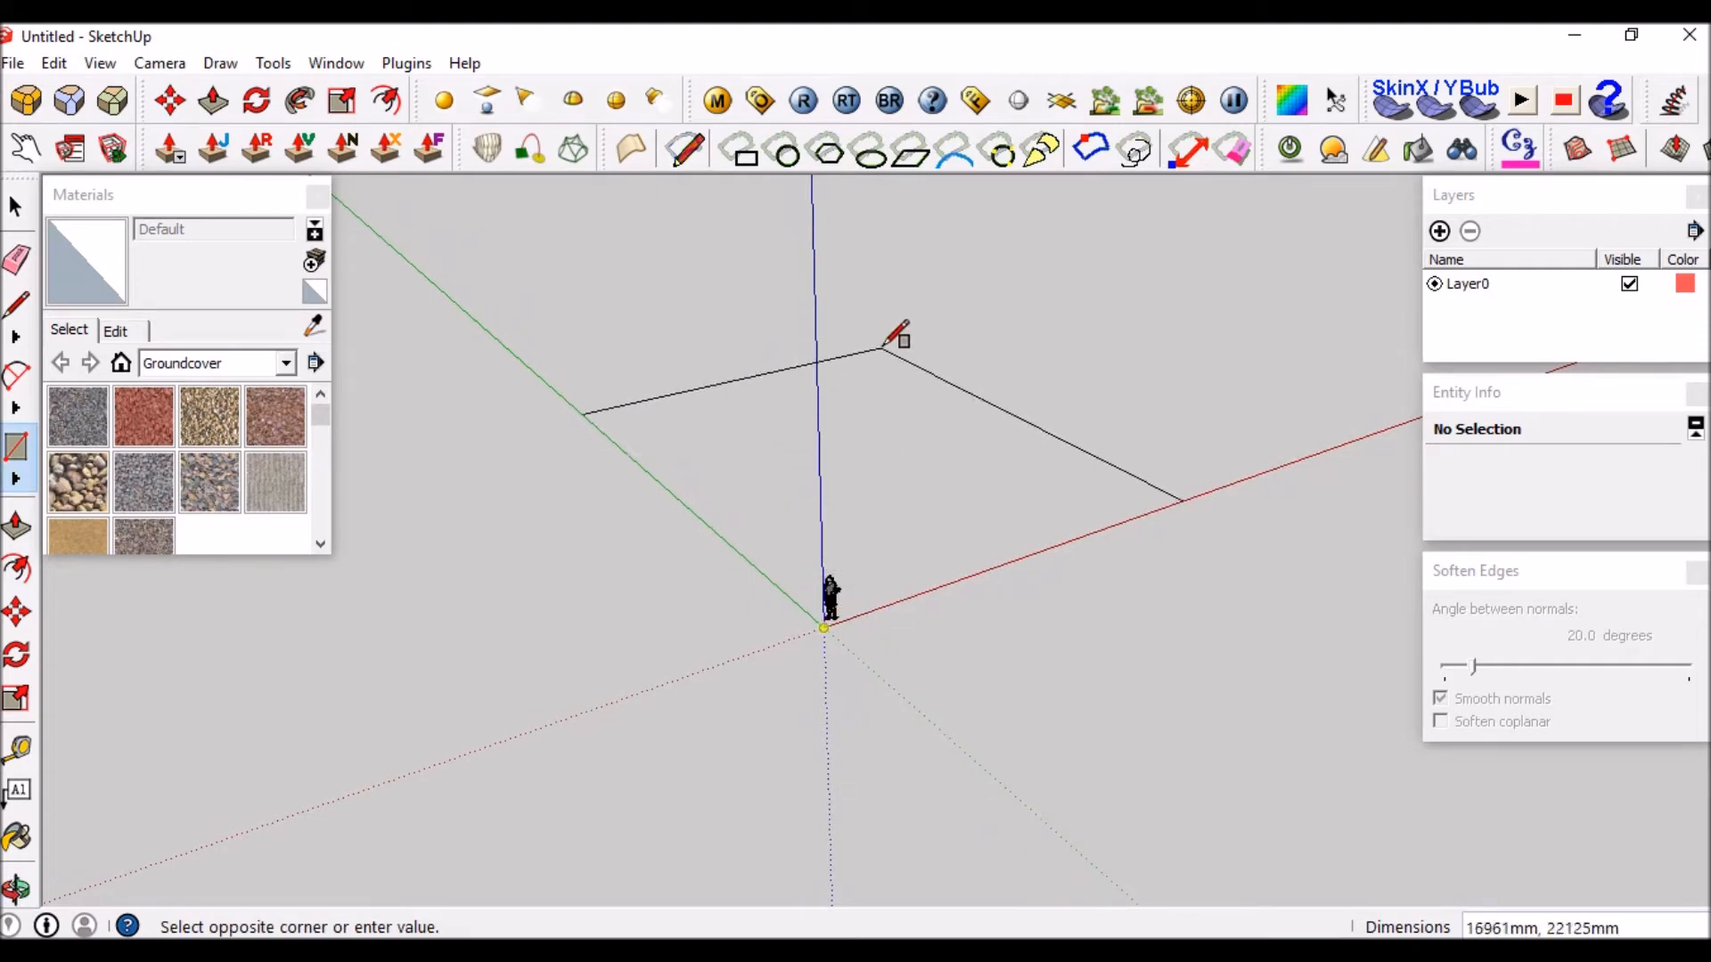
# Draw a ground rectangle from the origin, about 16961 by 22125 mm, and Push/Pull it downward into a thick base slab.
pyautogui.click(881, 342)
pyautogui.press('p')
pyautogui.moveTo(905, 512)
pyautogui.mouseDown(button='middle')
pyautogui.moveTo(870, 489)
pyautogui.moveTo(889, 517)
pyautogui.mouseUp(button='middle')
pyautogui.moveTo(888, 516); pyautogui.dragTo(890, 596)
pyautogui.moveTo(886, 657)
pyautogui.mouseDown(button='middle')
pyautogui.moveTo(882, 485)
pyautogui.moveTo(847, 552)
pyautogui.moveTo(848, 508)
pyautogui.mouseUp(button='middle')
pyautogui.press('space')
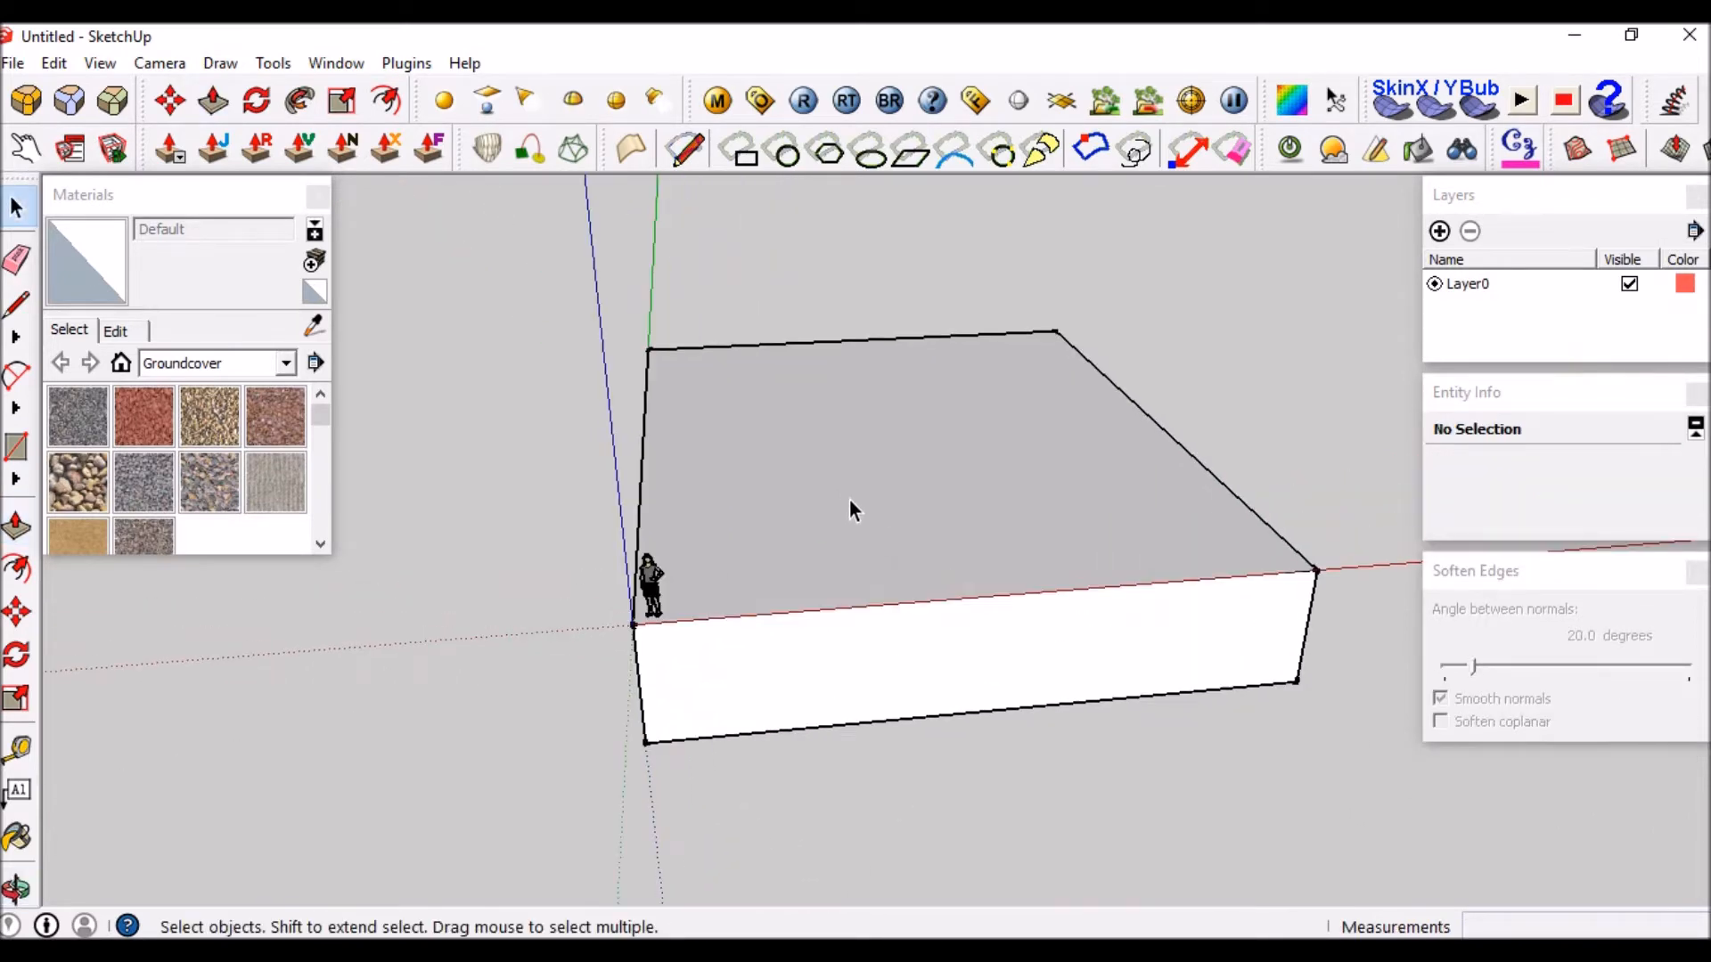
# Turn all the geometry of the base slab into a component.
pyautogui.tripleClick(848, 508)
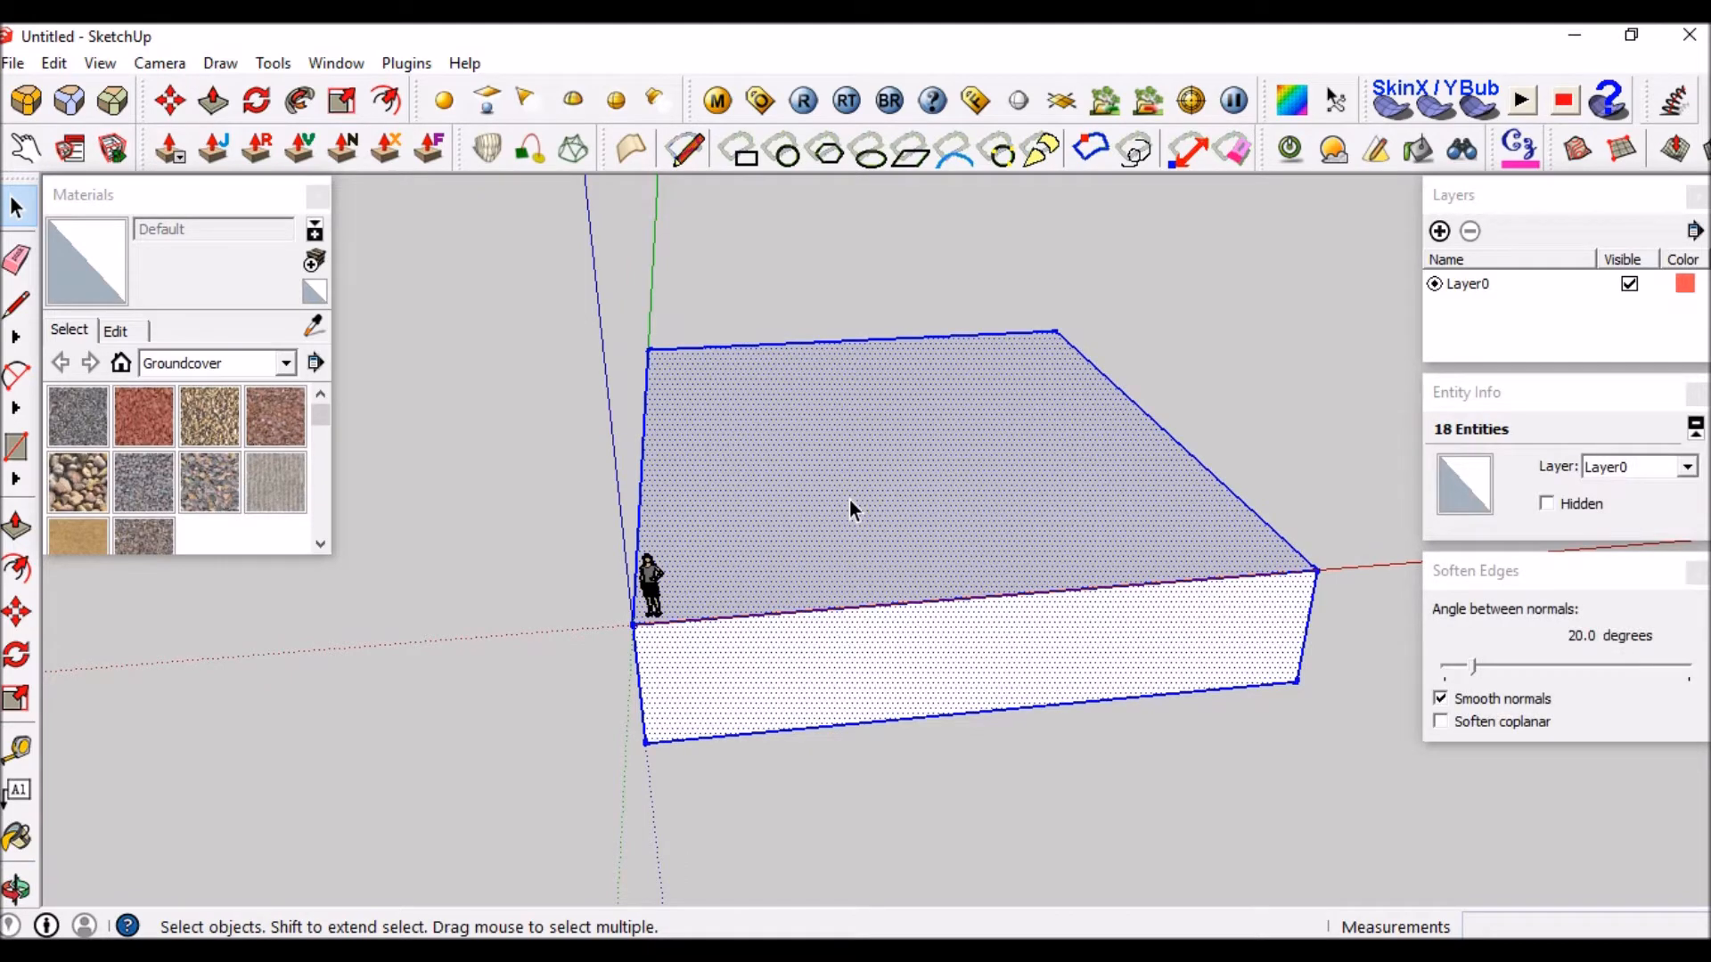
pyautogui.press('g')
pyautogui.press('Return')
# Draw two connected lines on the slab's top face: 8000 mm along the green axis and 10000 mm along the red axis.
pyautogui.moveTo(902, 592); pyautogui.dragTo(761, 574, button='middle')
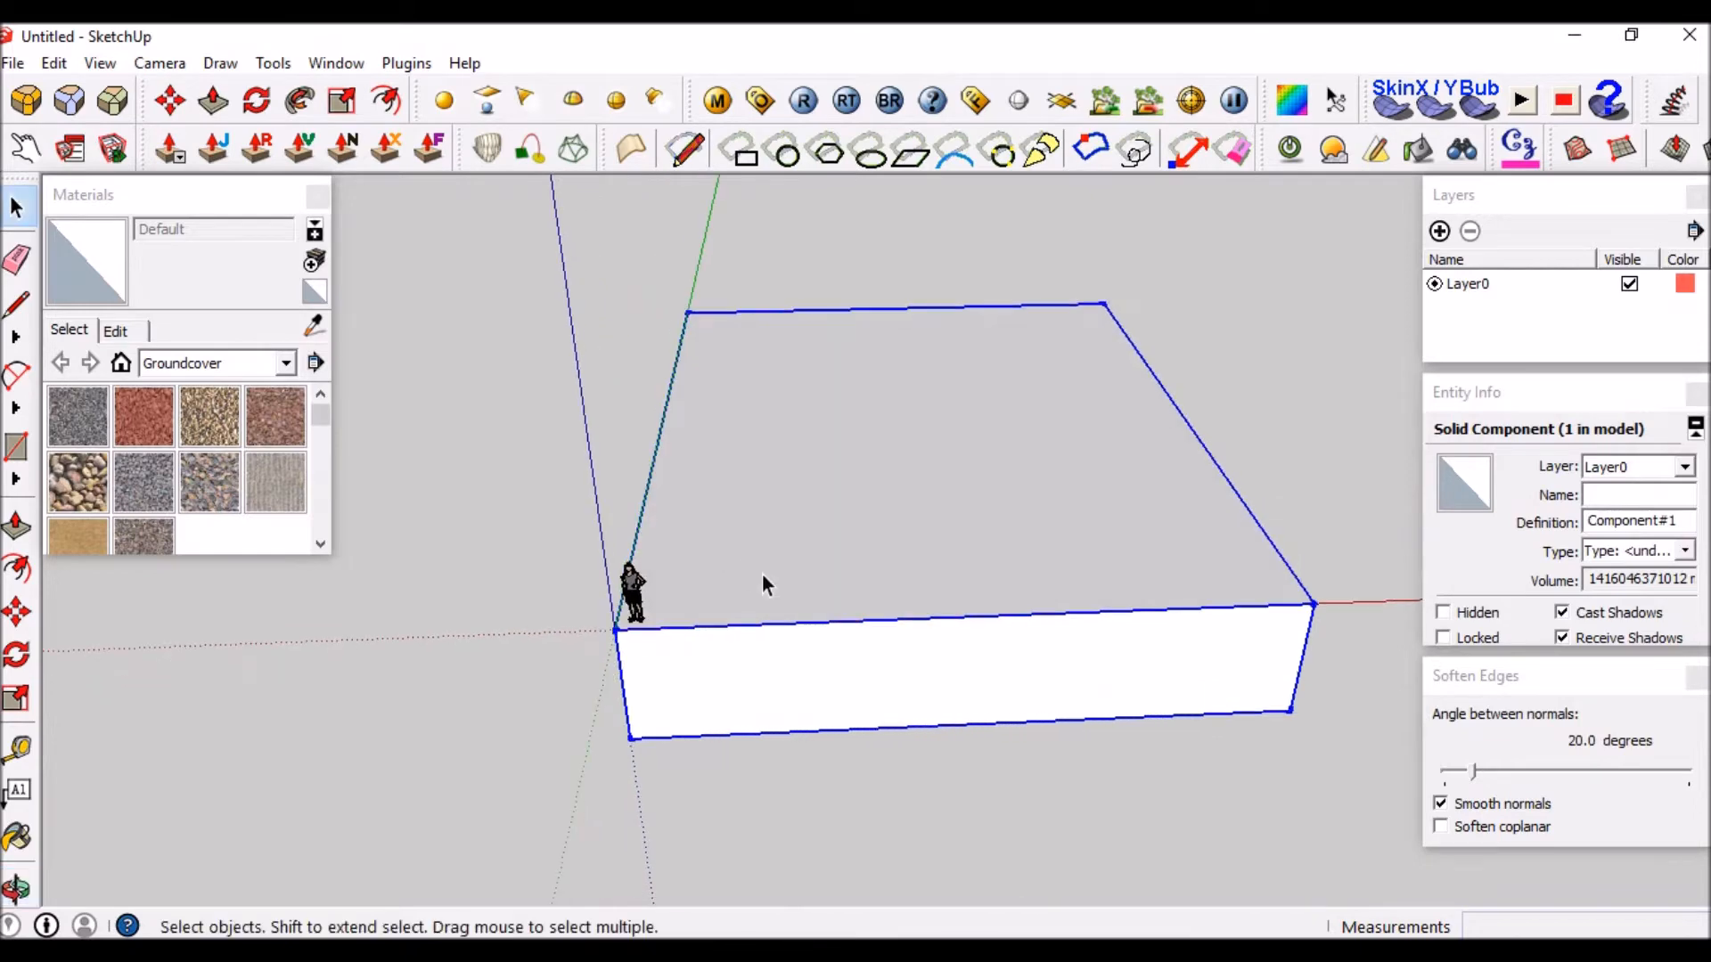
pyautogui.scroll(-4, 774, 553)
pyautogui.scroll(4, 822, 436)
pyautogui.moveTo(821, 437)
pyautogui.mouseDown(button='middle')
pyautogui.moveTo(804, 522)
pyautogui.moveTo(842, 595)
pyautogui.mouseUp(button='middle')
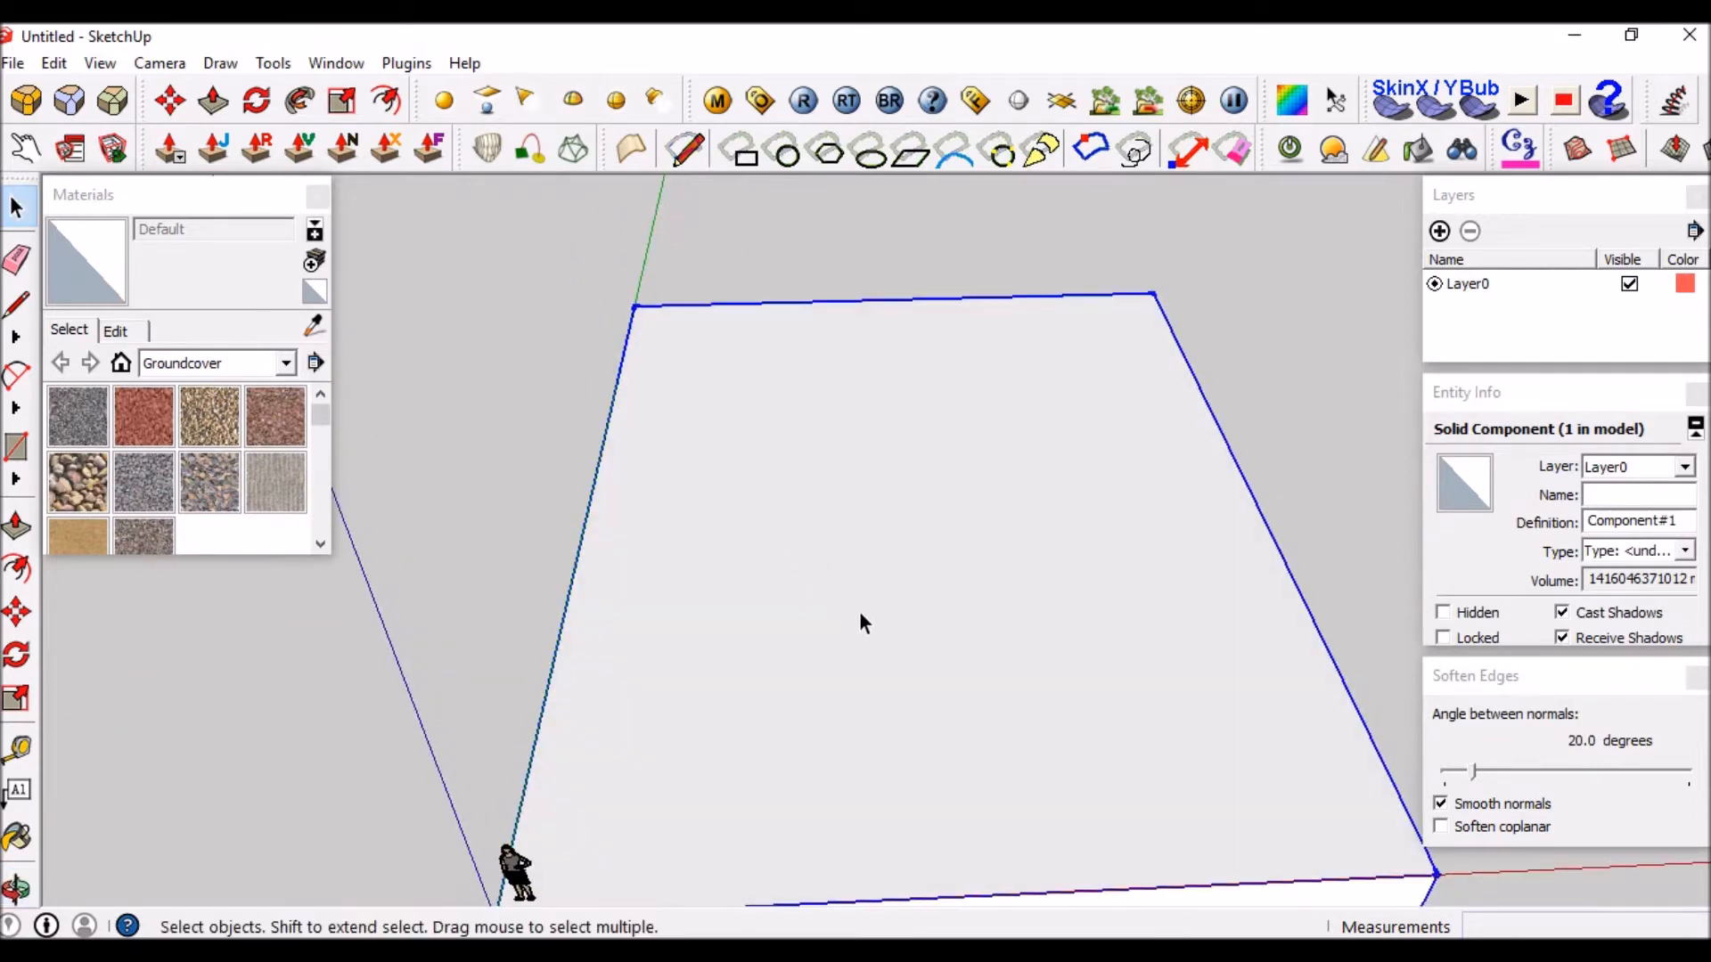
pyautogui.press('l')
pyautogui.scroll(2, 843, 625)
pyautogui.scroll(-2, 815, 541)
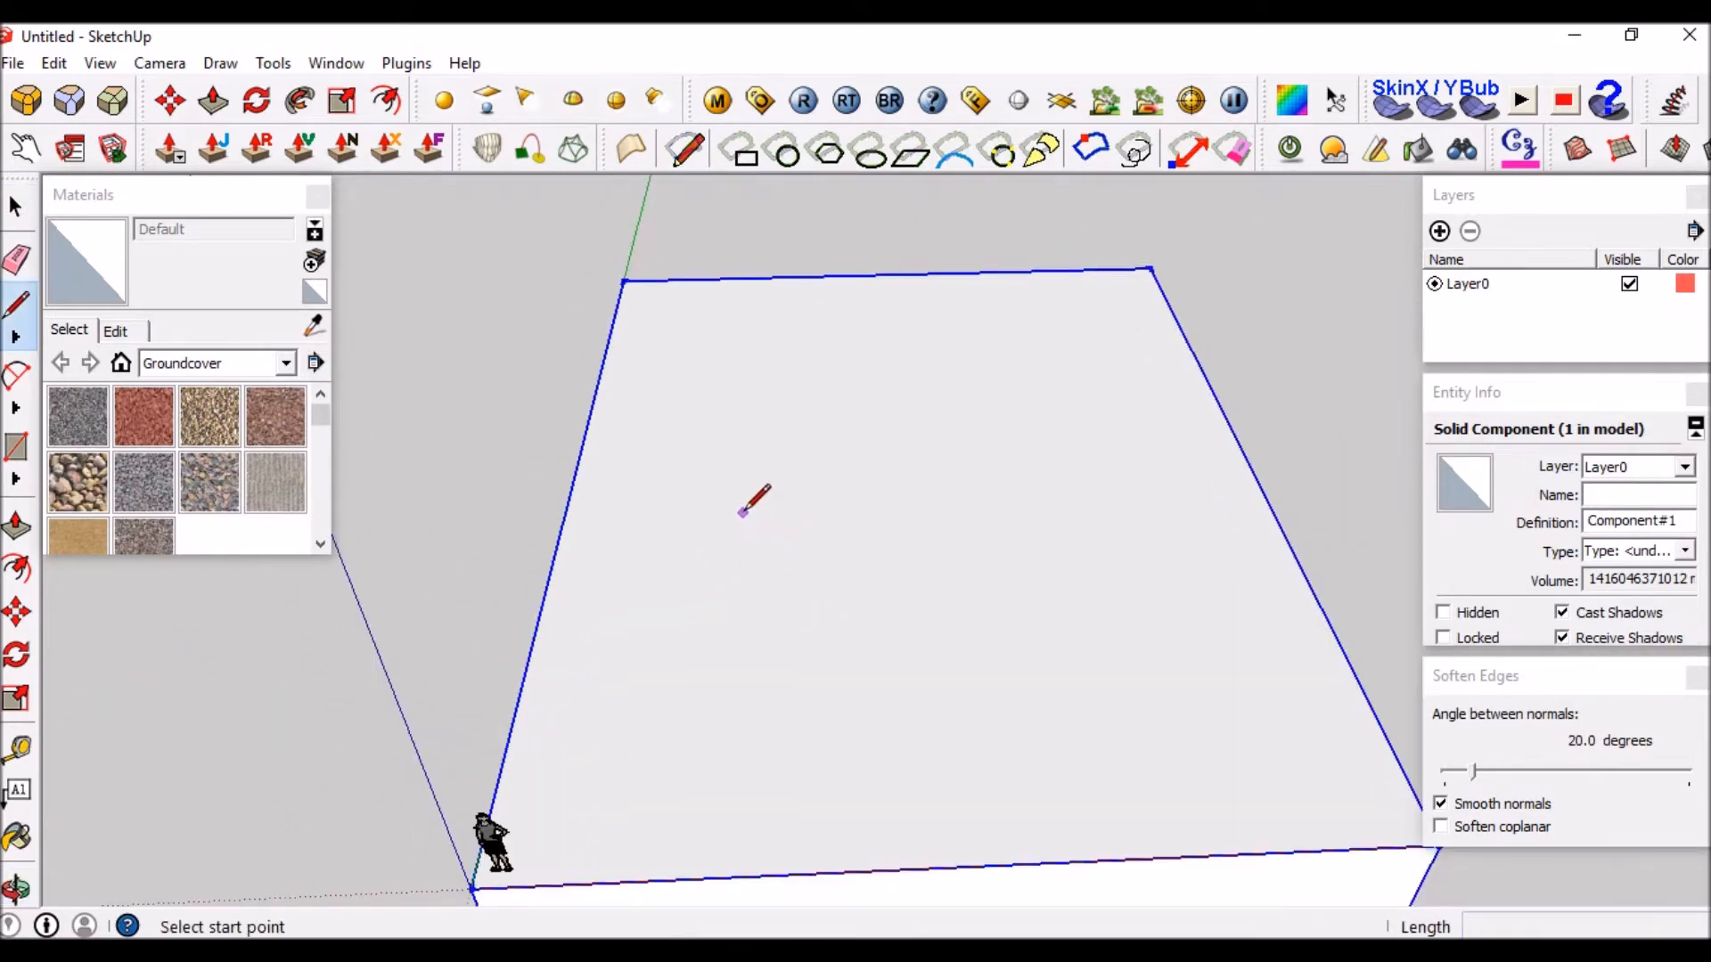
pyautogui.click(742, 513)
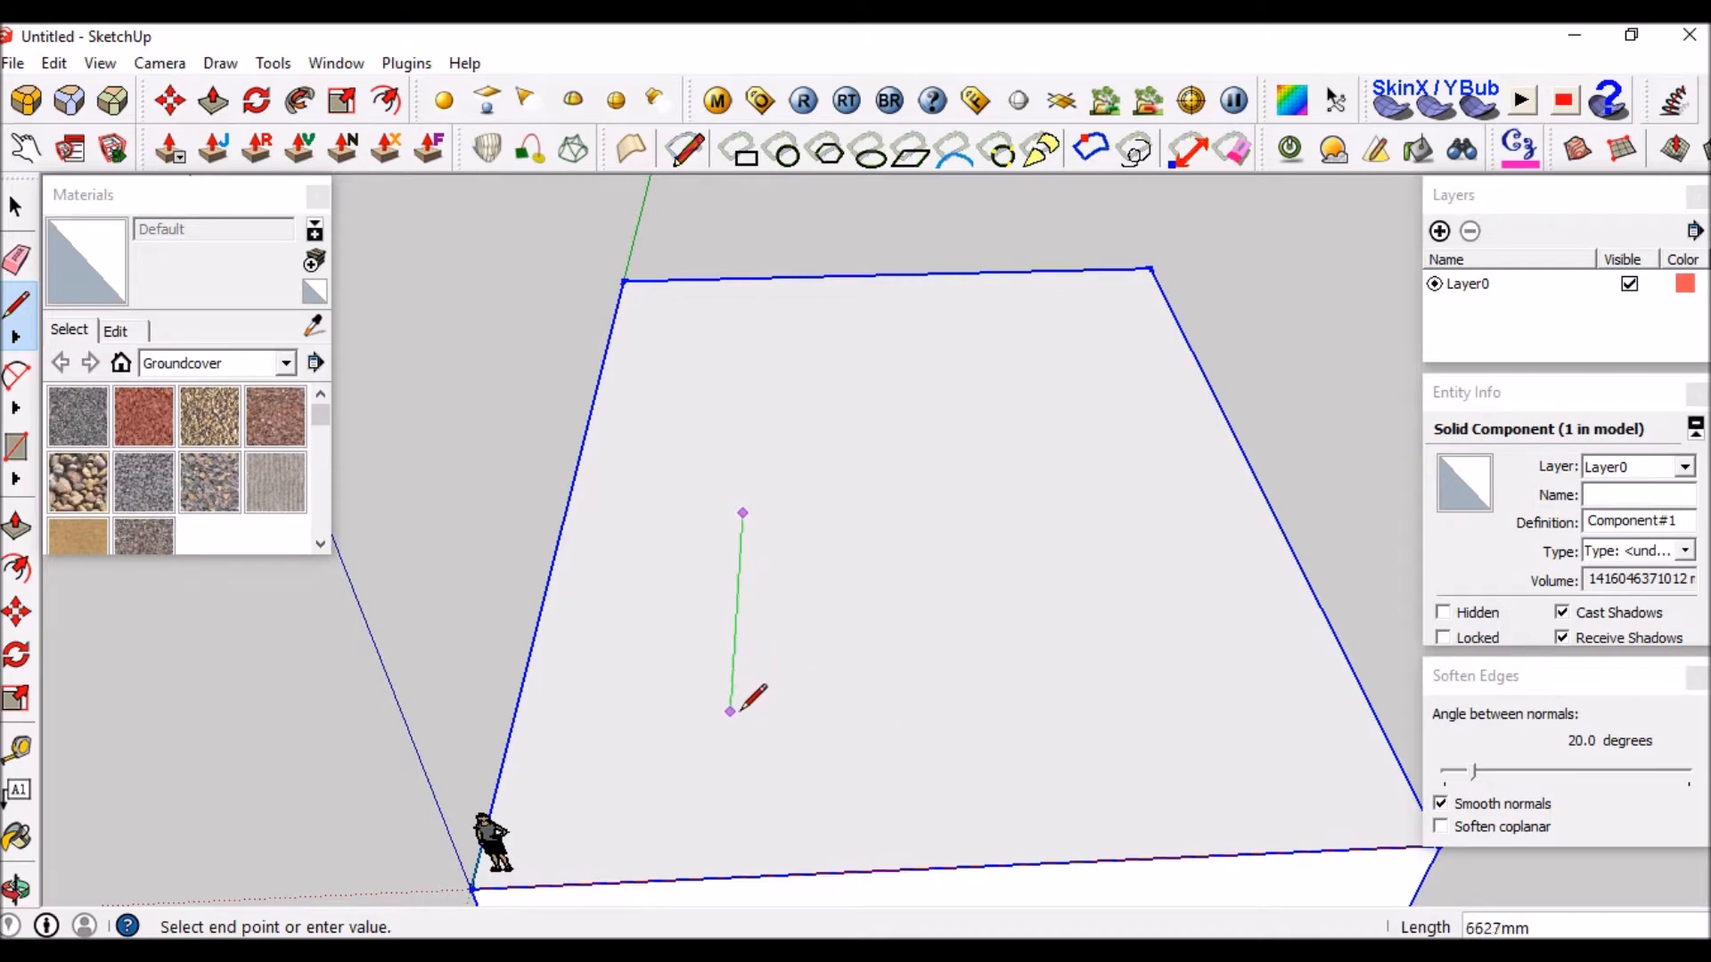
pyautogui.write('8000')
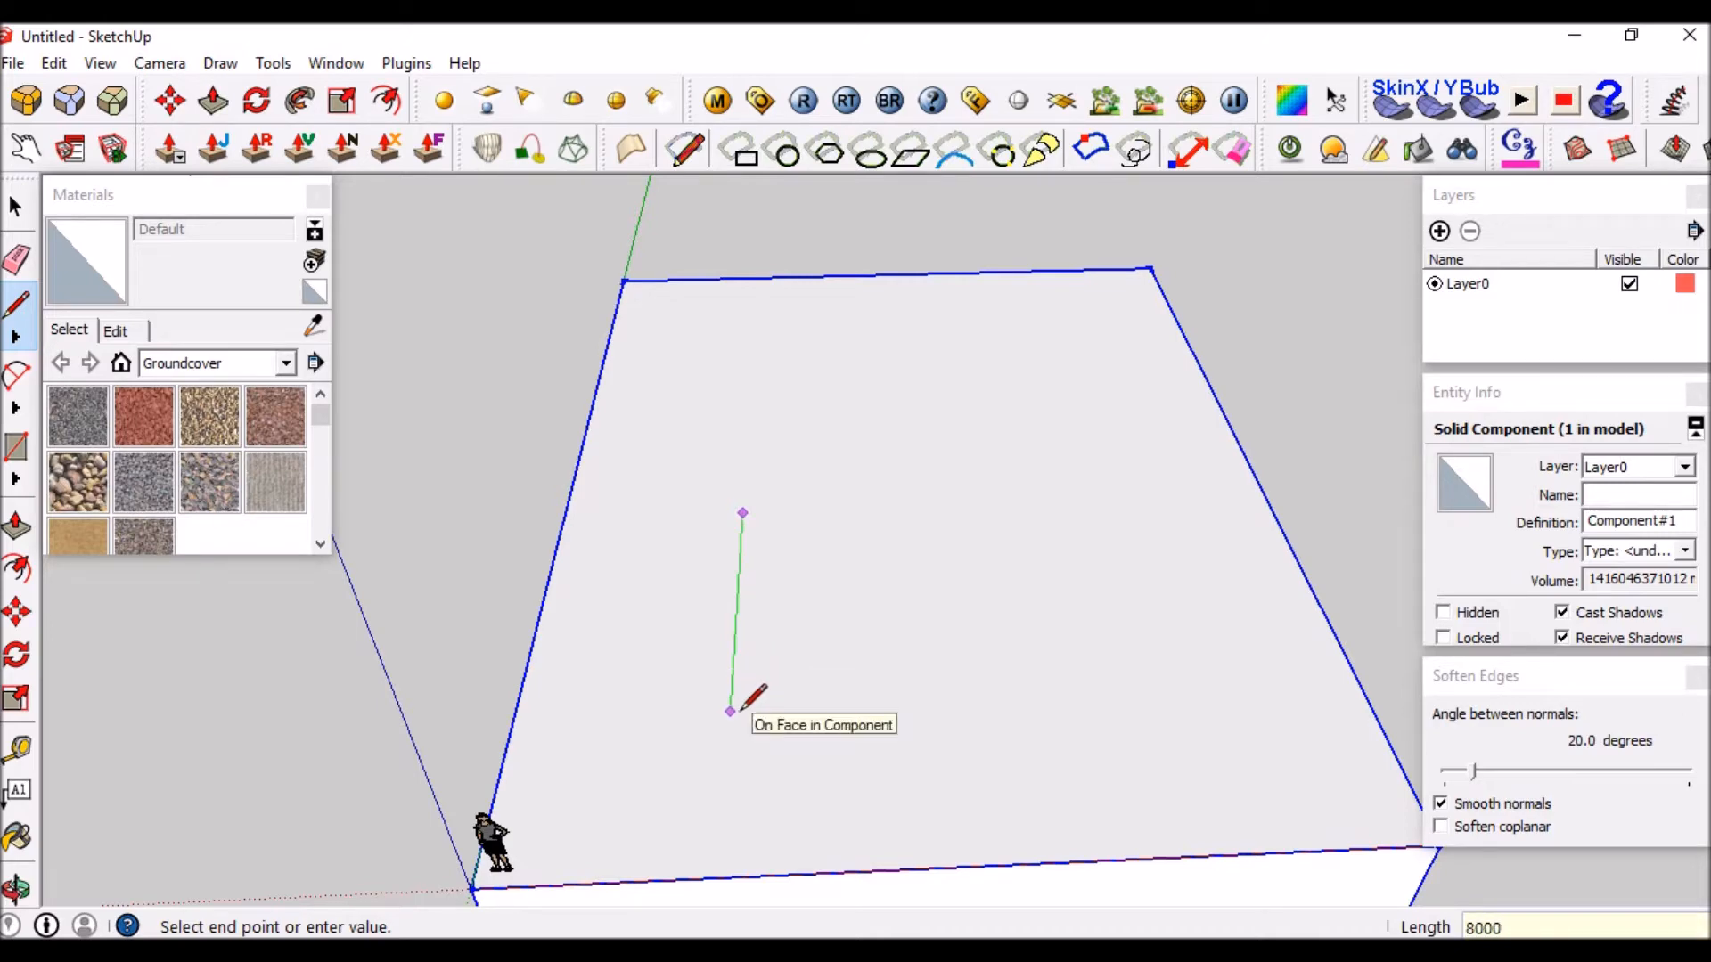
pyautogui.press('Return')
pyautogui.scroll(-2, 746, 677)
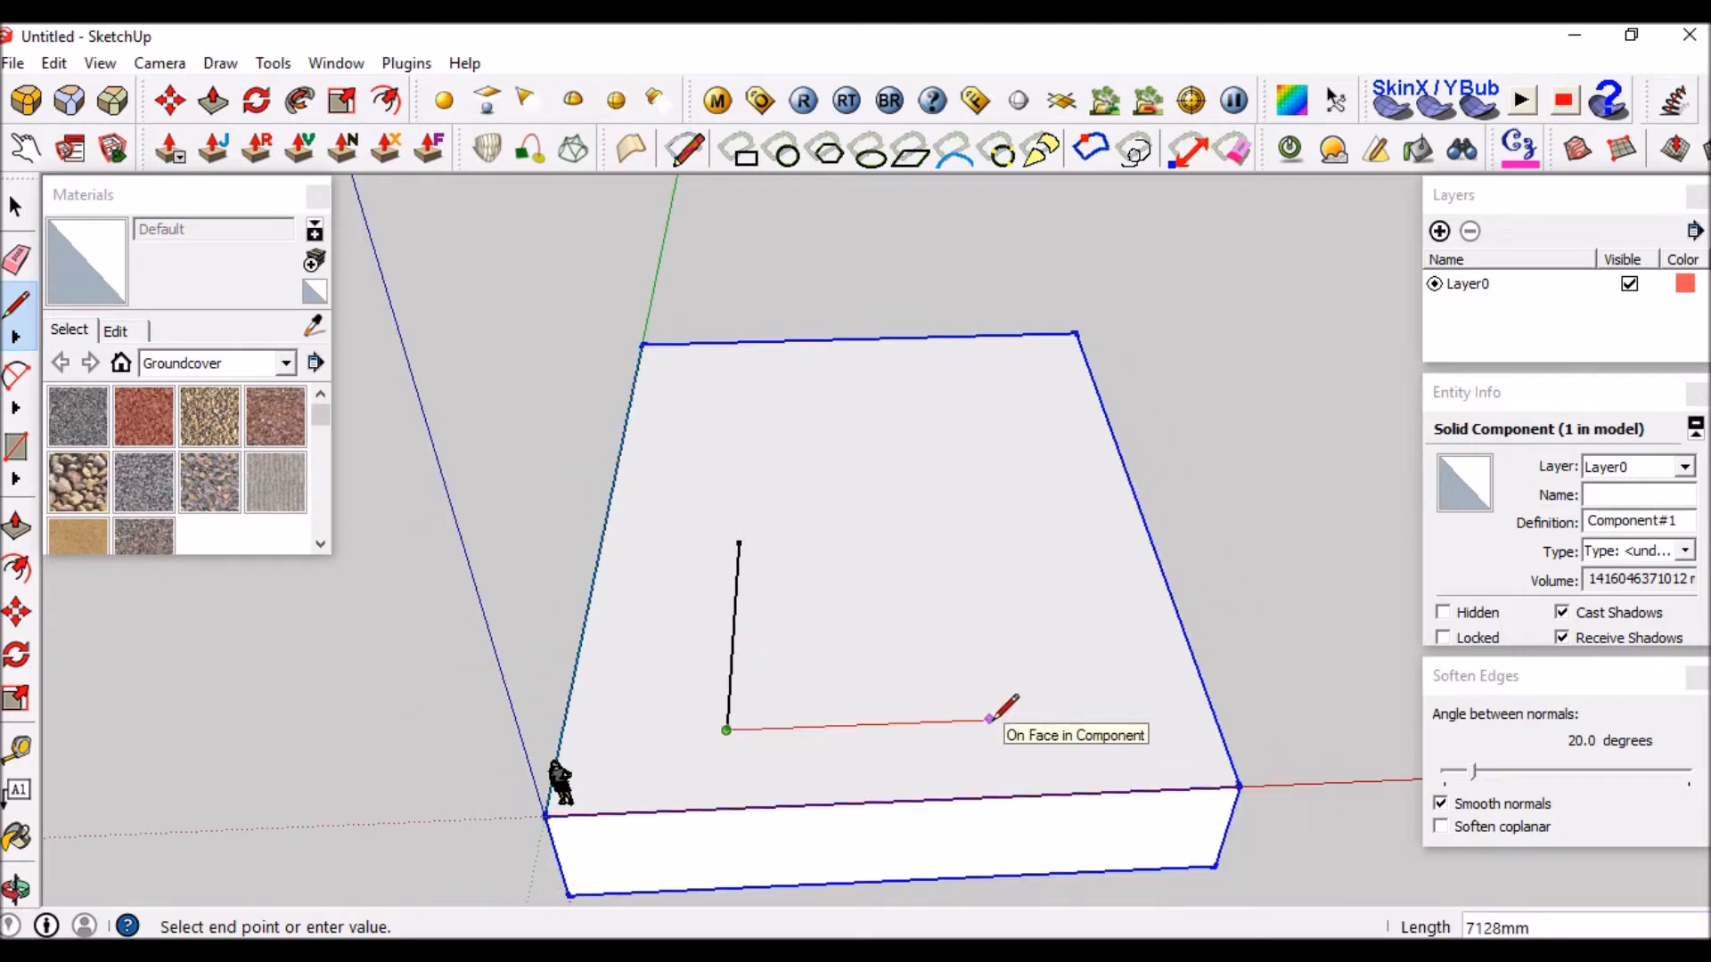
pyautogui.write('10000')
pyautogui.press('Return')
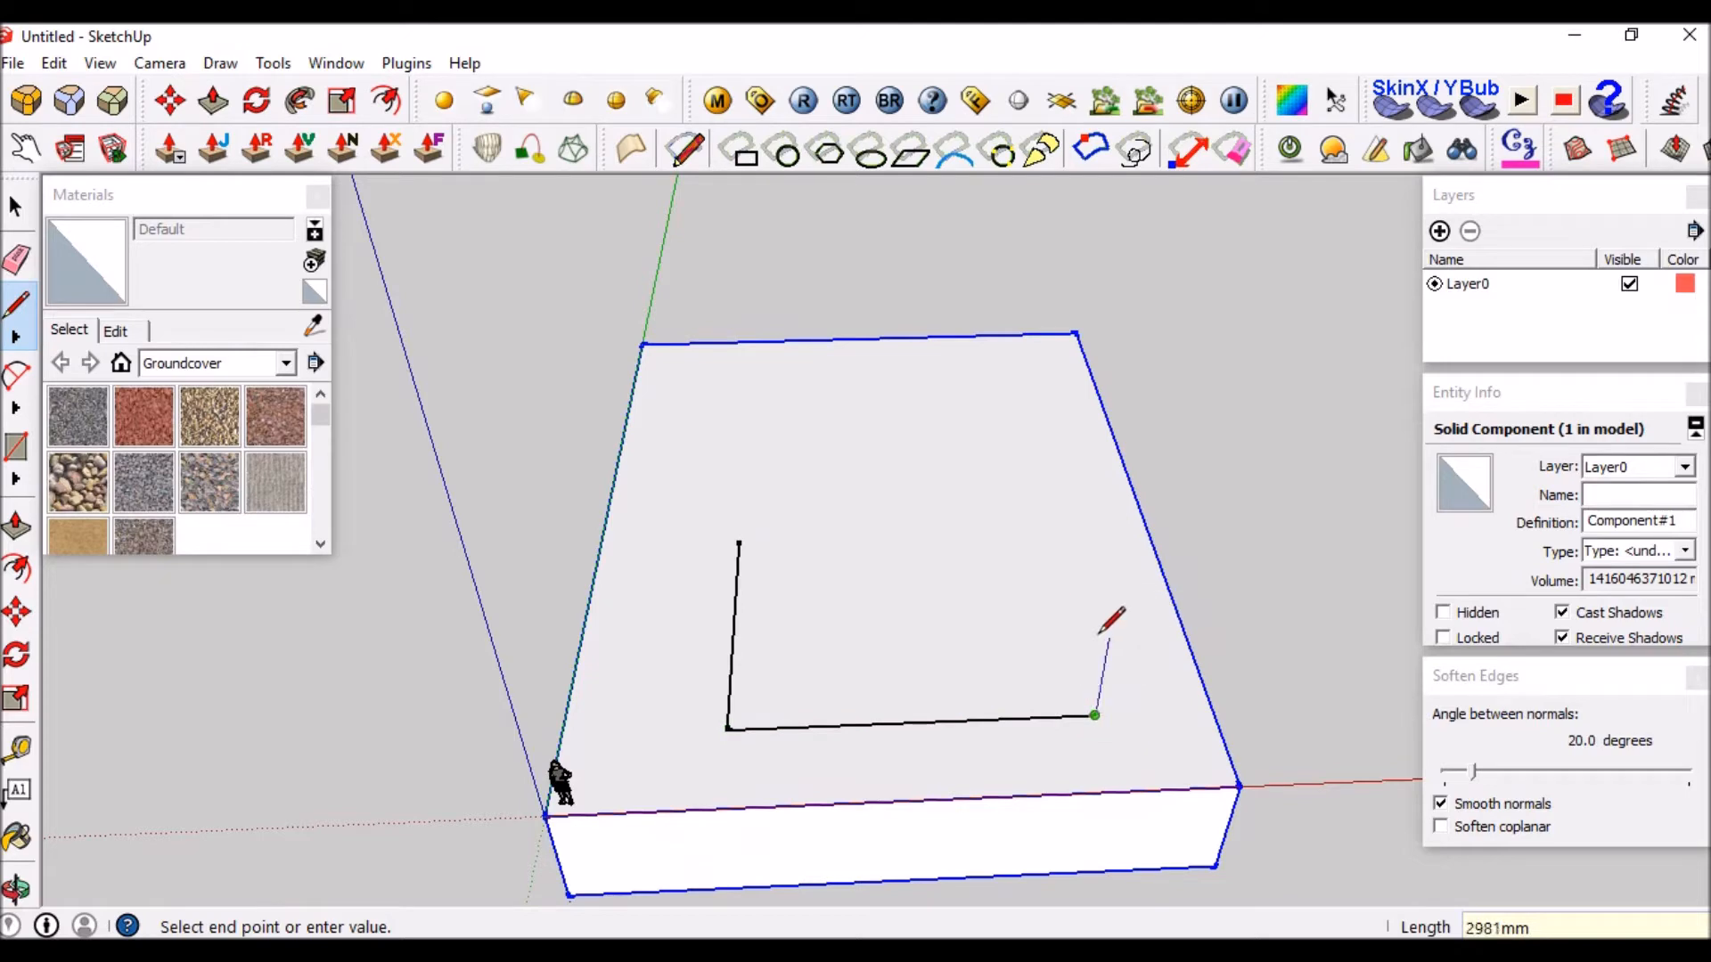
# Continue the outline with 12 m, 6 m and 4000 mm perpendicular lines, and close it at the first line's start as an L-shaped face.
pyautogui.moveTo(1045, 517); pyautogui.dragTo(1073, 687, button='middle')
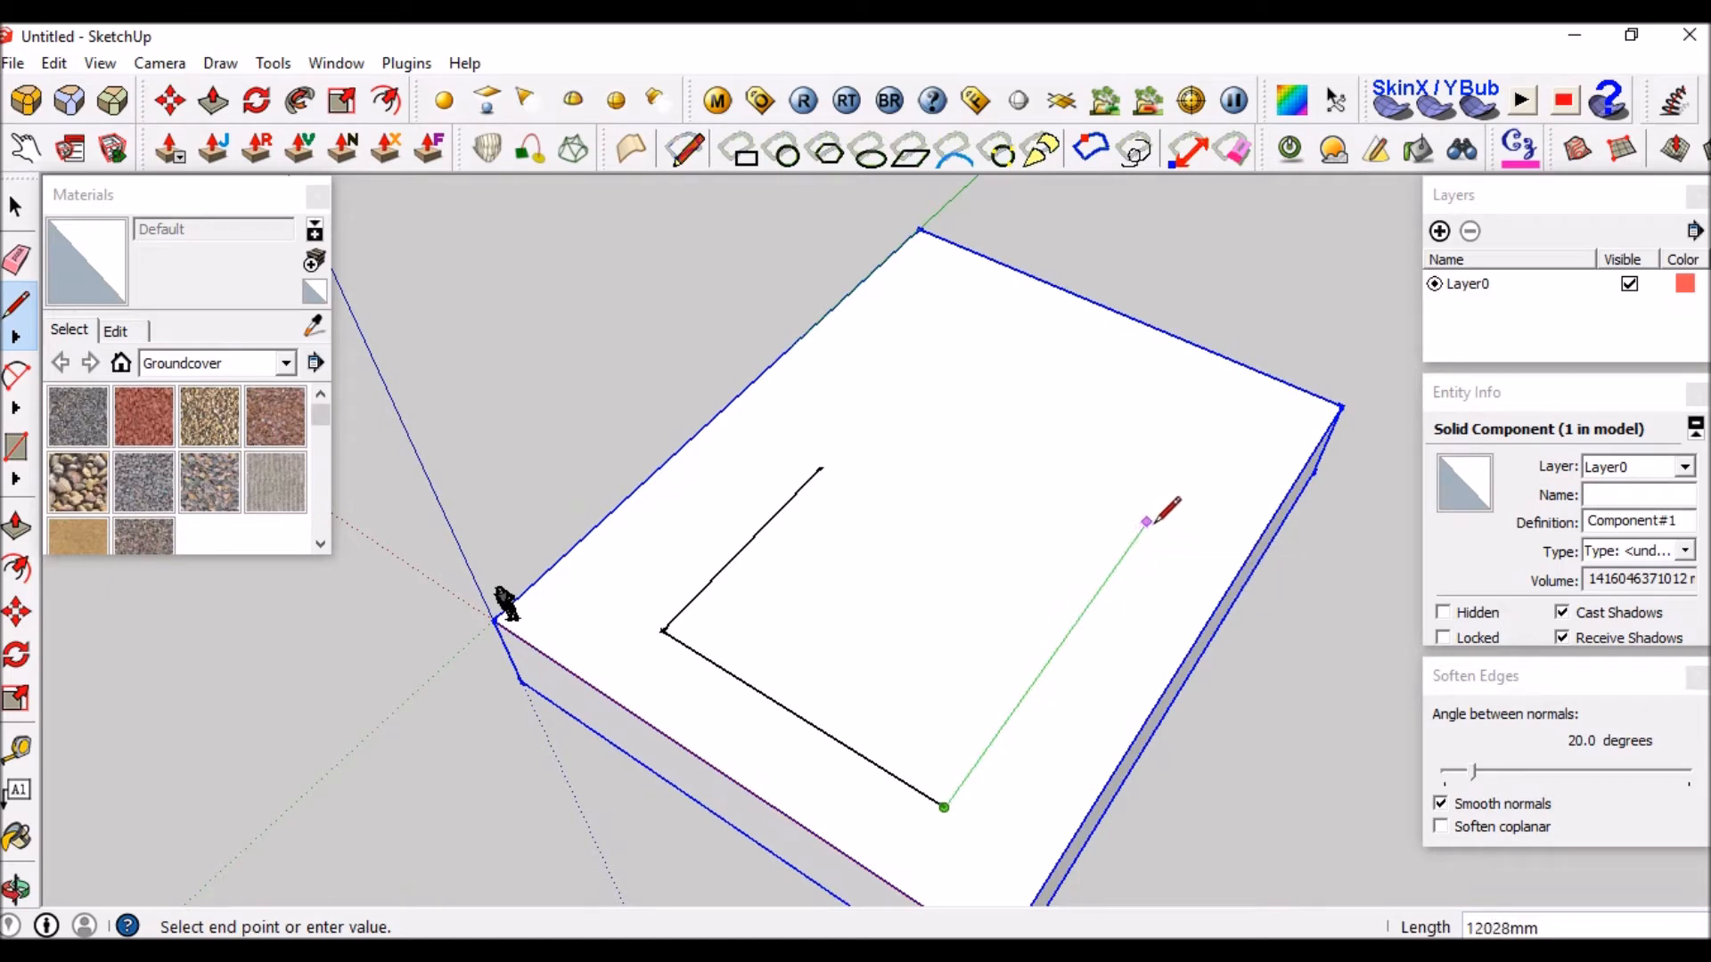
pyautogui.write('1')
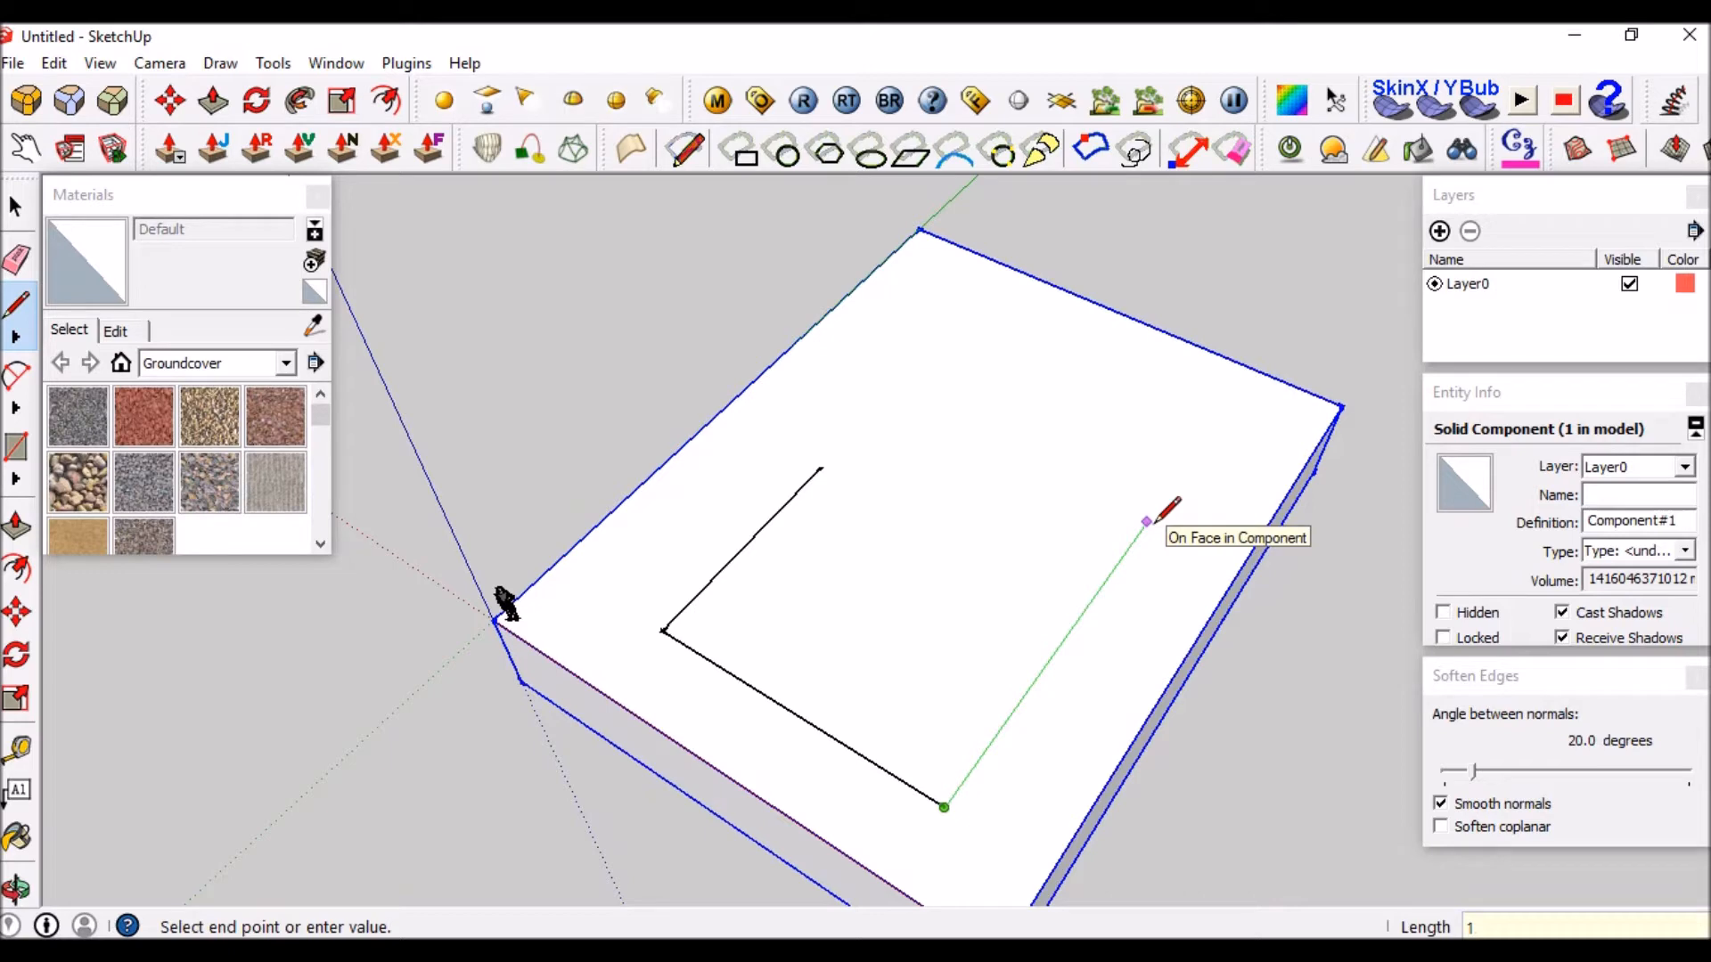
pyautogui.write('2m')
pyautogui.press('Return')
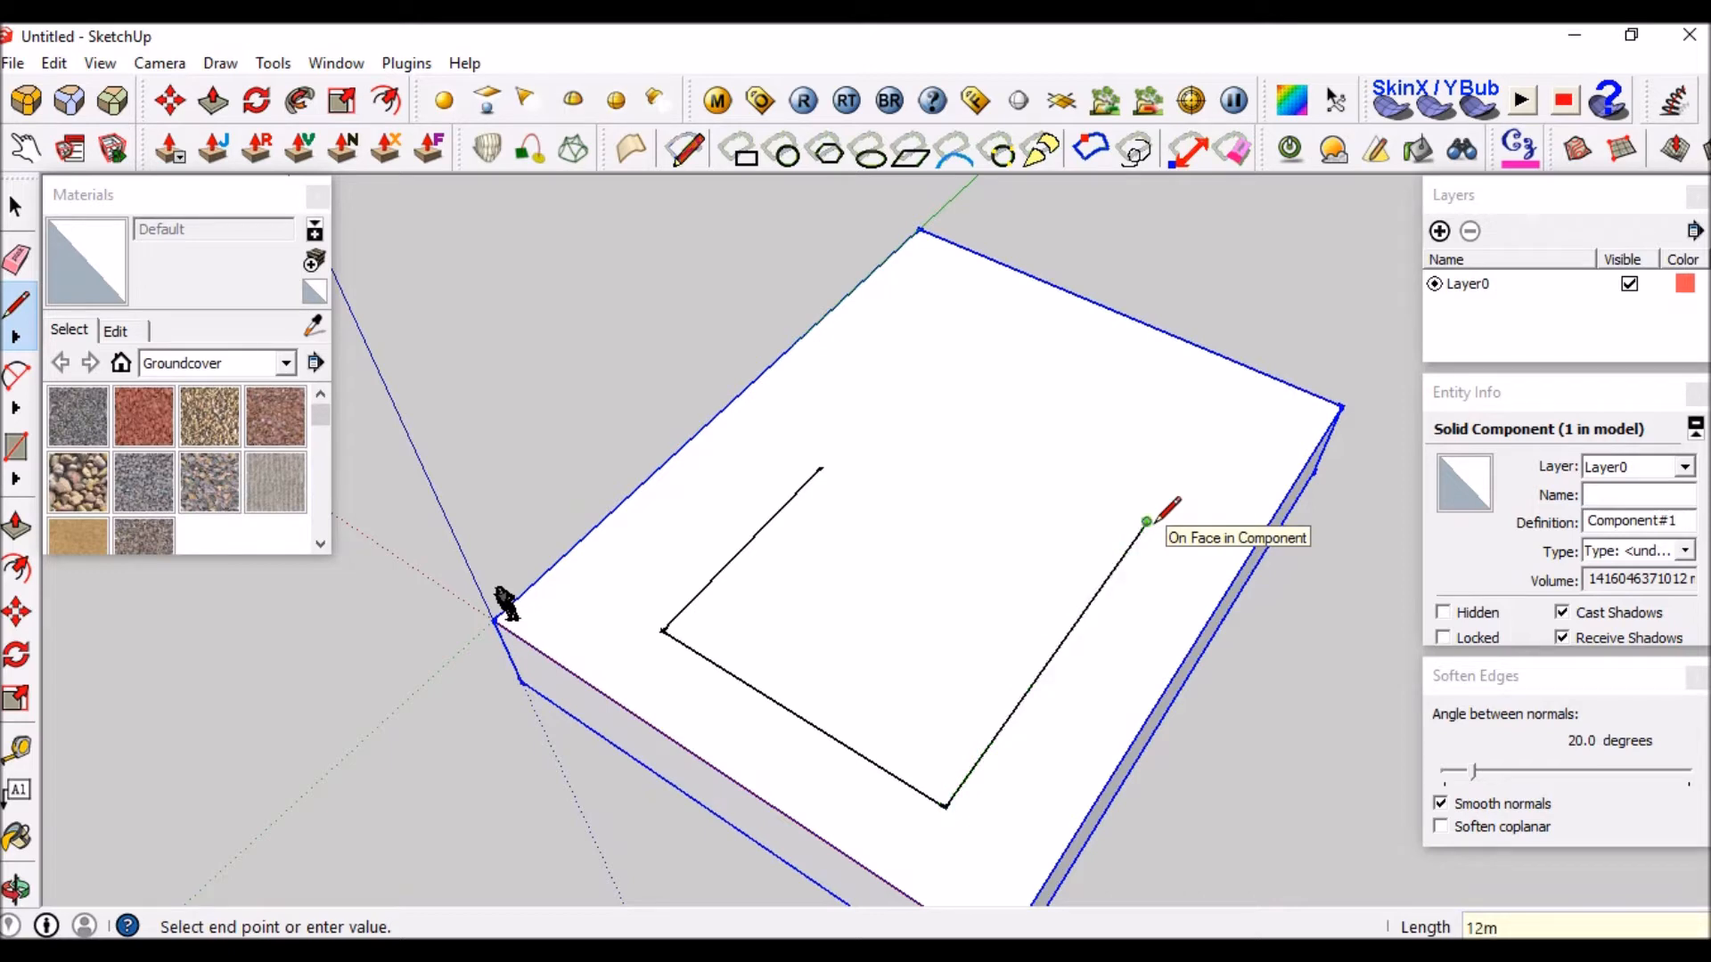
pyautogui.write('6m')
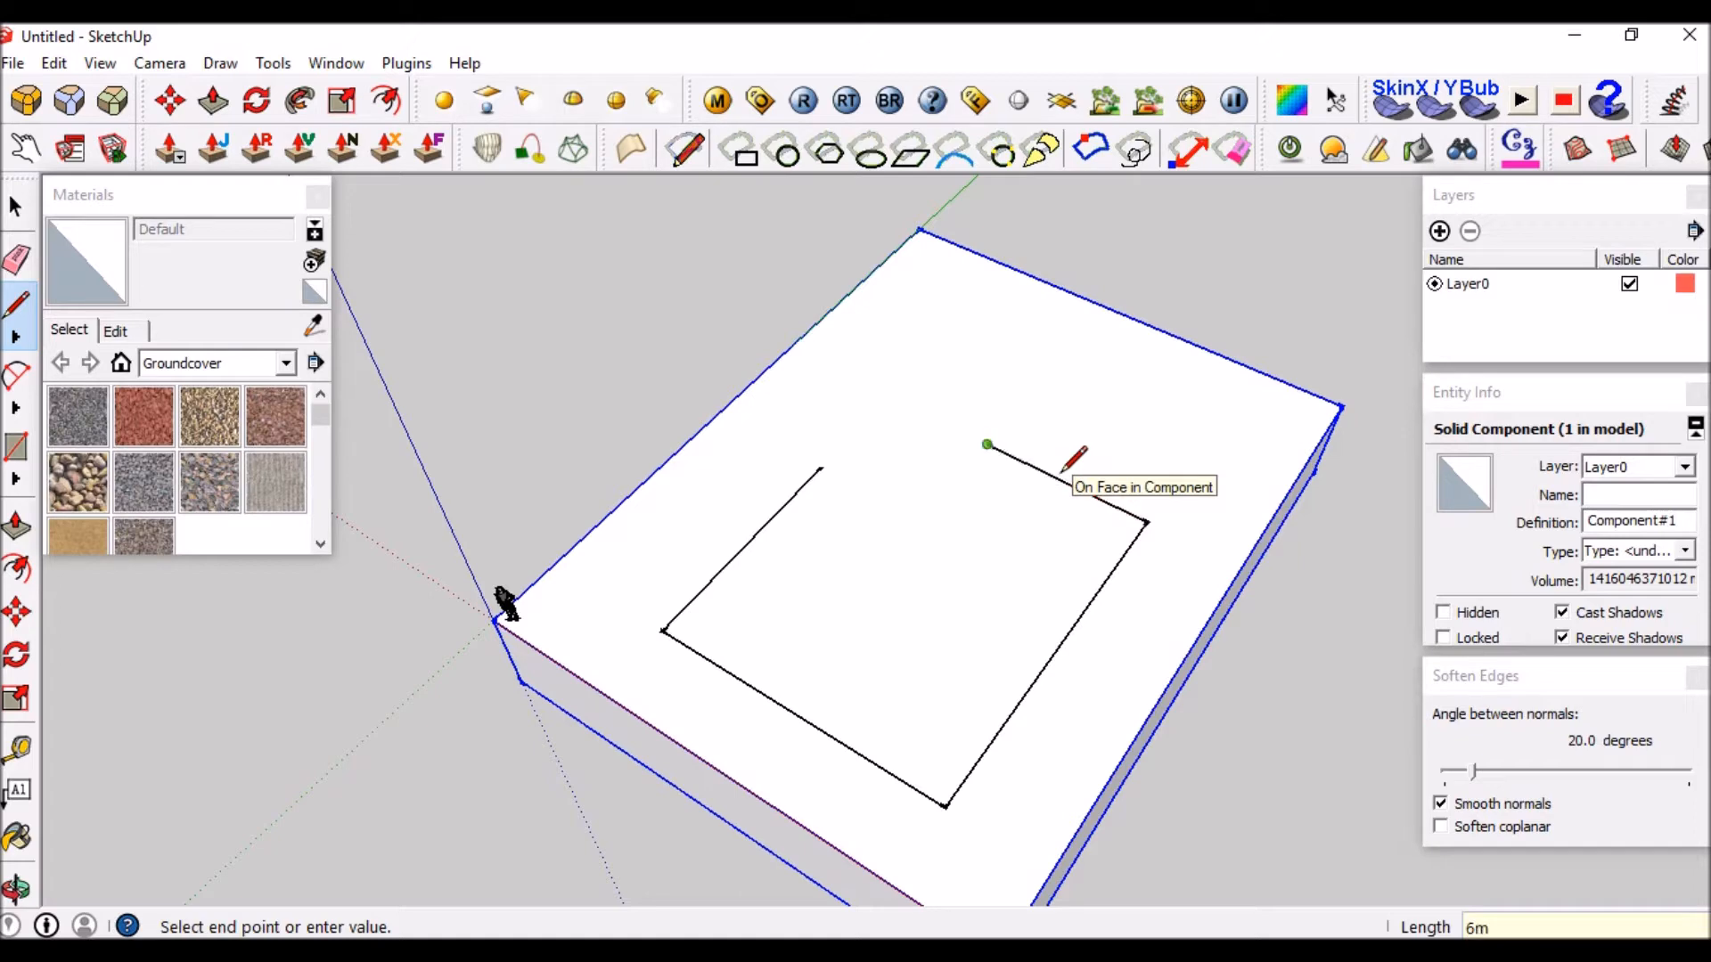
pyautogui.press('Return')
pyautogui.scroll(4, 985, 430)
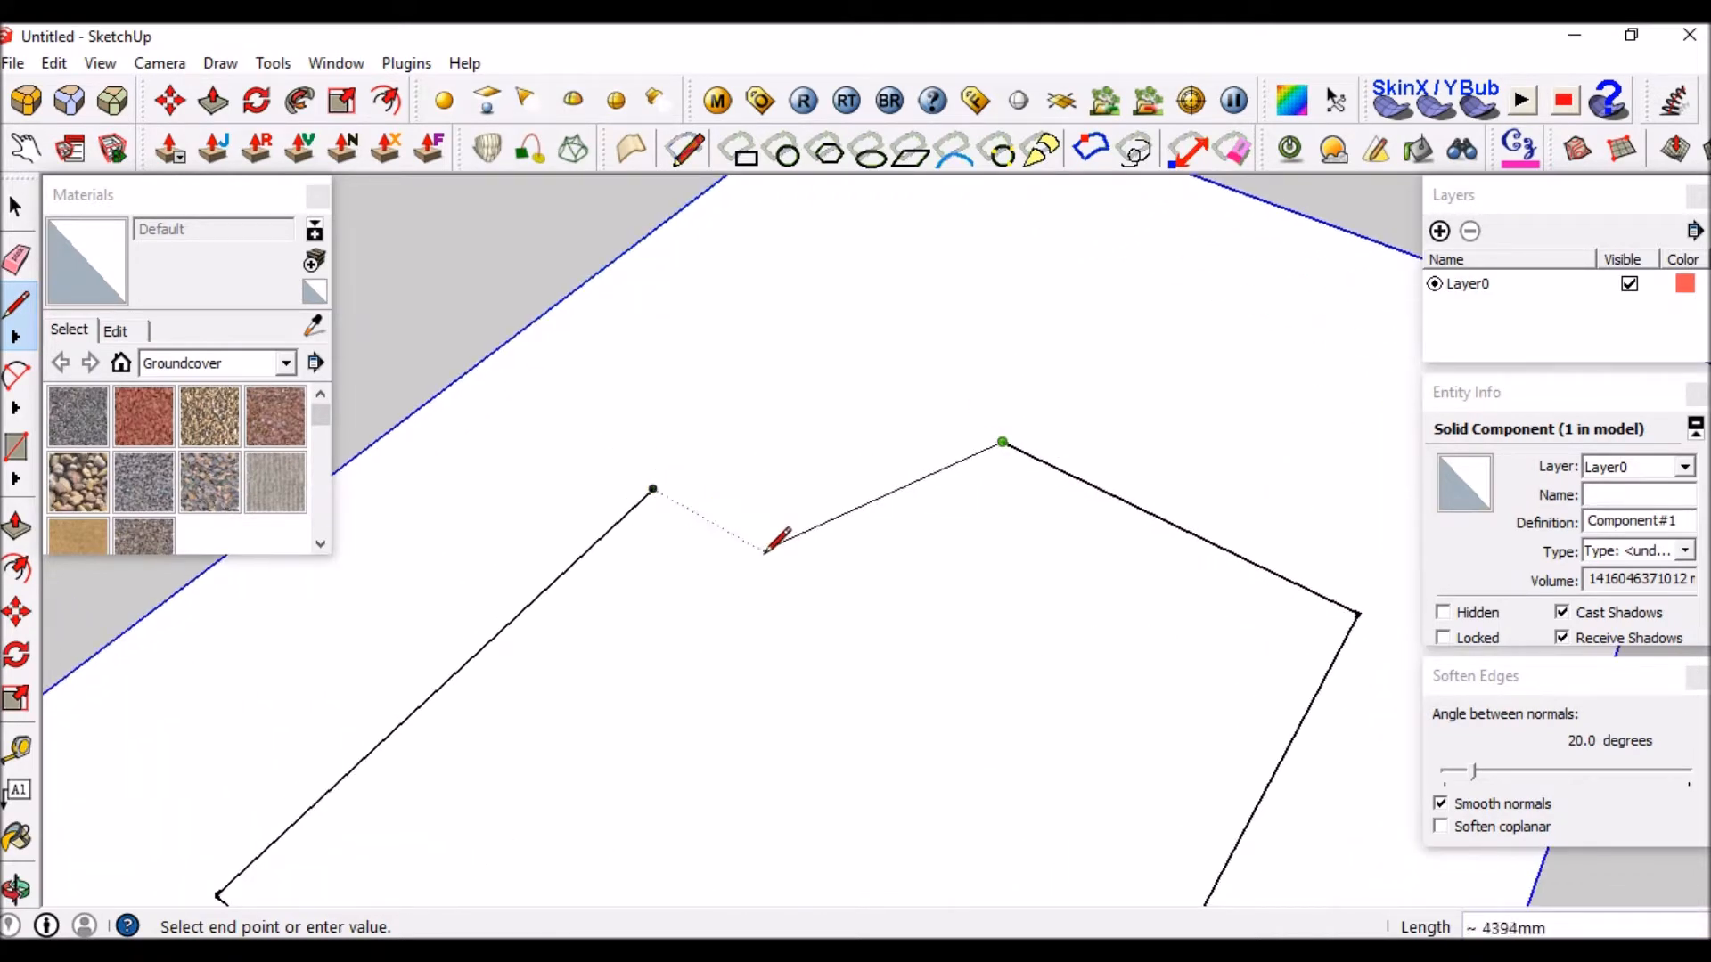
pyautogui.click(860, 607)
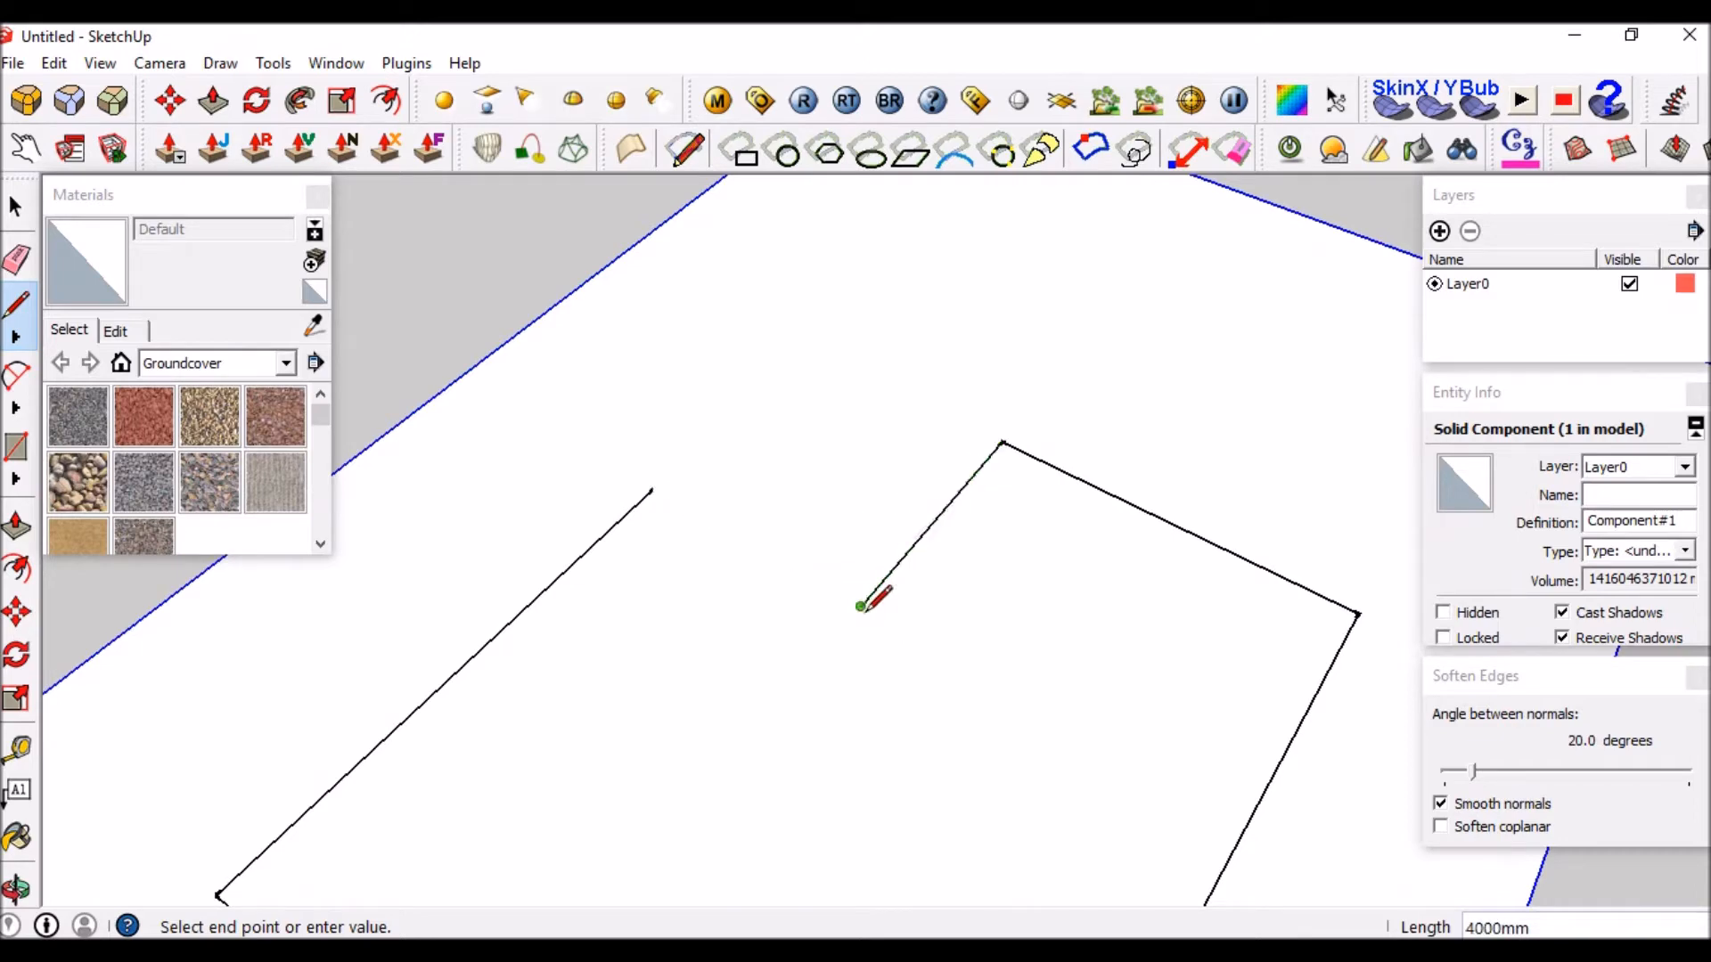
pyautogui.click(651, 489)
pyautogui.press('space')
# Push/Pull the L-shaped footprint upward from the slab to form the ground-floor block.
pyautogui.moveTo(669, 600)
pyautogui.mouseDown(button='middle')
pyautogui.moveTo(954, 421)
pyautogui.moveTo(967, 388)
pyautogui.mouseUp(button='middle')
pyautogui.scroll(-4, 799, 393)
pyautogui.moveTo(829, 419); pyautogui.dragTo(659, 543, button='middle')
pyautogui.scroll(3, 1131, 577)
pyautogui.moveTo(1089, 590); pyautogui.dragTo(654, 561, button='middle')
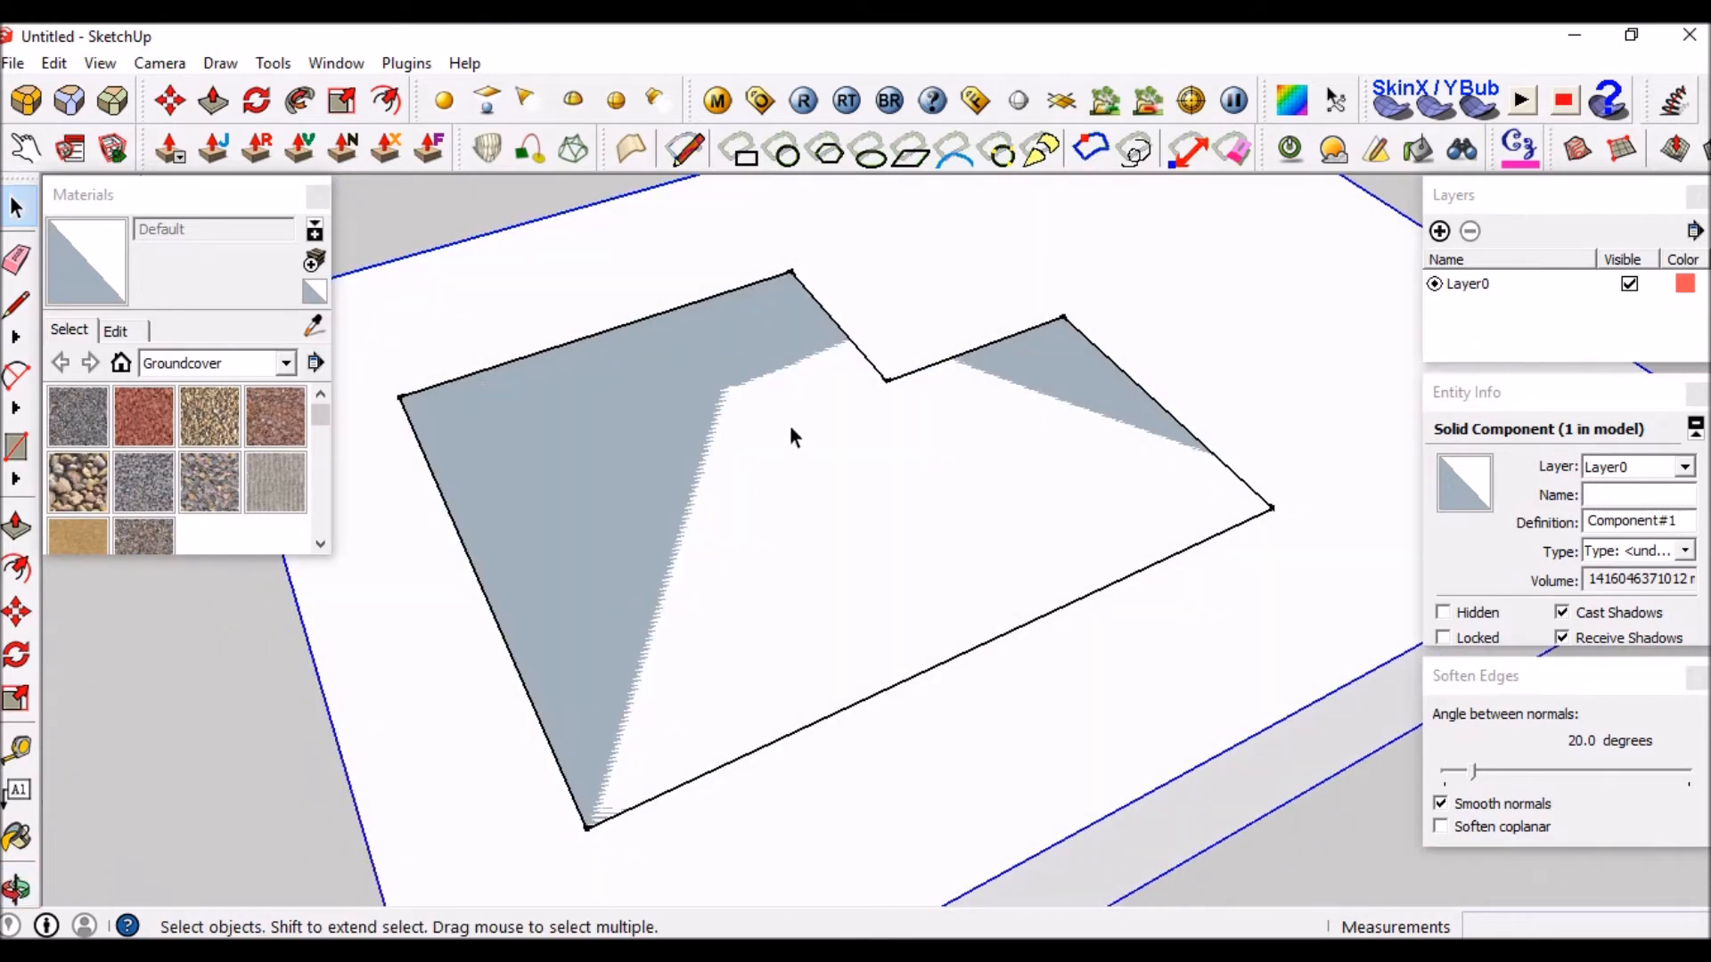
pyautogui.scroll(-3, 900, 481)
pyautogui.moveTo(878, 553); pyautogui.dragTo(944, 471, button='middle')
pyautogui.moveTo(776, 488)
pyautogui.mouseDown(button='middle')
pyautogui.moveTo(1058, 586)
pyautogui.moveTo(909, 535)
pyautogui.moveTo(909, 382)
pyautogui.moveTo(947, 392)
pyautogui.moveTo(985, 501)
pyautogui.moveTo(1030, 534)
pyautogui.moveTo(858, 495)
pyautogui.moveTo(832, 442)
pyautogui.moveTo(868, 517)
pyautogui.moveTo(864, 558)
pyautogui.moveTo(840, 553)
pyautogui.mouseUp(button='middle')
pyautogui.press('p')
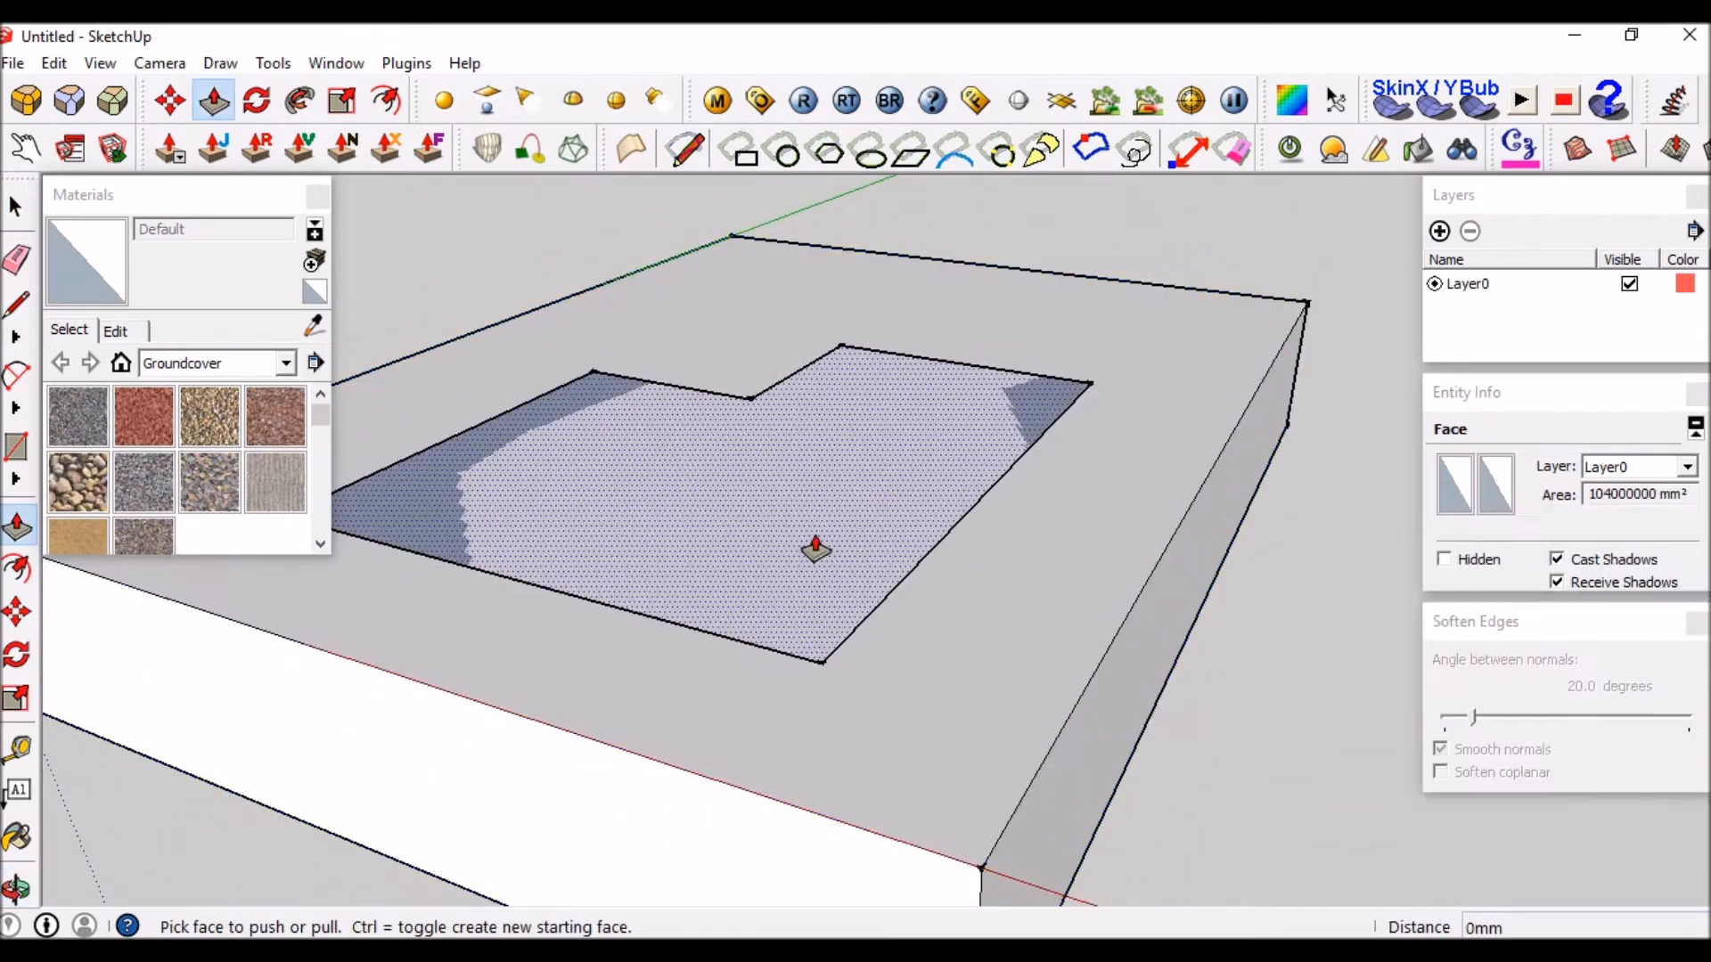
pyautogui.moveTo(806, 533); pyautogui.dragTo(802, 463)
pyautogui.scroll(-2, 801, 463)
pyautogui.moveTo(802, 438); pyautogui.dragTo(807, 383, button='middle')
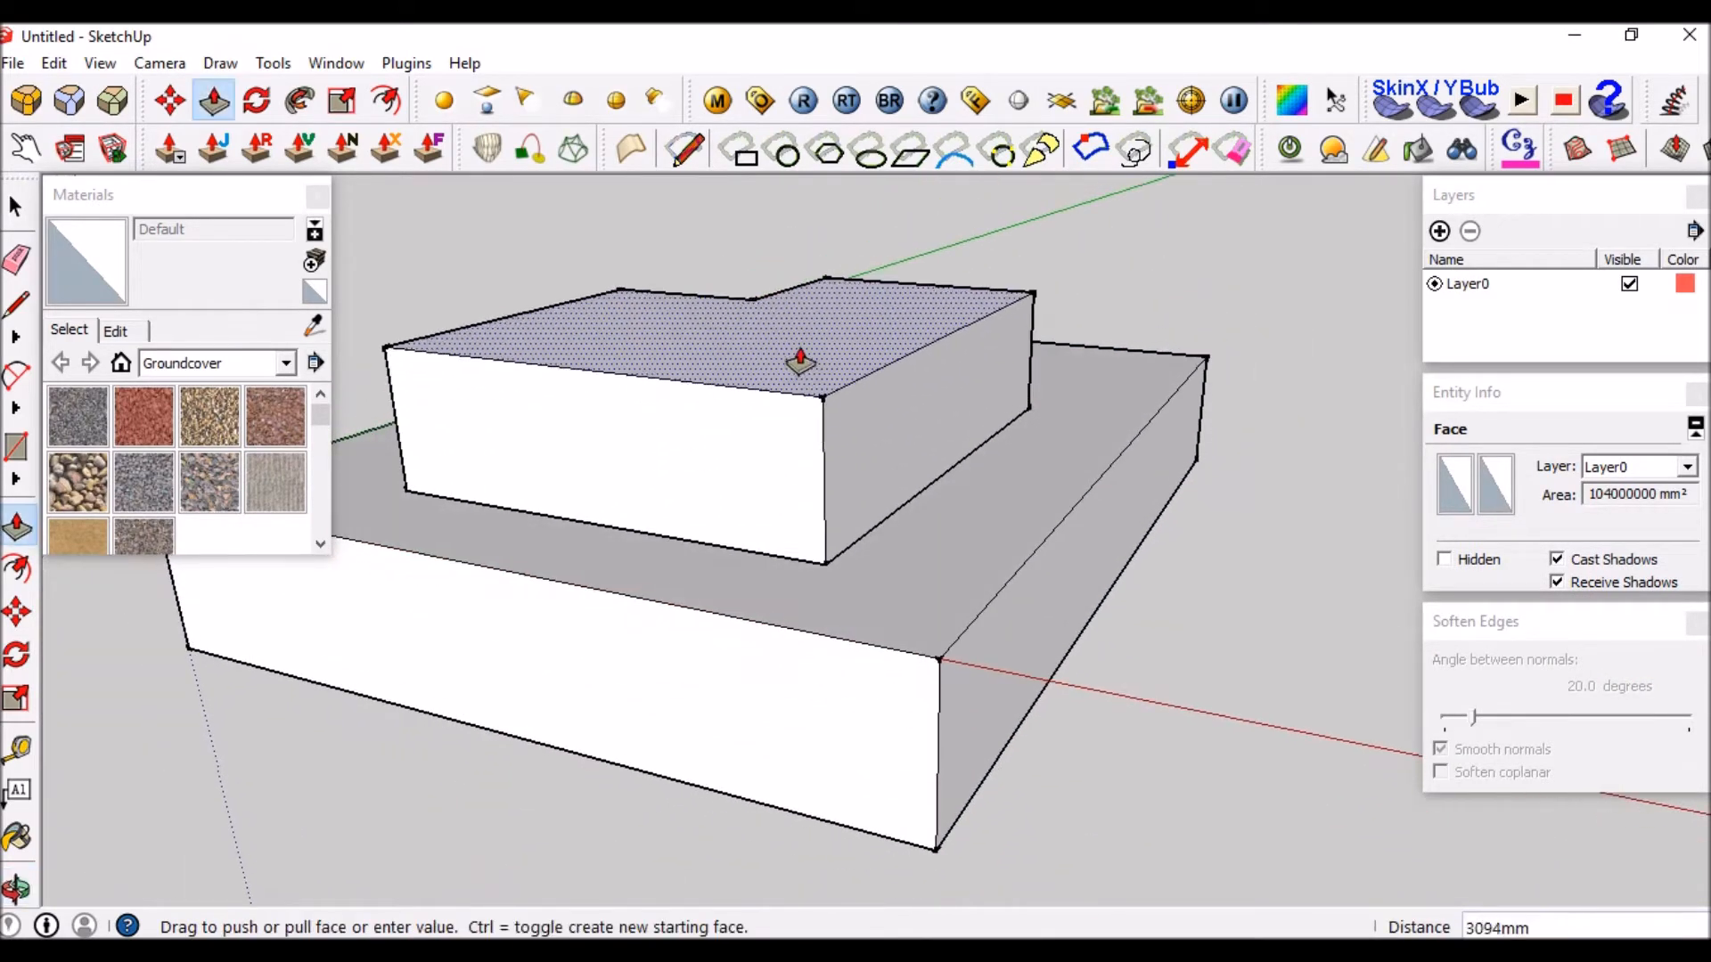
pyautogui.scroll(3, 800, 361)
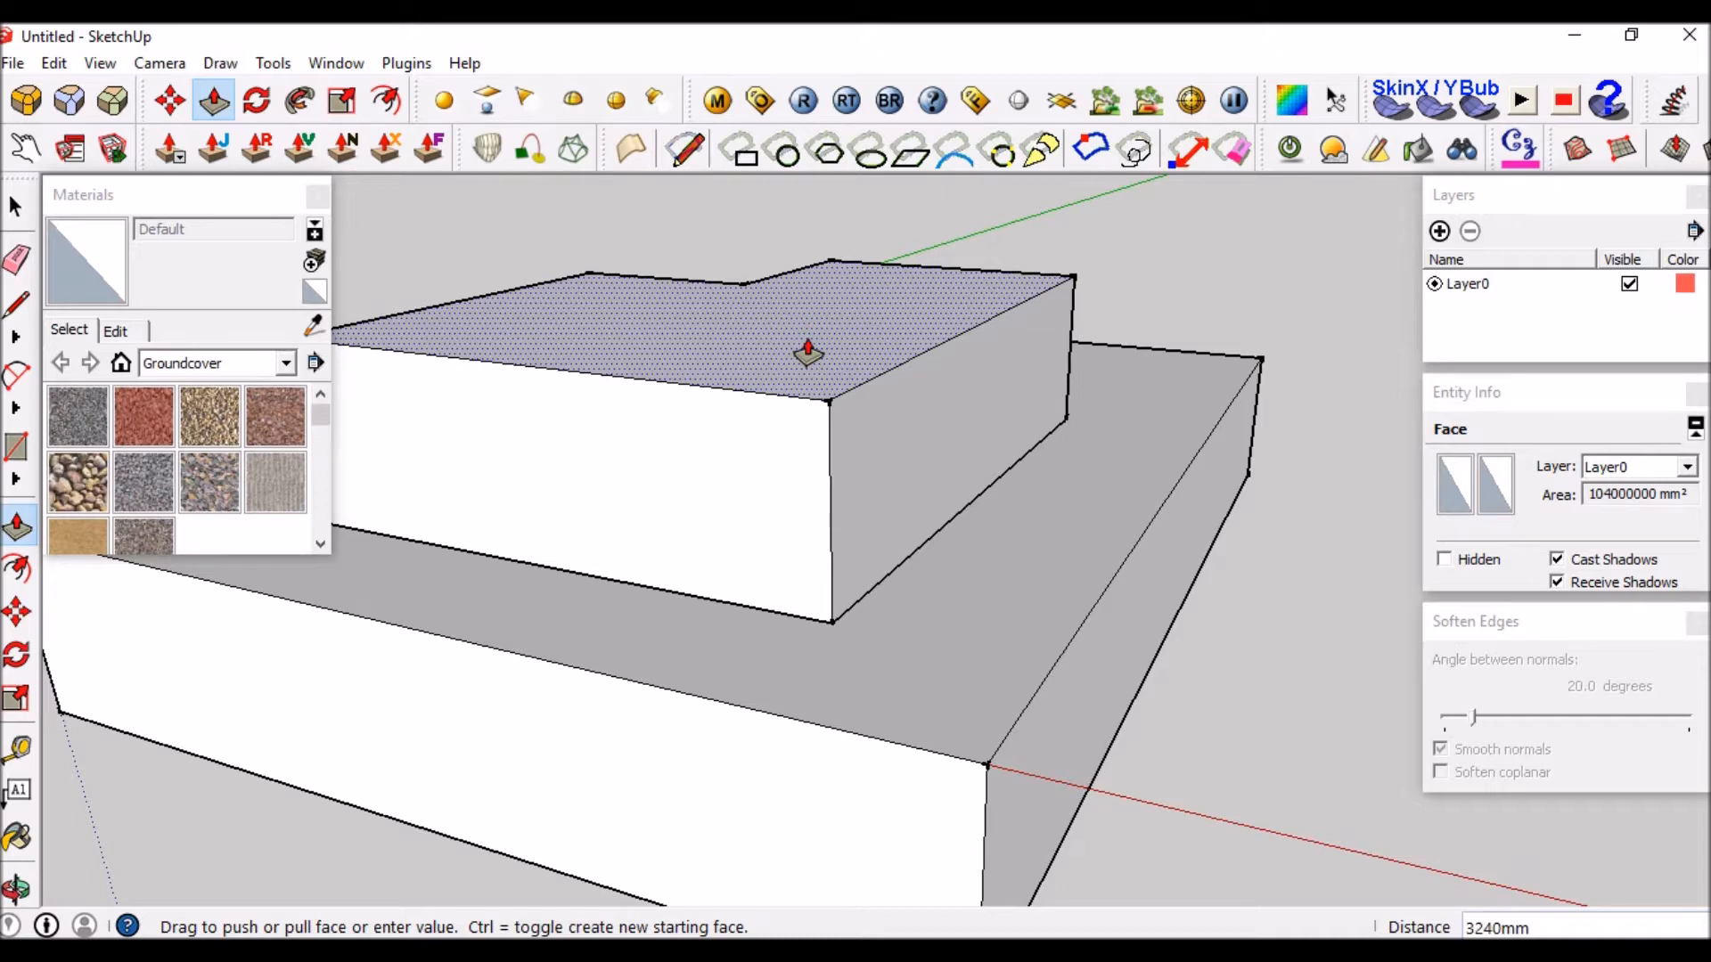
pyautogui.scroll(3, 855, 591)
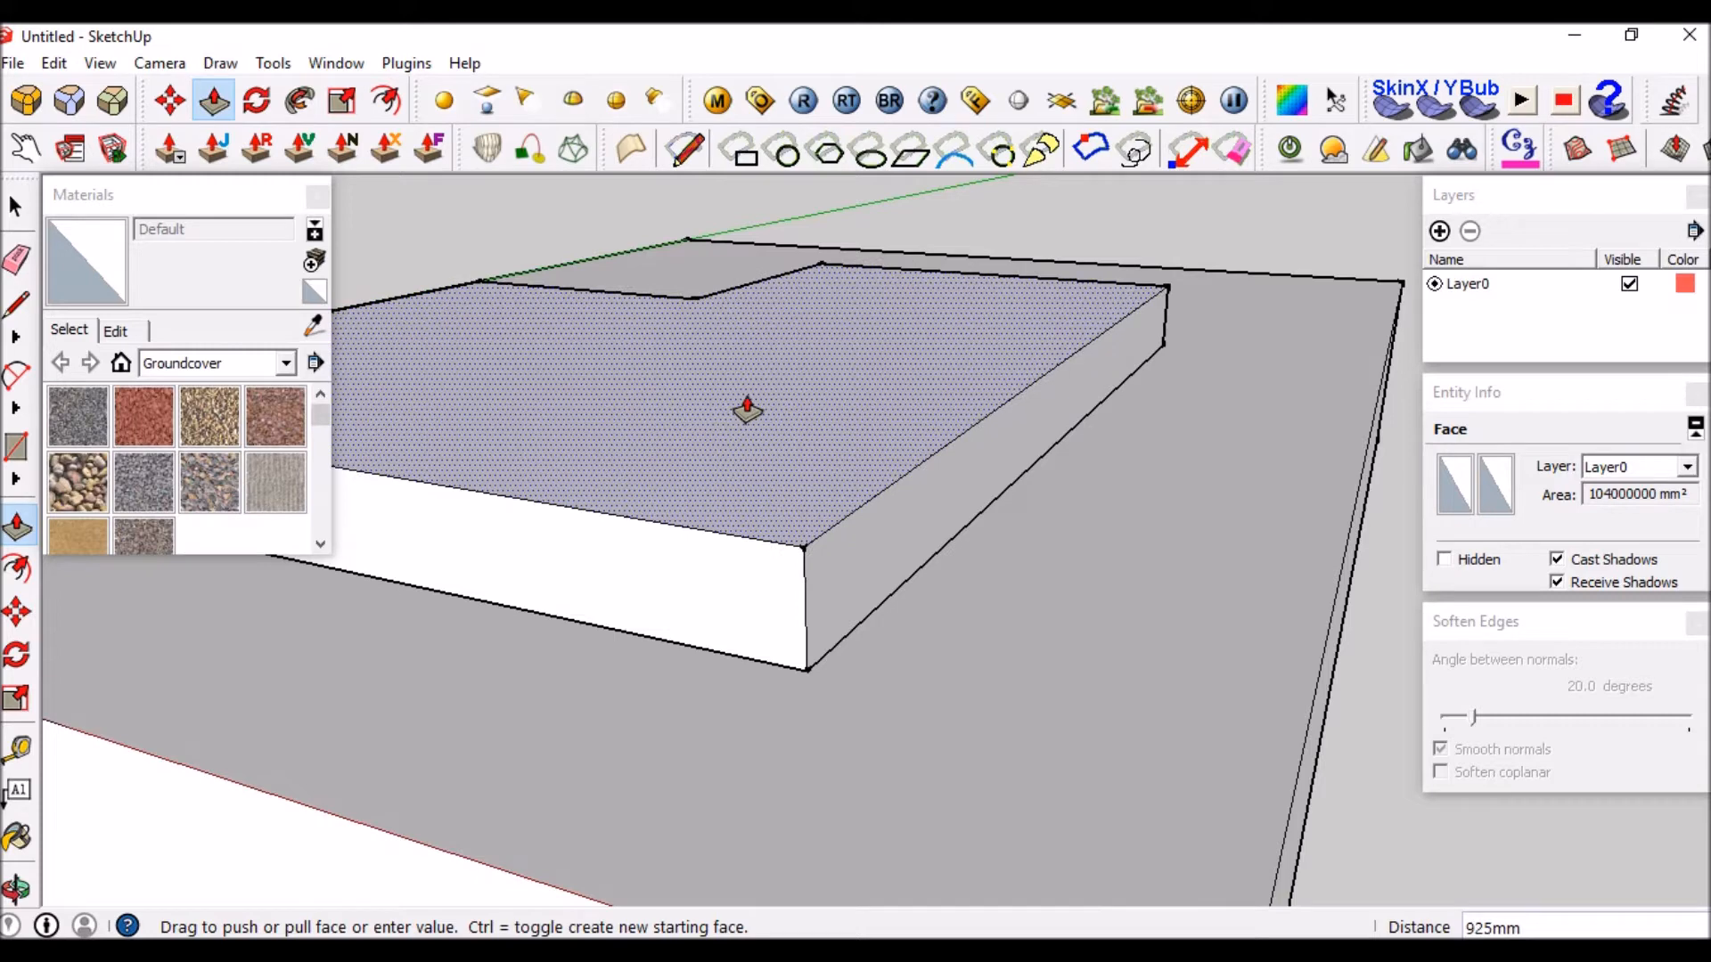
pyautogui.write('2.')
pyautogui.press('Return')
# Turn all the geometry of the L-shaped ground-floor block into a component.
pyautogui.moveTo(882, 522); pyautogui.dragTo(649, 477, button='middle')
pyautogui.scroll(-3, 977, 536)
pyautogui.scroll(-3, 947, 496)
pyautogui.scroll(3, 824, 463)
pyautogui.press('space')
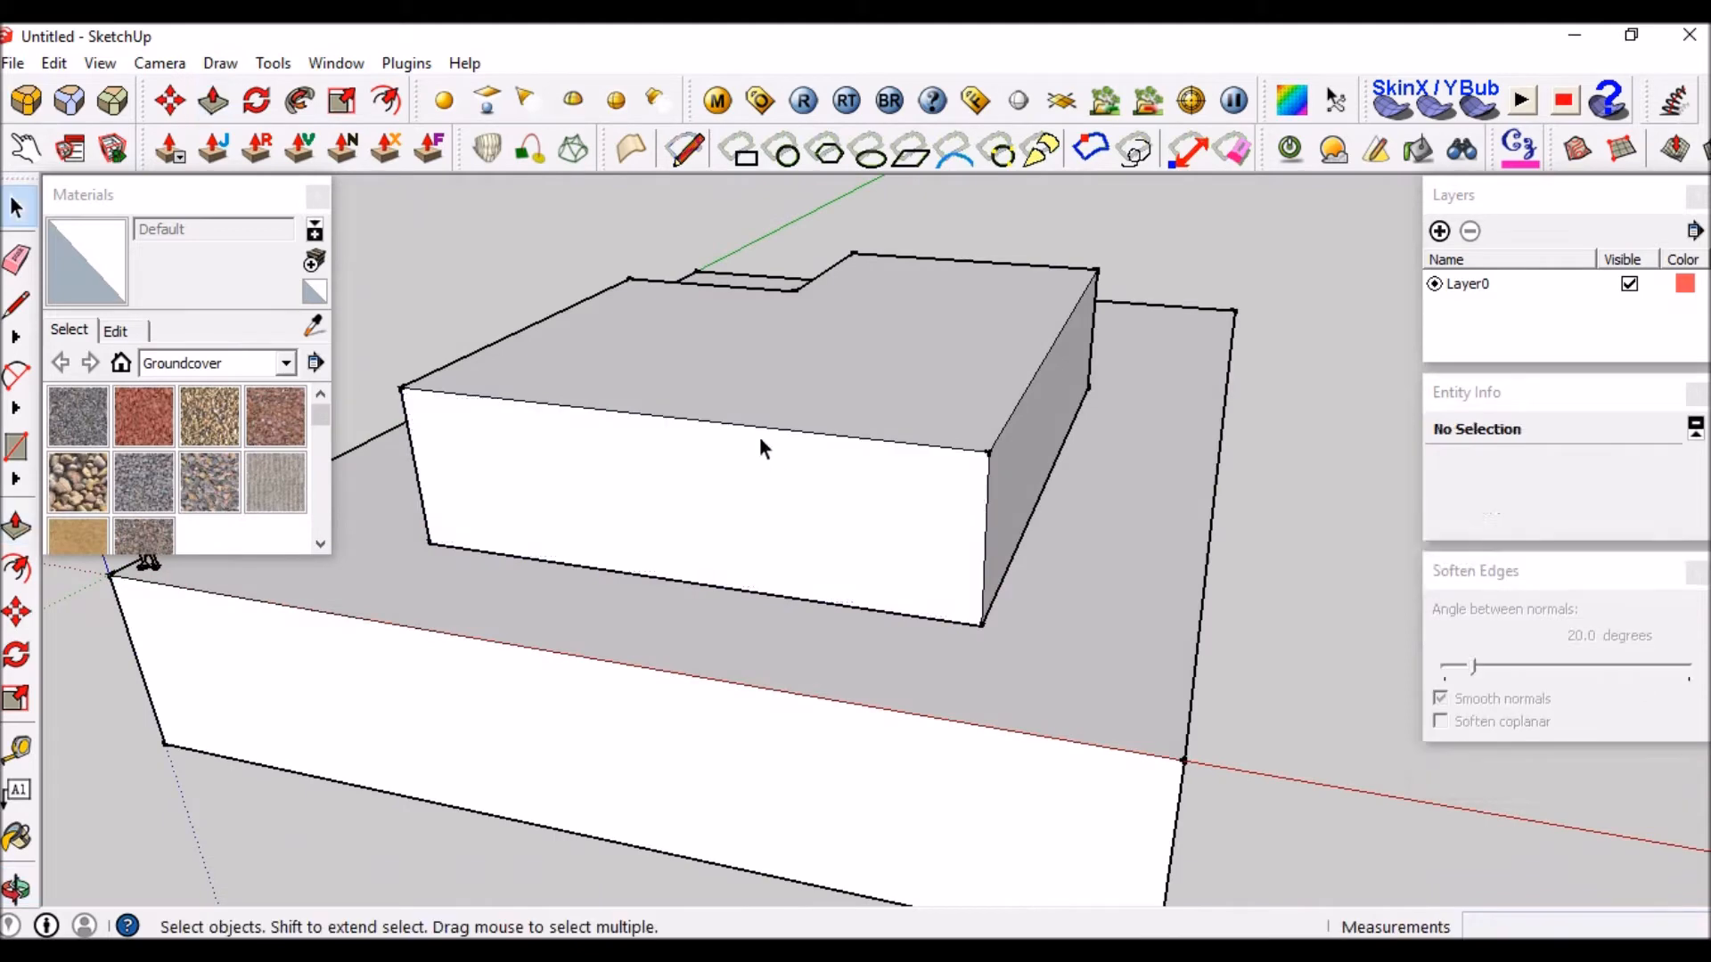
pyautogui.tripleClick(759, 436)
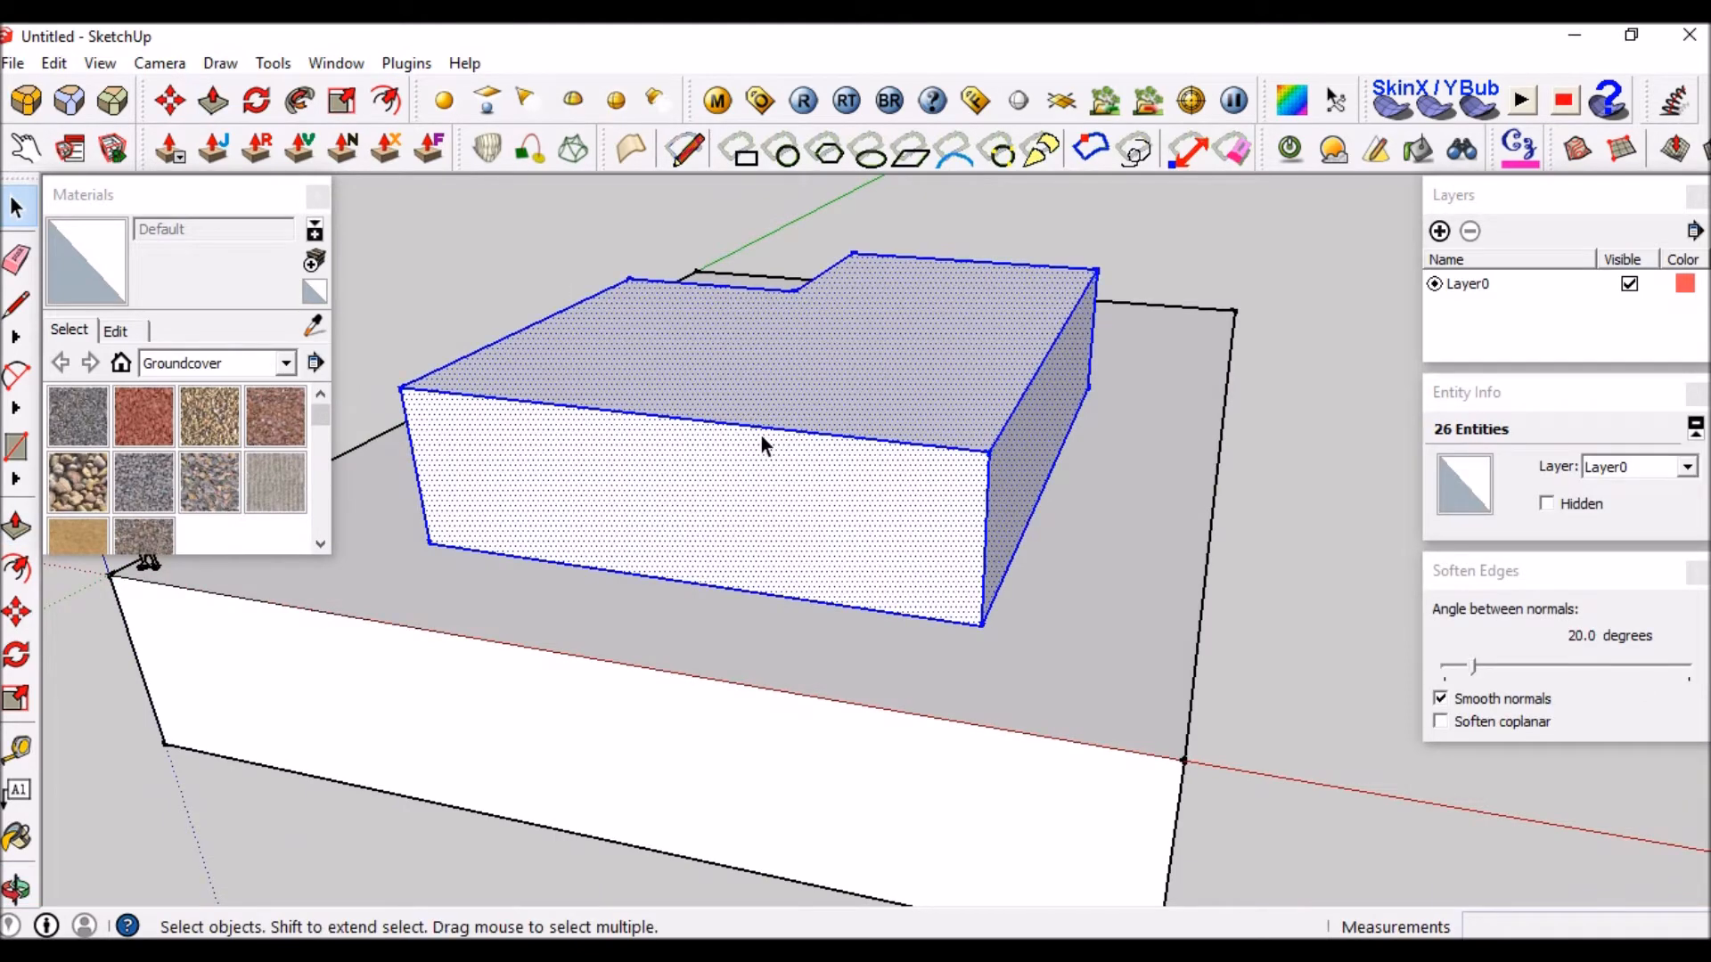
pyautogui.press('g')
pyautogui.press('Return')
# Copy the top face from inside the L-shaped block component and close the component.
pyautogui.moveTo(761, 434); pyautogui.dragTo(1005, 578, button='middle')
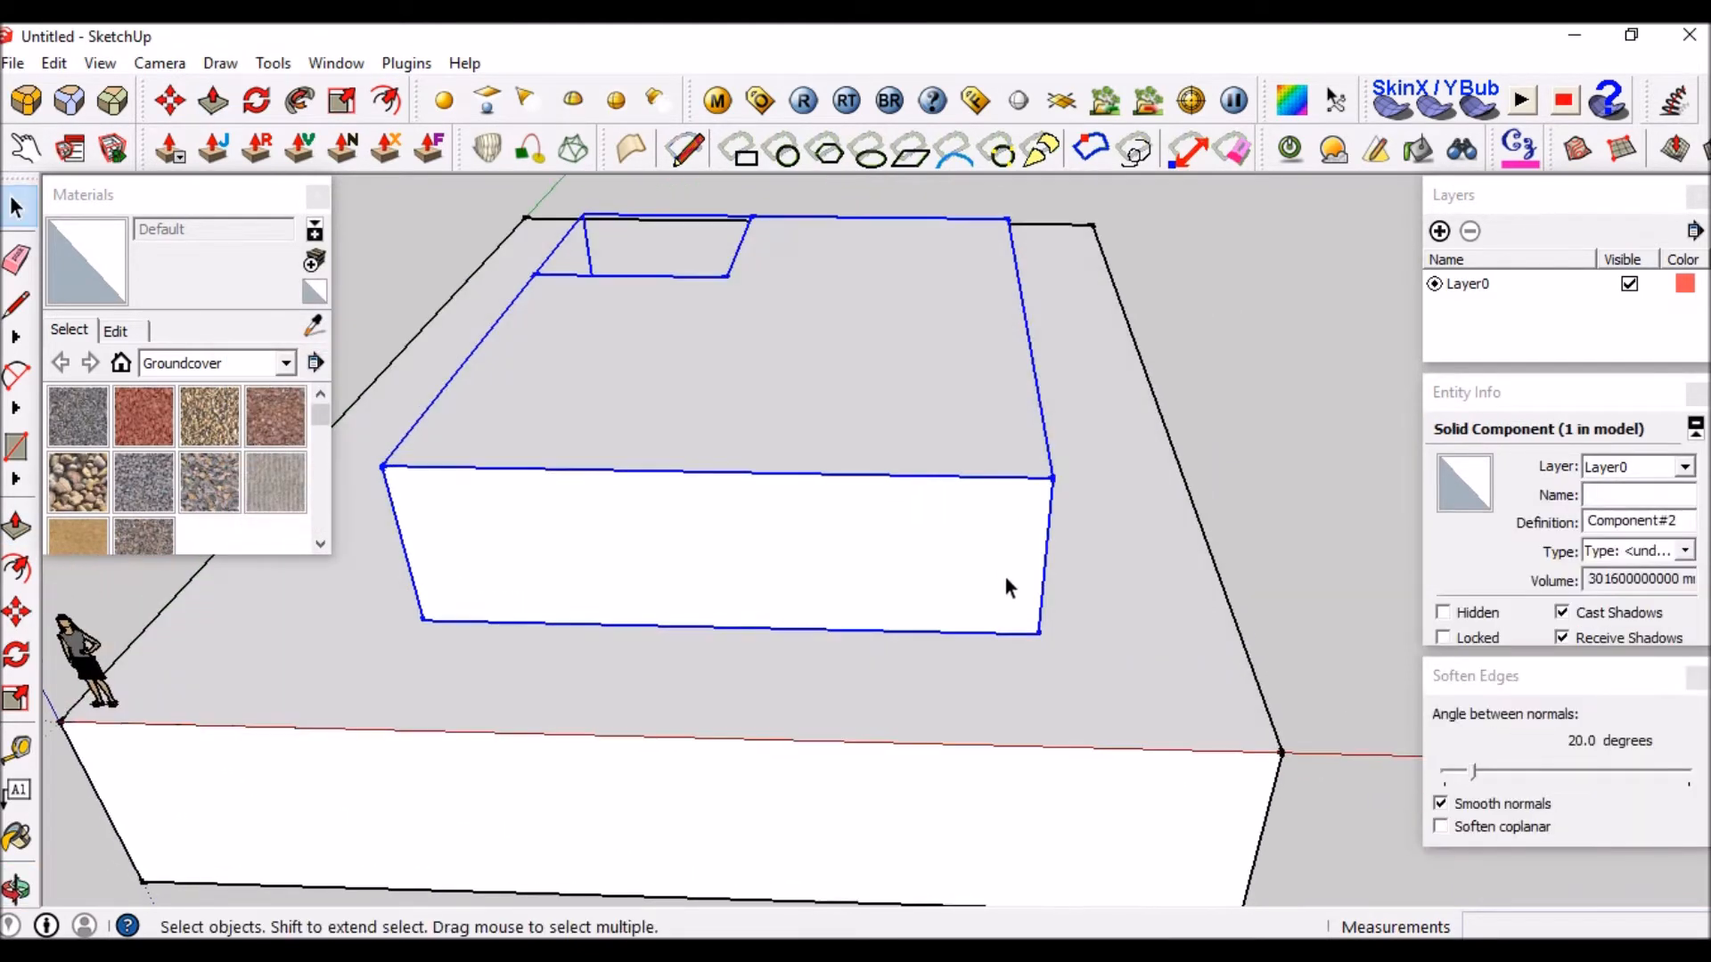
pyautogui.moveTo(973, 507); pyautogui.dragTo(909, 529, button='middle')
pyautogui.scroll(-3, 908, 529)
pyautogui.scroll(4, 768, 479)
pyautogui.moveTo(768, 479); pyautogui.dragTo(815, 373, button='middle')
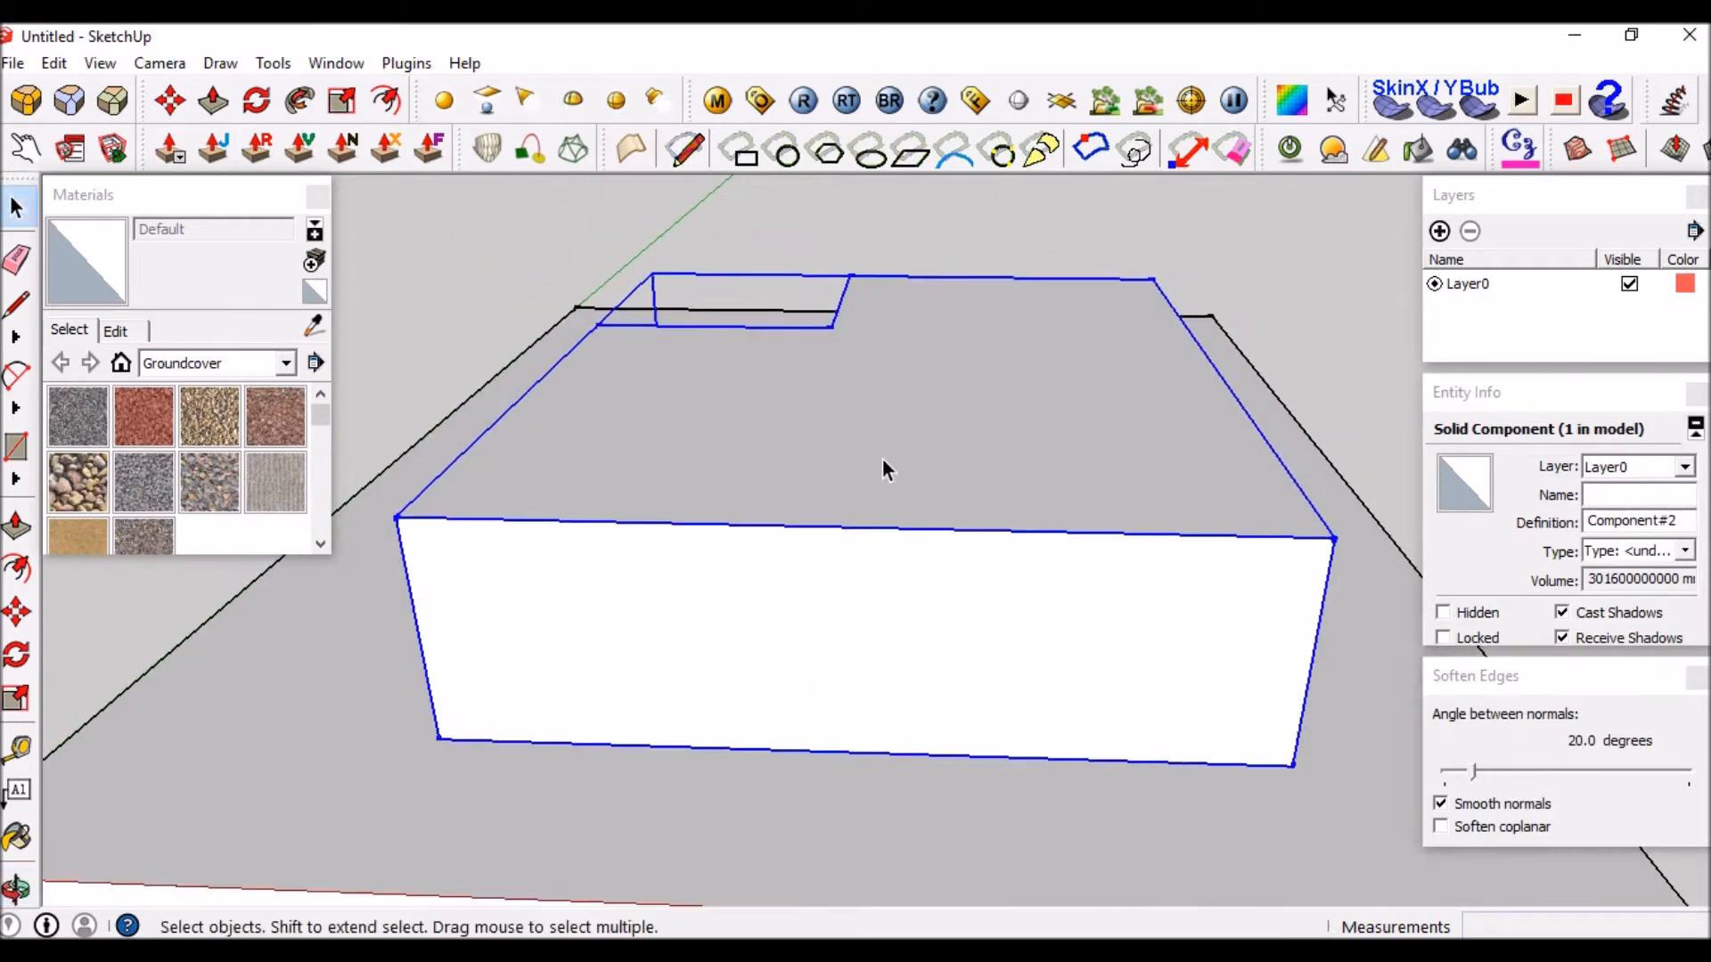
pyautogui.scroll(-3, 882, 458)
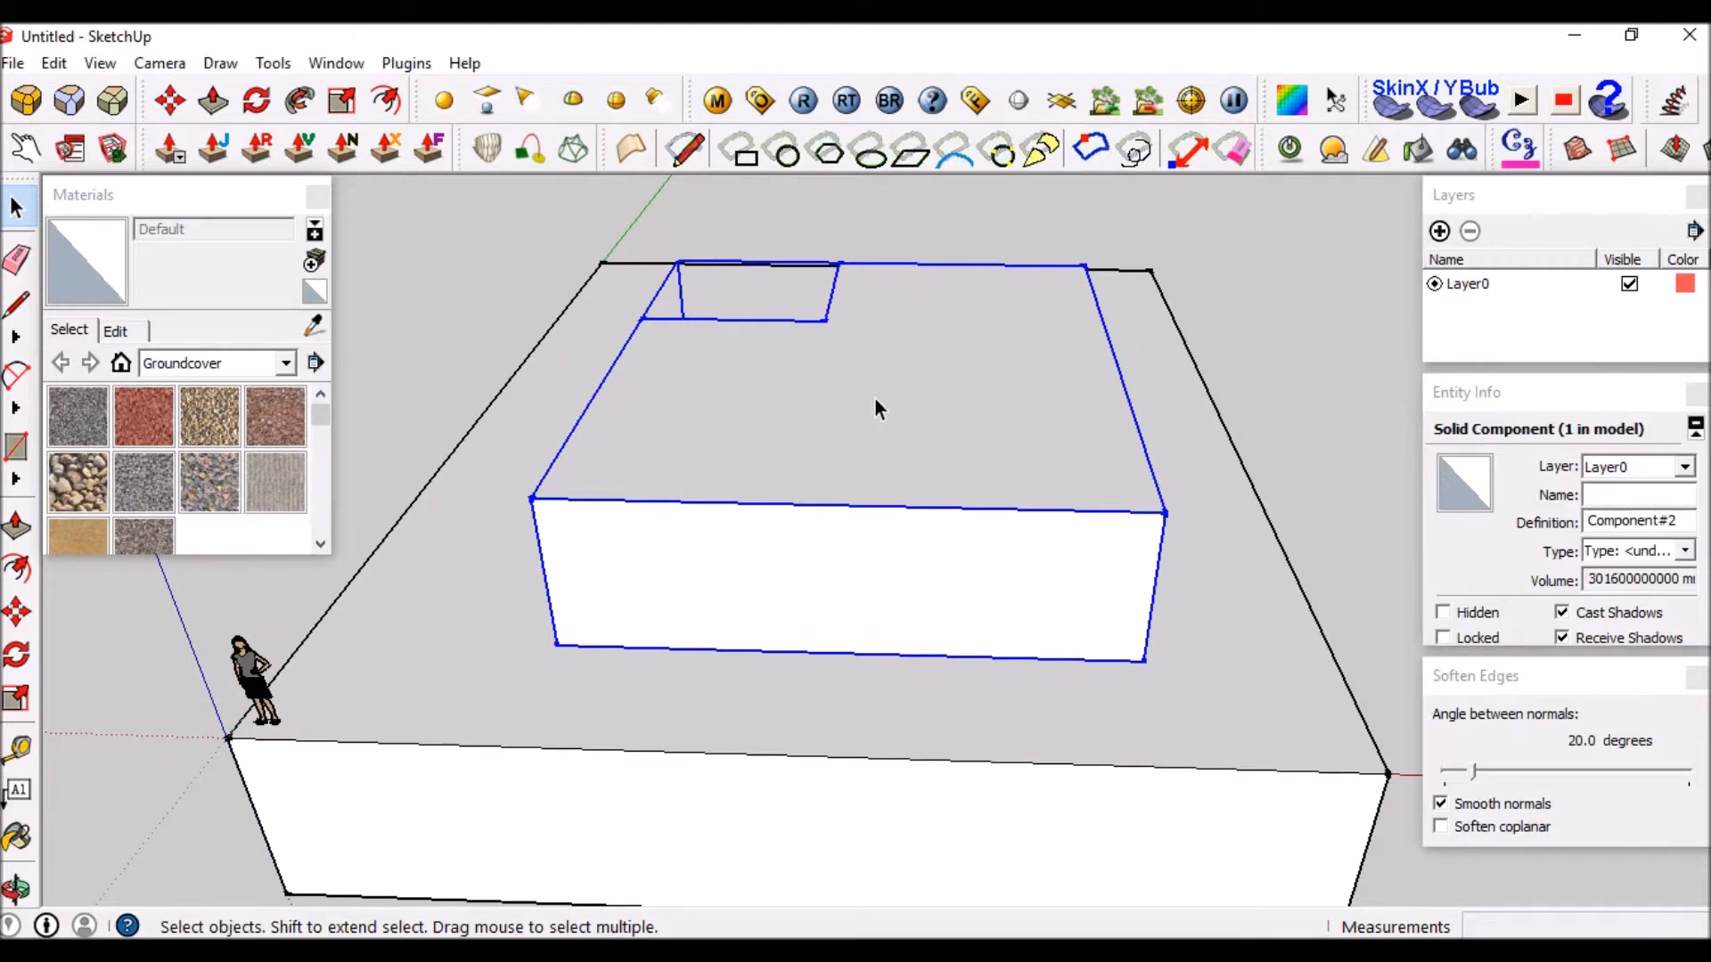
pyautogui.scroll(-3, 873, 406)
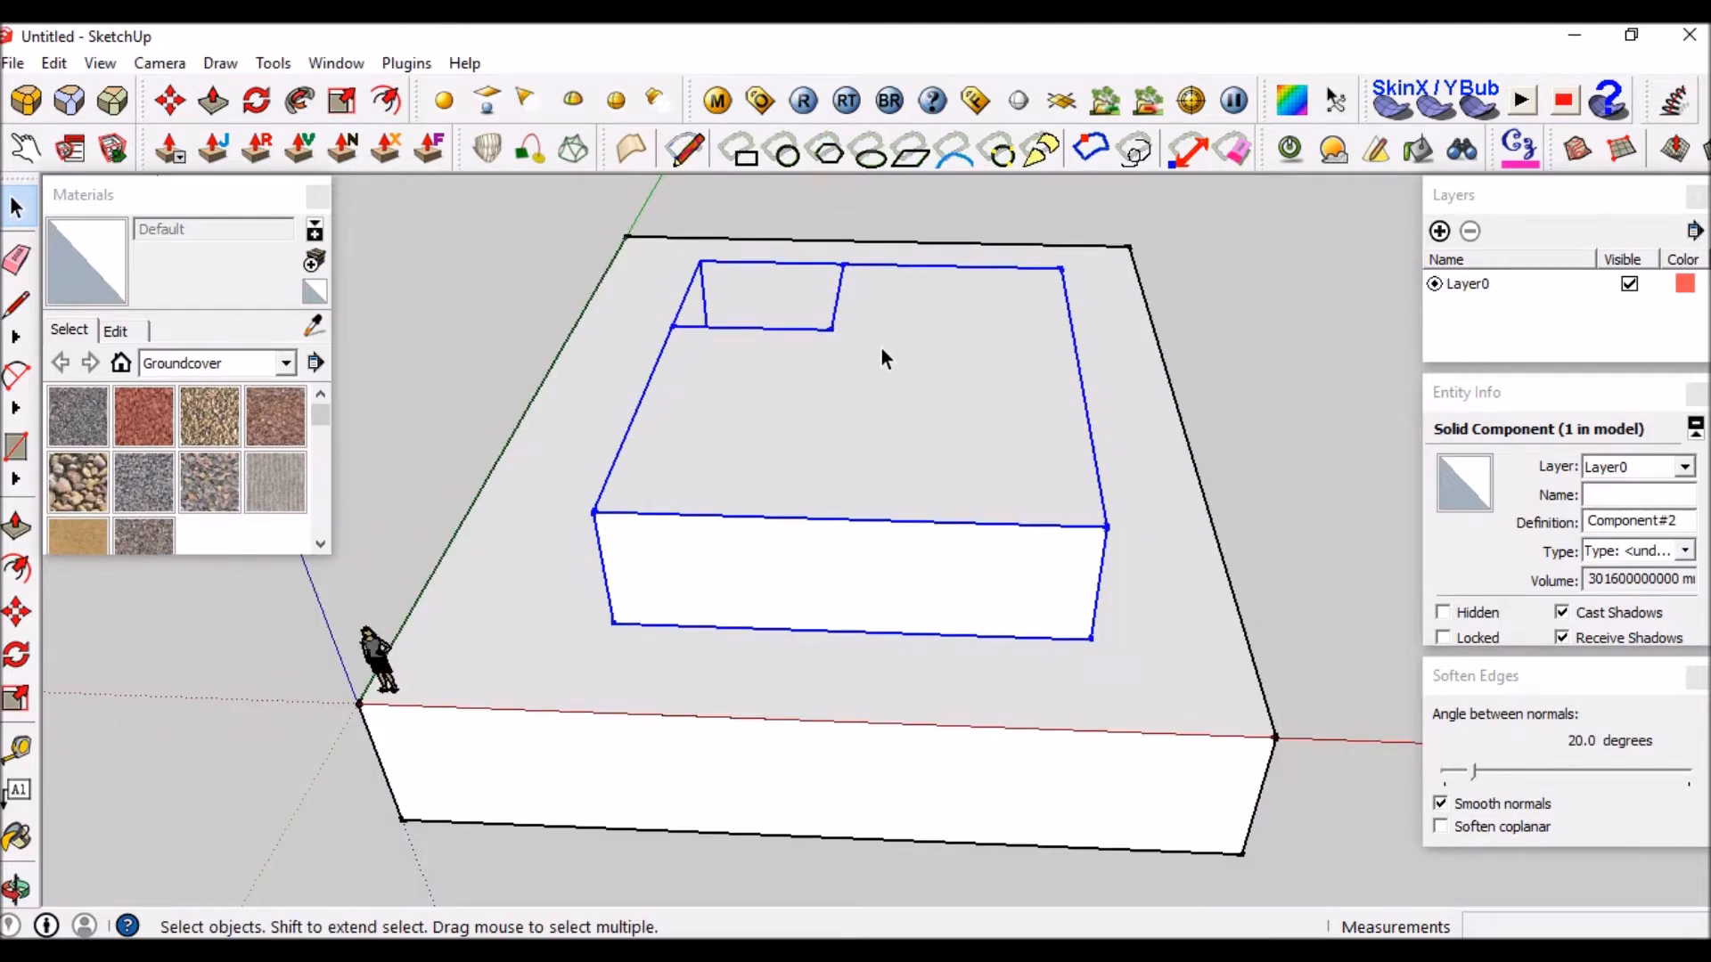
pyautogui.doubleClick(880, 346)
pyautogui.scroll(3, 891, 393)
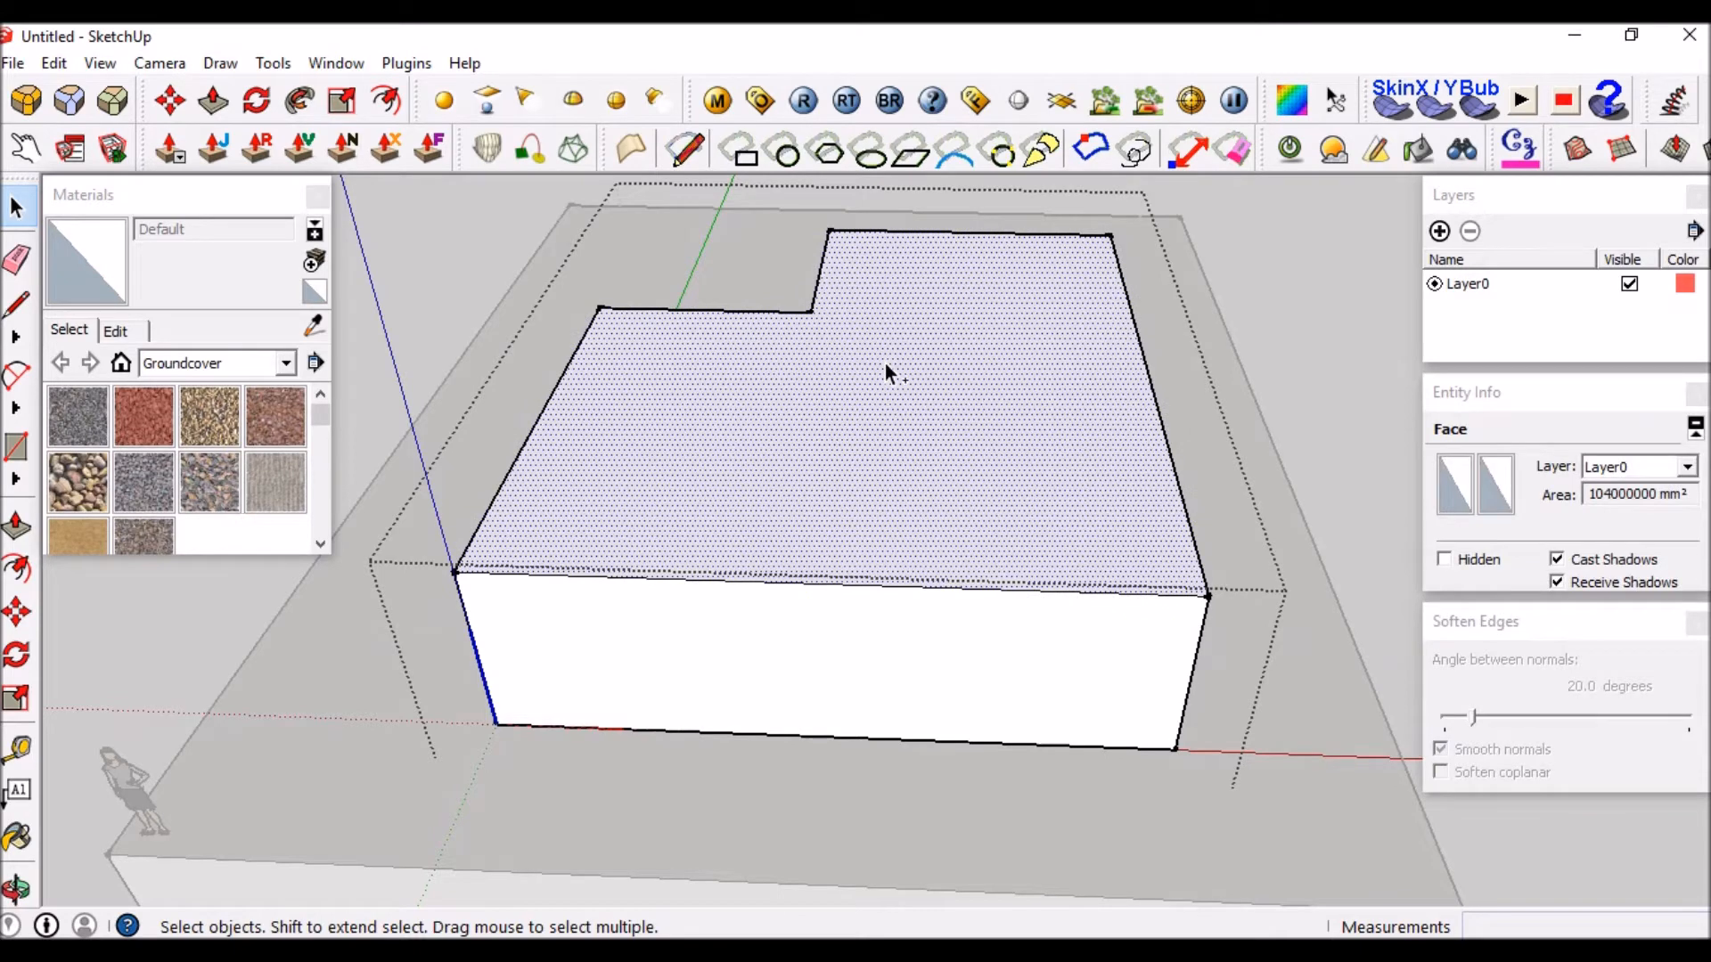
pyautogui.moveTo(908, 448); pyautogui.dragTo(916, 401, button='middle')
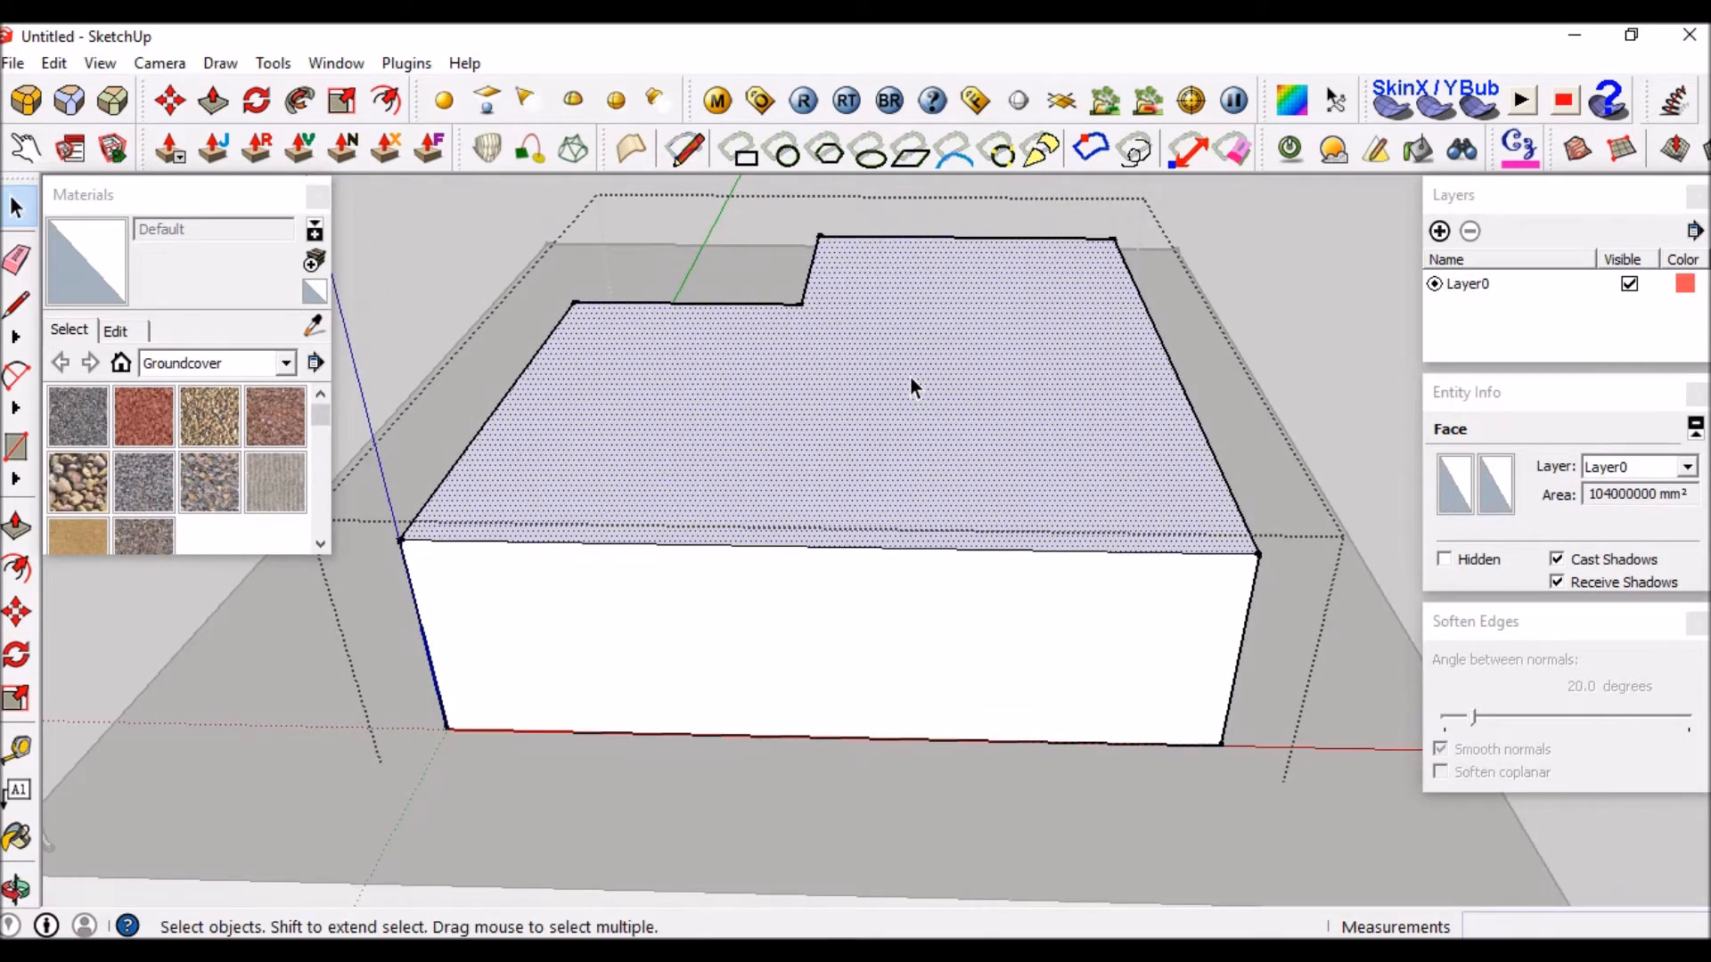
pyautogui.press('Escape')
pyautogui.moveTo(907, 301); pyautogui.dragTo(920, 332, button='middle')
pyautogui.scroll(-3, 908, 369)
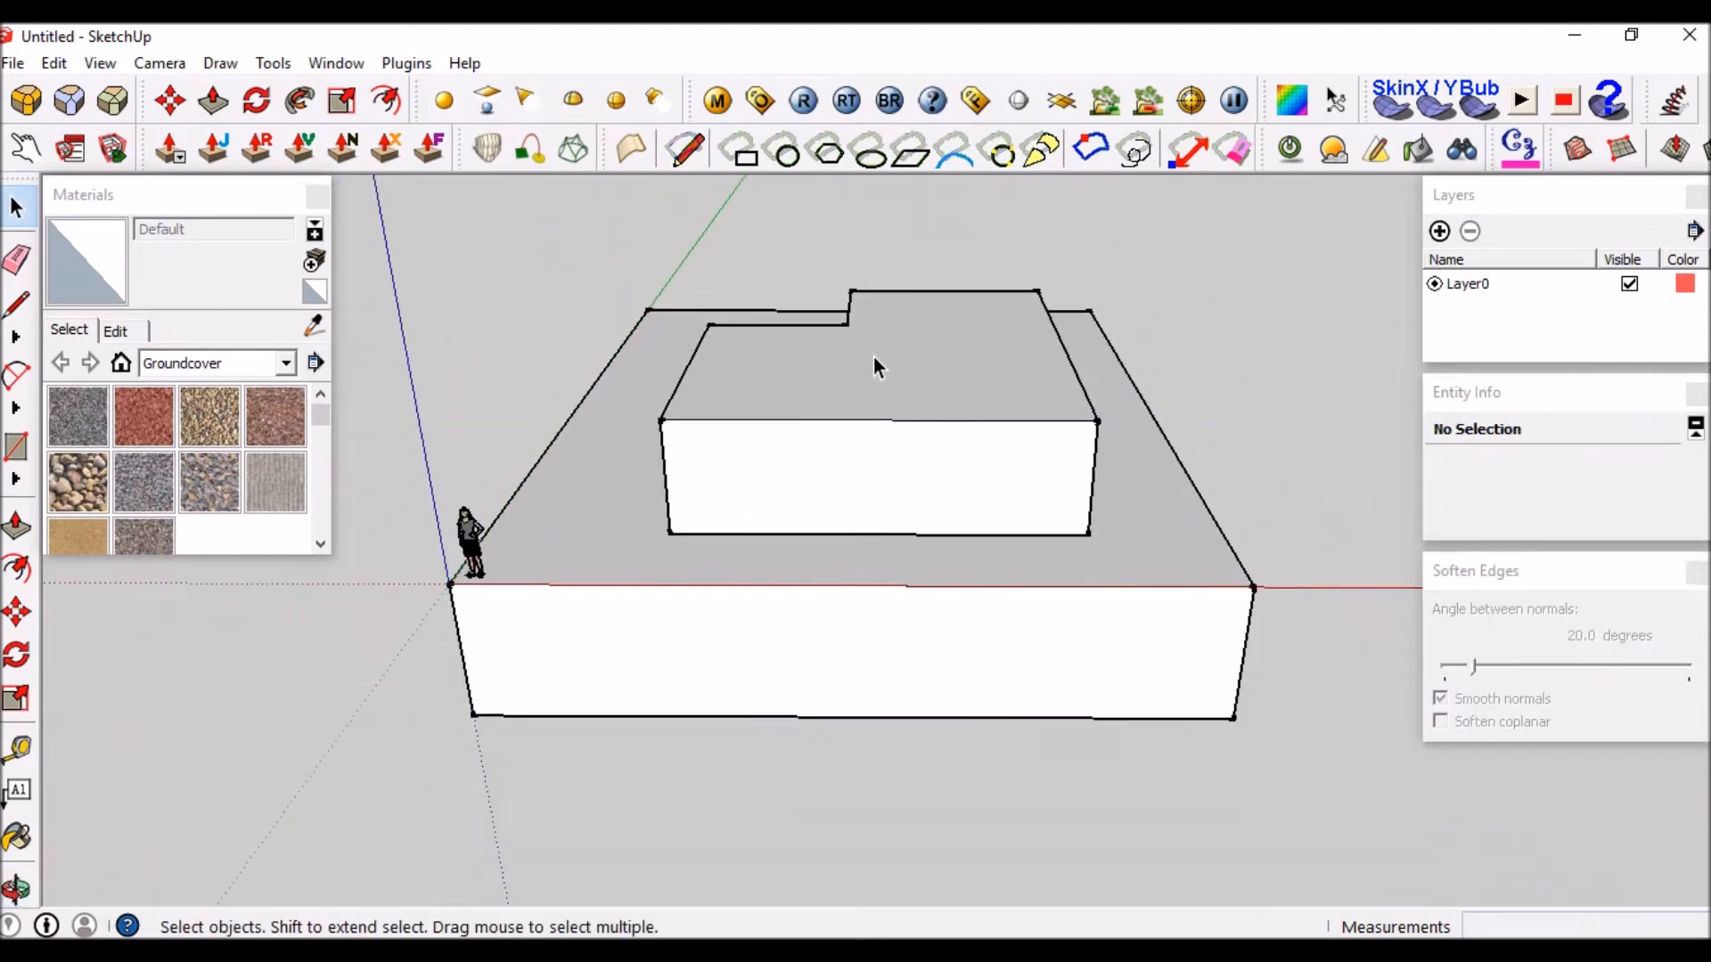
# Paste the copied L-shaped face and move it by its front corner onto the matching top corner of the ground-floor block.
pyautogui.hotkey('ctrl', 'v')
pyautogui.click(838, 342)
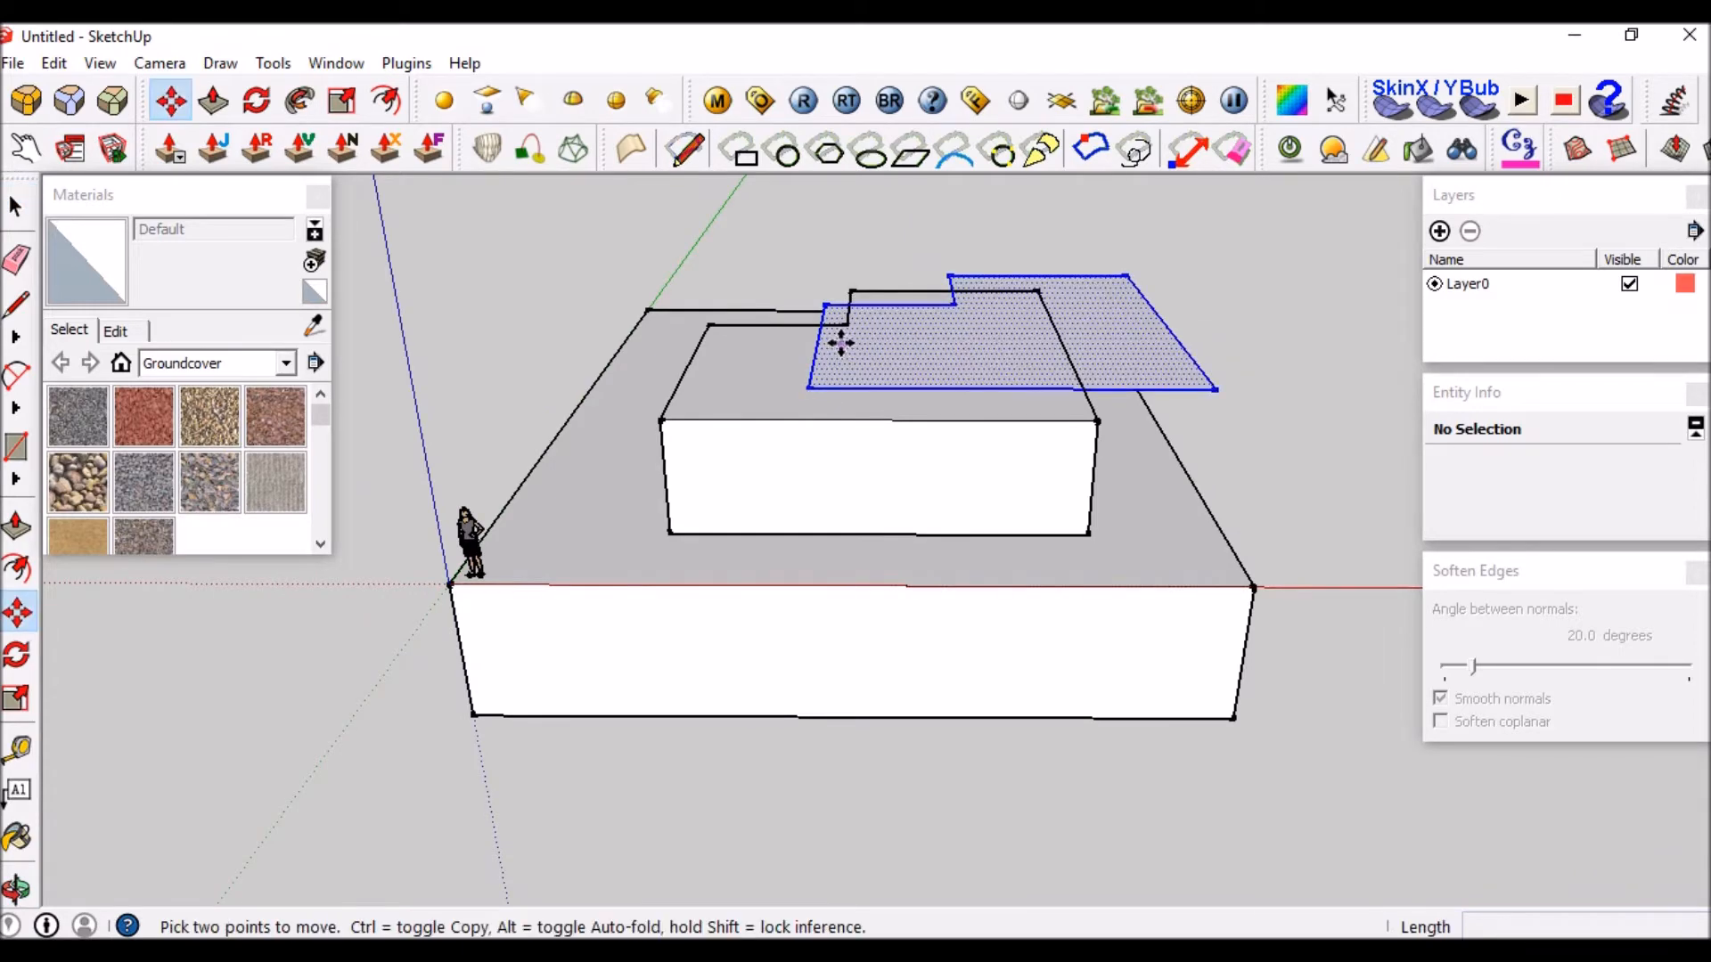
pyautogui.scroll(5, 775, 473)
pyautogui.click(752, 466)
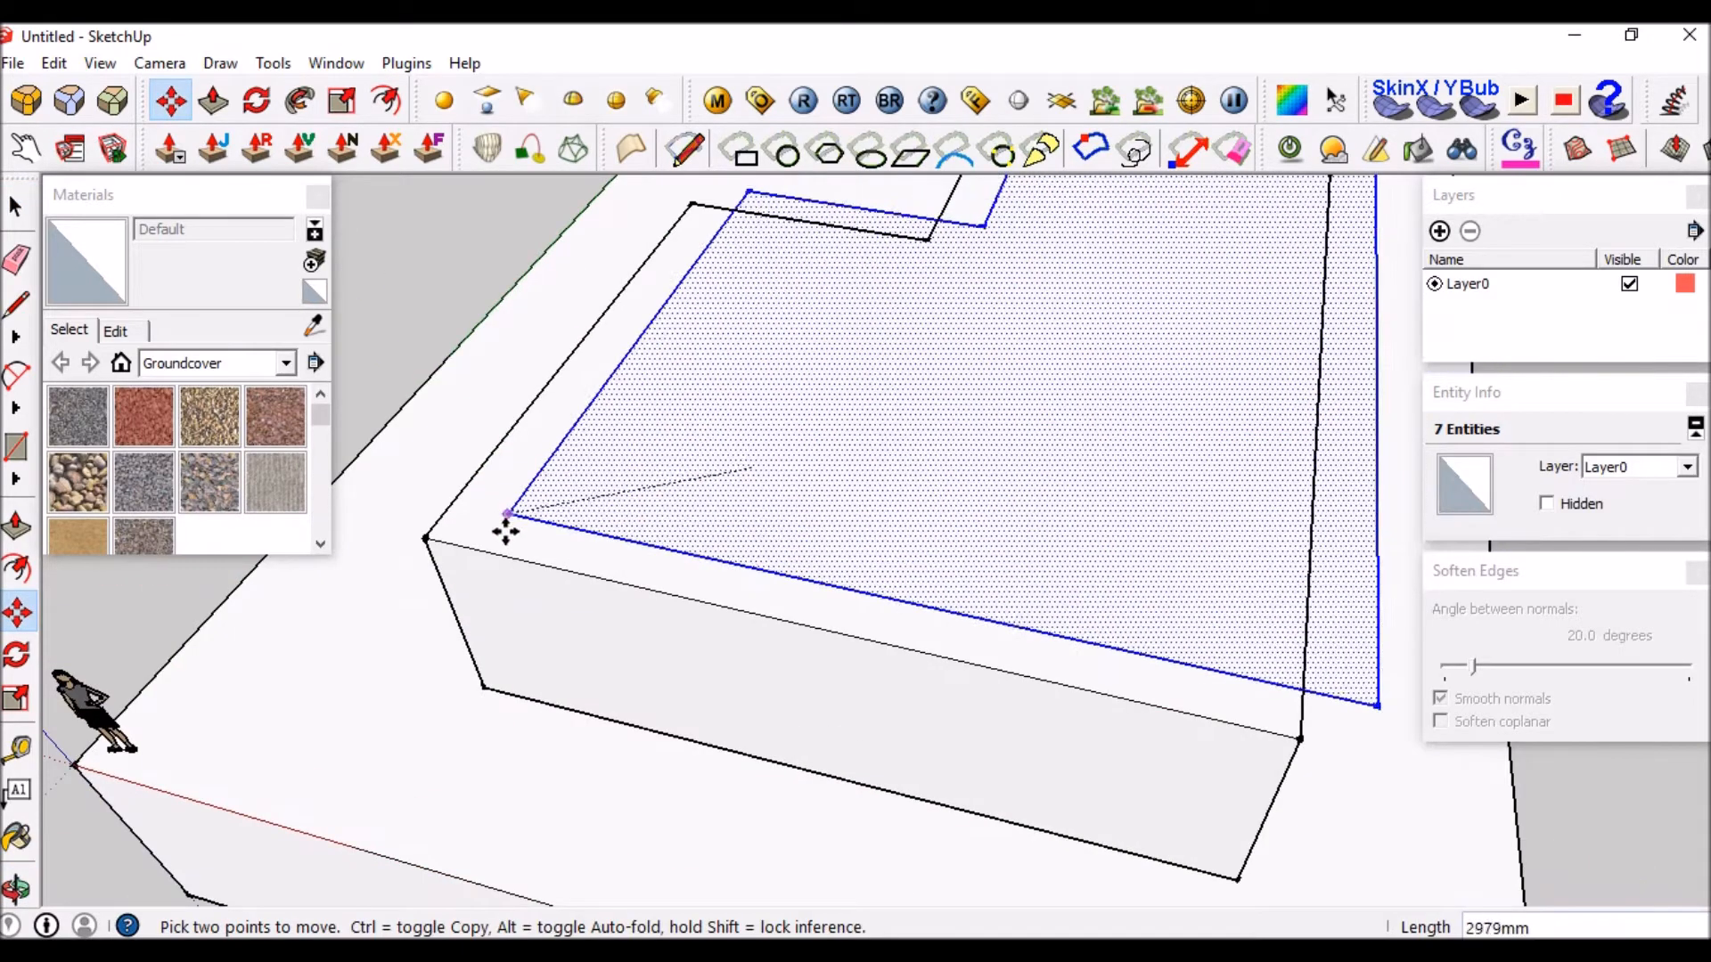
pyautogui.click(425, 539)
# Push/Pull the pasted L-shaped face upward 2.75 m to form the upper storey.
pyautogui.moveTo(660, 535); pyautogui.dragTo(648, 405, button='middle')
pyautogui.scroll(-3, 864, 550)
pyautogui.scroll(5, 878, 525)
pyautogui.press('space')
pyautogui.click(878, 430)
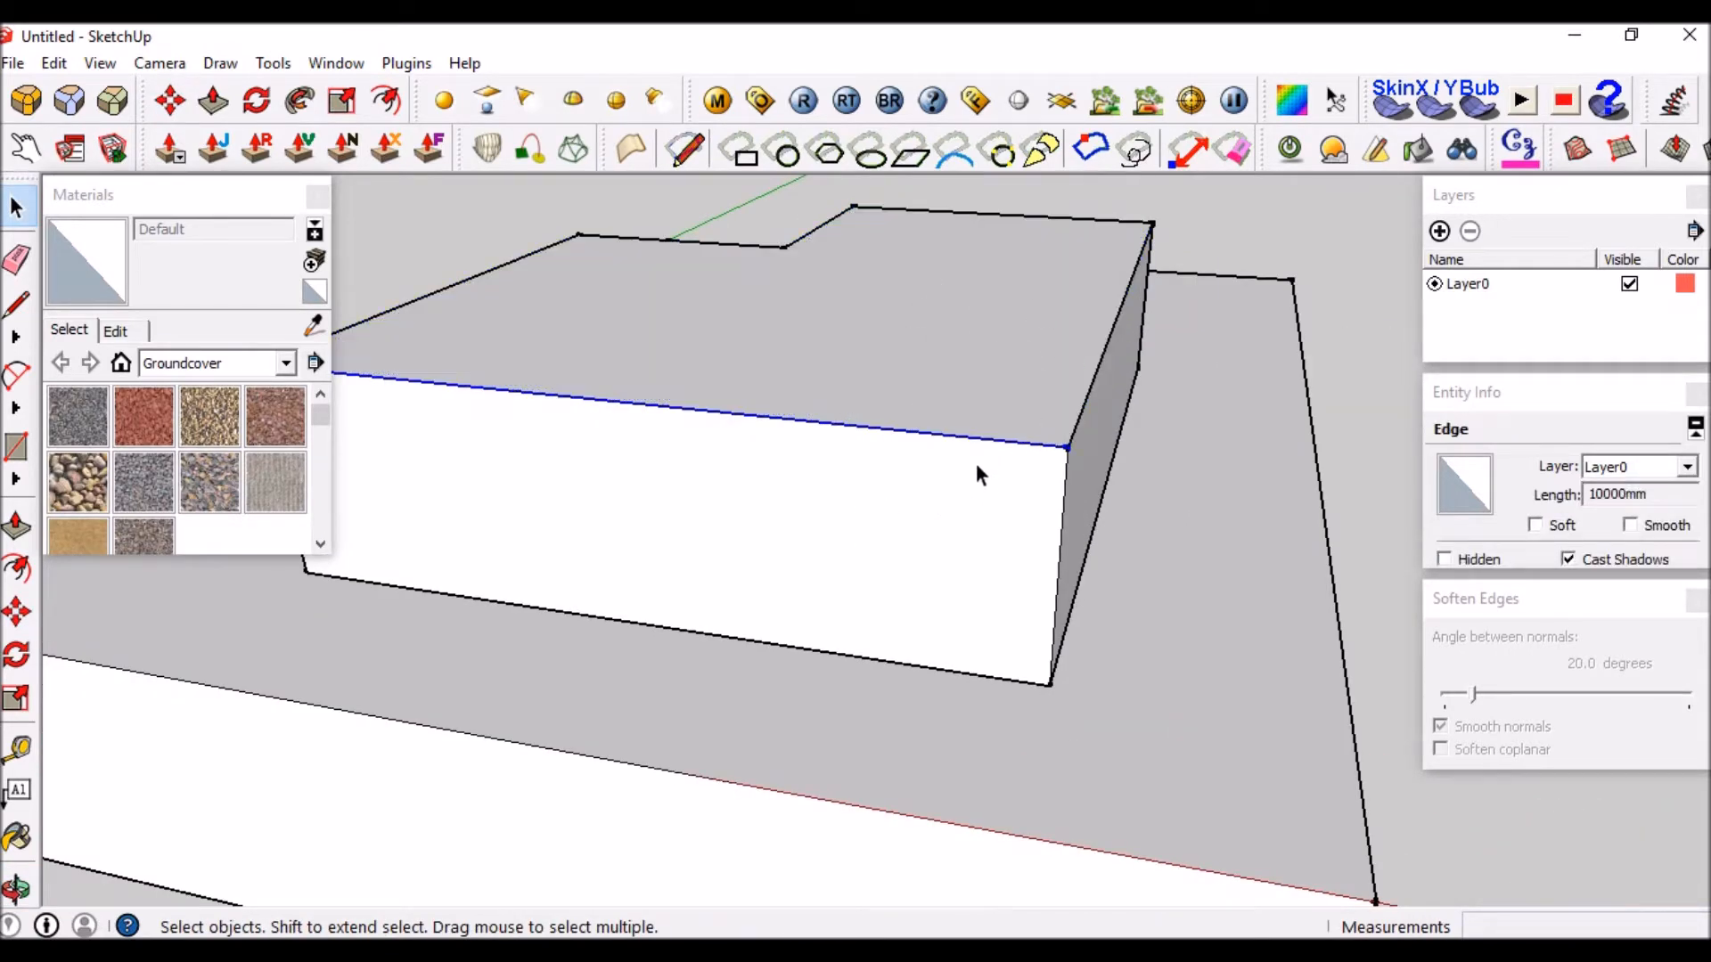
pyautogui.moveTo(912, 473); pyautogui.dragTo(882, 303, button='middle')
pyautogui.moveTo(925, 210); pyautogui.dragTo(913, 441, button='middle')
pyautogui.press('p')
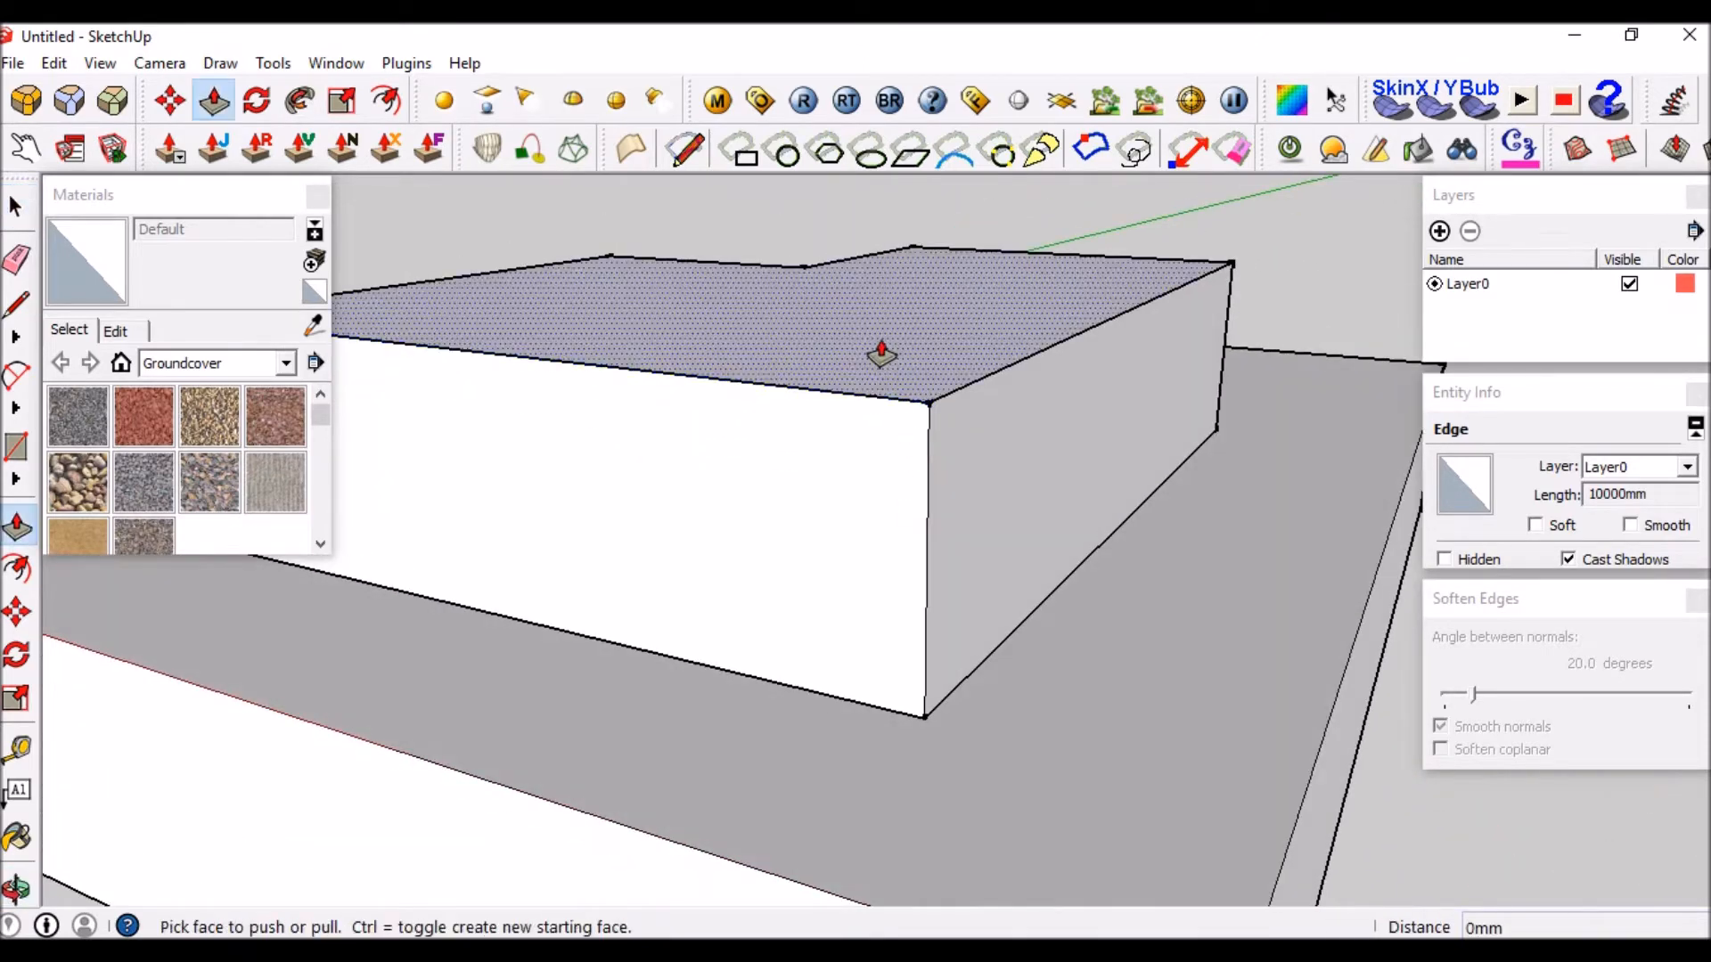
pyautogui.click(879, 359)
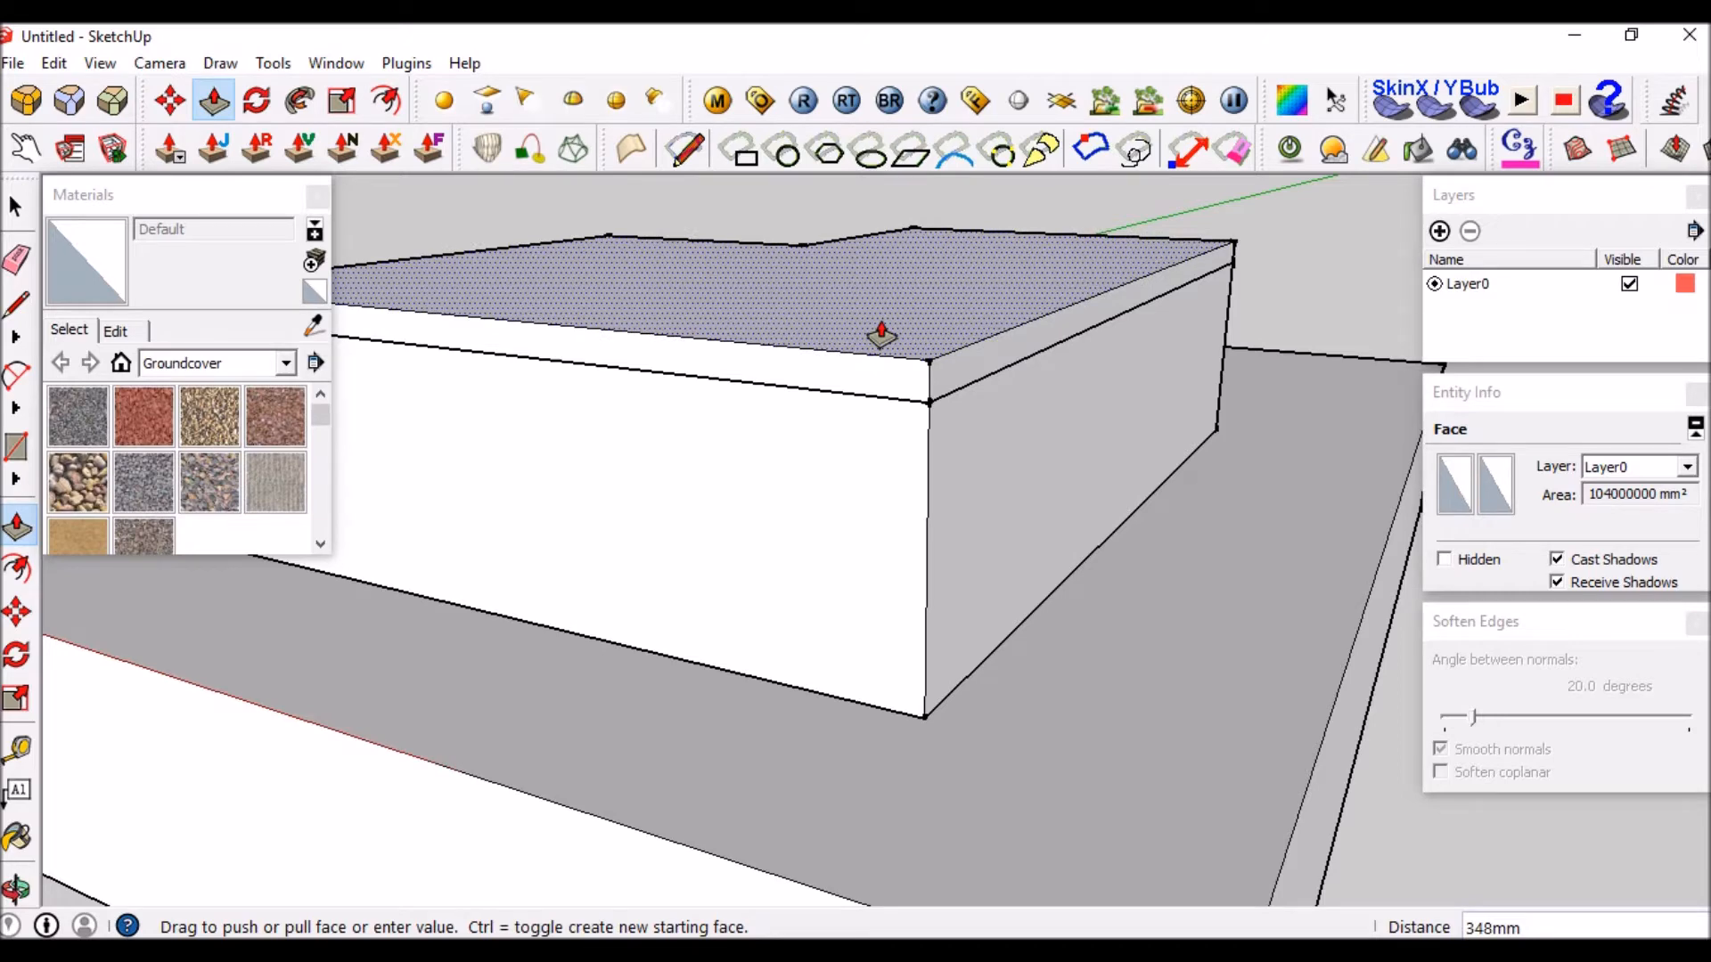
pyautogui.write('2.75m')
pyautogui.press('Return')
pyautogui.scroll(-4, 1025, 405)
pyautogui.moveTo(1057, 466)
pyautogui.mouseDown(button='middle')
pyautogui.moveTo(1042, 401)
pyautogui.moveTo(1085, 434)
pyautogui.moveTo(1080, 455)
pyautogui.moveTo(1072, 378)
pyautogui.moveTo(1060, 452)
pyautogui.mouseUp(button='middle')
pyautogui.scroll(-2, 1080, 450)
pyautogui.scroll(-2, 1046, 458)
pyautogui.scroll(5, 935, 328)
pyautogui.press('space')
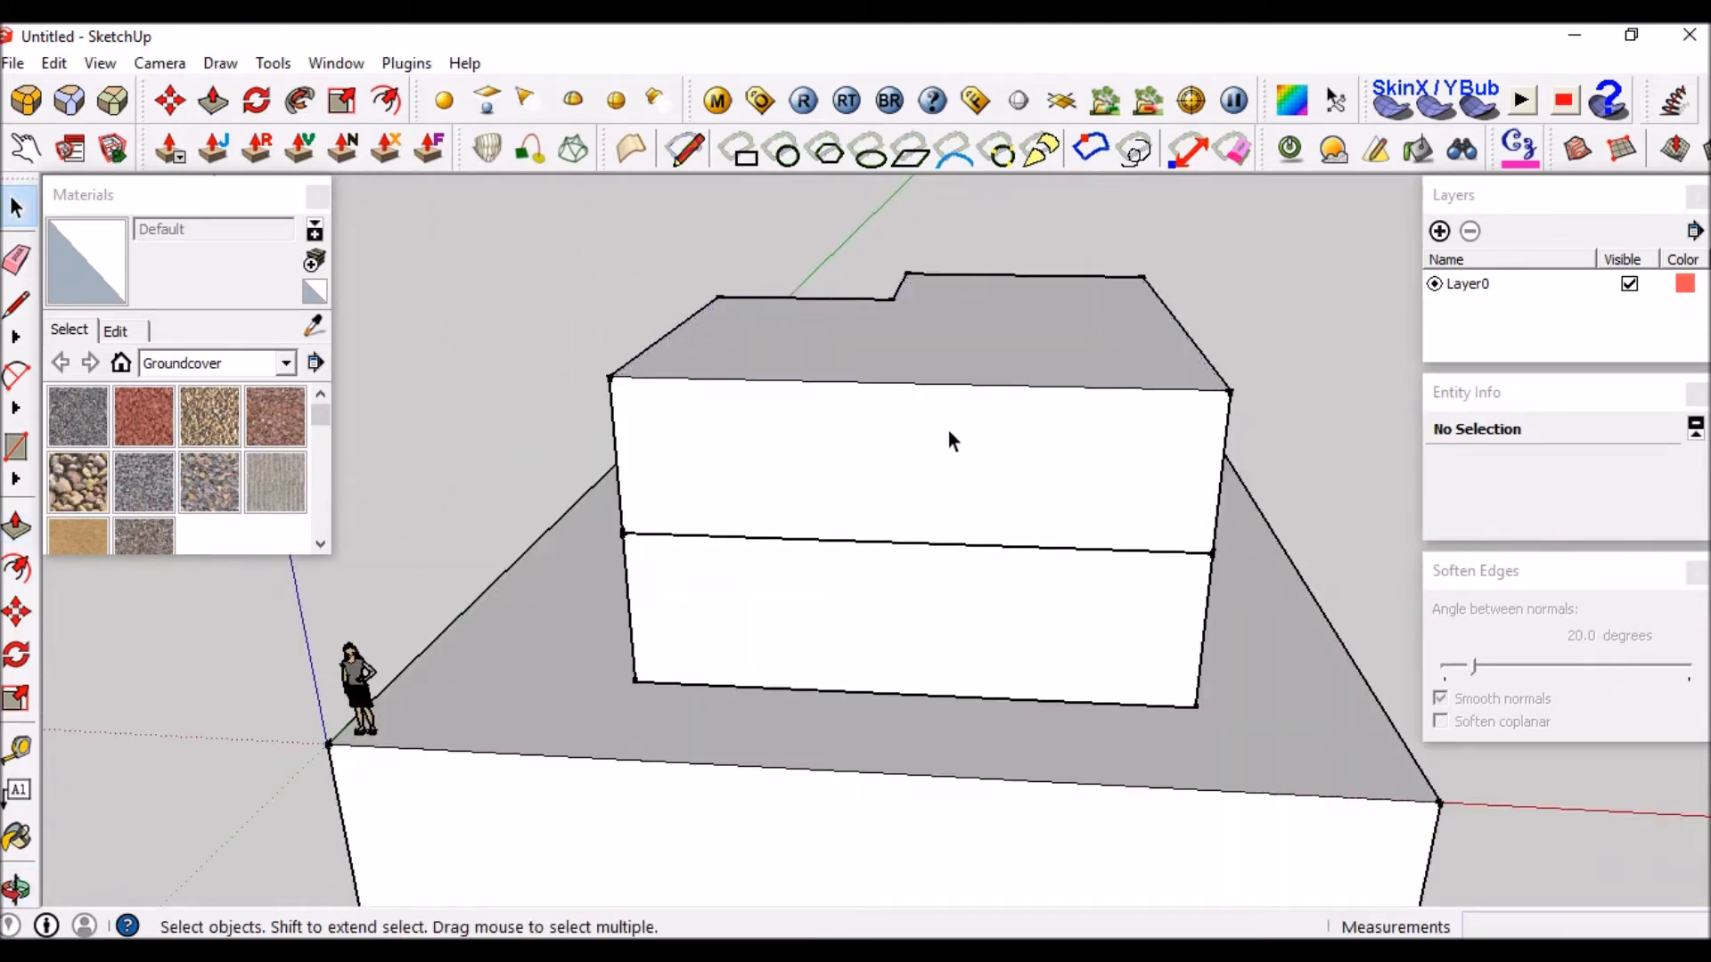
# Turn all the geometry of the L-shaped upper-storey block into a component.
pyautogui.tripleClick(942, 425)
pyautogui.press('g')
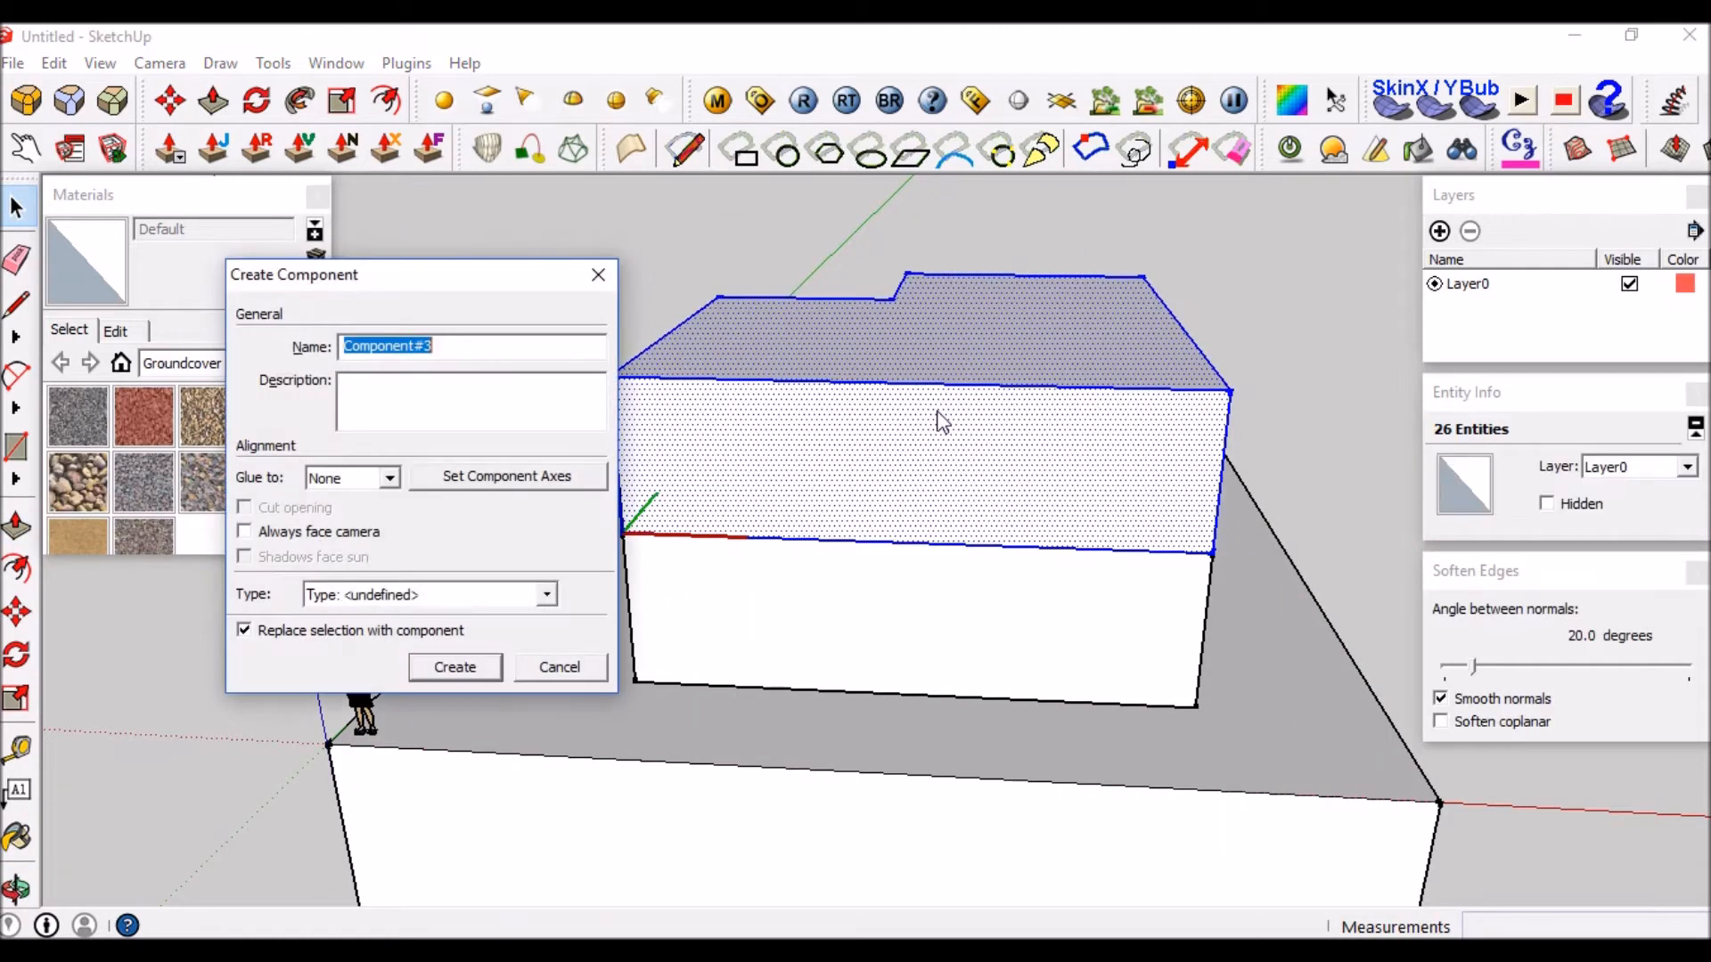
pyautogui.press('Escape')
pyautogui.moveTo(980, 436); pyautogui.dragTo(1007, 540, button='middle')
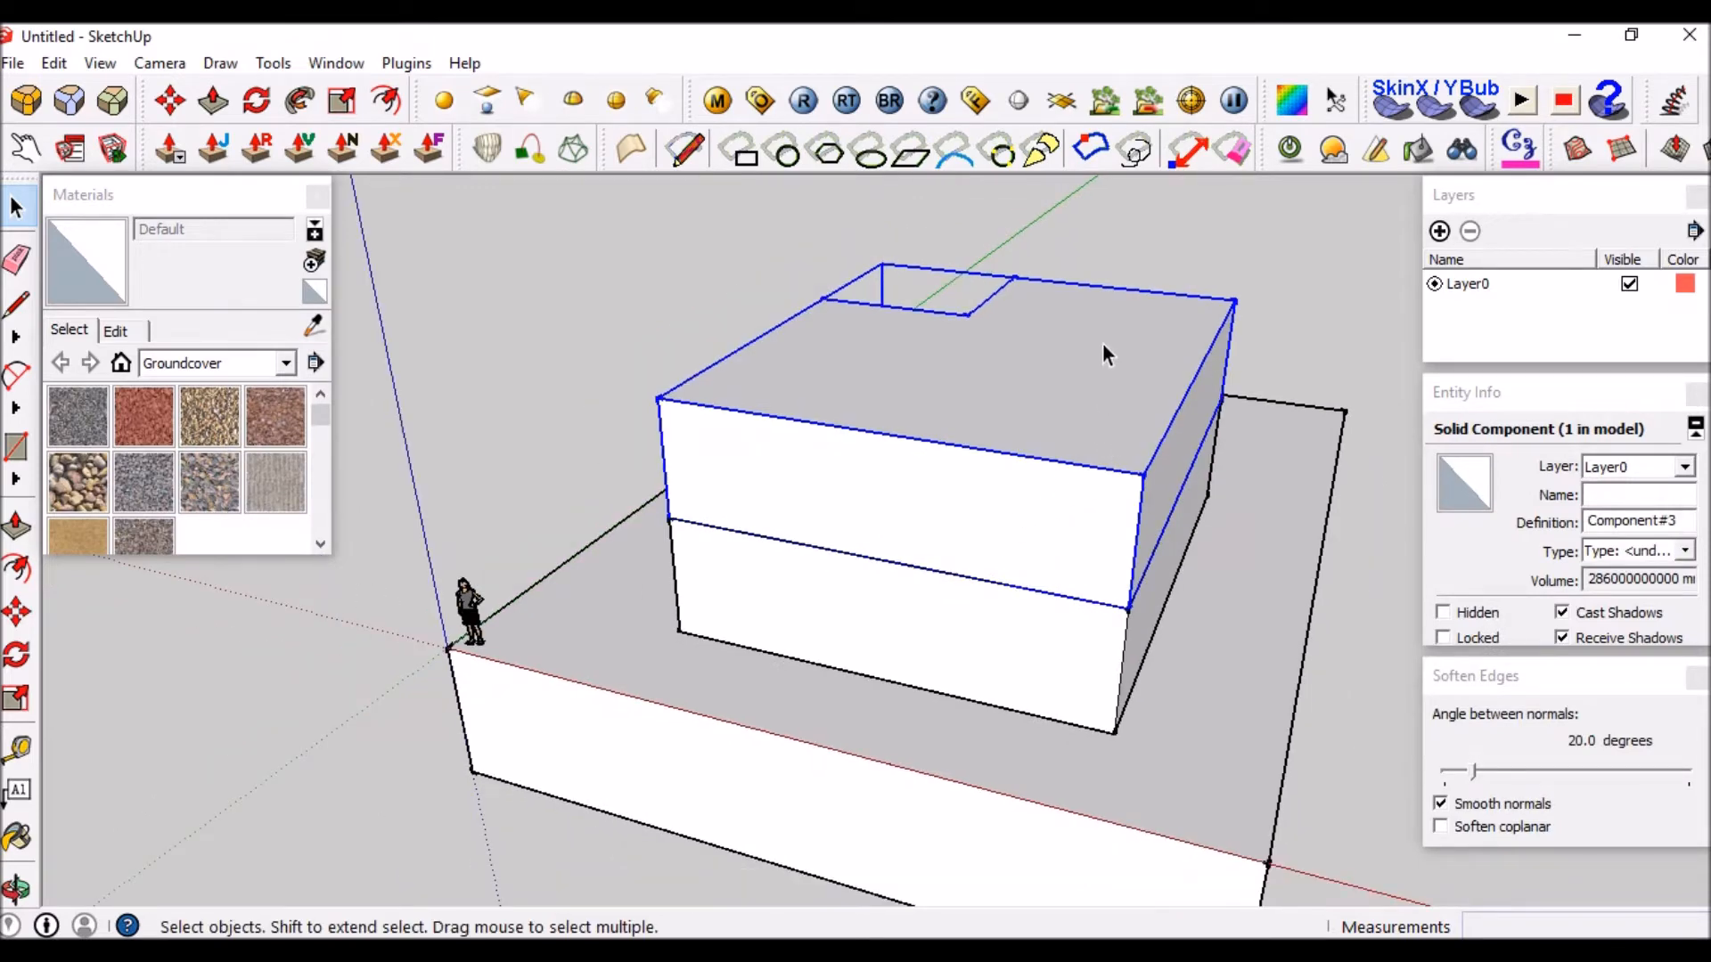
pyautogui.moveTo(969, 409); pyautogui.dragTo(733, 443, button='middle')
pyautogui.moveTo(945, 457); pyautogui.dragTo(1039, 454, button='middle')
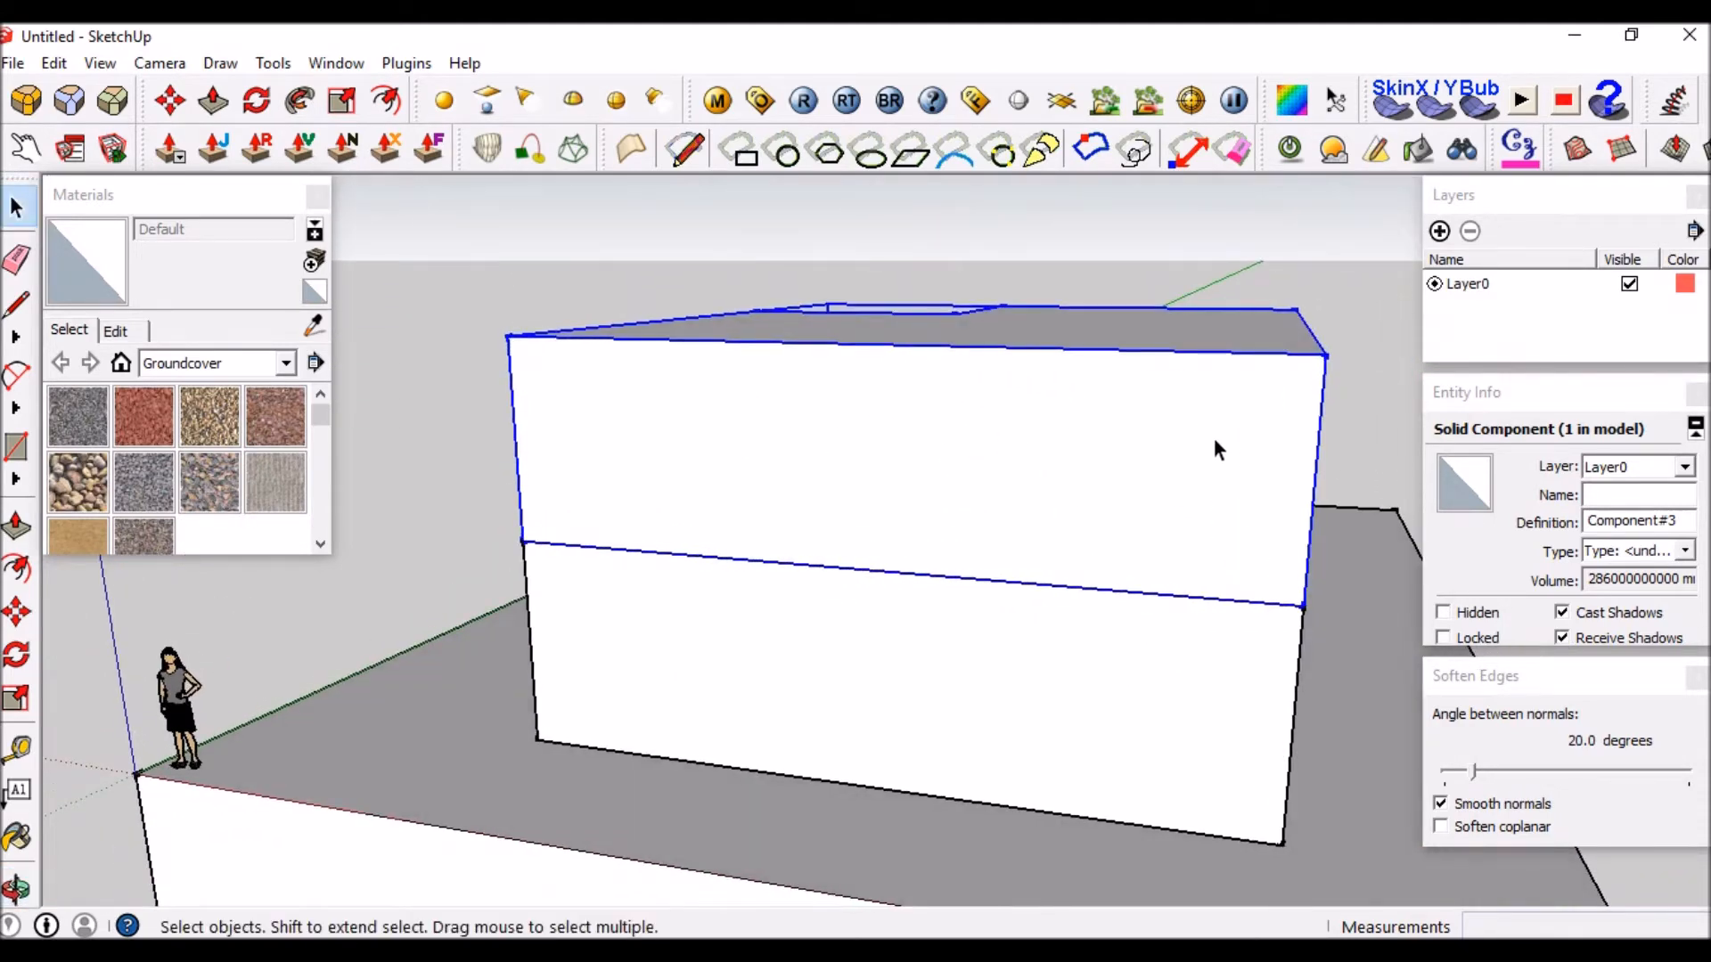
pyautogui.press('l')
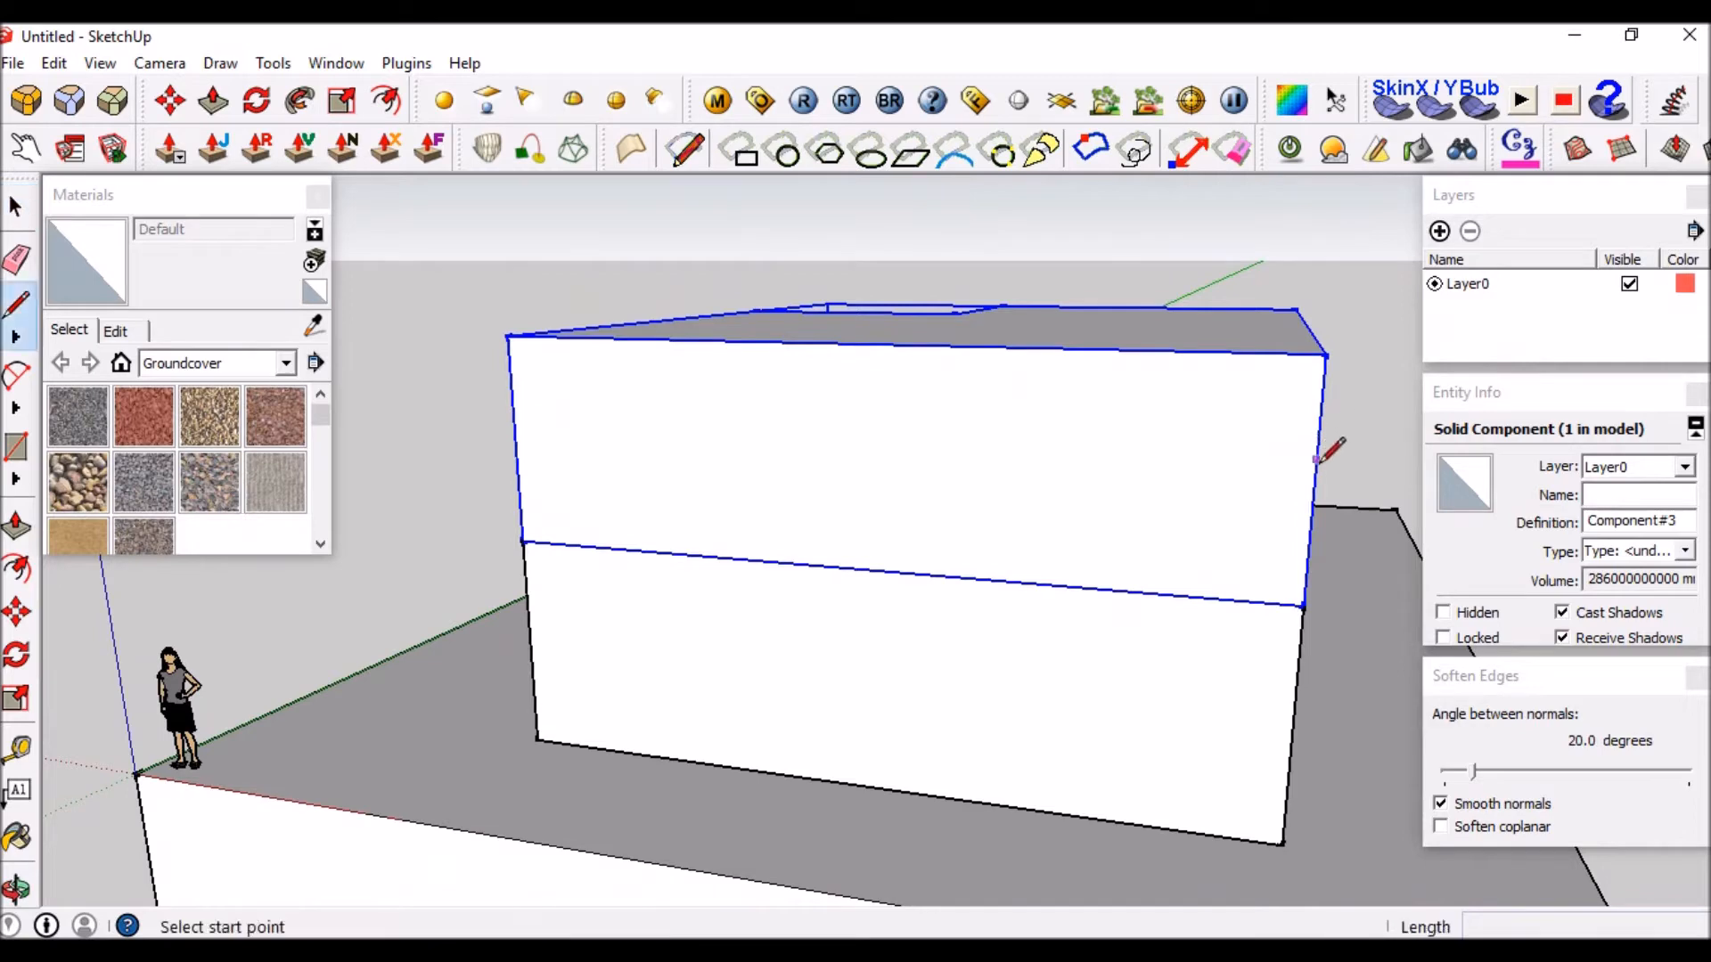
pyautogui.moveTo(1336, 429); pyautogui.dragTo(1322, 431)
pyautogui.press('l')
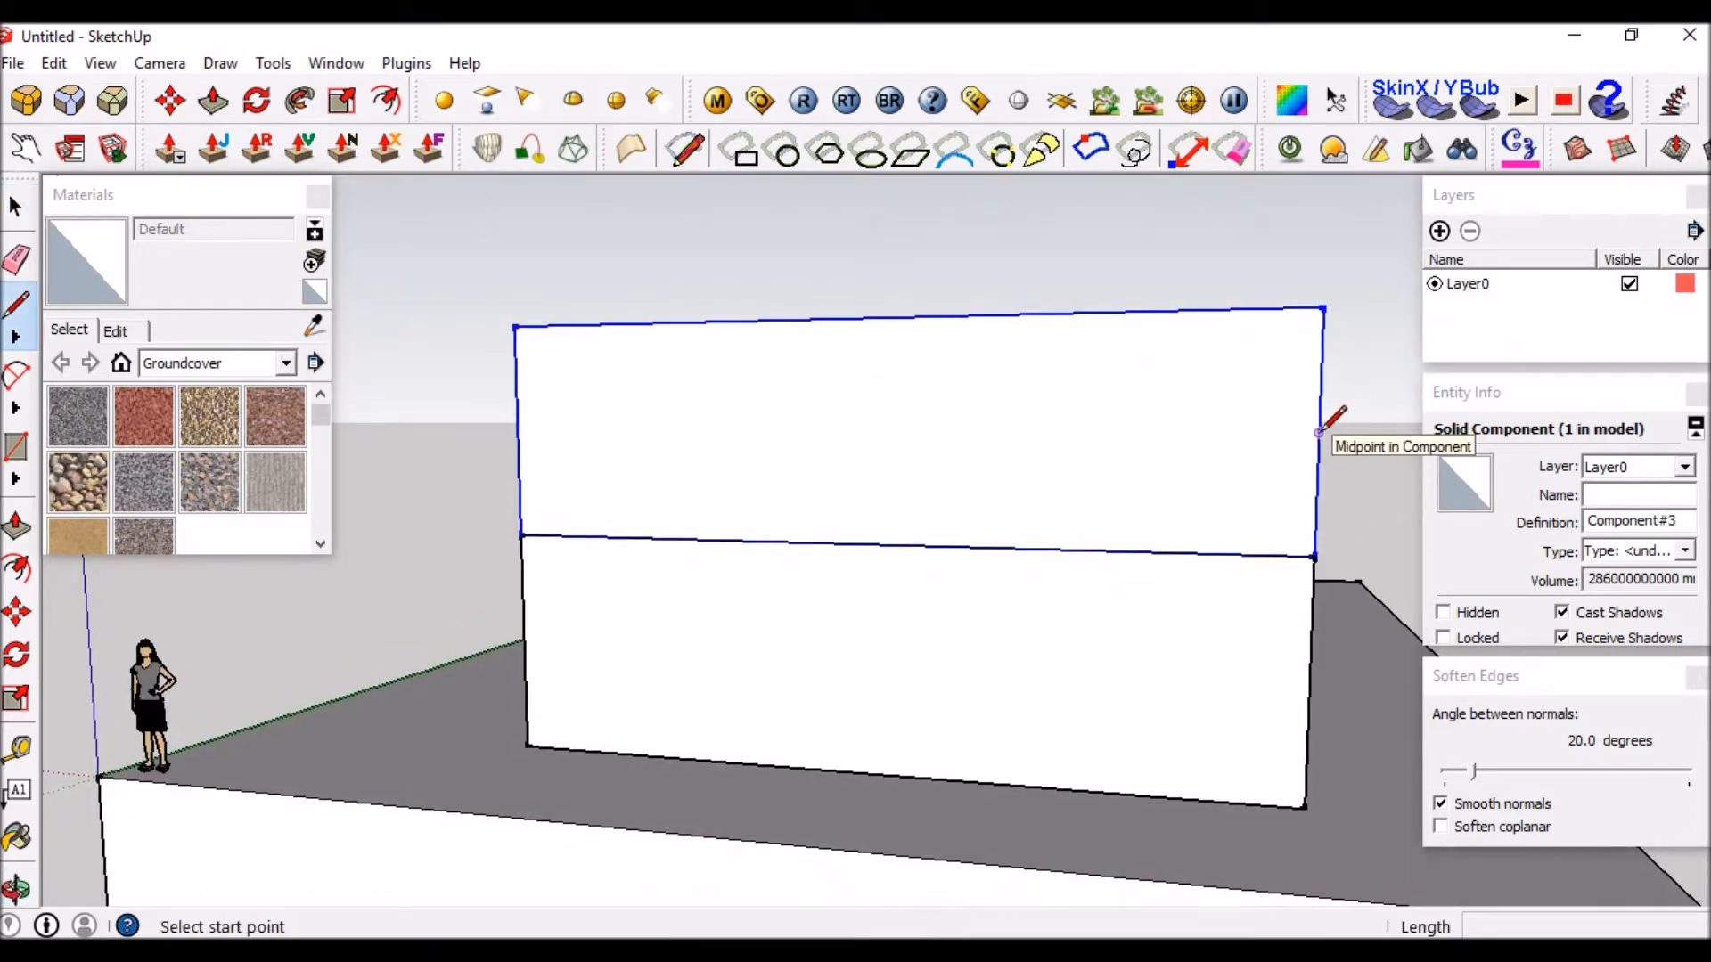
pyautogui.moveTo(1214, 379); pyautogui.dragTo(1274, 401, button='middle')
pyautogui.click(1299, 437)
pyautogui.scroll(-5, 1283, 414)
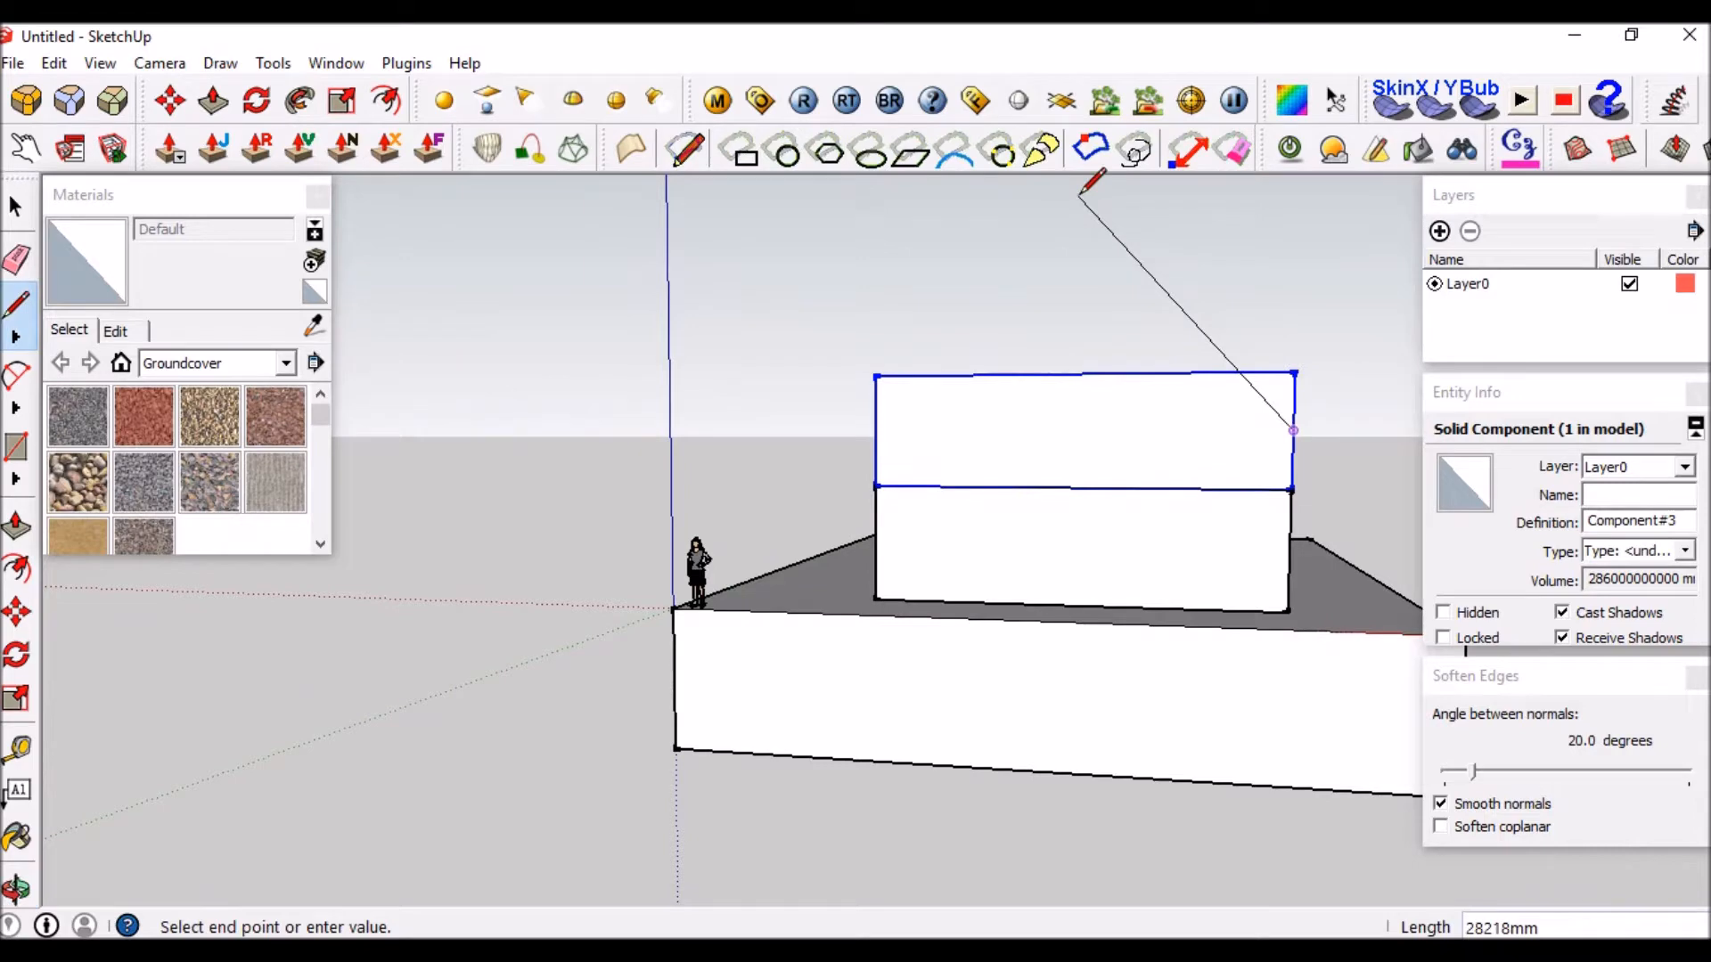
pyautogui.press('space')
# Draw a horizontal line between the midpoints of the vertical edges on the upper storey's 8 m wide end face beside the notch.
pyautogui.moveTo(1113, 534); pyautogui.dragTo(1096, 695, button='middle')
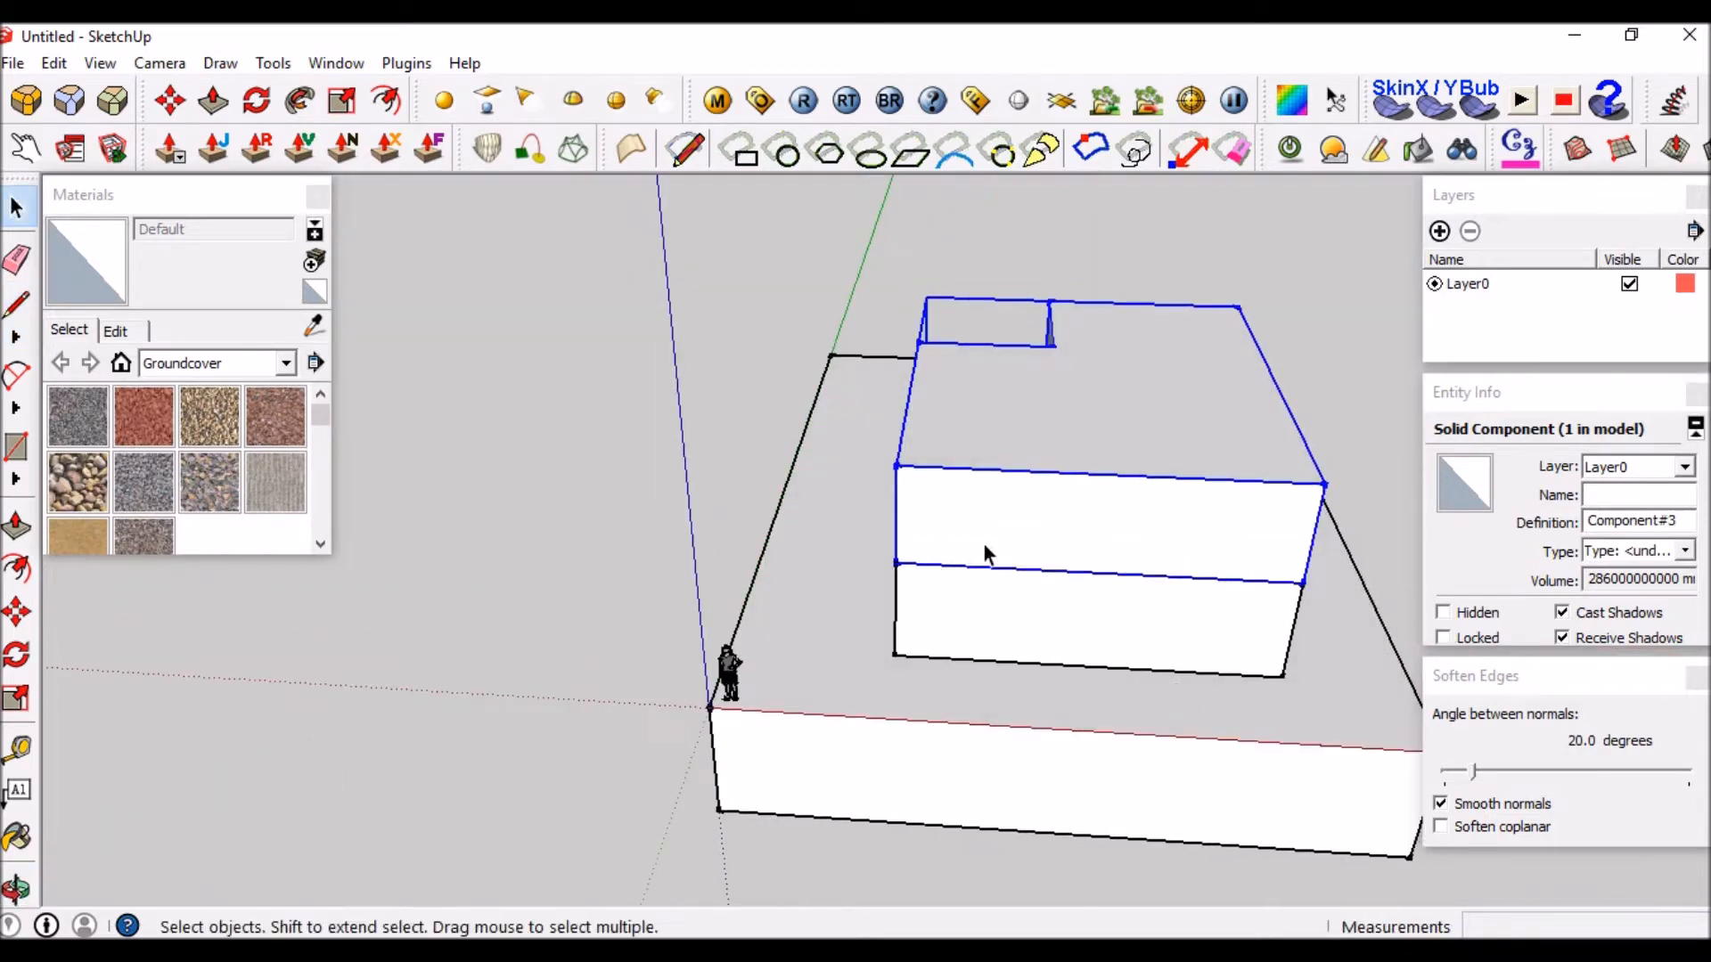
pyautogui.moveTo(1037, 584); pyautogui.dragTo(1217, 585, button='middle')
pyautogui.moveTo(1096, 570); pyautogui.dragTo(1319, 545, button='middle')
pyautogui.scroll(5, 980, 424)
pyautogui.moveTo(981, 424); pyautogui.dragTo(1086, 404, button='middle')
pyautogui.moveTo(958, 393); pyautogui.dragTo(888, 483, button='middle')
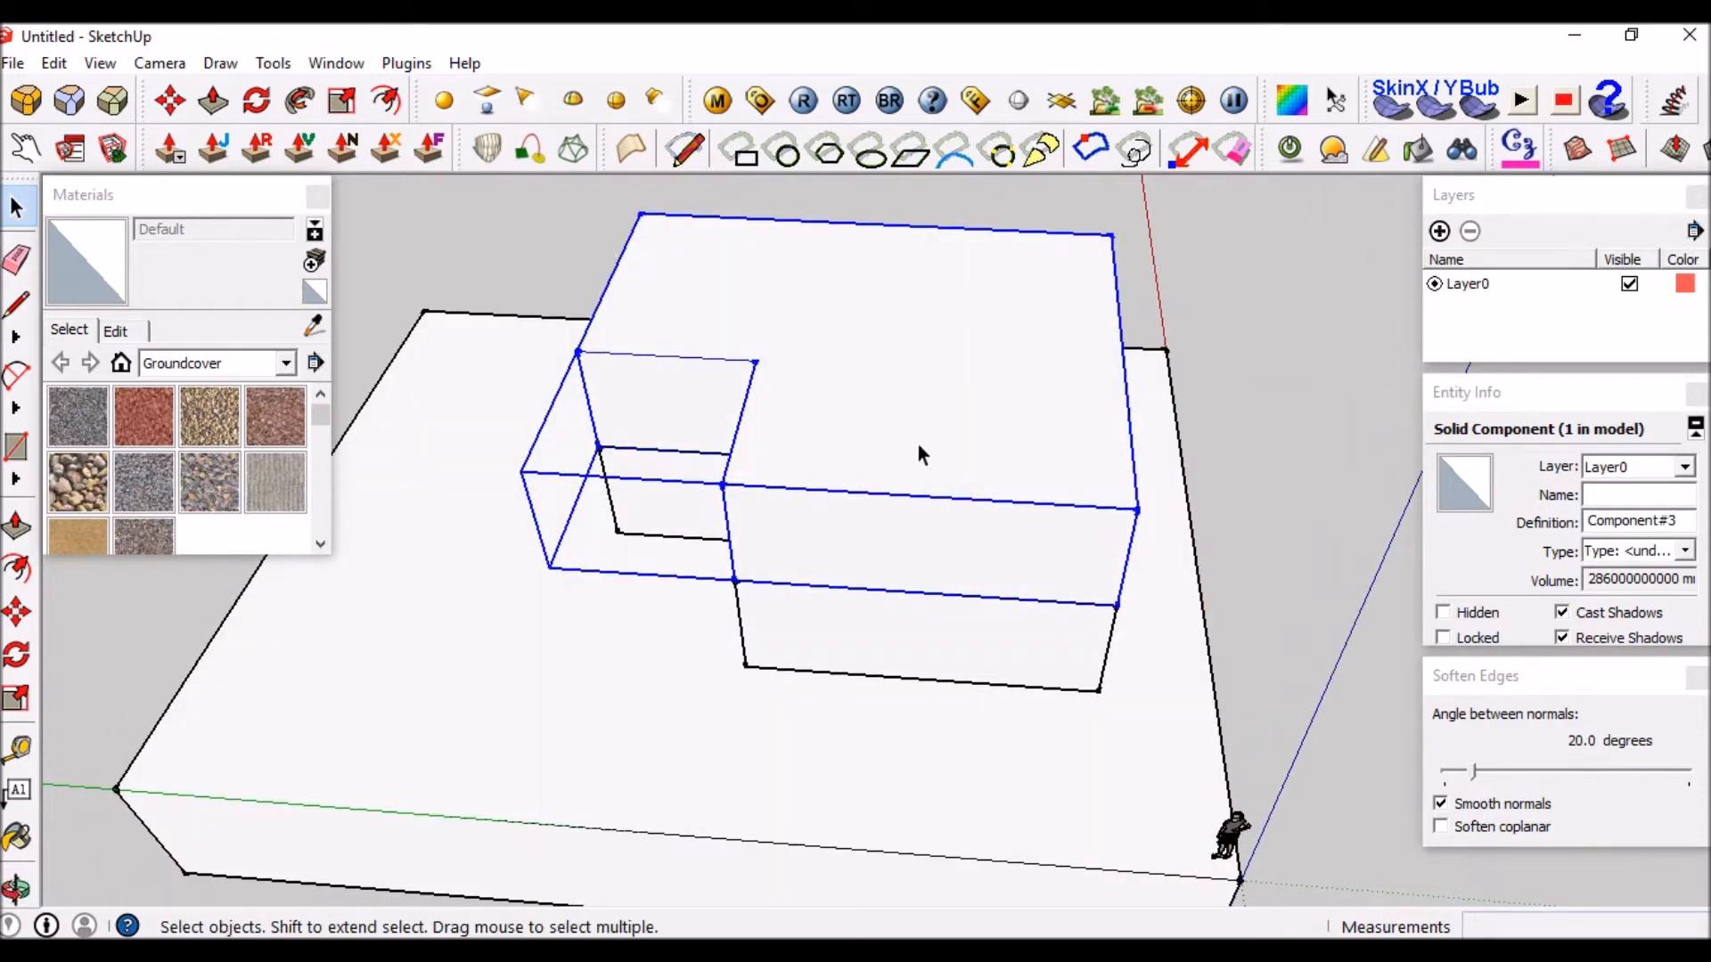
pyautogui.moveTo(921, 477); pyautogui.dragTo(948, 398, button='middle')
pyautogui.moveTo(1008, 480)
pyautogui.mouseDown(button='middle')
pyautogui.moveTo(1096, 521)
pyautogui.moveTo(1253, 481)
pyautogui.mouseUp(button='middle')
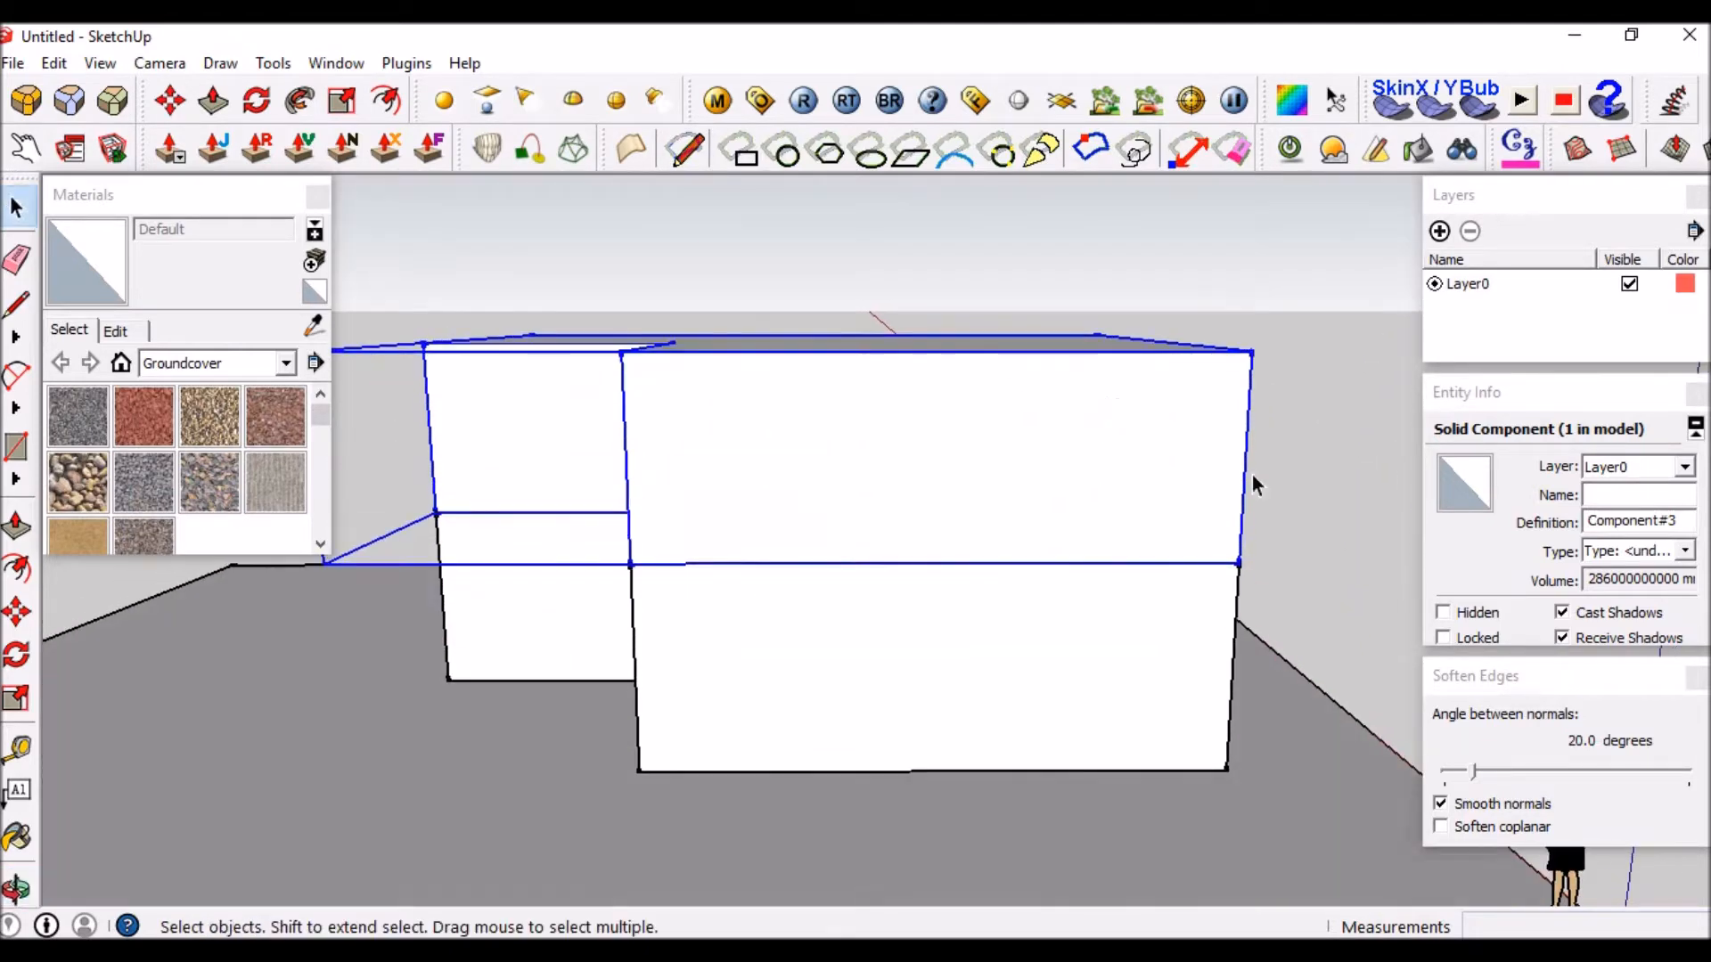
pyautogui.press('l')
pyautogui.click(1244, 458)
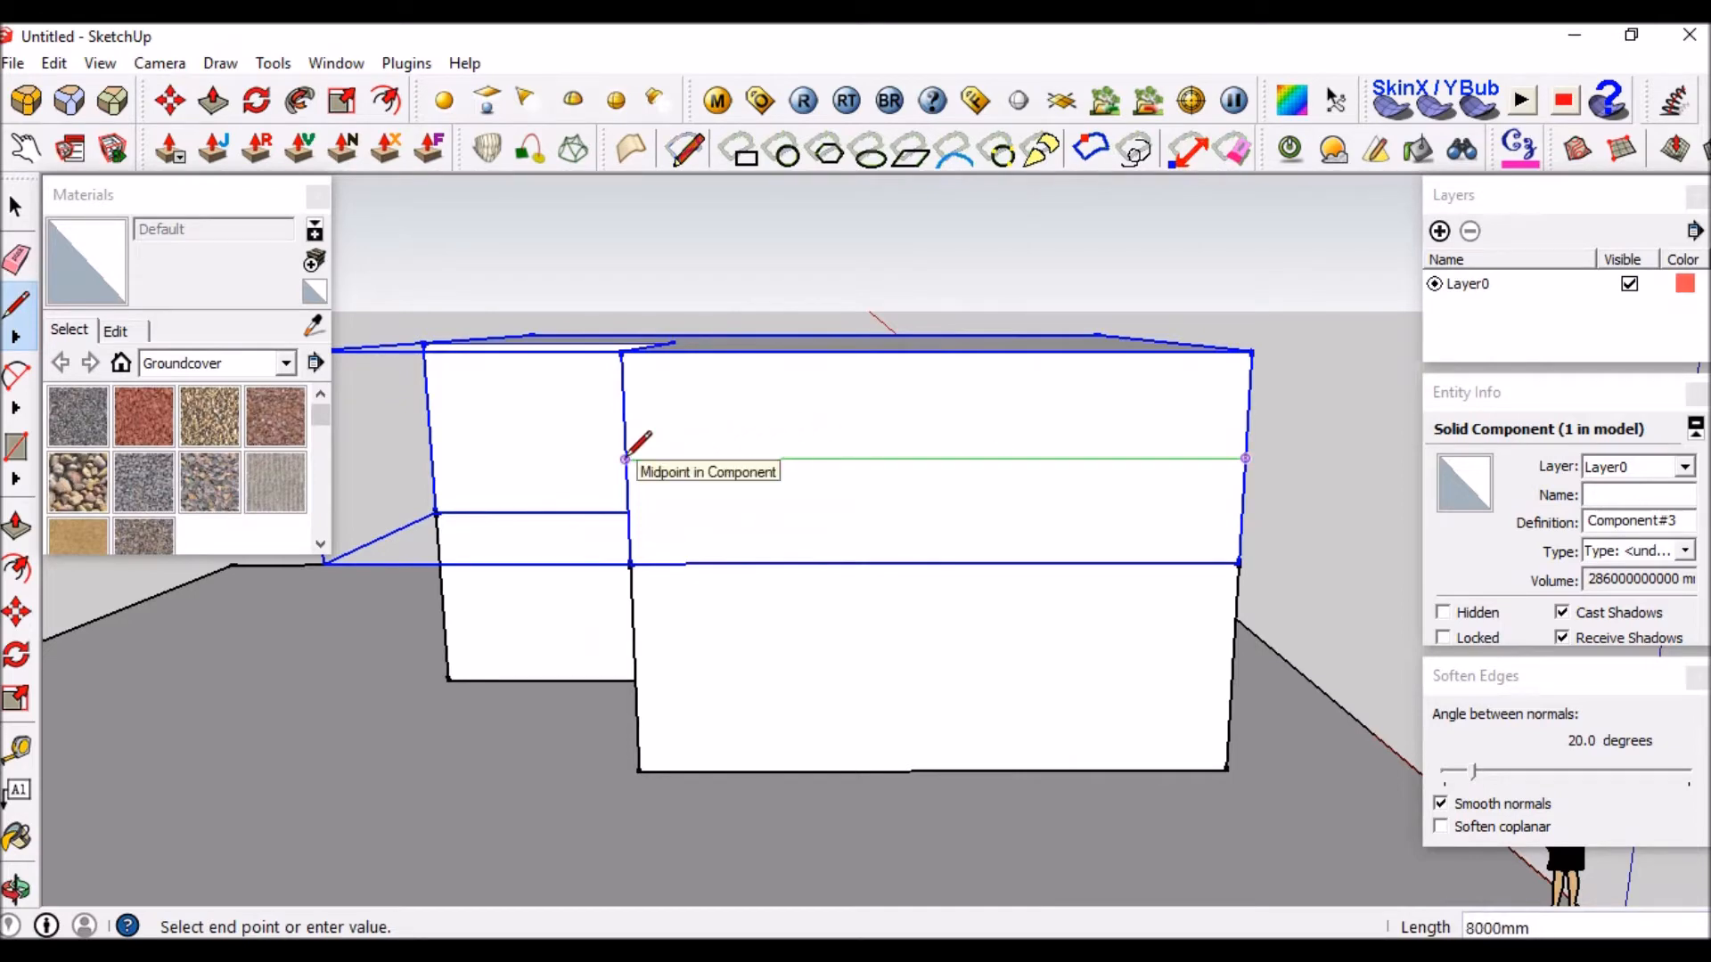
pyautogui.click(626, 460)
pyautogui.press('Escape')
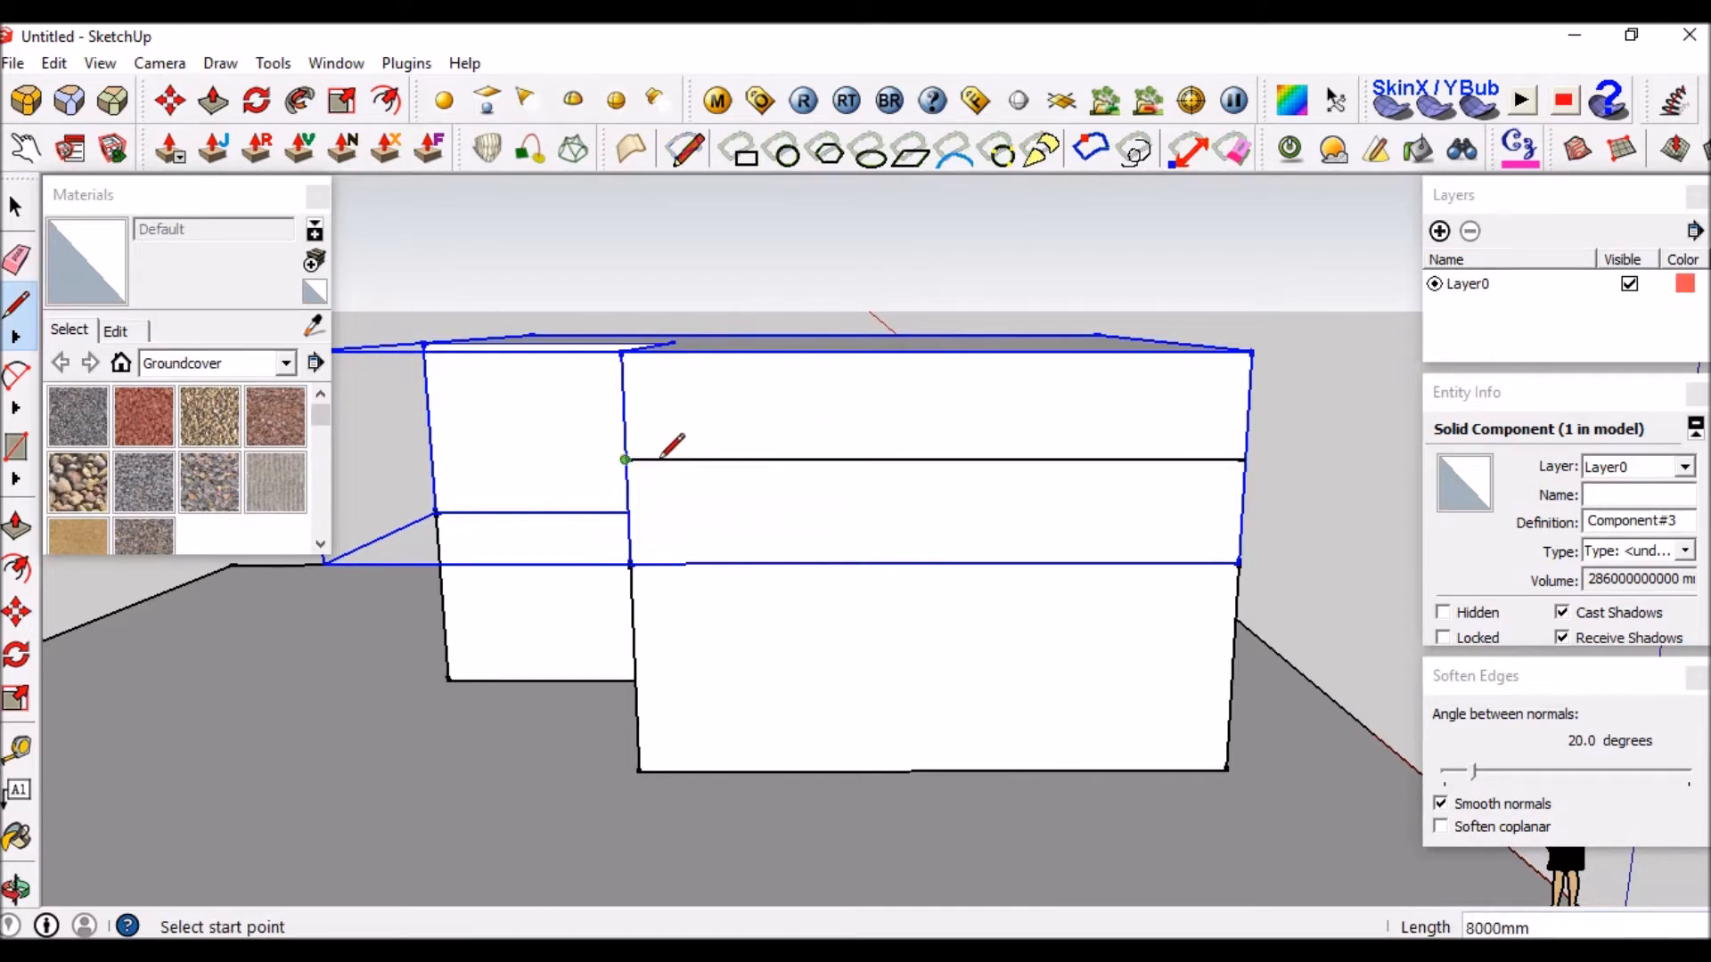
# Draw a vertical line from the midpoint of the new horizontal line up to the end face's top edge.
pyautogui.click(935, 458)
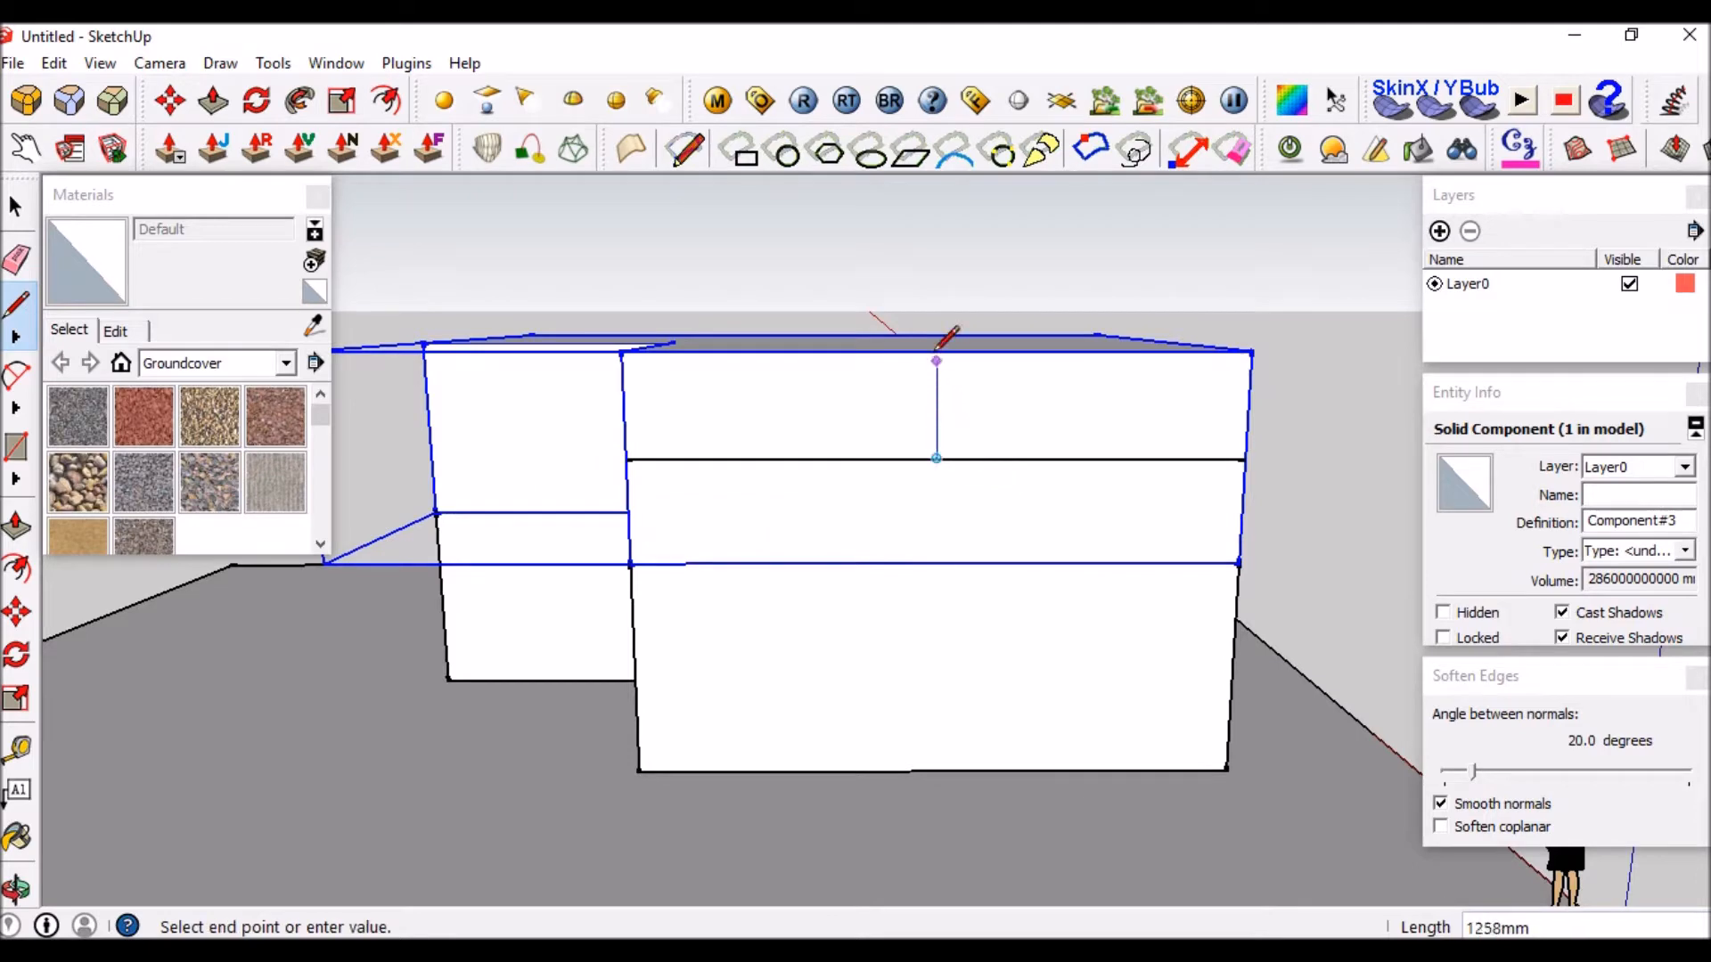
pyautogui.scroll(-3, 934, 351)
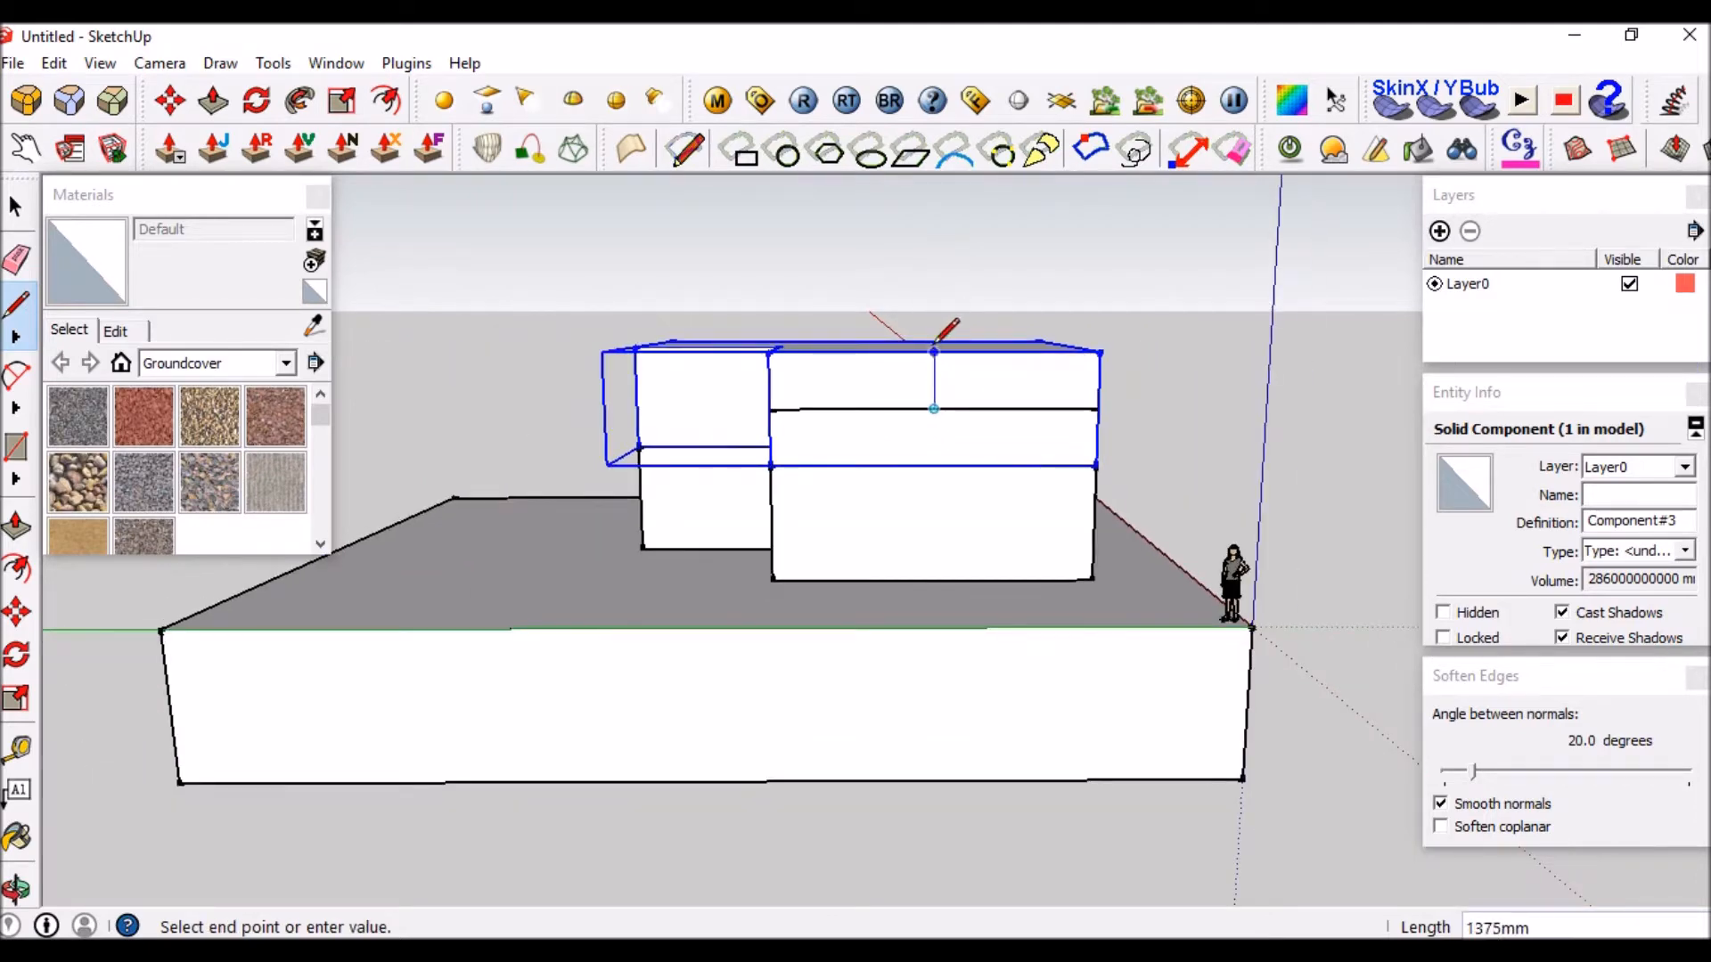
pyautogui.scroll(3, 935, 352)
pyautogui.click(938, 354)
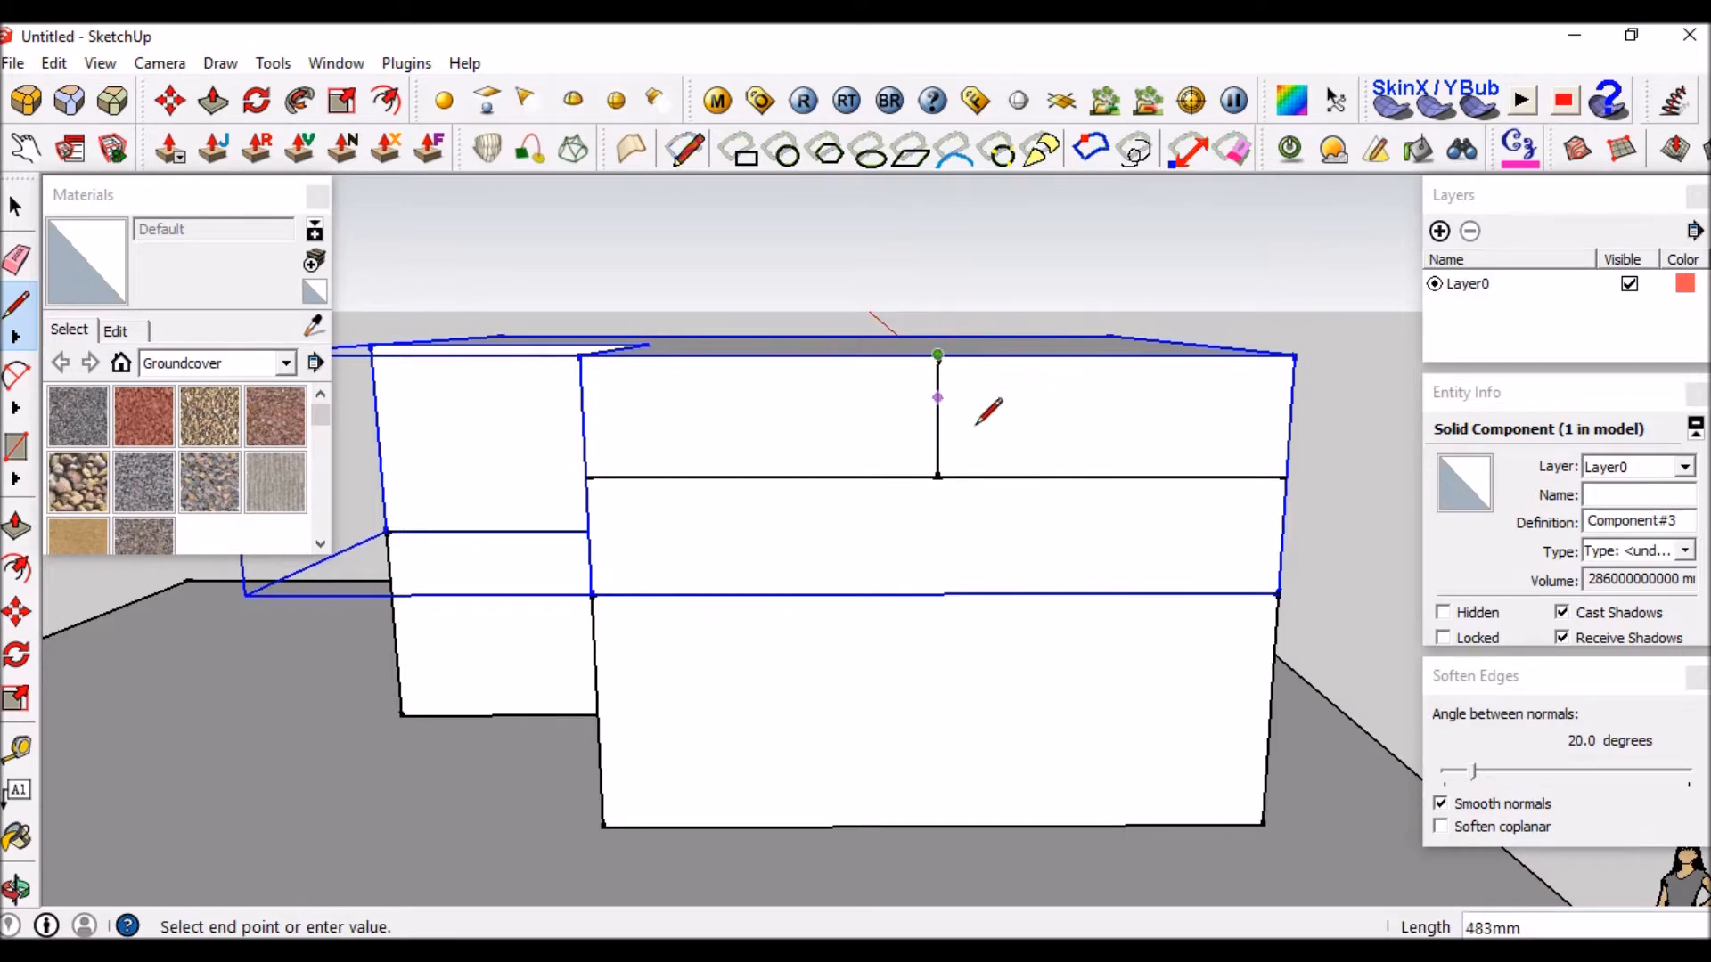
pyautogui.moveTo(944, 384); pyautogui.dragTo(951, 424, button='middle')
pyautogui.press('space')
pyautogui.scroll(-2, 944, 407)
pyautogui.scroll(2, 935, 400)
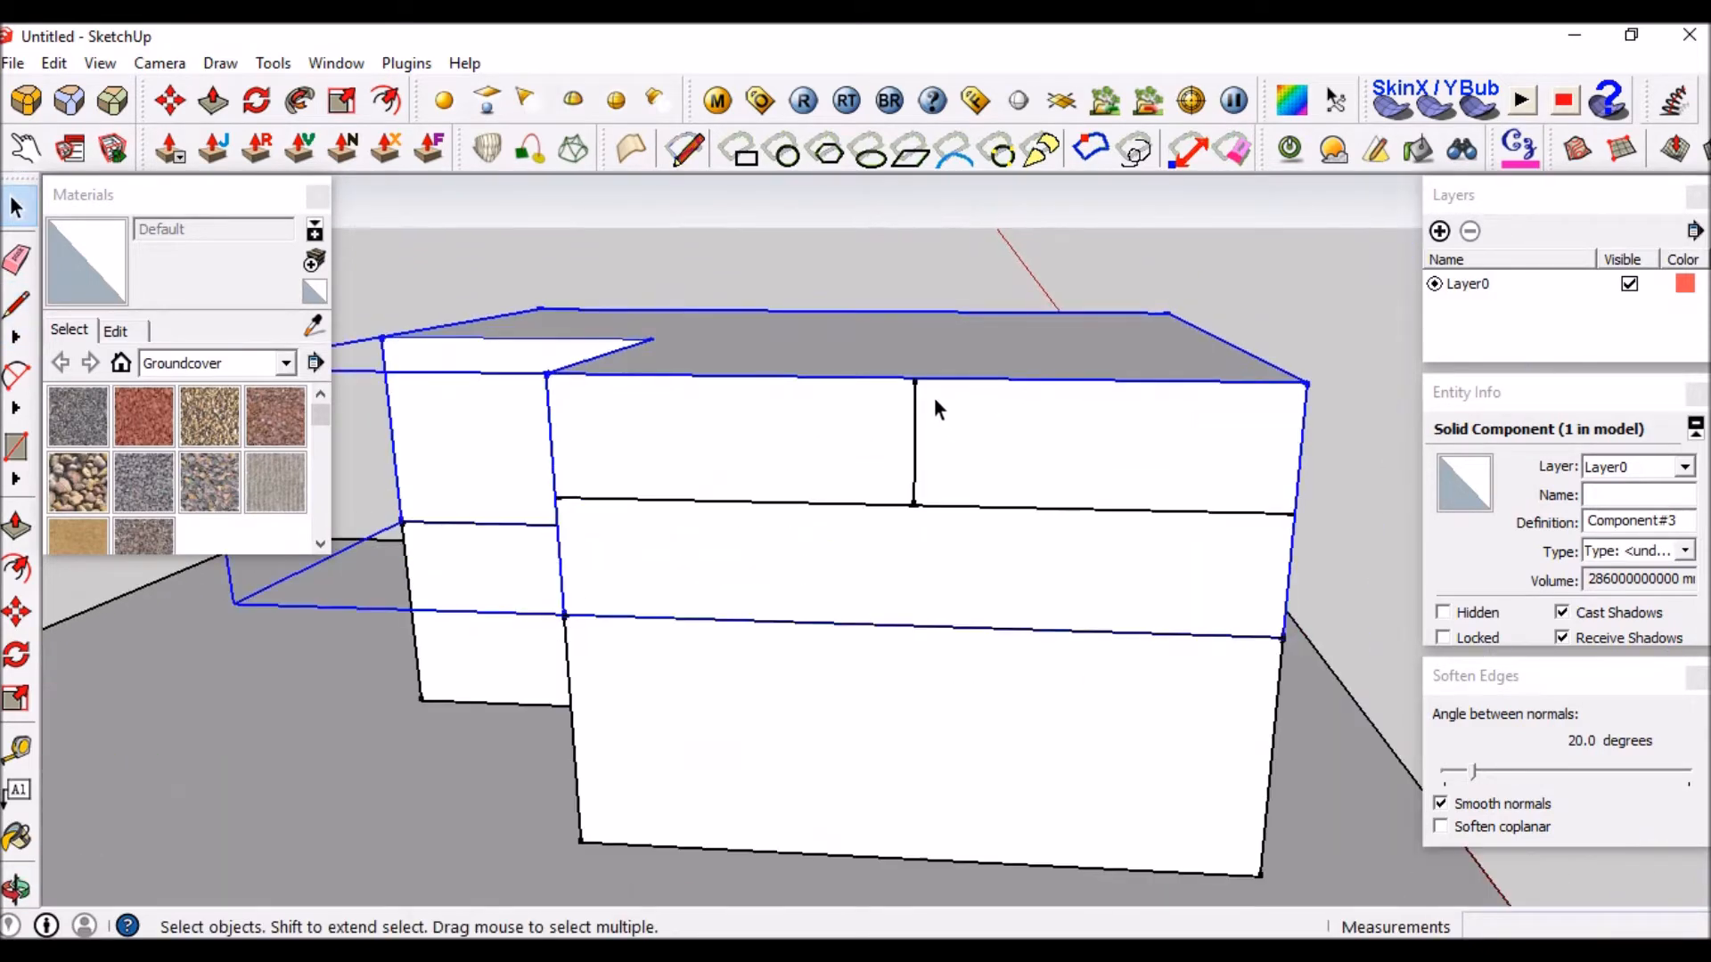
# Draw a 3000 mm vertical line straight up from the midpoint of the end face's top edge to mark the gable apex.
pyautogui.press('l')
pyautogui.scroll(-2, 934, 392)
pyautogui.click(919, 381)
pyautogui.scroll(-4, 919, 391)
pyautogui.moveTo(921, 398); pyautogui.dragTo(934, 307, button='middle')
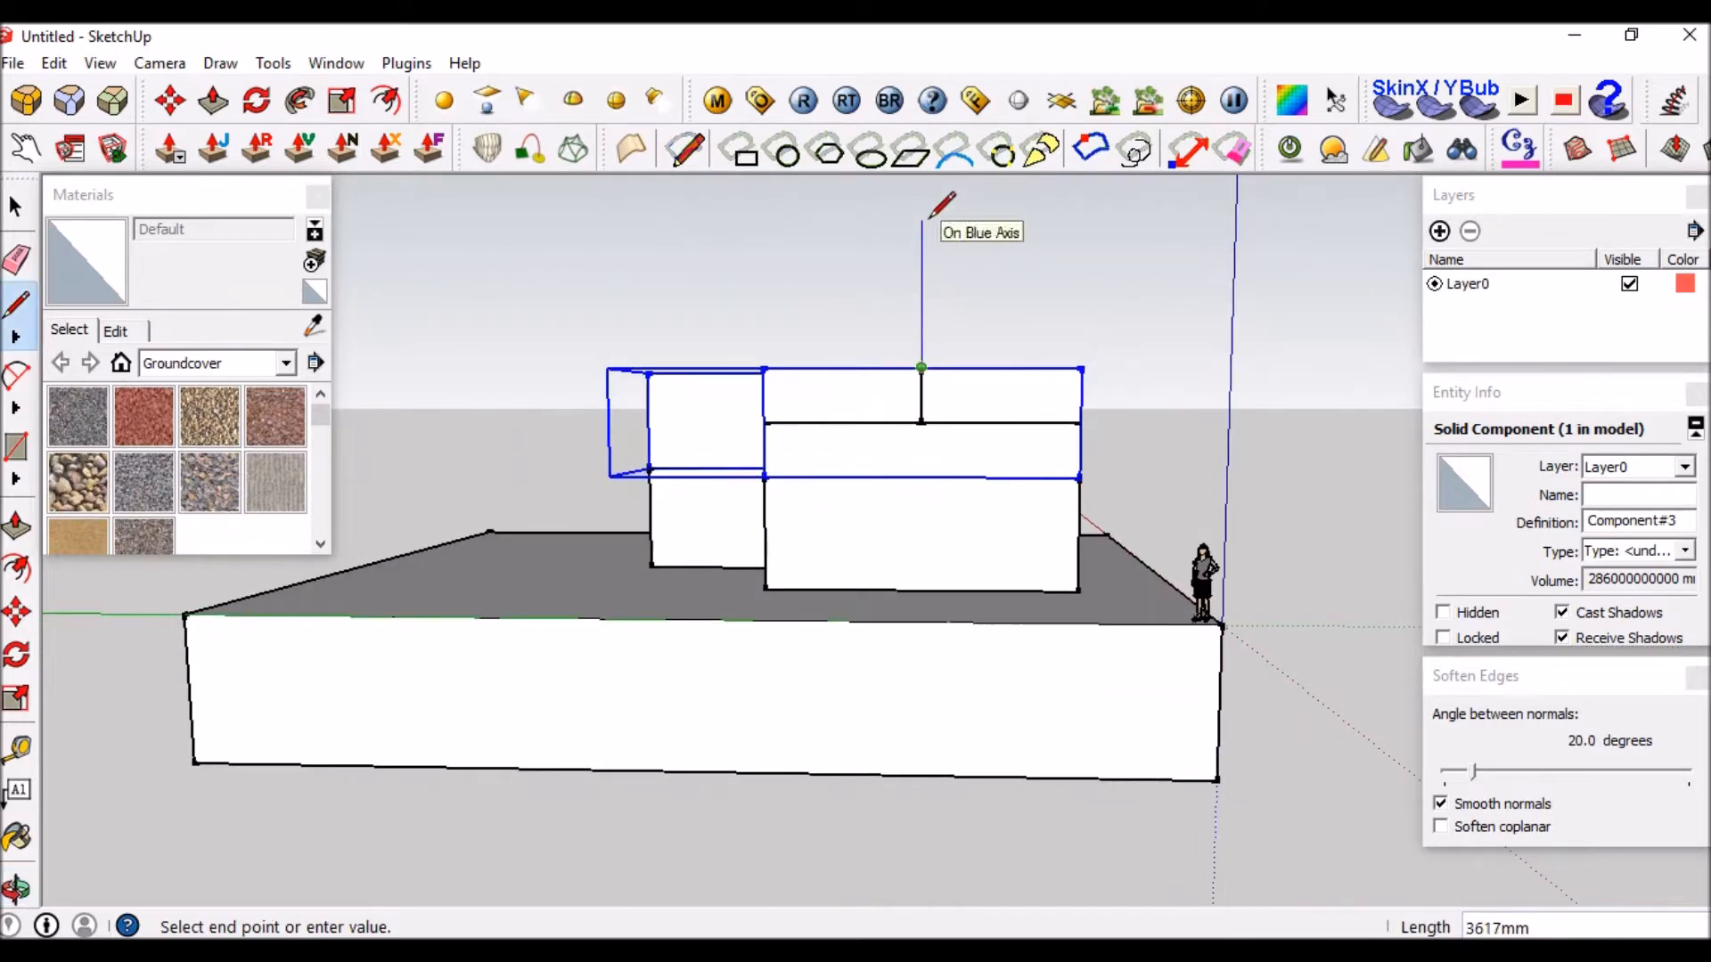
pyautogui.scroll(1, 934, 214)
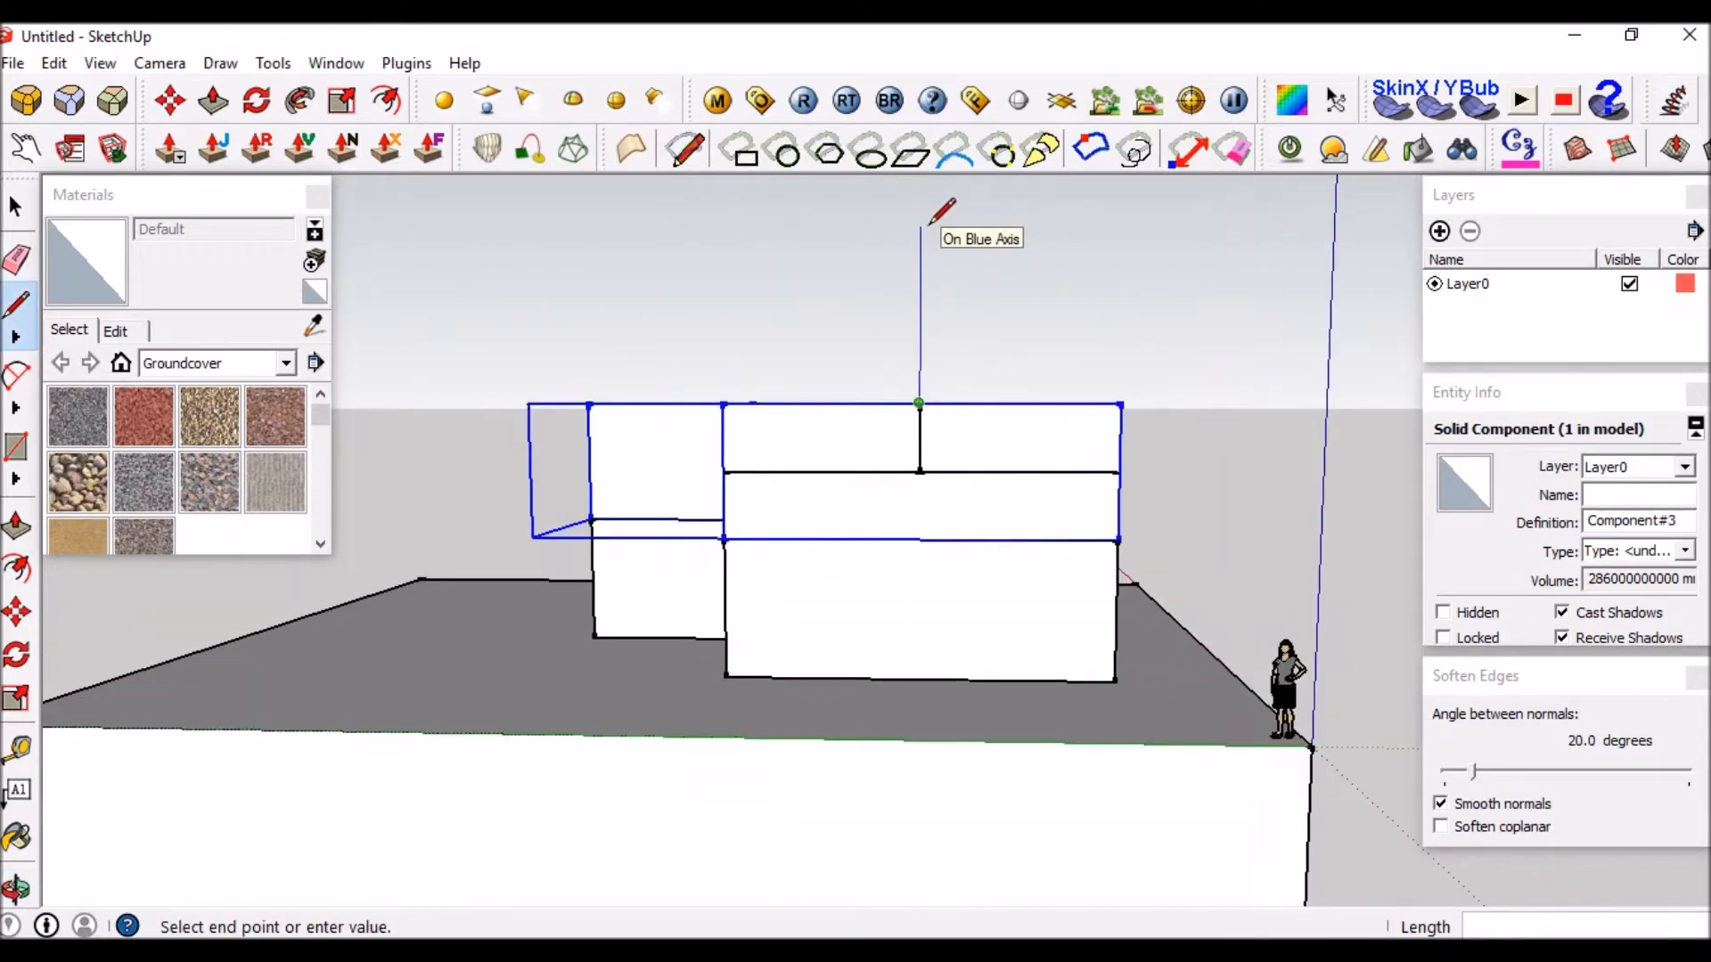
pyautogui.scroll(1, 923, 233)
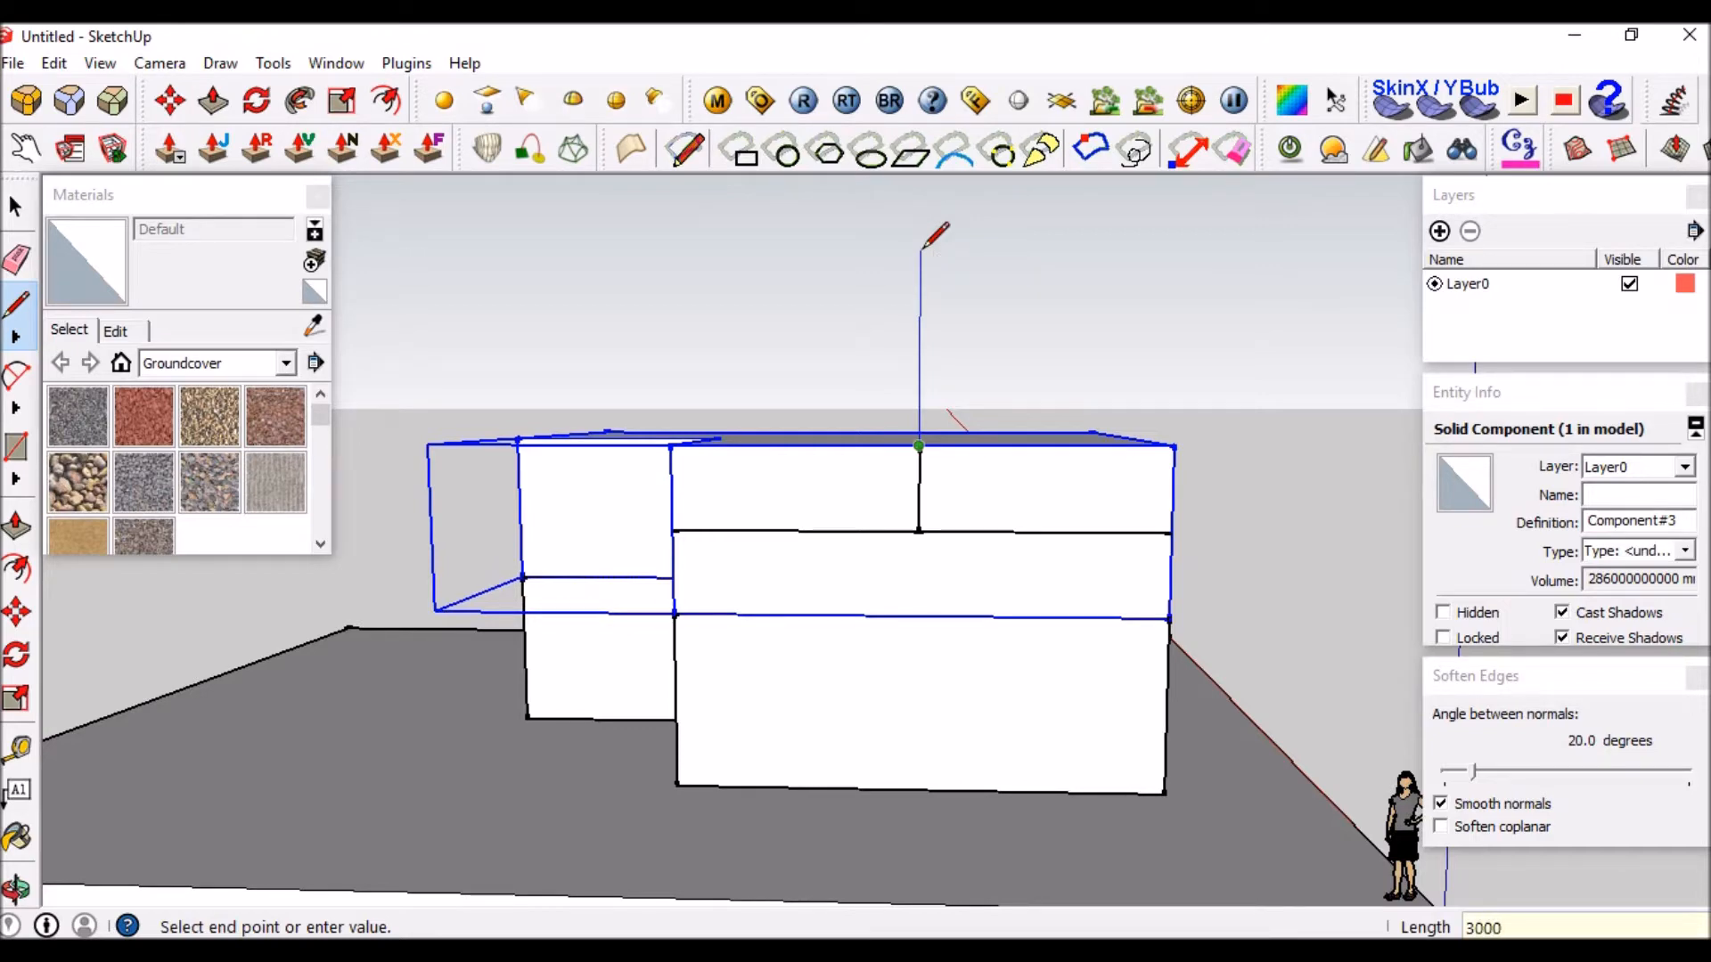
pyautogui.press('Return')
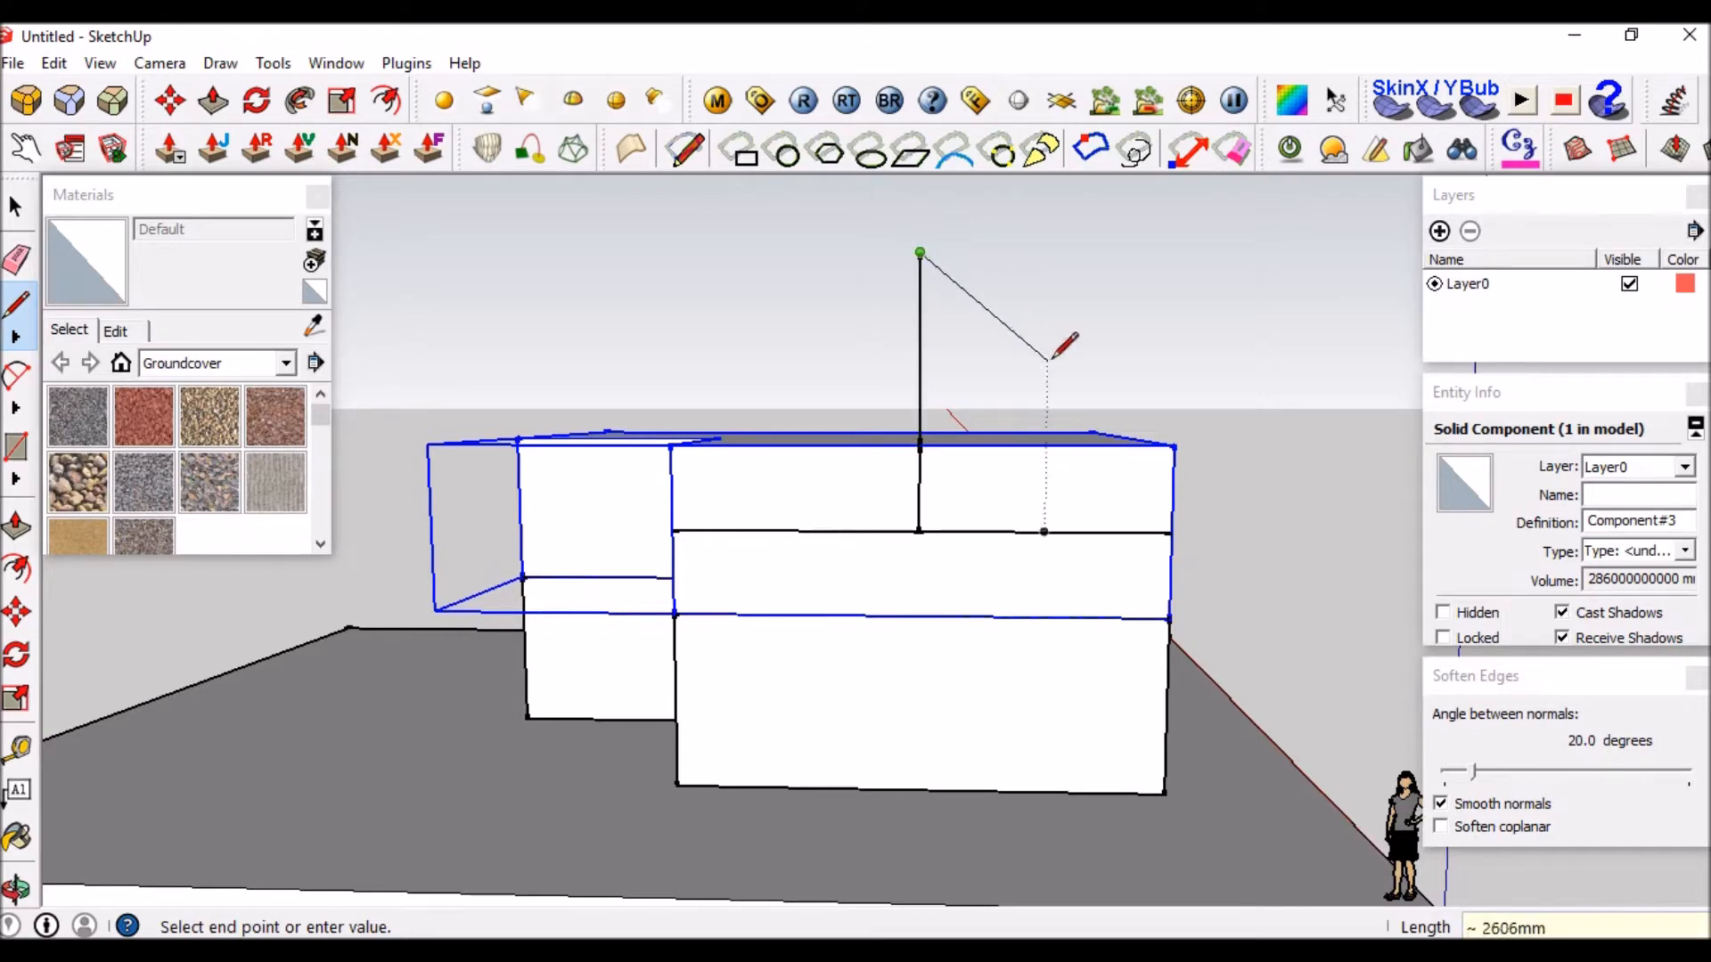
# Draw sloping lines from the gable apex to both ends of the mid-height horizontal line, closing the triangular gable profile.
pyautogui.click(1171, 533)
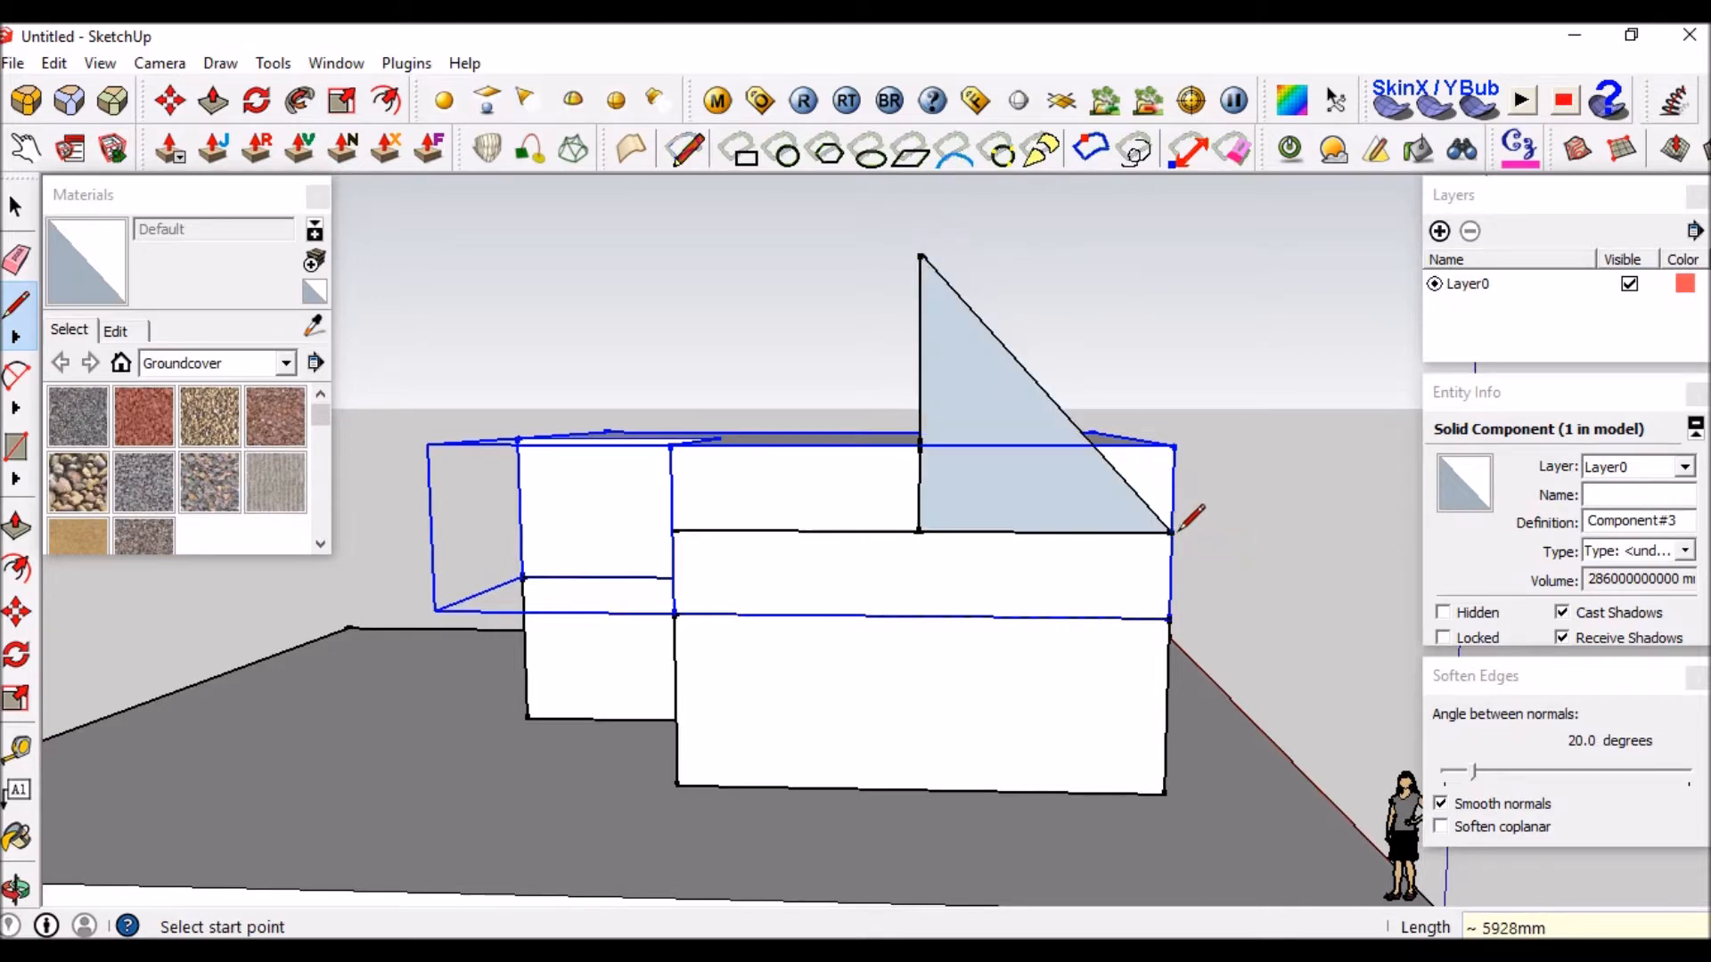
pyautogui.click(920, 256)
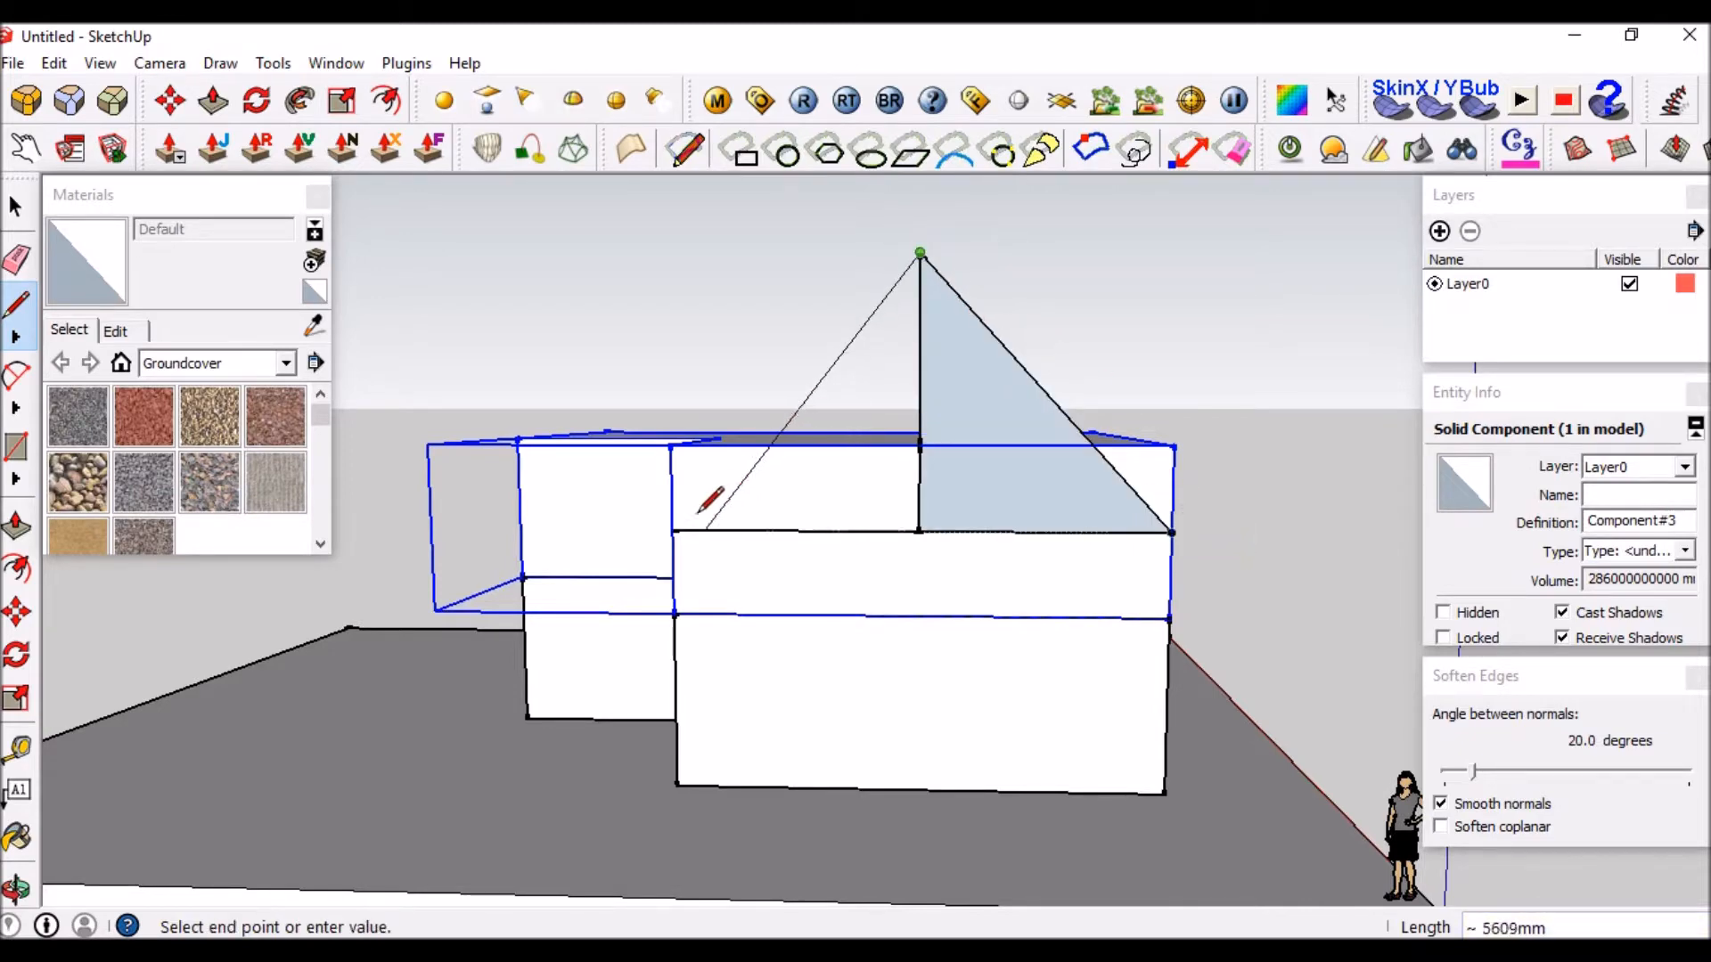
pyautogui.click(675, 531)
pyautogui.moveTo(809, 417); pyautogui.dragTo(729, 467, button='middle')
pyautogui.press('space')
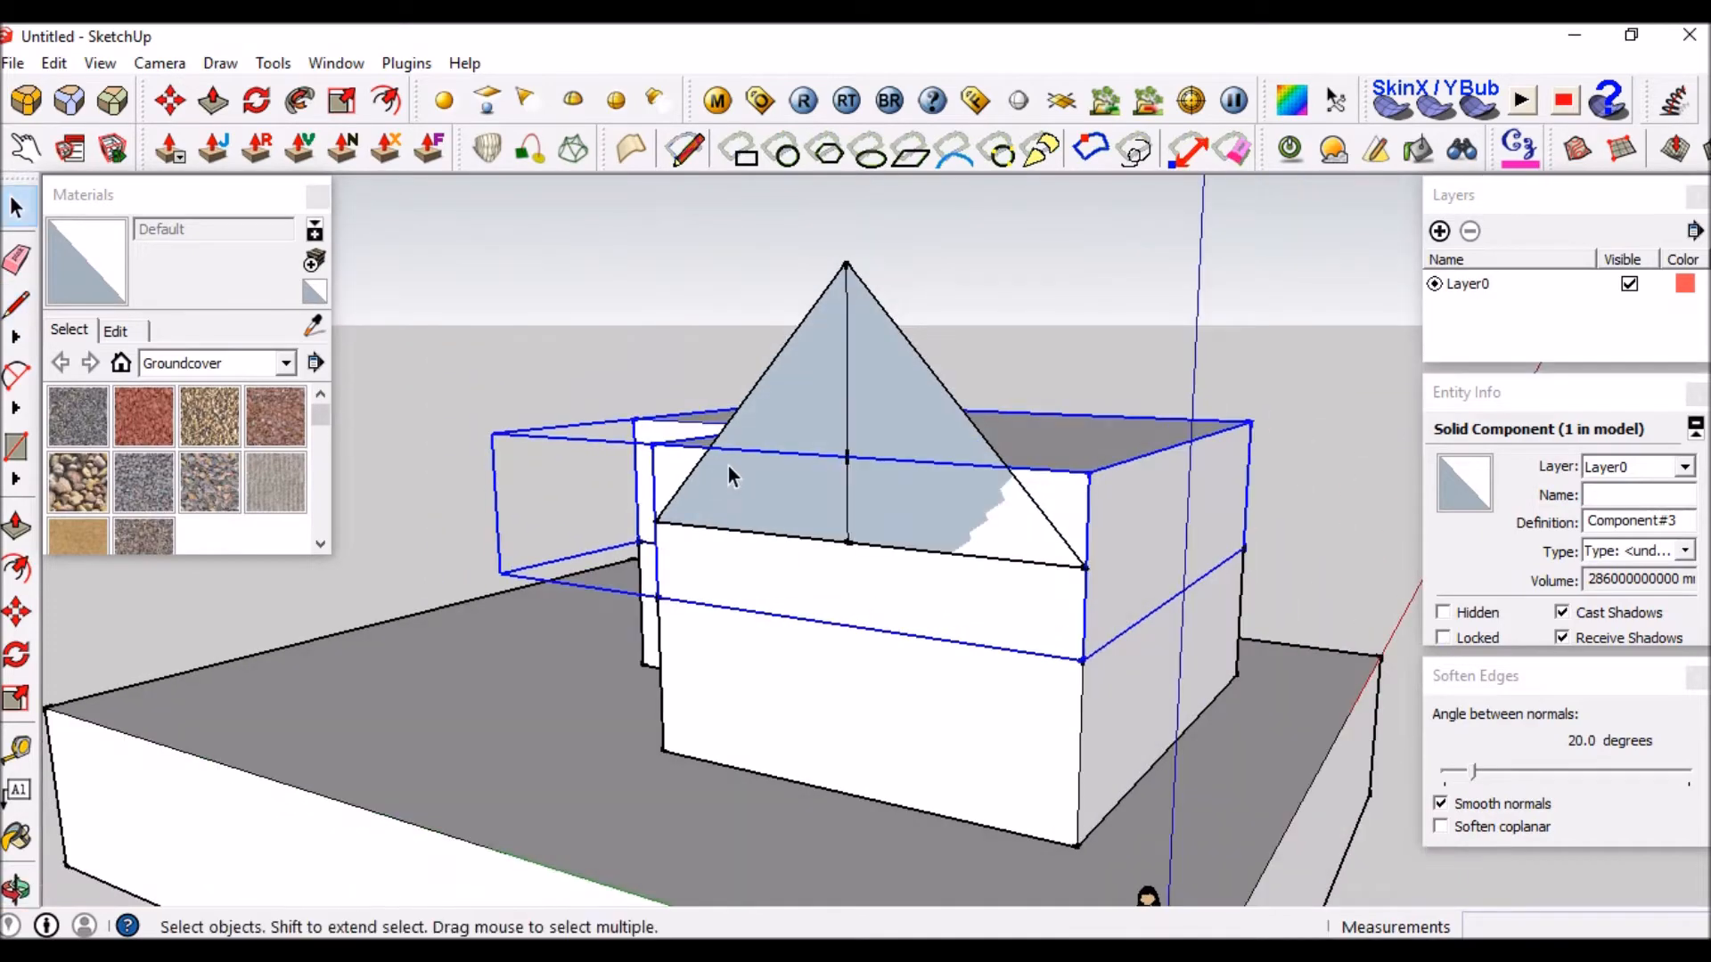
# Delete the vertical centre lines inside the gable triangle so it is a single face.
pyautogui.moveTo(964, 510)
pyautogui.mouseDown(button='middle')
pyautogui.moveTo(857, 478)
pyautogui.moveTo(1096, 516)
pyautogui.moveTo(990, 490)
pyautogui.moveTo(1280, 481)
pyautogui.moveTo(944, 466)
pyautogui.moveTo(671, 539)
pyautogui.moveTo(955, 496)
pyautogui.mouseUp(button='middle')
pyautogui.doubleClick(1016, 446)
pyautogui.click(1015, 463)
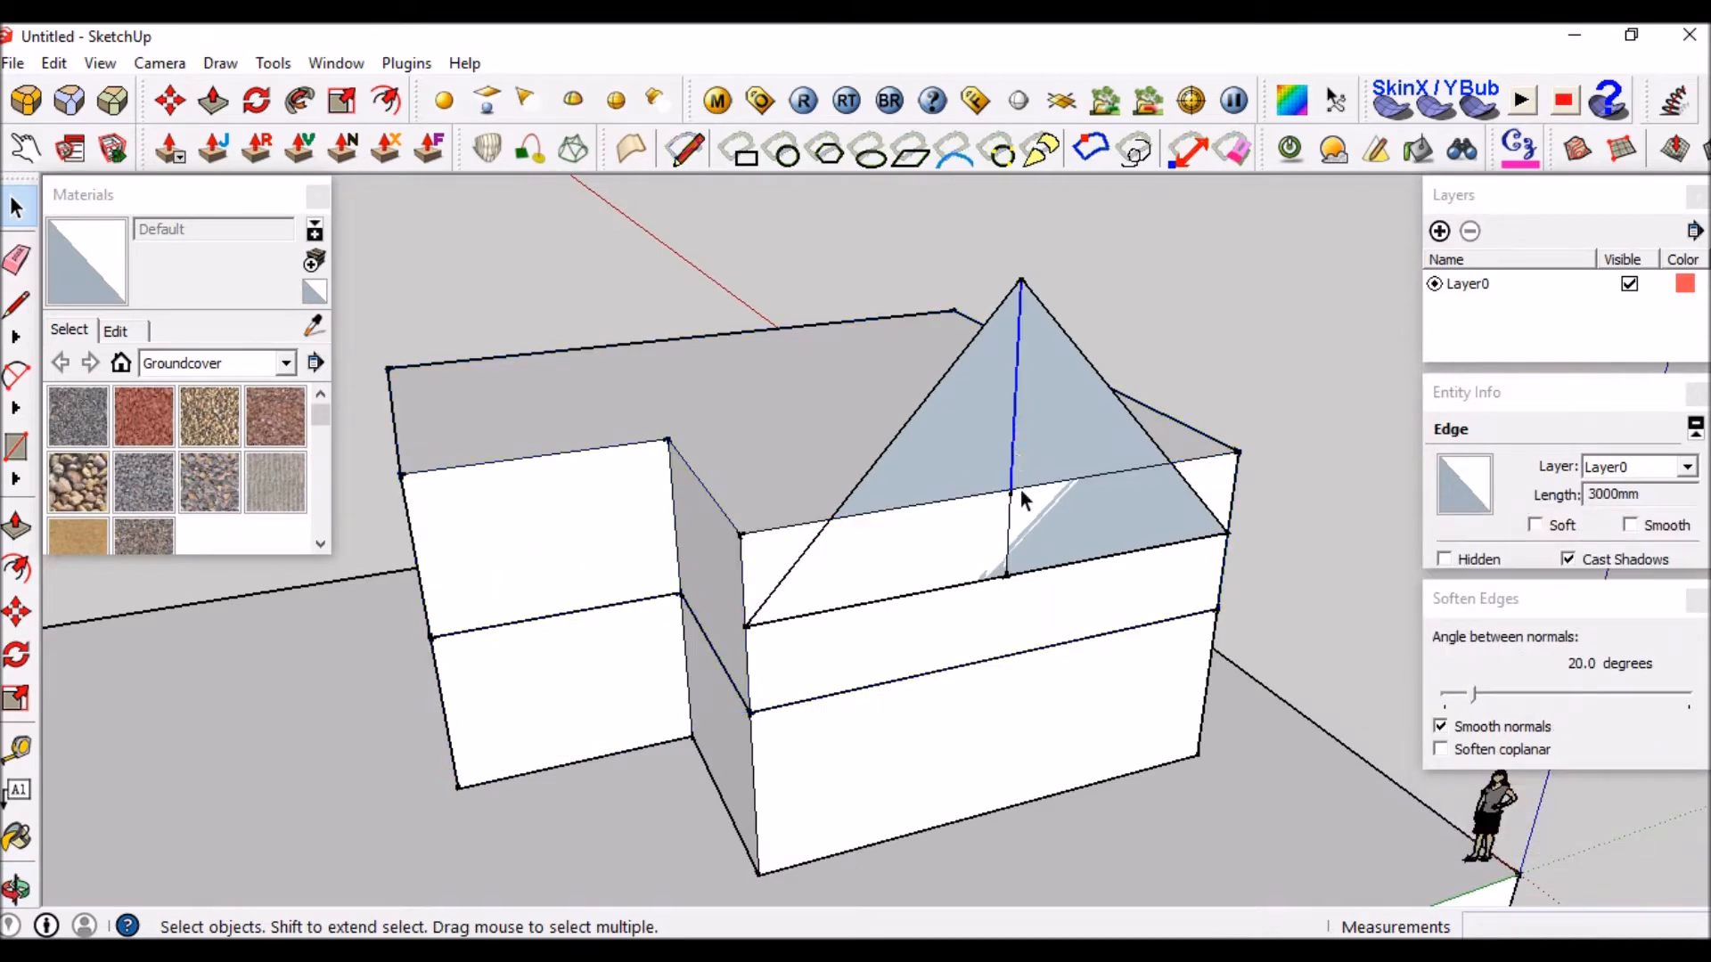
pyautogui.press('Delete')
pyautogui.moveTo(1010, 535)
pyautogui.mouseDown(button='middle')
pyautogui.moveTo(790, 500)
pyautogui.moveTo(821, 559)
pyautogui.moveTo(985, 547)
pyautogui.mouseUp(button='middle')
# Push/Pull the triangular gable face along the wing as far as the inner corner of the L-shaped block.
pyautogui.press('p')
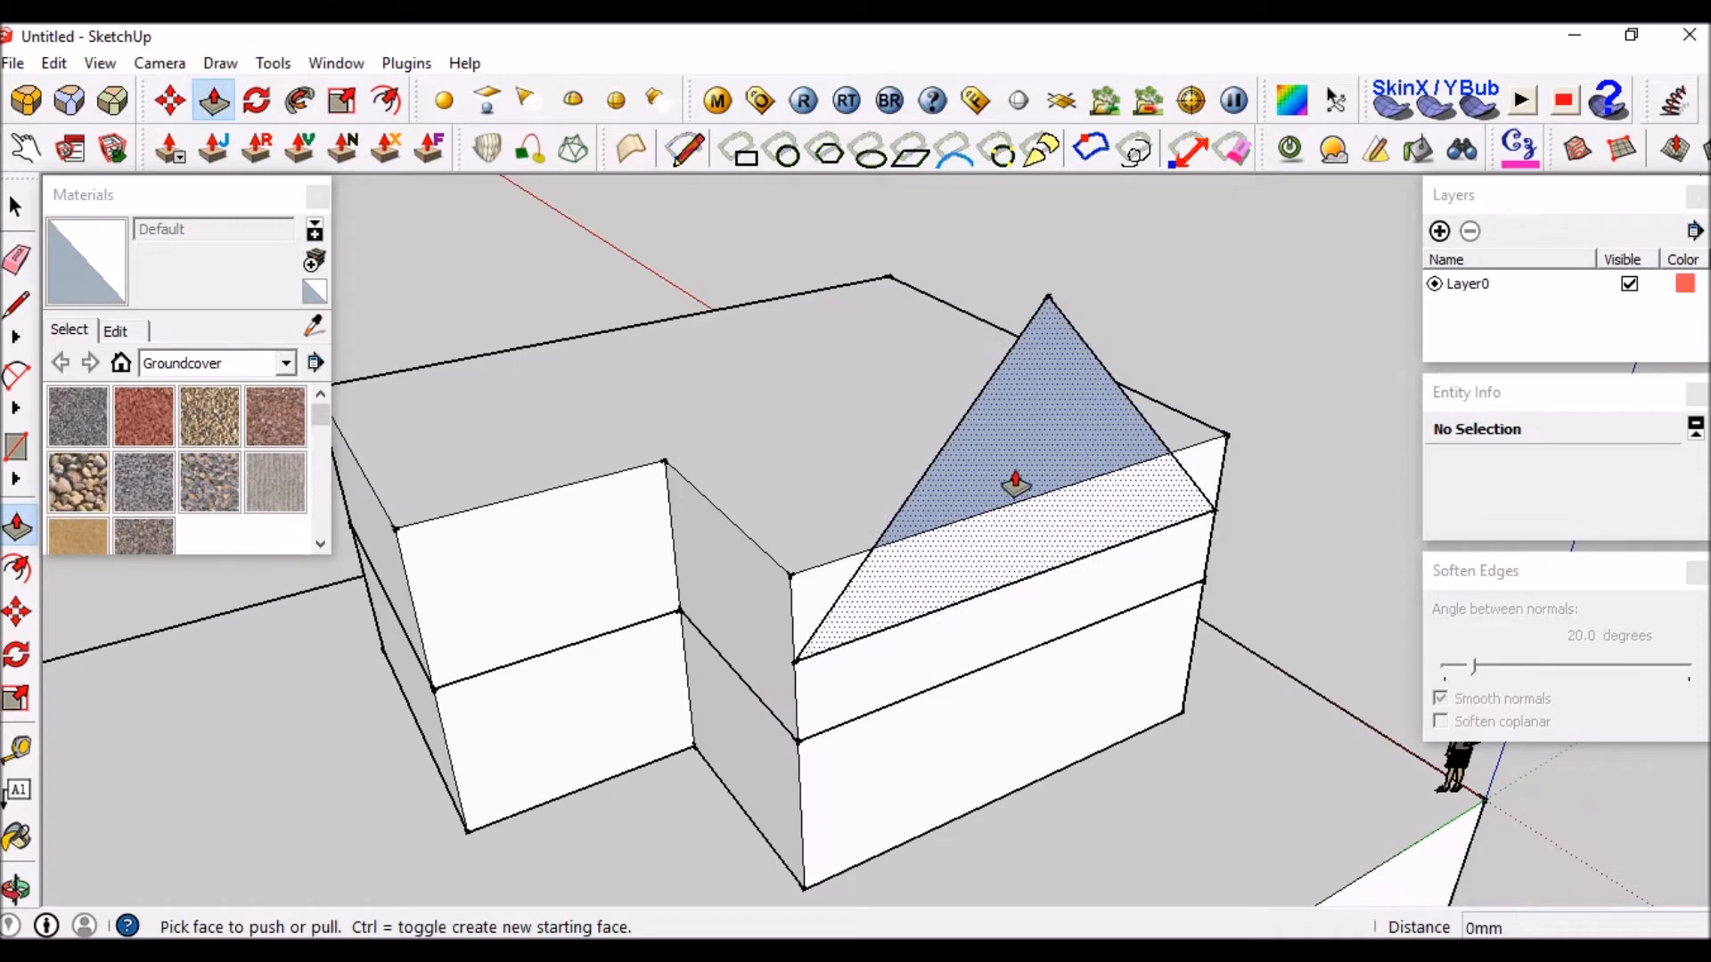
pyautogui.click(1014, 482)
pyautogui.click(1014, 482)
pyautogui.moveTo(957, 463); pyautogui.dragTo(1123, 428, button='middle')
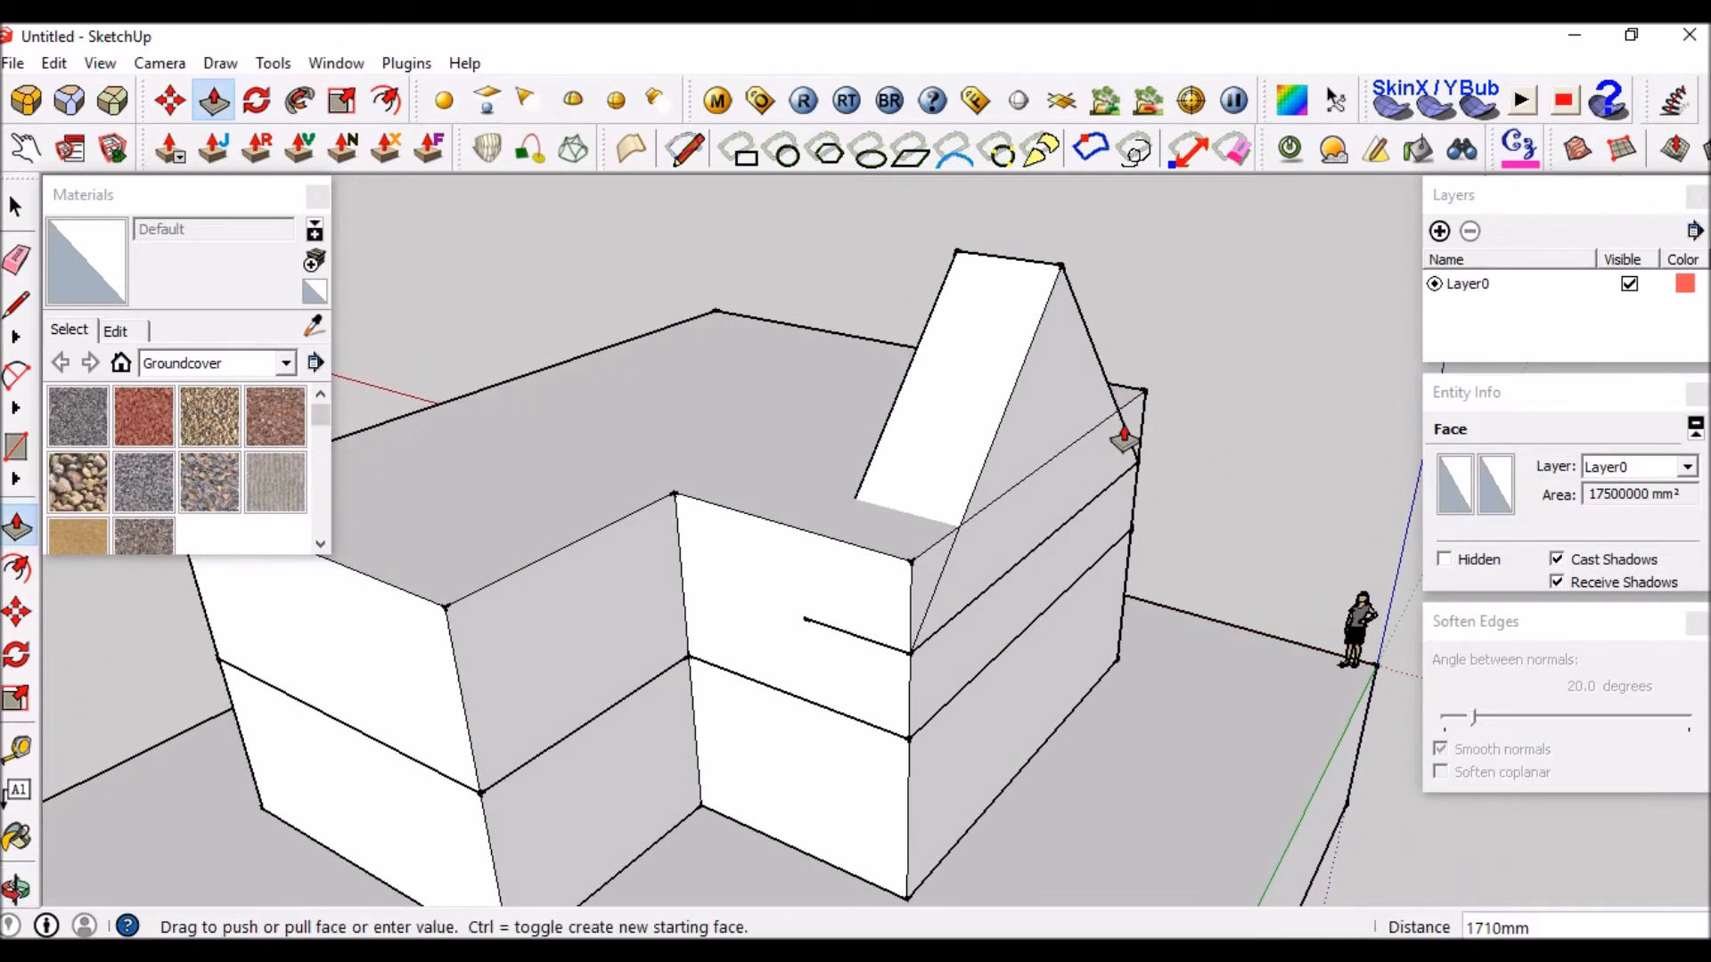
pyautogui.click(677, 503)
# Draw a horizontal line between the side-edge midpoints on the upper storey's 6 m wide end face of the other wing.
pyautogui.moveTo(675, 508)
pyautogui.mouseDown(button='middle')
pyautogui.moveTo(1031, 405)
pyautogui.moveTo(851, 570)
pyautogui.moveTo(783, 537)
pyautogui.mouseUp(button='middle')
pyautogui.press('l')
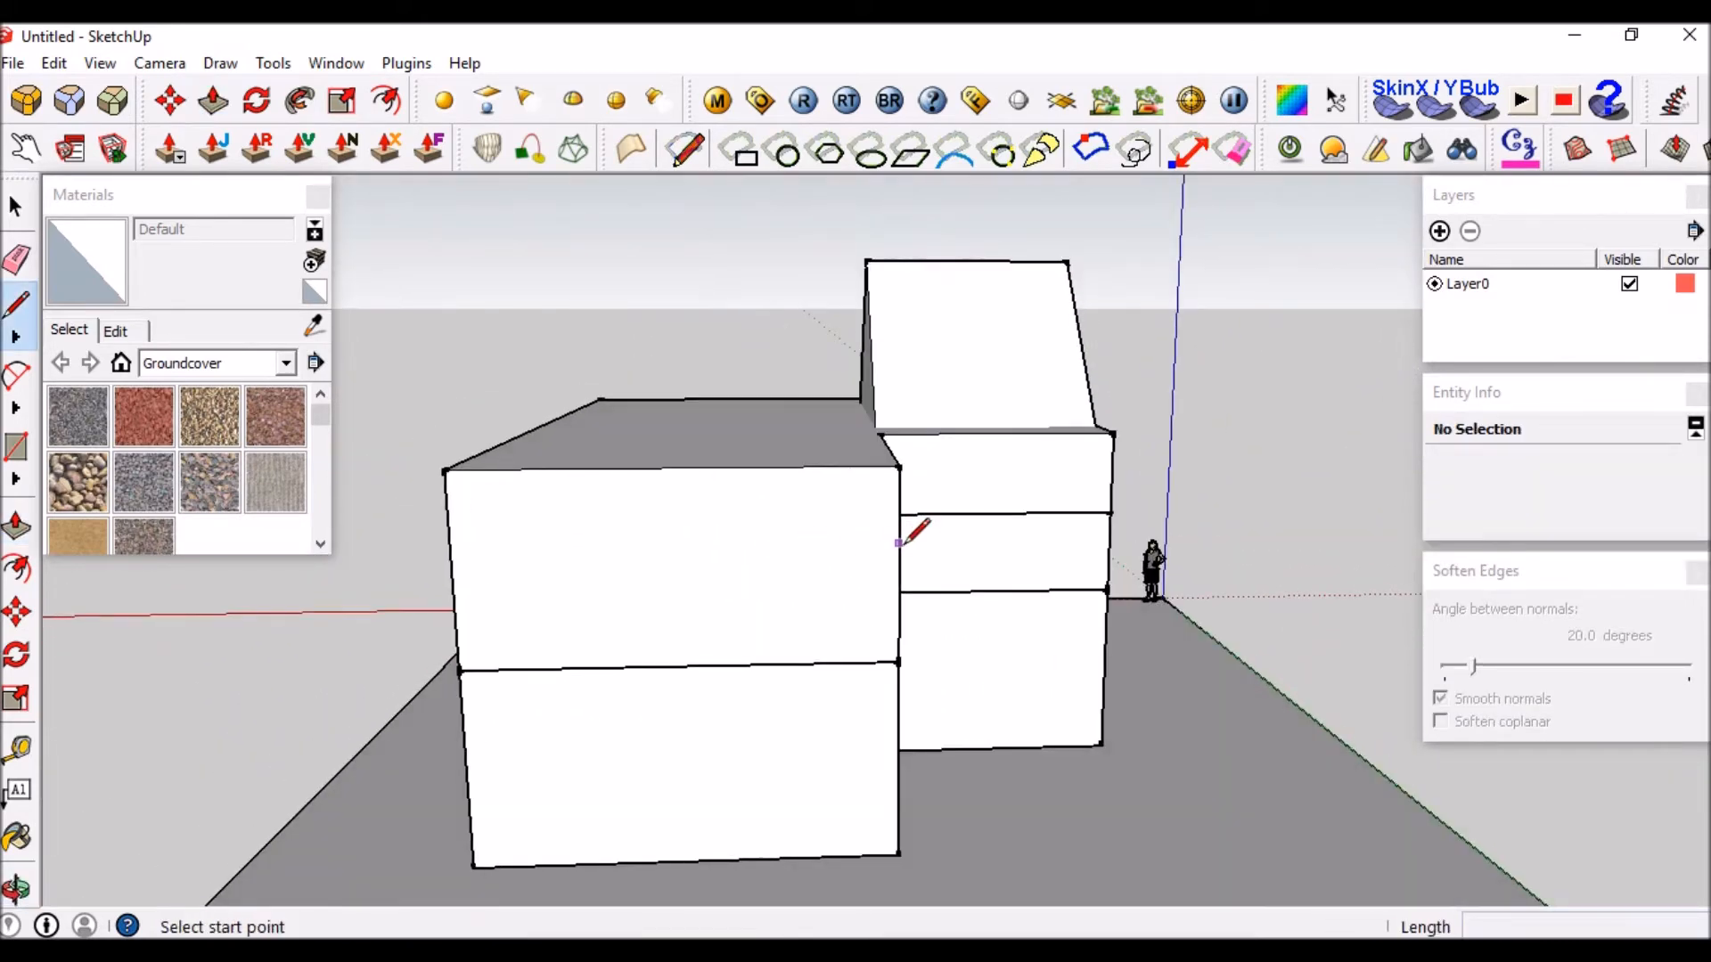
pyautogui.click(898, 565)
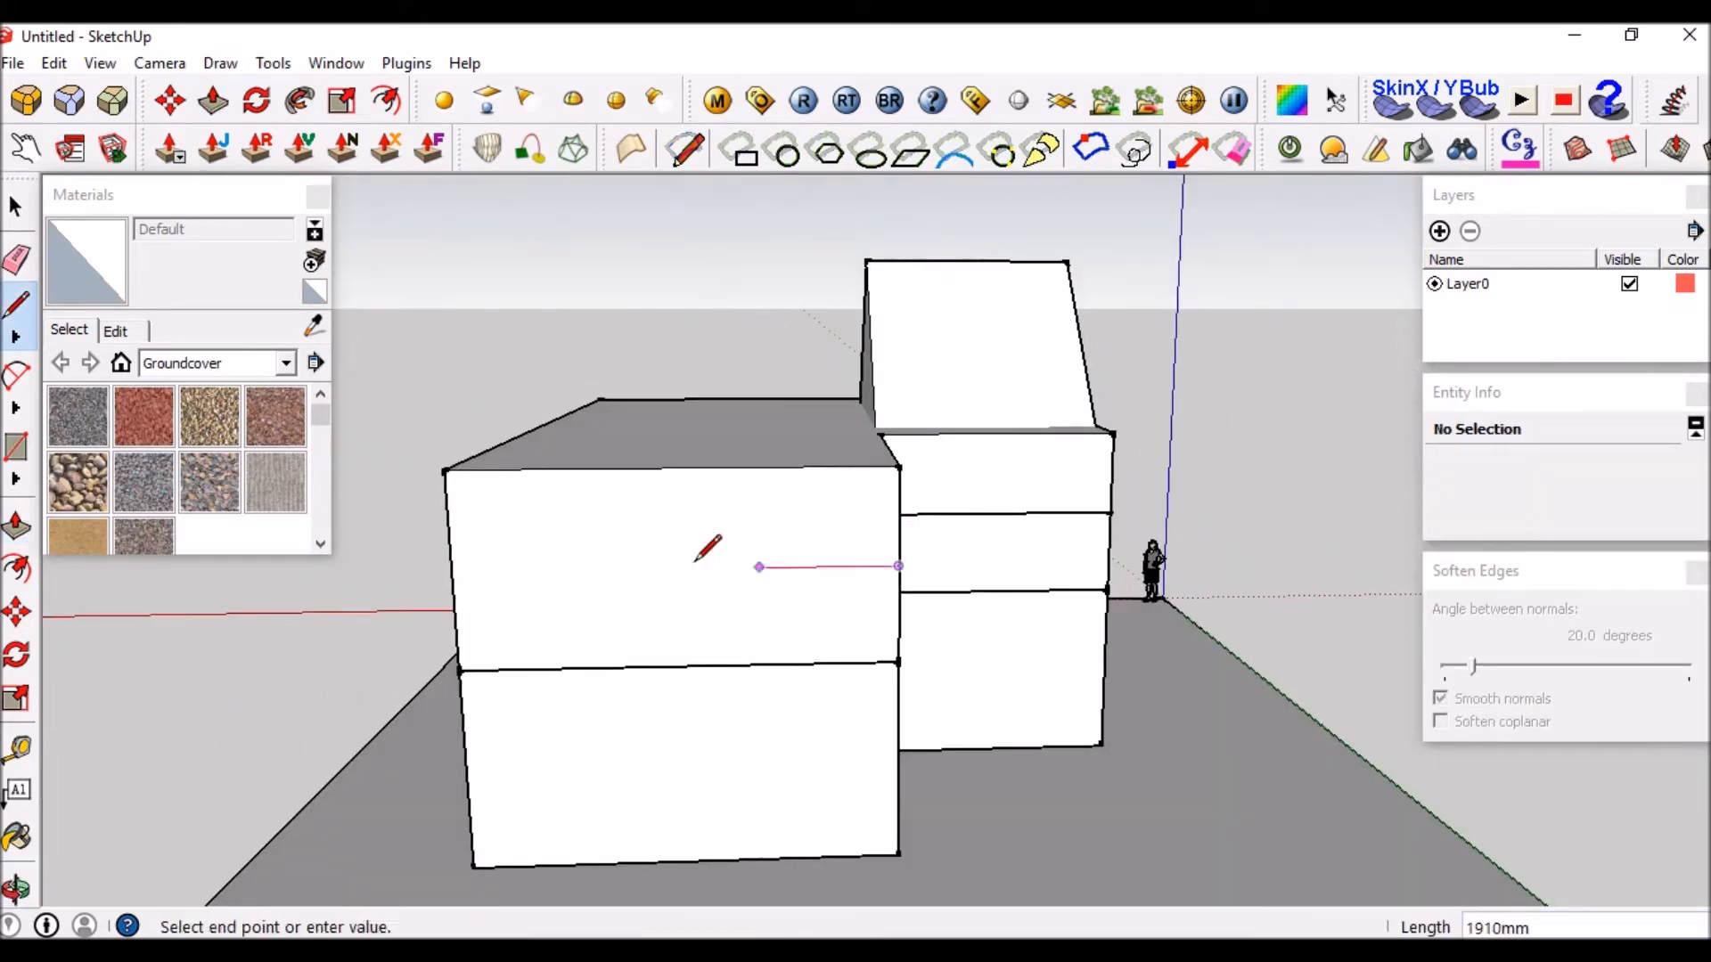
pyautogui.click(452, 571)
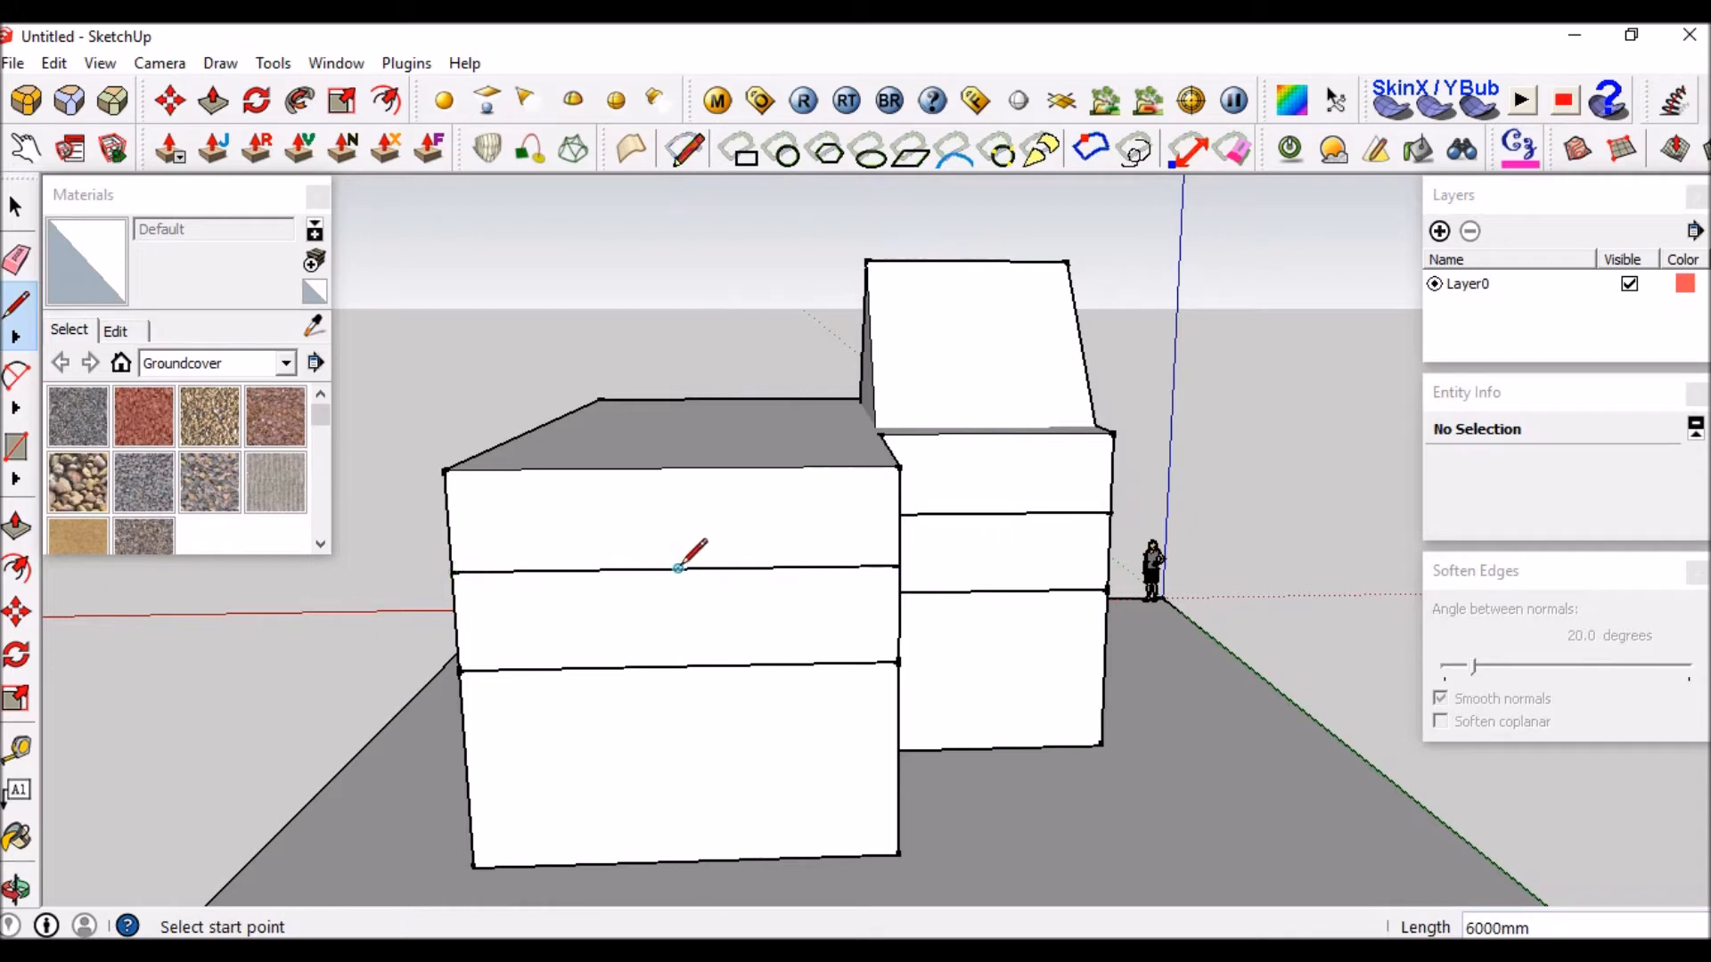
# Draw a 3.5 m vertical line straight up from the midpoint of the 6 m end face's top edge.
pyautogui.click(673, 465)
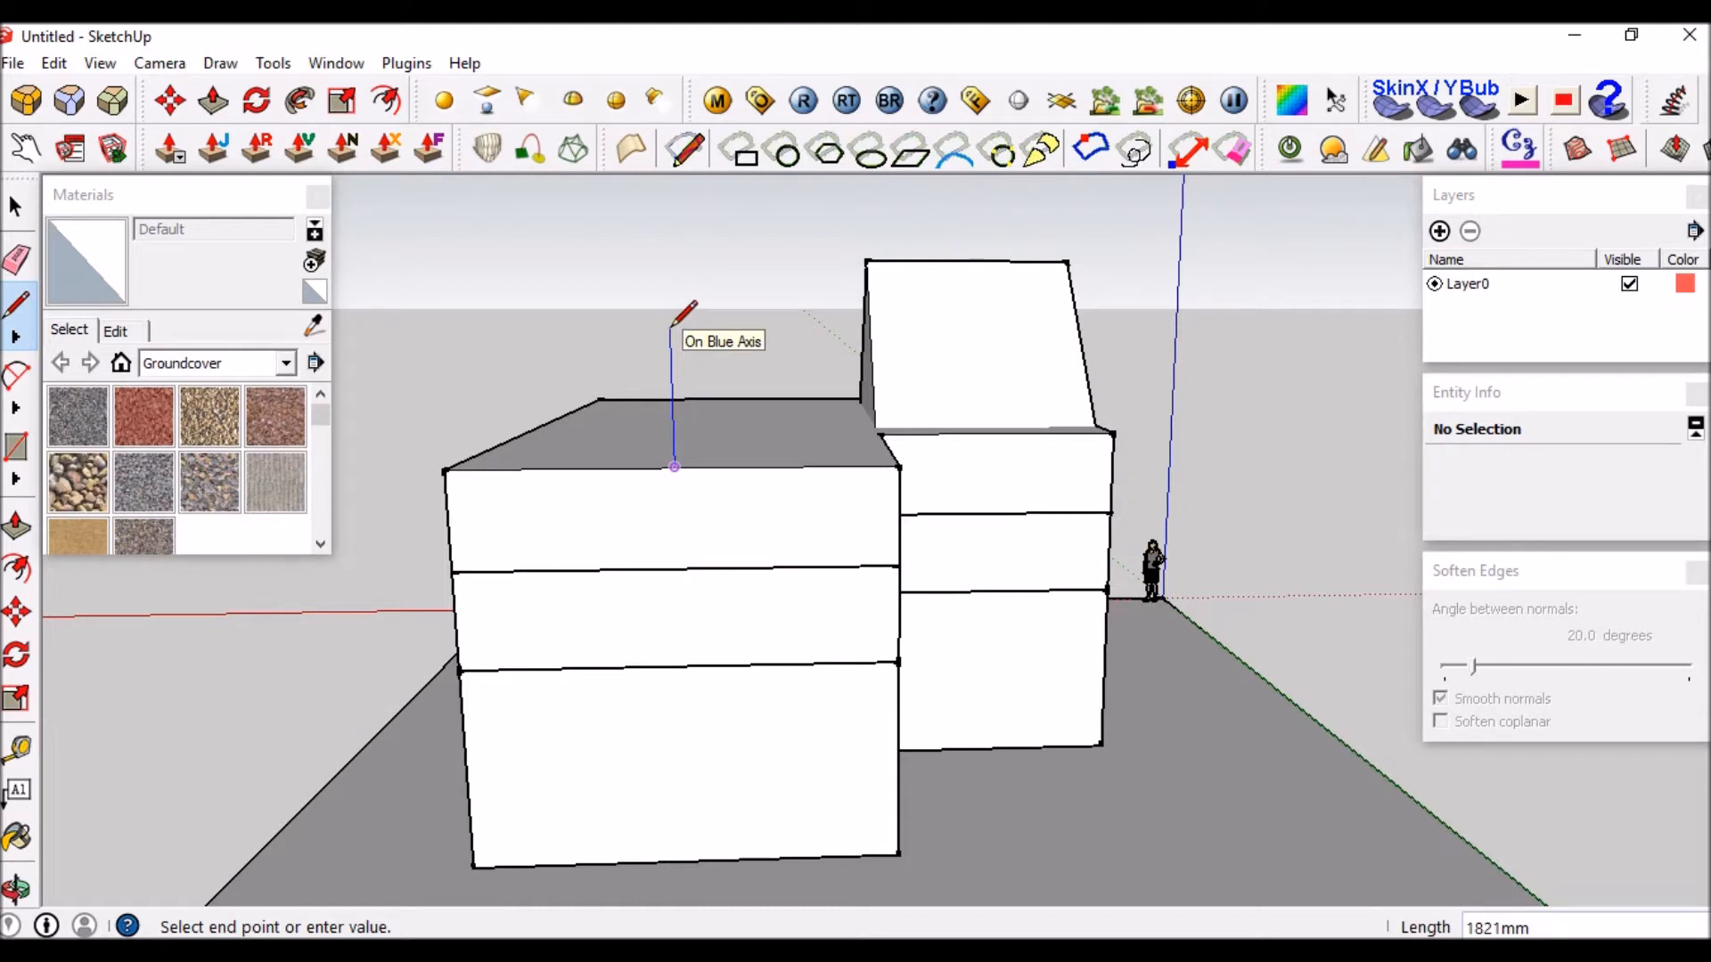
pyautogui.write('3.5')
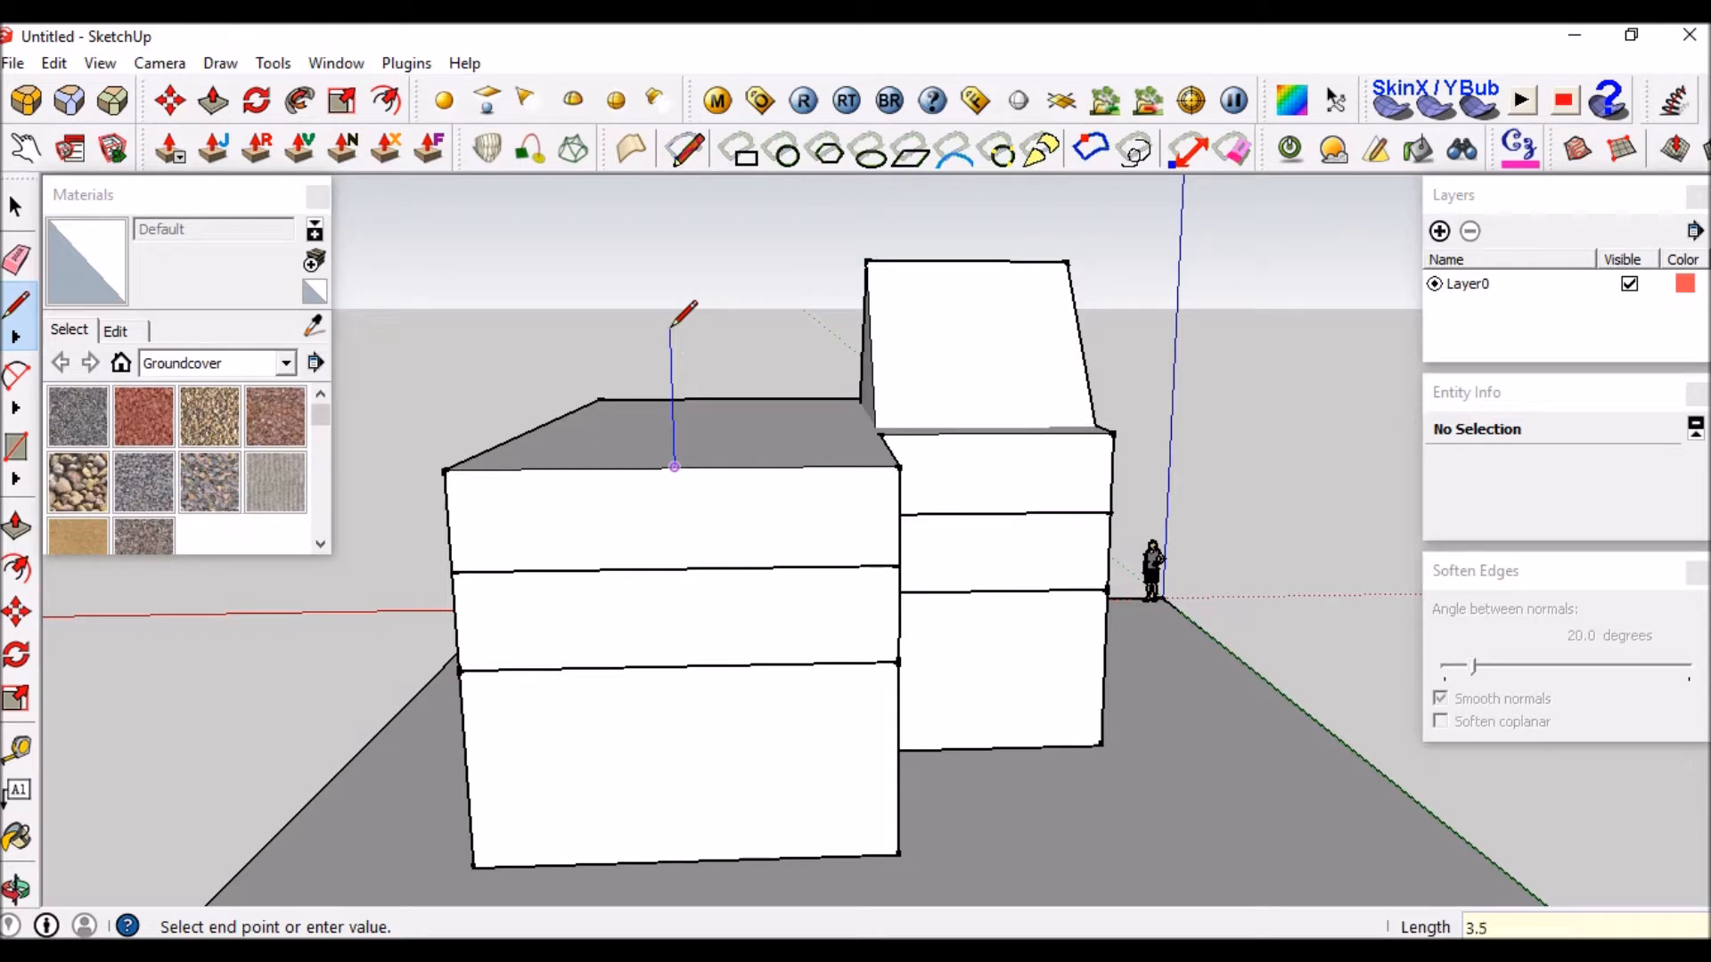
pyautogui.write('m')
pyautogui.press('Return')
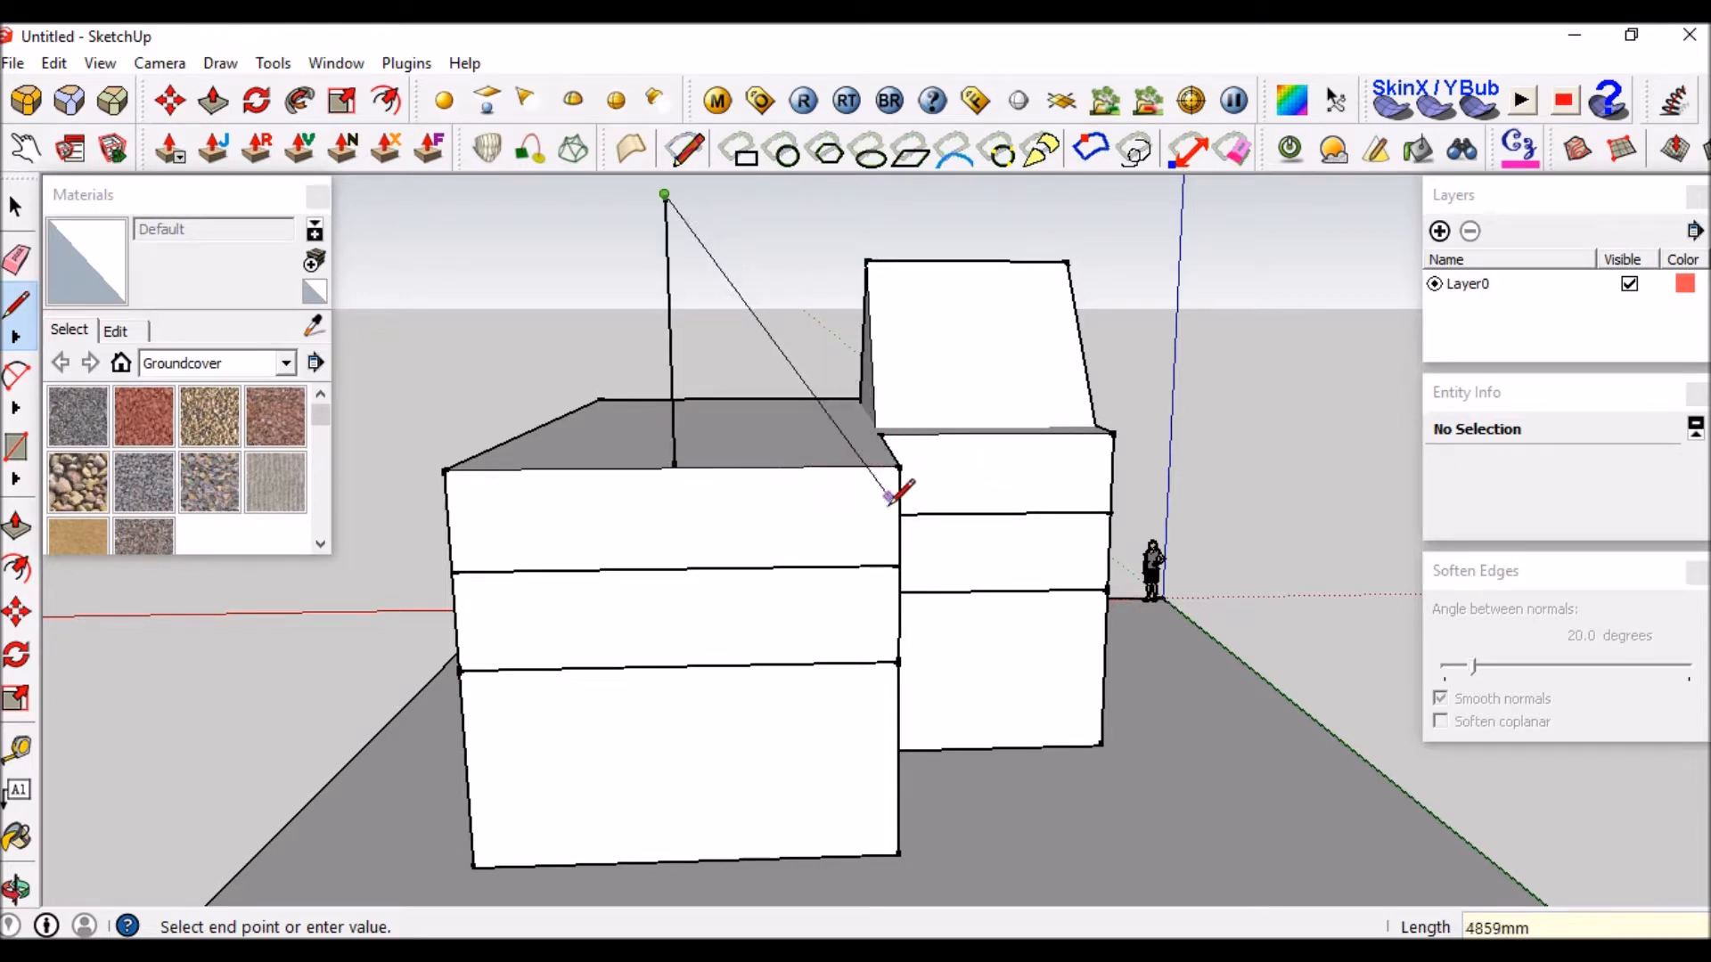
# Draw sloping lines from the second apex to both ends of its mid-height line and delete the vertical centre line.
pyautogui.click(898, 565)
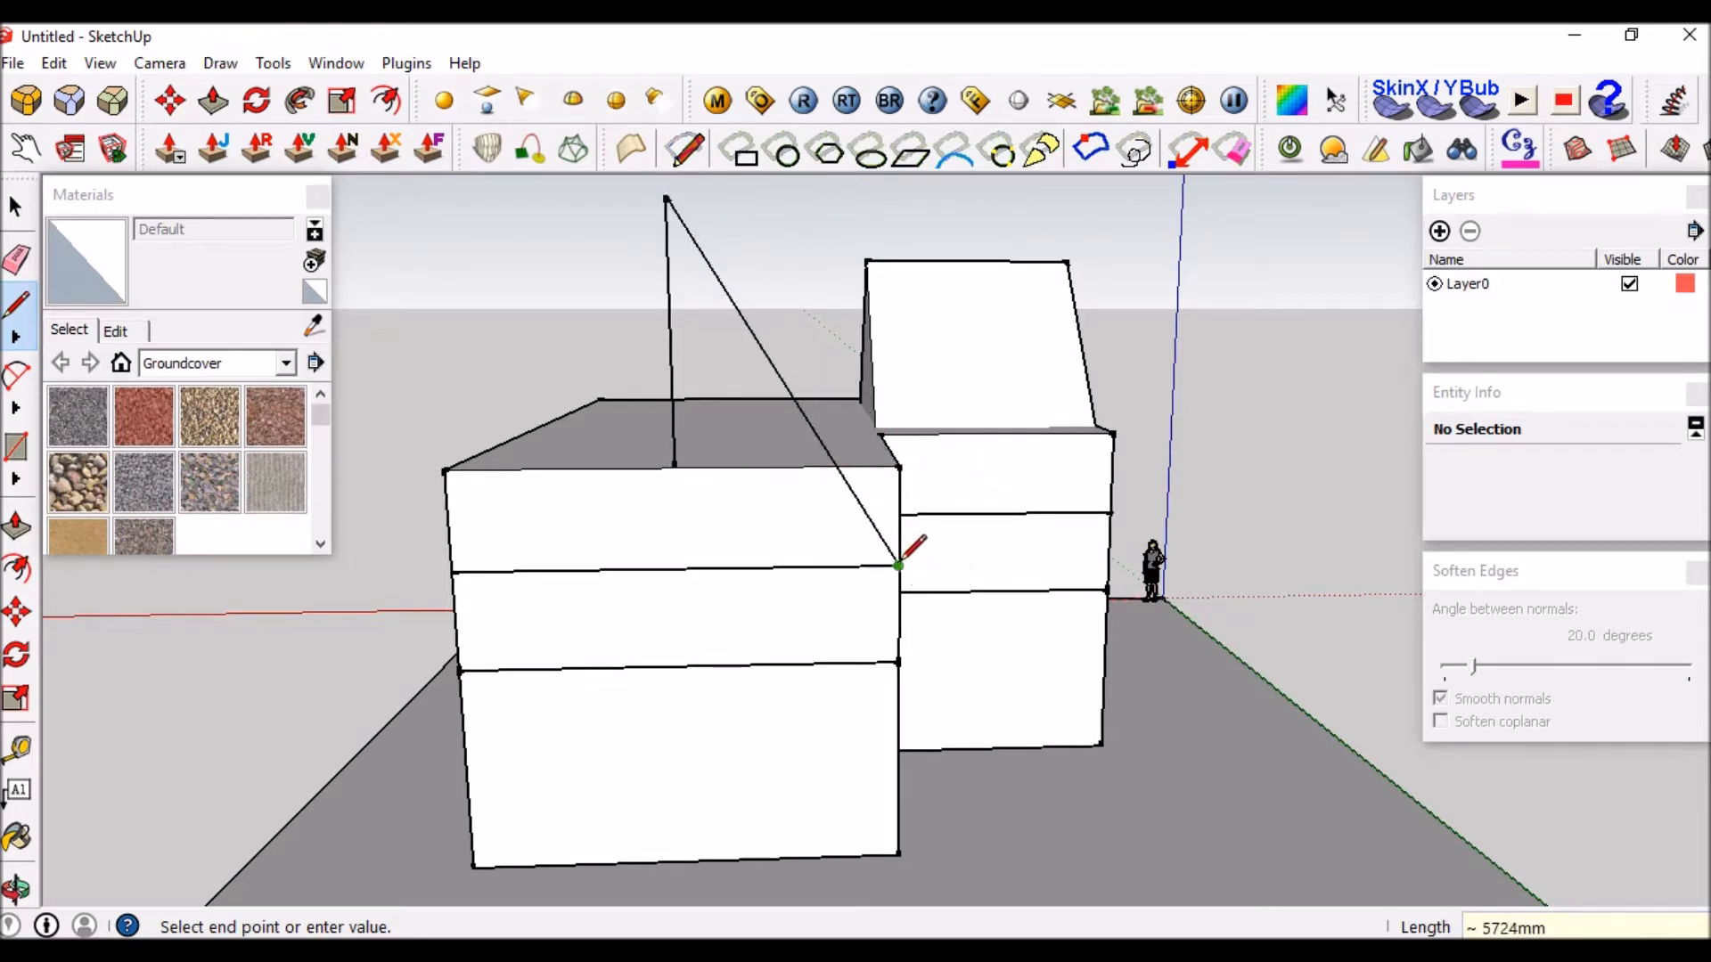
pyautogui.press('Escape')
pyautogui.click(664, 194)
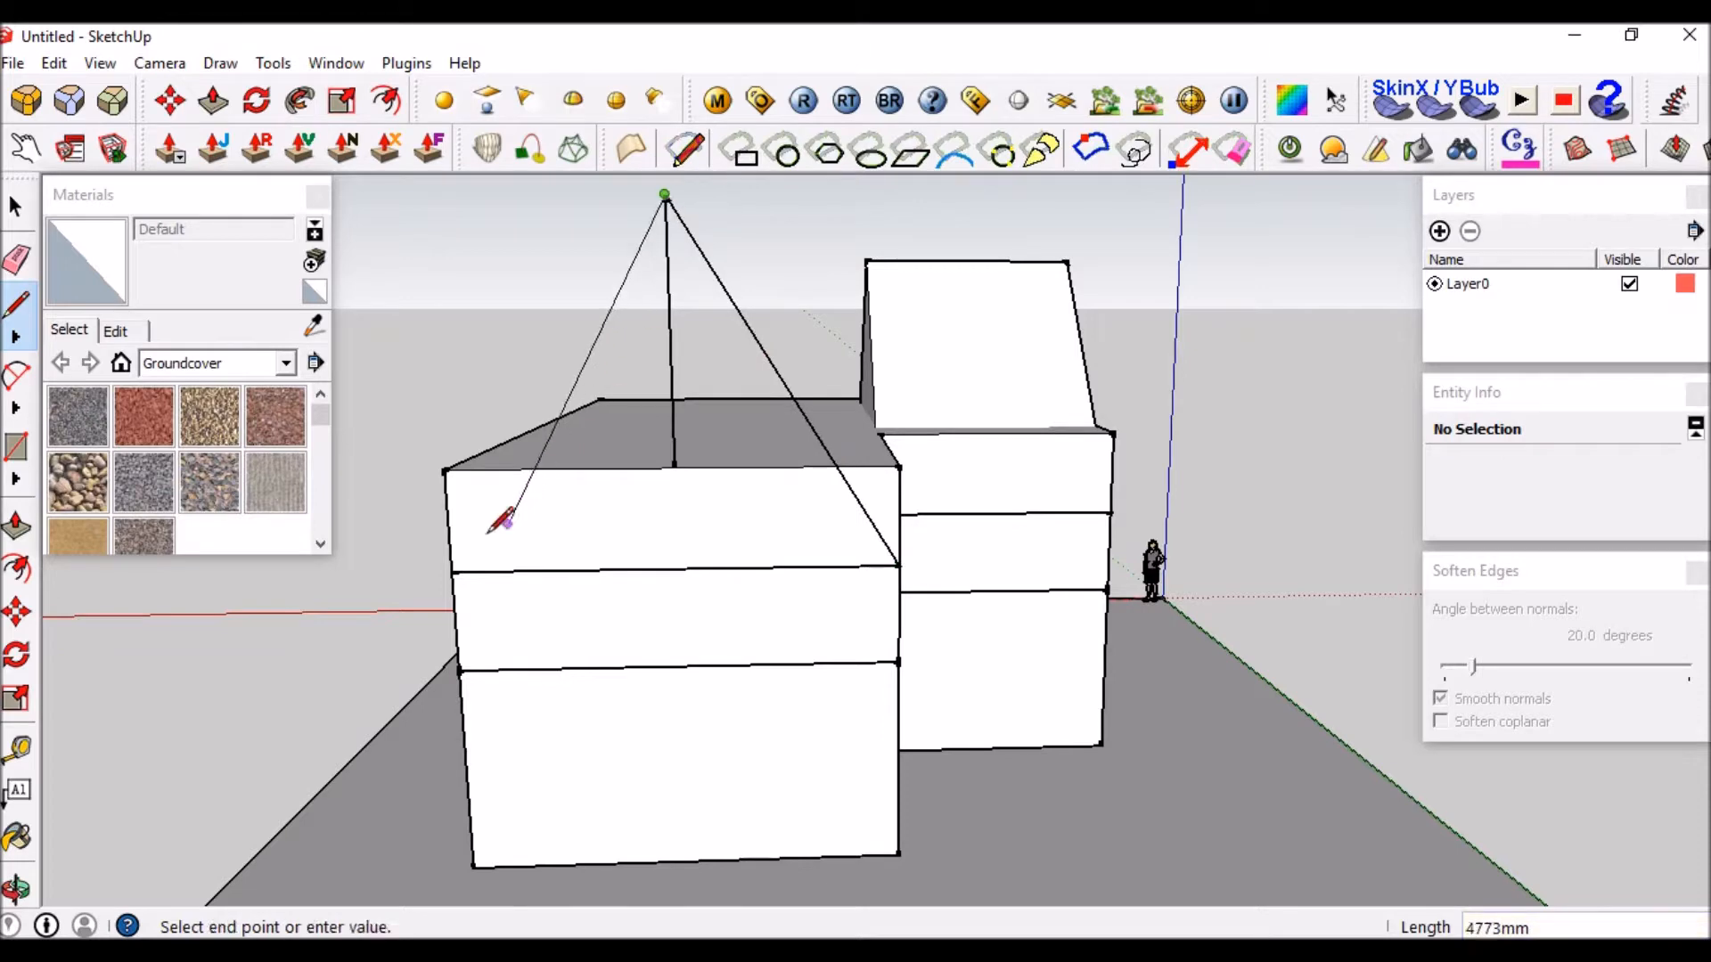
pyautogui.click(452, 571)
pyautogui.press('space')
pyautogui.click(672, 431)
pyautogui.press('Delete')
# Push/Pull the second triangular gable face 12 m along its wing to the opposite long side wall.
pyautogui.moveTo(746, 516); pyautogui.dragTo(1057, 397, button='middle')
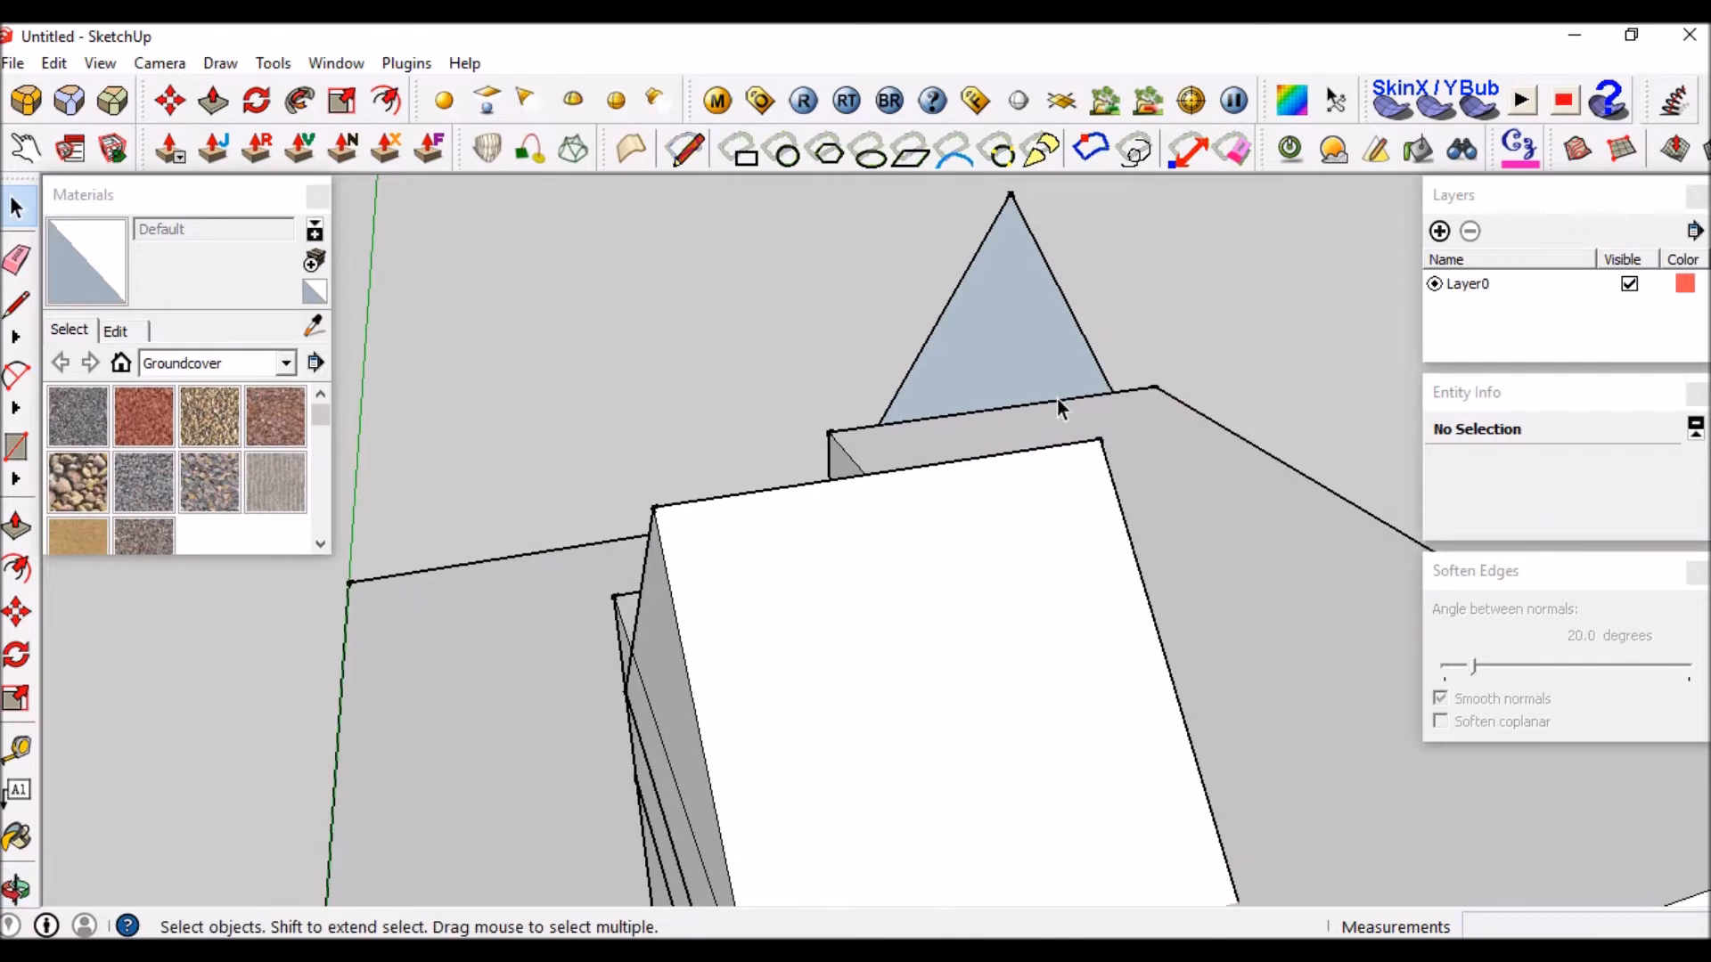
pyautogui.press('p')
pyautogui.click(985, 355)
pyautogui.scroll(-3, 986, 355)
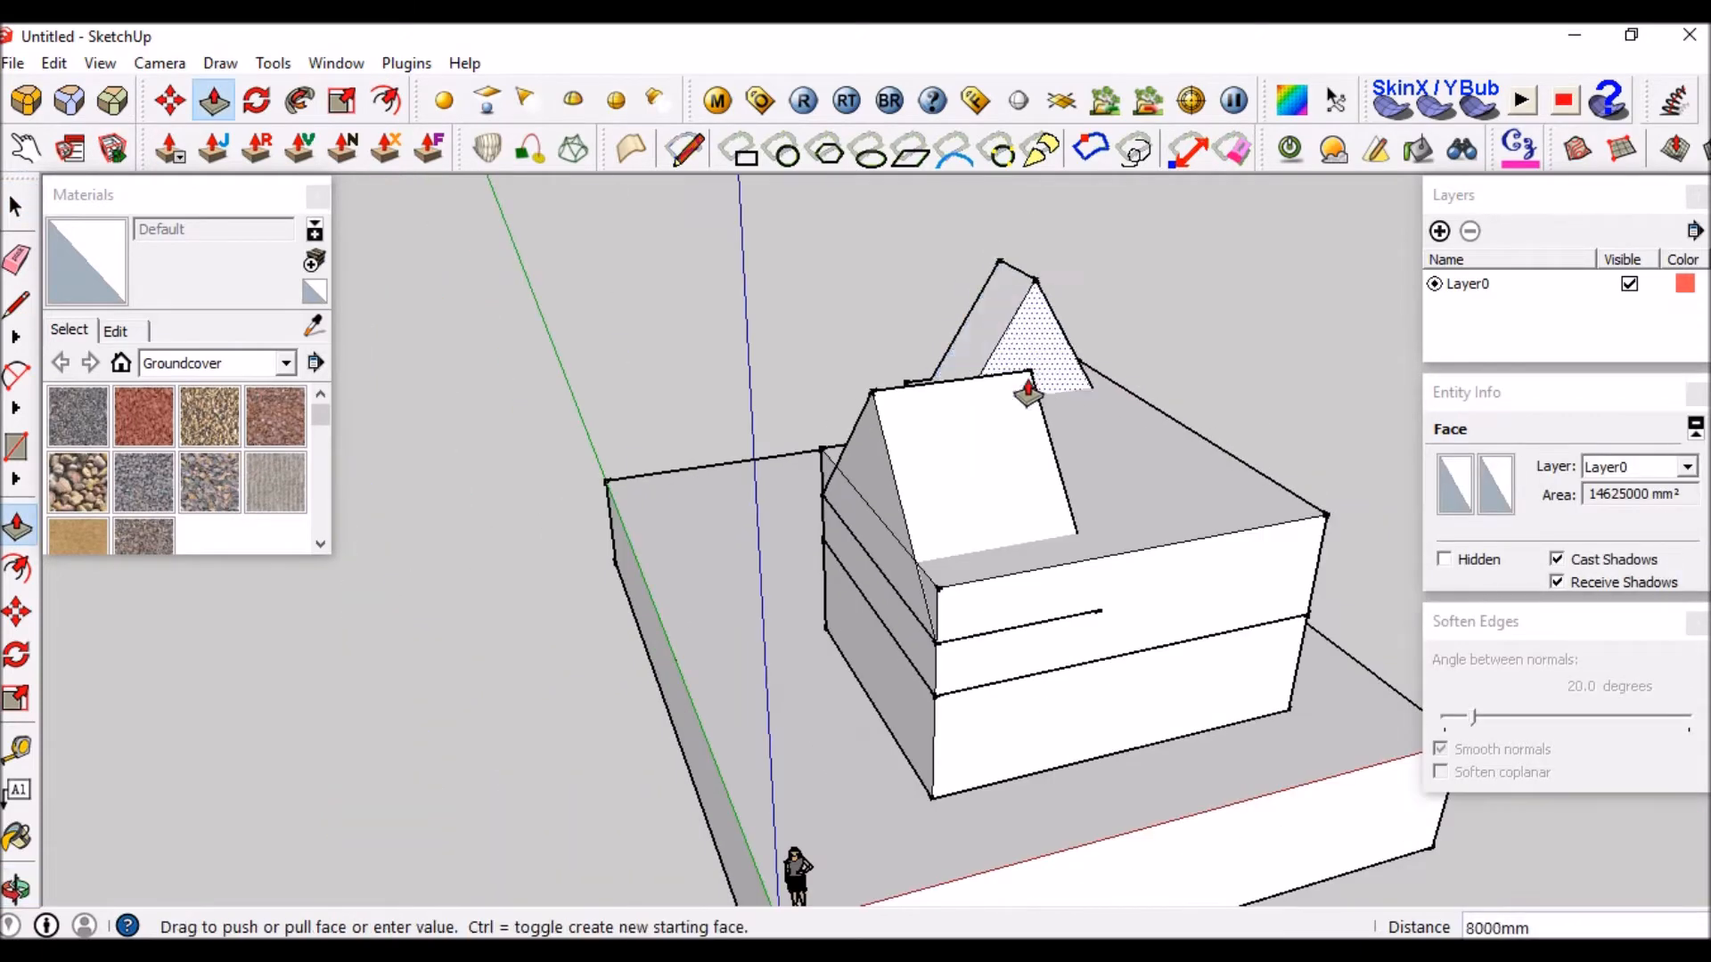
pyautogui.click(1099, 613)
# Push/Pull the first gable roof's inner end face out to the lower corner of the other roof.
pyautogui.moveTo(1176, 579); pyautogui.dragTo(825, 507, button='middle')
pyautogui.scroll(5, 893, 569)
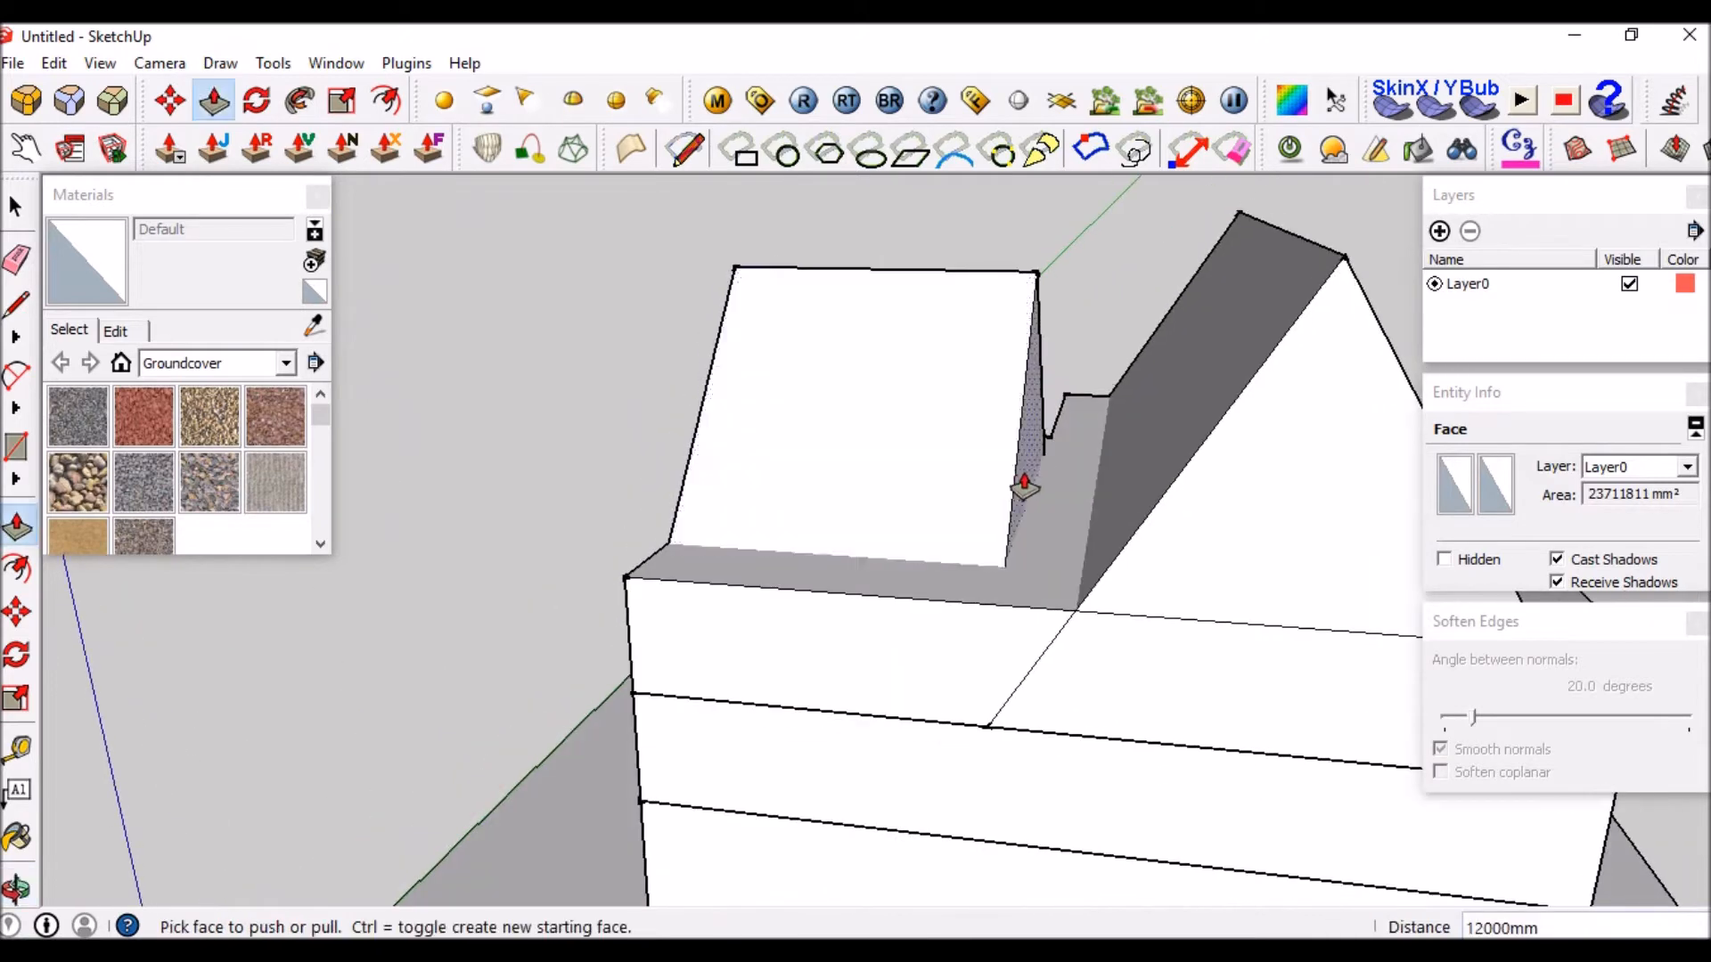
pyautogui.click(1024, 467)
pyautogui.moveTo(1024, 466); pyautogui.dragTo(992, 590, button='middle')
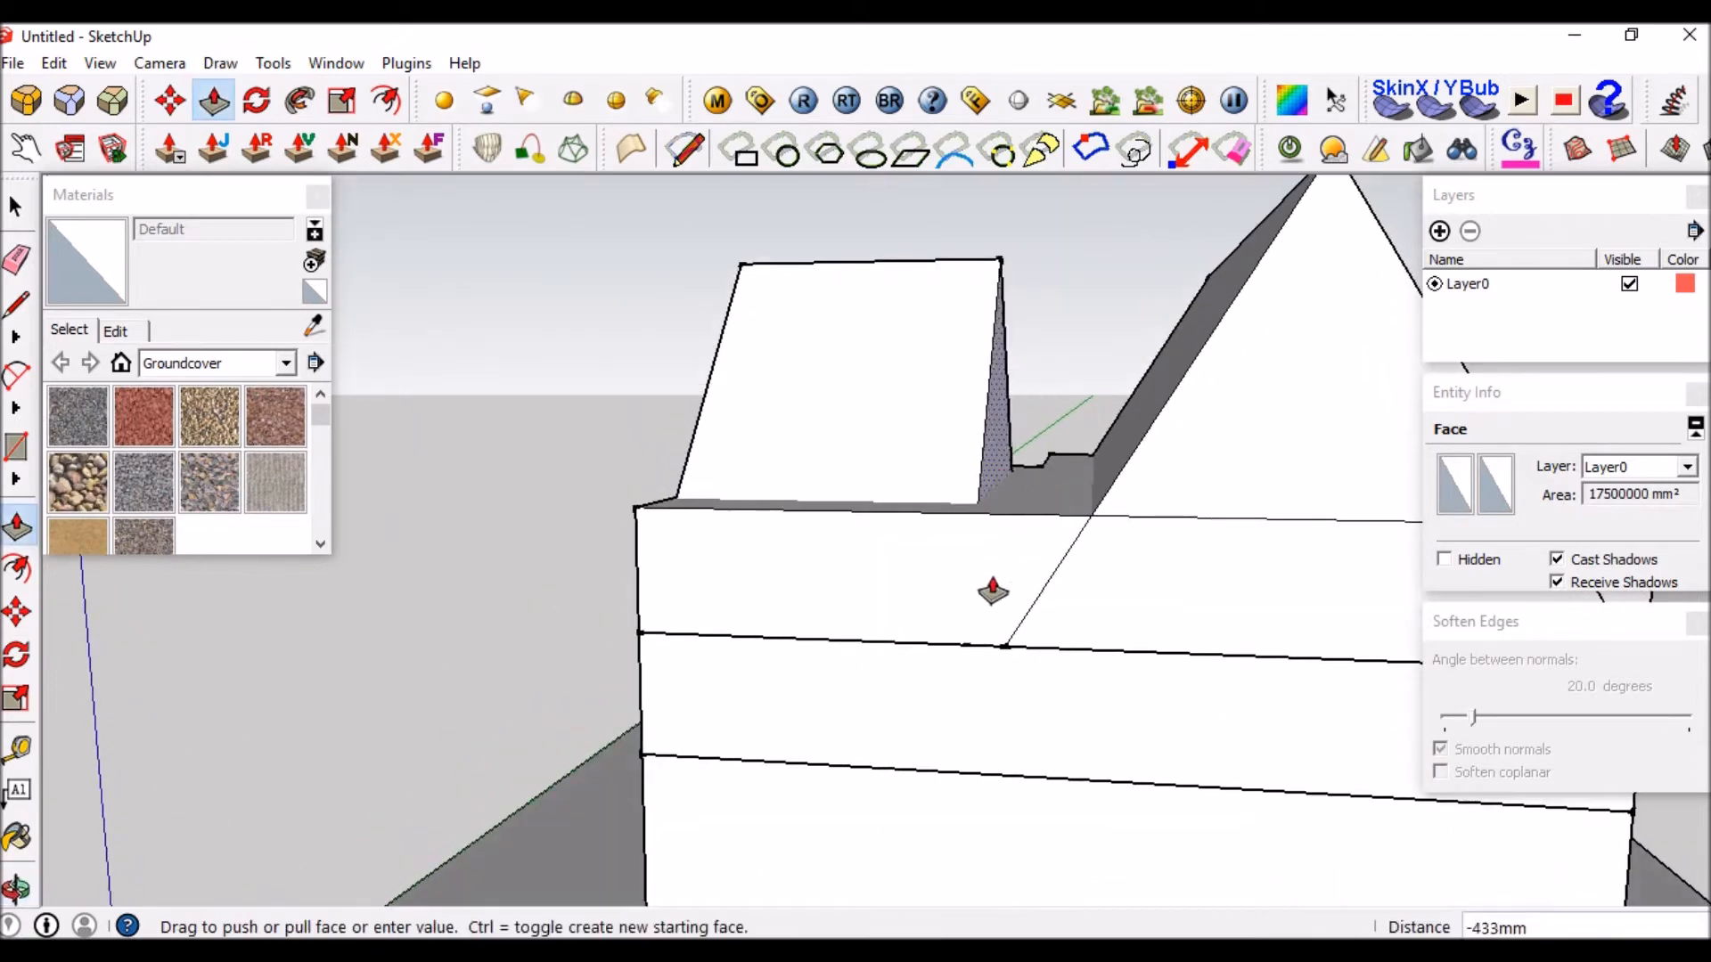
pyautogui.click(1002, 657)
# Draw a line about 2.7 m long from the first roof's ridge end, along the red axis, to the other roof's slope.
pyautogui.press('l')
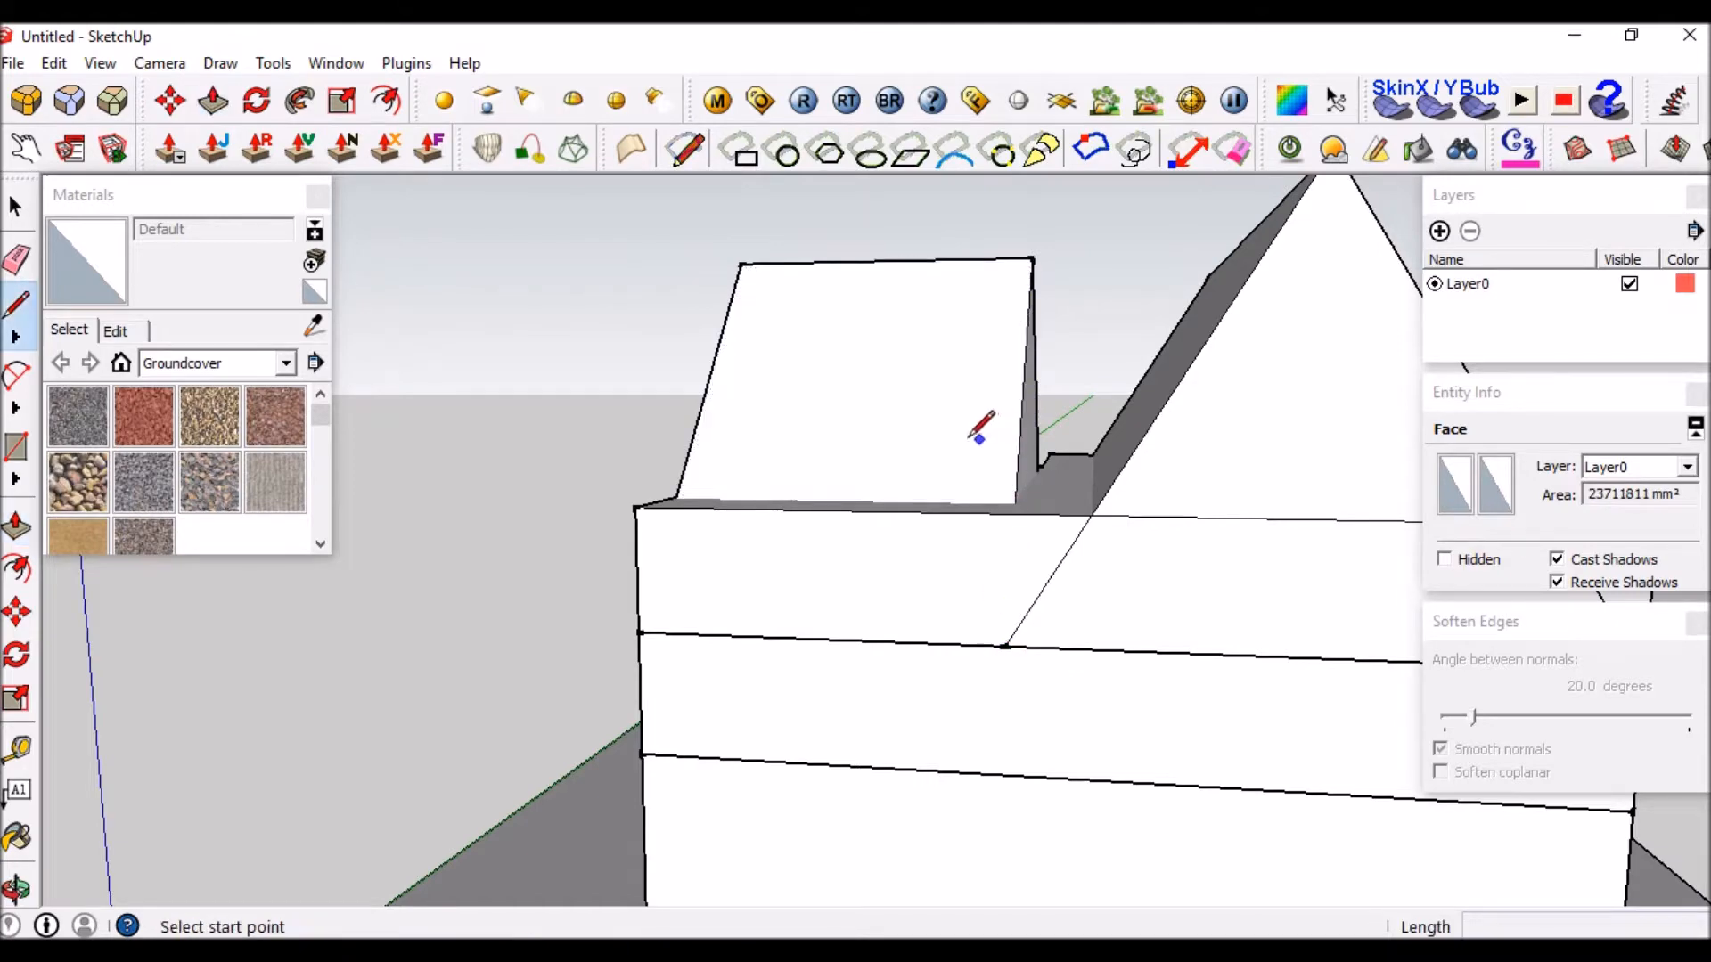
pyautogui.moveTo(980, 427); pyautogui.dragTo(966, 600, button='middle')
pyautogui.click(1040, 330)
pyautogui.moveTo(1046, 322)
pyautogui.mouseDown(button='middle')
pyautogui.moveTo(1084, 356)
pyautogui.moveTo(1136, 334)
pyautogui.mouseUp(button='middle')
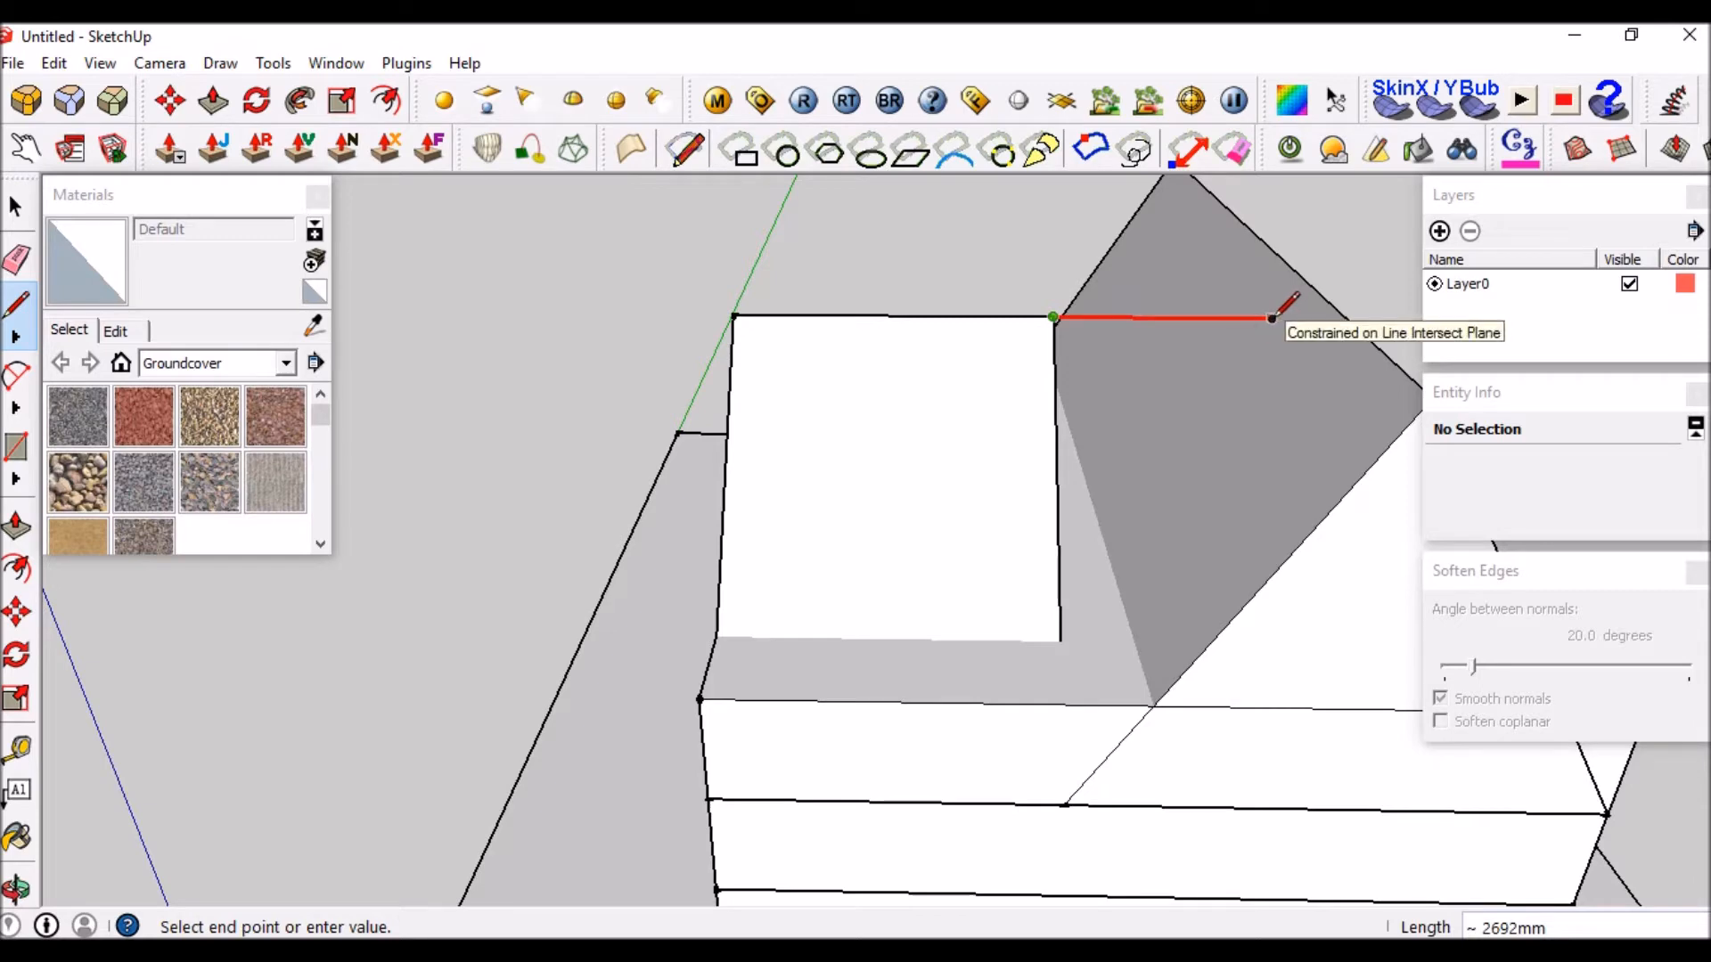
pyautogui.click(1271, 318)
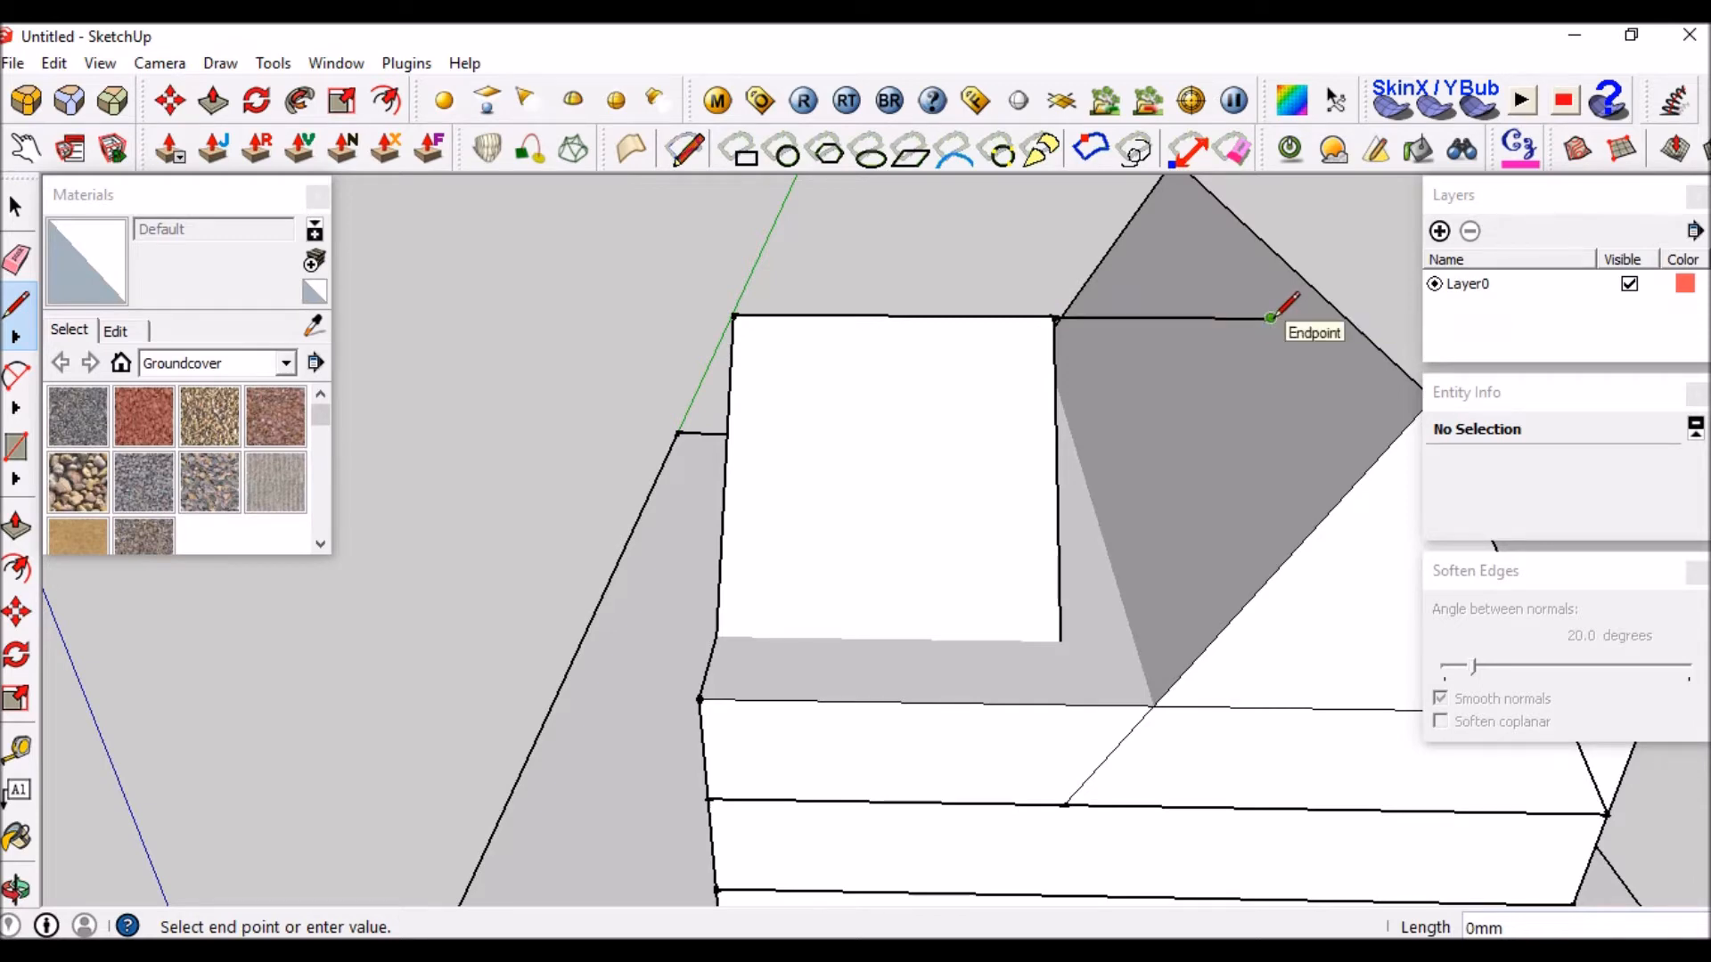
pyautogui.scroll(3, 1271, 318)
pyautogui.press('space')
# Select the upper-storey L-shaped block and add a layer named "1st floor".
pyautogui.scroll(-5, 1231, 385)
pyautogui.moveTo(1232, 385)
pyautogui.mouseDown(button='middle')
pyautogui.moveTo(1283, 420)
pyautogui.moveTo(1235, 294)
pyautogui.moveTo(1160, 446)
pyautogui.moveTo(1024, 546)
pyautogui.moveTo(948, 686)
pyautogui.mouseUp(button='middle')
pyautogui.click(895, 522)
pyautogui.scroll(-2, 898, 503)
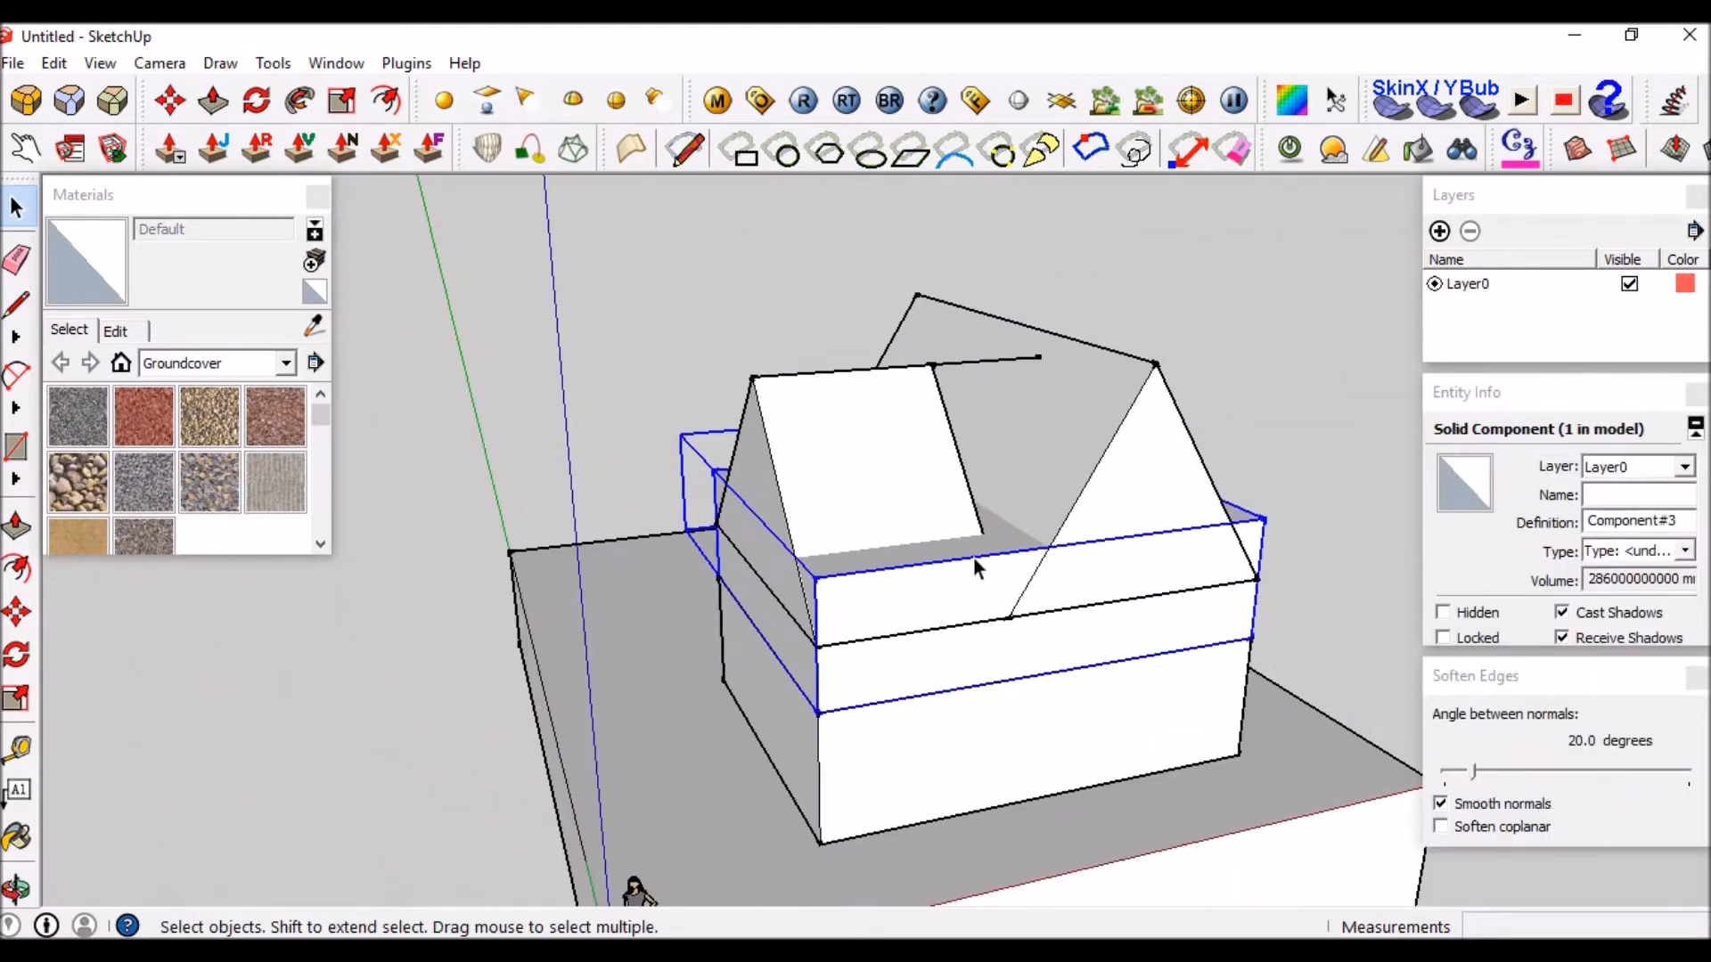
pyautogui.scroll(-1, 931, 558)
pyautogui.scroll(3, 943, 558)
pyautogui.moveTo(942, 558); pyautogui.dragTo(1245, 485, button='middle')
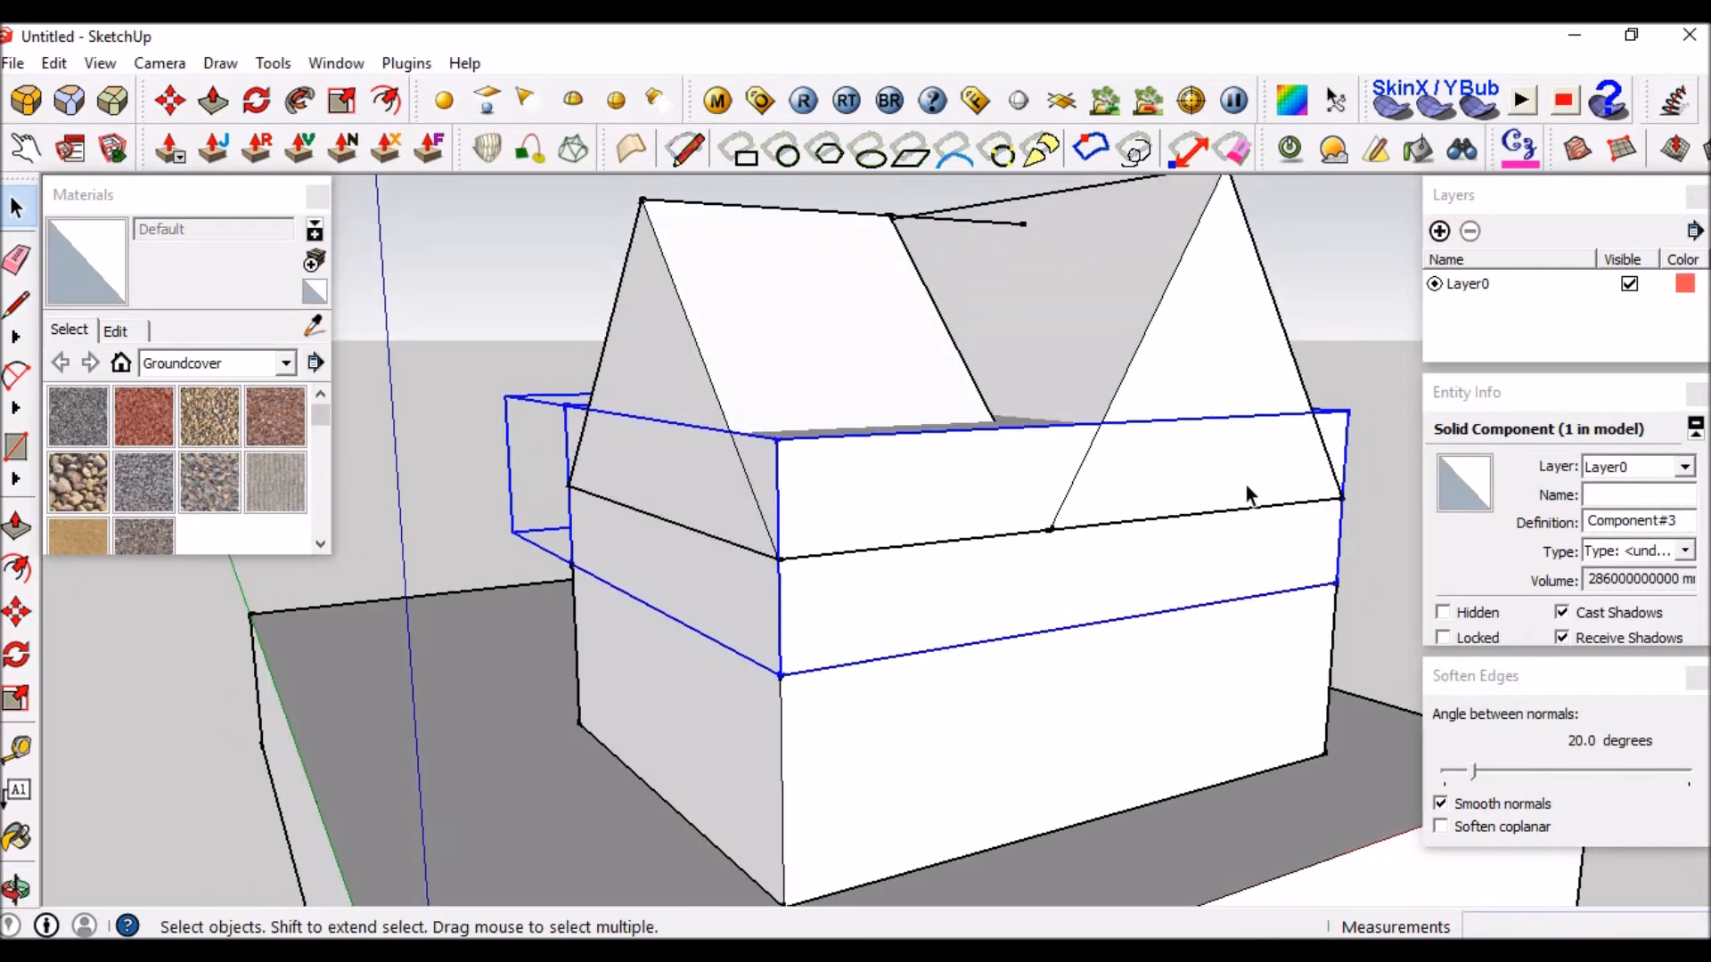
pyautogui.moveTo(1038, 535); pyautogui.dragTo(917, 553, button='middle')
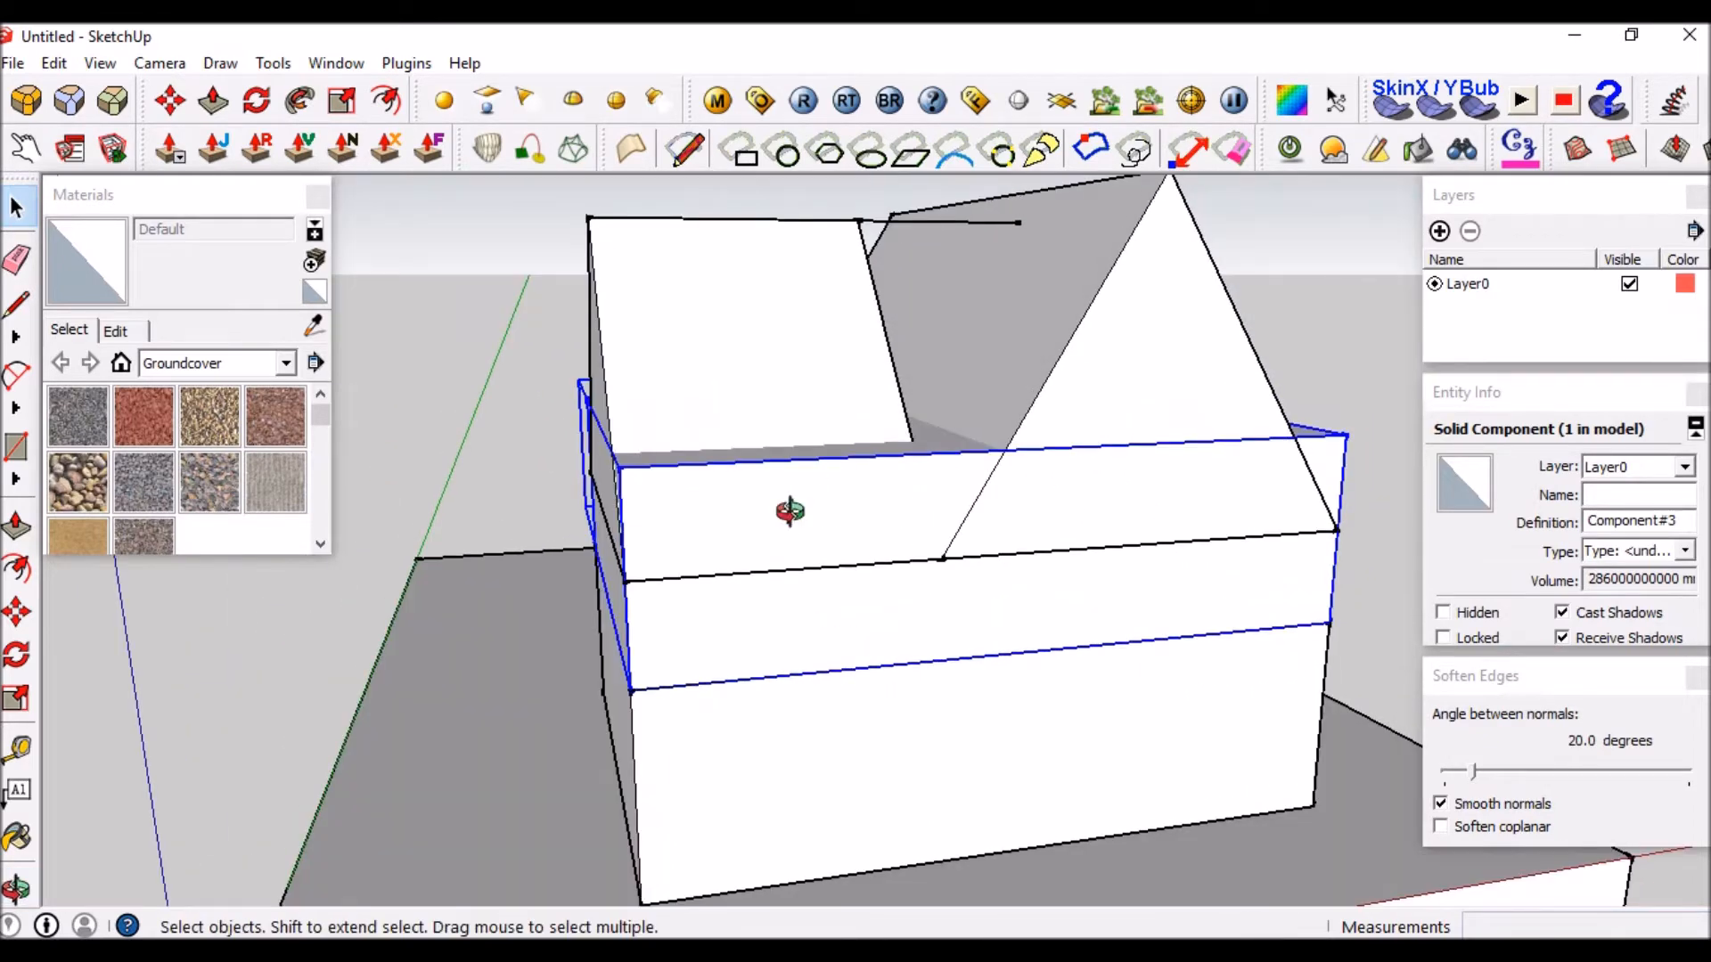
pyautogui.moveTo(790, 511); pyautogui.dragTo(938, 493, button='middle')
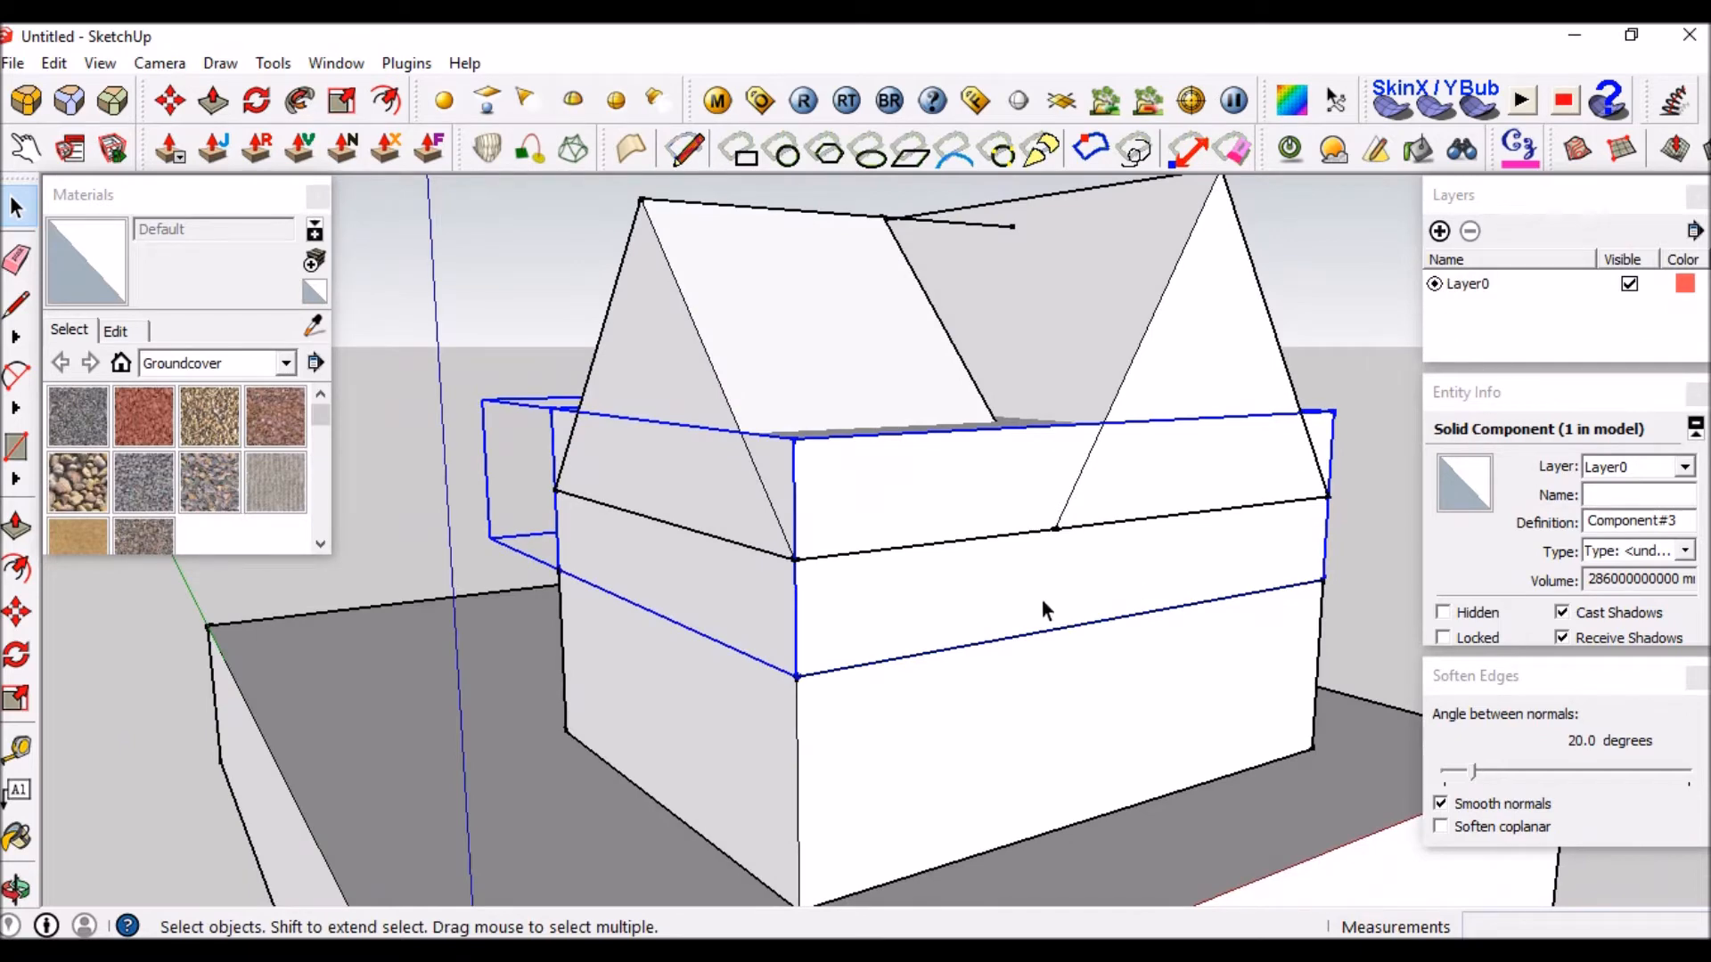
pyautogui.moveTo(1513, 218)
pyautogui.mouseDown()
pyautogui.moveTo(1212, 227)
pyautogui.moveTo(1498, 210)
pyautogui.mouseUp()
pyautogui.click(1440, 232)
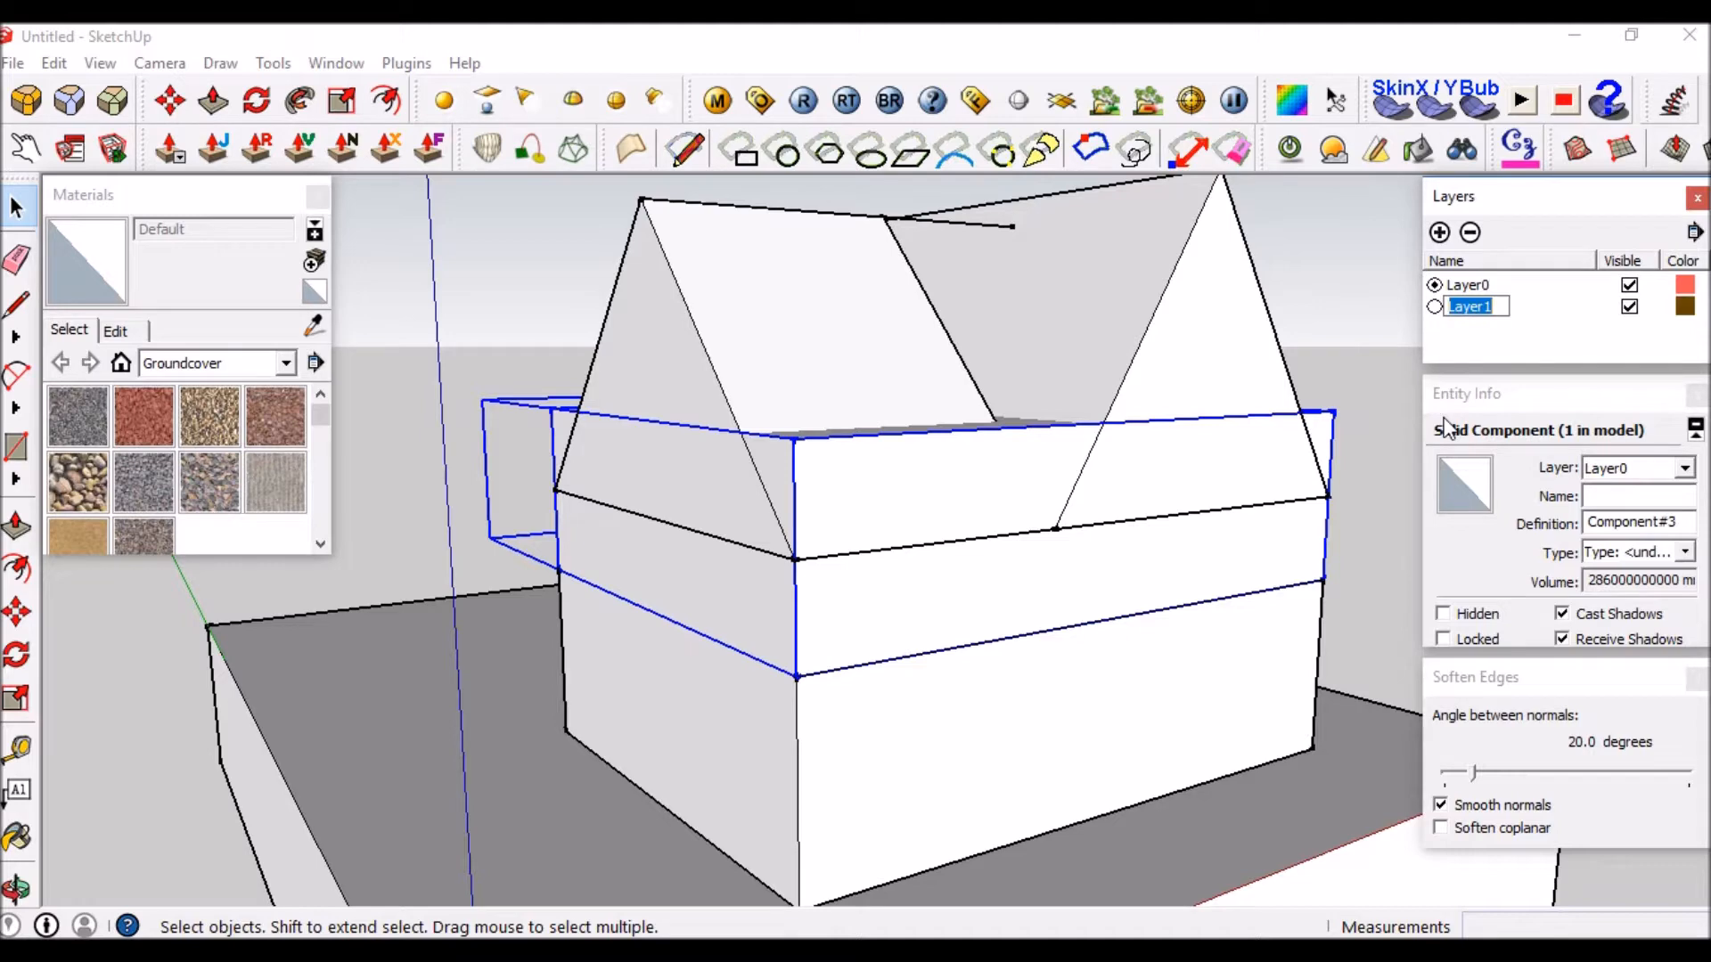
pyautogui.write('1st floor')
pyautogui.press('Return')
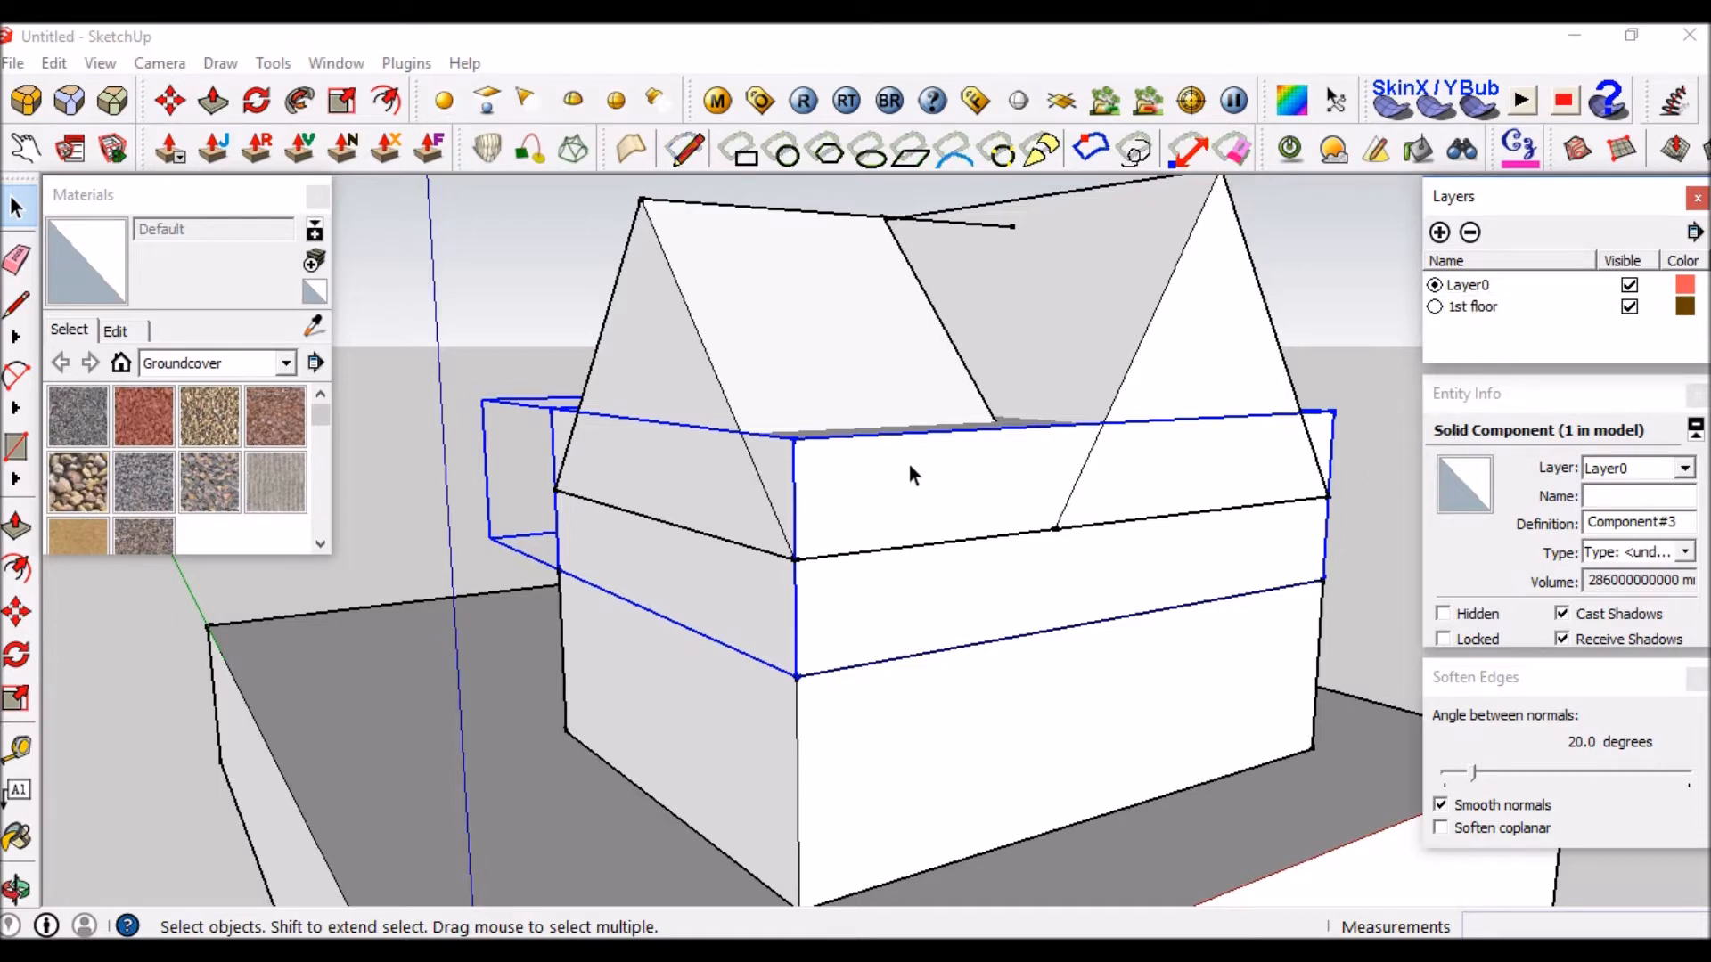
# Assign the selected upper-storey block to the 1st floor layer and hide that layer.
pyautogui.click(1560, 407)
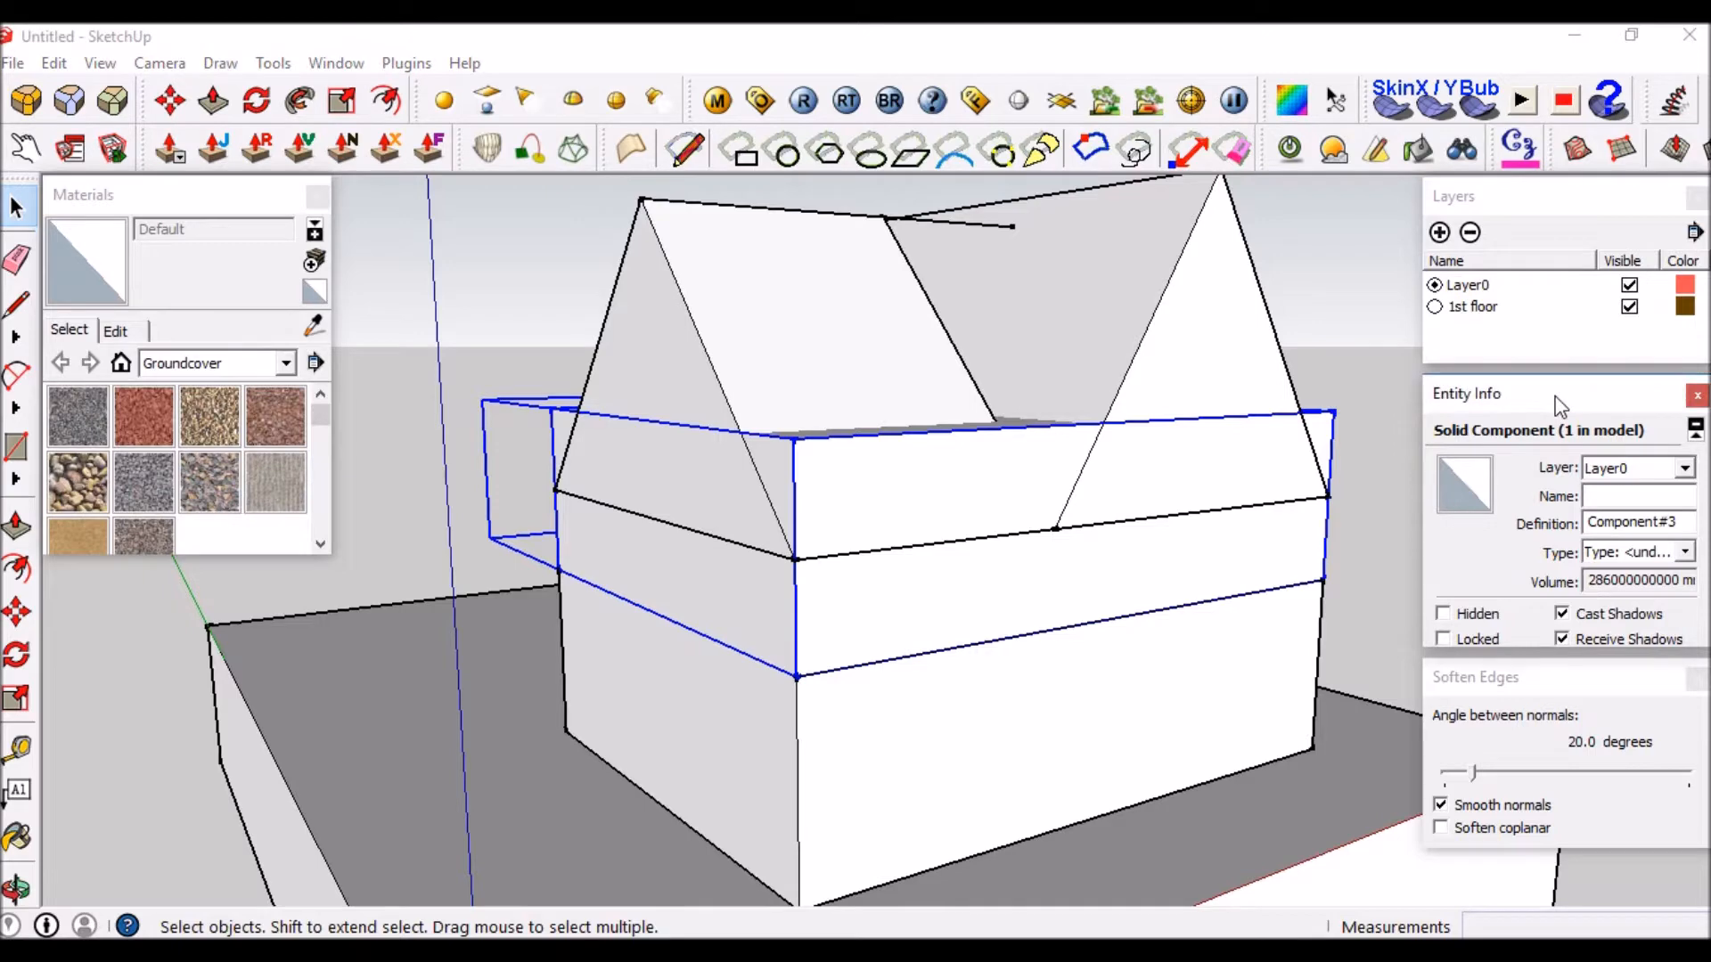
pyautogui.click(337, 63)
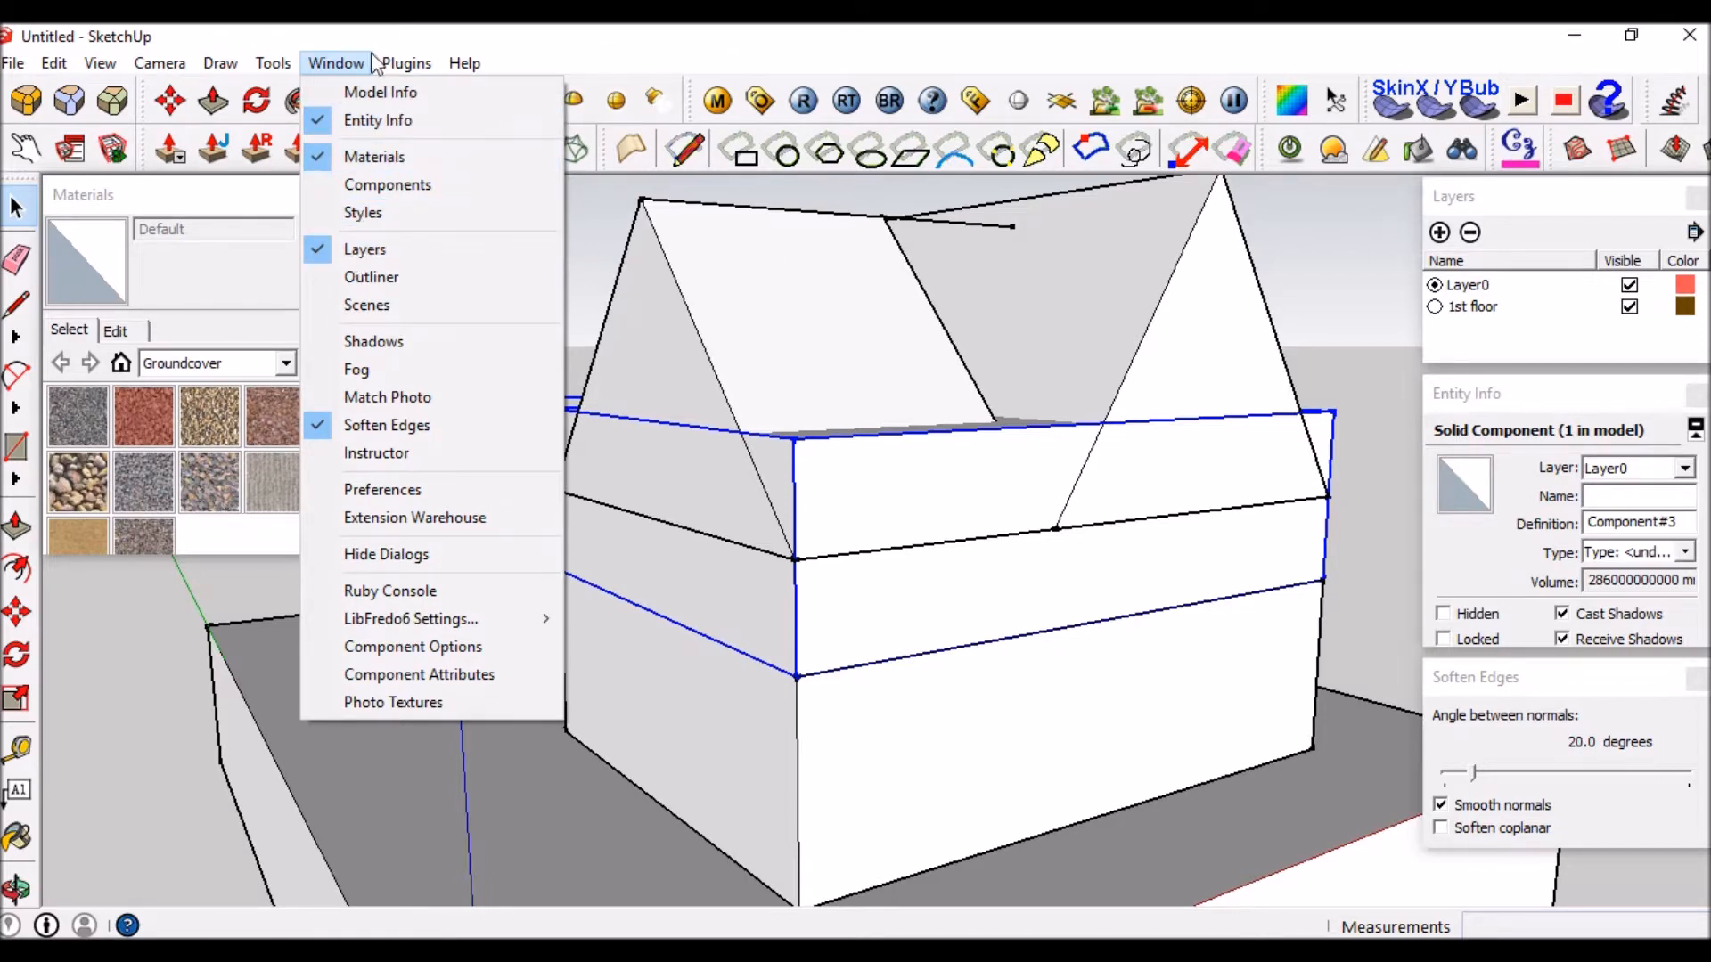
pyautogui.click(344, 64)
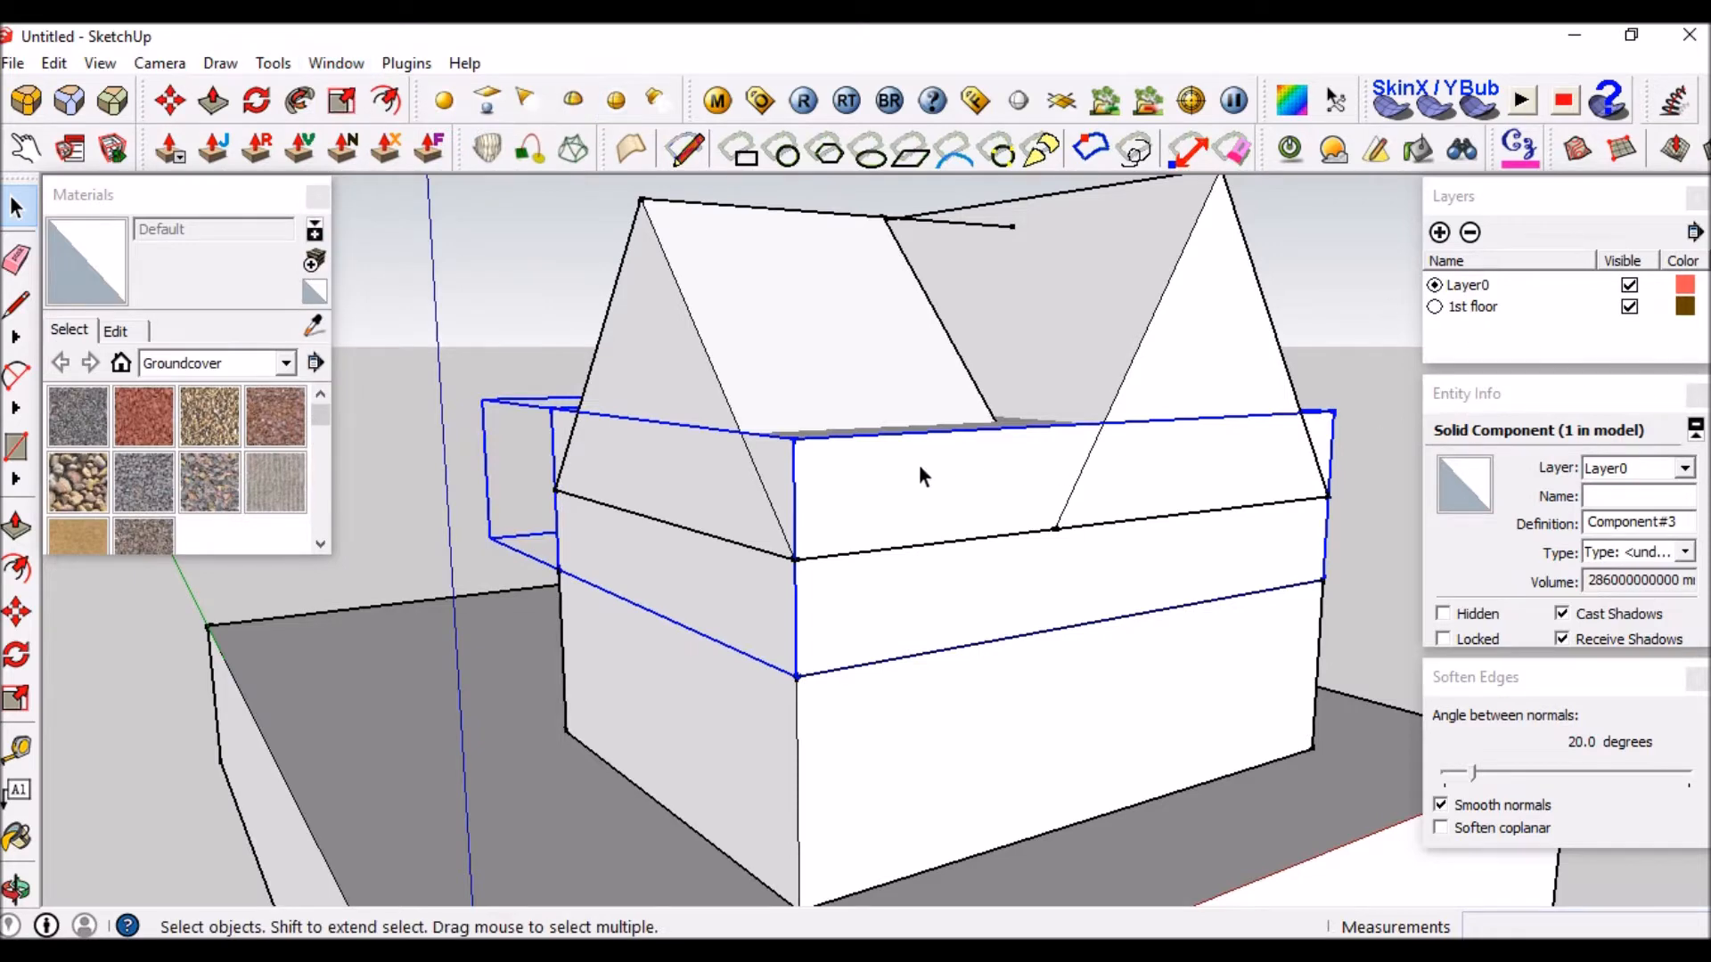
pyautogui.click(1688, 467)
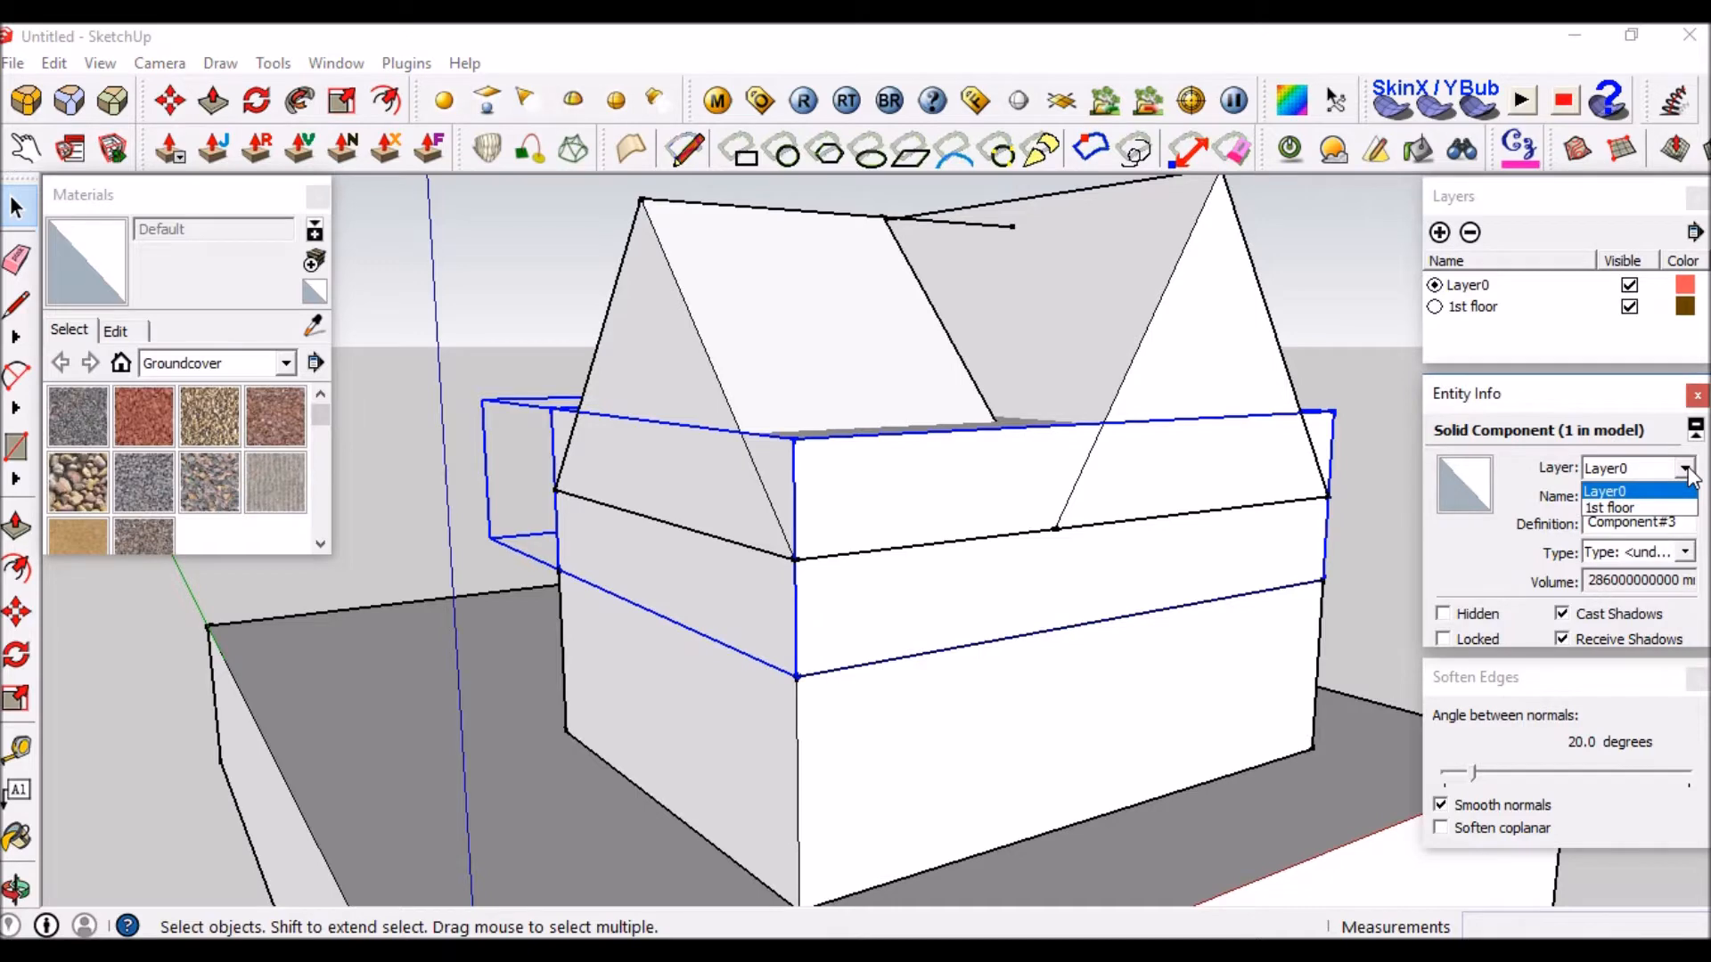
pyautogui.click(1622, 509)
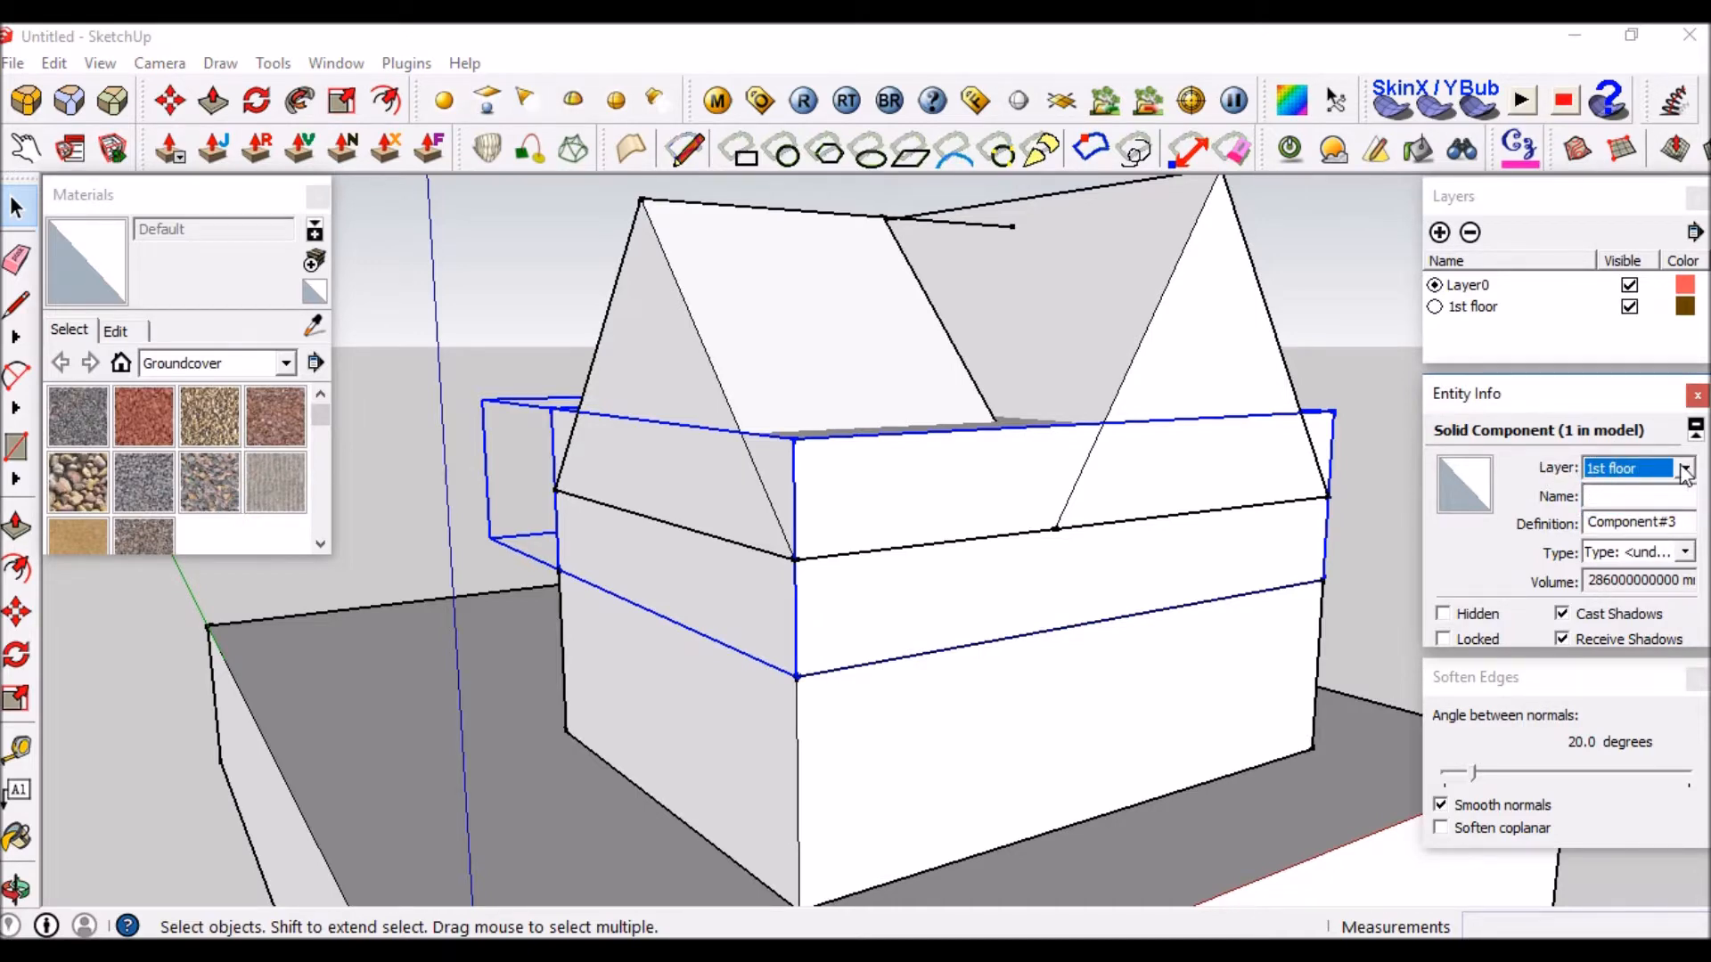
pyautogui.click(1629, 306)
# Draw valley lines on both sides of the roof junction, from the lower corners to the end of the extended ridge.
pyautogui.moveTo(1069, 499); pyautogui.dragTo(862, 443, button='middle')
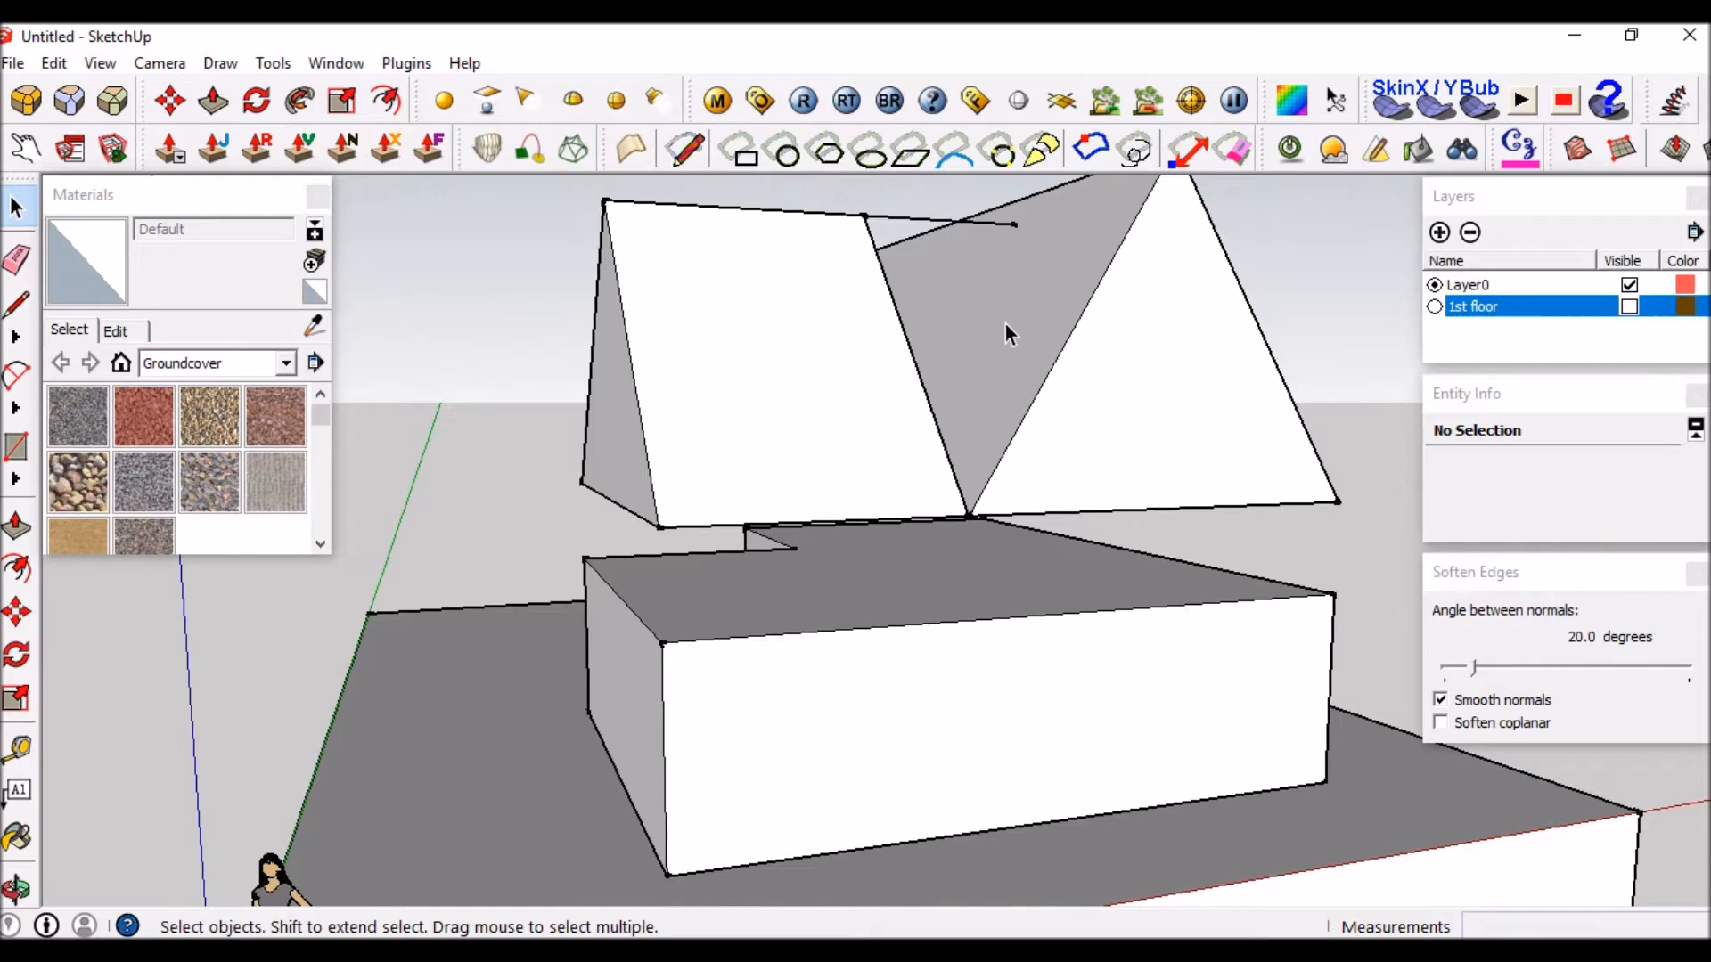
pyautogui.press('l')
pyautogui.press('space')
pyautogui.click(859, 348)
pyautogui.moveTo(860, 348)
pyautogui.mouseDown(button='middle')
pyautogui.moveTo(935, 362)
pyautogui.moveTo(868, 397)
pyautogui.mouseUp(button='middle')
pyautogui.press('l')
pyautogui.click(985, 541)
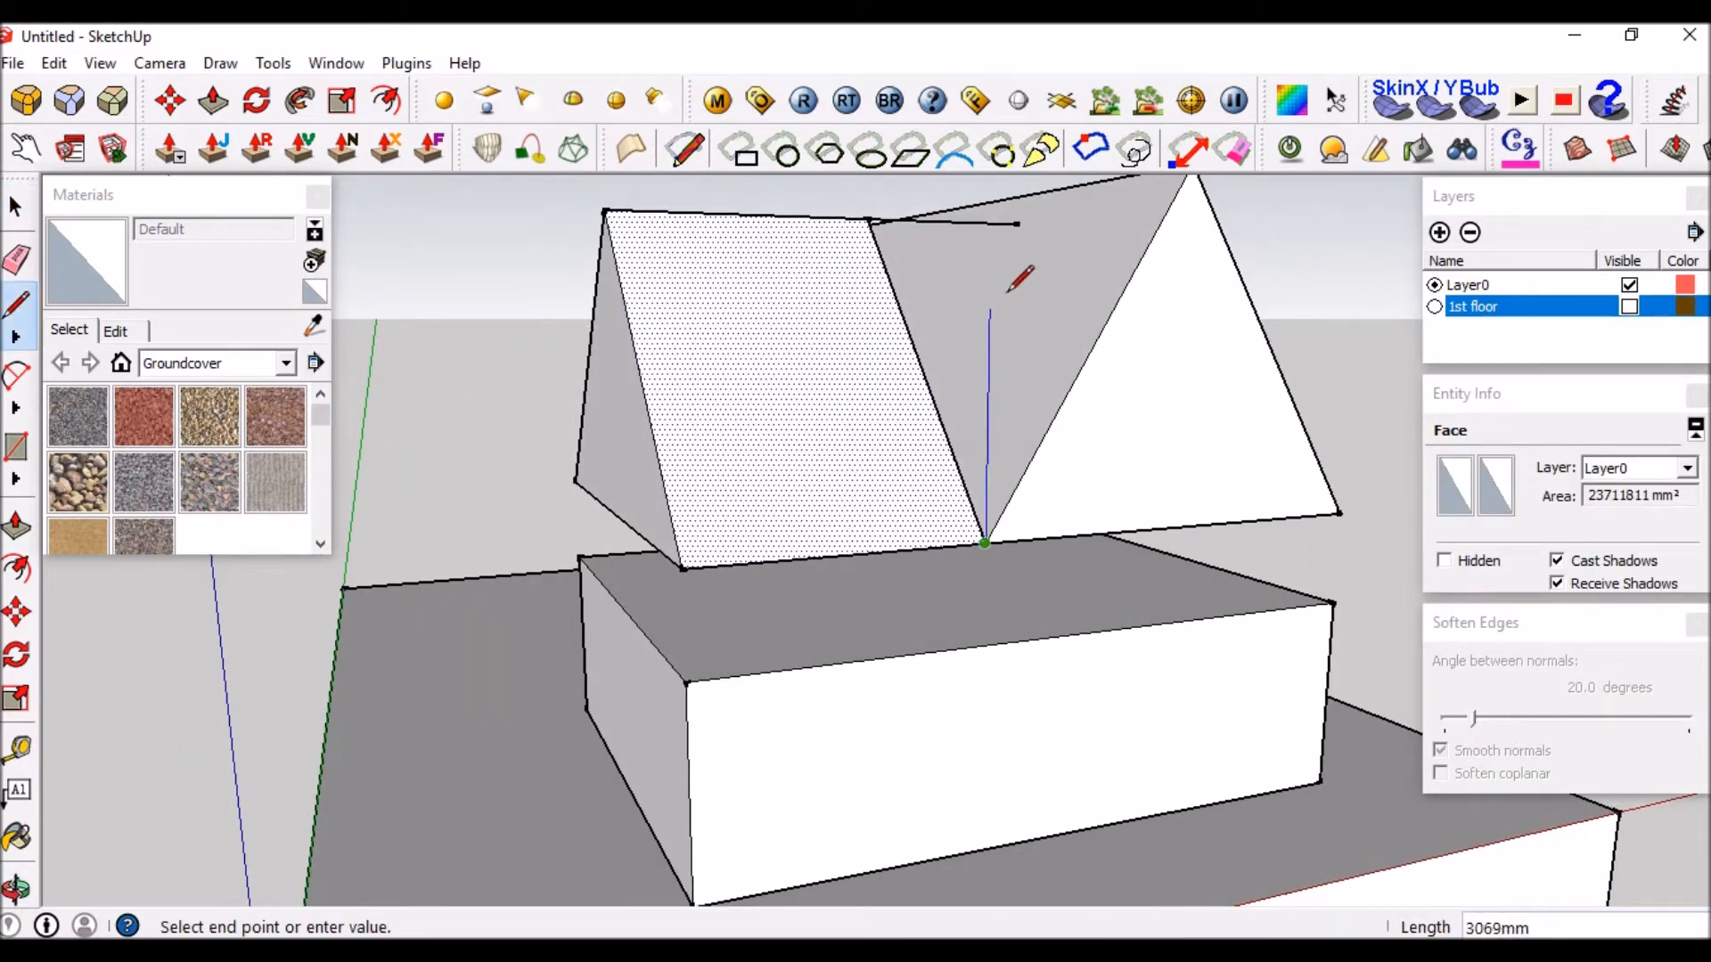
pyautogui.click(1021, 226)
pyautogui.moveTo(802, 392)
pyautogui.mouseDown(button='middle')
pyautogui.moveTo(657, 520)
pyautogui.moveTo(794, 473)
pyautogui.mouseUp(button='middle')
pyautogui.click(763, 524)
pyautogui.click(824, 211)
# Delete the leftover sloping edge of the first gable's old end within the extended roof slope.
pyautogui.moveTo(747, 323); pyautogui.dragTo(860, 380, button='middle')
pyautogui.press('space')
pyautogui.click(896, 307)
pyautogui.press('Delete')
# Select all the connected roof geometry and make it a component.
pyautogui.middleClick(1010, 359)
pyautogui.moveTo(1010, 359); pyautogui.dragTo(1003, 312, button='middle')
pyautogui.moveTo(940, 535); pyautogui.dragTo(879, 333, button='middle')
pyautogui.click(1041, 483)
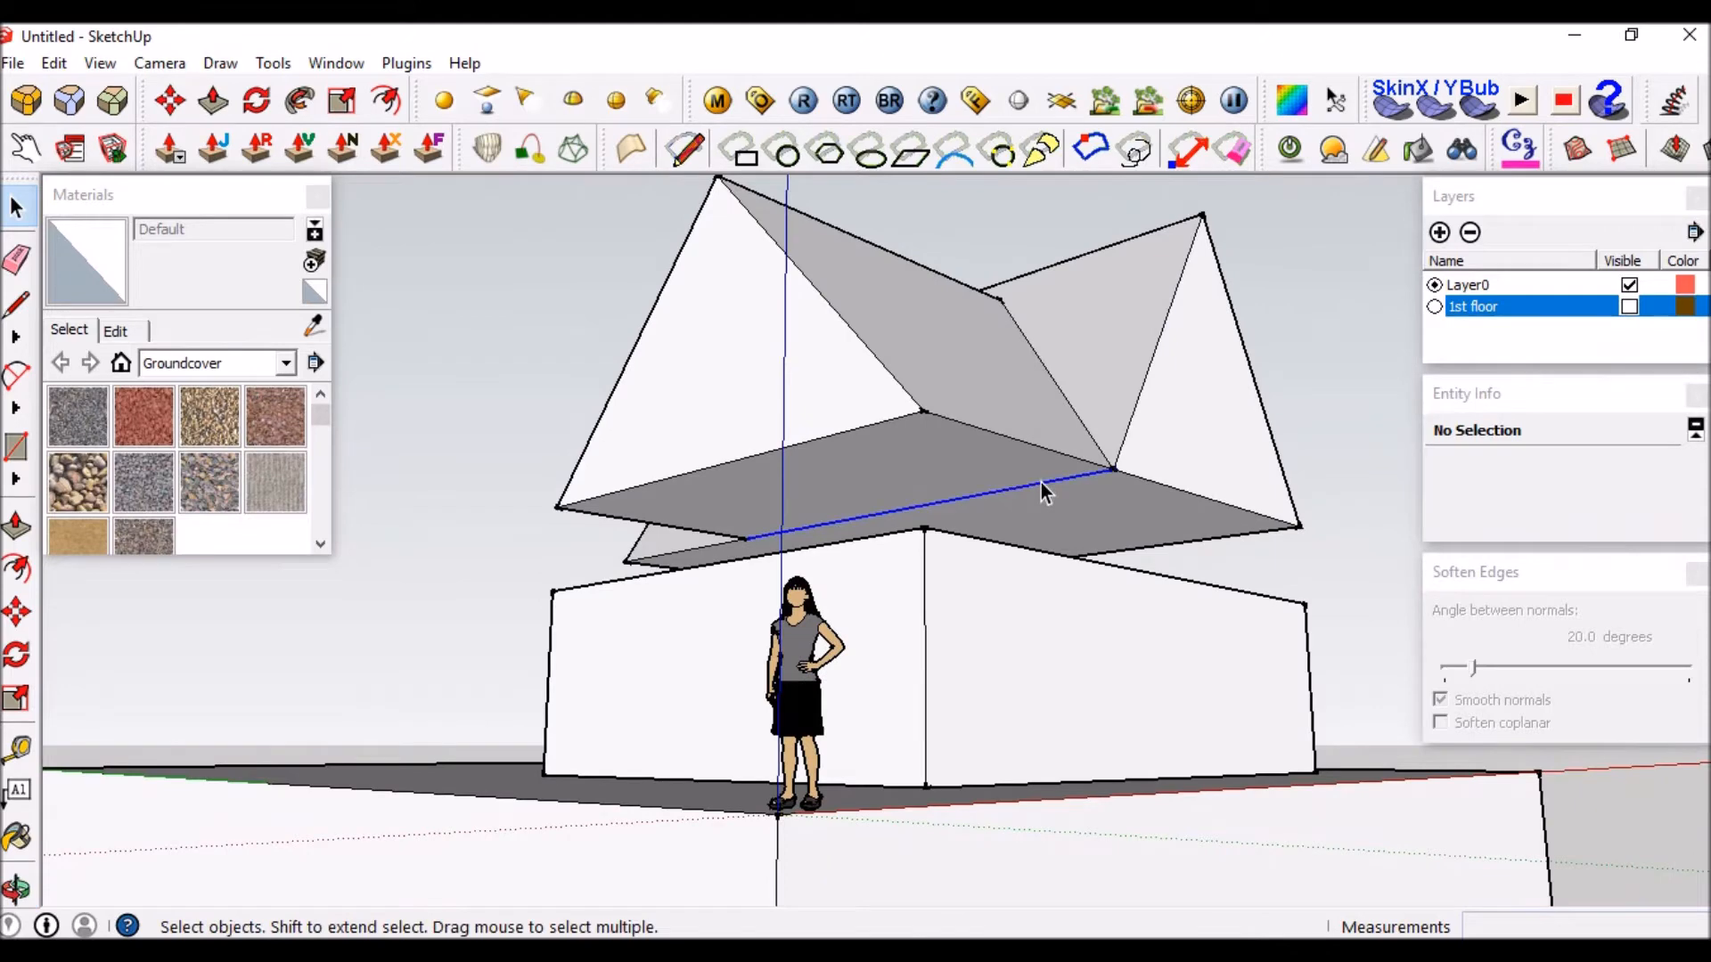
pyautogui.moveTo(1041, 483); pyautogui.dragTo(980, 479, button='middle')
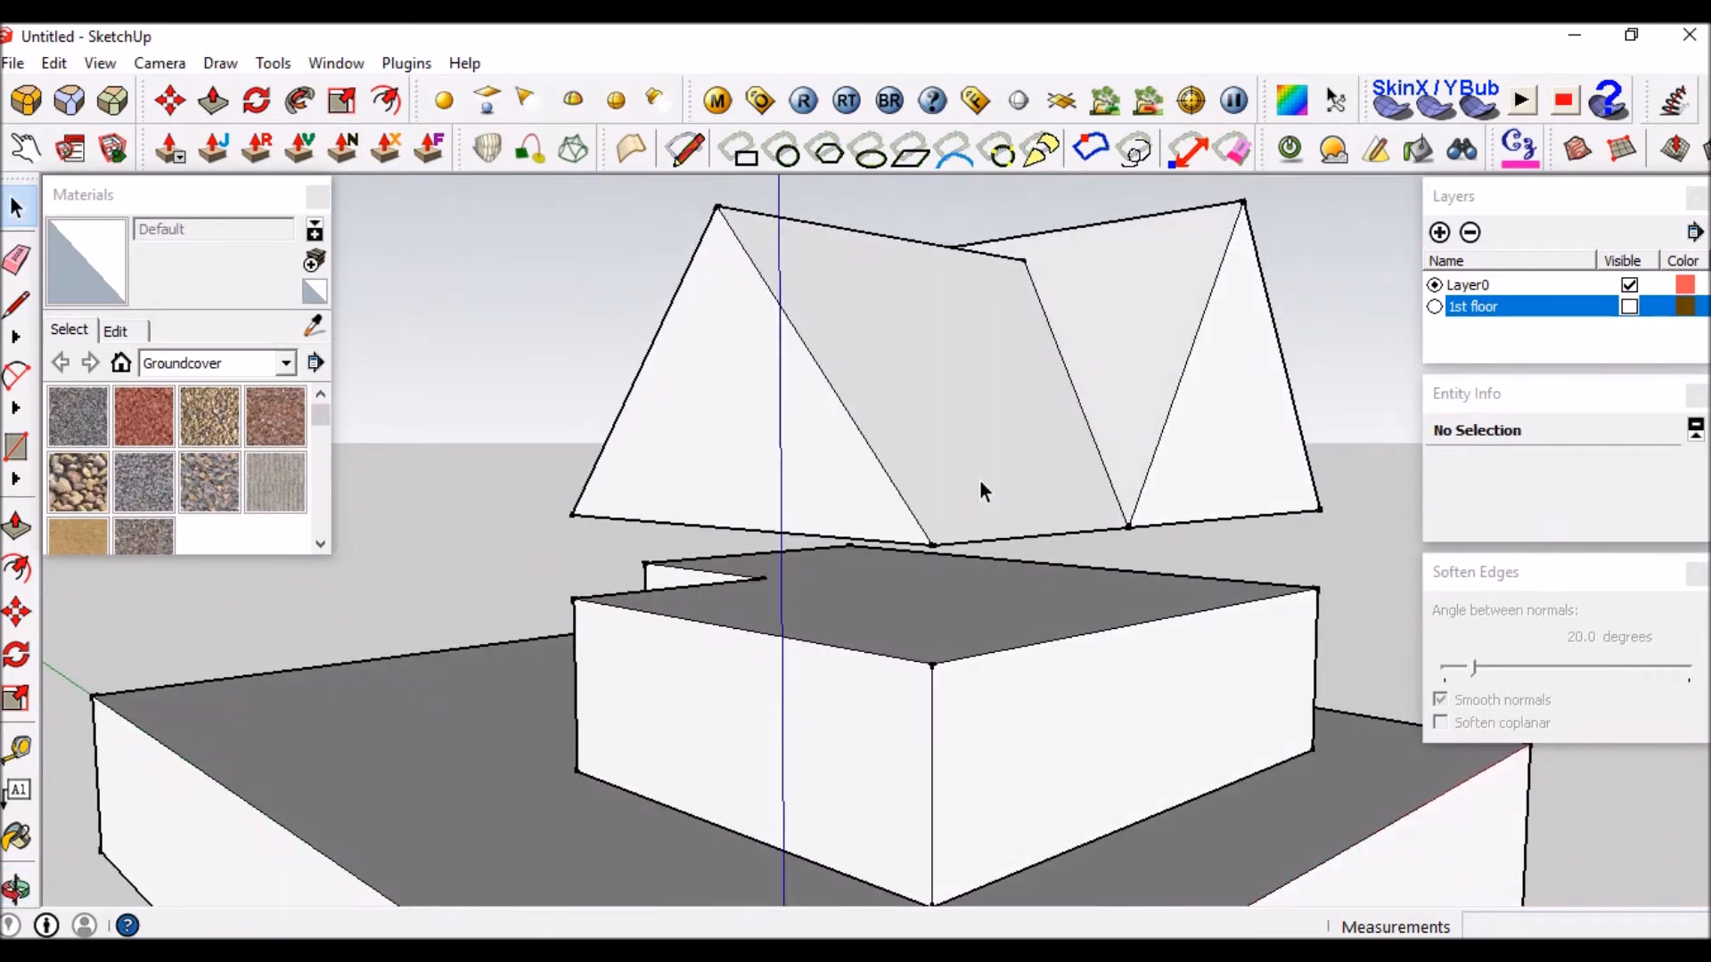
pyautogui.tripleClick(991, 362)
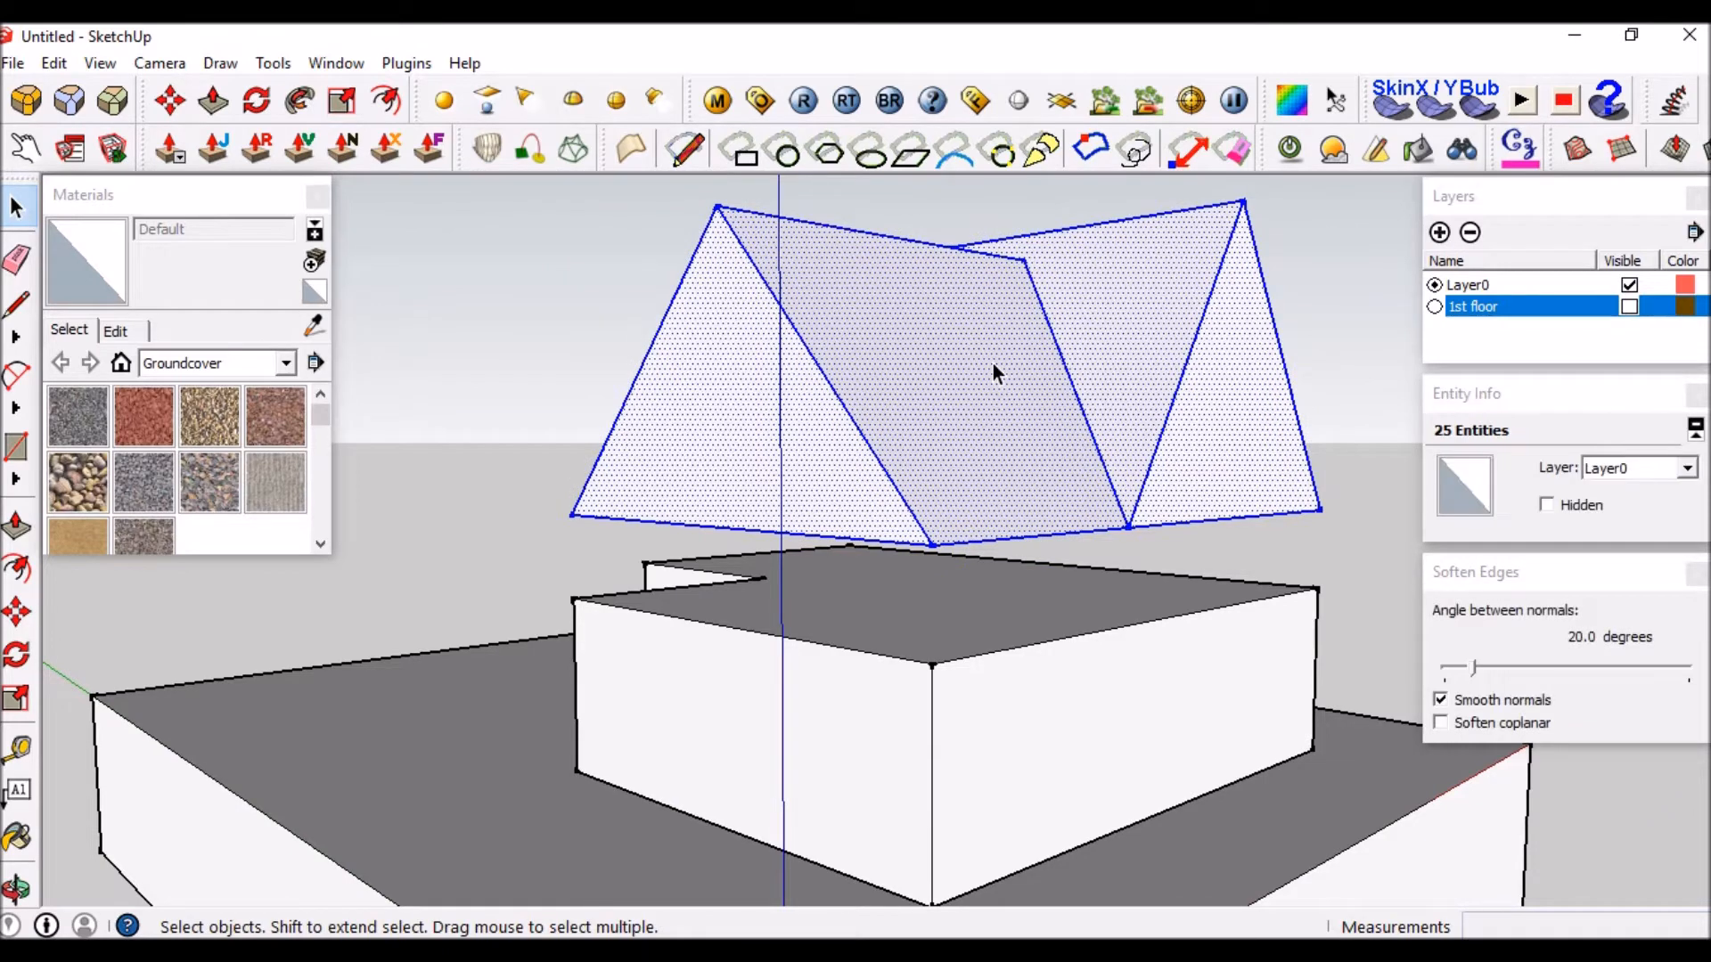
pyautogui.press('g')
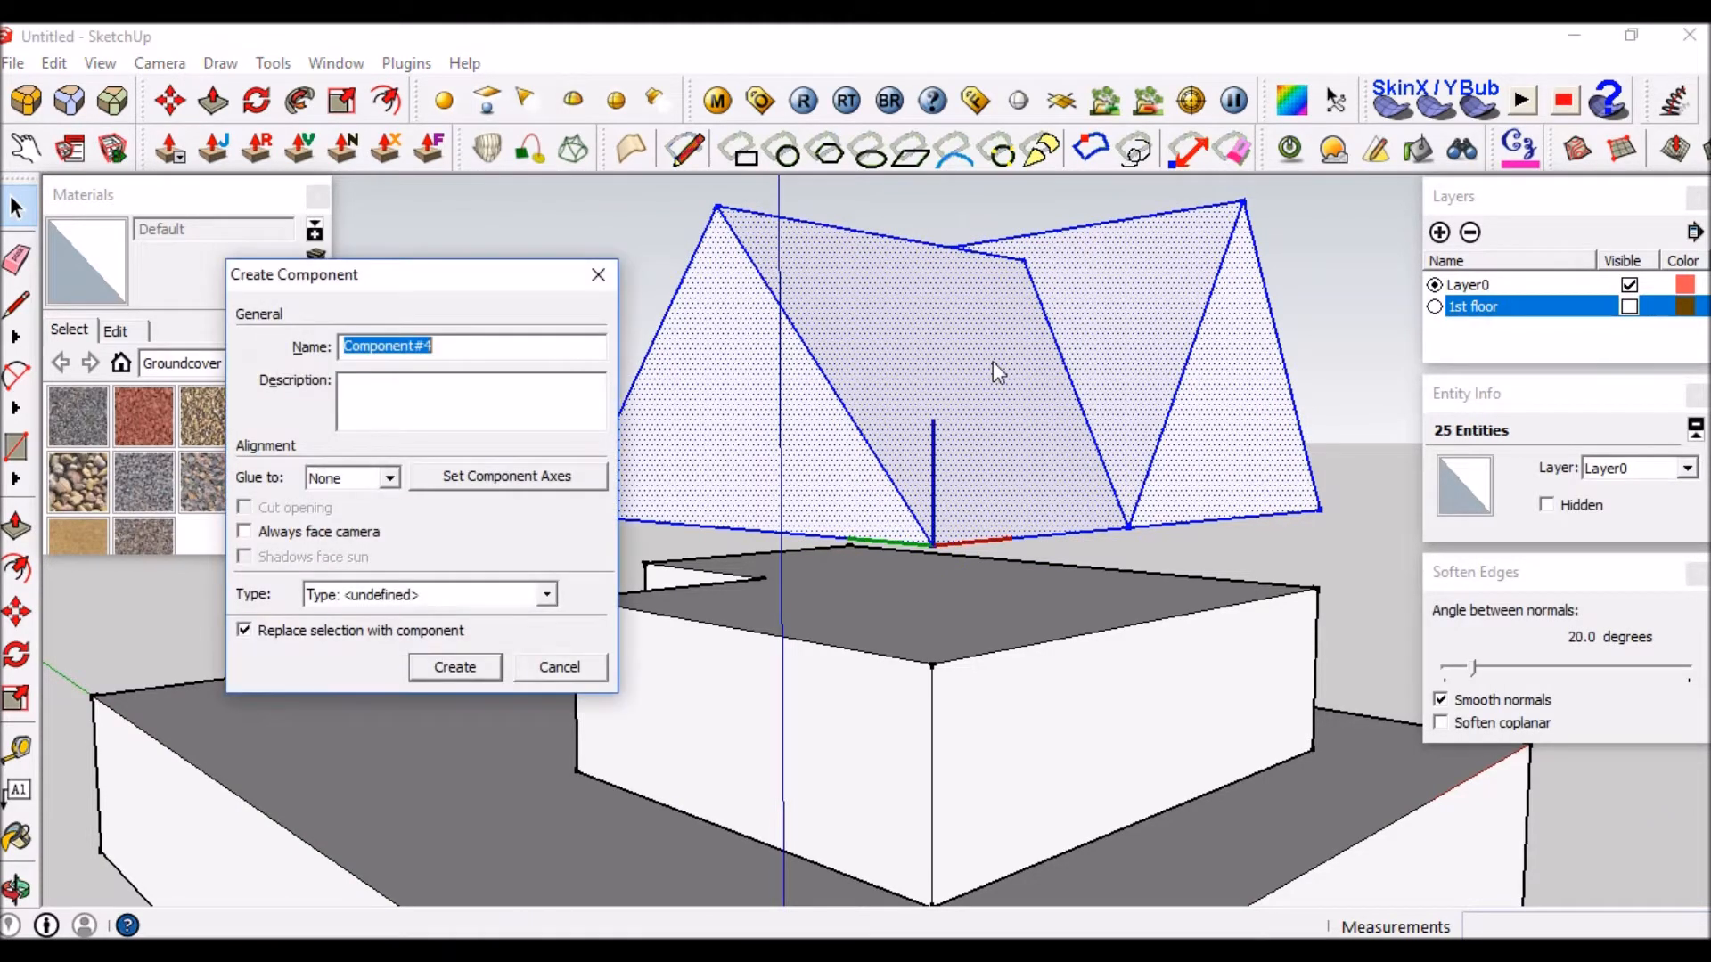
pyautogui.press('Return')
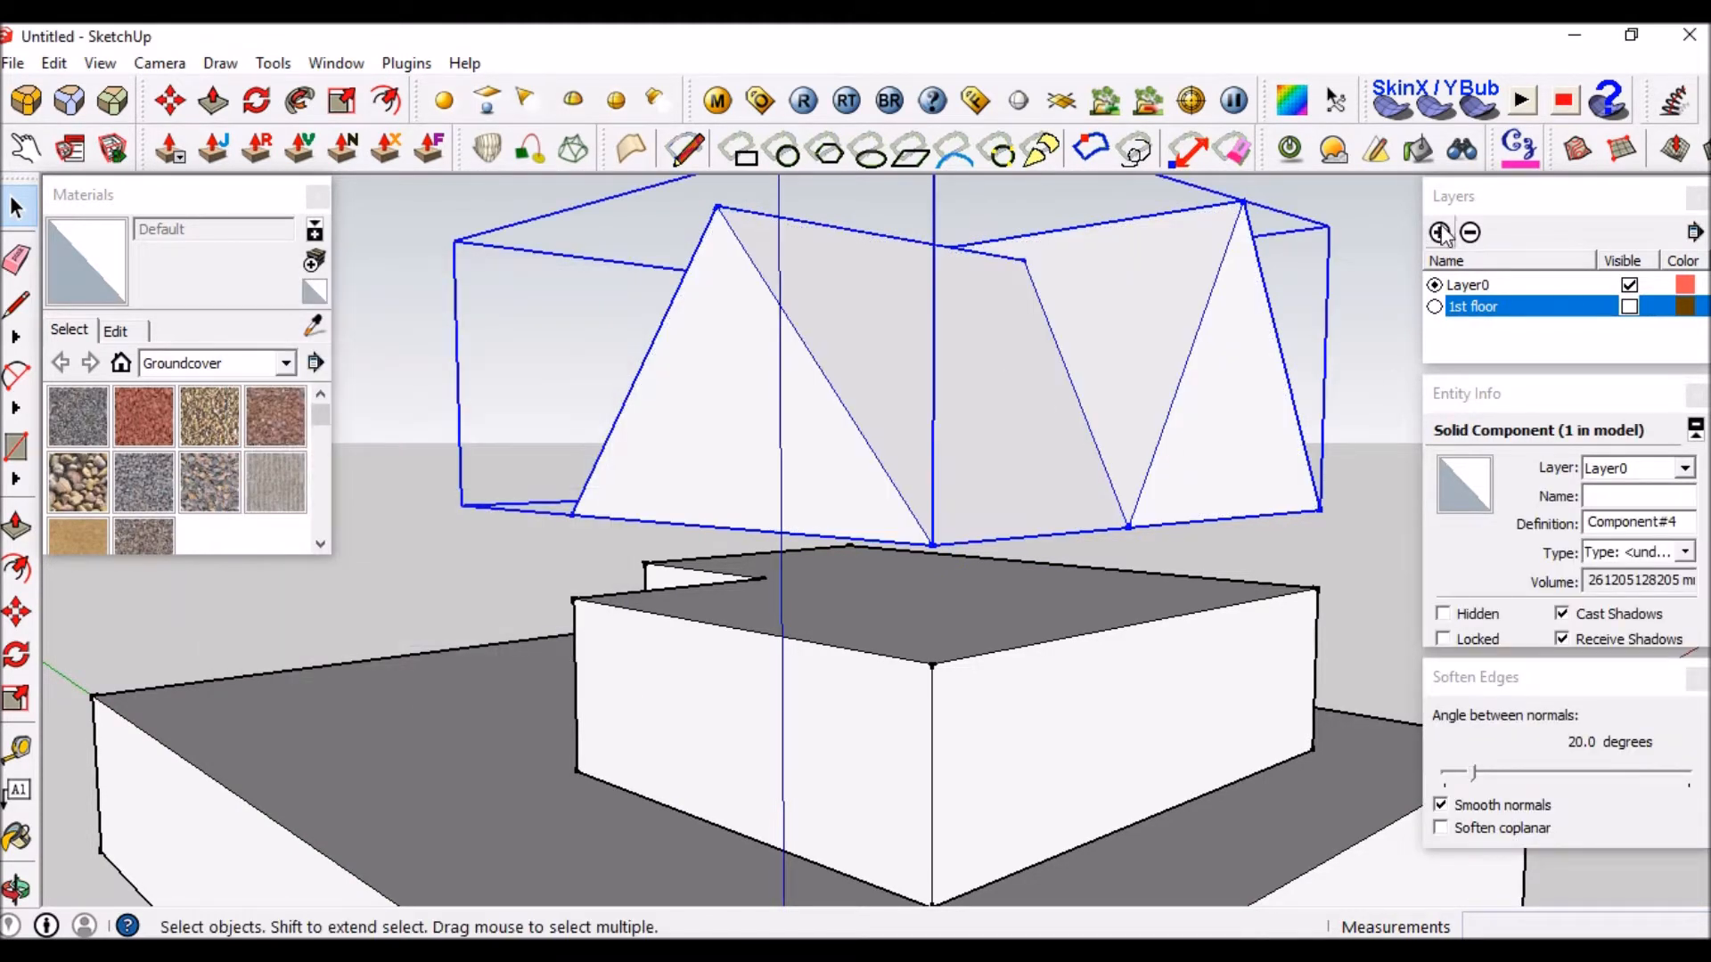
# Add a layer named "2nd floor", assign the roof component to it, and test the layer by toggling its visibility.
pyautogui.click(1440, 232)
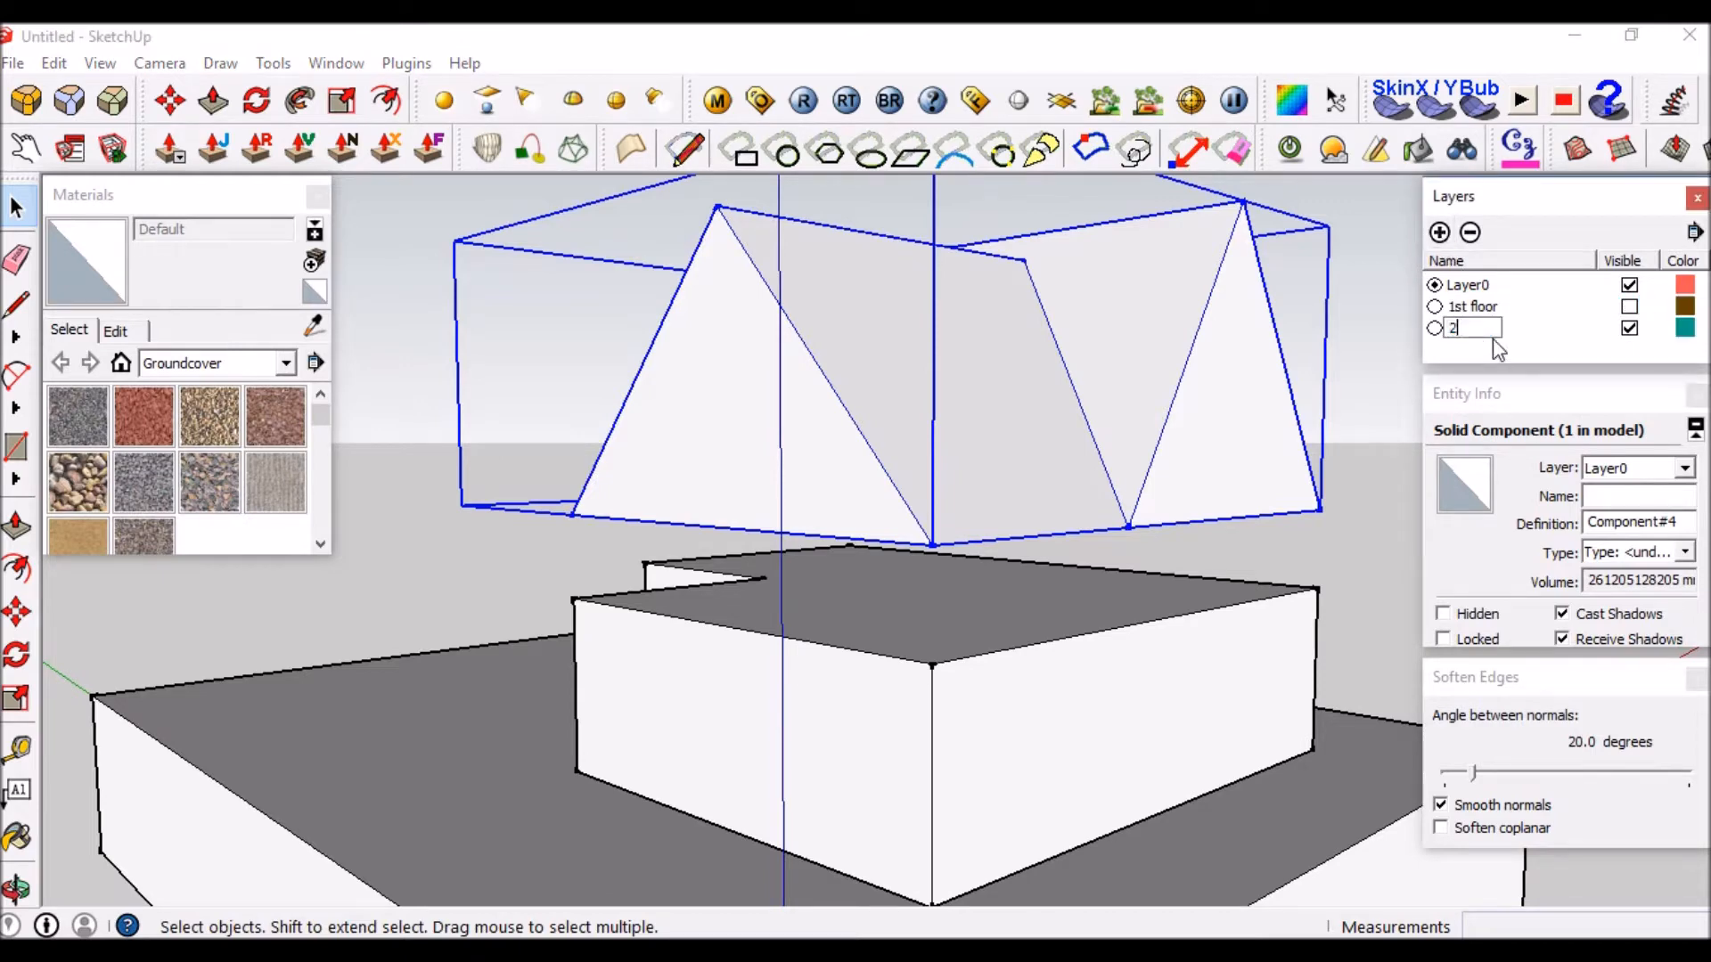
pyautogui.write('2nd flo')
pyautogui.click(1685, 472)
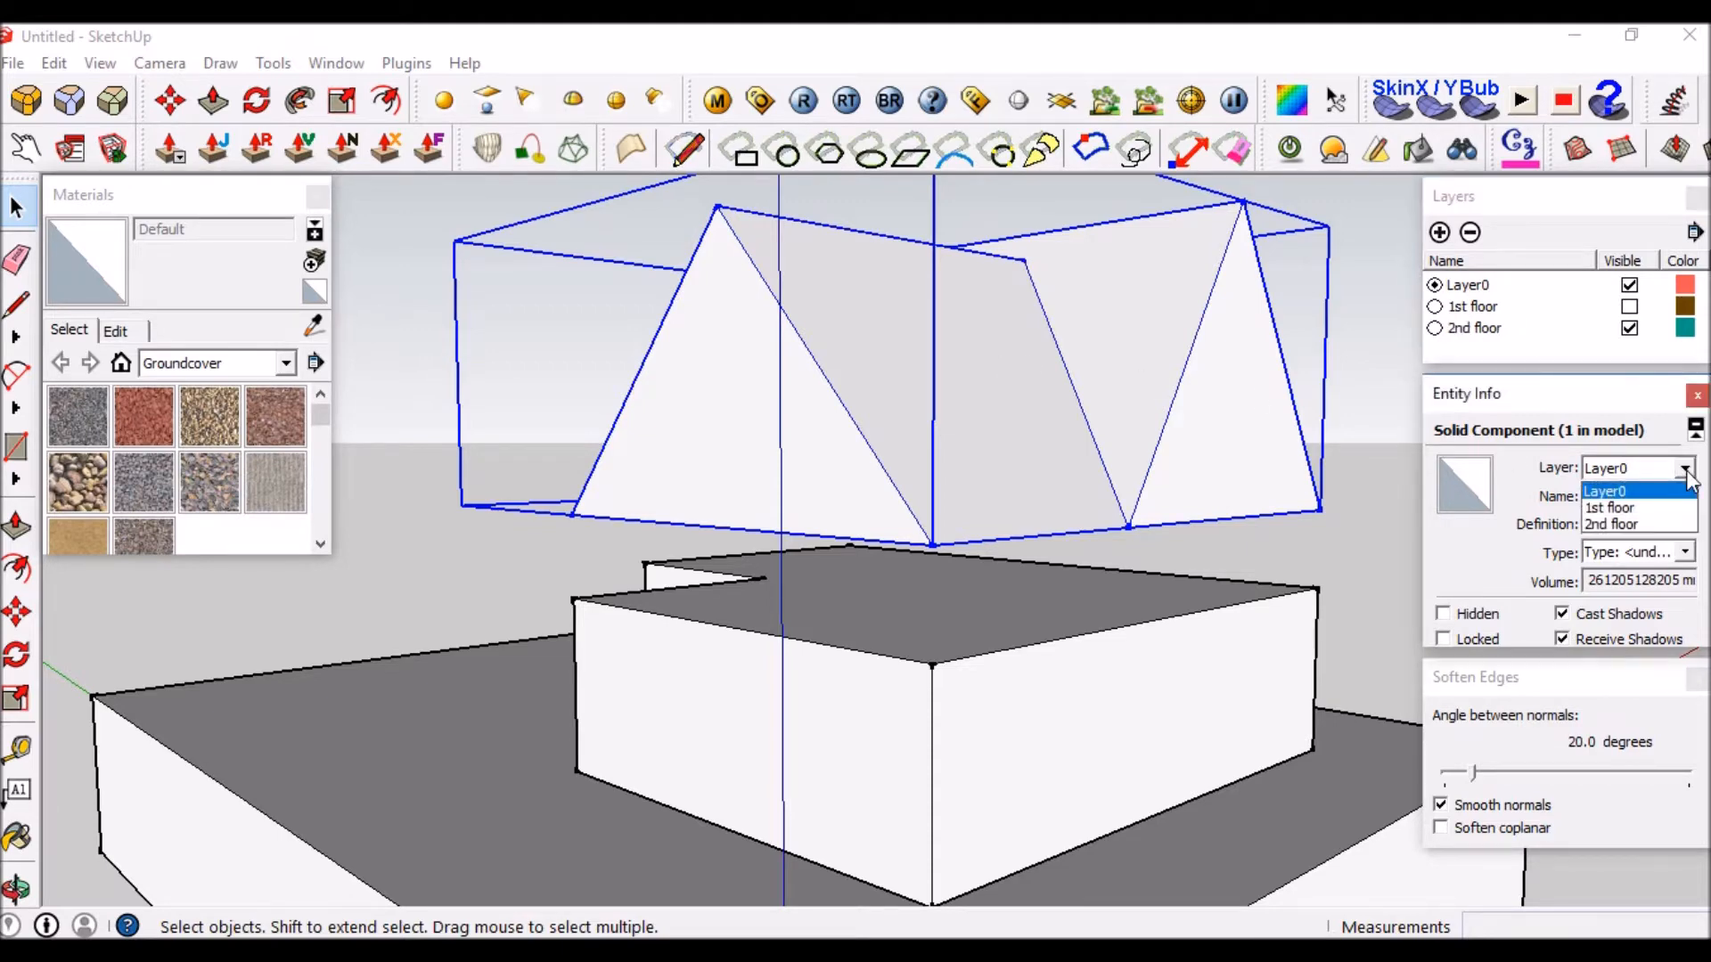
pyautogui.click(1616, 527)
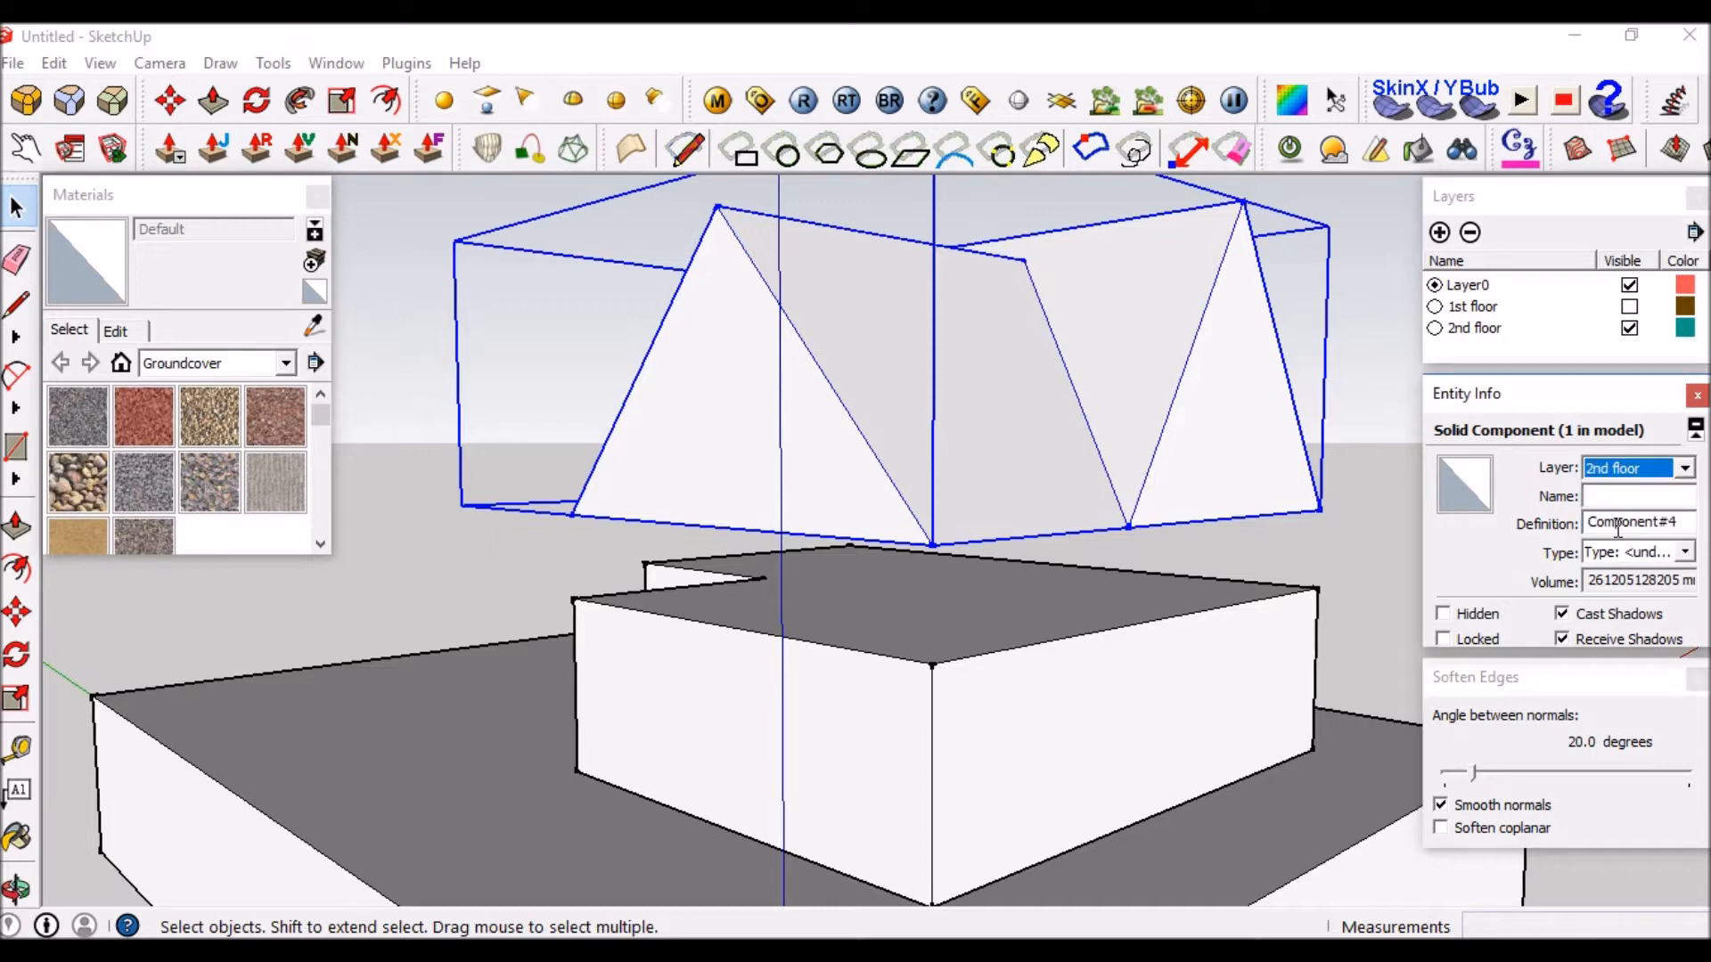
pyautogui.click(1630, 328)
pyautogui.click(1631, 328)
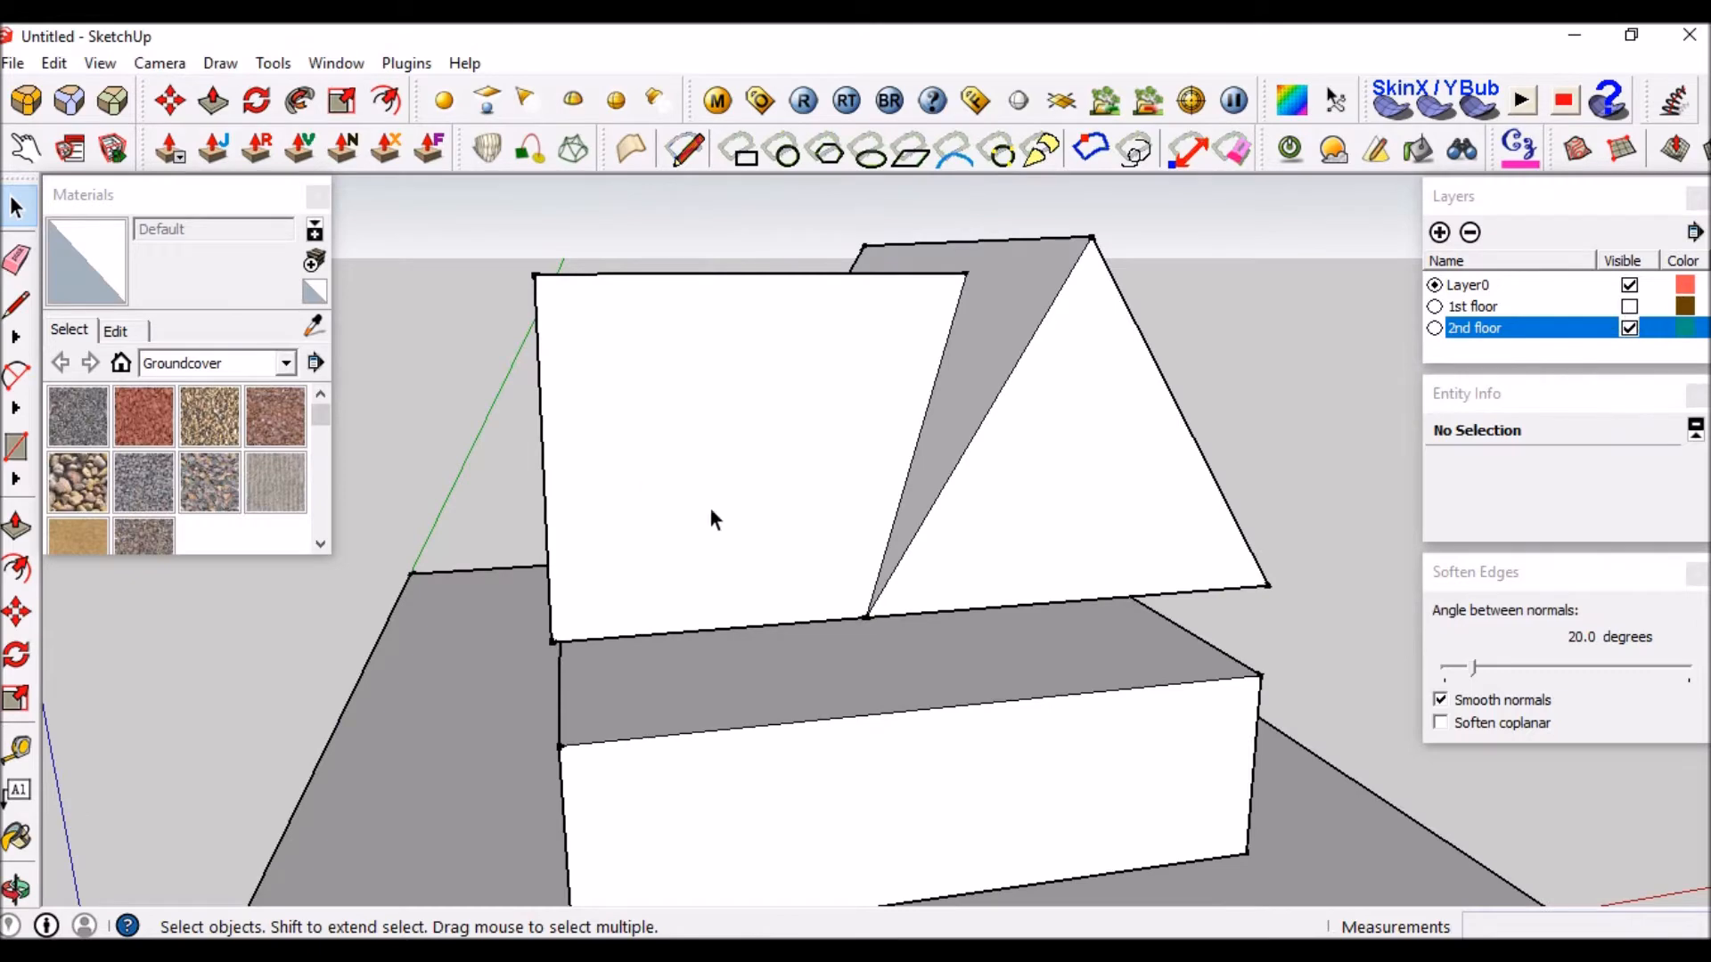
# Make the 1st floor layer visible again and open the upper-storey block for editing.
pyautogui.moveTo(715, 521); pyautogui.dragTo(833, 488, button='middle')
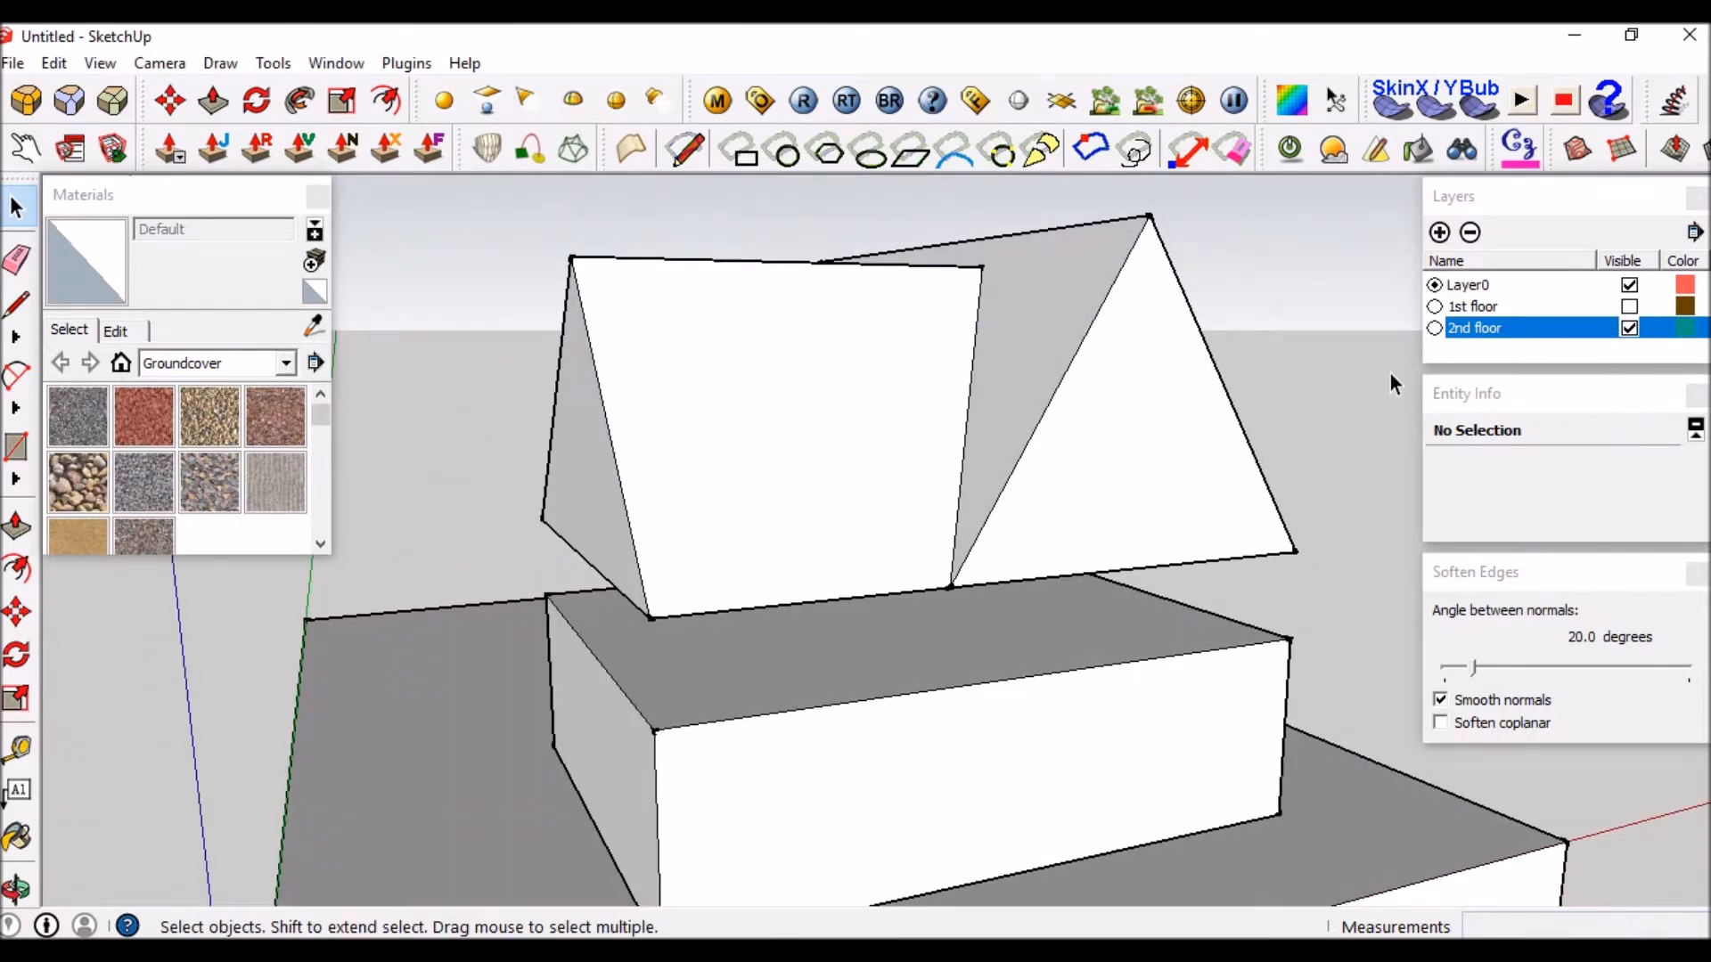
pyautogui.click(1631, 307)
pyautogui.moveTo(1025, 499); pyautogui.dragTo(1082, 580, button='middle')
pyautogui.click(1060, 575)
pyautogui.moveTo(856, 465); pyautogui.dragTo(810, 590, button='middle')
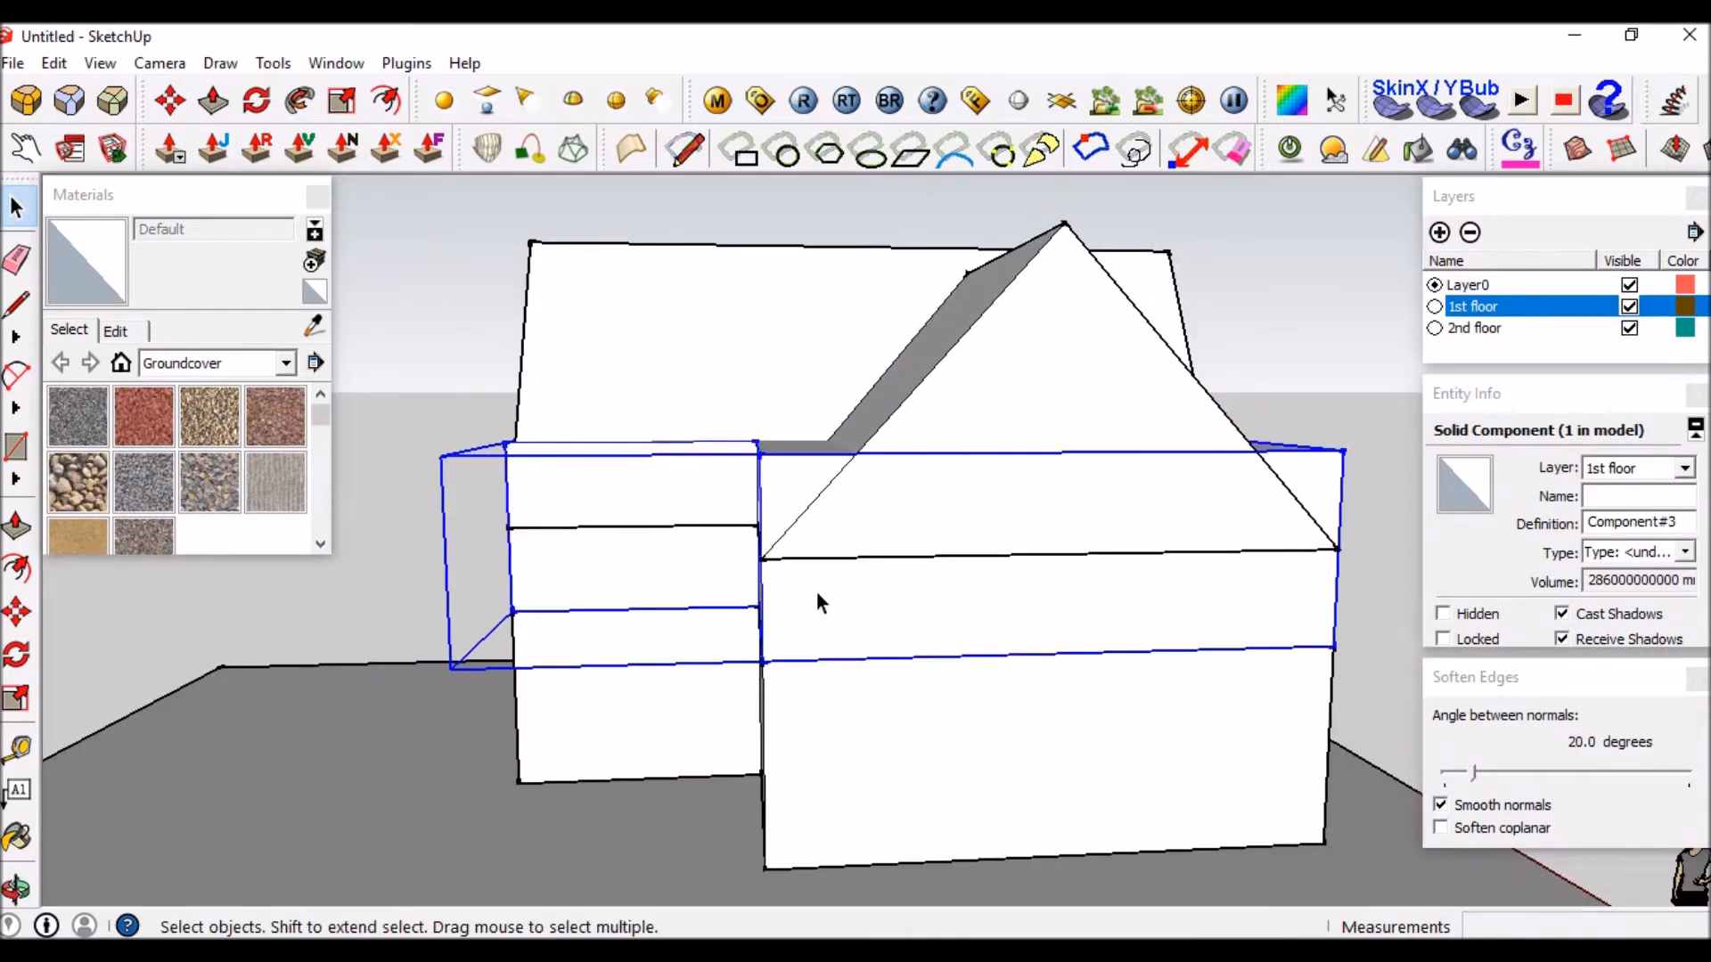
pyautogui.doubleClick(816, 591)
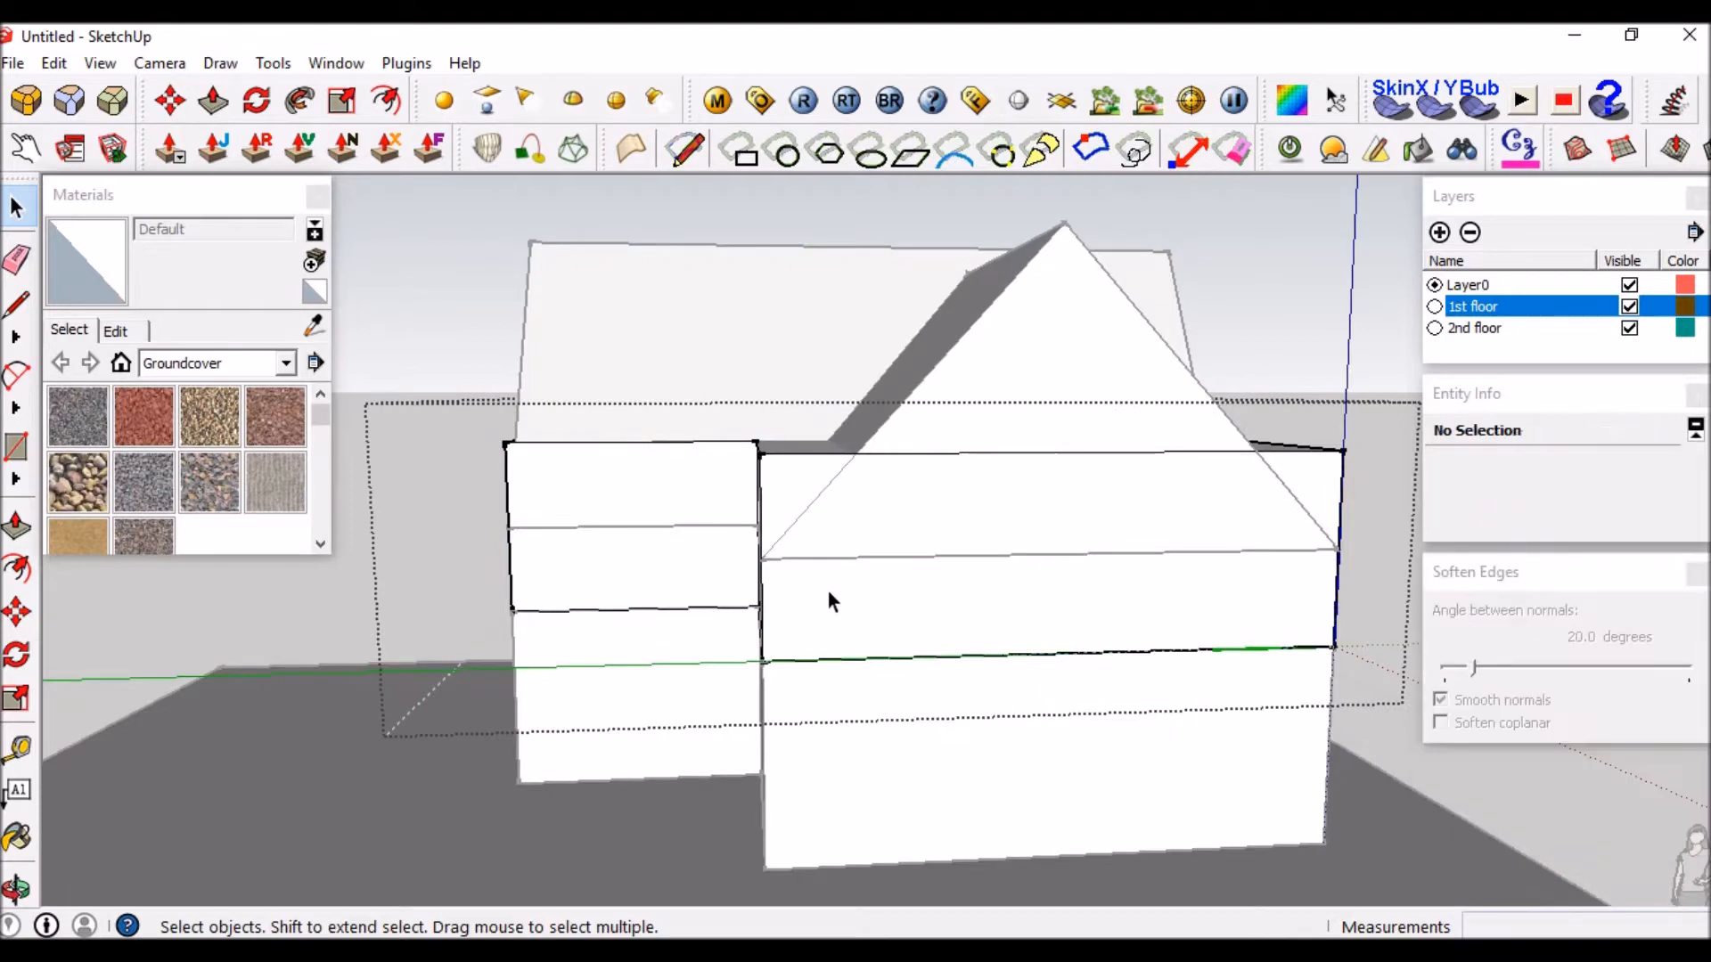
# Hide the 2nd floor layer and reopen the upper-storey L-shaped block for editing from above.
pyautogui.scroll(3, 827, 590)
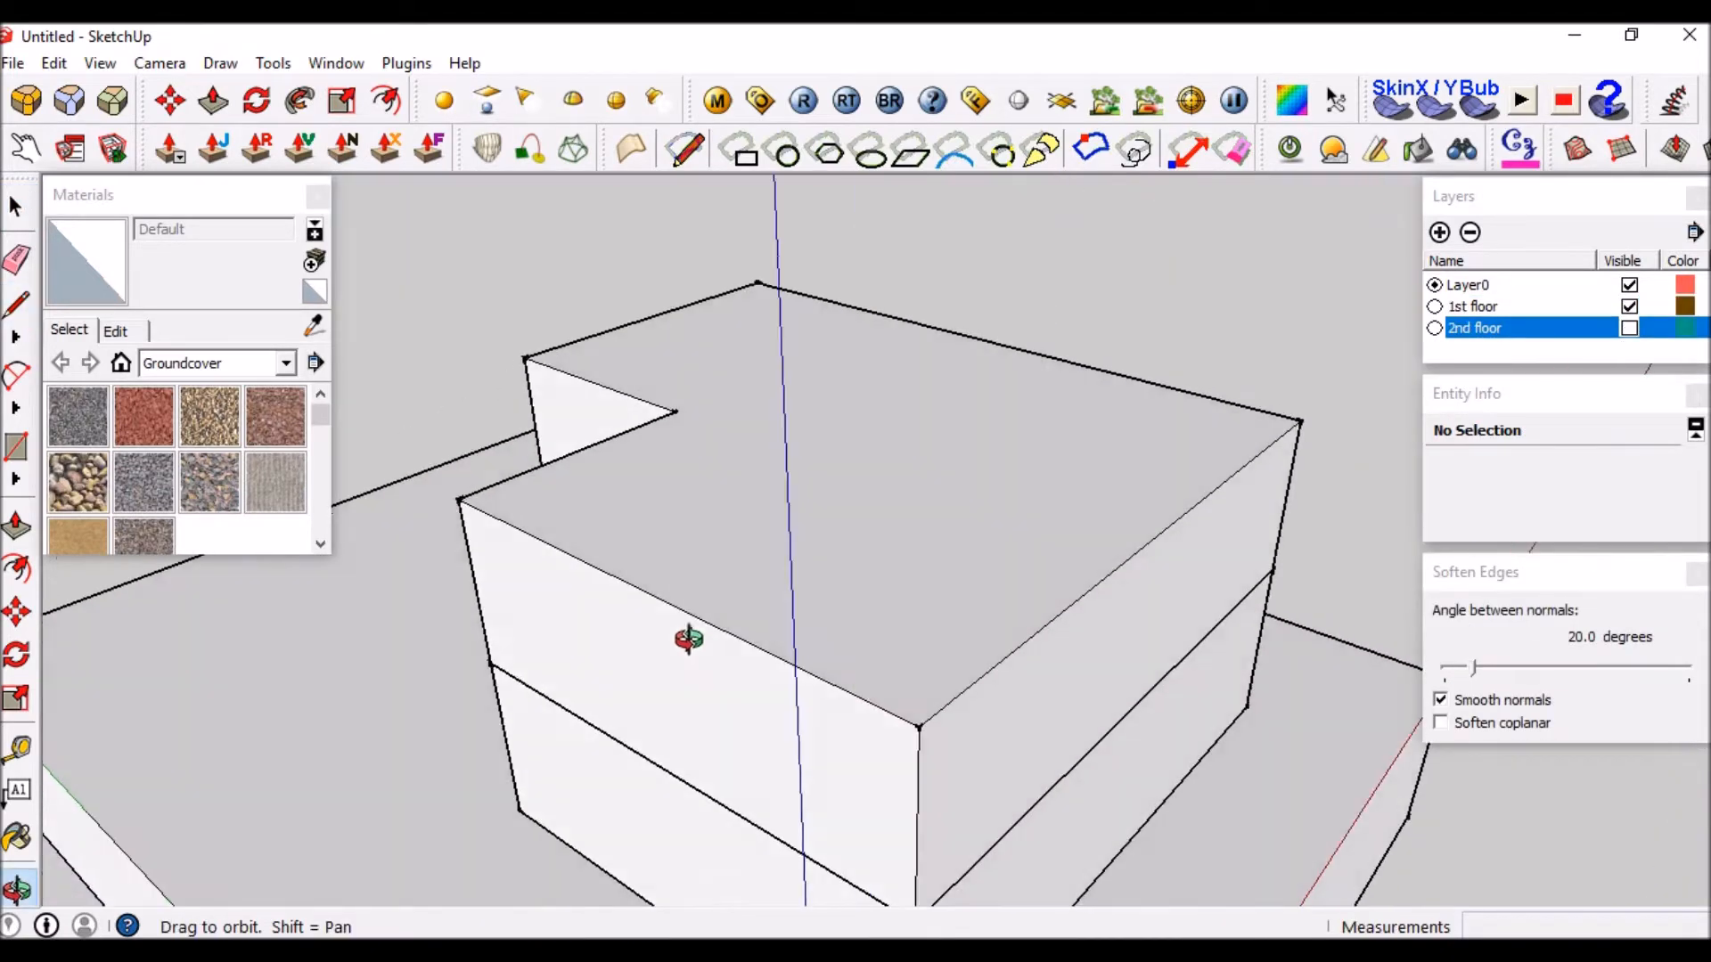
pyautogui.moveTo(691, 638); pyautogui.dragTo(1325, 481, button='middle')
pyautogui.moveTo(900, 606); pyautogui.dragTo(897, 672, button='middle')
pyautogui.moveTo(1131, 559); pyautogui.dragTo(1083, 573, button='middle')
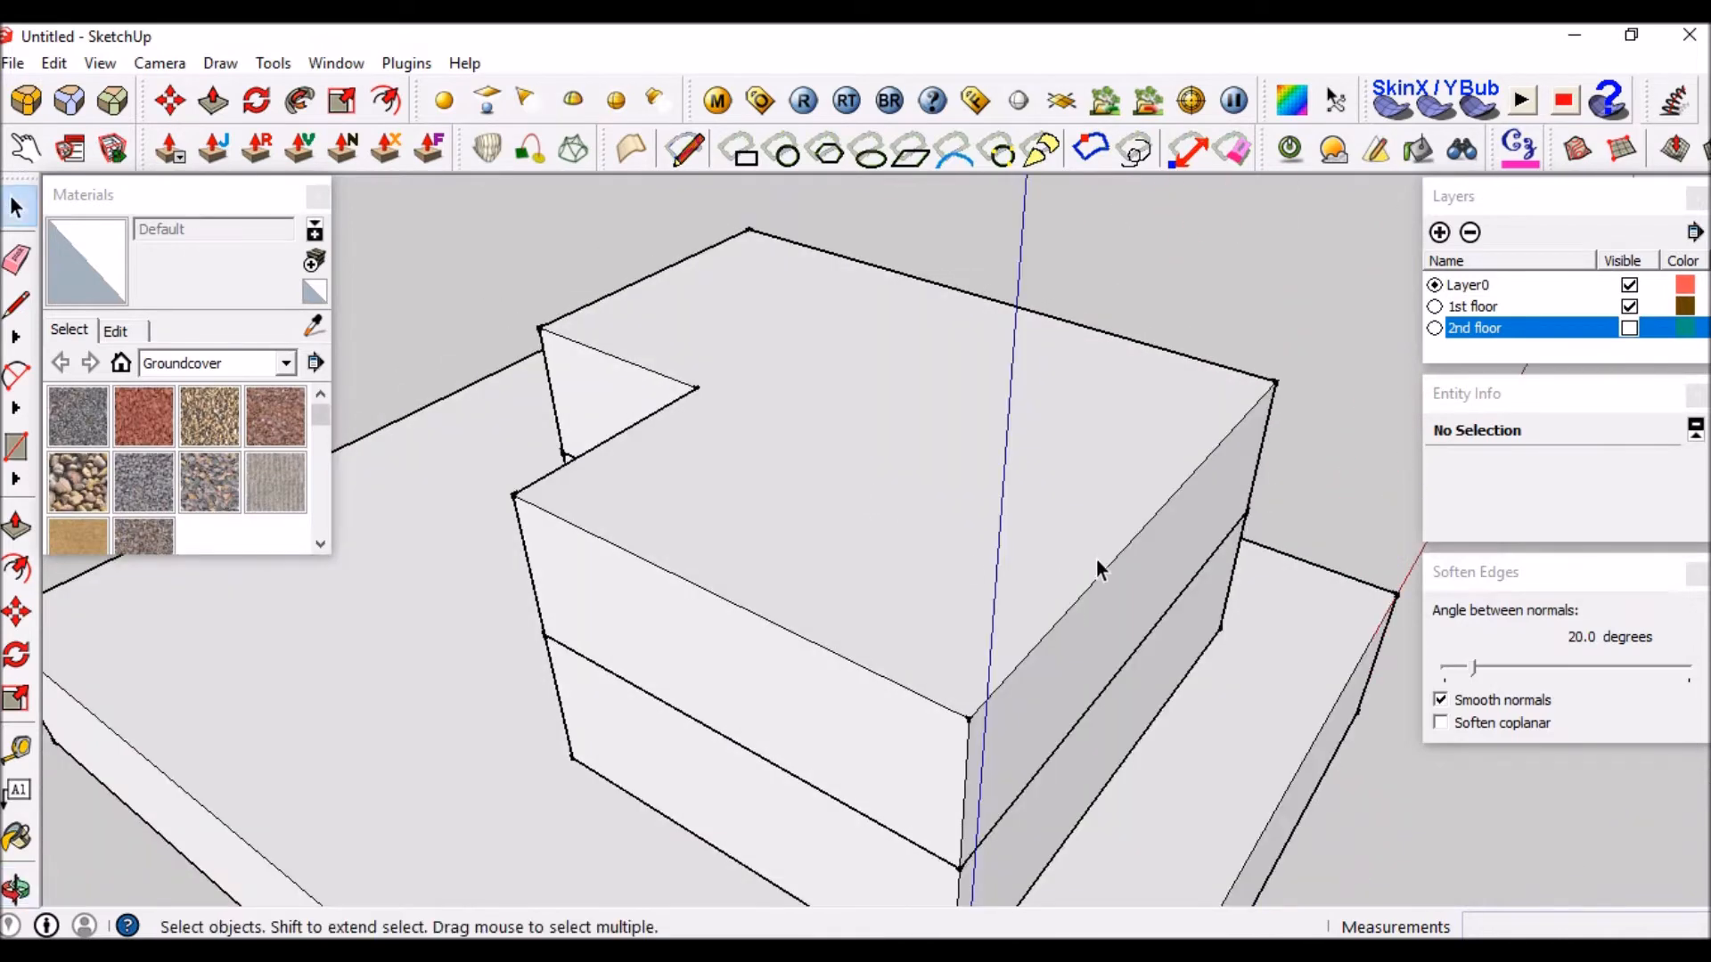
pyautogui.click(830, 494)
pyautogui.doubleClick(830, 494)
pyautogui.moveTo(830, 493); pyautogui.dragTo(854, 542, button='middle')
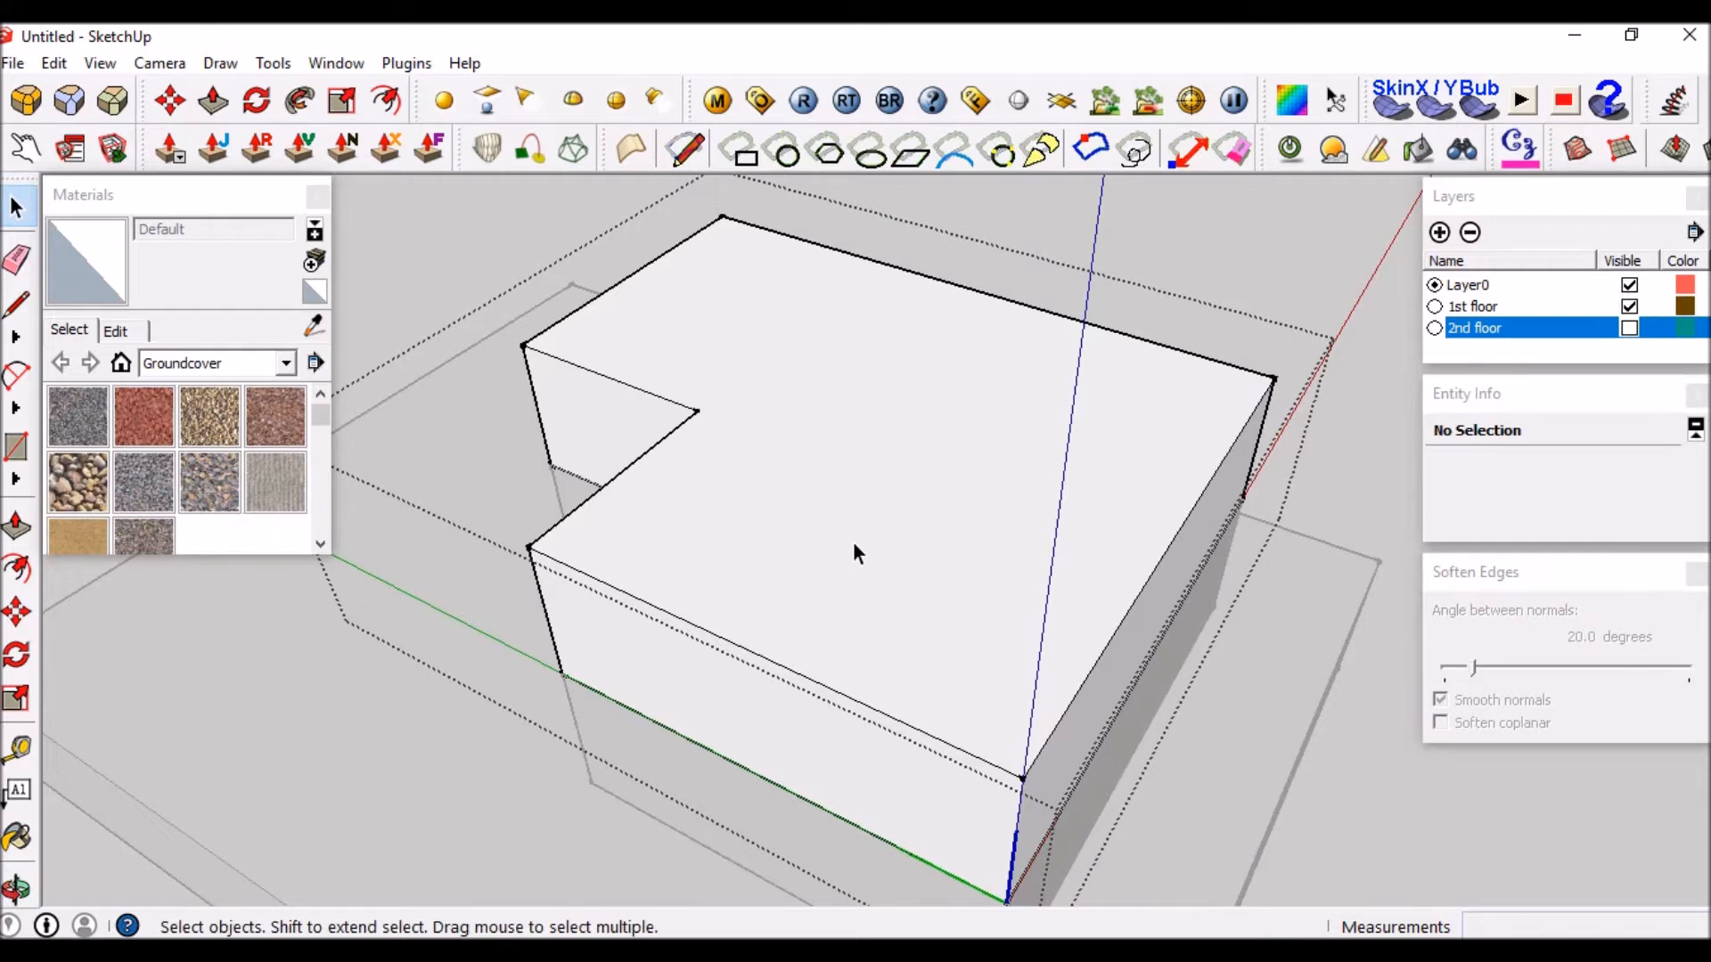
# Offset the outline of the L-shaped block's top face inward by 250 mm to outline the walls.
pyautogui.scroll(3, 1148, 554)
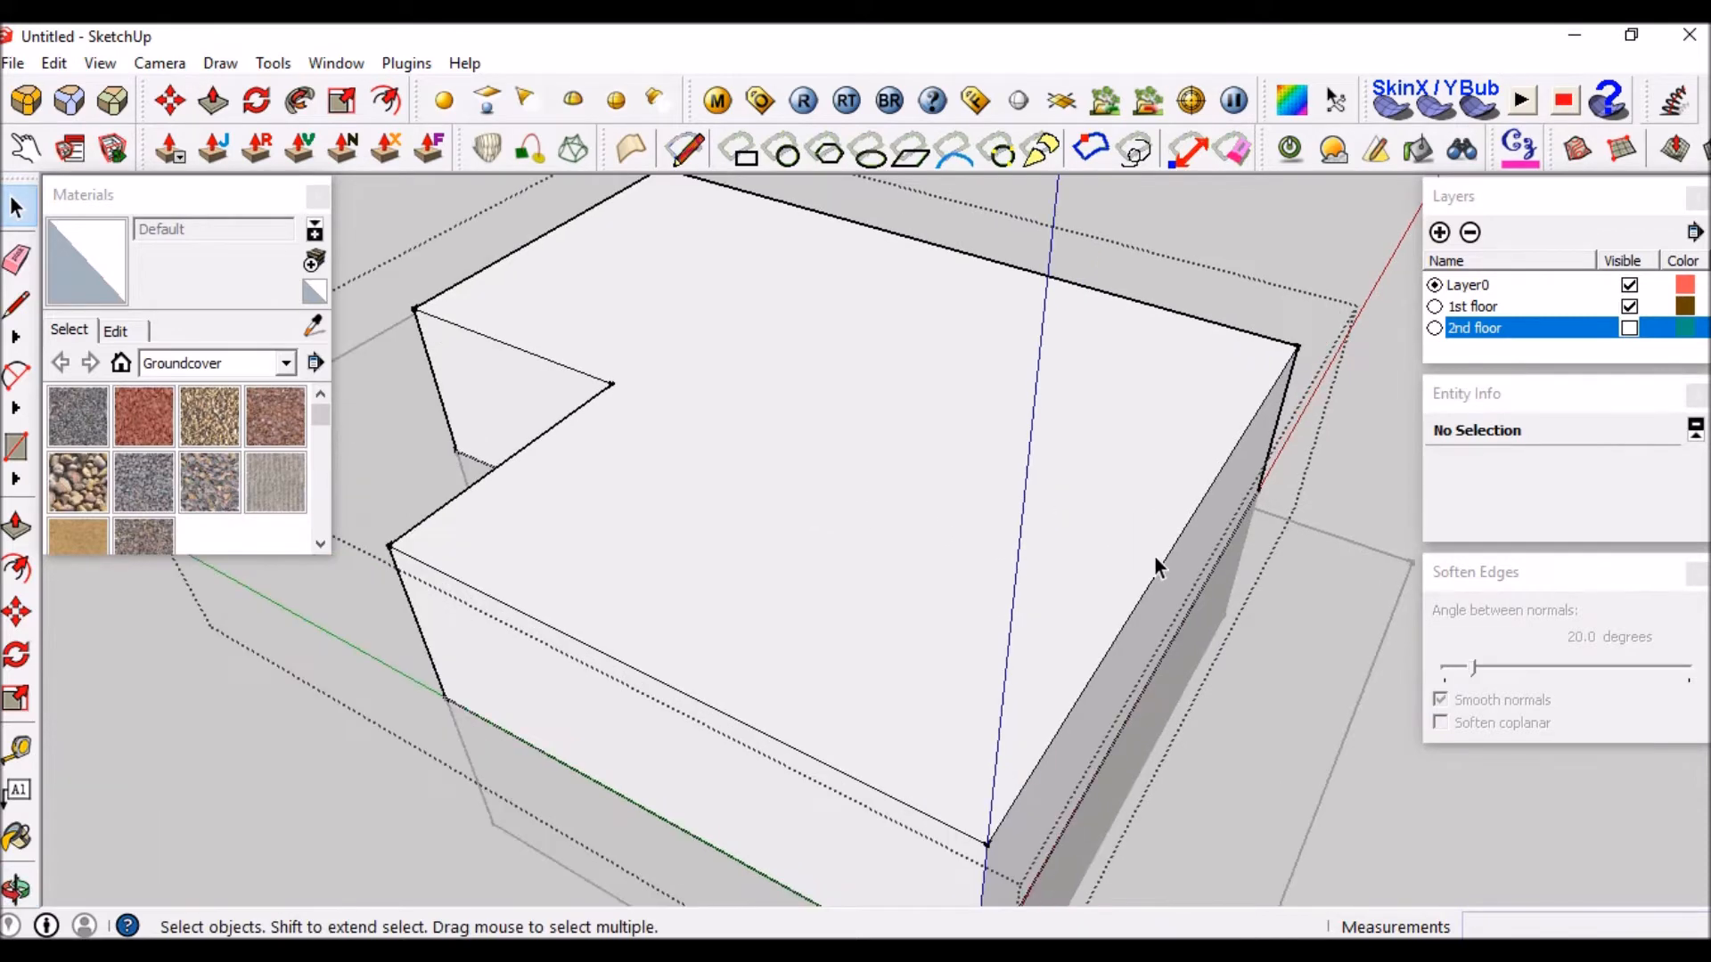
pyautogui.press('f')
pyautogui.click(1162, 557)
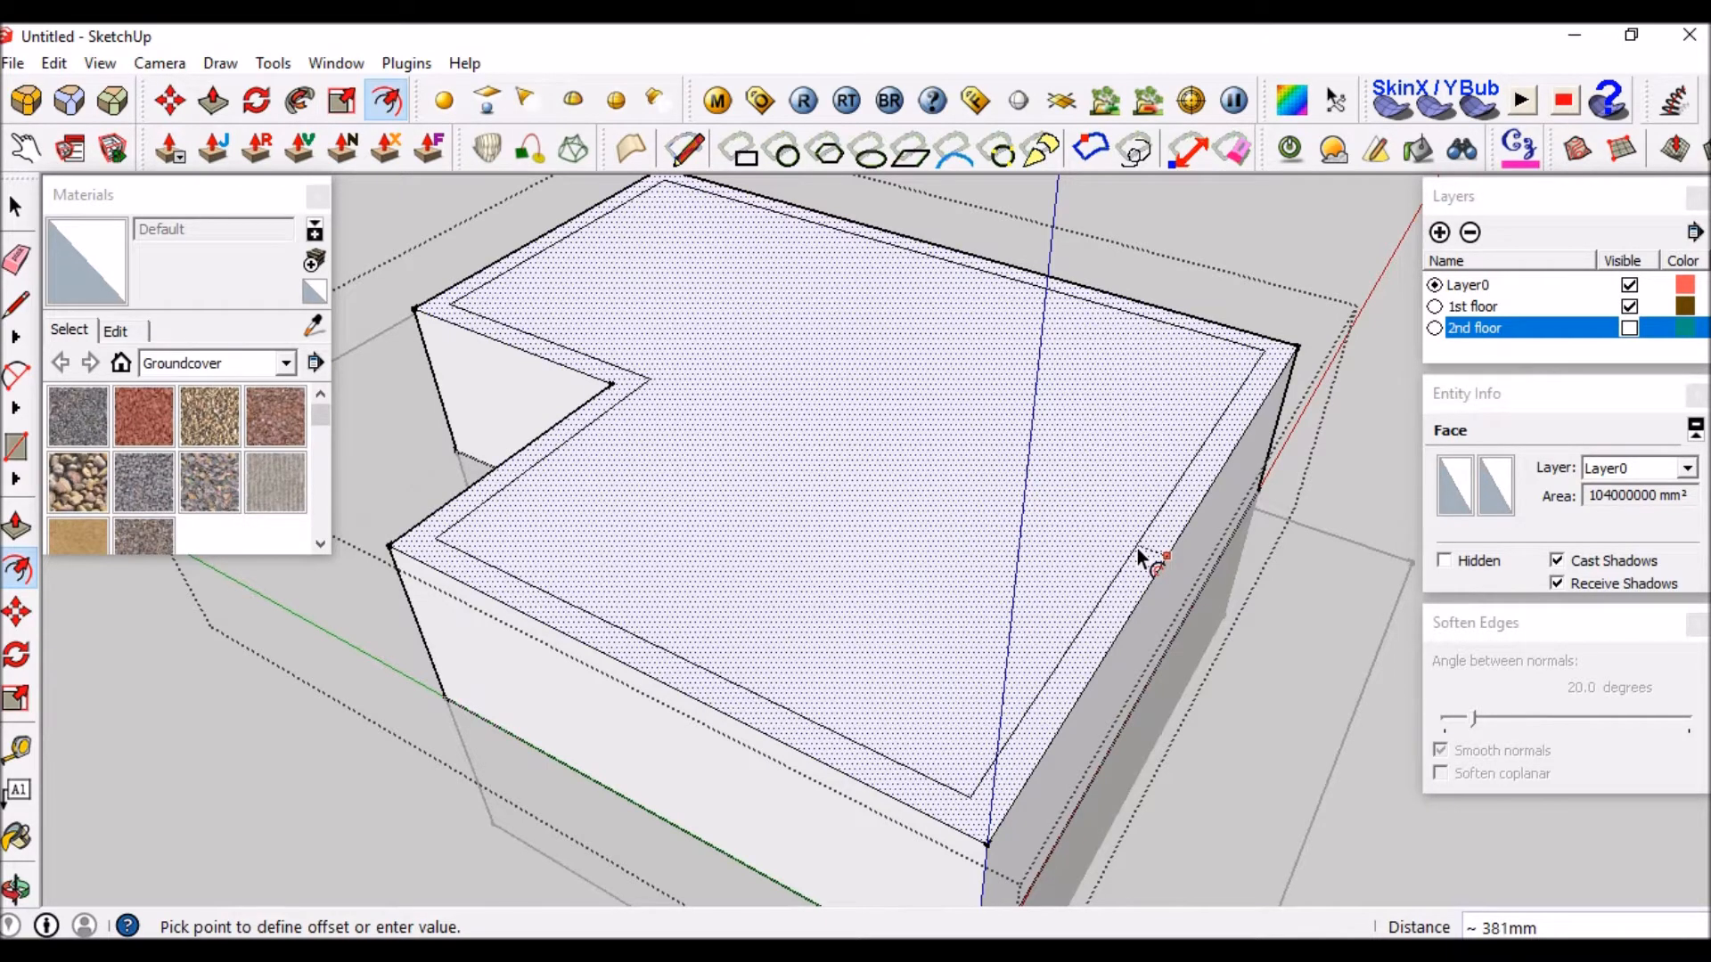
pyautogui.write('250')
pyautogui.press('Return')
pyautogui.press('space')
# Push the inner L-shaped face down 2500 mm to hollow out the upper storey within its walls.
pyautogui.click(1136, 571)
pyautogui.moveTo(979, 660); pyautogui.dragTo(1130, 536, button='middle')
pyautogui.press('p')
pyautogui.scroll(3, 1108, 379)
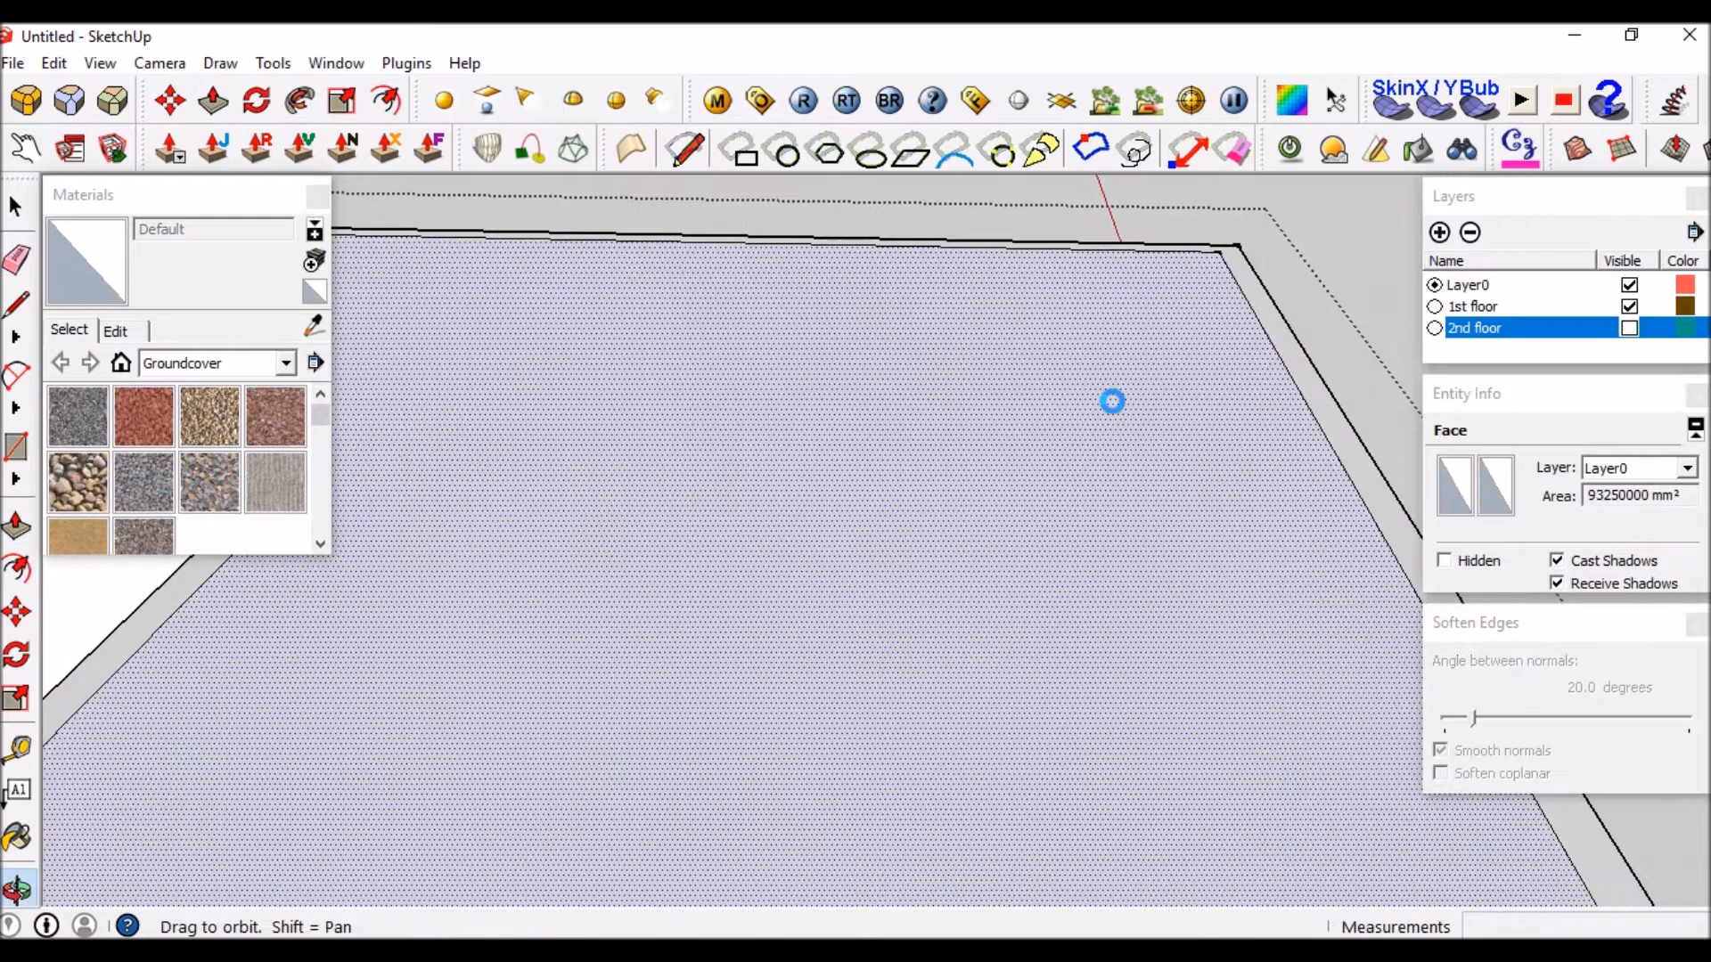
pyautogui.moveTo(1111, 401); pyautogui.dragTo(1184, 393, button='middle')
pyautogui.moveTo(1126, 450); pyautogui.dragTo(1206, 408, button='middle')
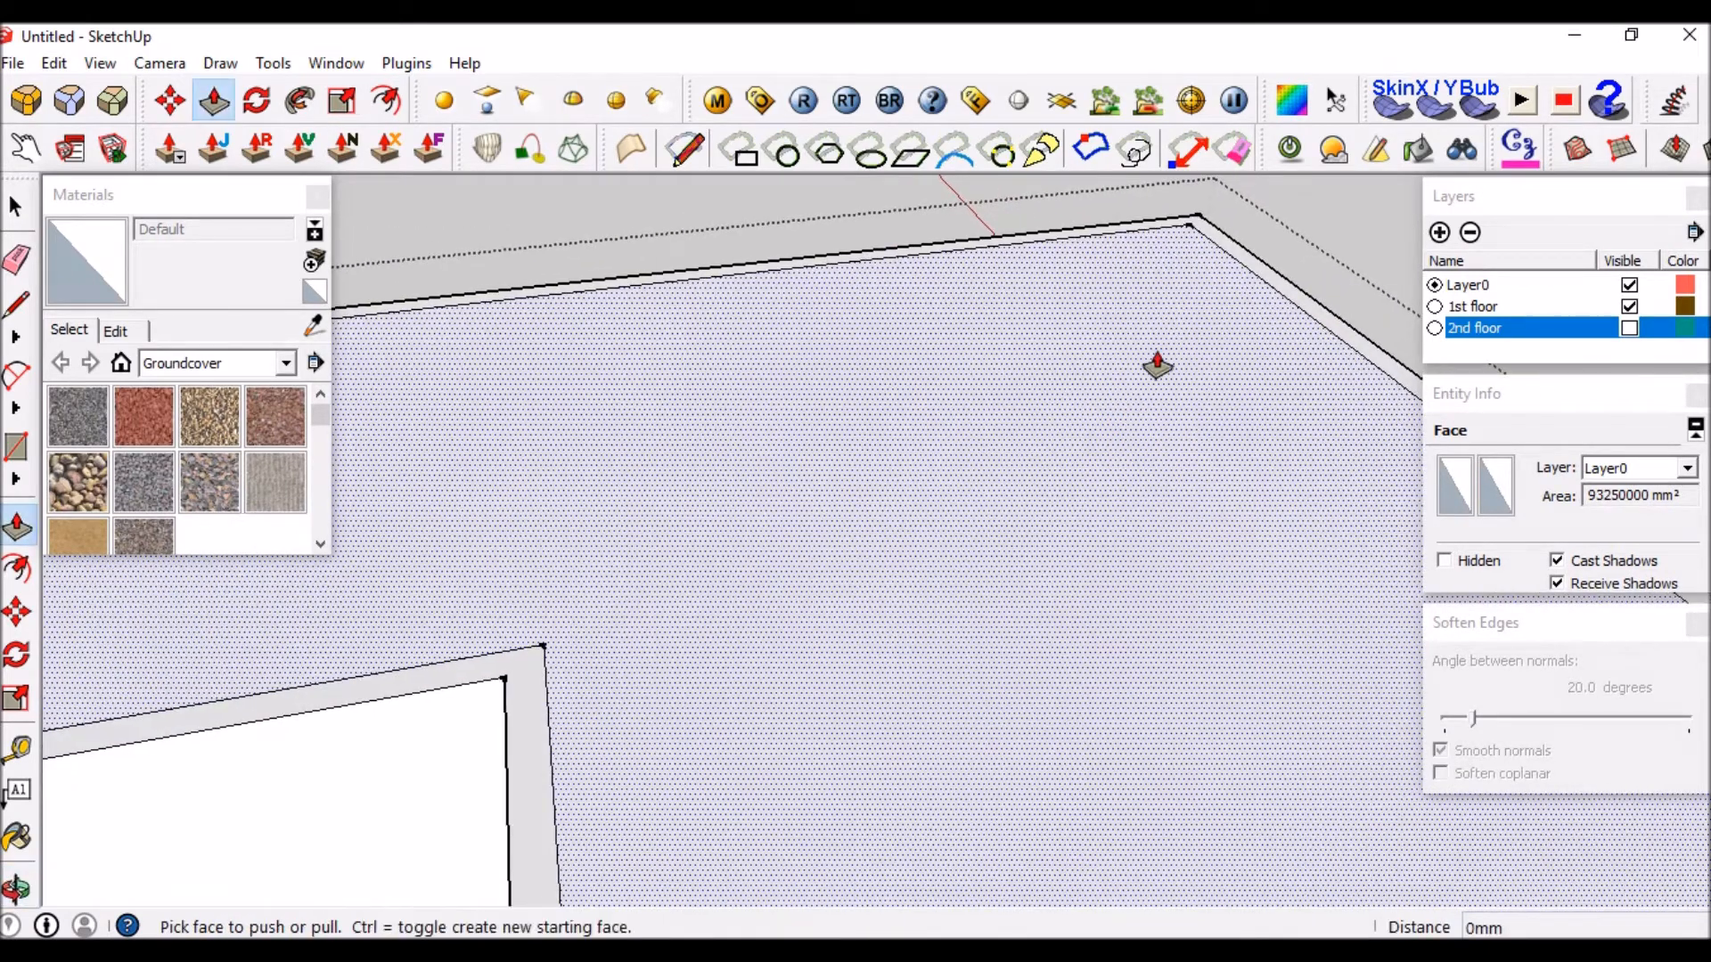
pyautogui.scroll(-3, 1145, 371)
pyautogui.moveTo(1086, 470); pyautogui.dragTo(1049, 437, button='middle')
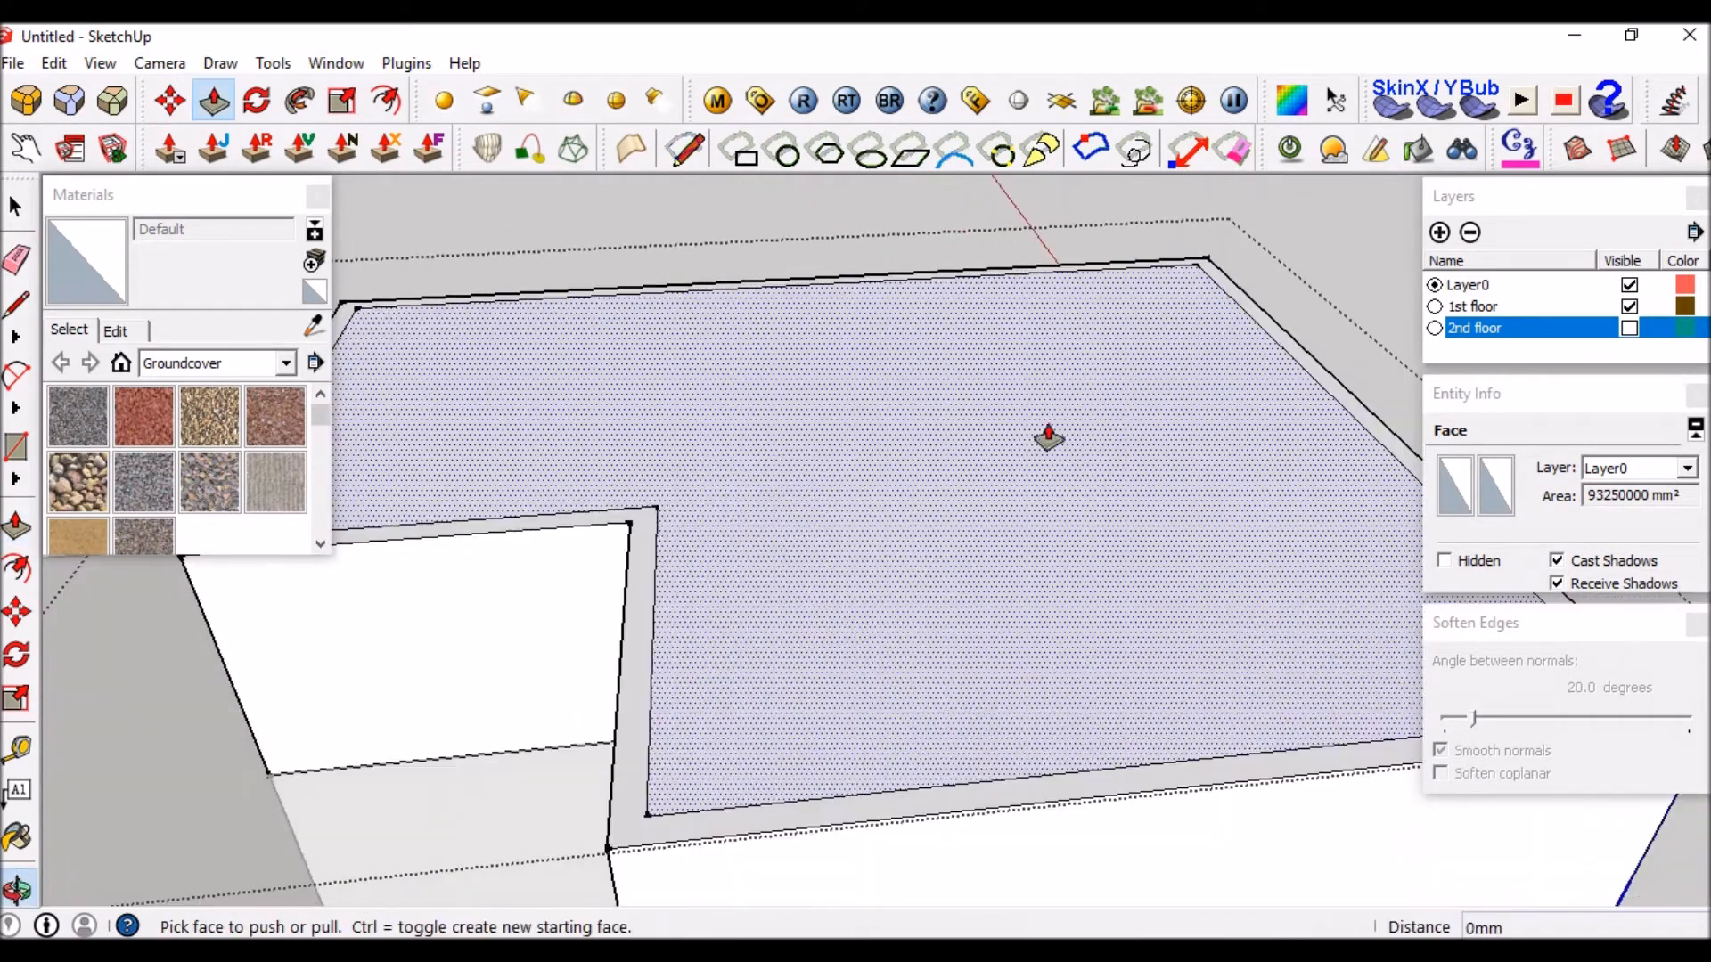
pyautogui.scroll(2, 1194, 306)
pyautogui.click(1186, 312)
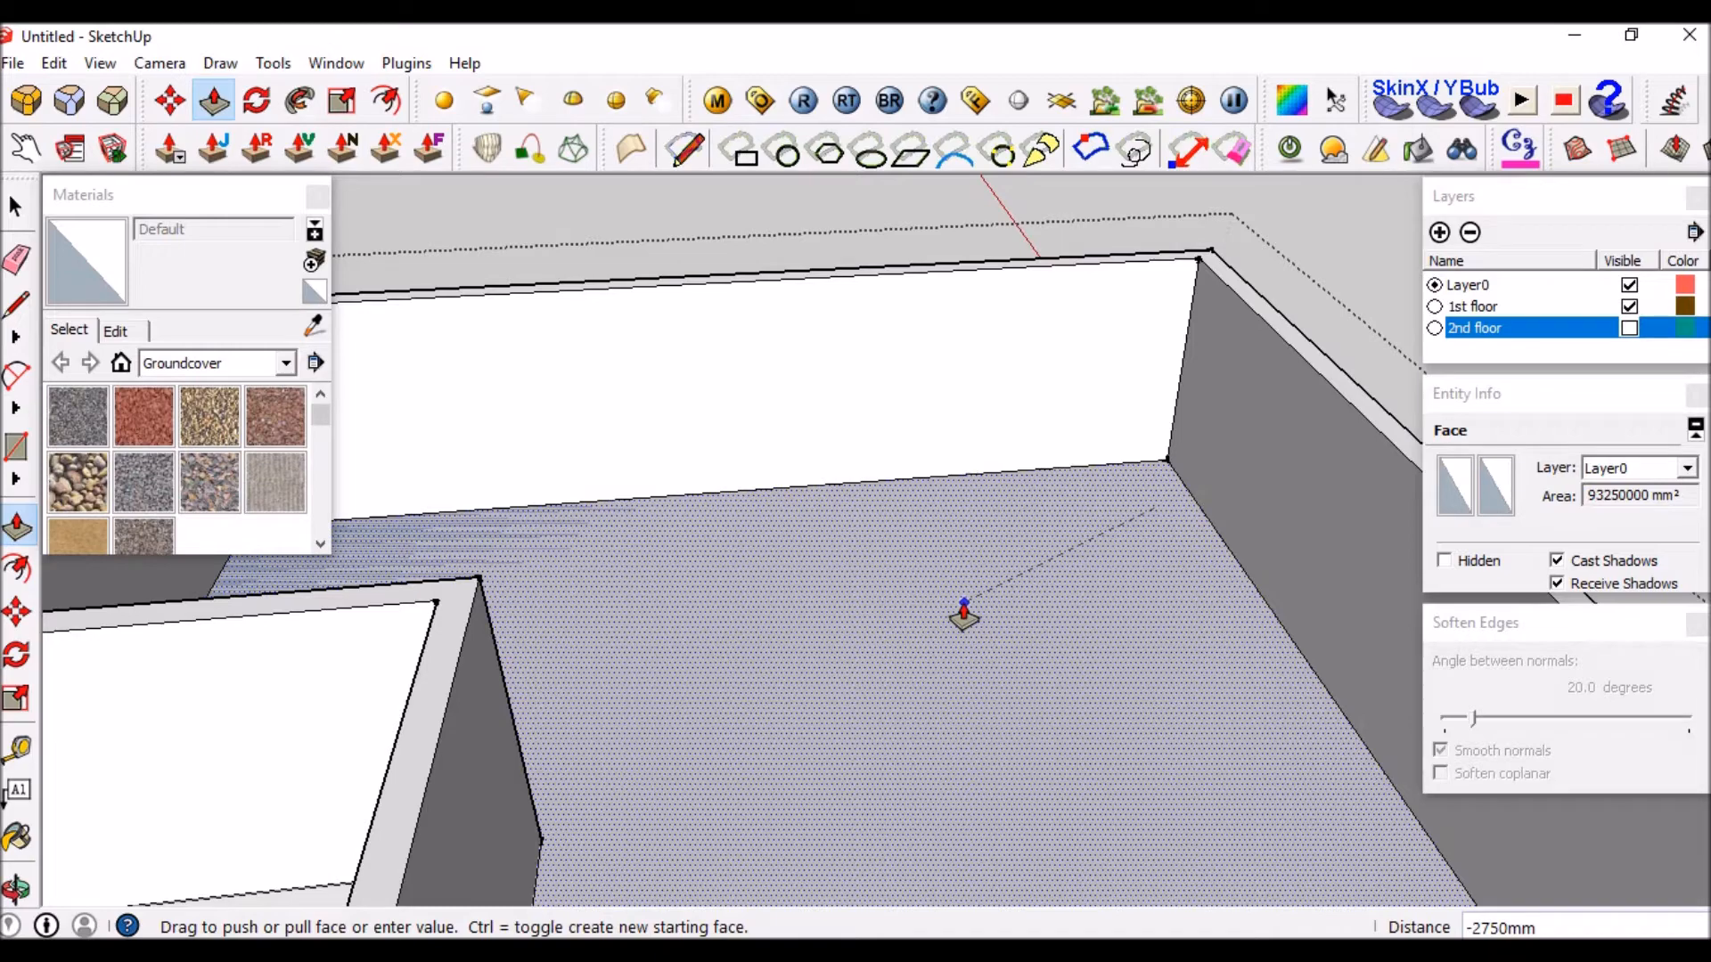
pyautogui.write('2.')
pyautogui.press('Return')
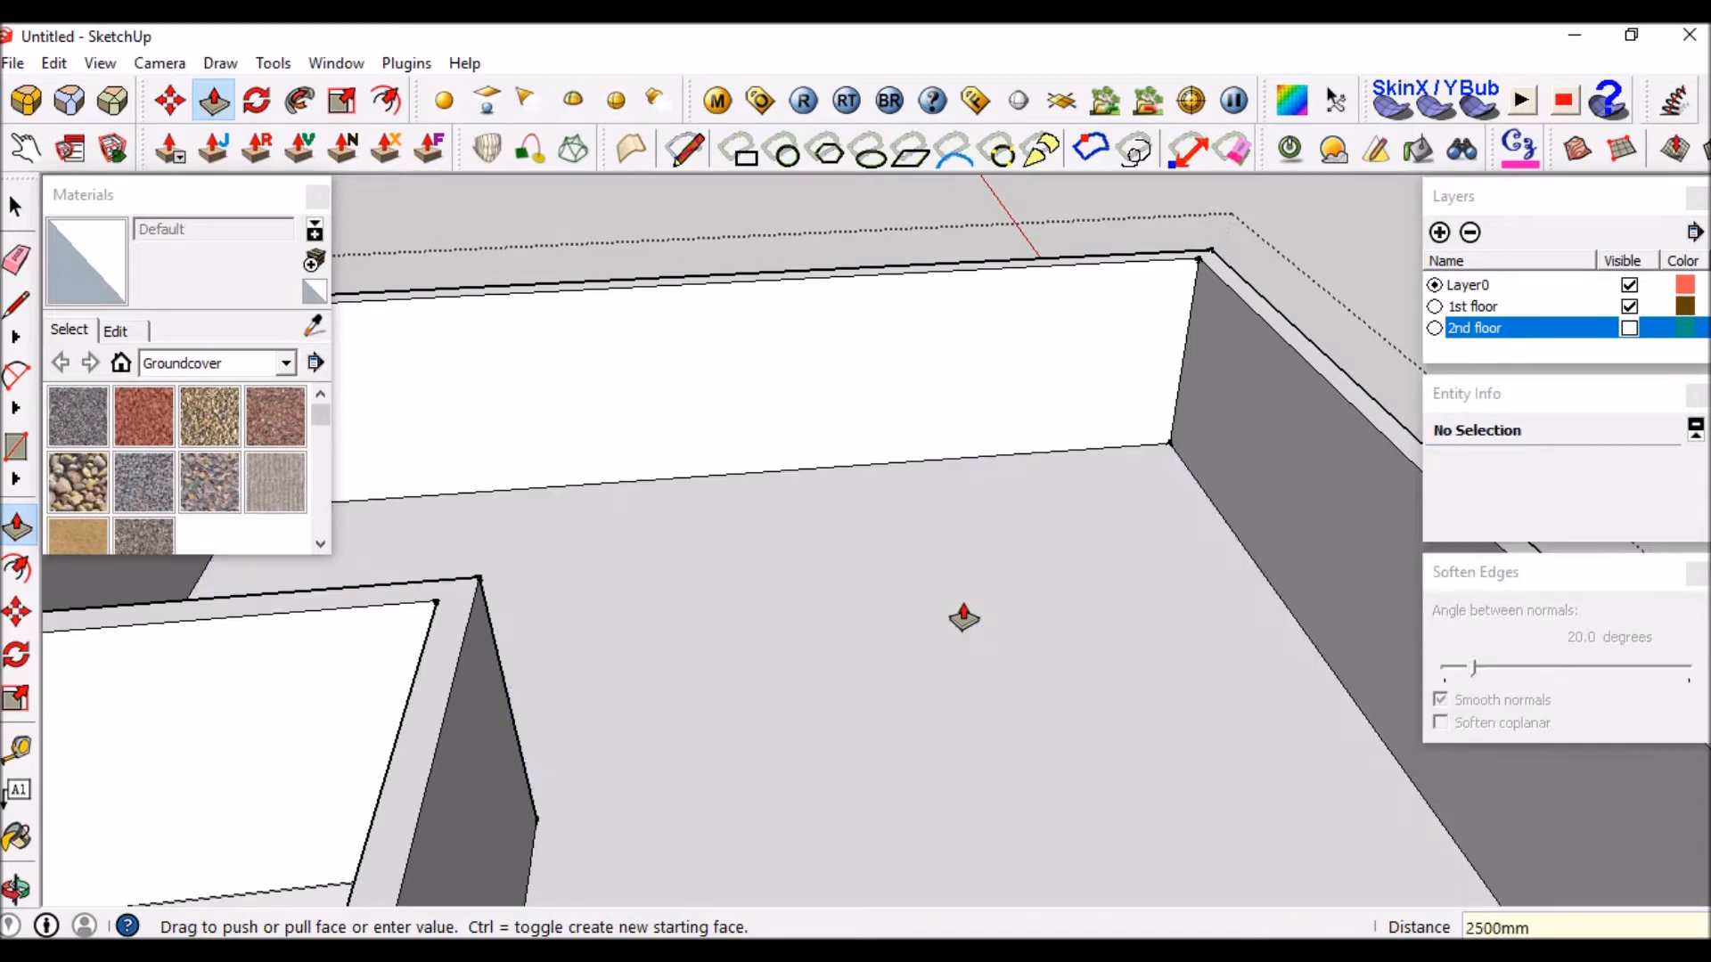
pyautogui.press('space')
# Make the 2nd floor layer visible again and reopen the upper-storey component for editing at its inner L corner.
pyautogui.moveTo(1156, 579); pyautogui.dragTo(976, 565, button='middle')
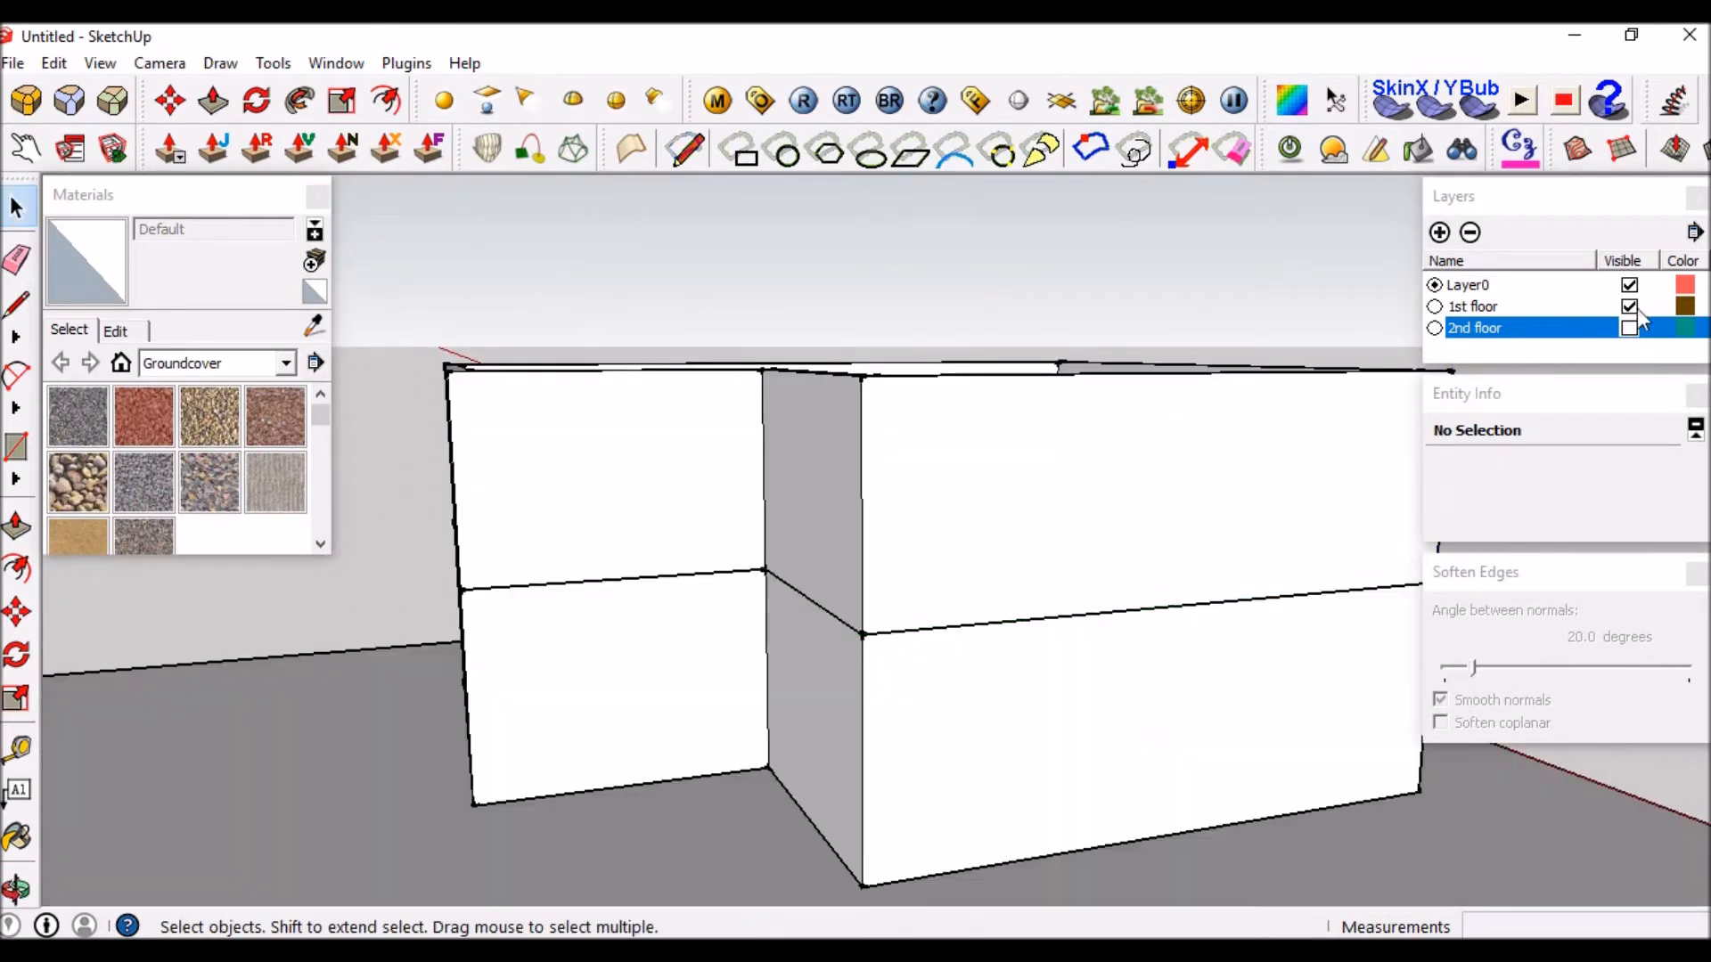
pyautogui.click(1630, 328)
pyautogui.moveTo(1196, 458); pyautogui.dragTo(949, 335, button='middle')
pyautogui.scroll(3, 949, 335)
pyautogui.click(746, 382)
pyautogui.moveTo(742, 448); pyautogui.dragTo(841, 565, button='middle')
pyautogui.scroll(-3, 841, 565)
pyautogui.scroll(3, 820, 419)
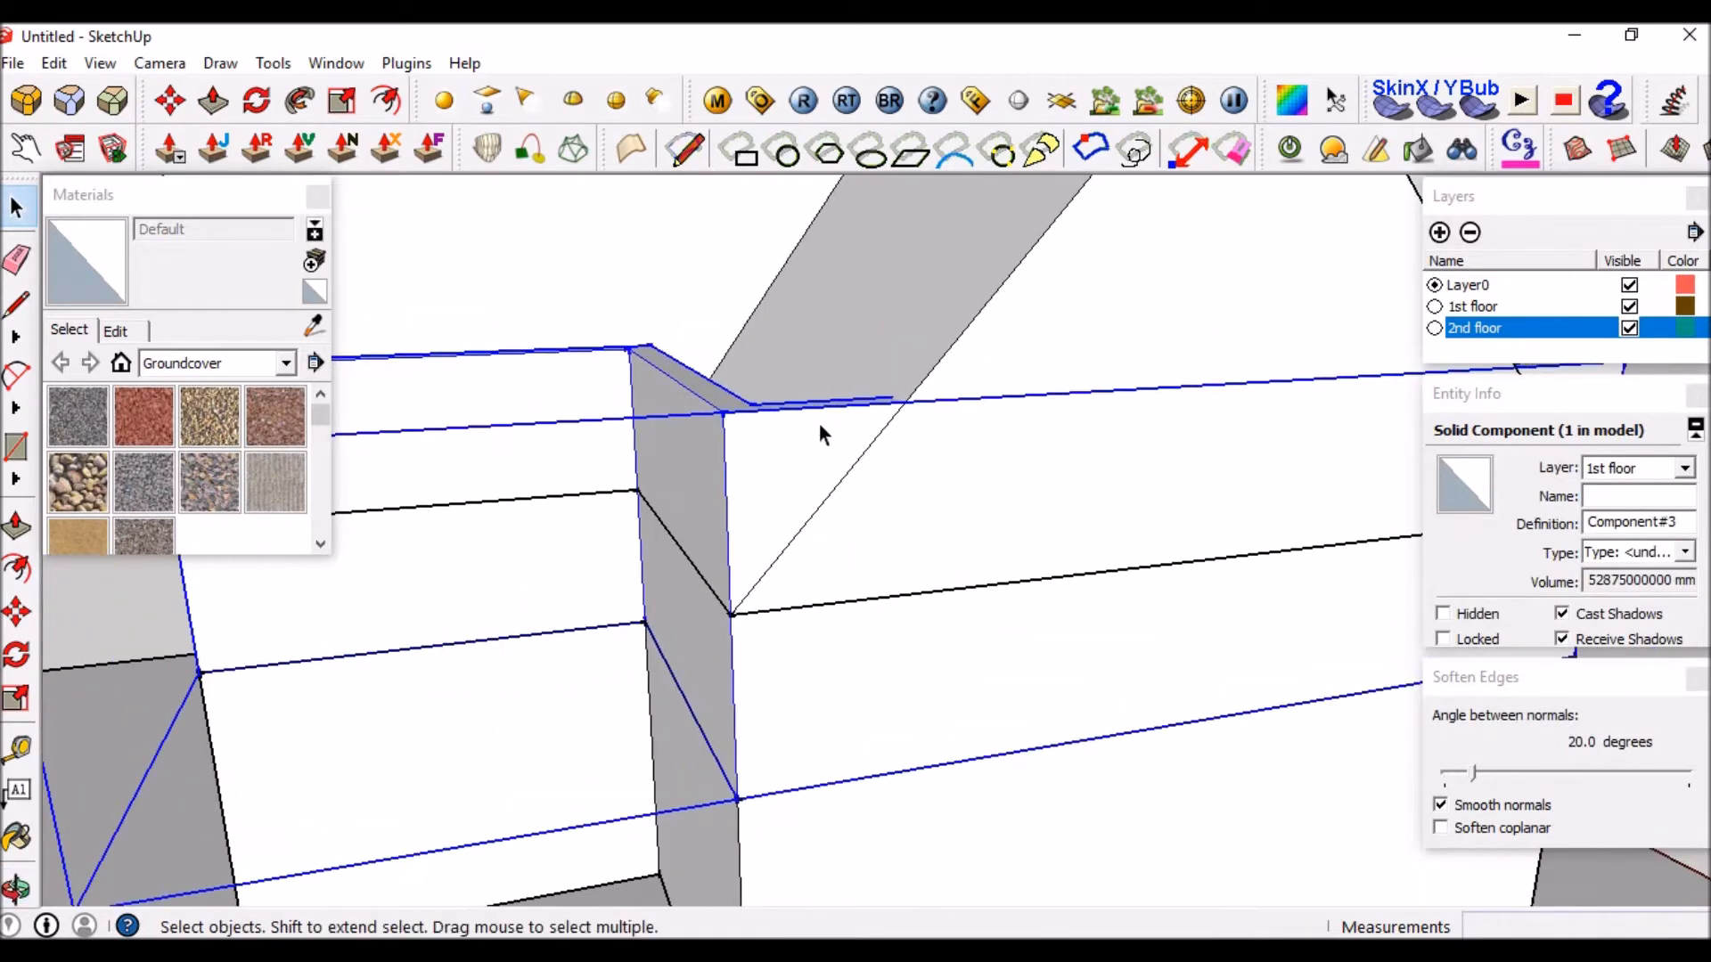
pyautogui.doubleClick(807, 431)
# Draw a line following the roof slope on the gable-end wall, from its upper edge down to the corner edge.
pyautogui.press('l')
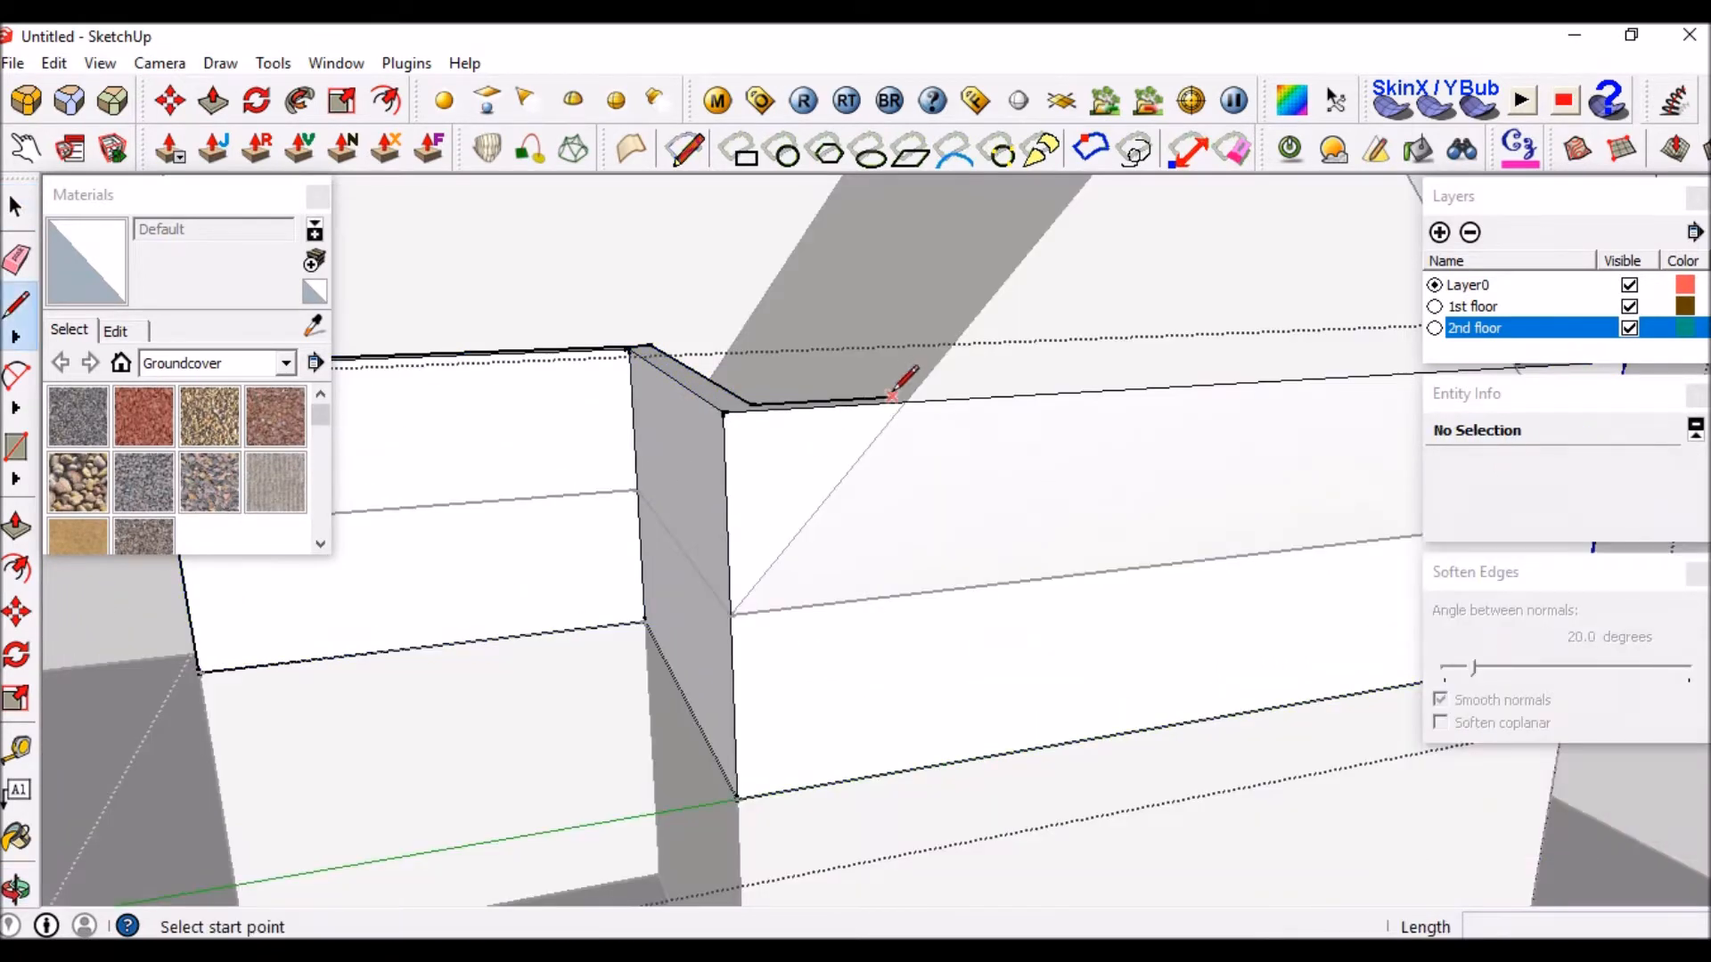
pyautogui.scroll(2, 893, 389)
pyautogui.click(894, 390)
pyautogui.scroll(-1, 893, 389)
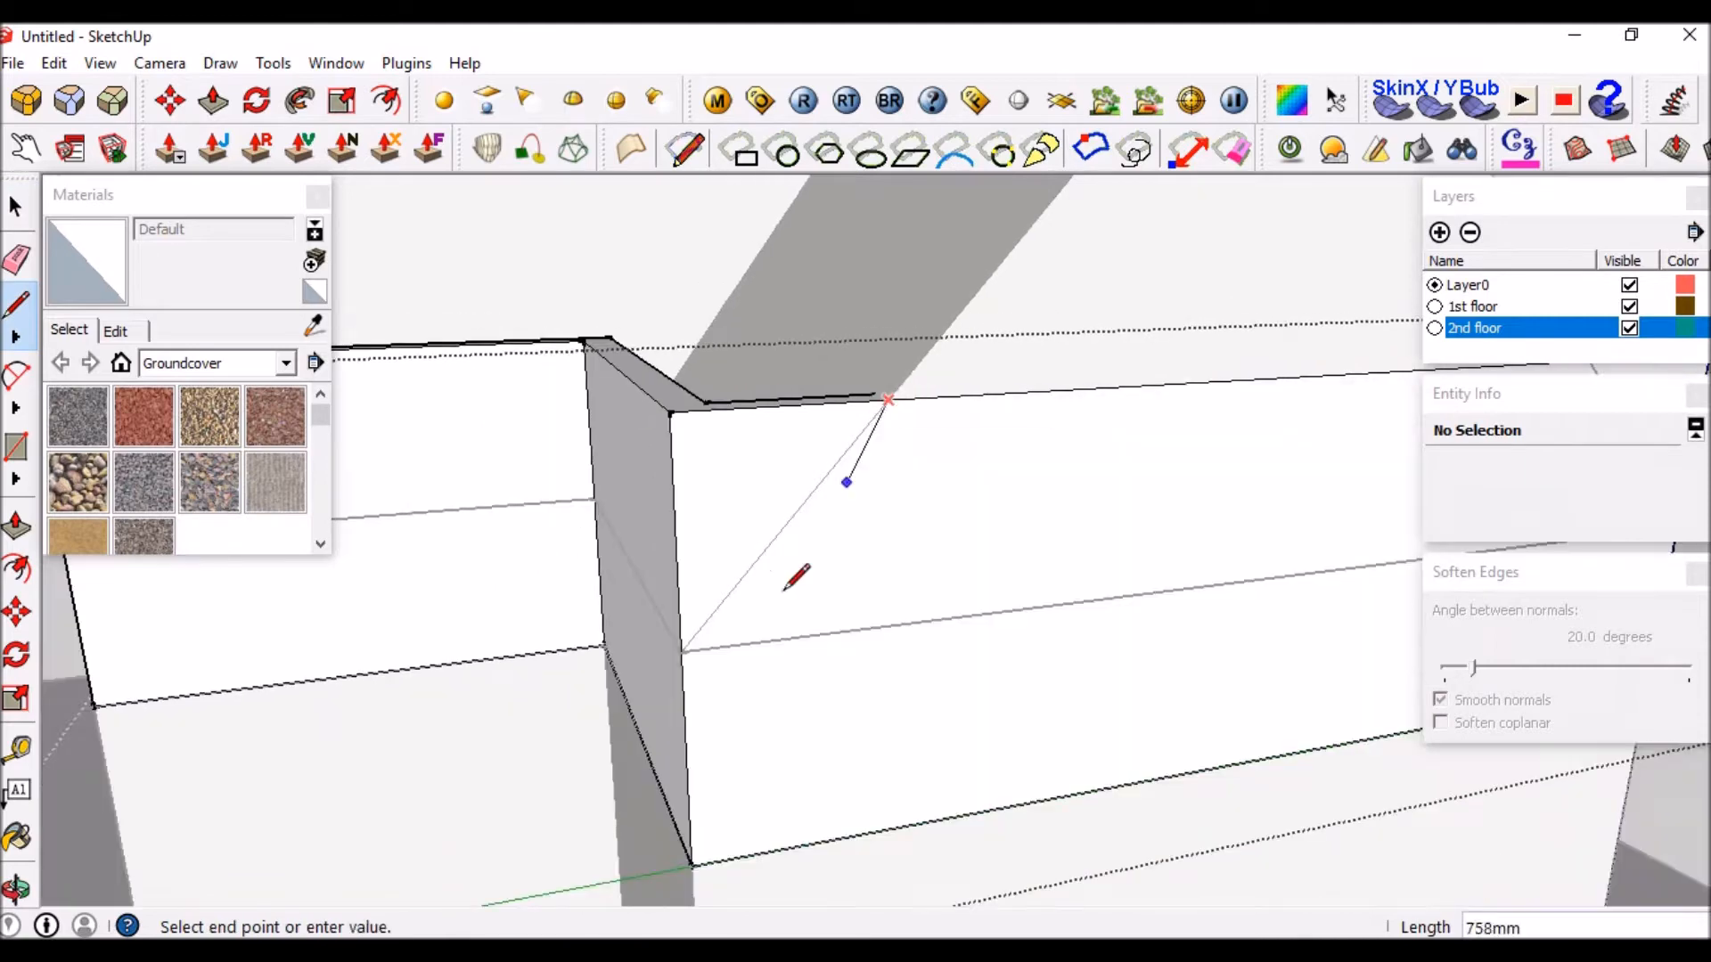
pyautogui.click(681, 650)
pyautogui.moveTo(746, 483); pyautogui.dragTo(794, 539, button='middle')
# Push the triangle above the roof slope through the wall thickness and delete the leftover upper edge.
pyautogui.press('space')
pyautogui.press('p')
pyautogui.moveTo(820, 553); pyautogui.dragTo(784, 455)
pyautogui.press('space')
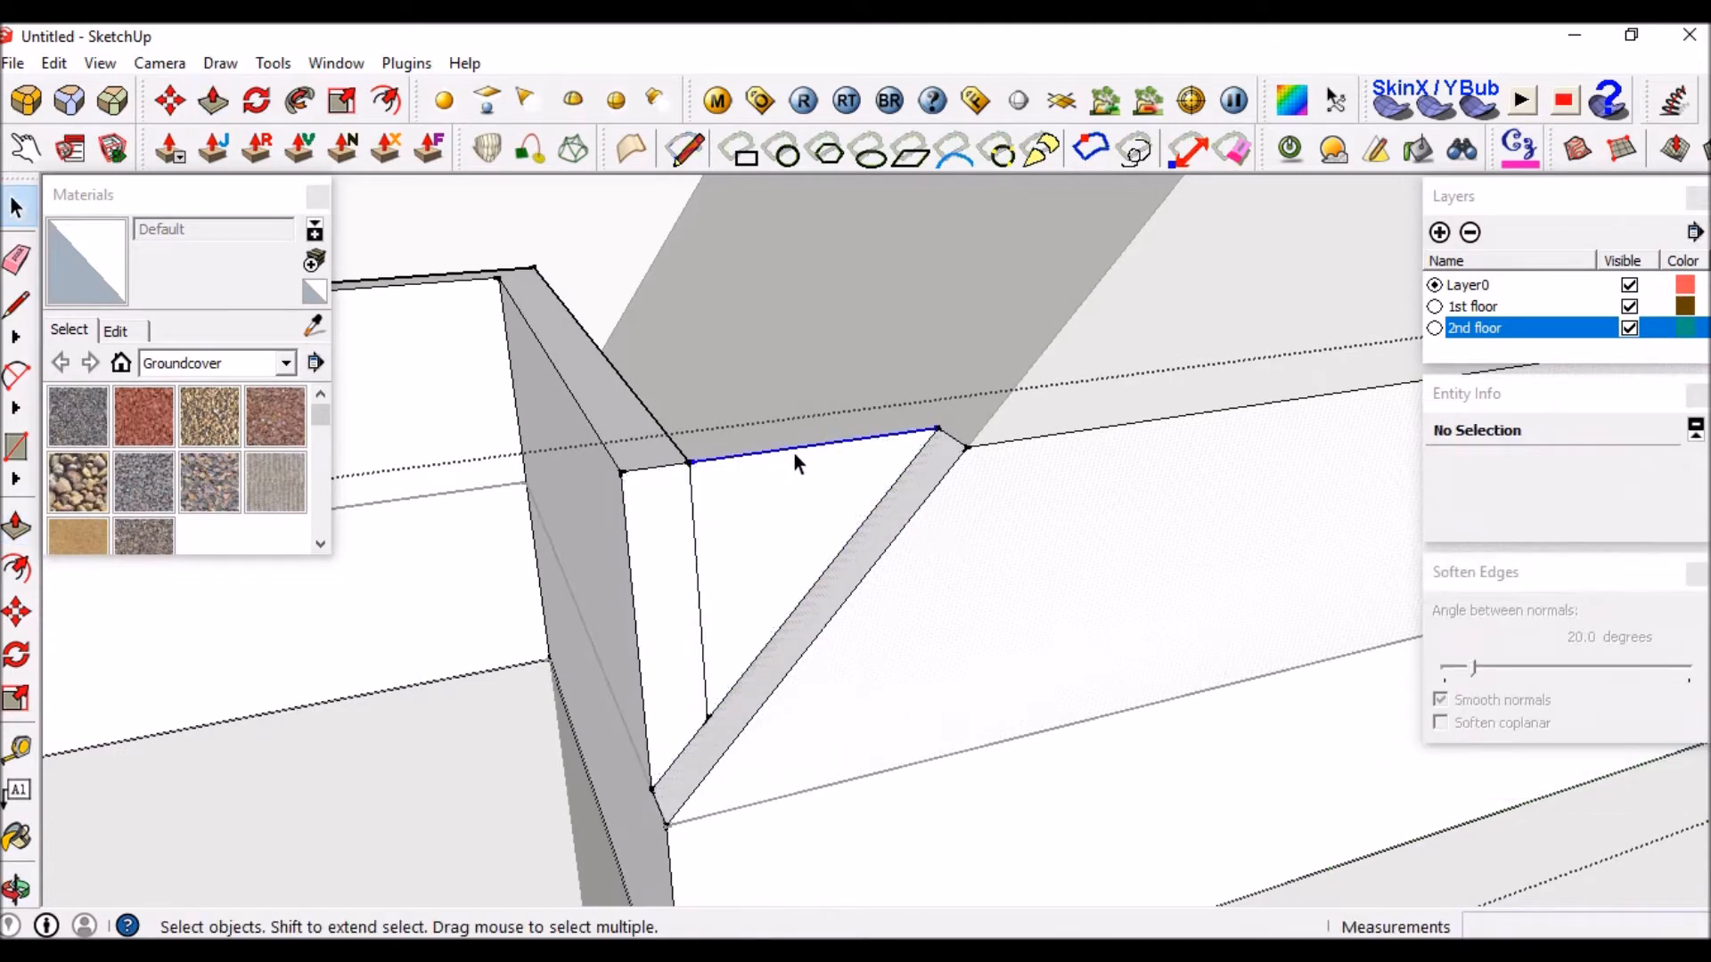
pyautogui.click(795, 453)
pyautogui.press('Delete')
# Push the exposed wall end face back 3750 mm along the side wall to remove the strip above the roof slope.
pyautogui.moveTo(832, 469); pyautogui.dragTo(961, 496, button='middle')
pyautogui.scroll(-1, 963, 497)
pyautogui.scroll(1, 753, 595)
pyautogui.scroll(1, 757, 599)
pyautogui.press('p')
pyautogui.click(775, 613)
pyautogui.scroll(-2, 775, 611)
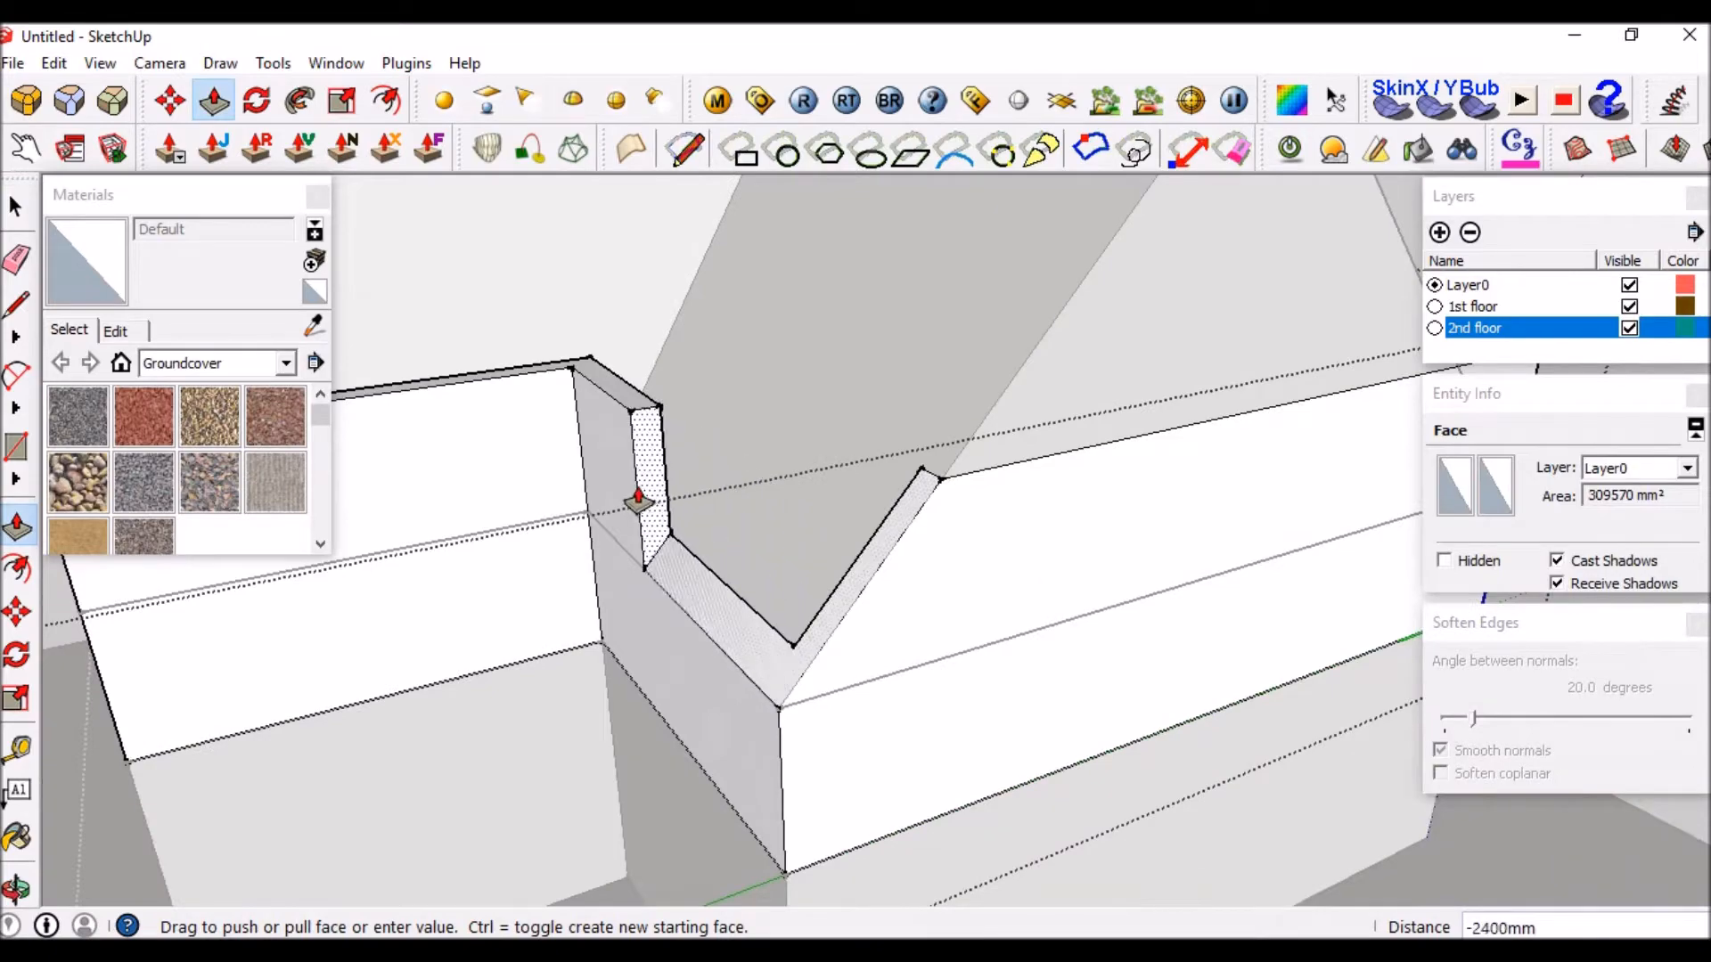
pyautogui.scroll(2, 637, 501)
pyautogui.click(564, 496)
pyautogui.scroll(-2, 850, 547)
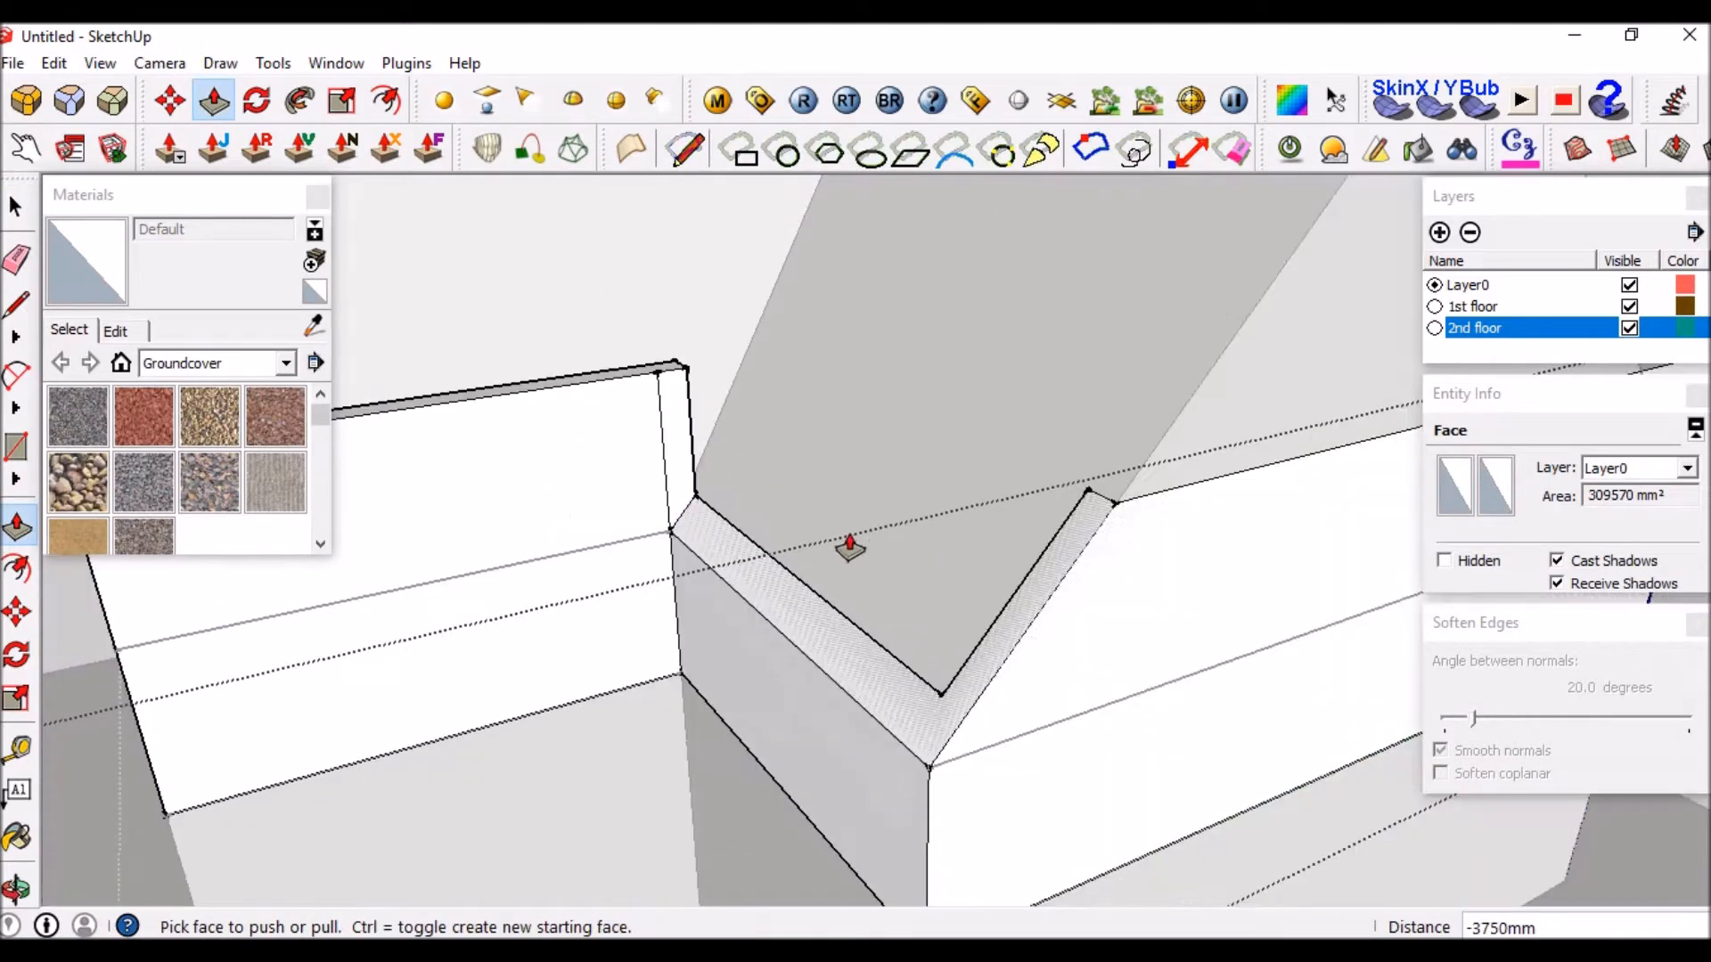
# Draw the roof-slope line on the other wing's end wall, from its upper edge down to the corner.
pyautogui.scroll(-3, 849, 547)
pyautogui.moveTo(596, 573); pyautogui.dragTo(809, 612, button='middle')
pyautogui.scroll(3, 718, 622)
pyautogui.press('l')
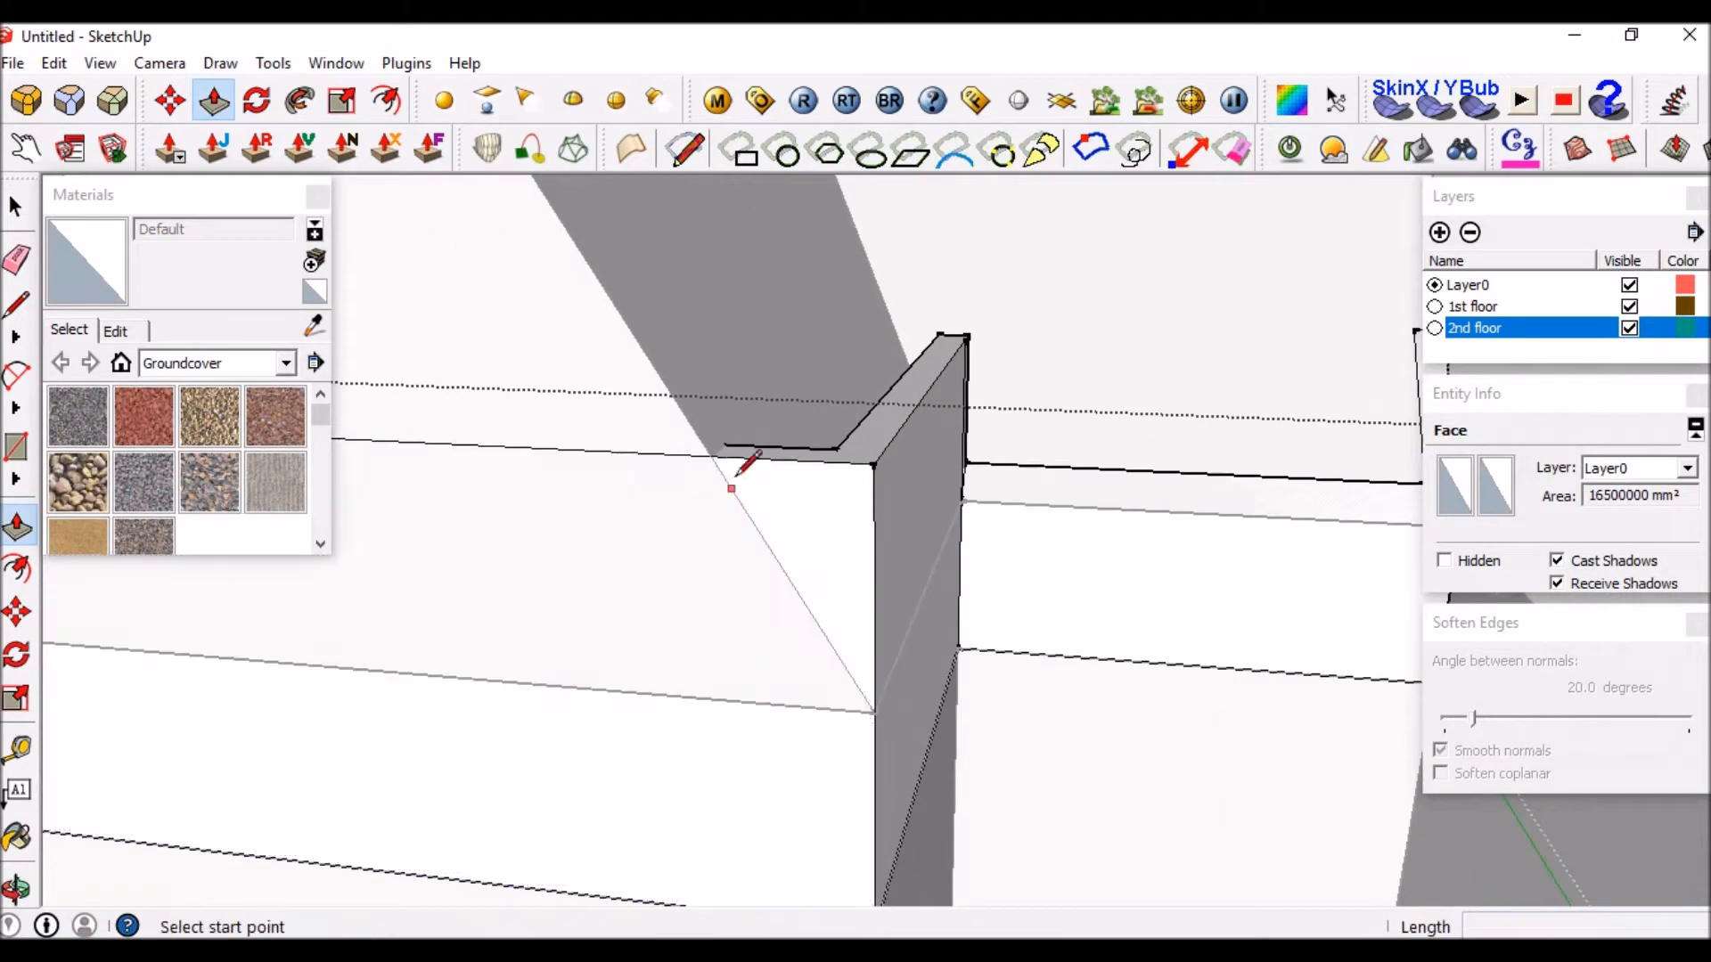
pyautogui.click(710, 455)
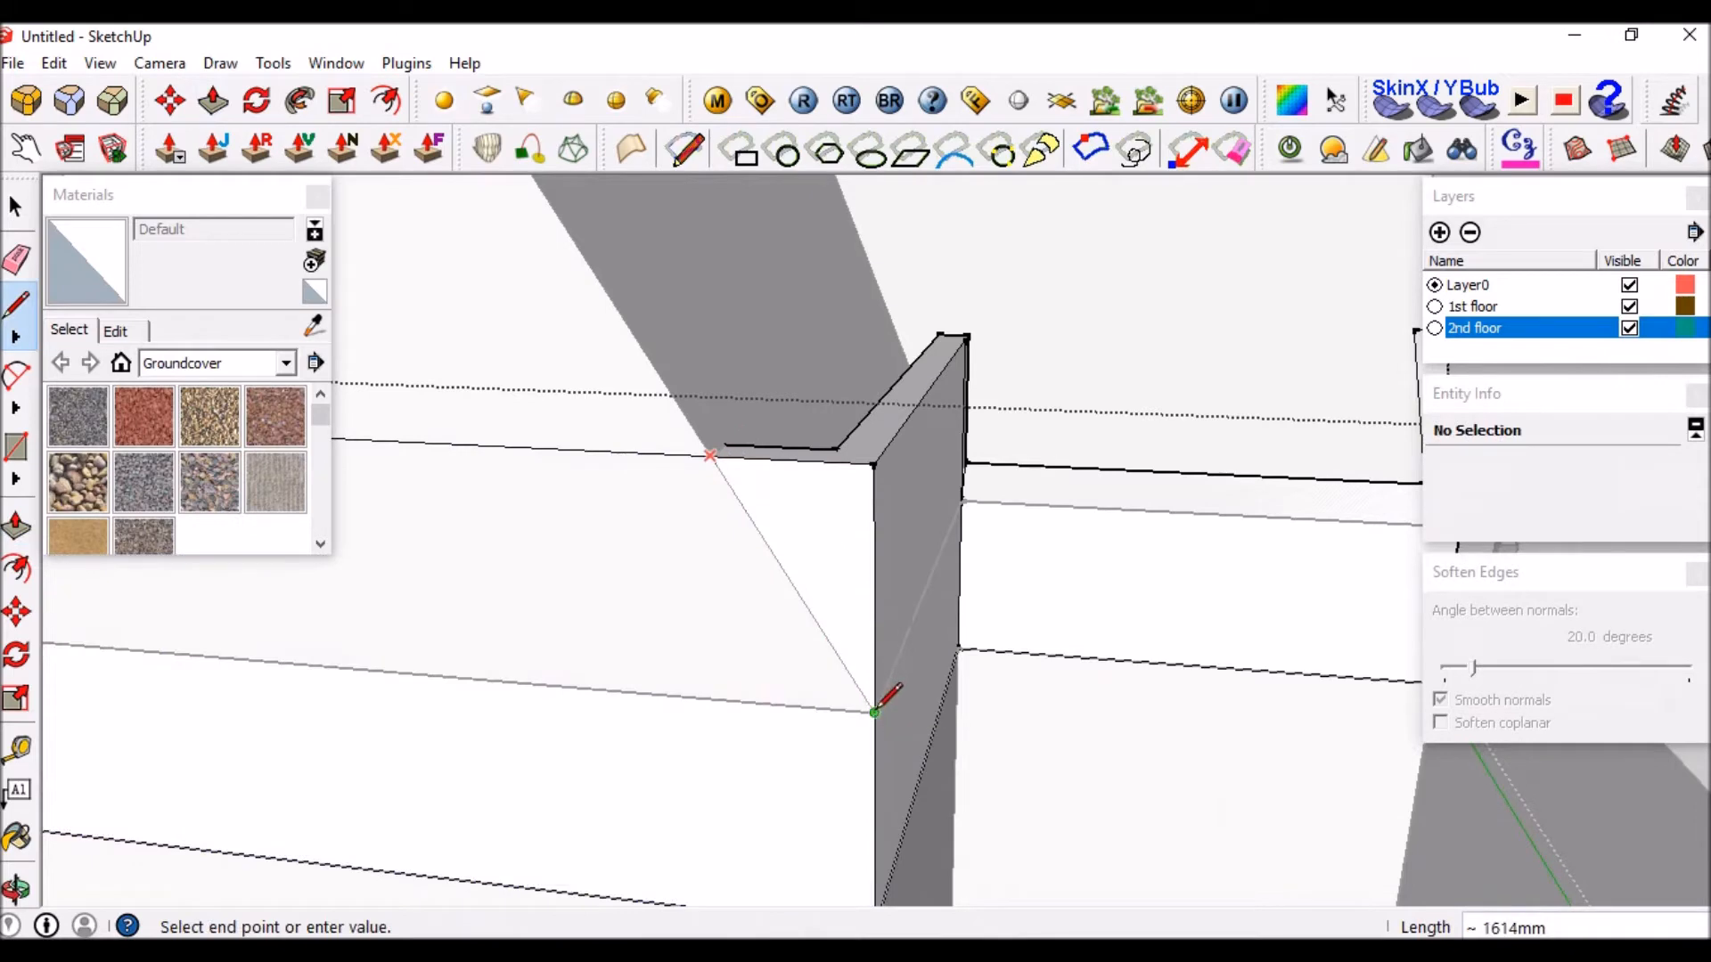
pyautogui.click(875, 711)
# Push the second wing's corner triangle through the wall thickness and delete its leftover upper edge.
pyautogui.press('p')
pyautogui.click(793, 547)
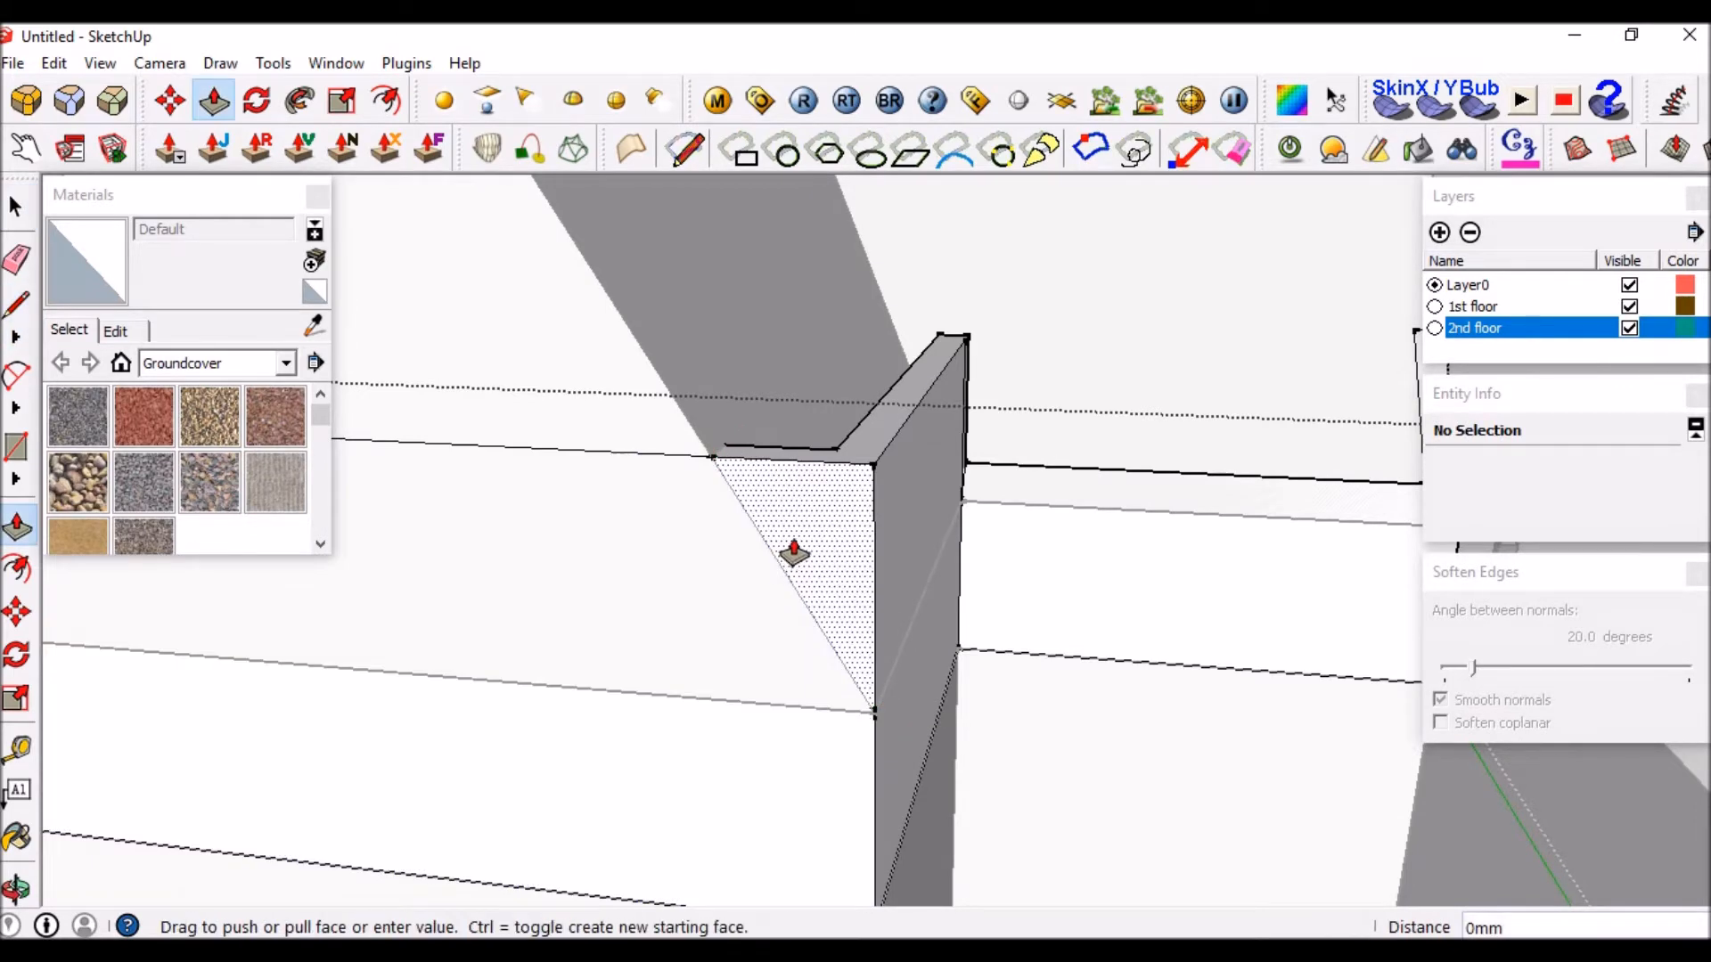
pyautogui.click(785, 465)
pyautogui.press('space')
pyautogui.click(778, 452)
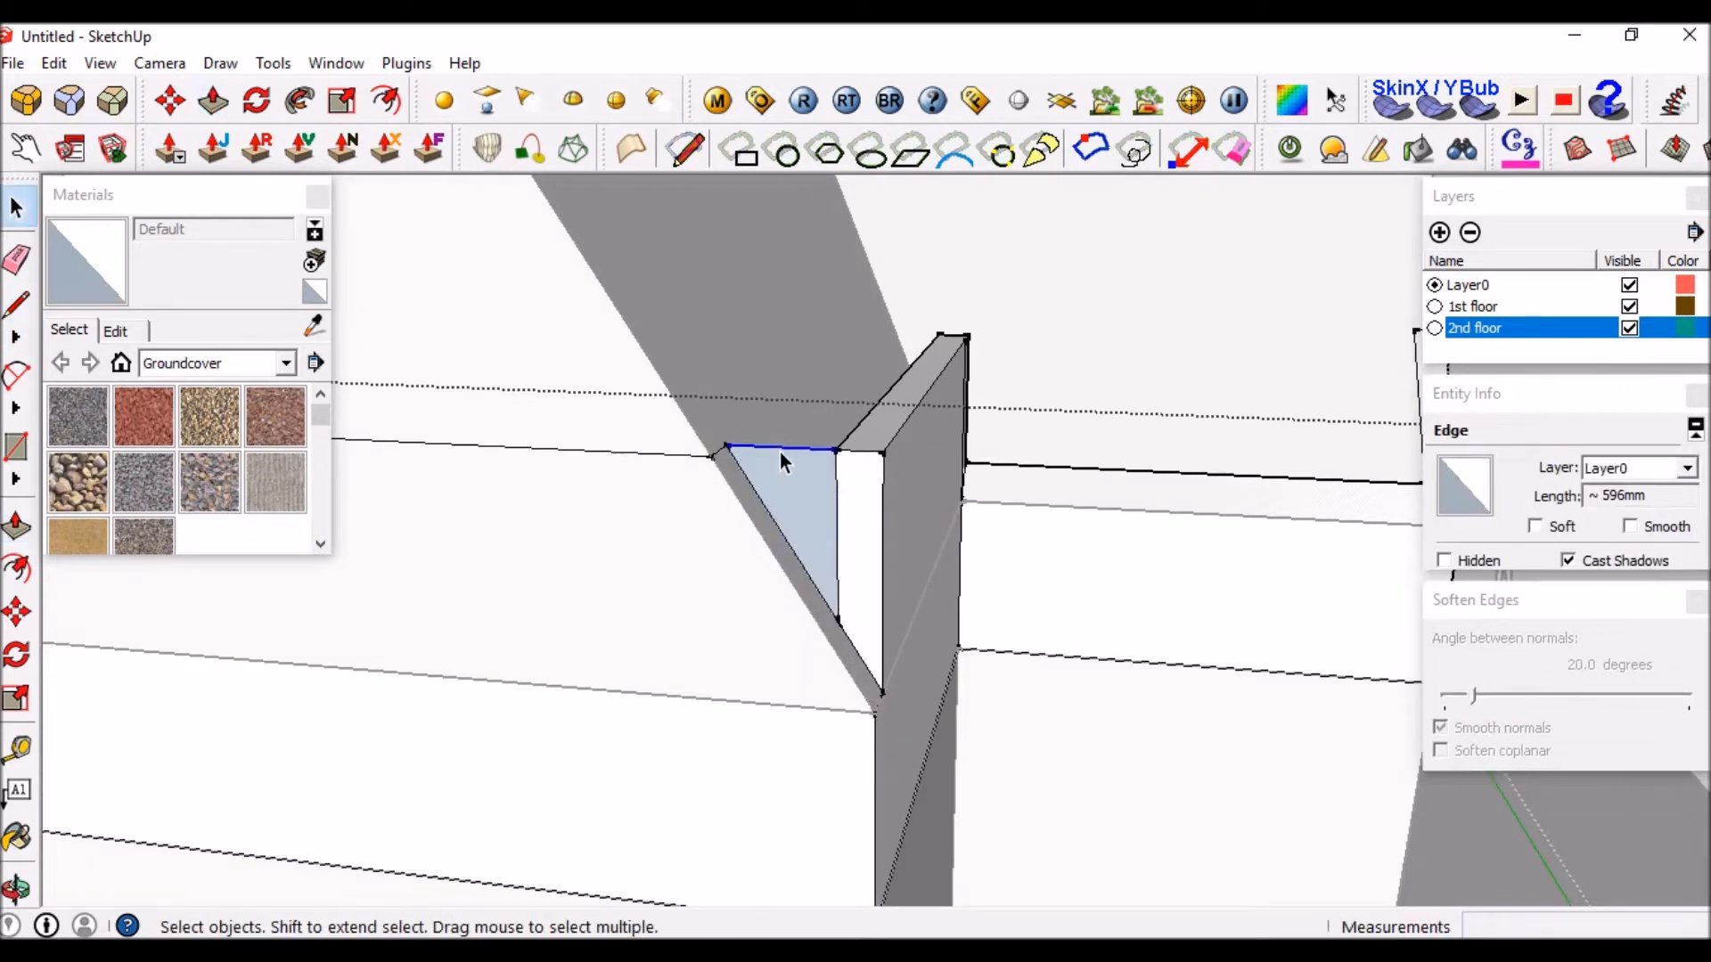
pyautogui.press('Delete')
pyautogui.moveTo(889, 544); pyautogui.dragTo(858, 539, button='middle')
# Push the second wing's exposed wall end face back to the inner corner, removing the strip above the roof.
pyautogui.press('p')
pyautogui.click(871, 524)
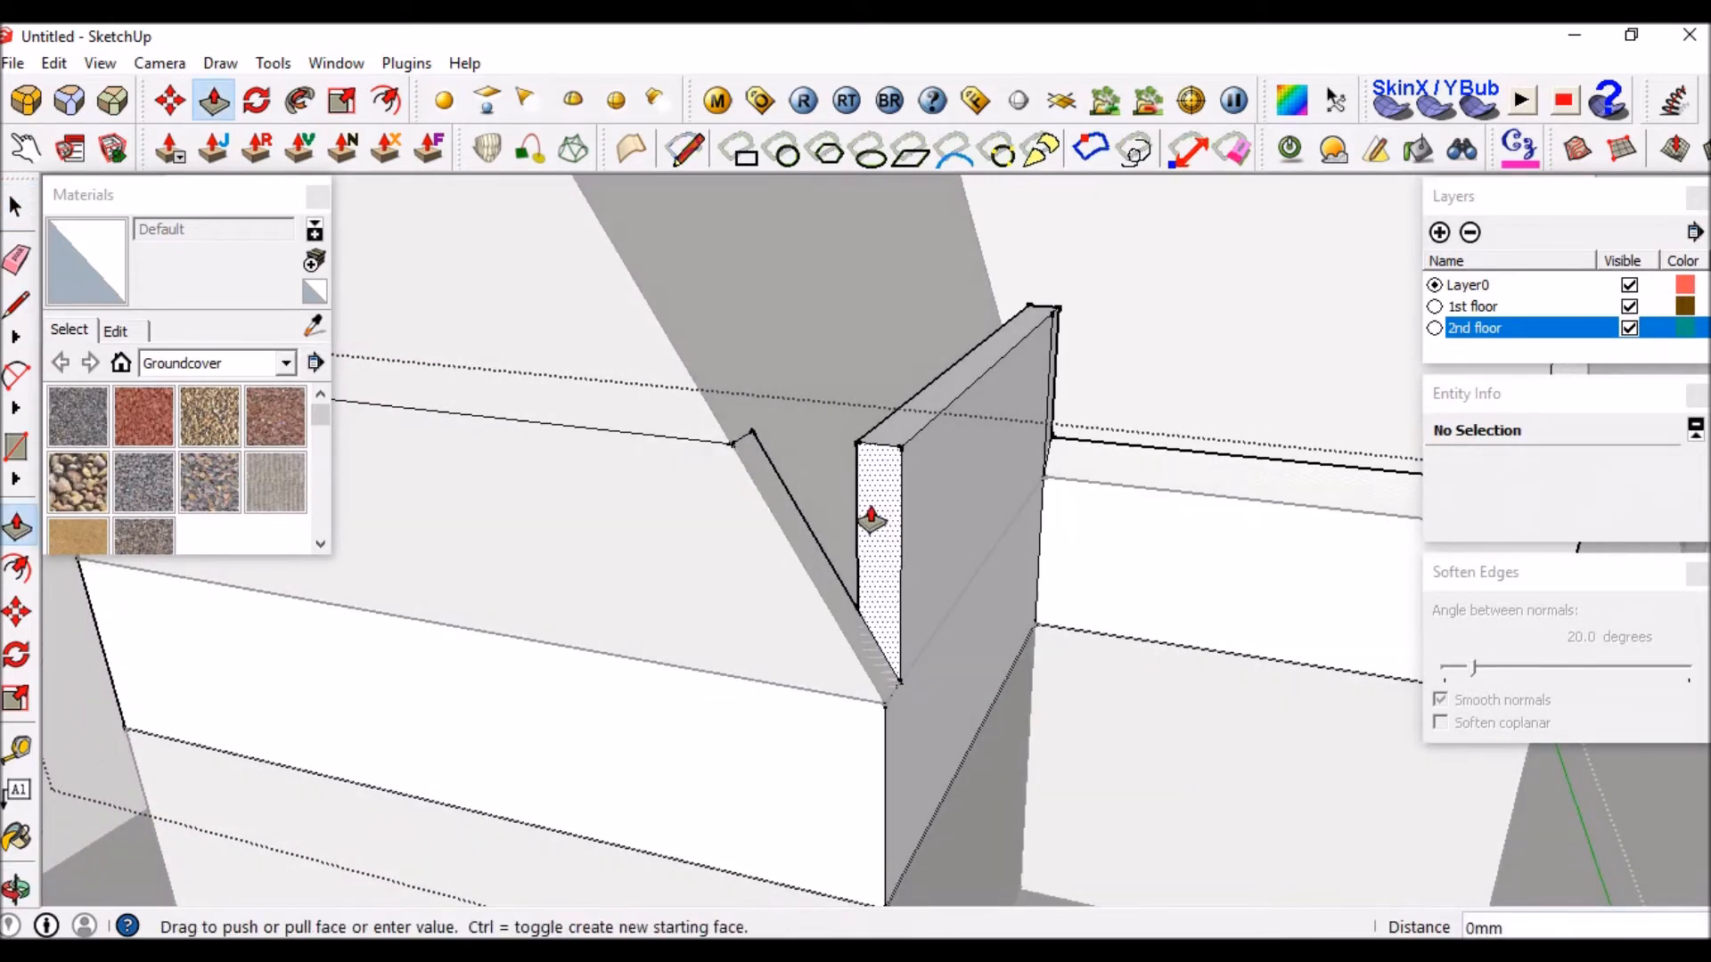
pyautogui.scroll(-2, 872, 521)
pyautogui.scroll(4, 967, 432)
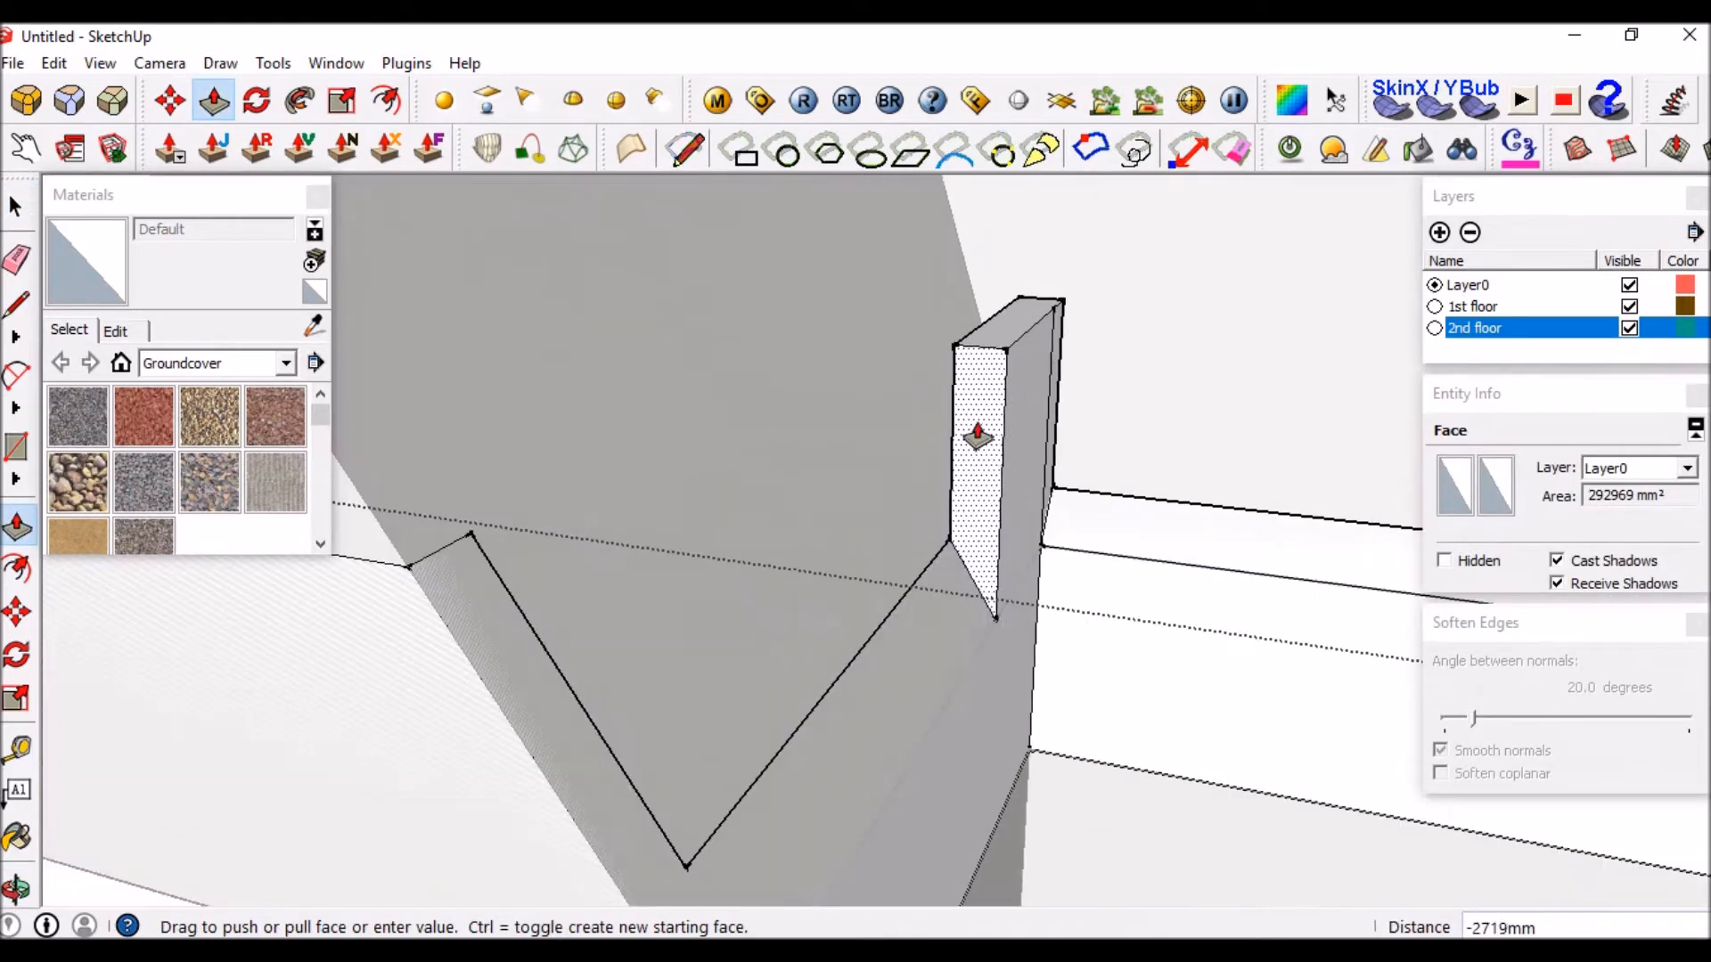
pyautogui.click(1037, 550)
pyautogui.press('space')
# Delete the small leftover post standing above the sloped wall tops at the inner corner.
pyautogui.scroll(3, 1064, 496)
pyautogui.moveTo(1062, 499); pyautogui.dragTo(924, 615, button='middle')
pyautogui.scroll(2, 1030, 566)
pyautogui.scroll(-4, 931, 633)
pyautogui.moveTo(976, 471); pyautogui.dragTo(954, 535, button='middle')
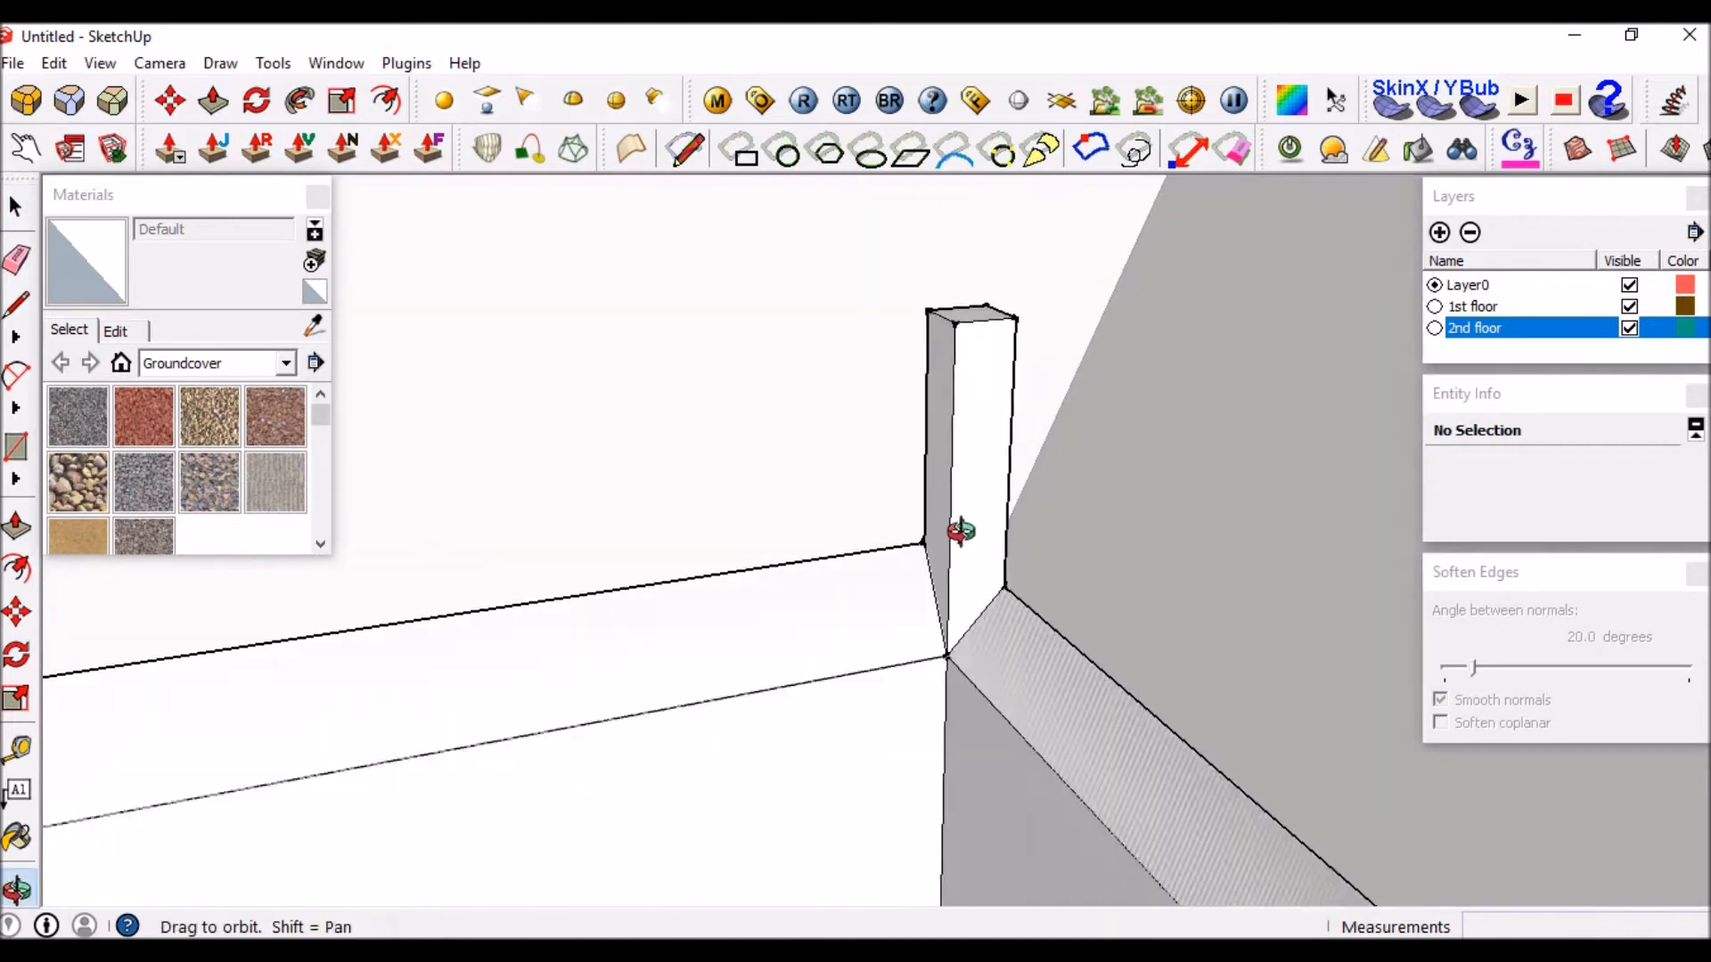
pyautogui.scroll(-4, 981, 542)
pyautogui.scroll(4, 1035, 438)
pyautogui.moveTo(1037, 440); pyautogui.dragTo(1050, 260, button='middle')
pyautogui.scroll(3, 959, 305)
pyautogui.scroll(-3, 1007, 389)
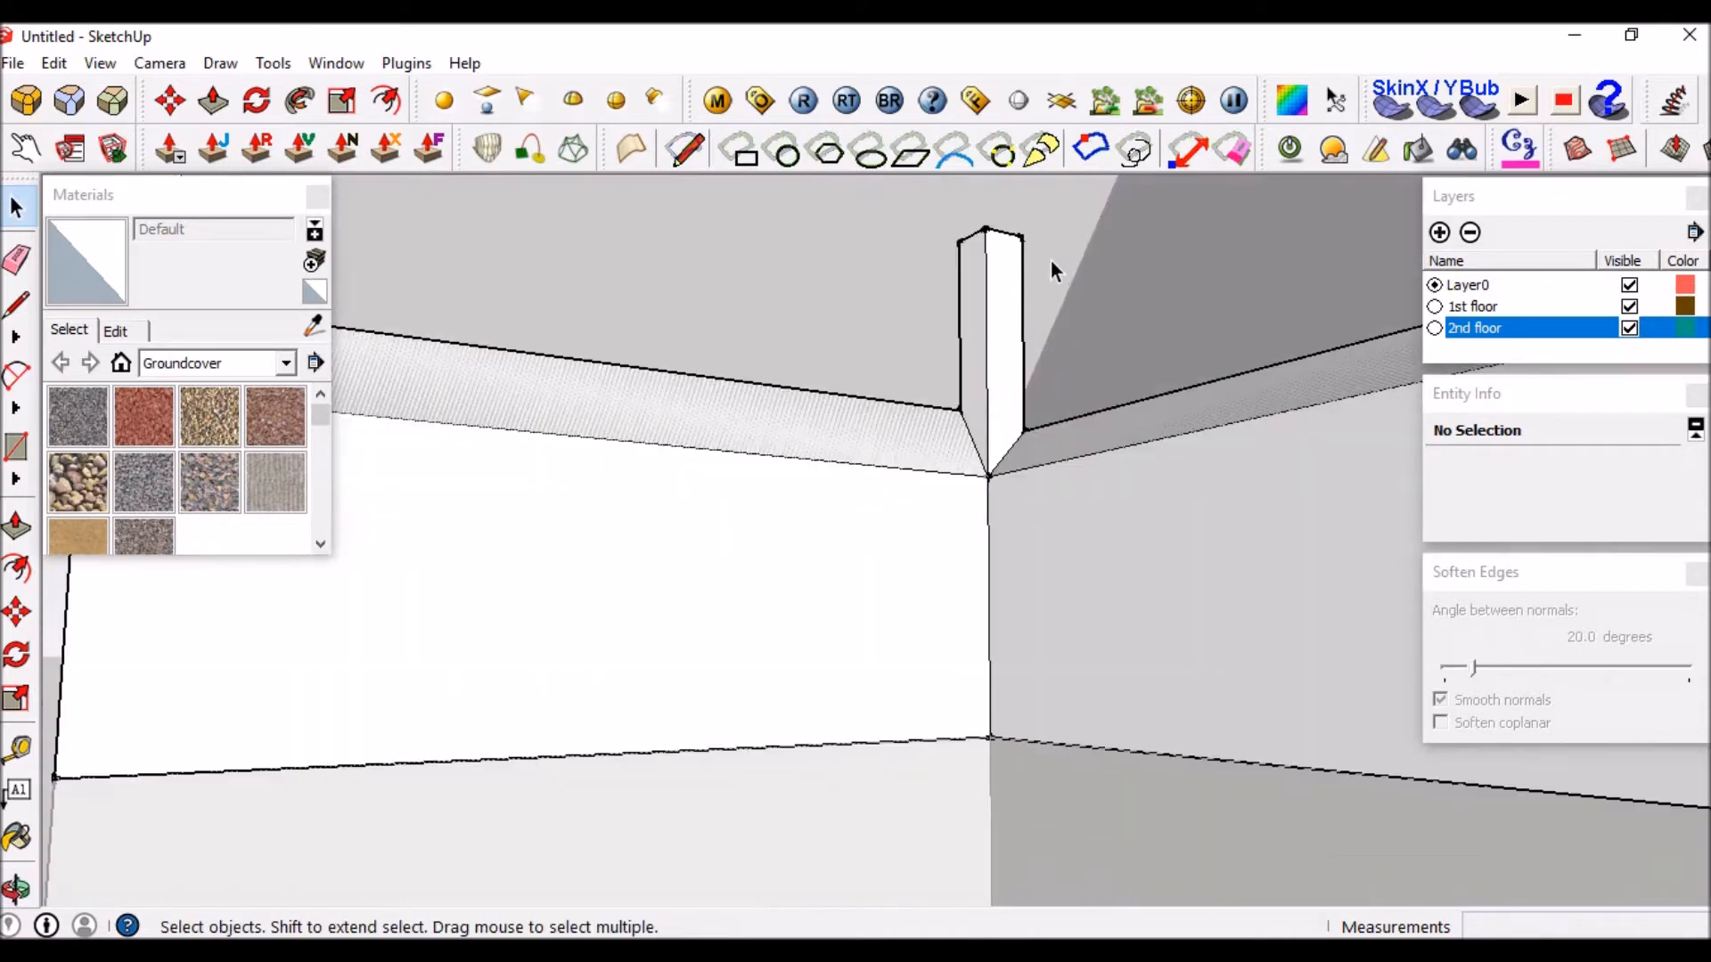
pyautogui.moveTo(925, 189); pyautogui.dragTo(927, 192)
pyautogui.press('Delete')
# Close the gap at the inner corner with lines joining both sloped wall tops along the roof valley.
pyautogui.moveTo(991, 474); pyautogui.dragTo(972, 704, button='middle')
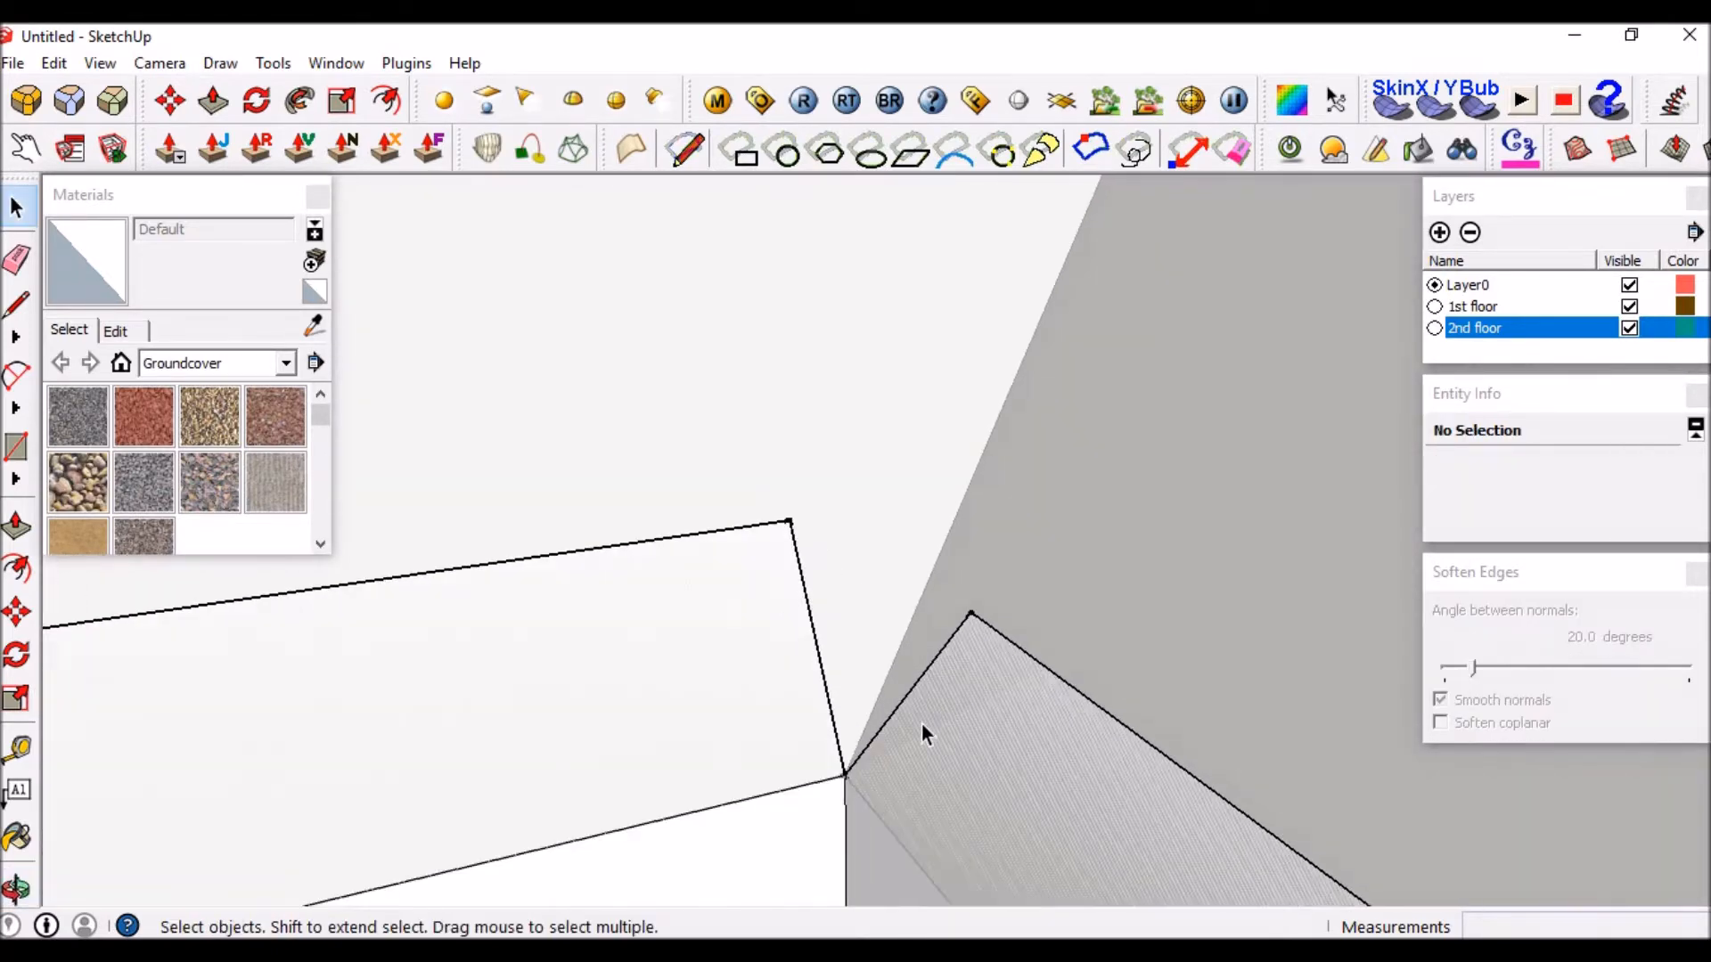
pyautogui.press('l')
pyautogui.click(843, 775)
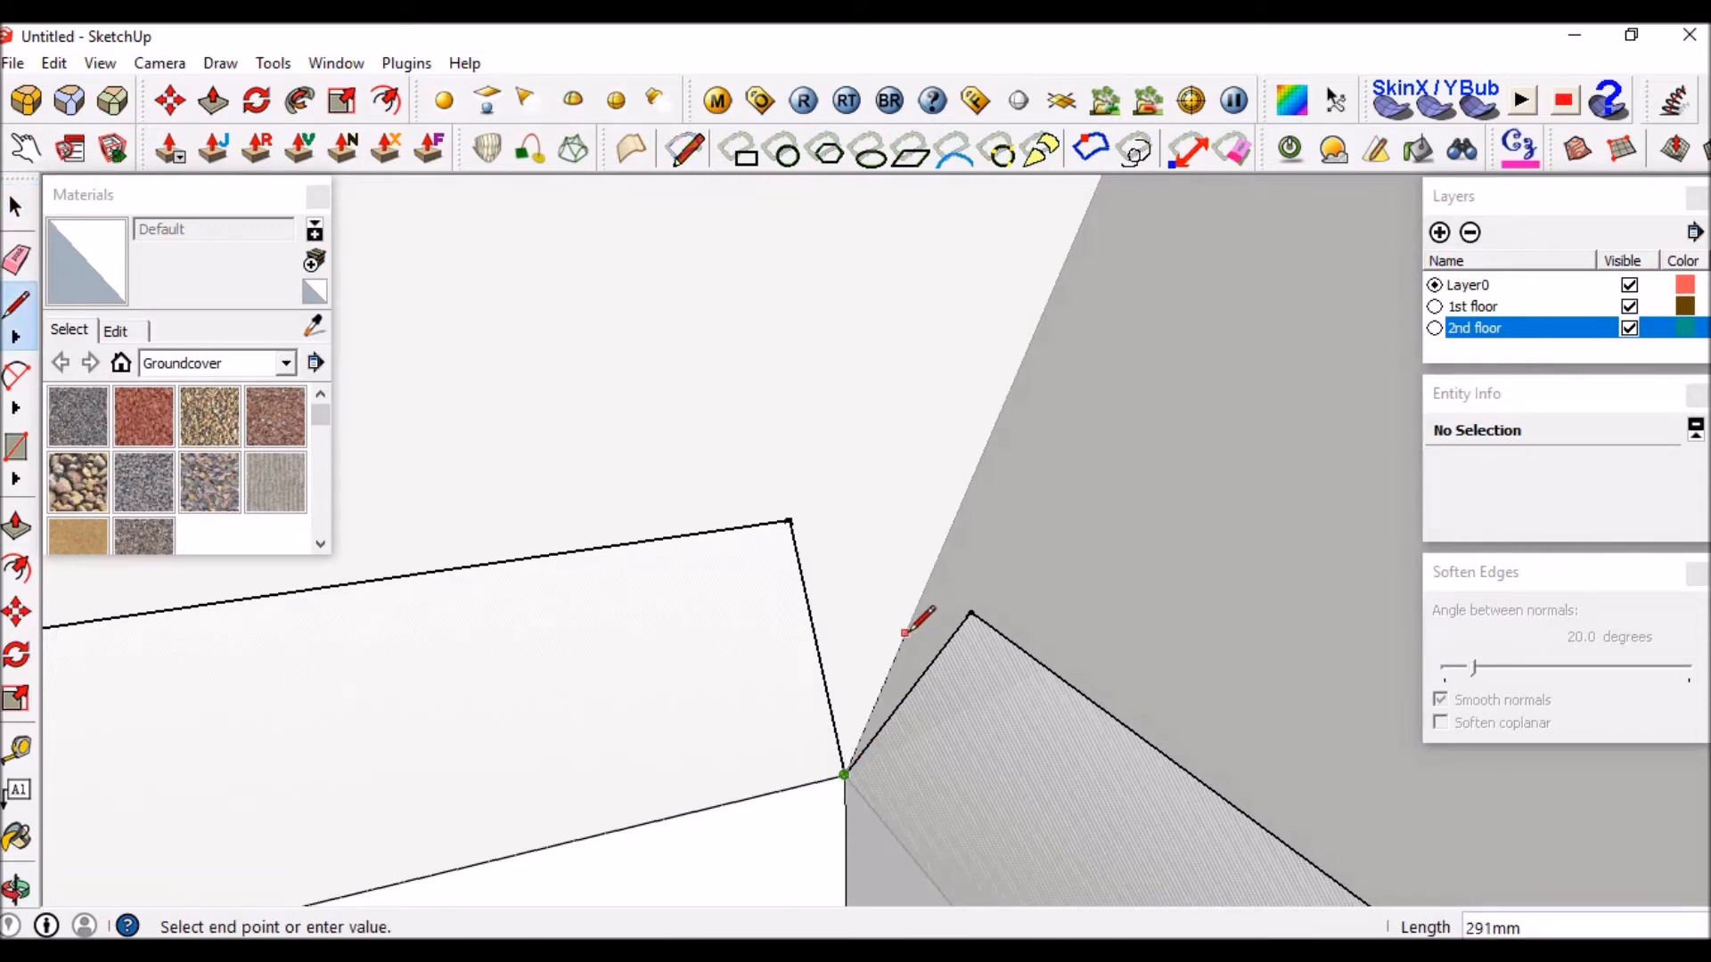
pyautogui.moveTo(927, 573); pyautogui.dragTo(972, 521, button='middle')
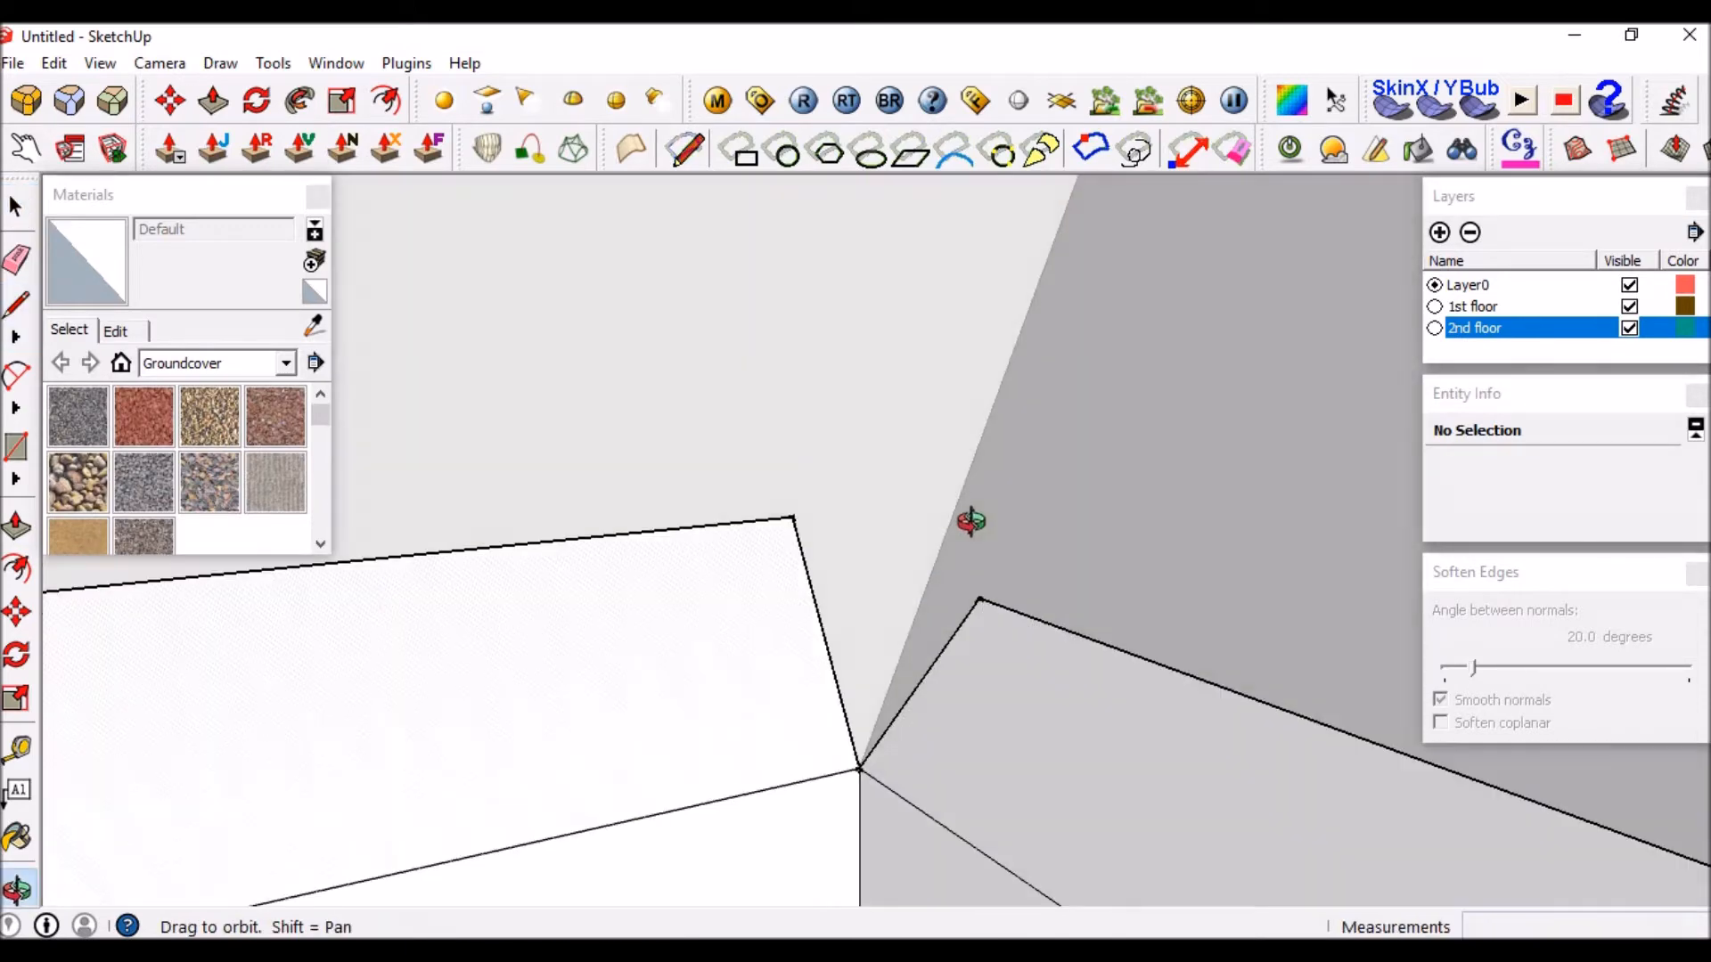
pyautogui.click(947, 578)
pyautogui.click(979, 598)
pyautogui.click(929, 580)
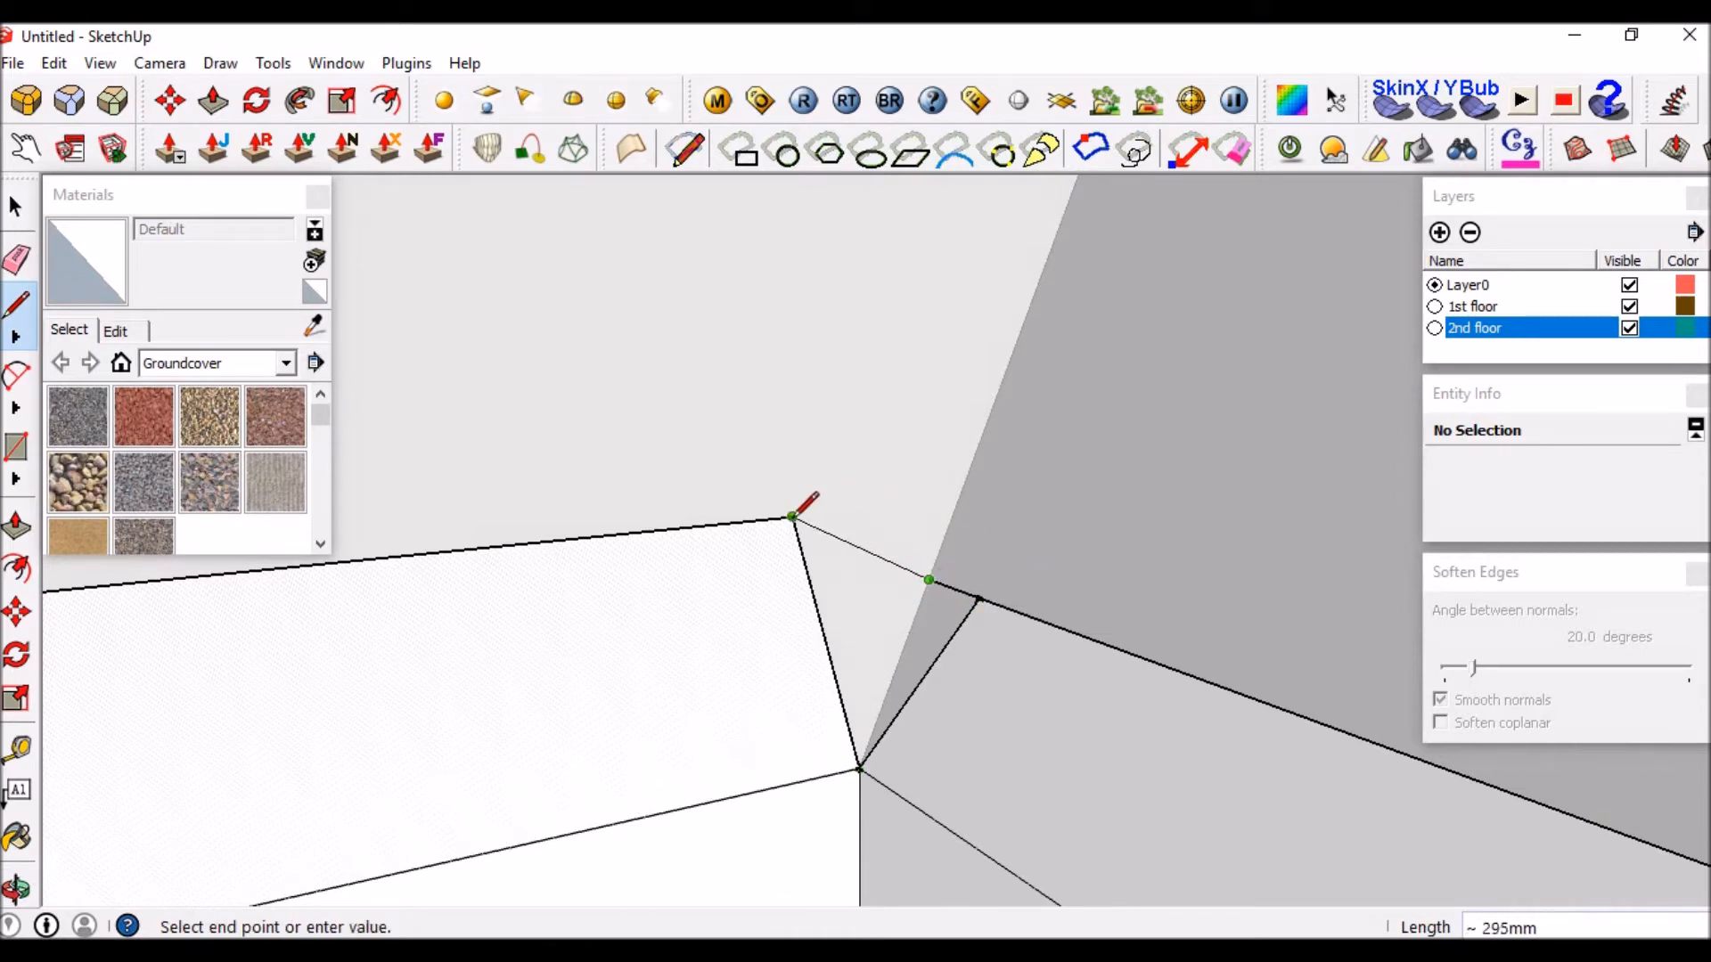
pyautogui.click(810, 528)
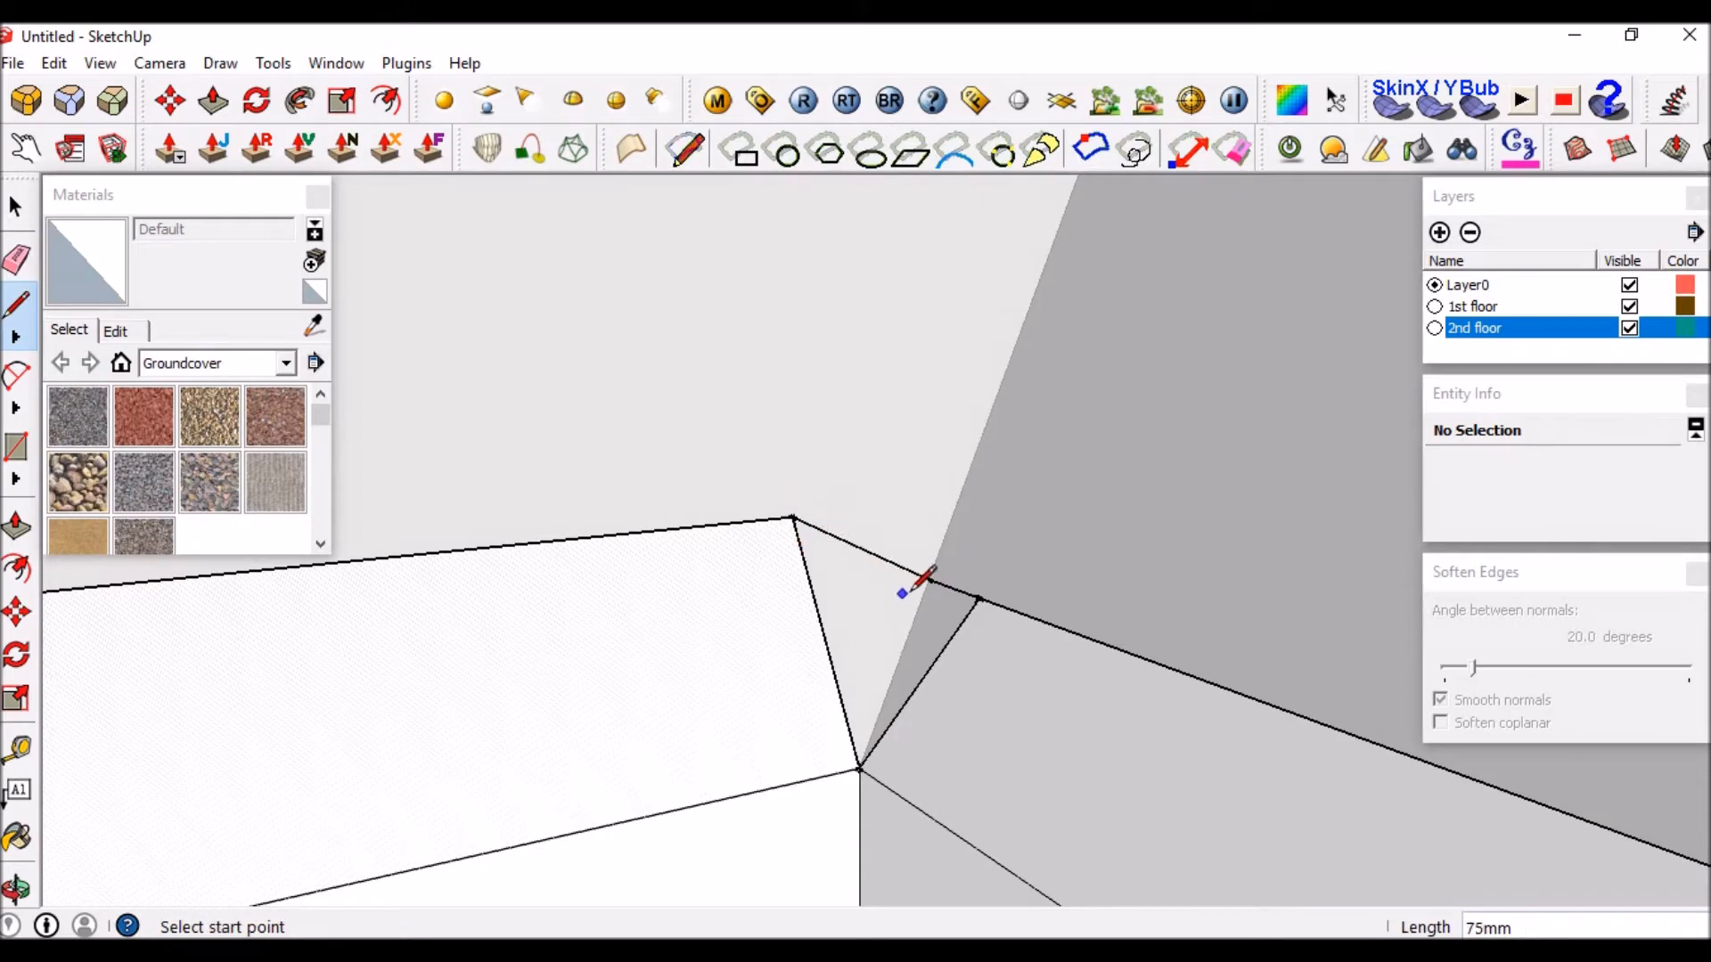
pyautogui.click(929, 580)
pyautogui.click(860, 767)
pyautogui.moveTo(860, 766); pyautogui.dragTo(902, 580, button='middle')
pyautogui.scroll(-5, 902, 580)
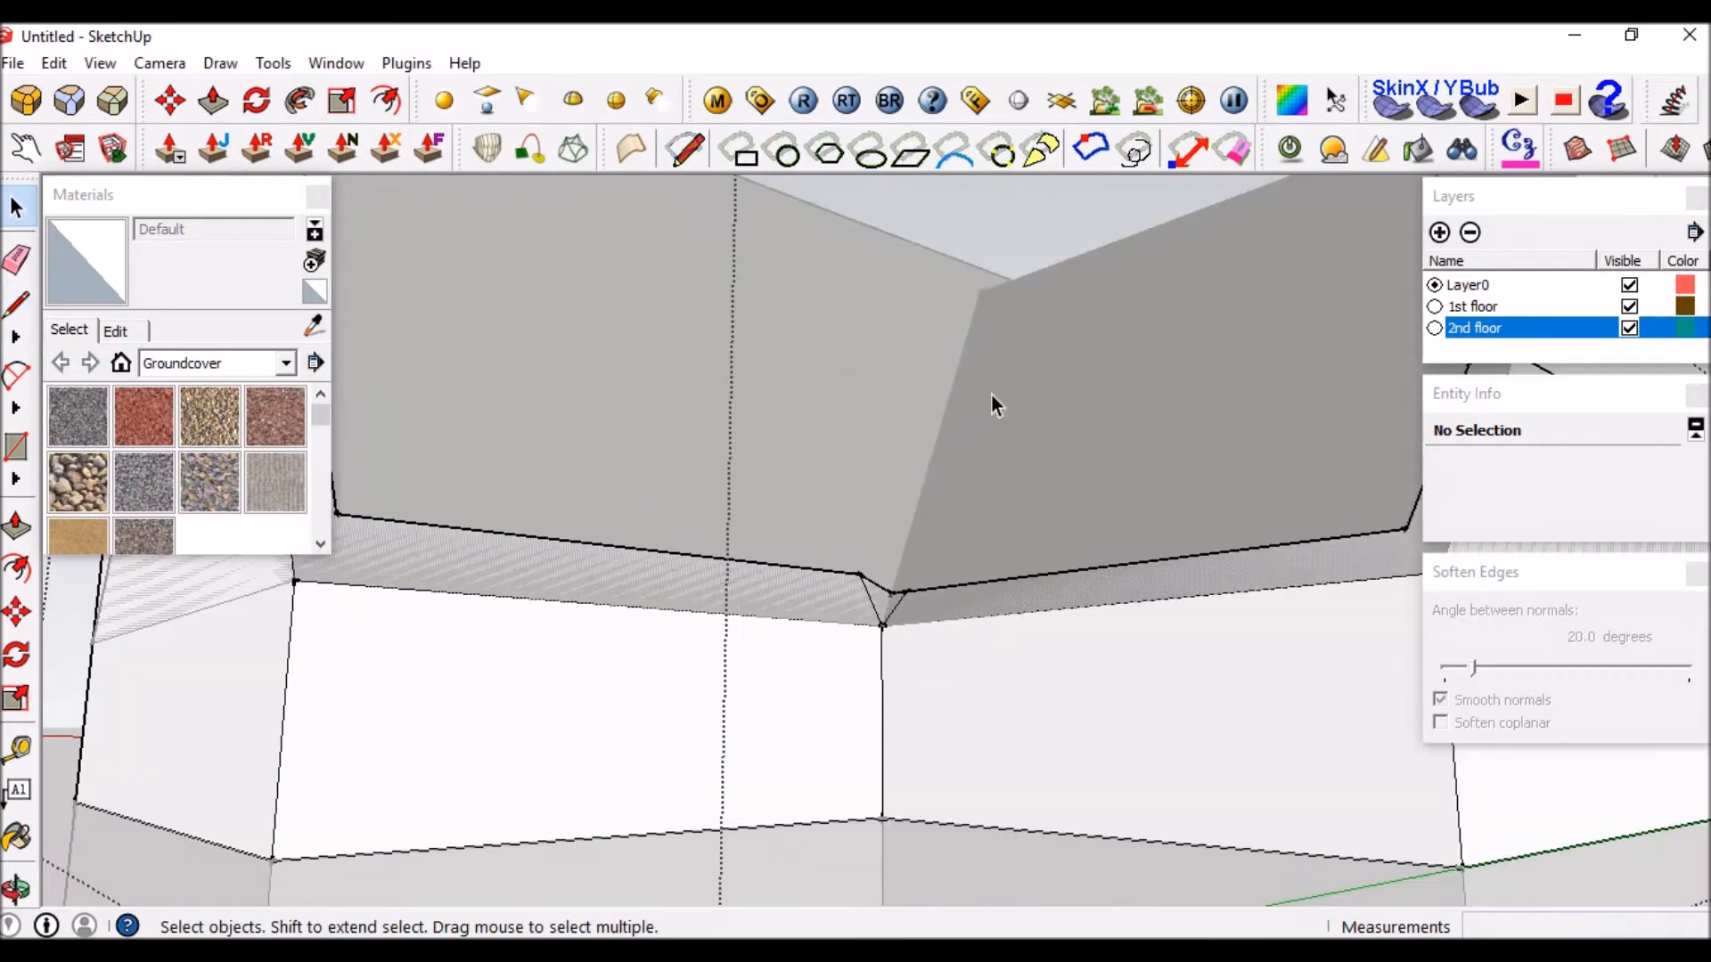
# Delete the surplus diagonal edges beside the valley line on the inner corner's wall tops.
pyautogui.moveTo(1035, 437); pyautogui.dragTo(888, 602, button='middle')
pyautogui.scroll(3, 902, 610)
pyautogui.click(918, 620)
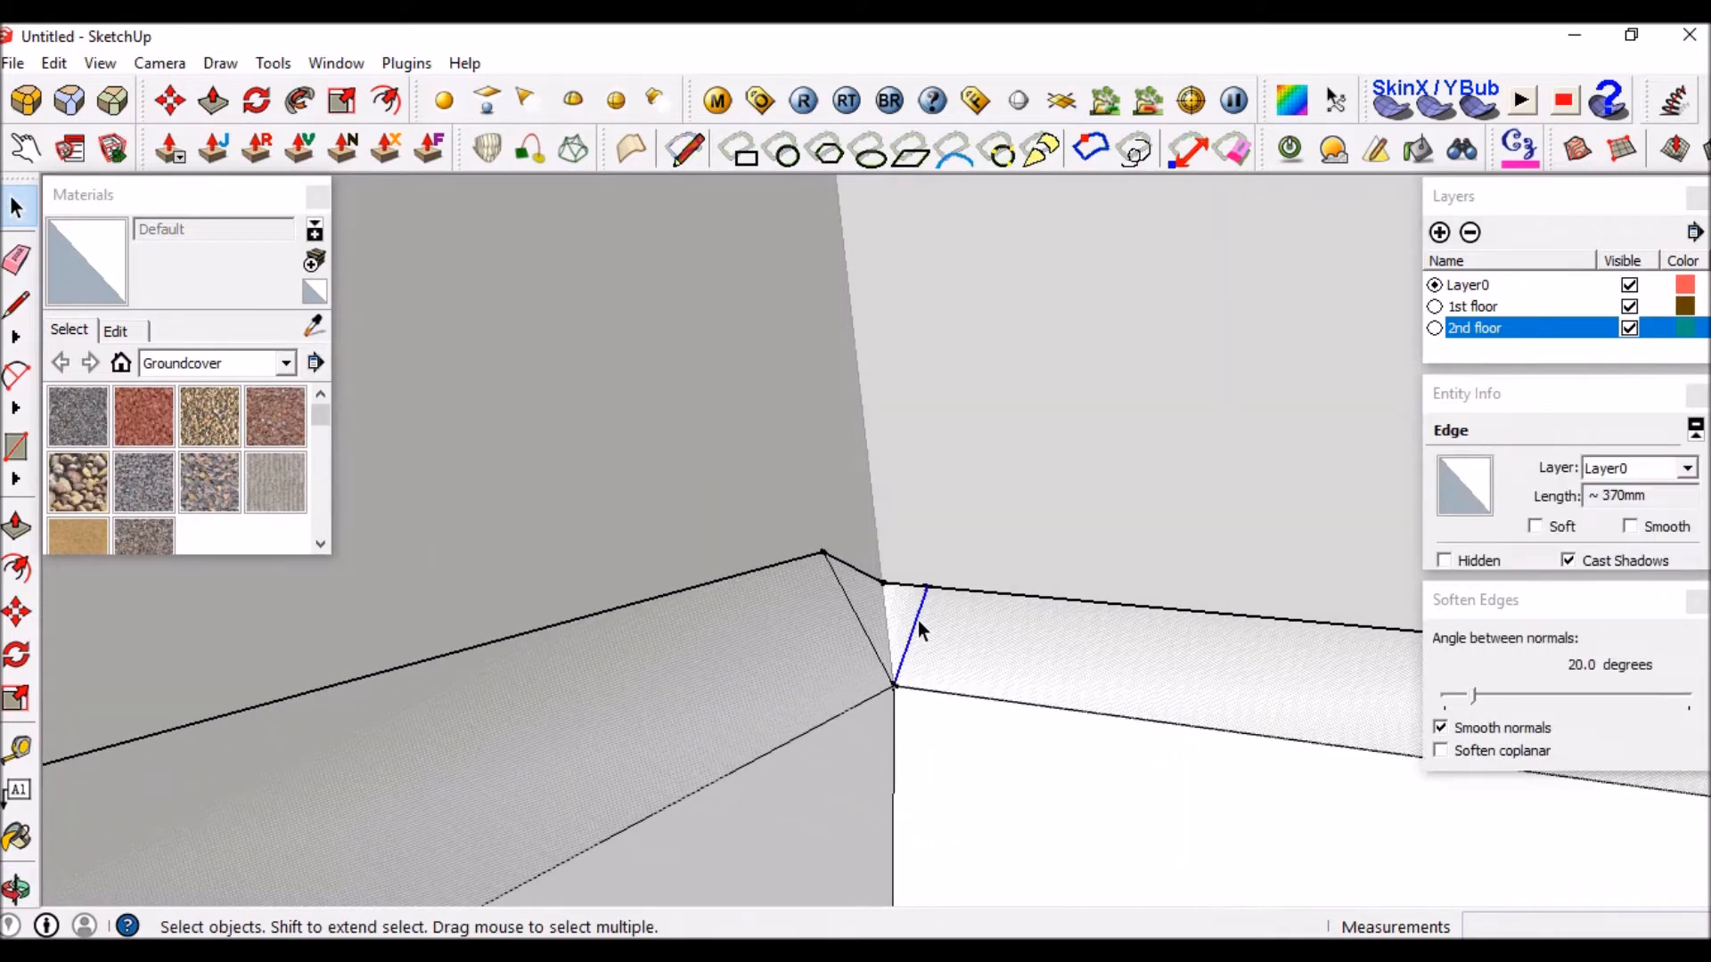
pyautogui.press('Delete')
pyautogui.moveTo(846, 601); pyautogui.dragTo(871, 660, button='middle')
pyautogui.scroll(-5, 981, 410)
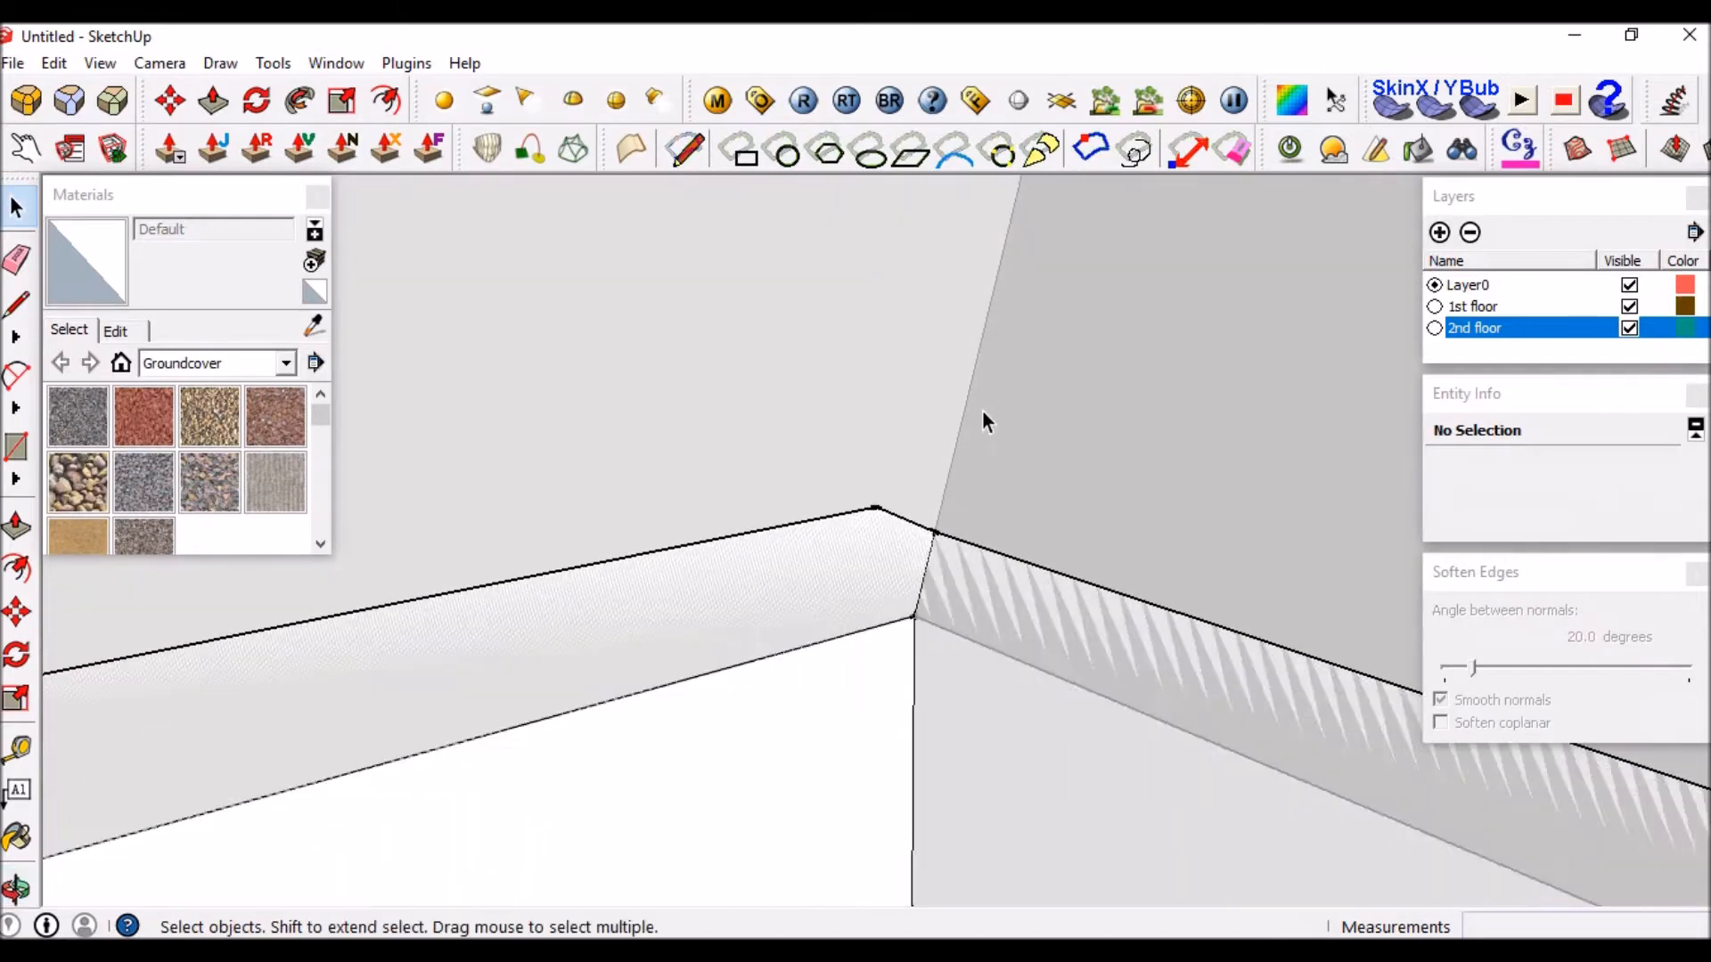
# Draw the roof-slope line at the outer wall corner, push the triangle through the wall and delete its leftover edge.
pyautogui.moveTo(847, 526); pyautogui.dragTo(1050, 515, button='middle')
pyautogui.scroll(3, 693, 428)
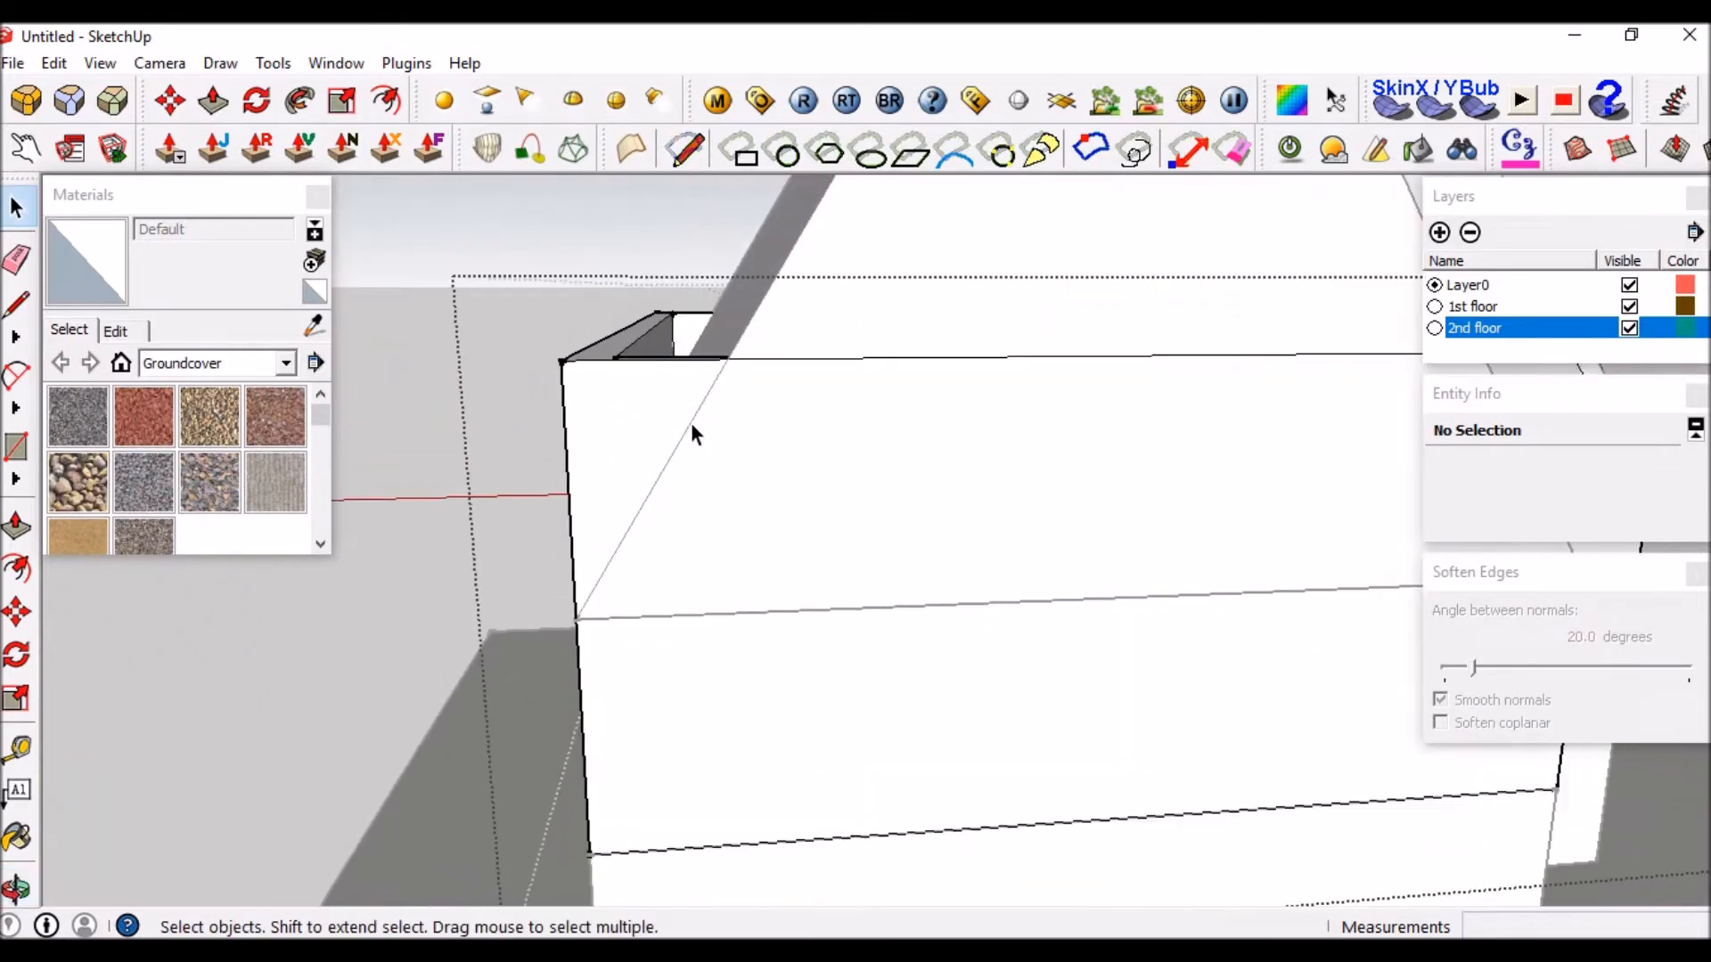
pyautogui.press('l')
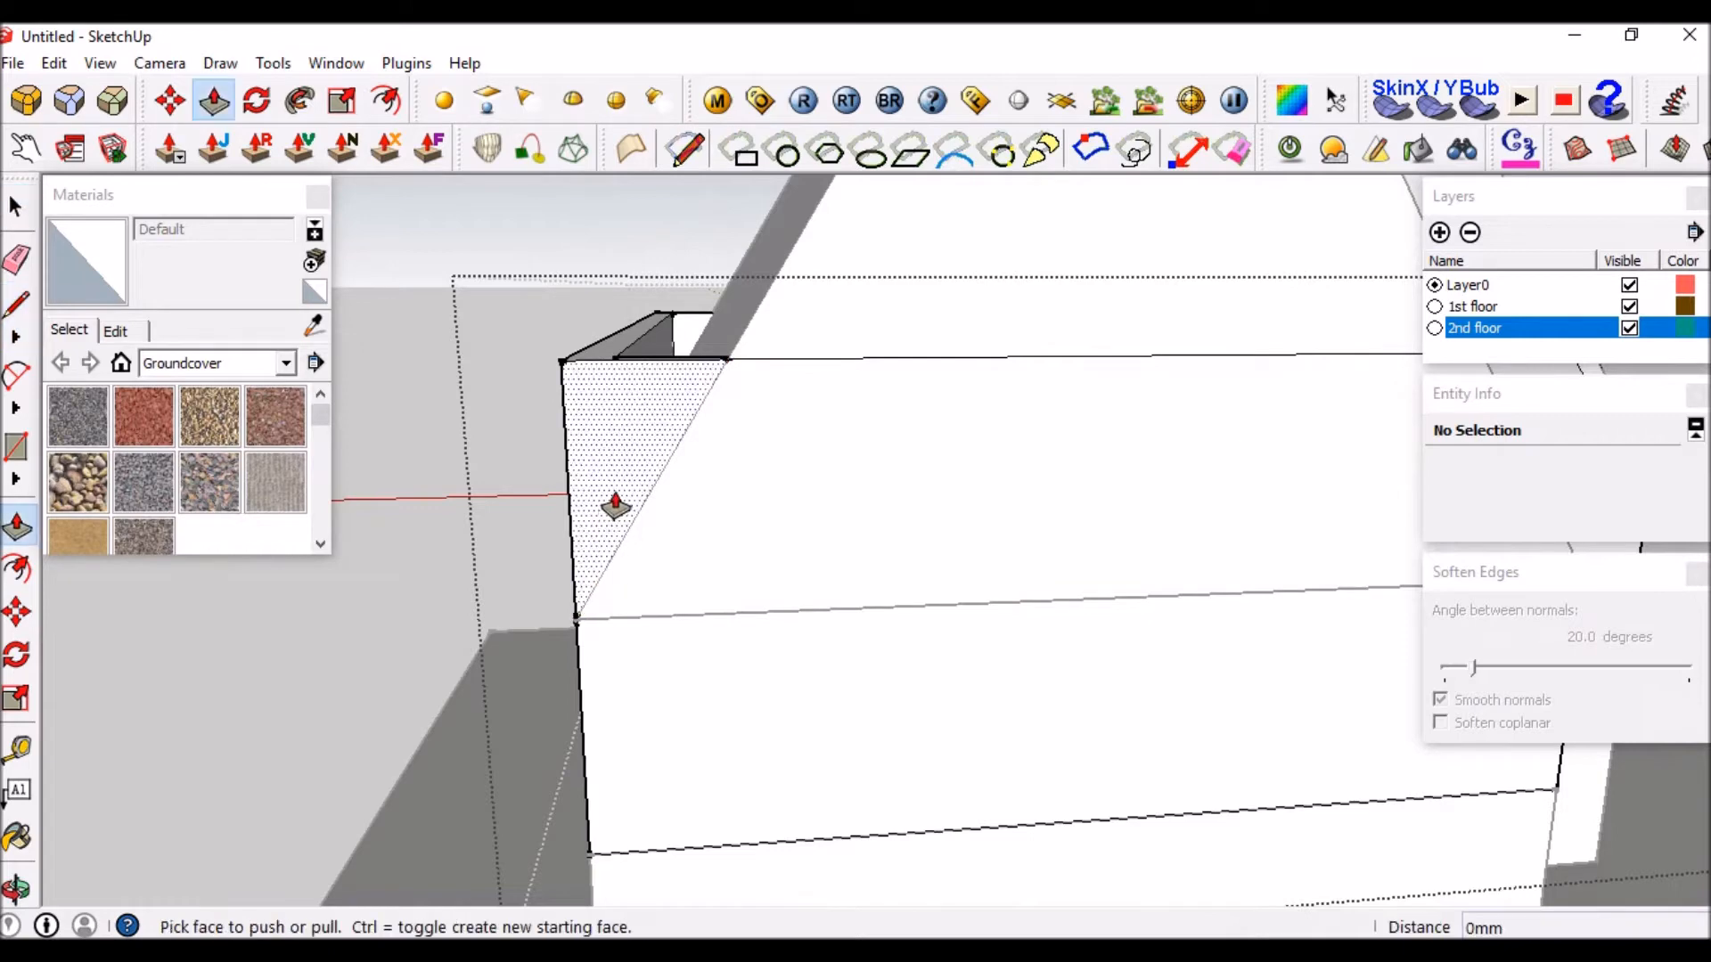
pyautogui.click(626, 434)
pyautogui.press('space')
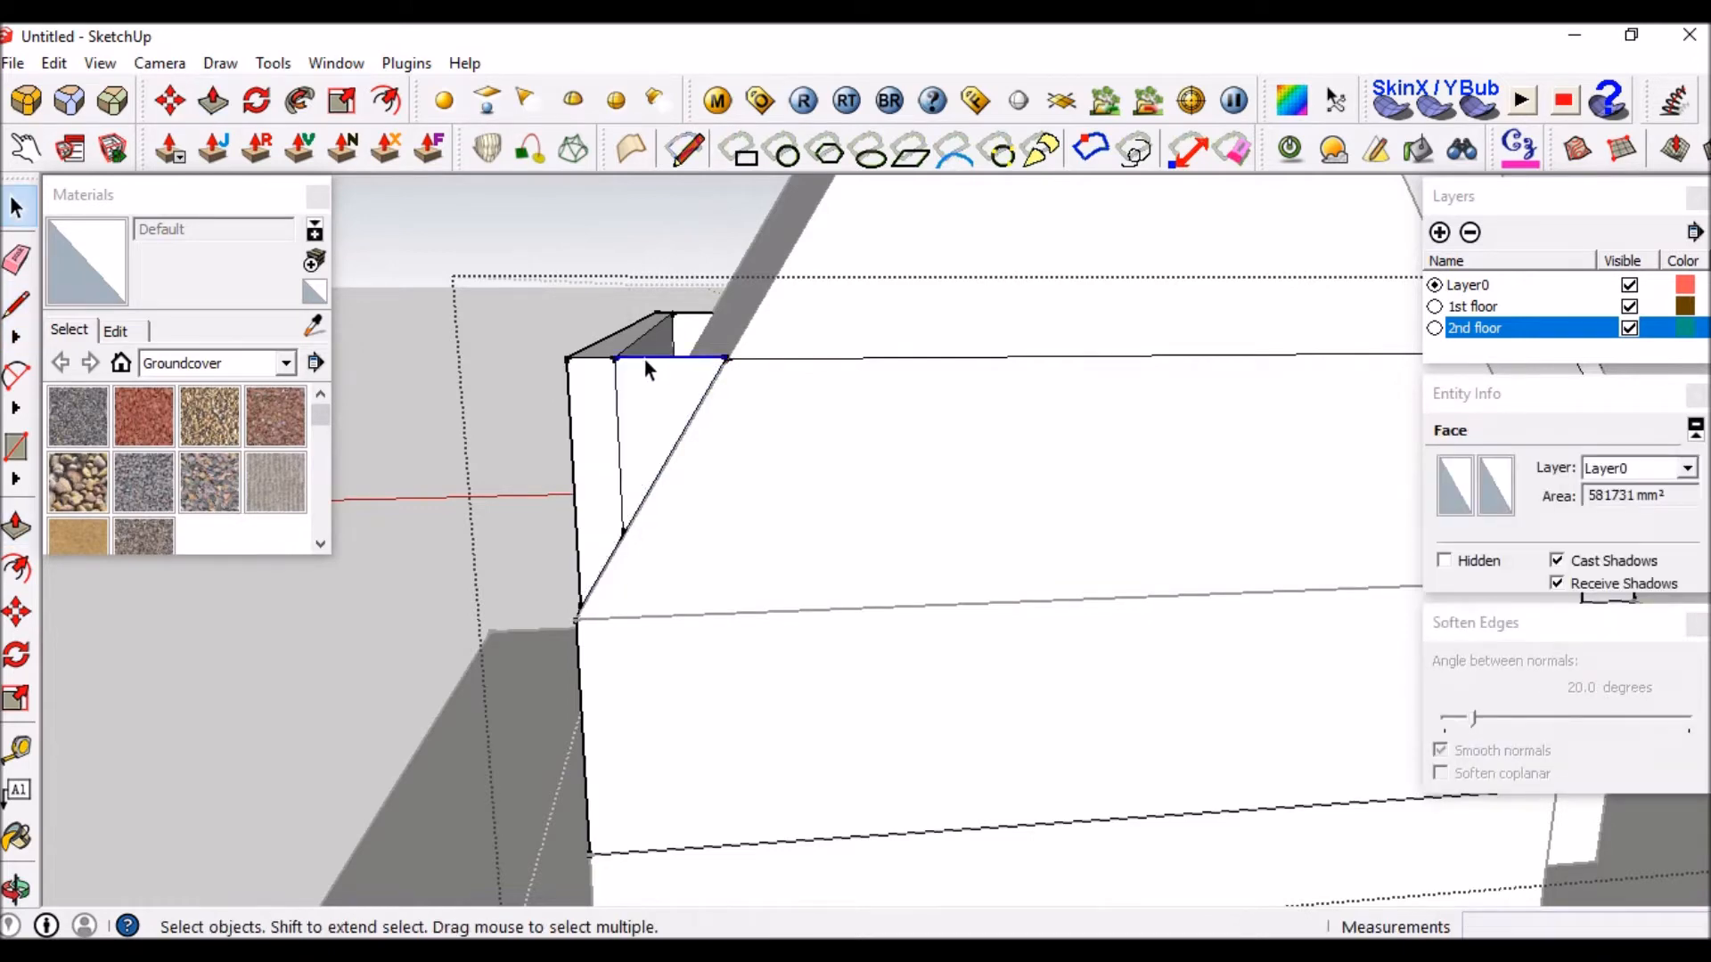
pyautogui.click(644, 358)
pyautogui.moveTo(676, 485); pyautogui.dragTo(850, 538, button='middle')
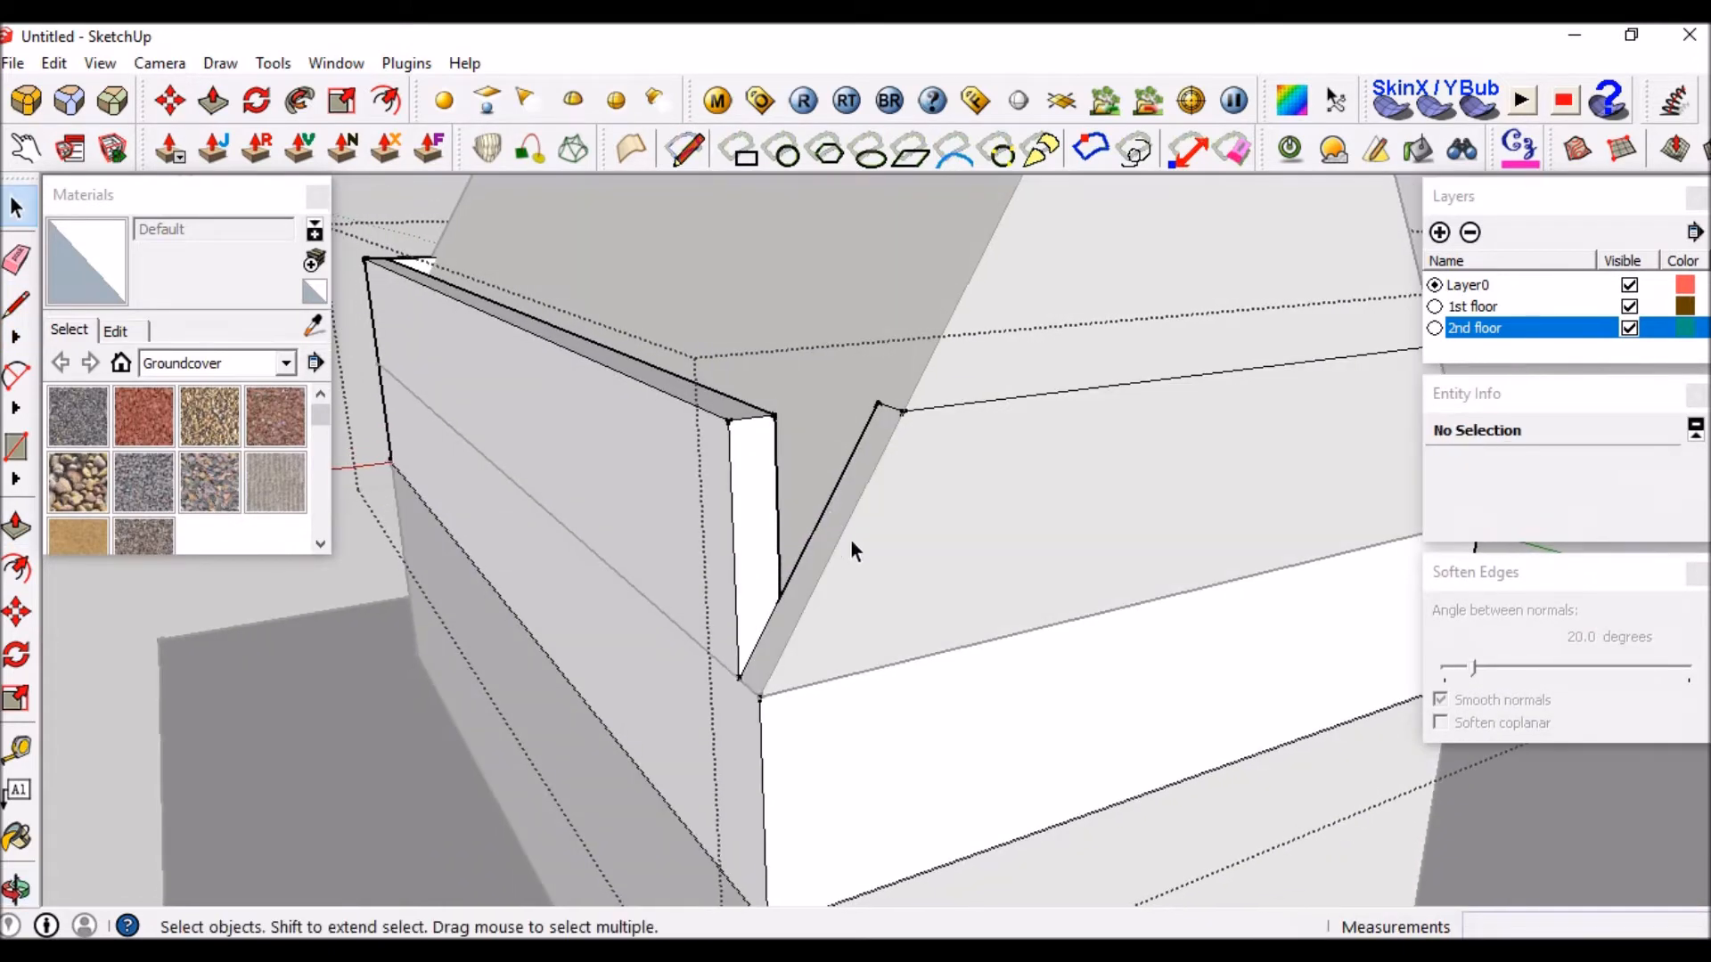
# Push the exposed wall end face 11500 mm back to the opposite corner and delete the leftover edge there.
pyautogui.press('p')
pyautogui.scroll(-3, 802, 517)
pyautogui.click(777, 512)
pyautogui.scroll(-3, 775, 508)
pyautogui.scroll(5, 539, 387)
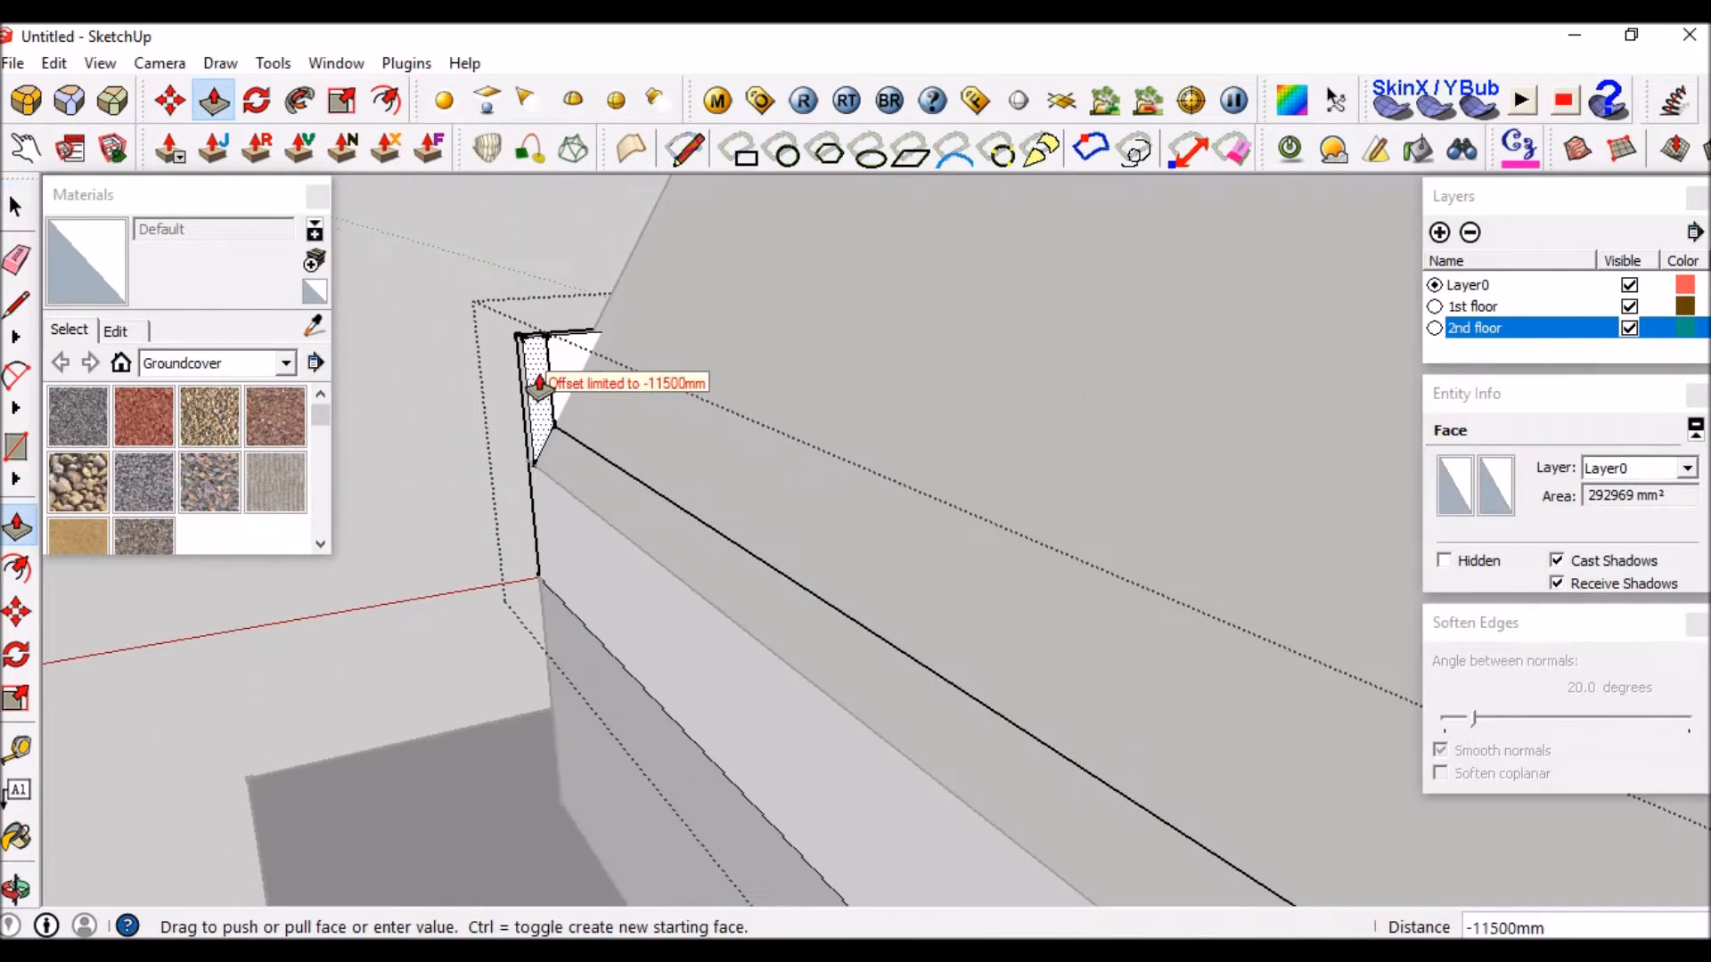
pyautogui.scroll(3, 545, 358)
pyautogui.click(549, 355)
pyautogui.press('Delete')
# Draw the roof-slope line on the gable wall at the origin corner, push the triangle through the wall and delete its leftover edge.
pyautogui.moveTo(568, 481); pyautogui.dragTo(889, 490, button='middle')
pyautogui.scroll(-3, 889, 491)
pyautogui.scroll(-3, 848, 640)
pyautogui.moveTo(850, 644); pyautogui.dragTo(1106, 809, button='middle')
pyautogui.scroll(-5, 683, 504)
pyautogui.moveTo(684, 504); pyautogui.dragTo(1388, 576, button='middle')
pyautogui.scroll(5, 1018, 521)
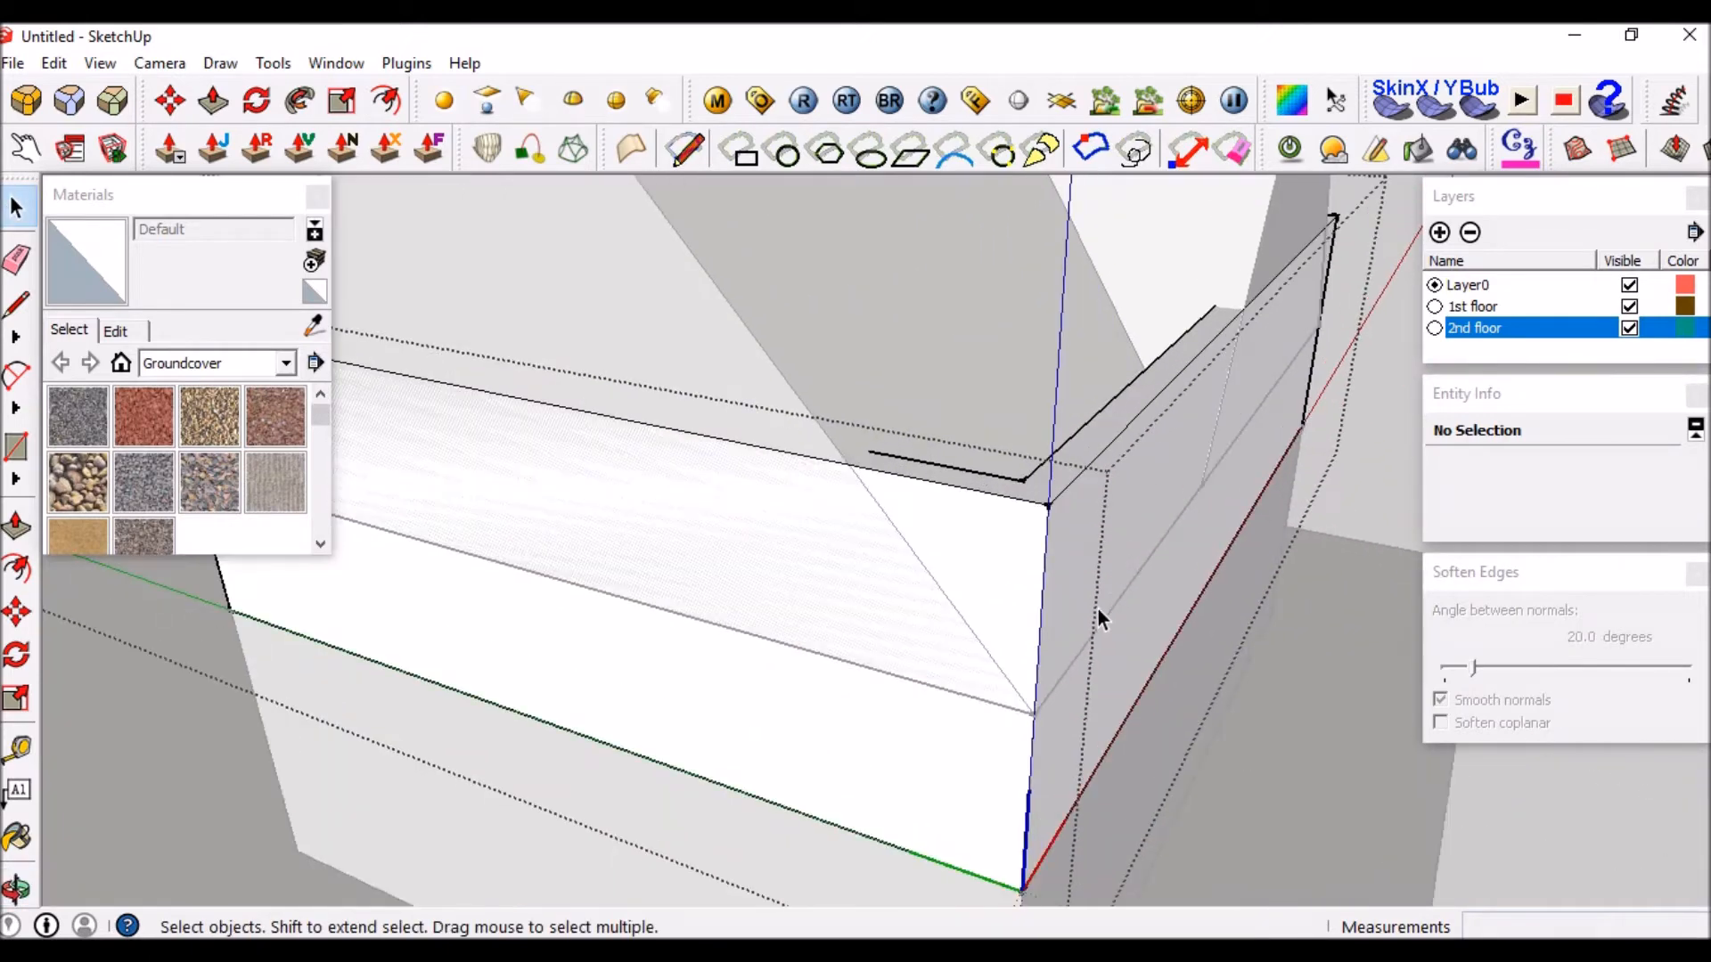
pyautogui.click(1034, 713)
pyautogui.press('p')
pyautogui.moveTo(989, 599); pyautogui.dragTo(976, 486)
pyautogui.press('space')
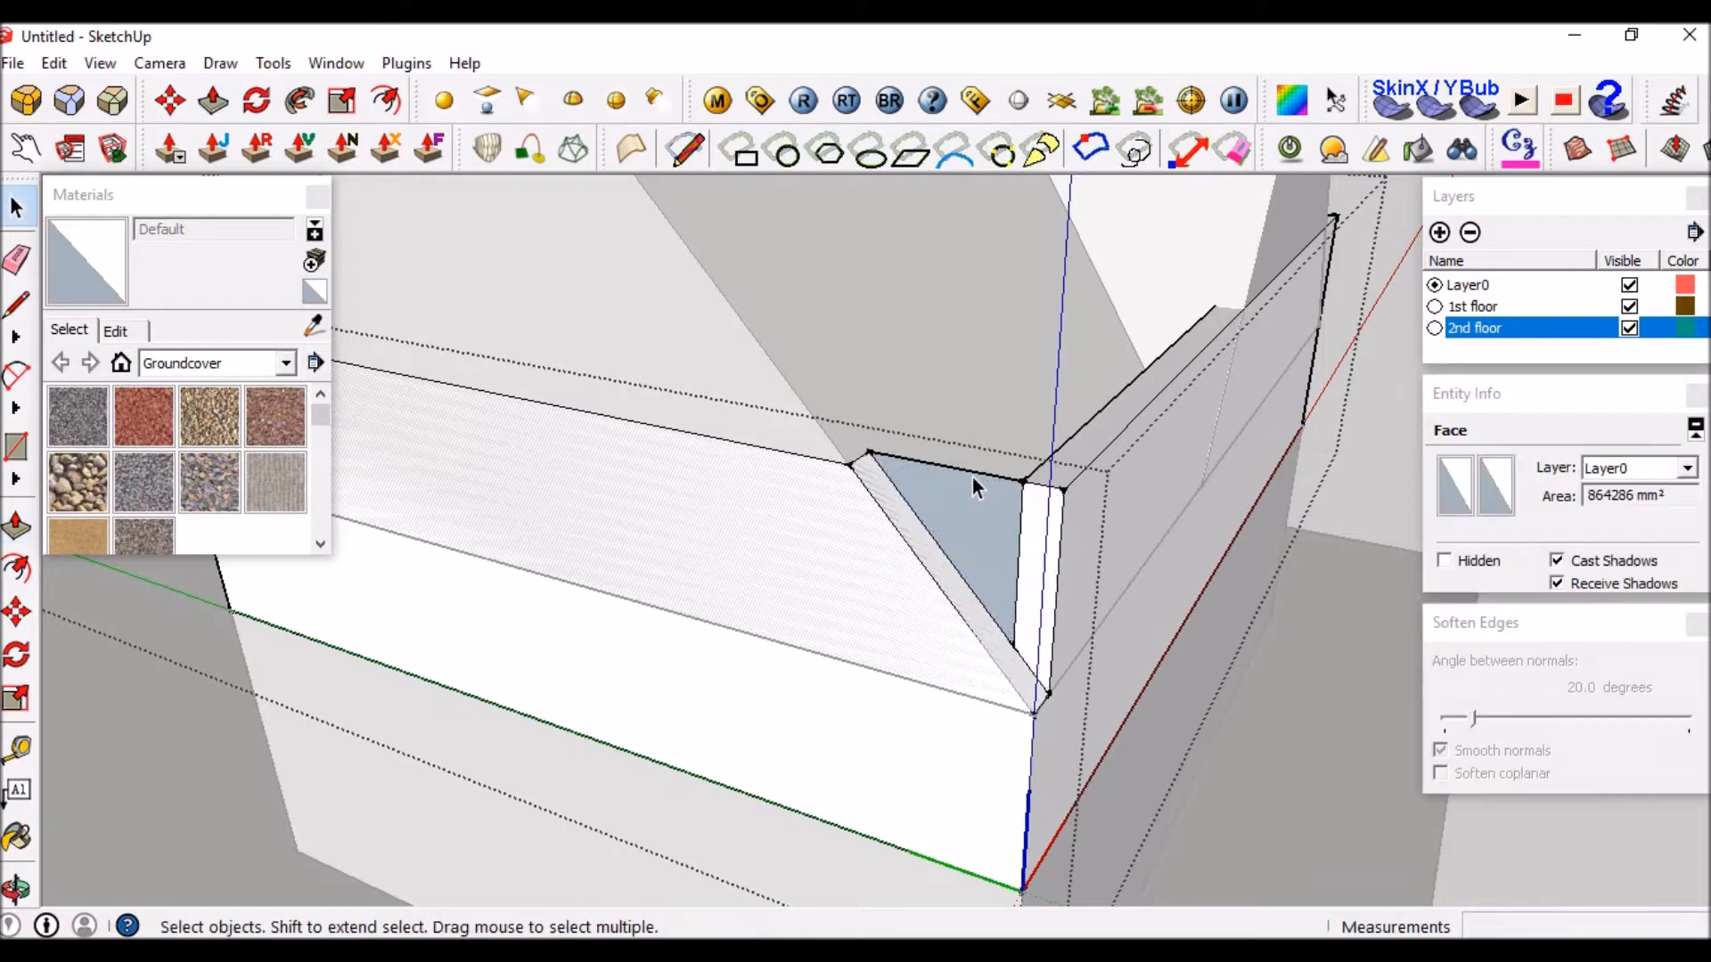
pyautogui.click(966, 474)
pyautogui.press('Delete')
# Push the exposed wall end face at the origin corner along the wall and through the far corner, removing the strip above the roof slope.
pyautogui.press('p')
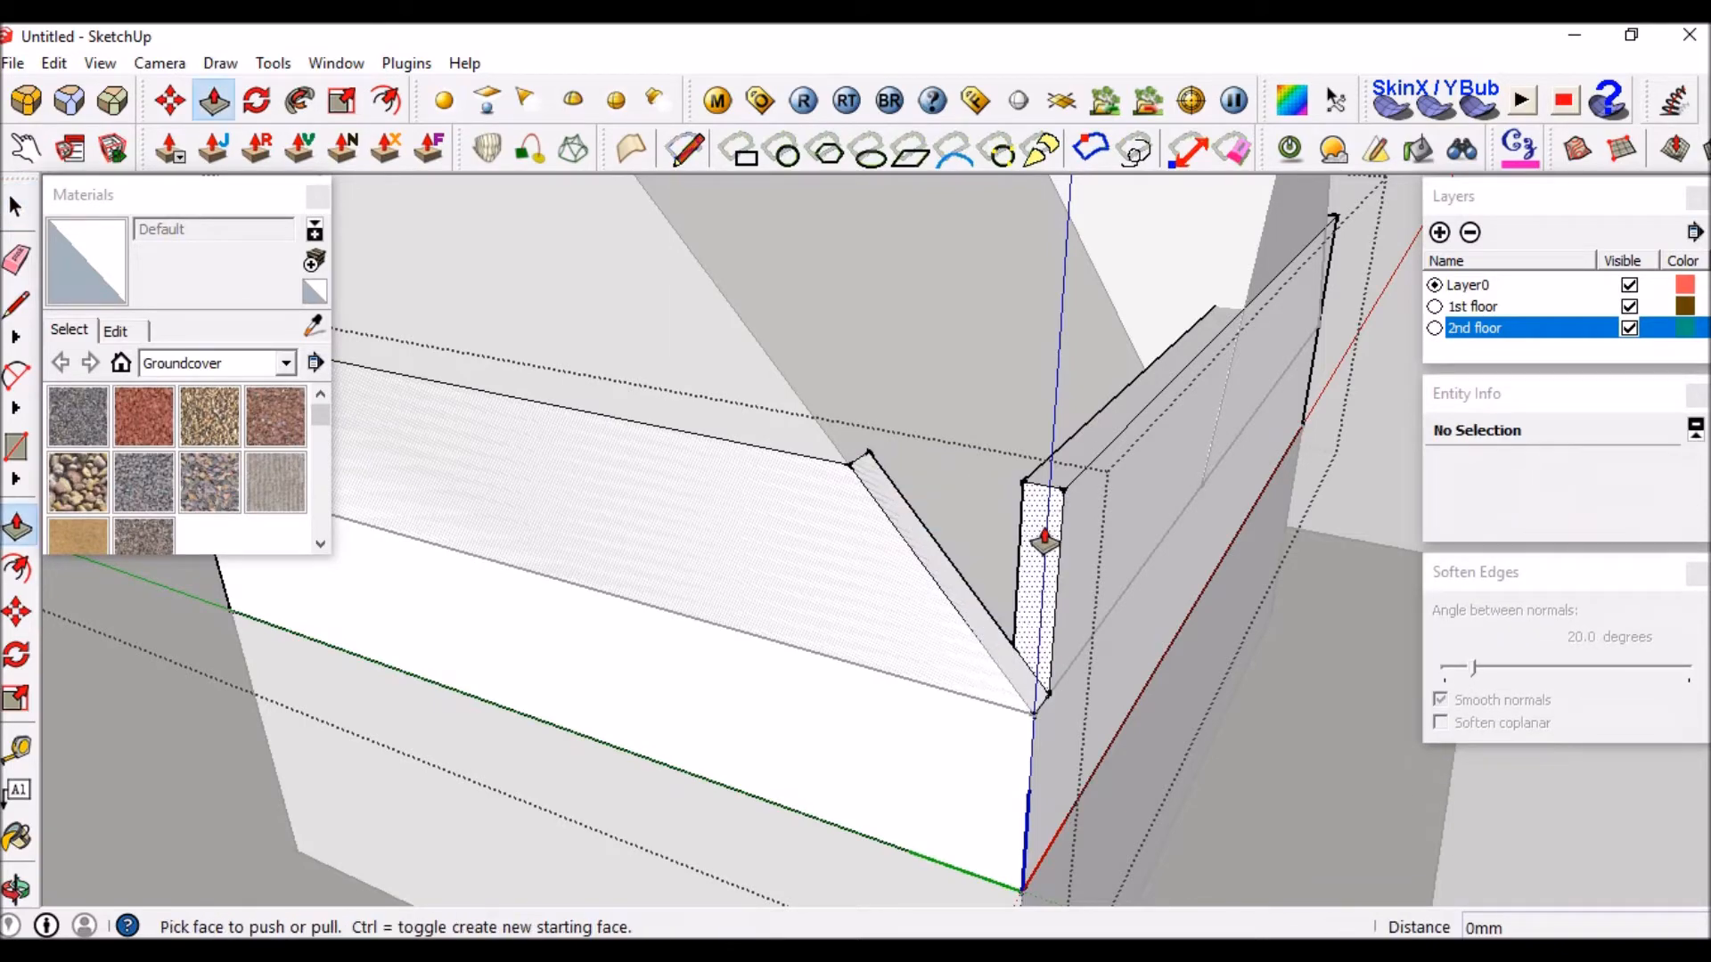
pyautogui.click(1044, 539)
pyautogui.moveTo(1044, 539); pyautogui.dragTo(786, 542, button='middle')
pyautogui.scroll(-6, 787, 542)
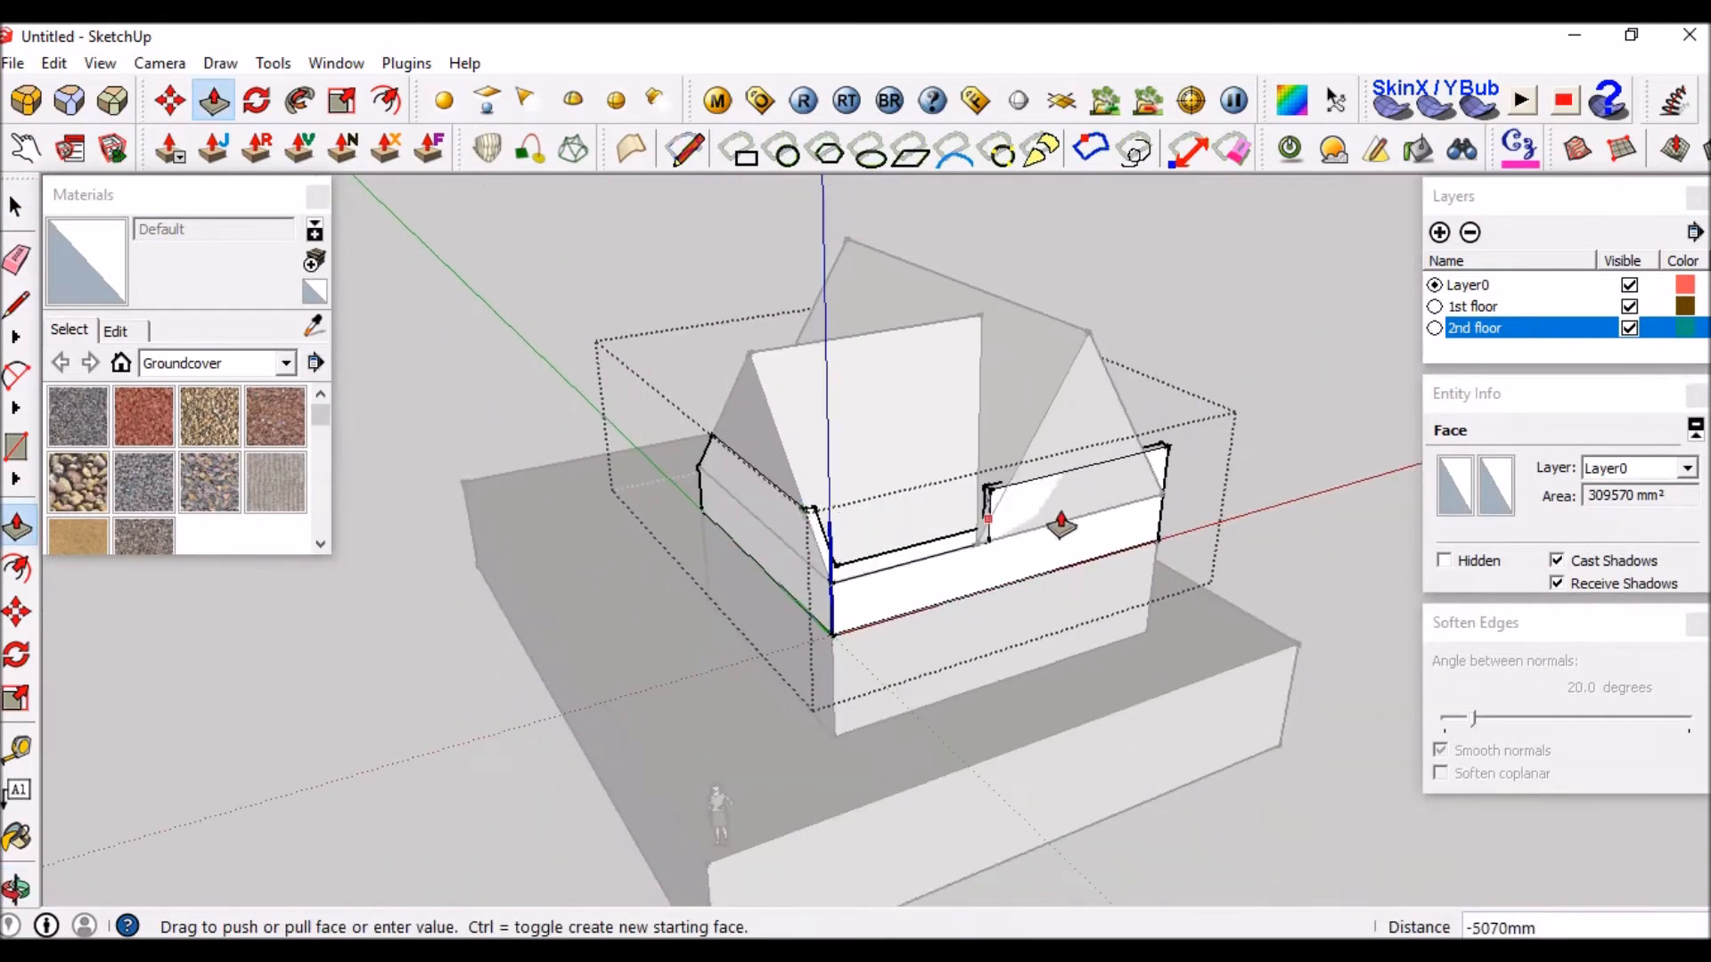
pyautogui.scroll(5, 1169, 488)
pyautogui.moveTo(1174, 501); pyautogui.dragTo(1184, 398, button='middle')
pyautogui.moveTo(1240, 318); pyautogui.dragTo(784, 402, button='middle')
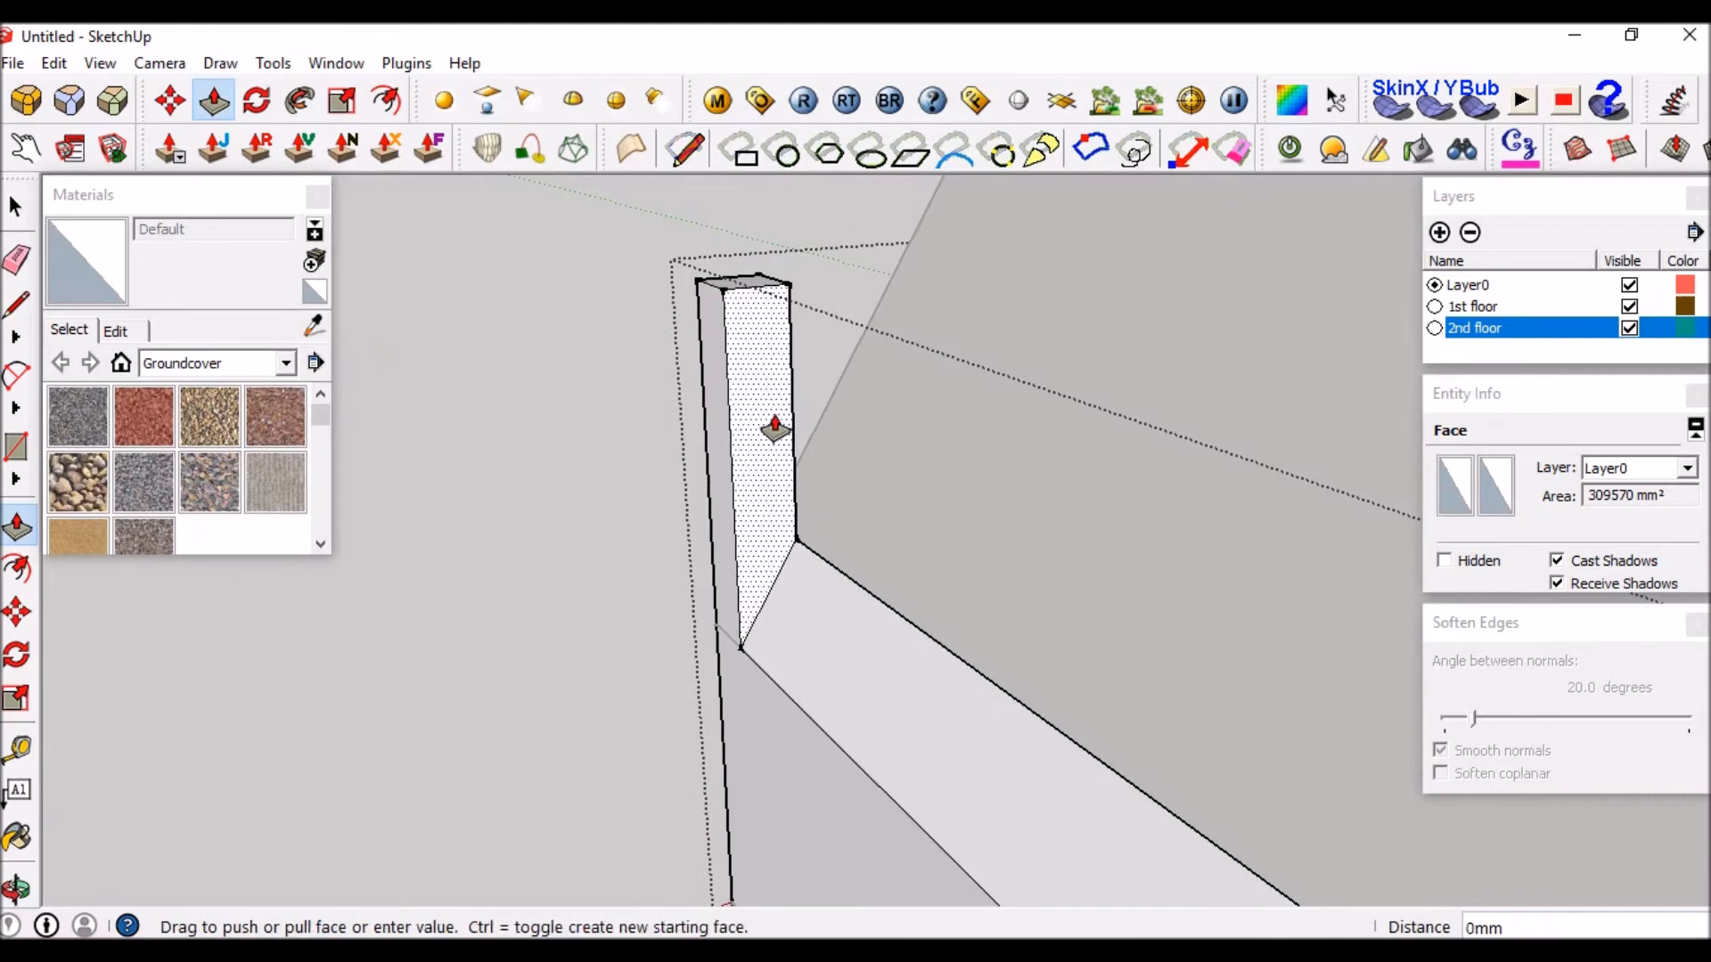
pyautogui.click(774, 429)
pyautogui.click(728, 385)
pyautogui.moveTo(738, 458); pyautogui.dragTo(1105, 499, button='middle')
pyautogui.press('space')
pyautogui.scroll(-10, 1105, 488)
pyautogui.moveTo(932, 554); pyautogui.dragTo(1247, 472, button='middle')
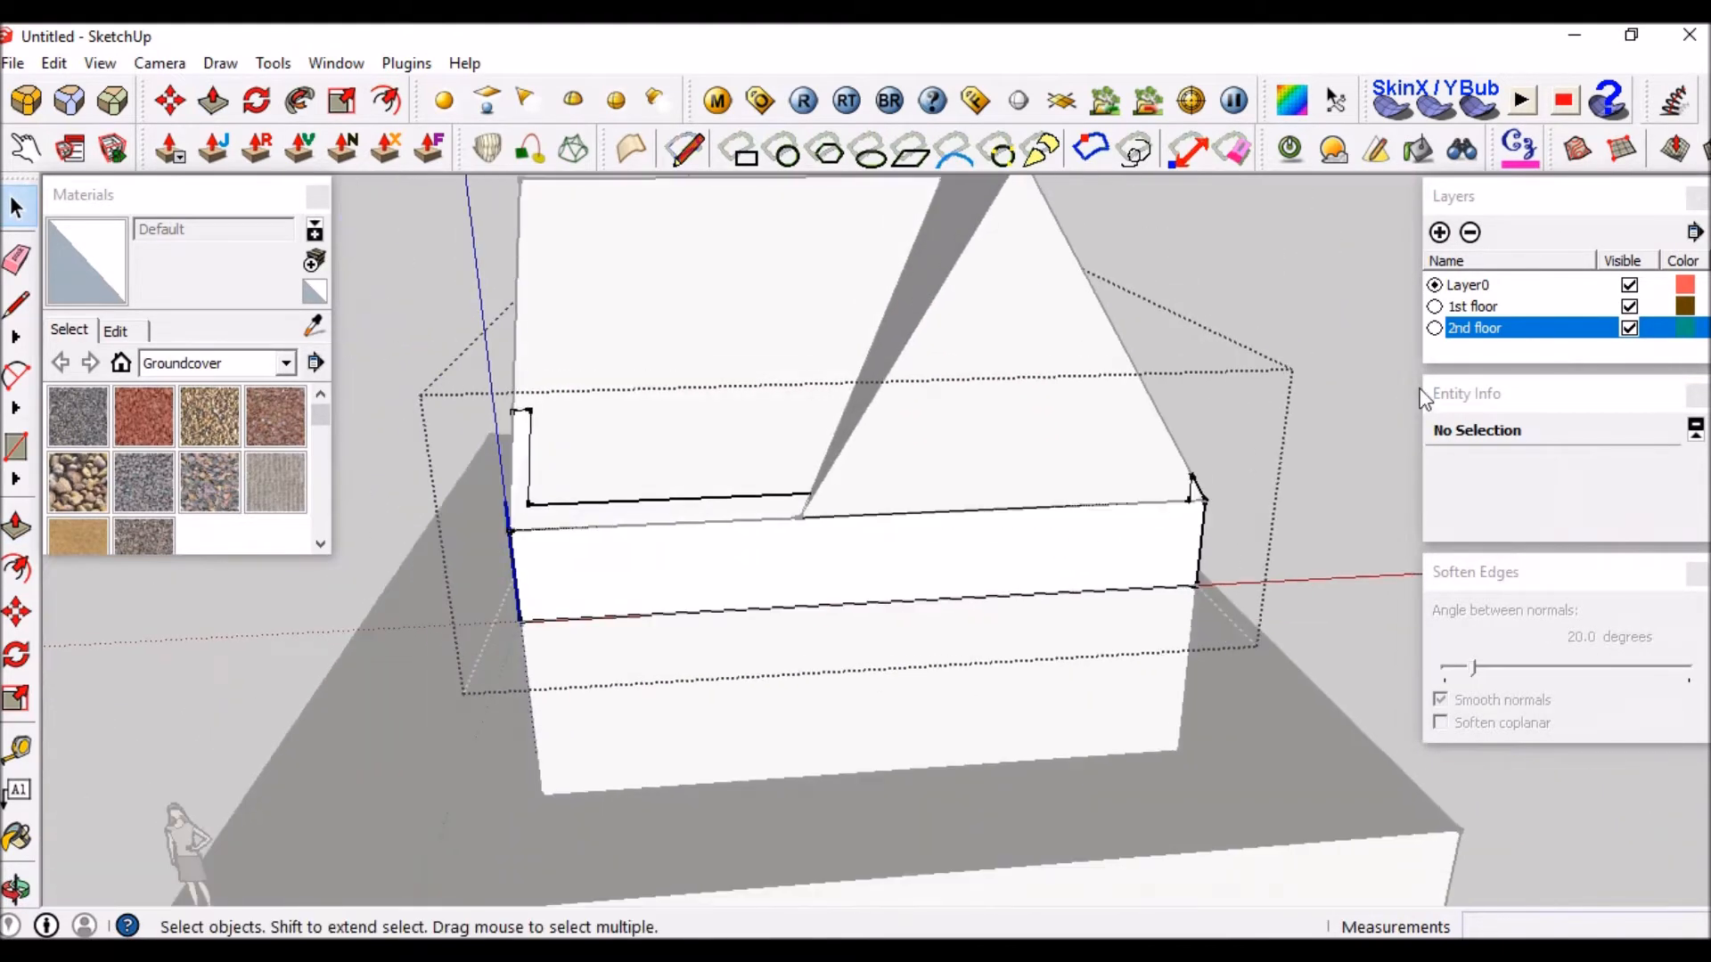
# Hide the 2nd floor layer and delete the leftover faces and edges on the outer corner's wall top.
pyautogui.click(1628, 327)
pyautogui.moveTo(1349, 550); pyautogui.dragTo(971, 465, button='middle')
pyautogui.scroll(5, 1230, 459)
pyautogui.scroll(3, 1105, 463)
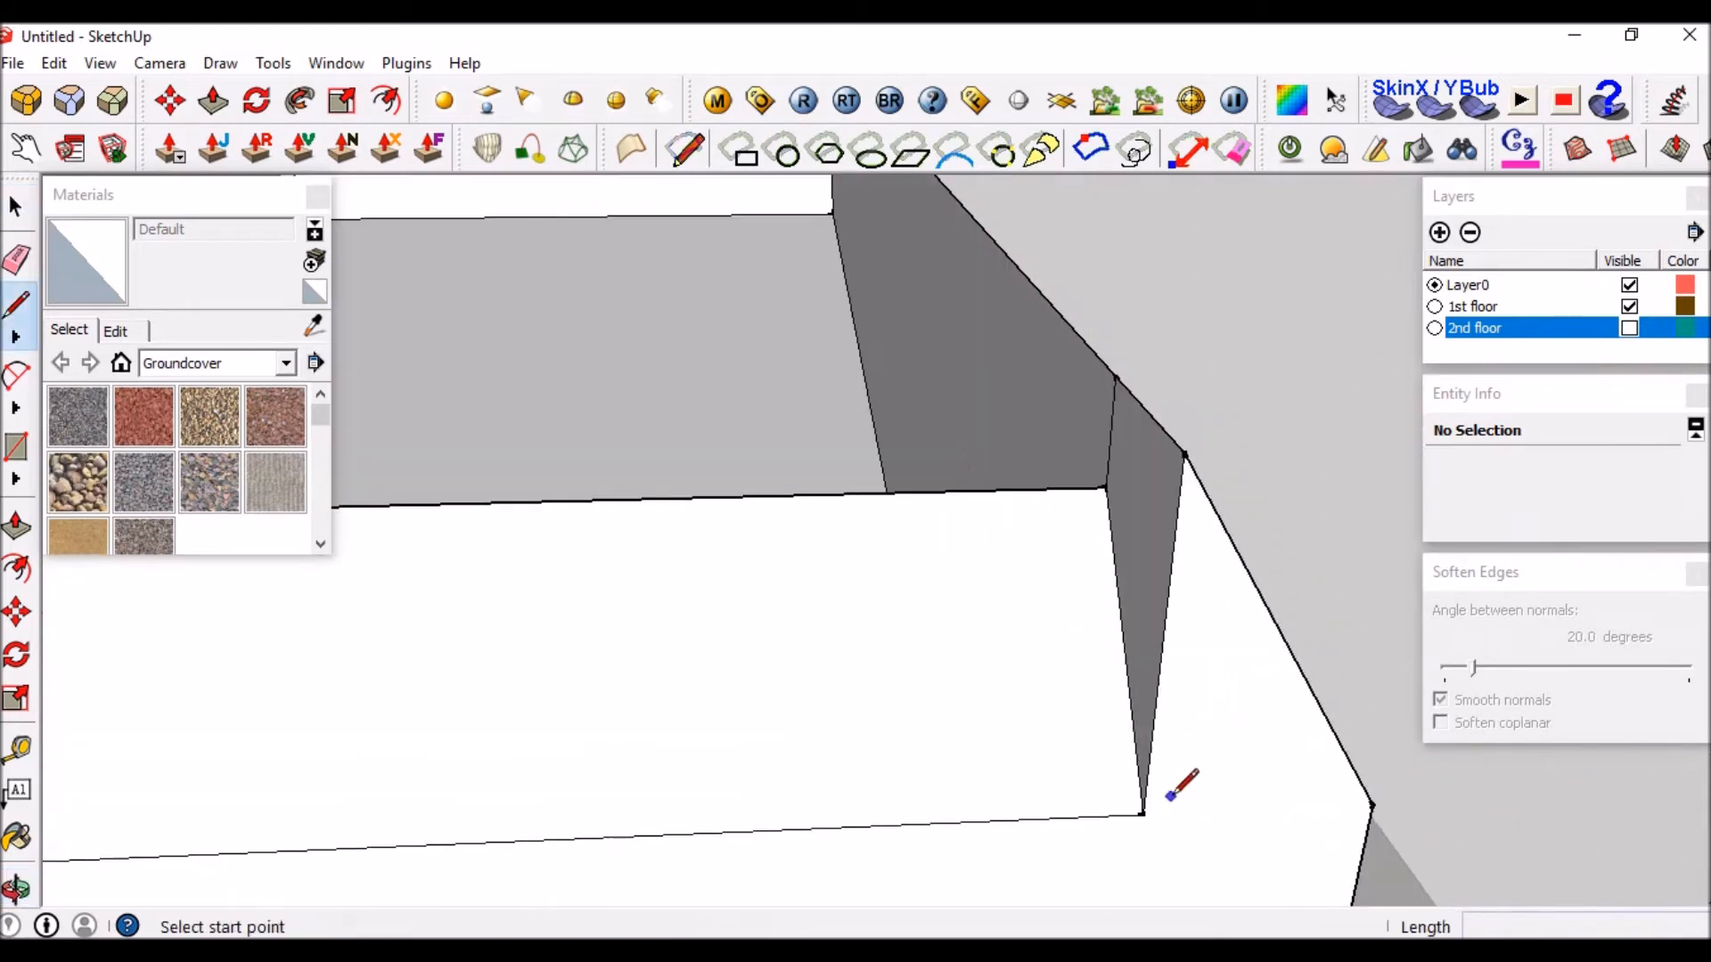
pyautogui.moveTo(960, 674); pyautogui.dragTo(1279, 534, button='middle')
pyautogui.press('space')
pyautogui.moveTo(1279, 526); pyautogui.dragTo(1124, 356)
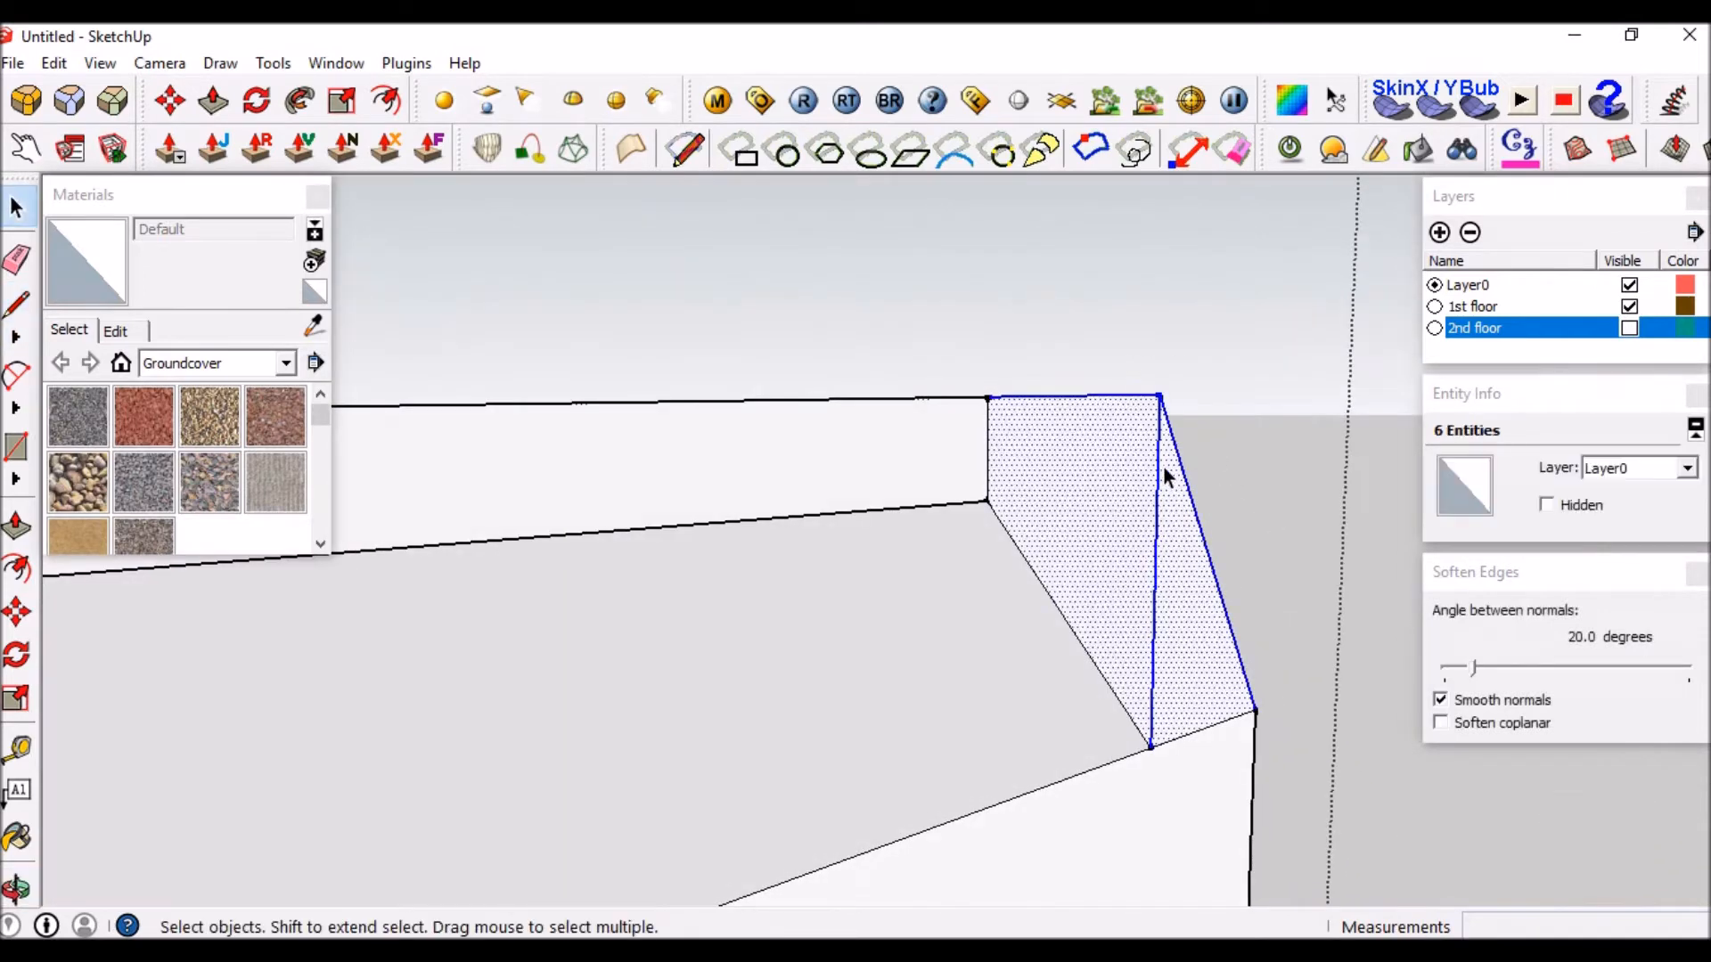
pyautogui.press('Delete')
# Close the gap at the outer corner with lines between the wall-top endpoints and delete the surplus edge beside it.
pyautogui.moveTo(1129, 538); pyautogui.dragTo(623, 743, button='middle')
pyautogui.scroll(-1, 995, 540)
pyautogui.scroll(2, 1000, 474)
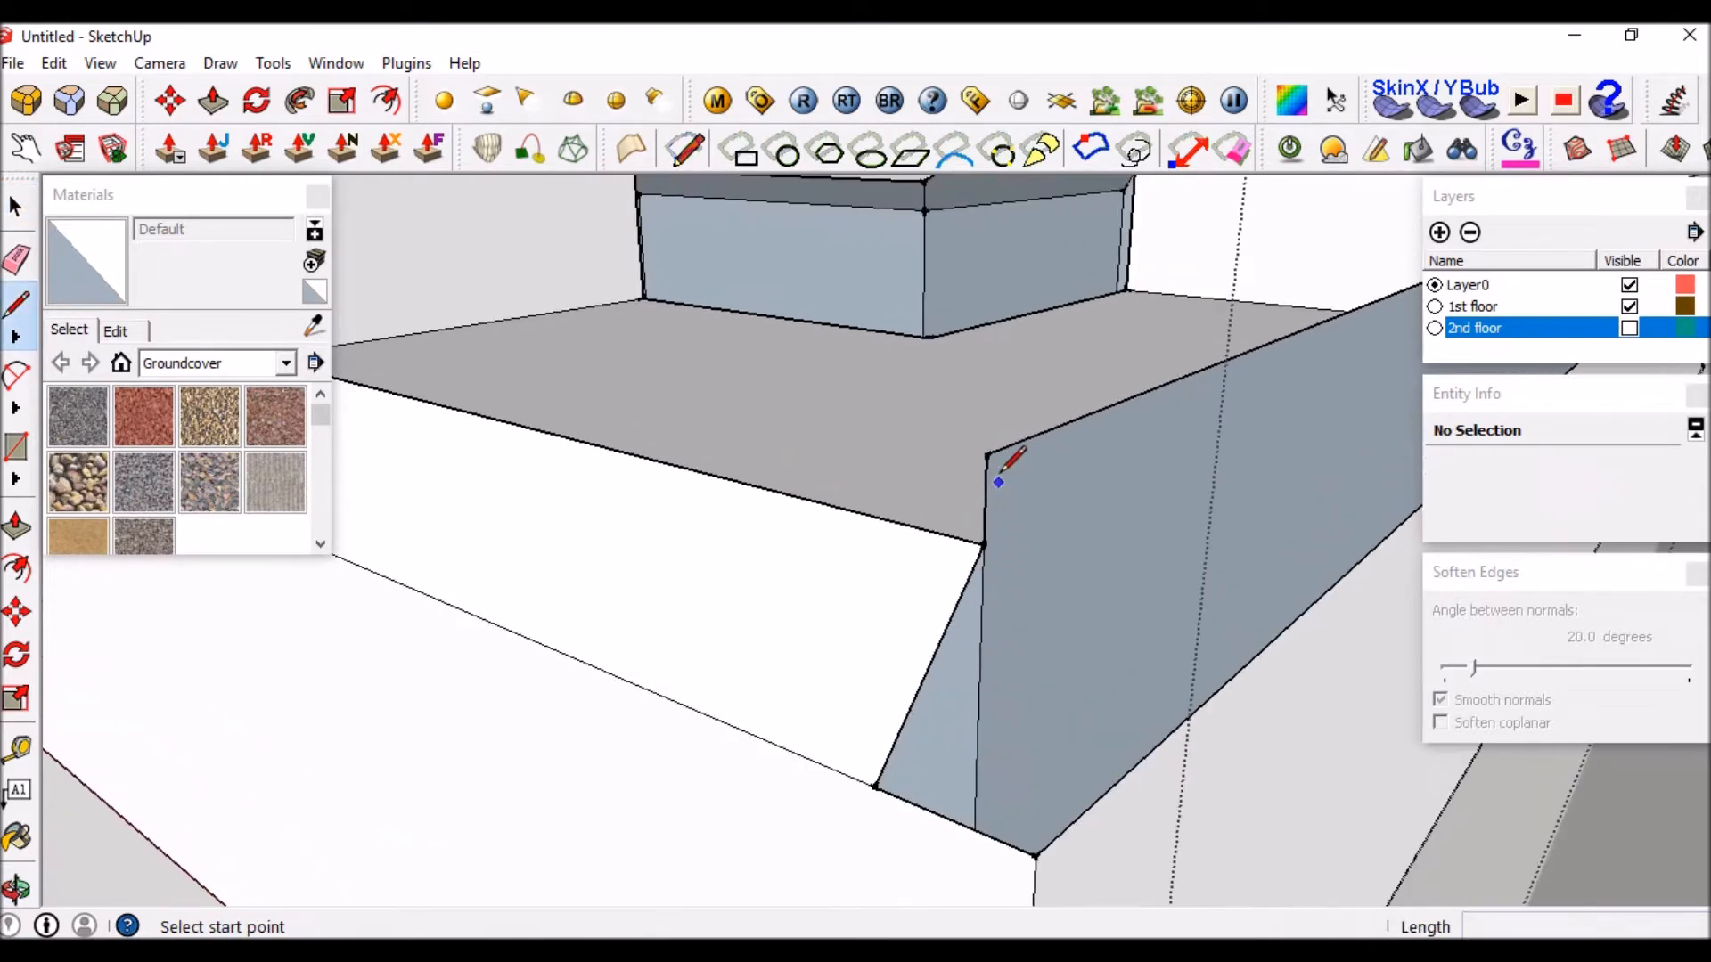
pyautogui.click(1035, 856)
pyautogui.moveTo(954, 752); pyautogui.dragTo(1379, 715, button='middle')
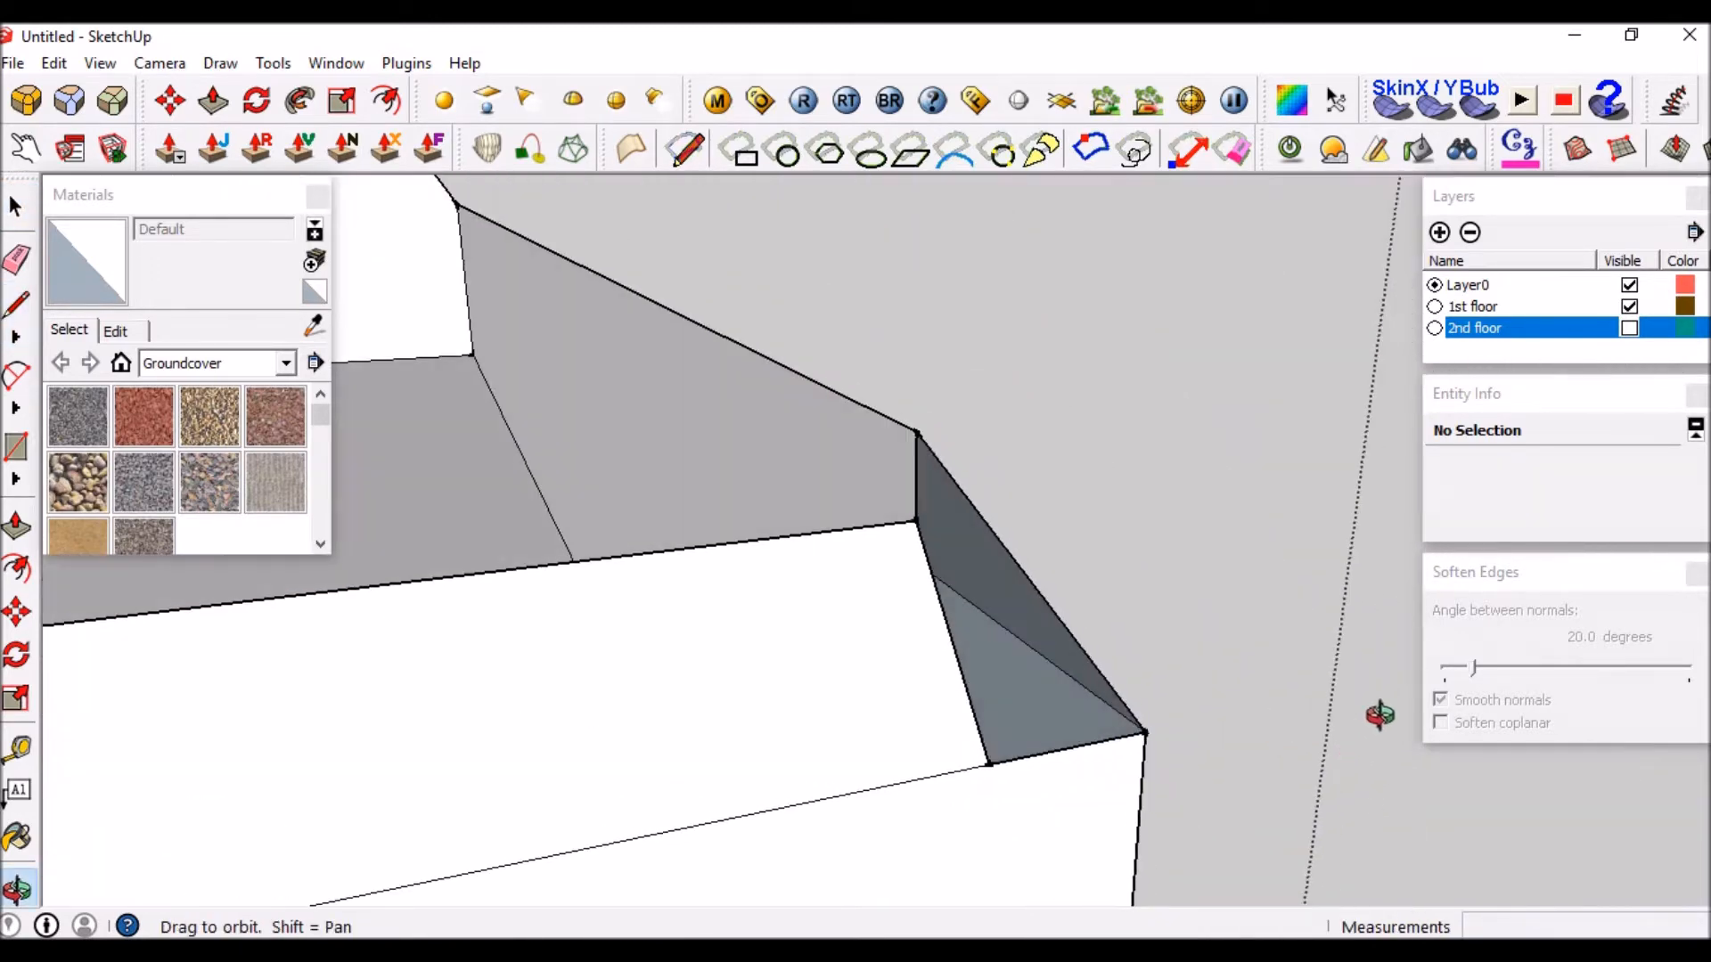
pyautogui.click(1144, 732)
pyautogui.moveTo(1147, 731); pyautogui.dragTo(893, 603, button='middle')
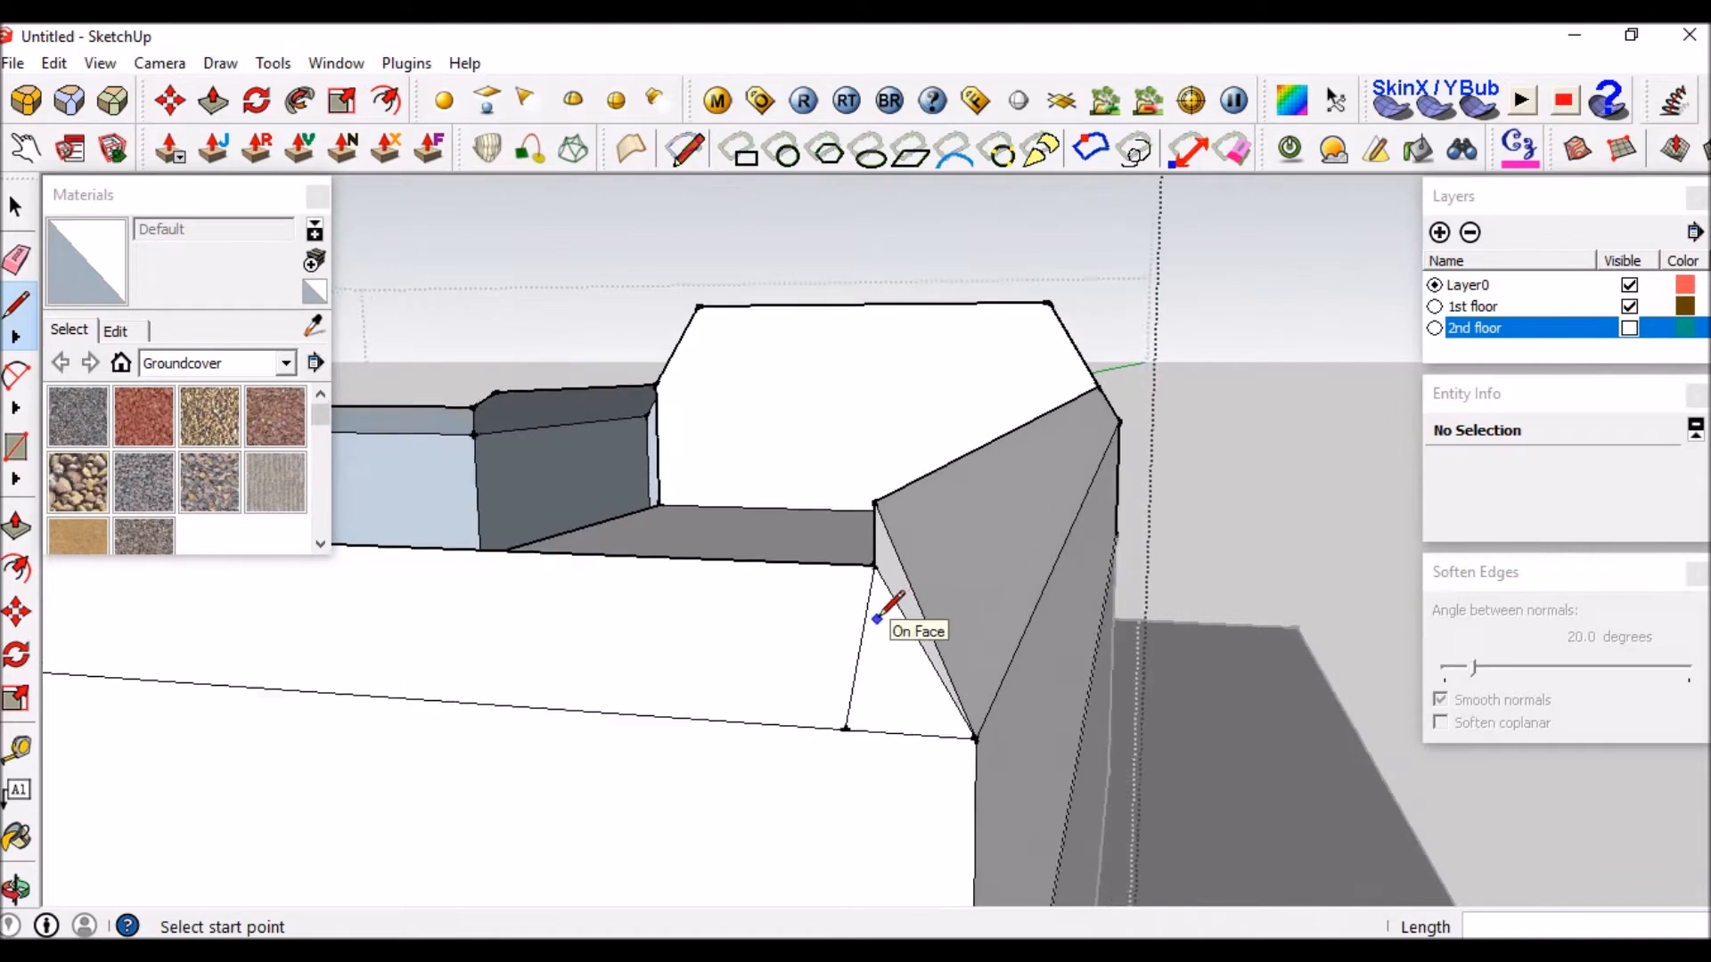
pyautogui.scroll(2, 877, 618)
pyautogui.press('space')
pyautogui.click(864, 597)
pyautogui.press('Delete')
# Draw a vertical line about 1750 mm high from the floor point where the inside wall faces should meet at the inner corner.
pyautogui.moveTo(916, 597); pyautogui.dragTo(383, 614, button='middle')
pyautogui.scroll(-2, 1014, 661)
pyautogui.moveTo(900, 641); pyautogui.dragTo(962, 412, button='middle')
pyautogui.scroll(-2, 1049, 680)
pyautogui.scroll(4, 970, 490)
pyautogui.moveTo(969, 490); pyautogui.dragTo(949, 664, button='middle')
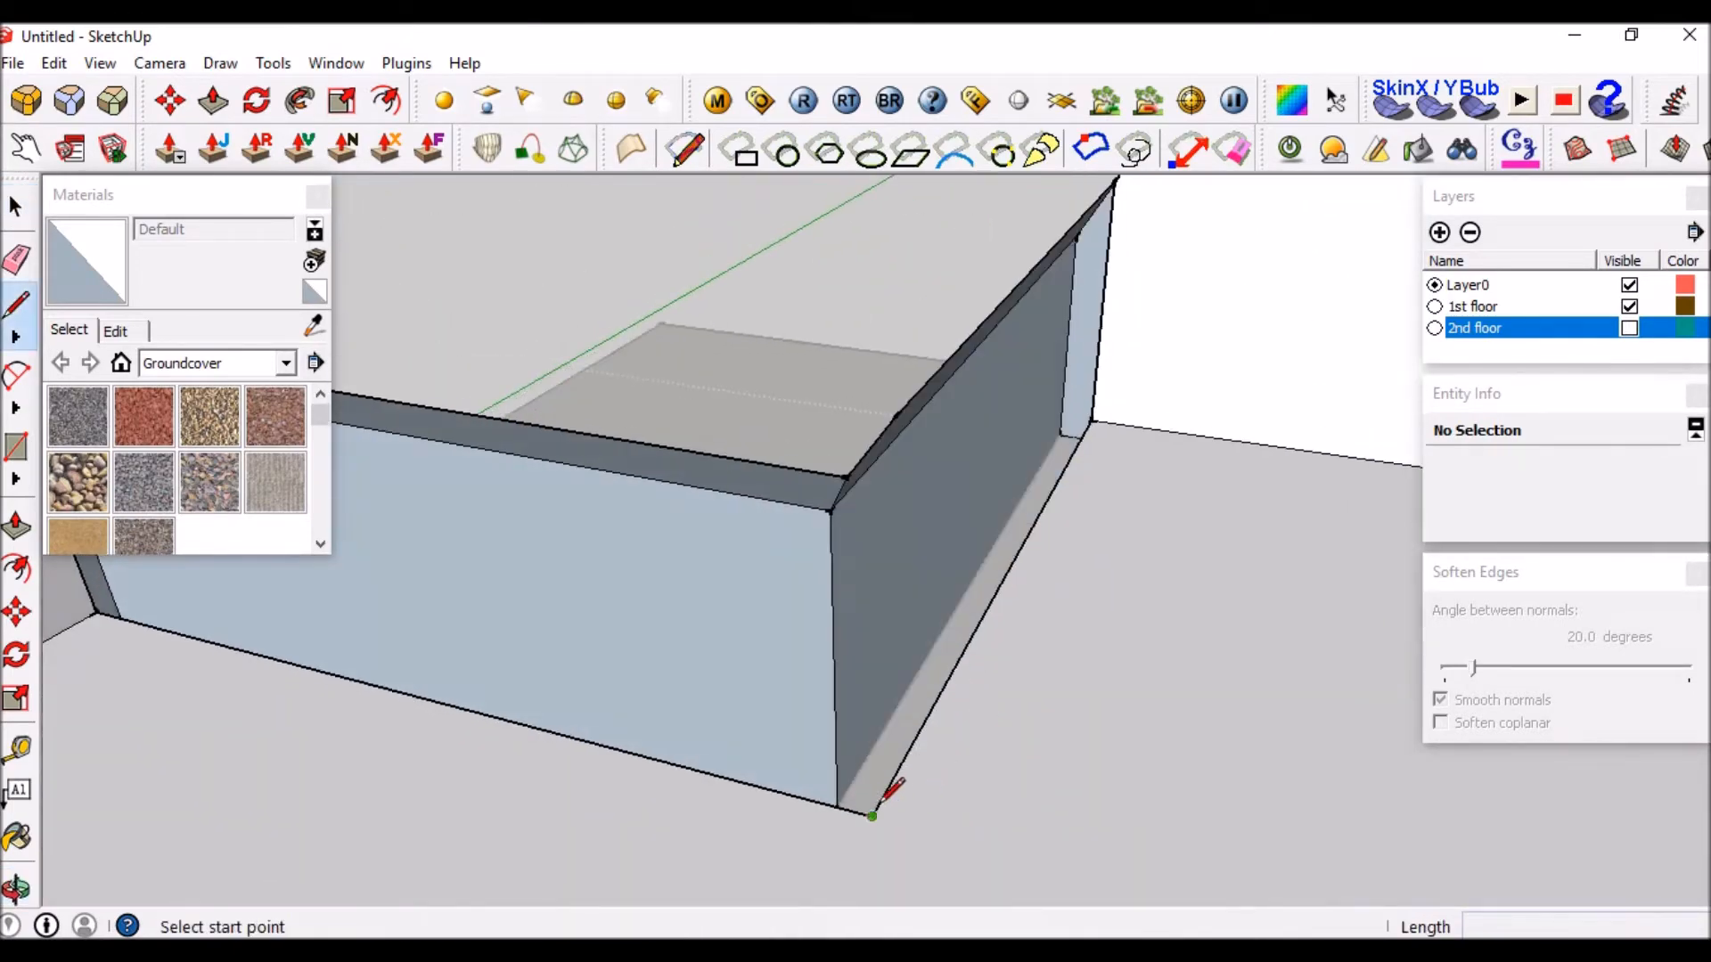
pyautogui.moveTo(882, 791); pyautogui.dragTo(907, 757, button='middle')
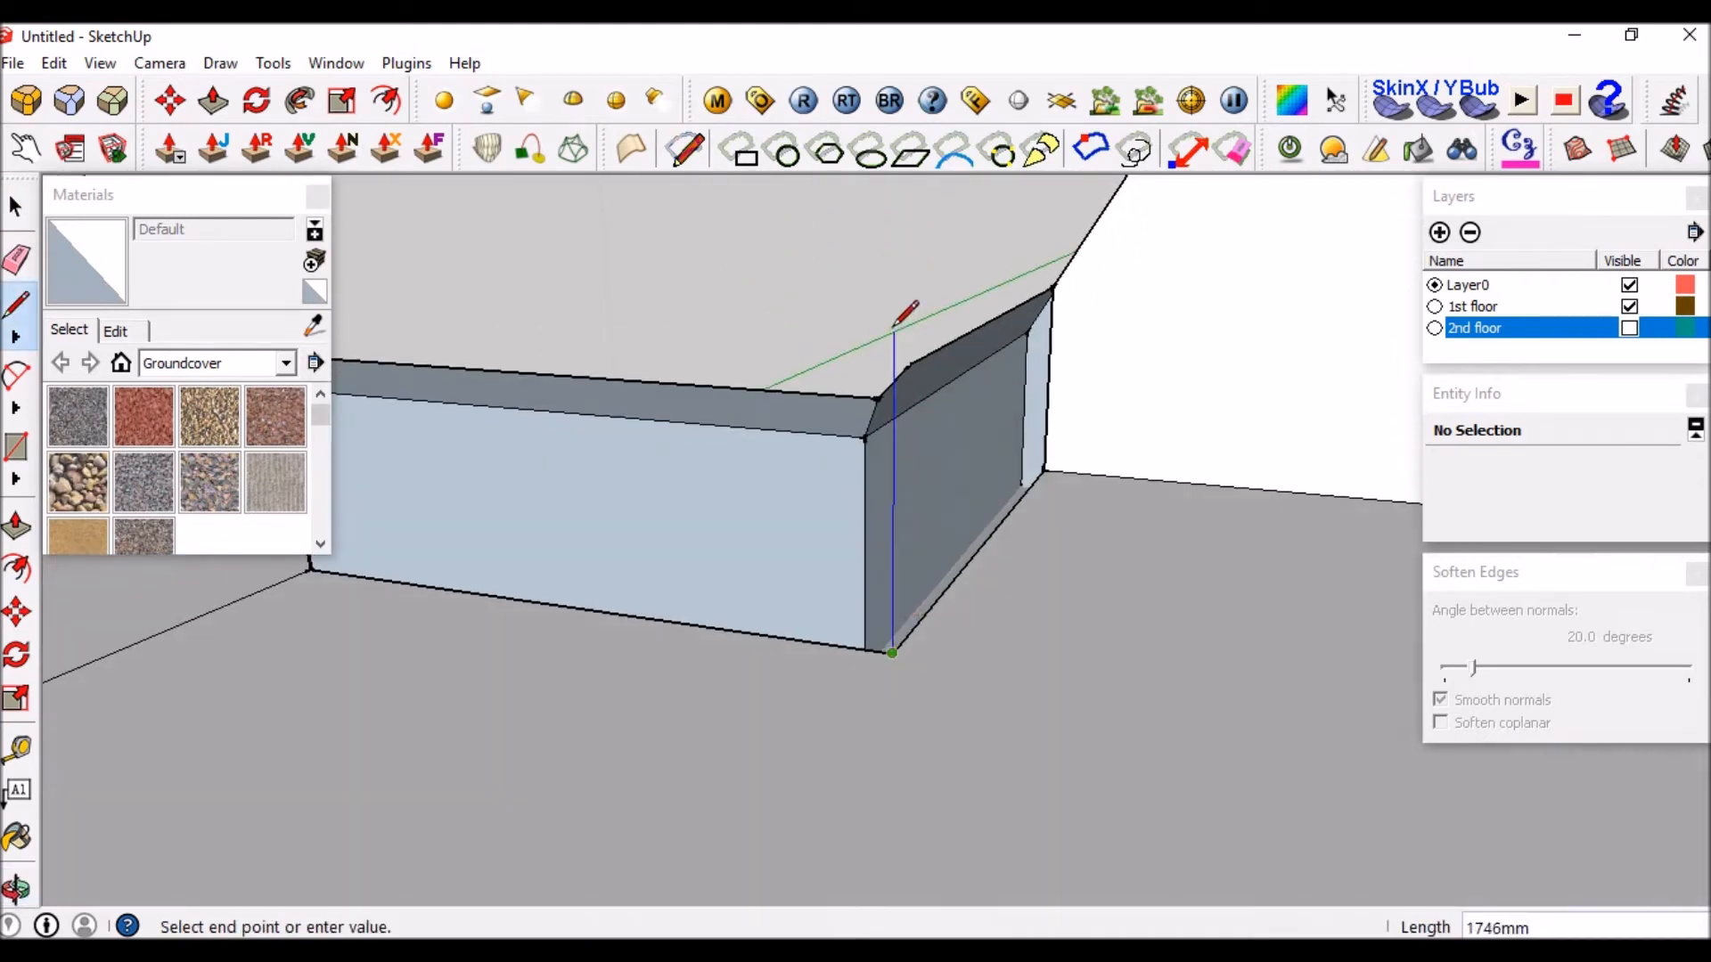
pyautogui.scroll(2, 894, 295)
pyautogui.press('space')
# Examine the inner corner from outside and inside to see how the vertical line meets the sloped wall tops.
pyautogui.moveTo(900, 337); pyautogui.dragTo(1156, 620, button='middle')
pyautogui.scroll(-3, 1082, 629)
pyautogui.scroll(3, 906, 686)
pyautogui.scroll(-3, 1101, 750)
pyautogui.scroll(3, 1071, 740)
pyautogui.scroll(-5, 1156, 620)
pyautogui.moveTo(980, 512); pyautogui.dragTo(1321, 533, button='middle')
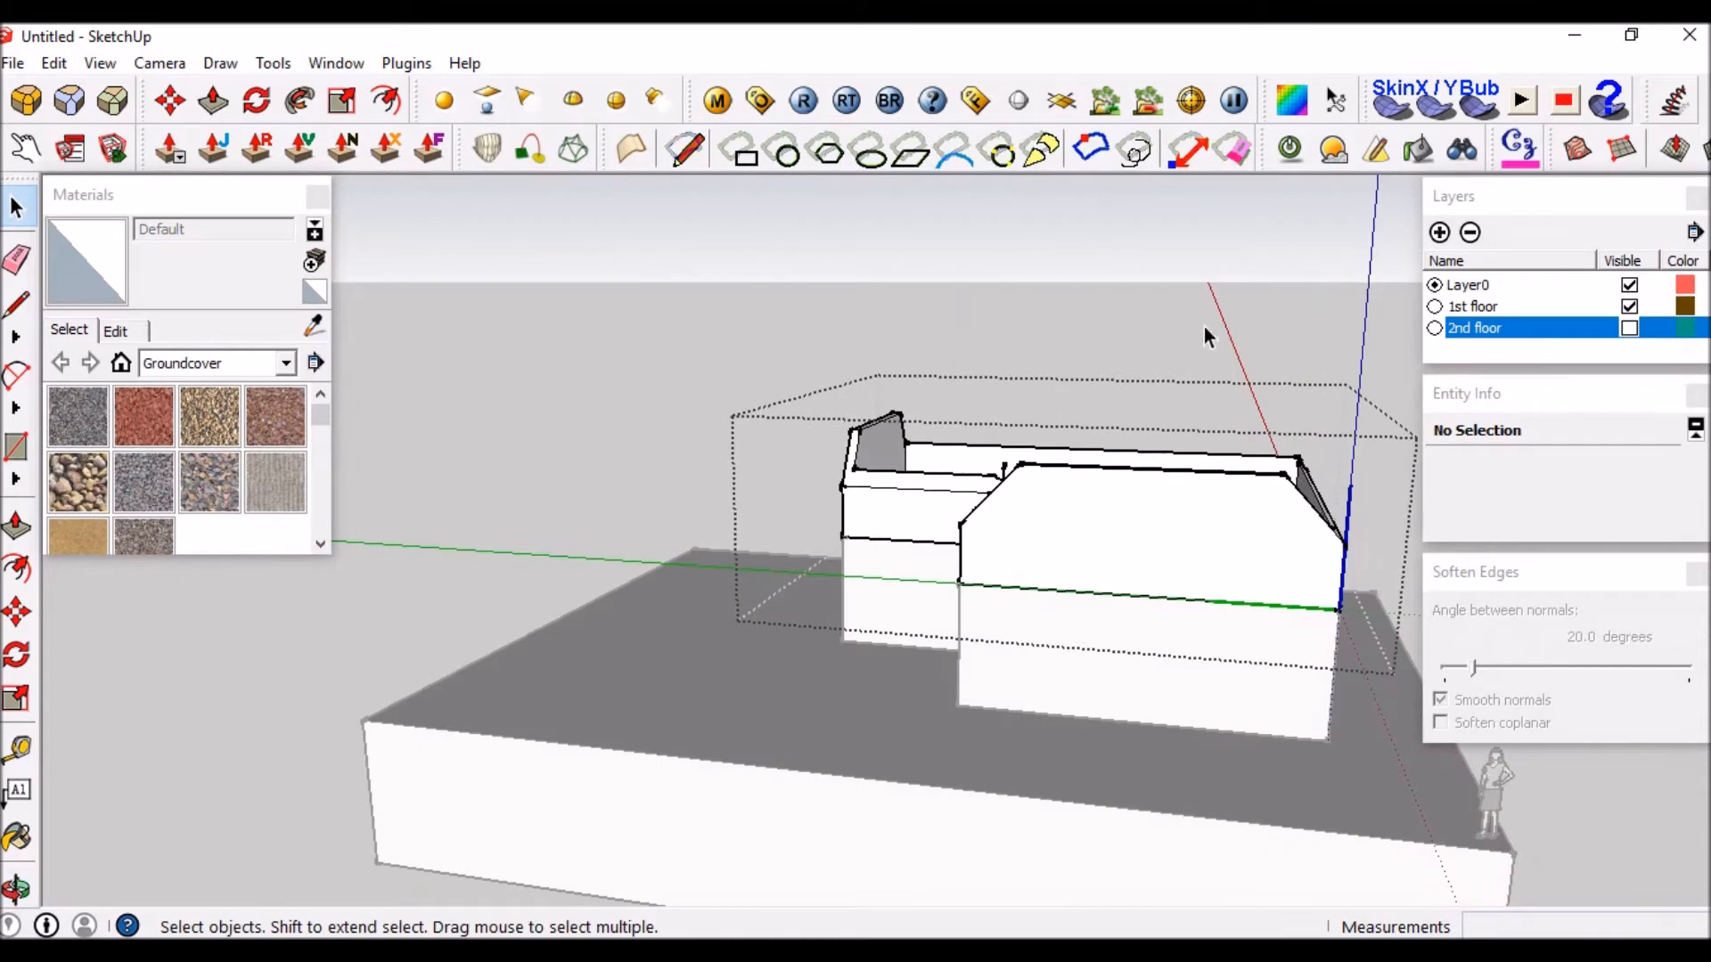
pyautogui.moveTo(965, 501); pyautogui.dragTo(1314, 486, button='middle')
pyautogui.moveTo(809, 563); pyautogui.dragTo(624, 547, button='middle')
pyautogui.scroll(5, 630, 532)
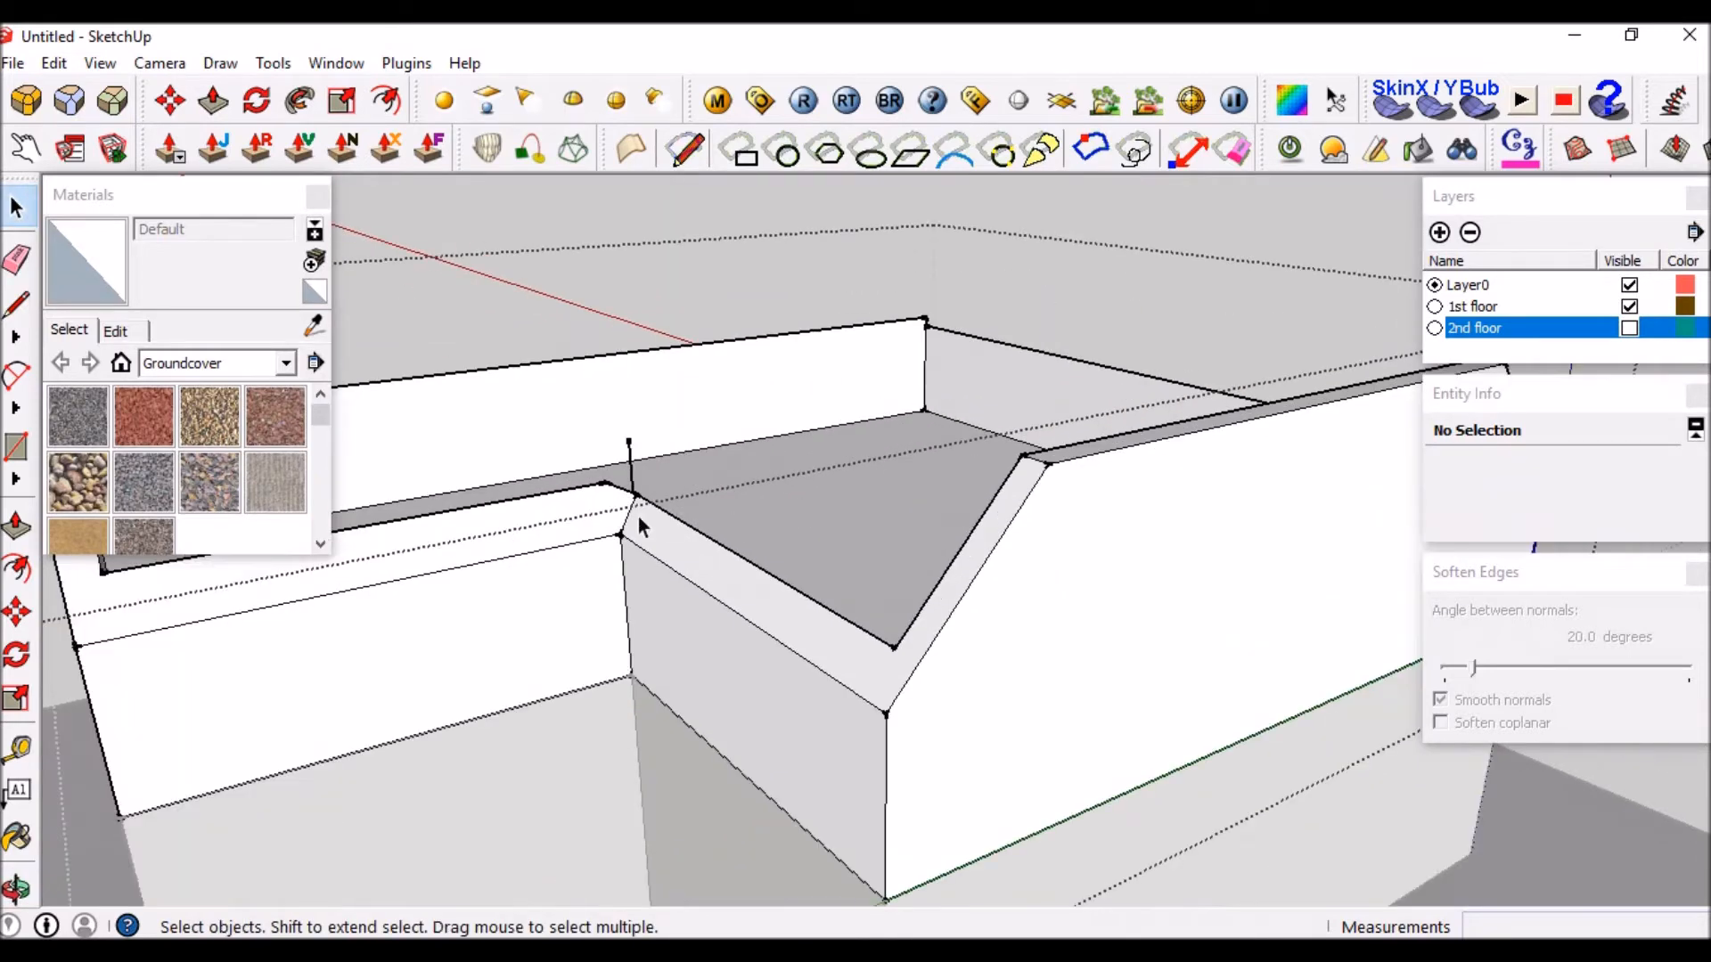
pyautogui.scroll(-5, 654, 488)
pyautogui.scroll(5, 607, 511)
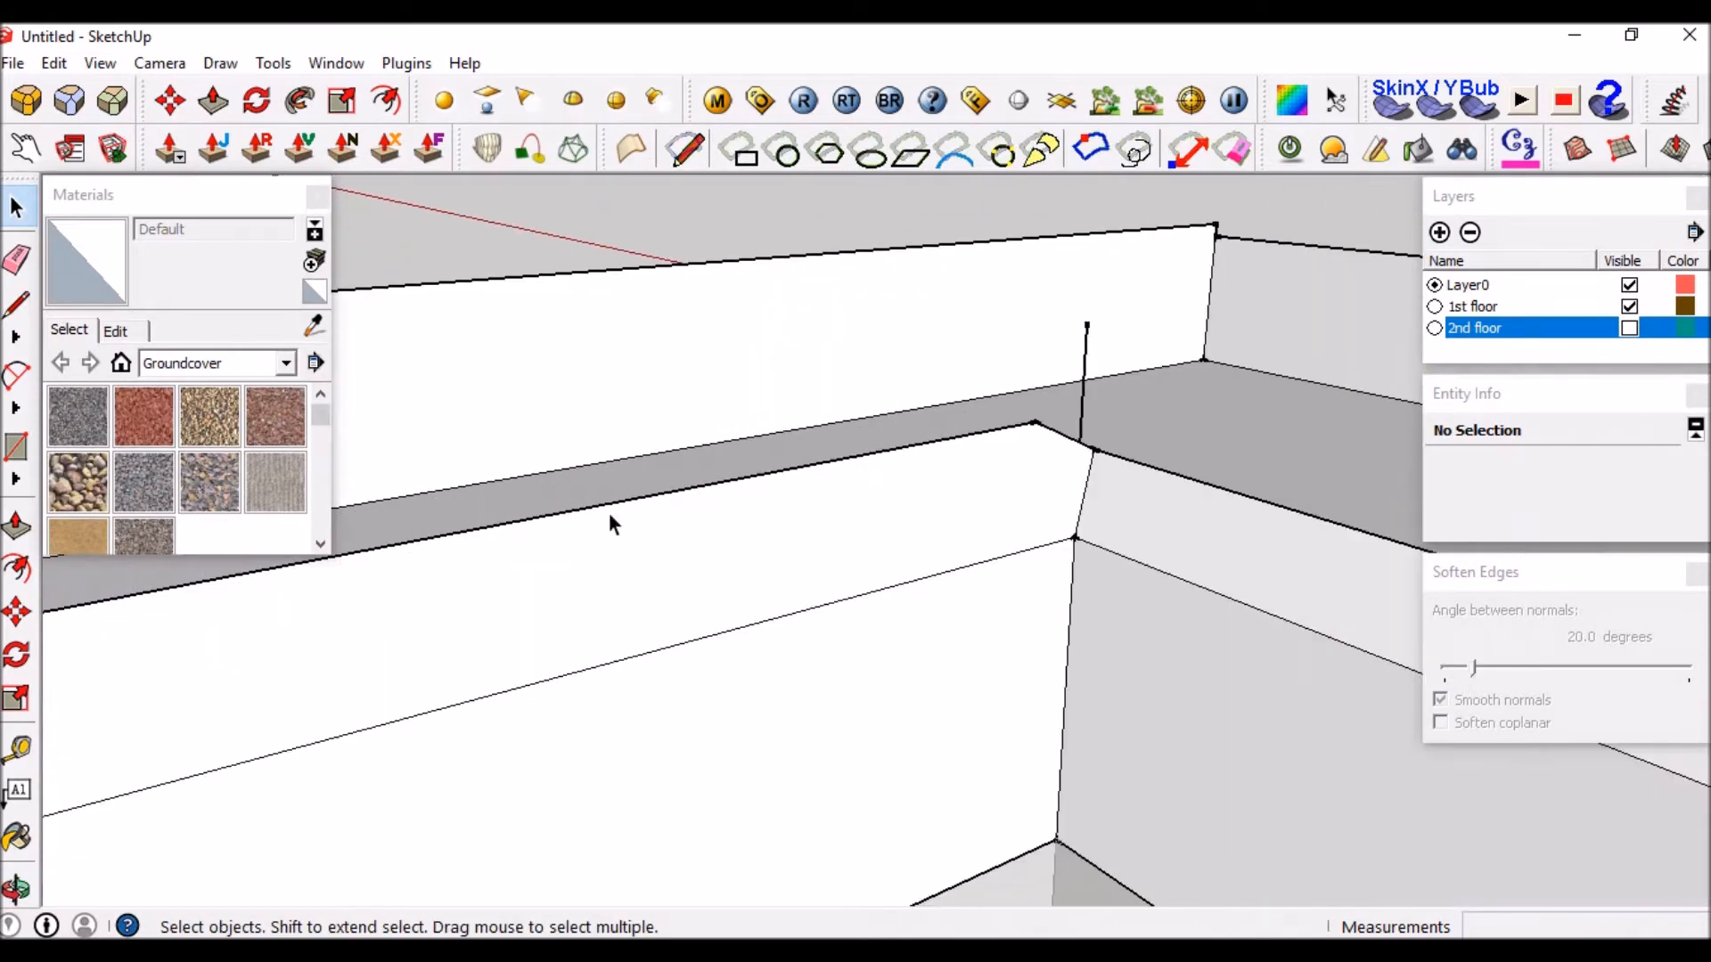
pyautogui.moveTo(1067, 447)
pyautogui.mouseDown(button='middle')
pyautogui.moveTo(573, 580)
pyautogui.moveTo(726, 618)
pyautogui.moveTo(804, 671)
pyautogui.moveTo(735, 606)
pyautogui.moveTo(730, 511)
pyautogui.moveTo(928, 507)
pyautogui.moveTo(1041, 483)
pyautogui.moveTo(1055, 395)
pyautogui.mouseUp(button='middle')
pyautogui.scroll(3, 707, 488)
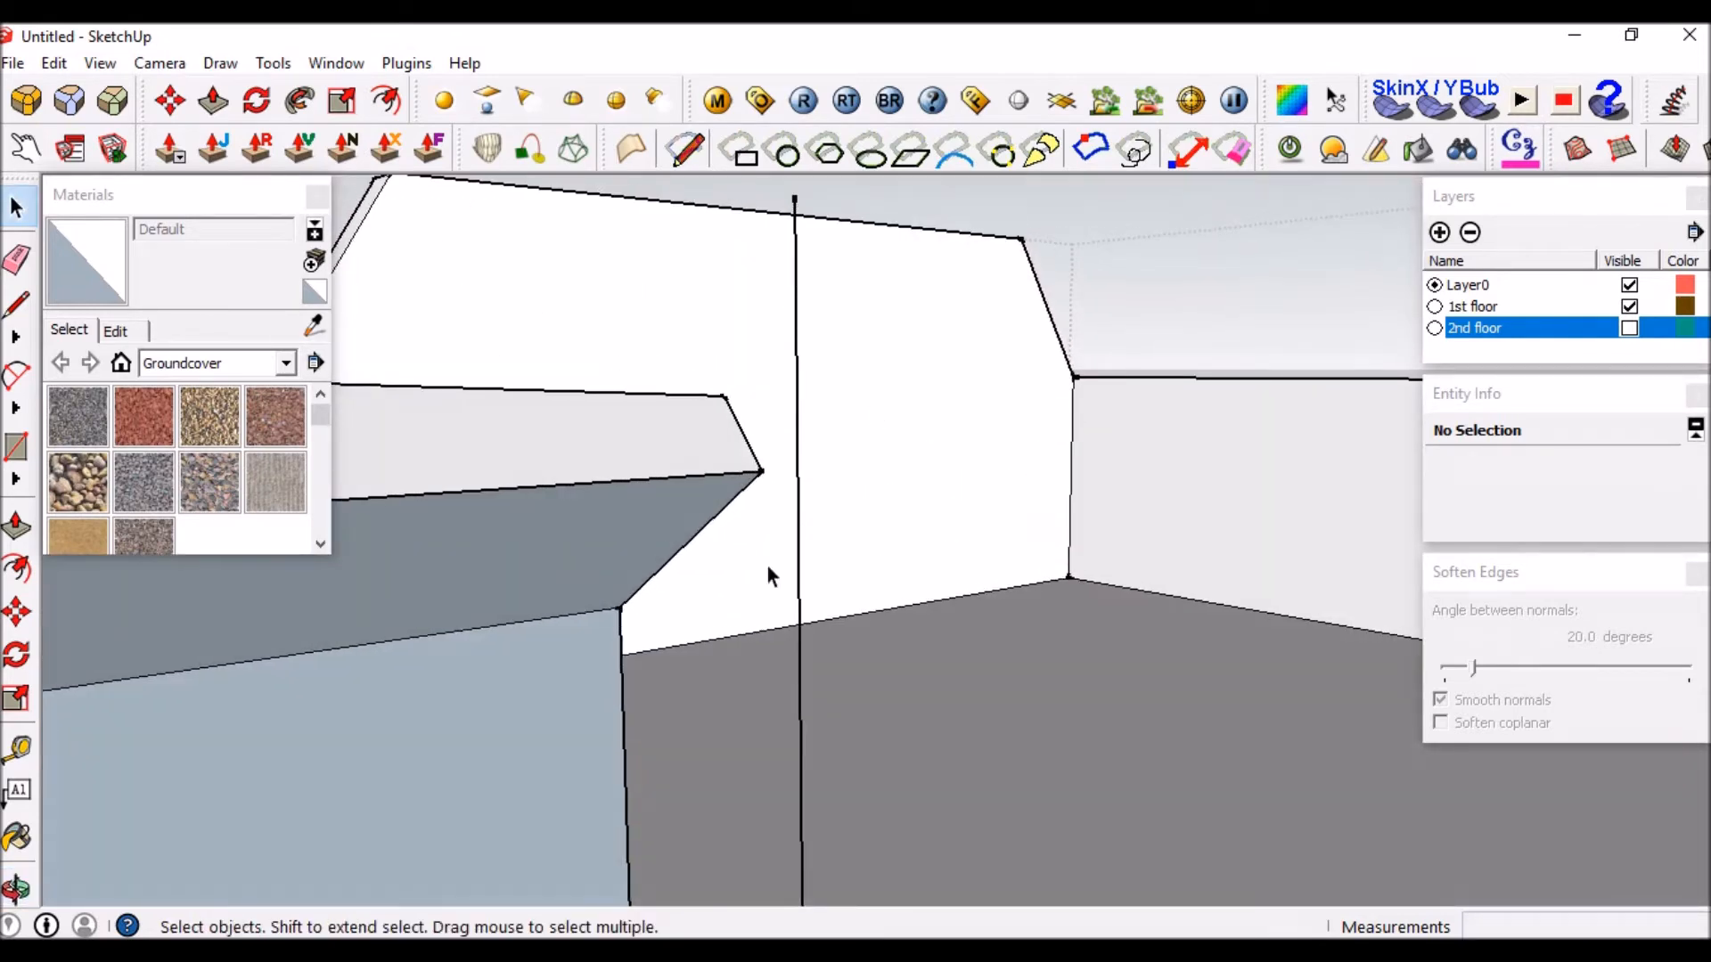
pyautogui.moveTo(767, 565); pyautogui.dragTo(725, 573, button='middle')
pyautogui.scroll(-6, 737, 565)
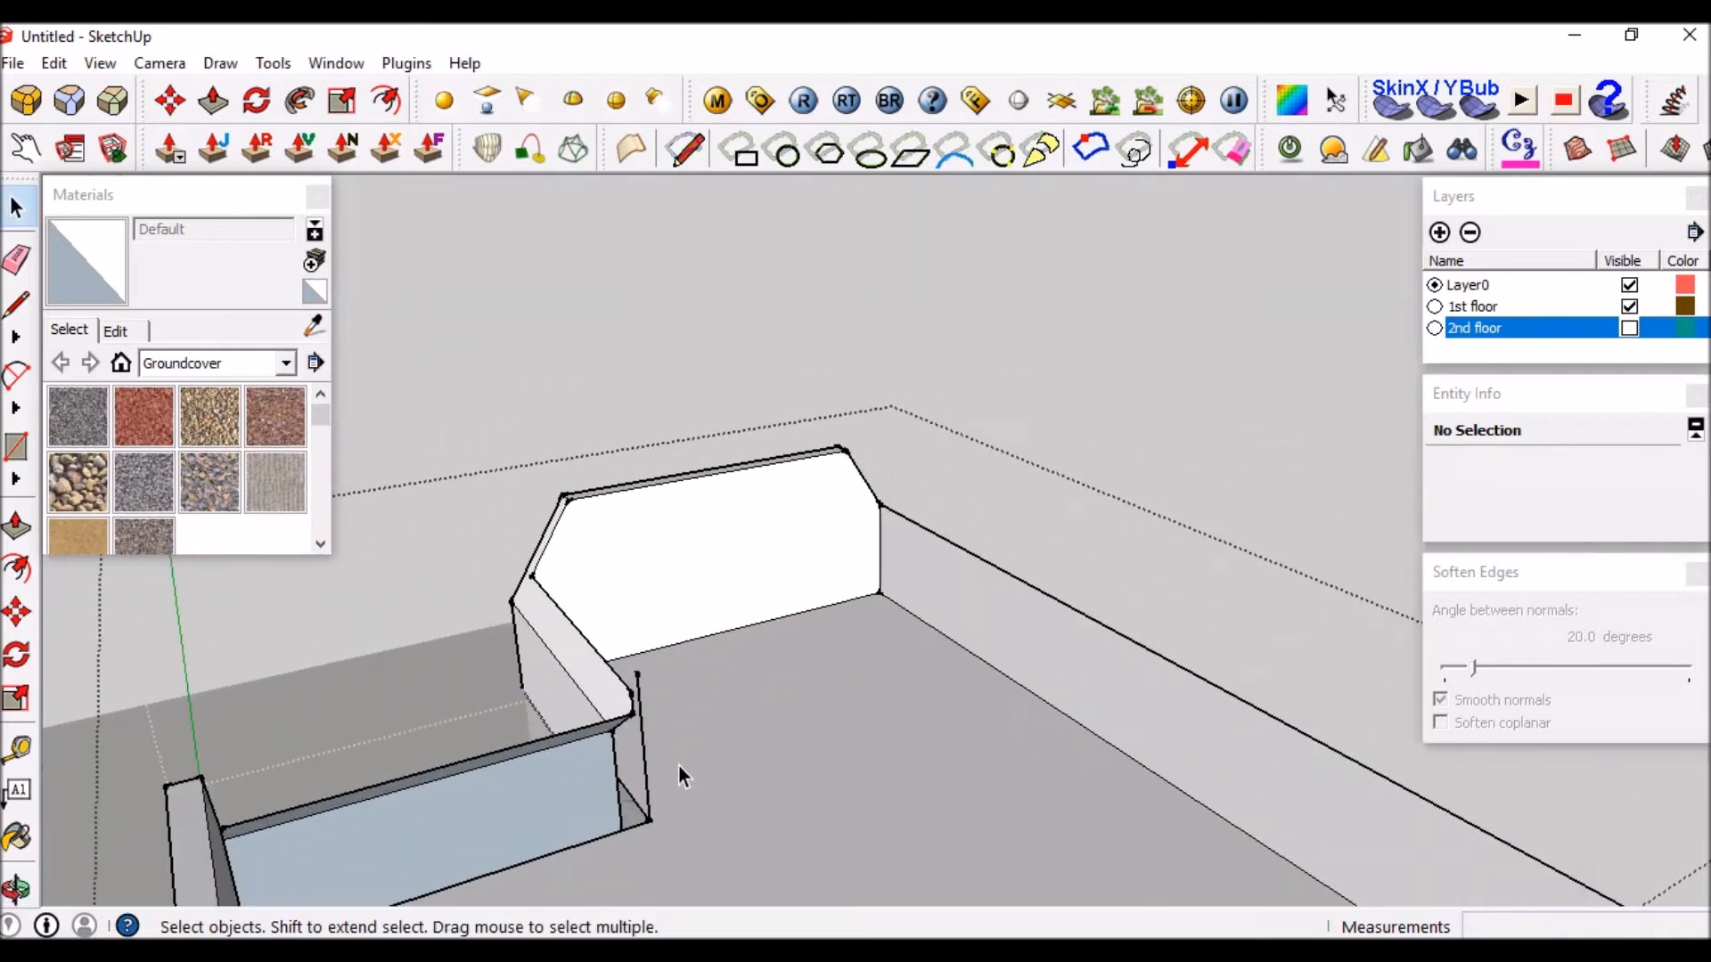
pyautogui.scroll(3, 677, 761)
pyautogui.moveTo(677, 761); pyautogui.dragTo(615, 674, button='middle')
pyautogui.scroll(2, 565, 579)
pyautogui.moveTo(547, 586); pyautogui.dragTo(624, 529, button='middle')
pyautogui.moveTo(783, 563); pyautogui.dragTo(1073, 786, button='middle')
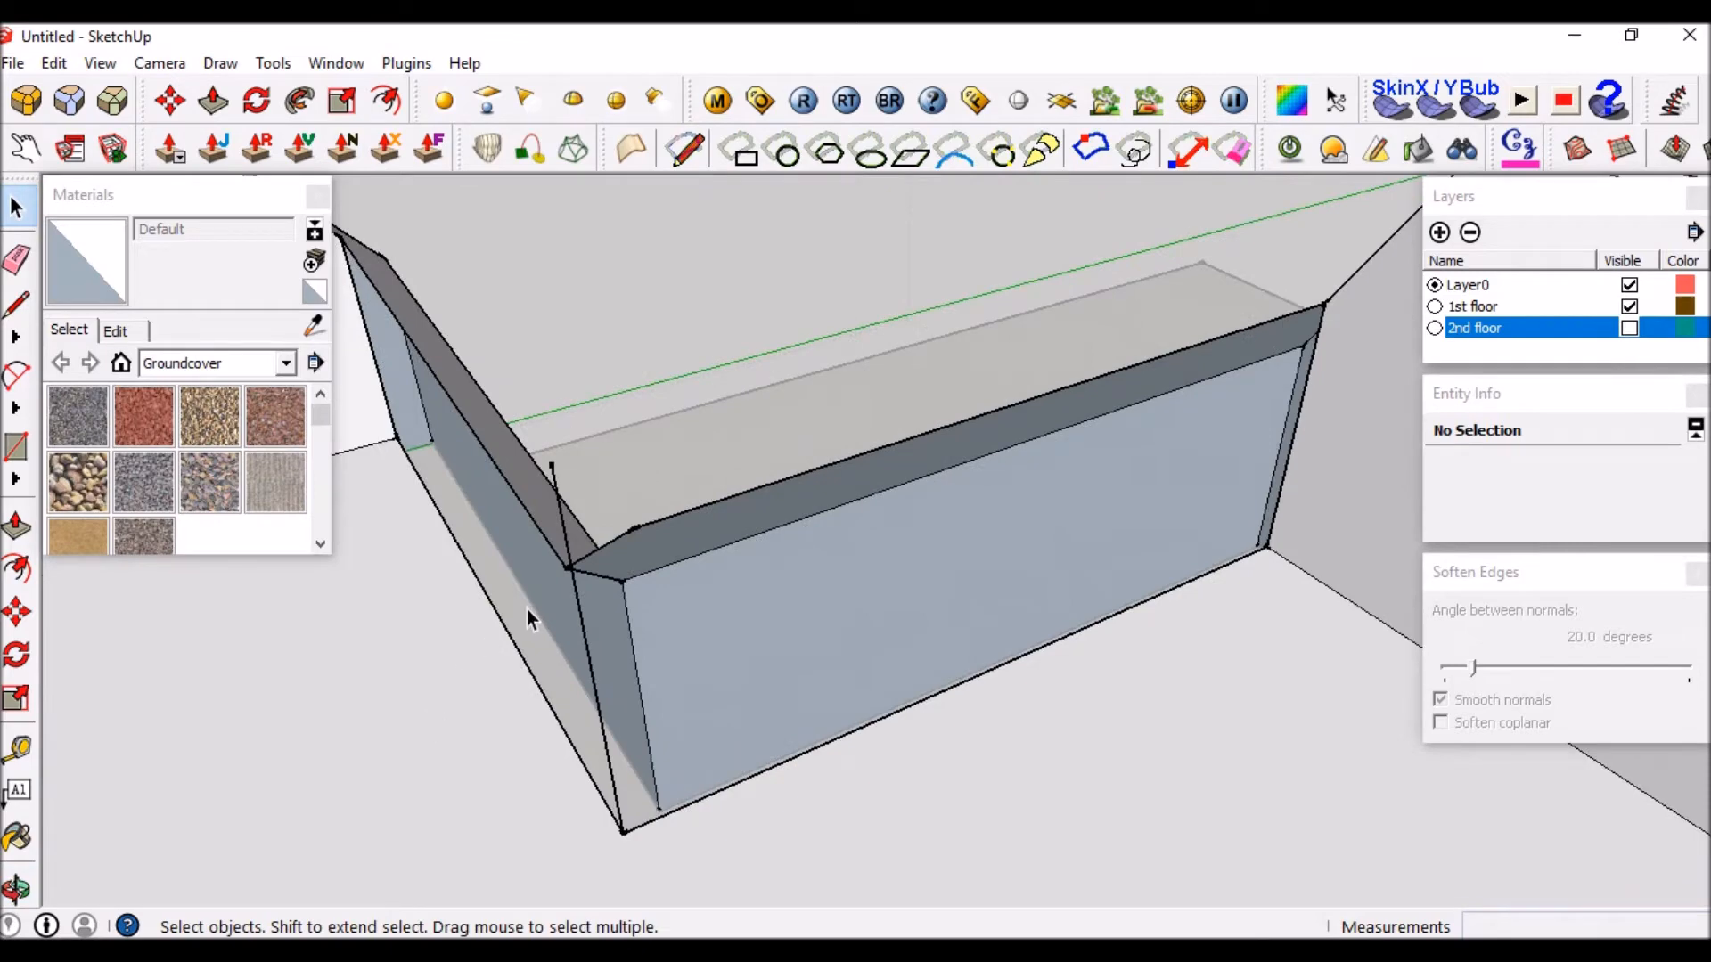
# Draw a line along the inside wall top and past the vertical line at the inner corner, closing that wall's inside face.
pyautogui.press('l')
pyautogui.scroll(4, 571, 566)
pyautogui.click(571, 567)
pyautogui.scroll(-4, 575, 588)
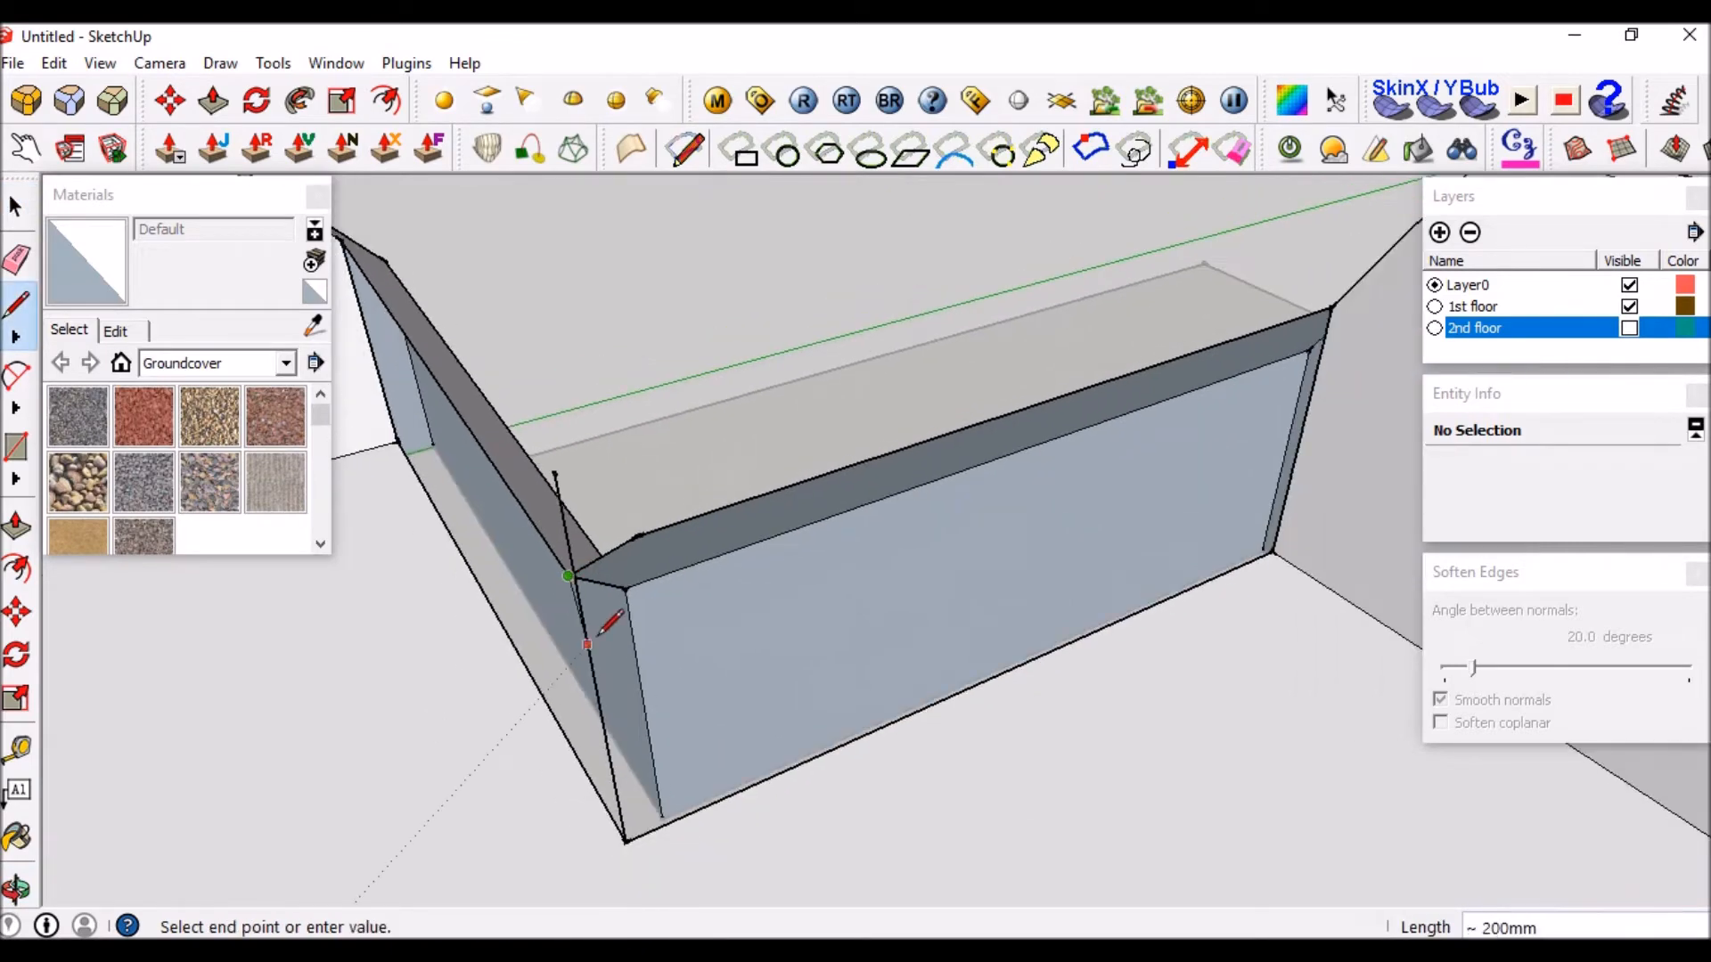
pyautogui.moveTo(639, 674); pyautogui.dragTo(821, 693, button='middle')
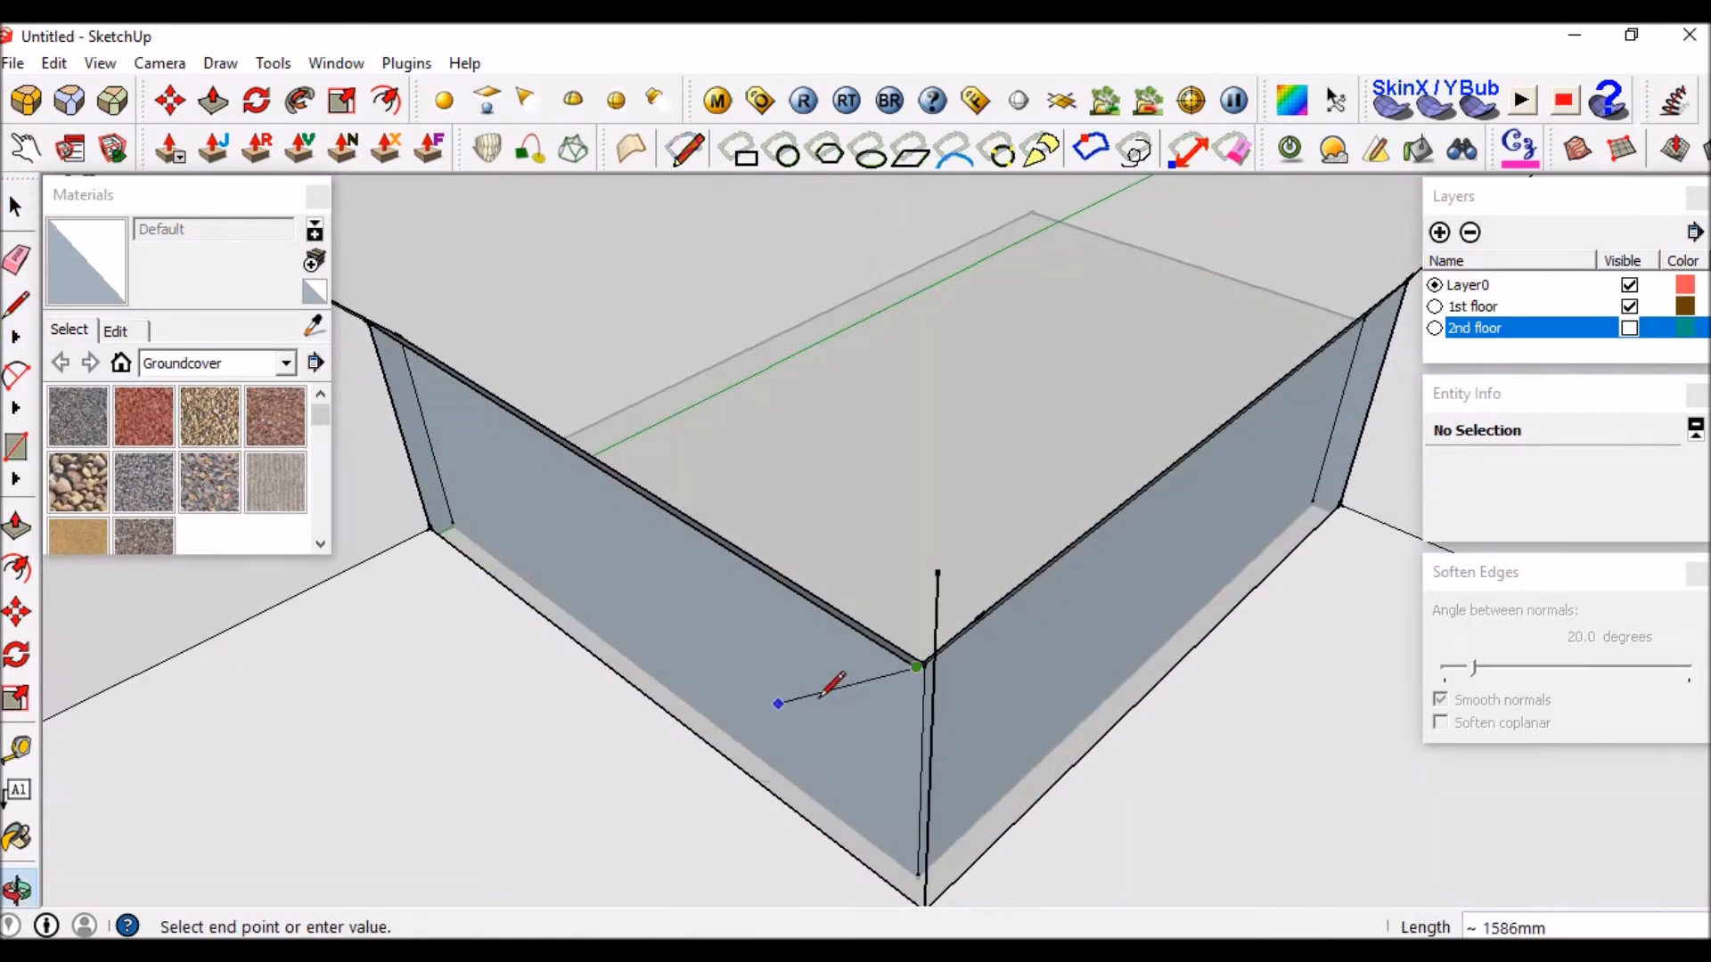
pyautogui.click(1099, 783)
pyautogui.moveTo(788, 689); pyautogui.dragTo(716, 664, button='middle')
pyautogui.click(600, 513)
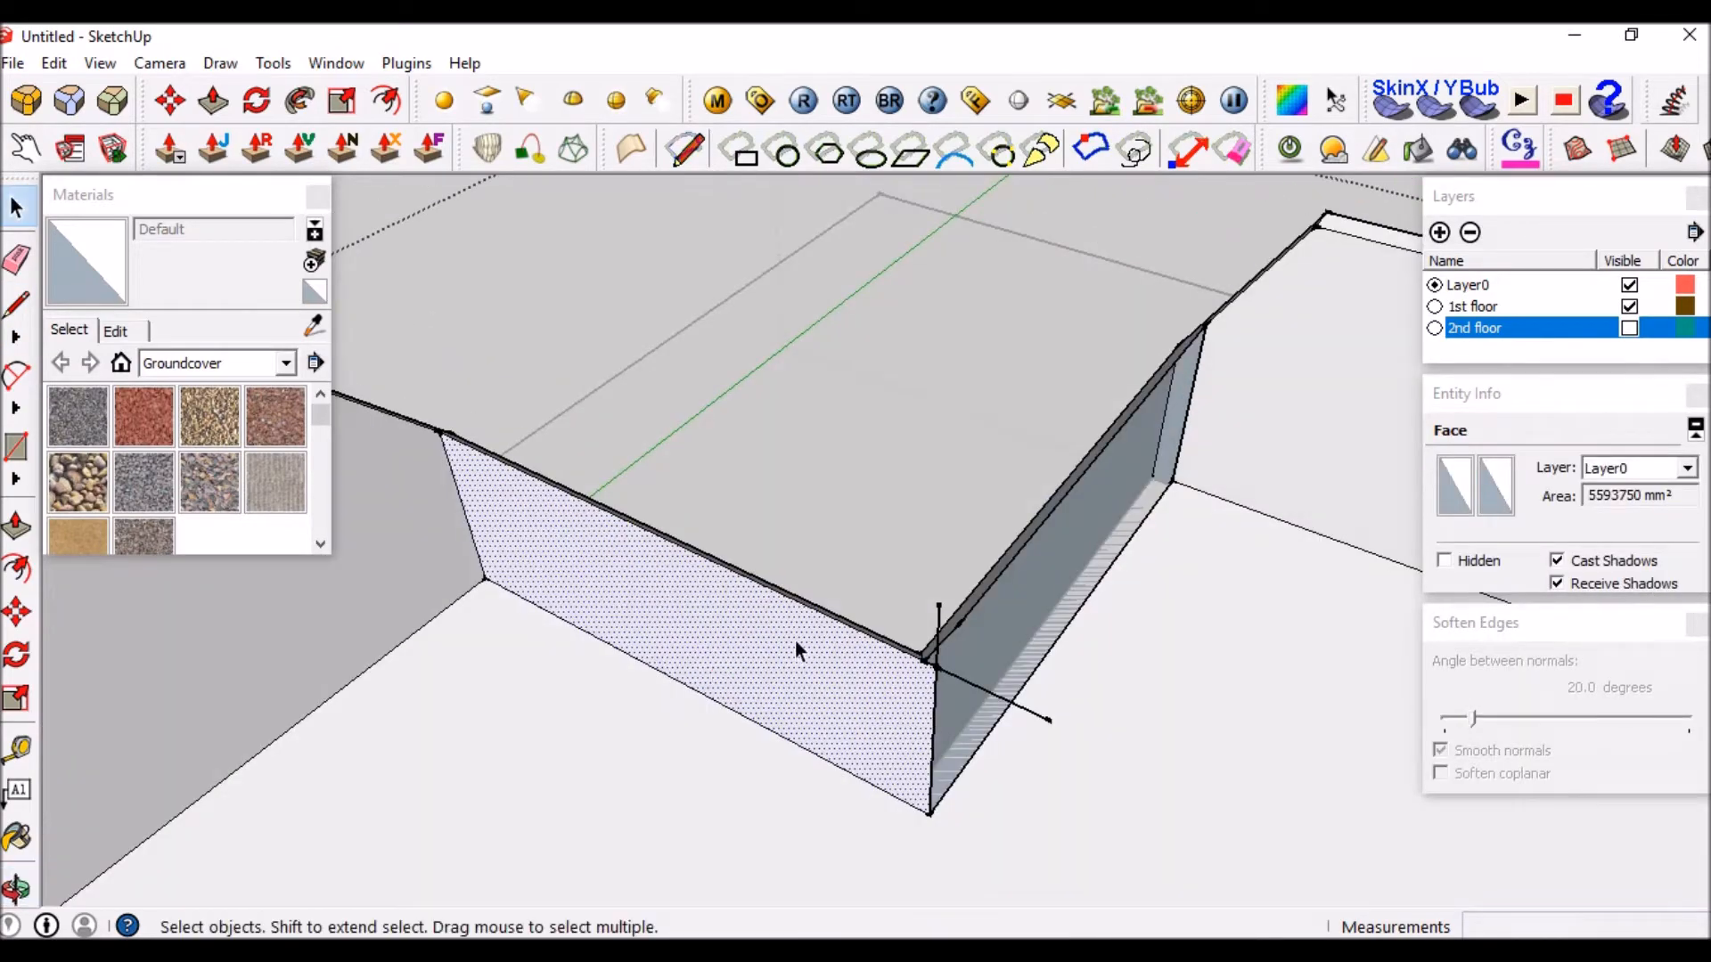
# Draw a line from the inner corner to the adjoining wall's far end to close its inside face, and delete the overshooting edge.
pyautogui.scroll(-3, 766, 573)
pyautogui.press('l')
pyautogui.scroll(5, 860, 579)
pyautogui.moveTo(1051, 588); pyautogui.dragTo(1173, 481, button='middle')
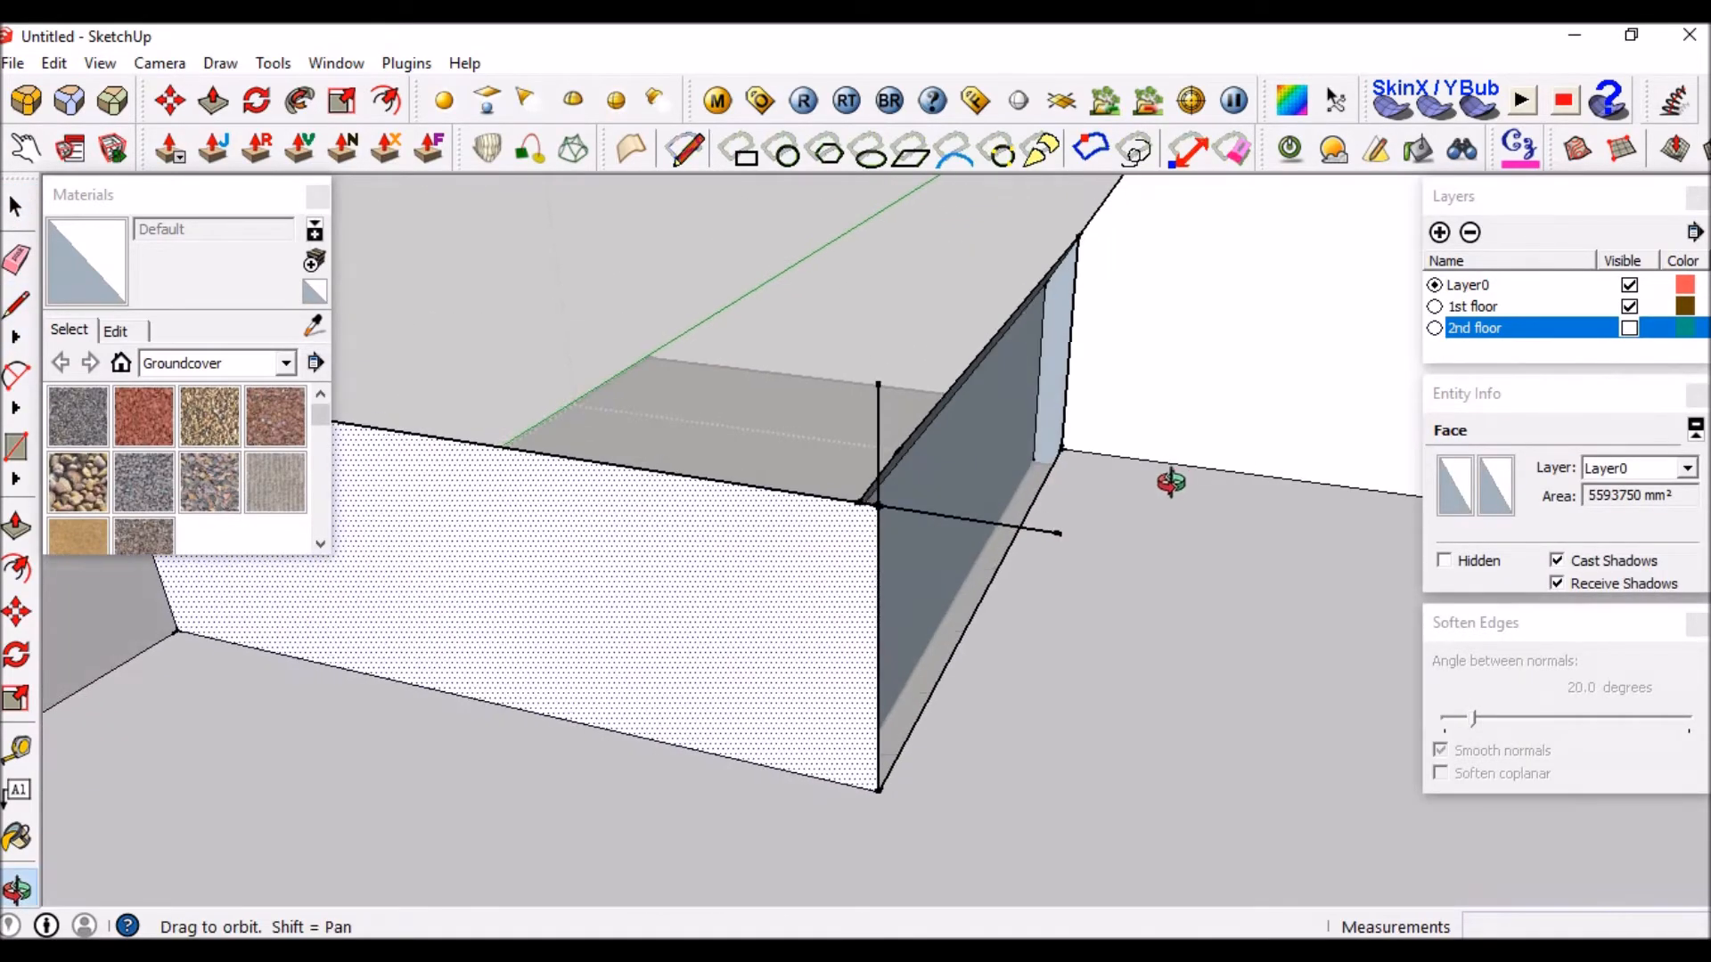
pyautogui.scroll(-1, 883, 504)
pyautogui.click(882, 505)
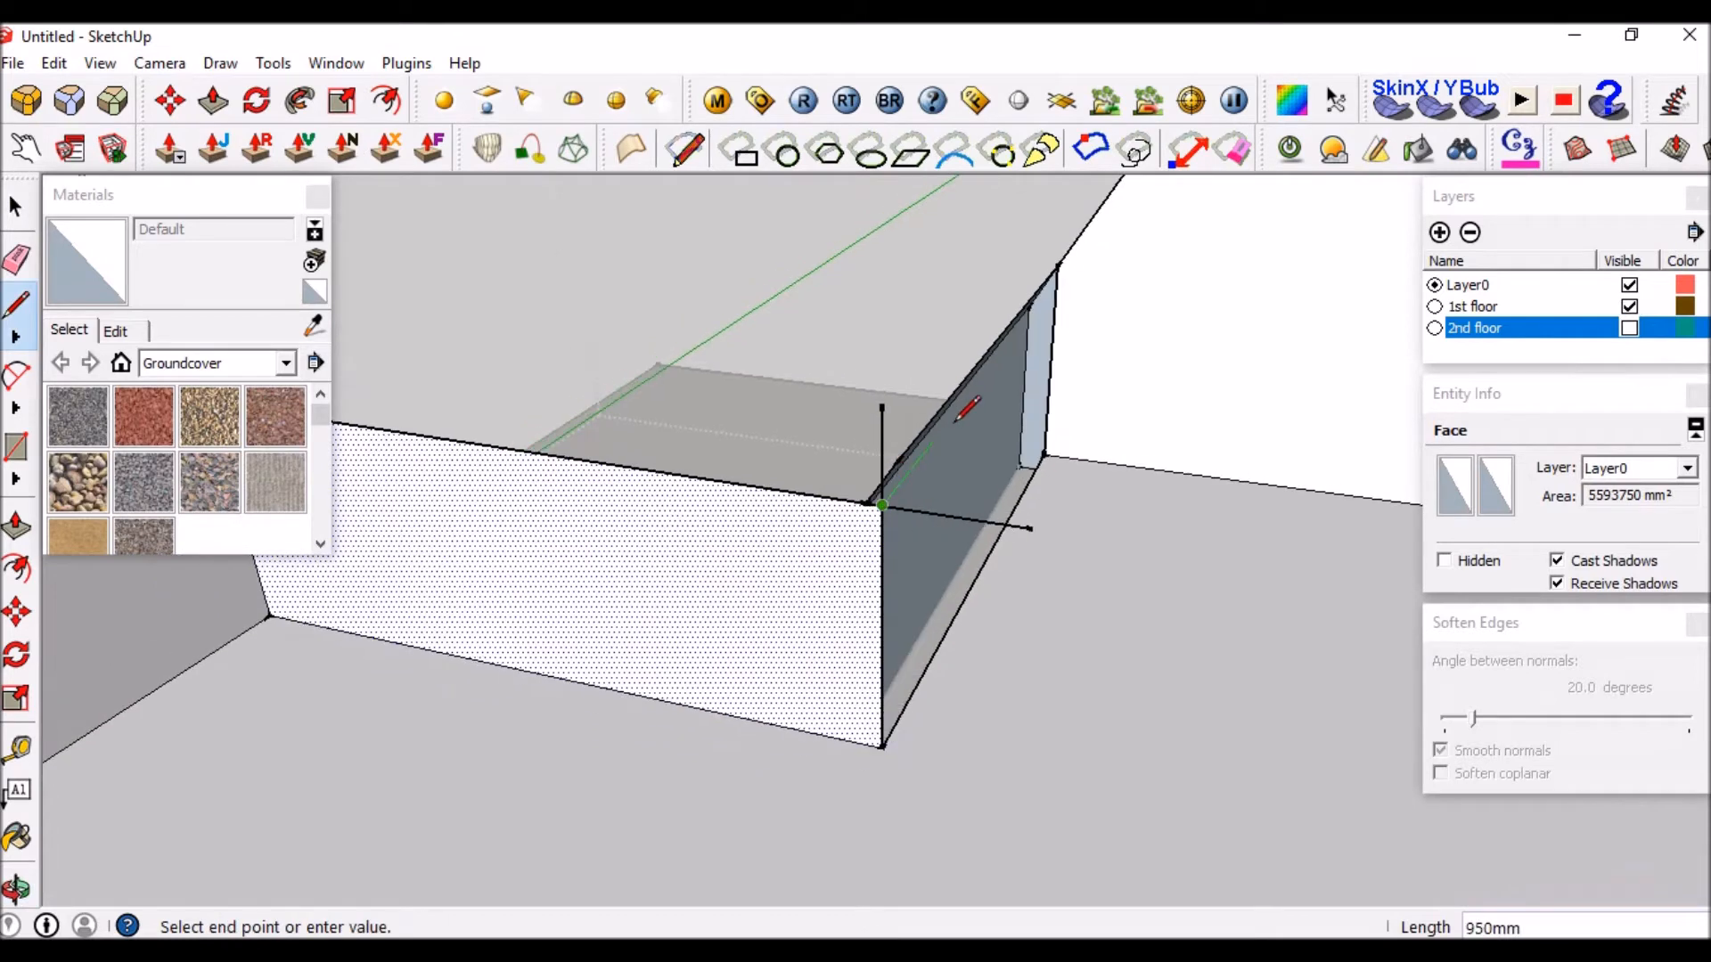
pyautogui.click(1056, 284)
pyautogui.press('space')
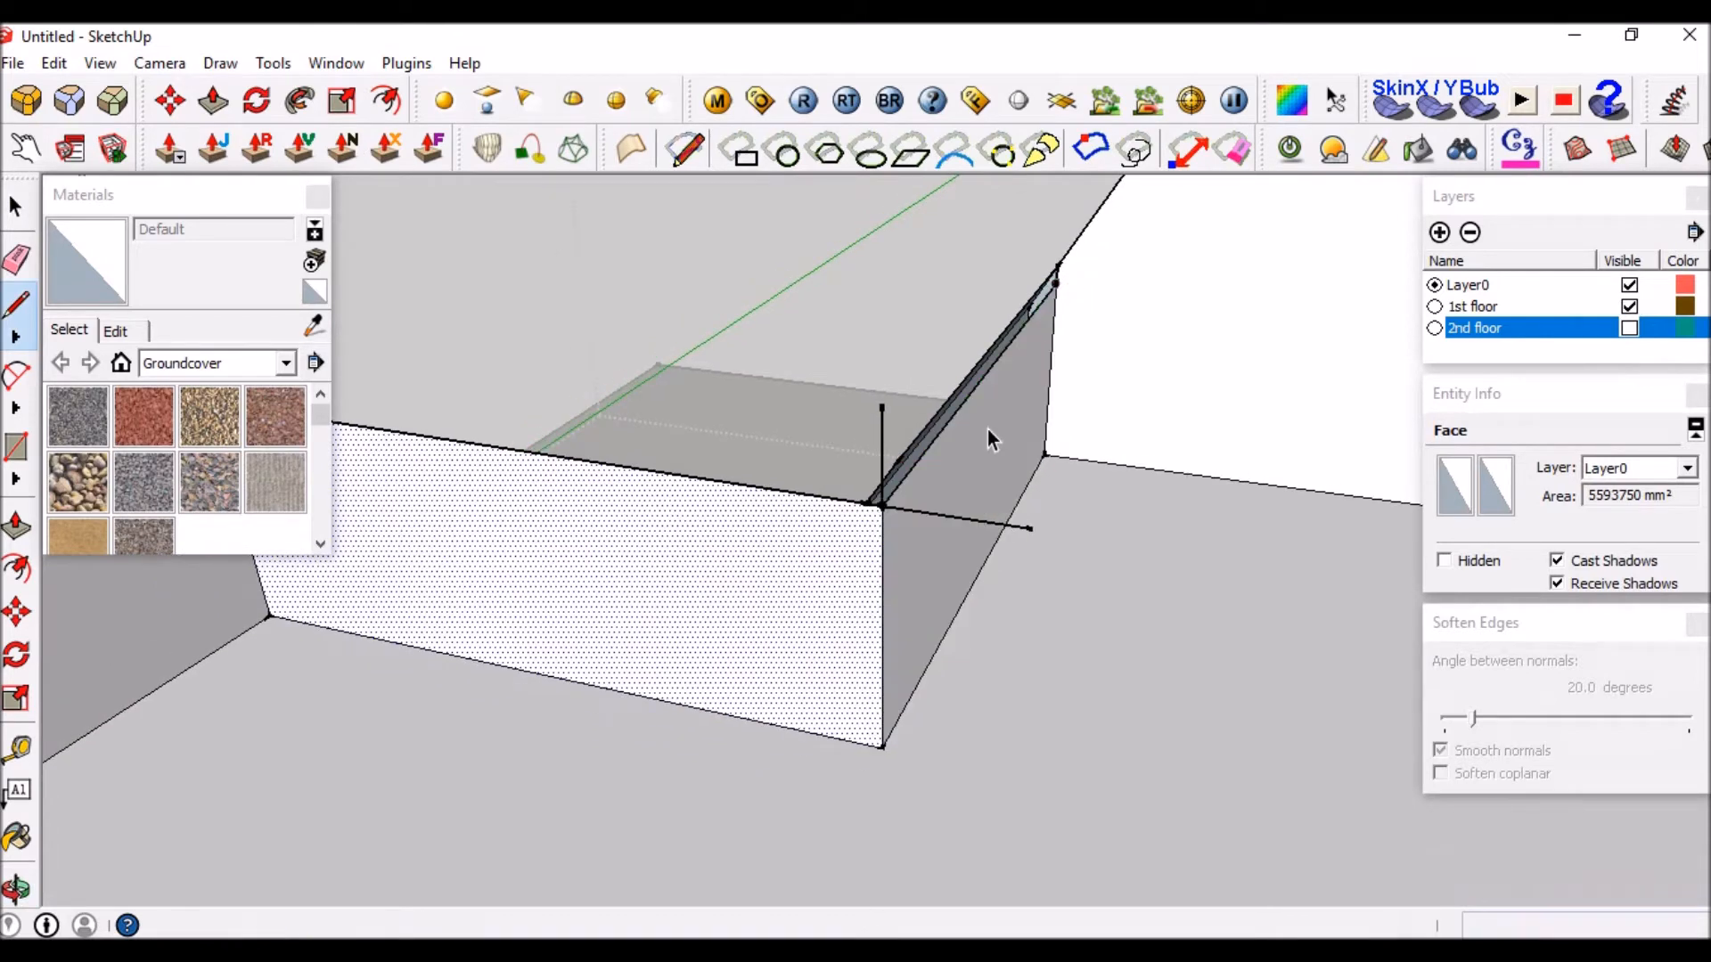
pyautogui.click(899, 508)
pyautogui.press('Delete')
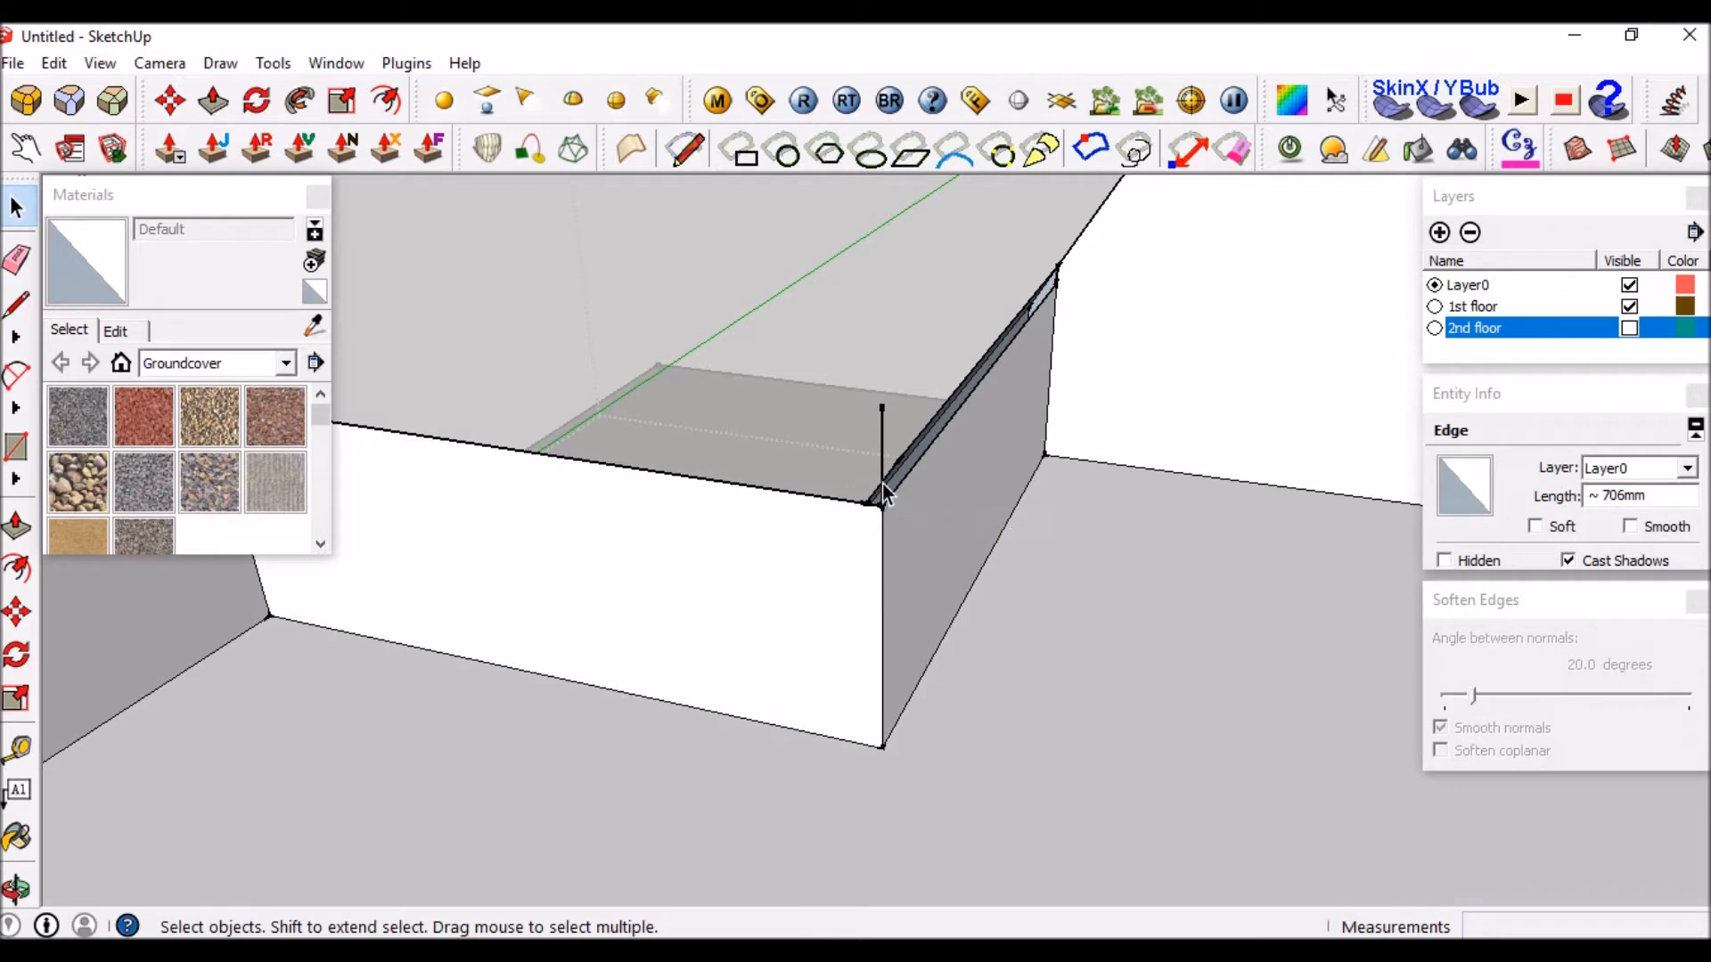
# Delete the vertical stub at the inner corner, join the wall tops with a line about 283 mm long and remove the 4000 mm surplus edge.
pyautogui.scroll(2, 855, 535)
pyautogui.moveTo(830, 597); pyautogui.dragTo(821, 519, button='middle')
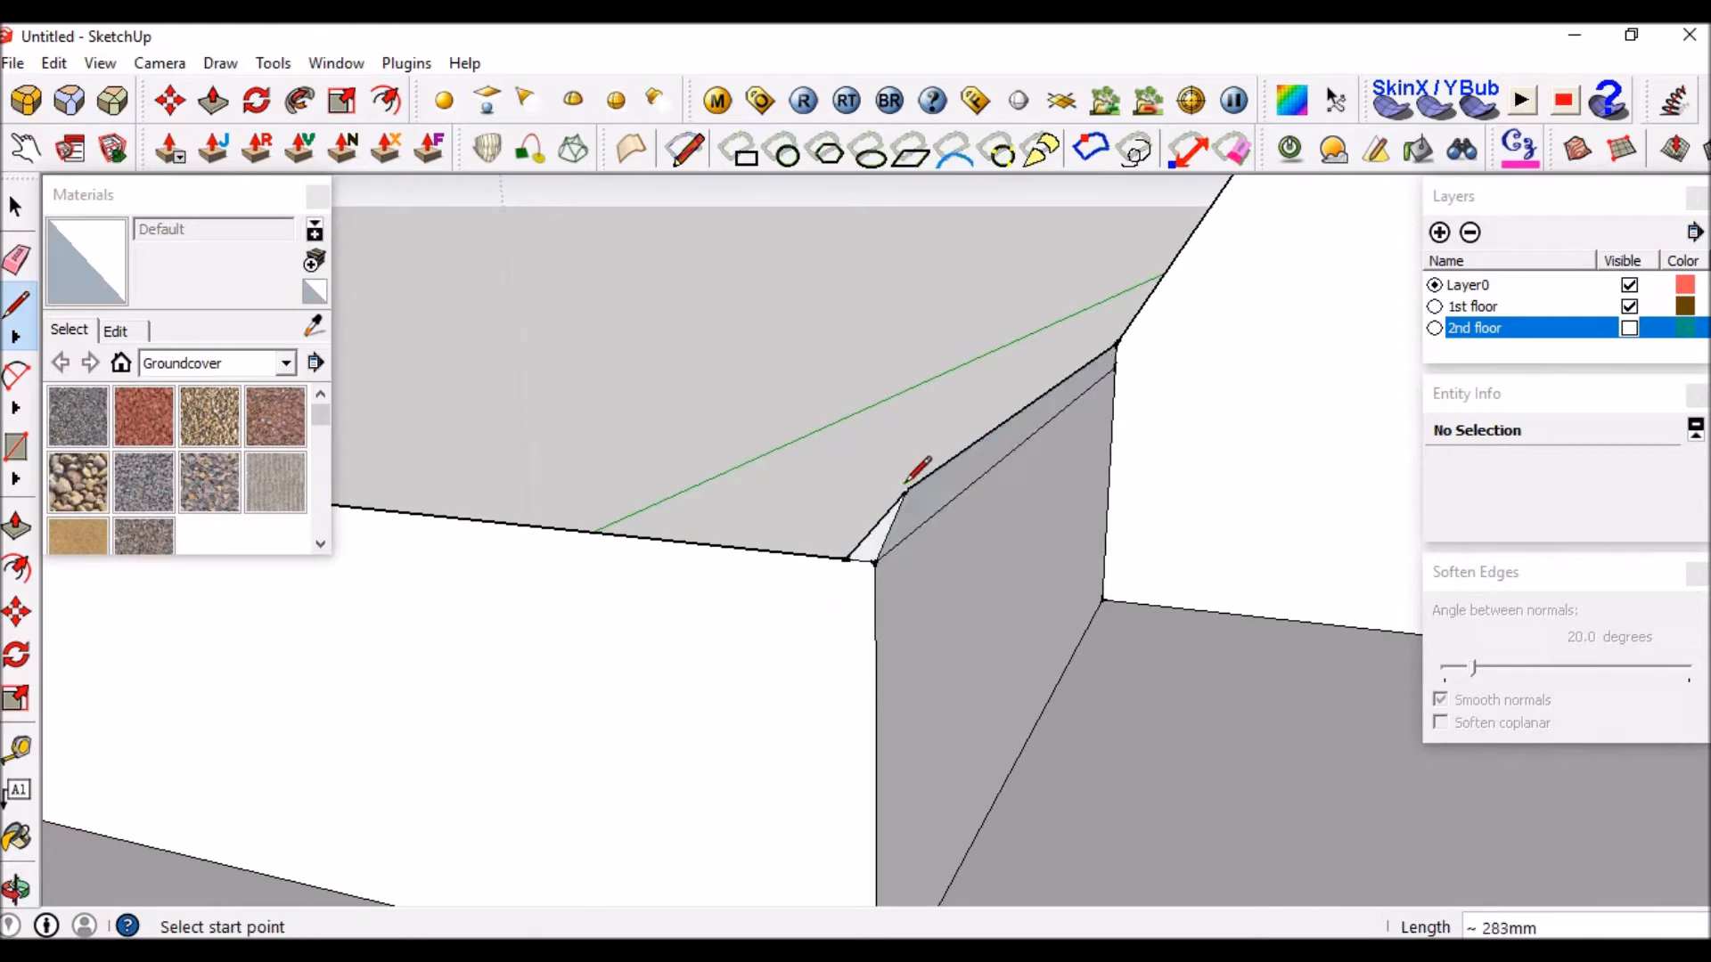
pyautogui.scroll(2, 921, 499)
pyautogui.press('space')
pyautogui.click(937, 543)
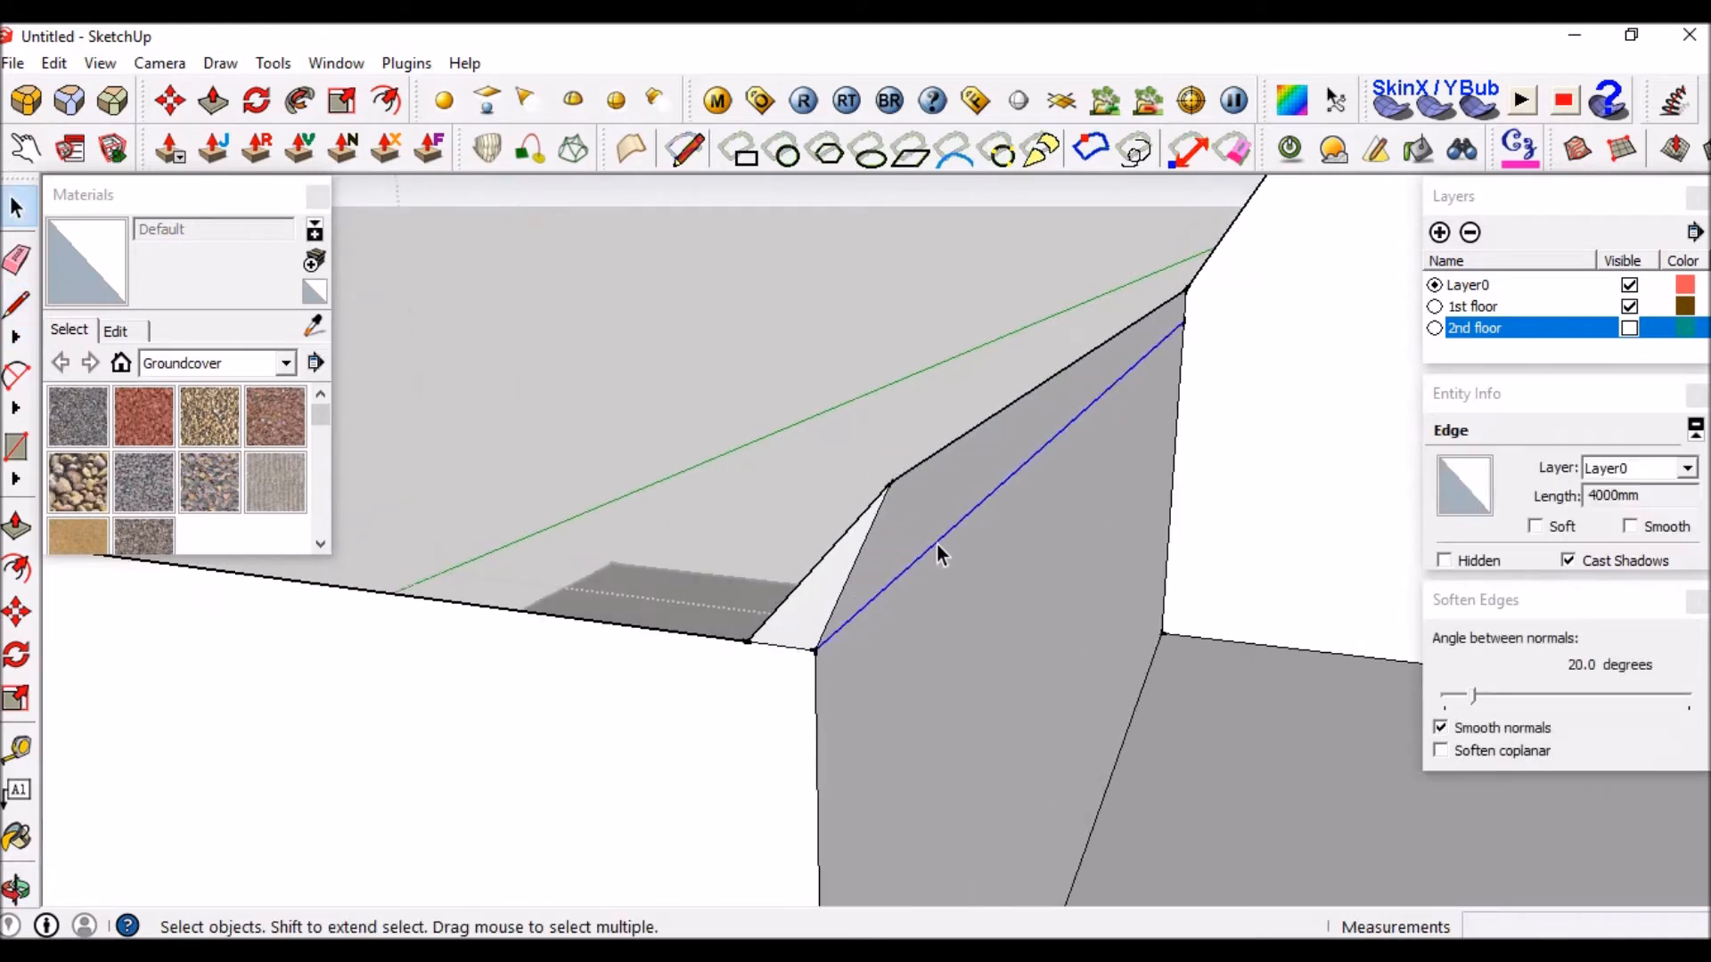
# Leave the wall group and make the 2nd floor layer visible again.
pyautogui.moveTo(922, 593); pyautogui.dragTo(1381, 666, button='middle')
pyautogui.scroll(-1, 922, 601)
pyautogui.scroll(-2, 778, 434)
pyautogui.moveTo(1200, 510); pyautogui.dragTo(1019, 294, button='middle')
pyautogui.scroll(-2, 1020, 520)
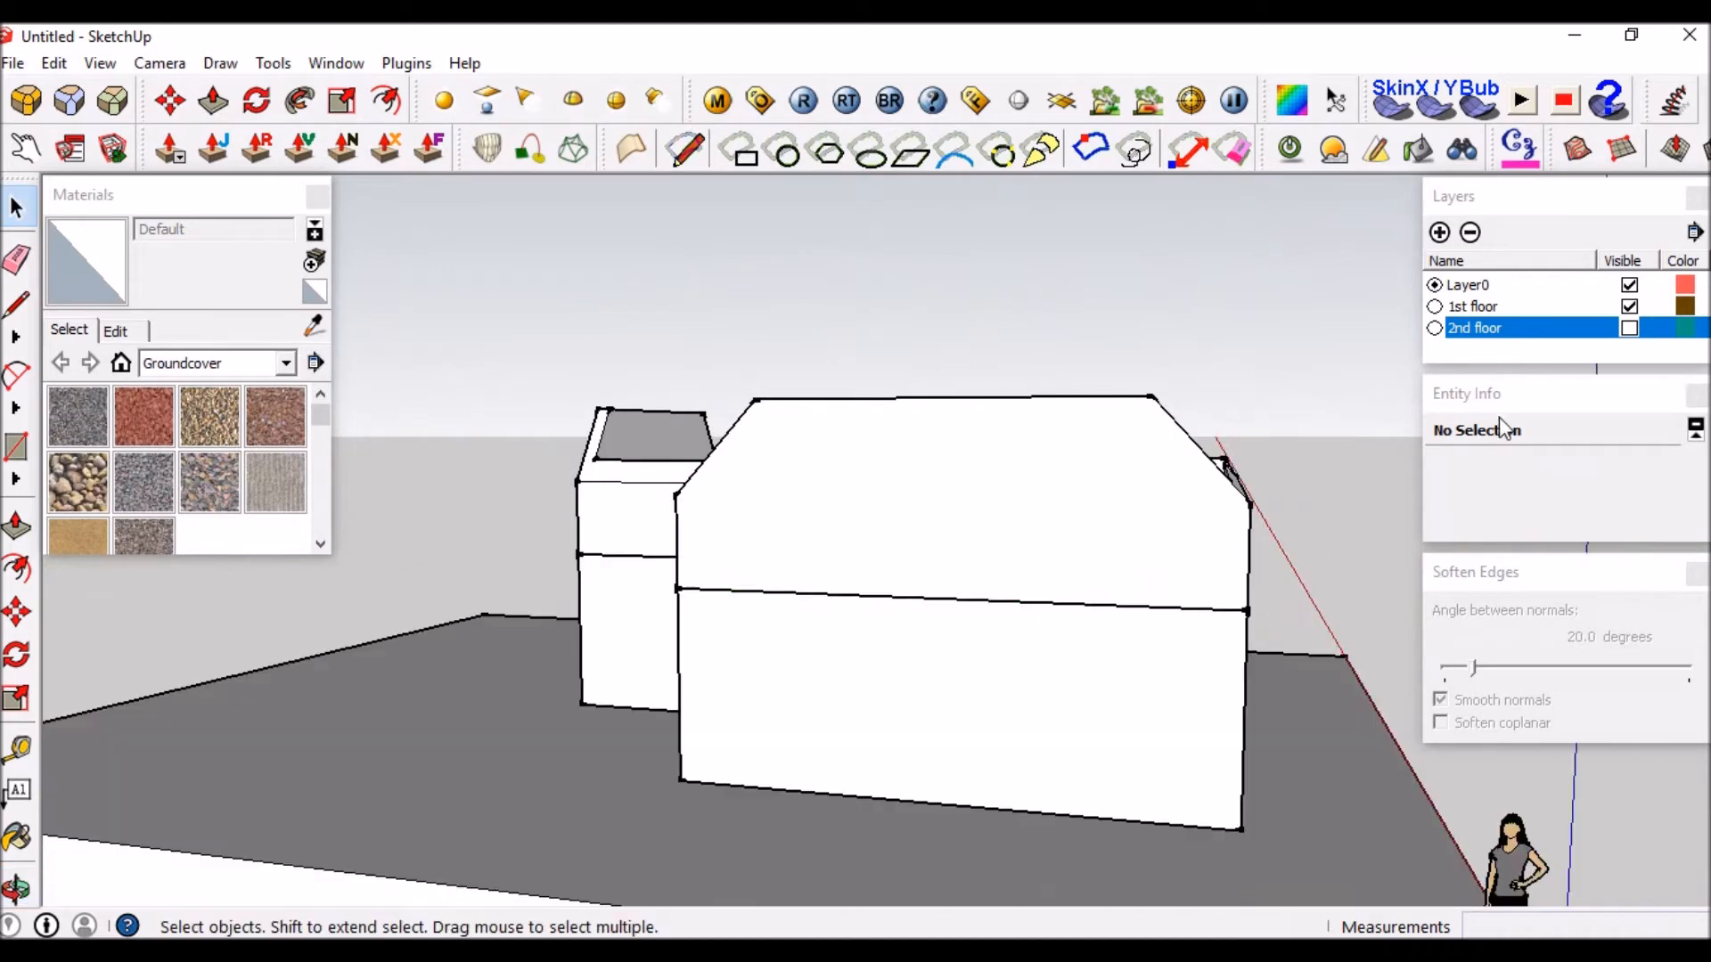
pyautogui.moveTo(1126, 531); pyautogui.dragTo(855, 534, button='middle')
pyautogui.moveTo(1139, 563); pyautogui.dragTo(1025, 509, button='middle')
pyautogui.click(1629, 327)
# Check the trimmed walls against the gable roof slopes and add a layer named Roof.
pyautogui.moveTo(784, 419); pyautogui.dragTo(1196, 481, button='middle')
pyautogui.scroll(3, 802, 472)
pyautogui.scroll(-2, 944, 418)
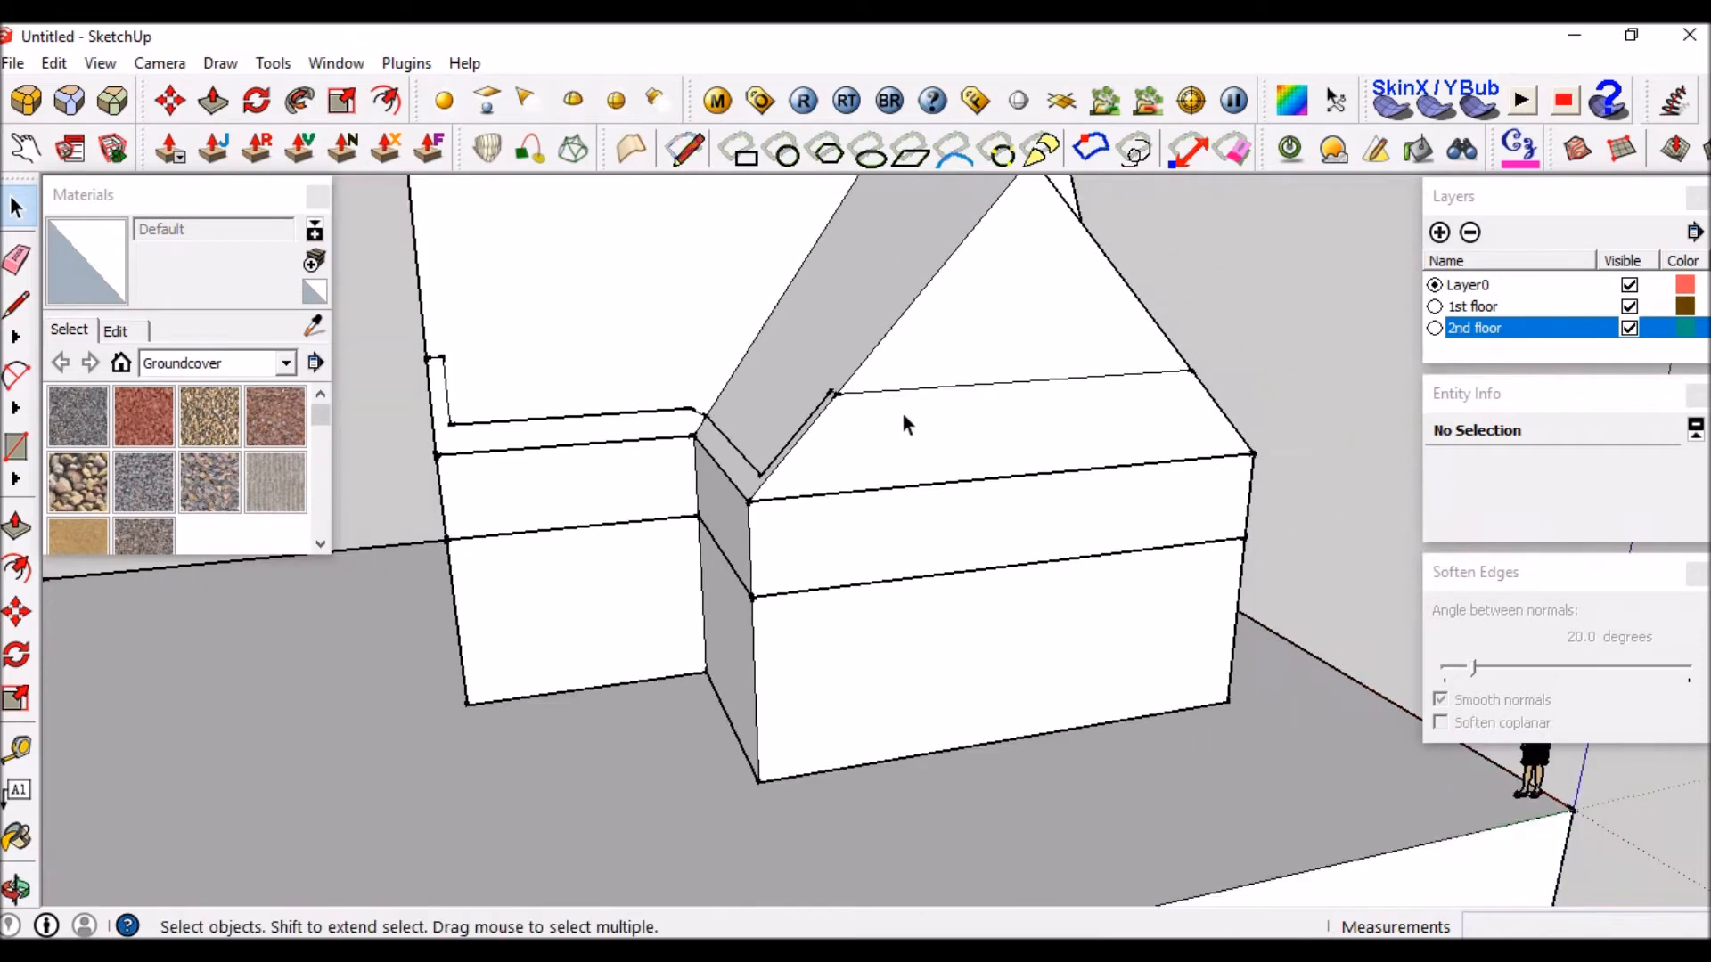
pyautogui.moveTo(849, 383); pyautogui.dragTo(1009, 499, button='middle')
pyautogui.scroll(-3, 1008, 500)
pyautogui.scroll(2, 942, 347)
pyautogui.moveTo(942, 347); pyautogui.dragTo(903, 336, button='middle')
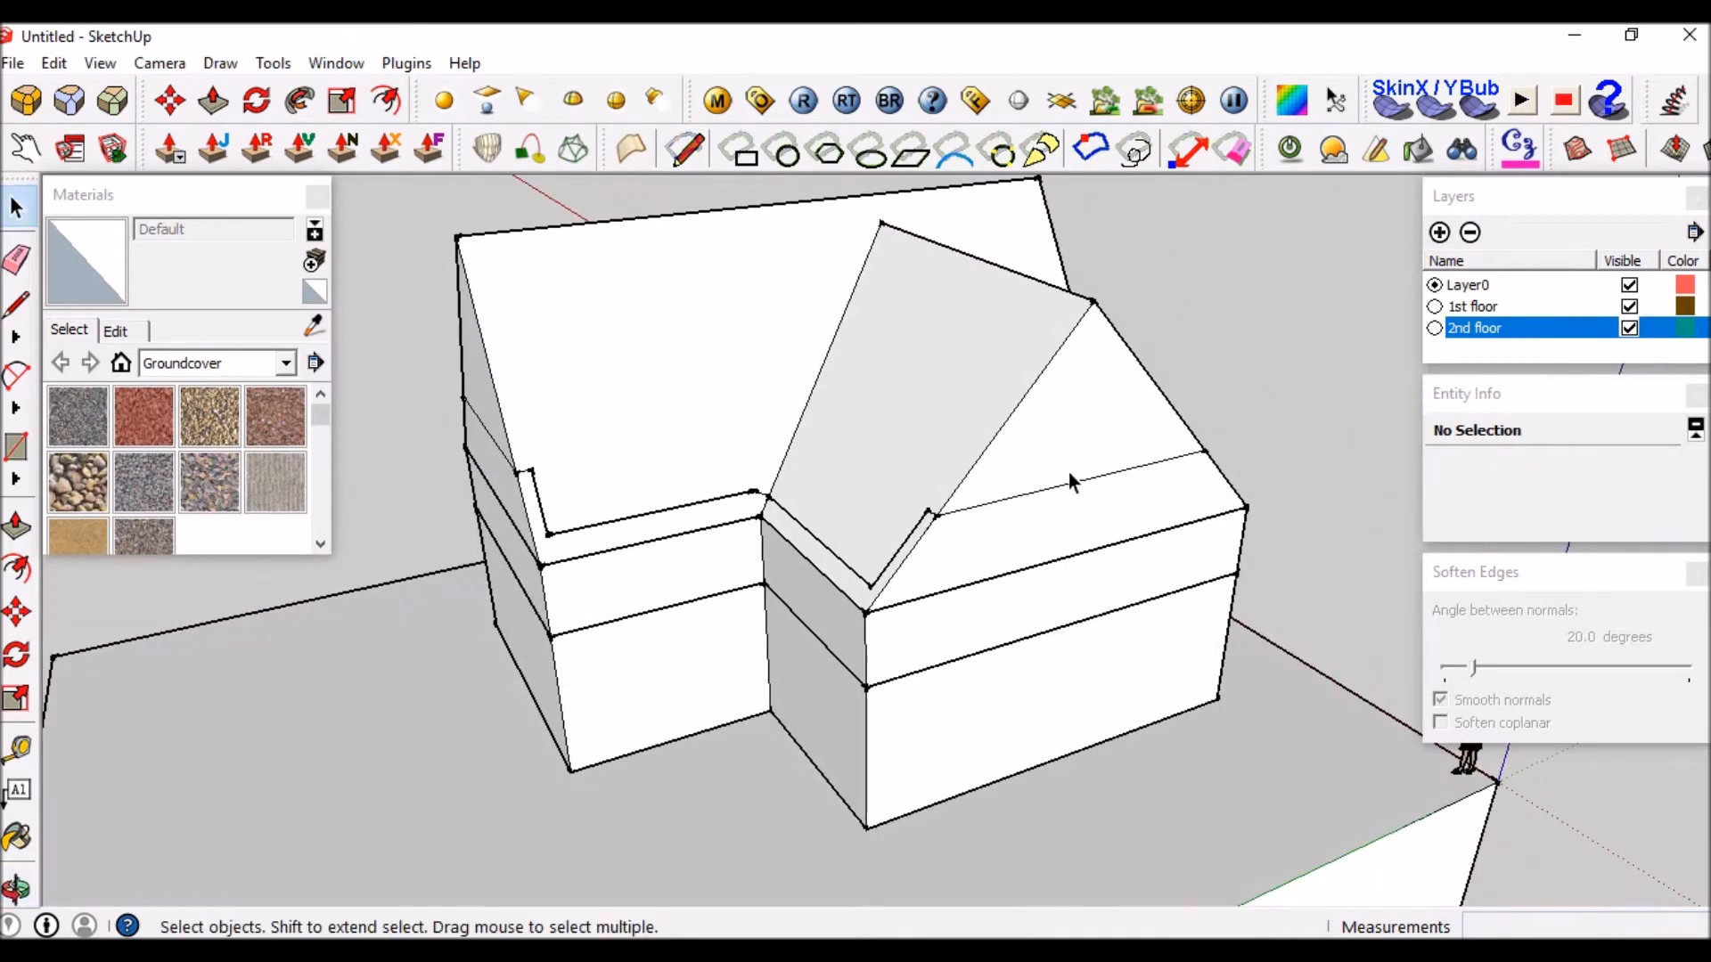
pyautogui.moveTo(1051, 485); pyautogui.dragTo(966, 435, button='middle')
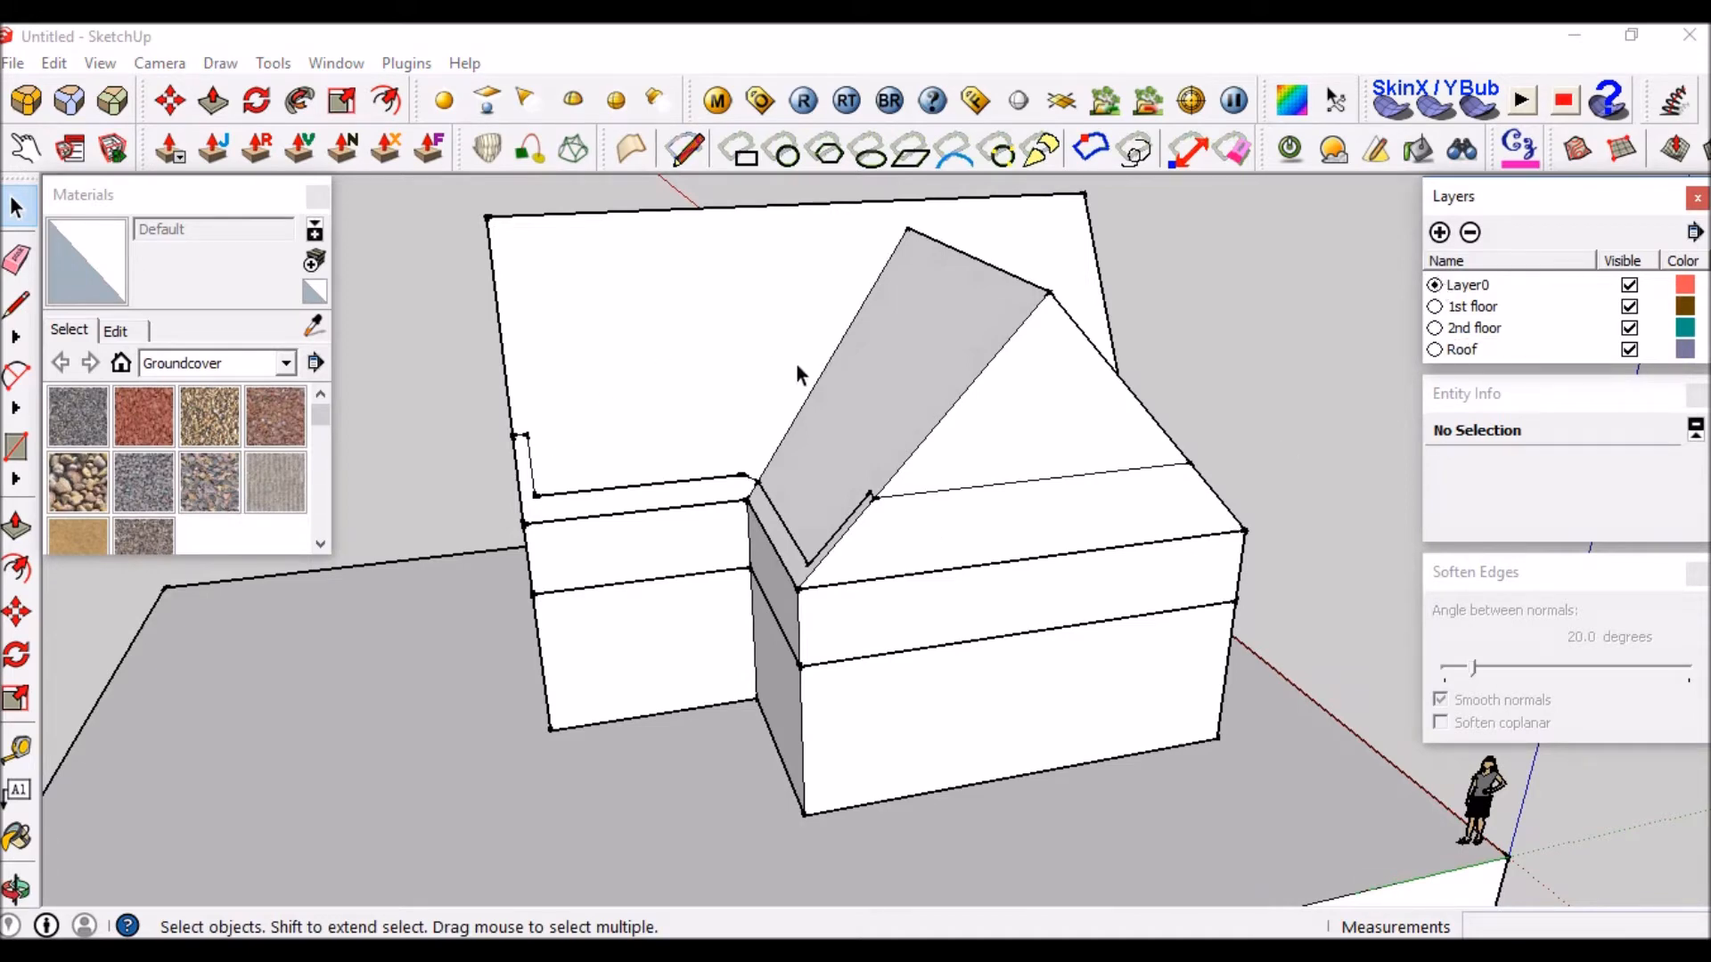
# Inside the upper-storey group, select all four sloping roof faces, copy them and leave the group.
pyautogui.moveTo(948, 385); pyautogui.dragTo(1113, 437, button='middle')
pyautogui.keyDown('ctrl'); pyautogui.click(954, 358); pyautogui.keyUp('ctrl')
pyautogui.scroll(-3, 905, 344)
pyautogui.moveTo(906, 344); pyautogui.dragTo(1202, 381, button='middle')
pyautogui.keyDown('ctrl'); pyautogui.click(808, 387); pyautogui.keyUp('ctrl')
pyautogui.scroll(5, 808, 387)
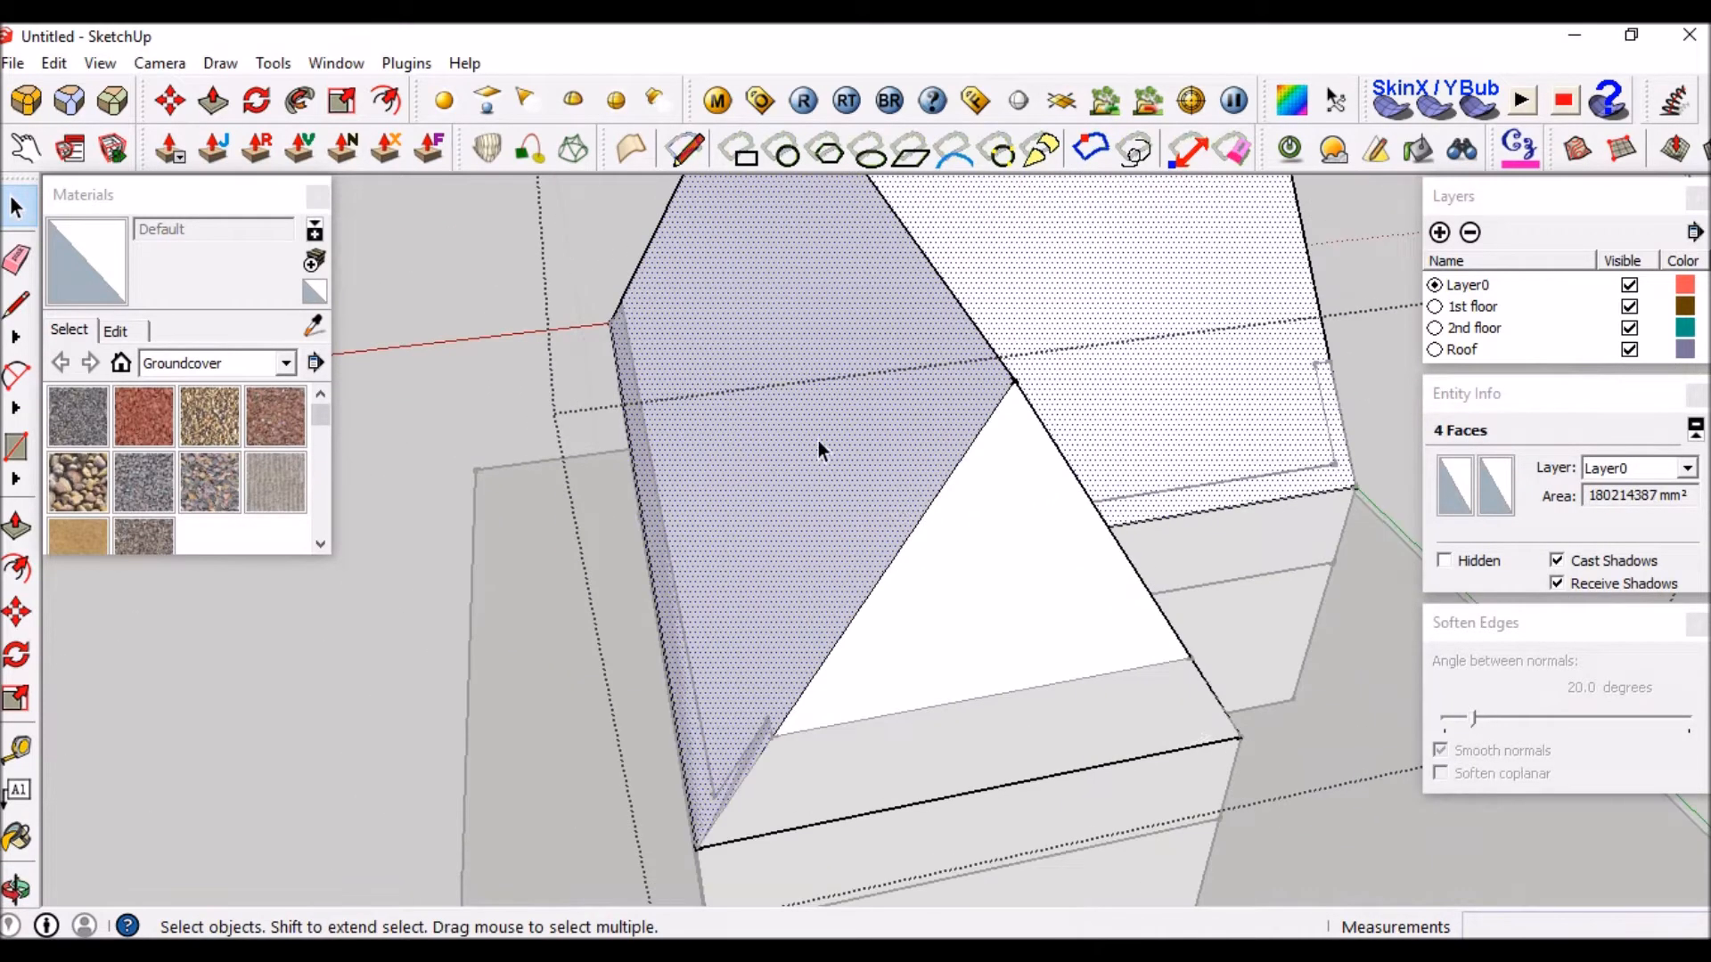
pyautogui.moveTo(817, 441); pyautogui.dragTo(703, 517, button='middle')
pyautogui.moveTo(1033, 525); pyautogui.dragTo(740, 494, button='middle')
pyautogui.moveTo(829, 534); pyautogui.dragTo(734, 550, button='middle')
pyautogui.scroll(-4, 802, 516)
pyautogui.moveTo(1185, 459); pyautogui.dragTo(870, 550, button='middle')
pyautogui.scroll(-3, 964, 368)
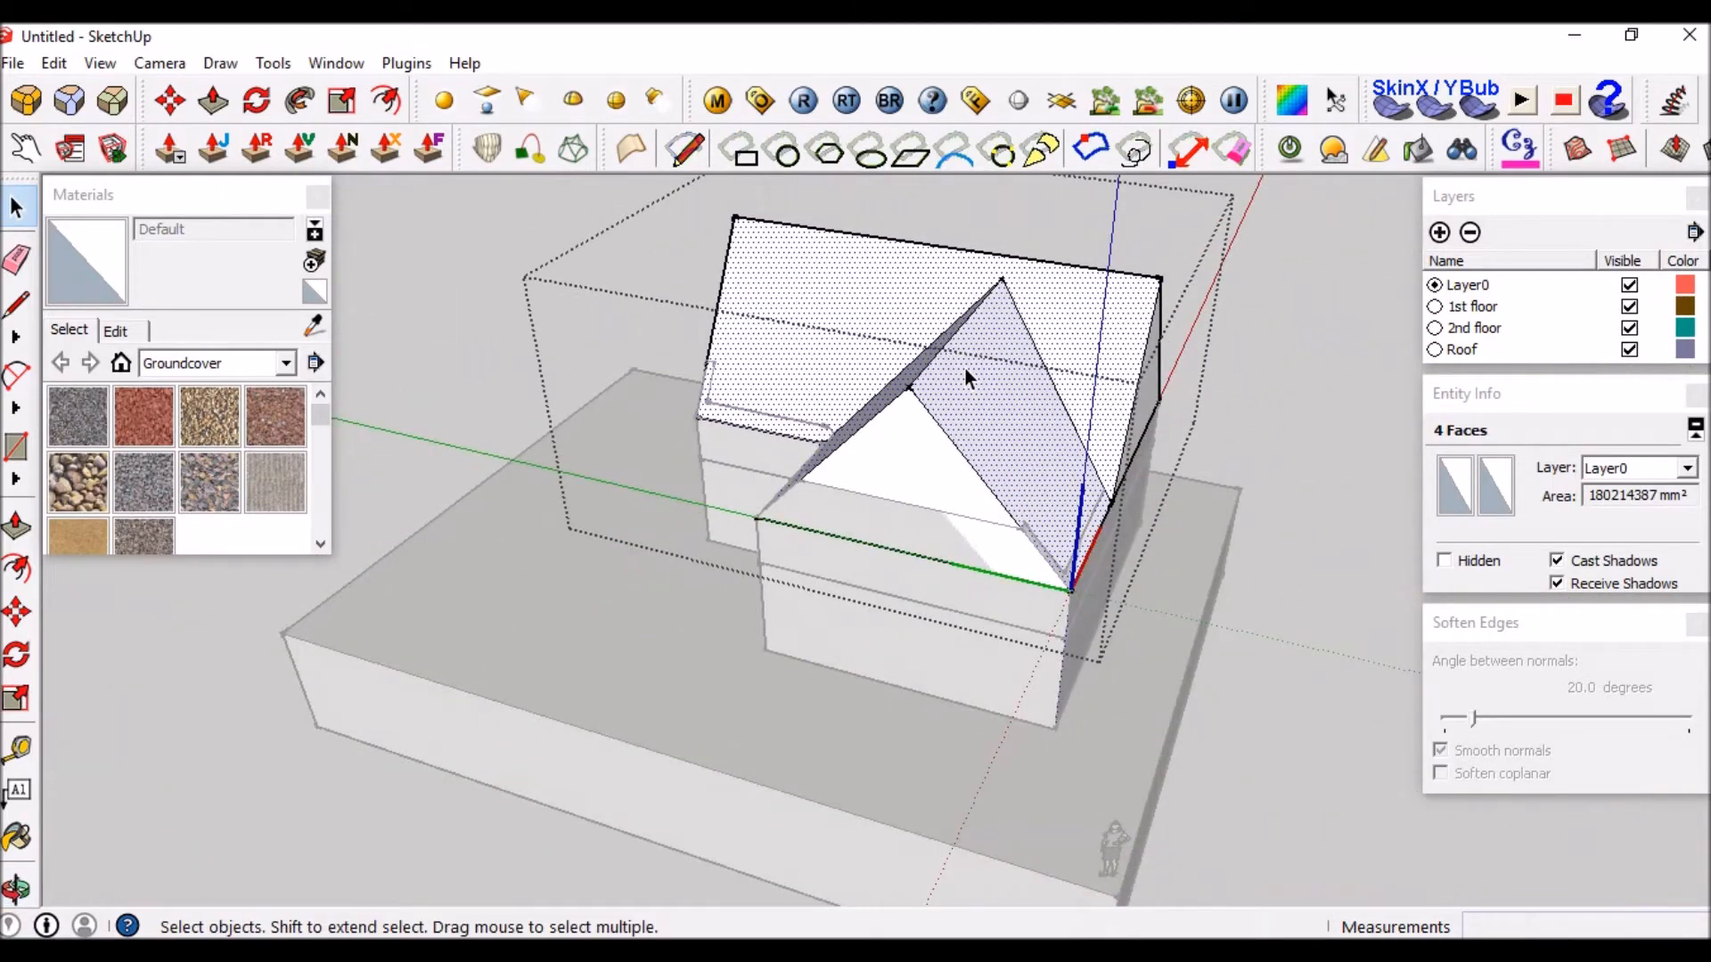
pyautogui.press('Escape')
# Paste the copied roof slopes in place outside the group, exactly over the originals.
pyautogui.moveTo(873, 366); pyautogui.dragTo(966, 353, button='middle')
pyautogui.scroll(3, 965, 353)
pyautogui.scroll(3, 976, 390)
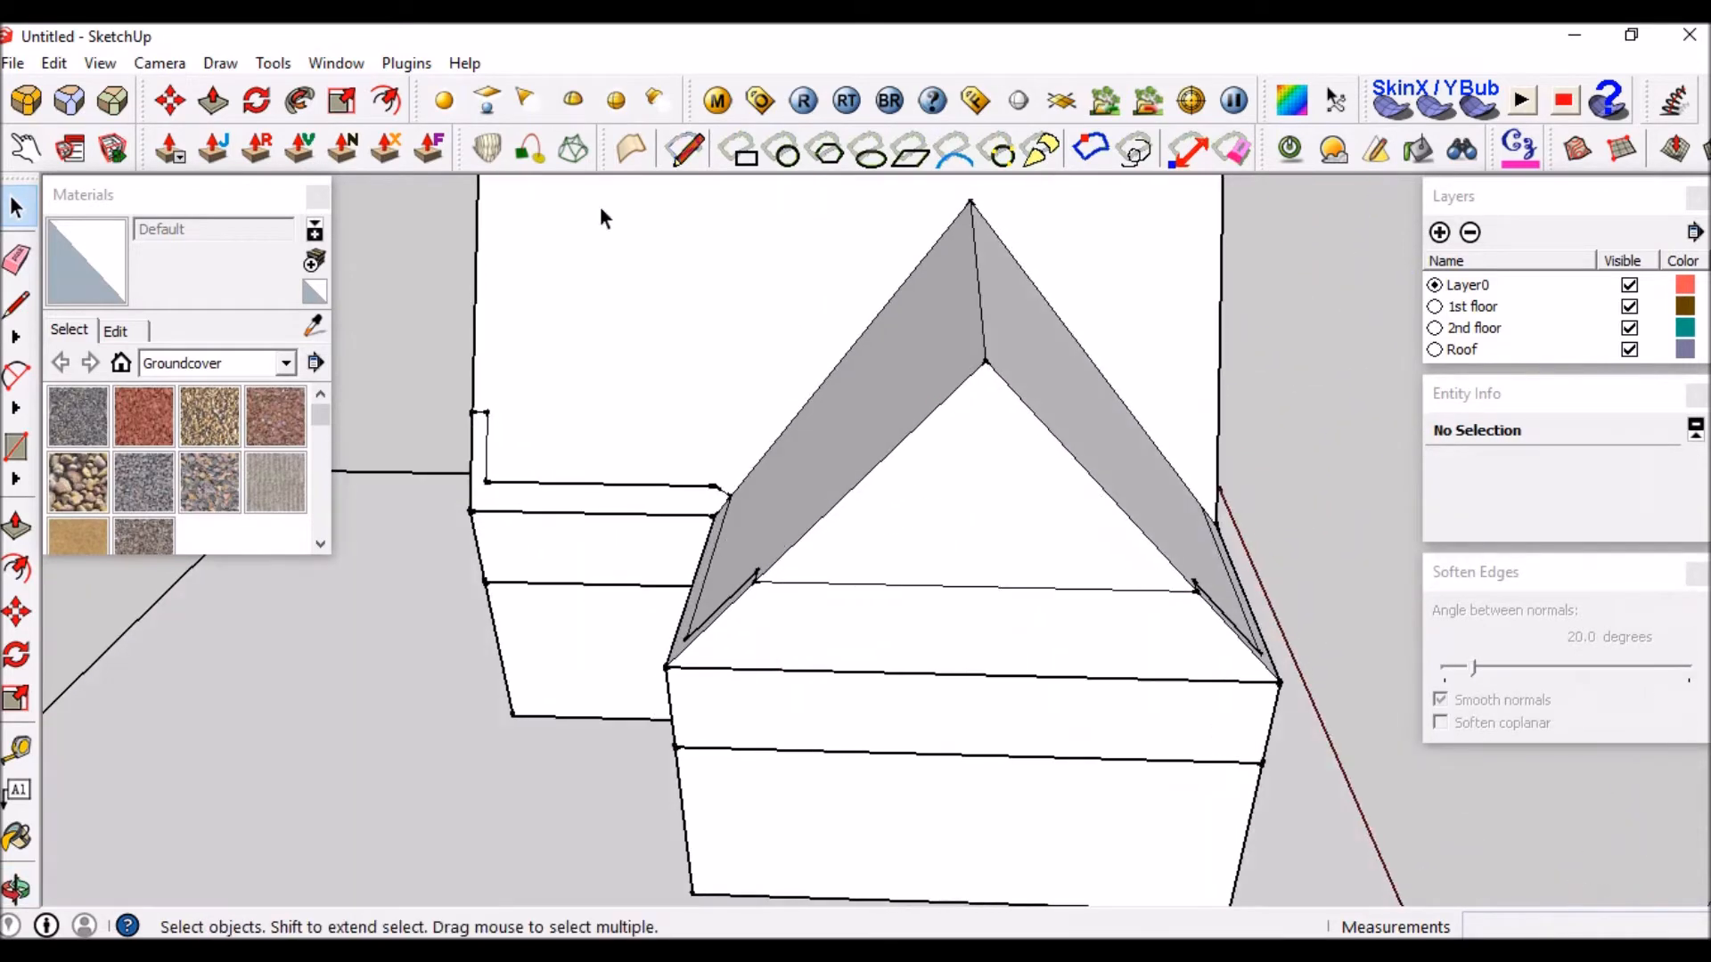
pyautogui.click(54, 64)
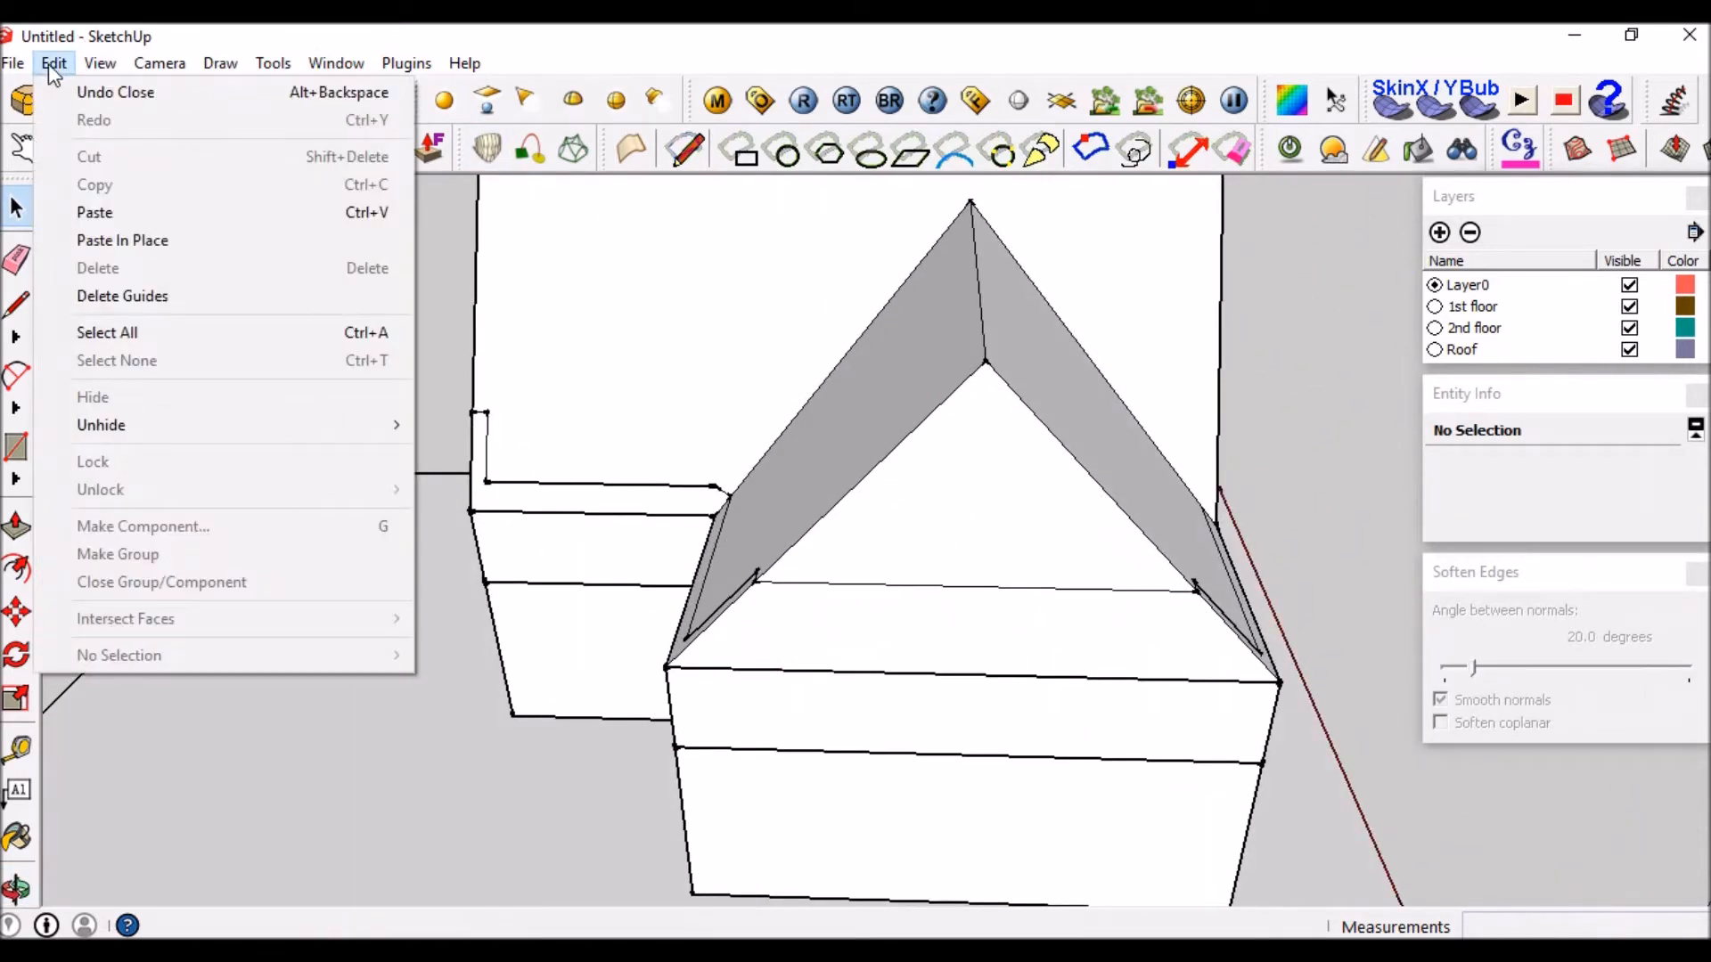
pyautogui.click(122, 240)
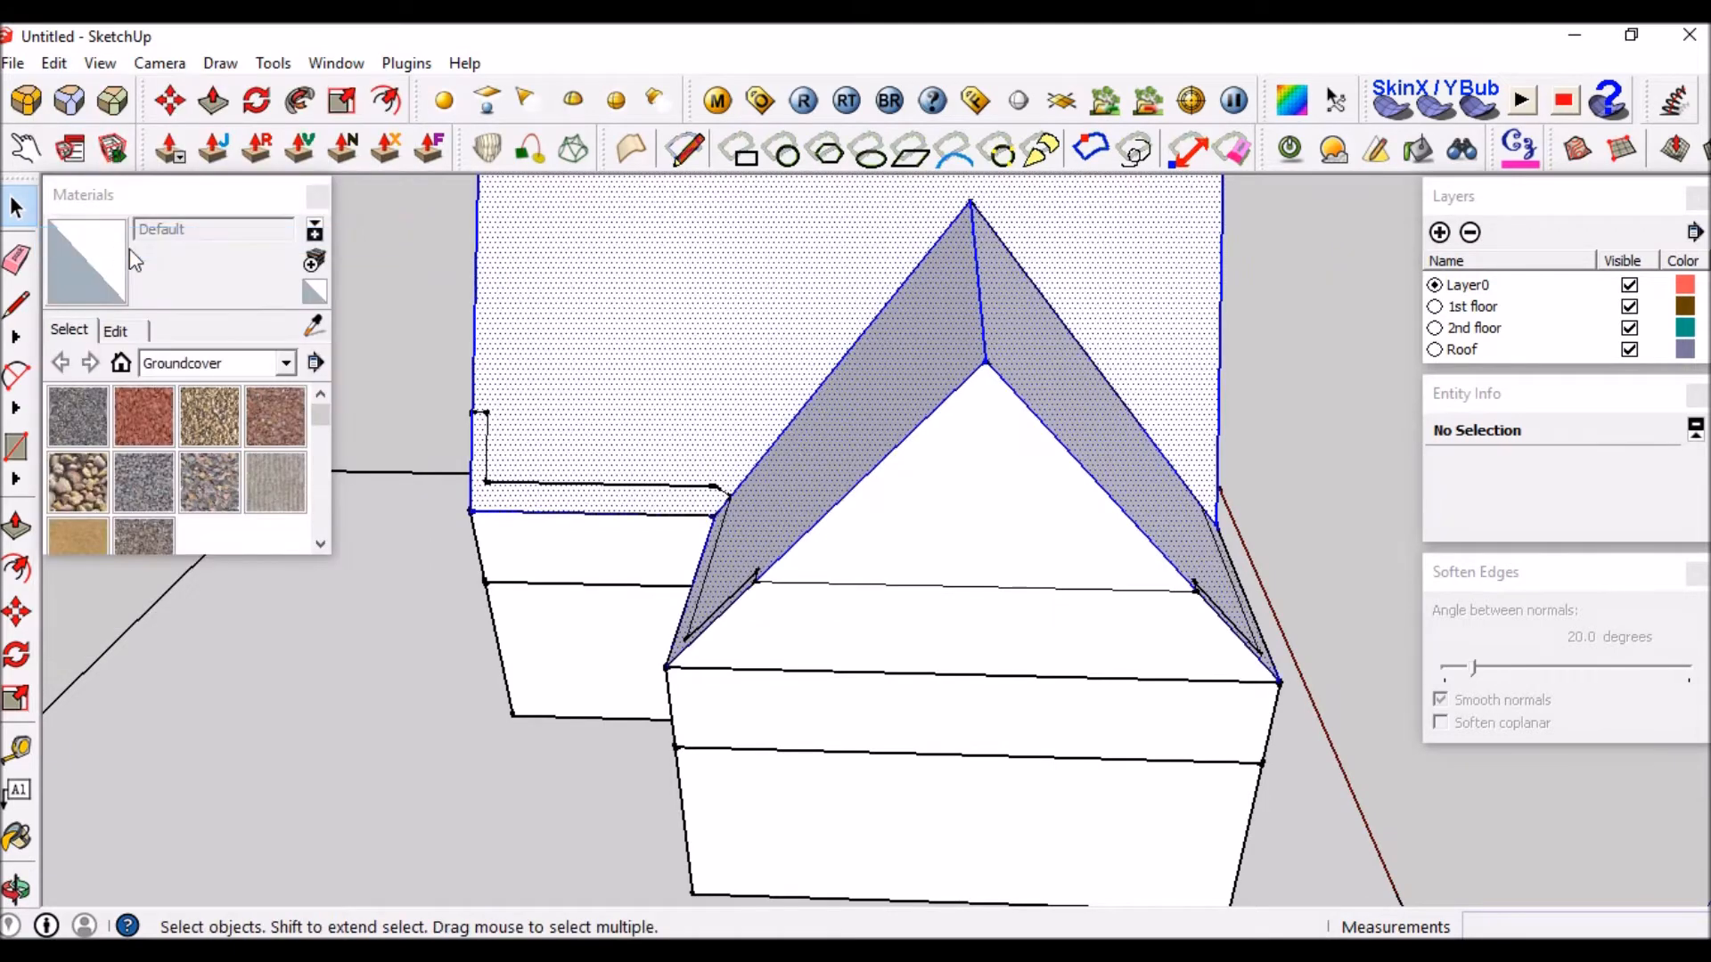
pyautogui.moveTo(802, 556); pyautogui.dragTo(675, 322, button='middle')
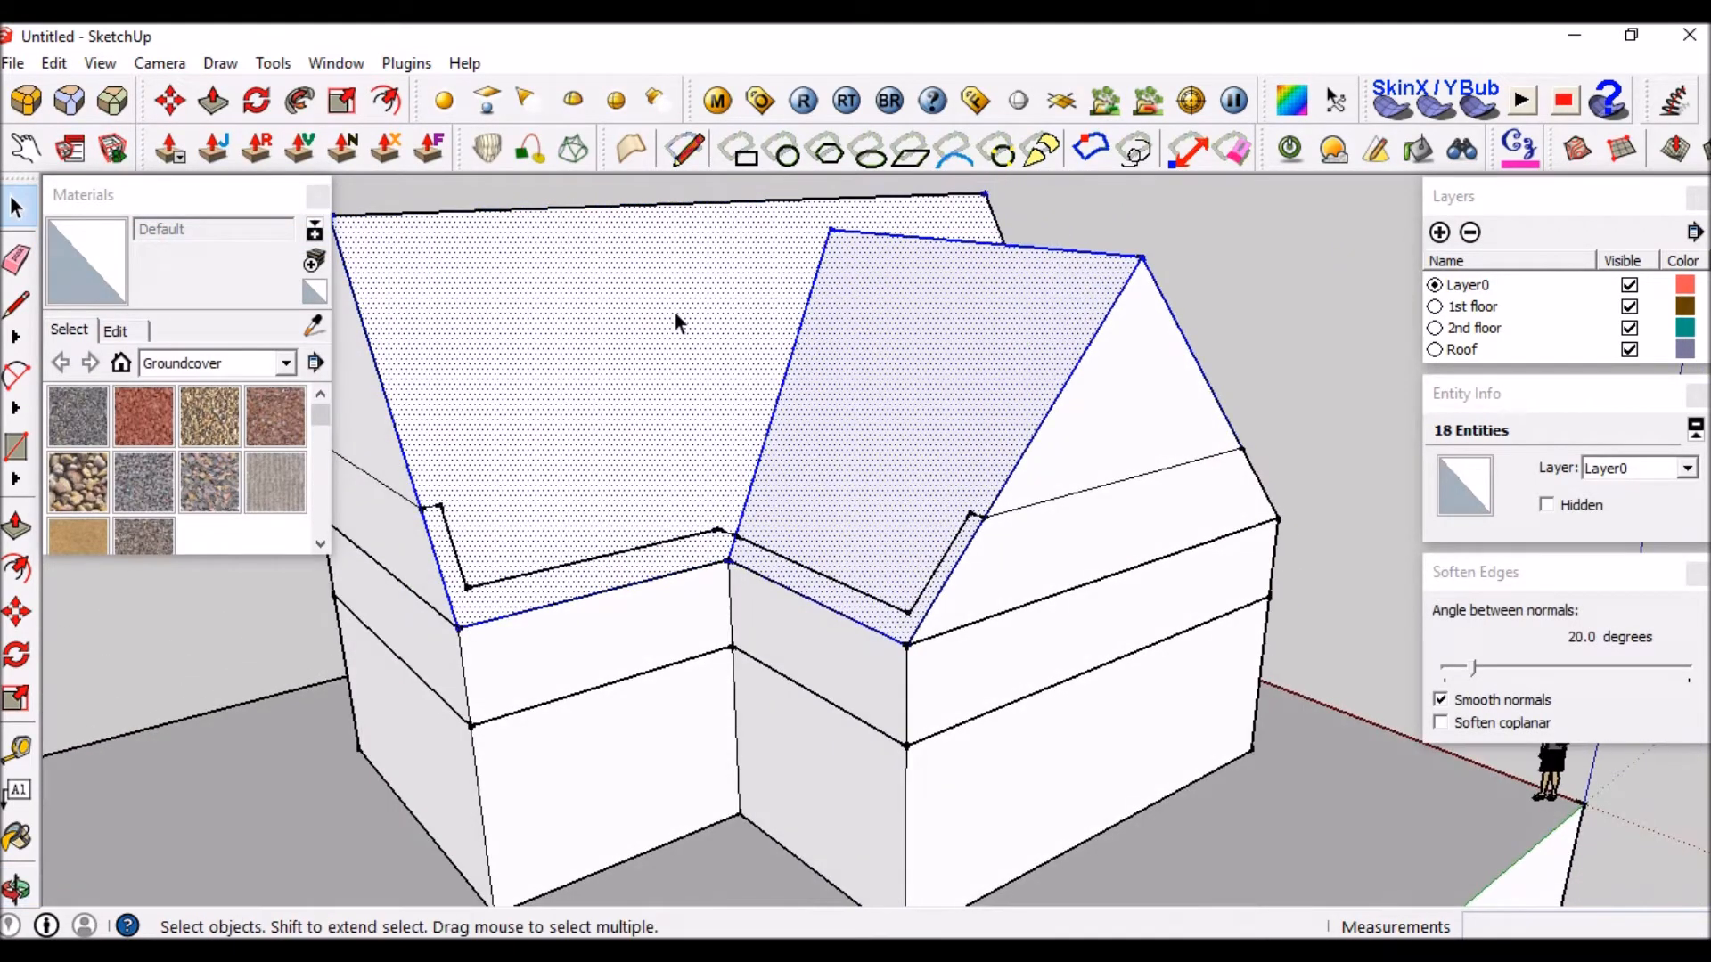
pyautogui.moveTo(865, 365); pyautogui.dragTo(929, 367, button='middle')
pyautogui.moveTo(1018, 411); pyautogui.dragTo(950, 459, button='middle')
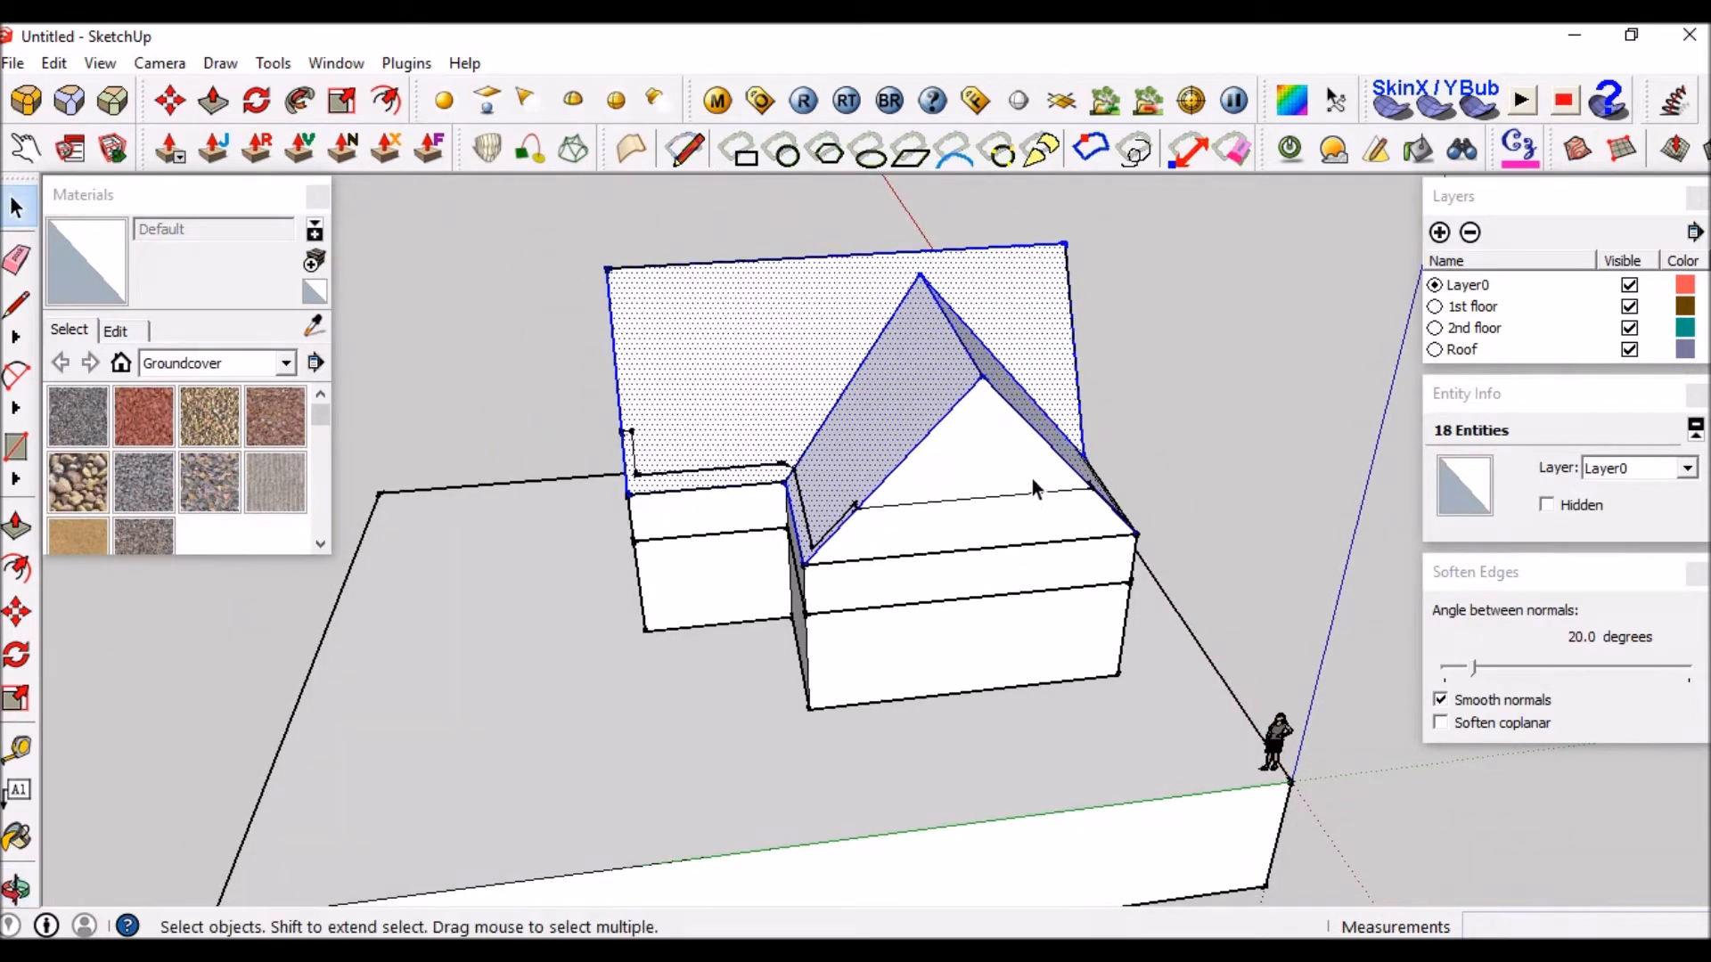
pyautogui.scroll(-2, 1024, 517)
pyautogui.scroll(2, 928, 371)
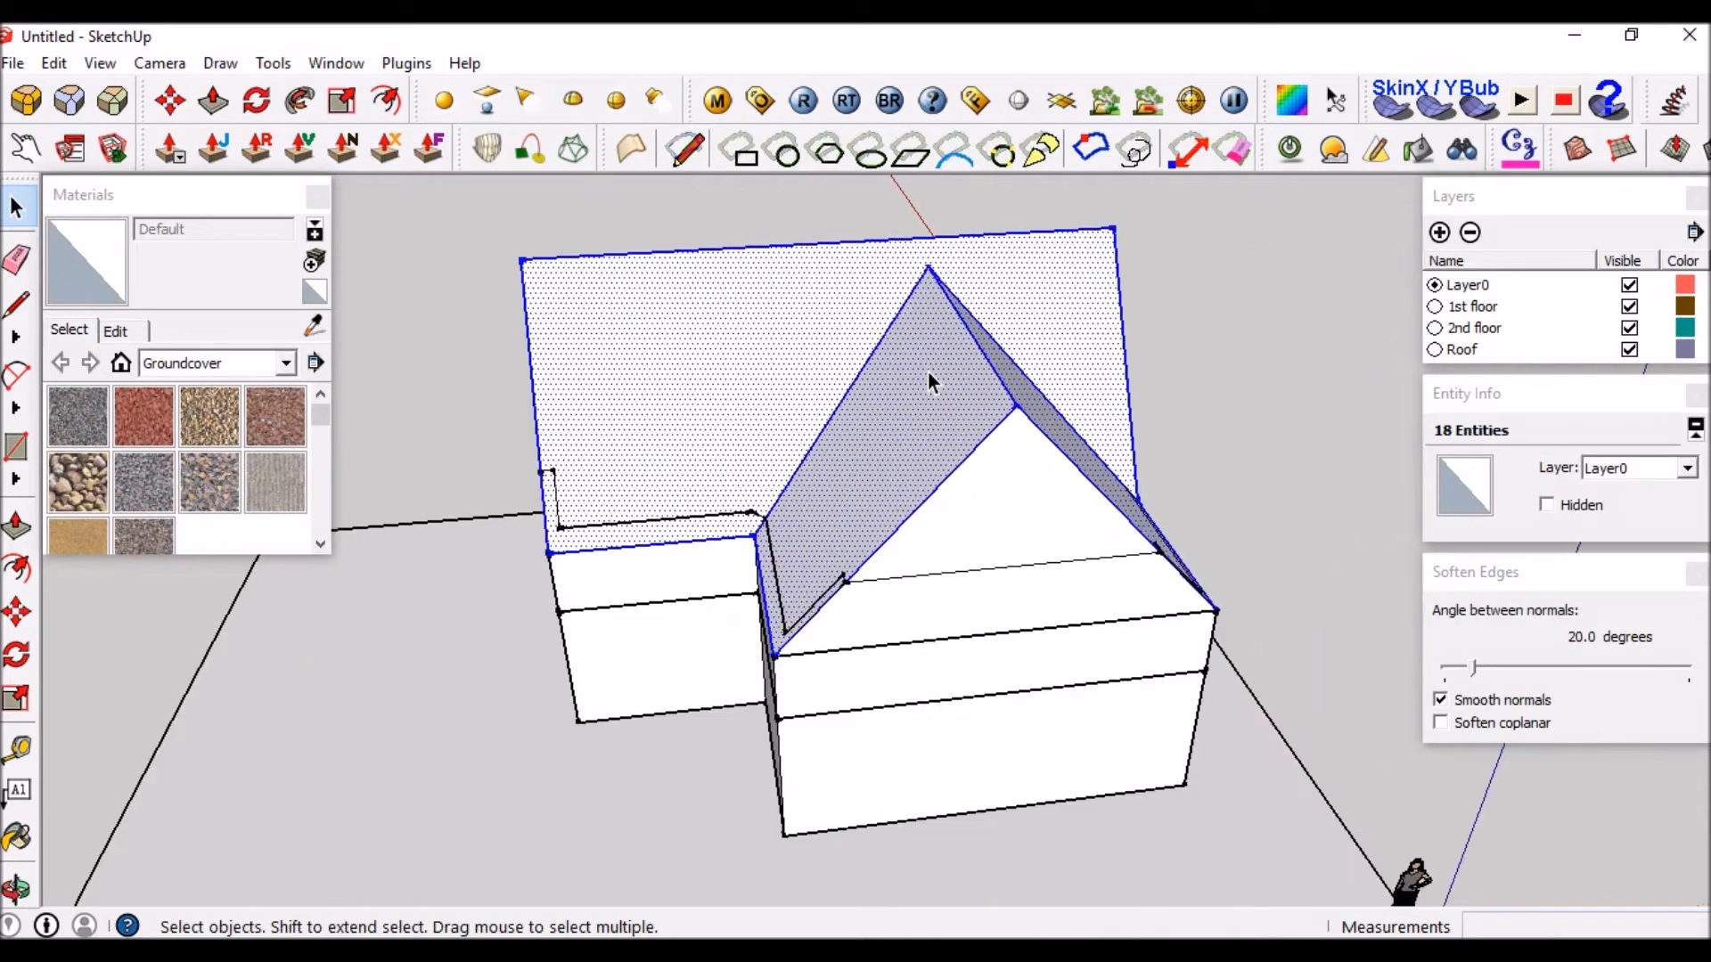
# Make the pasted roof slopes a component and assign it to the Roof layer.
pyautogui.rightClick(820, 353)
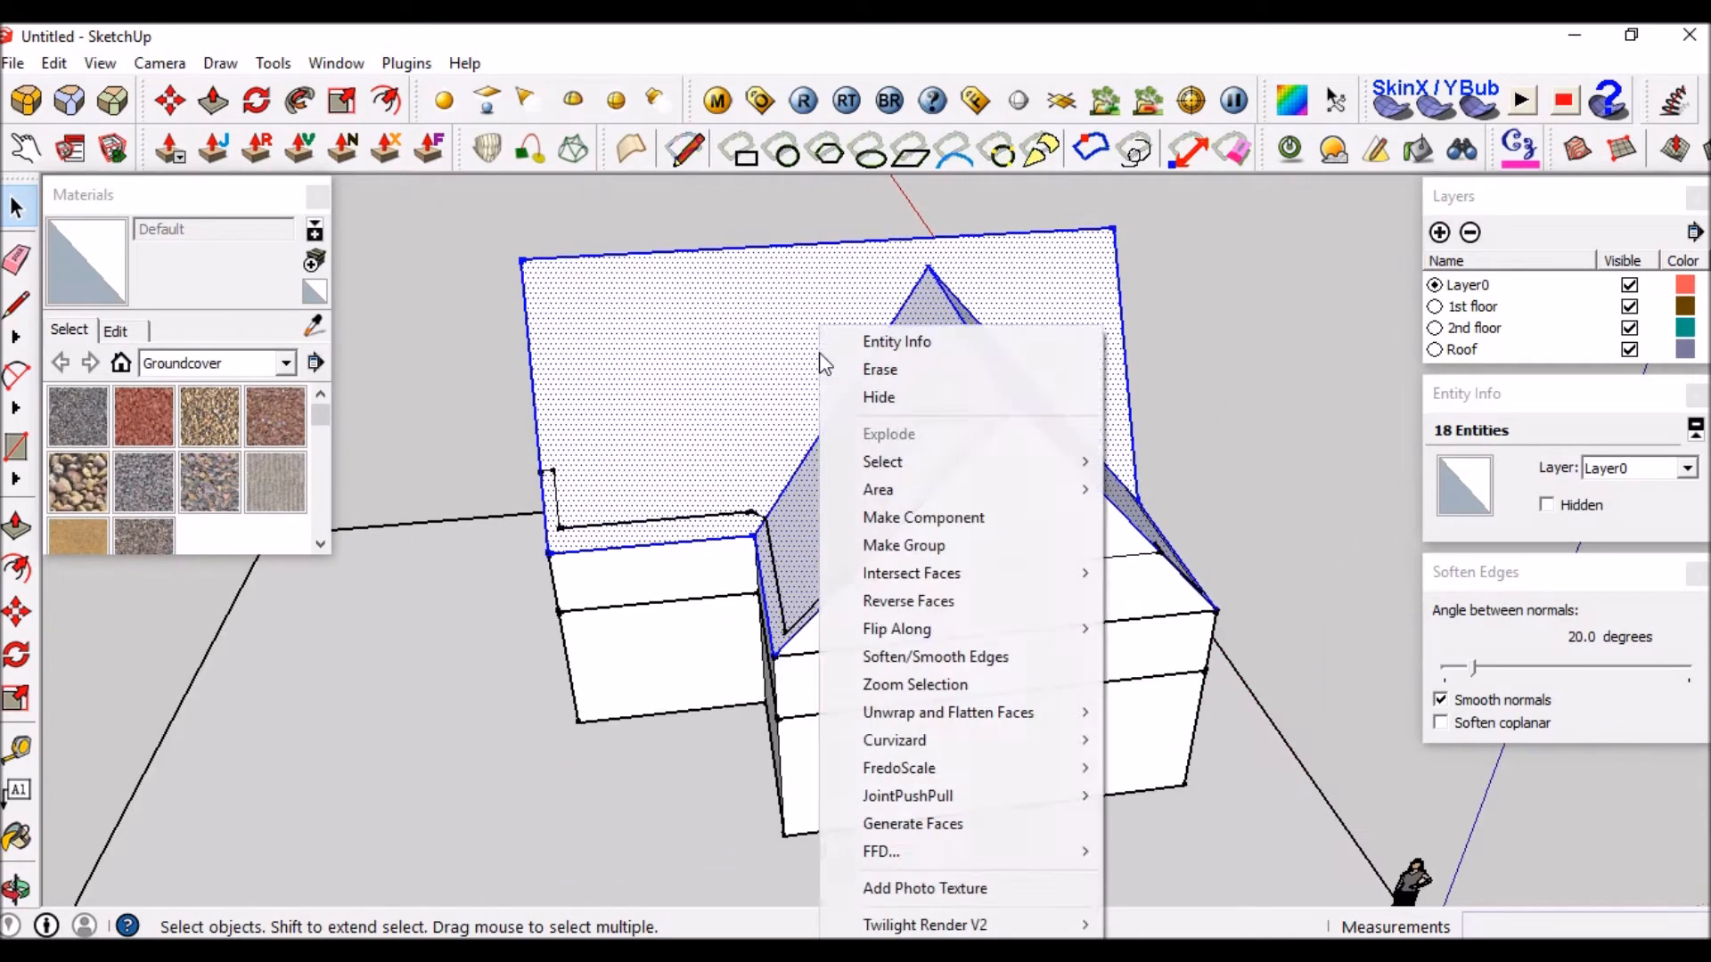
pyautogui.click(936, 526)
pyautogui.press('Return')
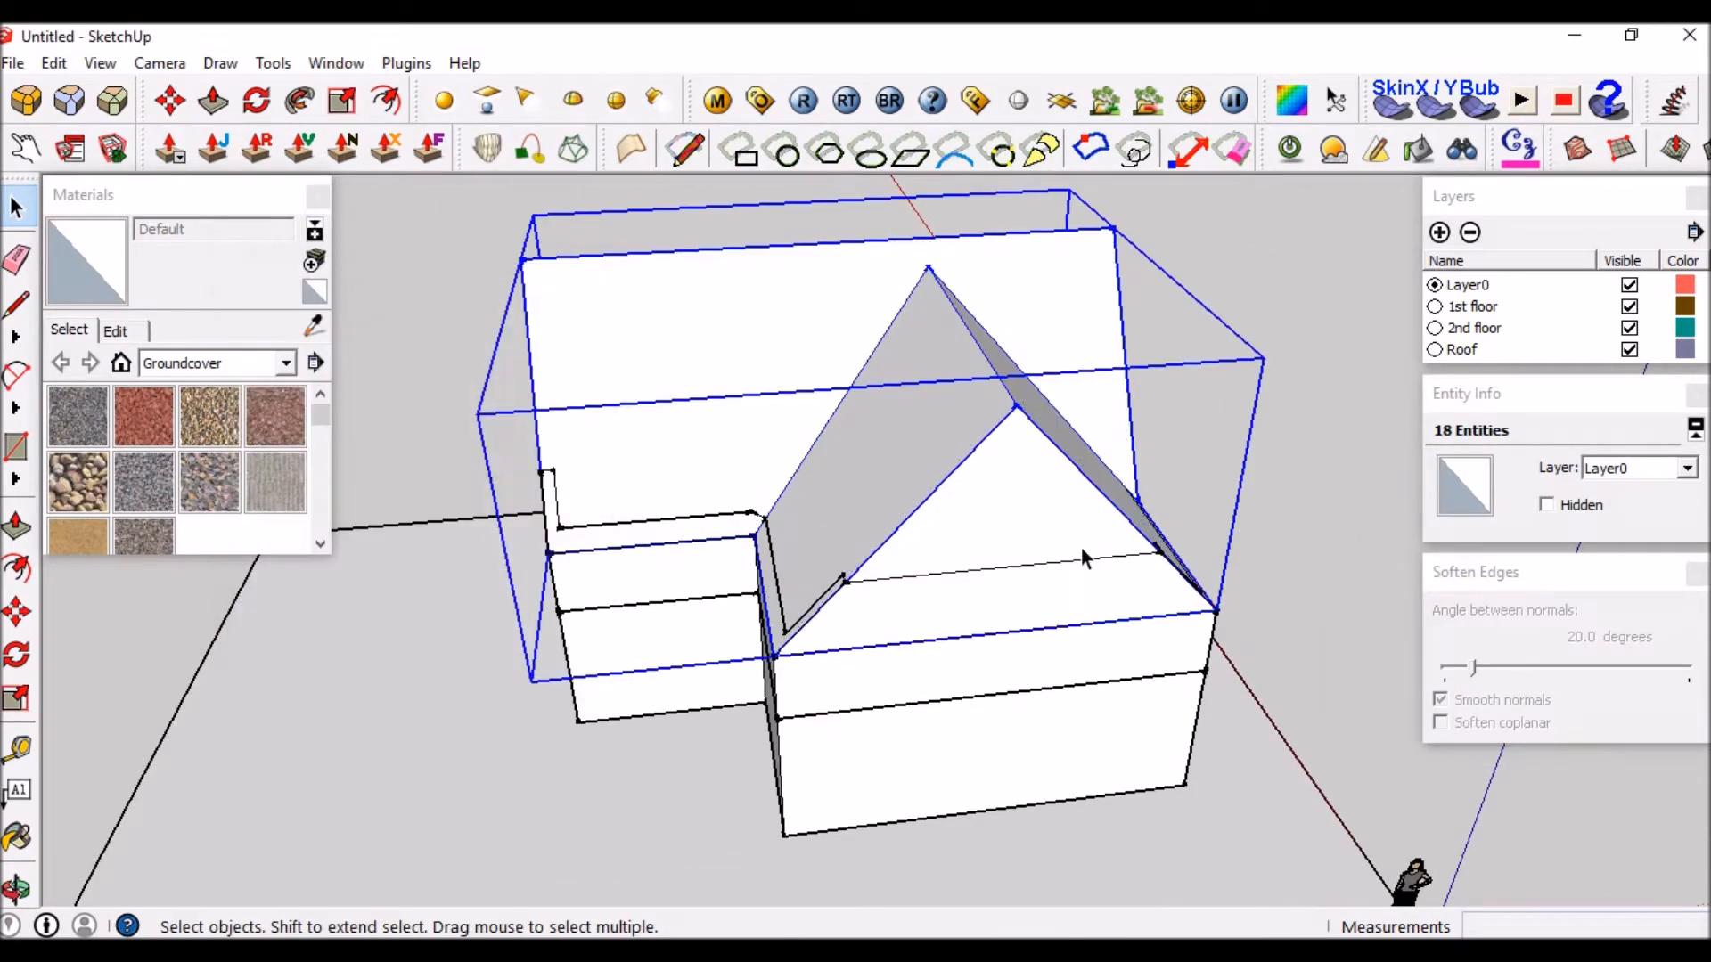
pyautogui.click(1685, 469)
pyautogui.click(1617, 482)
pyautogui.click(1629, 551)
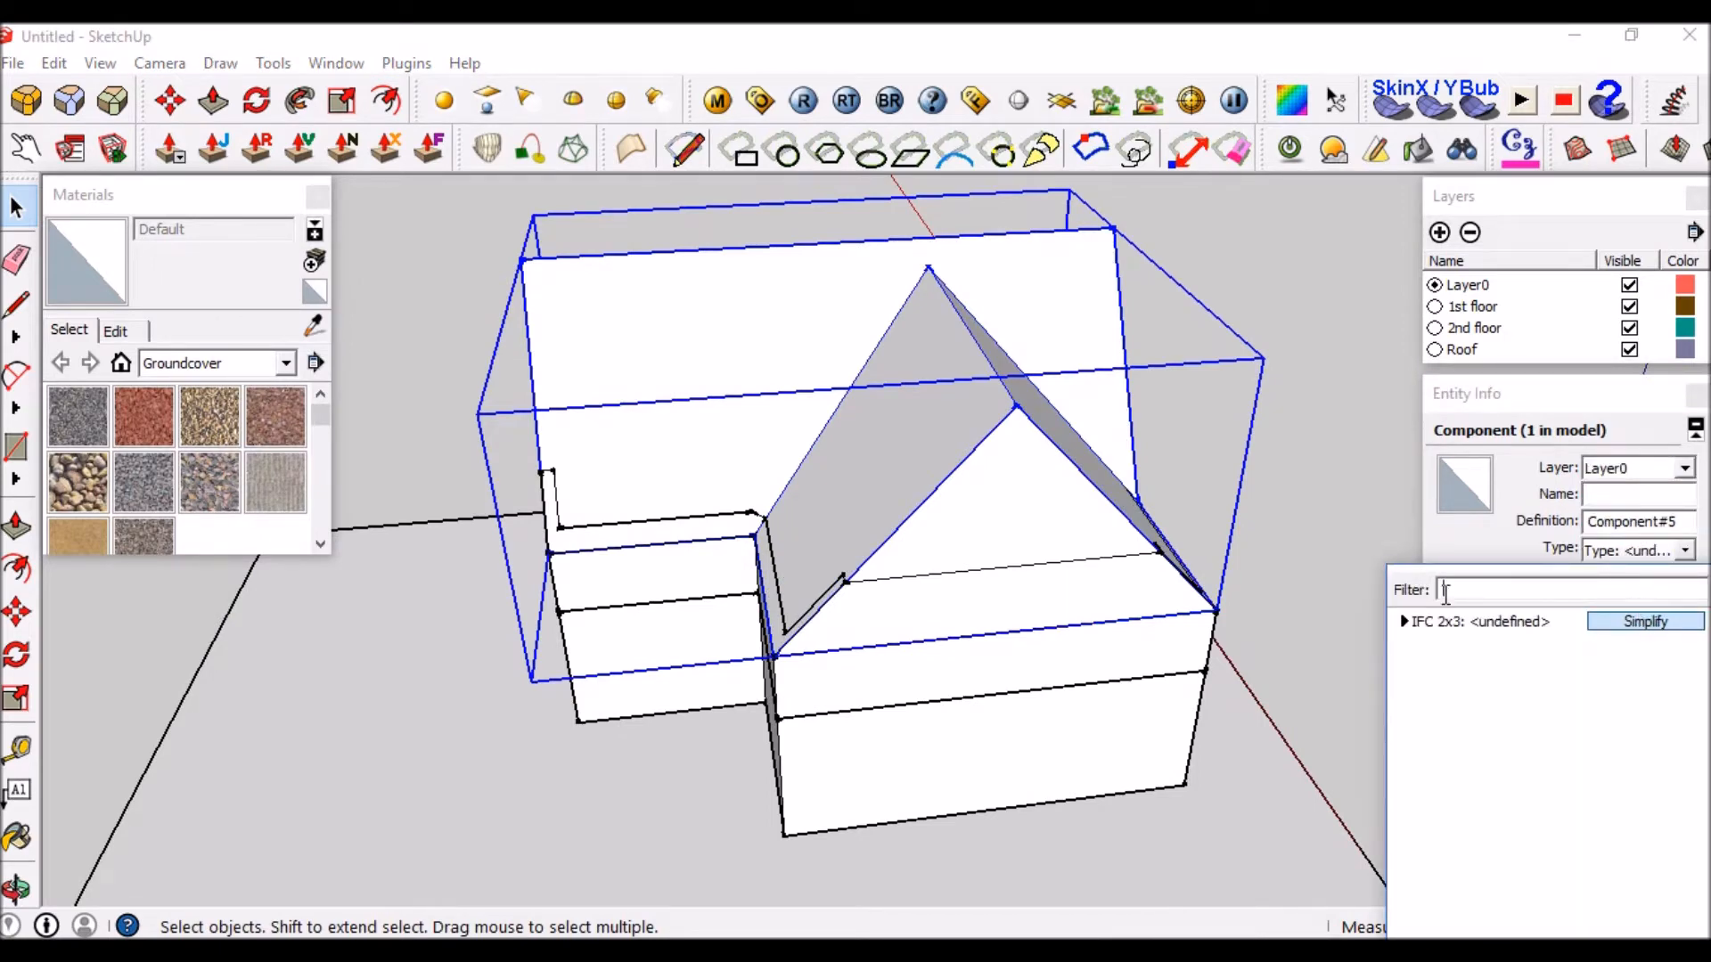
pyautogui.click(1276, 533)
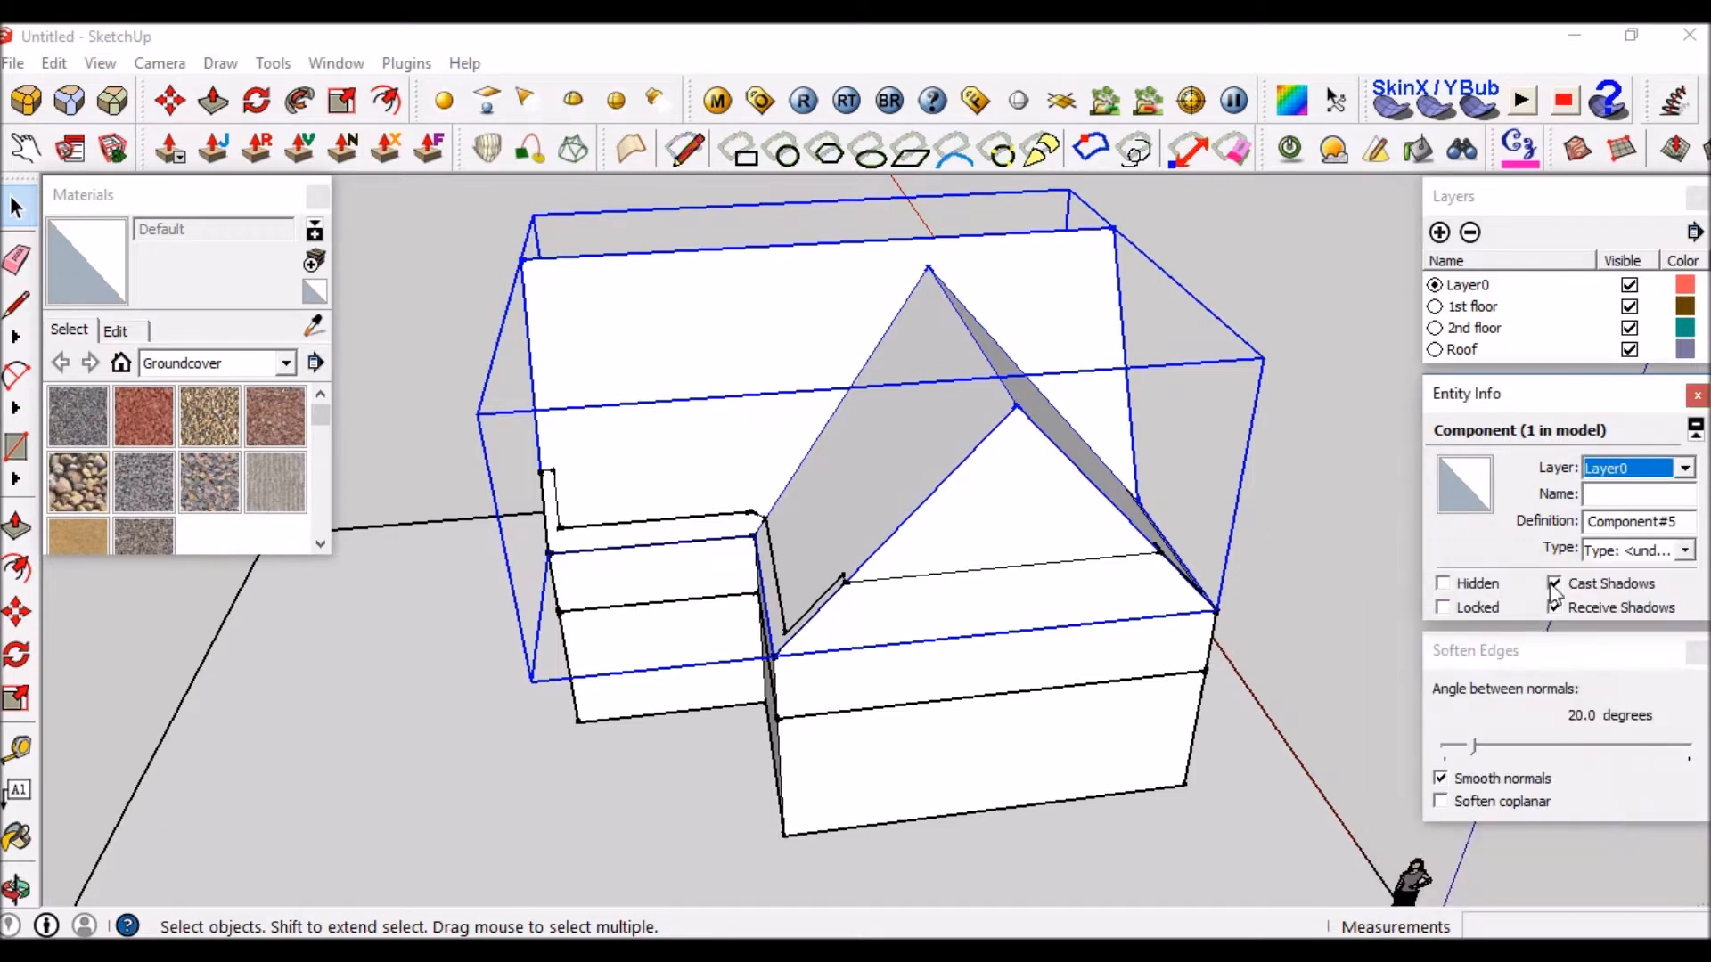
pyautogui.click(1683, 469)
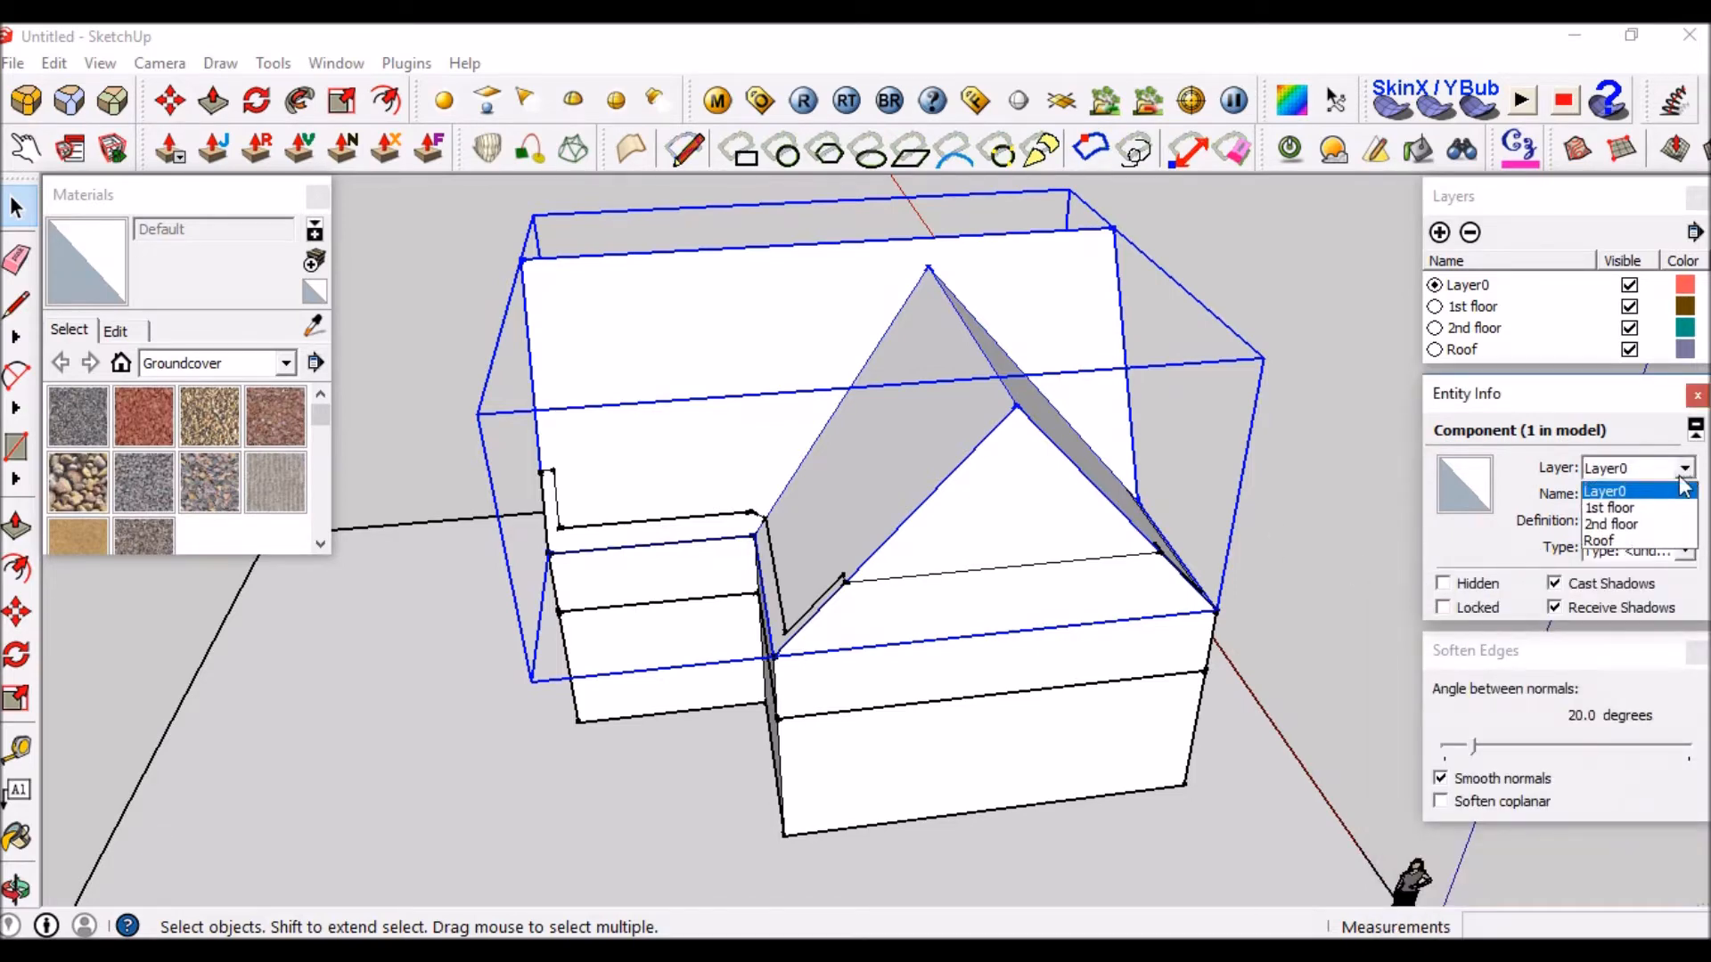
pyautogui.click(1621, 540)
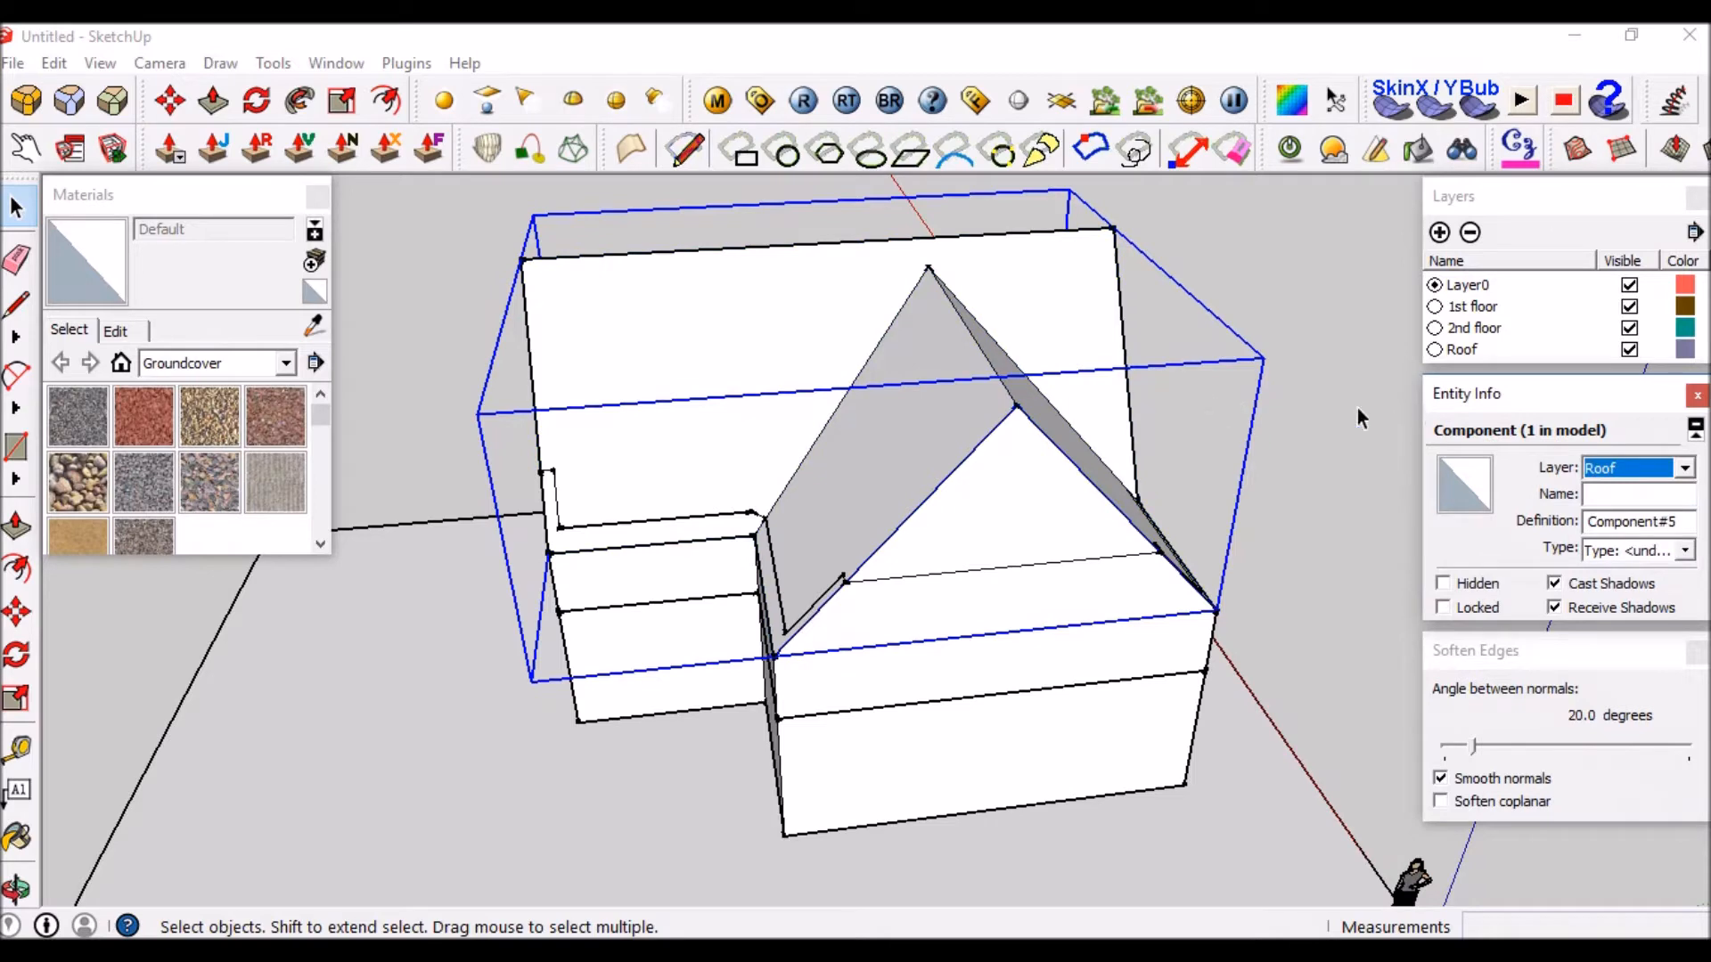
# Hide the Roof layer and delete the original roof slopes with their leftover edges inside the upper-storey group, keeping the gable triangles.
pyautogui.click(1630, 349)
pyautogui.scroll(6, 912, 416)
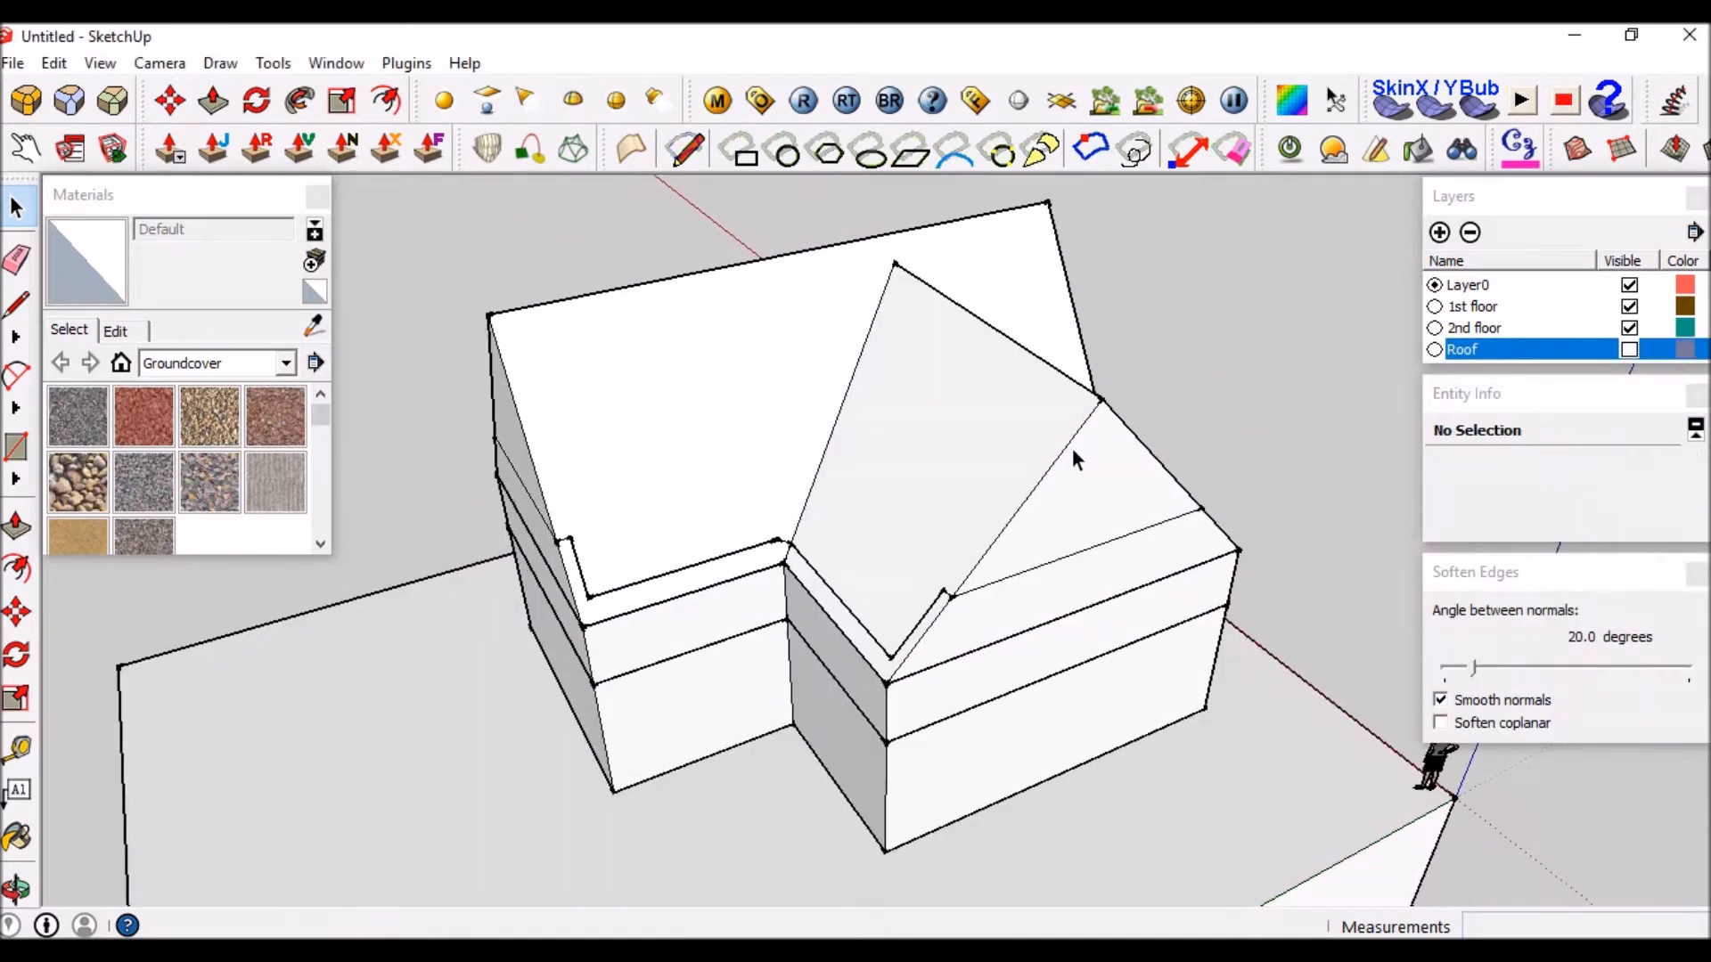
pyautogui.click(887, 302)
pyautogui.press('Delete')
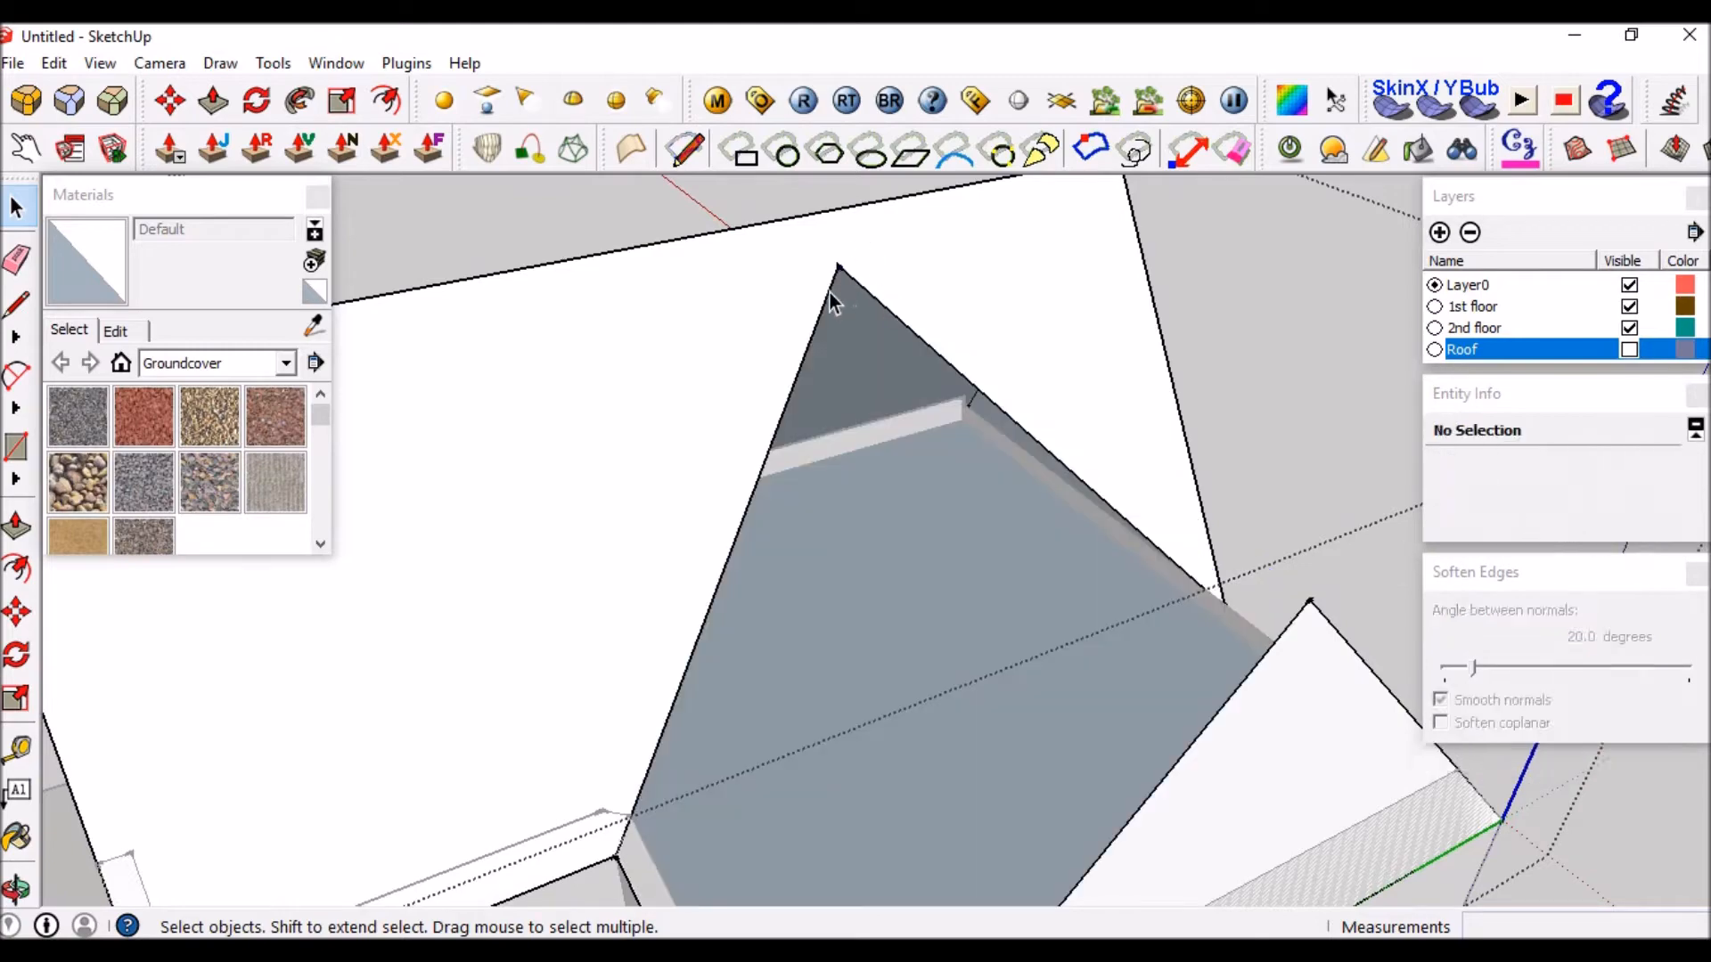
pyautogui.click(830, 290)
pyautogui.press('Delete')
pyautogui.click(845, 273)
pyautogui.press('Delete')
pyautogui.scroll(-3, 997, 432)
pyautogui.click(849, 280)
pyautogui.press('Delete')
# Draw a line across the front gable between its two corners at wall-top height, splitting the triangle from the wall below.
pyautogui.moveTo(906, 529); pyautogui.dragTo(1241, 580, button='middle')
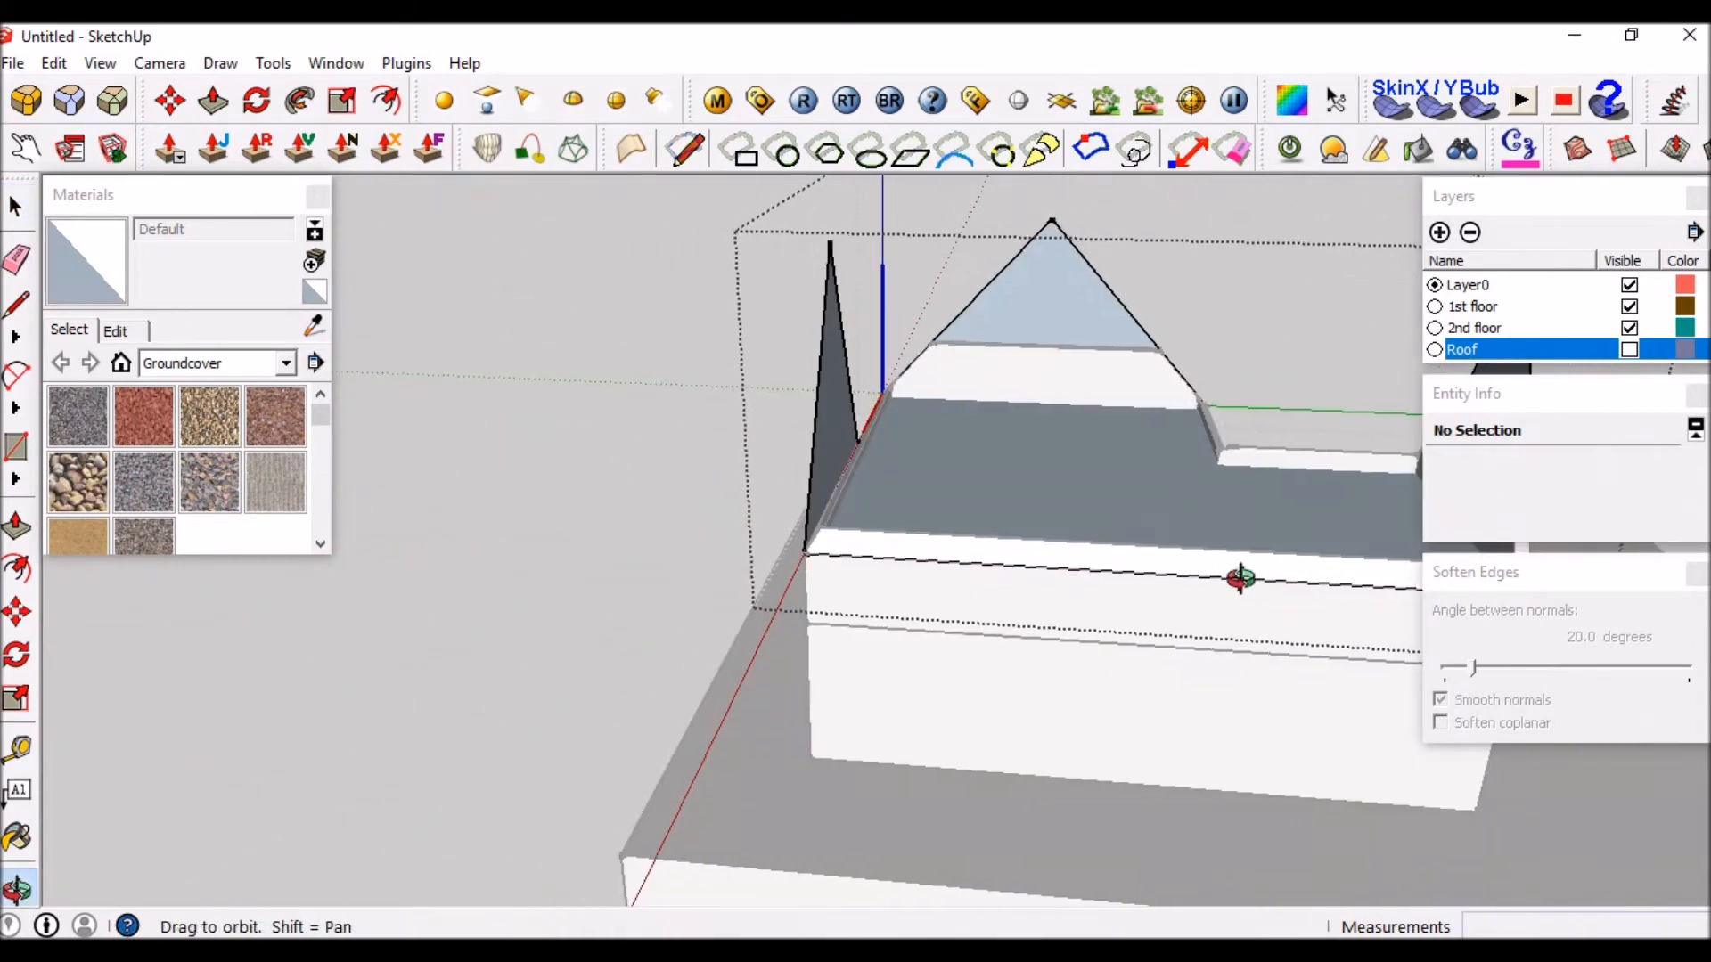
pyautogui.scroll(5, 1015, 403)
pyautogui.scroll(-3, 1015, 394)
pyautogui.scroll(2, 955, 317)
pyautogui.click(959, 326)
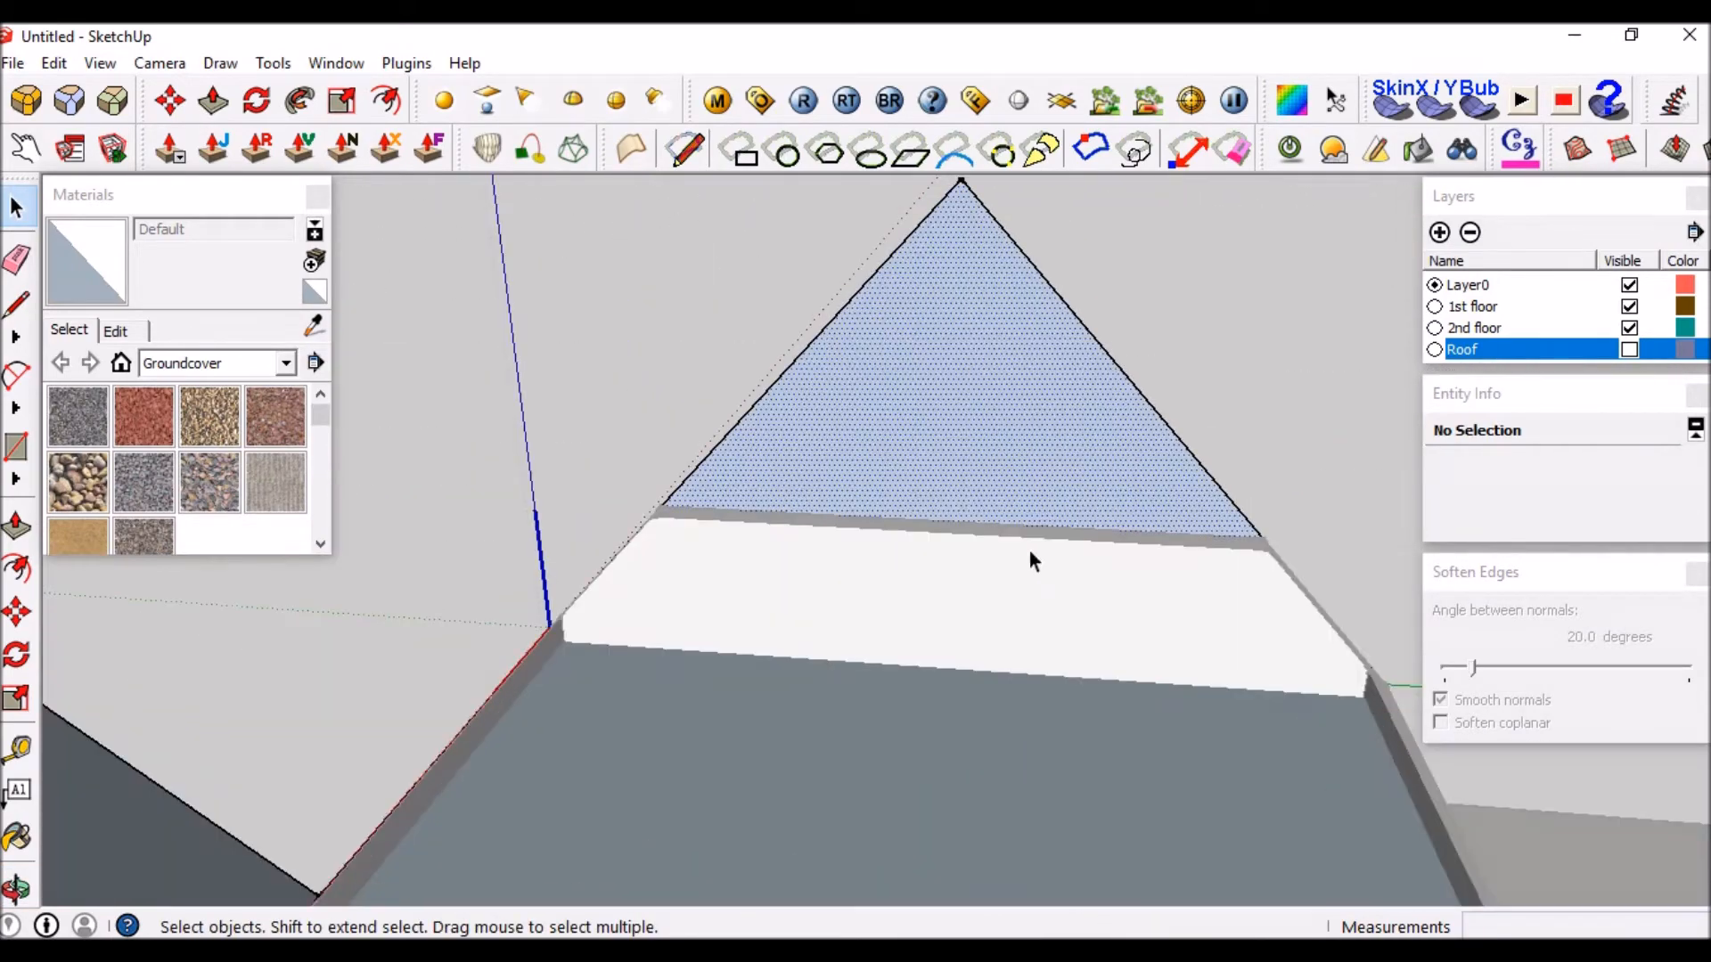
pyautogui.moveTo(1029, 551); pyautogui.dragTo(985, 527, button='middle')
pyautogui.press('l')
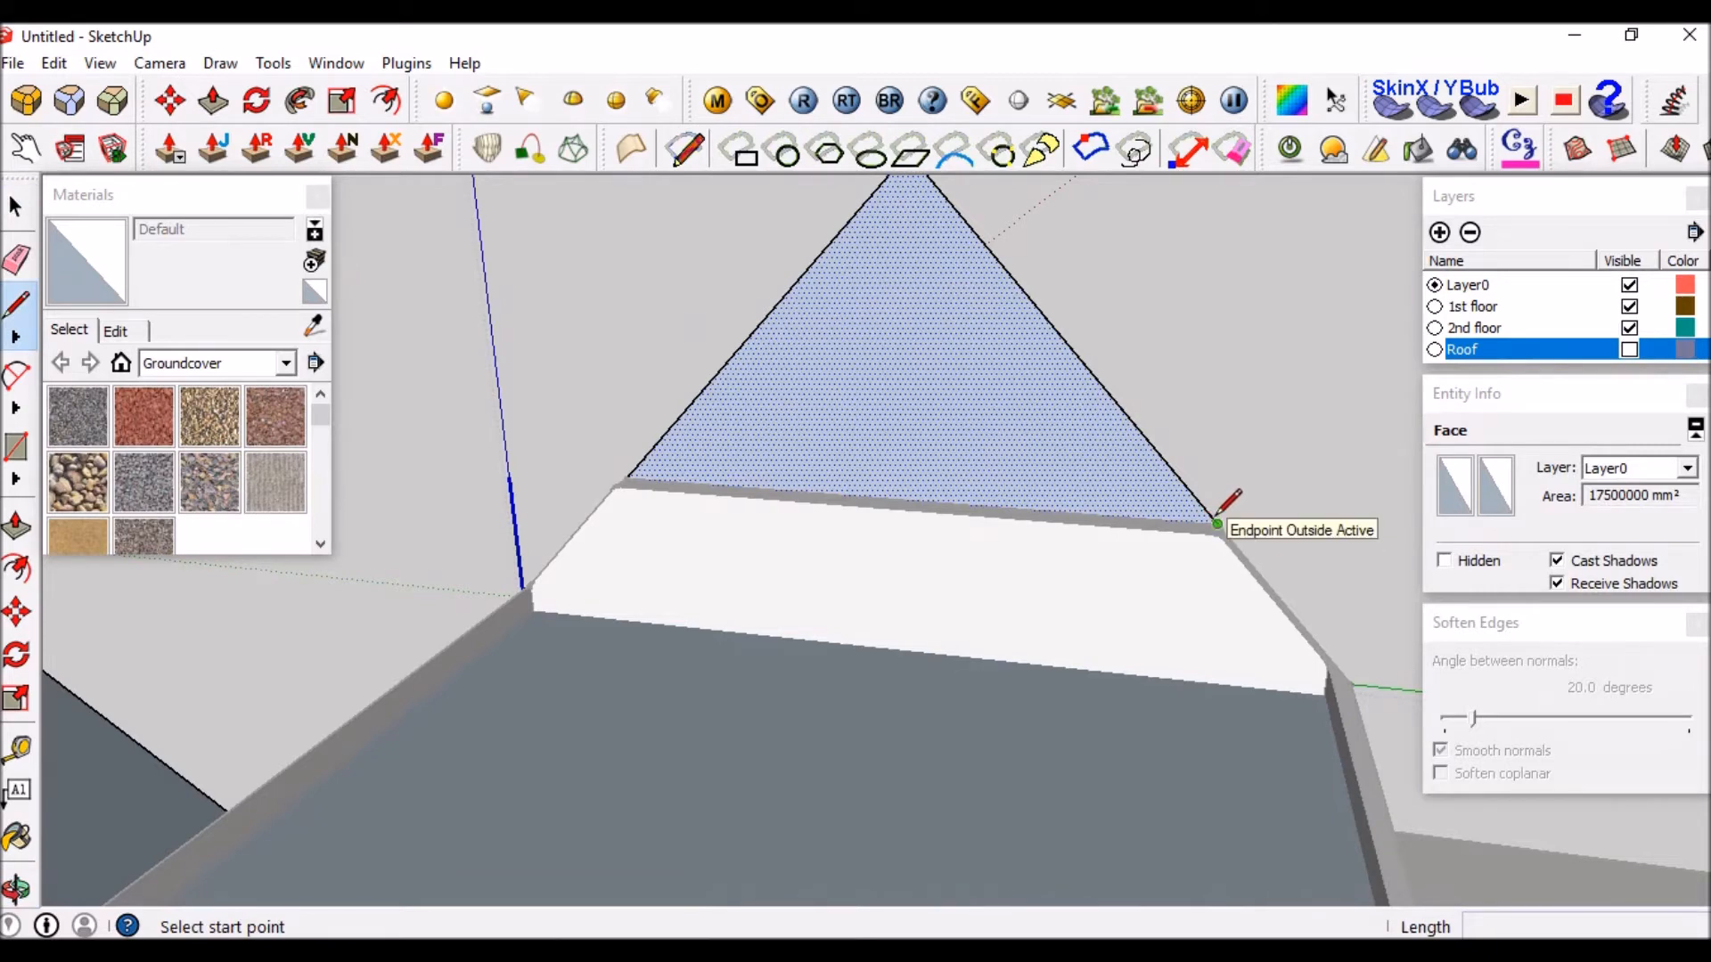
pyautogui.scroll(2, 1222, 524)
pyautogui.click(1220, 529)
pyautogui.scroll(-2, 1223, 527)
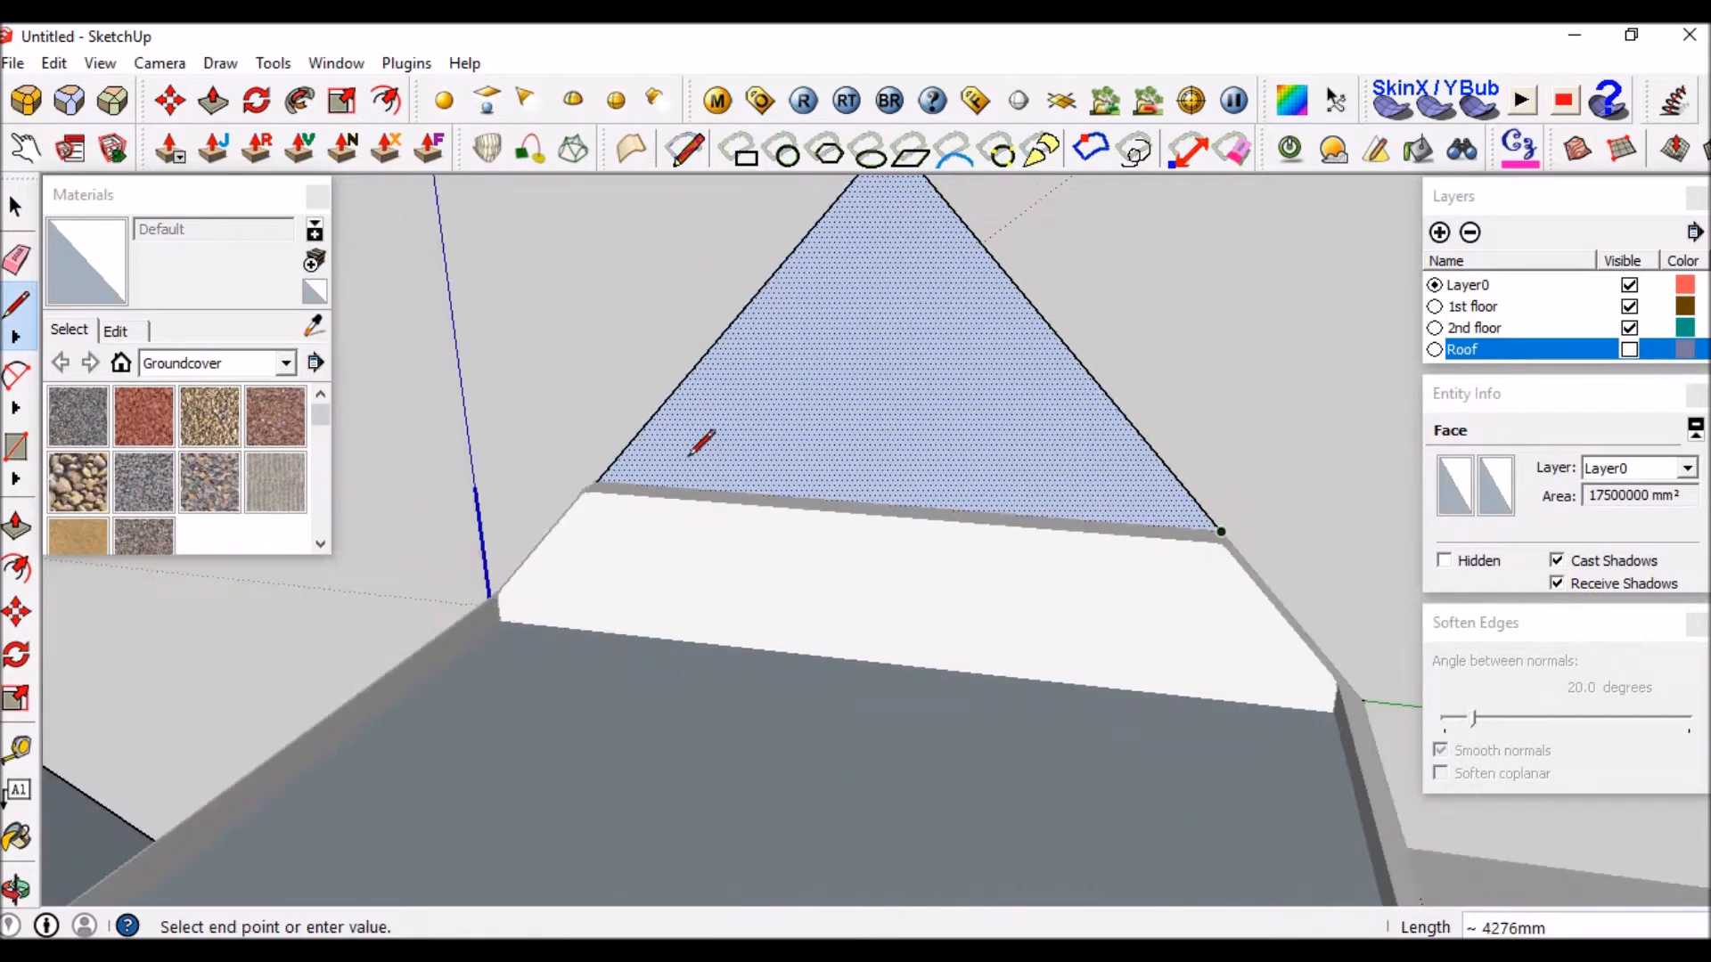
pyautogui.click(596, 482)
pyautogui.press('space')
pyautogui.scroll(-3, 768, 446)
pyautogui.moveTo(873, 577); pyautogui.dragTo(934, 506, button='middle')
pyautogui.scroll(3, 867, 445)
pyautogui.moveTo(859, 549); pyautogui.dragTo(800, 425, button='middle')
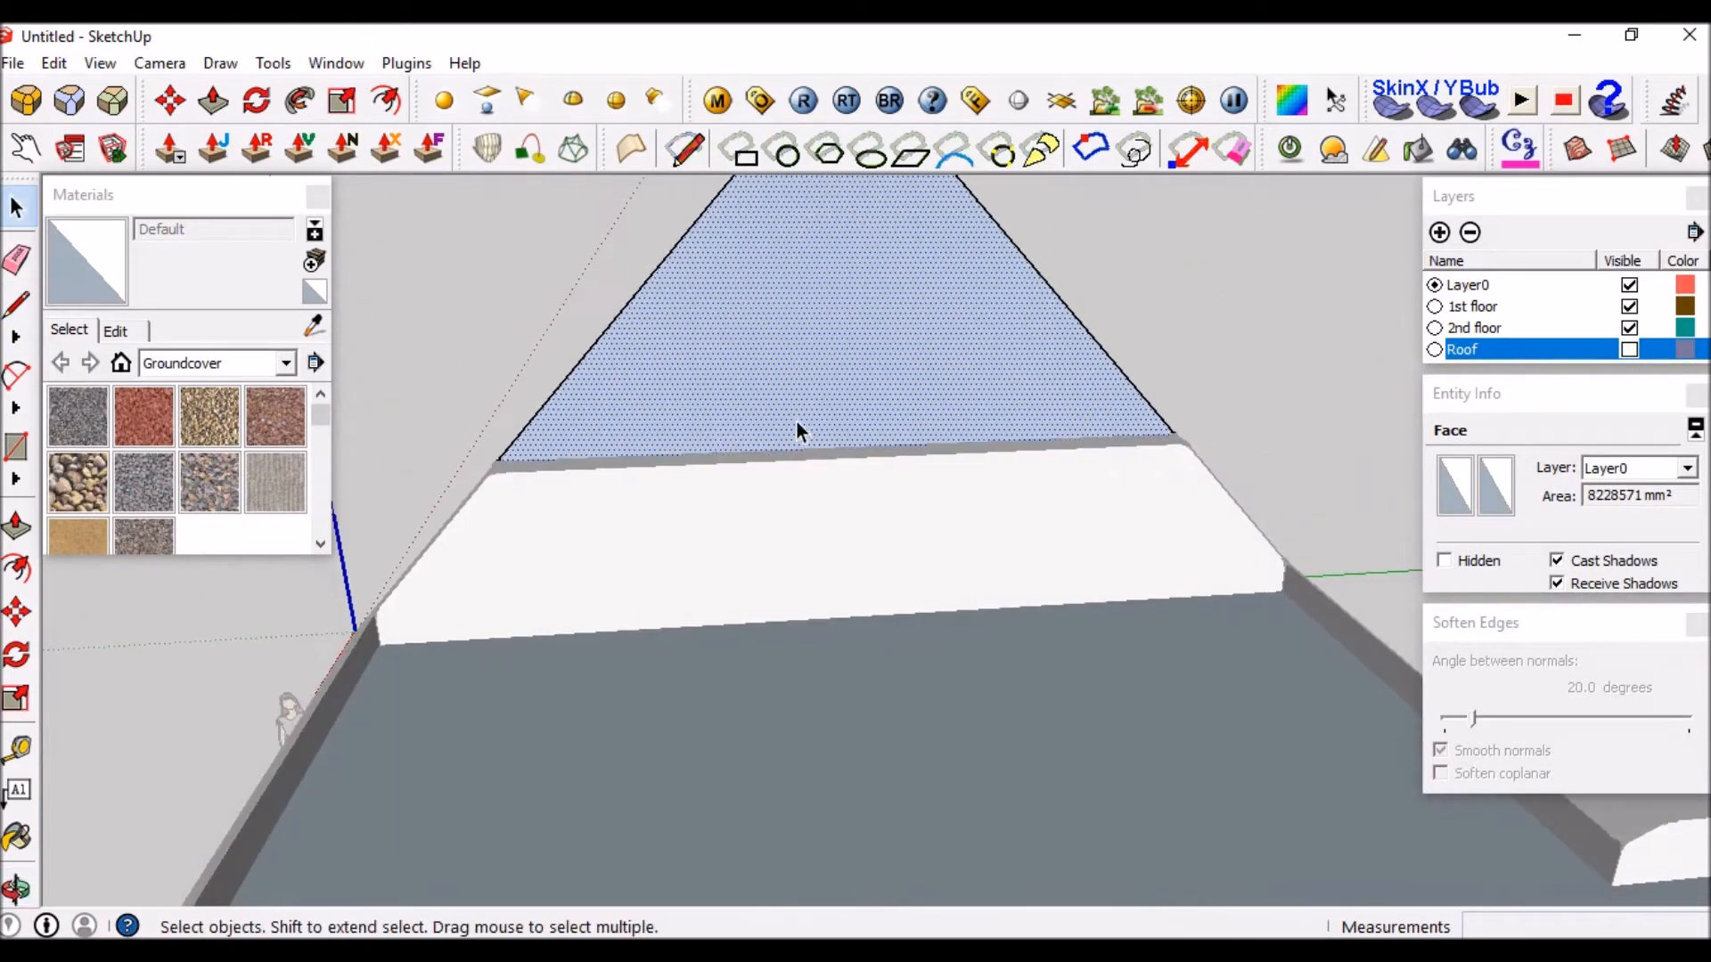
pyautogui.press('t')
pyautogui.click(806, 449)
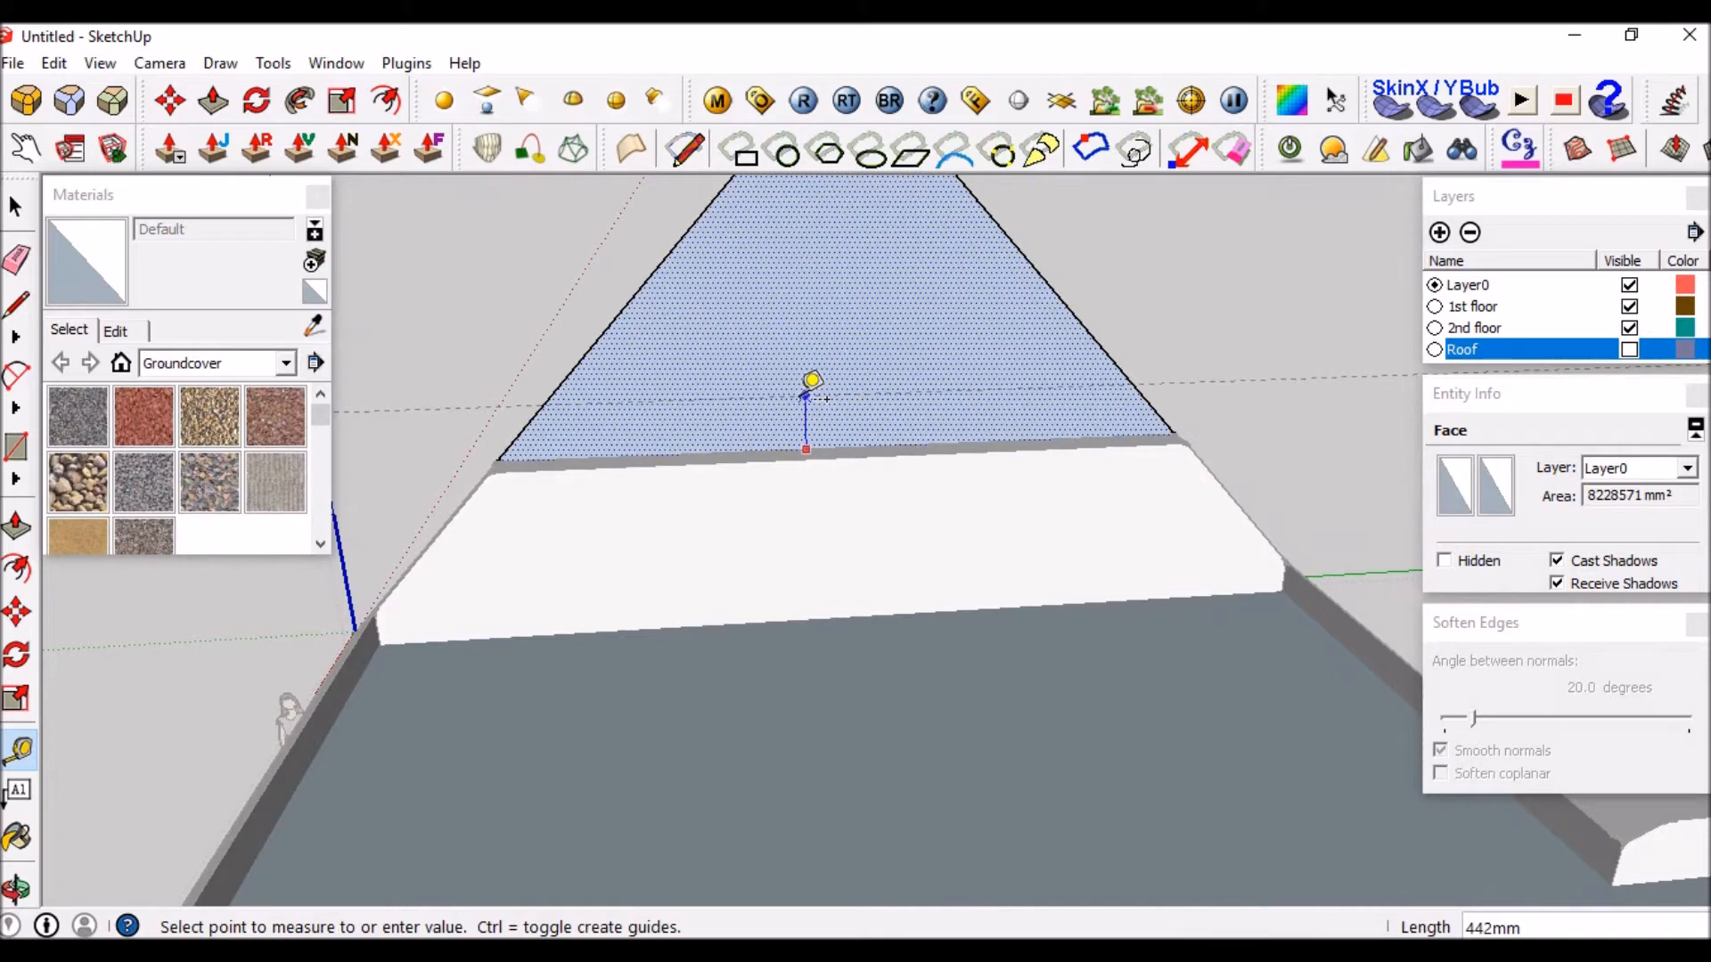
pyautogui.press('space')
pyautogui.moveTo(800, 399); pyautogui.dragTo(822, 554, button='middle')
pyautogui.scroll(-1, 721, 501)
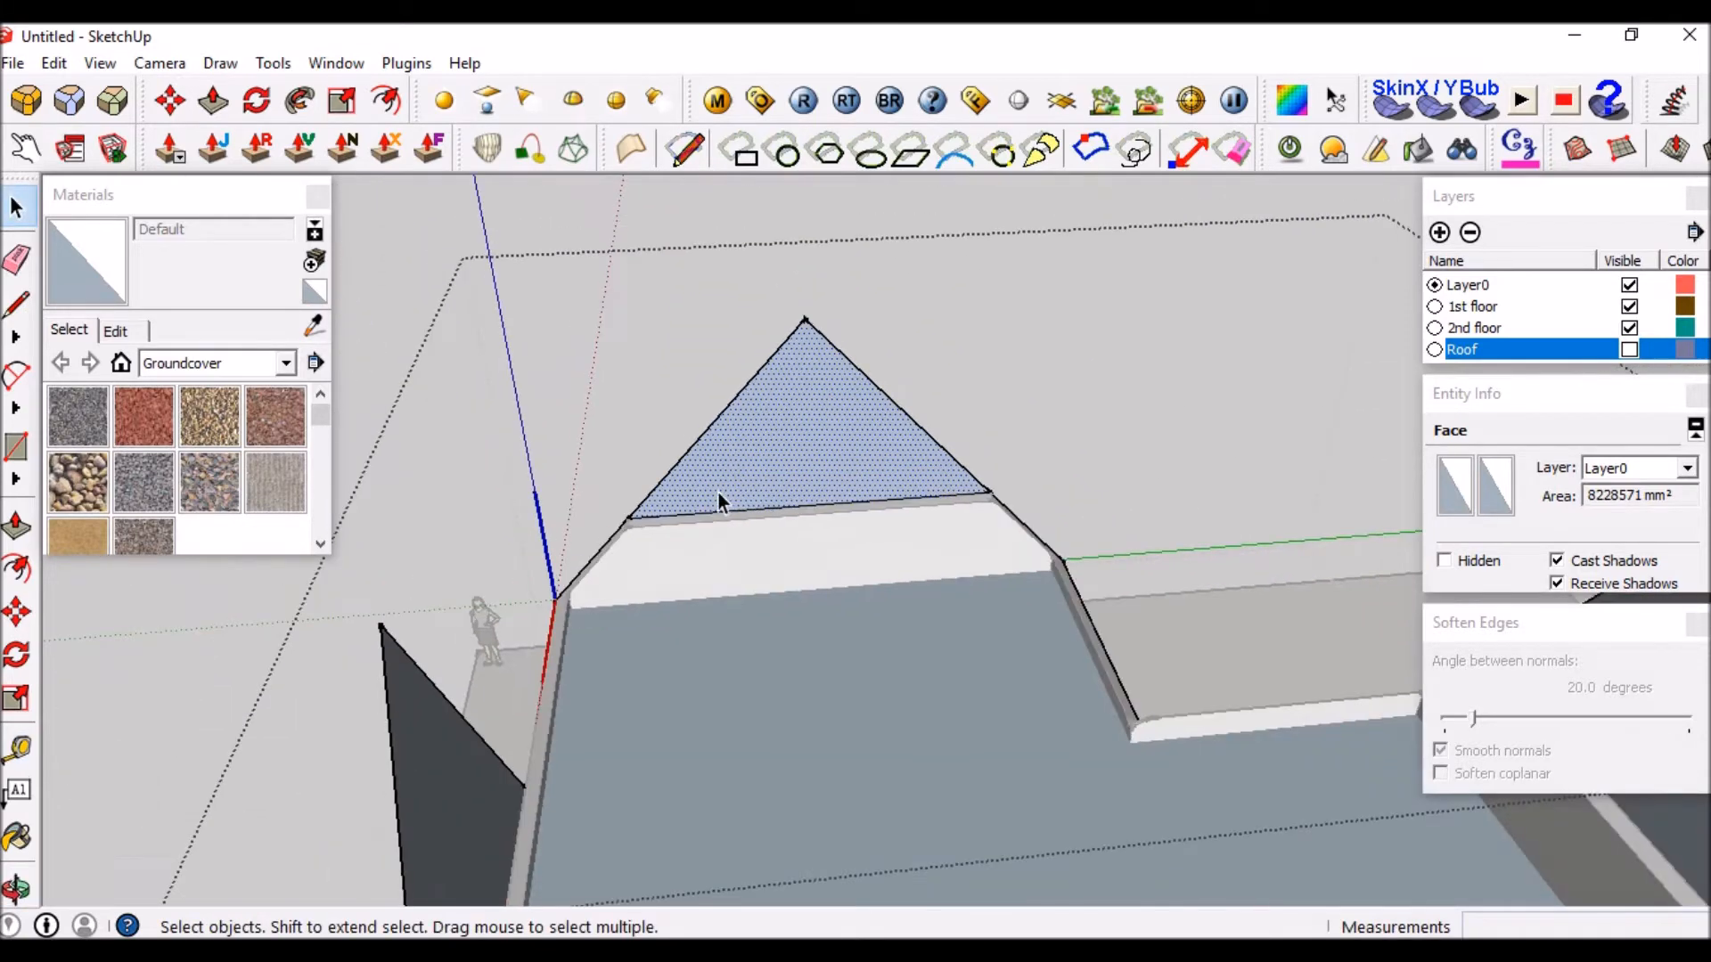
# Draw a line from the front gable's outer base corner along the red axis, beside the long wall.
pyautogui.press('l')
pyautogui.scroll(2, 689, 497)
pyautogui.click(588, 532)
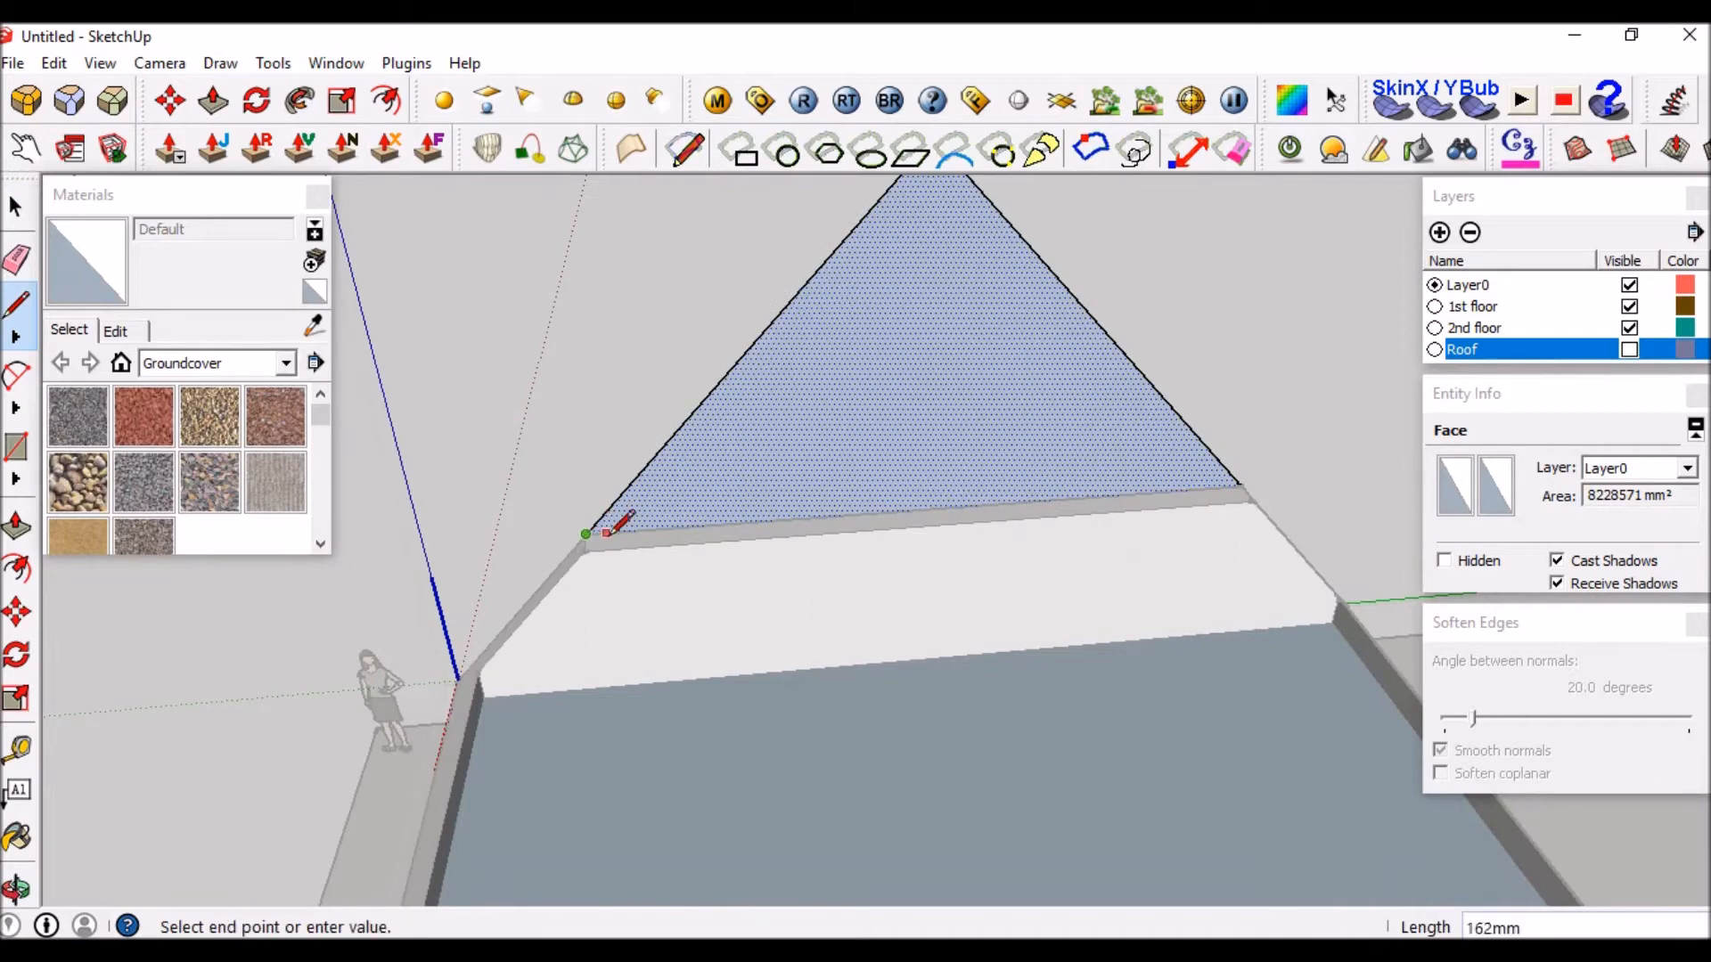
pyautogui.scroll(-5, 793, 521)
pyautogui.scroll(4, 827, 701)
pyautogui.moveTo(825, 699); pyautogui.dragTo(579, 691, button='middle')
pyautogui.moveTo(757, 699); pyautogui.dragTo(686, 677, button='middle')
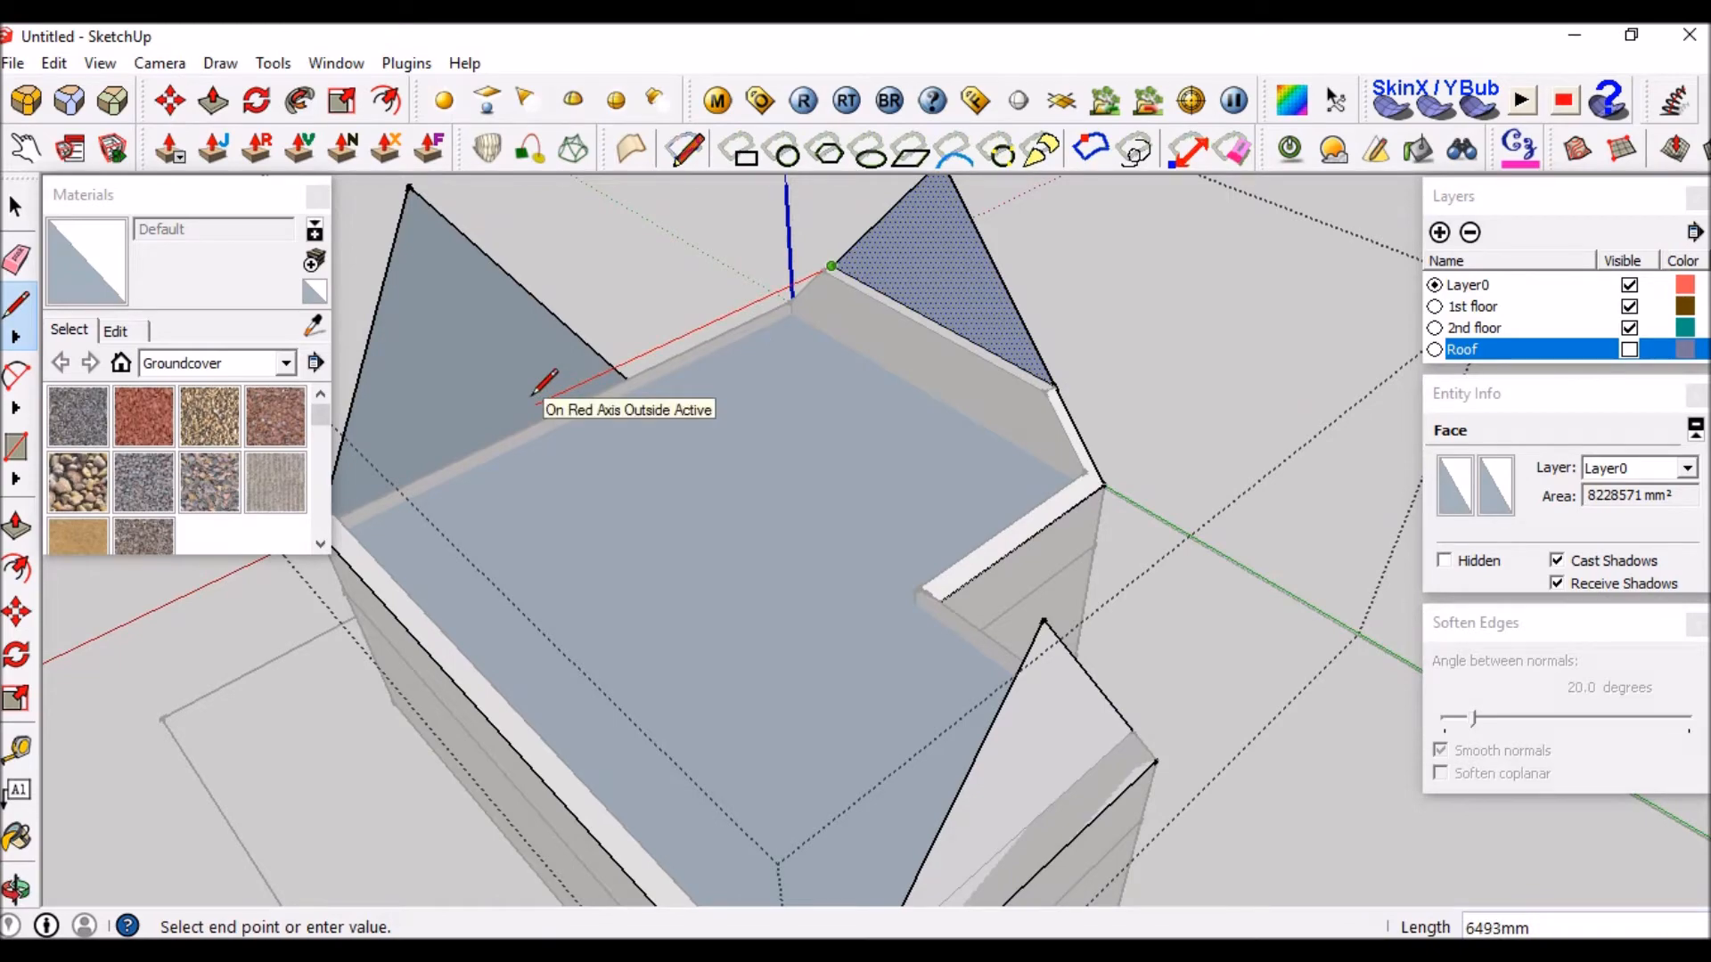
pyautogui.click(585, 508)
# Draw a line from the side gable's base corner nearest the recess along the green axis, reaching past the building's inner corner.
pyautogui.moveTo(585, 507)
pyautogui.mouseDown(button='middle')
pyautogui.moveTo(1175, 668)
pyautogui.moveTo(1341, 525)
pyautogui.mouseUp(button='middle')
pyautogui.scroll(4, 1358, 254)
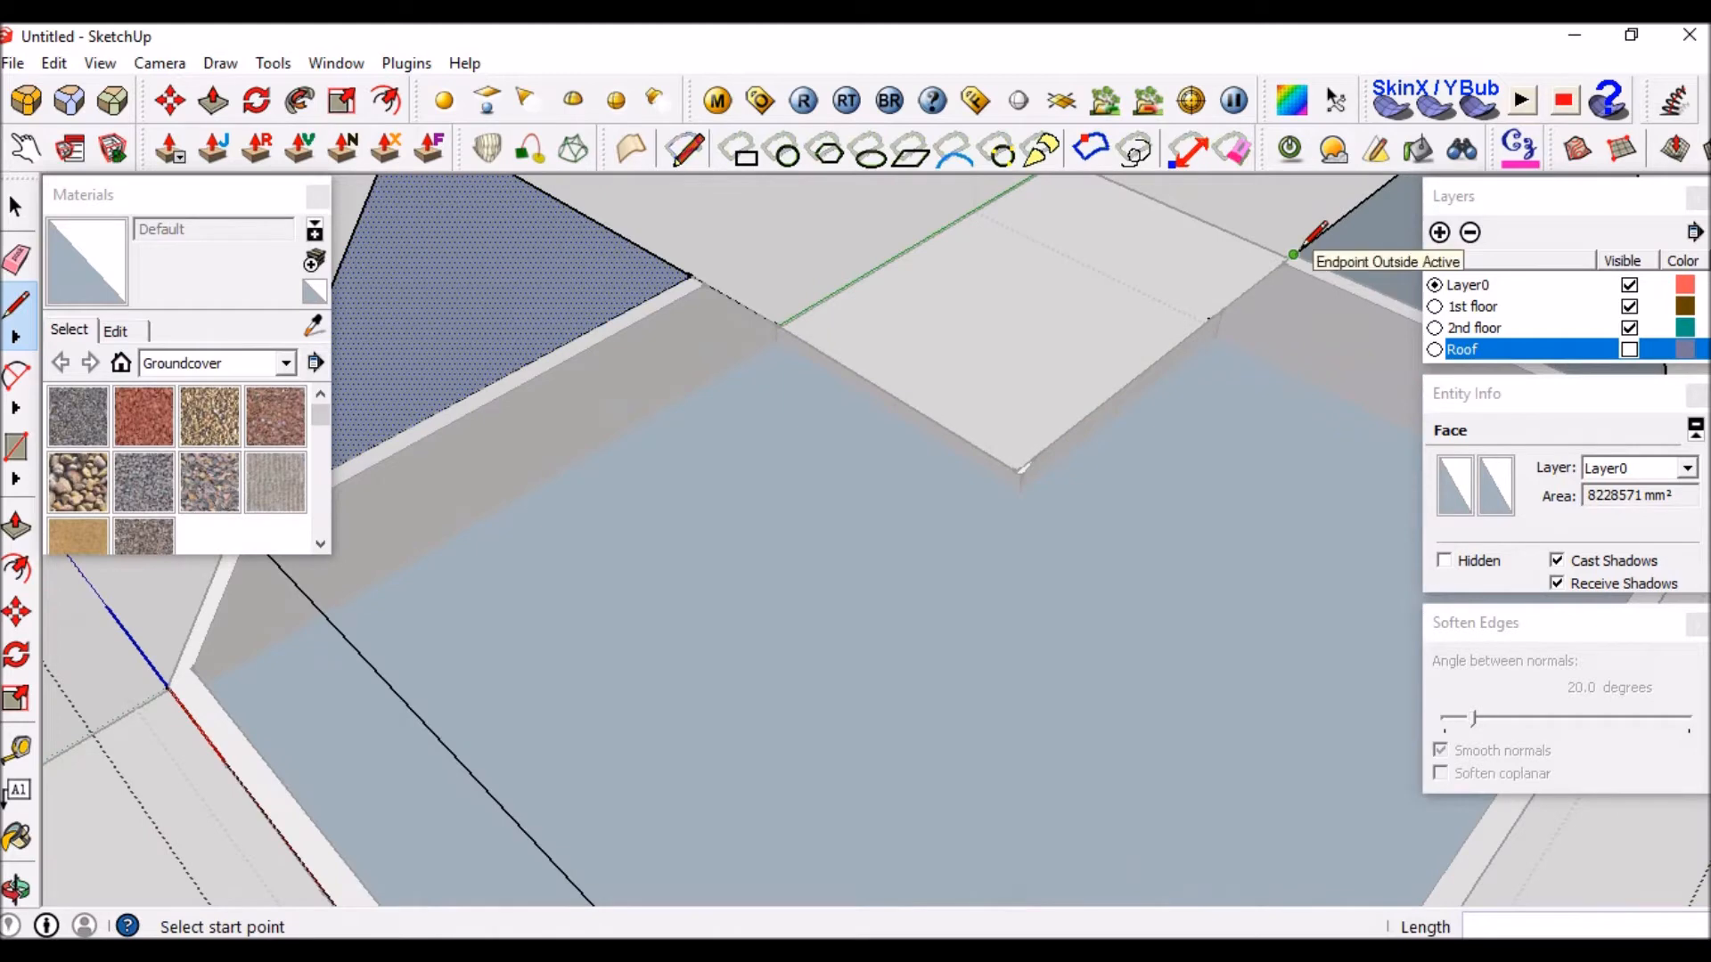
pyautogui.click(1294, 254)
pyautogui.click(909, 553)
# Draw a red-axis line from the front gable's other base corner across the green-axis line, and trim both overshooting ends.
pyautogui.moveTo(1001, 629); pyautogui.dragTo(966, 268, button='middle')
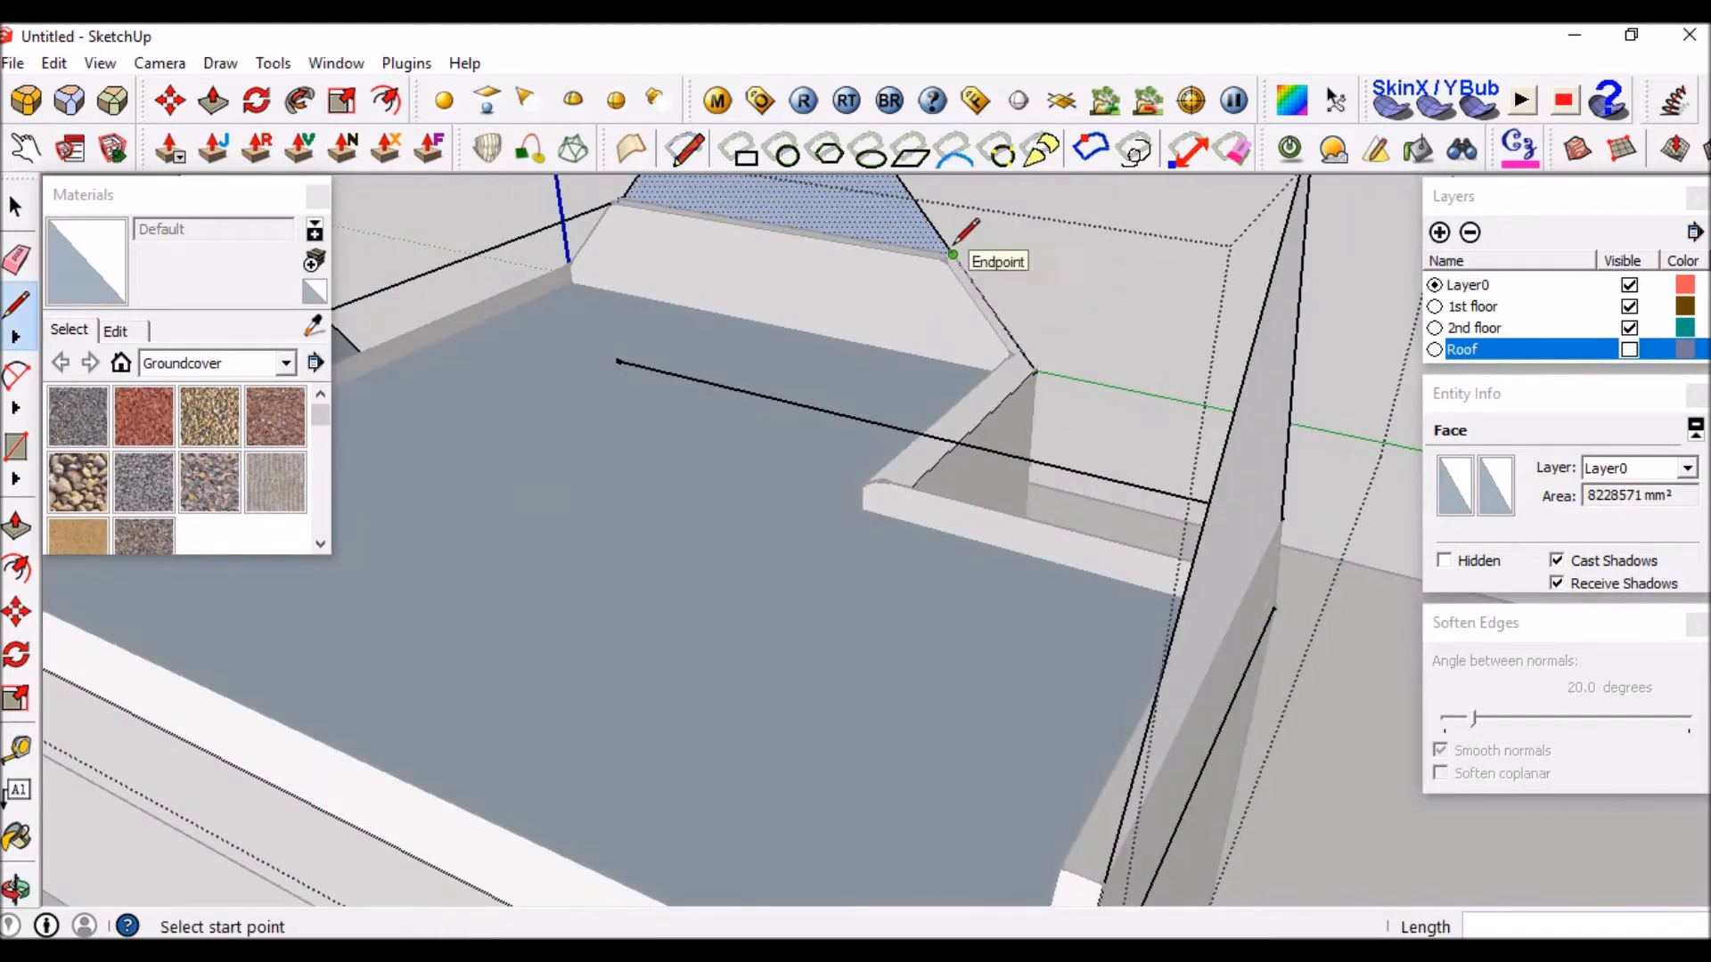
pyautogui.scroll(-2, 954, 256)
pyautogui.click(953, 255)
pyautogui.scroll(-2, 954, 258)
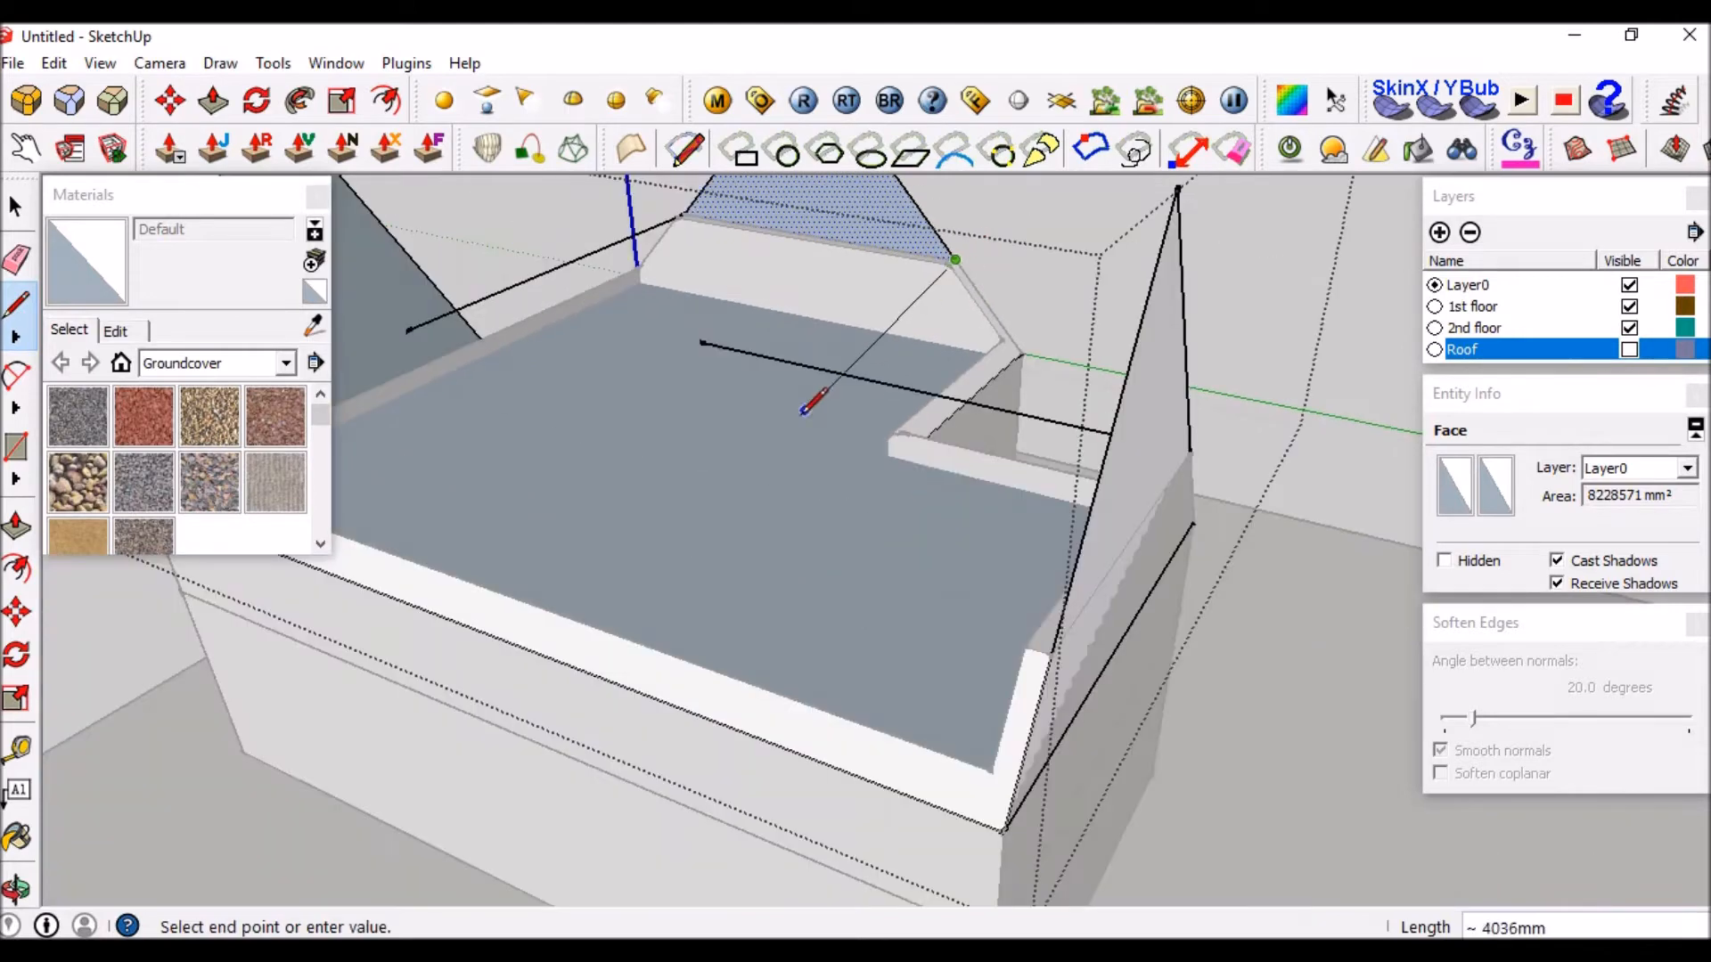
pyautogui.click(748, 396)
pyautogui.press('space')
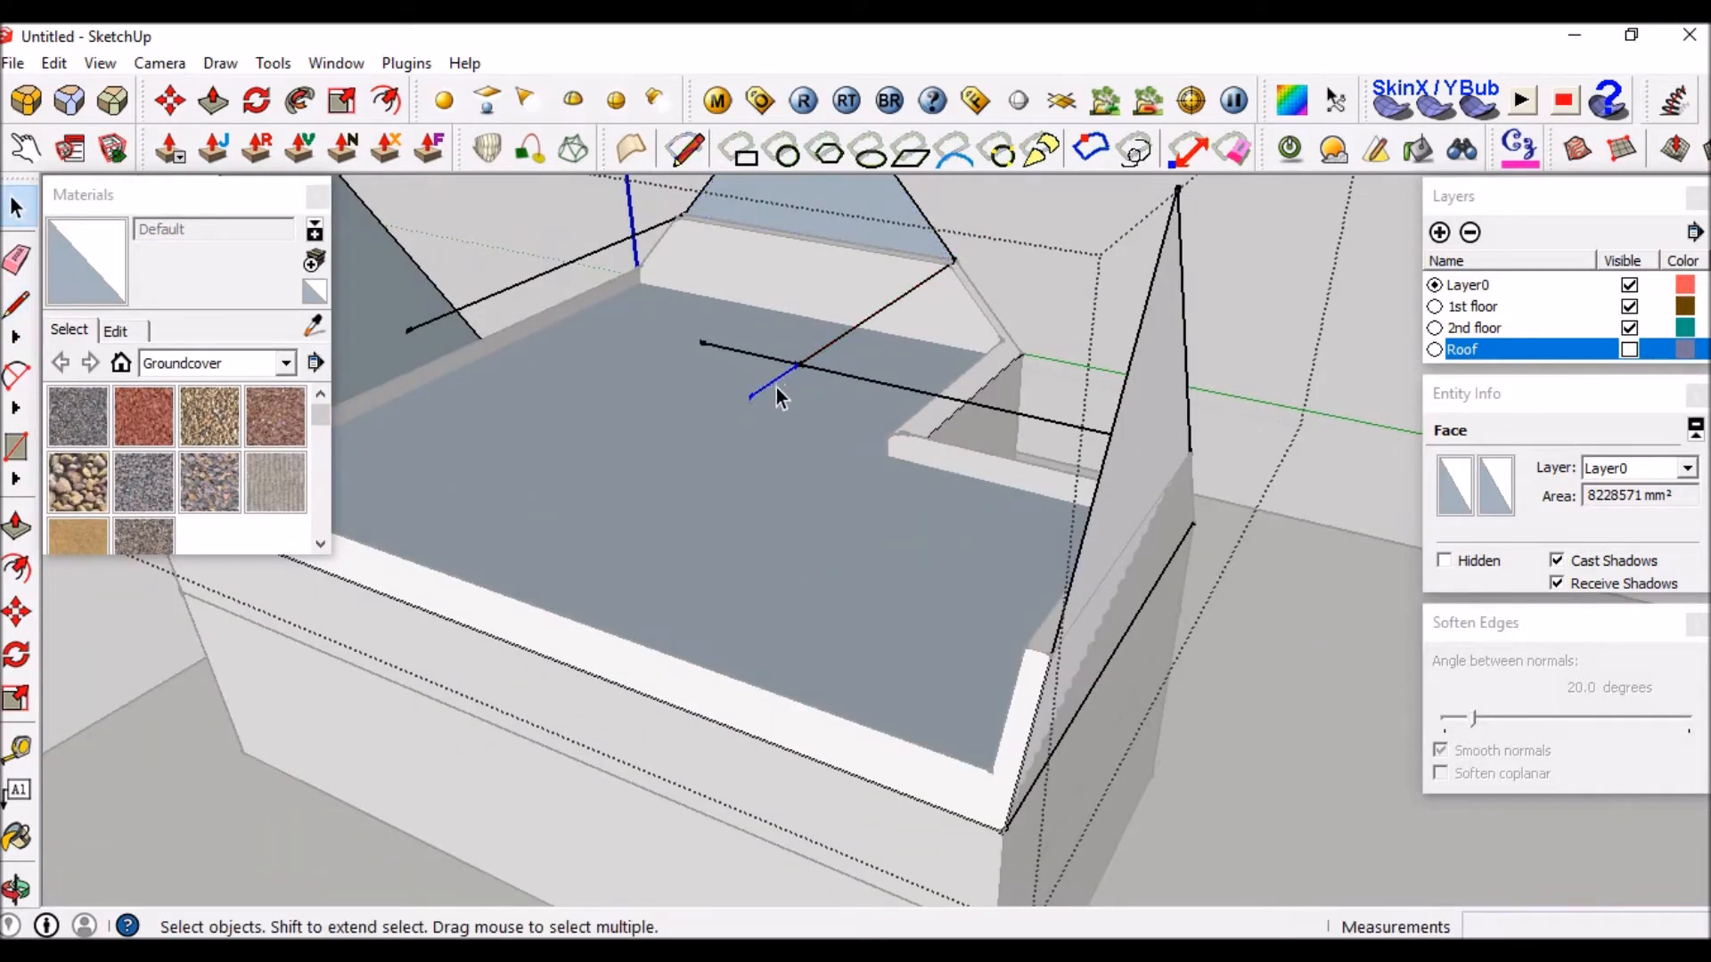
pyautogui.click(777, 388)
pyautogui.click(745, 358)
# Delete the short line beside the long wall and redraw it from the front gable's corner along the red axis beyond the rear wall.
pyautogui.moveTo(579, 425); pyautogui.dragTo(550, 339, button='middle')
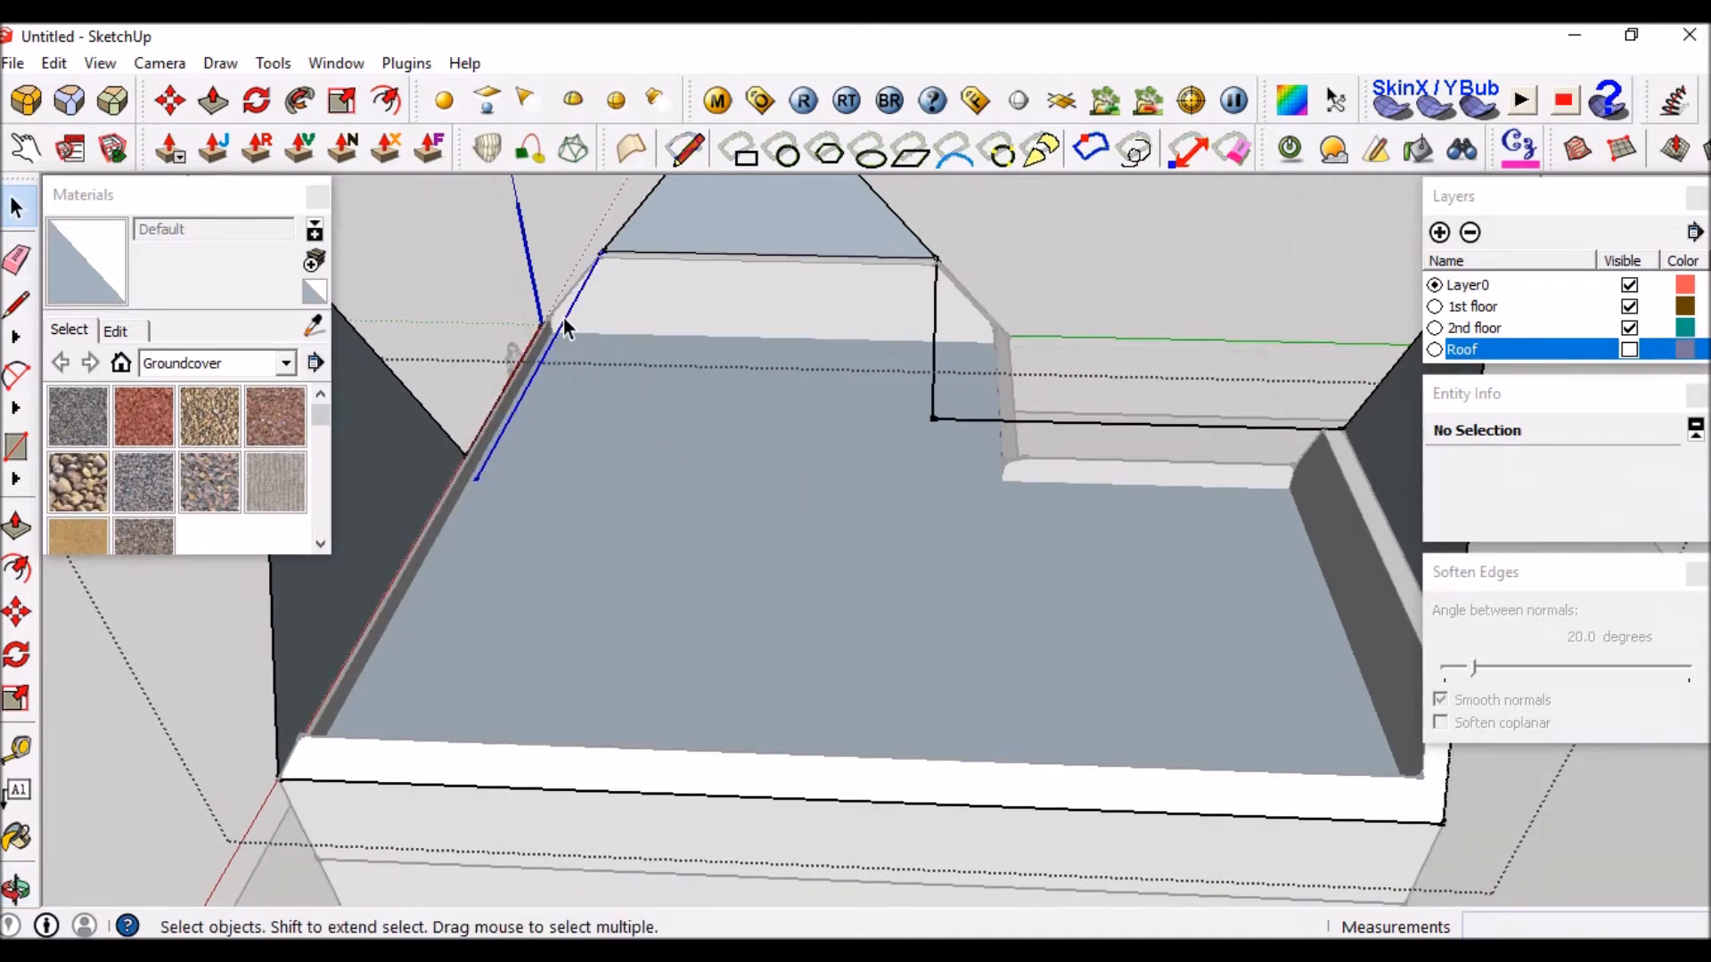
pyautogui.press('Delete')
pyautogui.moveTo(572, 365); pyautogui.dragTo(971, 570, button='middle')
pyautogui.click(507, 440)
pyautogui.moveTo(757, 570); pyautogui.dragTo(1245, 702, button='middle')
pyautogui.scroll(-4, 754, 497)
pyautogui.click(1268, 801)
# Draw a line from the side gable's rear base corner along the green axis past the opposite gable, and delete the overshooting ends.
pyautogui.moveTo(1077, 346); pyautogui.dragTo(752, 409, button='middle')
pyautogui.scroll(4, 1156, 561)
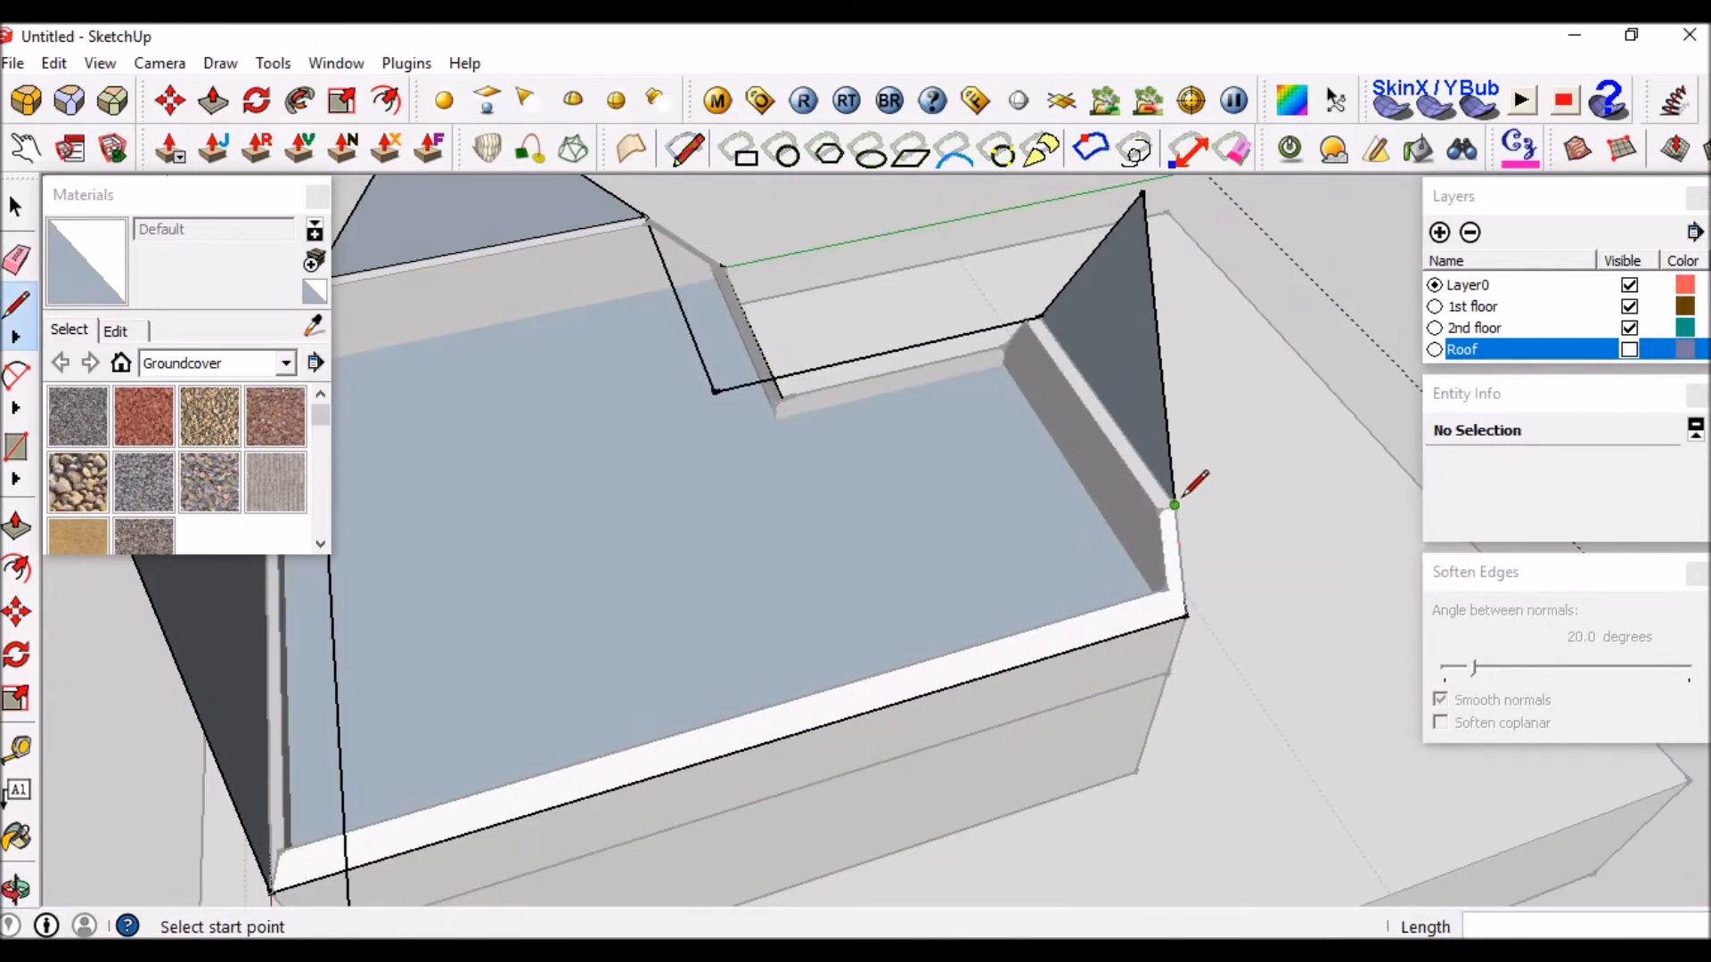
pyautogui.click(1178, 499)
pyautogui.scroll(-5, 1185, 486)
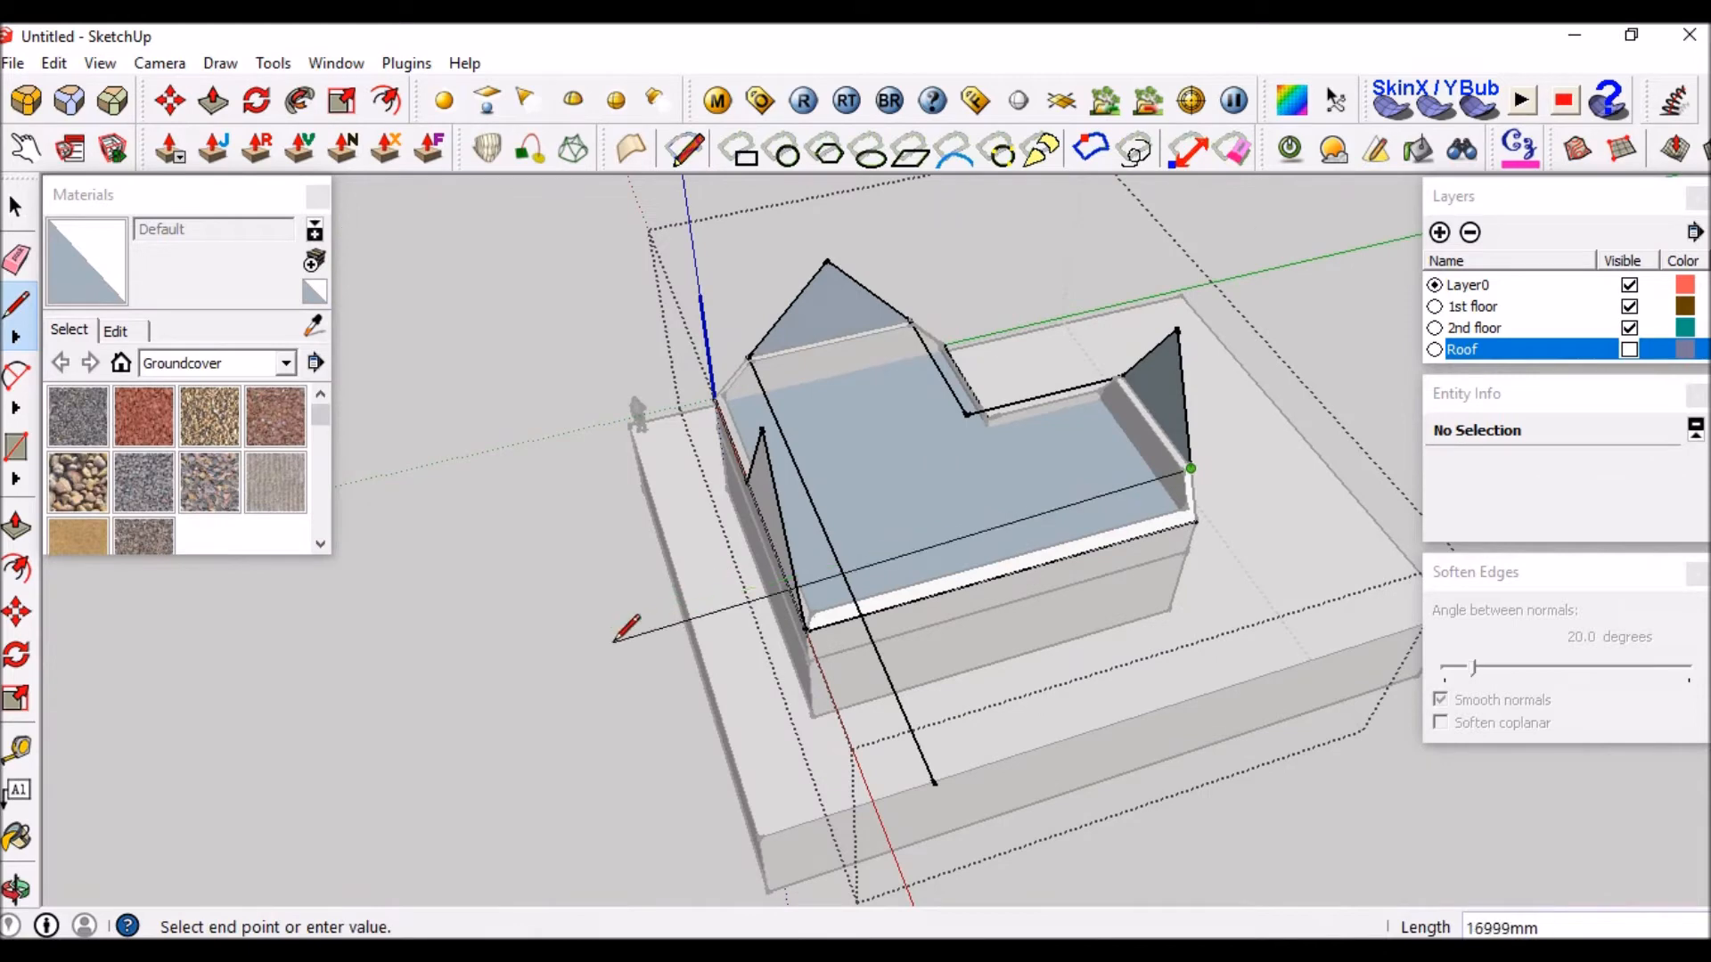
pyautogui.click(590, 631)
pyautogui.press('space')
pyautogui.click(595, 630)
pyautogui.press('Delete')
# Join the side gable's two base corners with a line to close the horizontal outline at wall-top height.
pyautogui.scroll(3, 987, 494)
pyautogui.moveTo(987, 493); pyautogui.dragTo(1149, 401, button='middle')
pyautogui.press('l')
pyautogui.scroll(4, 1149, 401)
pyautogui.click(1143, 362)
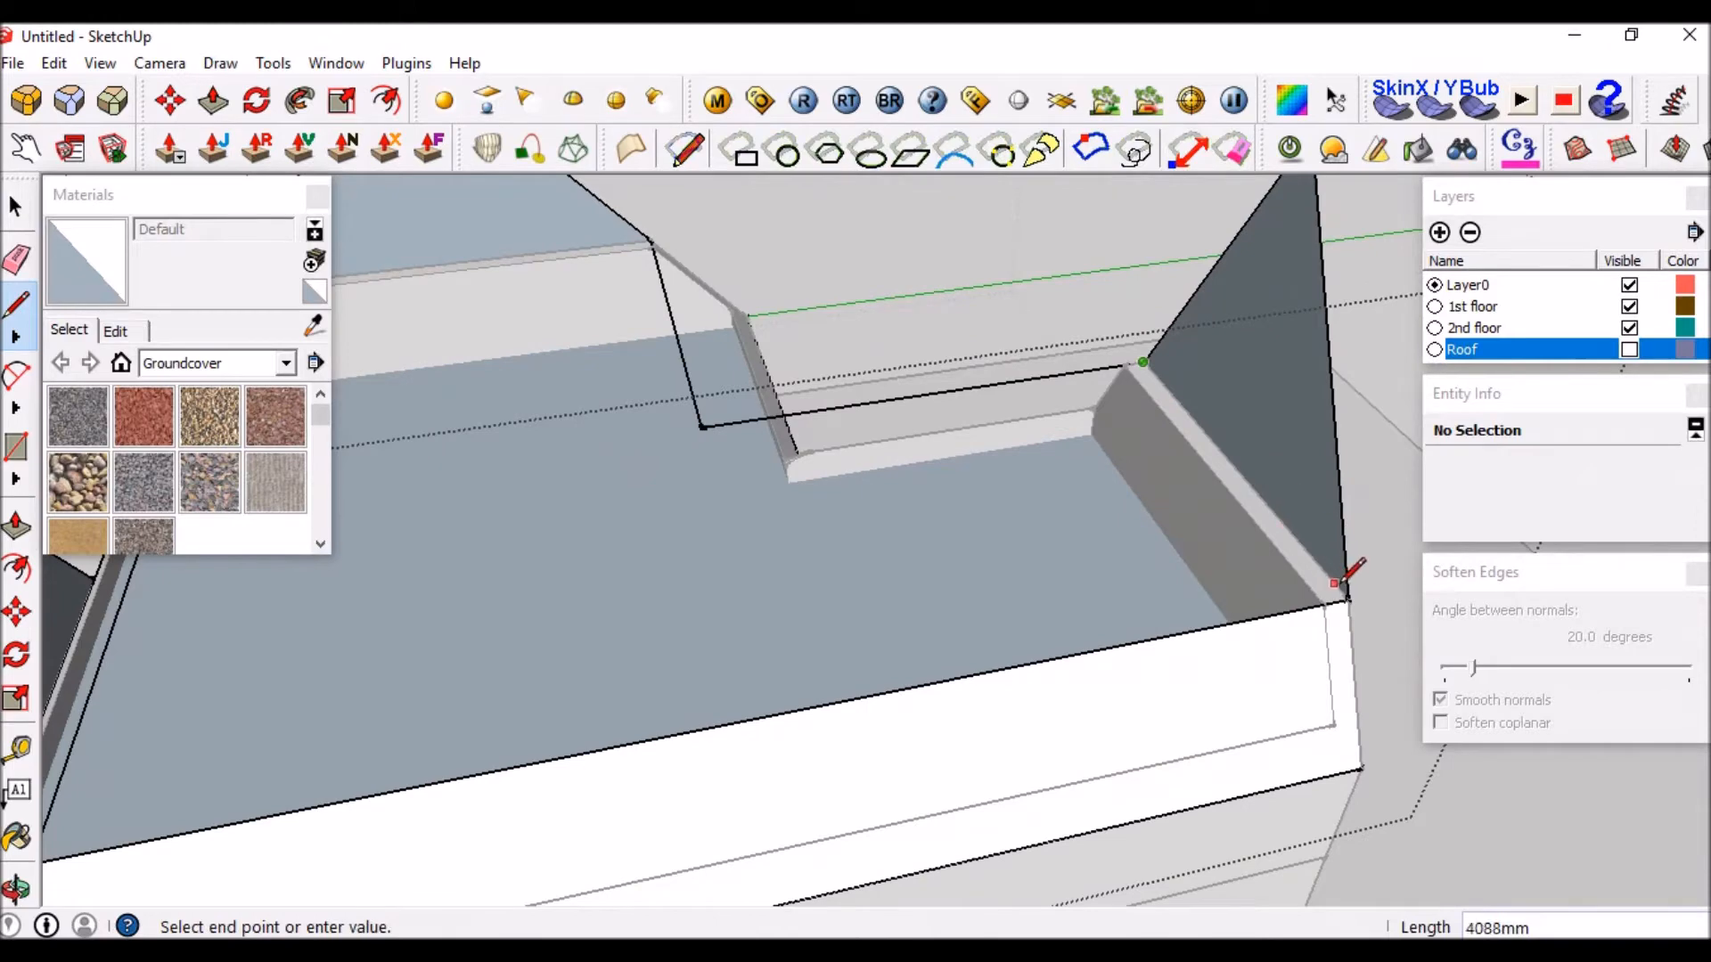
pyautogui.click(1349, 595)
pyautogui.press('space')
pyautogui.scroll(-3, 1349, 595)
pyautogui.moveTo(1075, 623); pyautogui.dragTo(717, 488, button='middle')
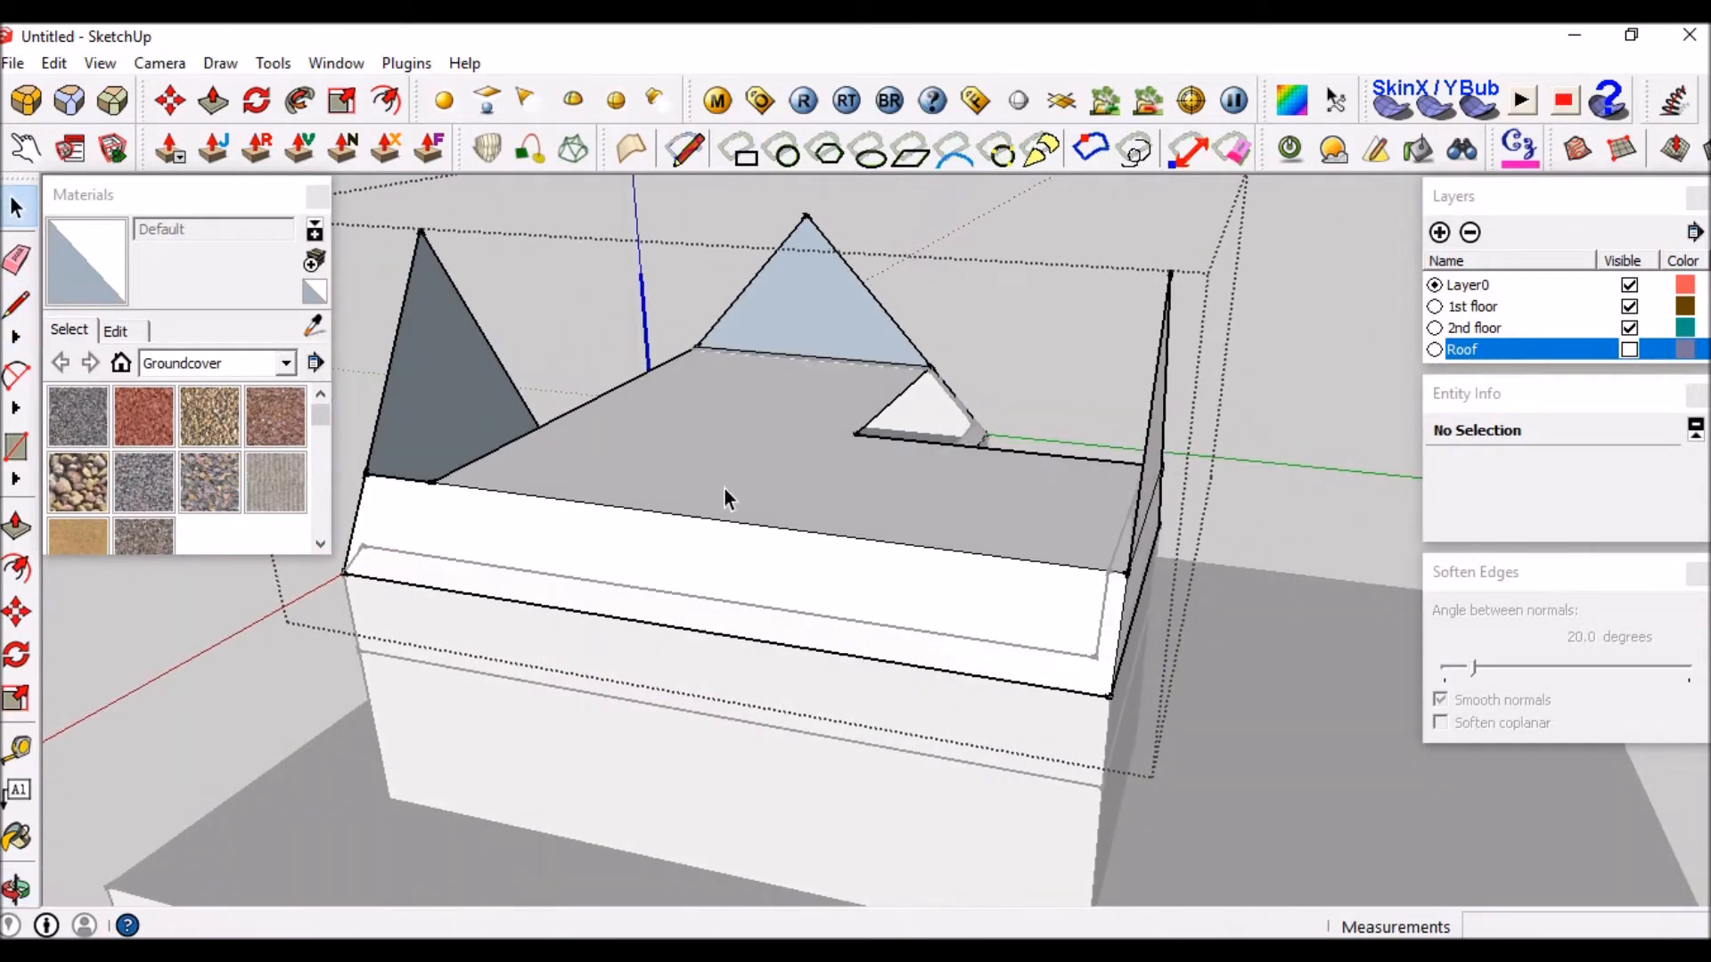
pyautogui.scroll(3, 766, 403)
pyautogui.moveTo(767, 403); pyautogui.dragTo(840, 439, button='middle')
pyautogui.scroll(-4, 786, 382)
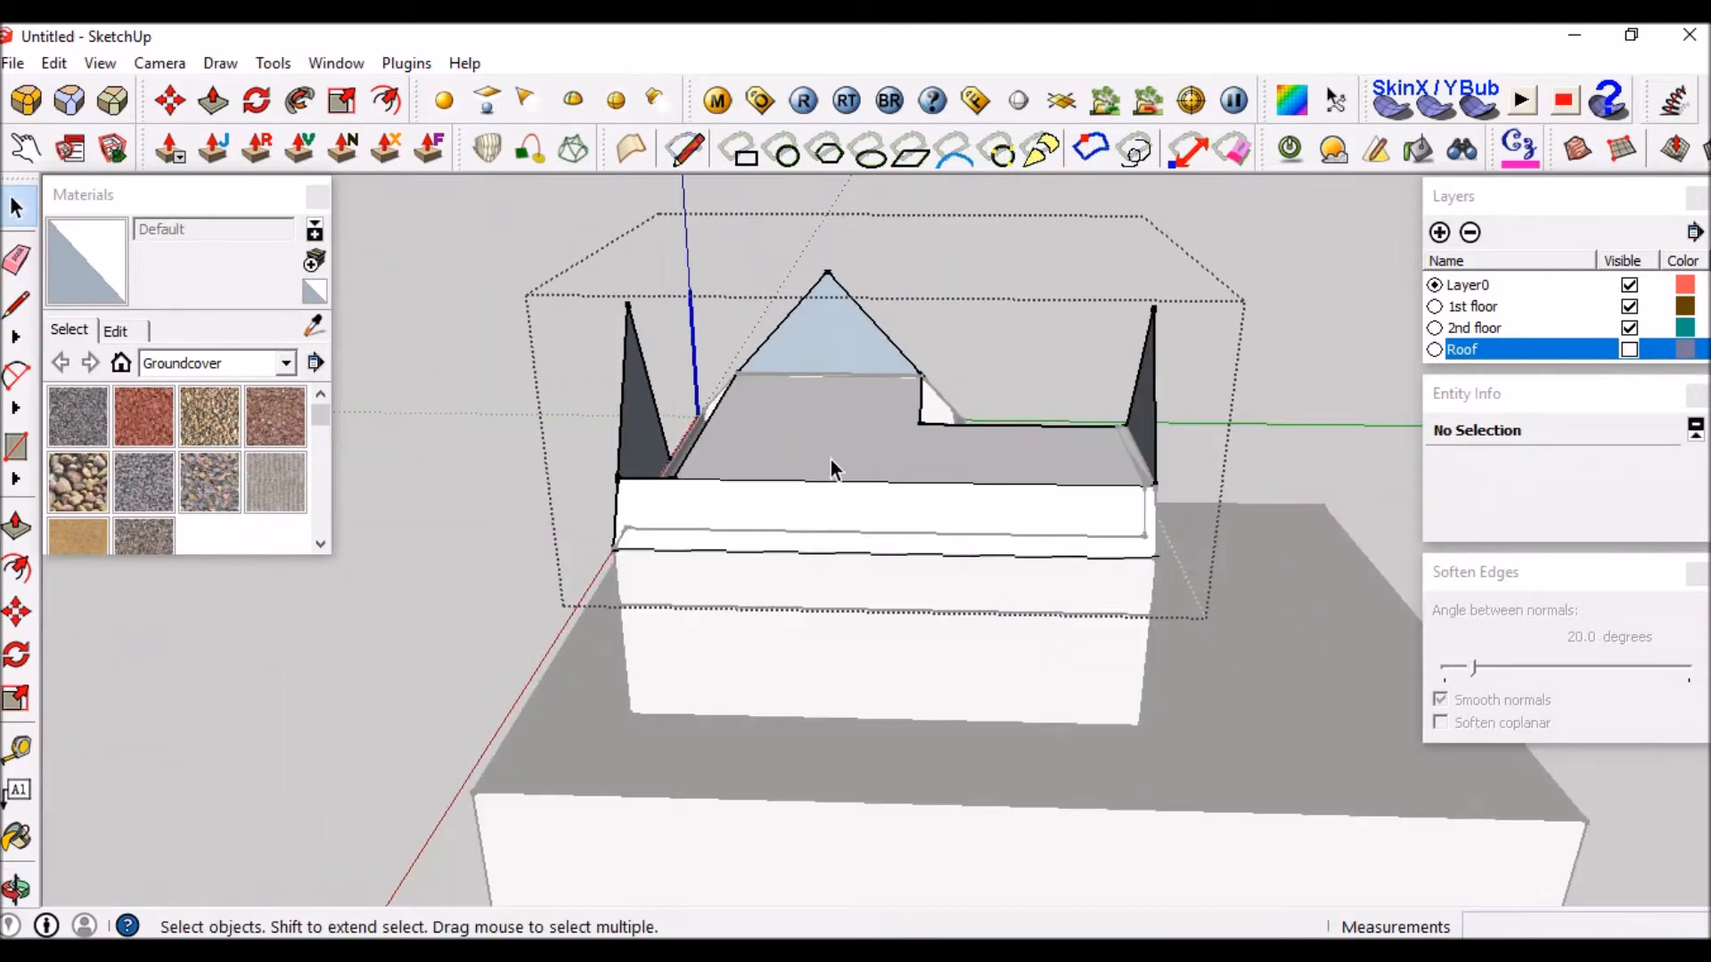
# Move the 2nd floor component along the green axis until it stands clear of the building.
pyautogui.scroll(-2, 831, 469)
pyautogui.click(825, 337)
pyautogui.scroll(-3, 825, 337)
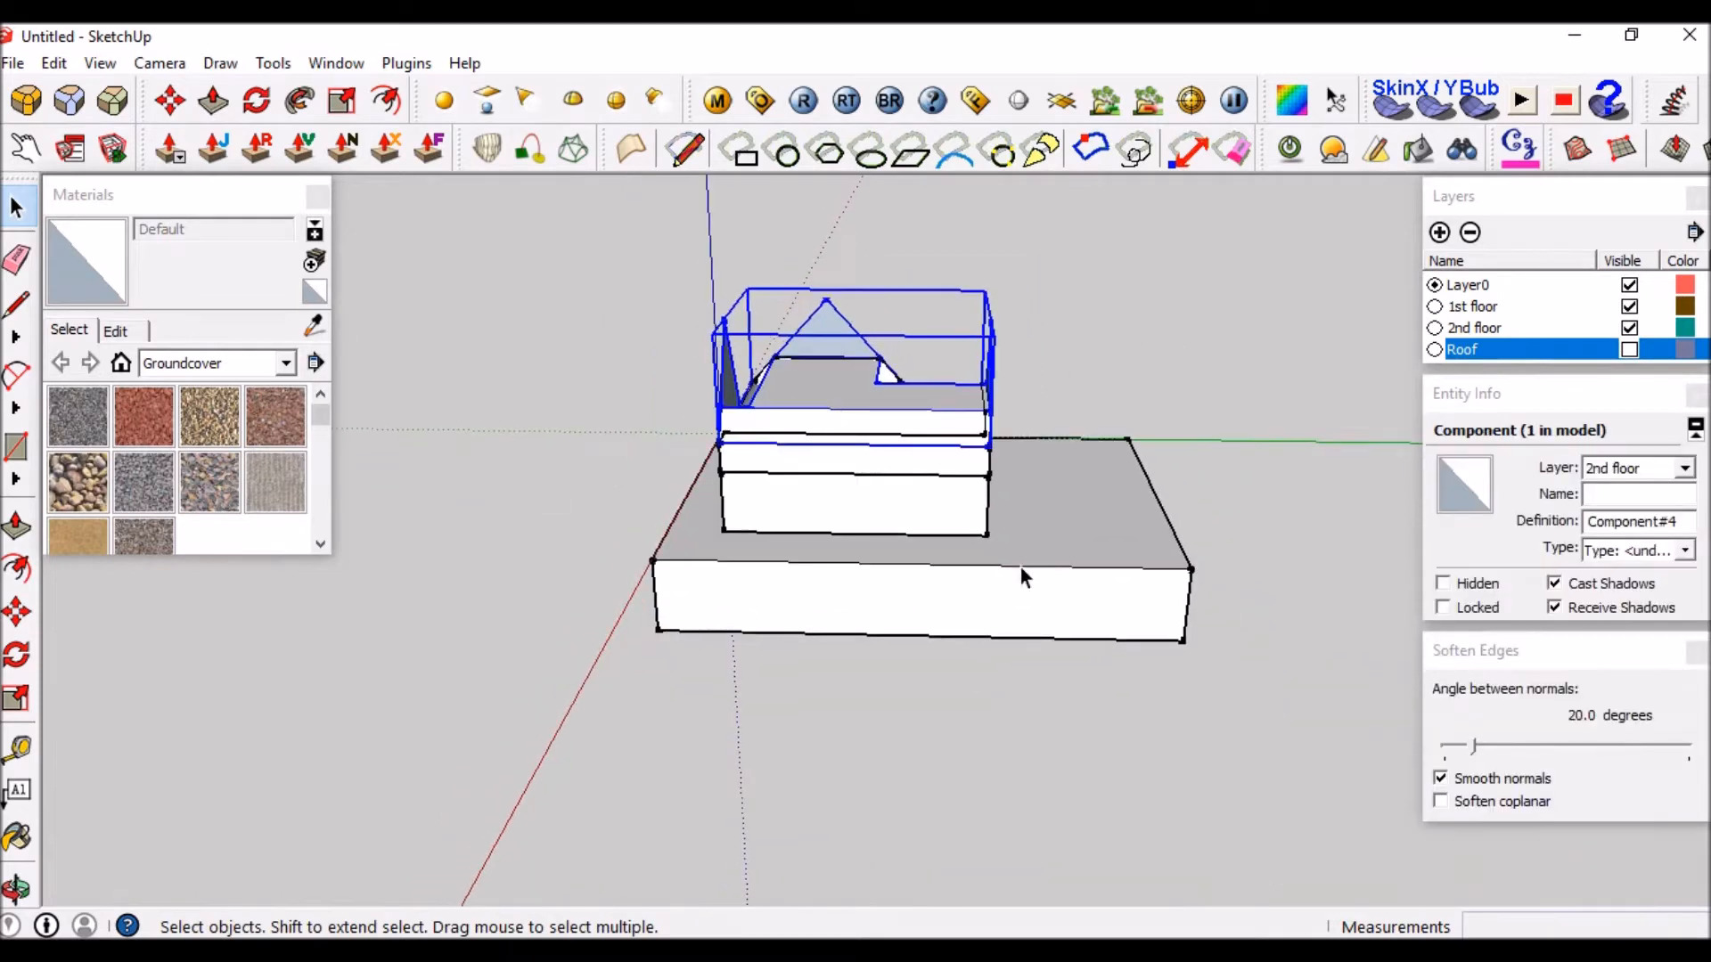
pyautogui.press('m')
pyautogui.click(1070, 596)
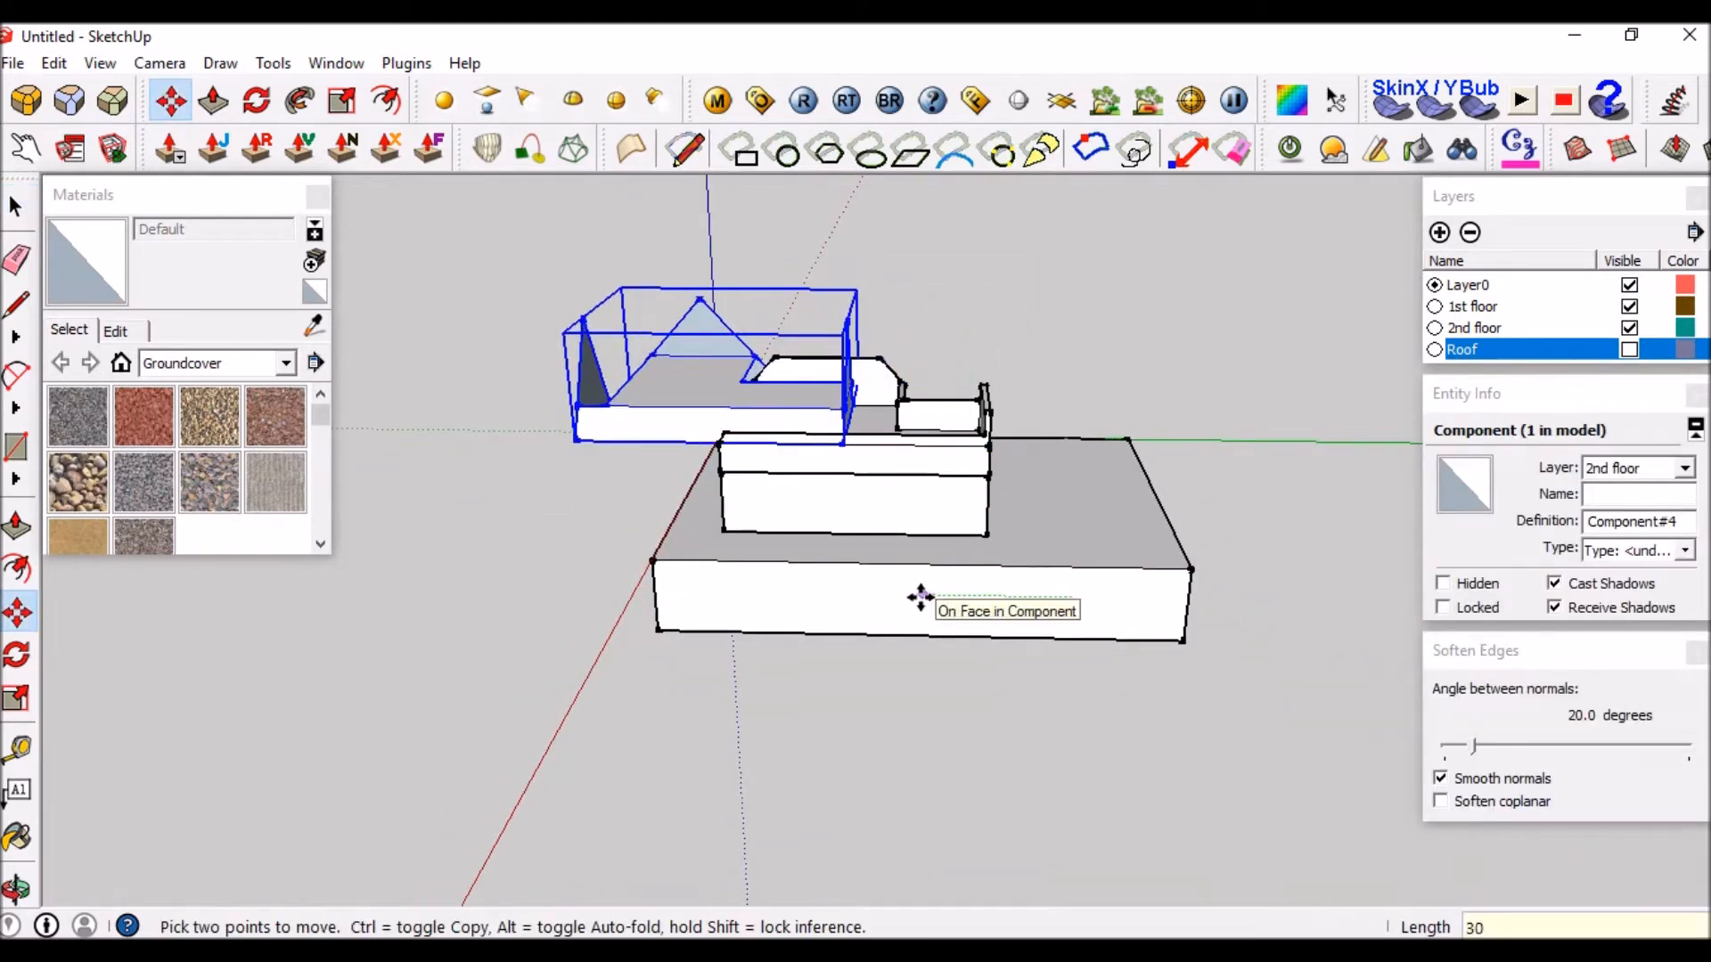
pyautogui.press('Return')
pyautogui.scroll(-2, 1031, 584)
pyautogui.press('space')
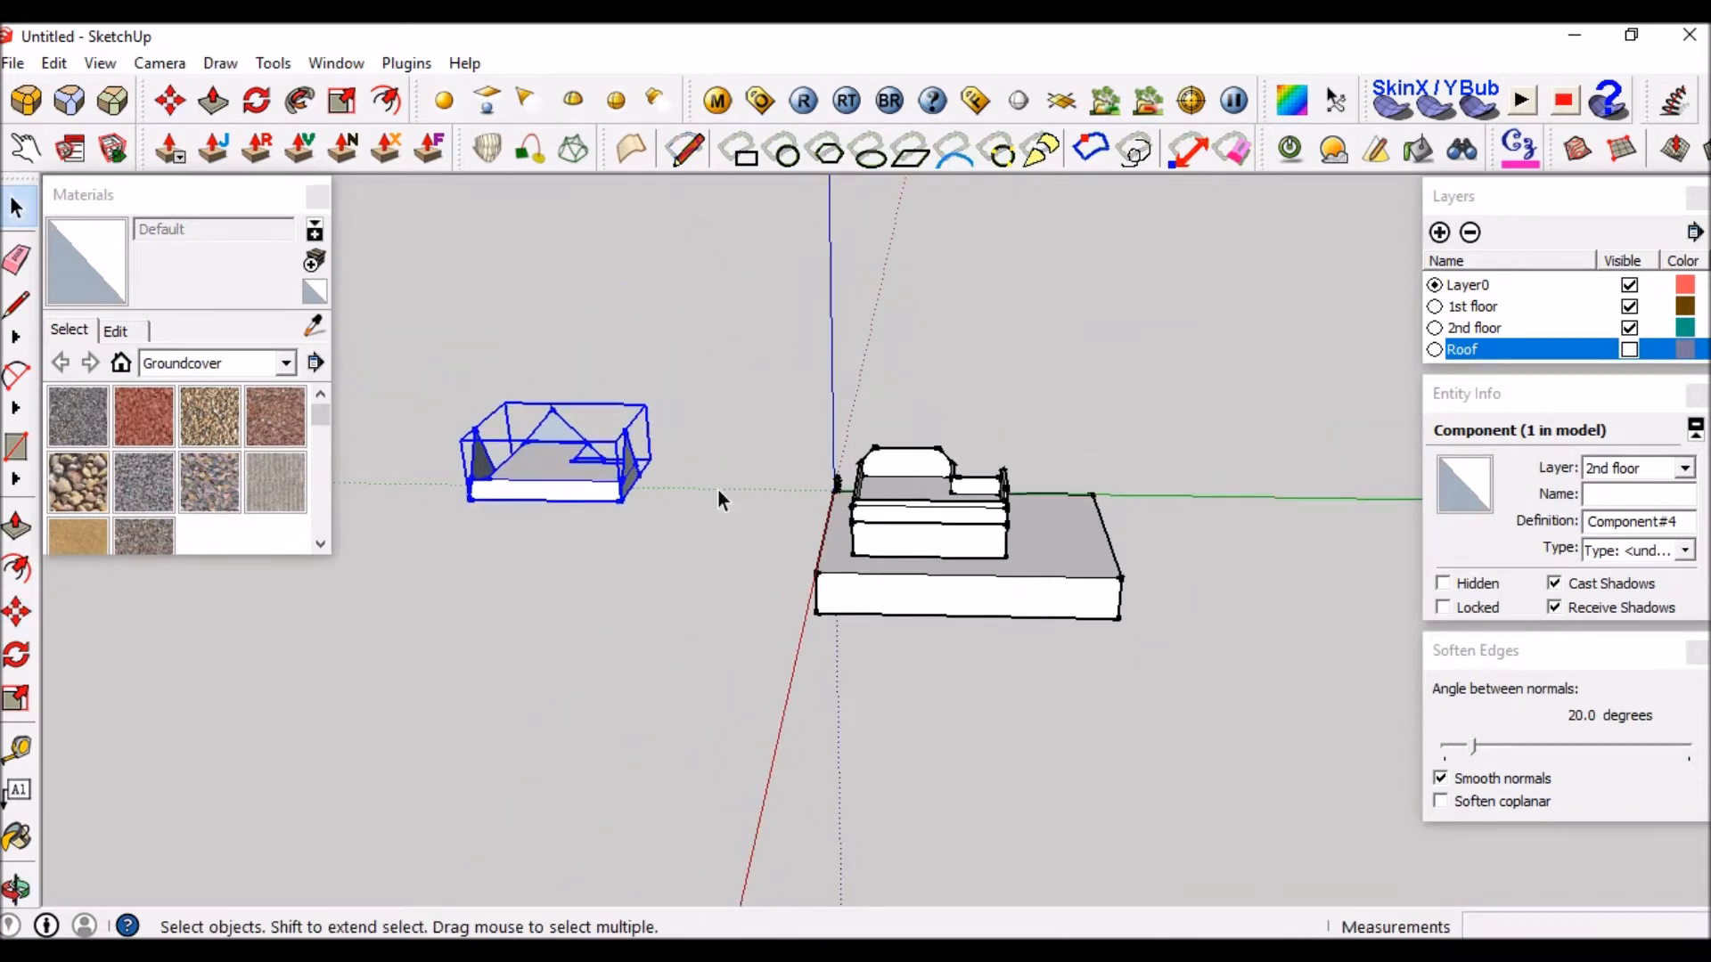
# Open the relocated 2nd floor component for editing, with its gables and wall-top face in view.
pyautogui.scroll(2, 526, 462)
pyautogui.scroll(5, 522, 454)
pyautogui.moveTo(579, 526)
pyautogui.mouseDown(button='middle')
pyautogui.moveTo(789, 490)
pyautogui.moveTo(662, 534)
pyautogui.moveTo(573, 511)
pyautogui.mouseUp(button='middle')
pyautogui.scroll(-3, 789, 490)
pyautogui.scroll(3, 574, 509)
pyautogui.scroll(-4, 718, 387)
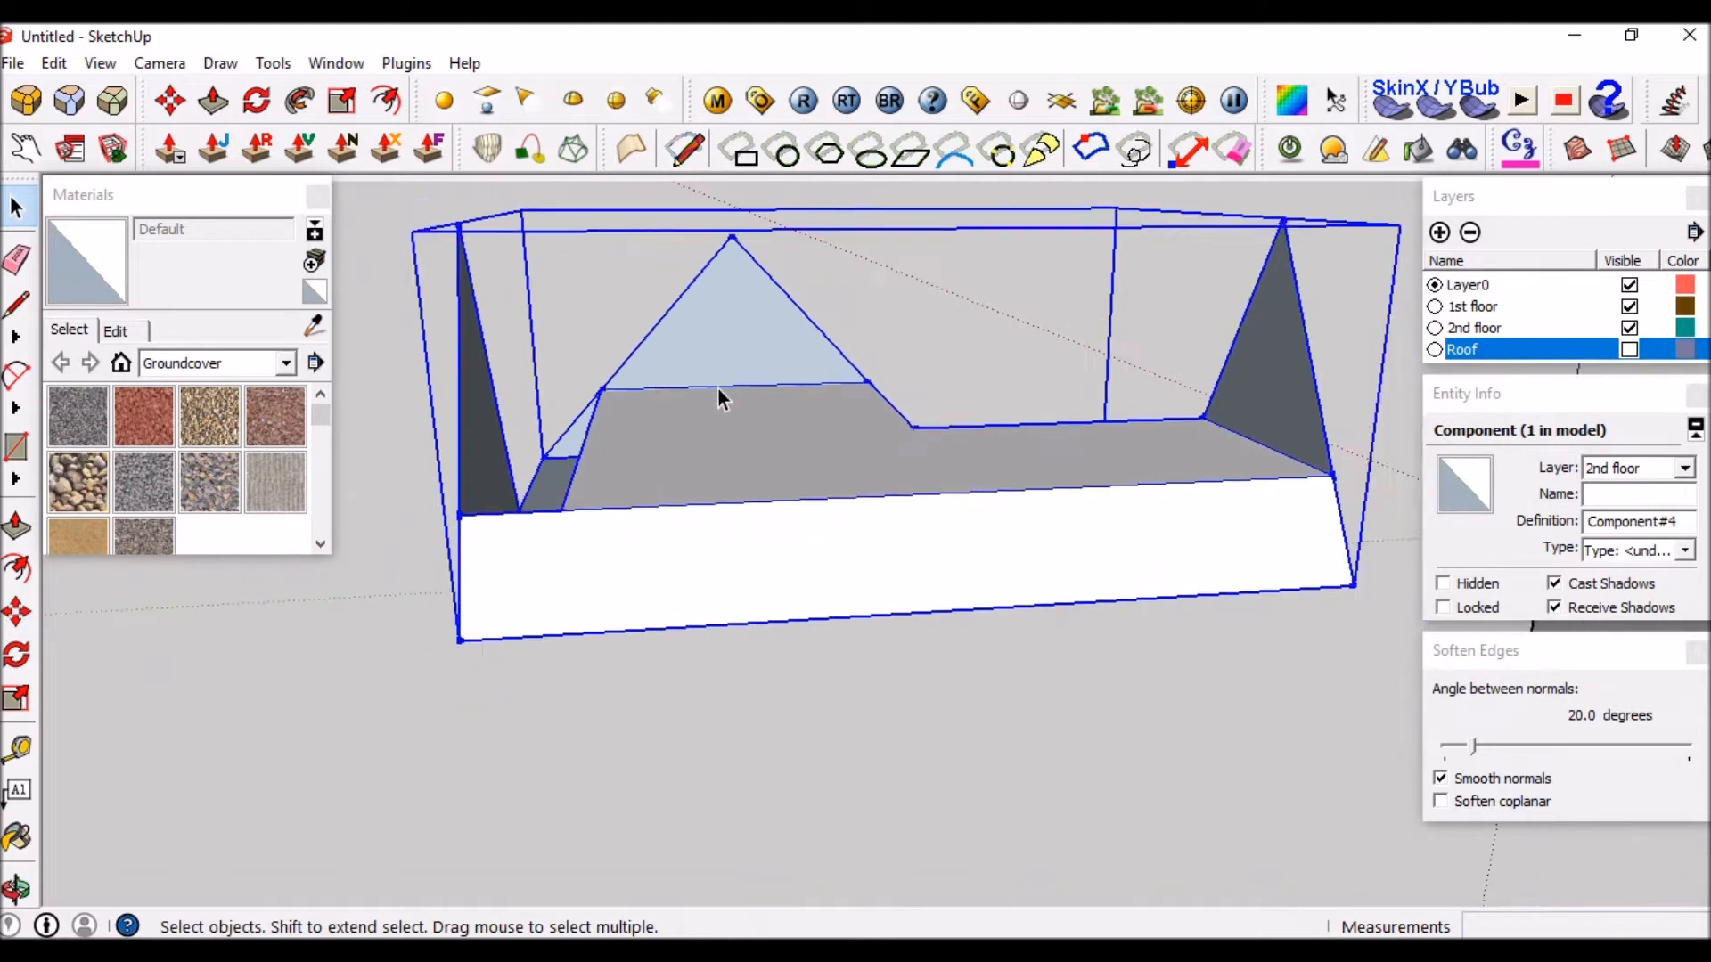
pyautogui.doubleClick(680, 379)
pyautogui.moveTo(679, 372); pyautogui.dragTo(636, 642, button='middle')
pyautogui.scroll(4, 472, 570)
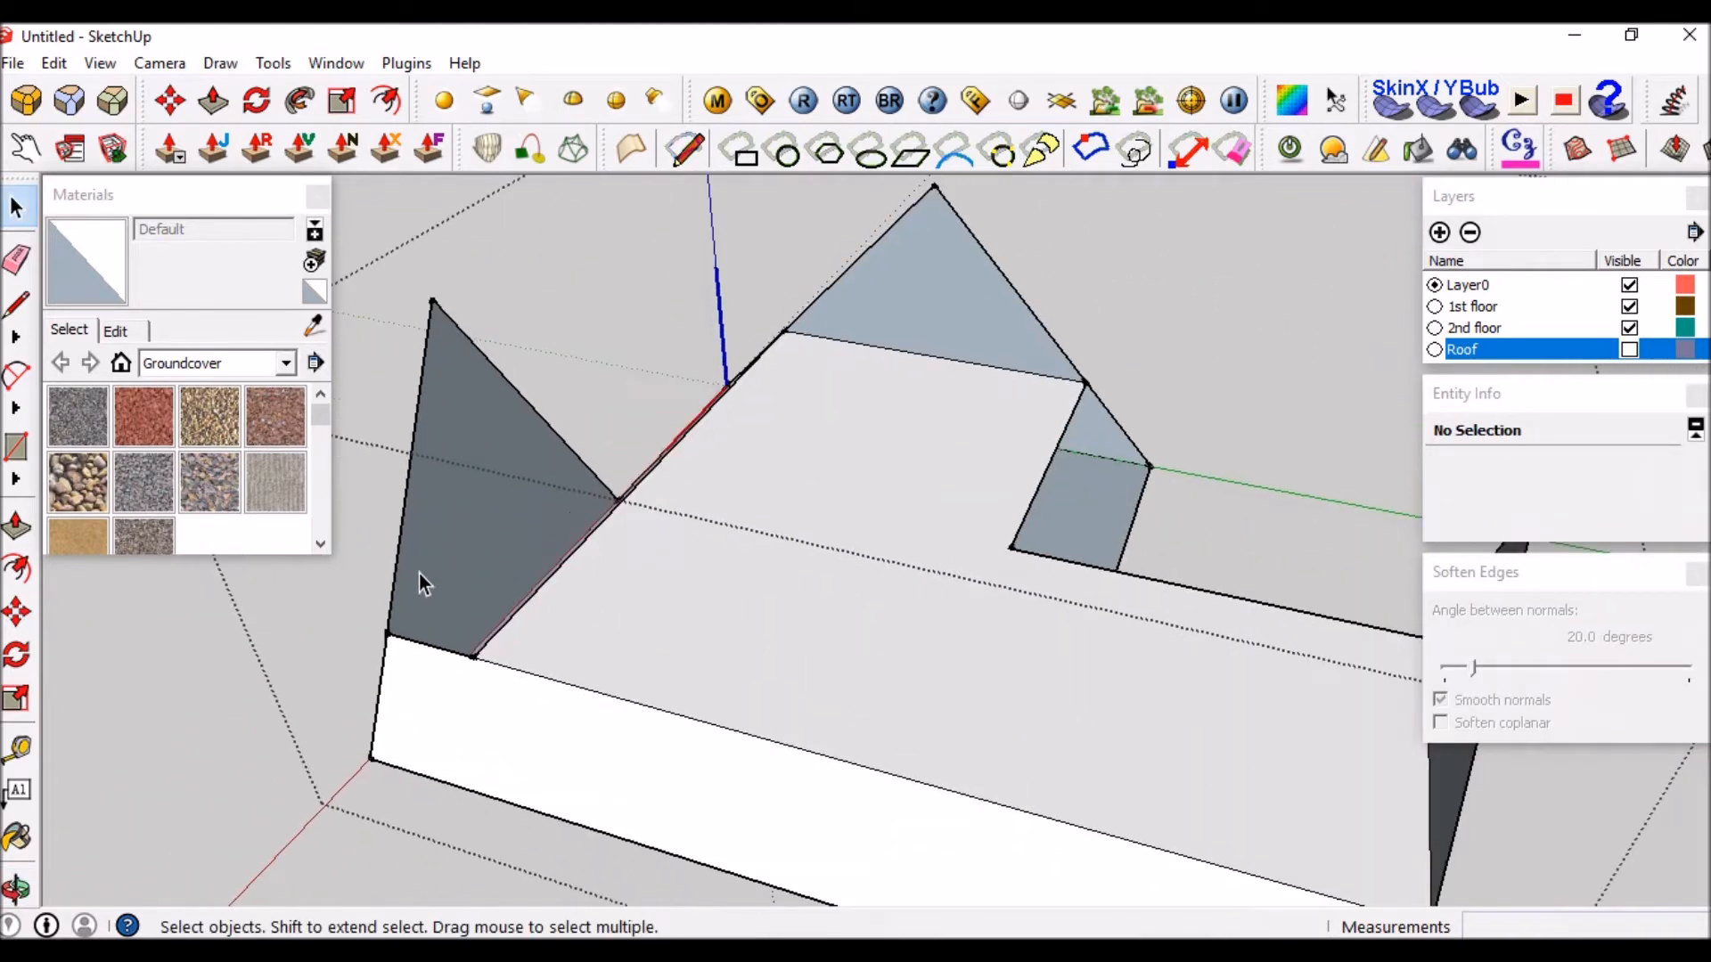
# Draw the near side gable's base line and a green-axis line from its rear corner to the front wing, then delete the stray dividing edge.
pyautogui.press('l')
pyautogui.click(387, 632)
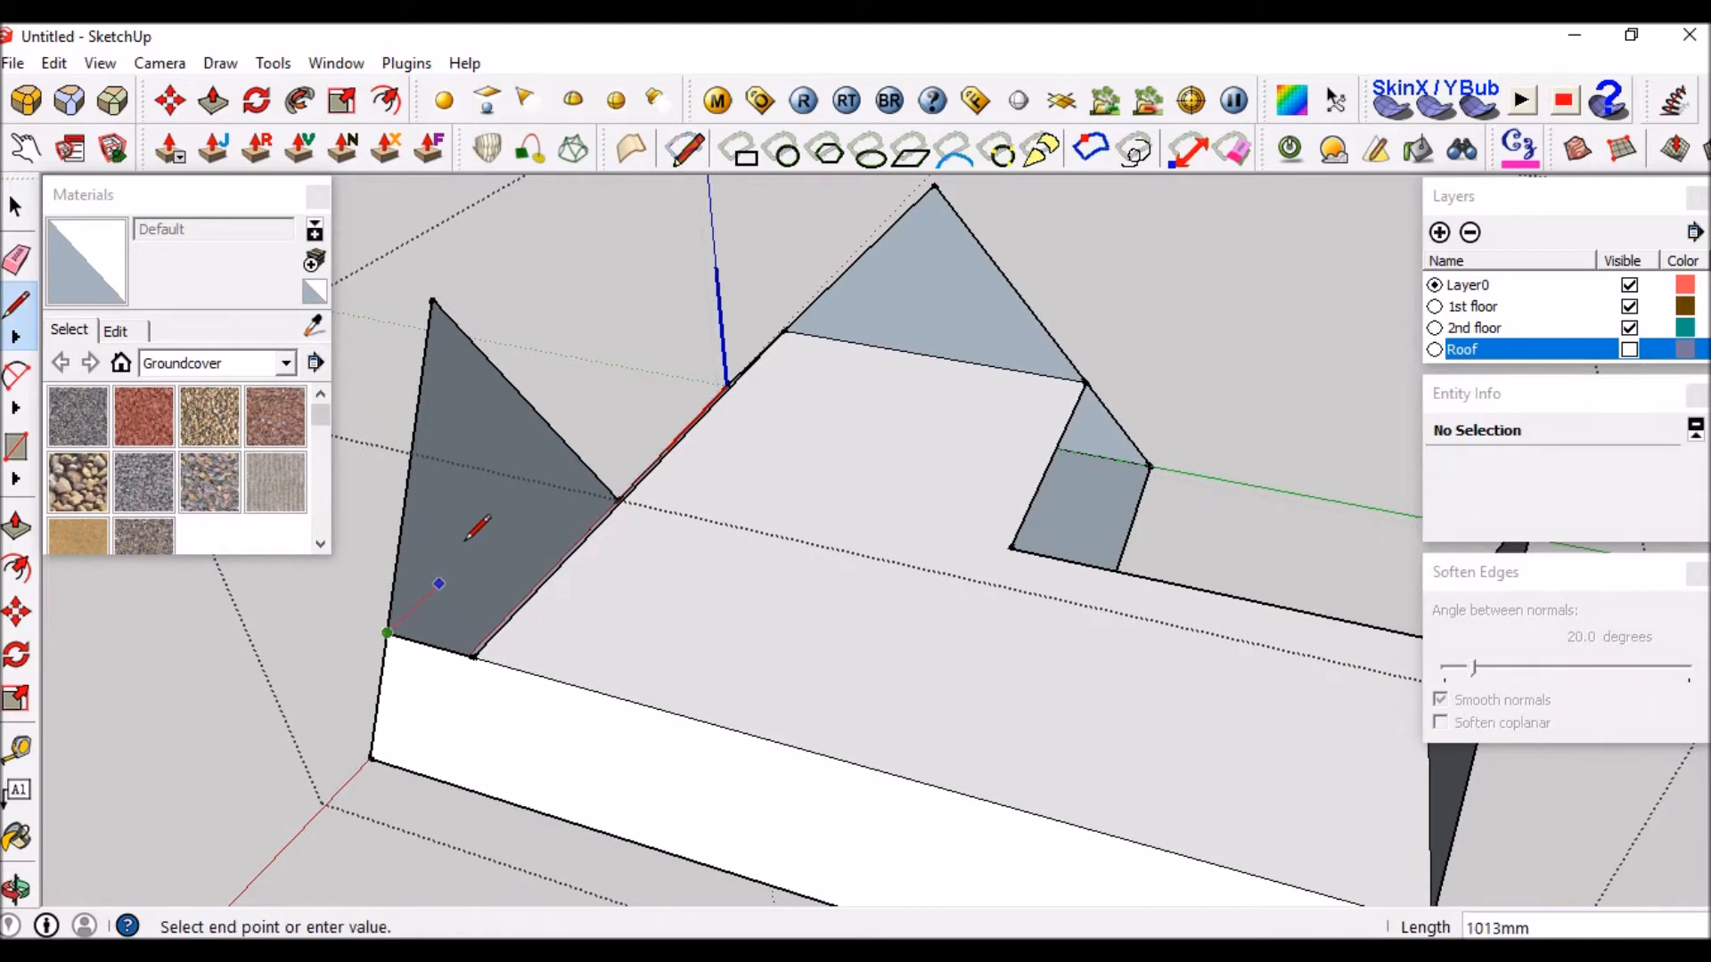
pyautogui.click(575, 455)
pyautogui.click(576, 454)
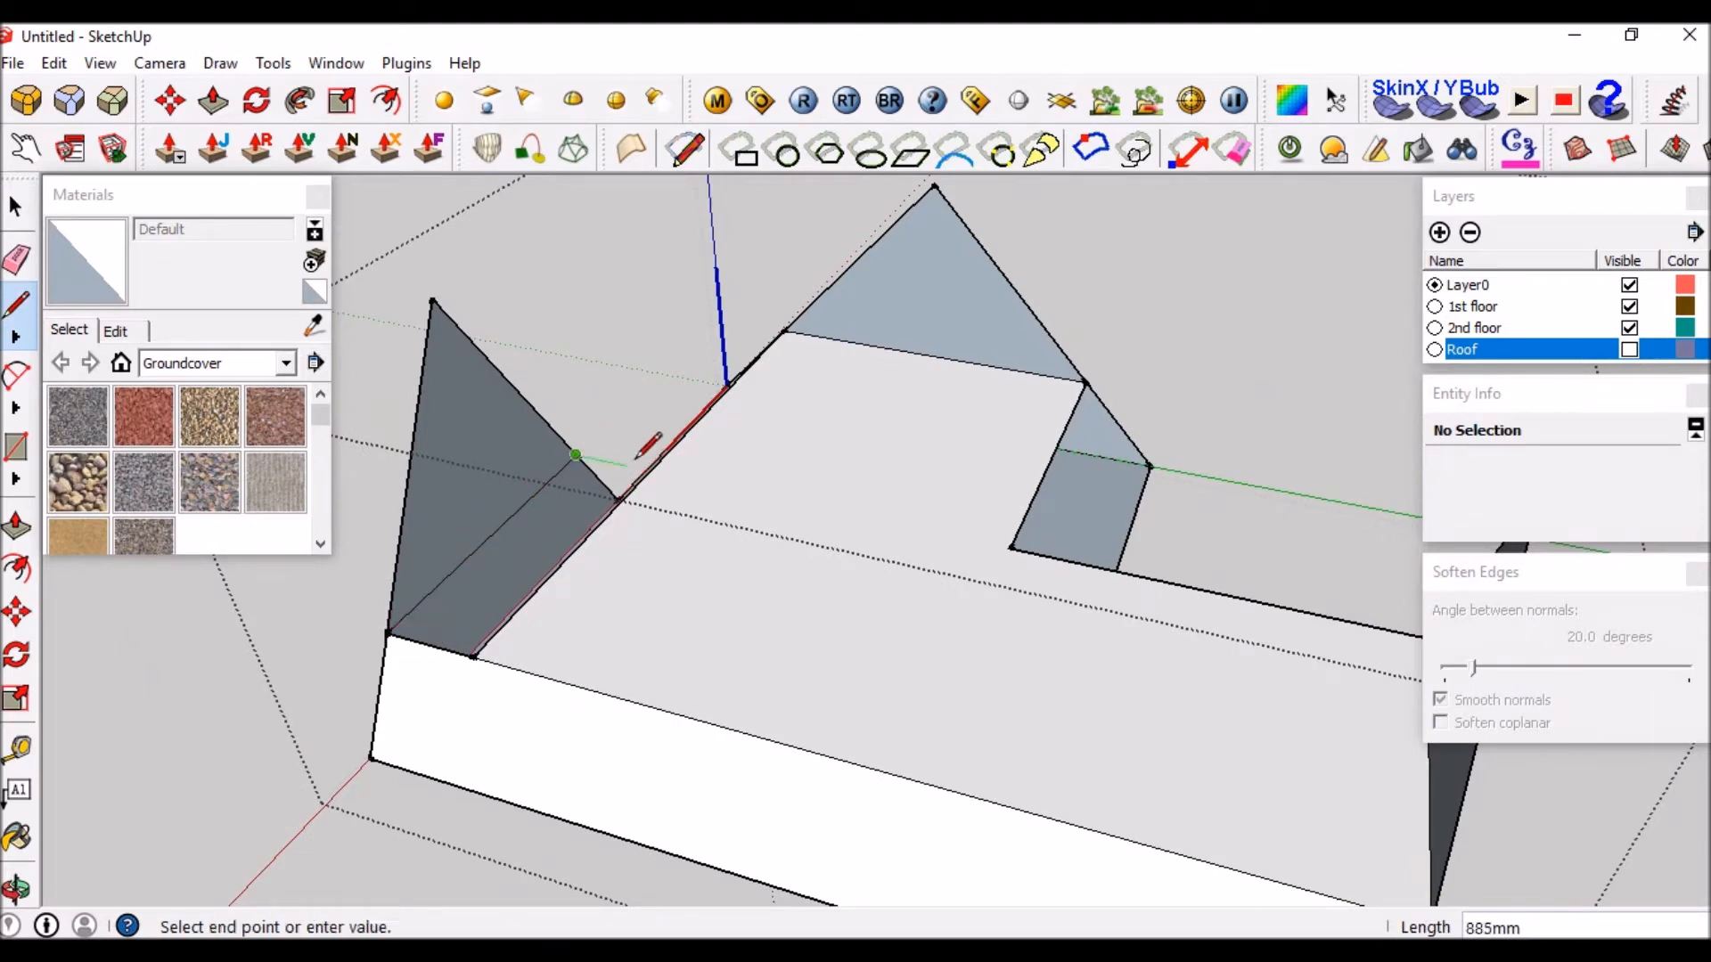
pyautogui.click(649, 469)
pyautogui.press('space')
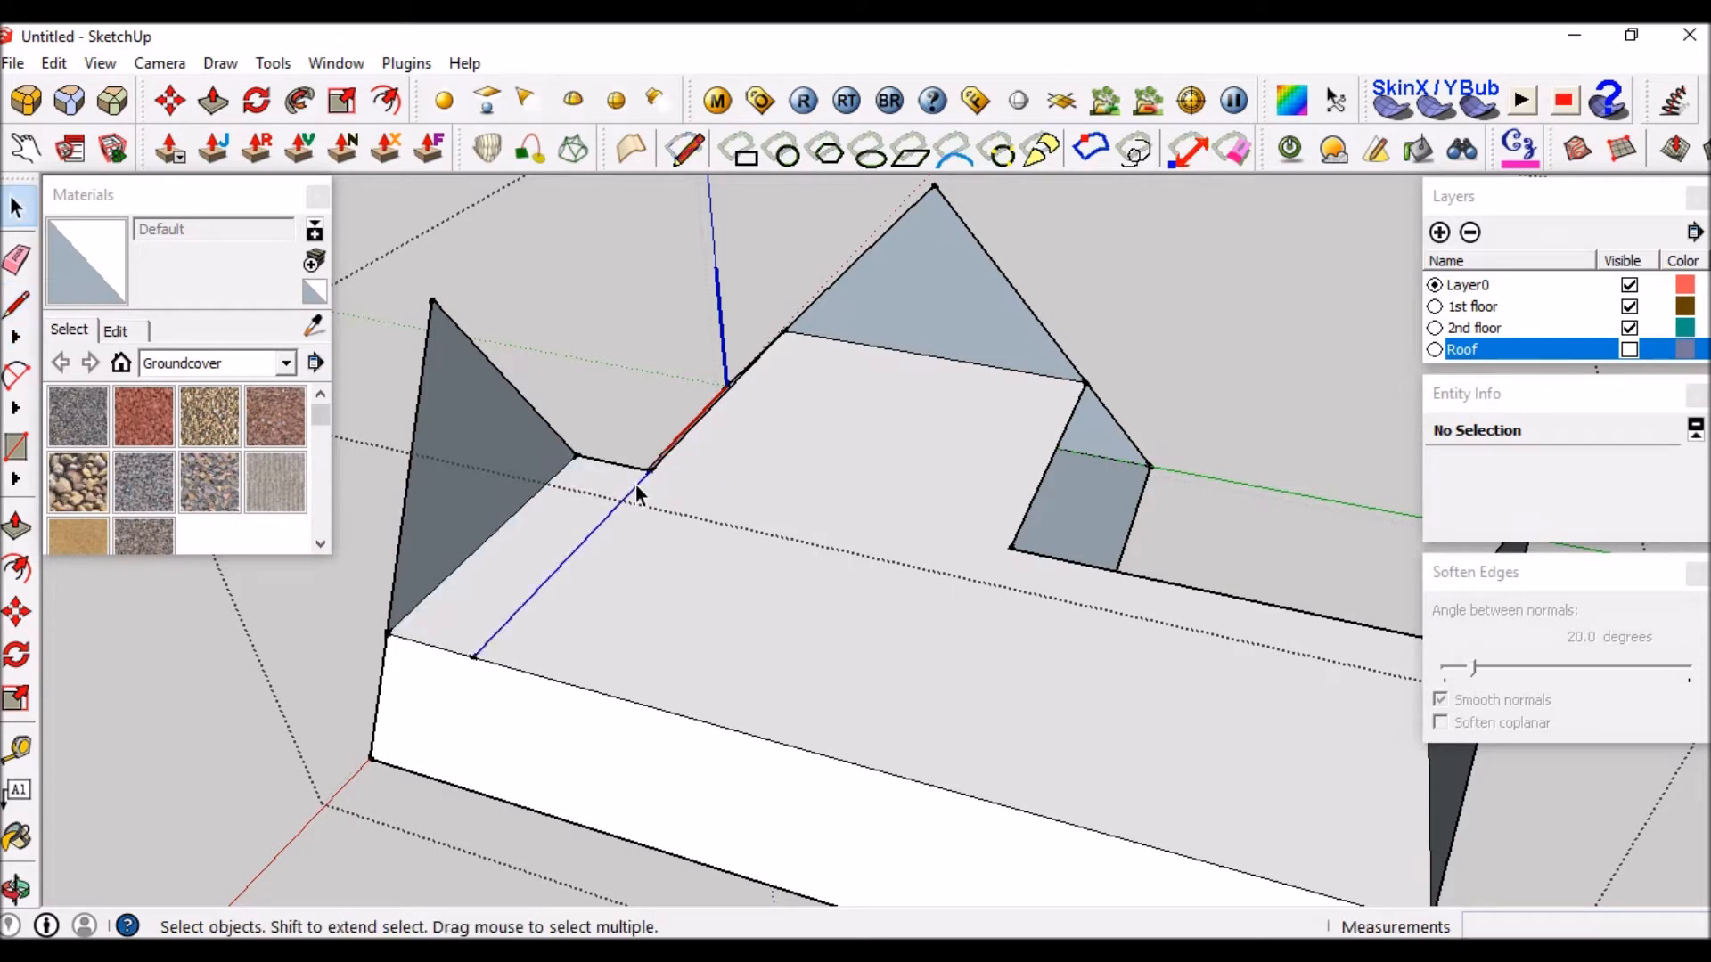
pyautogui.click(635, 484)
# Delete the wall faces and edges hanging below the horizontal wall-top face.
pyautogui.moveTo(807, 435); pyautogui.dragTo(945, 440, button='middle')
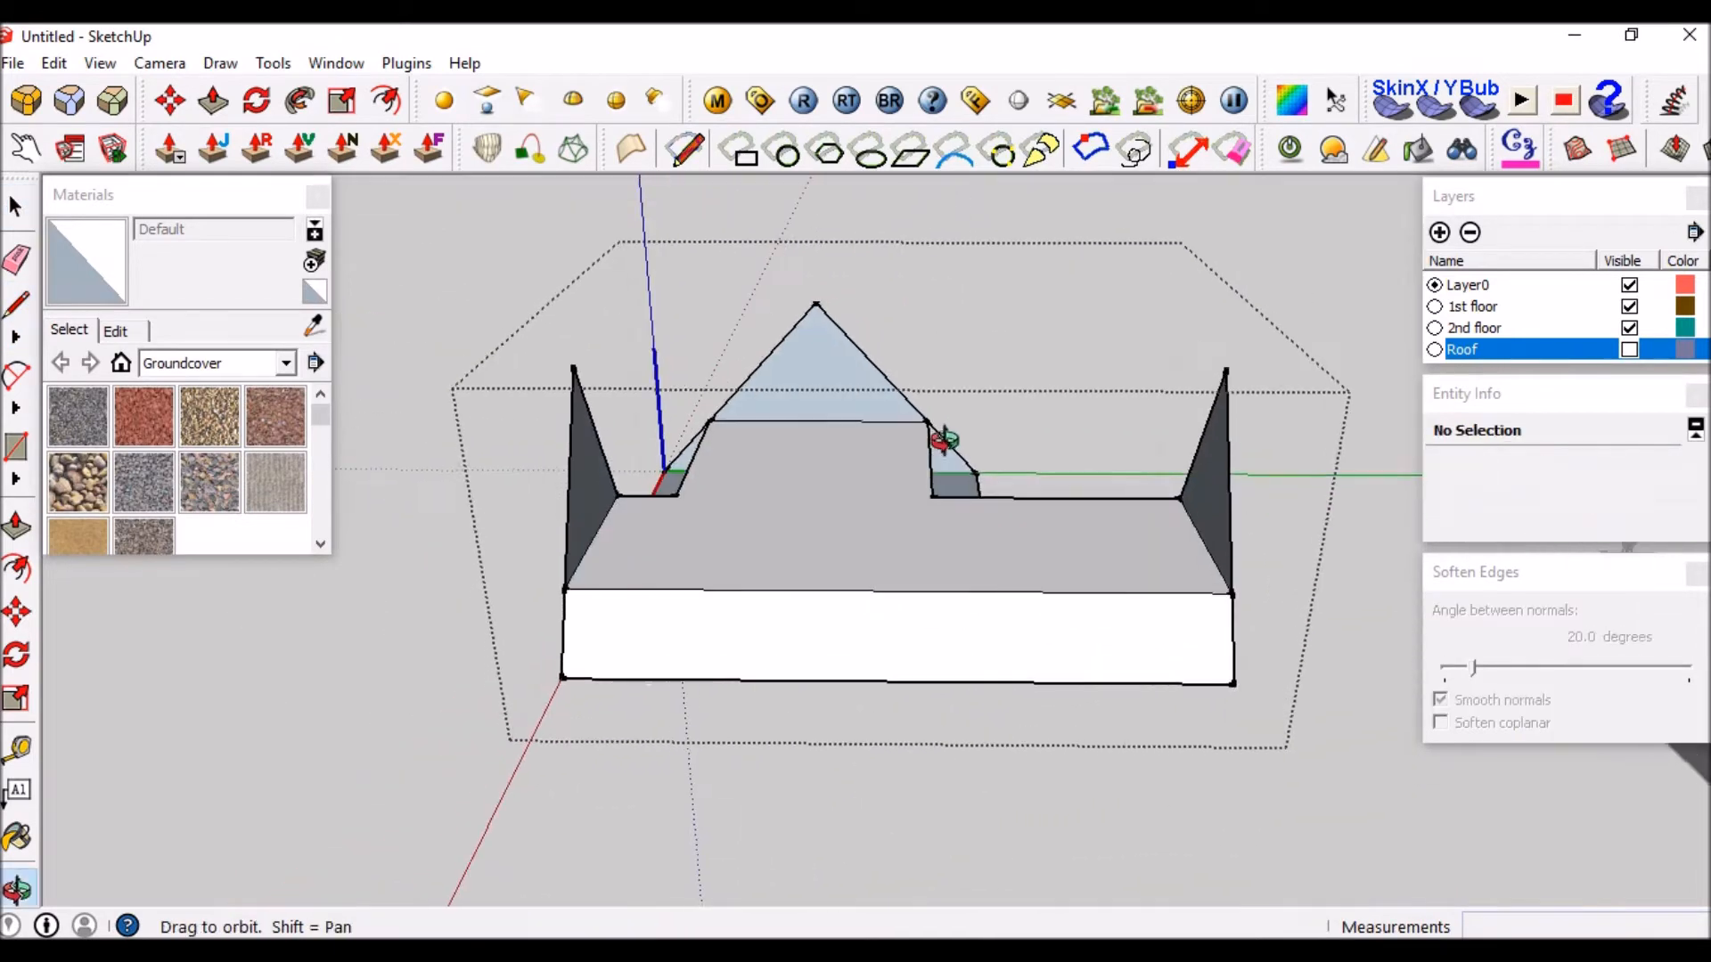
pyautogui.moveTo(617, 702); pyautogui.dragTo(499, 650)
pyautogui.press('Delete')
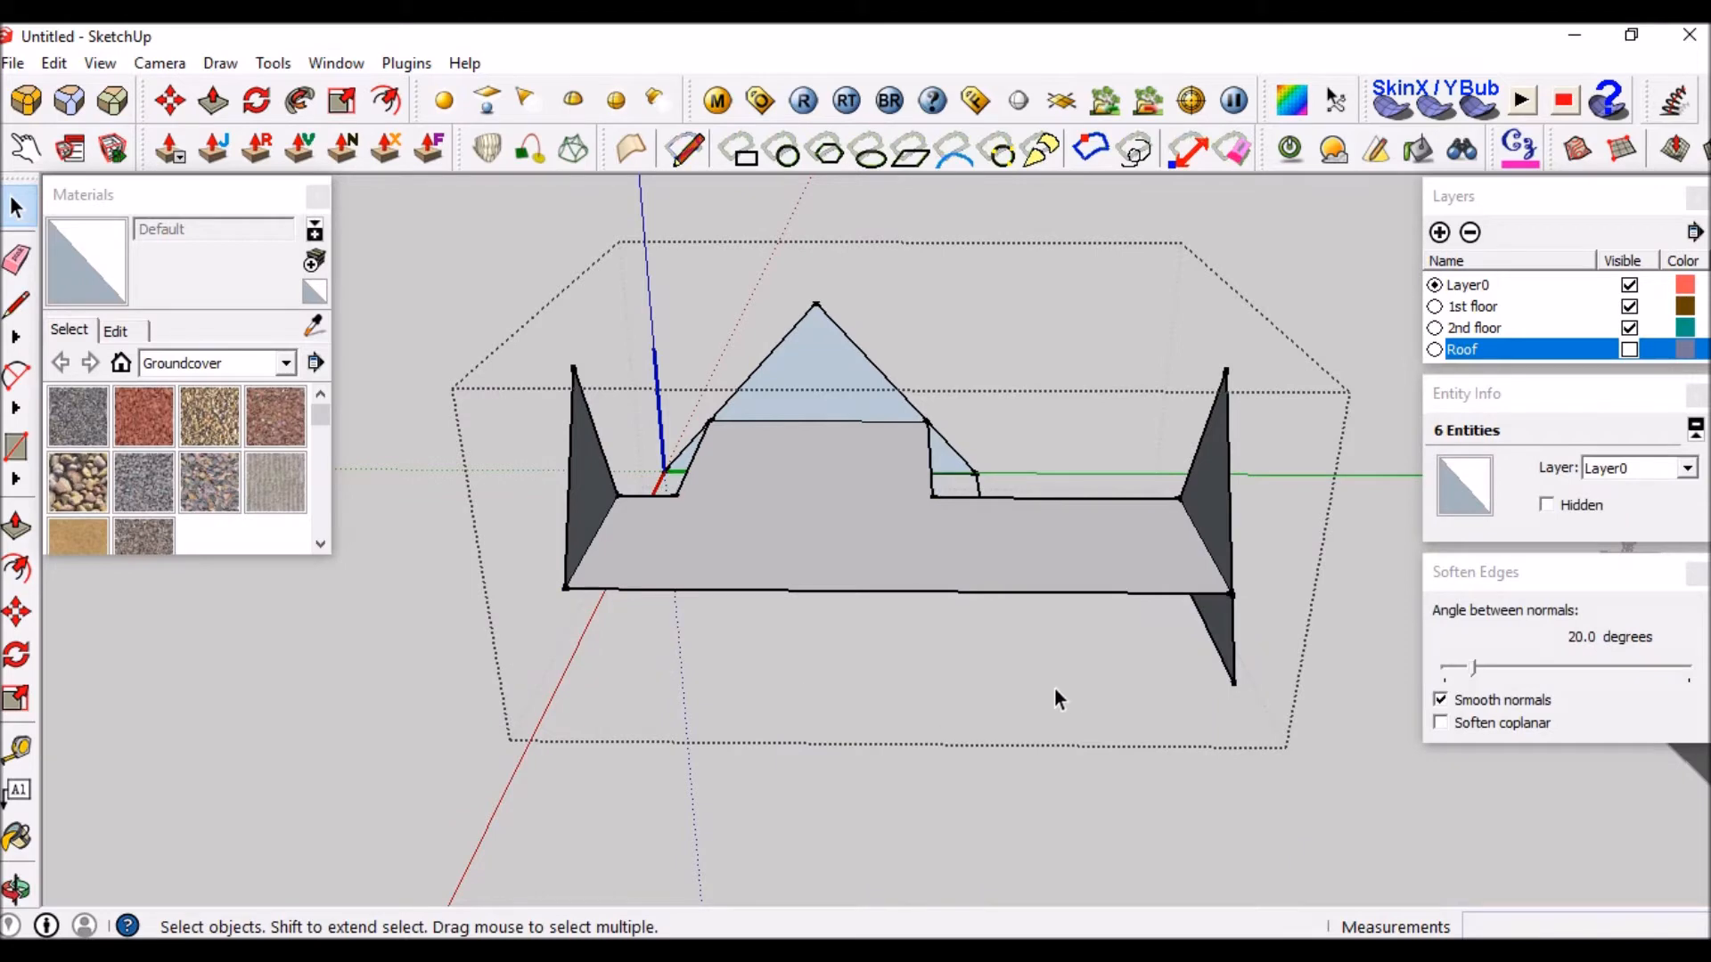
pyautogui.moveTo(1035, 726); pyautogui.dragTo(1044, 461, button='middle')
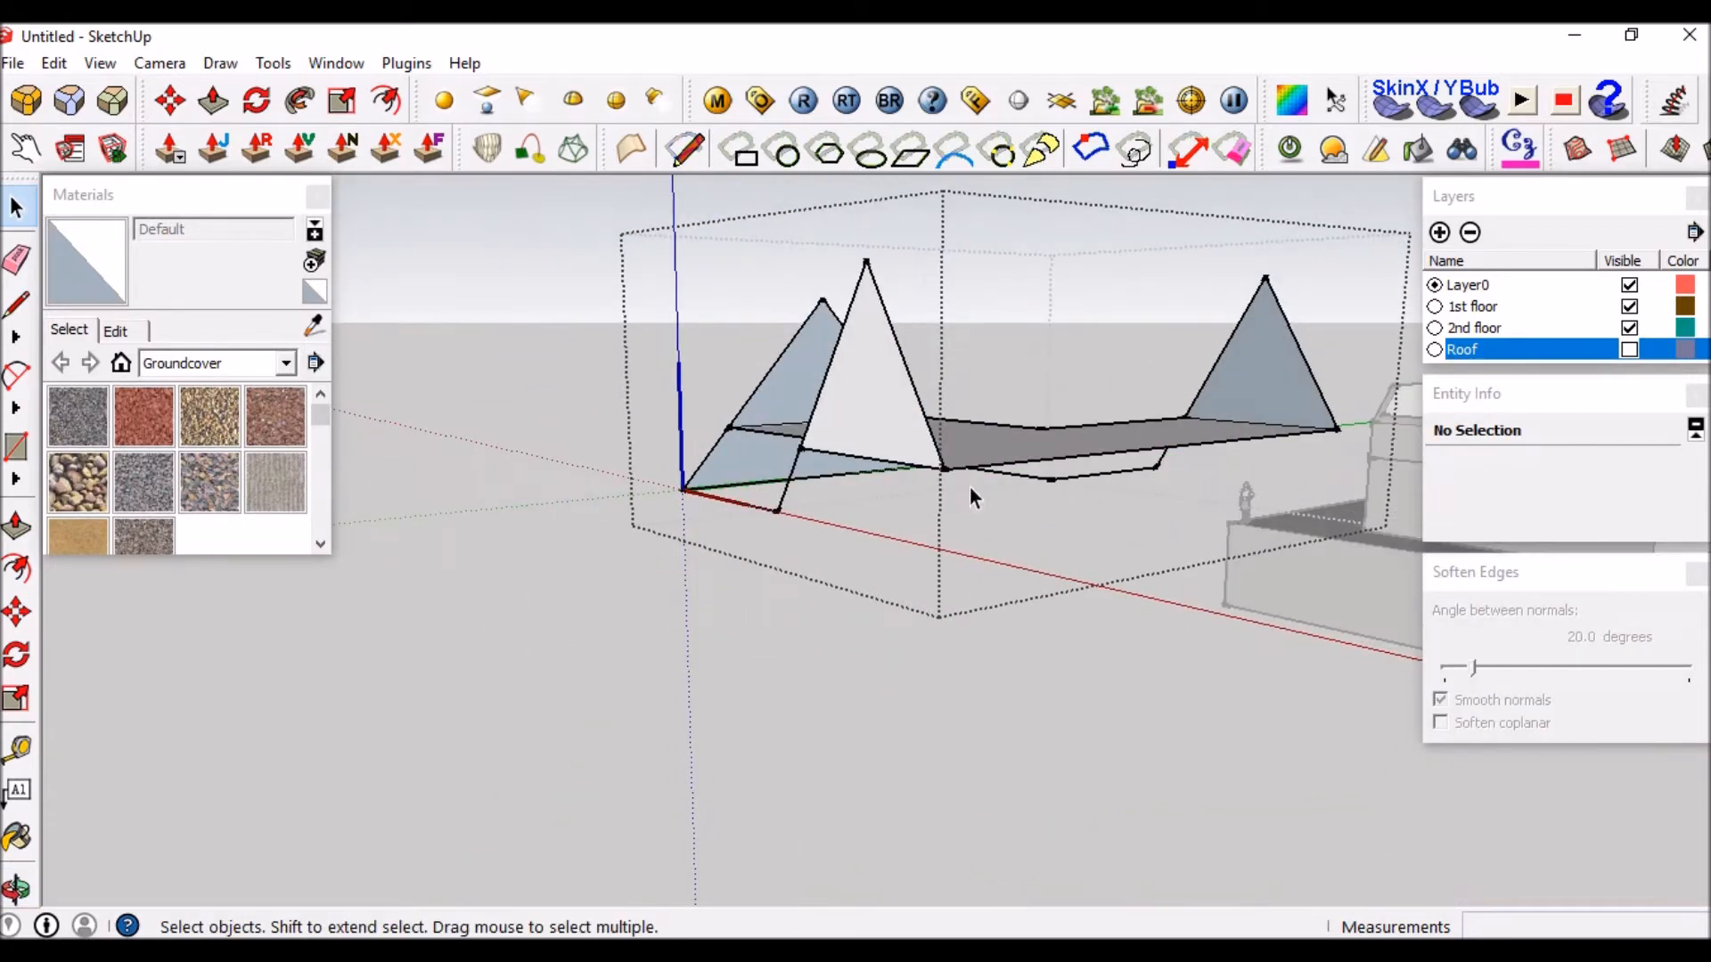
pyautogui.moveTo(847, 517); pyautogui.dragTo(935, 428, button='middle')
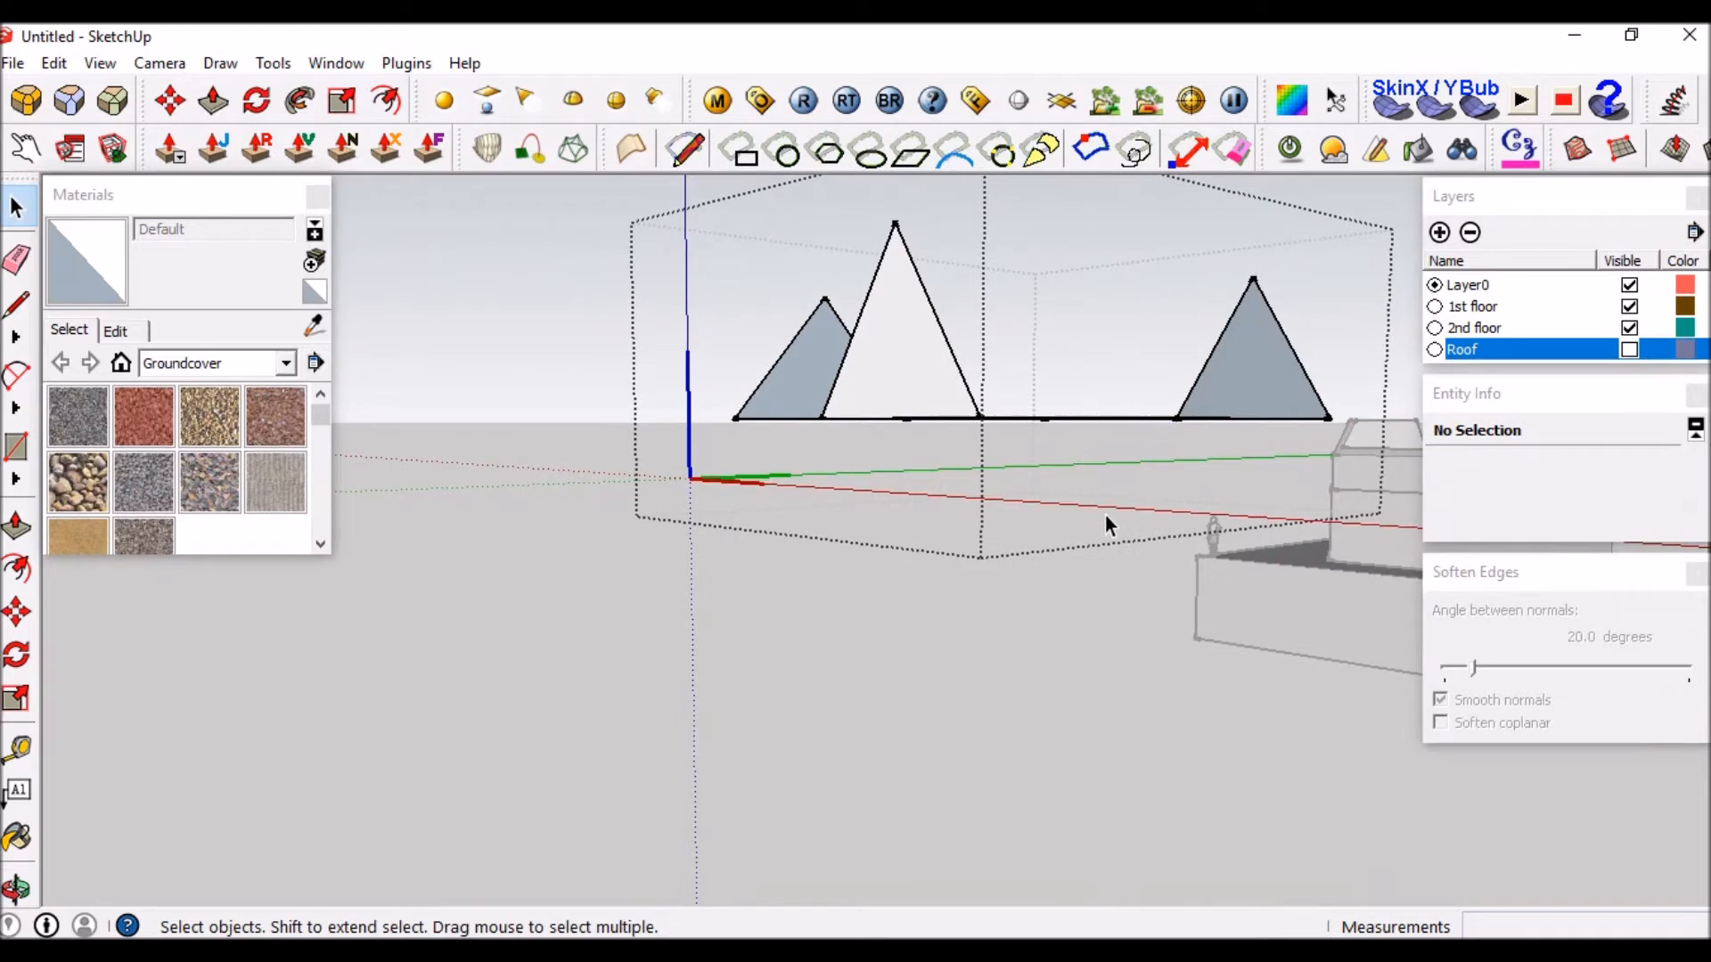
pyautogui.moveTo(894, 379); pyautogui.dragTo(485, 497, button='middle')
pyautogui.scroll(3, 456, 430)
pyautogui.moveTo(456, 440); pyautogui.dragTo(1372, 409, button='middle')
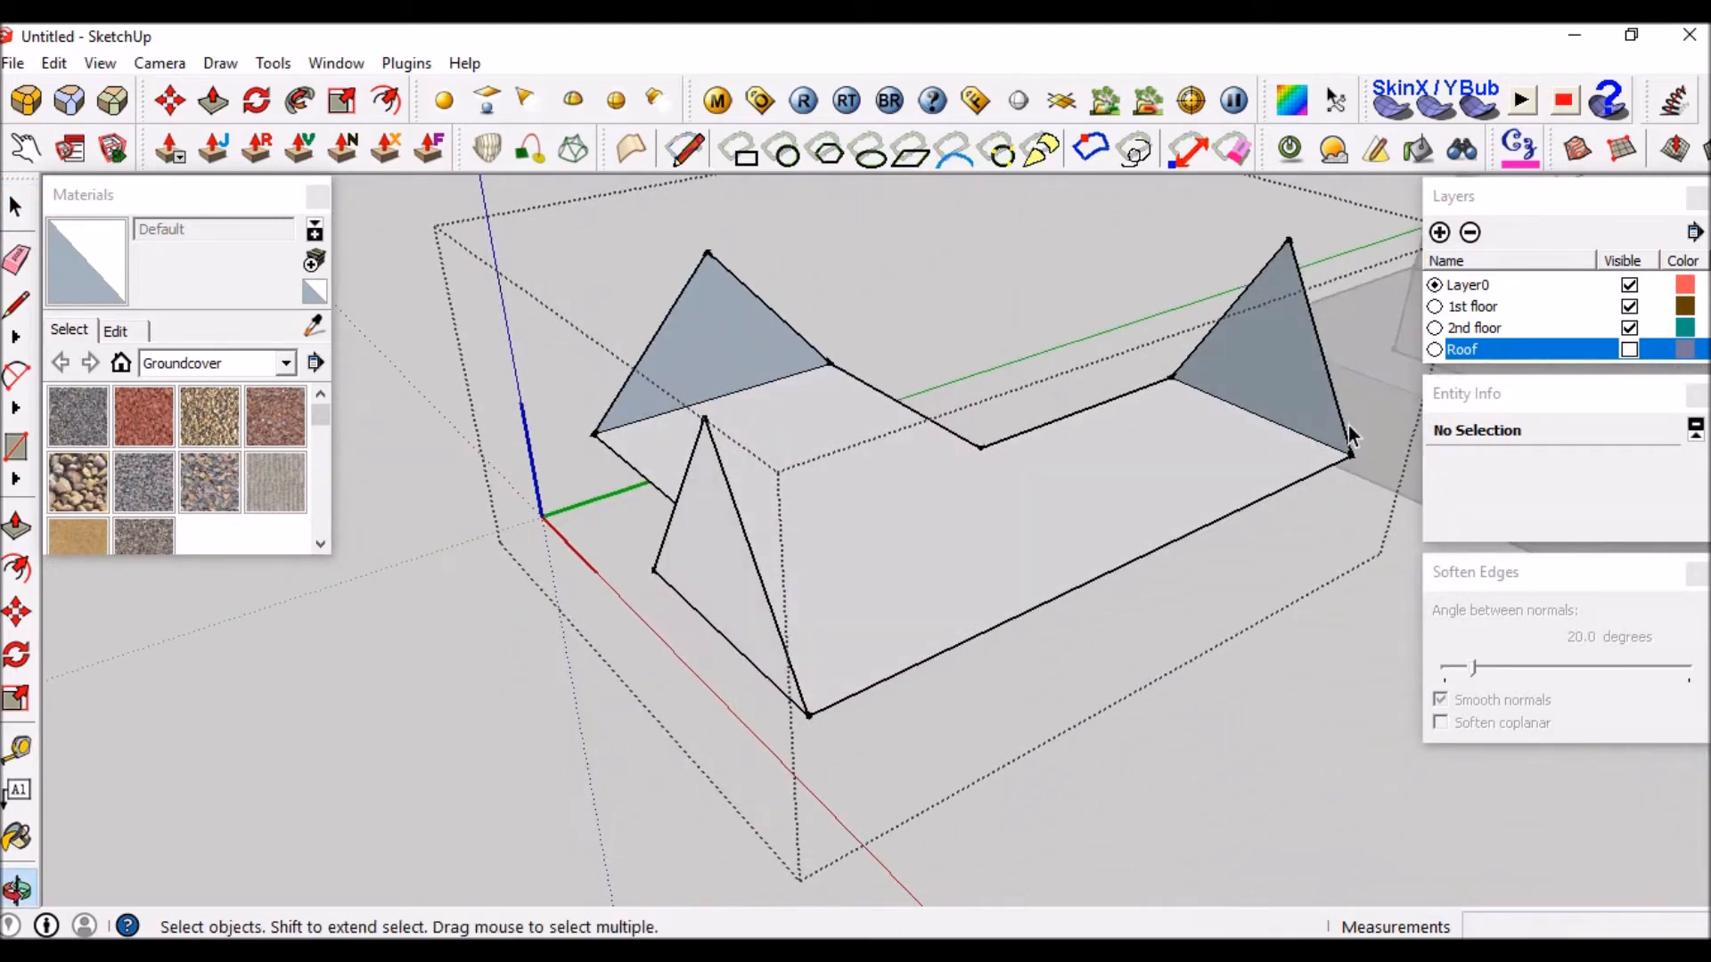
pyautogui.moveTo(1174, 461); pyautogui.dragTo(970, 481, button='middle')
# Place a guide line 250 mm above the front gable's base edge with the Tape Measure tool.
pyautogui.scroll(3, 558, 326)
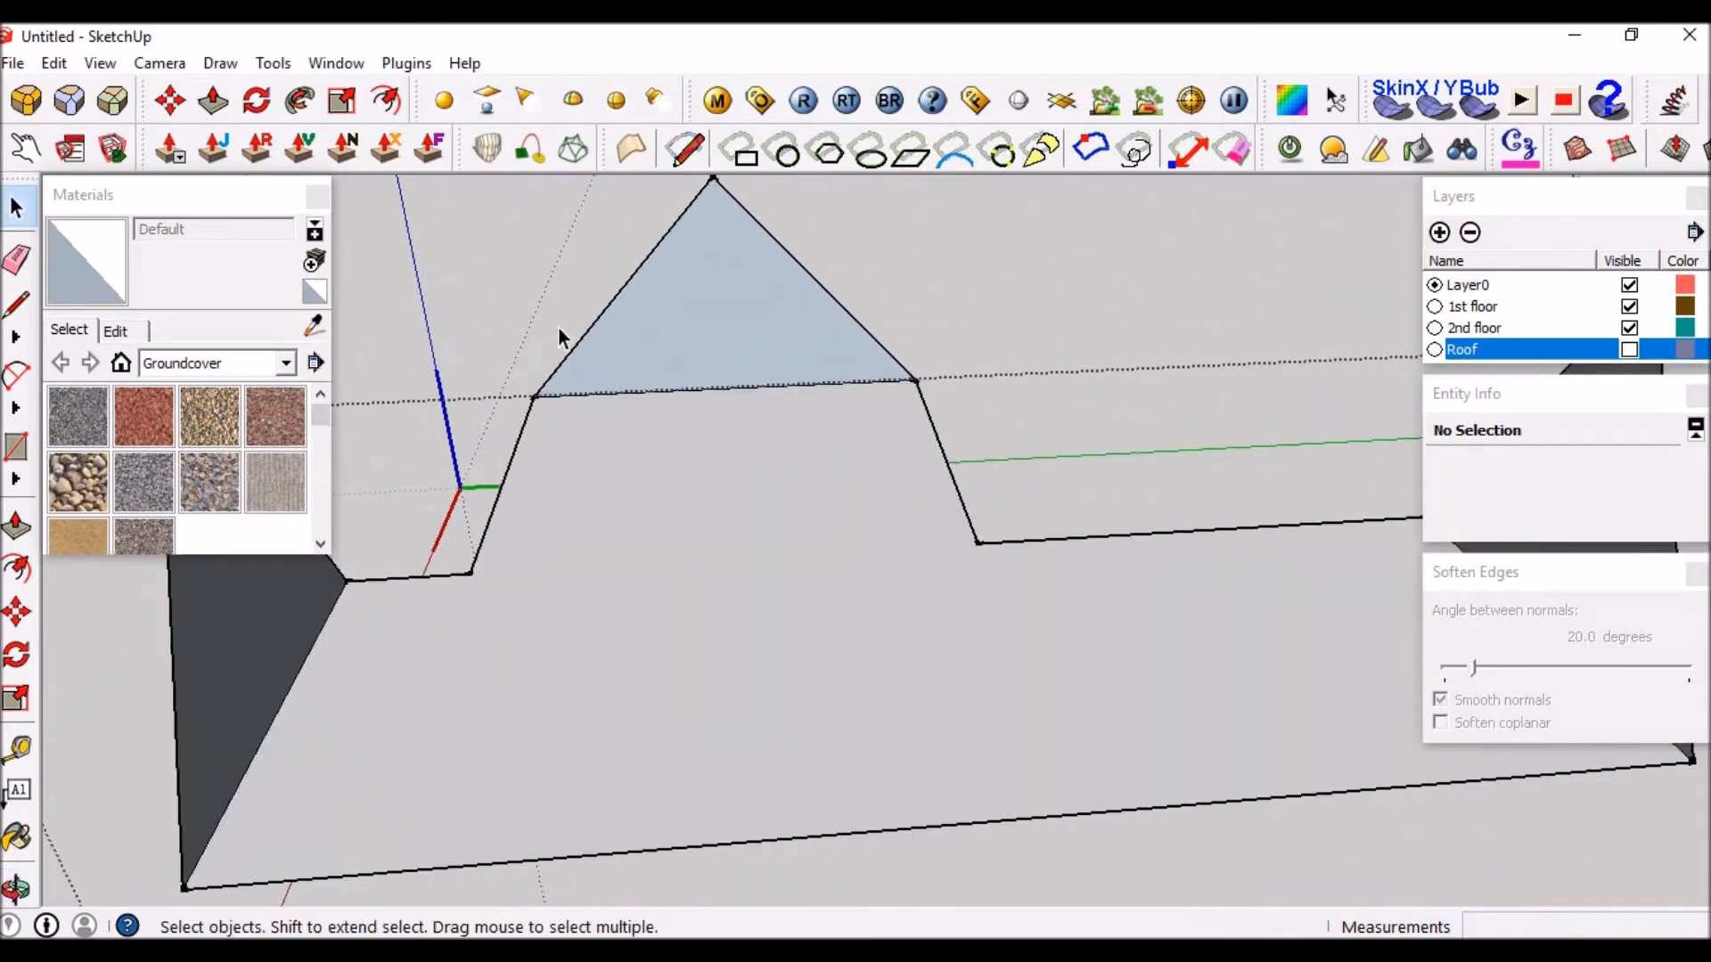
pyautogui.scroll(-4, 714, 394)
pyautogui.scroll(4, 597, 377)
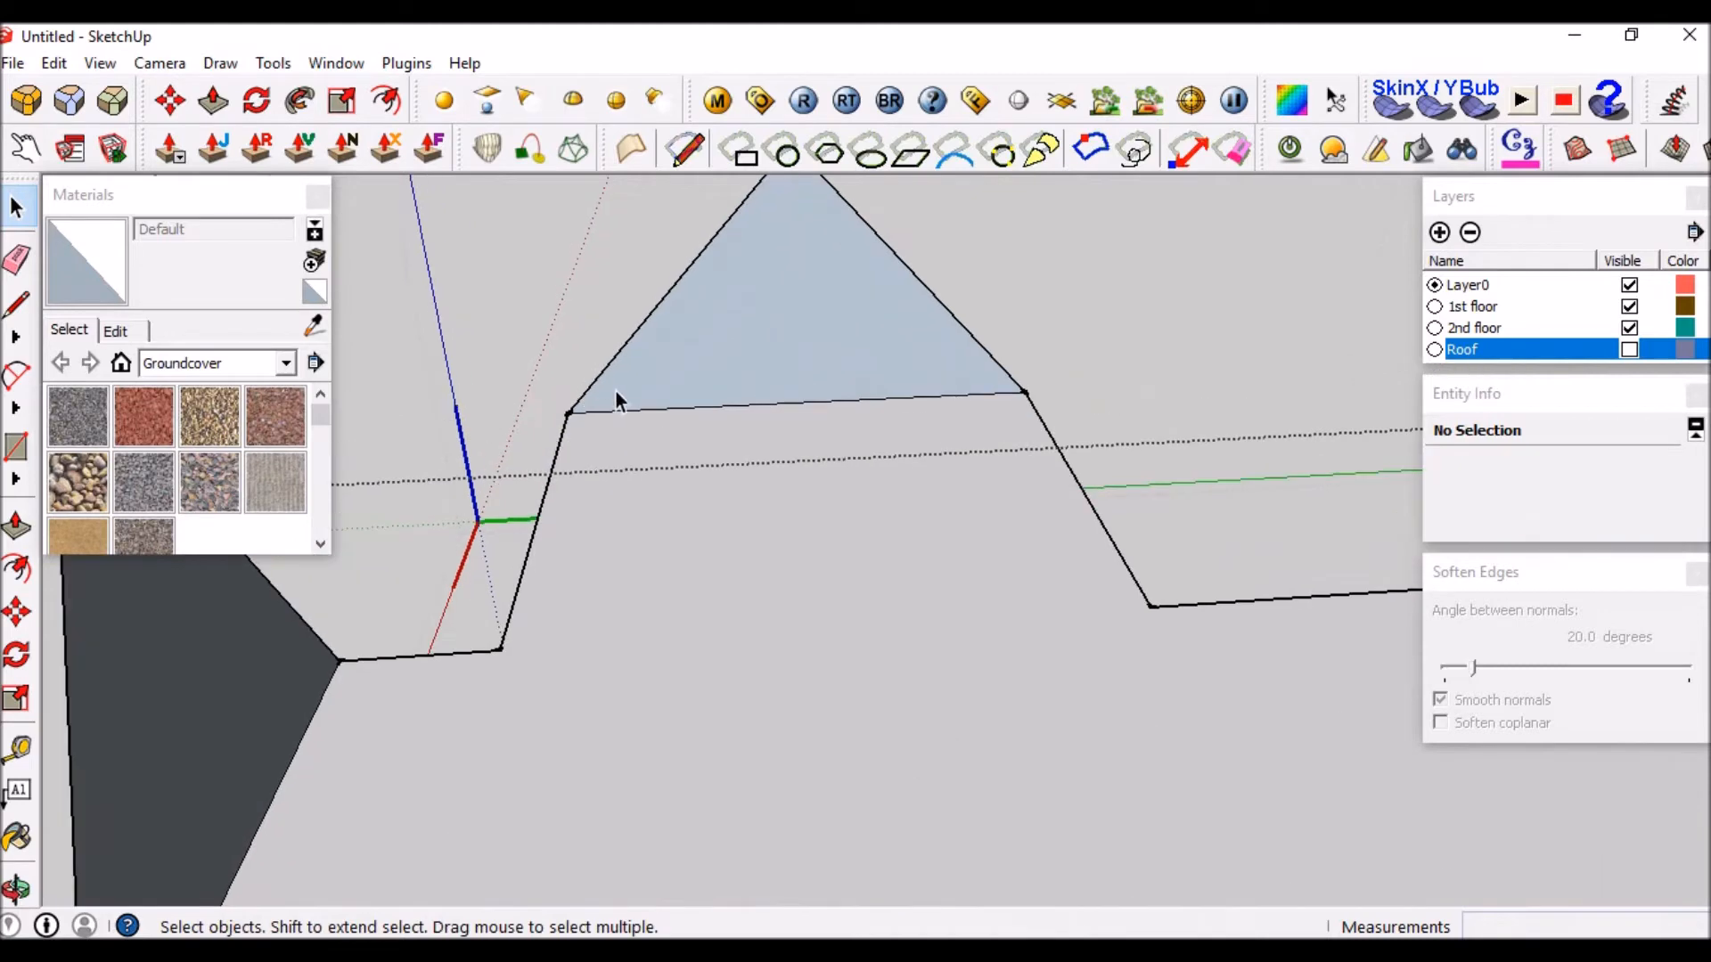
pyautogui.scroll(3, 624, 383)
pyautogui.press('t')
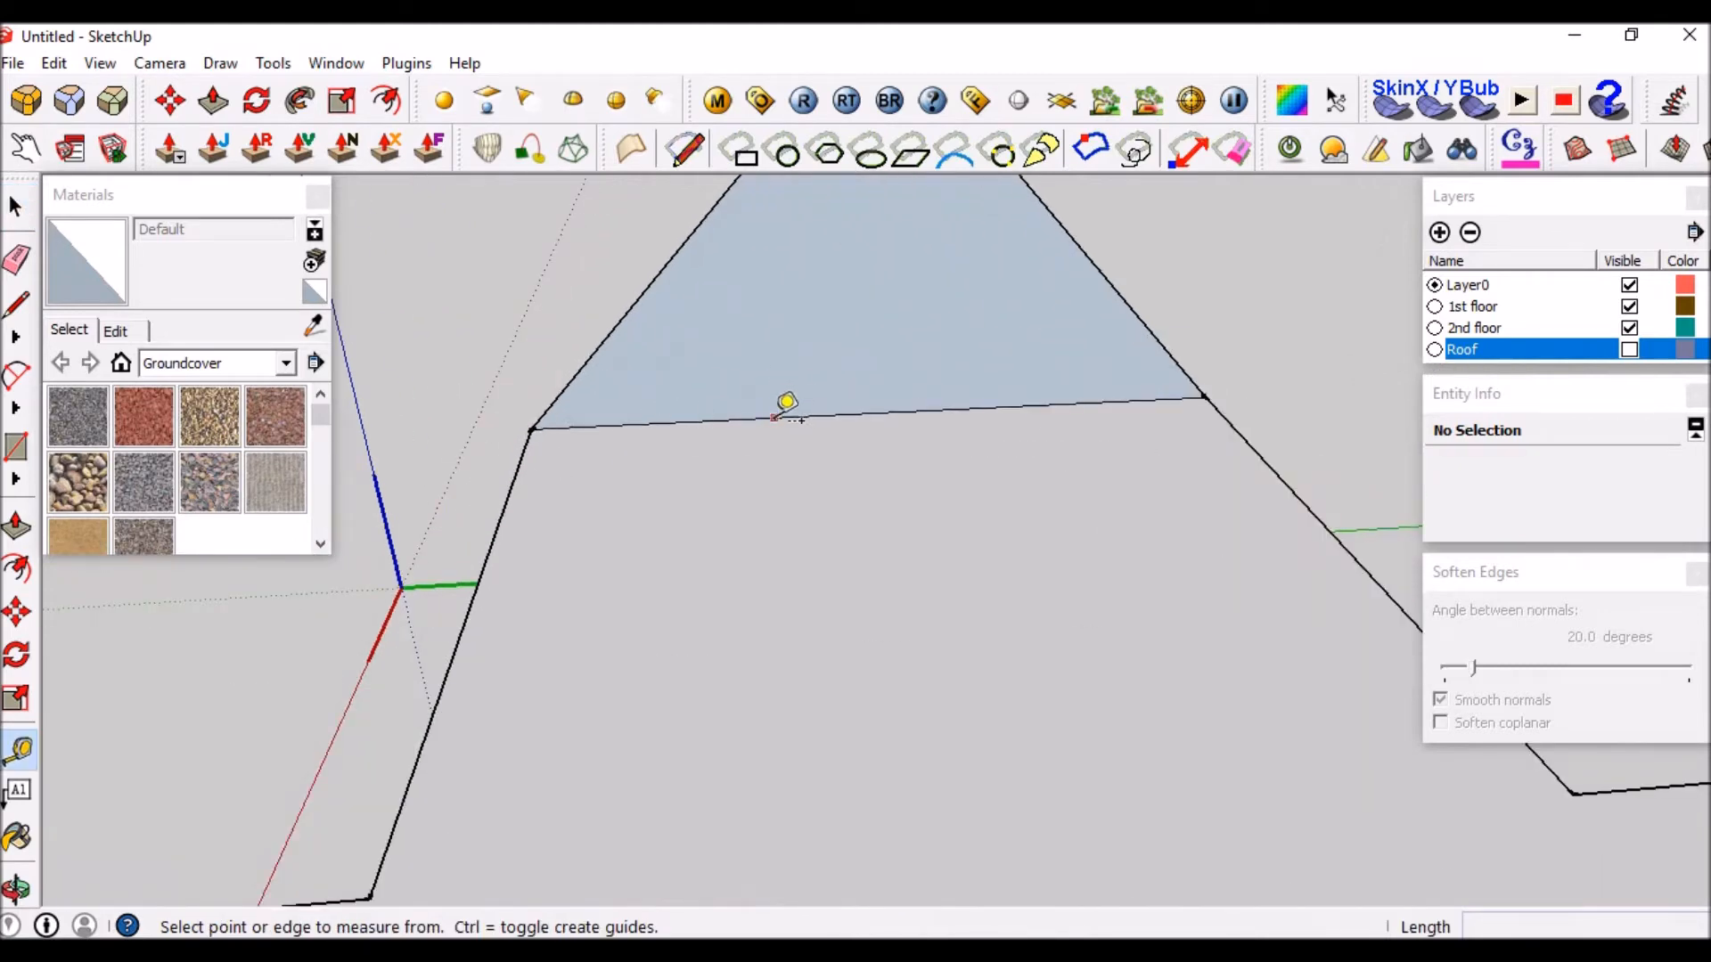
pyautogui.click(774, 417)
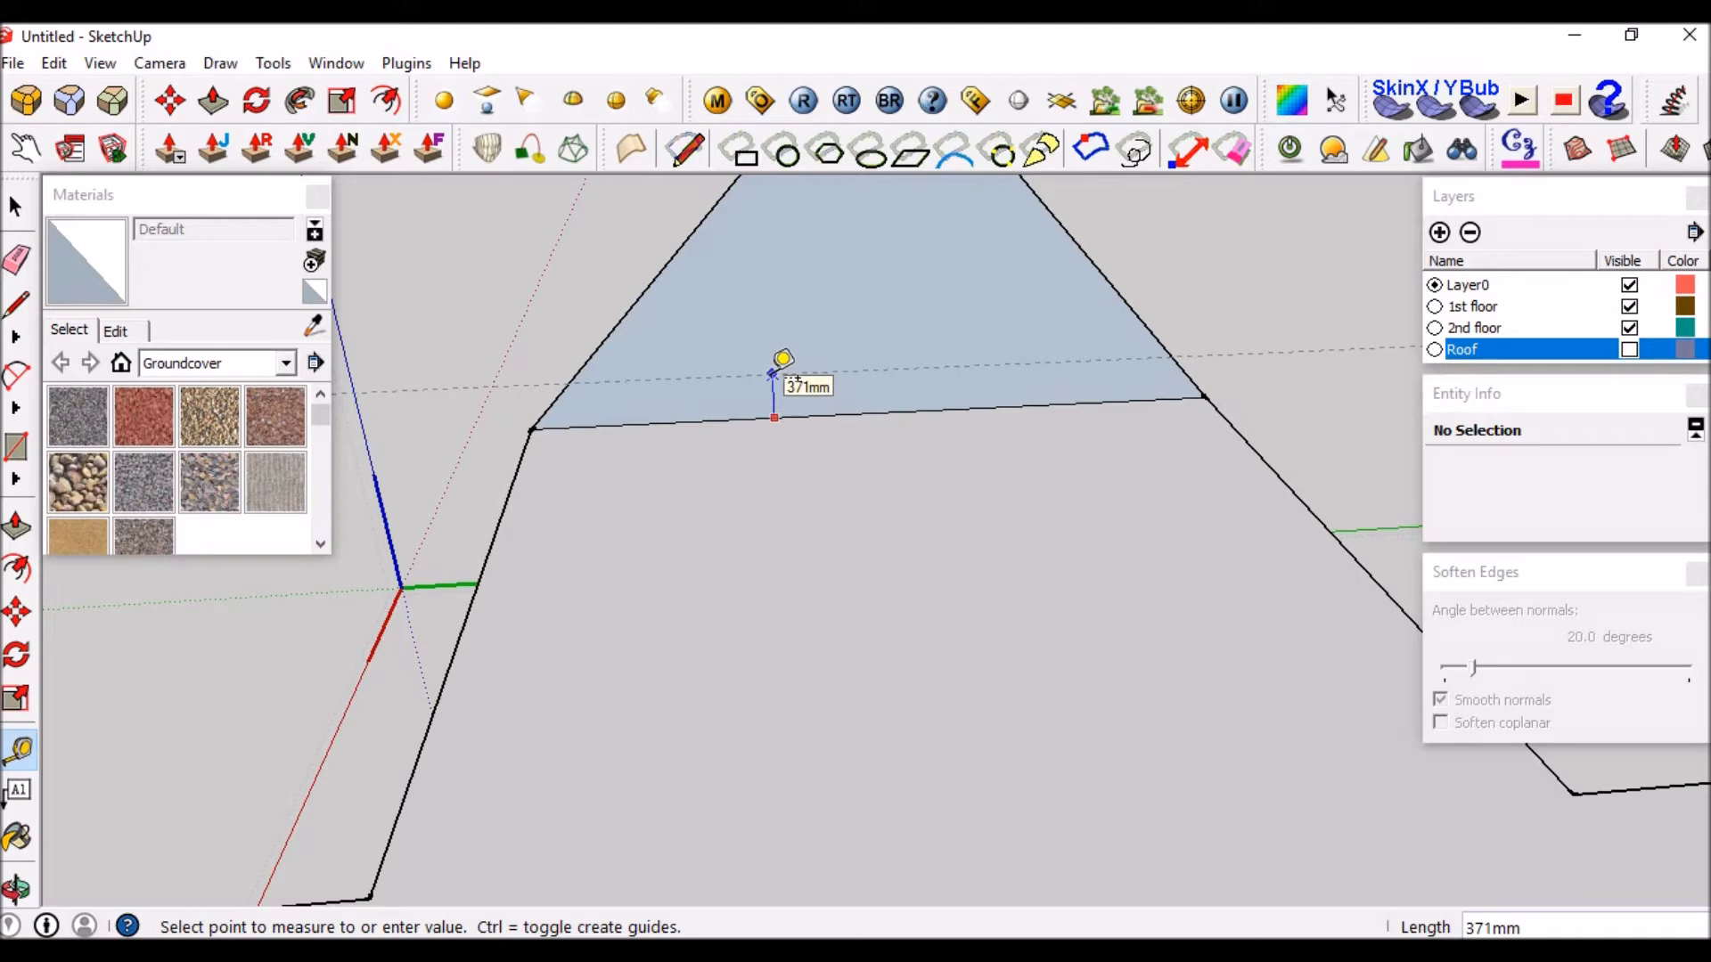
pyautogui.write('250')
pyautogui.press('Return')
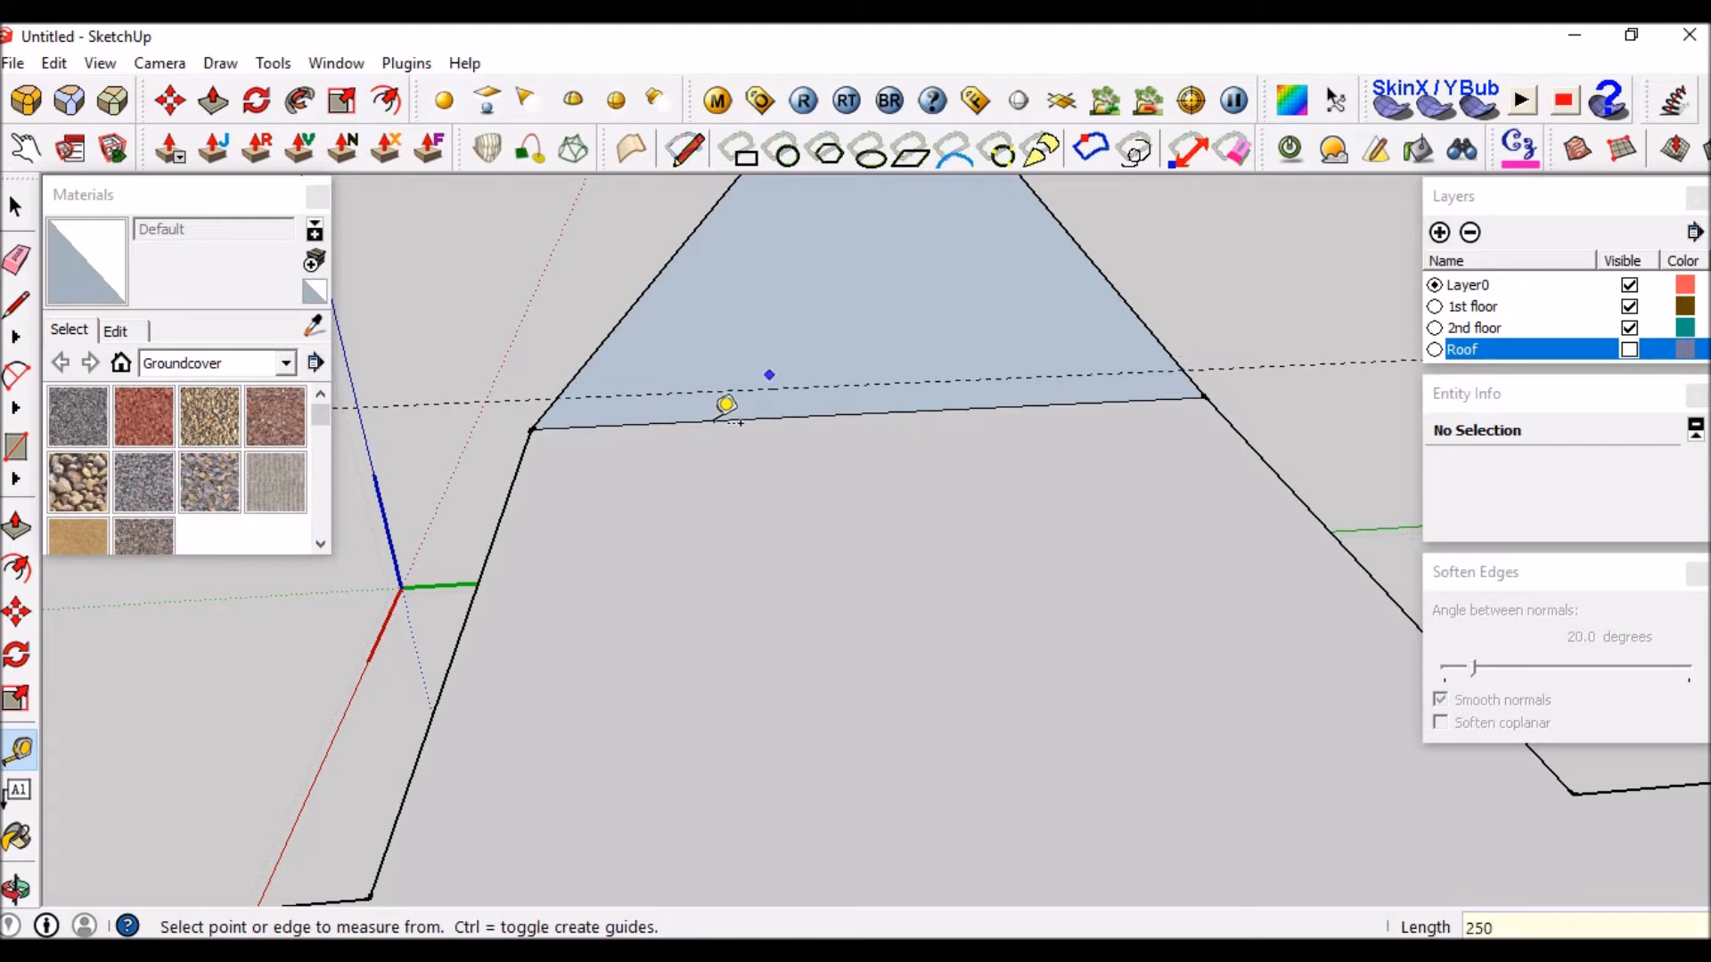
# Draw a line across the front gable along the guide, from one sloping edge to the other.
pyautogui.press('l')
pyautogui.click(556, 398)
pyautogui.click(1198, 382)
pyautogui.press('space')
# Place a guide line 250 mm above the base edge of the far side gable.
pyautogui.moveTo(1198, 381); pyautogui.dragTo(1280, 376, button='middle')
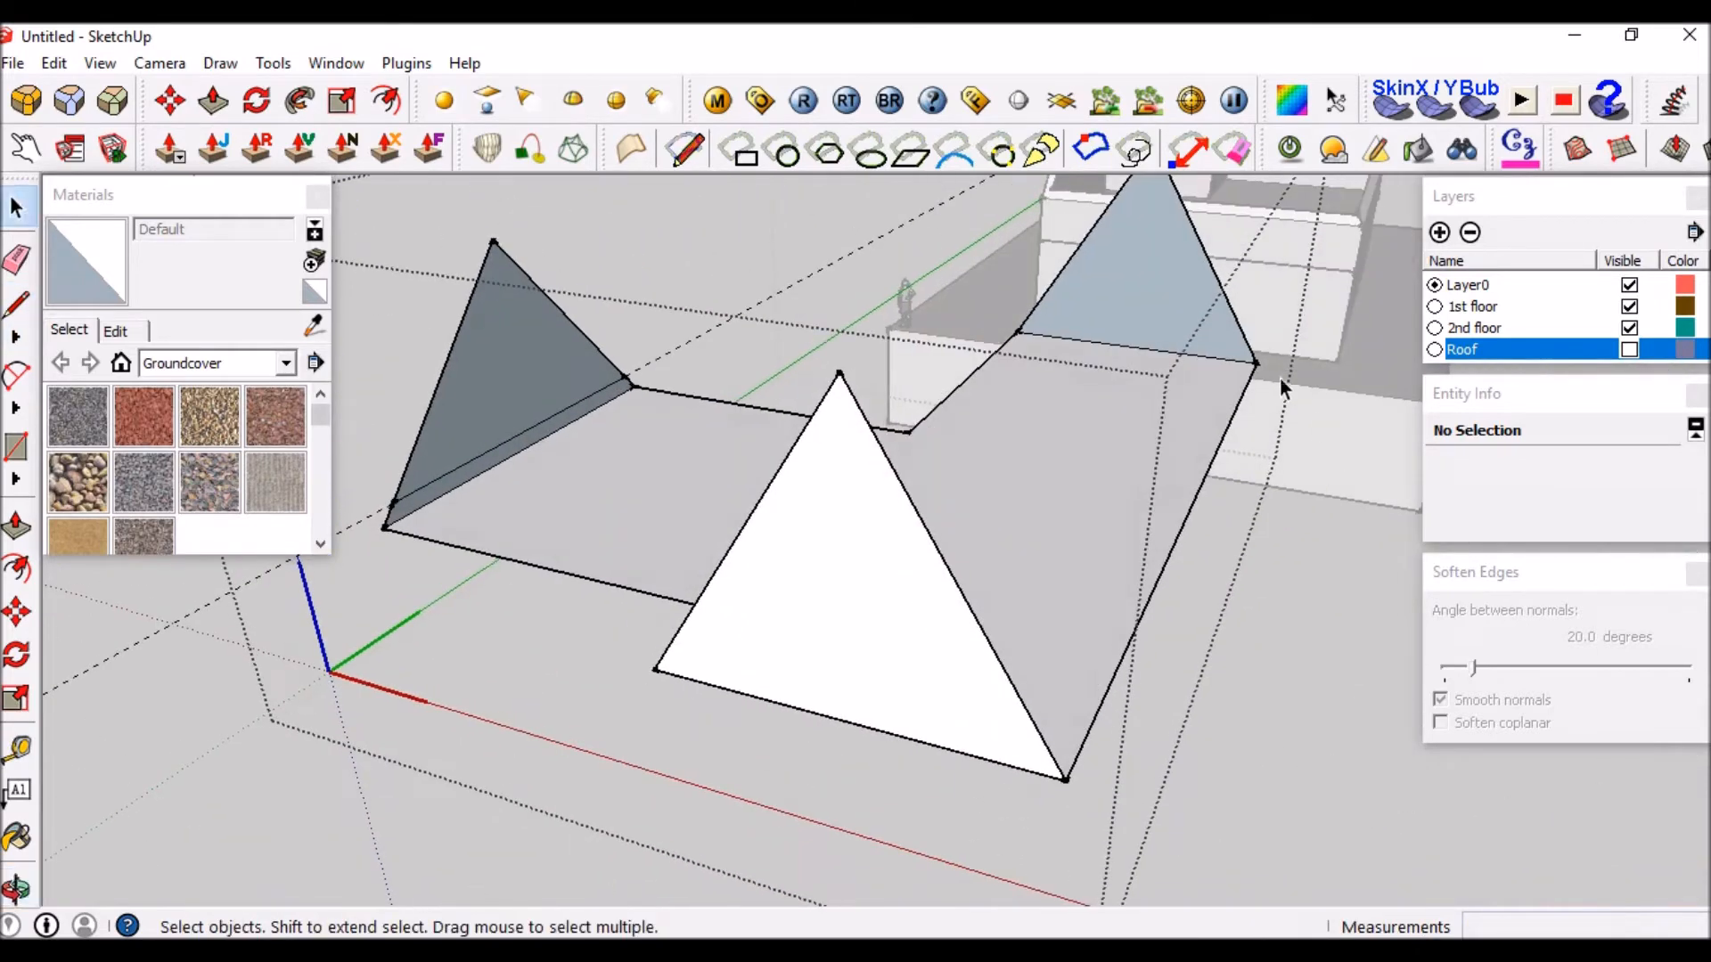
pyautogui.scroll(5, 1200, 319)
pyautogui.press('t')
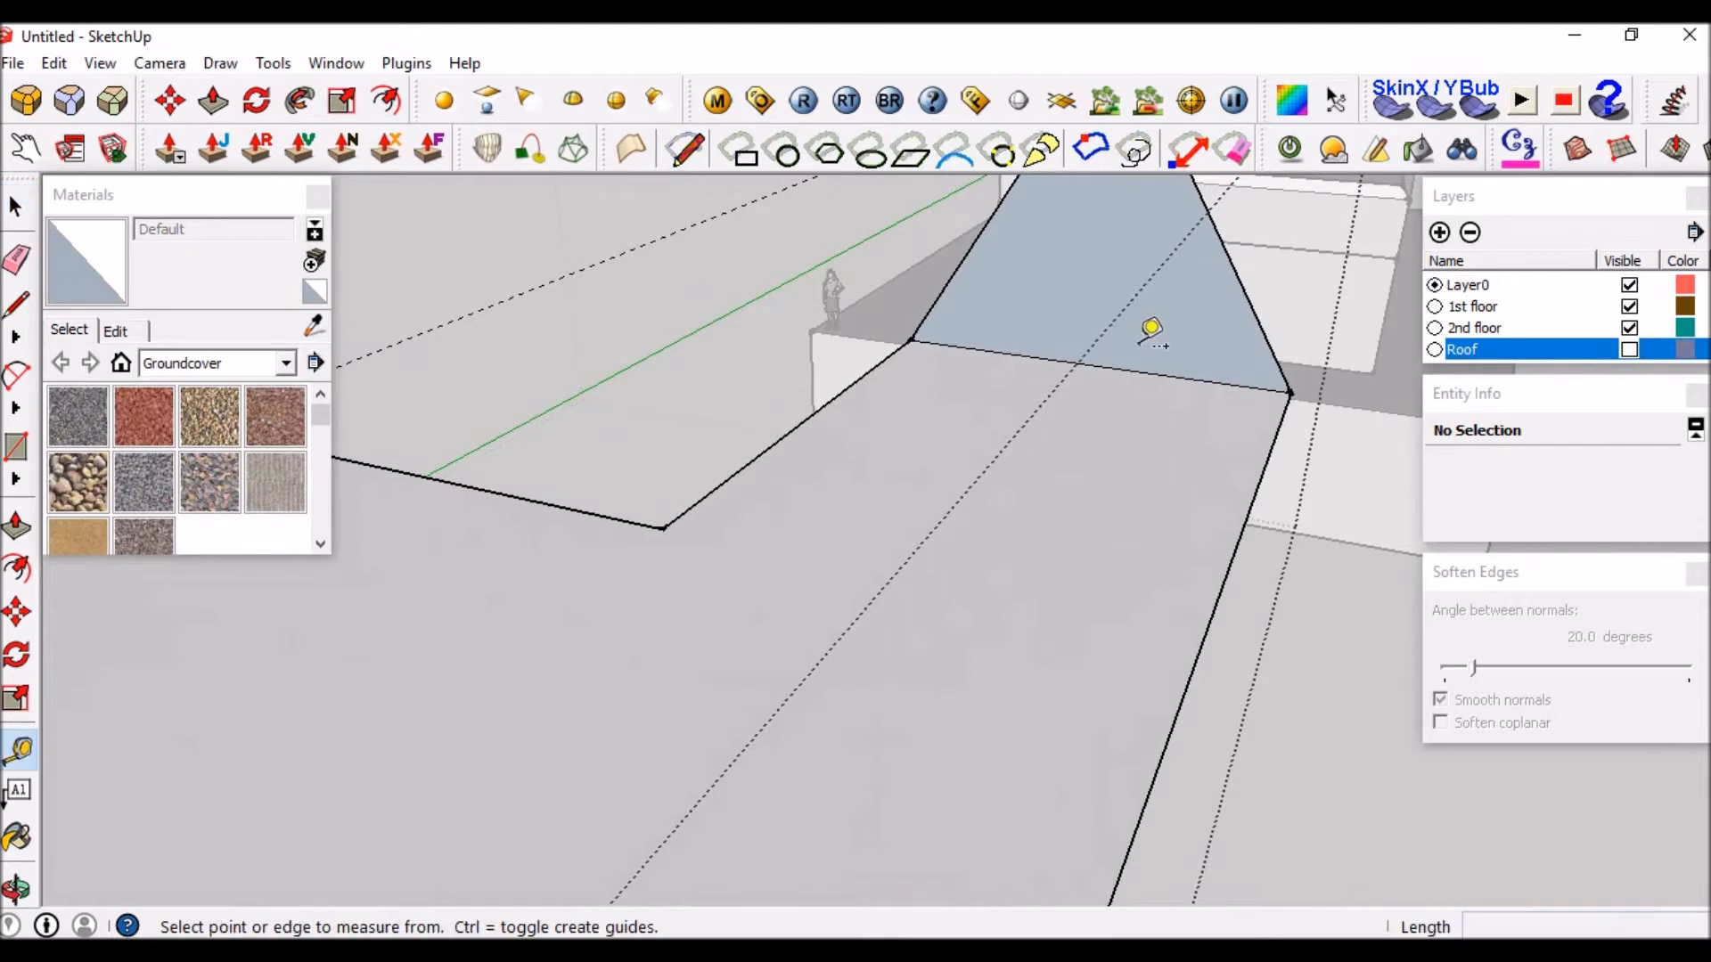
pyautogui.click(1137, 369)
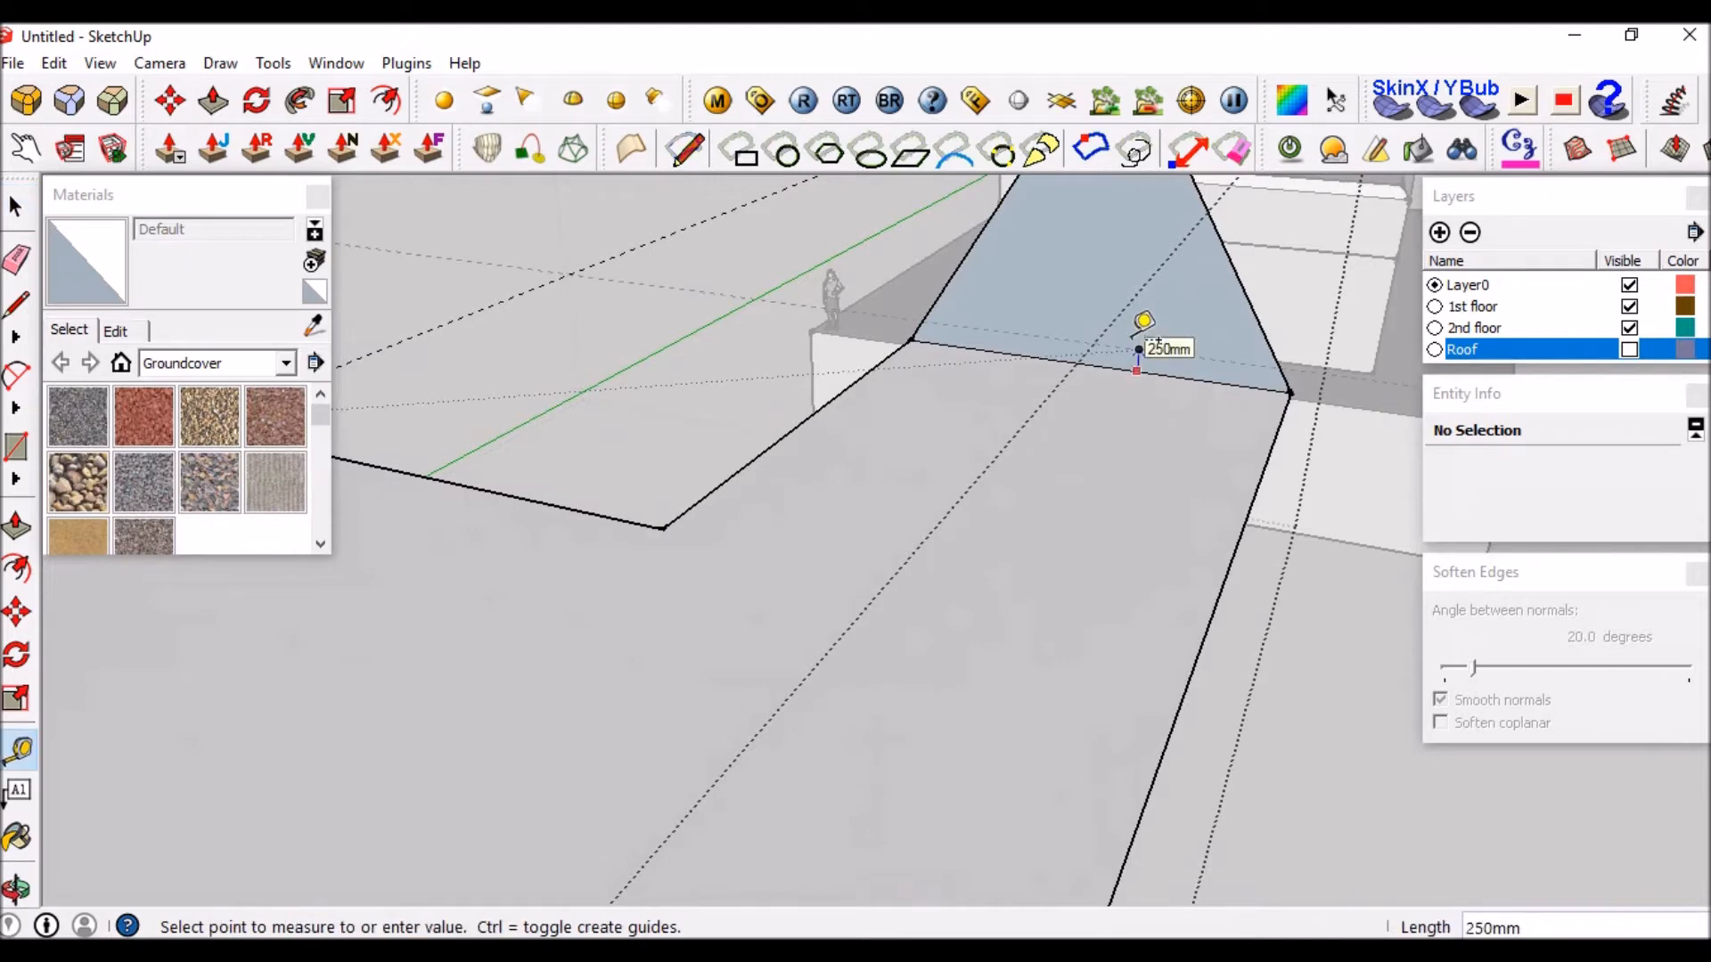
pyautogui.click(1152, 349)
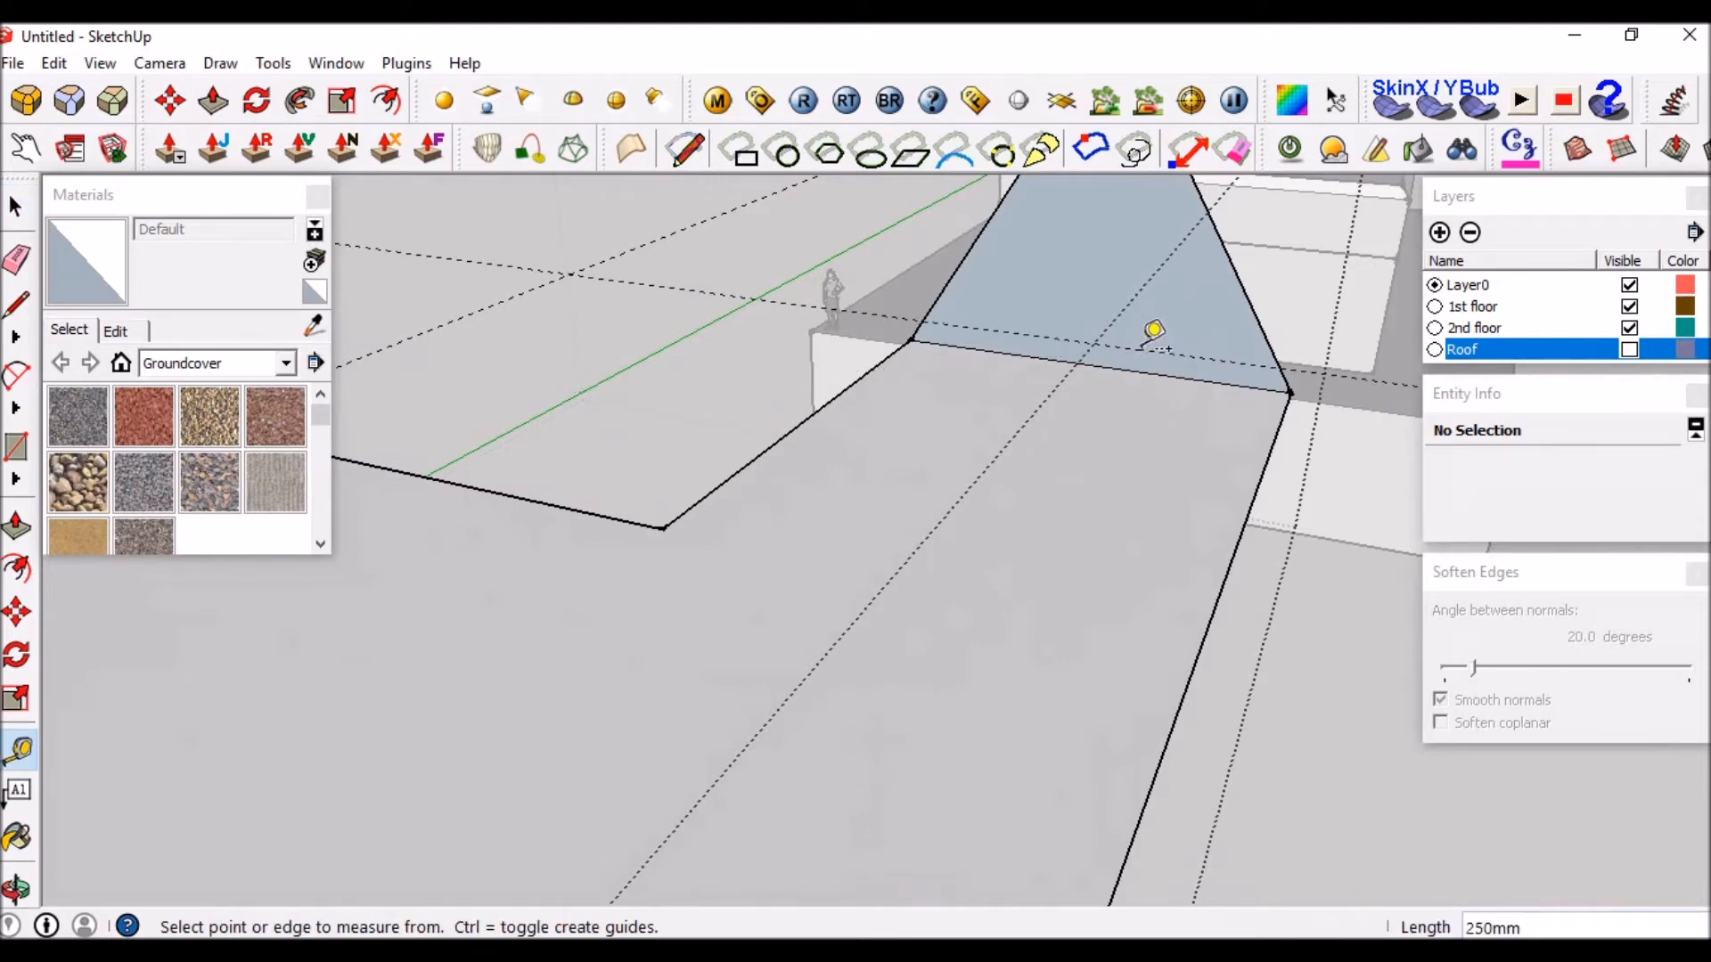
# Draw a line about 7887 mm long from the far side gable's rear guide intersection along the green axis, past the inner corner.
pyautogui.press('l')
pyautogui.click(922, 319)
pyautogui.moveTo(921, 319); pyautogui.dragTo(943, 492, button='middle')
pyautogui.click(667, 583)
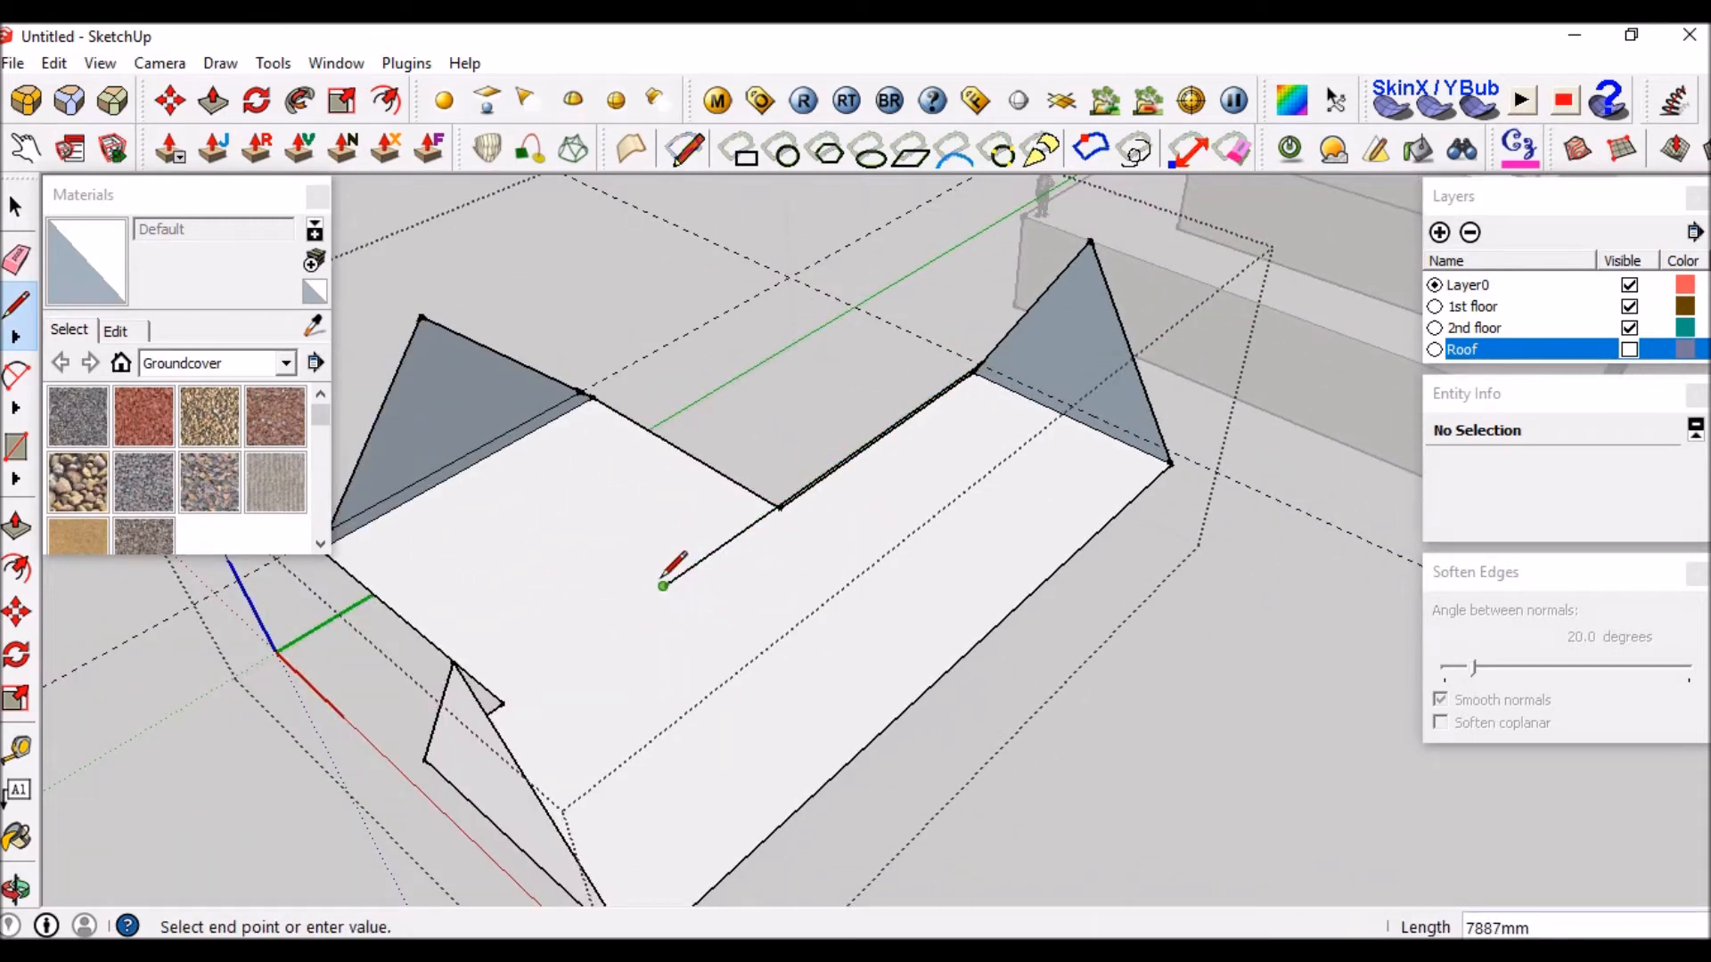
pyautogui.press('Escape')
# Draw a red-axis line from the front gable's raised corner across the green-axis line, and delete both overshooting ends.
pyautogui.click(580, 389)
pyautogui.click(842, 547)
pyautogui.press('space')
pyautogui.press('Delete')
pyautogui.click(747, 534)
pyautogui.press('Delete')
# Draw a line from the front gable's other raised corner along the red axis, past the wing's opposite inner corner.
pyautogui.moveTo(778, 535); pyautogui.dragTo(516, 570, button='middle')
pyautogui.scroll(-2, 701, 556)
pyautogui.scroll(3, 499, 445)
pyautogui.press('l')
pyautogui.click(538, 364)
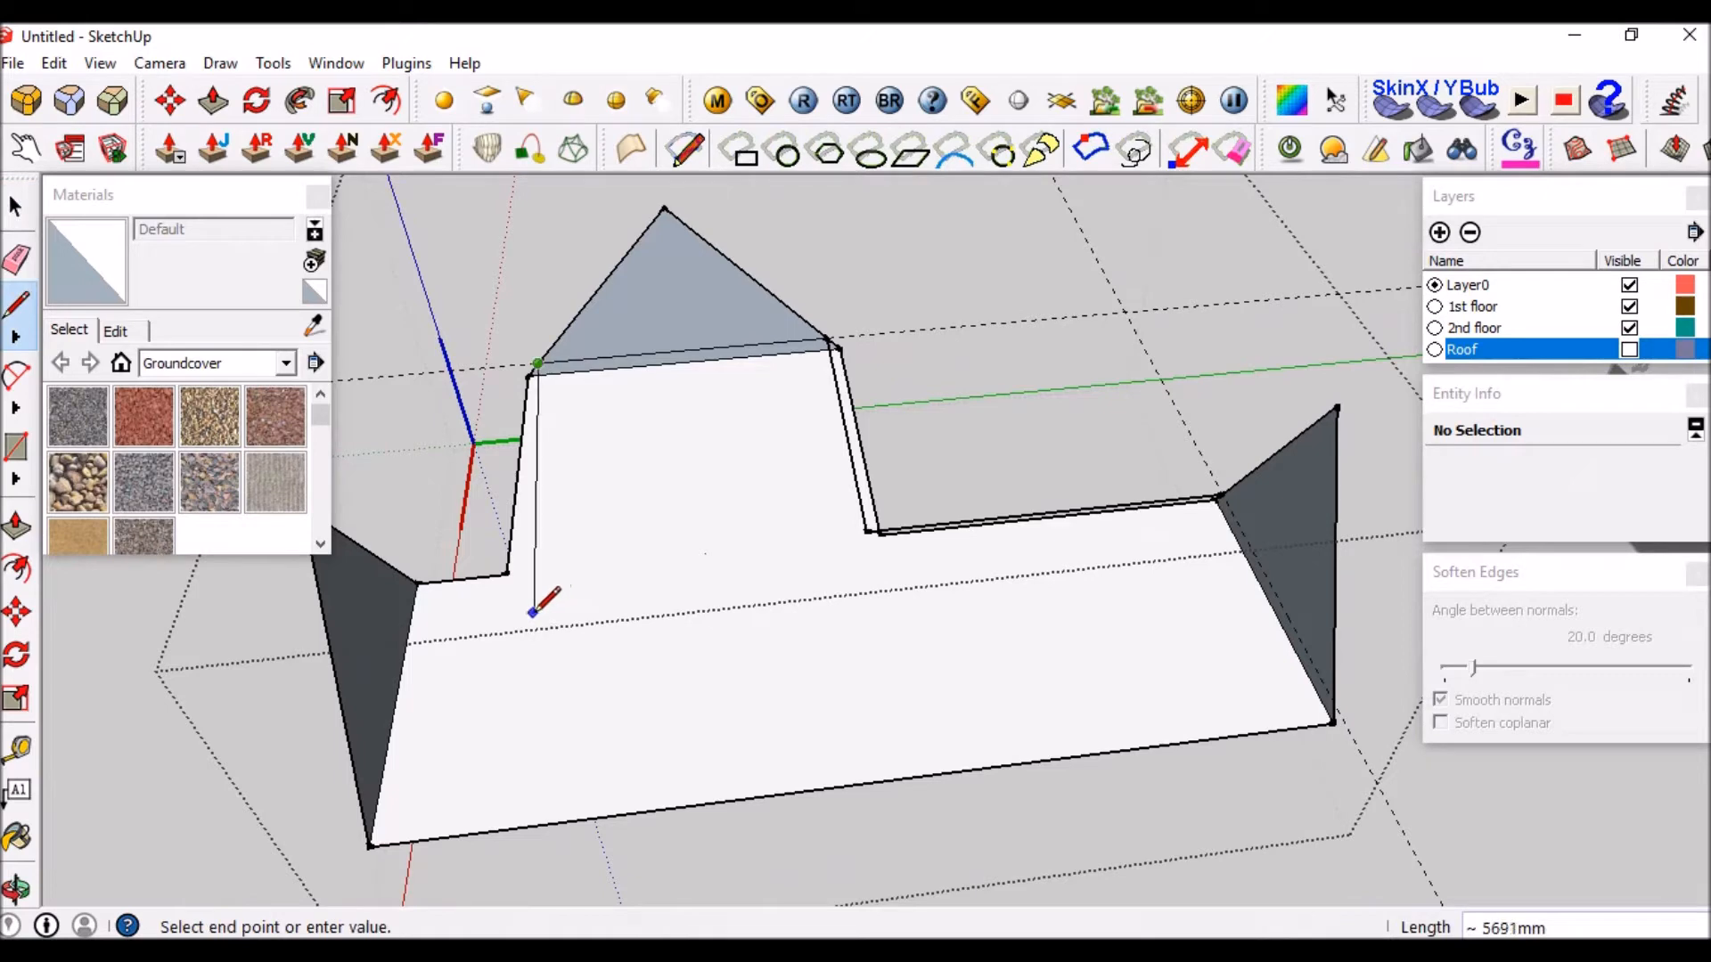
pyautogui.press('Escape')
# Draw a line from the raised inner corner along the green axis to the near side gable's rear slope.
pyautogui.moveTo(594, 640); pyautogui.dragTo(514, 546, button='middle')
pyautogui.scroll(-3, 514, 546)
pyautogui.scroll(3, 514, 546)
pyautogui.moveTo(1089, 692); pyautogui.dragTo(1060, 619, button='middle')
pyautogui.click(1045, 629)
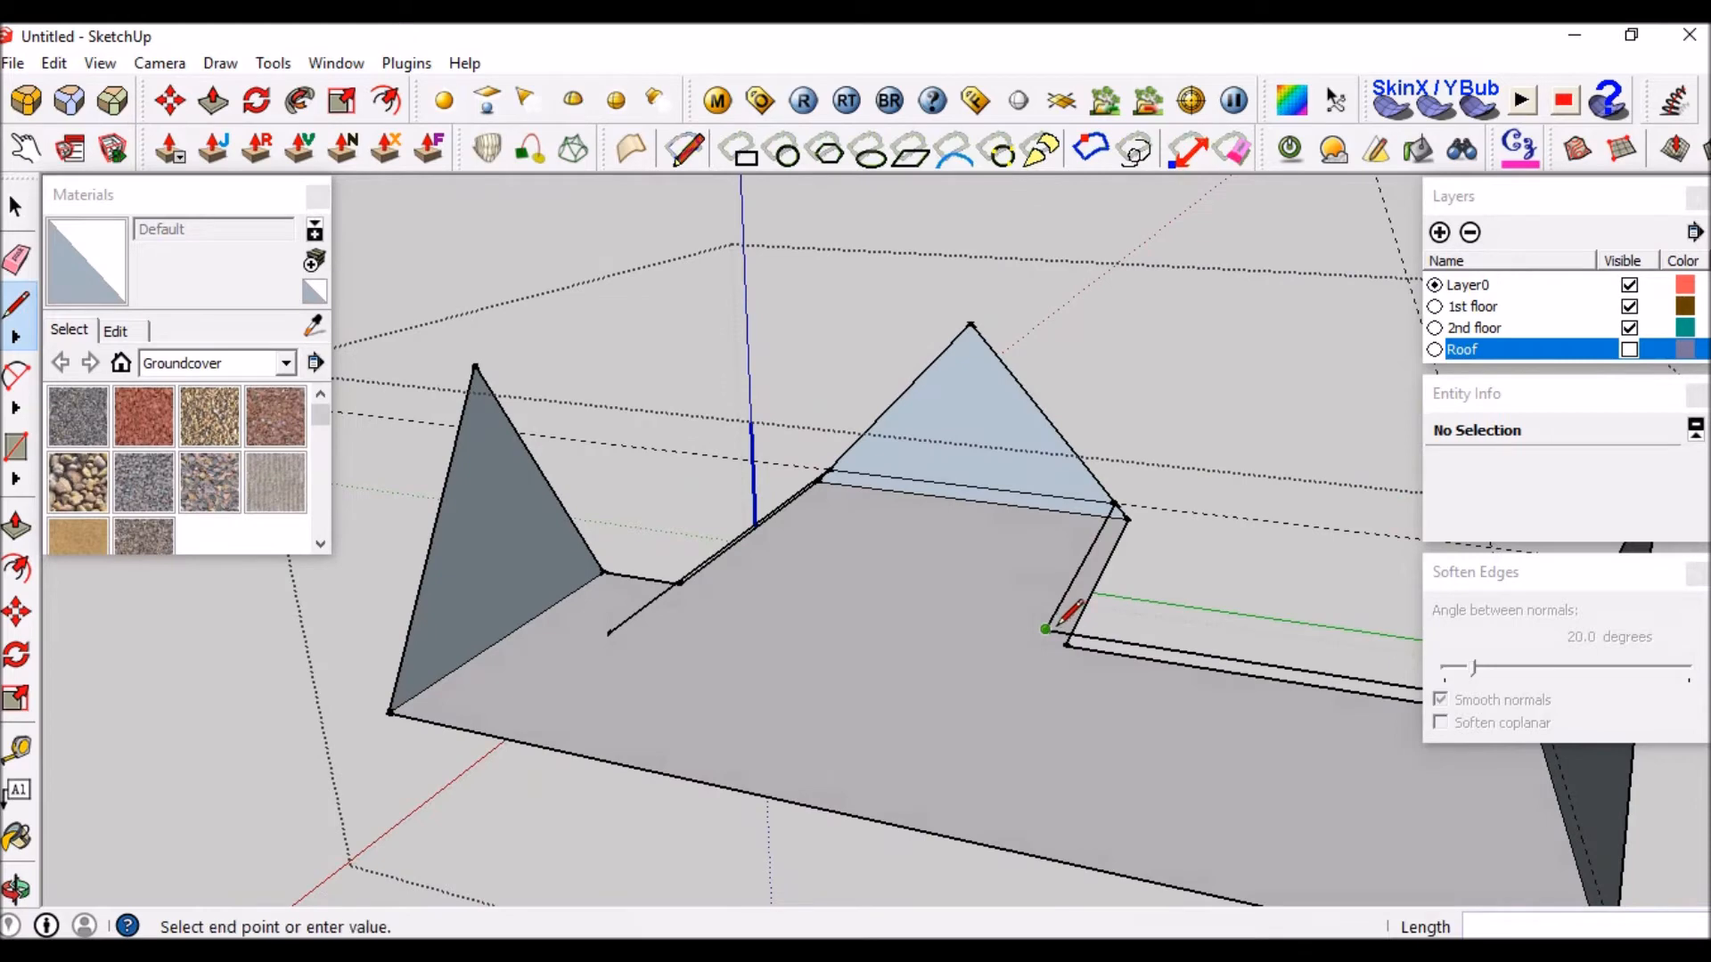
pyautogui.click(596, 559)
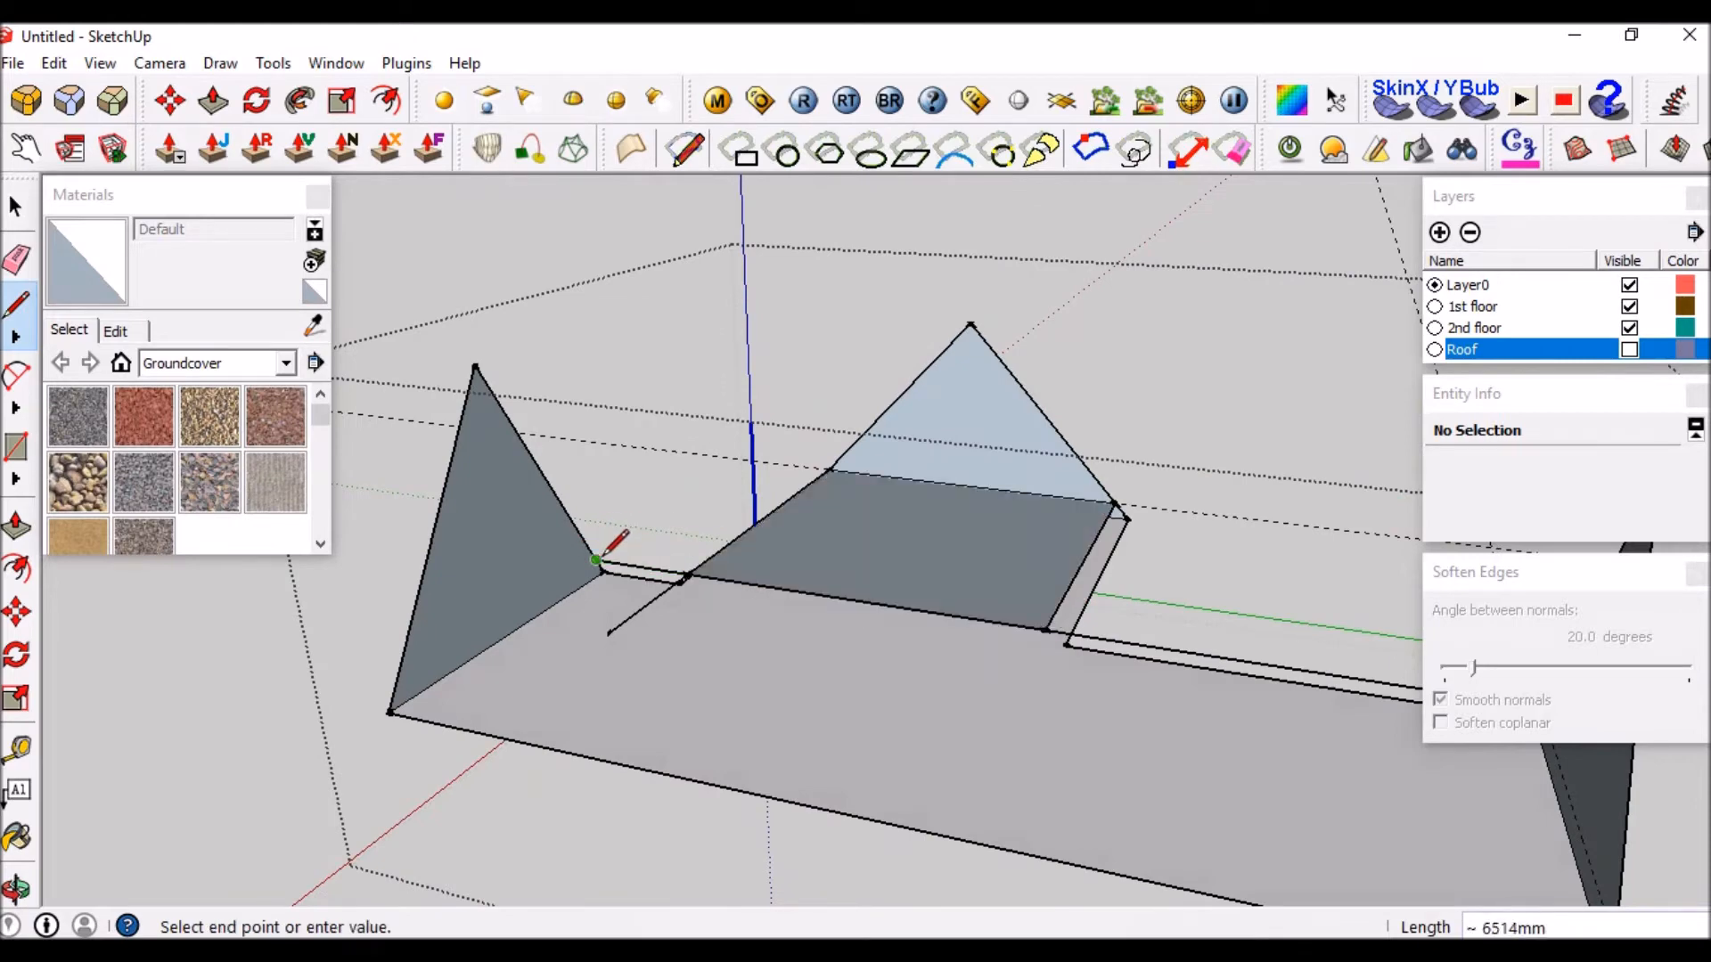
# Try to delete the overshooting red-axis line end near the side gable, and undo the last two changes.
pyautogui.press('space')
pyautogui.click(664, 594)
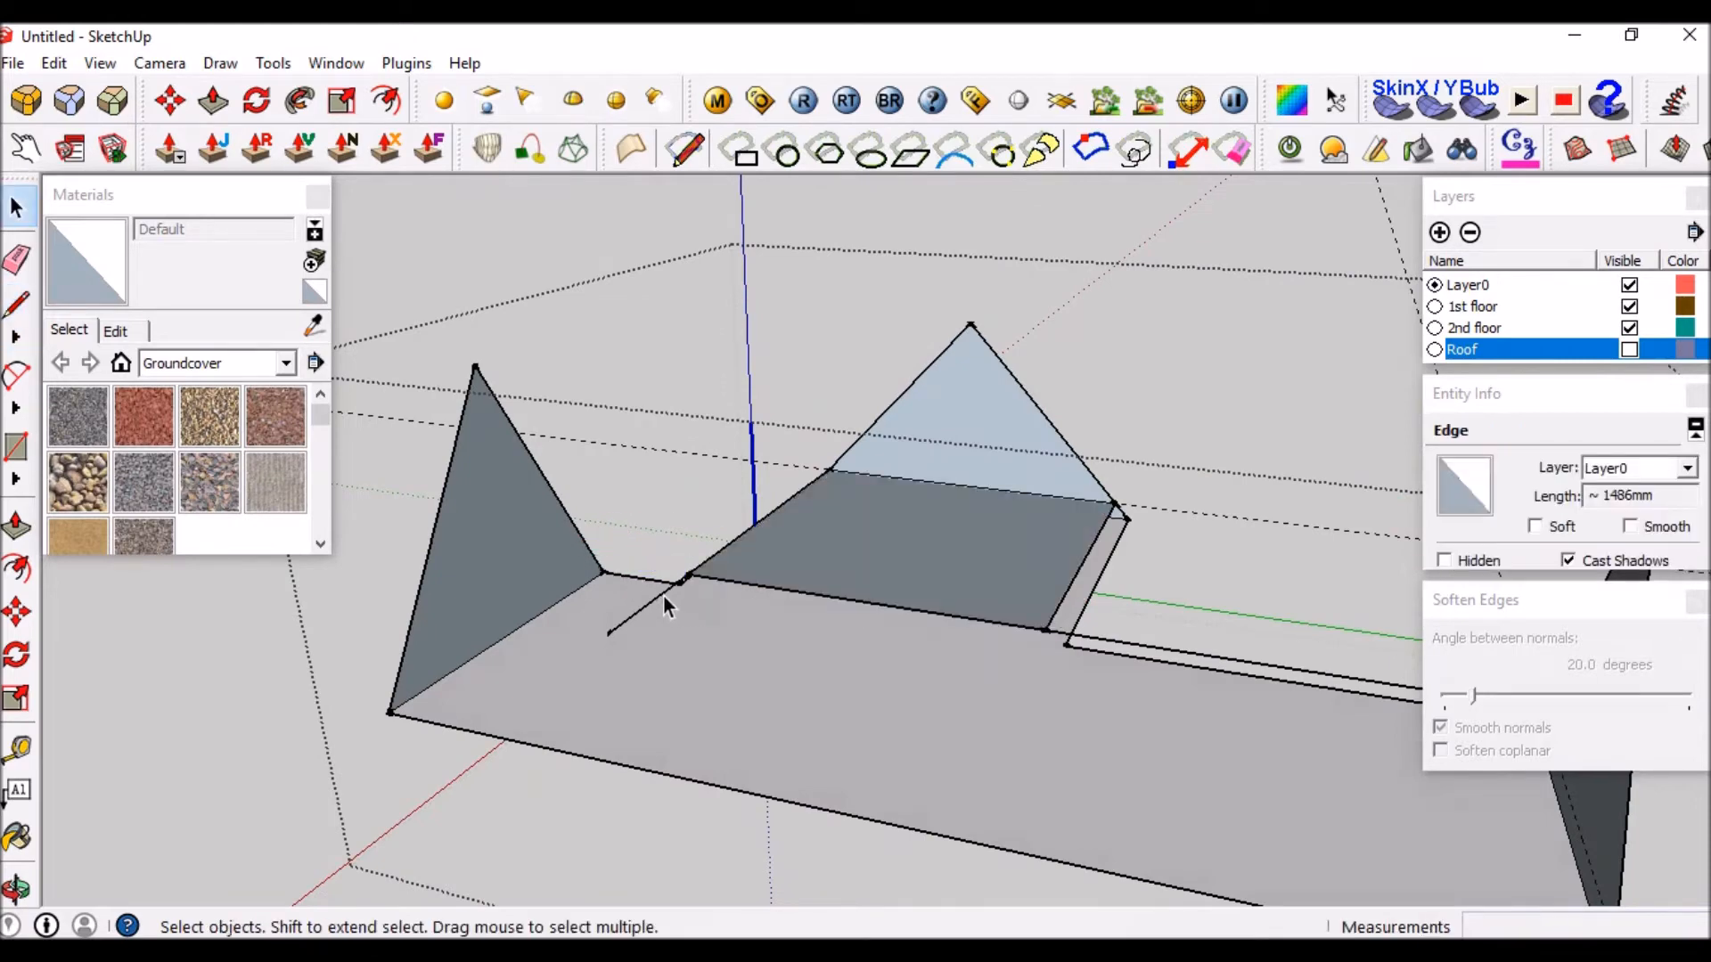
pyautogui.press('Delete')
pyautogui.moveTo(1011, 649); pyautogui.dragTo(898, 703, button='middle')
pyautogui.hotkey('ctrl', 'z')
pyautogui.hotkey('ctrl', 'z')
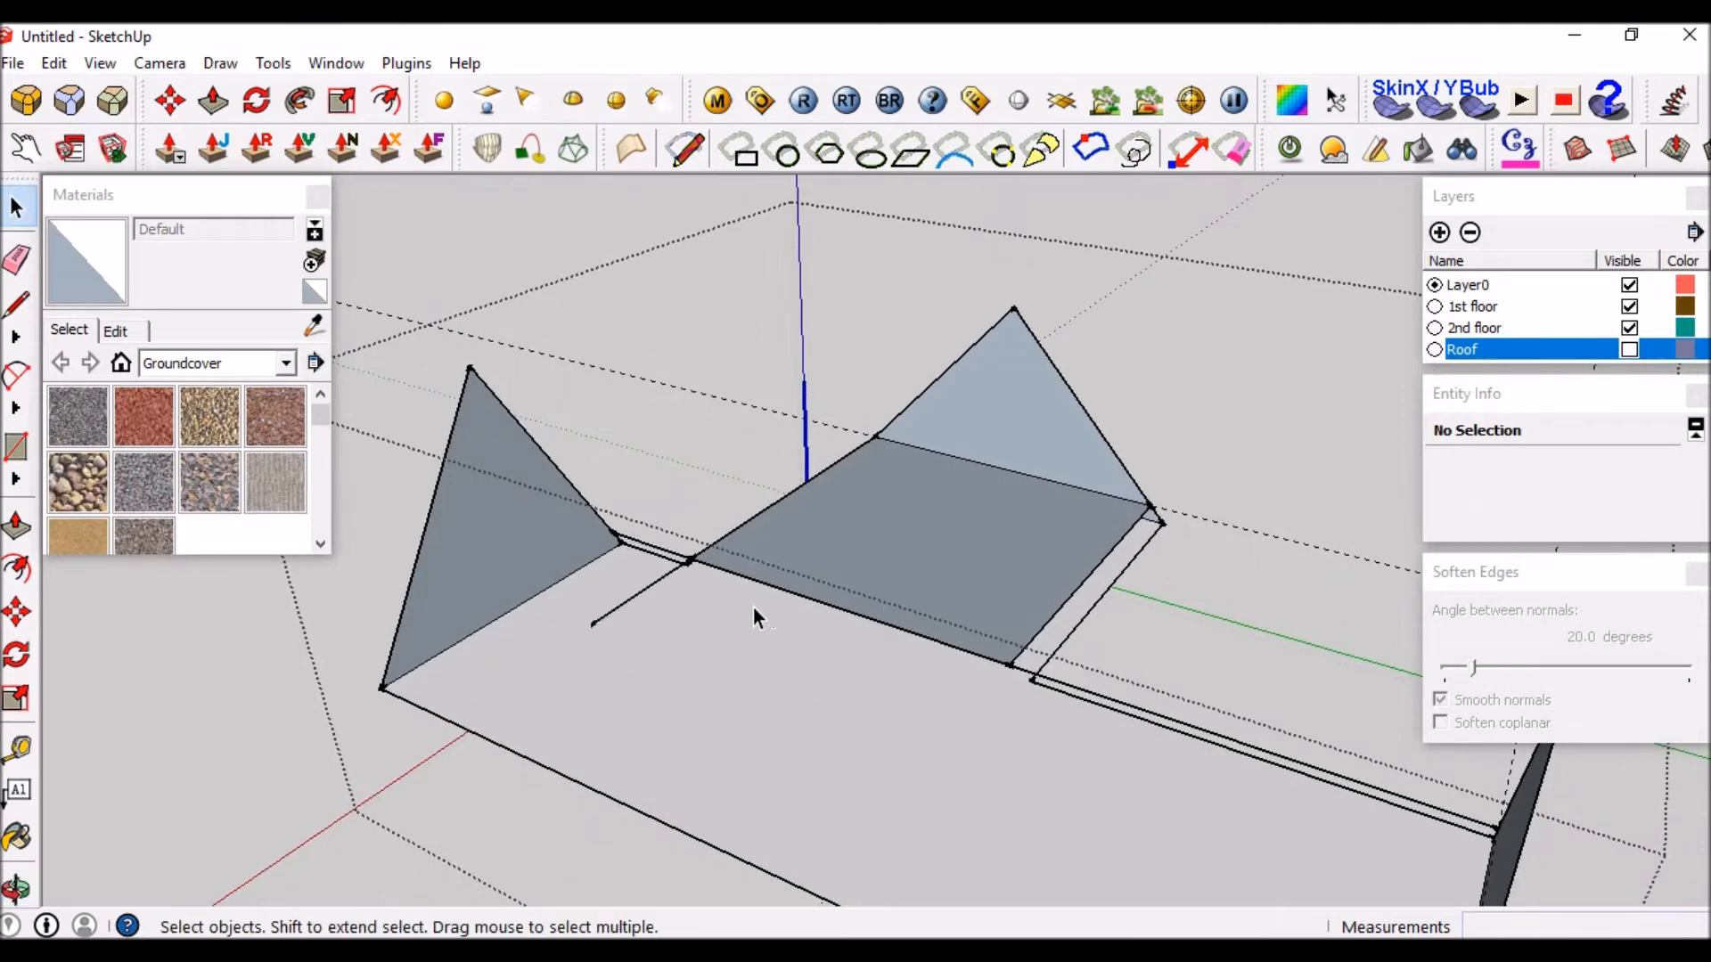
# Delete the red-axis line's overshooting end beyond the raised green-axis line.
pyautogui.click(665, 579)
pyautogui.moveTo(664, 579); pyautogui.dragTo(853, 501, button='middle')
pyautogui.press('Delete')
pyautogui.scroll(-3, 720, 523)
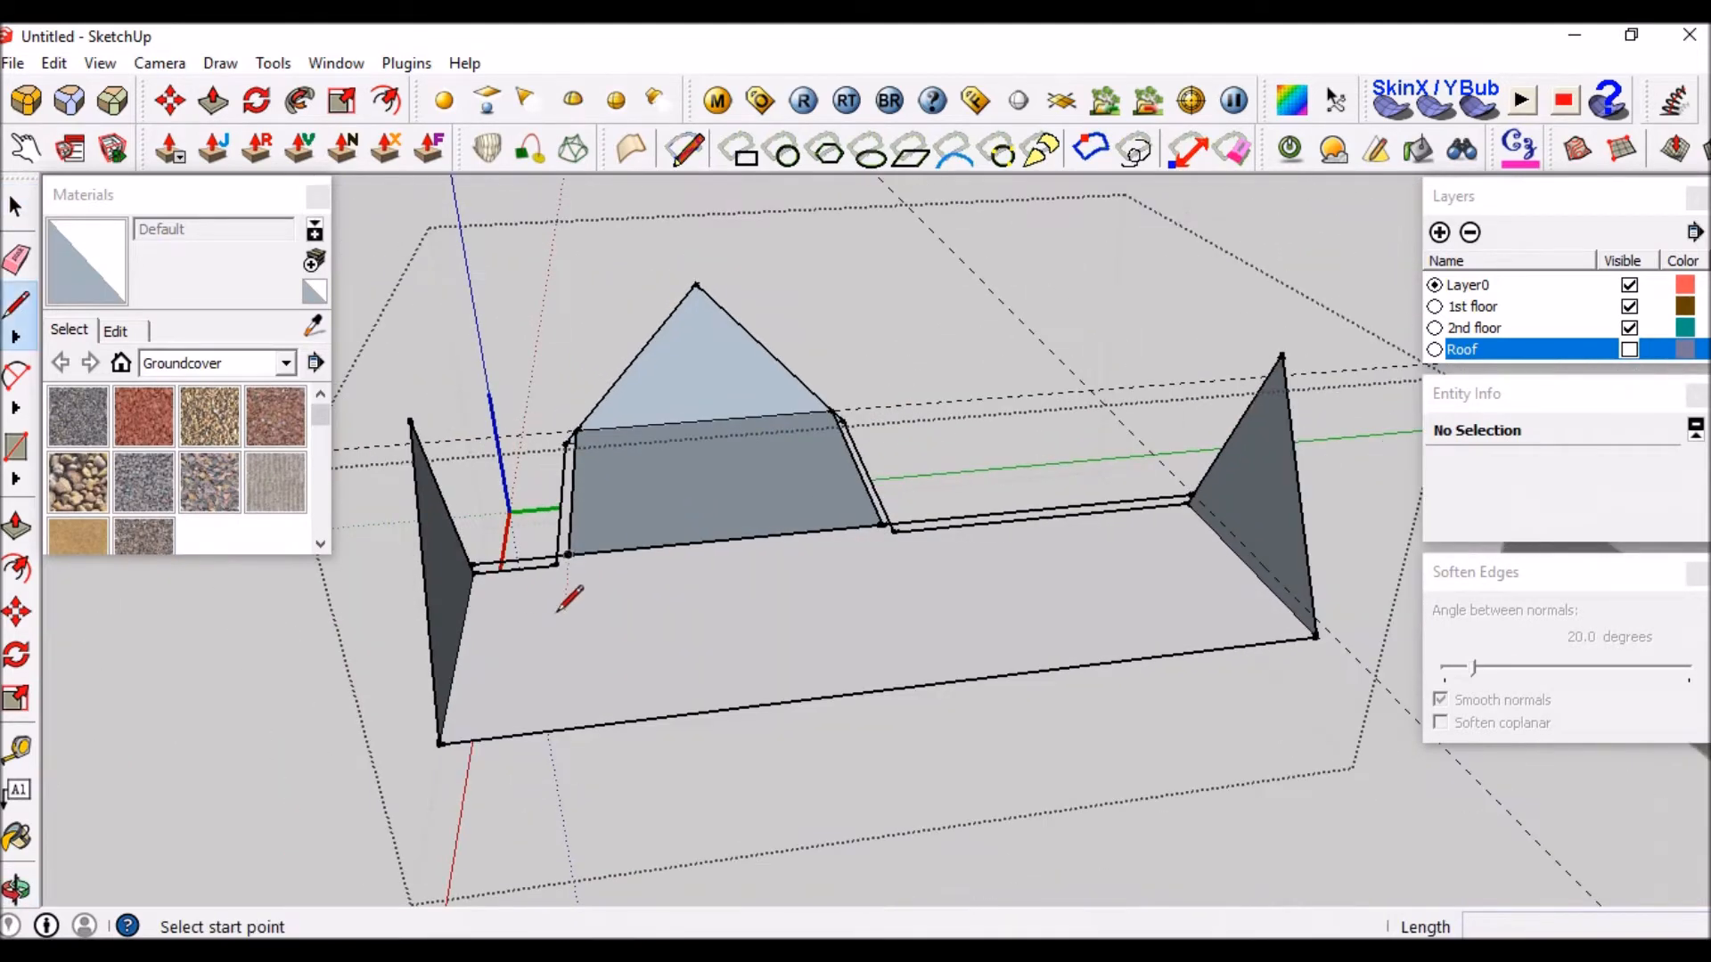
# Close the raised outline with lines across both side gables and along the long wall, and delete the edge dividing the two wings.
pyautogui.moveTo(565, 591); pyautogui.dragTo(407, 529, button='middle')
pyautogui.click(402, 523)
pyautogui.scroll(2, 428, 570)
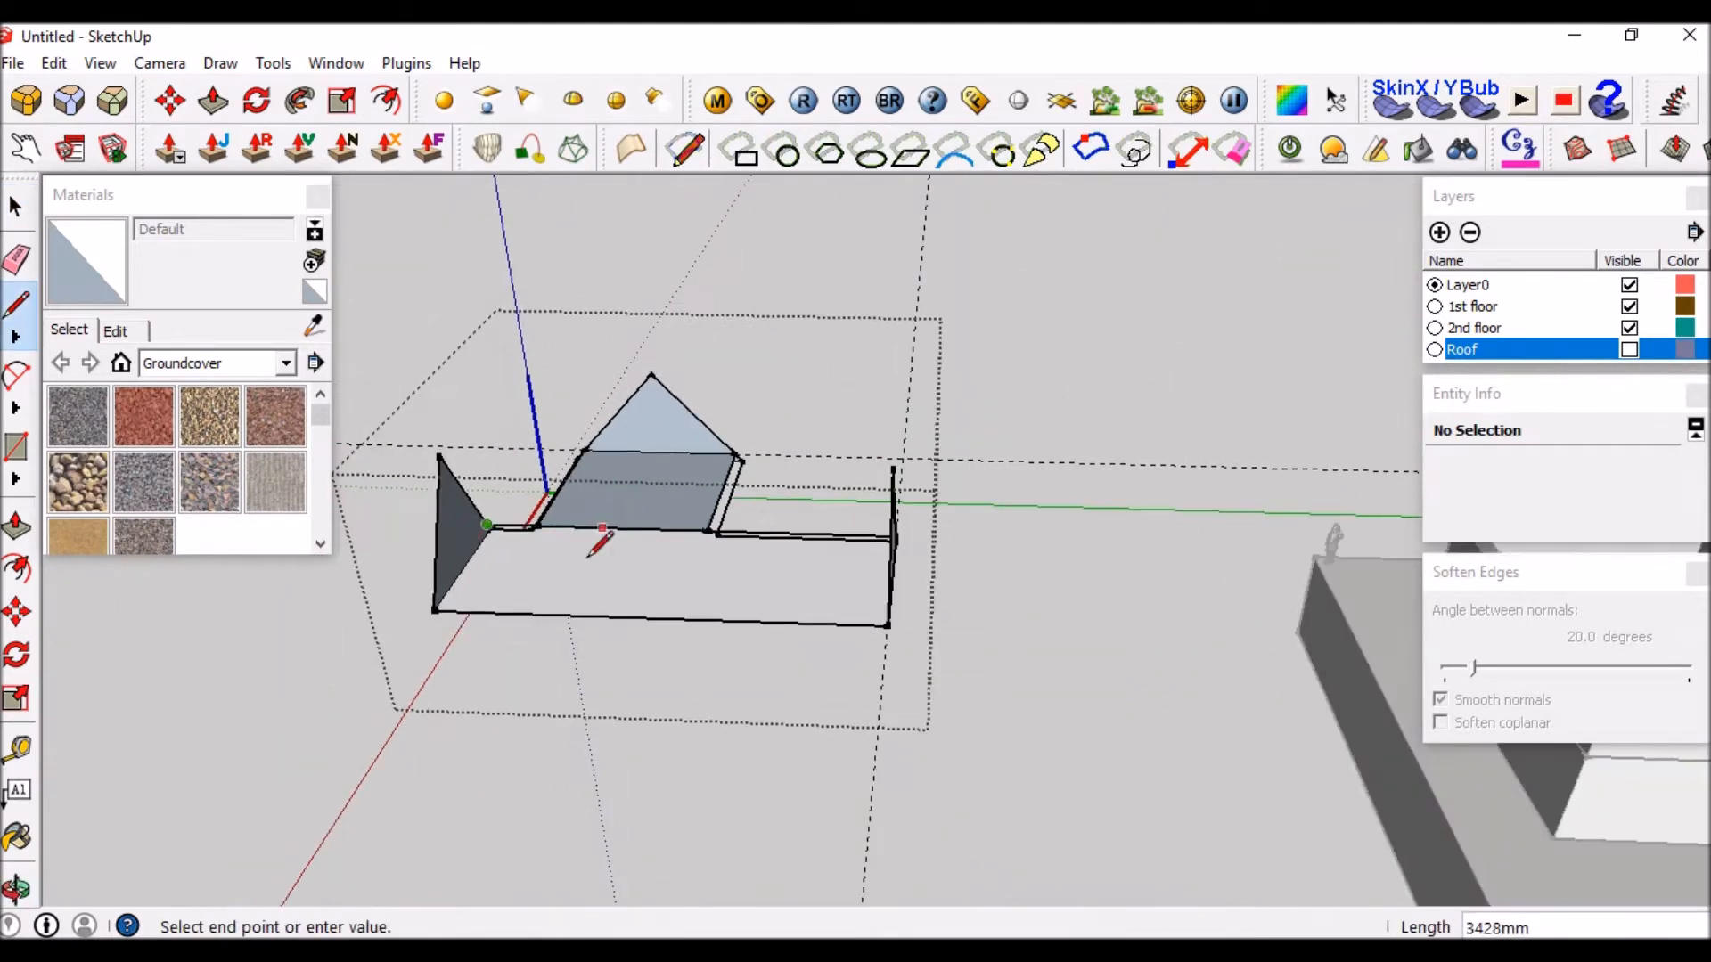
pyautogui.click(429, 605)
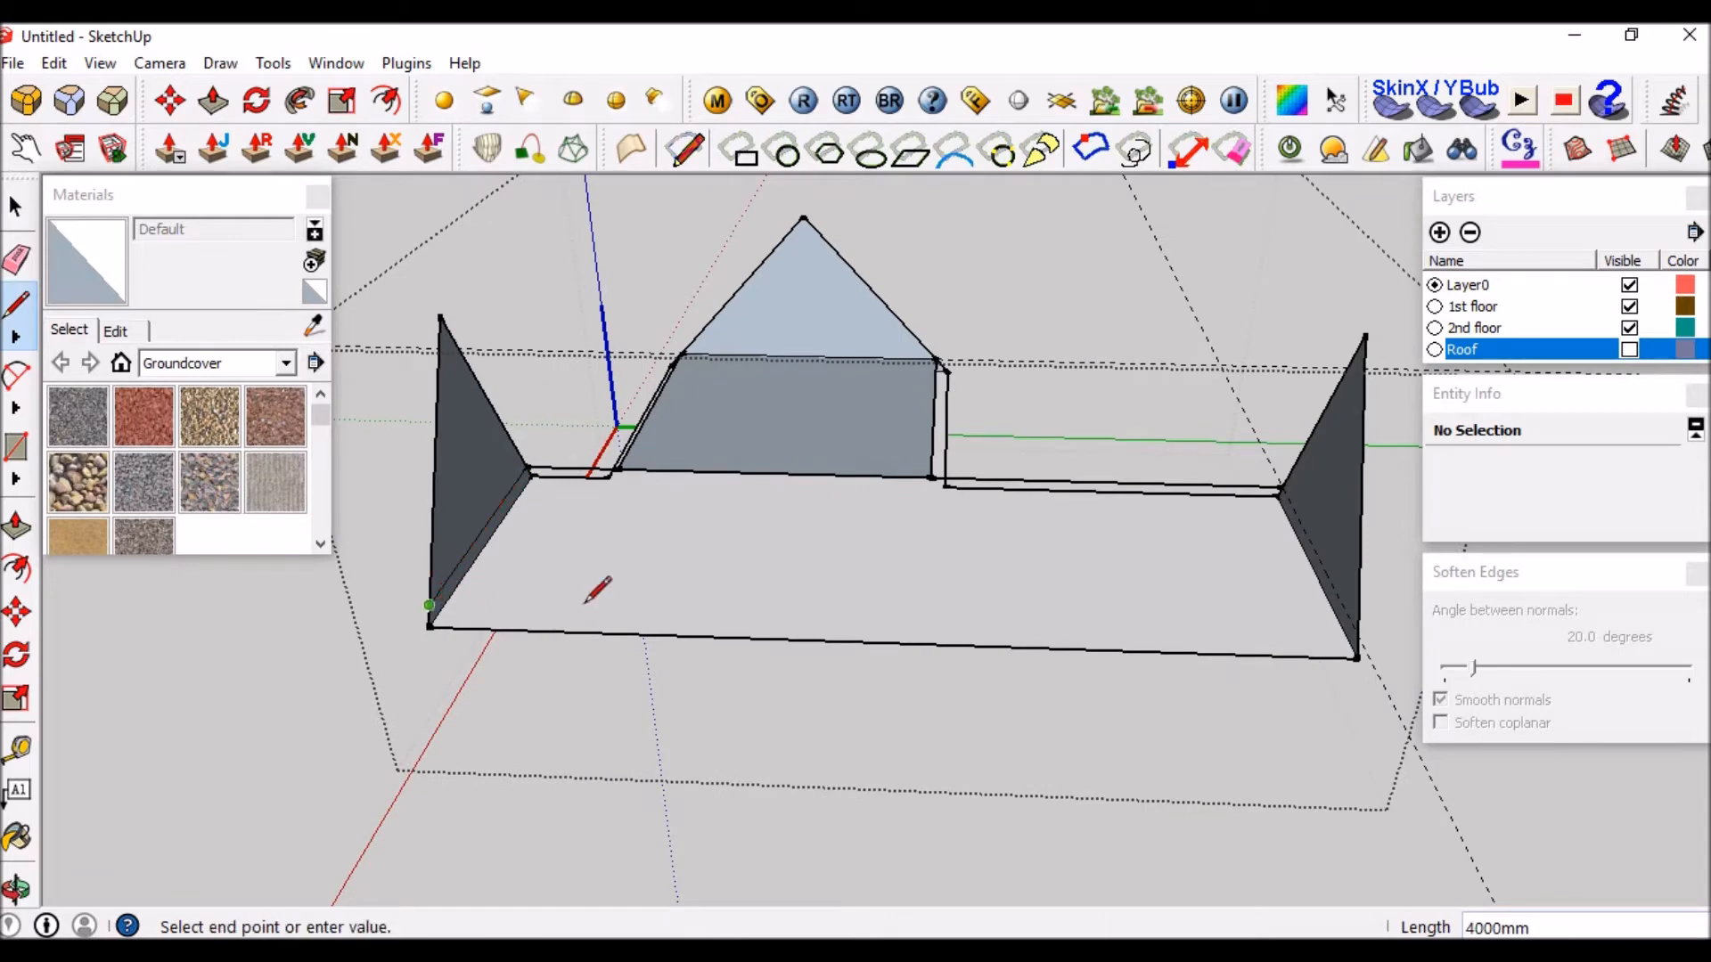
pyautogui.click(1358, 634)
pyautogui.click(1283, 486)
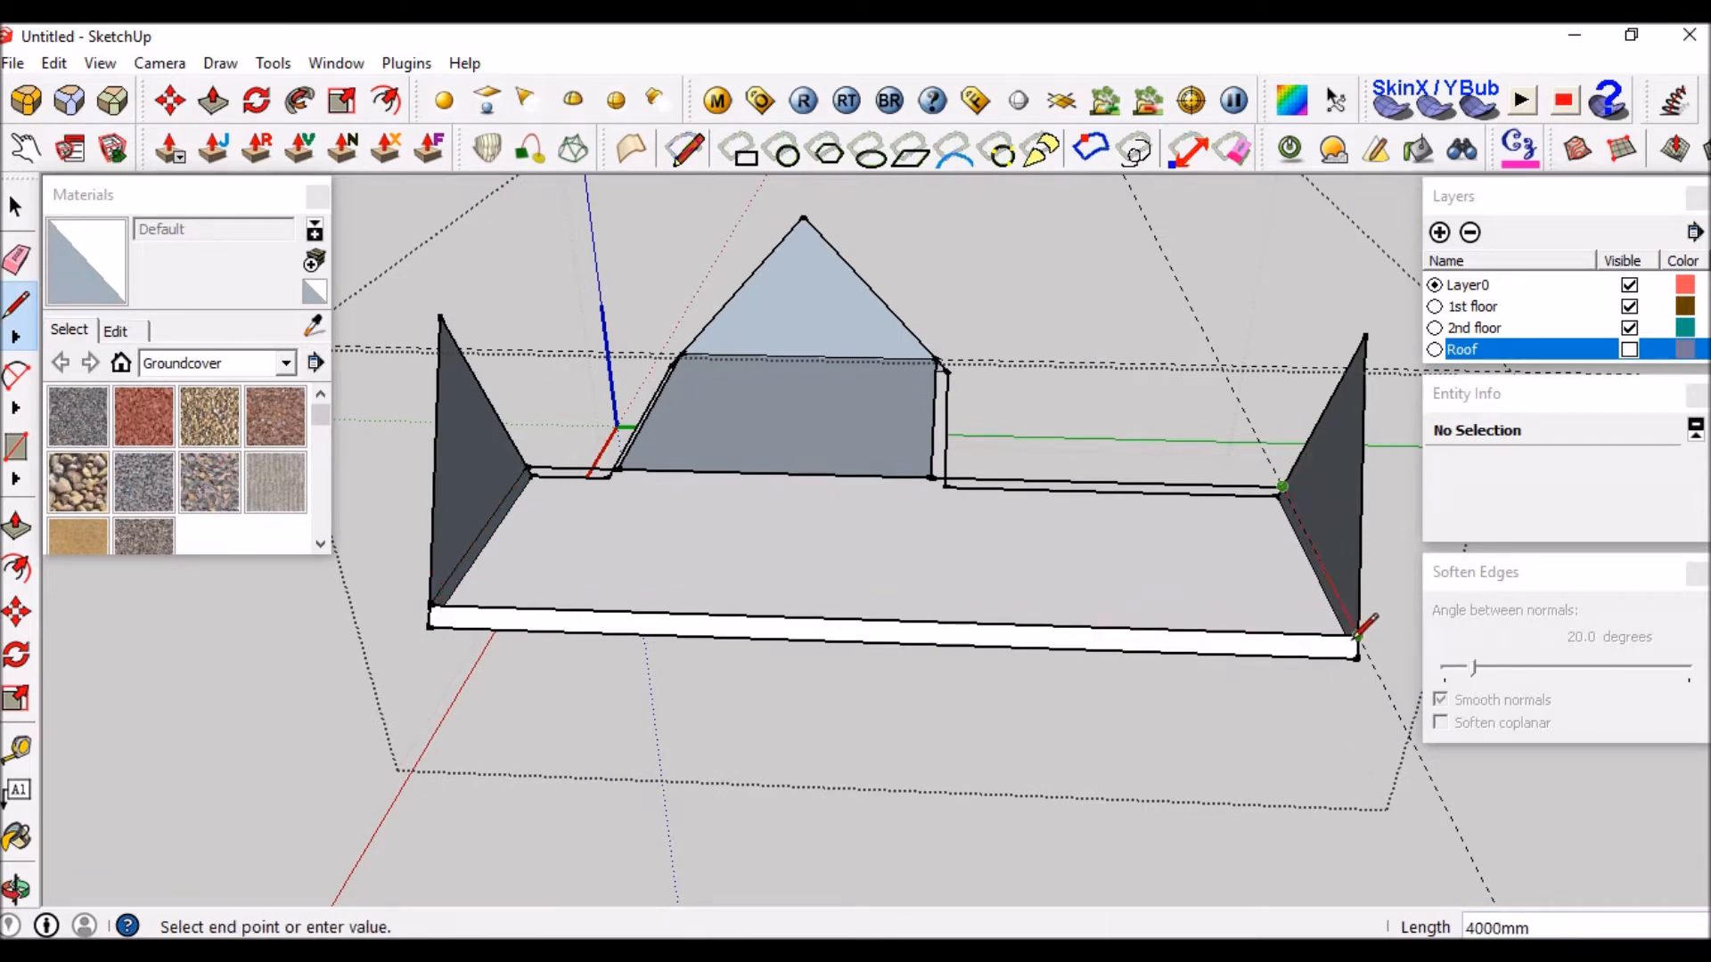
pyautogui.click(1358, 635)
pyautogui.press('space')
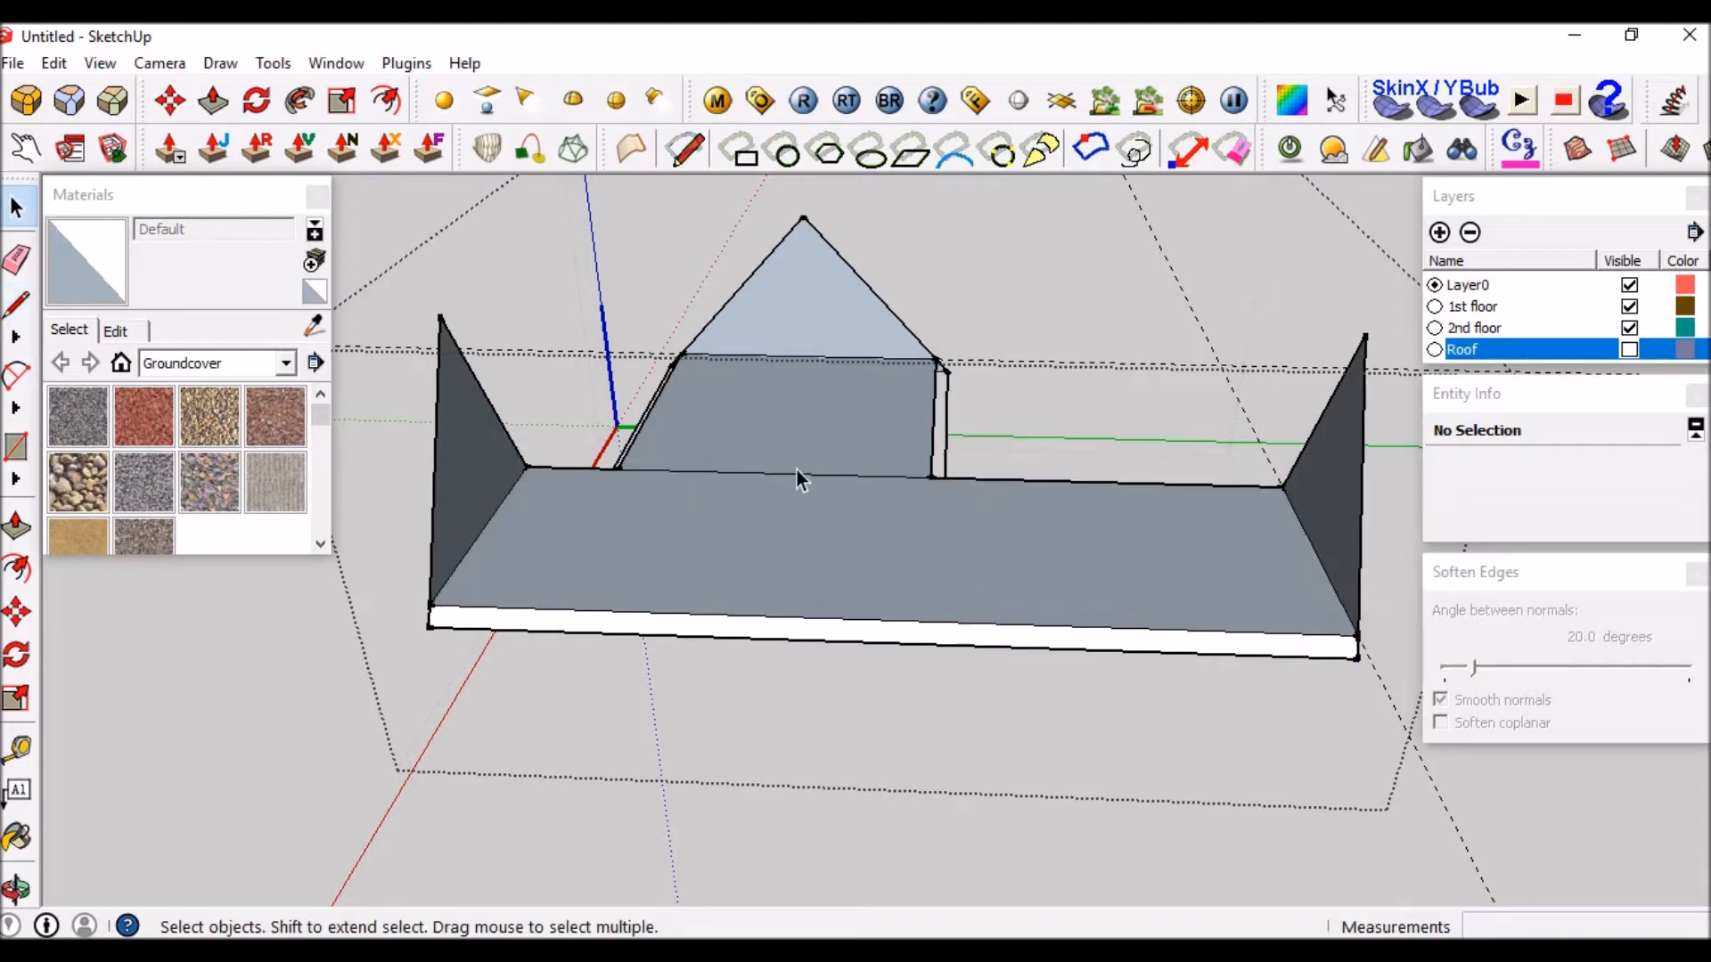
pyautogui.click(792, 474)
pyautogui.press('Delete')
# Join the lower and raised outlines with a vertical line at the inner corner of the L.
pyautogui.moveTo(818, 488); pyautogui.dragTo(857, 575, button='middle')
pyautogui.scroll(5, 857, 583)
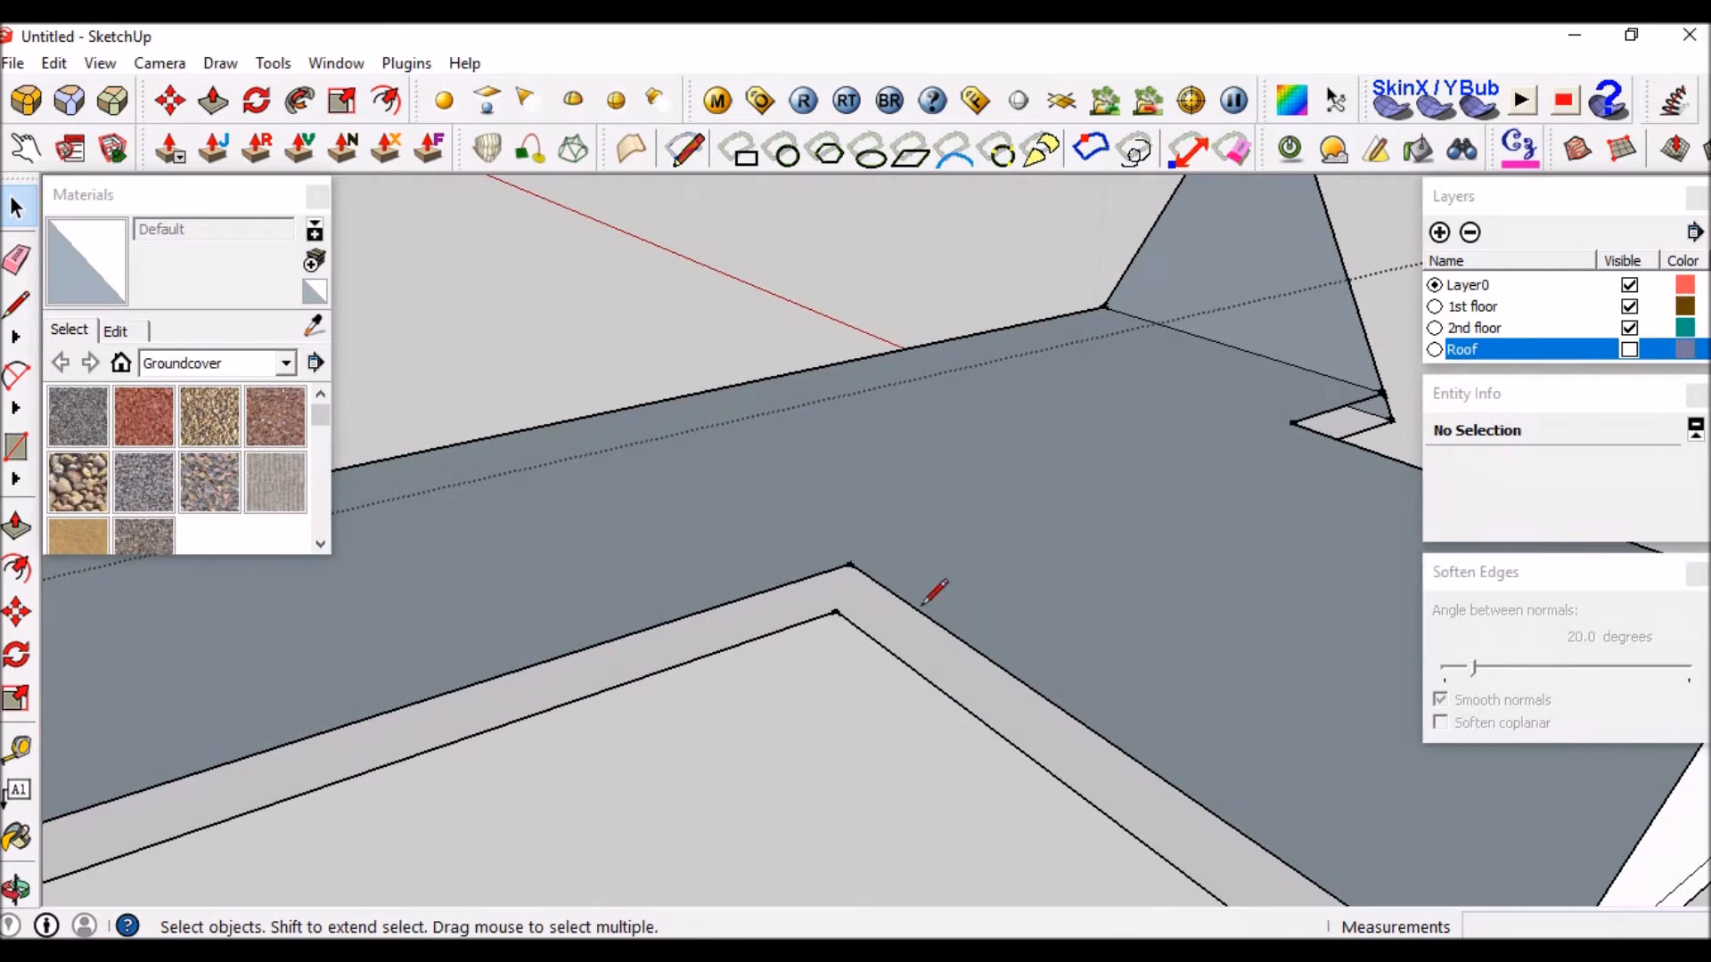
pyautogui.press('l')
pyautogui.click(835, 611)
pyautogui.click(851, 563)
pyautogui.press('space')
pyautogui.moveTo(1026, 565); pyautogui.dragTo(992, 647, button='middle')
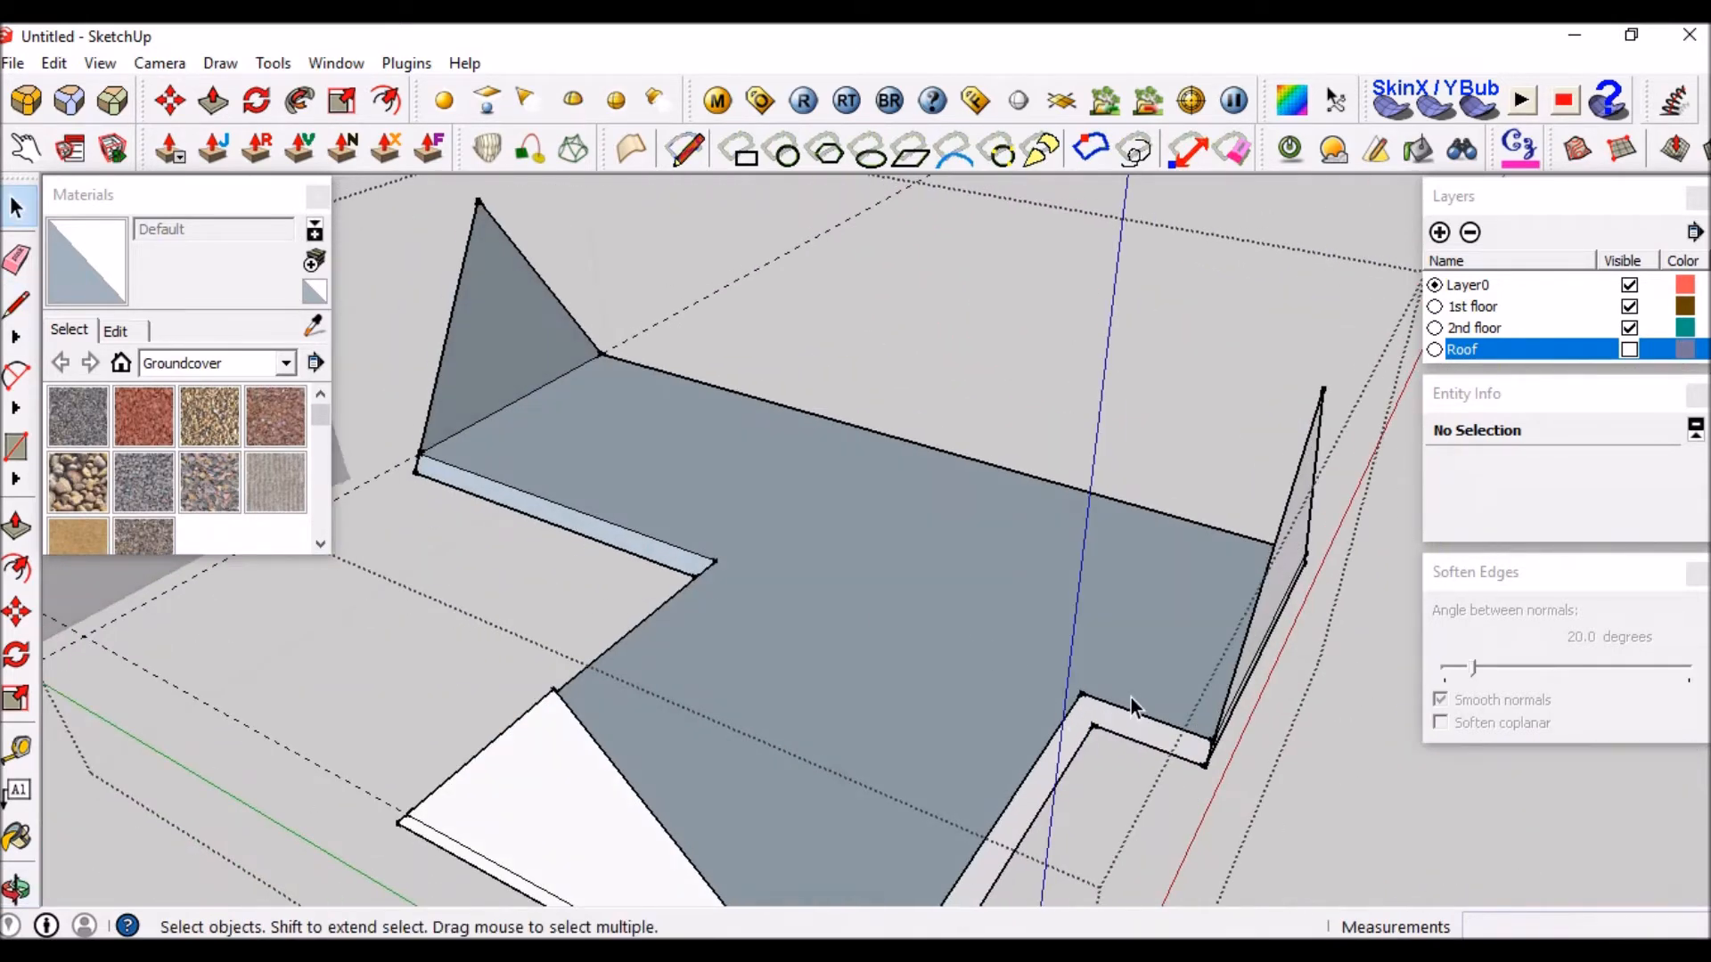
# Join the lower and raised outlines with a short line at the inner corner beside the side gable.
pyautogui.scroll(3, 1124, 703)
pyautogui.press('l')
pyautogui.click(1082, 734)
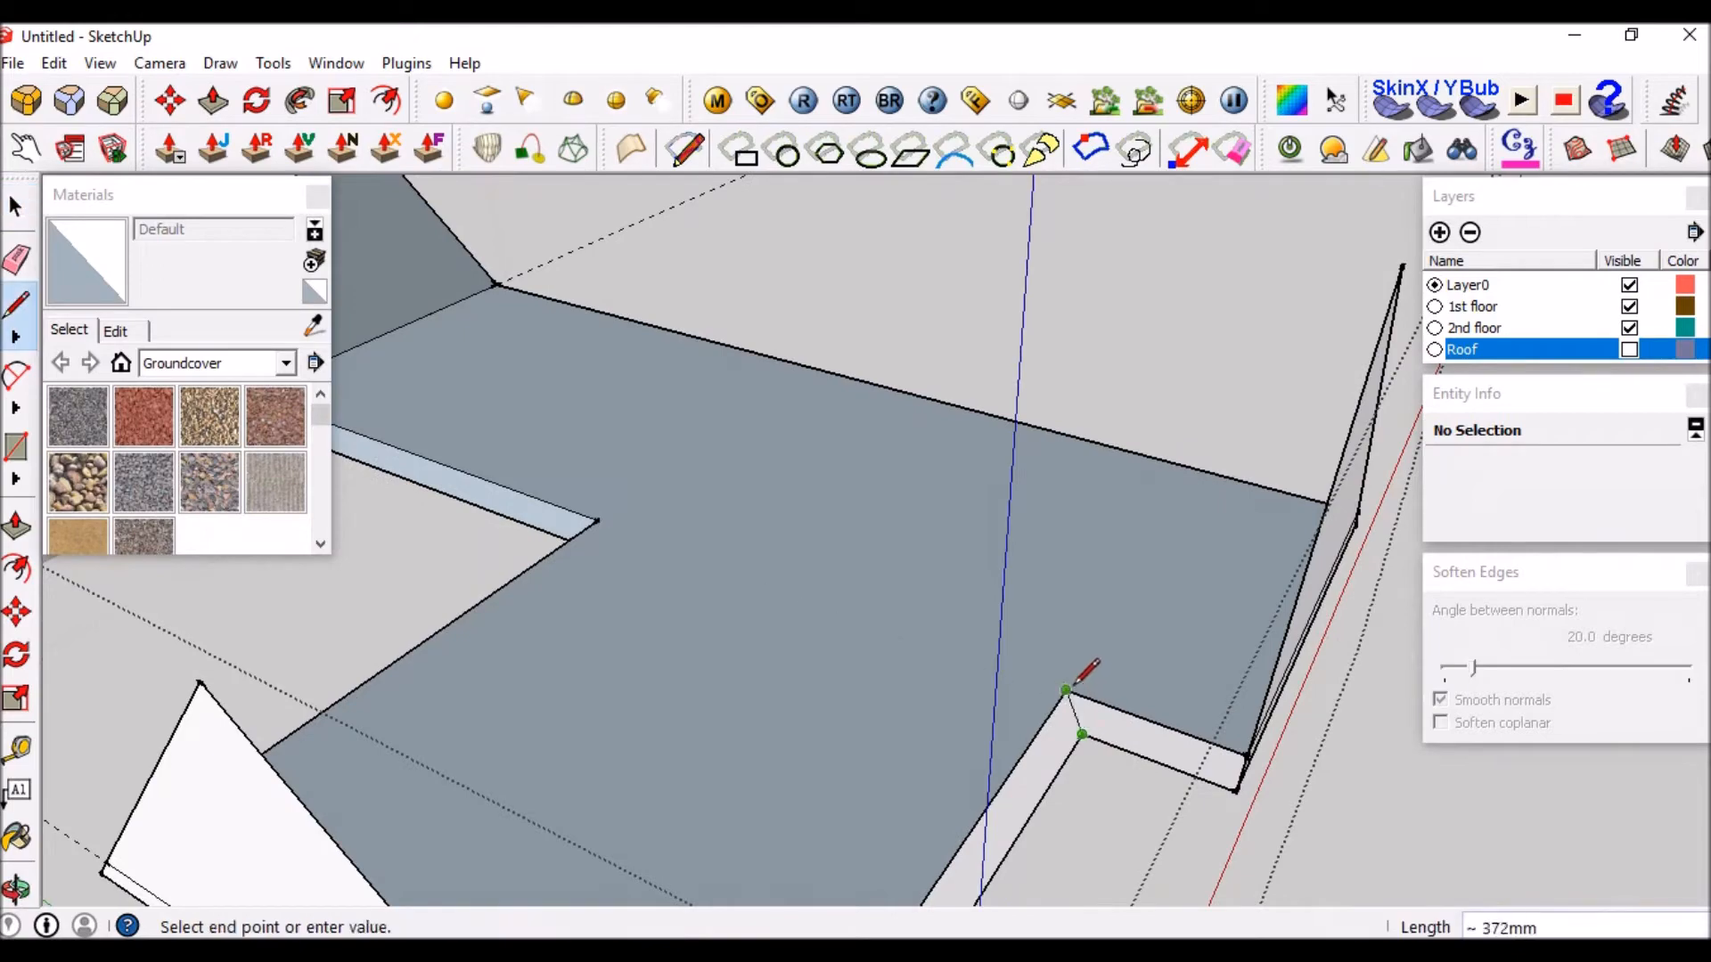
pyautogui.click(1067, 690)
pyautogui.press('space')
# Extrude the cross-wing gable face to a thickness of 250 mm and remove the short edge at its foot.
pyautogui.scroll(-3, 1024, 534)
pyautogui.moveTo(1081, 677); pyautogui.dragTo(767, 526, button='middle')
pyautogui.scroll(6, 789, 379)
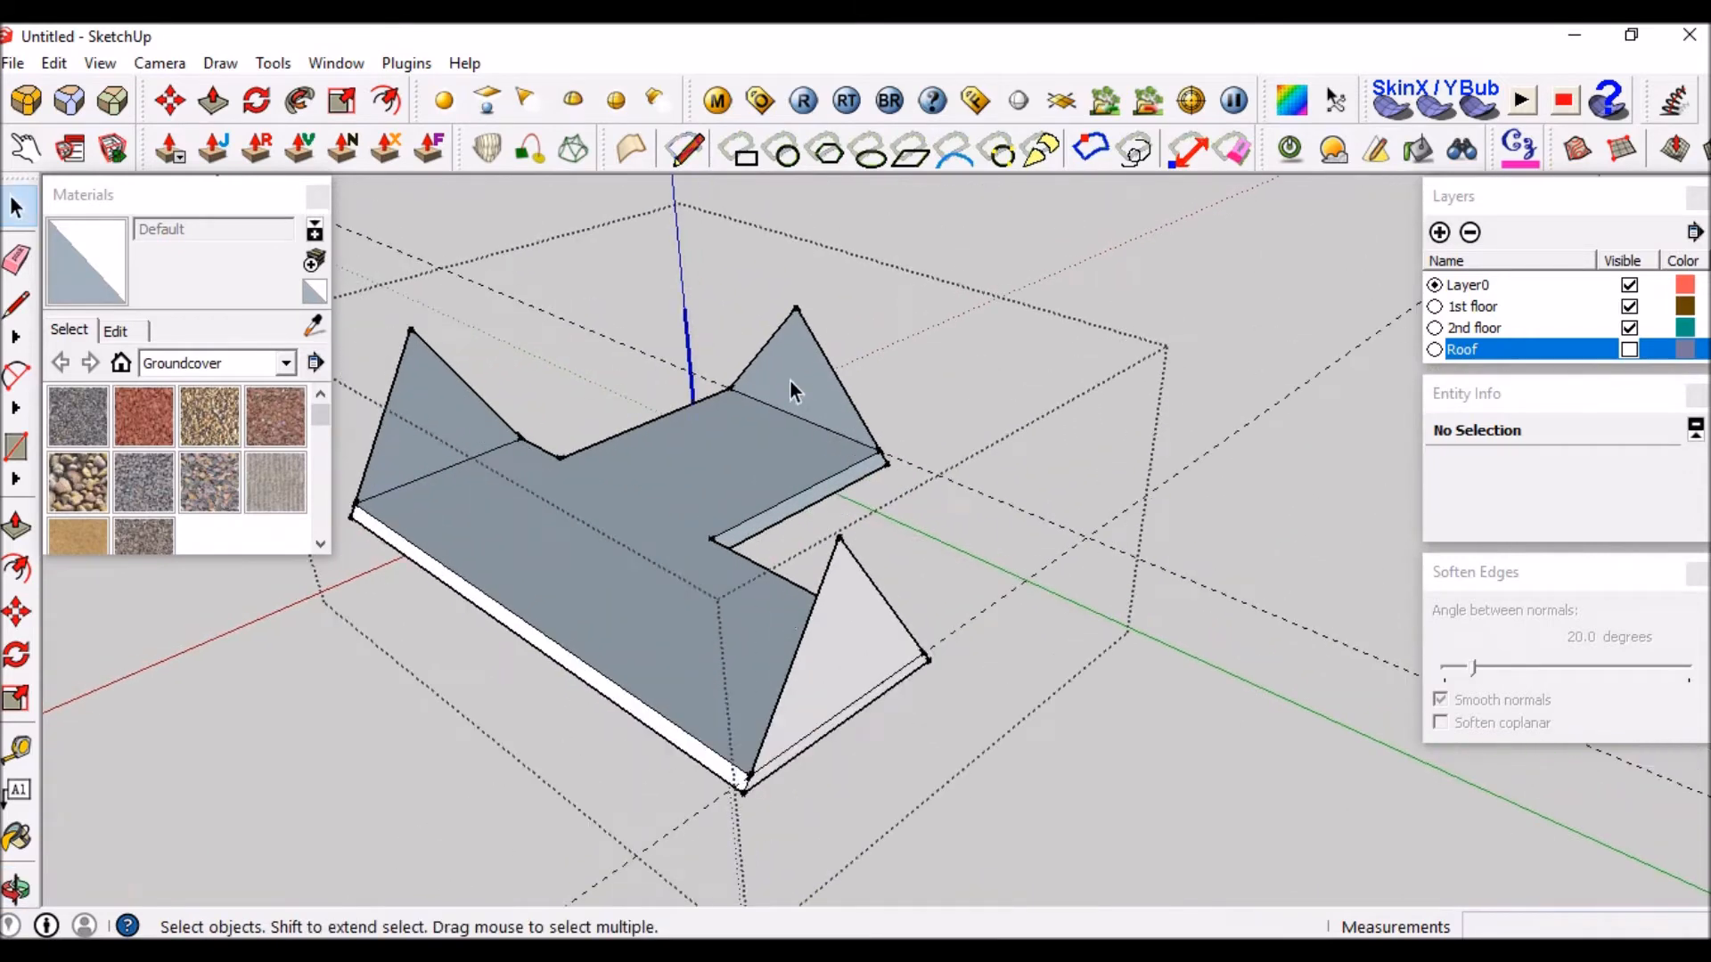
pyautogui.moveTo(787, 410); pyautogui.dragTo(679, 454, button='middle')
pyautogui.press('p')
pyautogui.click(790, 413)
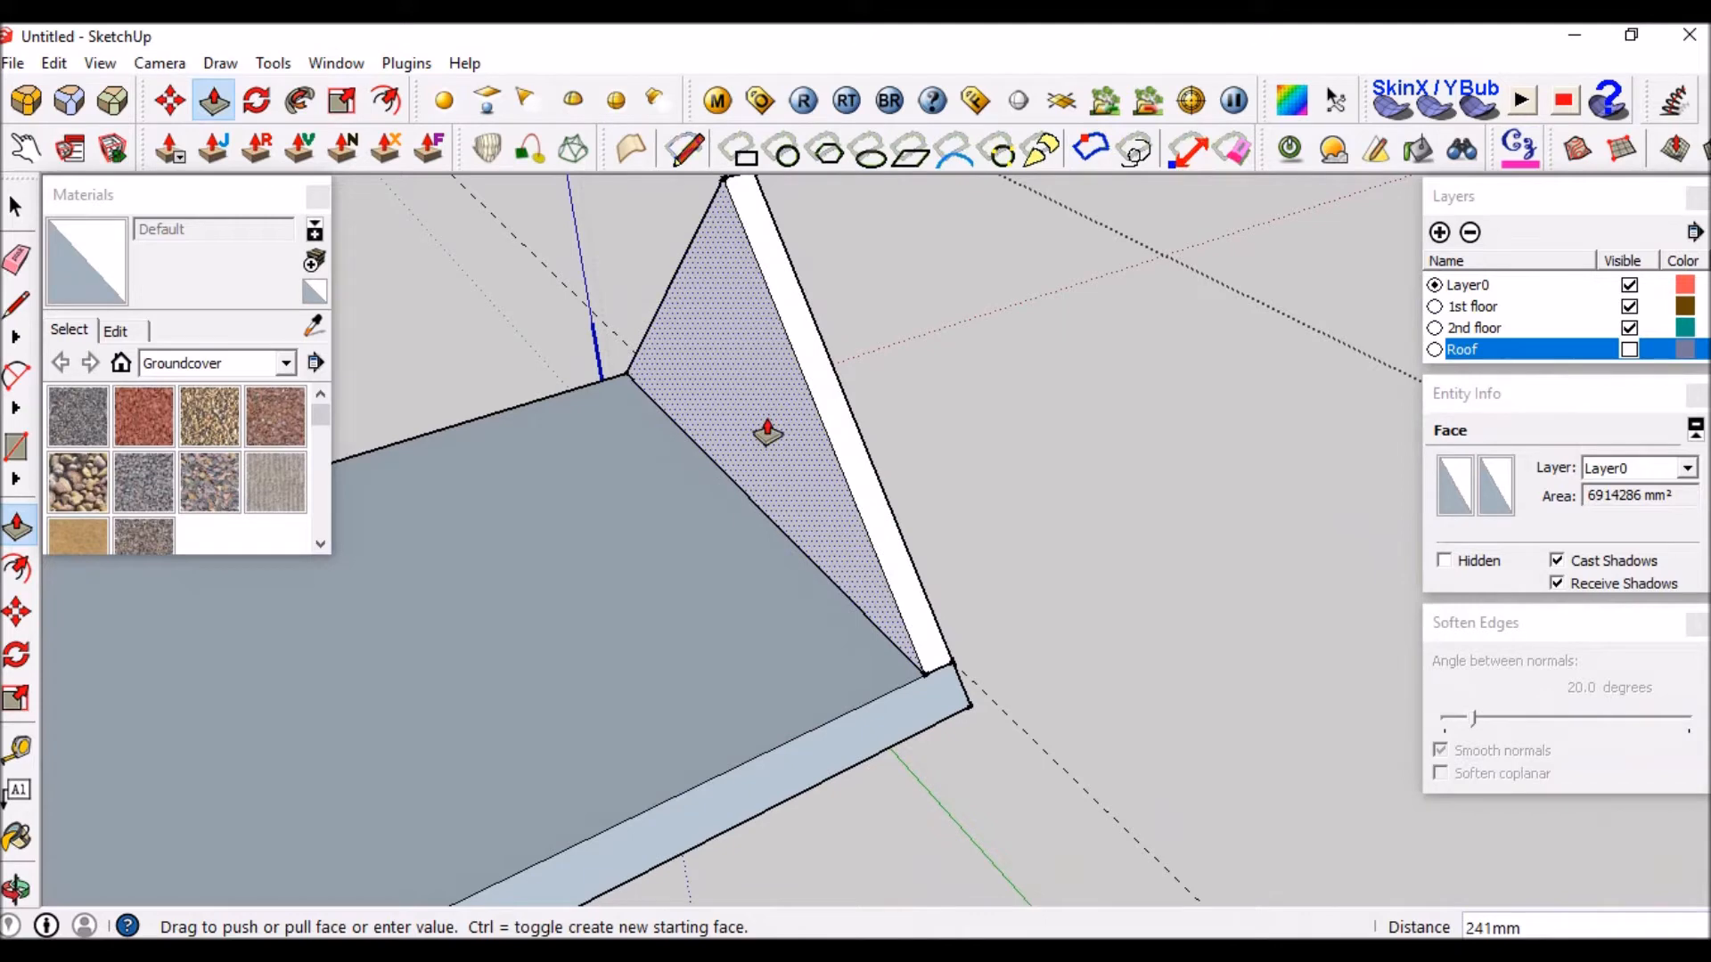
pyautogui.click(767, 433)
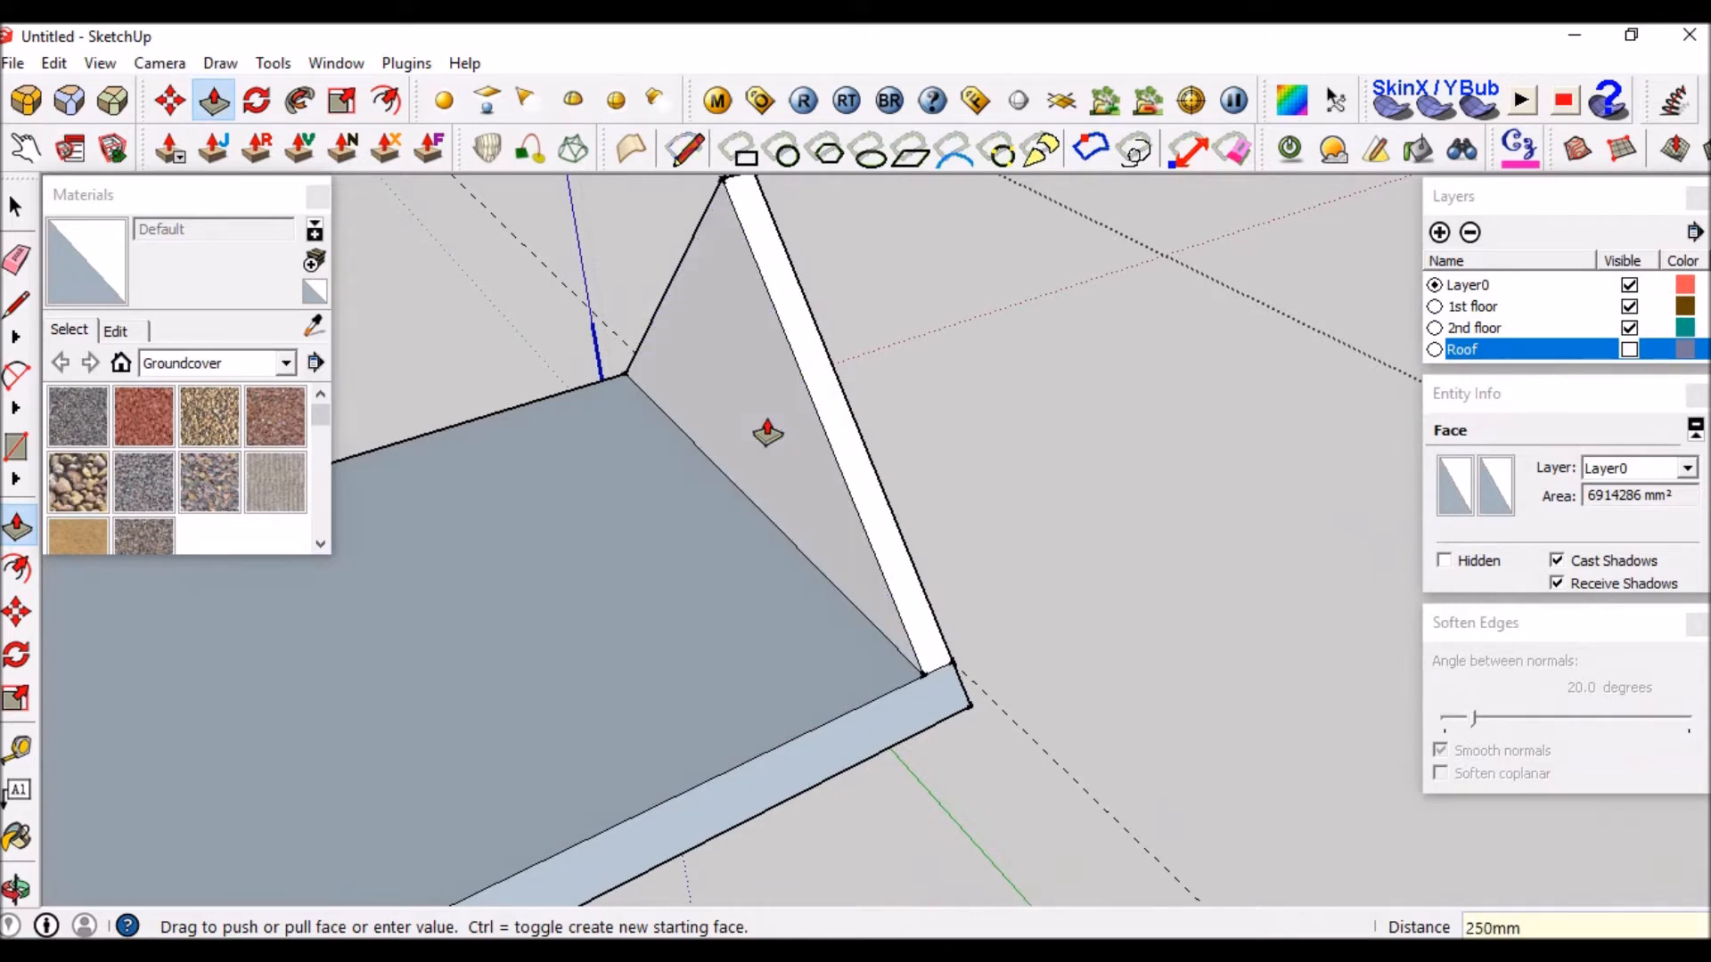
pyautogui.press('space')
pyautogui.click(938, 686)
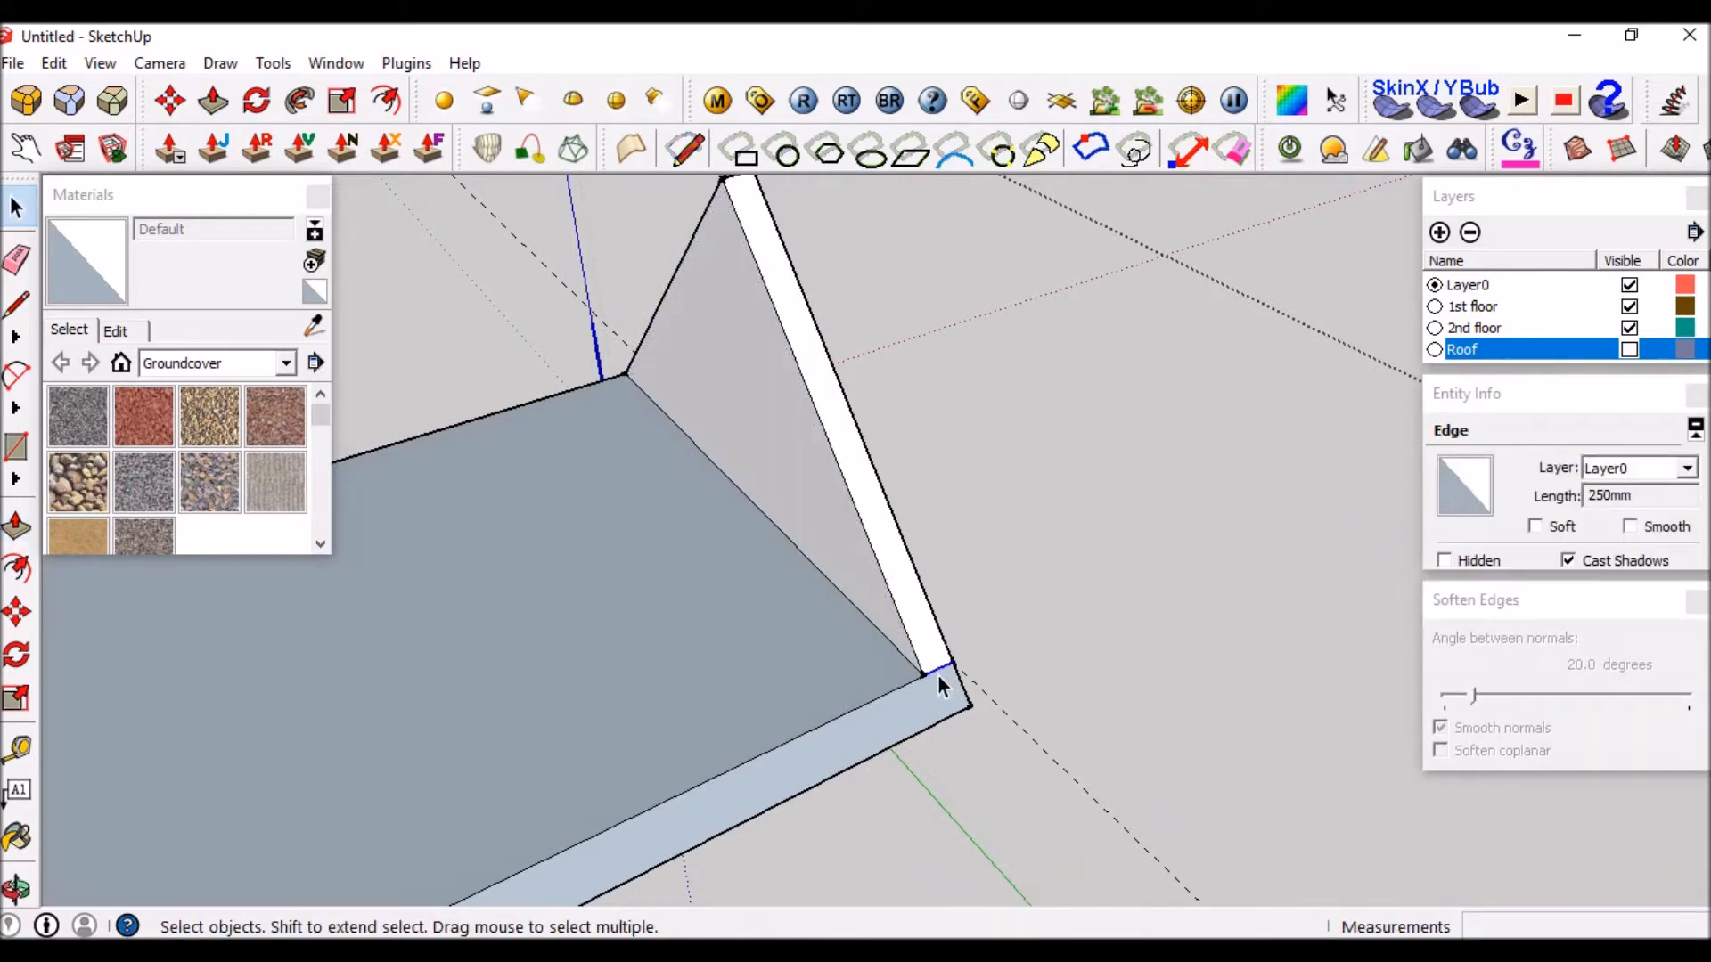
pyautogui.moveTo(782, 640); pyautogui.dragTo(974, 649, button='middle')
# Extrude the end gable beside the short notch by 250 mm and clear the leftover edges at its base.
pyautogui.press('p')
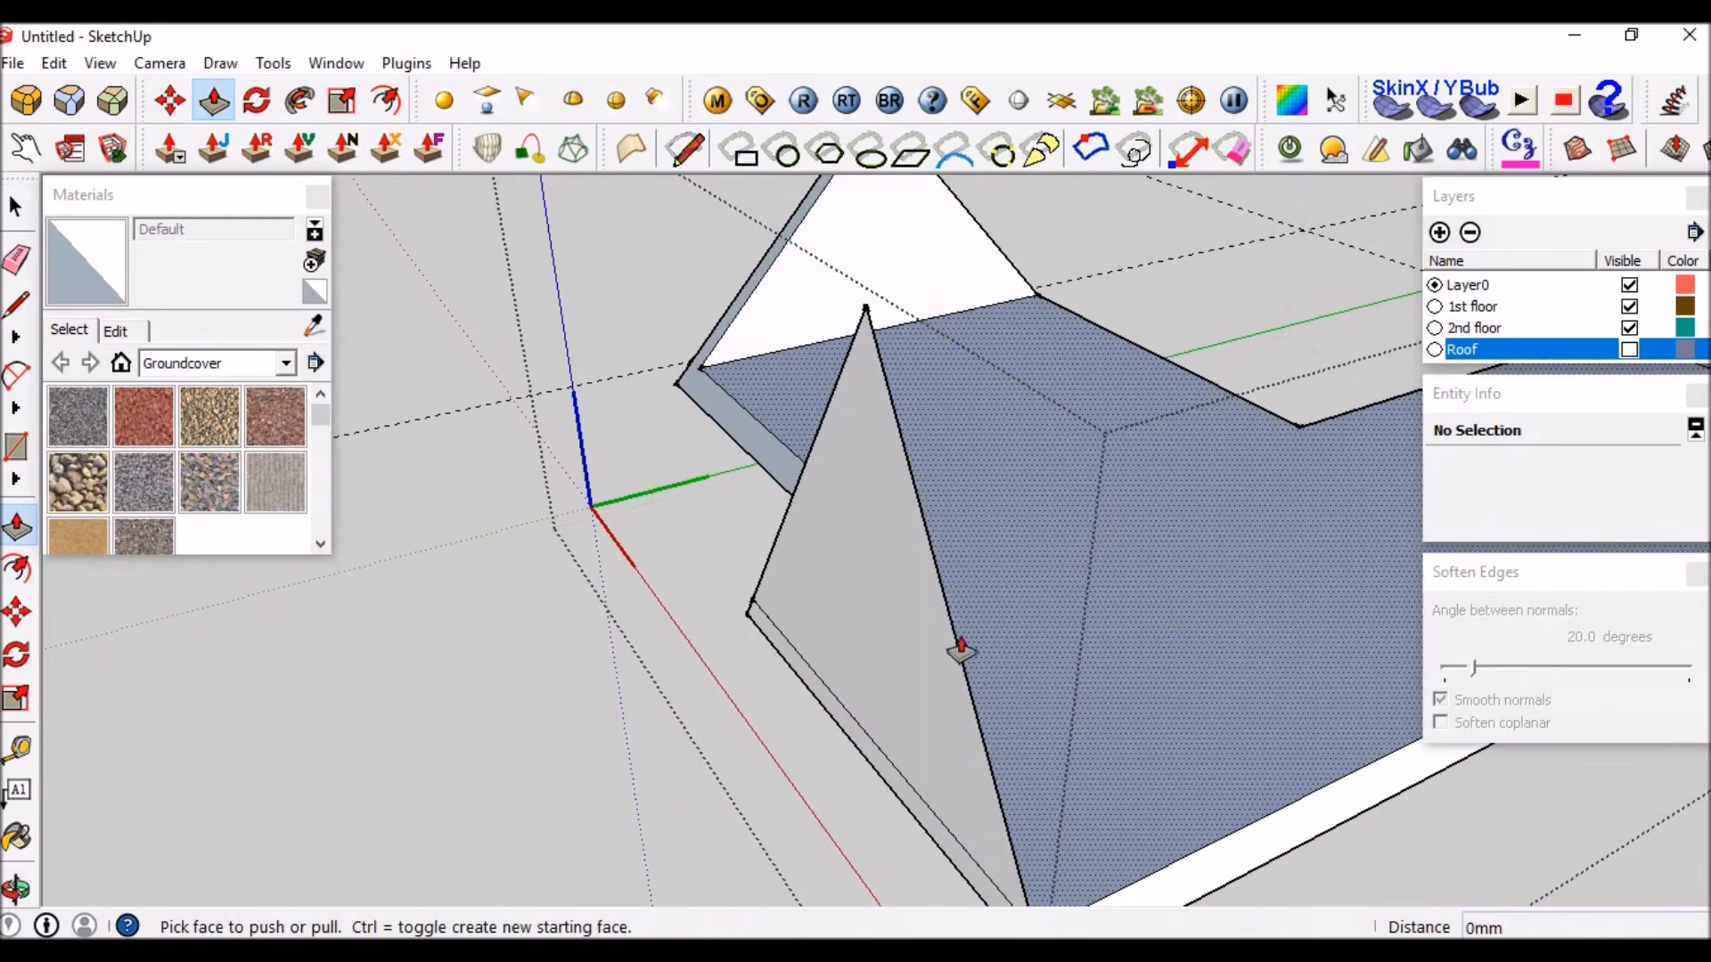
pyautogui.click(900, 641)
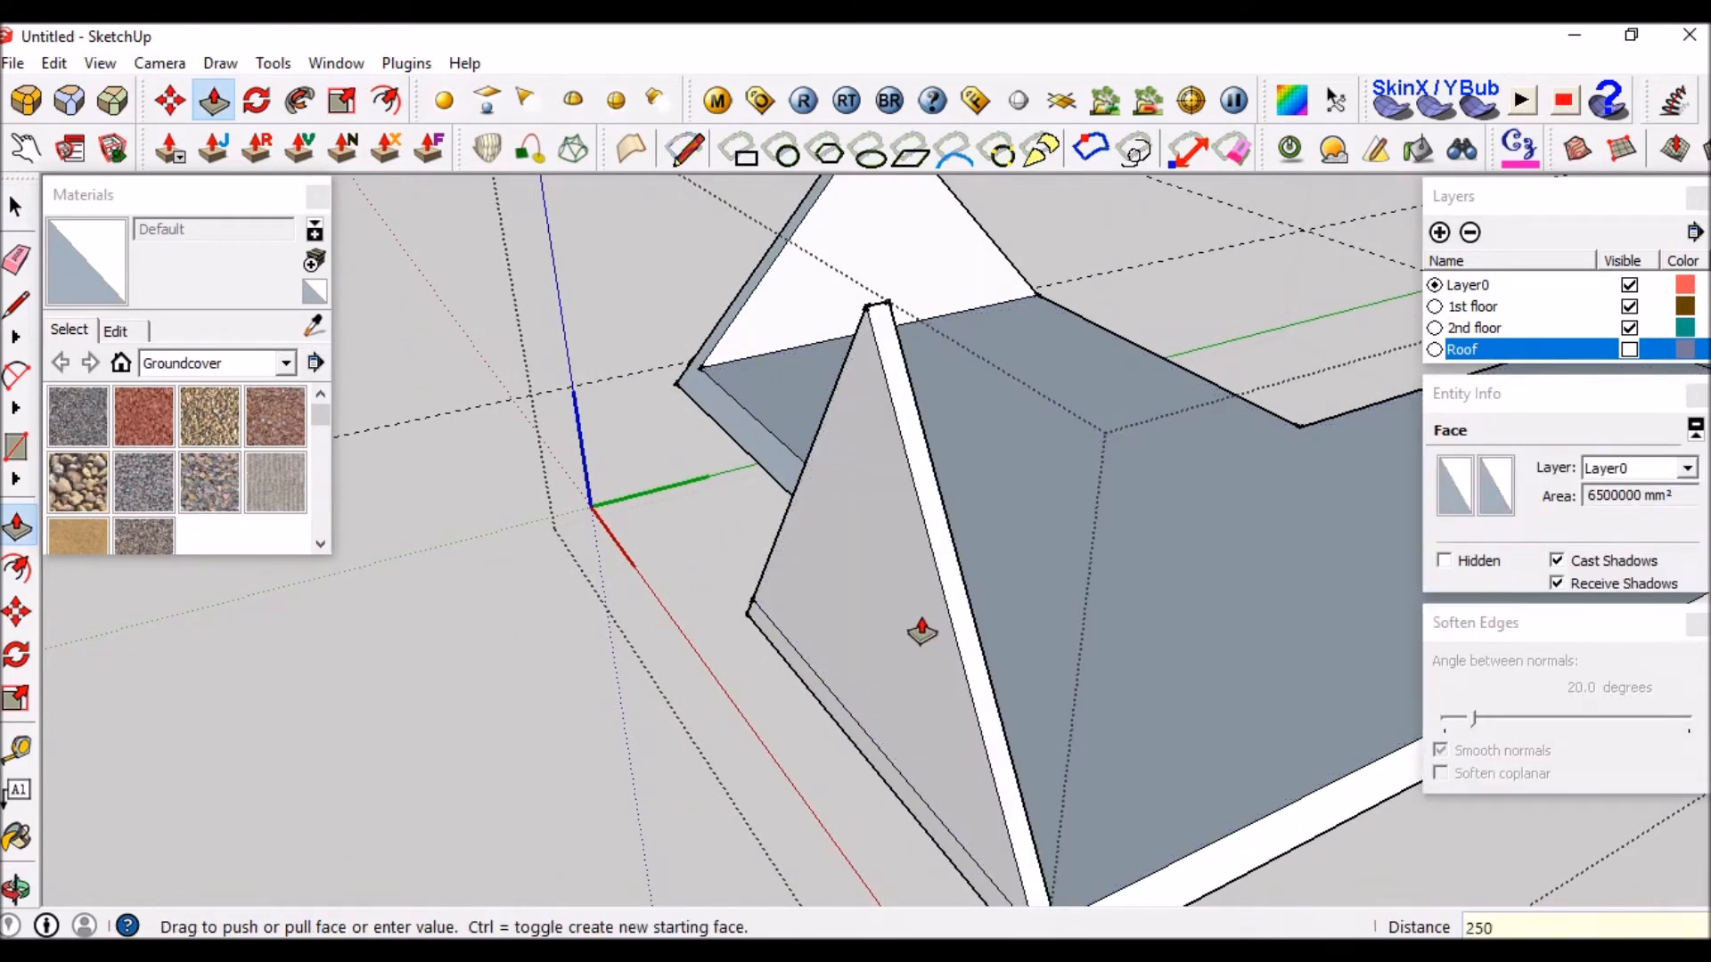
pyautogui.press('Return')
pyautogui.press('space')
pyautogui.scroll(-3, 924, 590)
pyautogui.scroll(3, 994, 757)
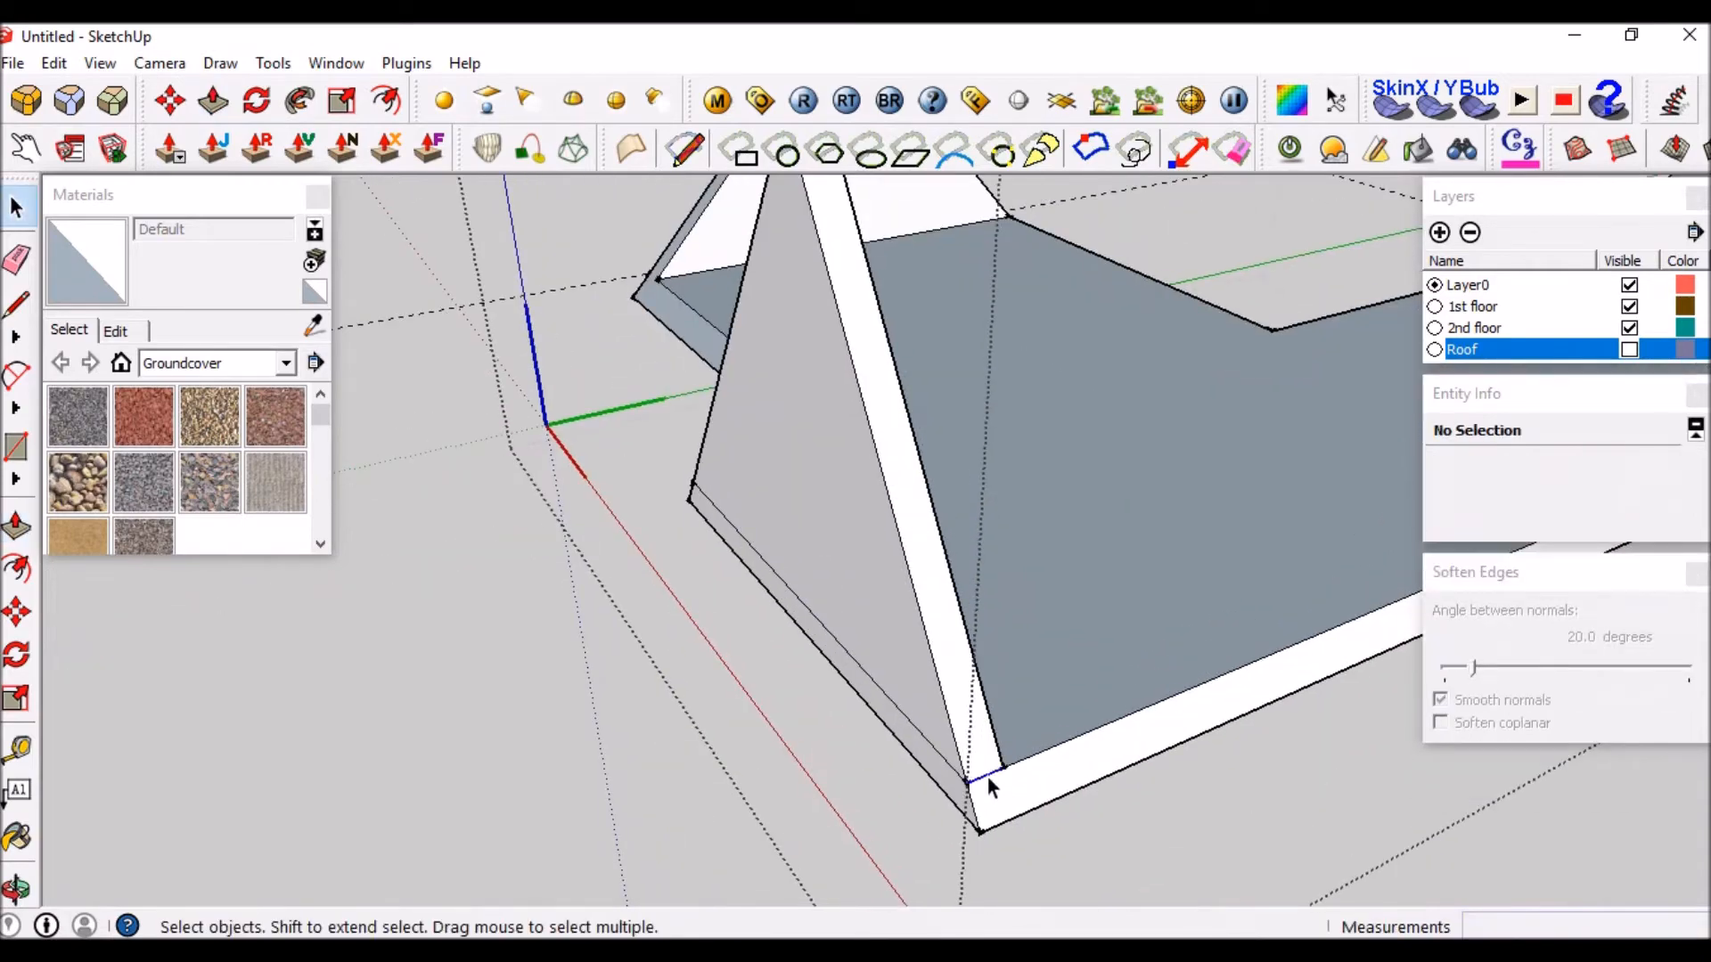
pyautogui.moveTo(776, 536); pyautogui.dragTo(852, 621, button='middle')
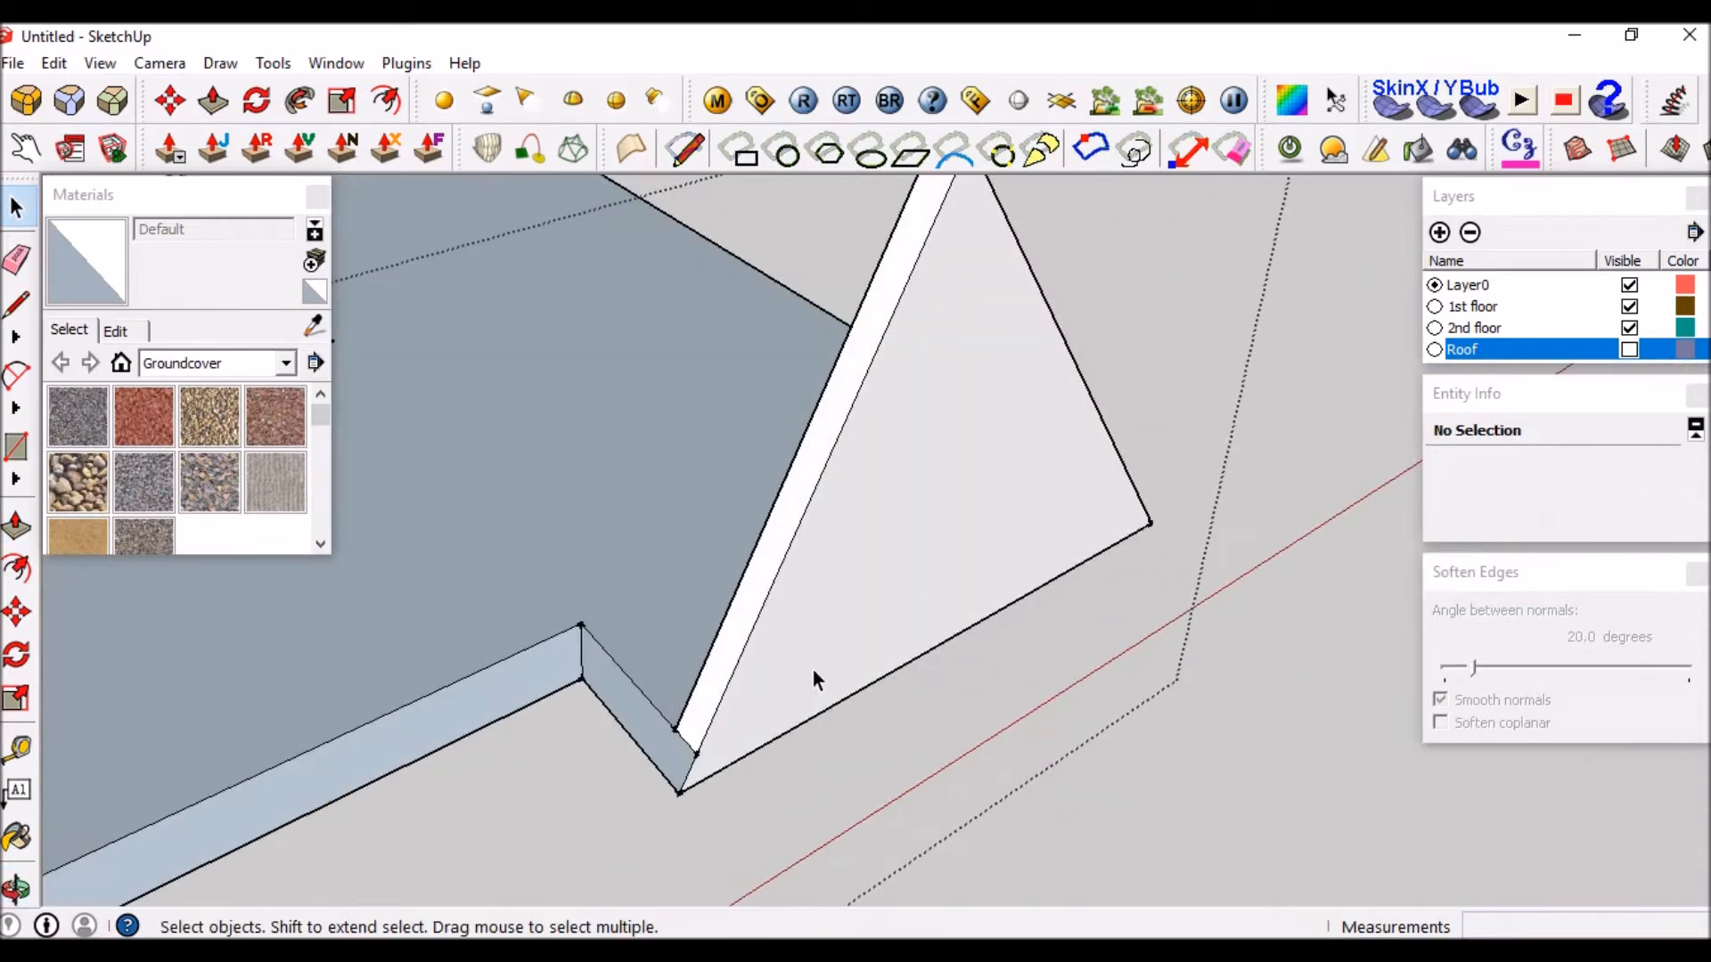
pyautogui.moveTo(681, 737); pyautogui.dragTo(668, 649, button='middle')
pyautogui.scroll(-4, 760, 527)
pyautogui.moveTo(767, 570); pyautogui.dragTo(1086, 597, button='middle')
pyautogui.scroll(2, 764, 746)
pyautogui.scroll(-4, 858, 500)
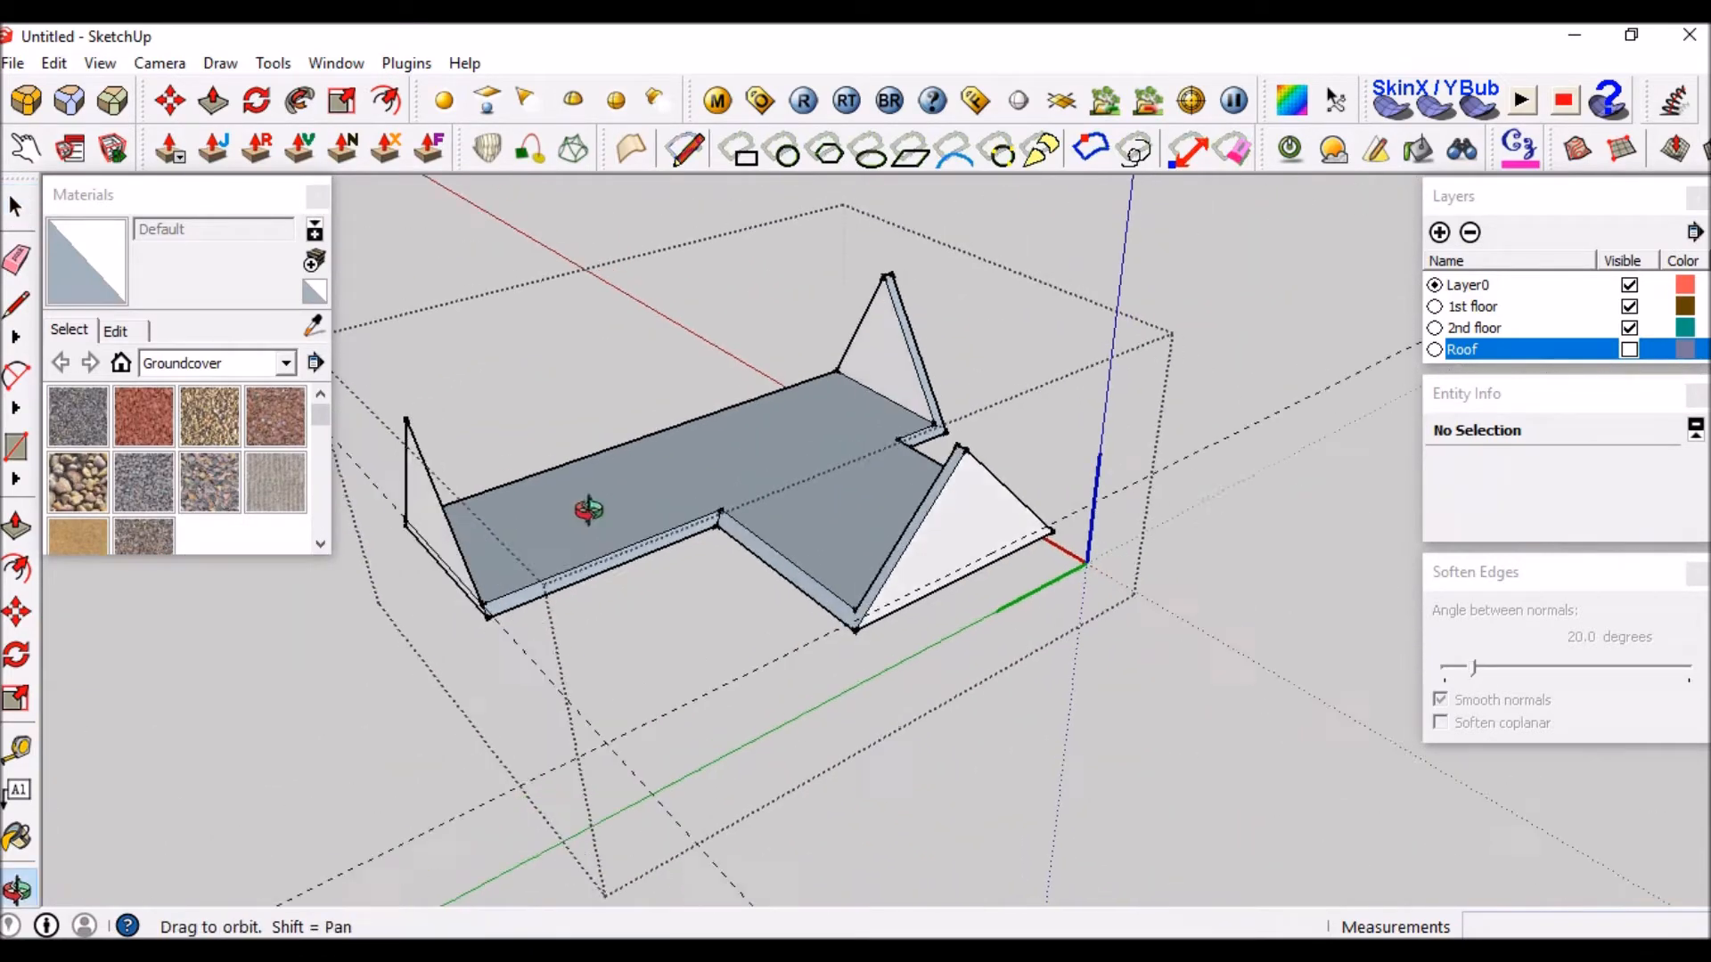
# Extrude the gable at the opposite end of the long wing to a thickness of 250 mm.
pyautogui.moveTo(561, 509); pyautogui.dragTo(344, 695, button='middle')
pyautogui.scroll(3, 553, 553)
pyautogui.press('p')
pyautogui.scroll(3, 482, 607)
pyautogui.click(482, 607)
pyautogui.moveTo(482, 608); pyautogui.dragTo(440, 605, button='middle')
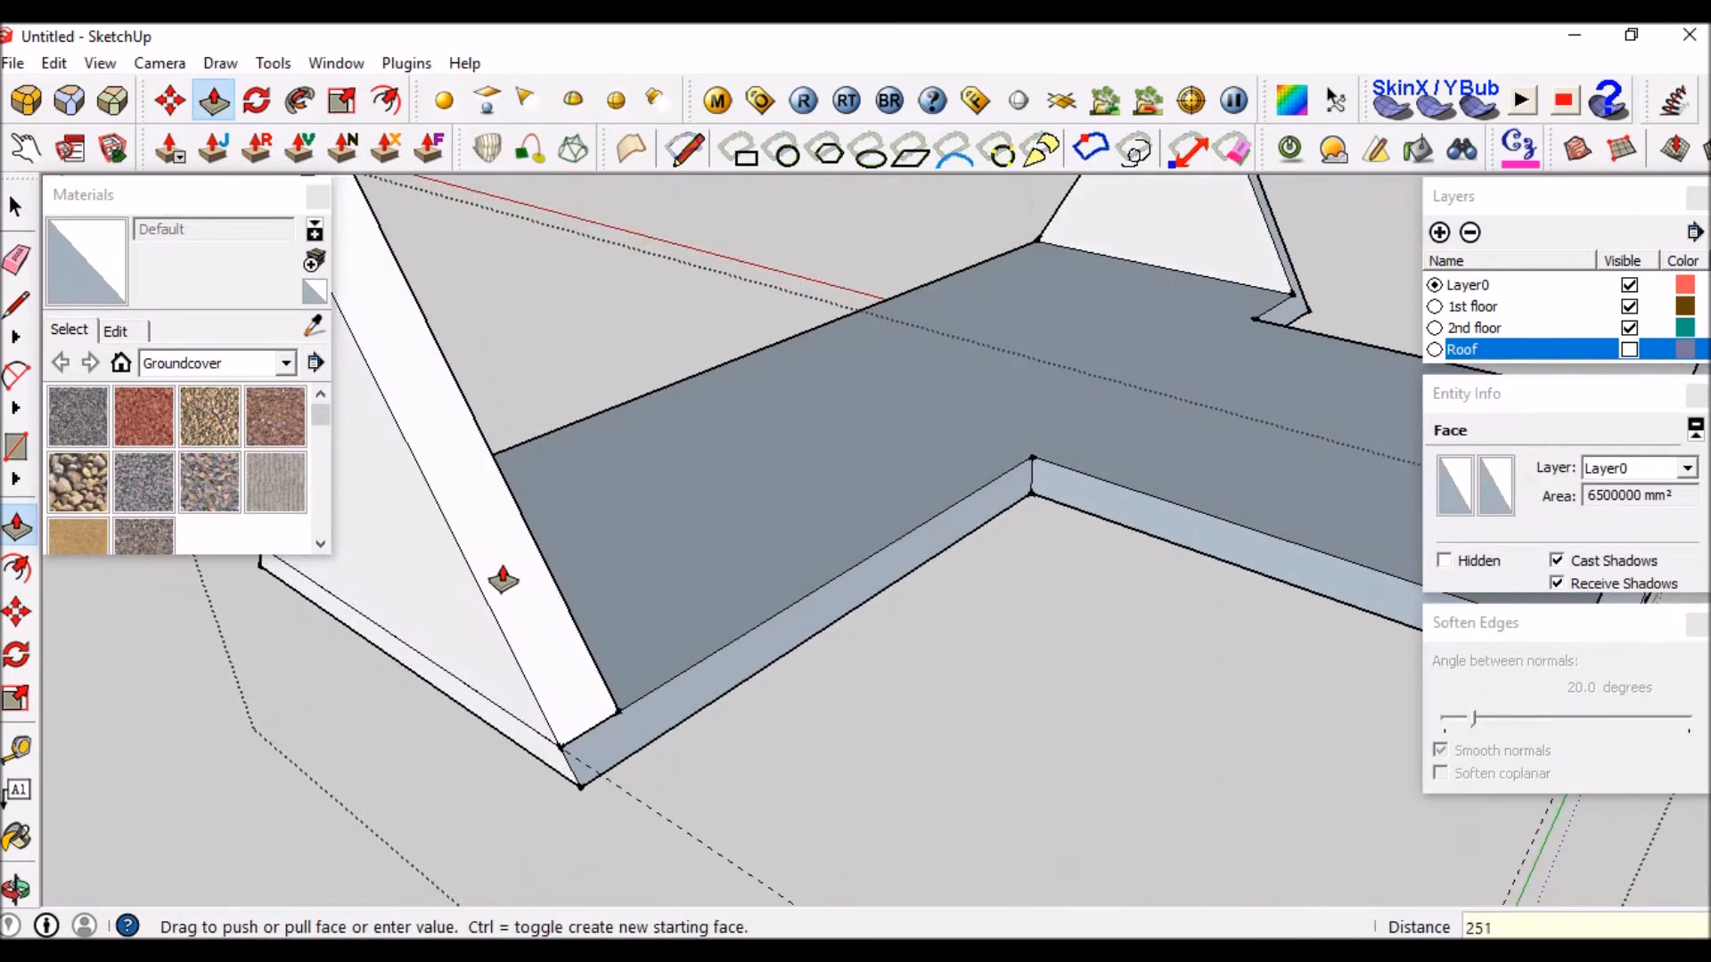
pyautogui.press('Return')
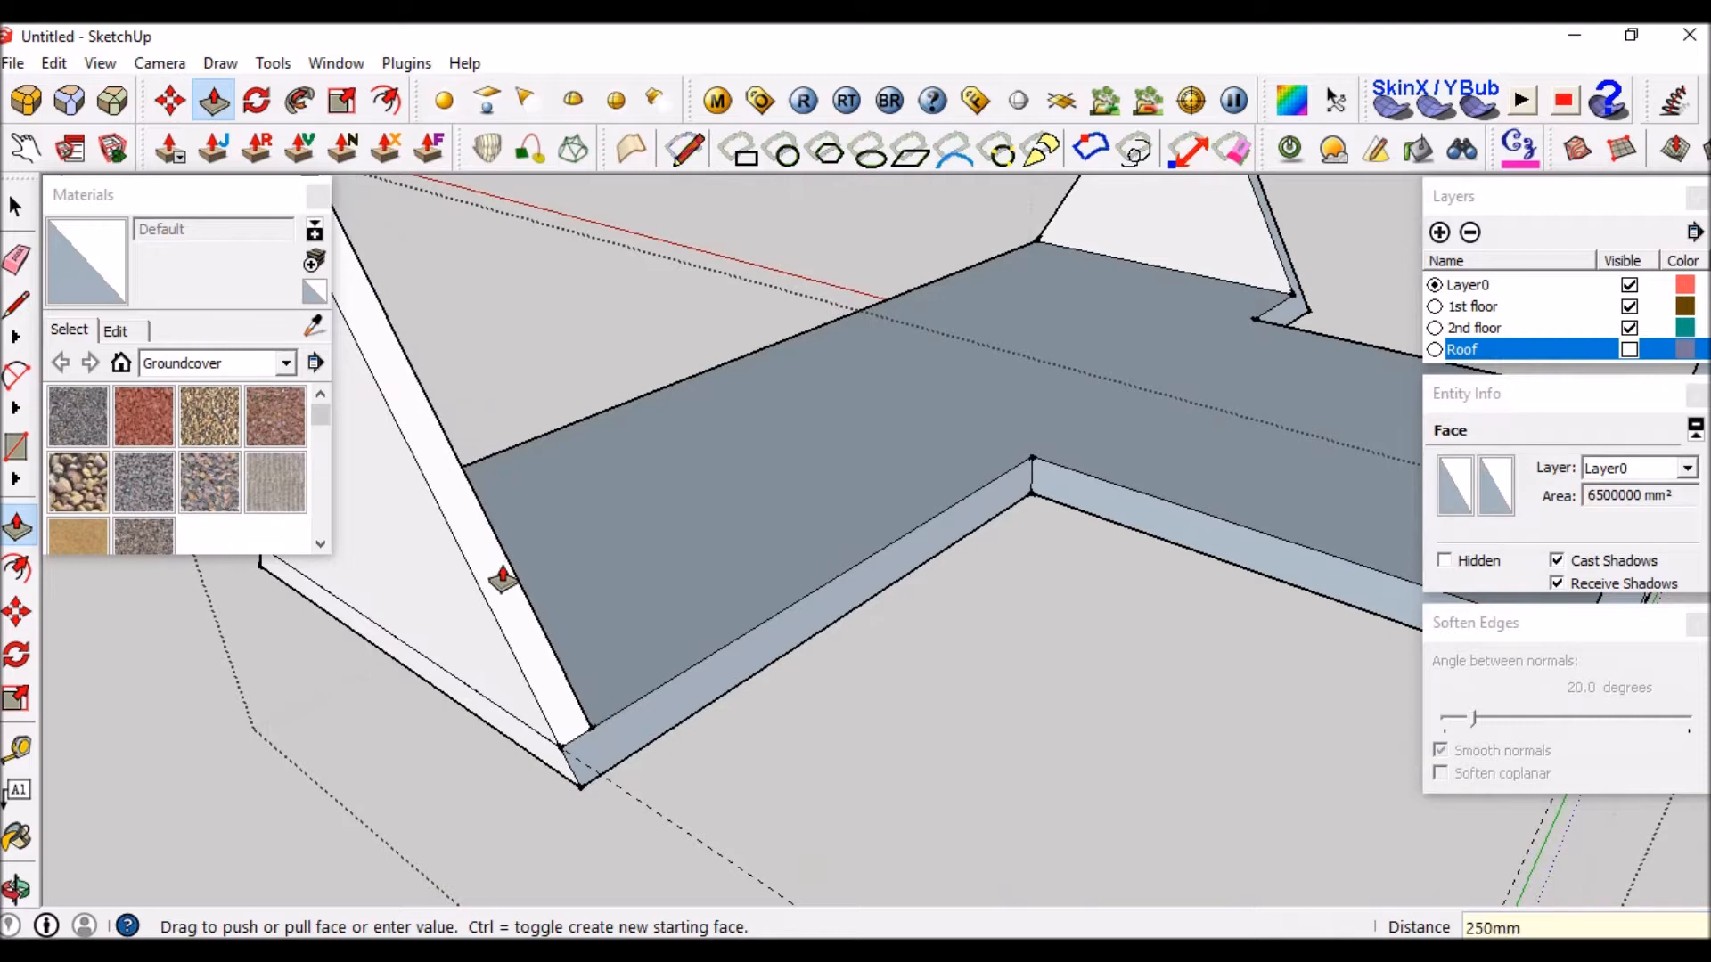
# Delete the short edge at this gable's foot and the horizontal line across its outer face.
pyautogui.press('space')
pyautogui.click(580, 739)
pyautogui.press('Delete')
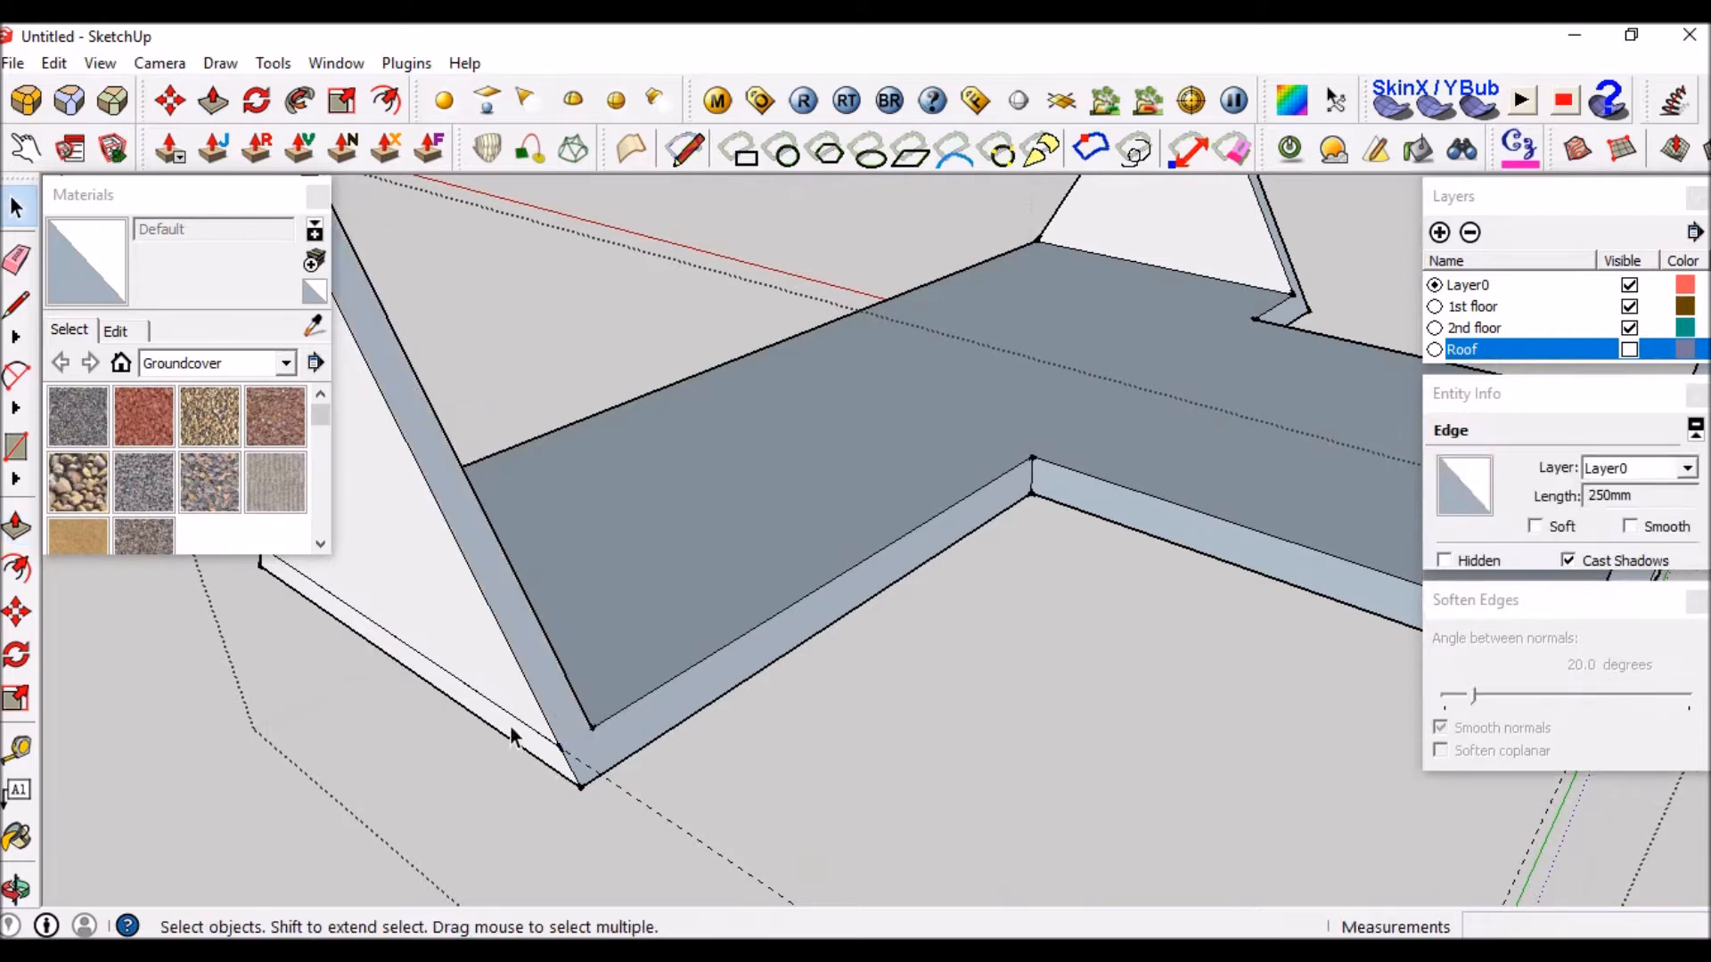
pyautogui.click(506, 714)
pyautogui.press('Delete')
# Leave component editing and move the finished gable component along the green axis onto the building.
pyautogui.moveTo(614, 628); pyautogui.dragTo(972, 650, button='middle')
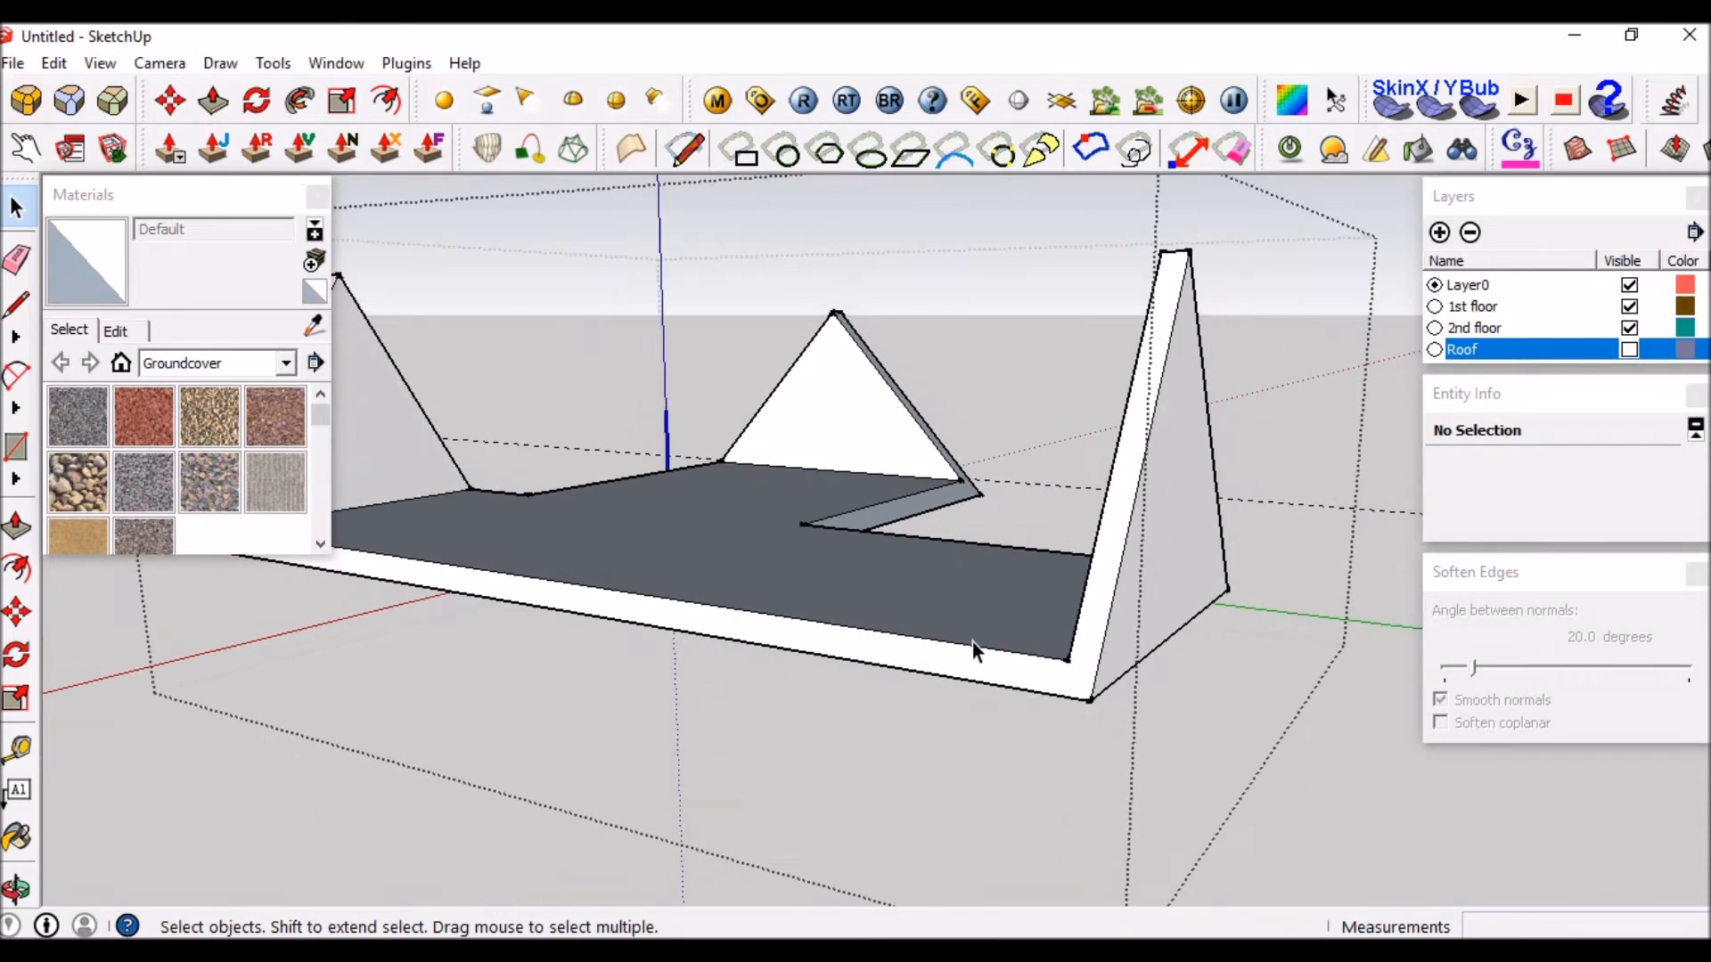
pyautogui.scroll(-5, 875, 499)
pyautogui.moveTo(783, 466); pyautogui.dragTo(1029, 473, button='middle')
pyautogui.scroll(-4, 707, 433)
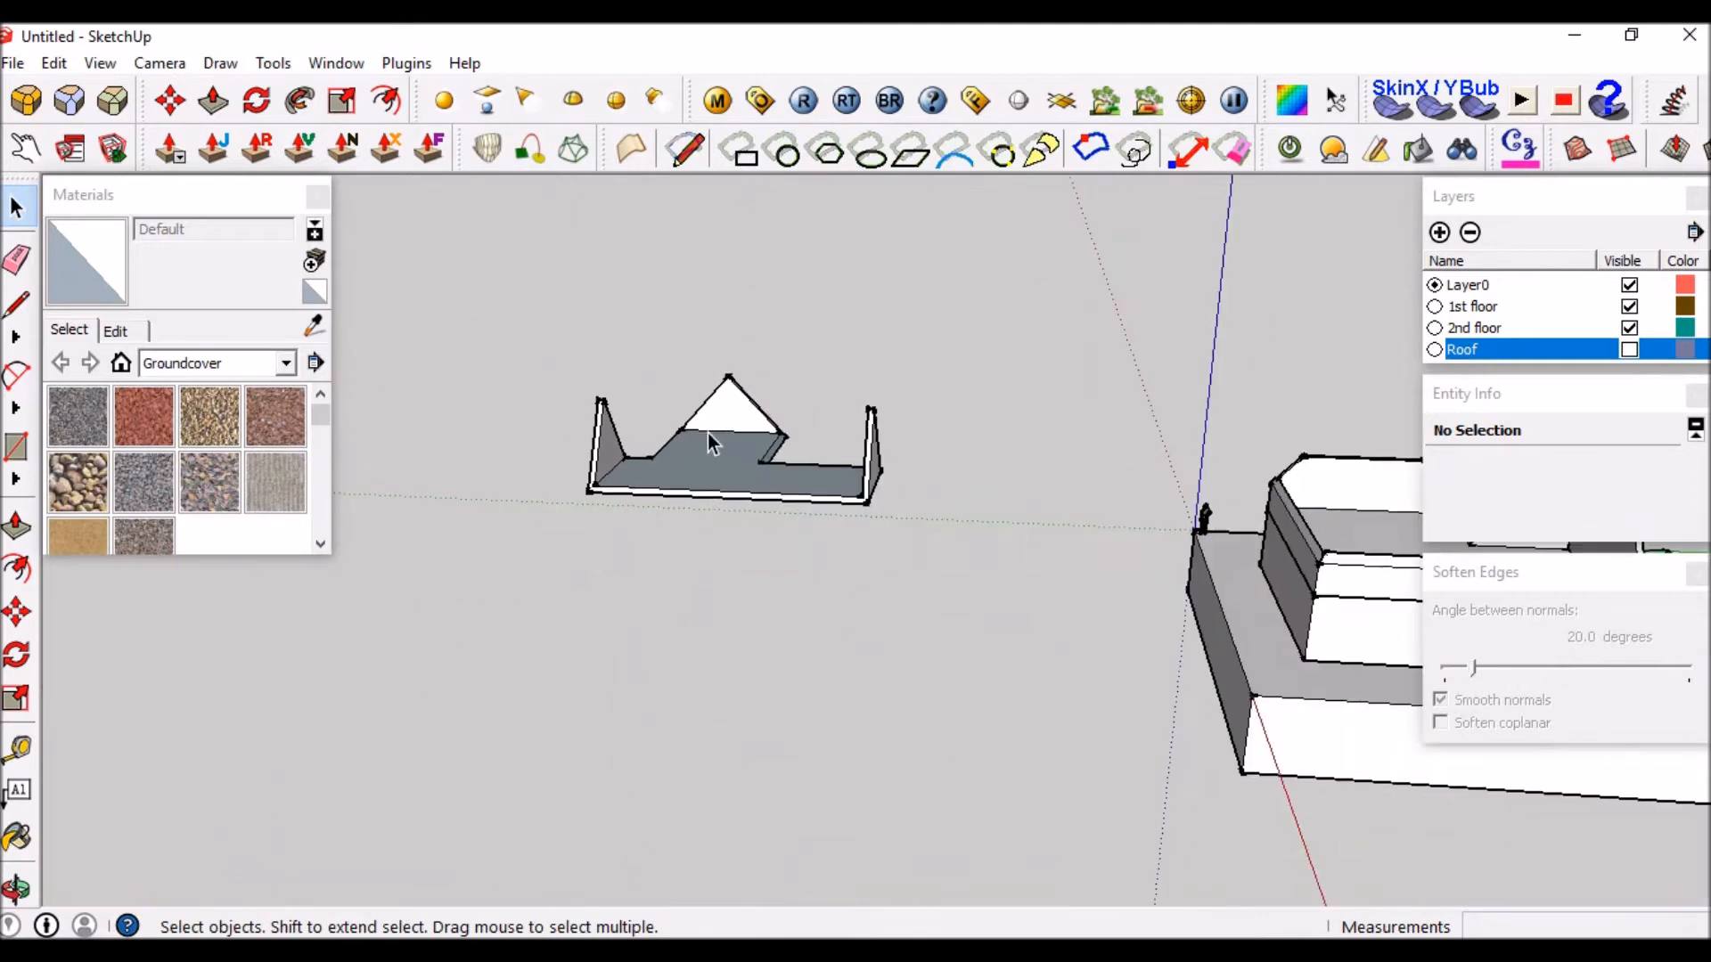
pyautogui.moveTo(707, 433); pyautogui.dragTo(804, 511, button='middle')
pyautogui.scroll(-4, 704, 479)
pyautogui.click(751, 590)
pyautogui.press('m')
pyautogui.click(748, 651)
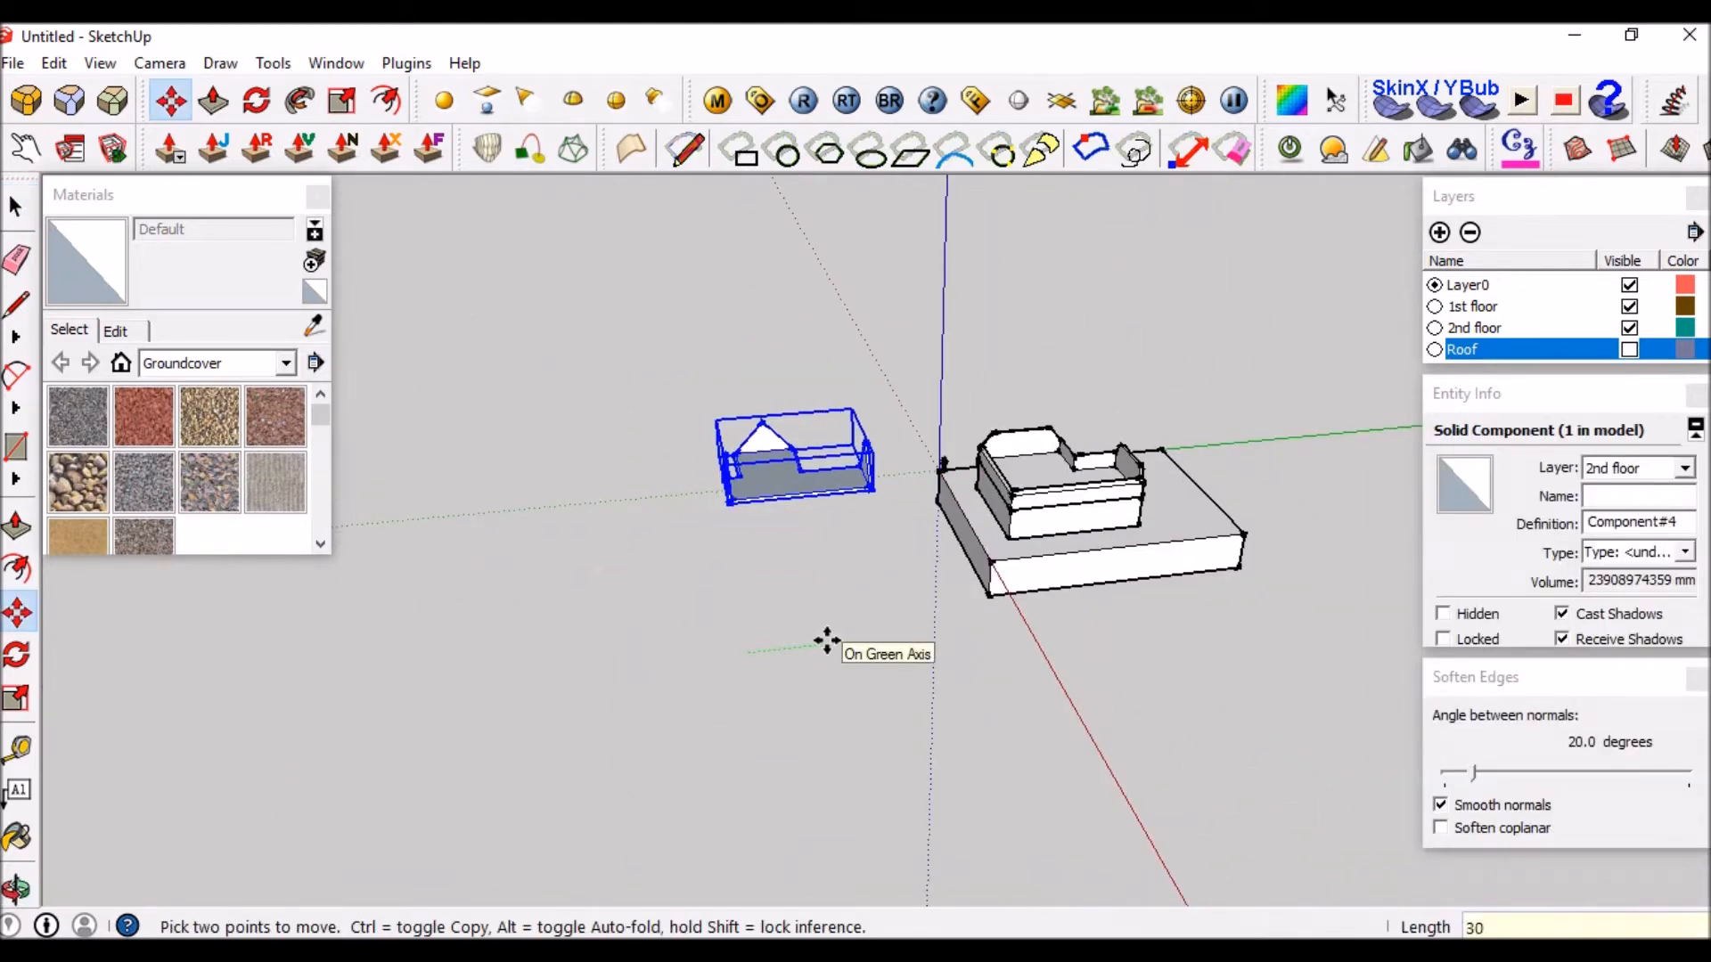
pyautogui.click(1016, 573)
pyautogui.press('space')
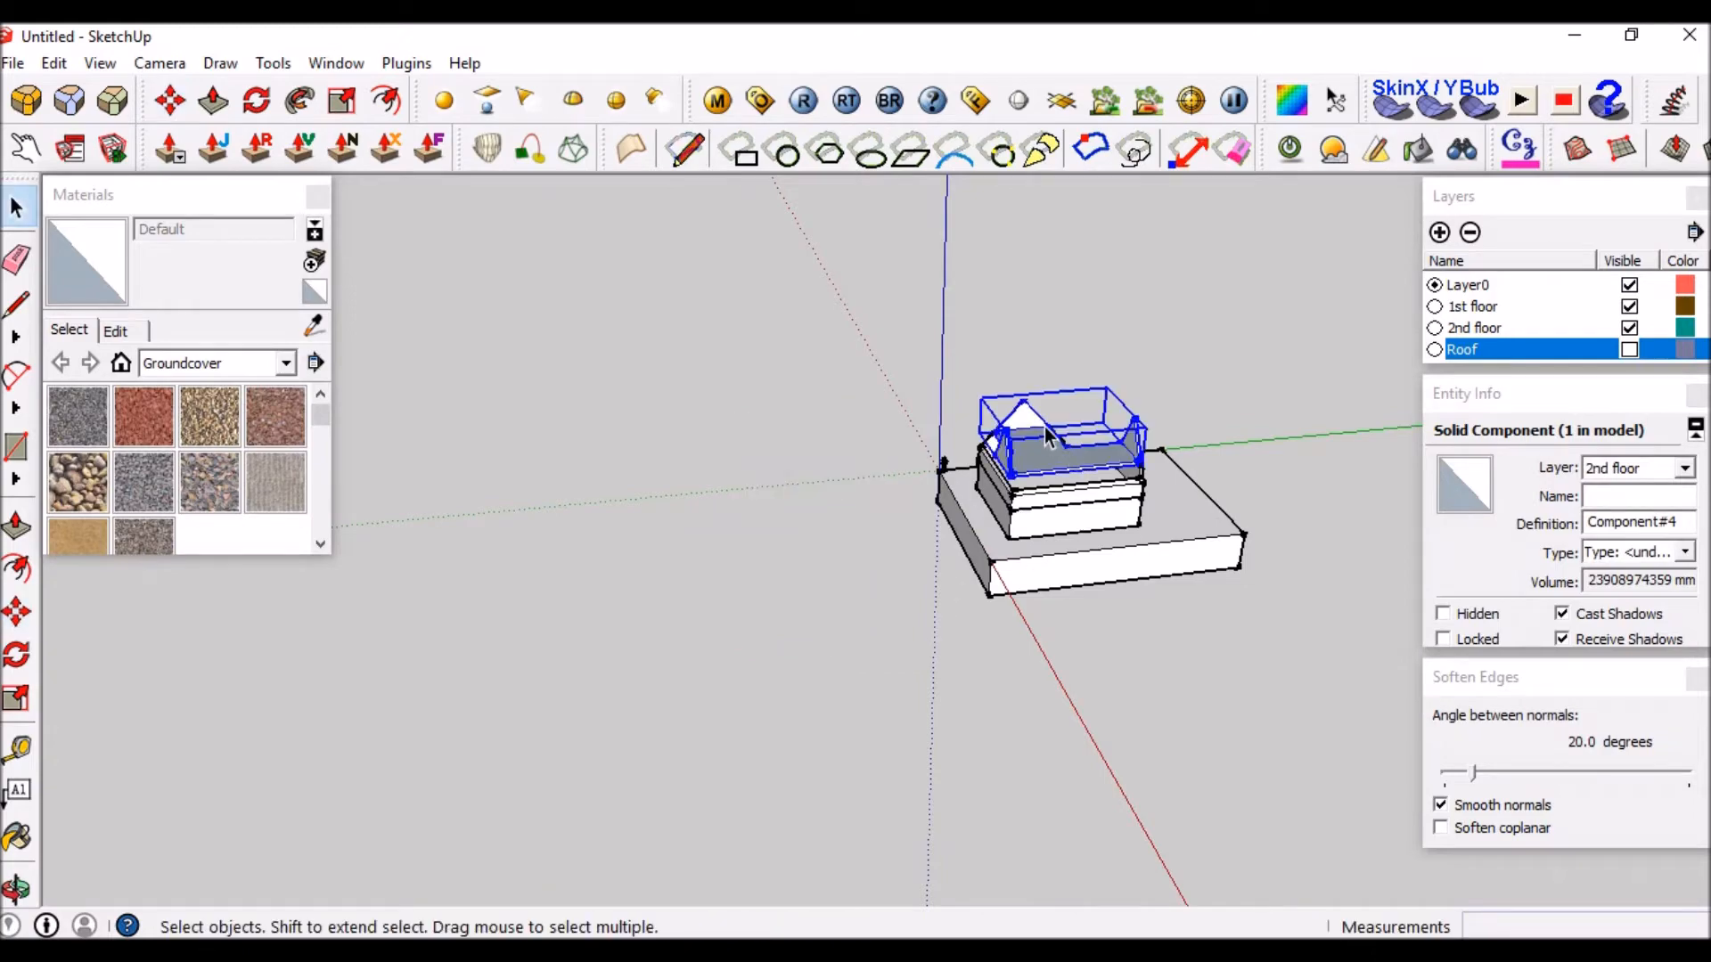
# Examine from several sides how the gable component sits relative to the 2nd floor walls beneath it.
pyautogui.scroll(5, 1052, 437)
pyautogui.moveTo(1045, 481); pyautogui.dragTo(1372, 452, button='middle')
pyautogui.scroll(6, 989, 425)
pyautogui.moveTo(1074, 438); pyautogui.dragTo(580, 473, button='middle')
pyautogui.moveTo(831, 469)
pyautogui.mouseDown(button='middle')
pyautogui.moveTo(855, 427)
pyautogui.moveTo(835, 478)
pyautogui.mouseUp(button='middle')
pyautogui.scroll(-3, 836, 482)
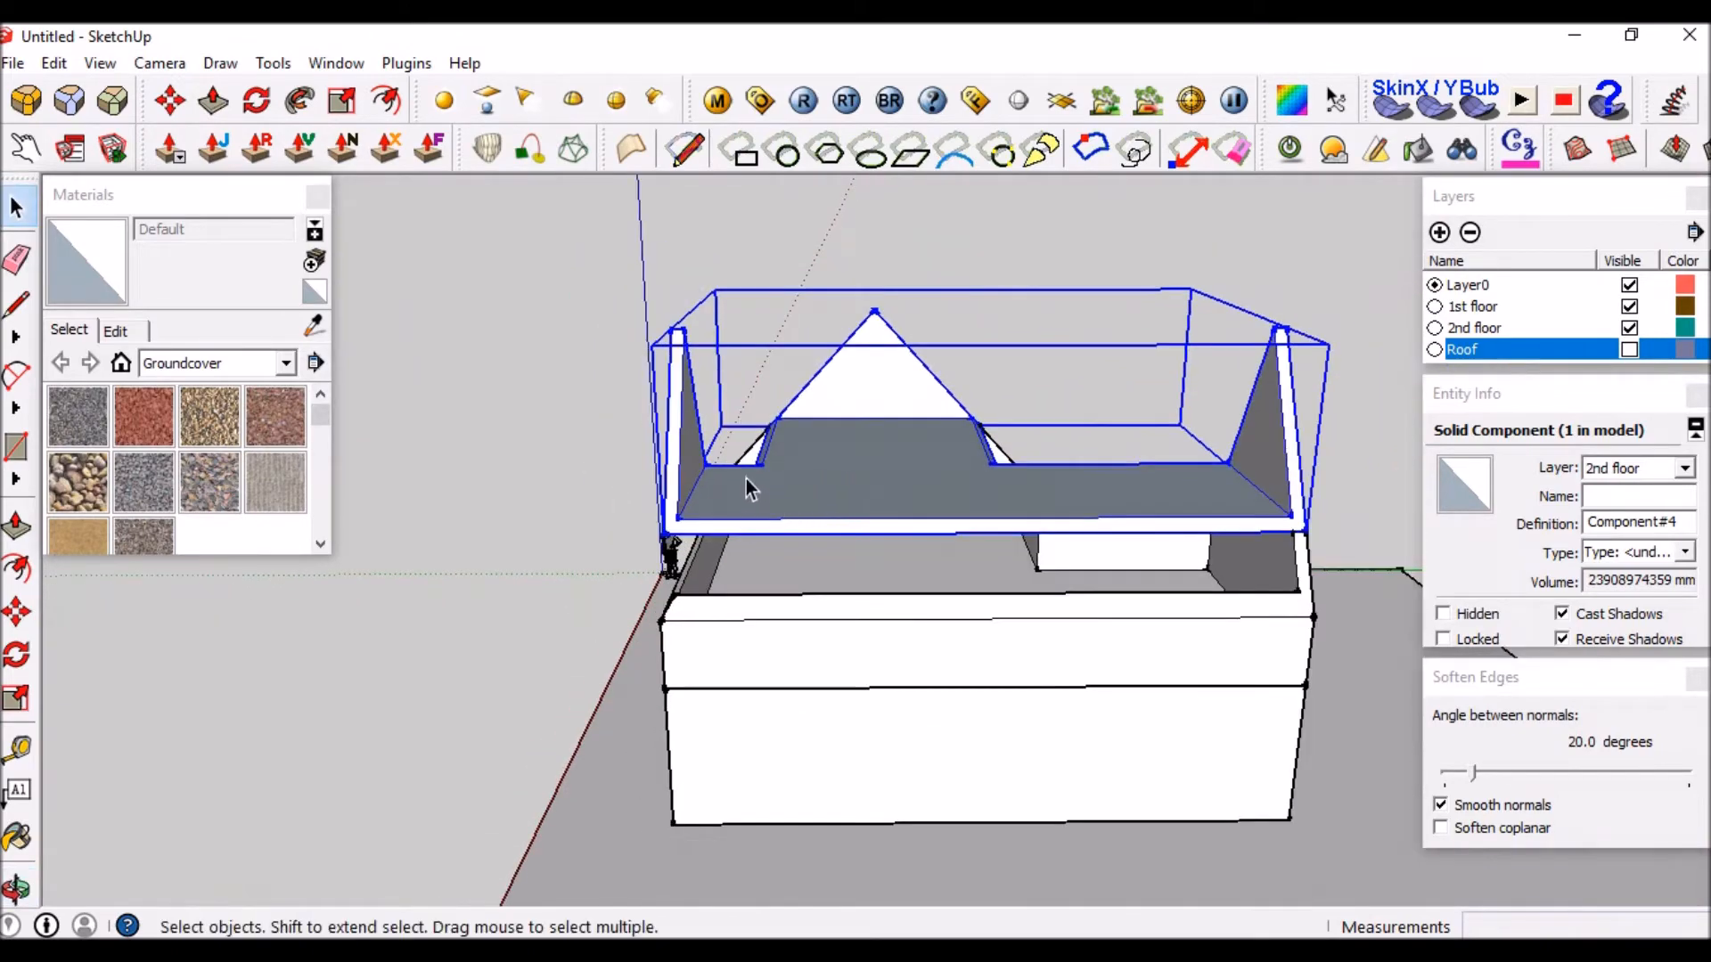
pyautogui.moveTo(718, 496); pyautogui.dragTo(1372, 406, button='middle')
pyautogui.scroll(3, 1136, 463)
pyautogui.scroll(-4, 1136, 459)
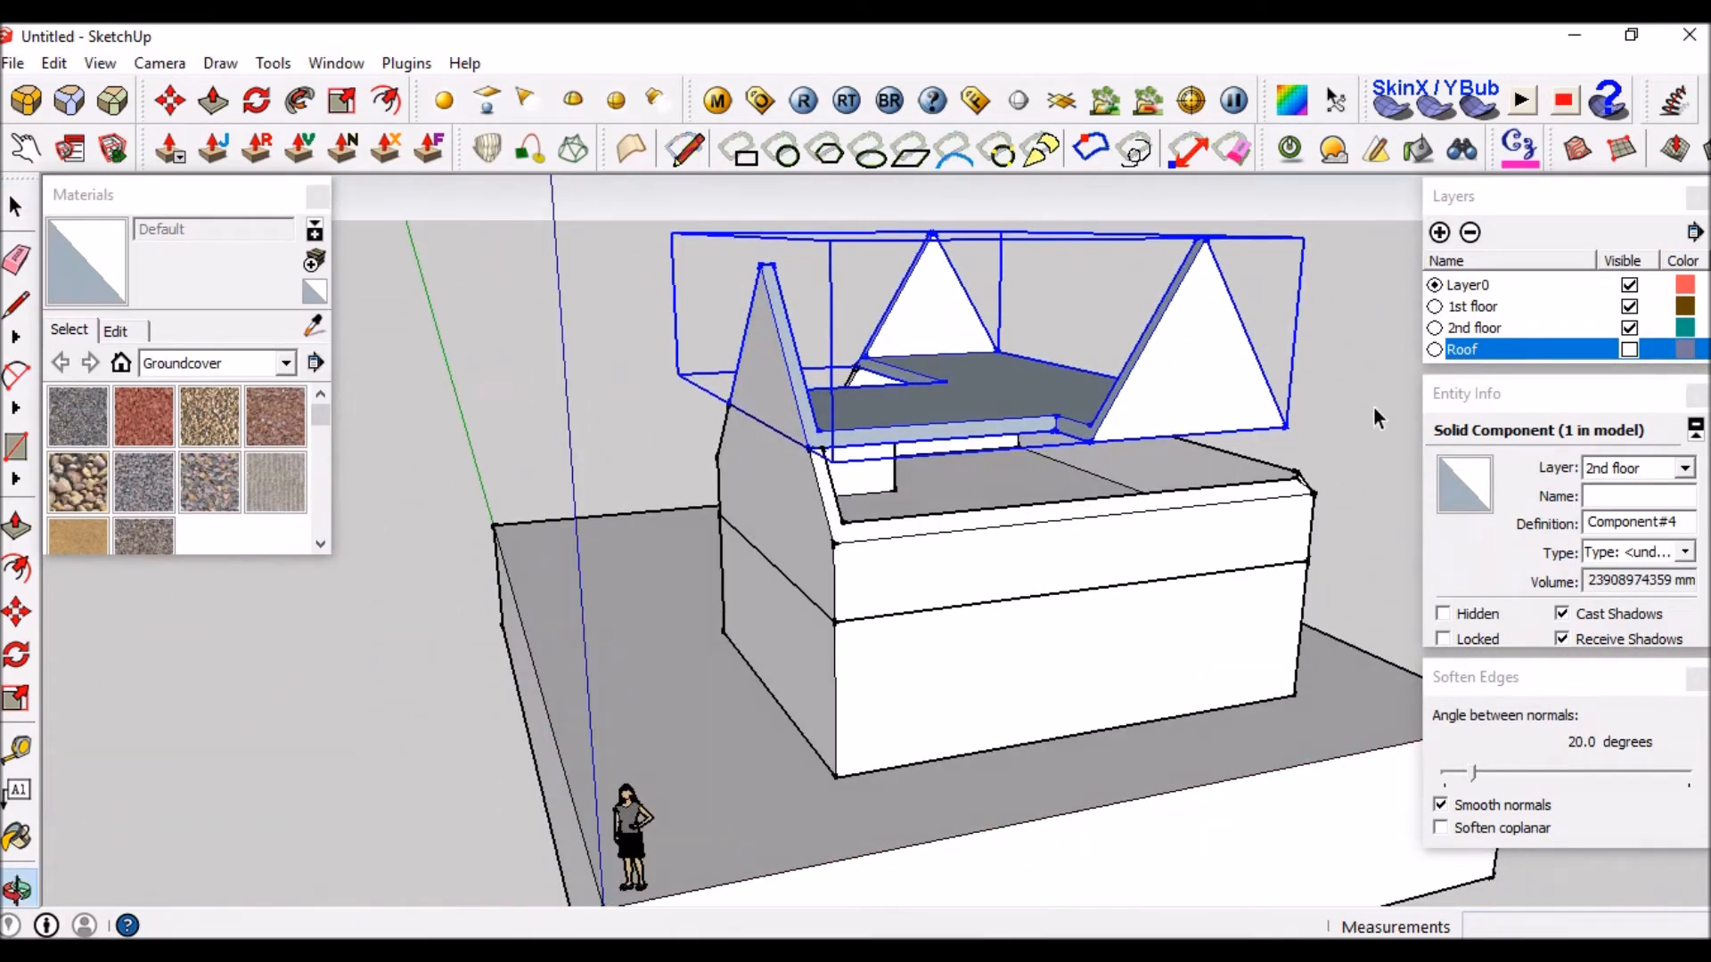
pyautogui.scroll(-4, 959, 412)
pyautogui.moveTo(958, 412); pyautogui.dragTo(992, 428, button='middle')
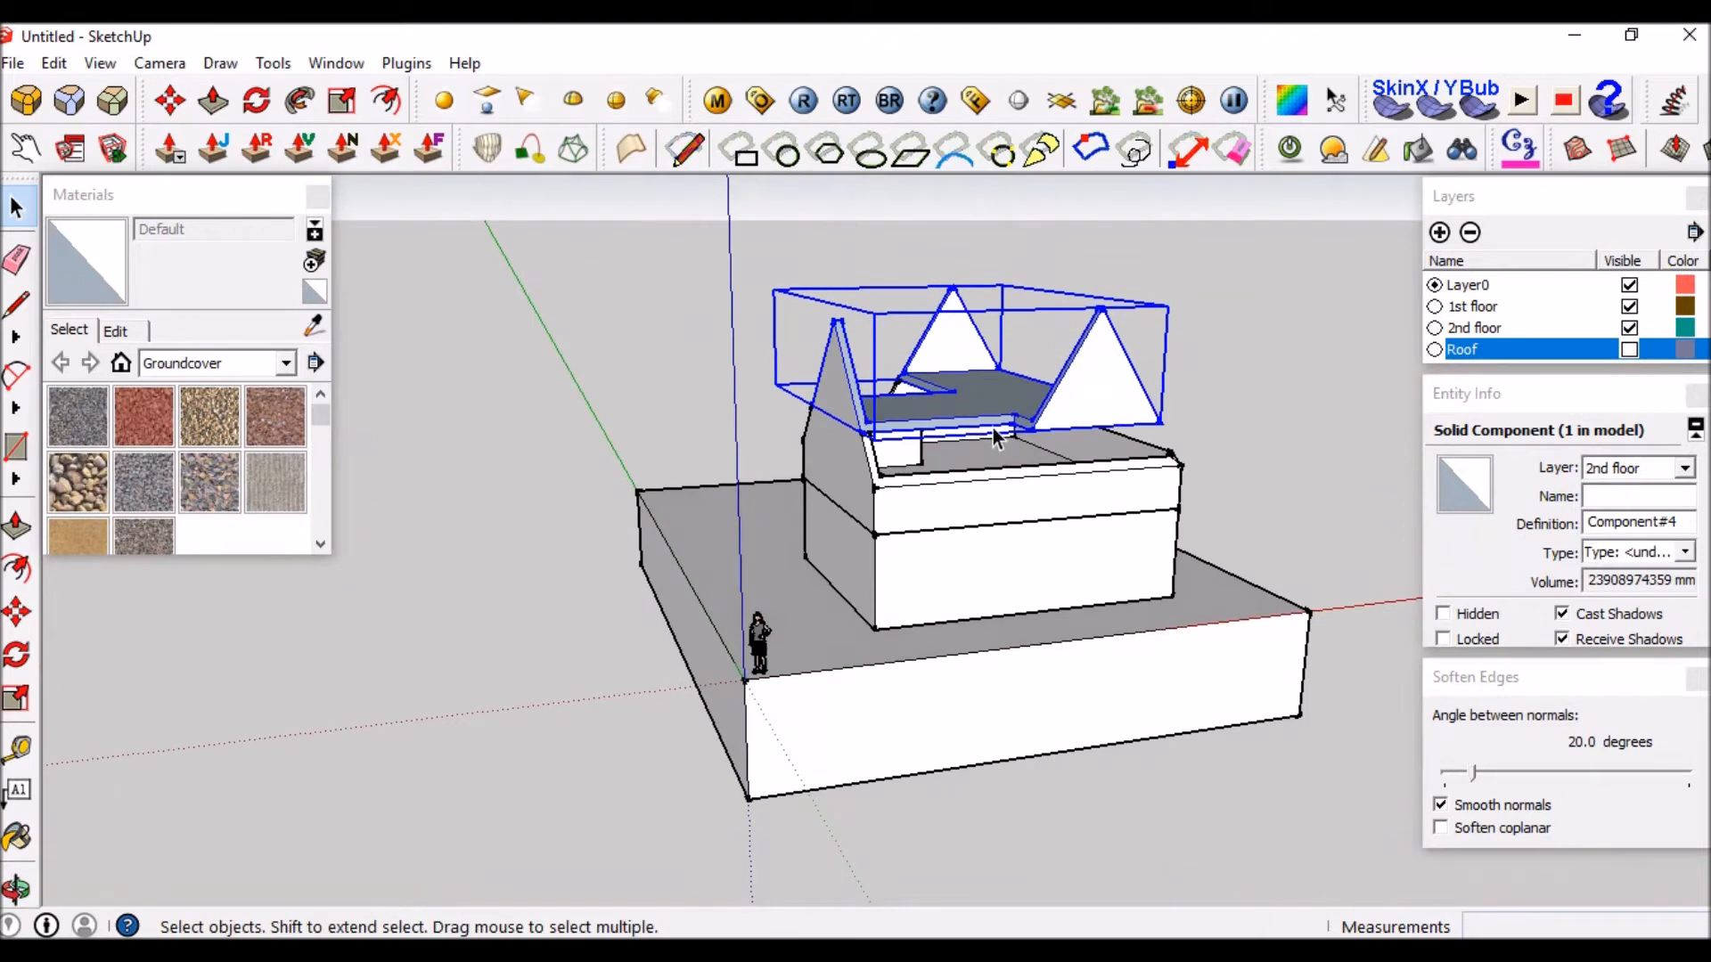
pyautogui.scroll(6, 1058, 410)
pyautogui.scroll(-6, 1059, 411)
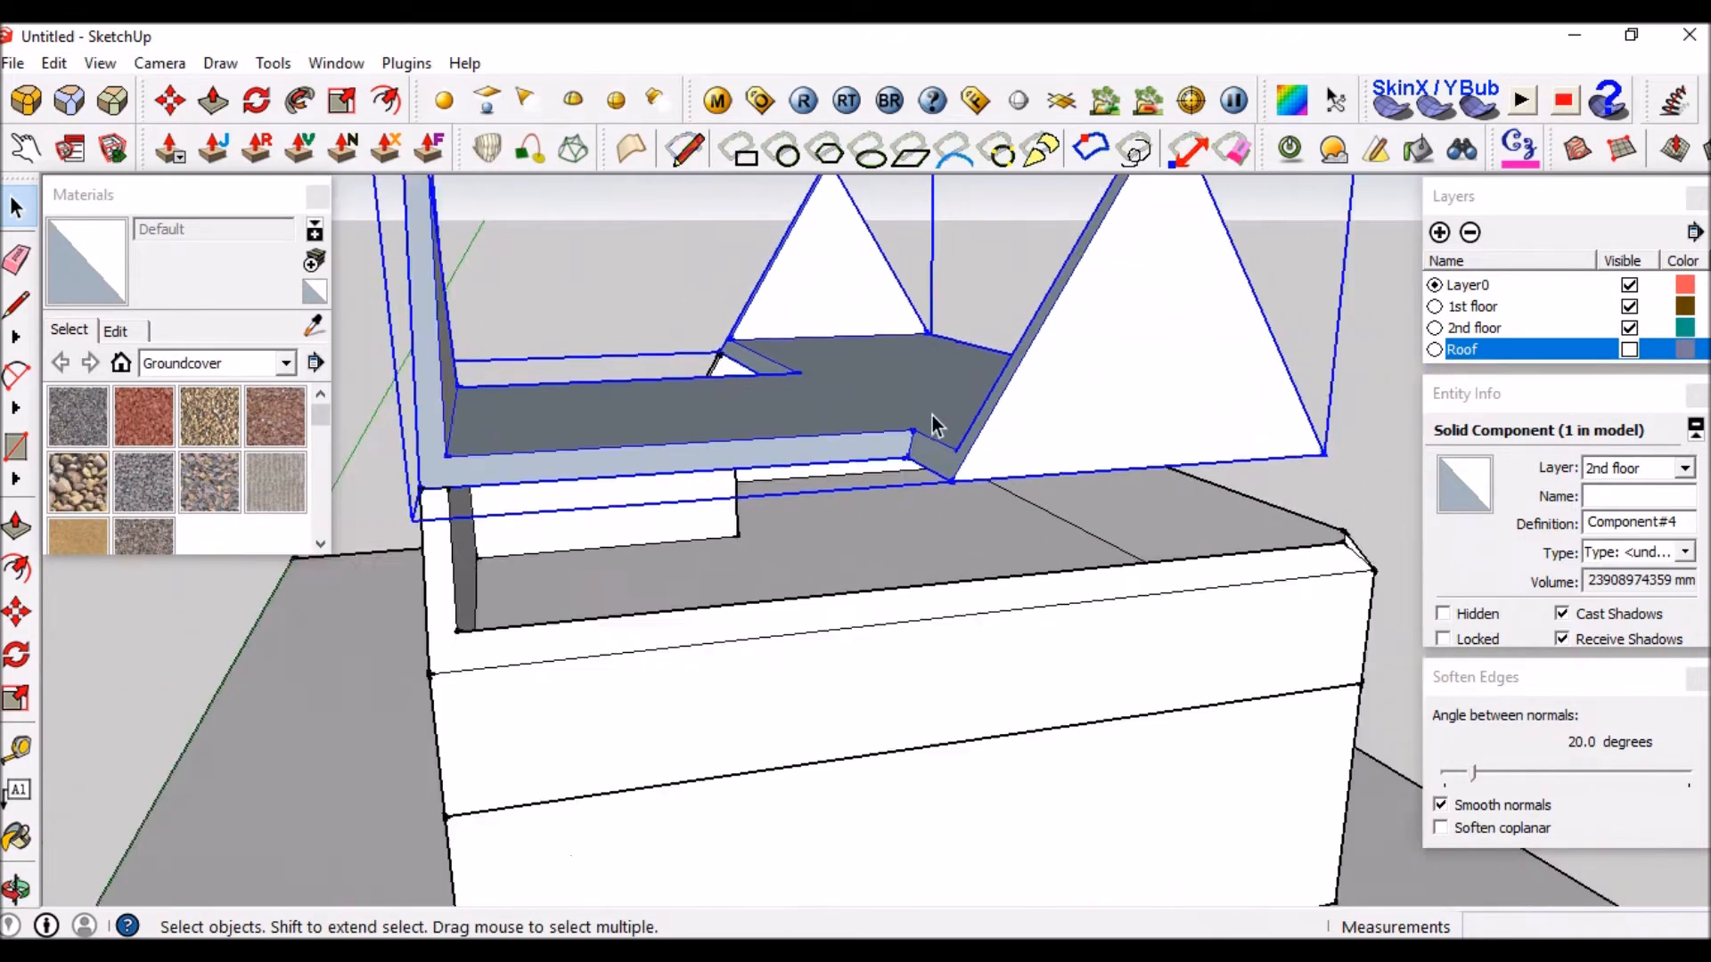
pyautogui.moveTo(1048, 341); pyautogui.dragTo(1143, 352, button='middle')
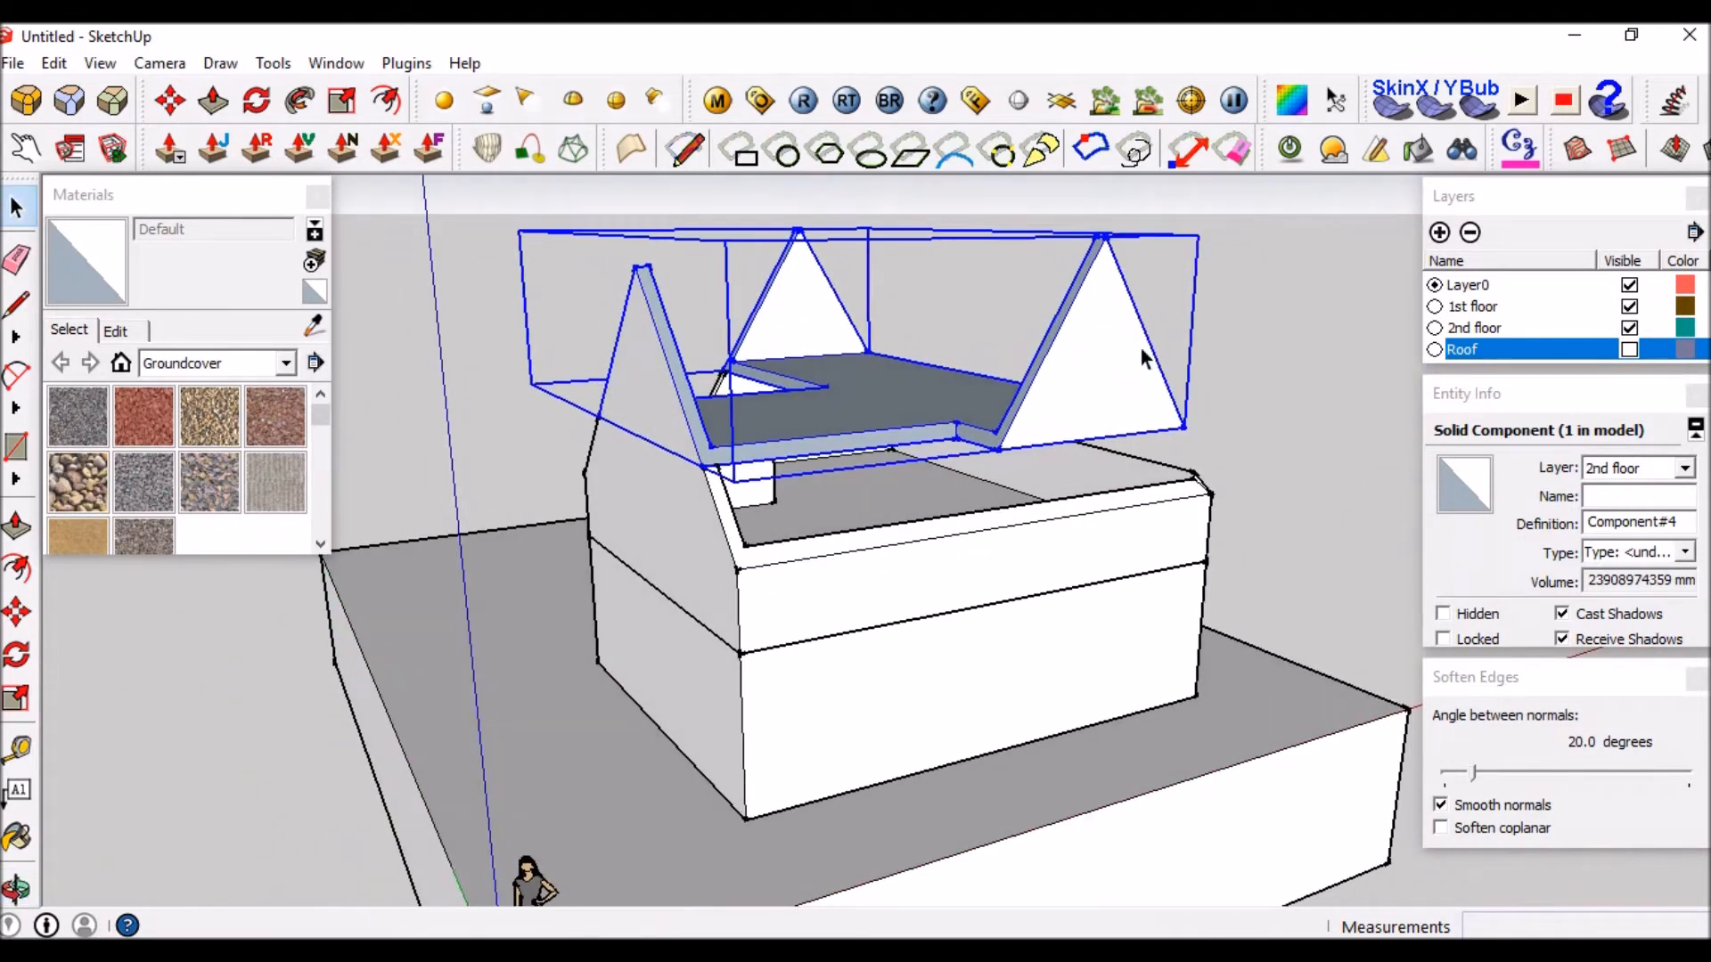
# Open the 2nd floor wall component below the gables for editing.
pyautogui.click(1047, 521)
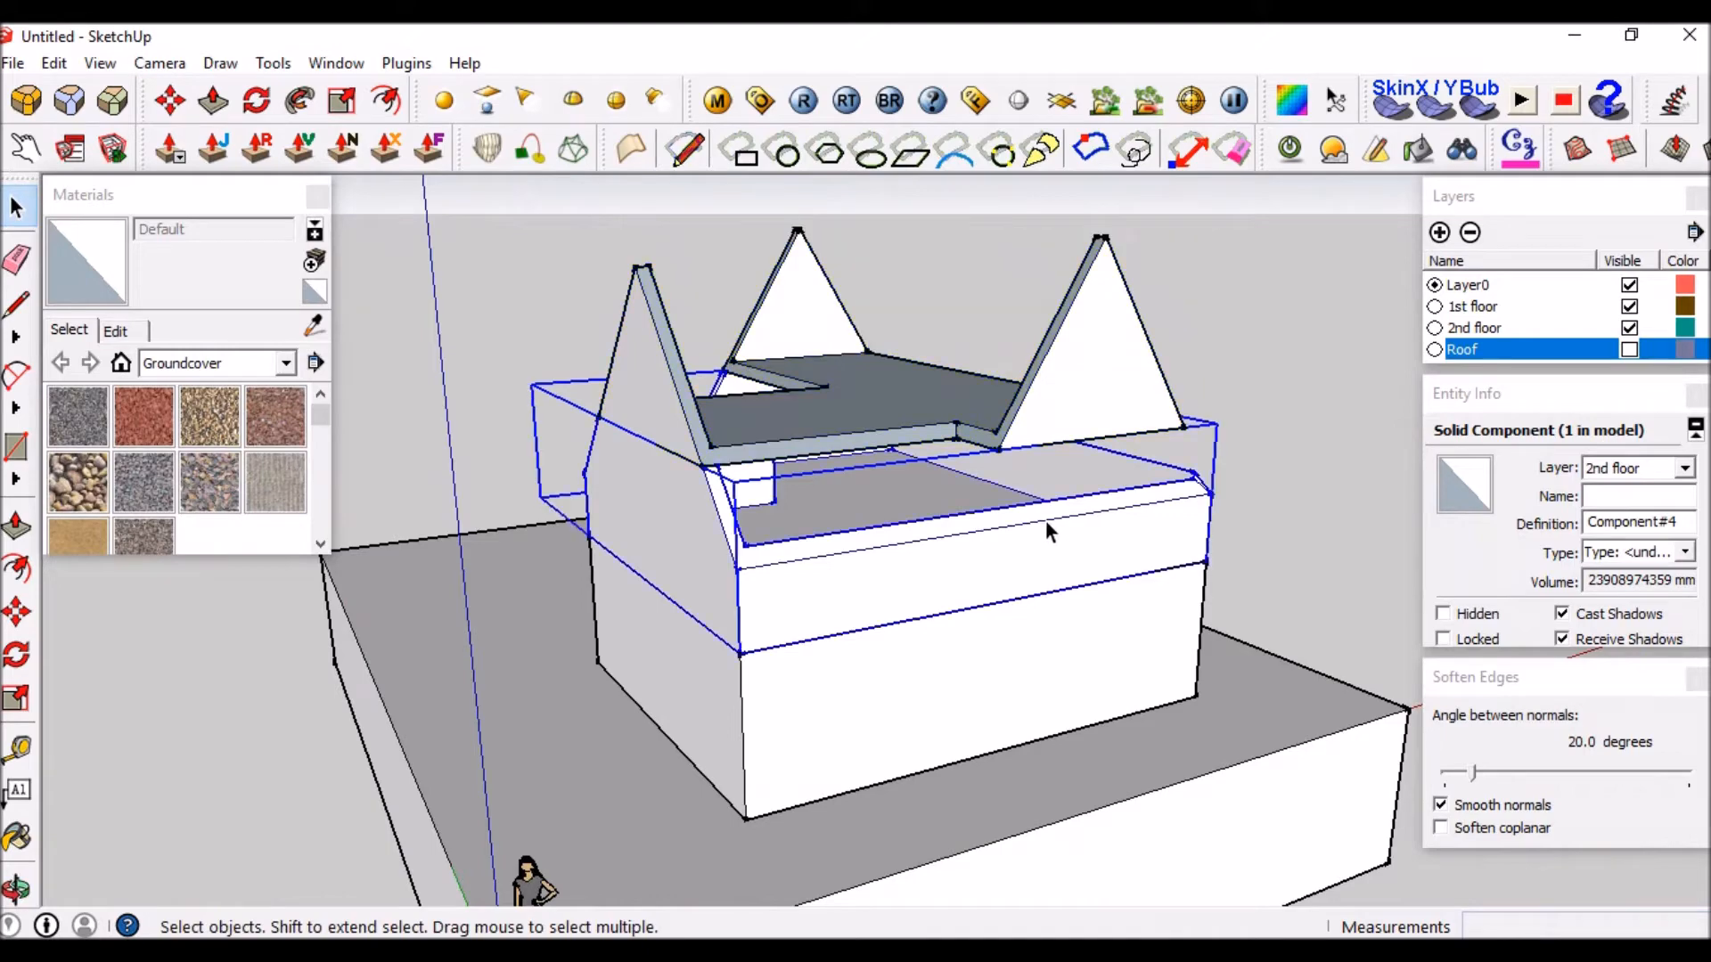
pyautogui.doubleClick(1045, 520)
pyautogui.scroll(5, 1051, 455)
pyautogui.scroll(-5, 1038, 419)
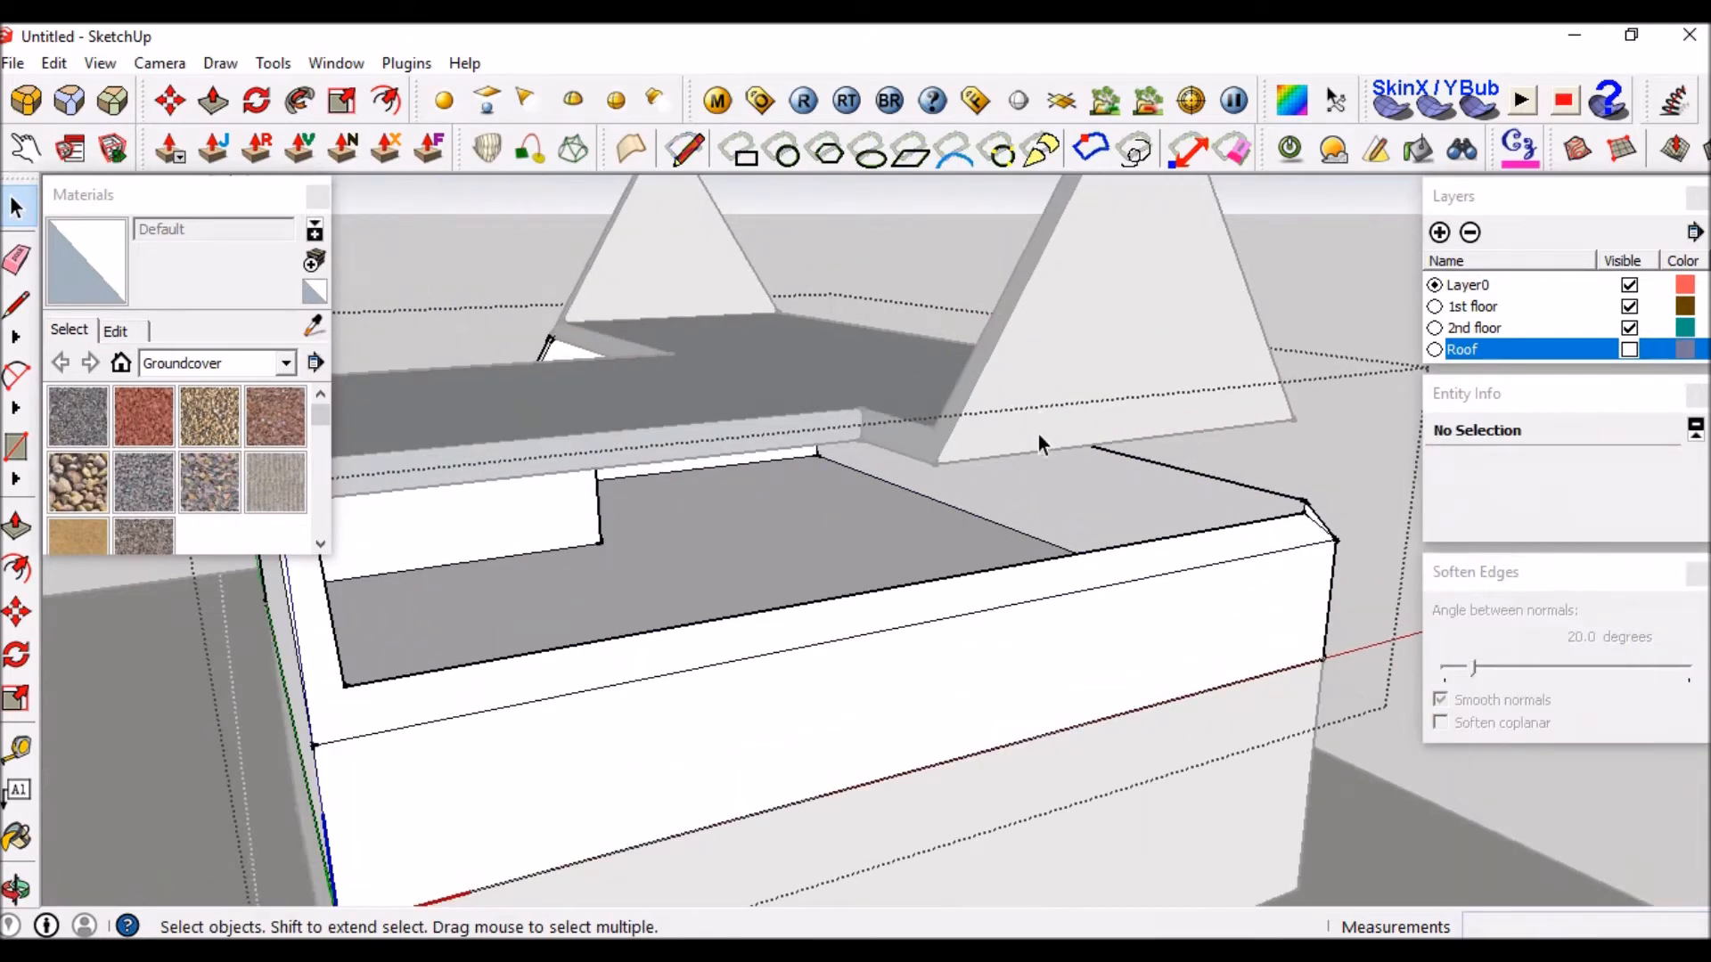
pyautogui.moveTo(973, 538); pyautogui.dragTo(996, 543, button='middle')
pyautogui.scroll(5, 1003, 441)
# Draw a line continuing the cross-wing gable's slope from its base corner down to the line along the front wall, about 1614 mm long.
pyautogui.press('l')
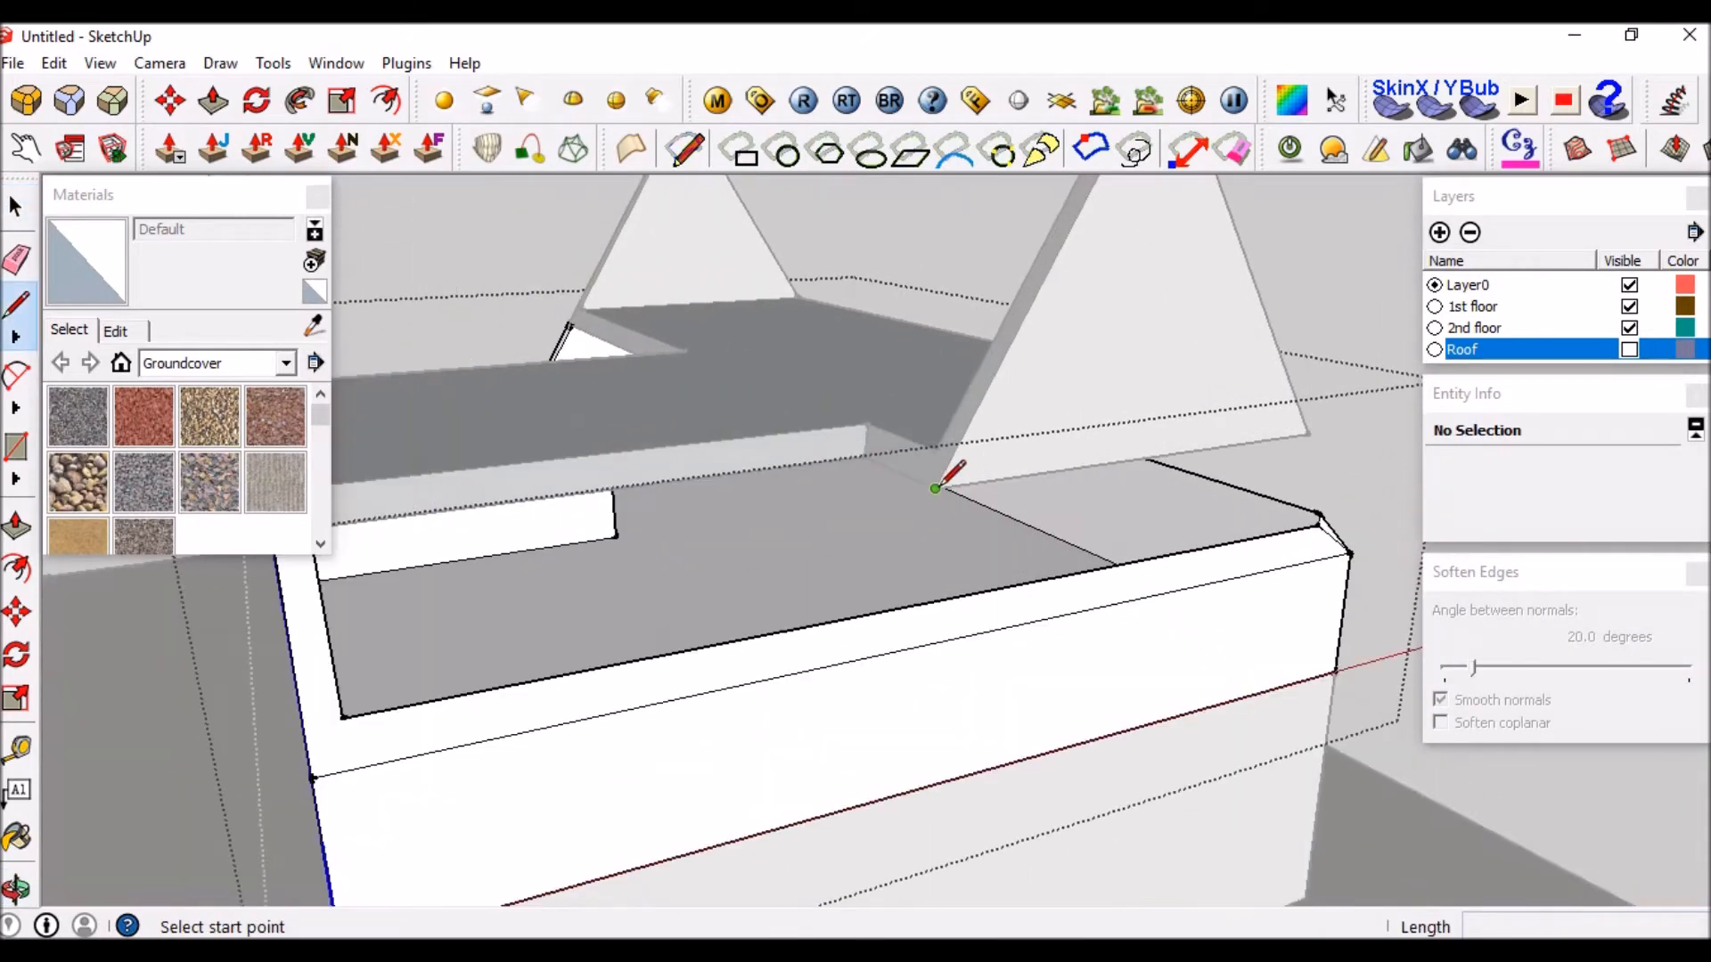
pyautogui.click(934, 488)
pyautogui.scroll(-5, 937, 479)
pyautogui.scroll(5, 944, 472)
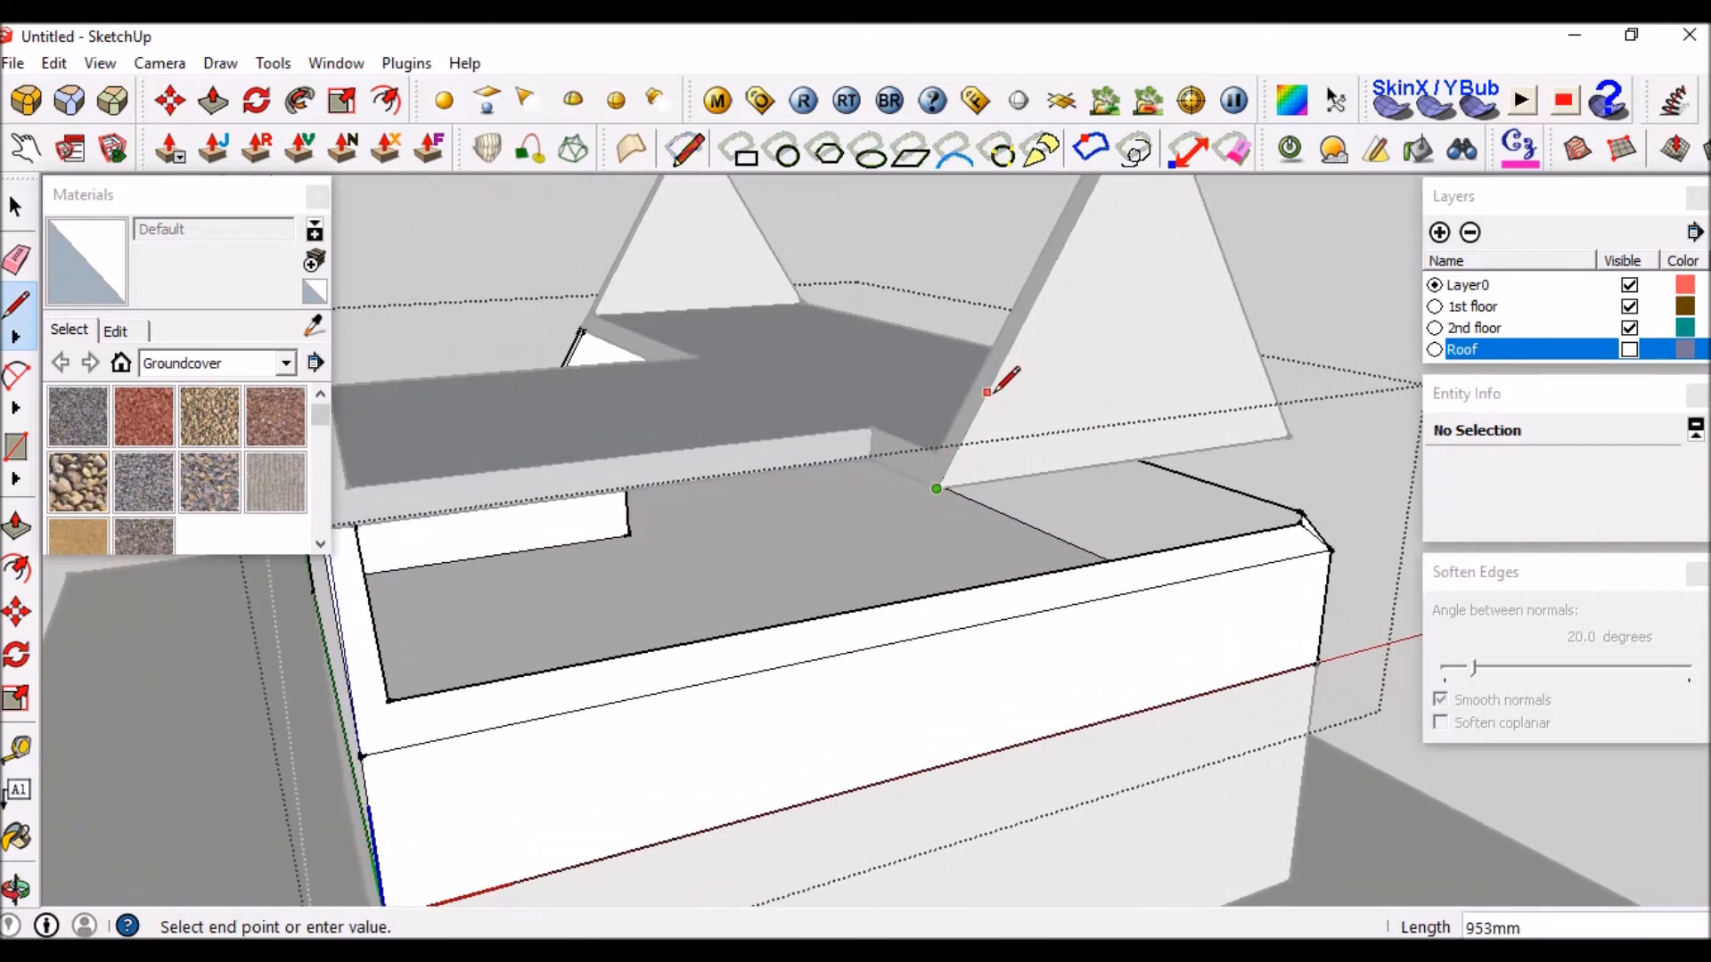
pyautogui.scroll(-3, 1000, 378)
pyautogui.scroll(3, 1015, 343)
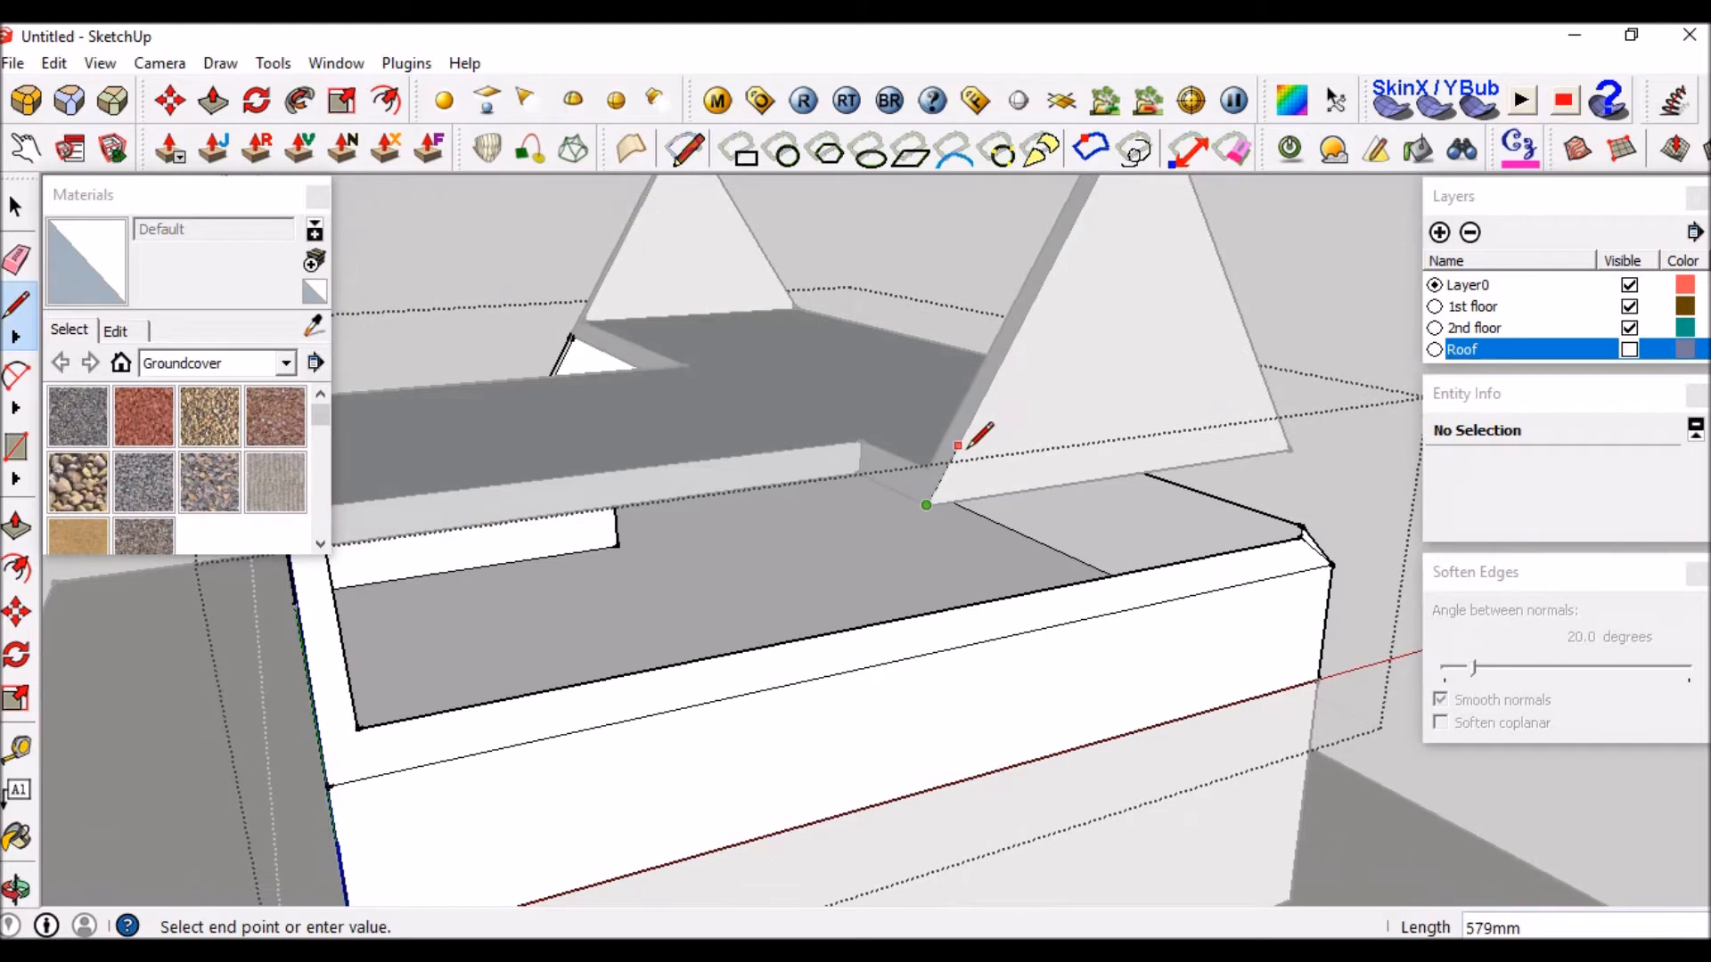
pyautogui.scroll(2, 969, 445)
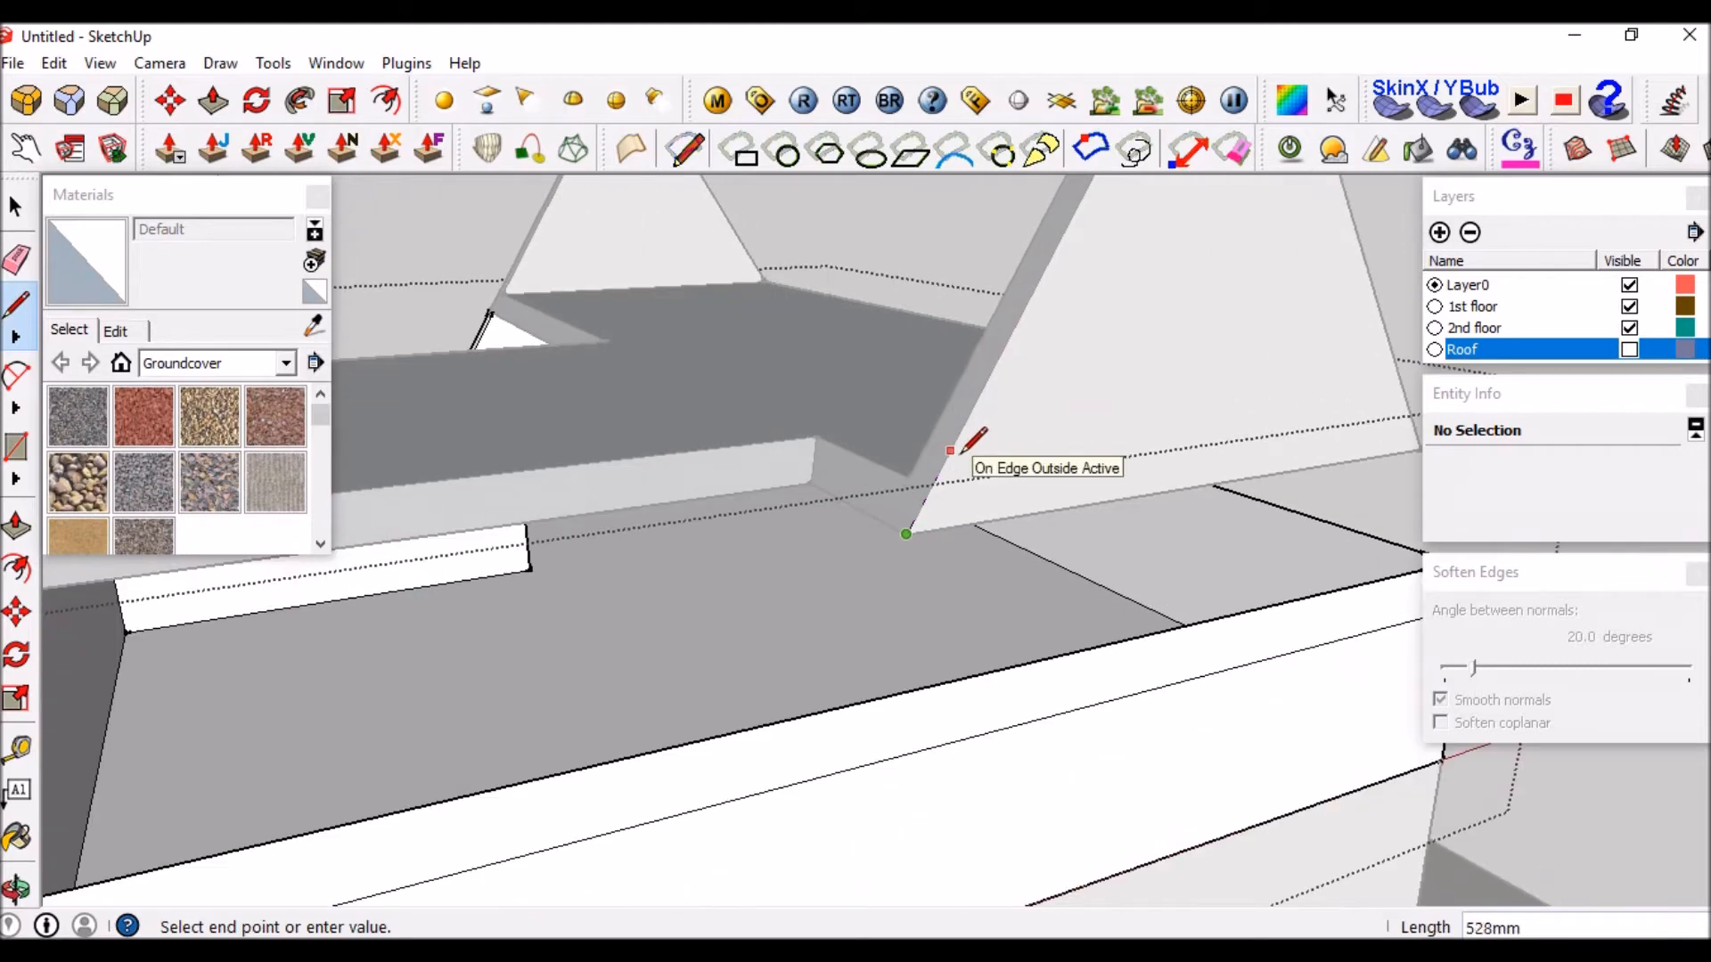
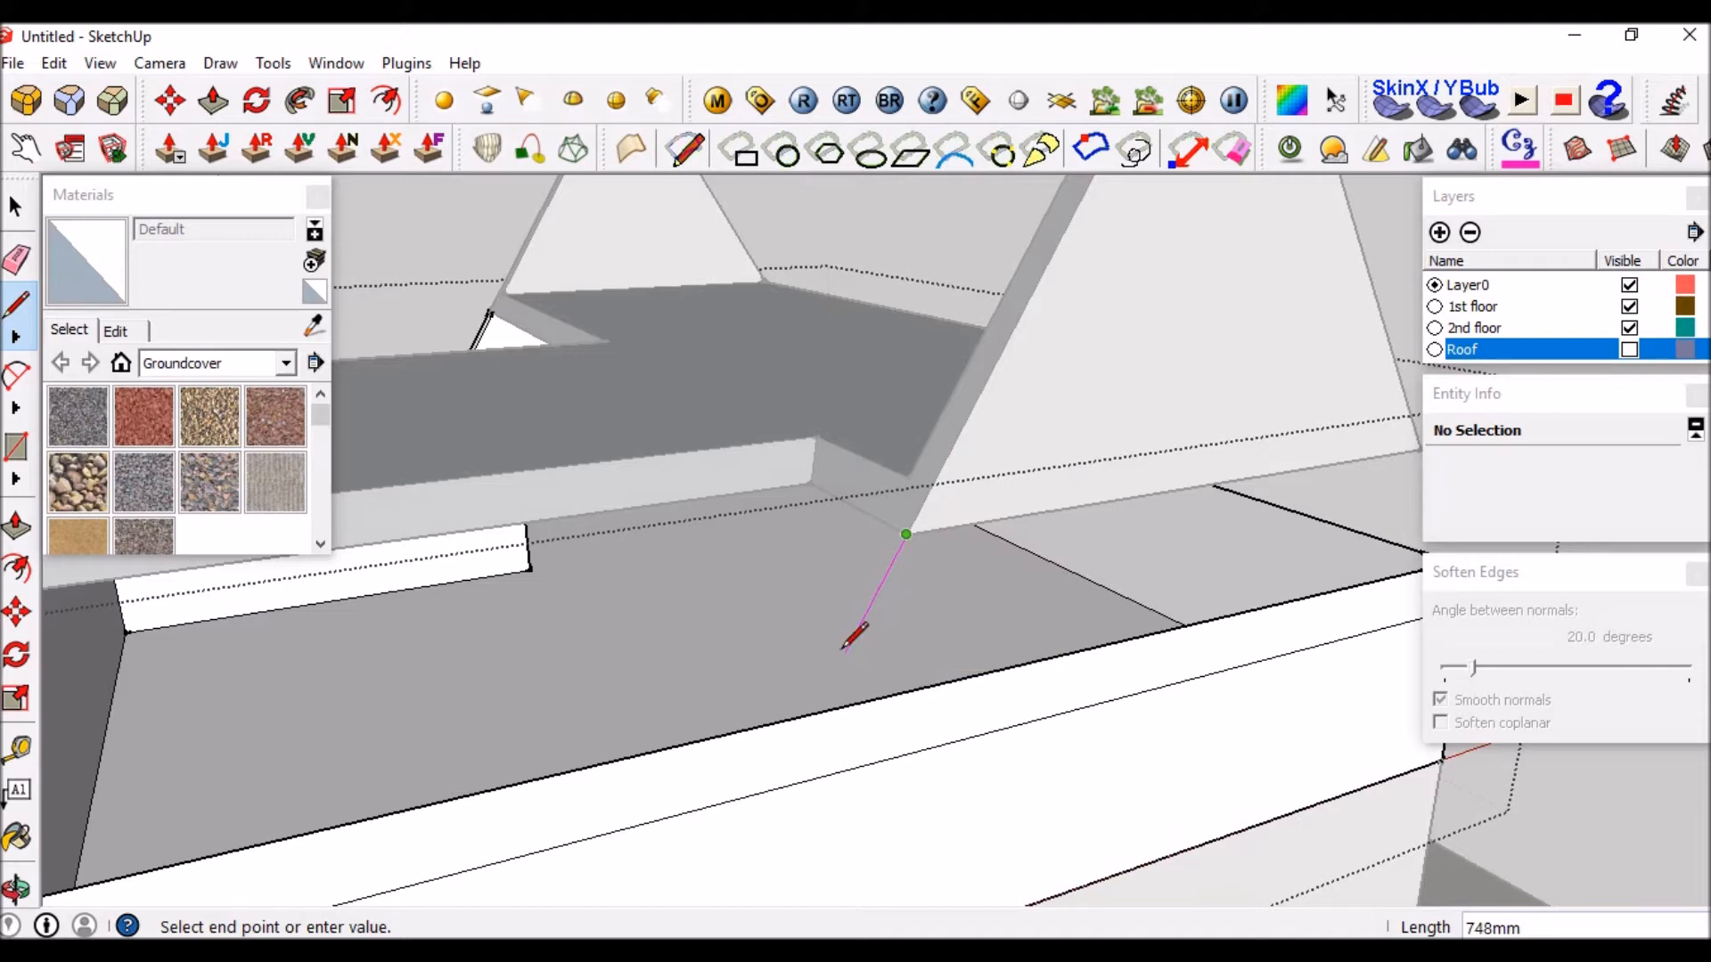
pyautogui.click(775, 789)
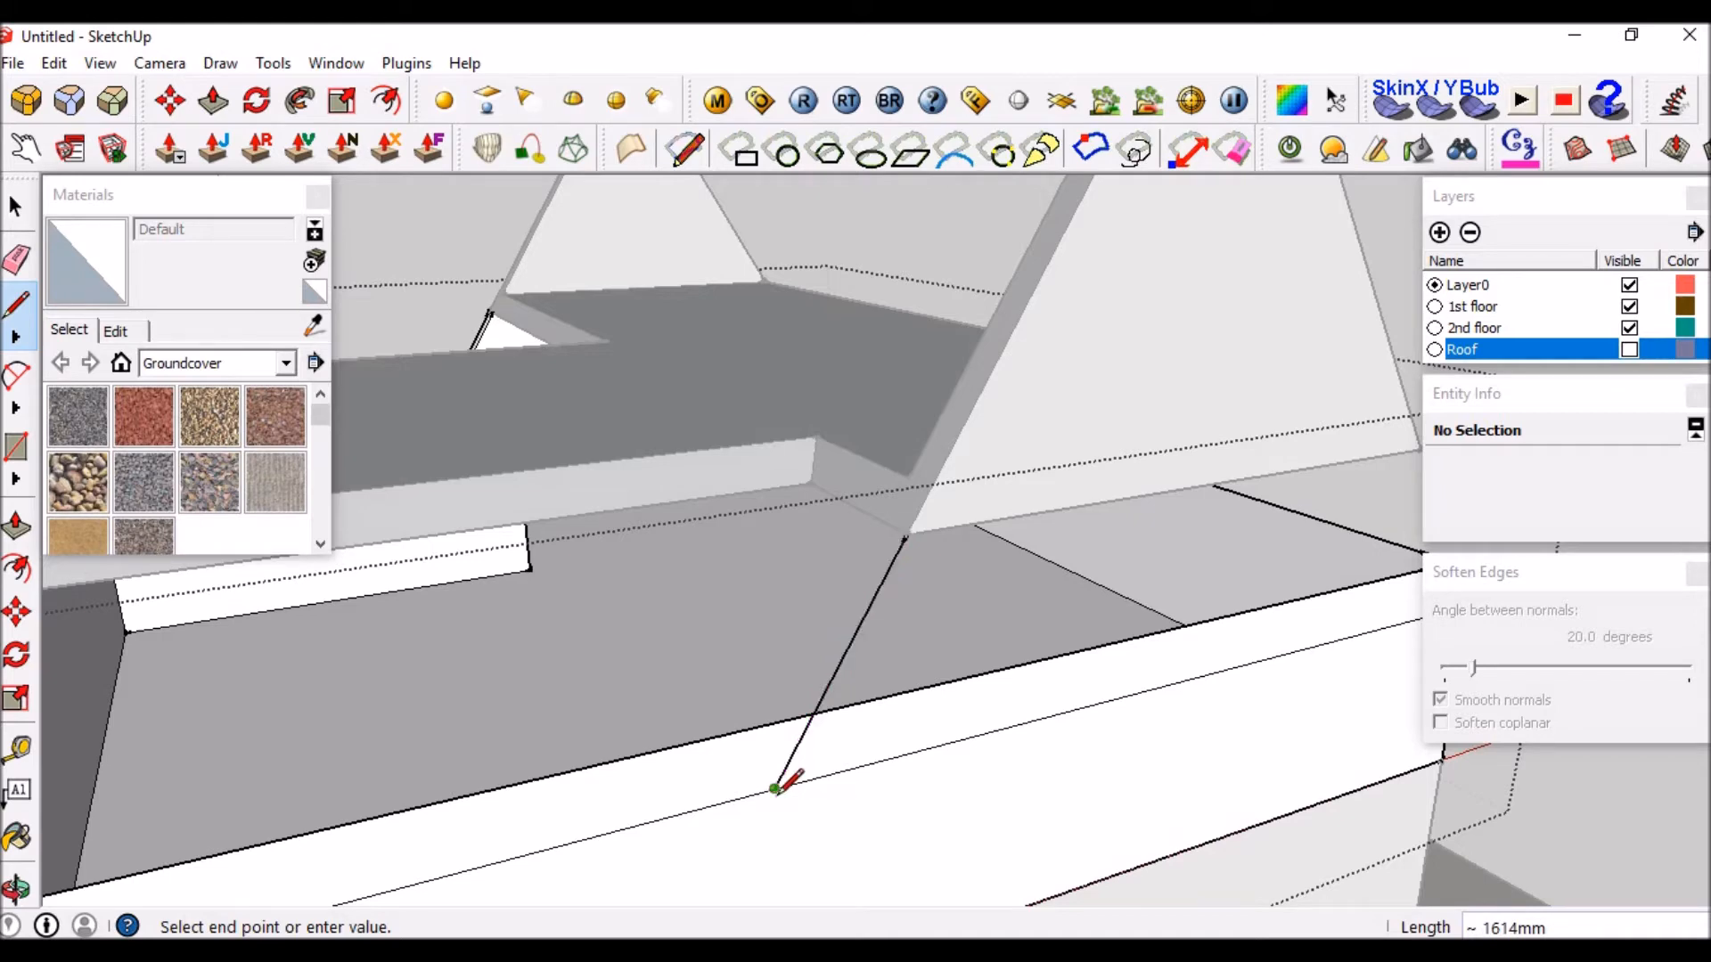
pyautogui.press('space')
# Draw a matching line of about 1614 mm from the gable's other base corner, parallel to its slope, down to the wall corner.
pyautogui.scroll(-3, 682, 784)
pyautogui.moveTo(866, 773); pyautogui.dragTo(497, 731, button='middle')
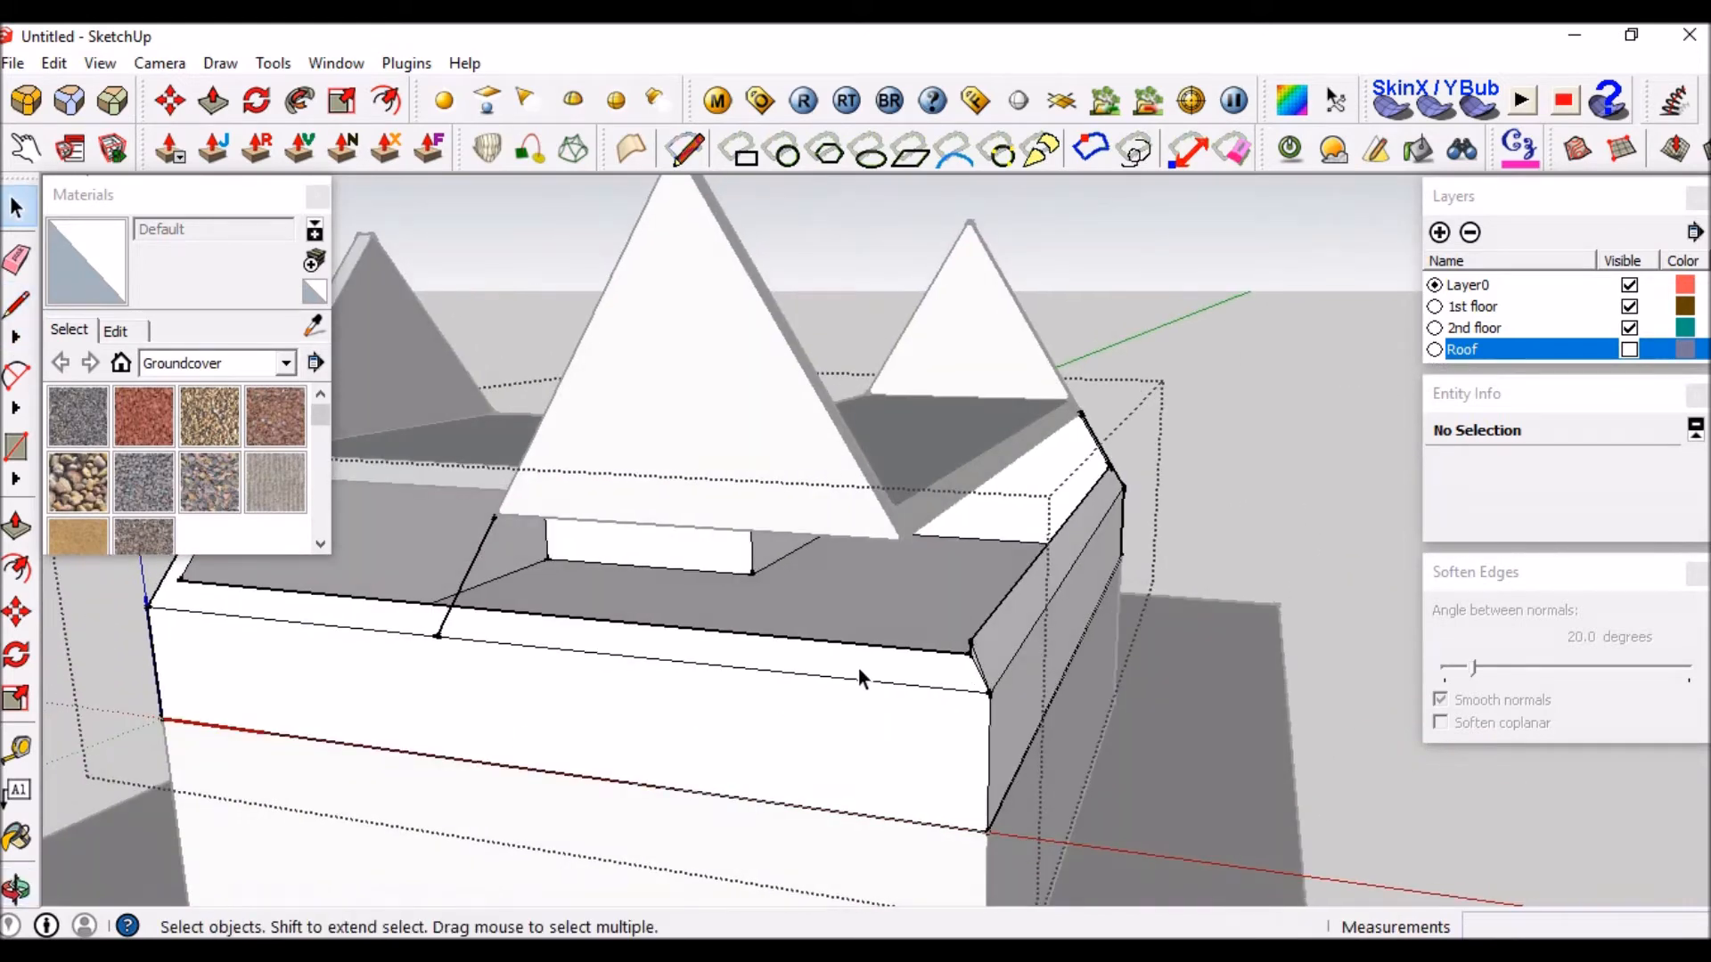
pyautogui.scroll(3, 877, 513)
pyautogui.press('l')
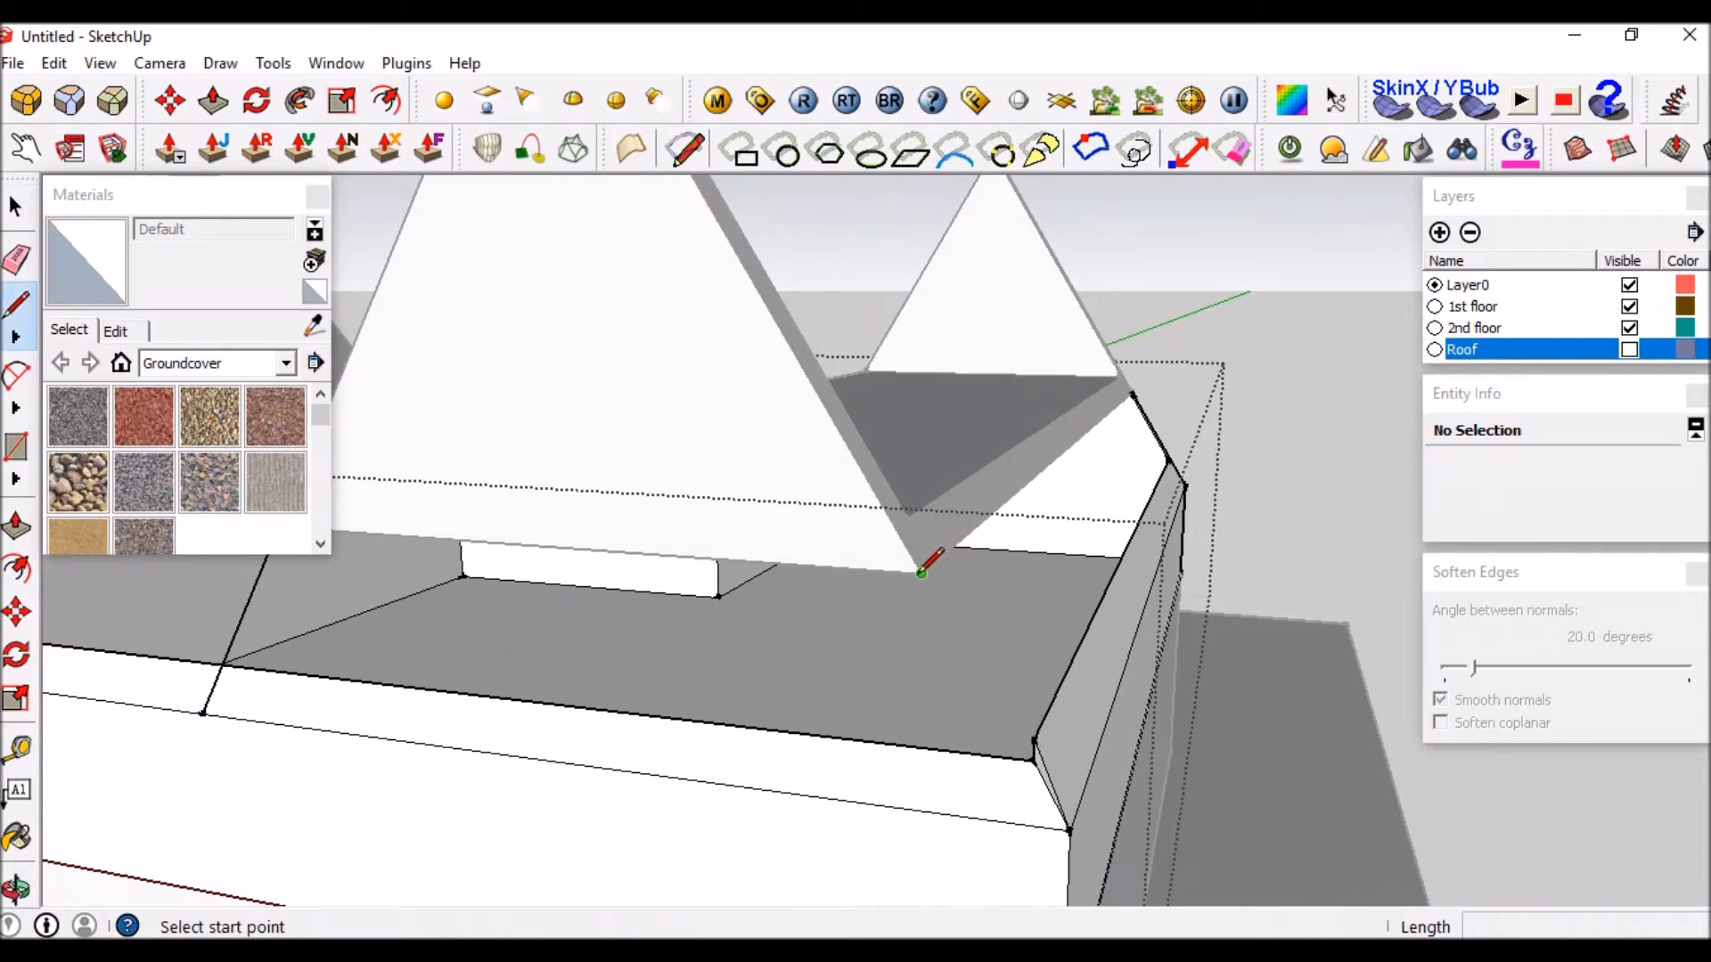
pyautogui.click(921, 572)
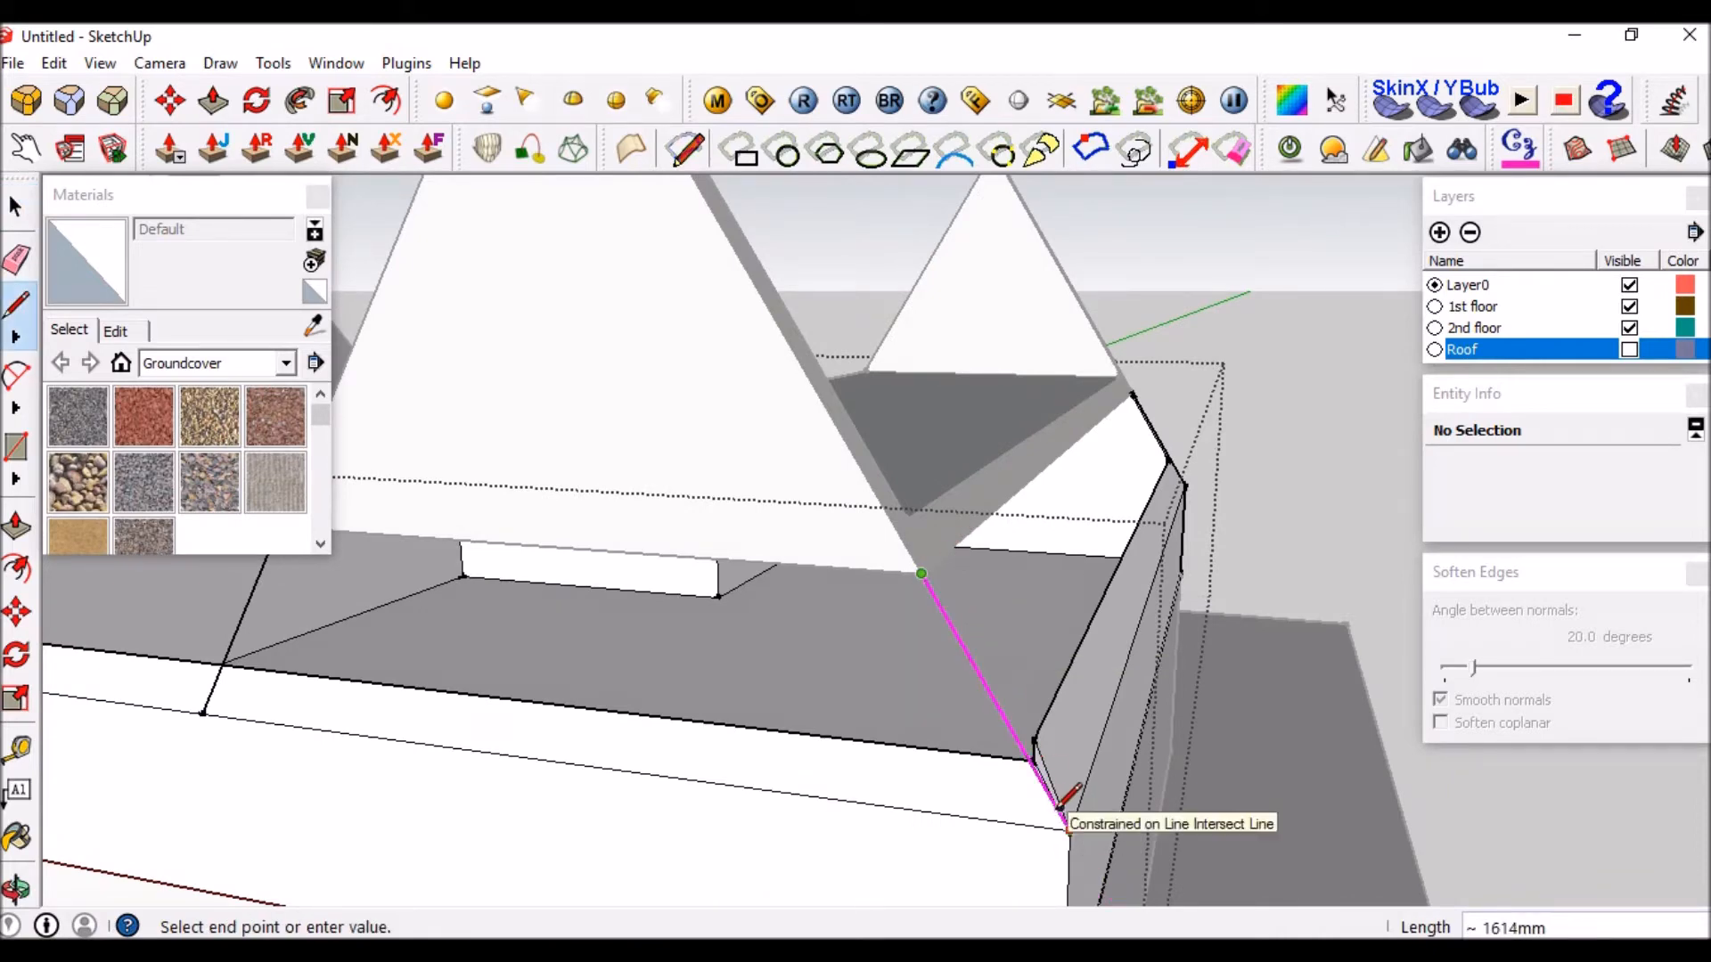
pyautogui.press('space')
# Draw a line between the cross-wing gable's two base corners to close the raised wall face beneath it.
pyautogui.moveTo(992, 782); pyautogui.dragTo(992, 706, button='middle')
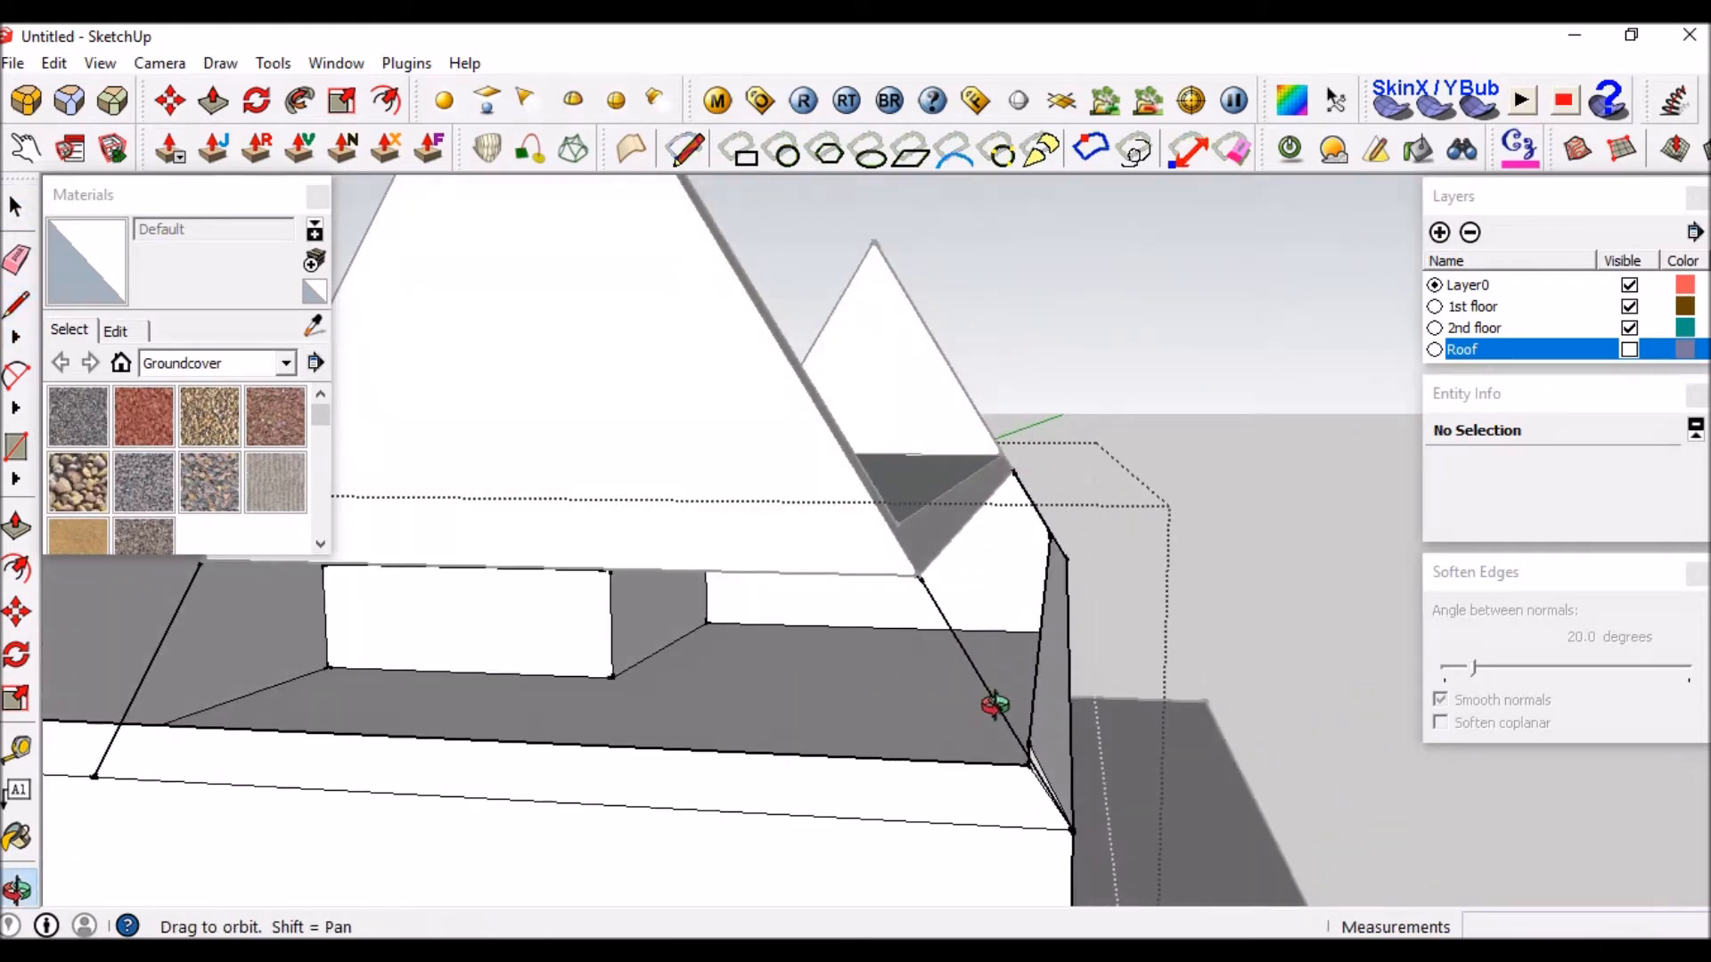
pyautogui.scroll(-4, 991, 708)
pyautogui.press('l')
pyautogui.click(953, 645)
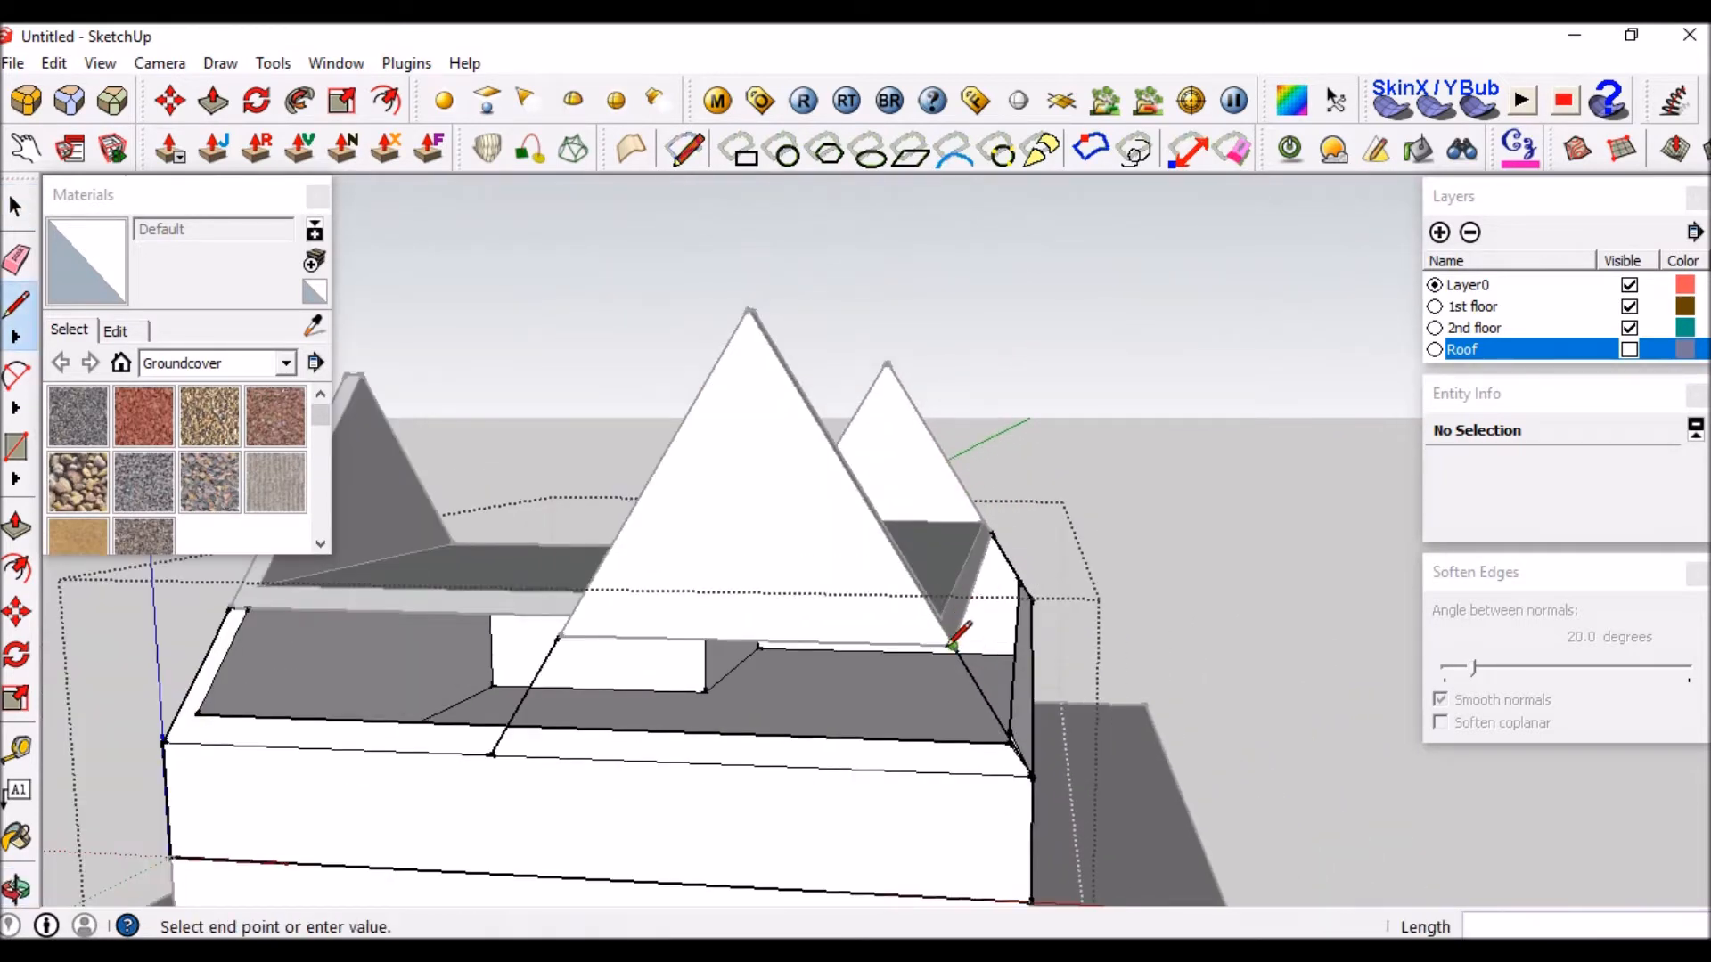
pyautogui.click(558, 637)
pyautogui.press('space')
pyautogui.moveTo(551, 751); pyautogui.dragTo(954, 782, button='middle')
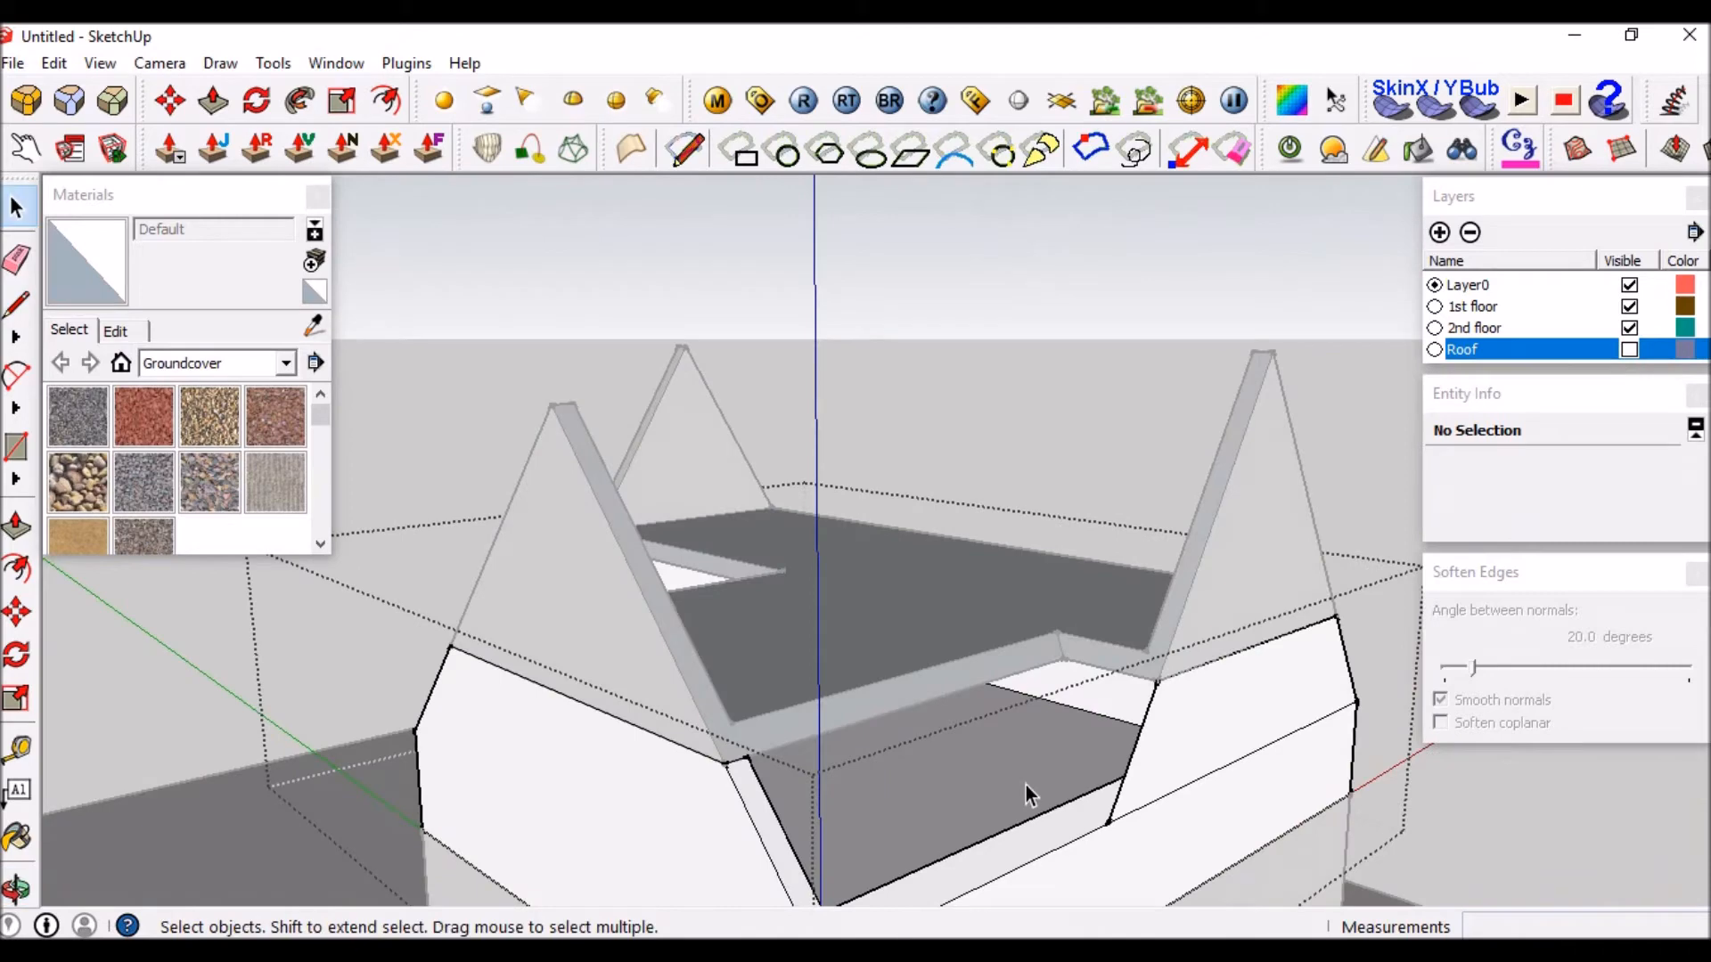
pyautogui.scroll(4, 1197, 714)
pyautogui.moveTo(1197, 718); pyautogui.dragTo(1164, 780, button='middle')
pyautogui.scroll(-6, 1232, 622)
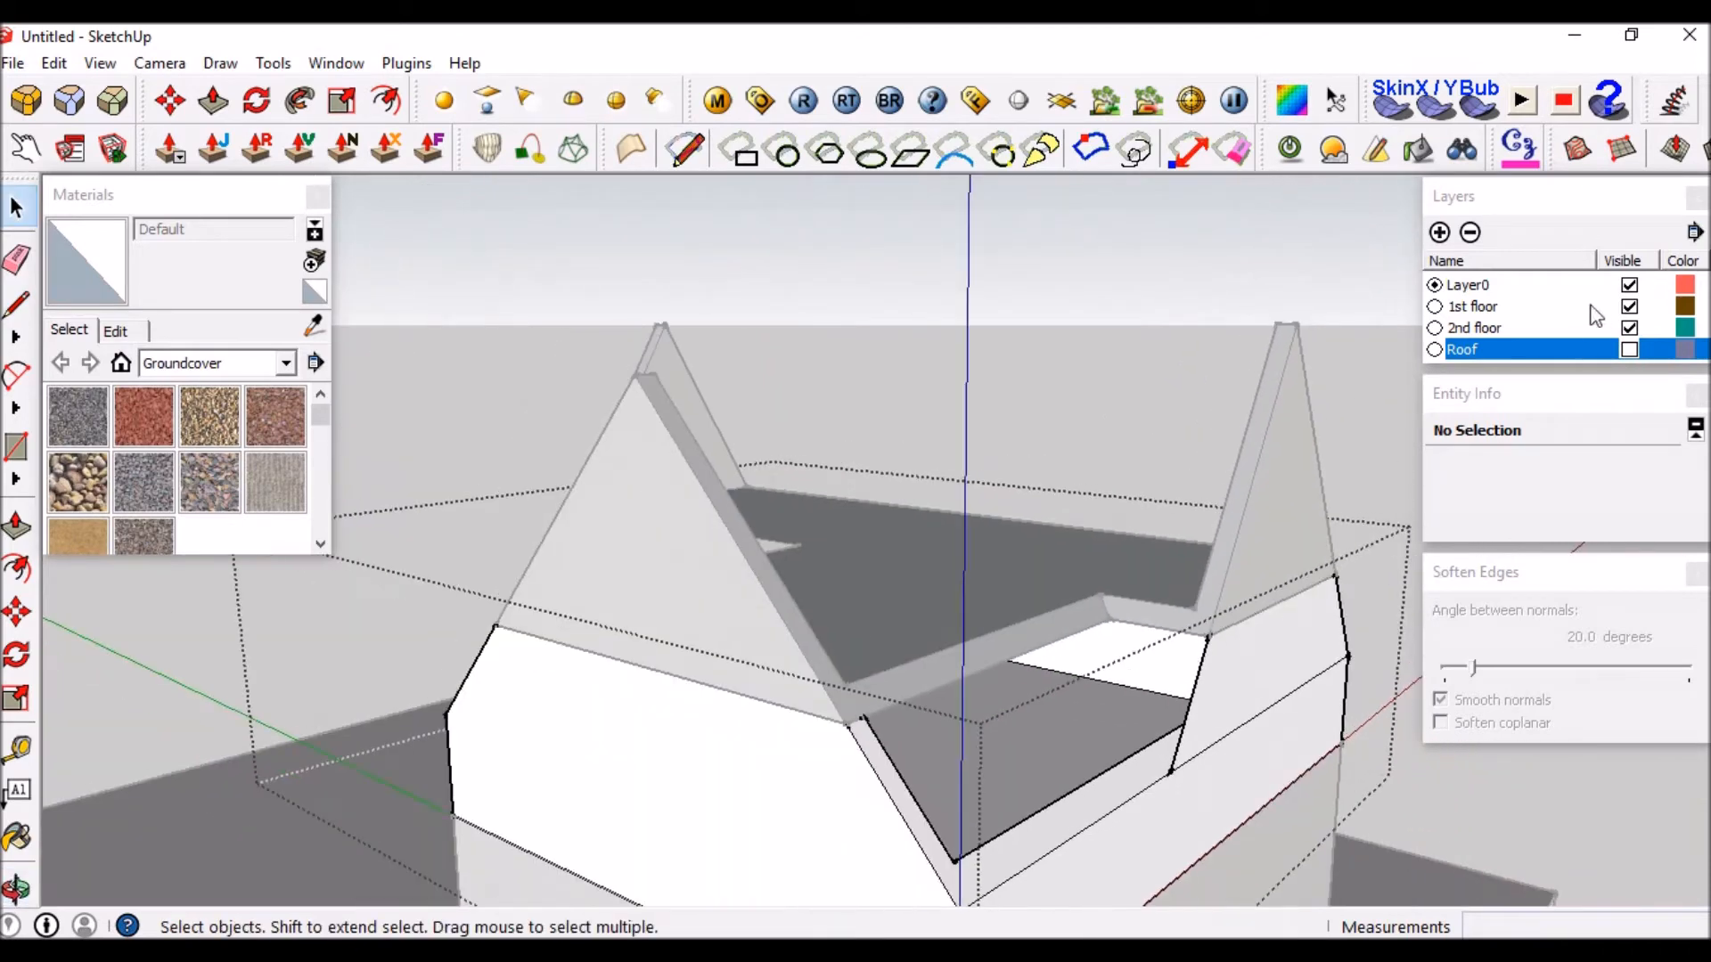
# Hide the 2nd floor layer, then draw a short inward edge from the raised wall's top corner and a parallel sloped edge about 1293 mm down.
pyautogui.click(1629, 329)
pyautogui.moveTo(919, 606)
pyautogui.mouseDown(button='middle')
pyautogui.moveTo(1509, 767)
pyautogui.moveTo(1308, 492)
pyautogui.moveTo(1084, 523)
pyautogui.moveTo(1015, 557)
pyautogui.mouseUp(button='middle')
pyautogui.scroll(5, 1302, 485)
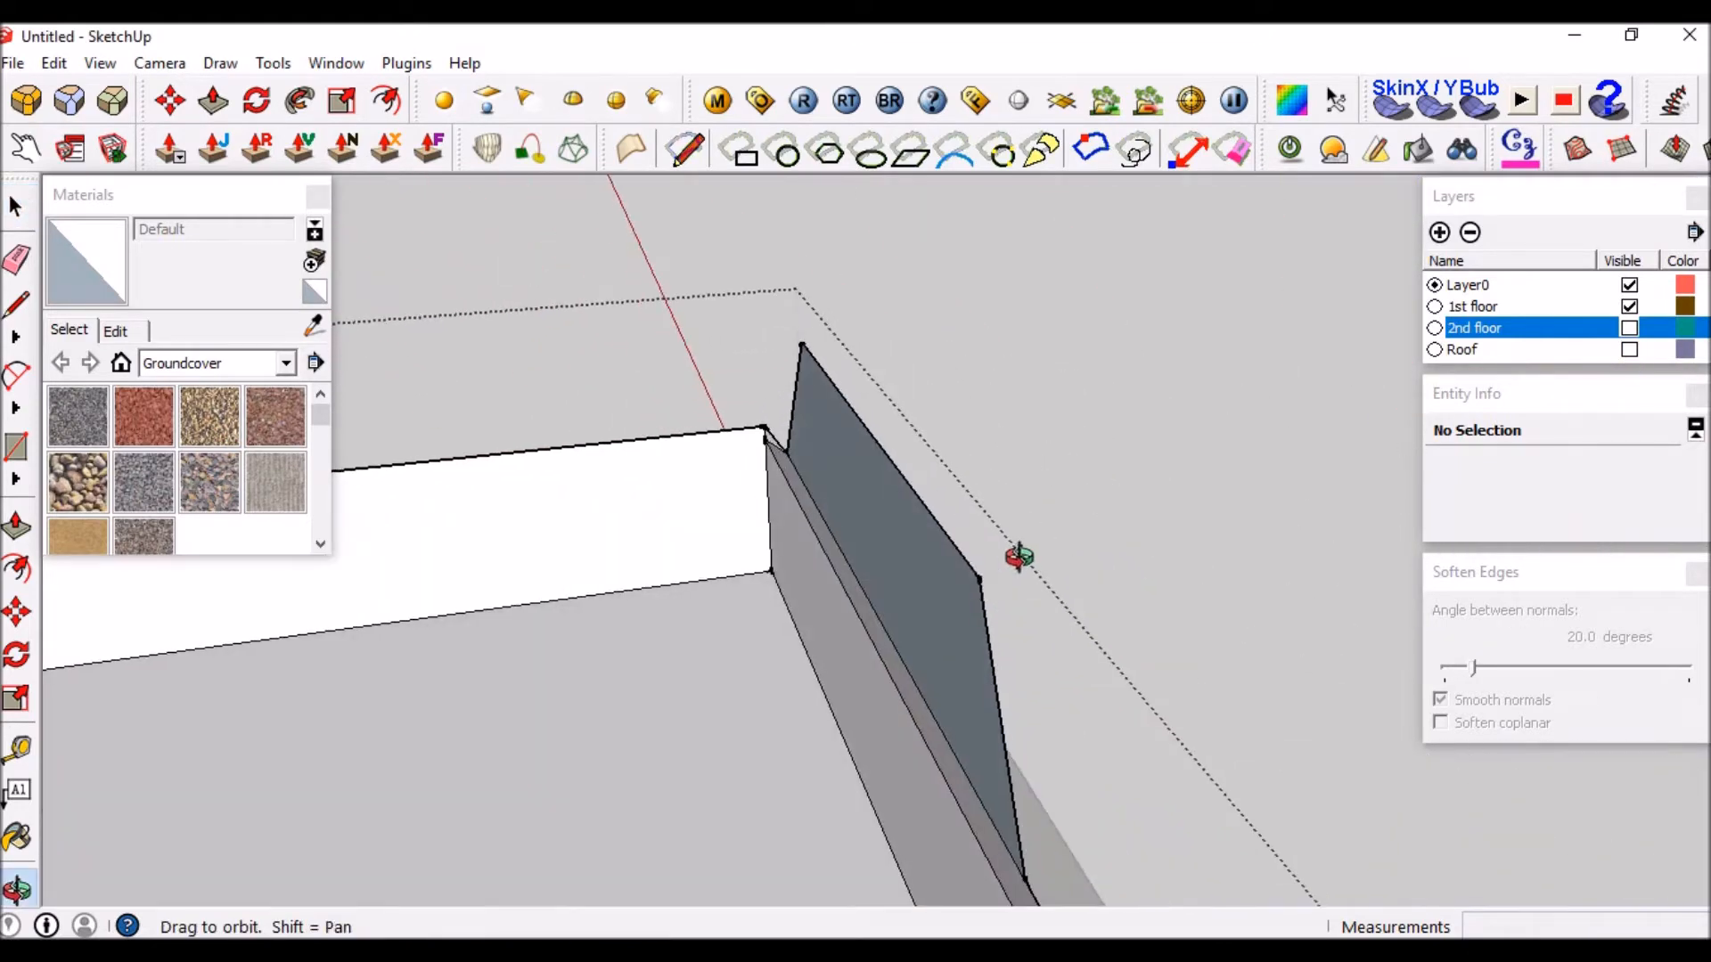
pyautogui.press('l')
pyautogui.click(979, 576)
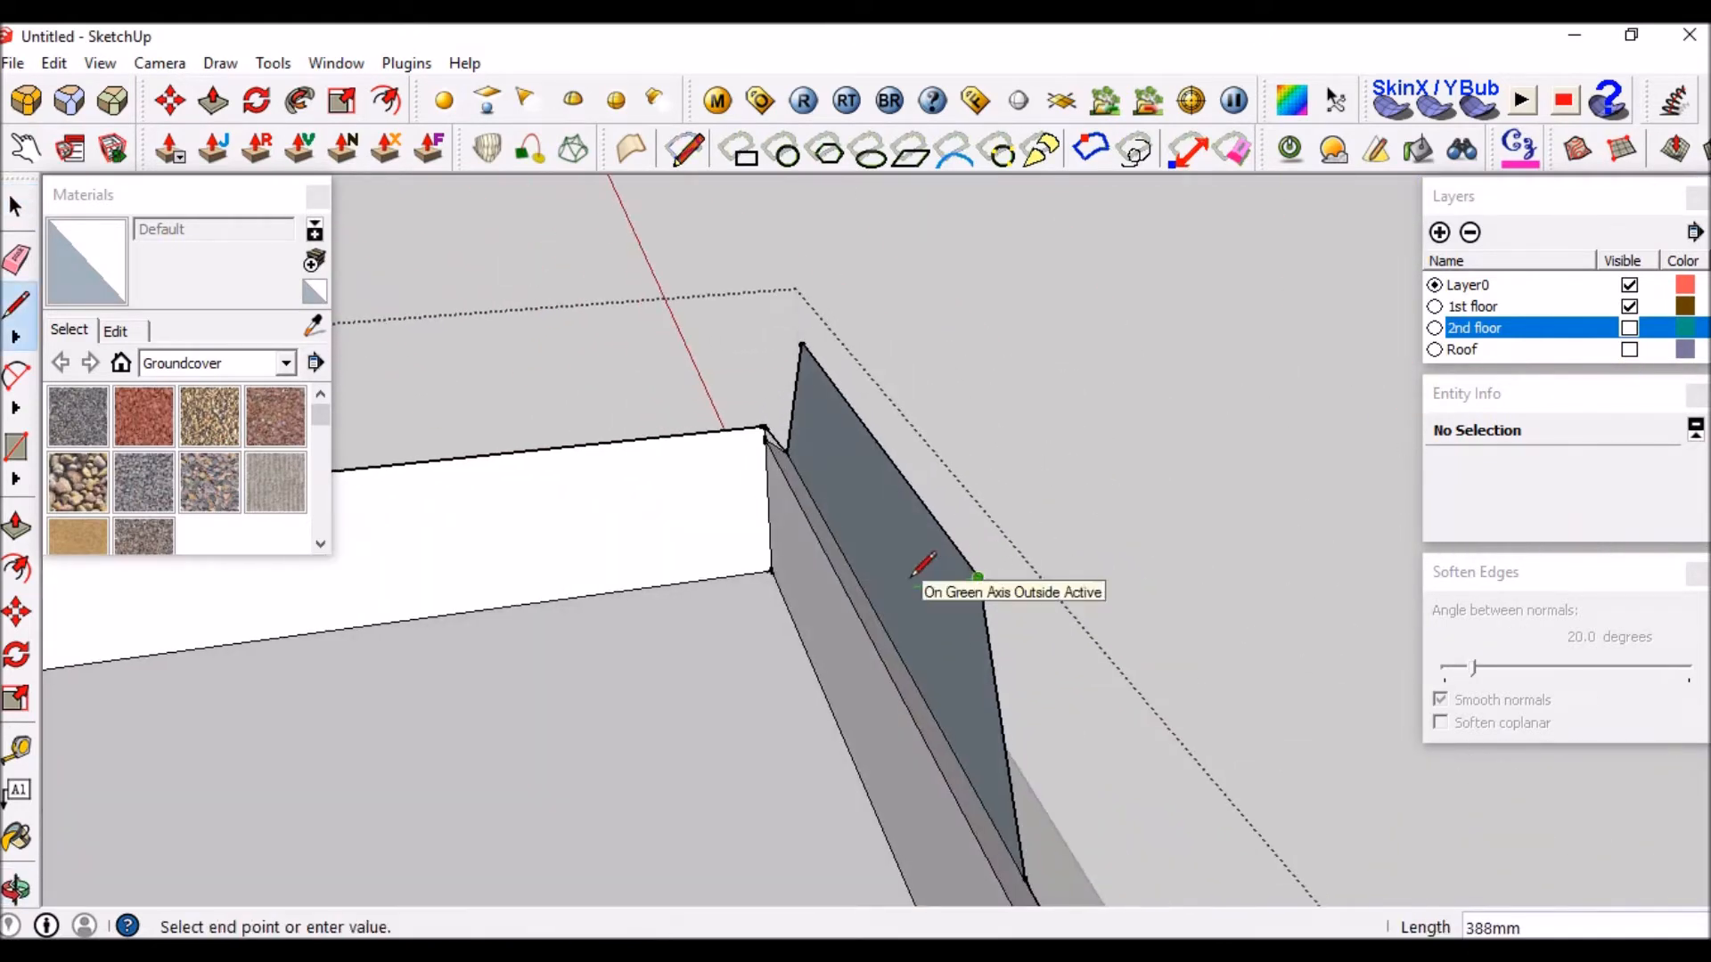
pyautogui.press('Return')
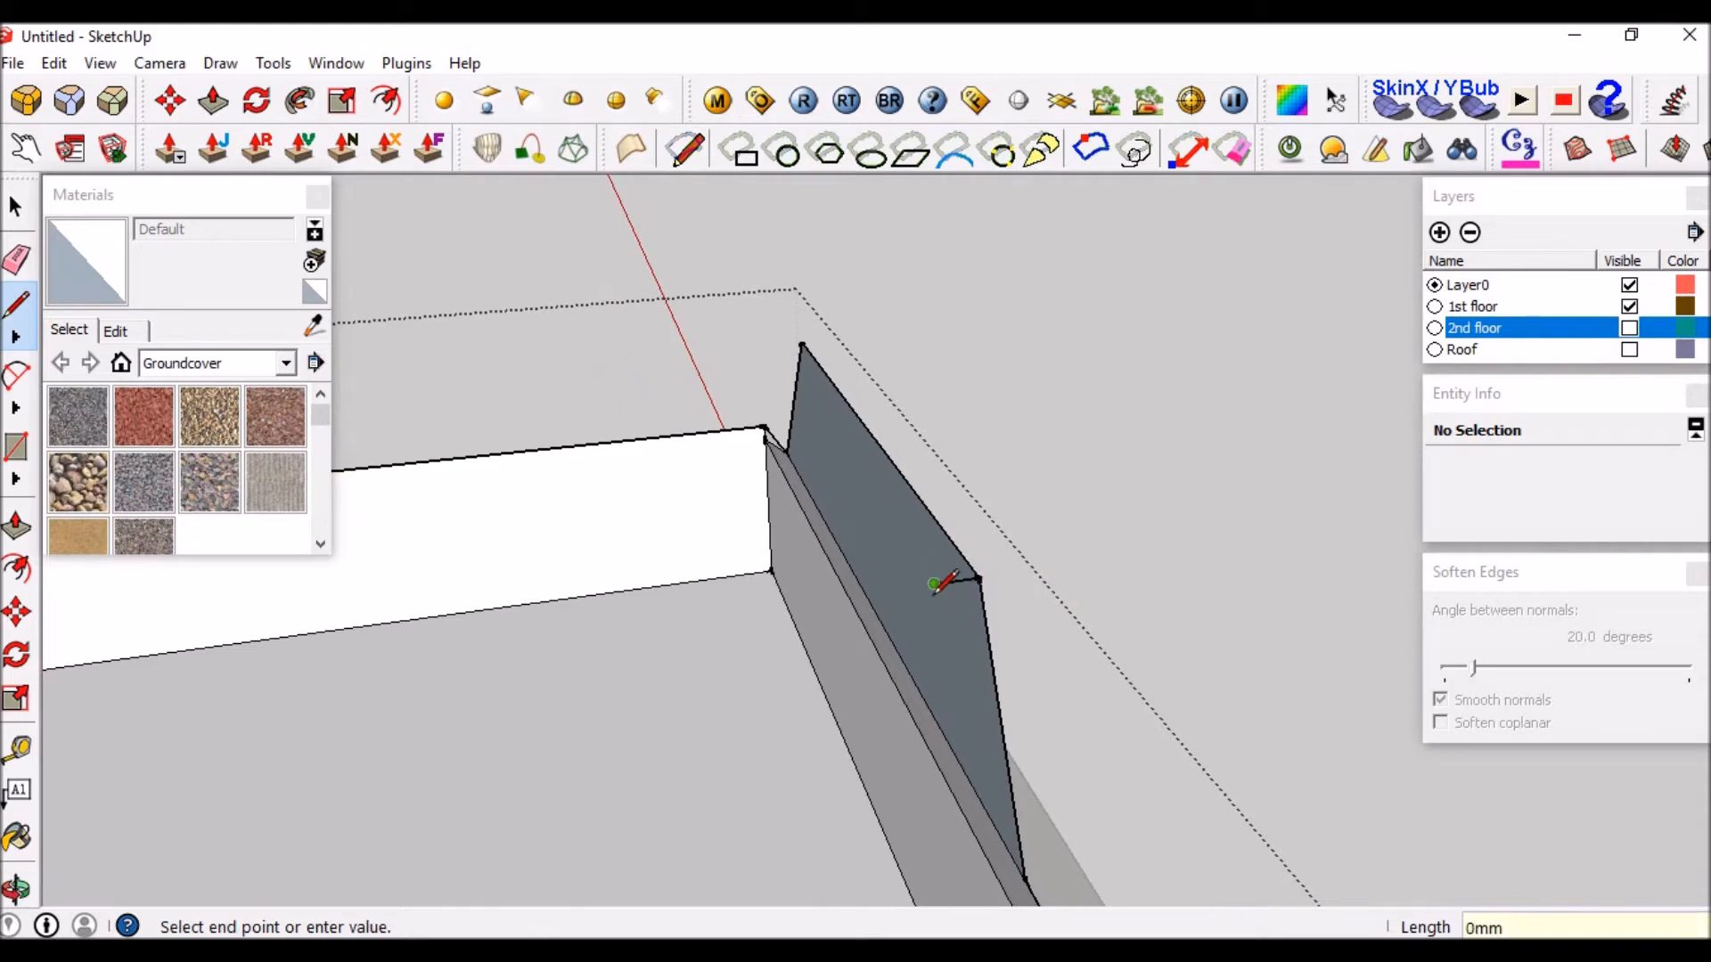
pyautogui.moveTo(950, 700); pyautogui.dragTo(1146, 636, button='middle')
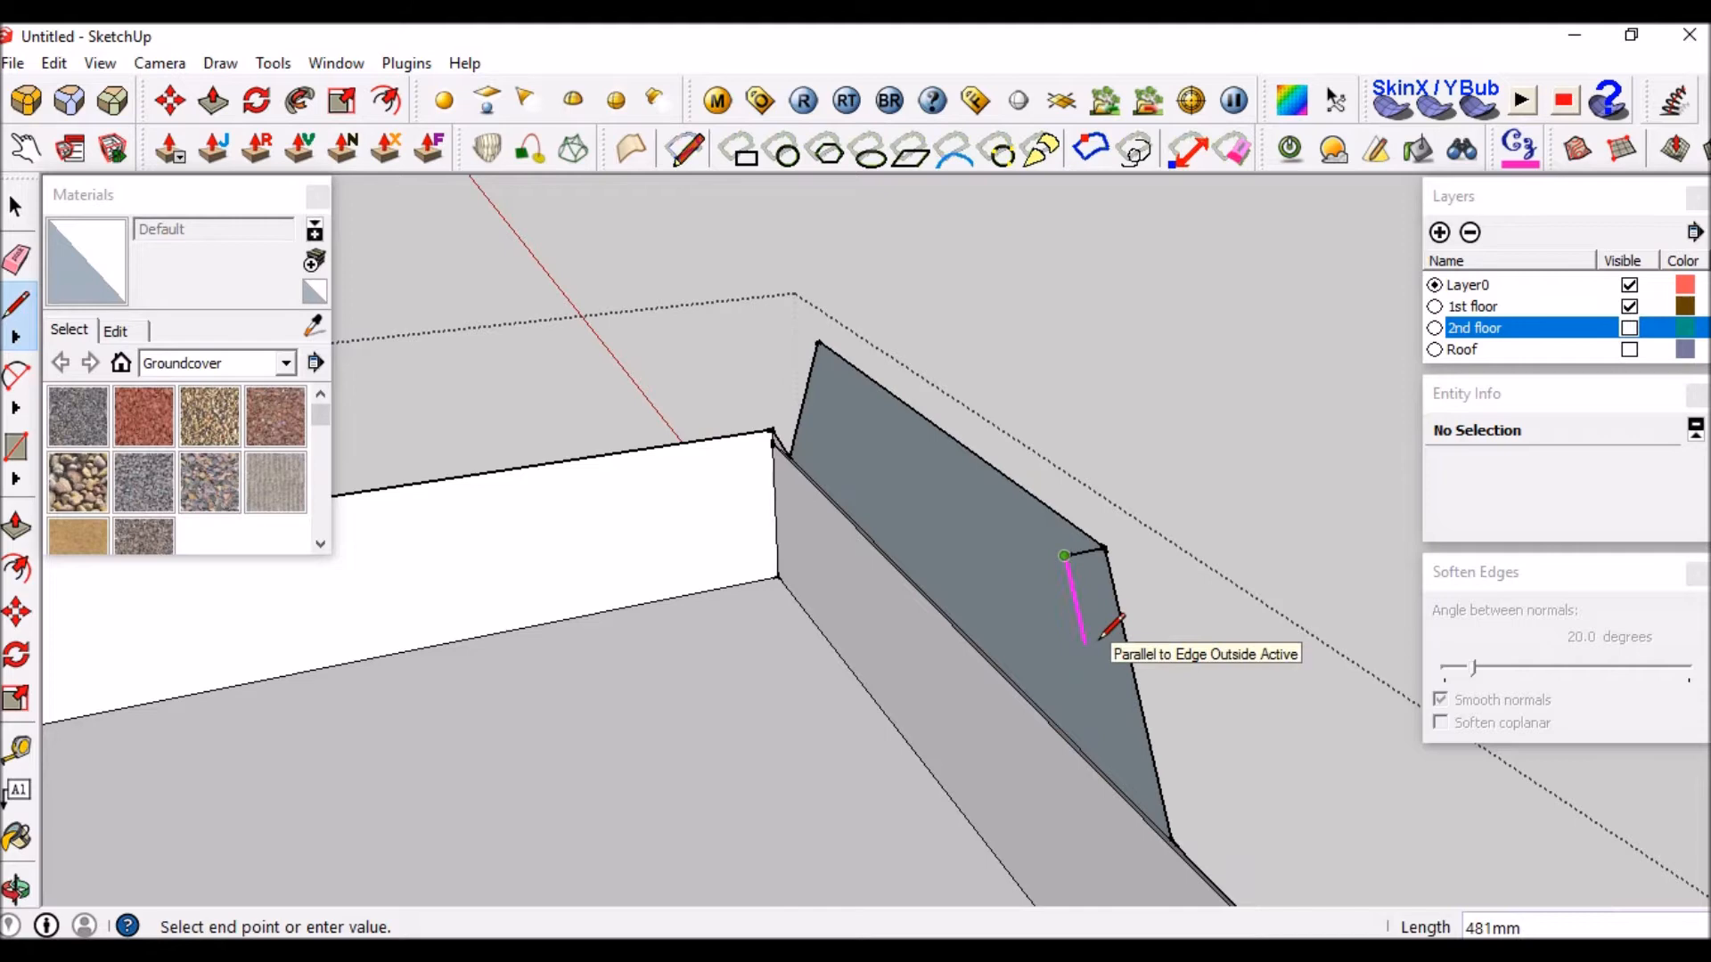
pyautogui.click(1120, 793)
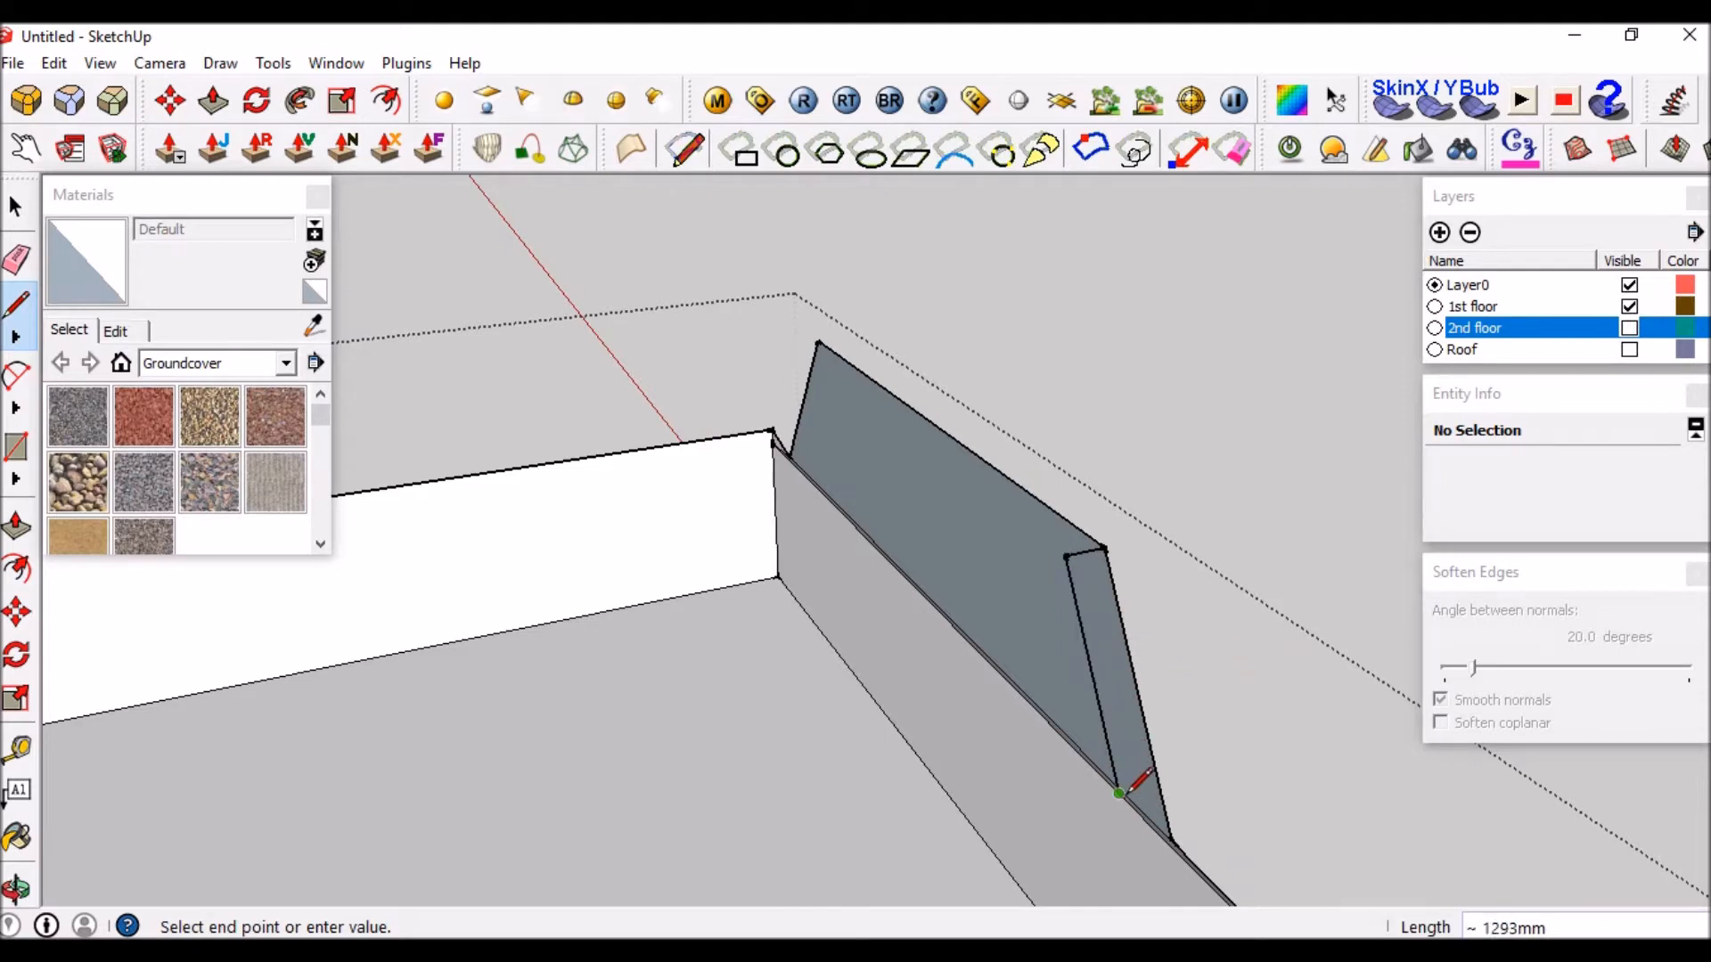
# At the raised wall's other end, draw a 250 mm inward edge and a sloped edge about 1137 mm down to the inner wall corner.
pyautogui.moveTo(1075, 748); pyautogui.dragTo(1184, 410, button='middle')
pyautogui.click(505, 734)
pyautogui.press('space')
pyautogui.press('l')
pyautogui.click(935, 349)
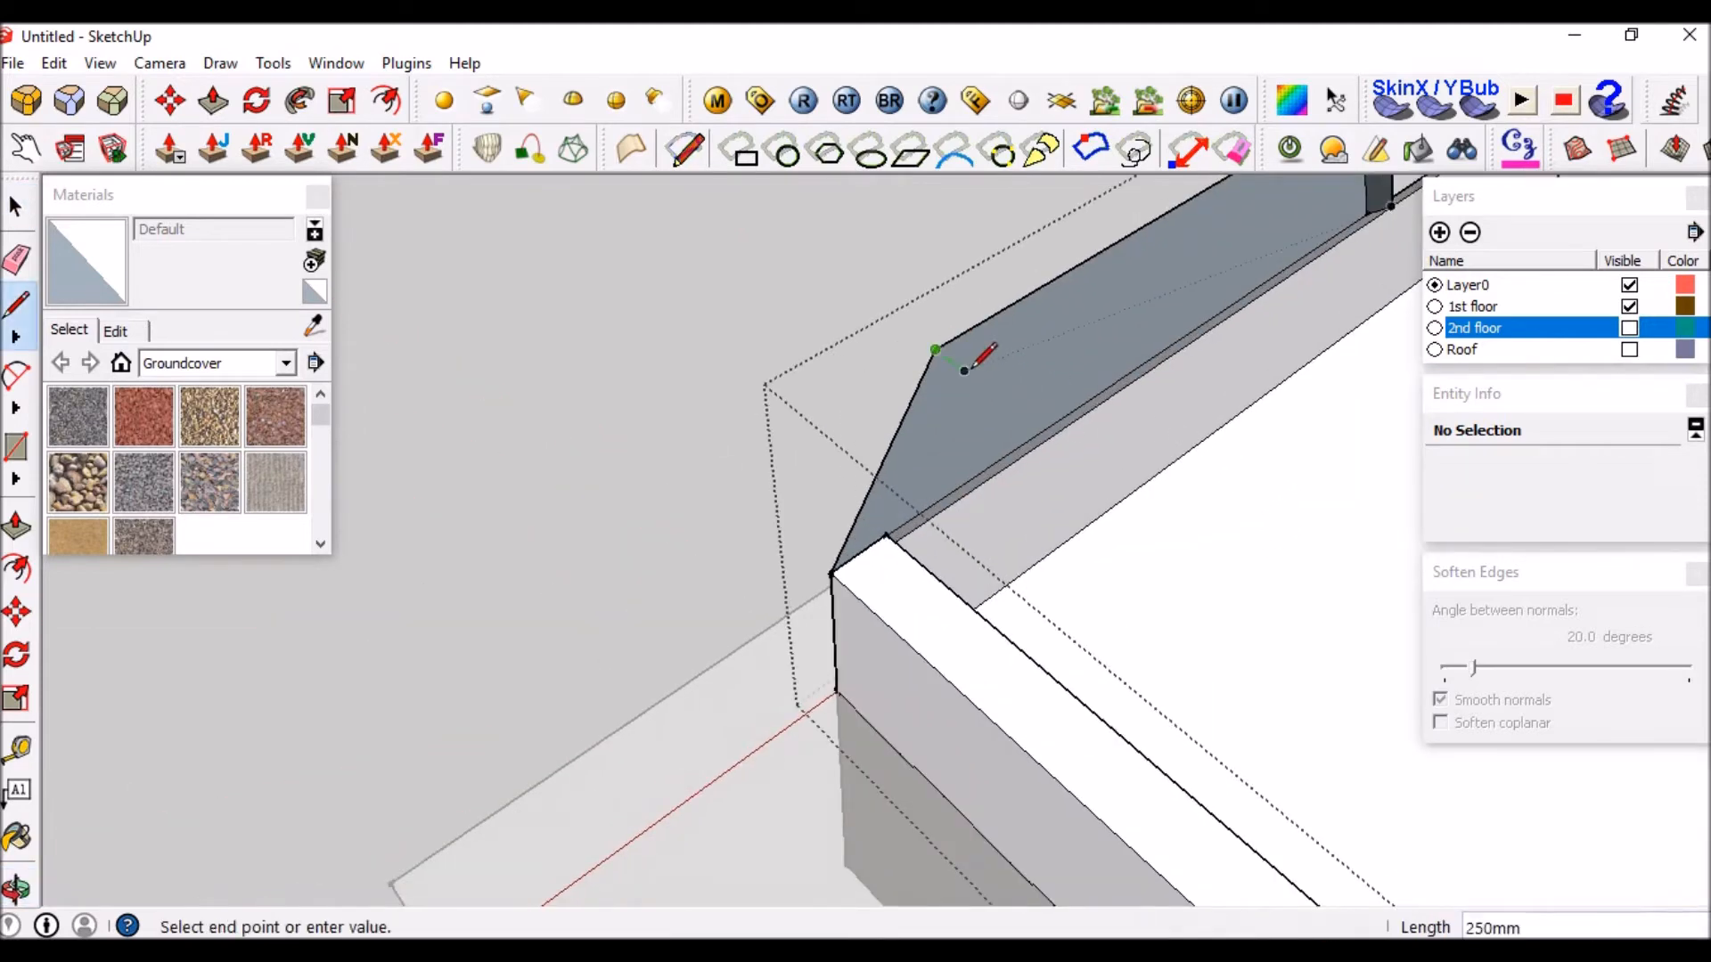
pyautogui.click(964, 370)
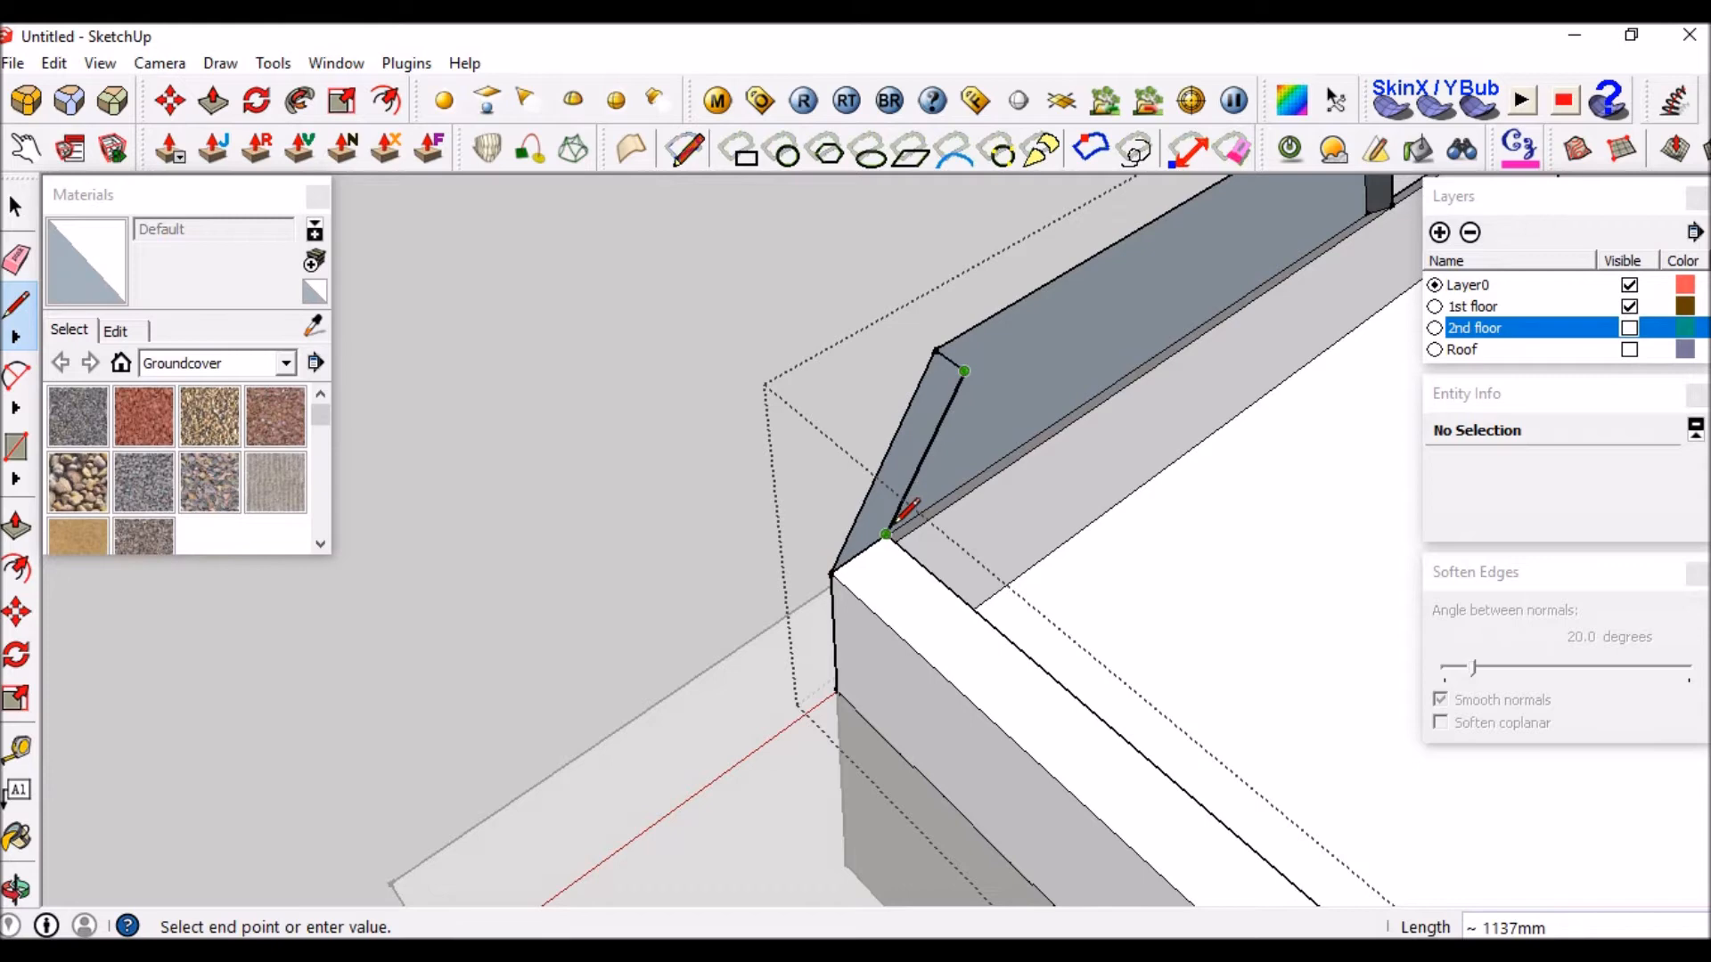
pyautogui.scroll(3, 898, 518)
pyautogui.moveTo(898, 518); pyautogui.dragTo(683, 517, button='middle')
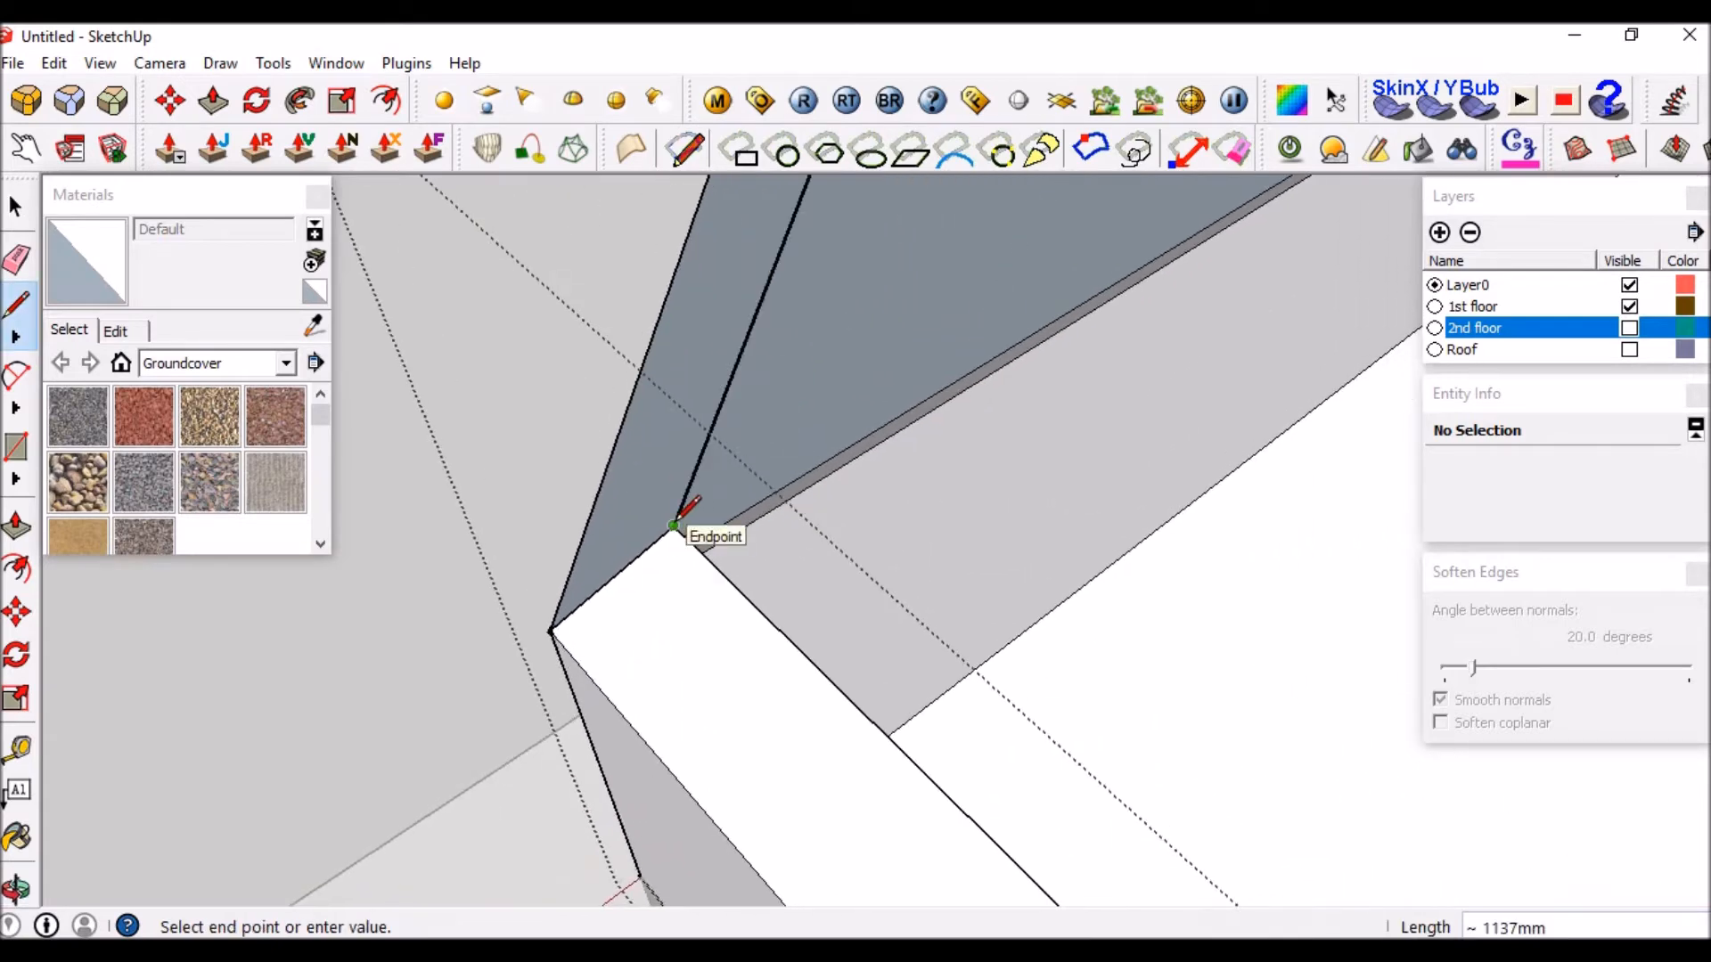
pyautogui.click(675, 525)
pyautogui.scroll(2, 813, 611)
pyautogui.moveTo(813, 611); pyautogui.dragTo(659, 672, button='middle')
pyautogui.press('space')
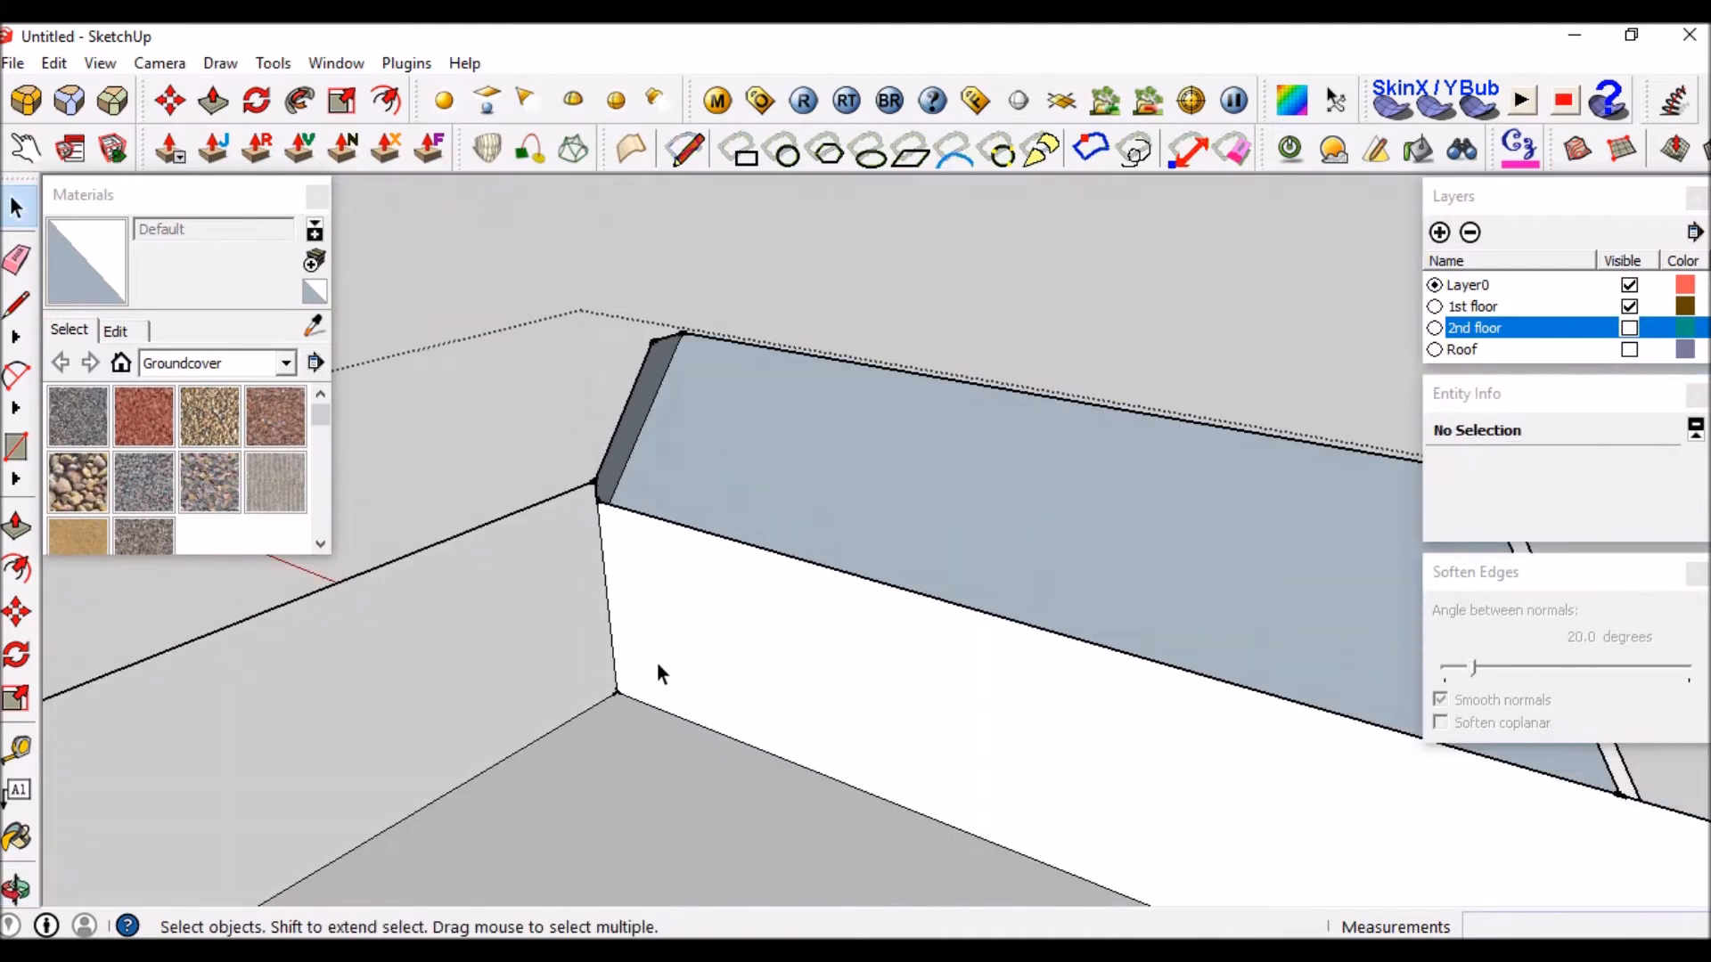
# Join the raised wall's two inner top corners with a line about 4308 mm long, closing its top and inner faces.
pyautogui.press('l')
pyautogui.click(655, 340)
pyautogui.moveTo(659, 342); pyautogui.dragTo(1185, 575, button='middle')
pyautogui.click(1105, 559)
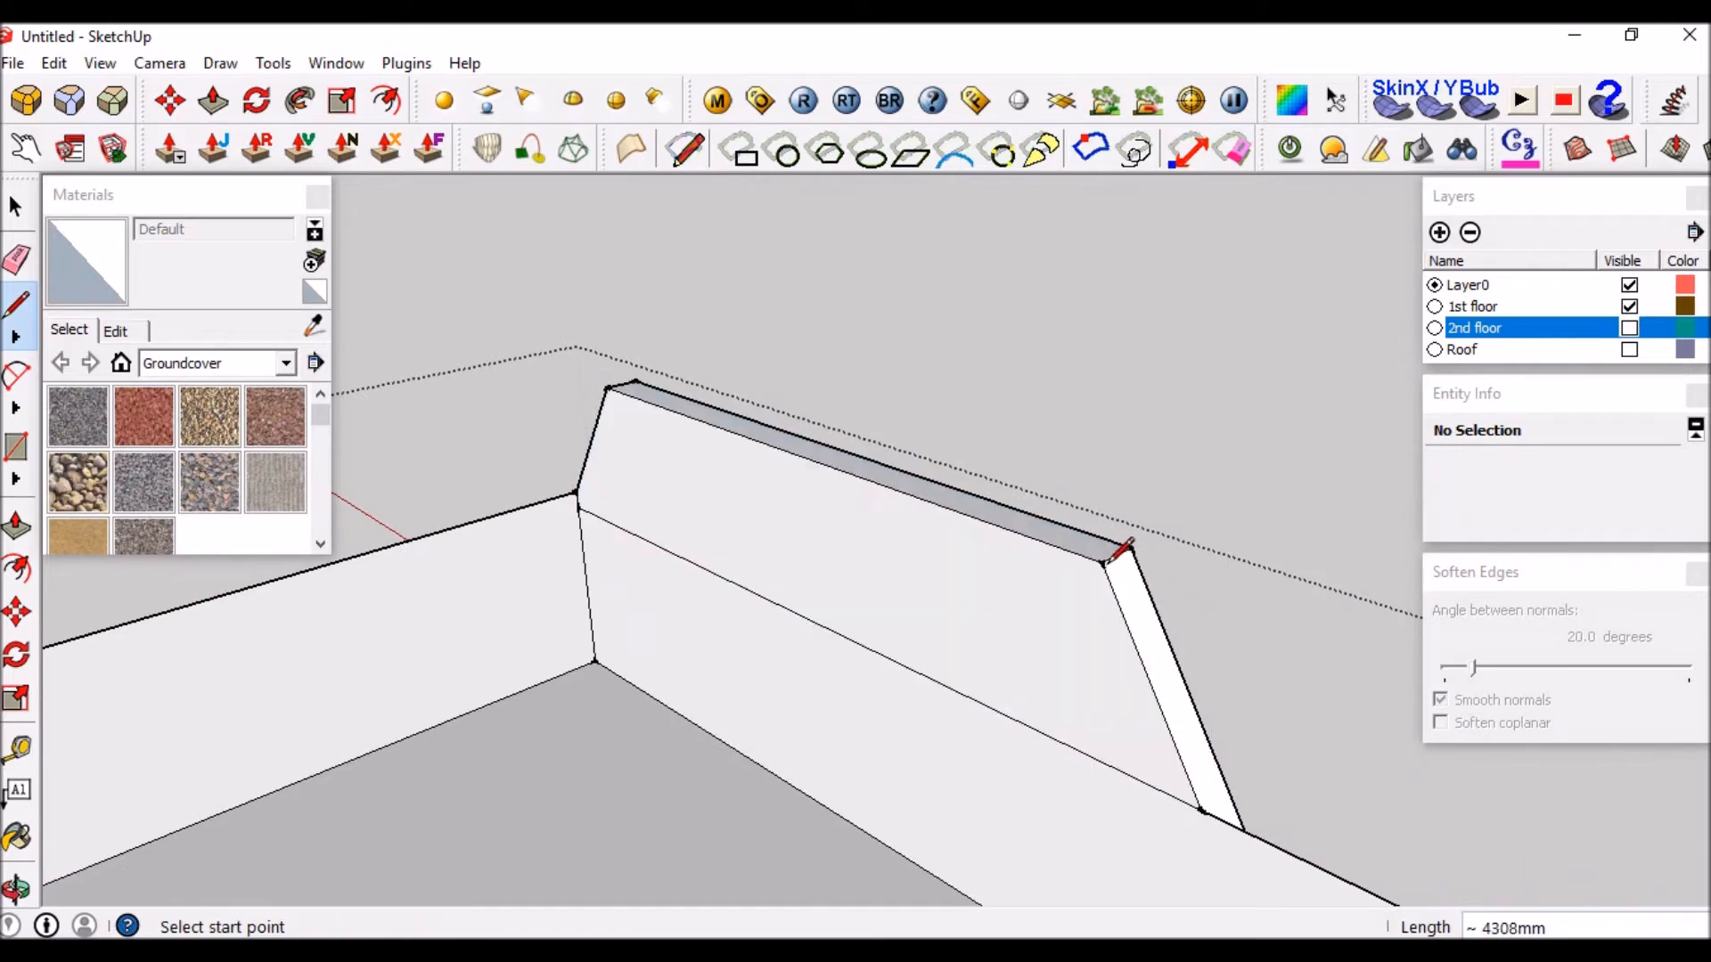
pyautogui.press('space')
pyautogui.click(634, 534)
pyautogui.moveTo(794, 637); pyautogui.dragTo(607, 554, button='middle')
pyautogui.click(617, 548)
# Finish editing the wall component and make the 2nd floor and Roof layers visible again.
pyautogui.scroll(-5, 754, 583)
pyautogui.moveTo(754, 584); pyautogui.dragTo(299, 553, button='middle')
pyautogui.scroll(4, 536, 499)
pyautogui.moveTo(536, 499); pyautogui.dragTo(1218, 405, button='middle')
pyautogui.scroll(-2, 665, 615)
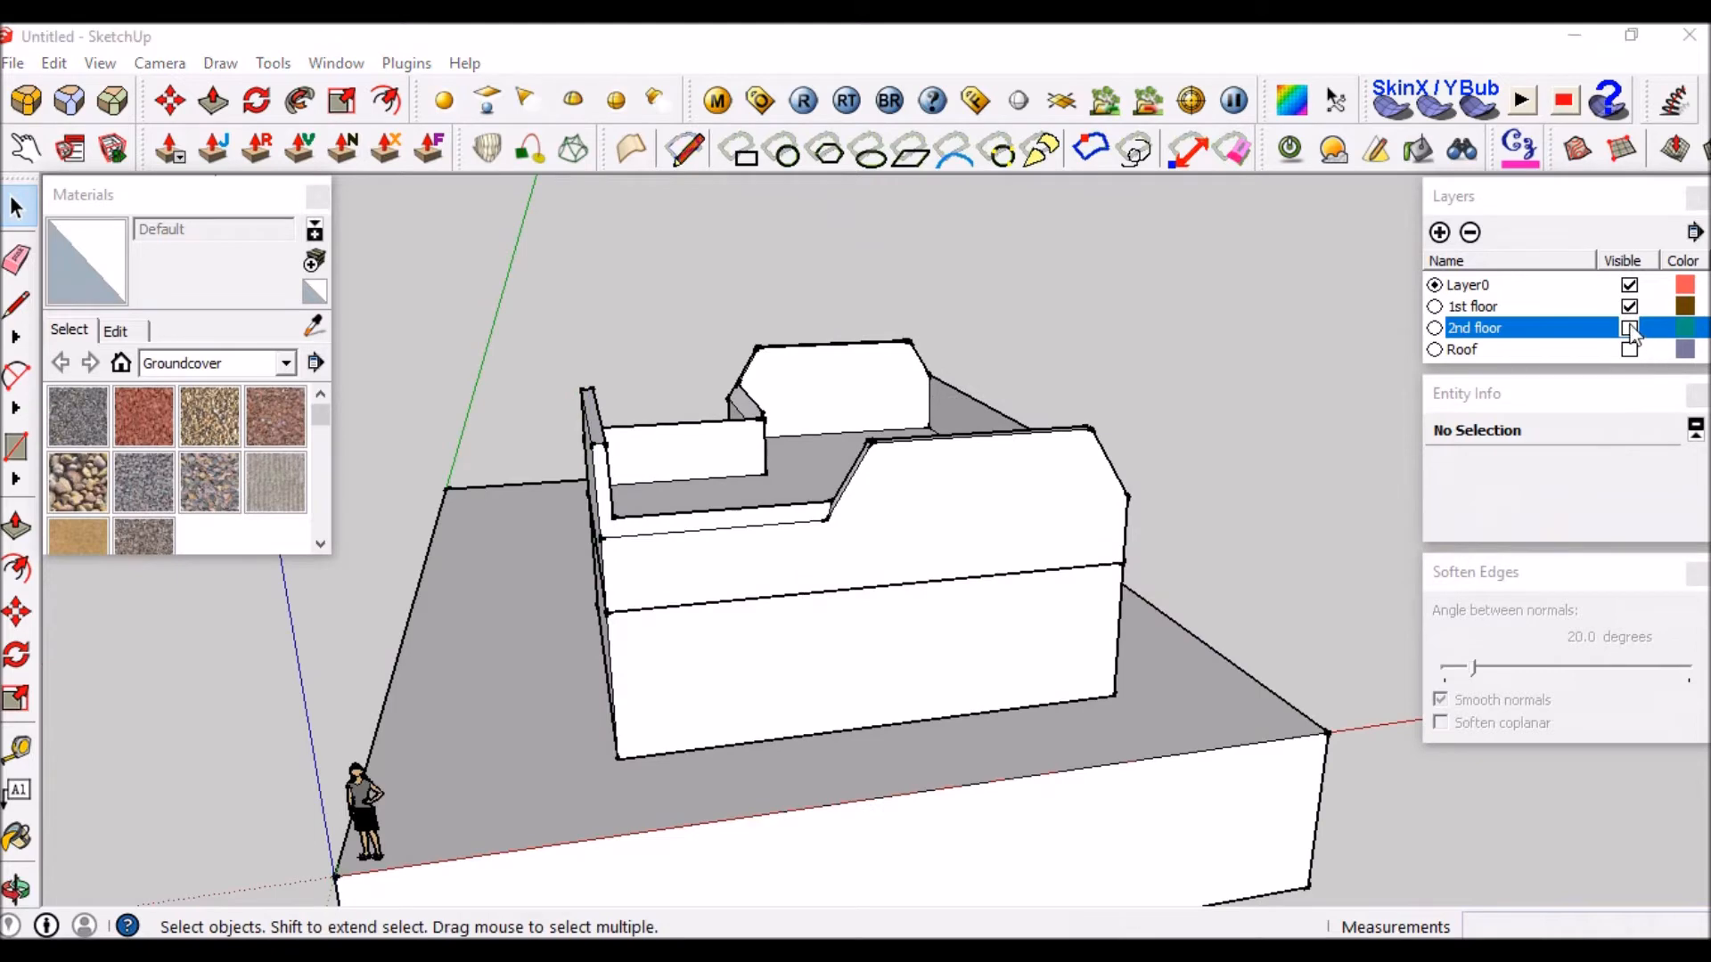
pyautogui.click(1628, 328)
pyautogui.moveTo(859, 458); pyautogui.dragTo(1060, 588, button='middle')
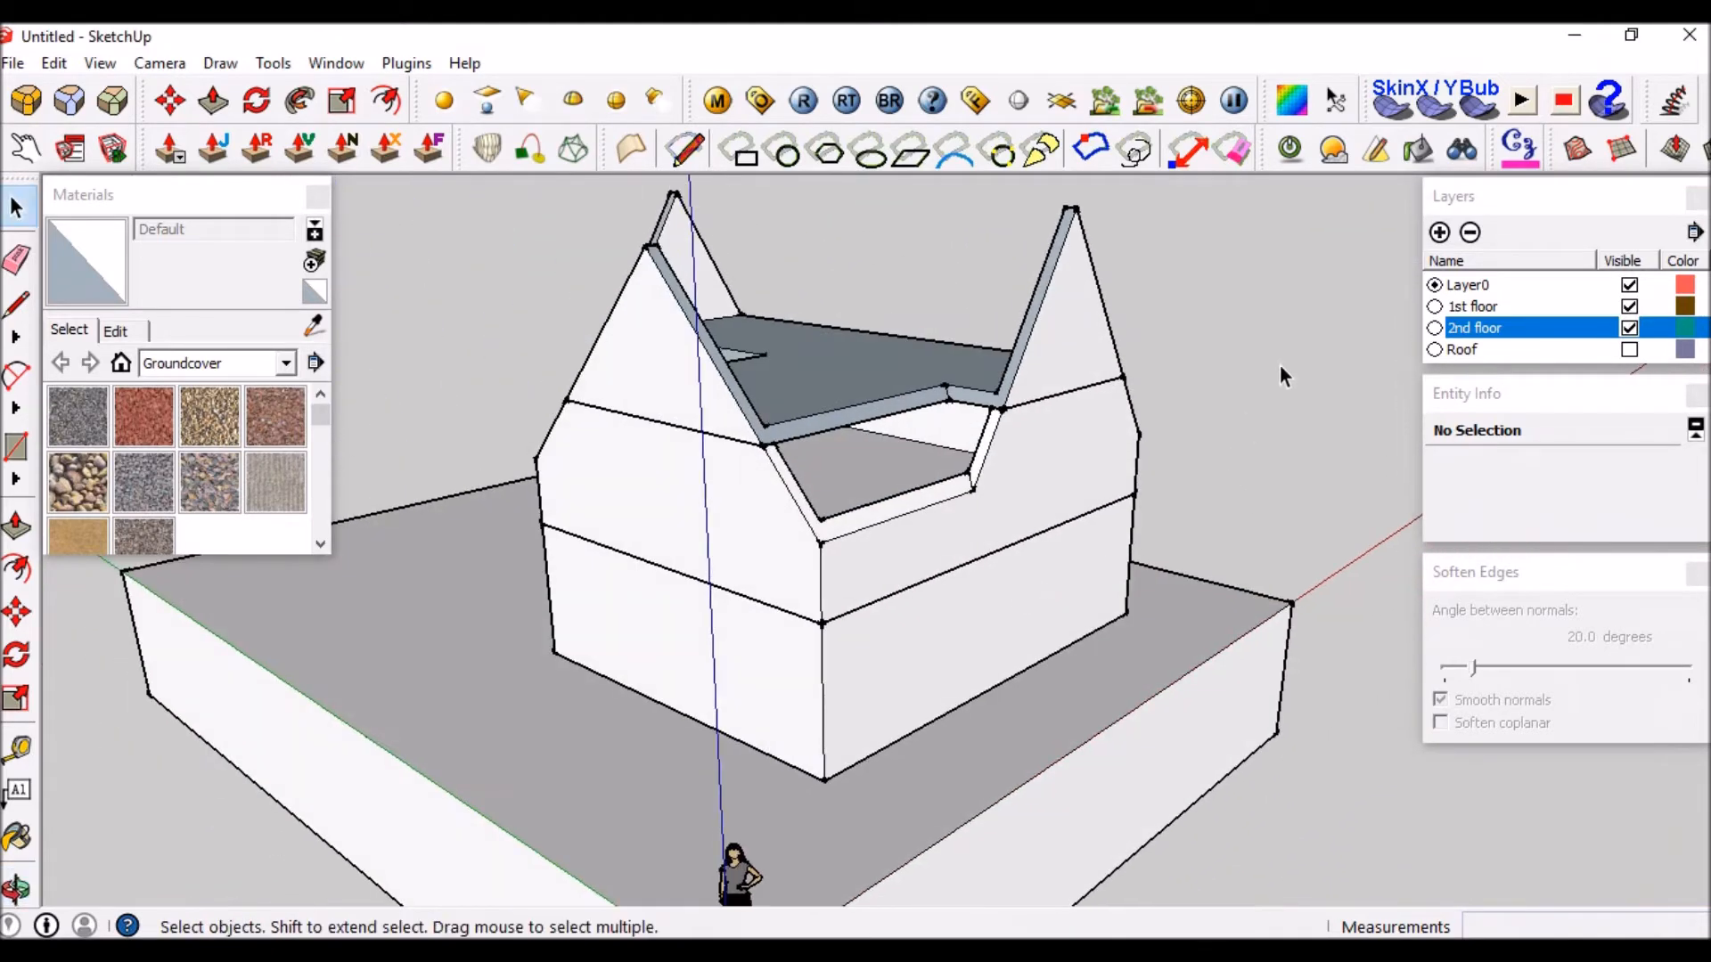
pyautogui.click(1629, 349)
pyautogui.moveTo(695, 381); pyautogui.dragTo(1035, 378, button='middle')
pyautogui.scroll(3, 937, 274)
pyautogui.moveTo(850, 308); pyautogui.dragTo(903, 368, button='middle')
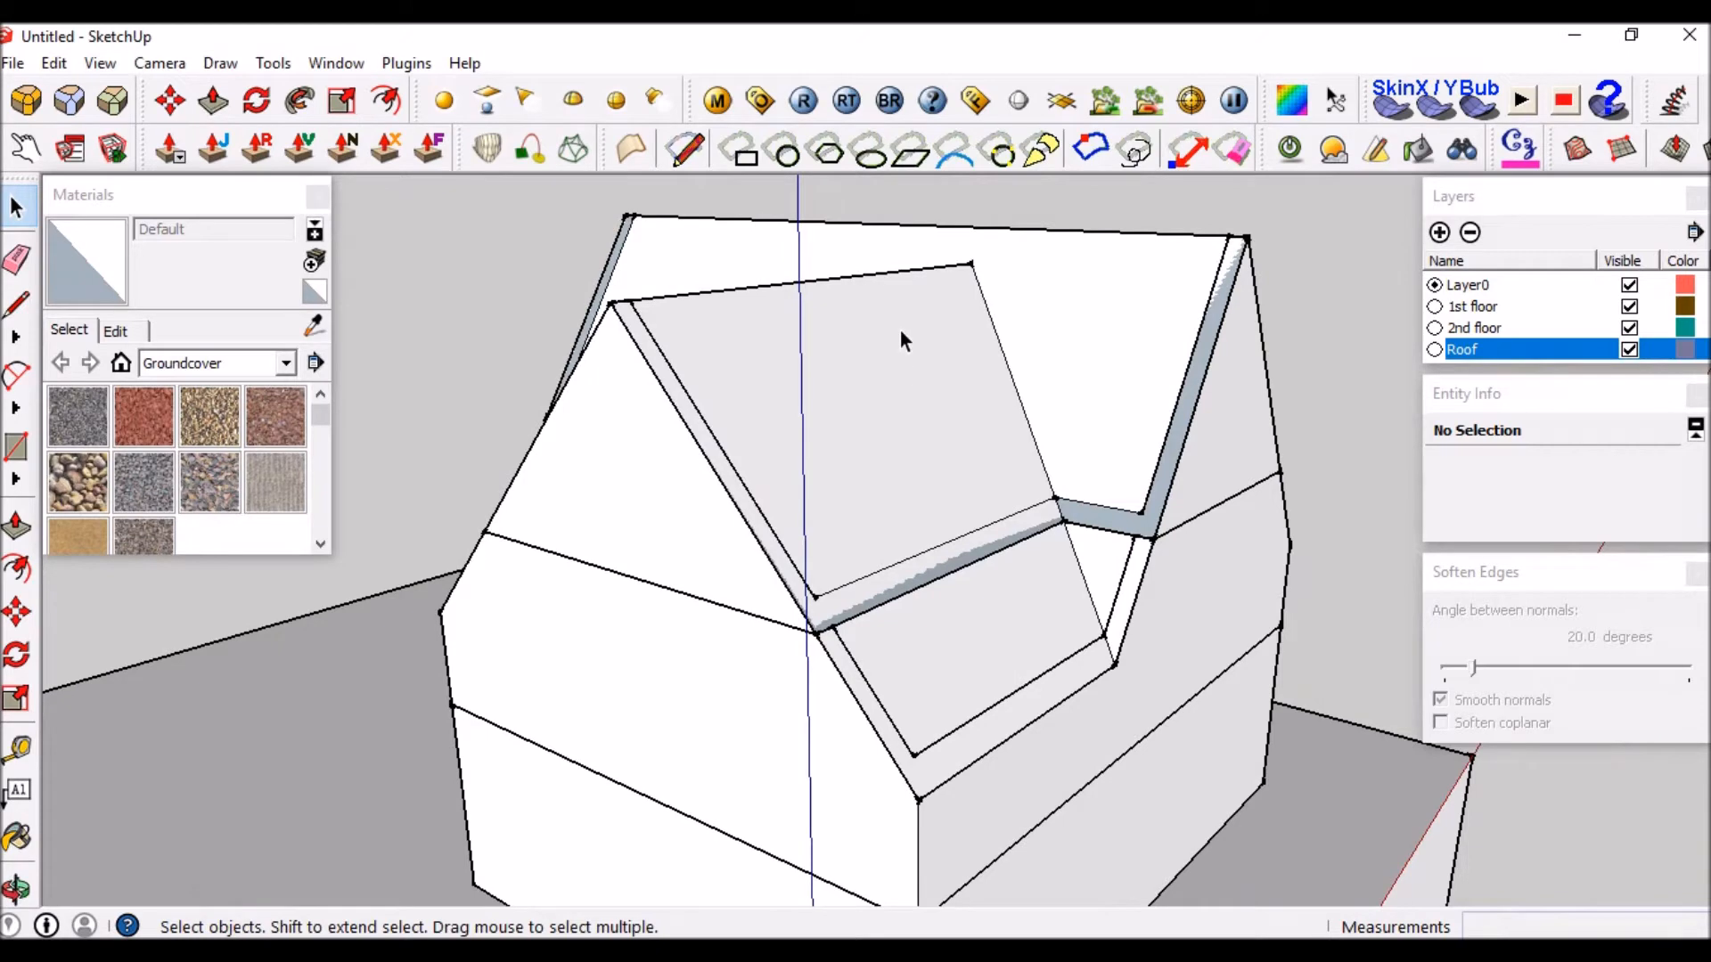
# Open the roof component for editing and pull the cross-wing's front roof slope outward by 150 mm.
pyautogui.scroll(3, 1087, 490)
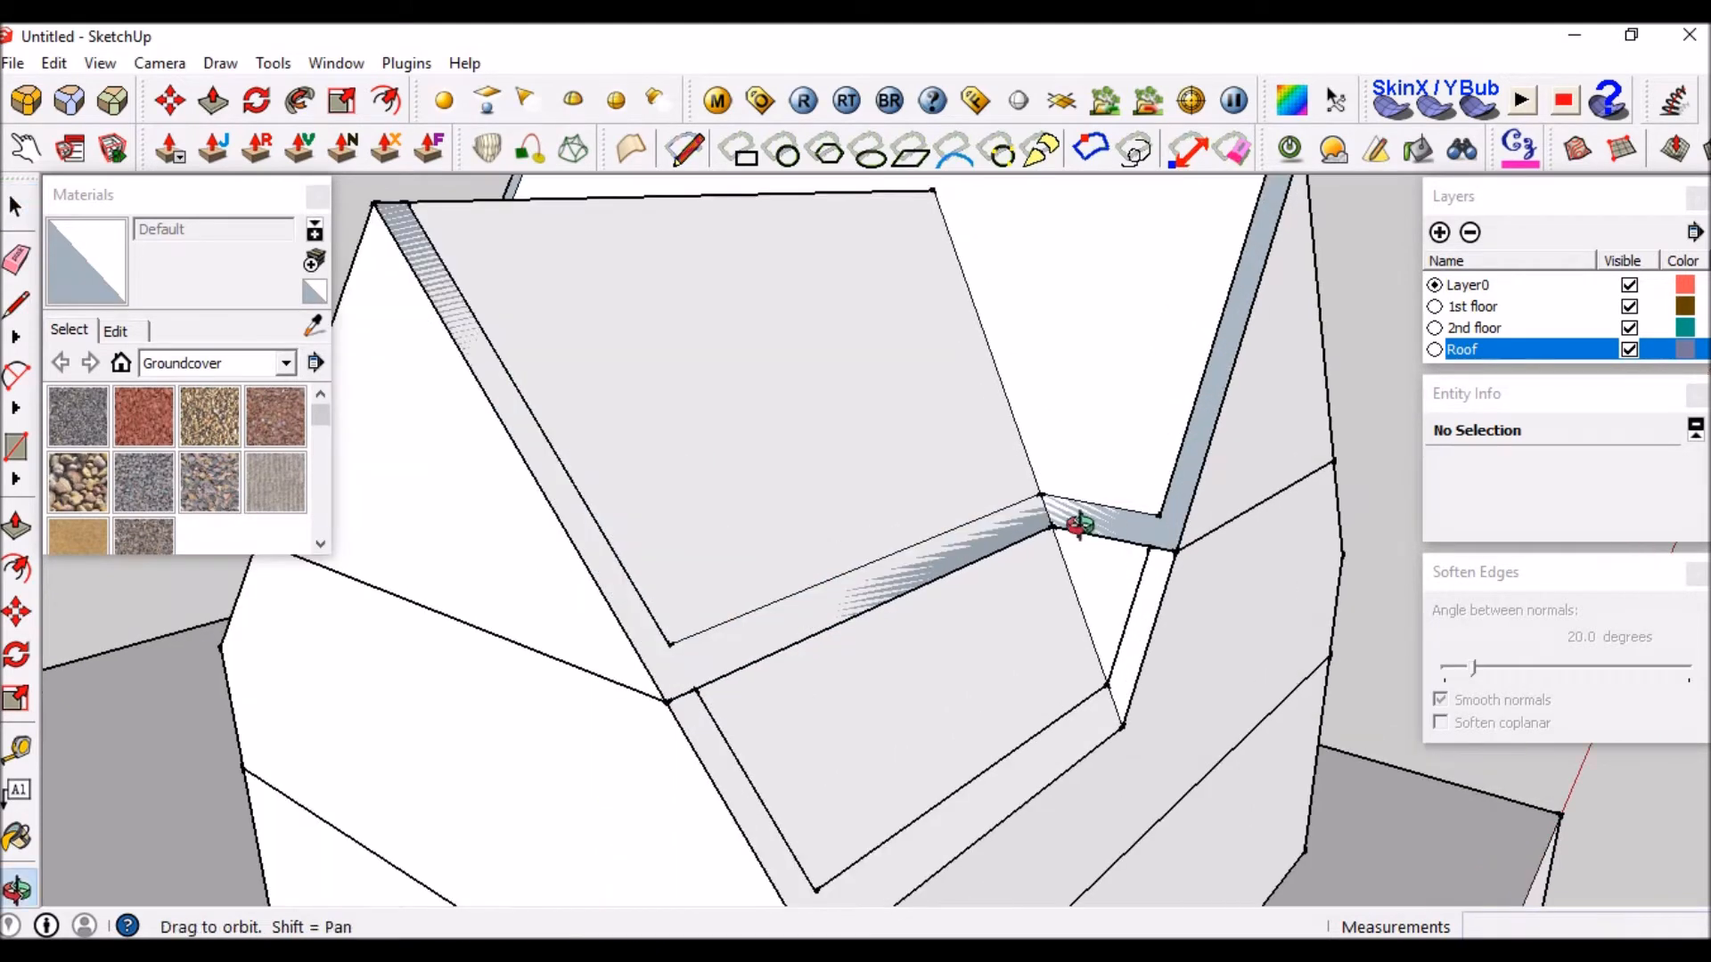
pyautogui.moveTo(1077, 521); pyautogui.dragTo(882, 429, button='middle')
pyautogui.click(889, 358)
pyautogui.scroll(-3, 857, 347)
pyautogui.doubleClick(851, 345)
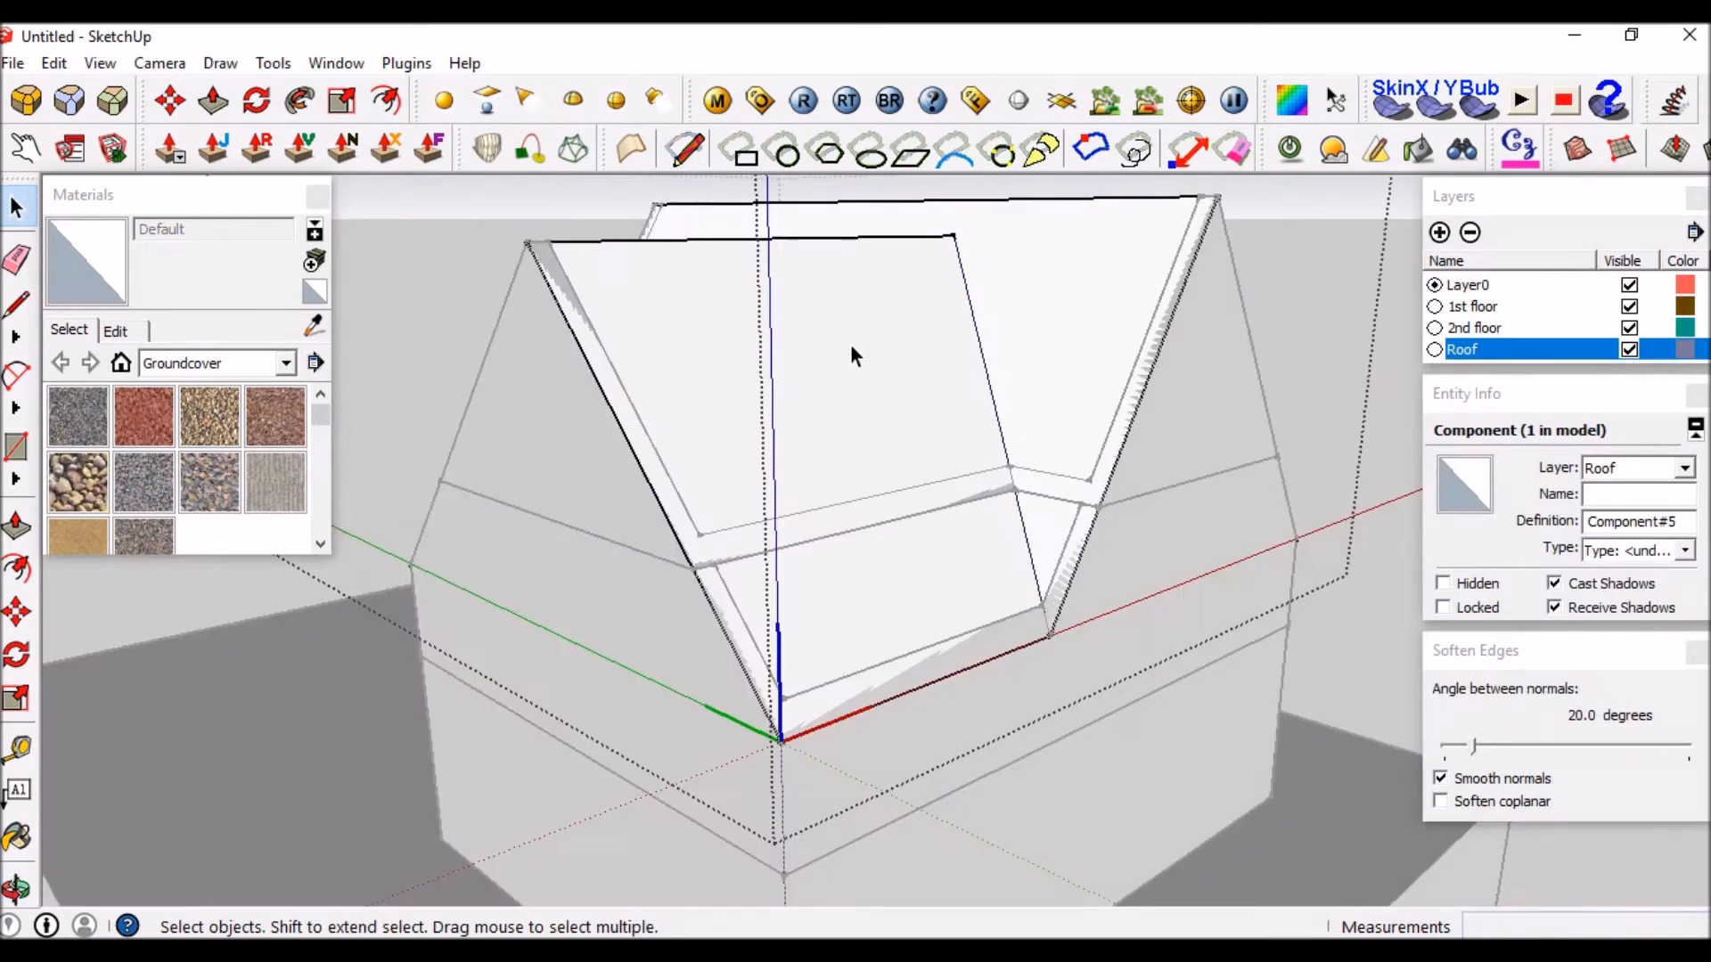
pyautogui.press('p')
pyautogui.click(802, 334)
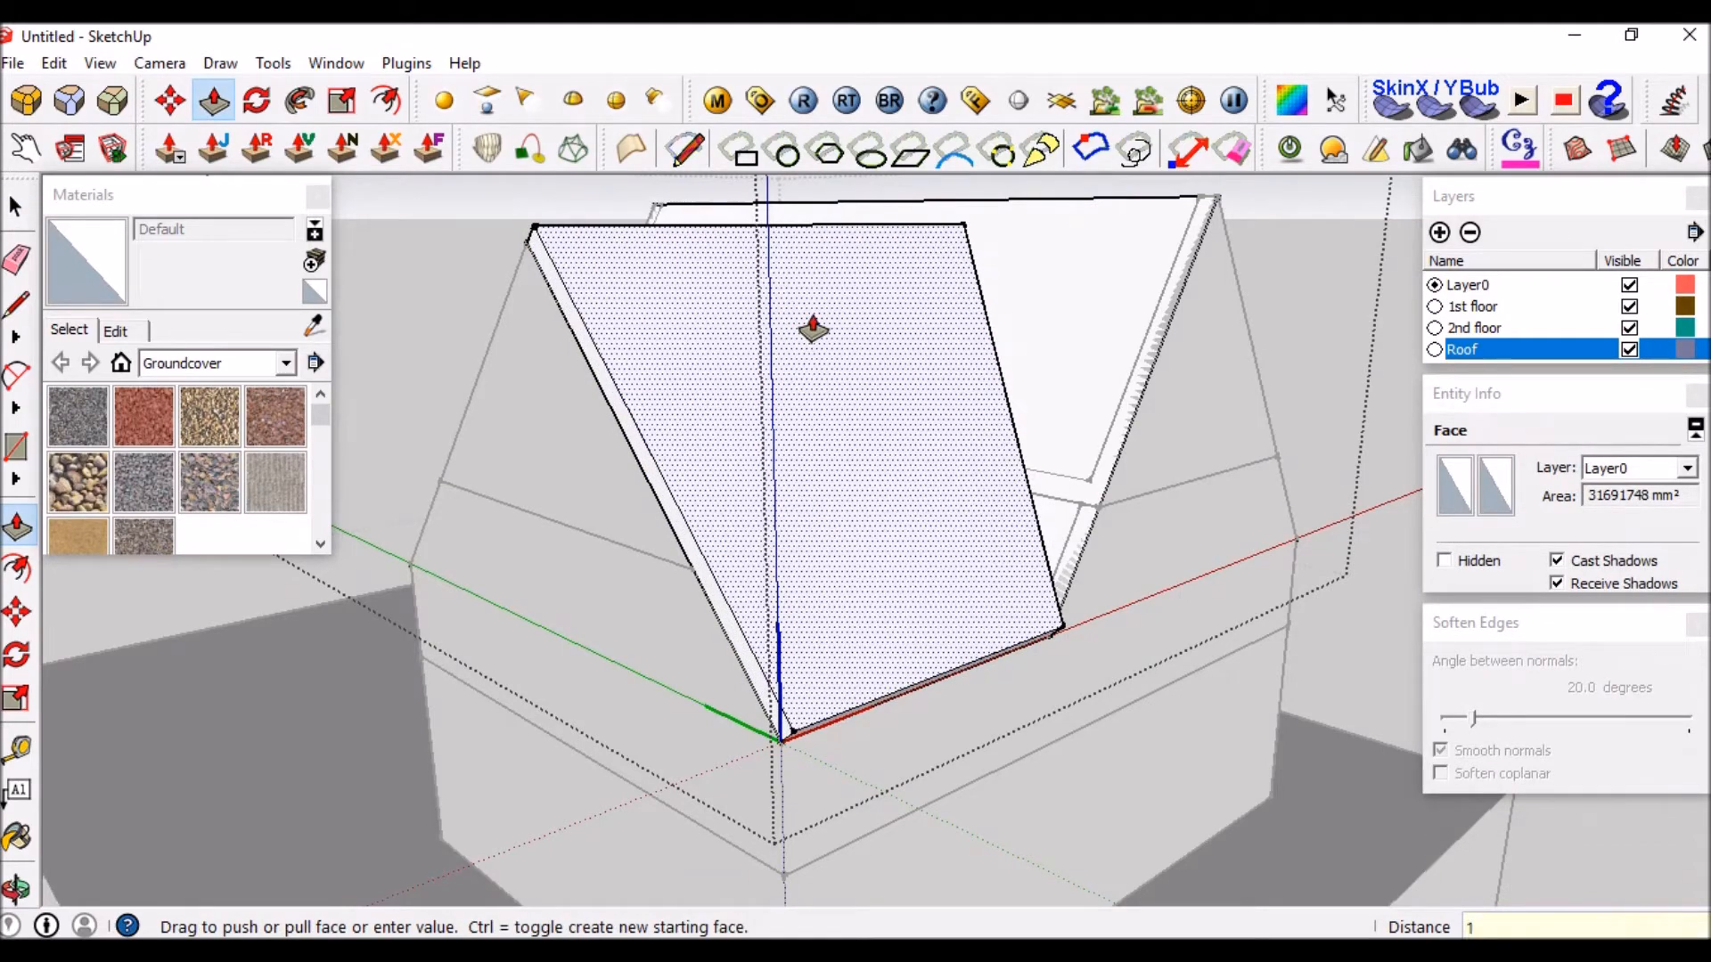
pyautogui.press('Return')
# Pull the opposite slope of the same gable roof outward by 150 mm.
pyautogui.moveTo(649, 336); pyautogui.dragTo(887, 392, button='middle')
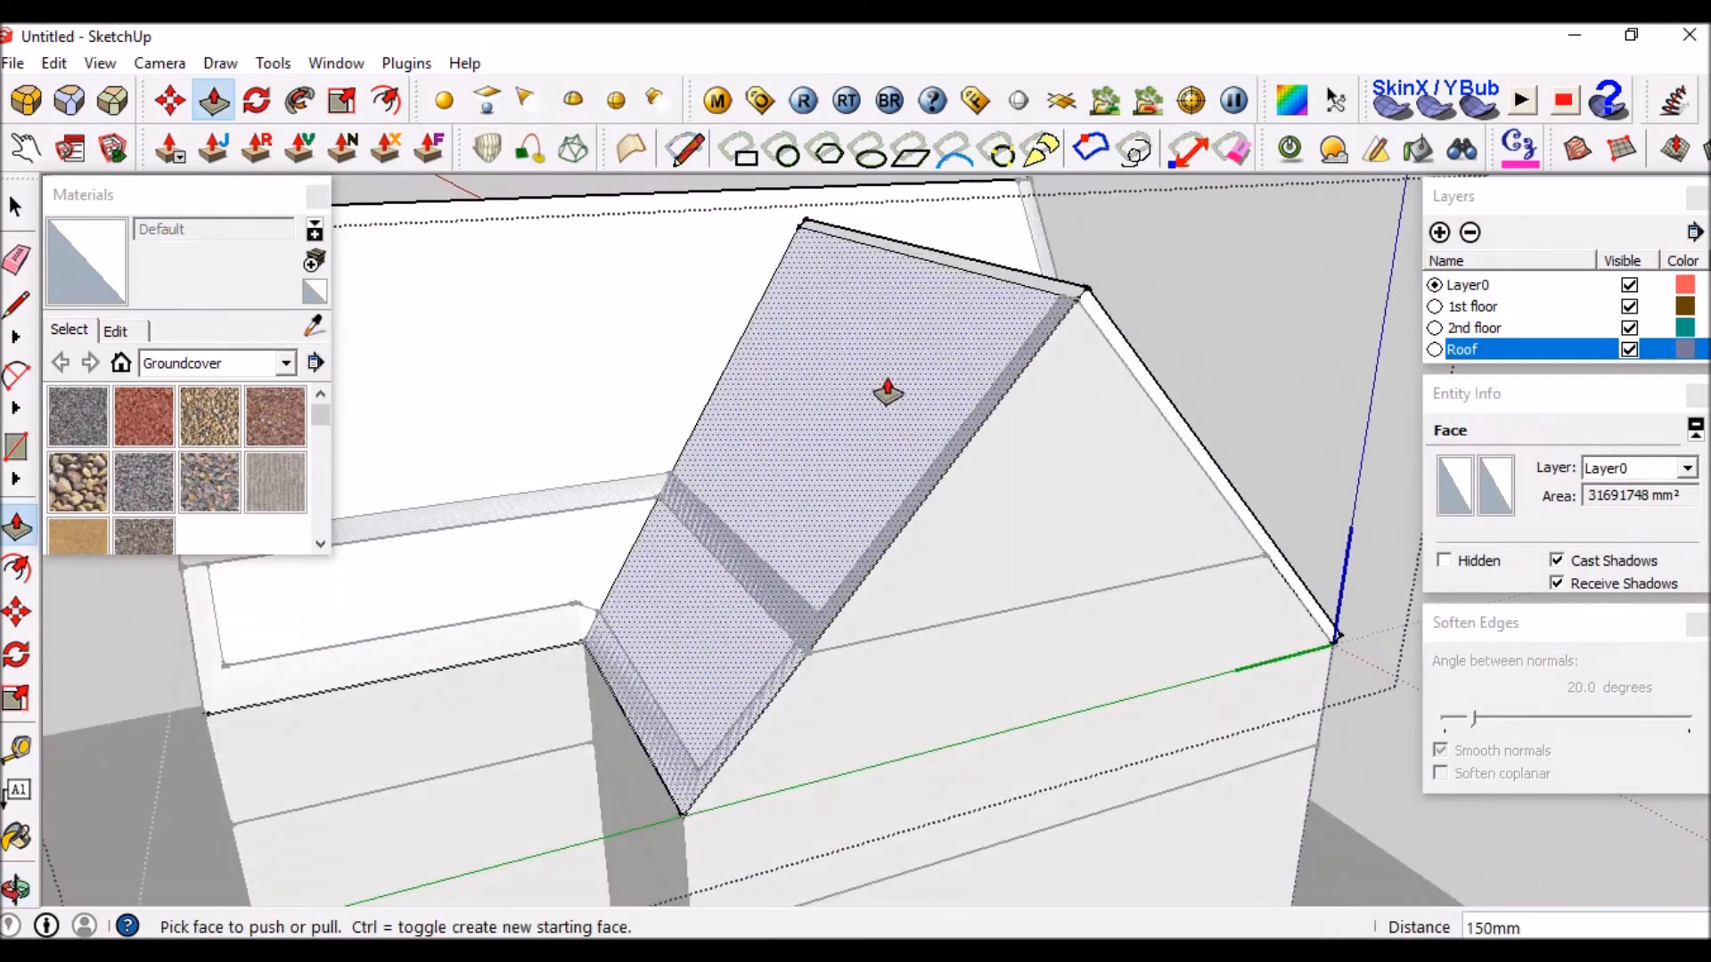
pyautogui.click(912, 374)
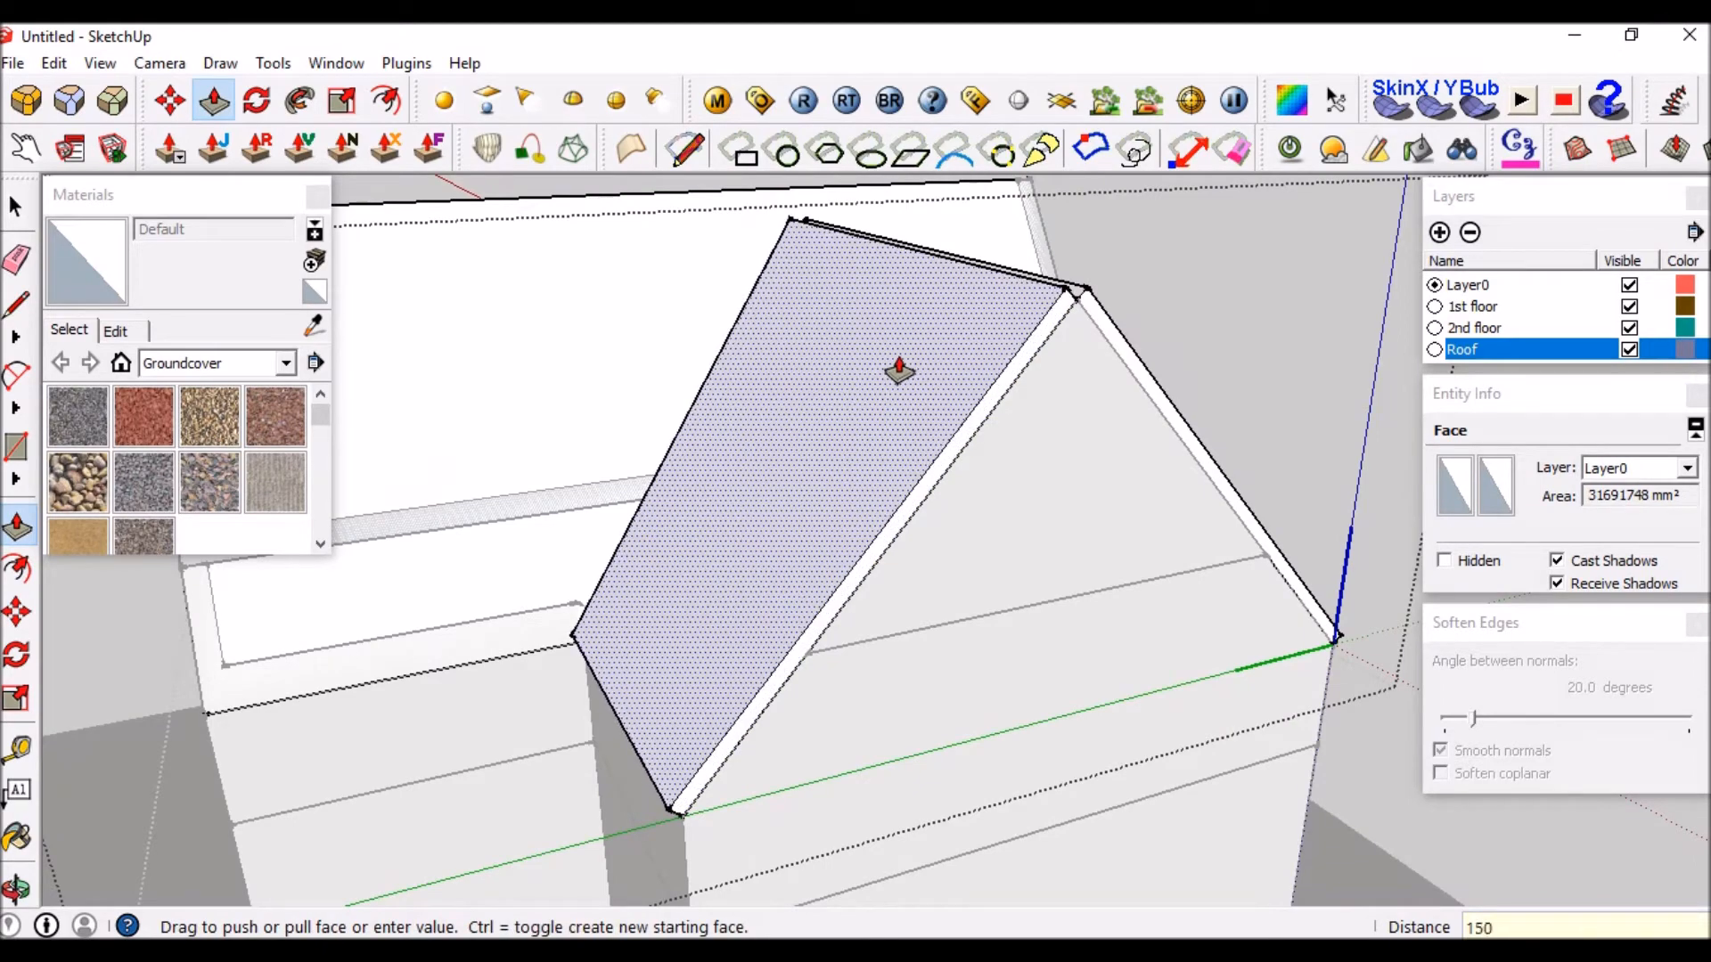
pyautogui.press('Return')
# Pull the intersecting wing's roof slopes outward to match the thickness of the slopes already extruded.
pyautogui.moveTo(937, 389); pyautogui.dragTo(928, 382, button='middle')
pyautogui.click(679, 392)
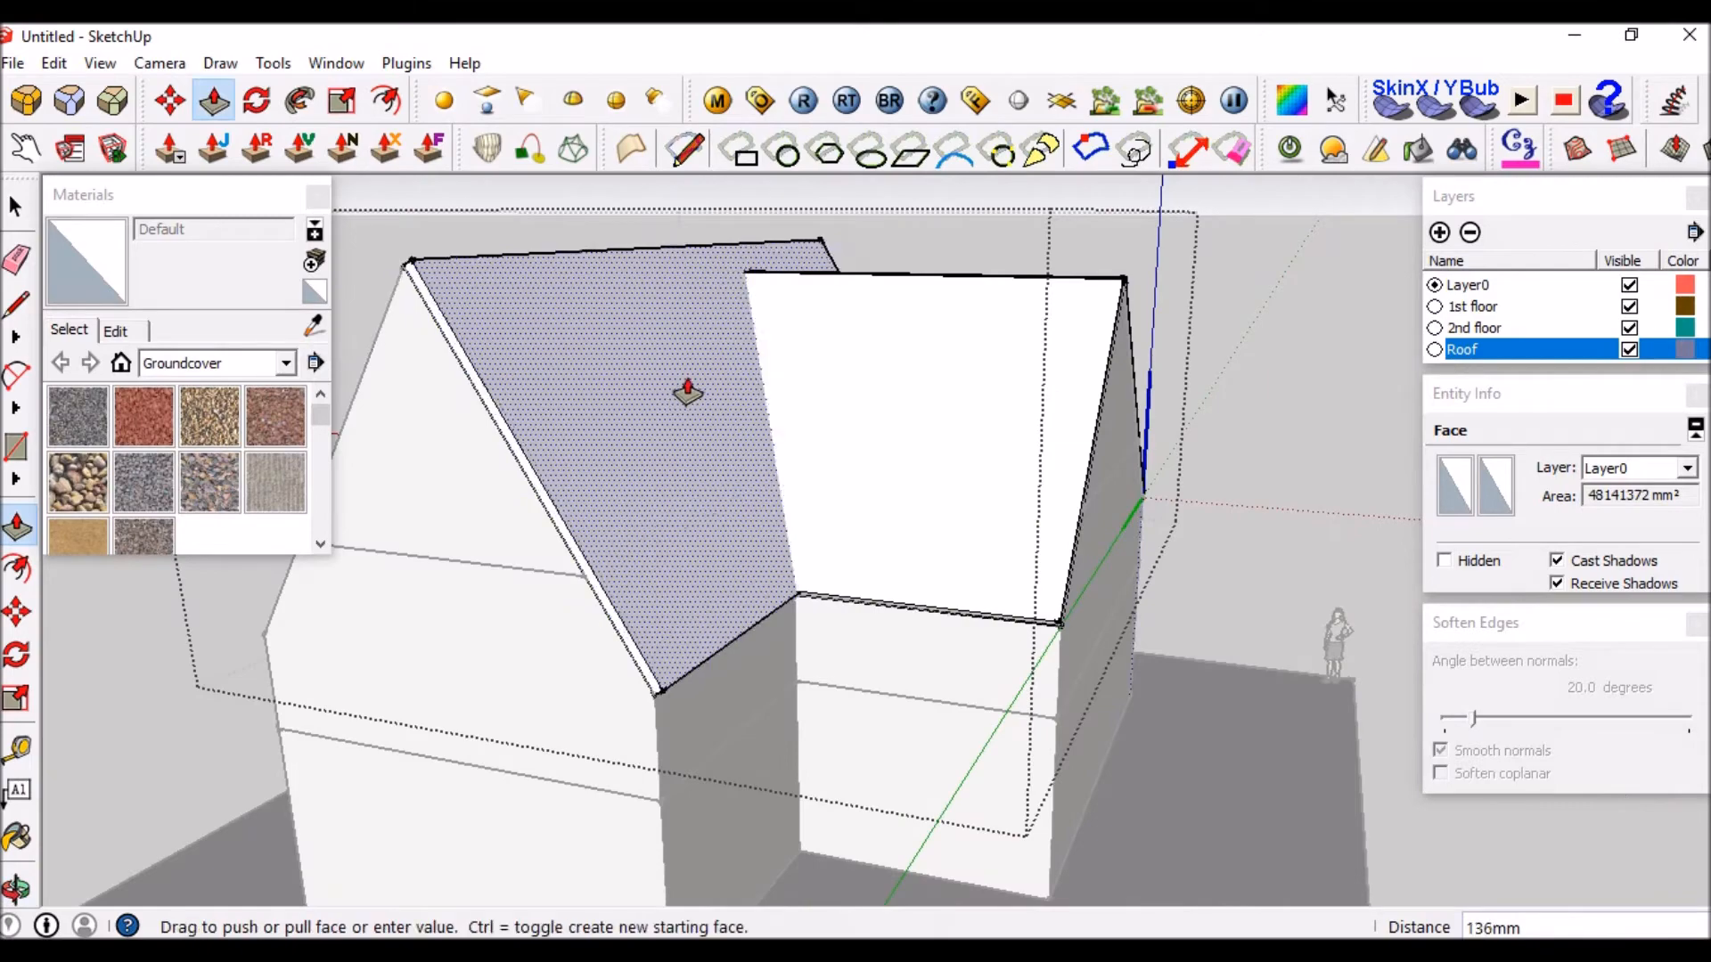
pyautogui.scroll(1, 688, 392)
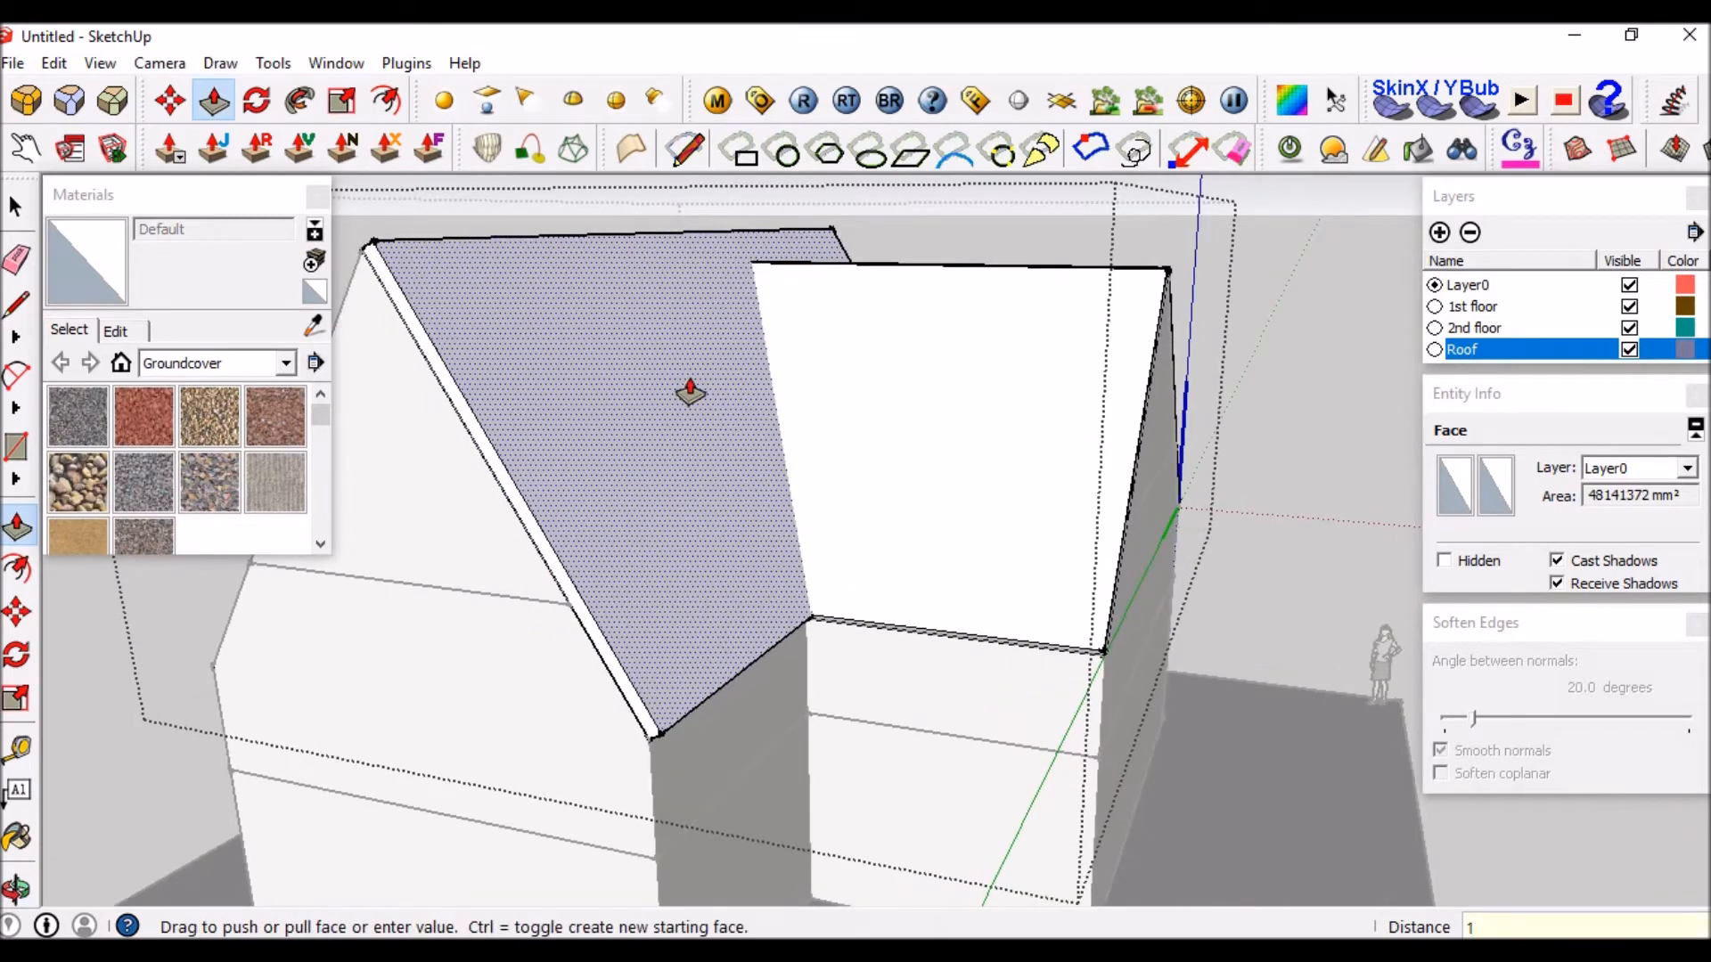
pyautogui.moveTo(706, 385); pyautogui.dragTo(828, 498, button='middle')
pyautogui.scroll(6, 847, 558)
pyautogui.moveTo(880, 631); pyautogui.dragTo(1007, 501, button='middle')
pyautogui.scroll(-3, 1007, 502)
pyautogui.moveTo(1168, 493); pyautogui.dragTo(821, 397, button='middle')
pyautogui.click(863, 347)
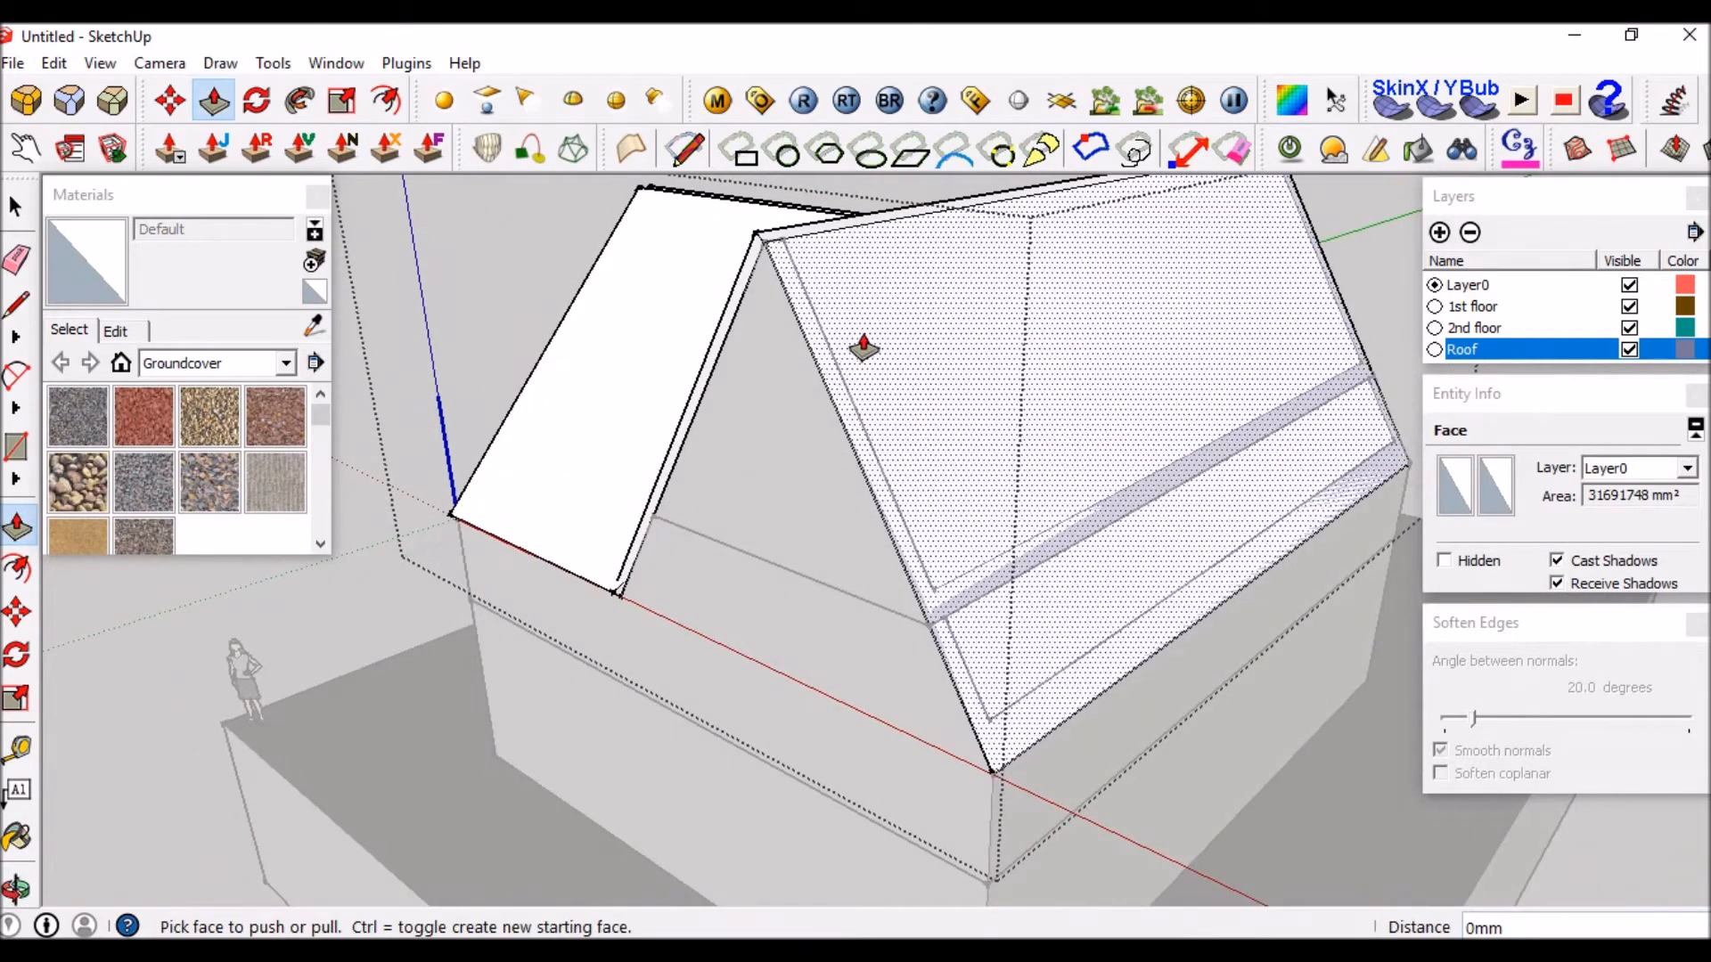
pyautogui.press('space')
# Examine how the thickened slopes meet along the ridge and undo the roof slope extrusions.
pyautogui.moveTo(645, 319); pyautogui.dragTo(944, 265, button='middle')
pyautogui.scroll(3, 668, 318)
pyautogui.scroll(-2, 793, 275)
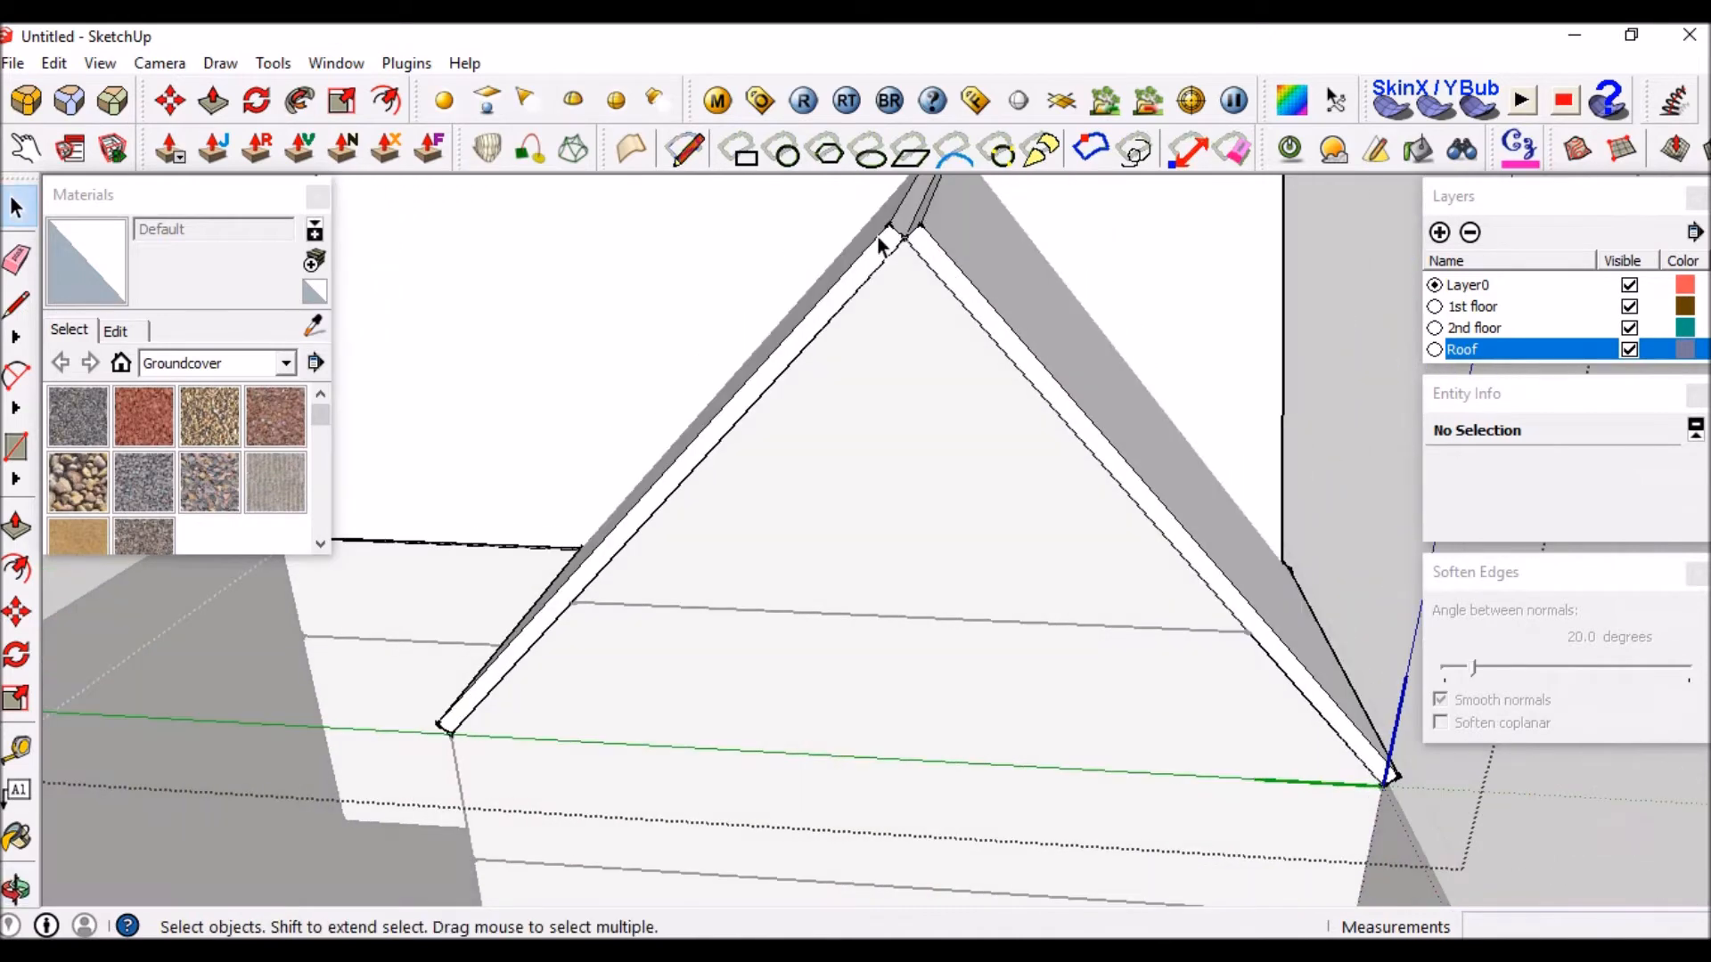
pyautogui.scroll(1, 894, 227)
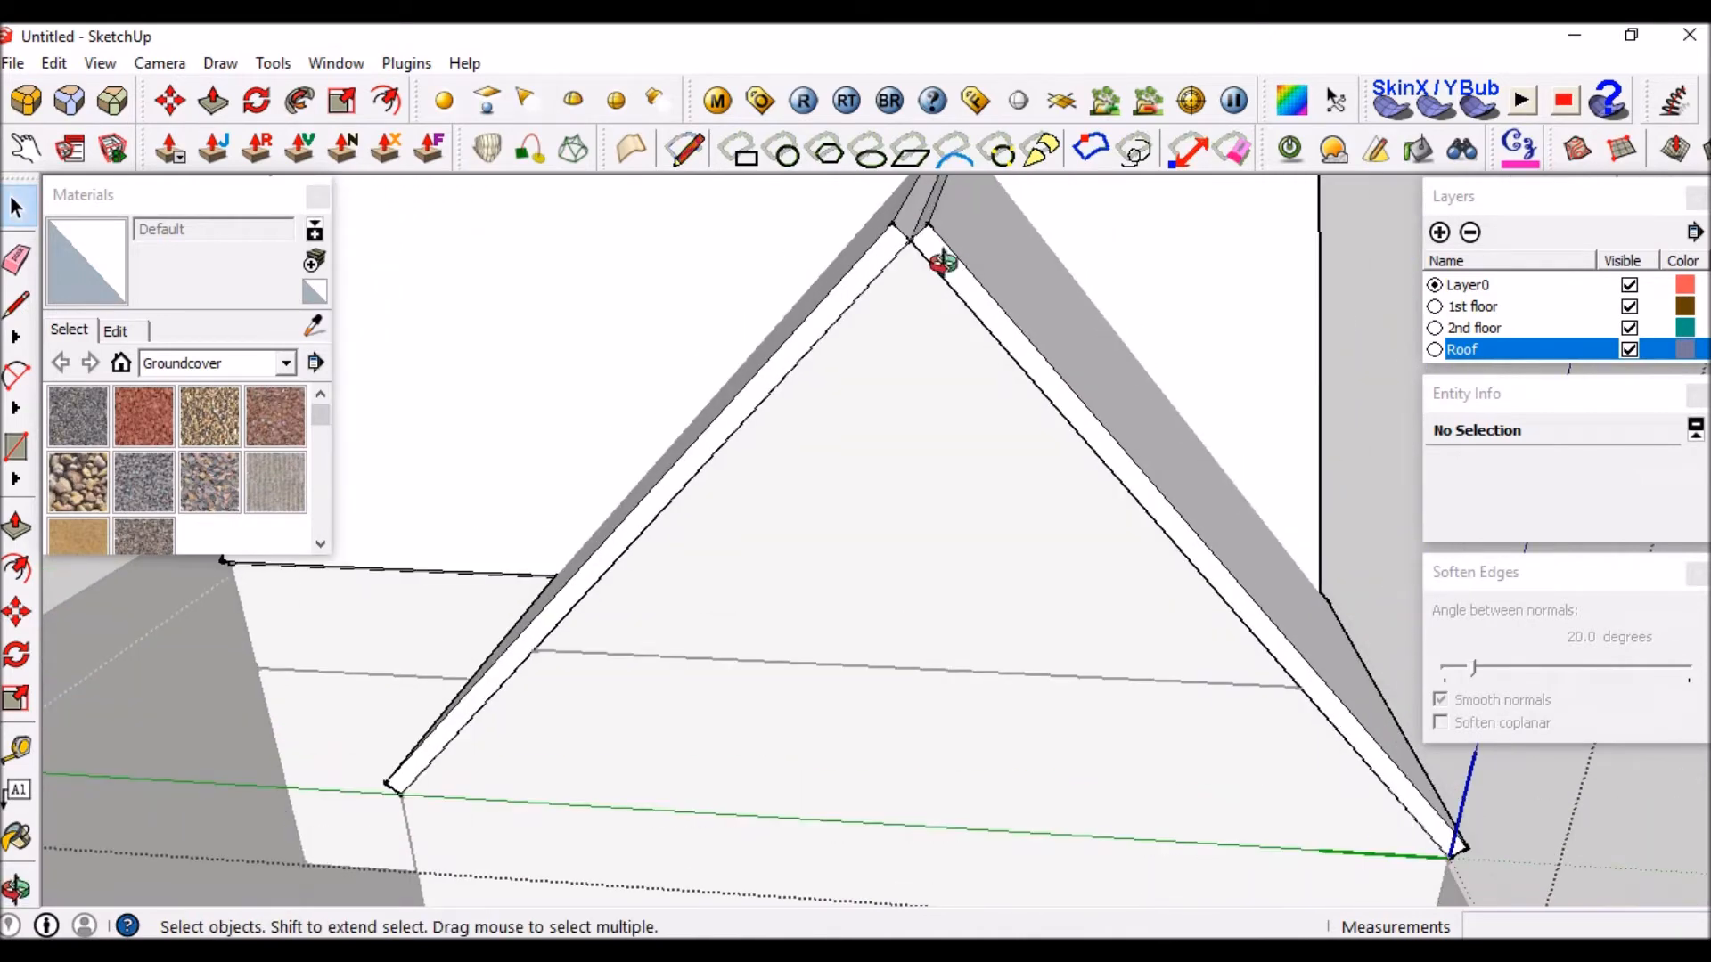
pyautogui.scroll(-3, 942, 261)
pyautogui.scroll(2, 924, 191)
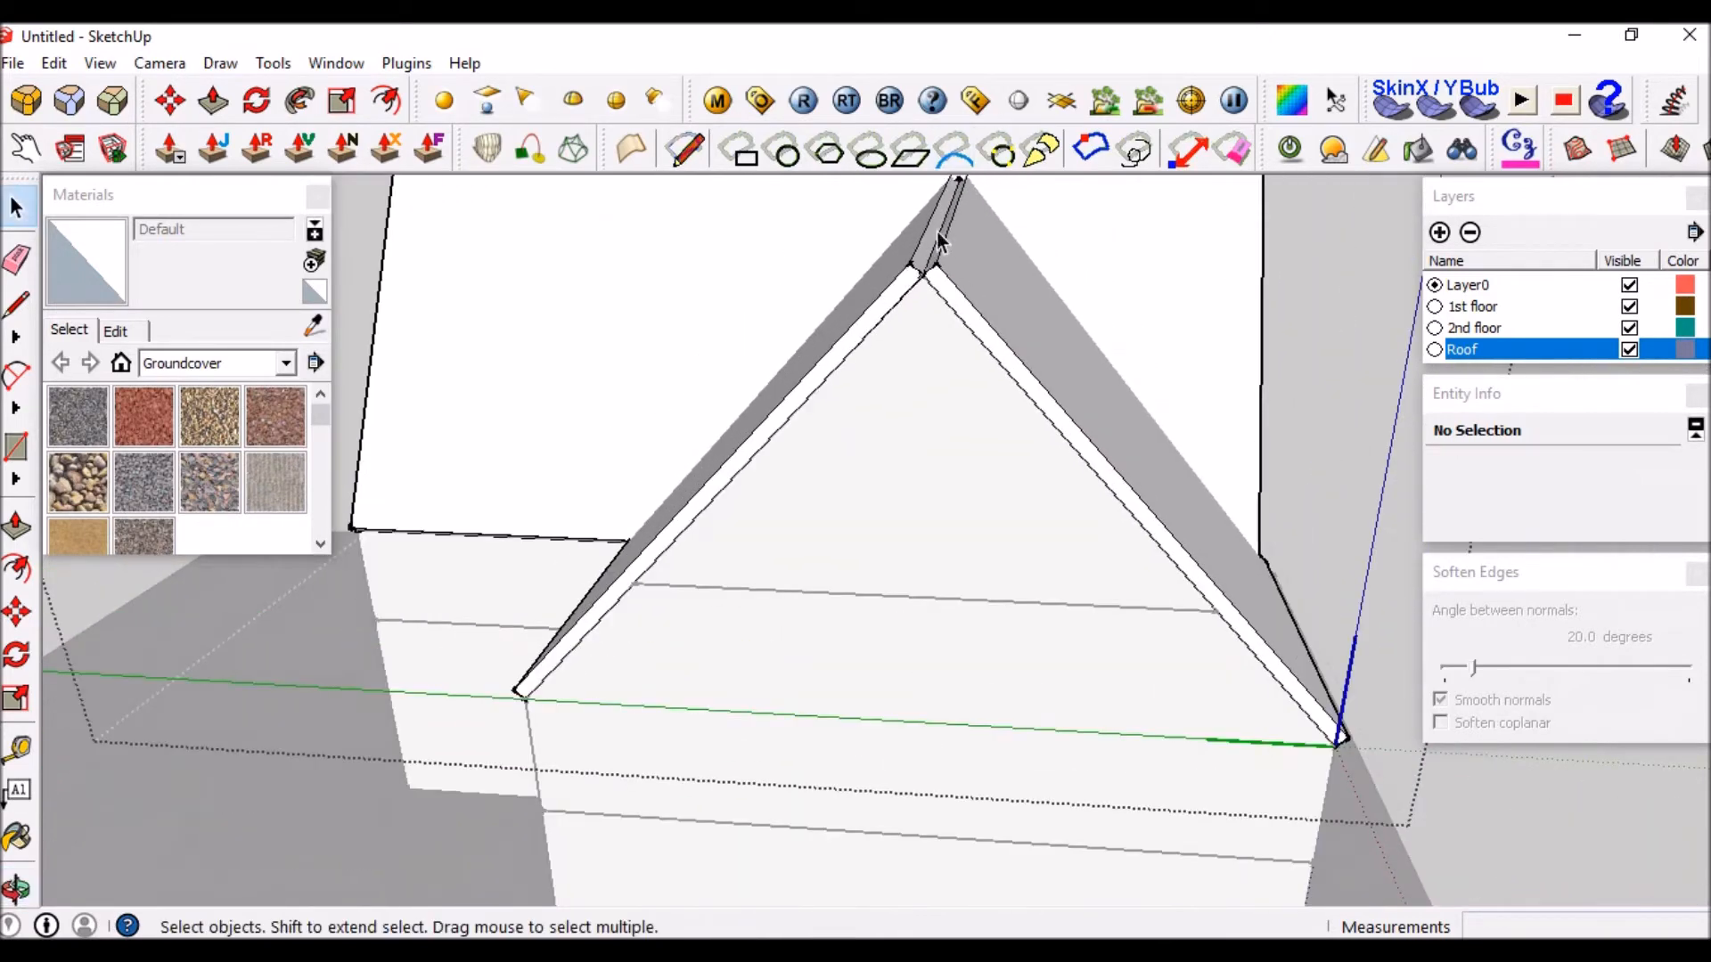
pyautogui.moveTo(1047, 370); pyautogui.dragTo(904, 461, button='middle')
pyautogui.scroll(-3, 973, 388)
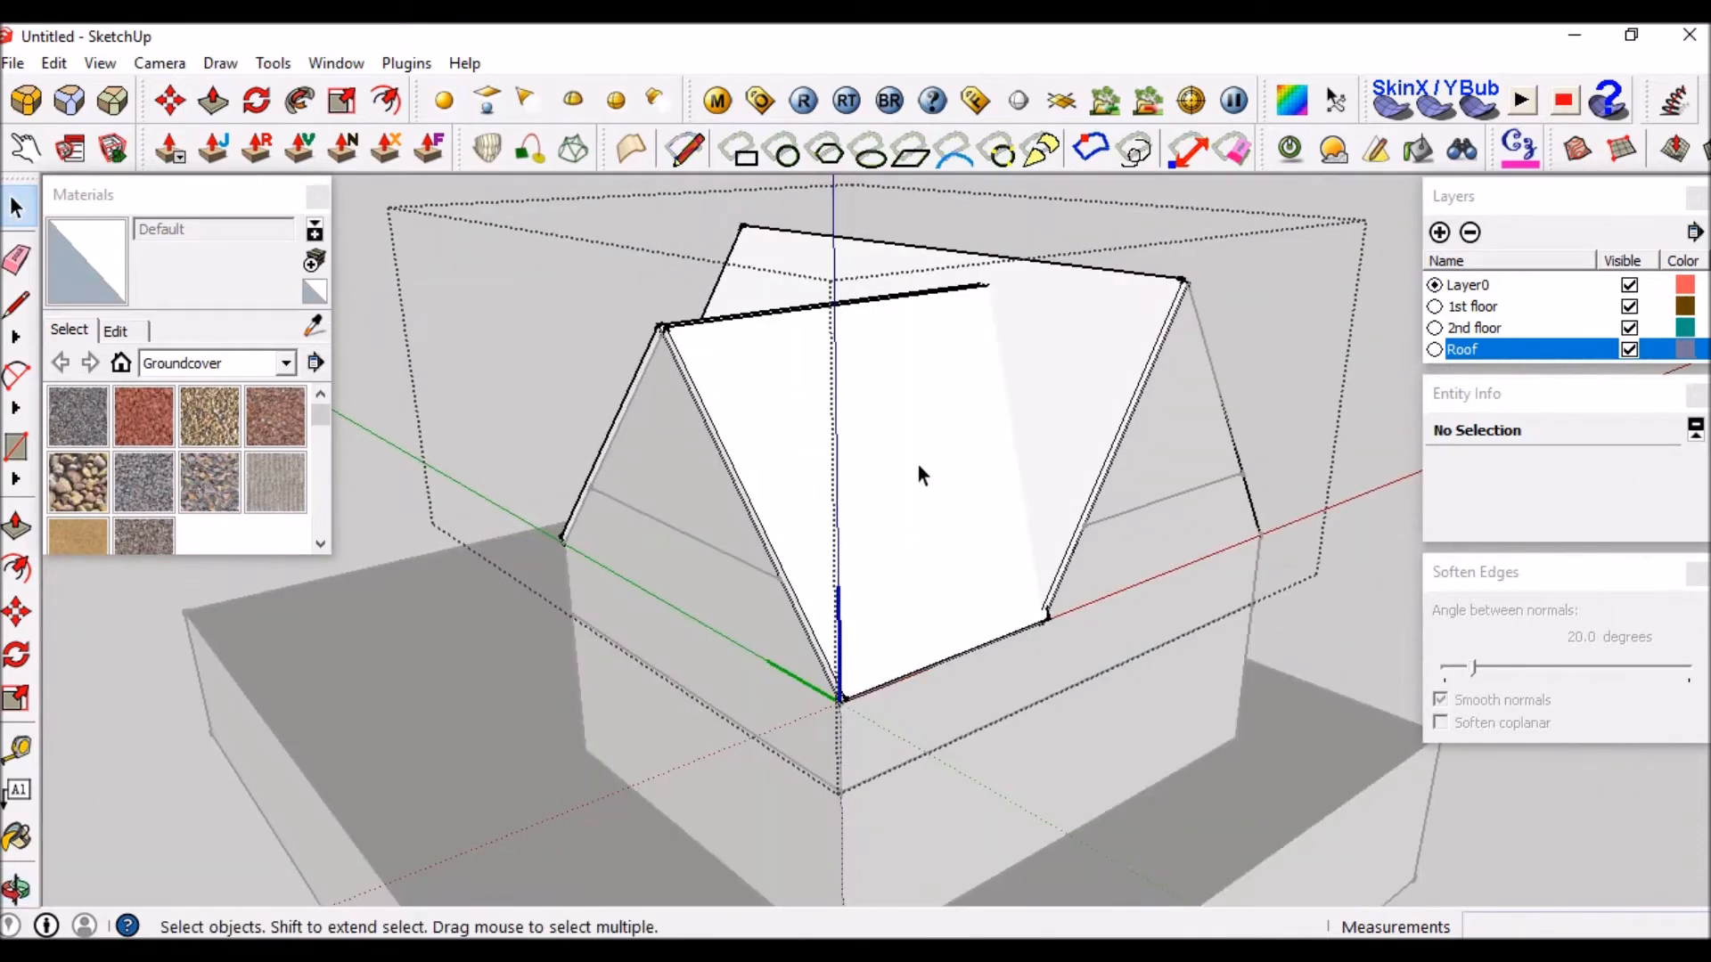
pyautogui.scroll(2, 905, 410)
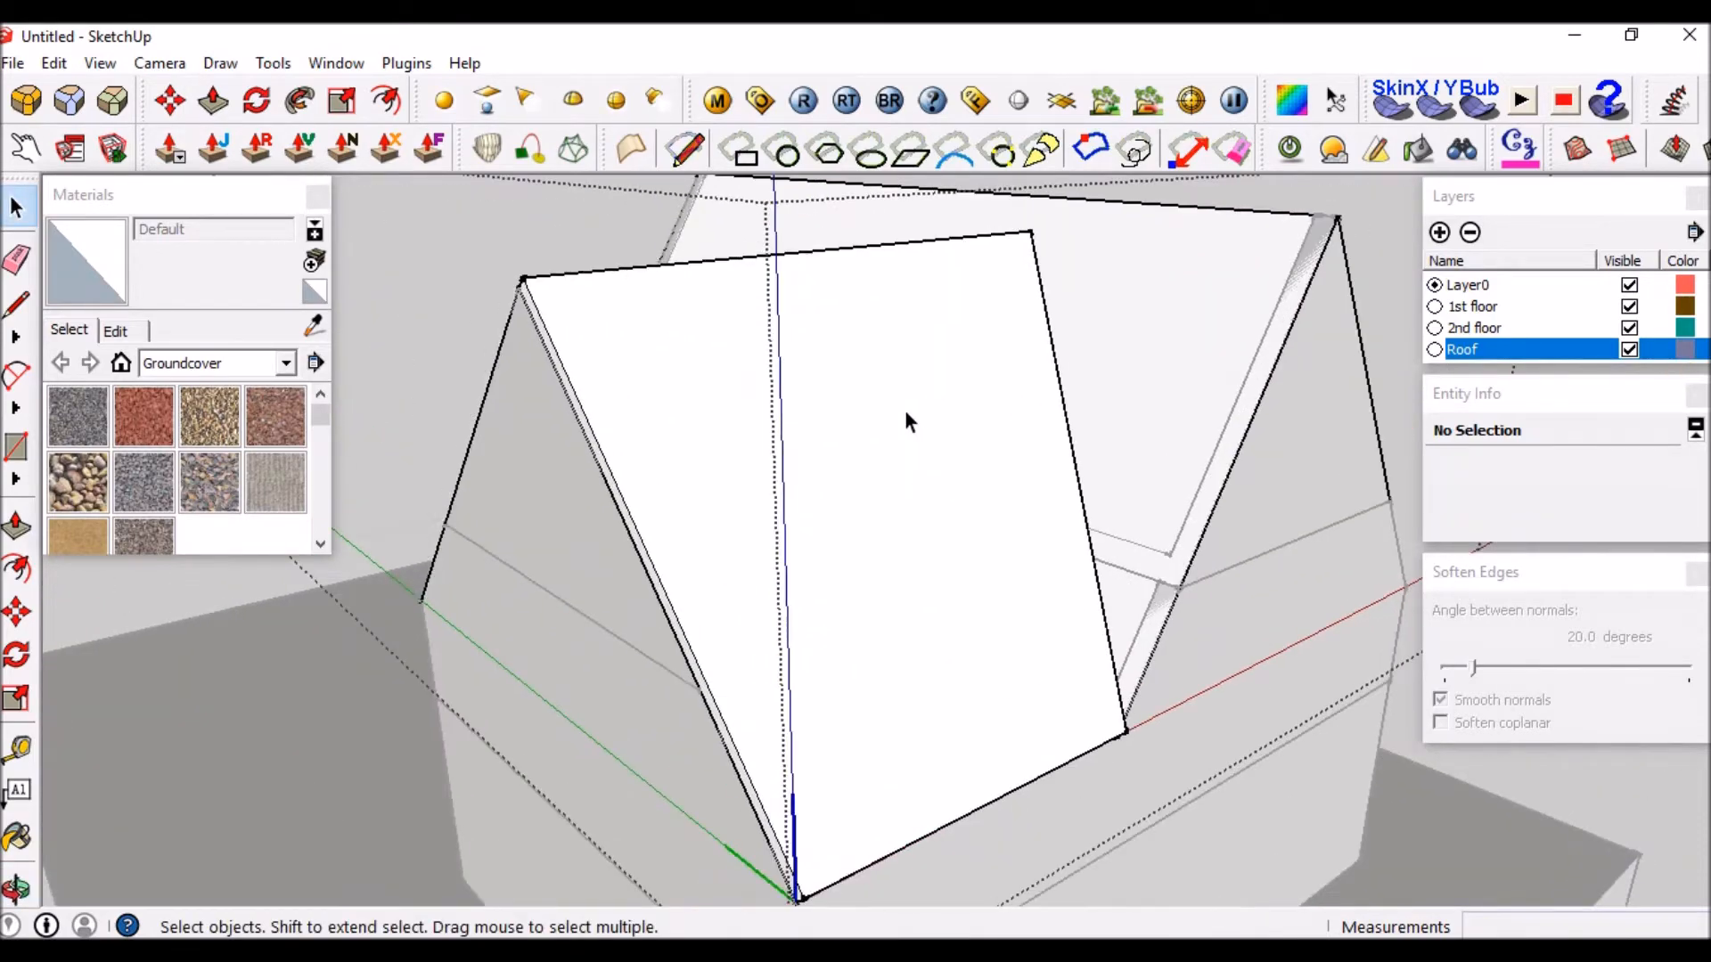
pyautogui.scroll(-2, 905, 410)
# Place guides parallel to the gable's sloped edges, offset 150 mm outward.
pyautogui.moveTo(897, 412)
pyautogui.mouseDown(button='middle')
pyautogui.moveTo(1084, 344)
pyautogui.moveTo(1226, 355)
pyautogui.mouseUp(button='middle')
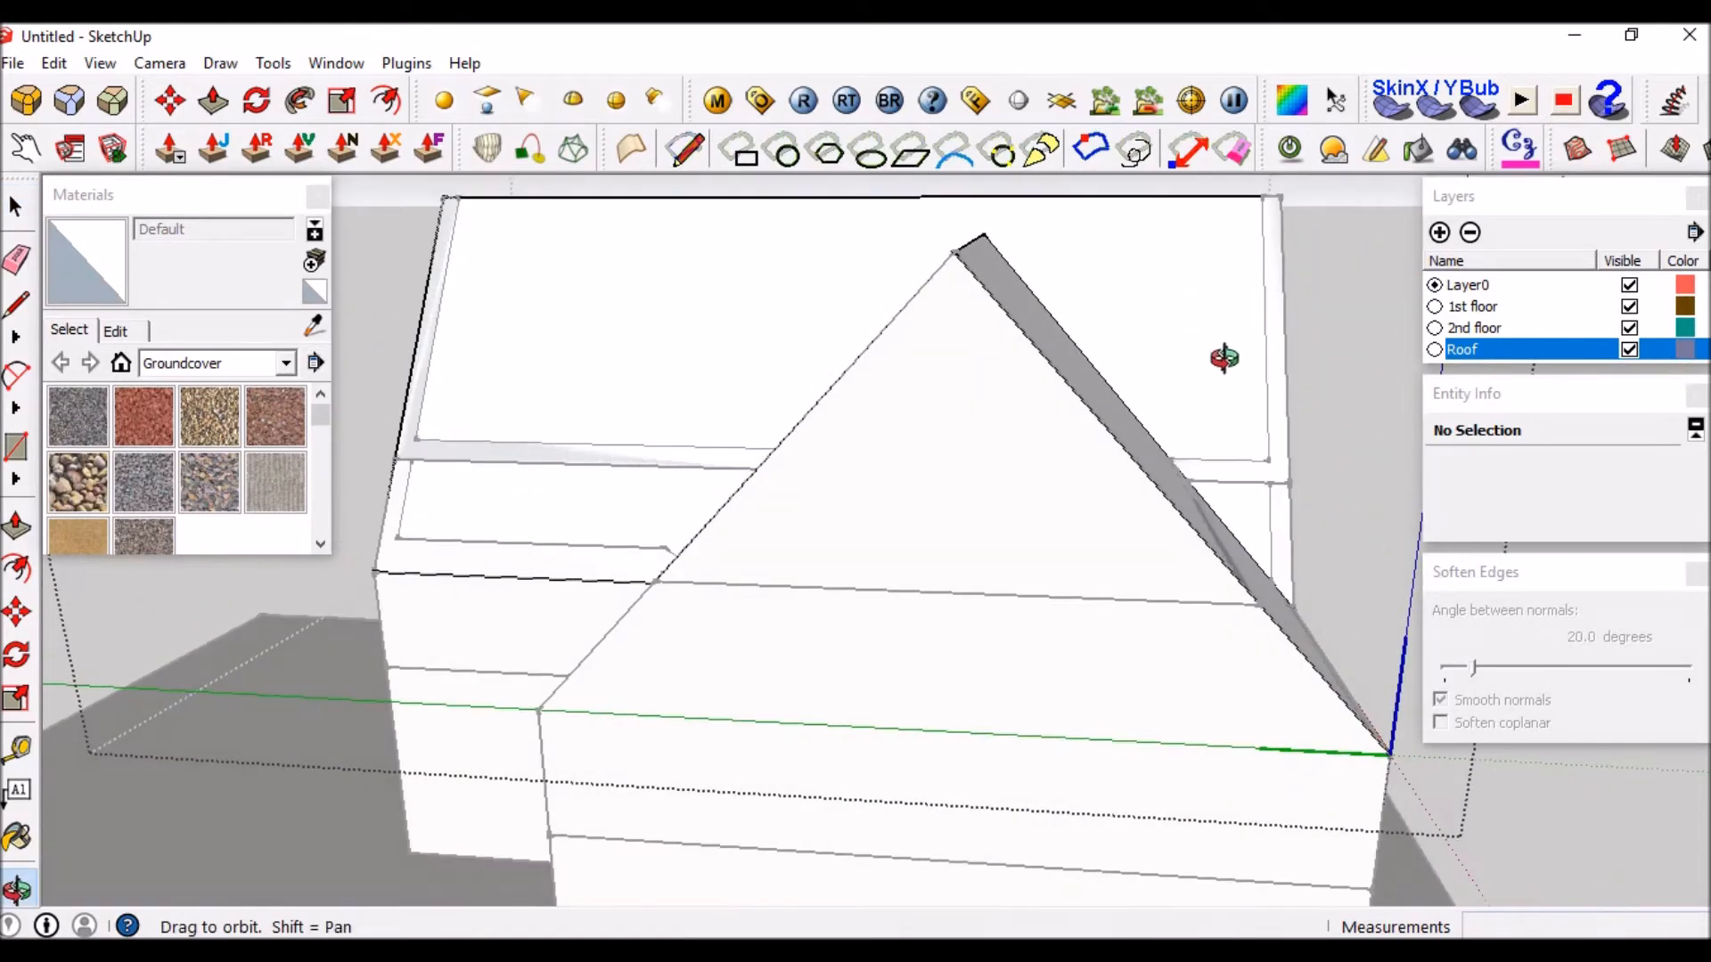
pyautogui.scroll(2, 940, 307)
pyautogui.scroll(2, 935, 311)
pyautogui.press('t')
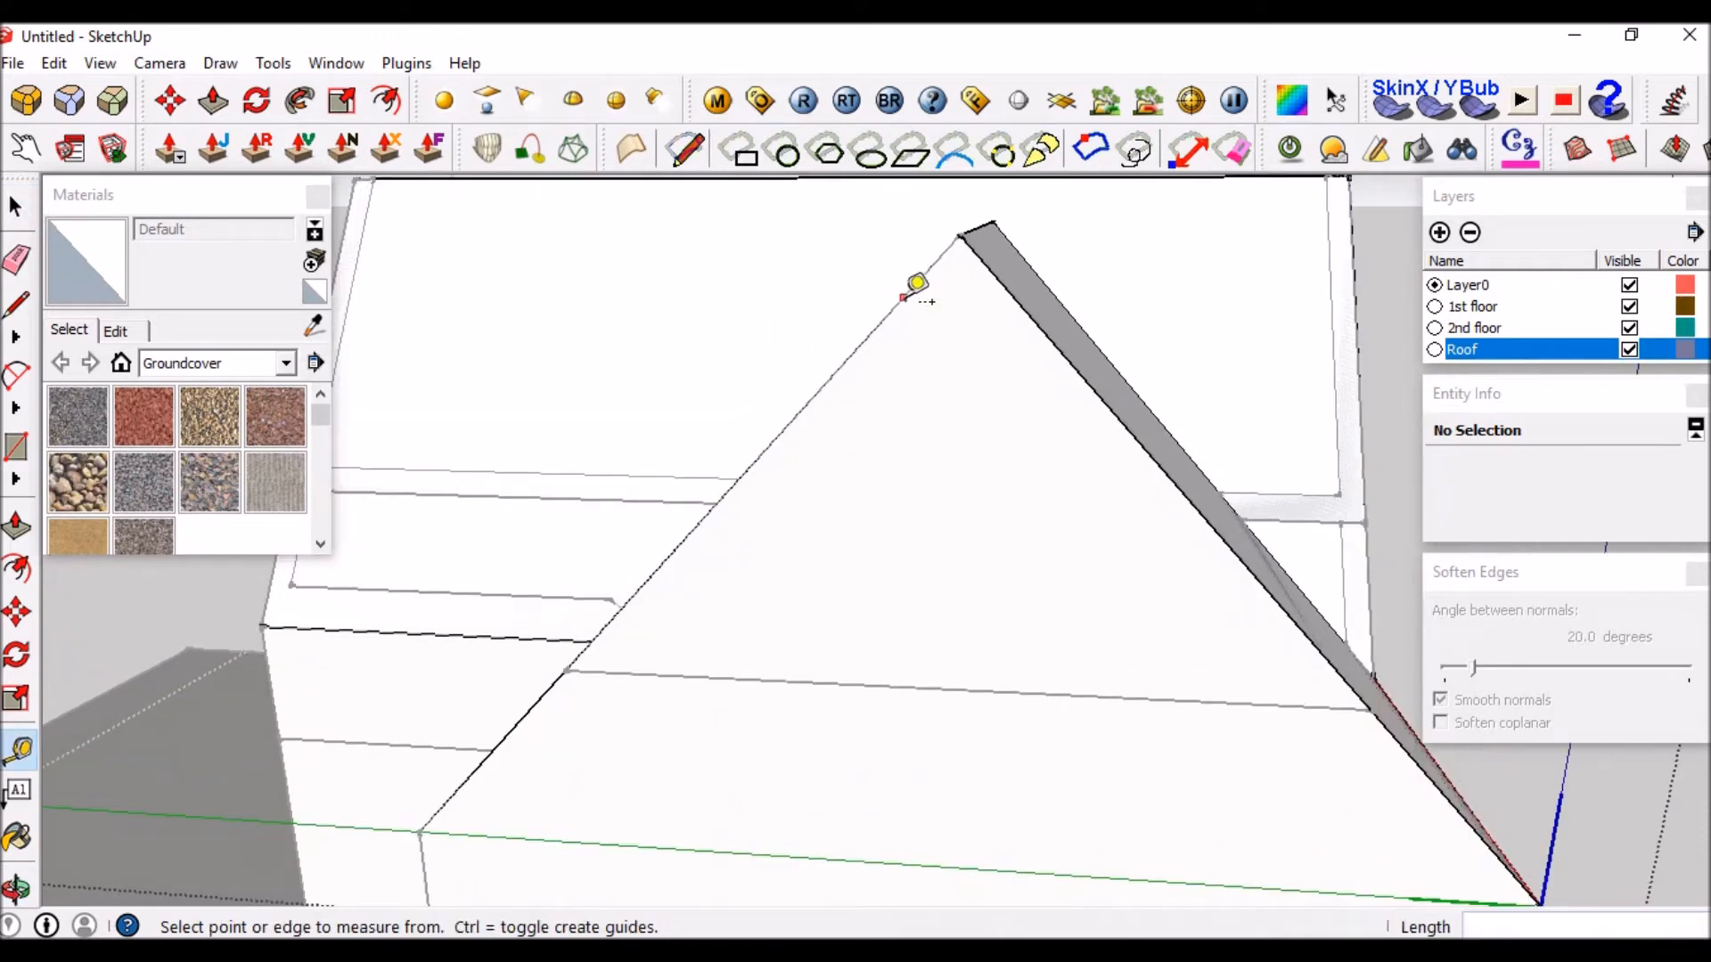
pyautogui.click(903, 296)
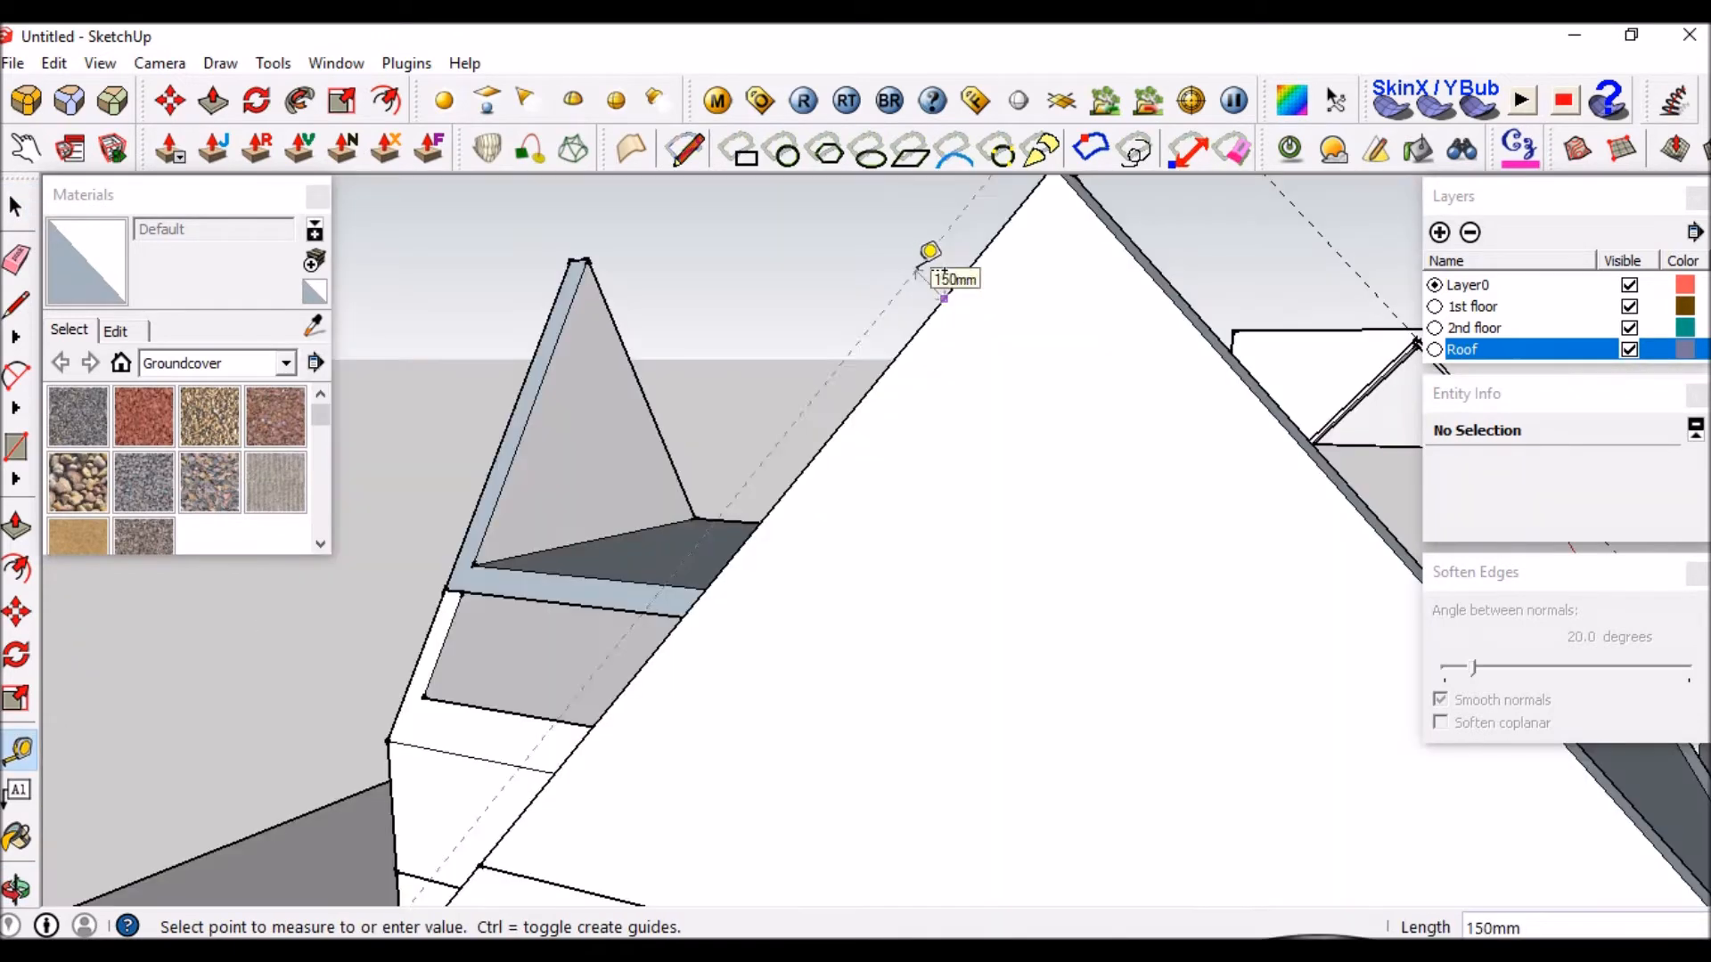
pyautogui.click(916, 270)
# Place a vertical guide 500 mm outside the gable wall's corner edge to mark the eave overhang.
pyautogui.moveTo(972, 307); pyautogui.dragTo(1034, 286, button='middle')
pyautogui.scroll(-2, 1032, 294)
pyautogui.moveTo(807, 617); pyautogui.dragTo(928, 473, button='middle')
pyautogui.scroll(-2, 928, 473)
pyautogui.scroll(2, 766, 664)
pyautogui.moveTo(745, 668); pyautogui.dragTo(712, 672, button='middle')
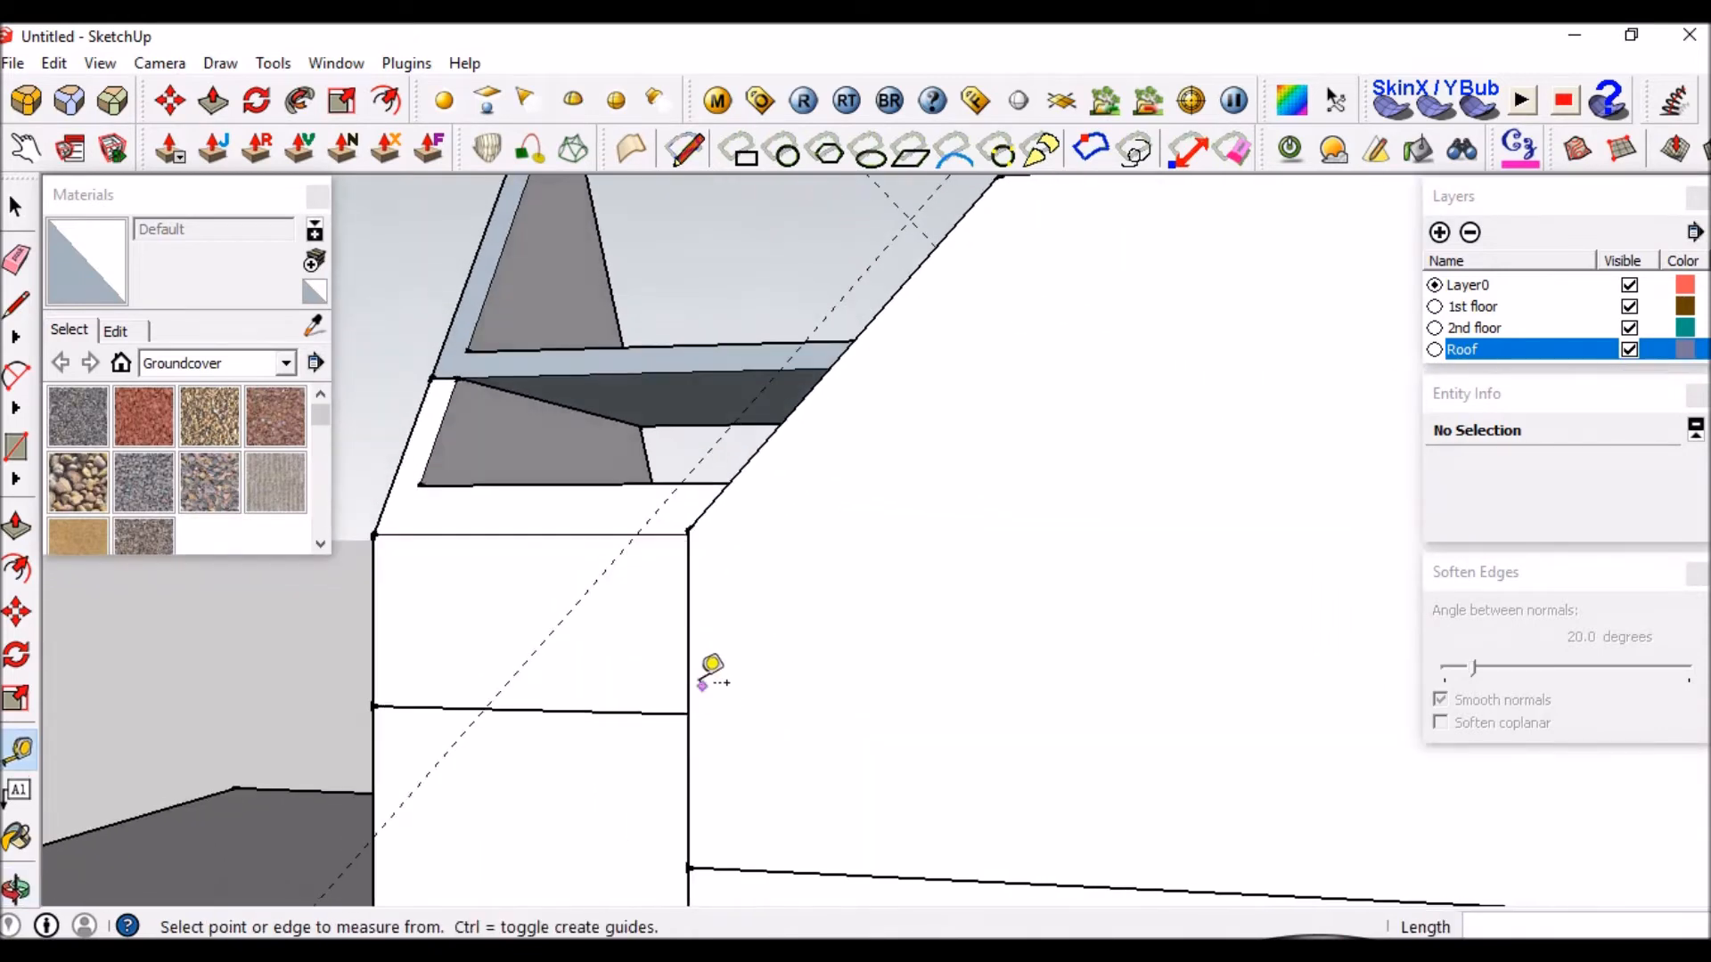
pyautogui.click(689, 614)
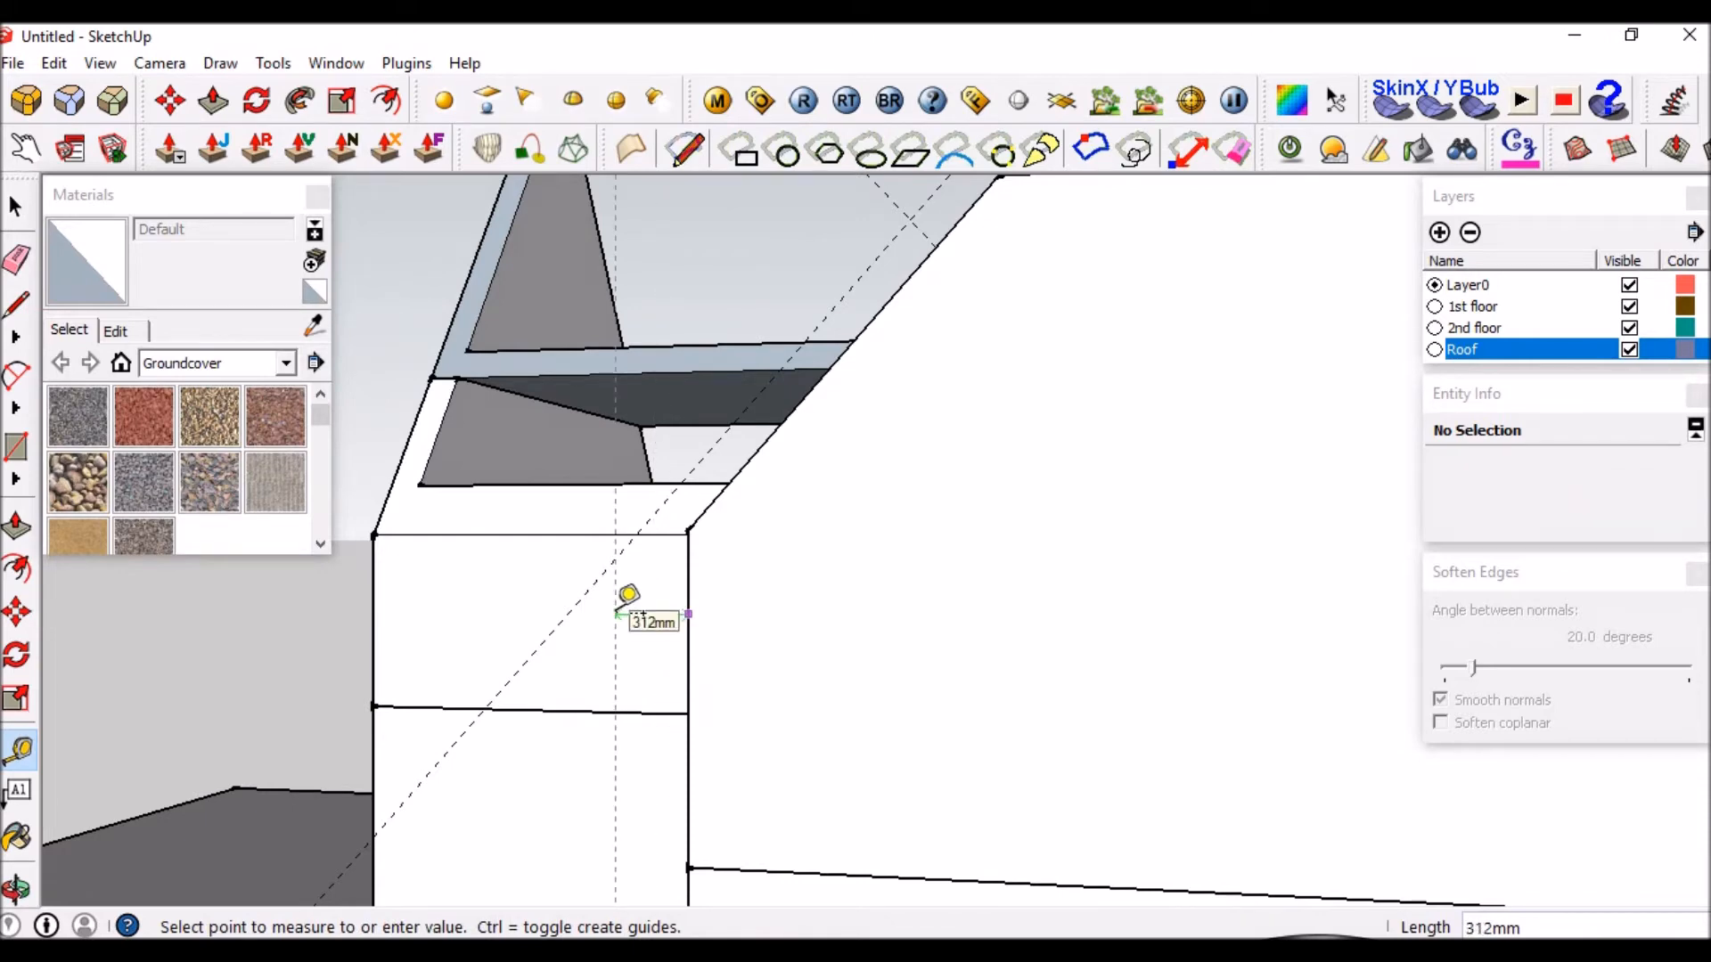
pyautogui.press('Return')
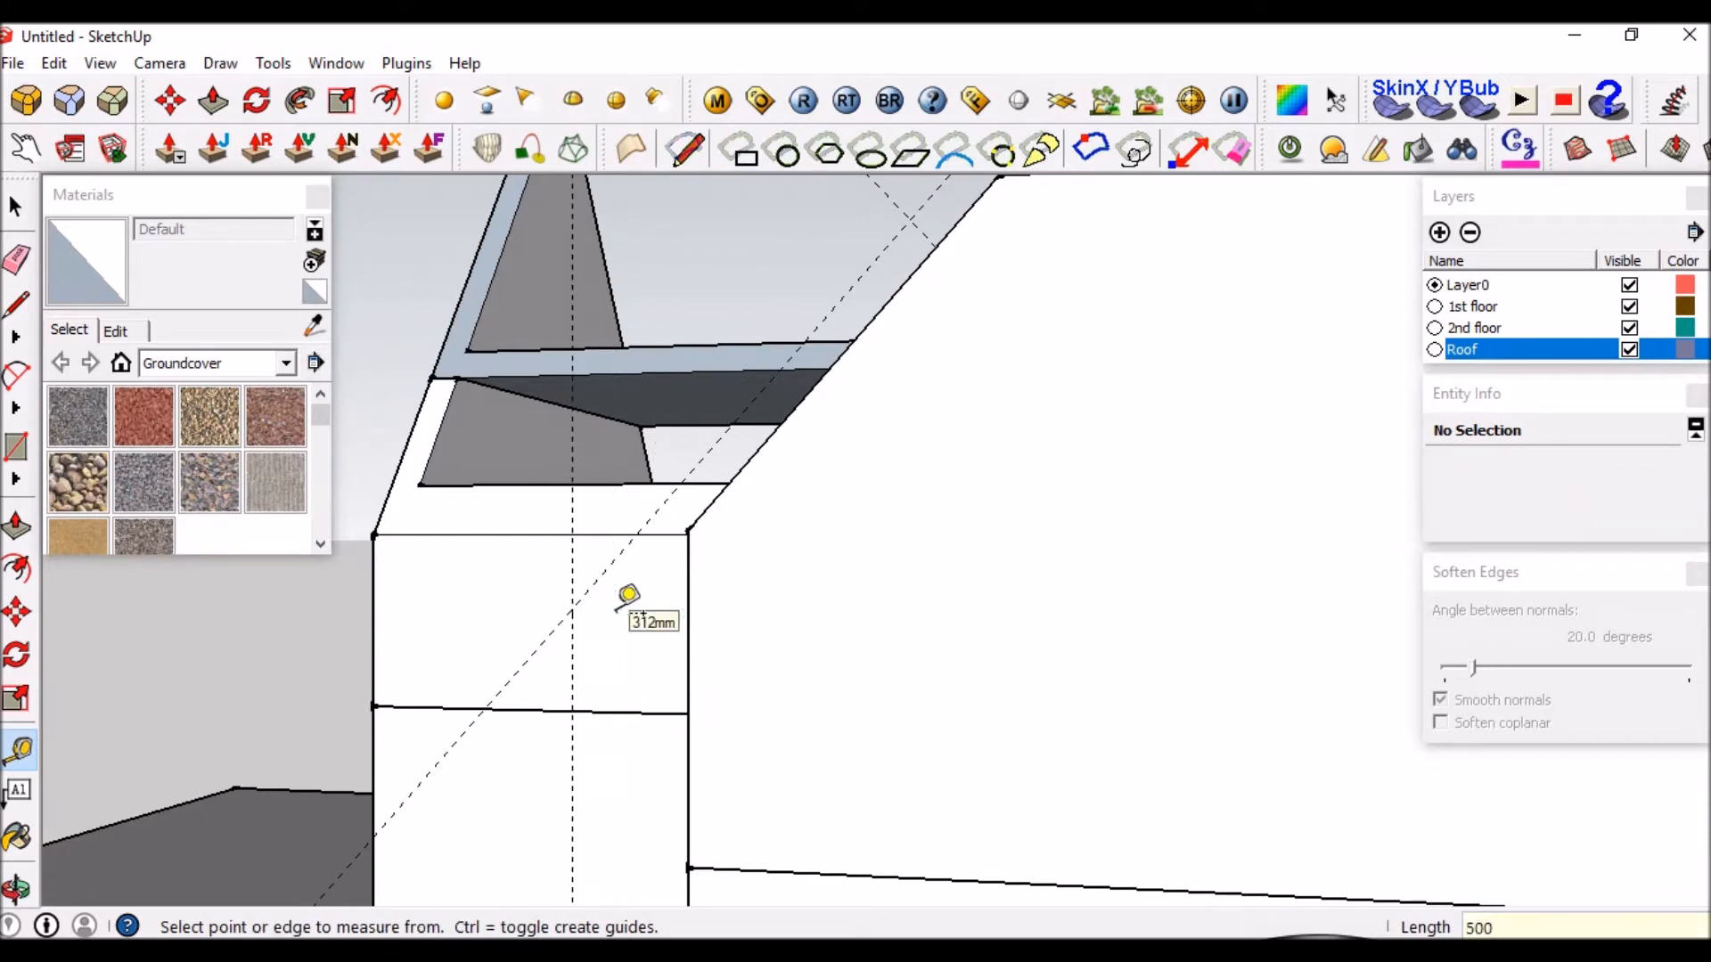
# Draw the roof profile's outer line from the gable apex up to the 150 mm offset guide and down to the overhang guide.
pyautogui.scroll(-6, 628, 597)
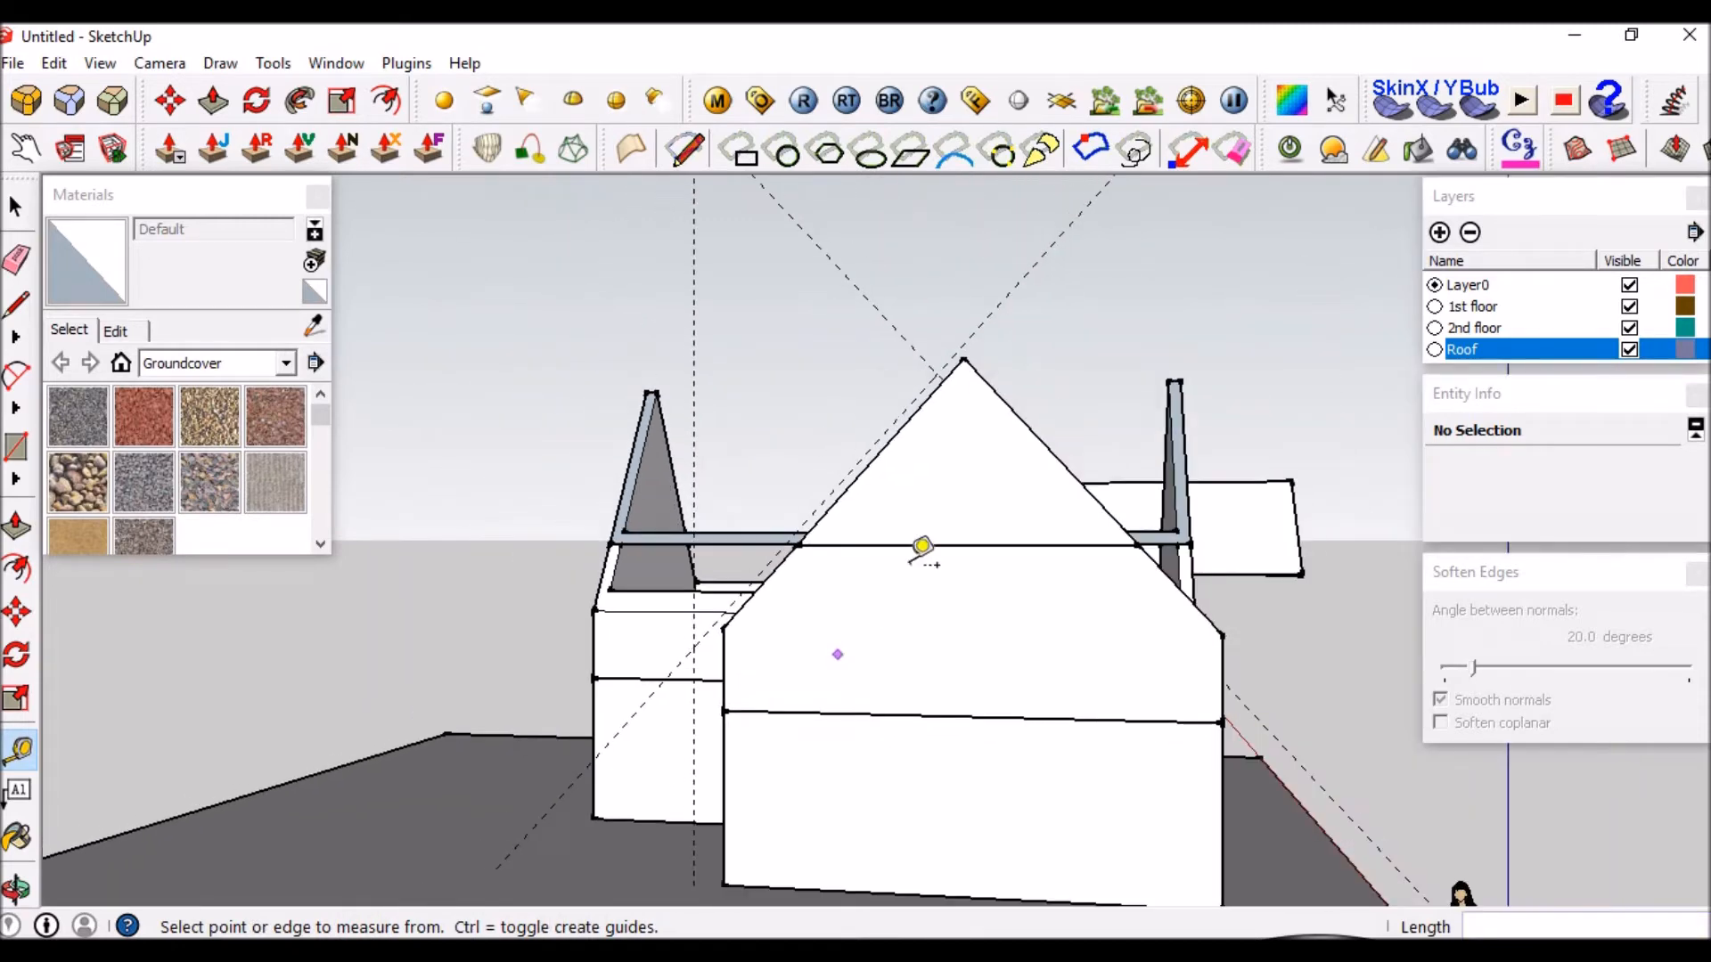
pyautogui.scroll(2, 973, 394)
pyautogui.scroll(1, 974, 393)
pyautogui.press('l')
pyautogui.scroll(1, 974, 381)
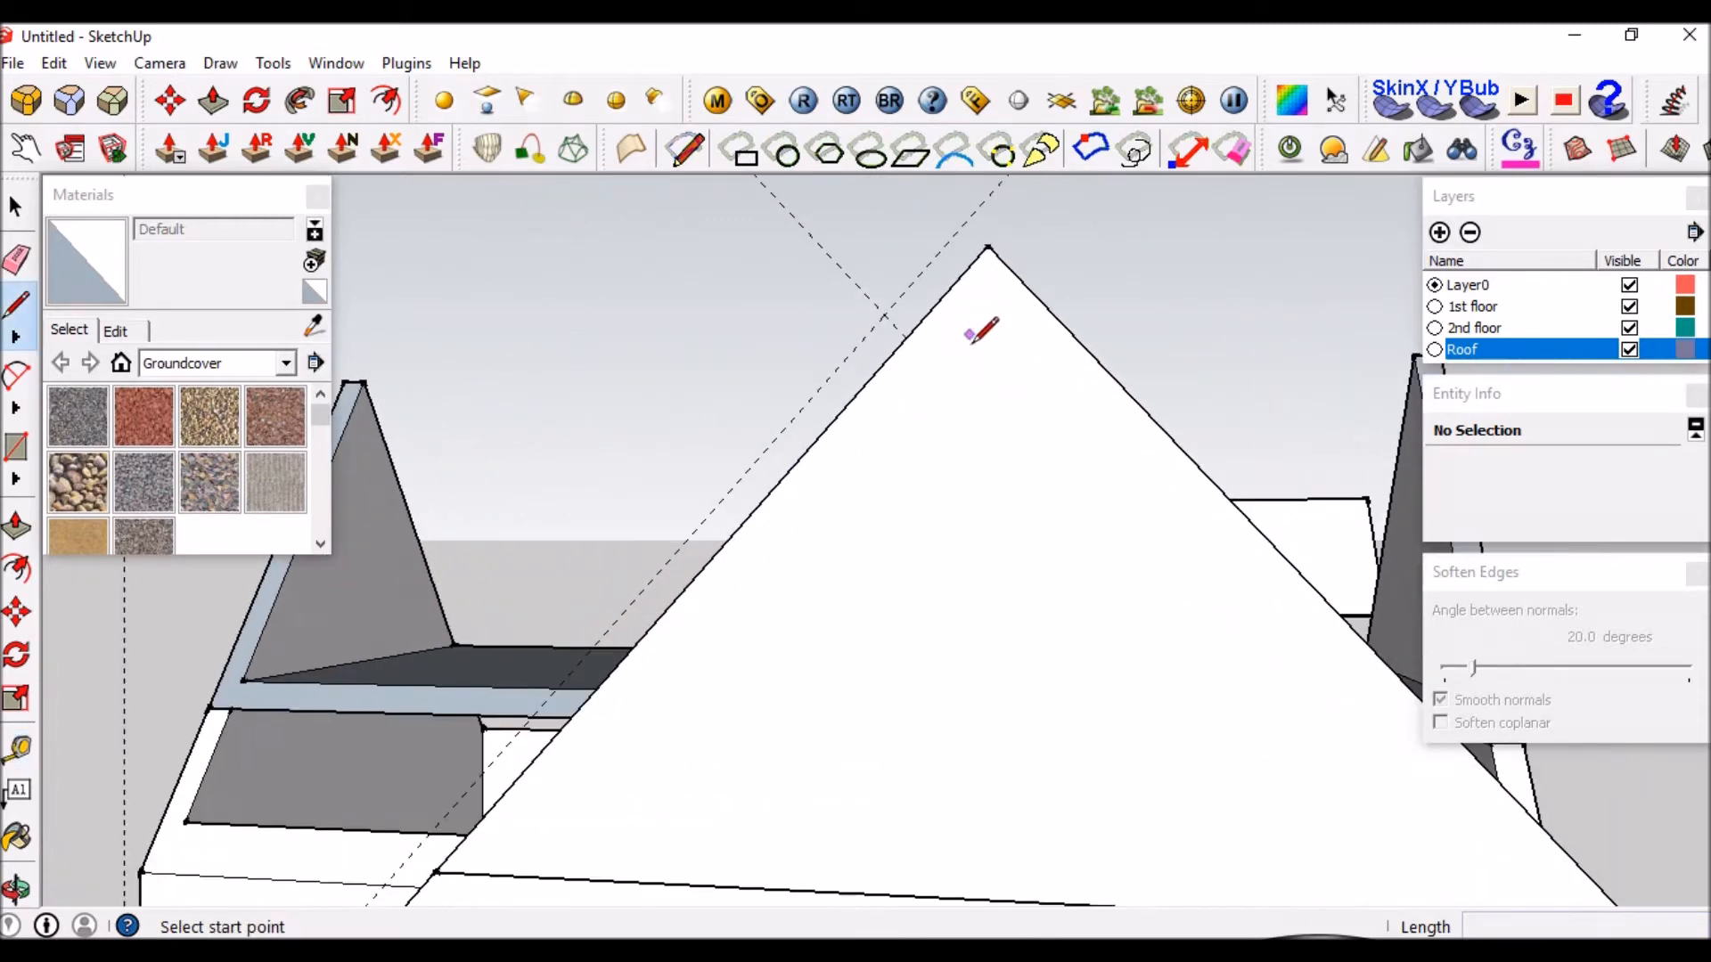
pyautogui.click(987, 246)
pyautogui.scroll(-2, 987, 246)
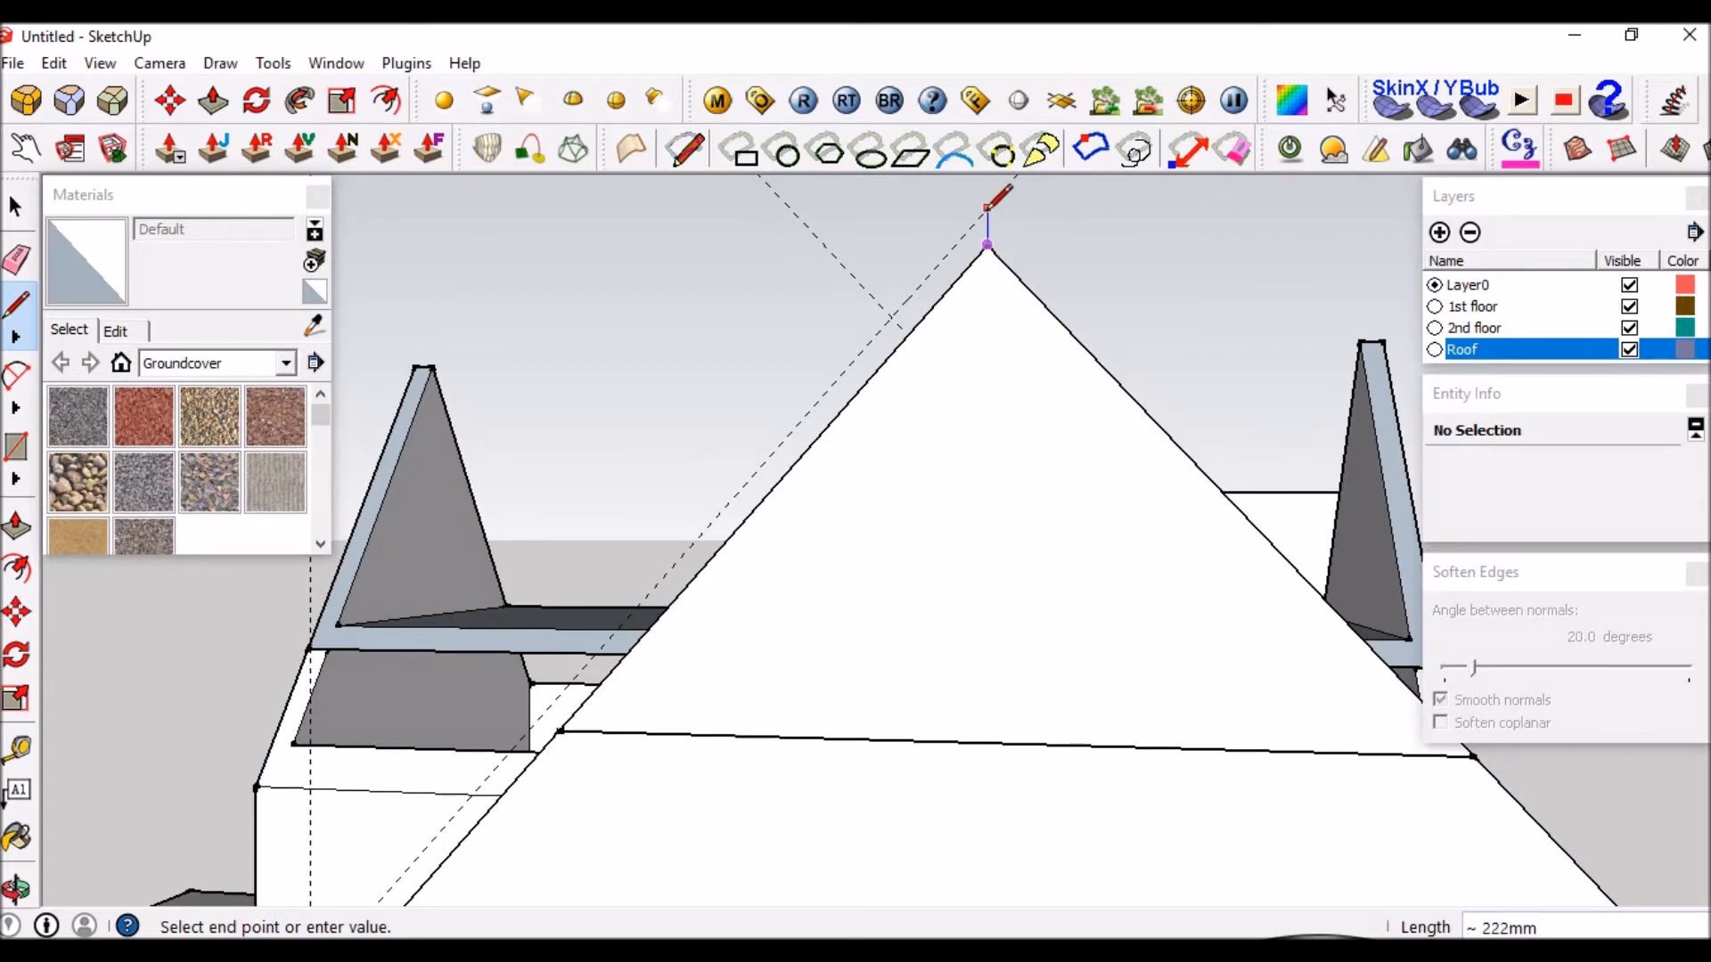
pyautogui.scroll(-3, 985, 201)
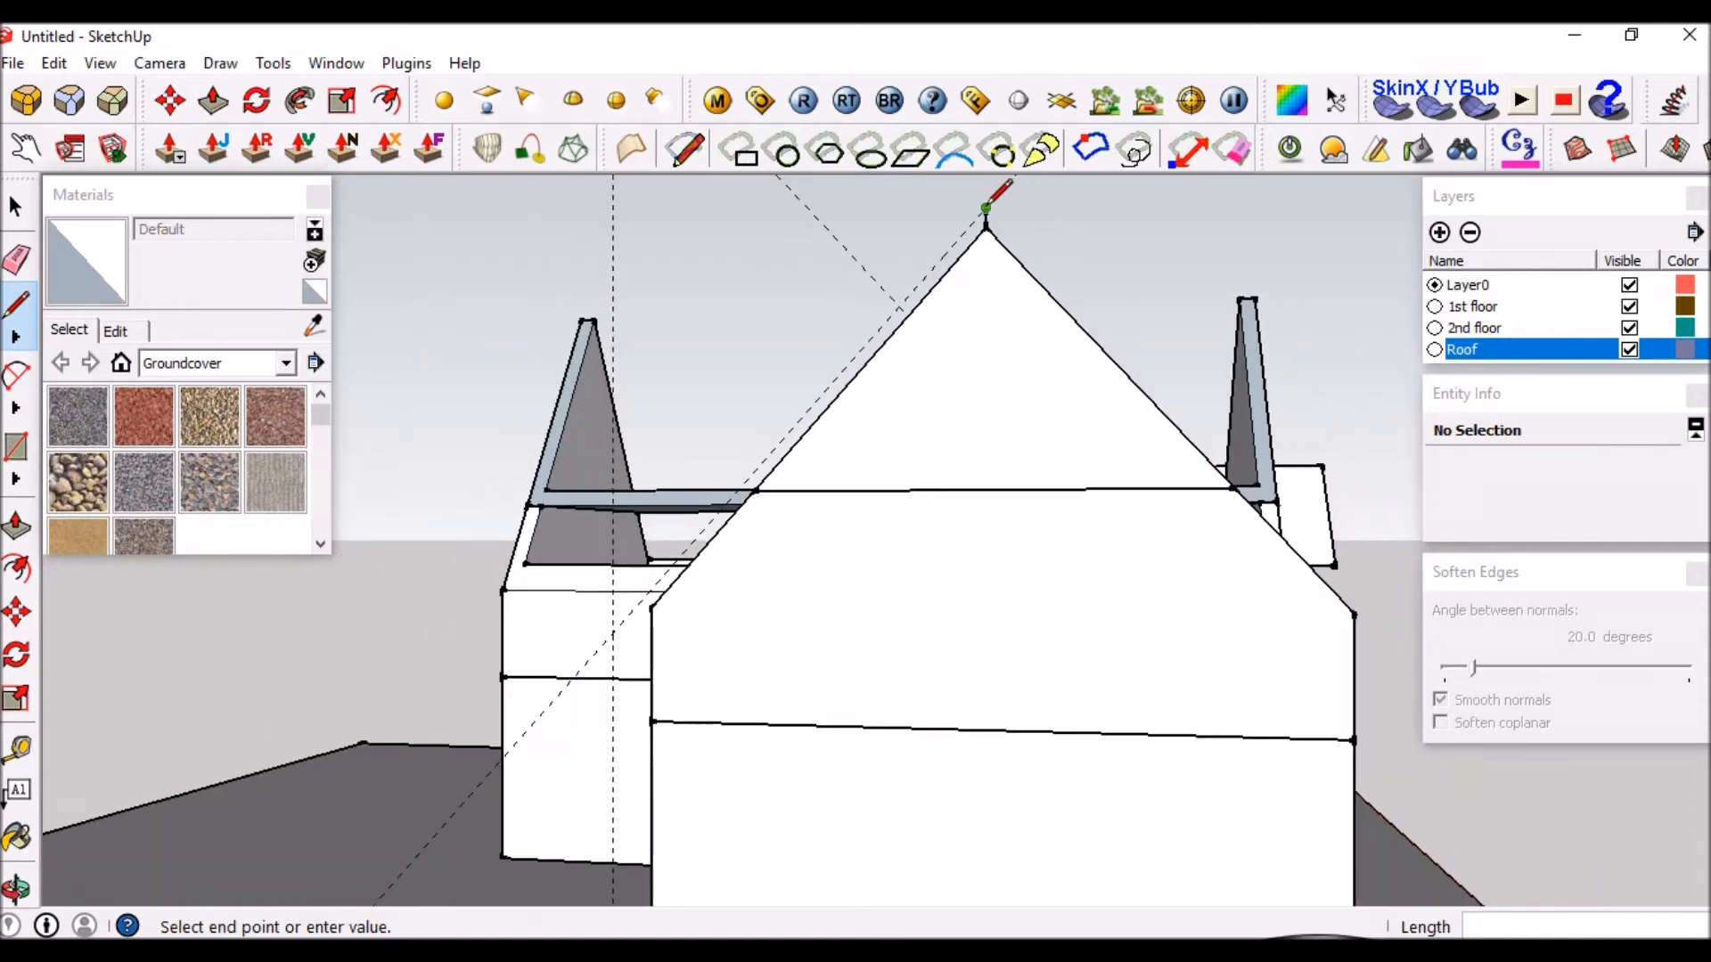
pyautogui.scroll(3, 690, 588)
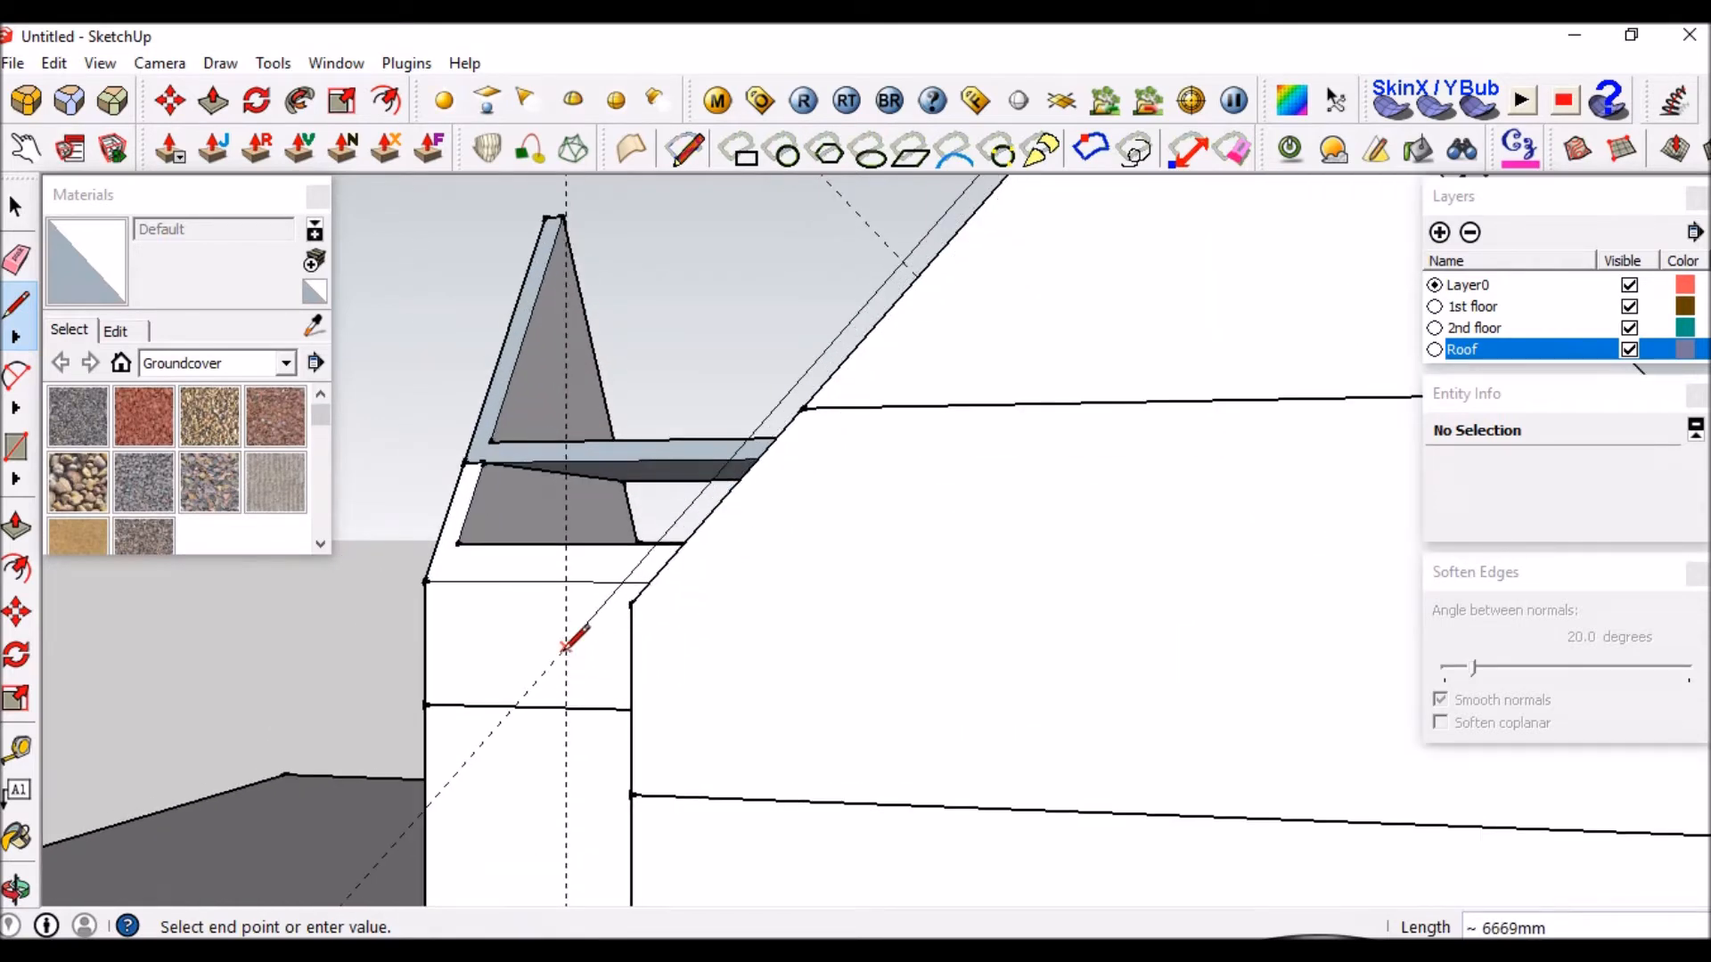
pyautogui.scroll(2, 567, 643)
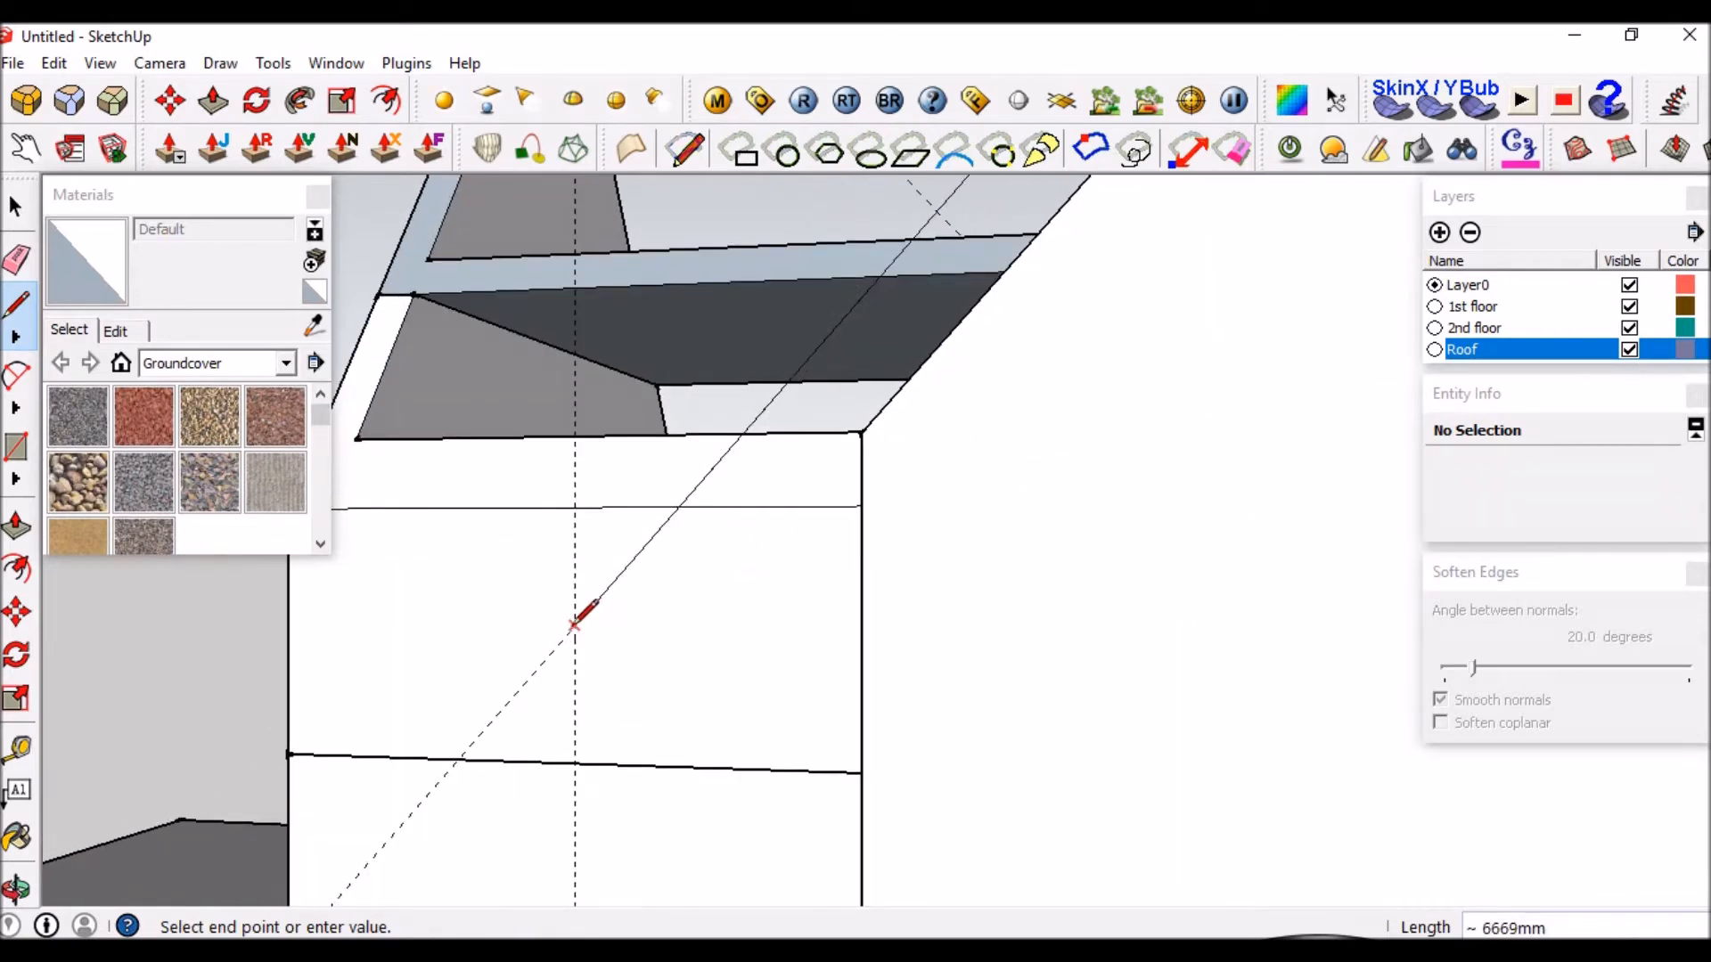
pyautogui.click(575, 624)
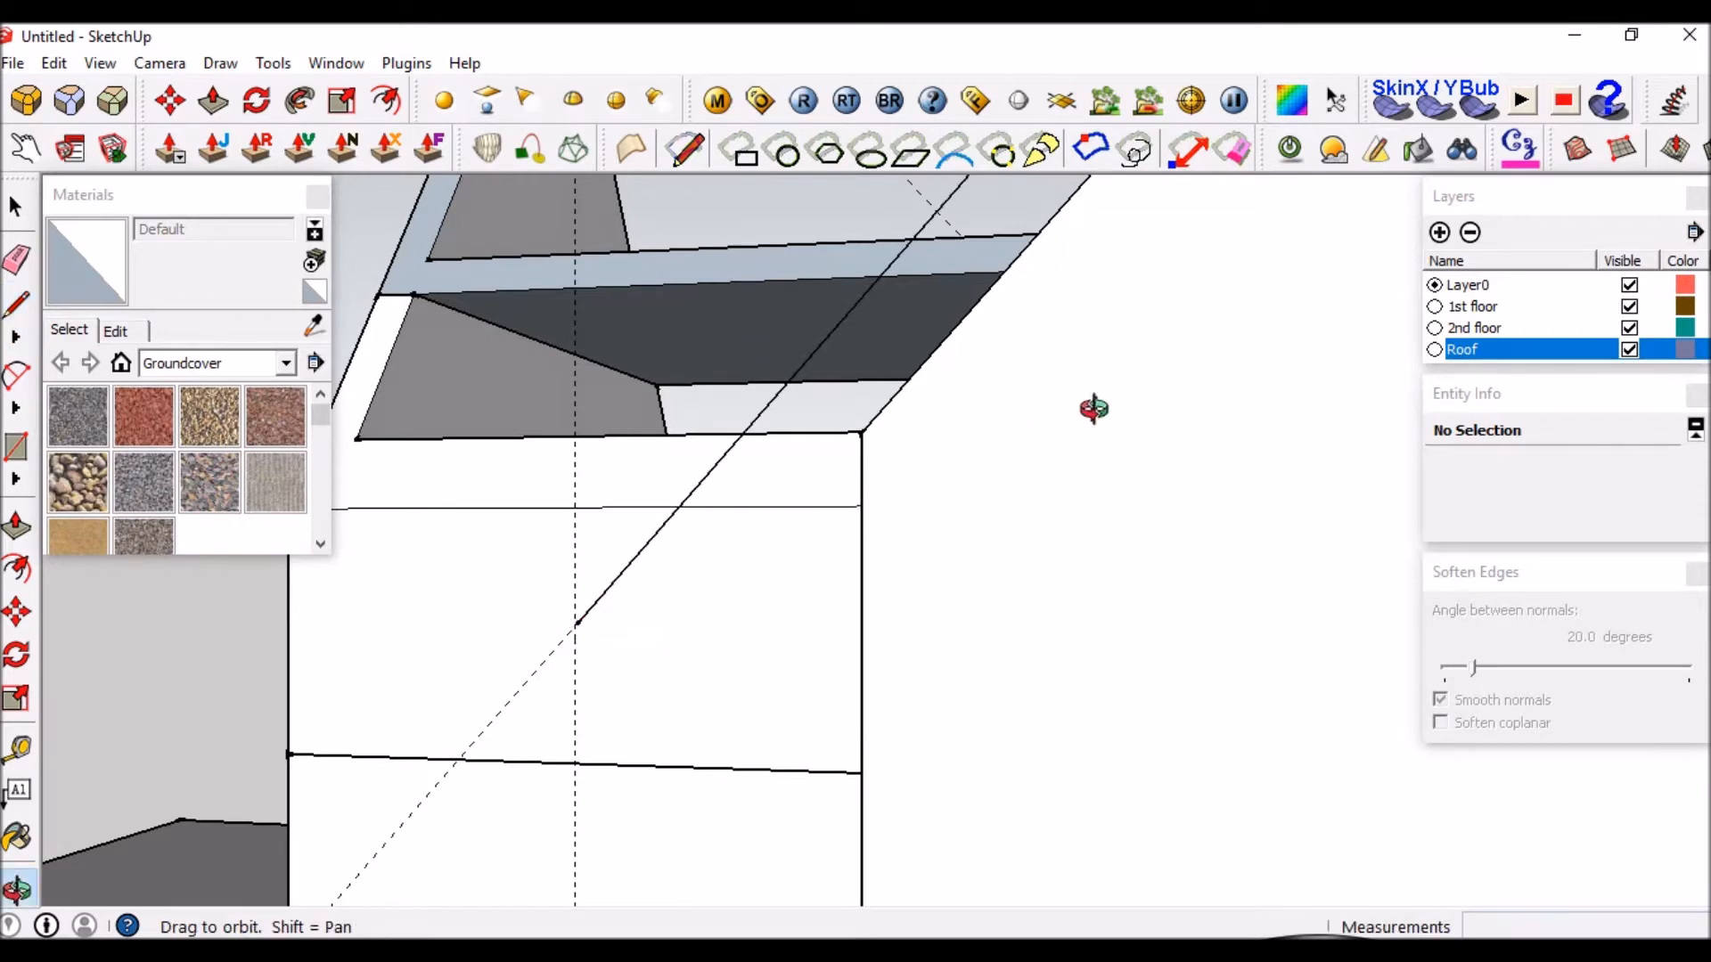
# Rotate the sloped guide 90 degrees about the outer line's lower endpoint at the eave.
pyautogui.moveTo(1092, 405); pyautogui.dragTo(1125, 384, button='middle')
pyautogui.scroll(-2, 1125, 384)
pyautogui.press('space')
pyautogui.scroll(2, 745, 552)
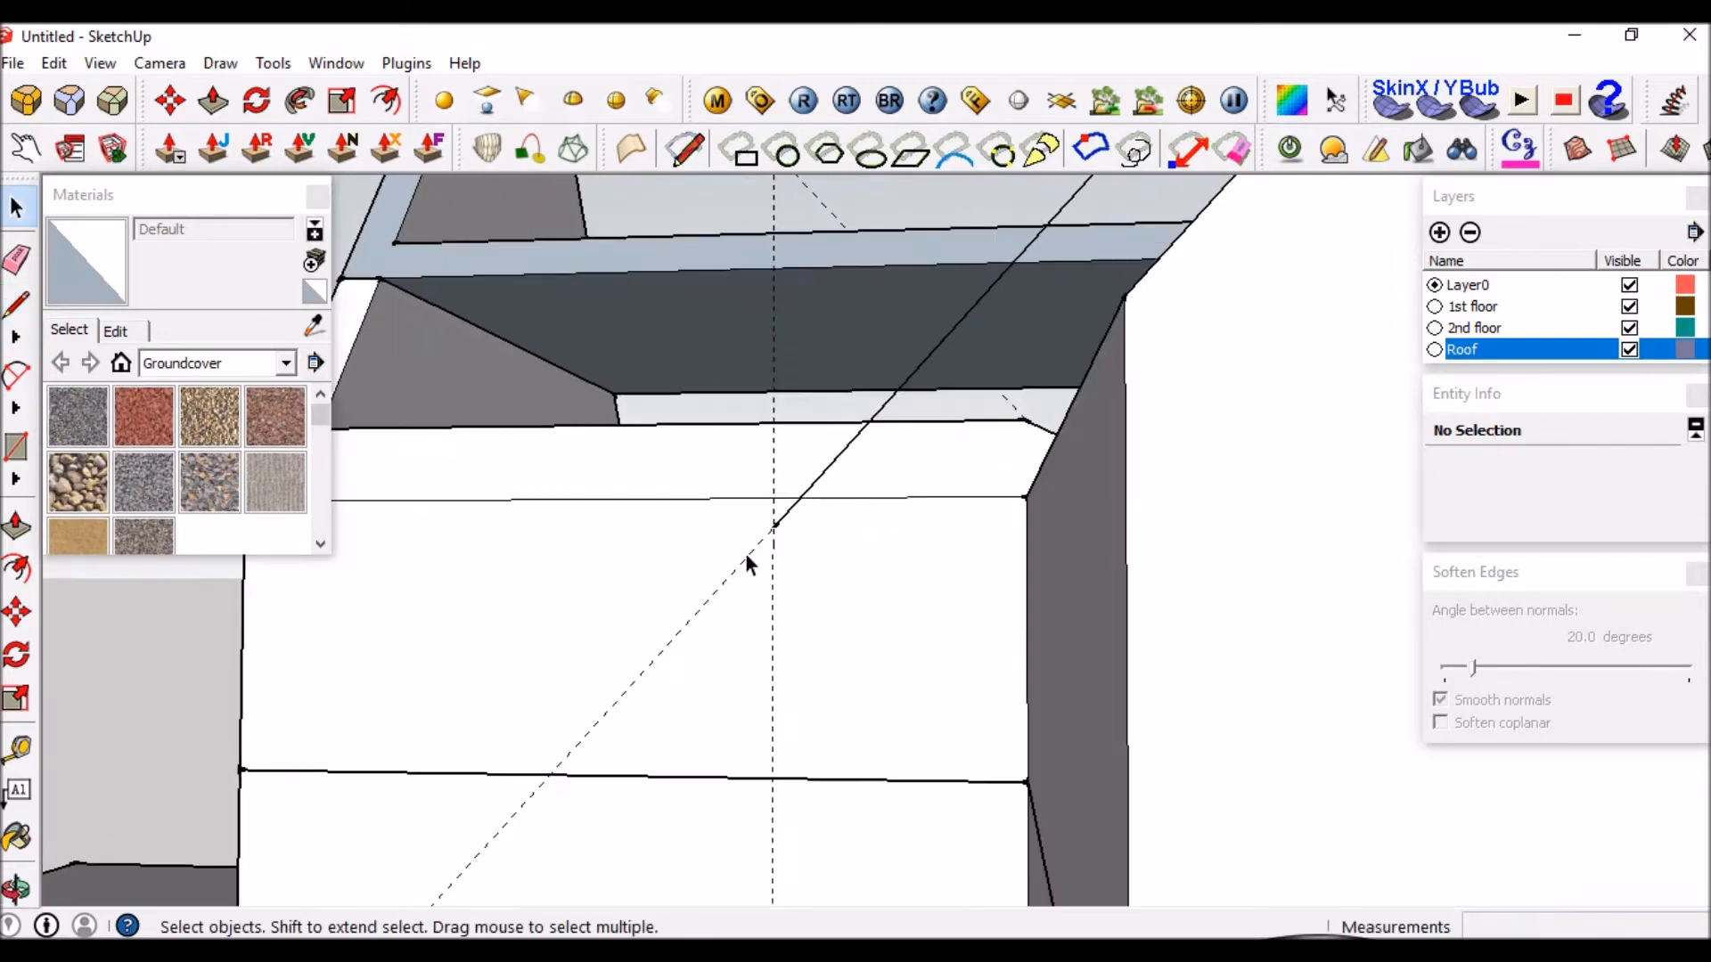
pyautogui.click(757, 554)
pyautogui.moveTo(757, 553); pyautogui.dragTo(799, 510, button='middle')
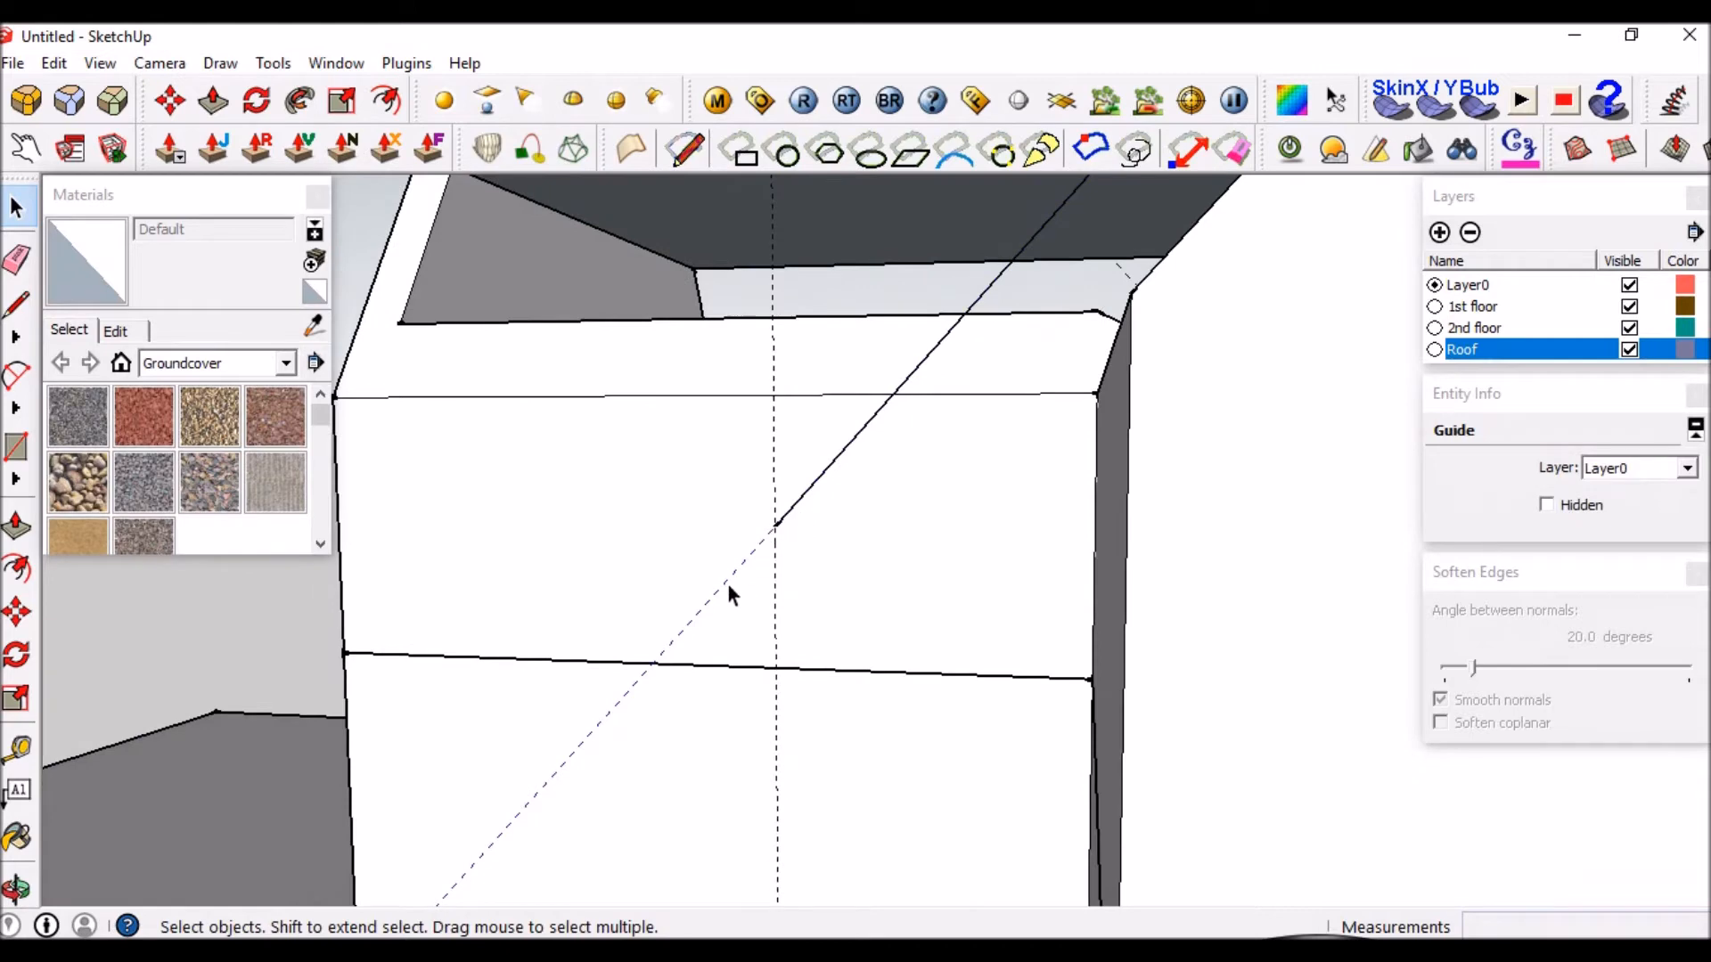
pyautogui.press('q')
pyautogui.click(774, 526)
pyautogui.click(709, 599)
pyautogui.write('90')
pyautogui.press('Return')
# Draw a 150 mm eave edge along the perpendicular guide and close the roof profile back to the gable apex.
pyautogui.press('l')
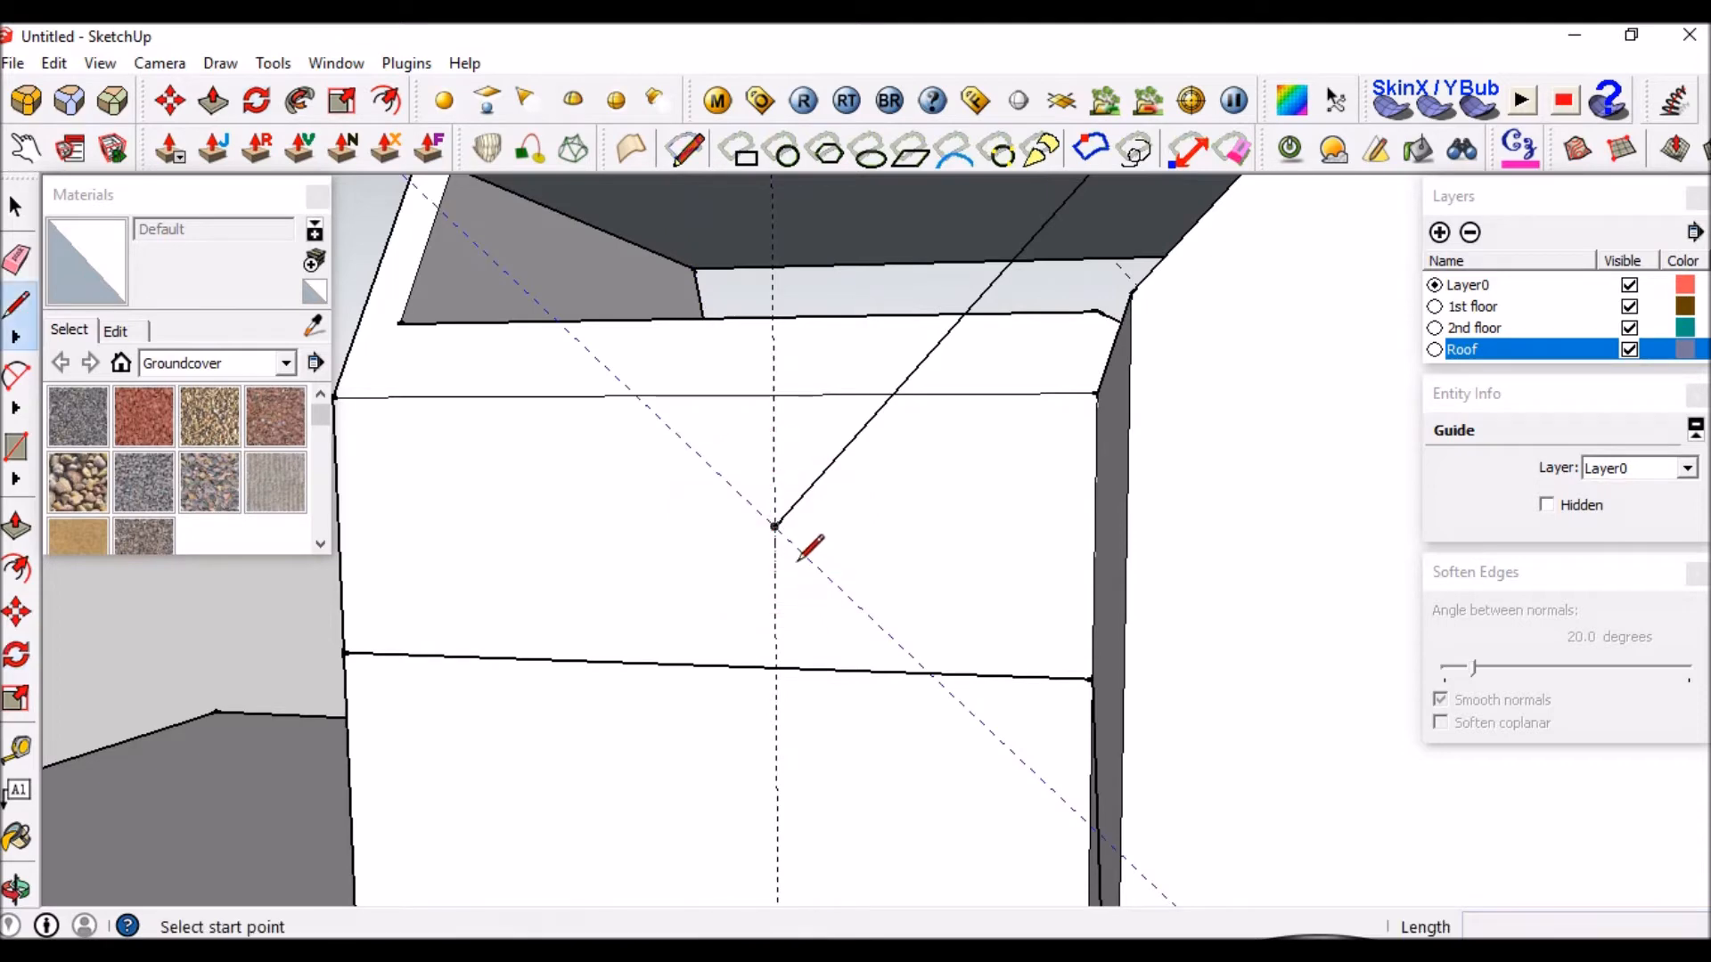
pyautogui.click(774, 527)
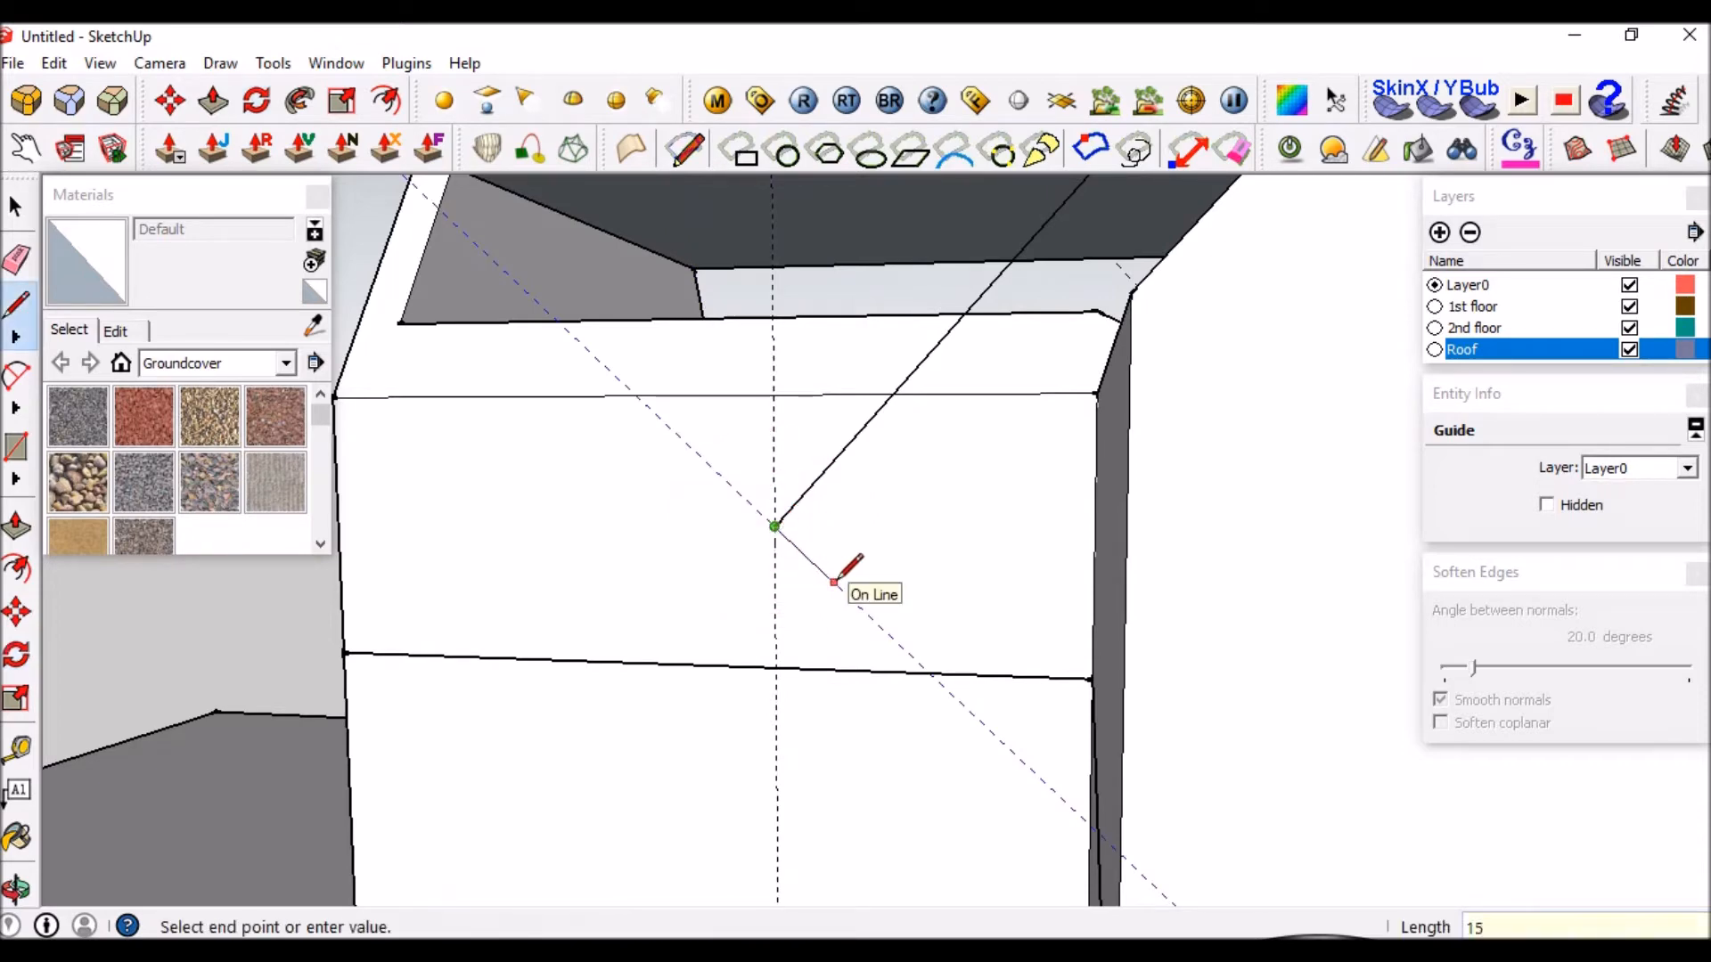
pyautogui.scroll(-5, 722, 570)
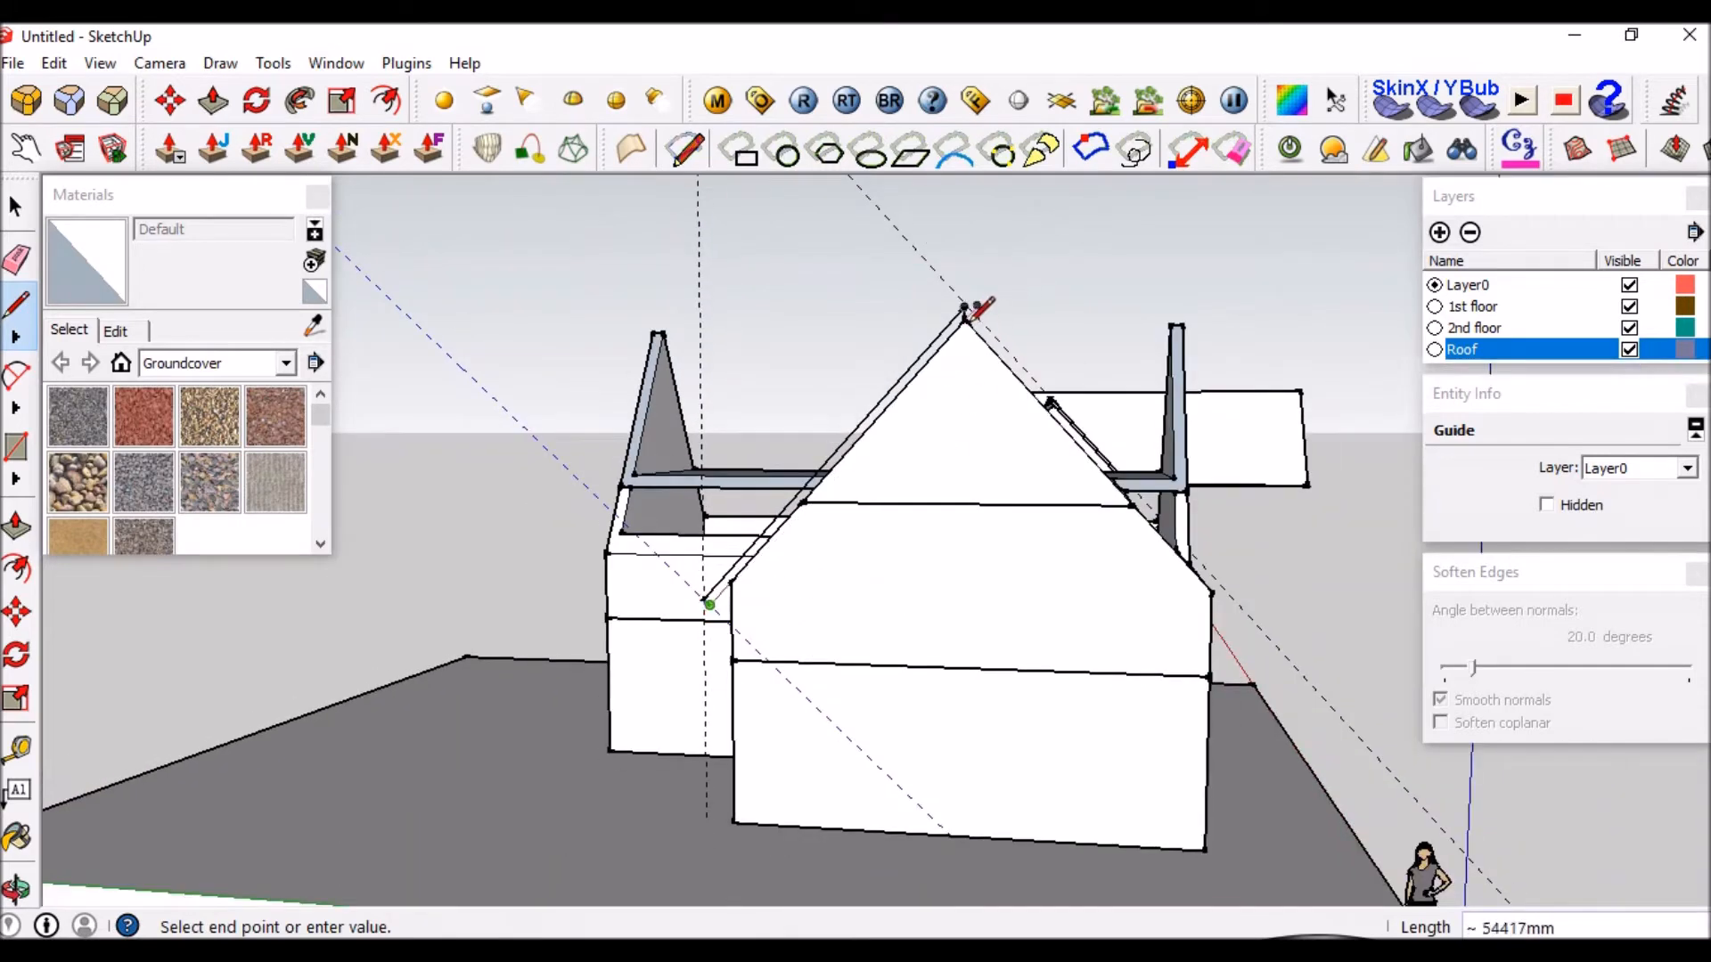
pyautogui.scroll(4, 980, 311)
pyautogui.scroll(1, 956, 342)
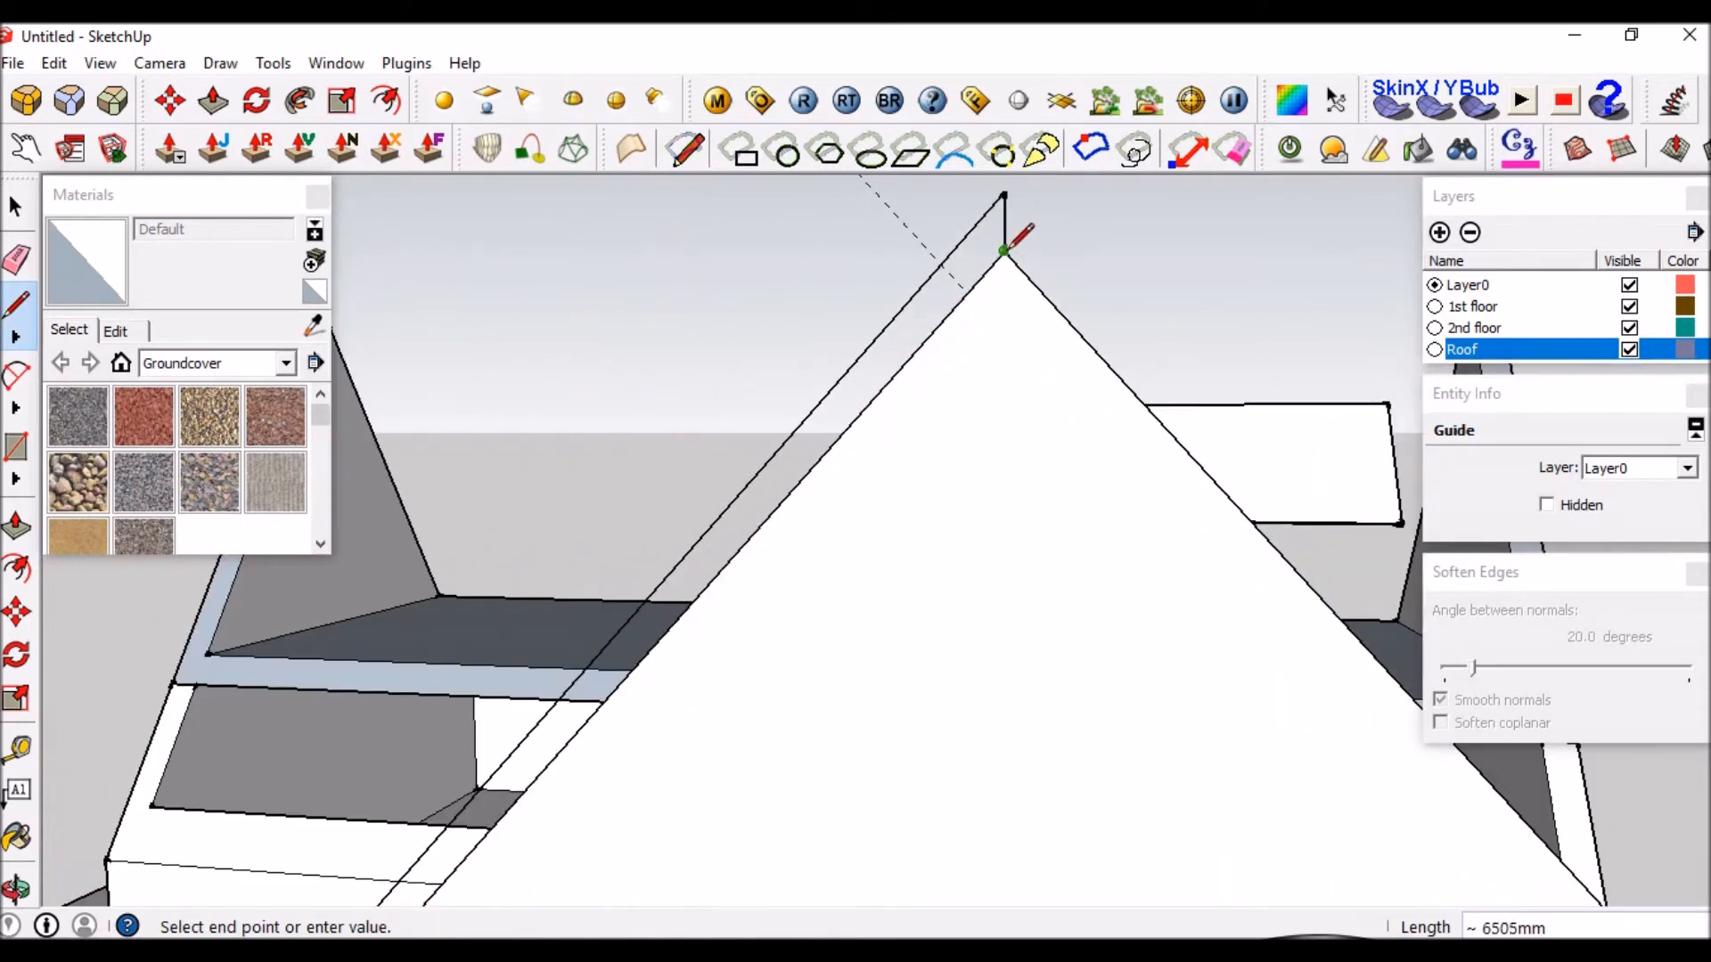
pyautogui.click(1005, 250)
pyautogui.press('space')
# Make a copy of the roof profile face rotated 180 degrees about the vertical axis at the gable apex, covering the opposite slope.
pyautogui.moveTo(986, 305); pyautogui.dragTo(916, 596, button='middle')
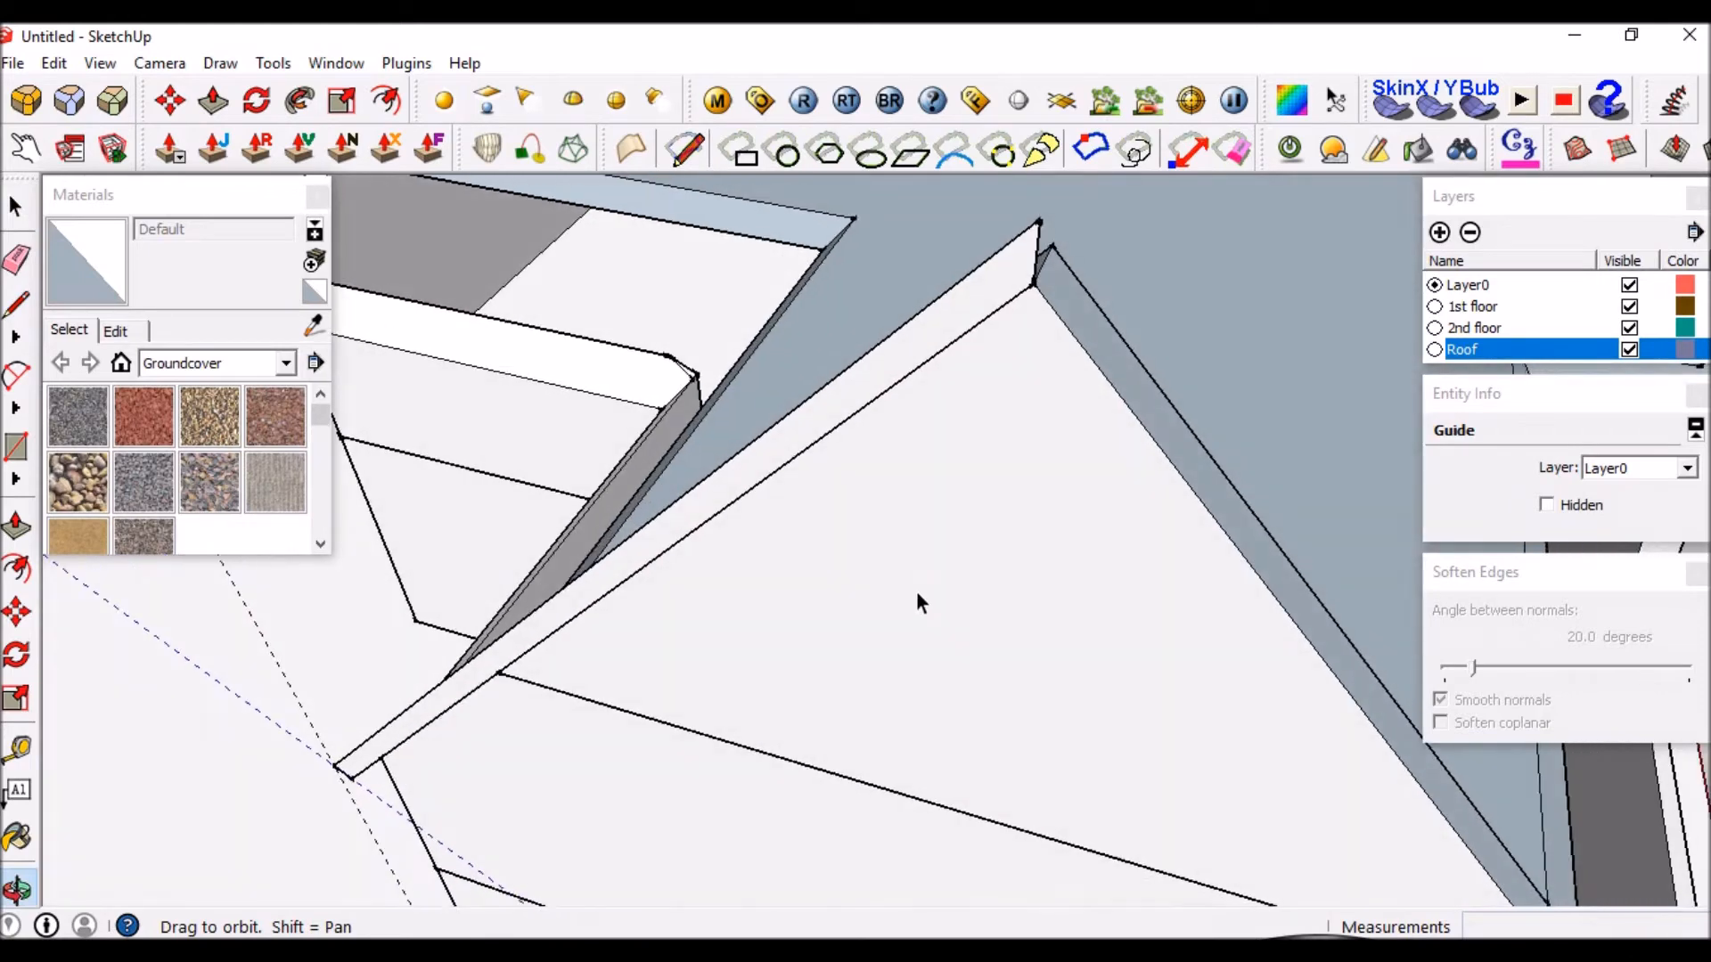
pyautogui.scroll(-2, 916, 596)
pyautogui.scroll(3, 1012, 405)
pyautogui.moveTo(965, 453); pyautogui.dragTo(997, 486, button='middle')
pyautogui.scroll(-1, 1002, 471)
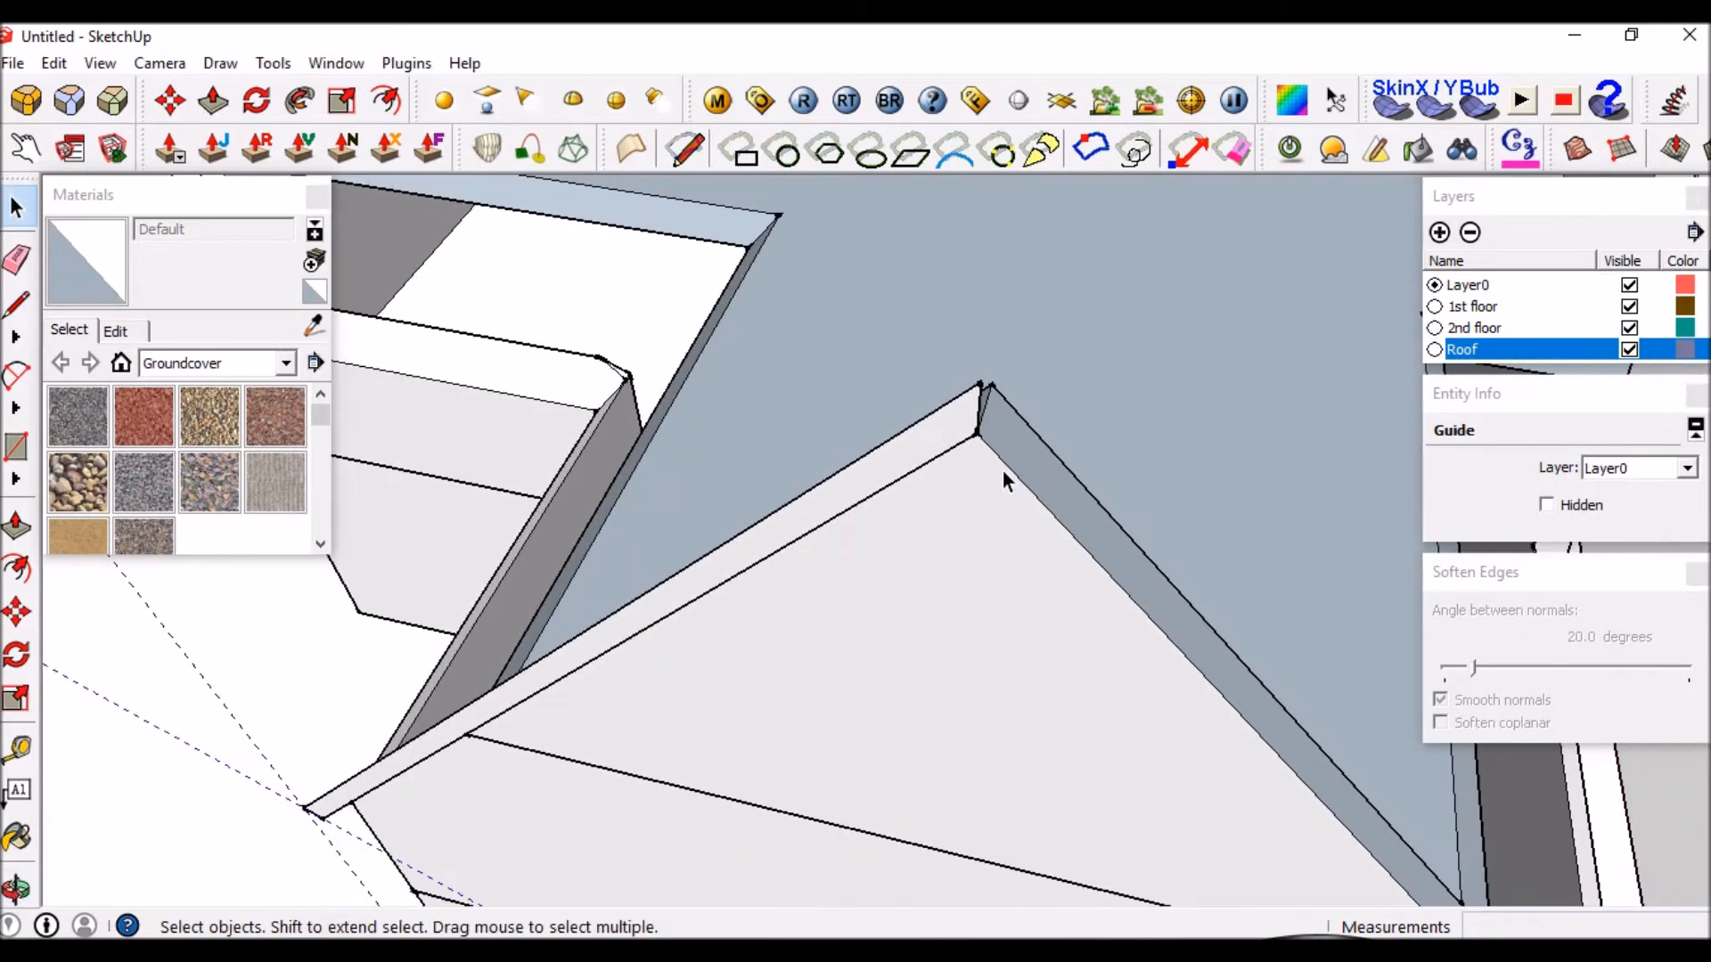
pyautogui.scroll(1, 945, 415)
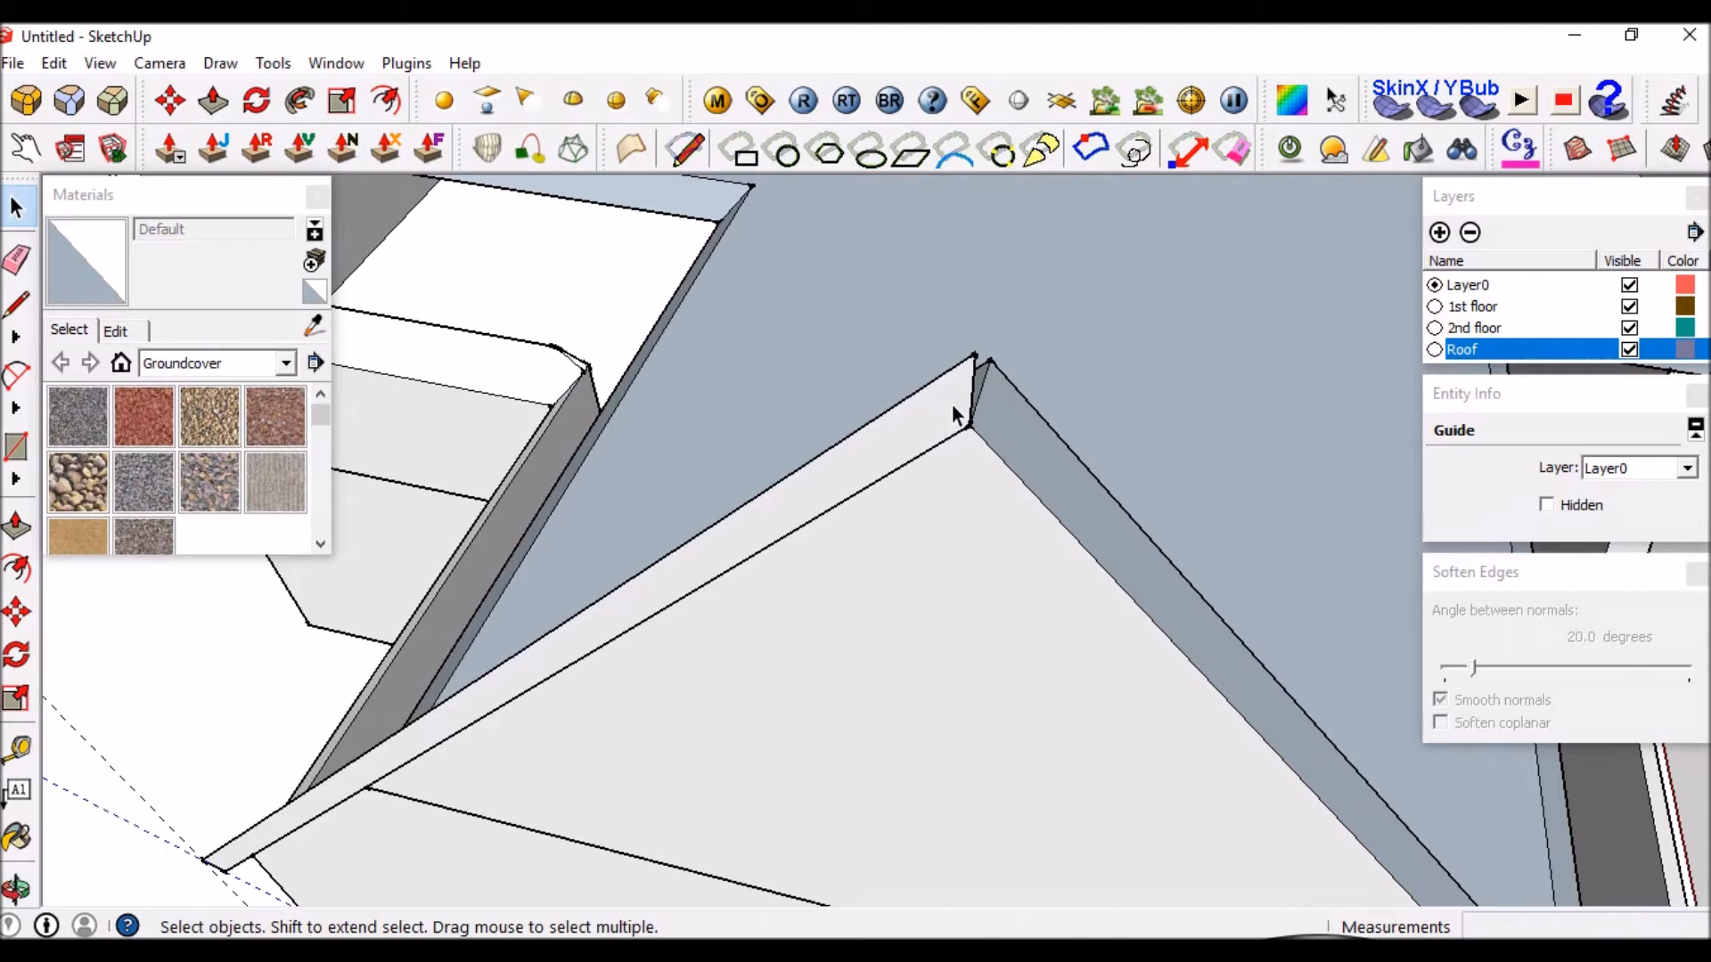
pyautogui.click(938, 405)
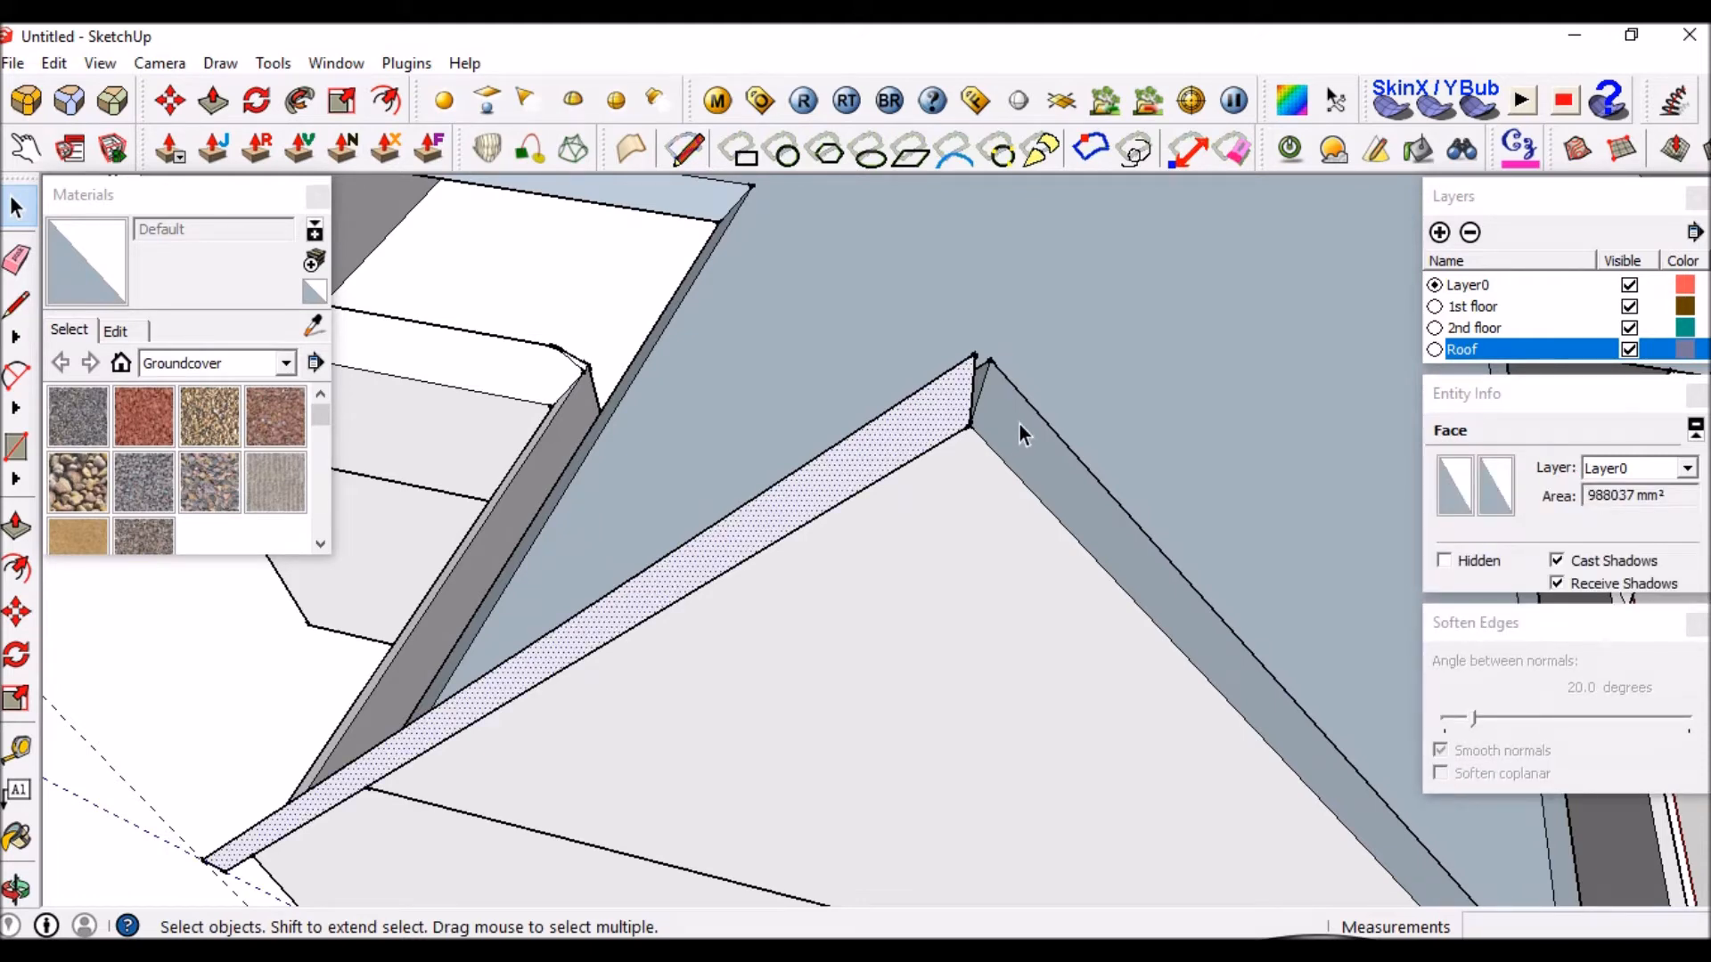
pyautogui.press('q')
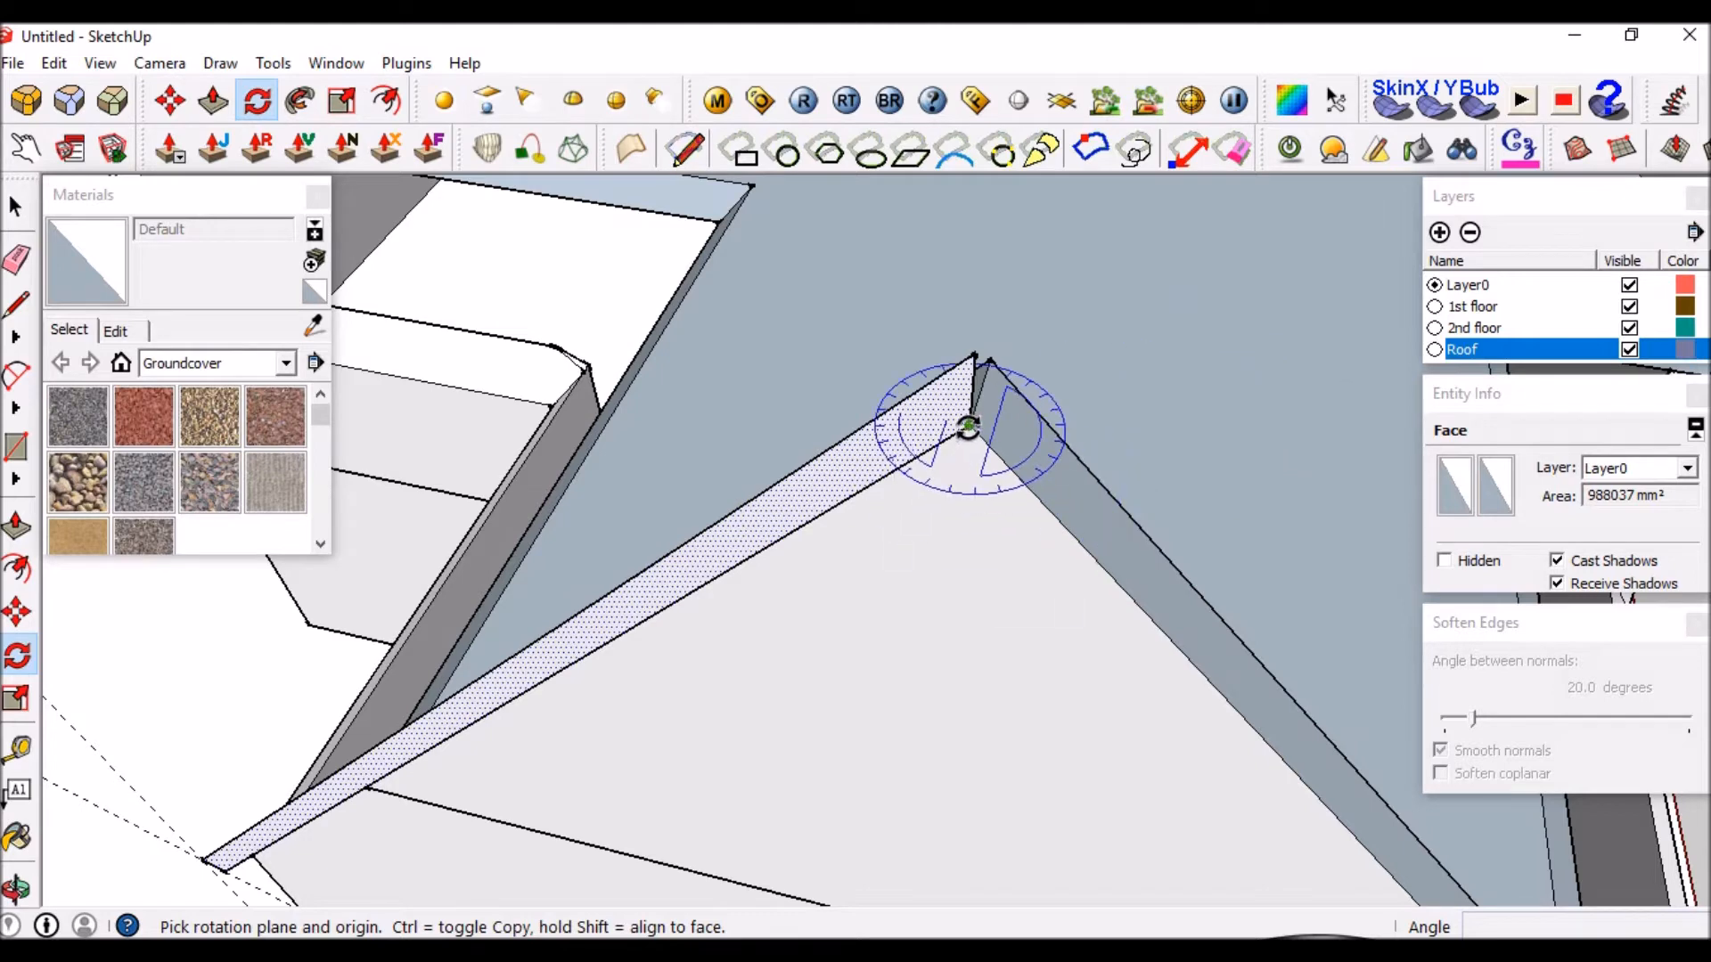
pyautogui.click(968, 426)
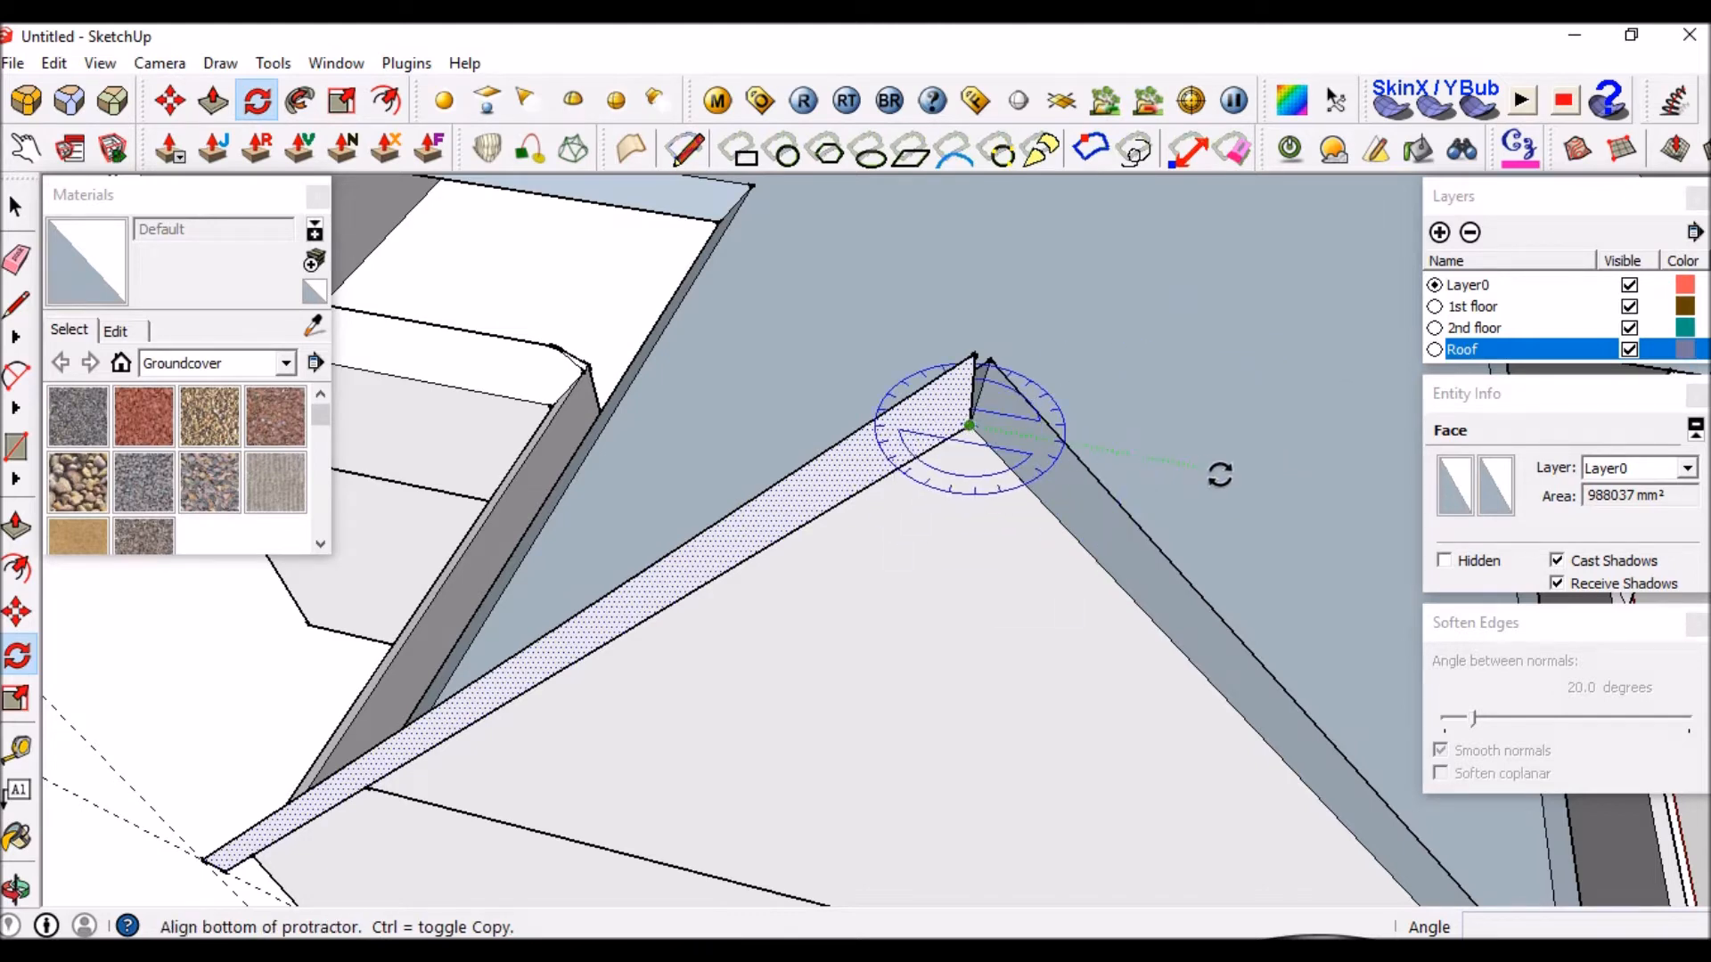
pyautogui.click(1221, 470)
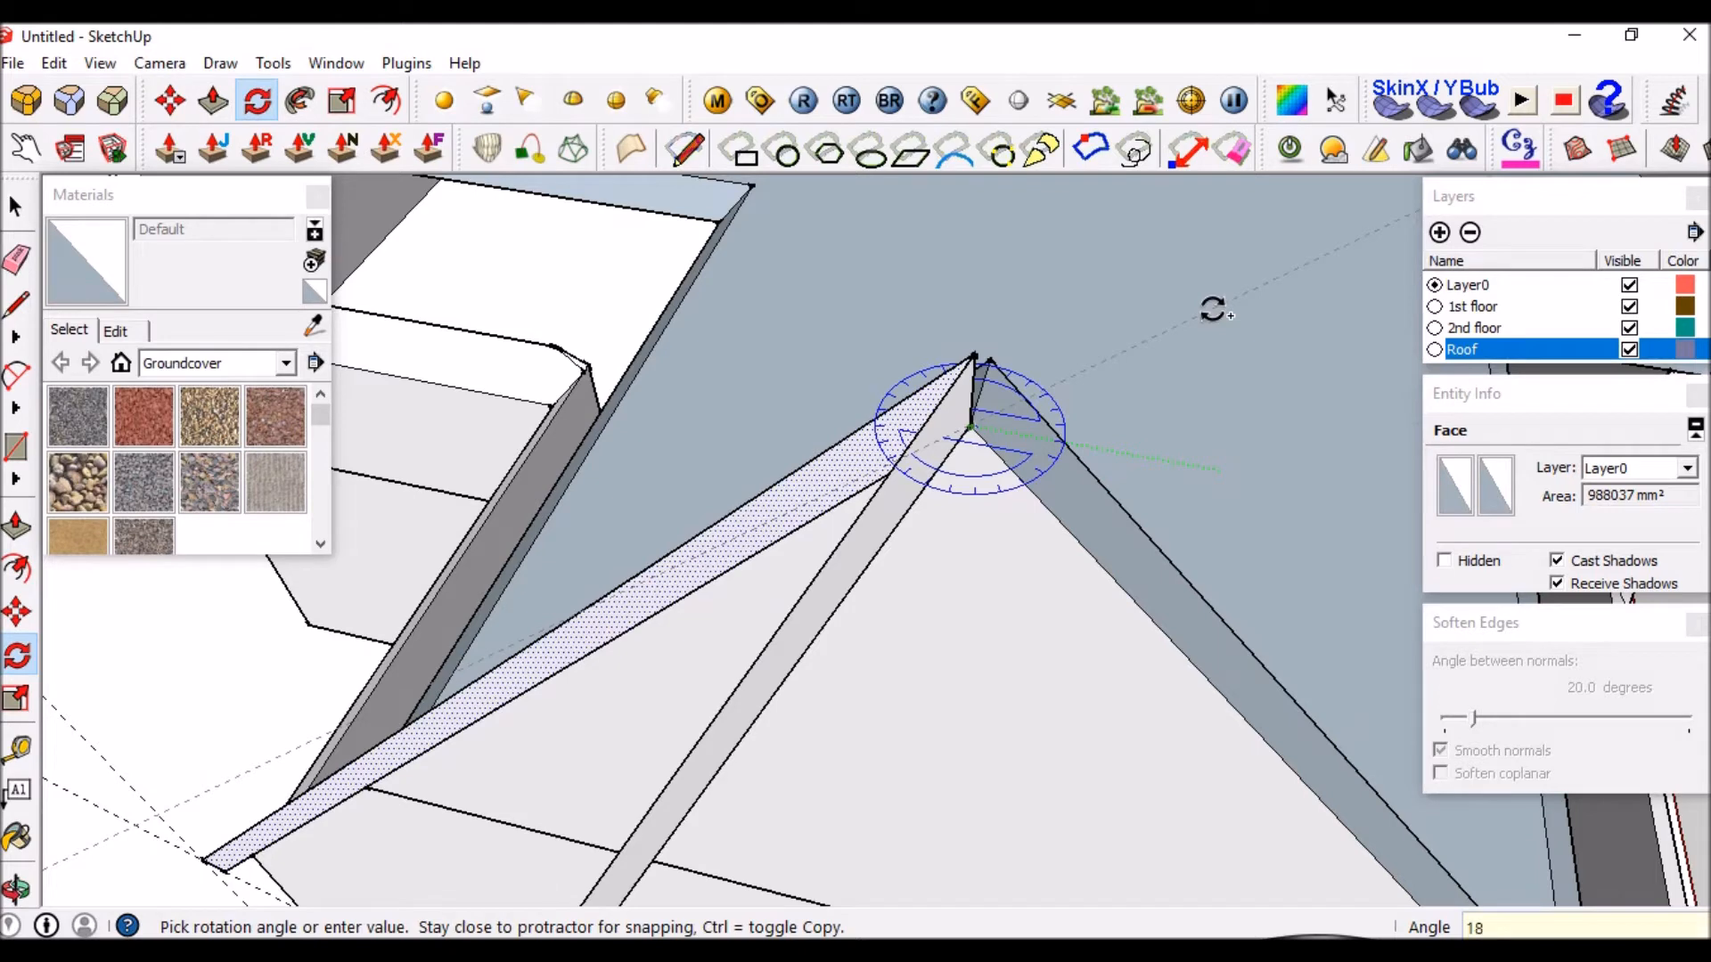
pyautogui.press('Return')
# Delete the seam edge at the apex where the two halves of the roof profile meet.
pyautogui.press('space')
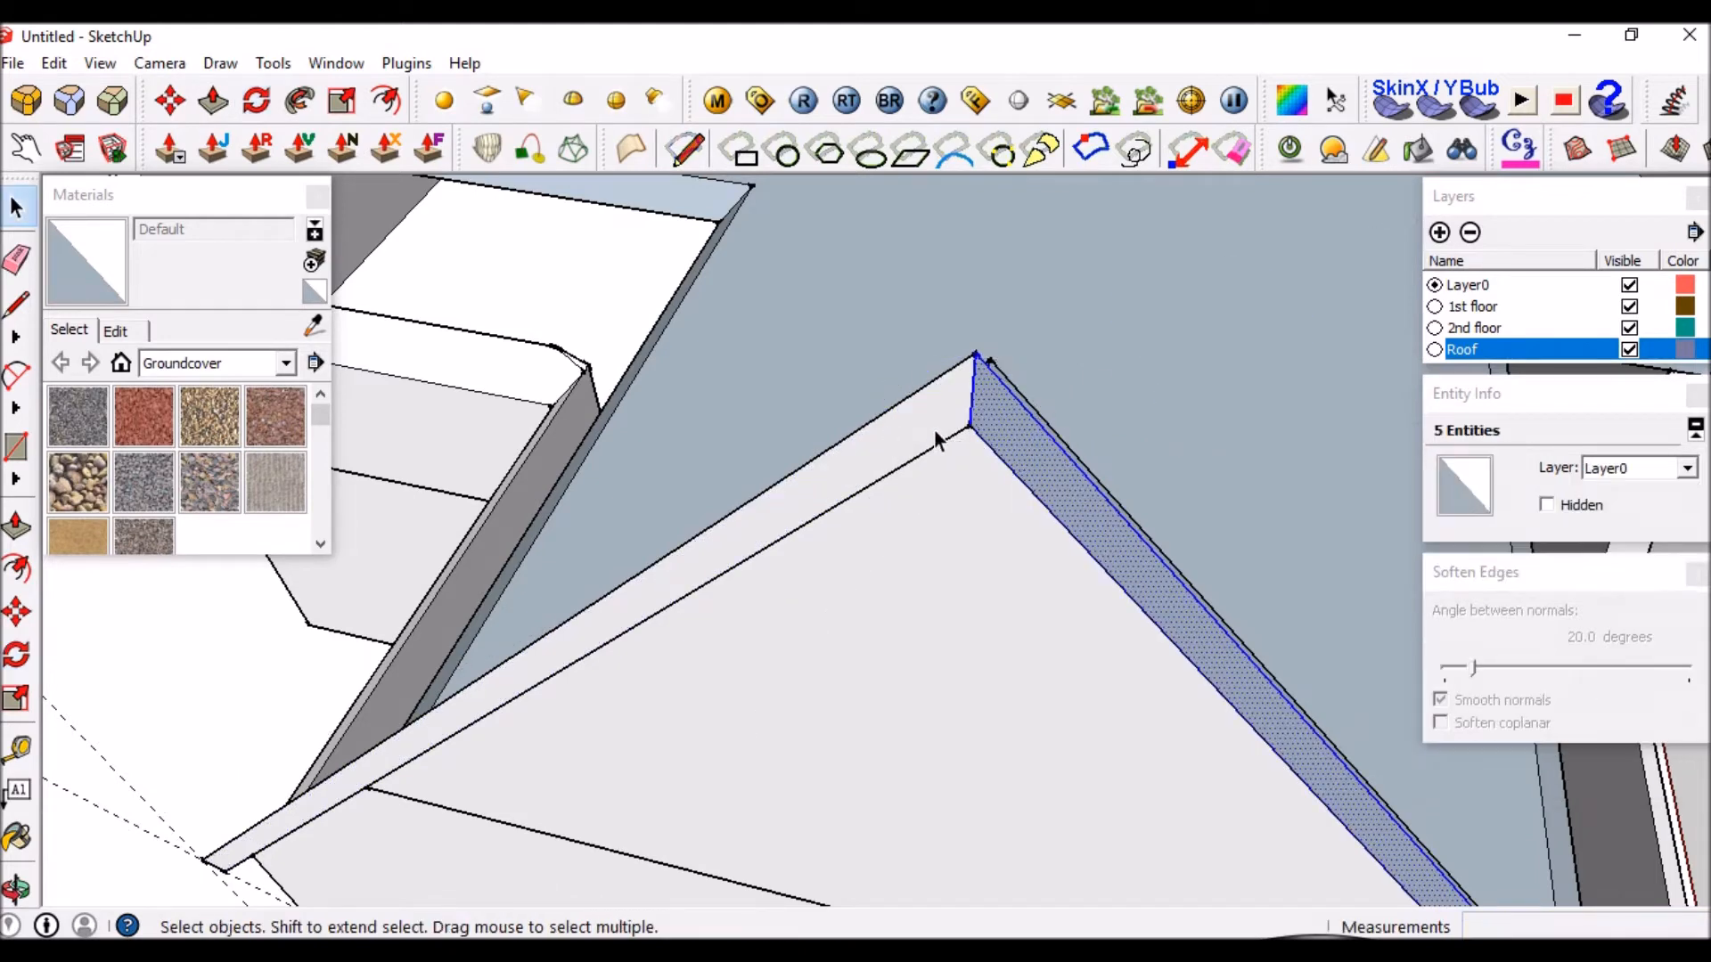
pyautogui.moveTo(930, 446); pyautogui.dragTo(989, 397, button='middle')
pyautogui.click(970, 388)
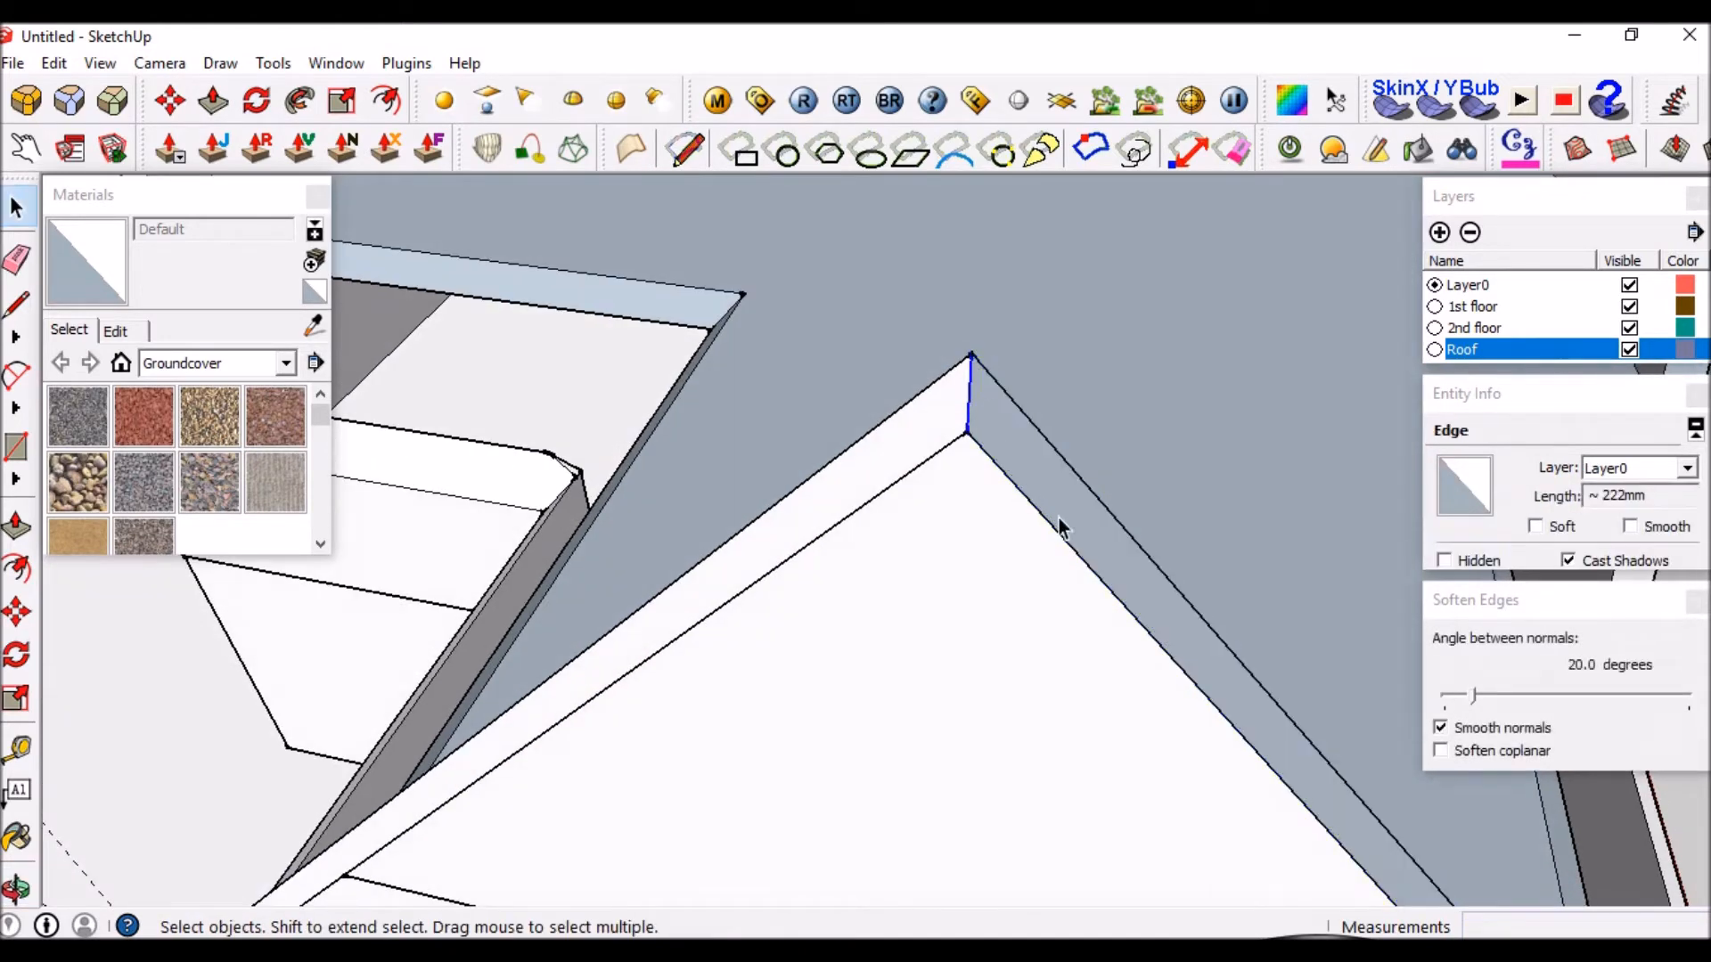
pyautogui.scroll(-8, 971, 579)
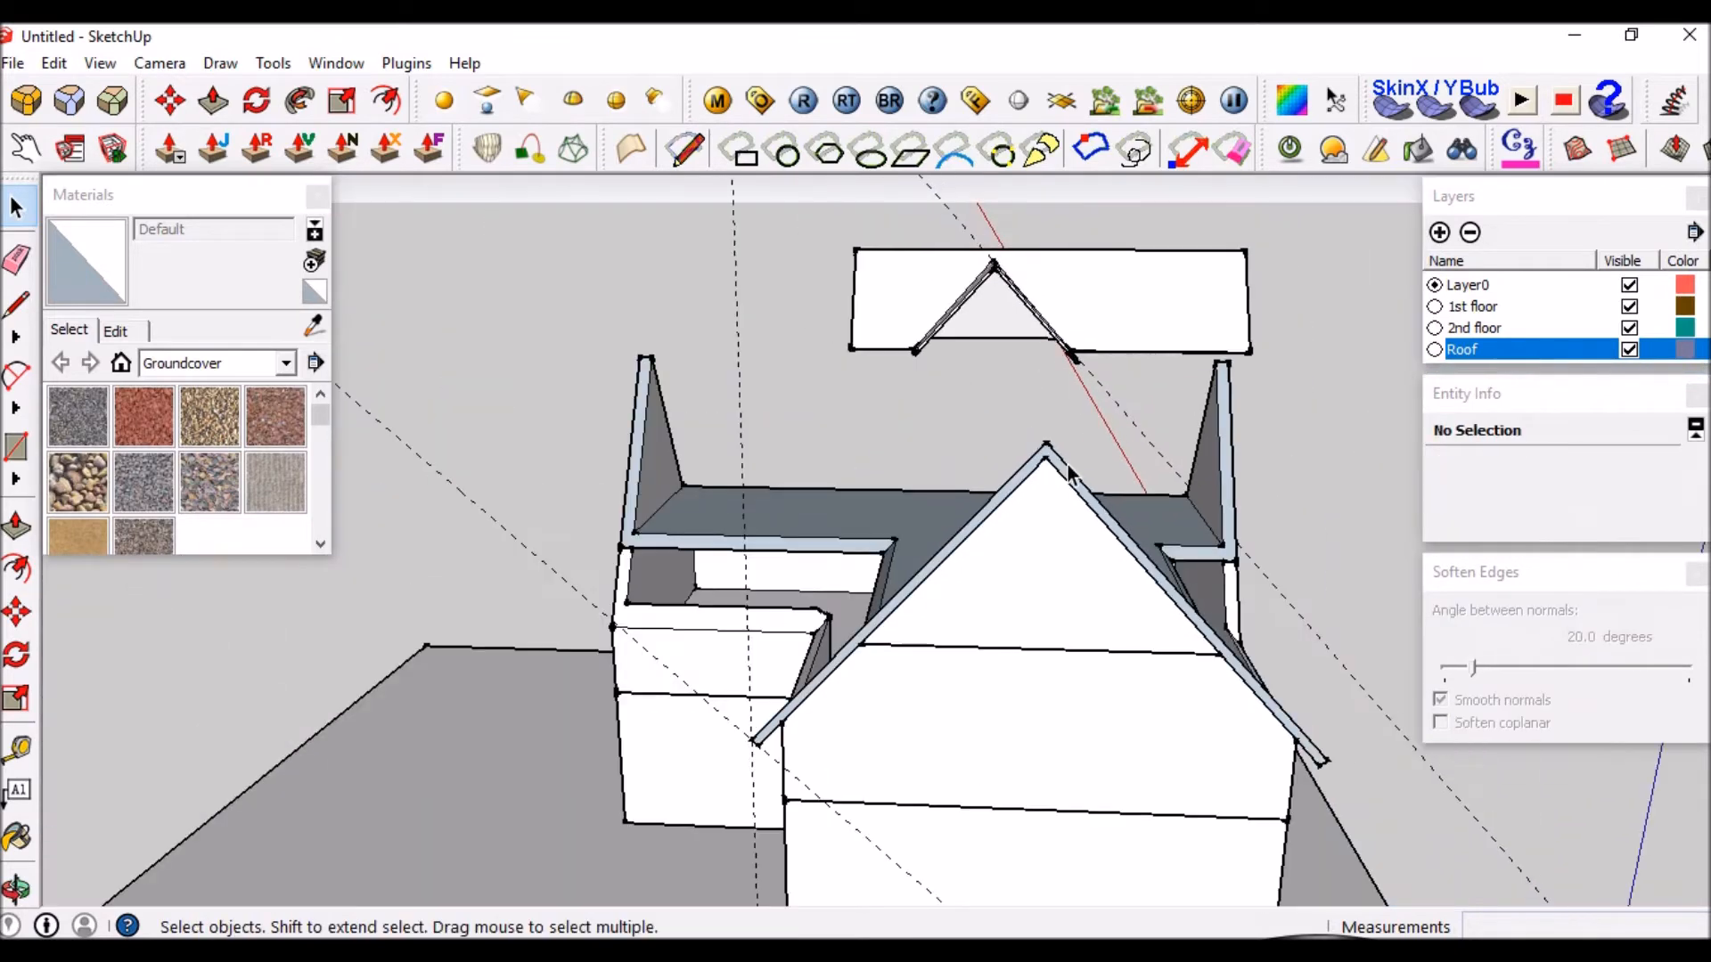
pyautogui.moveTo(1003, 617); pyautogui.dragTo(836, 284, button='middle')
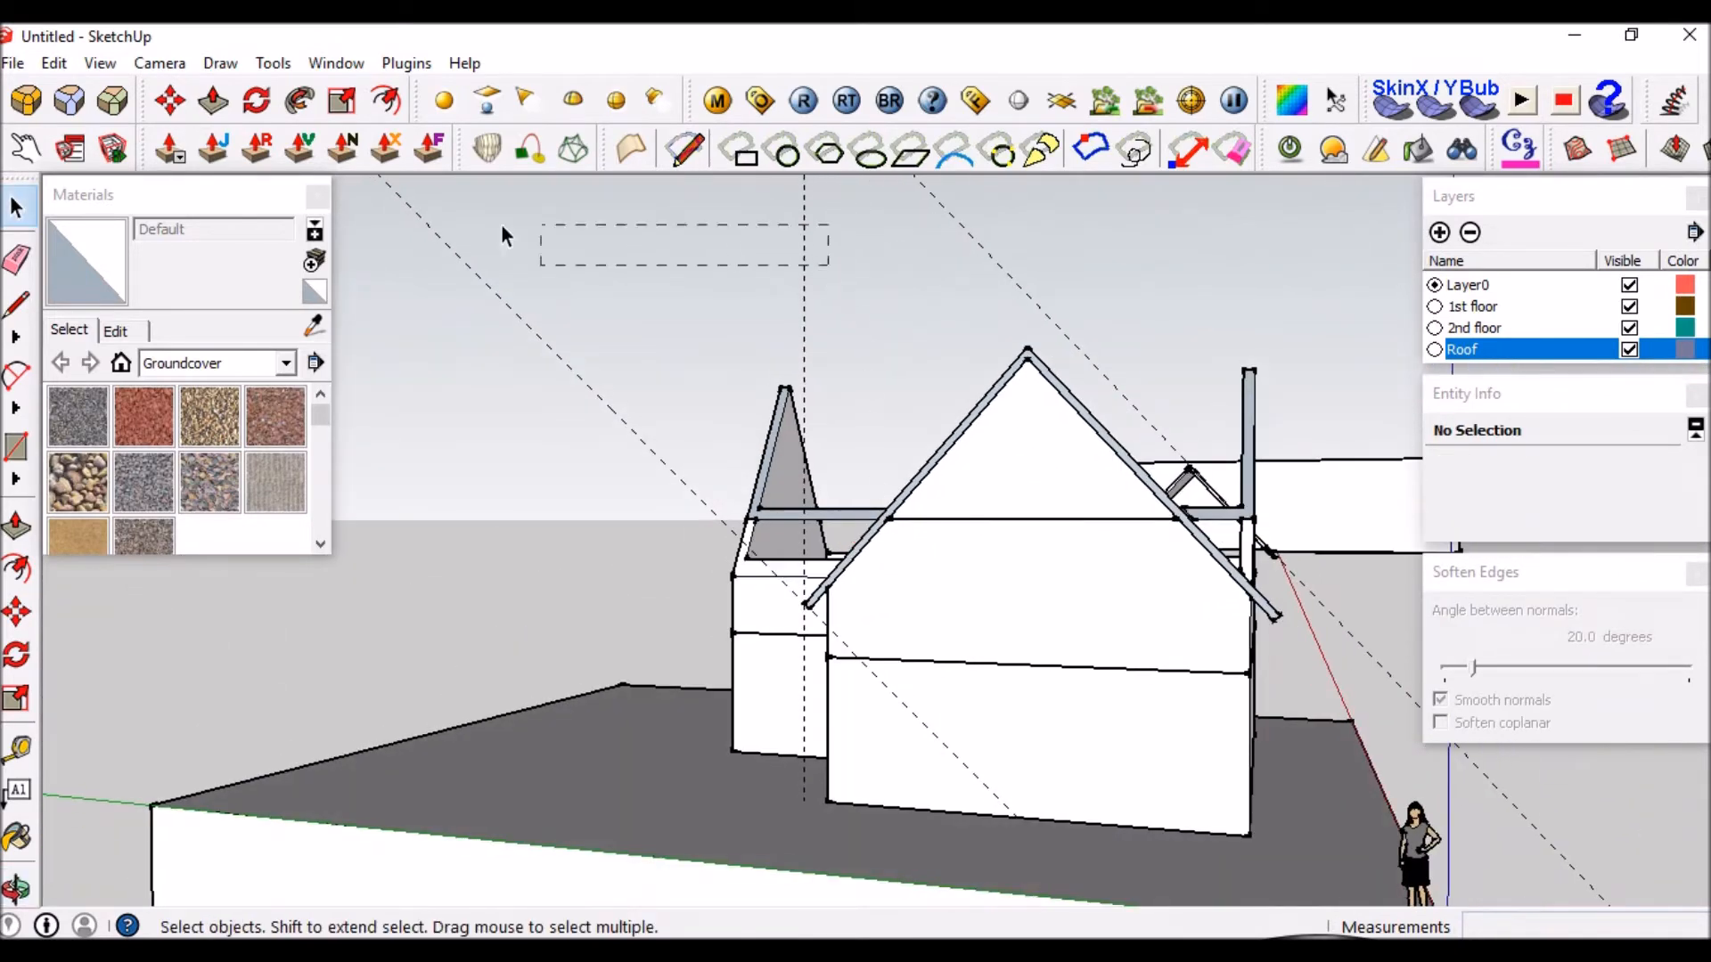
pyautogui.click(397, 192)
# Place a guide parallel to the intersecting wing's sloped gable edge, offset 150 mm outward.
pyautogui.moveTo(442, 285); pyautogui.dragTo(729, 526, button='middle')
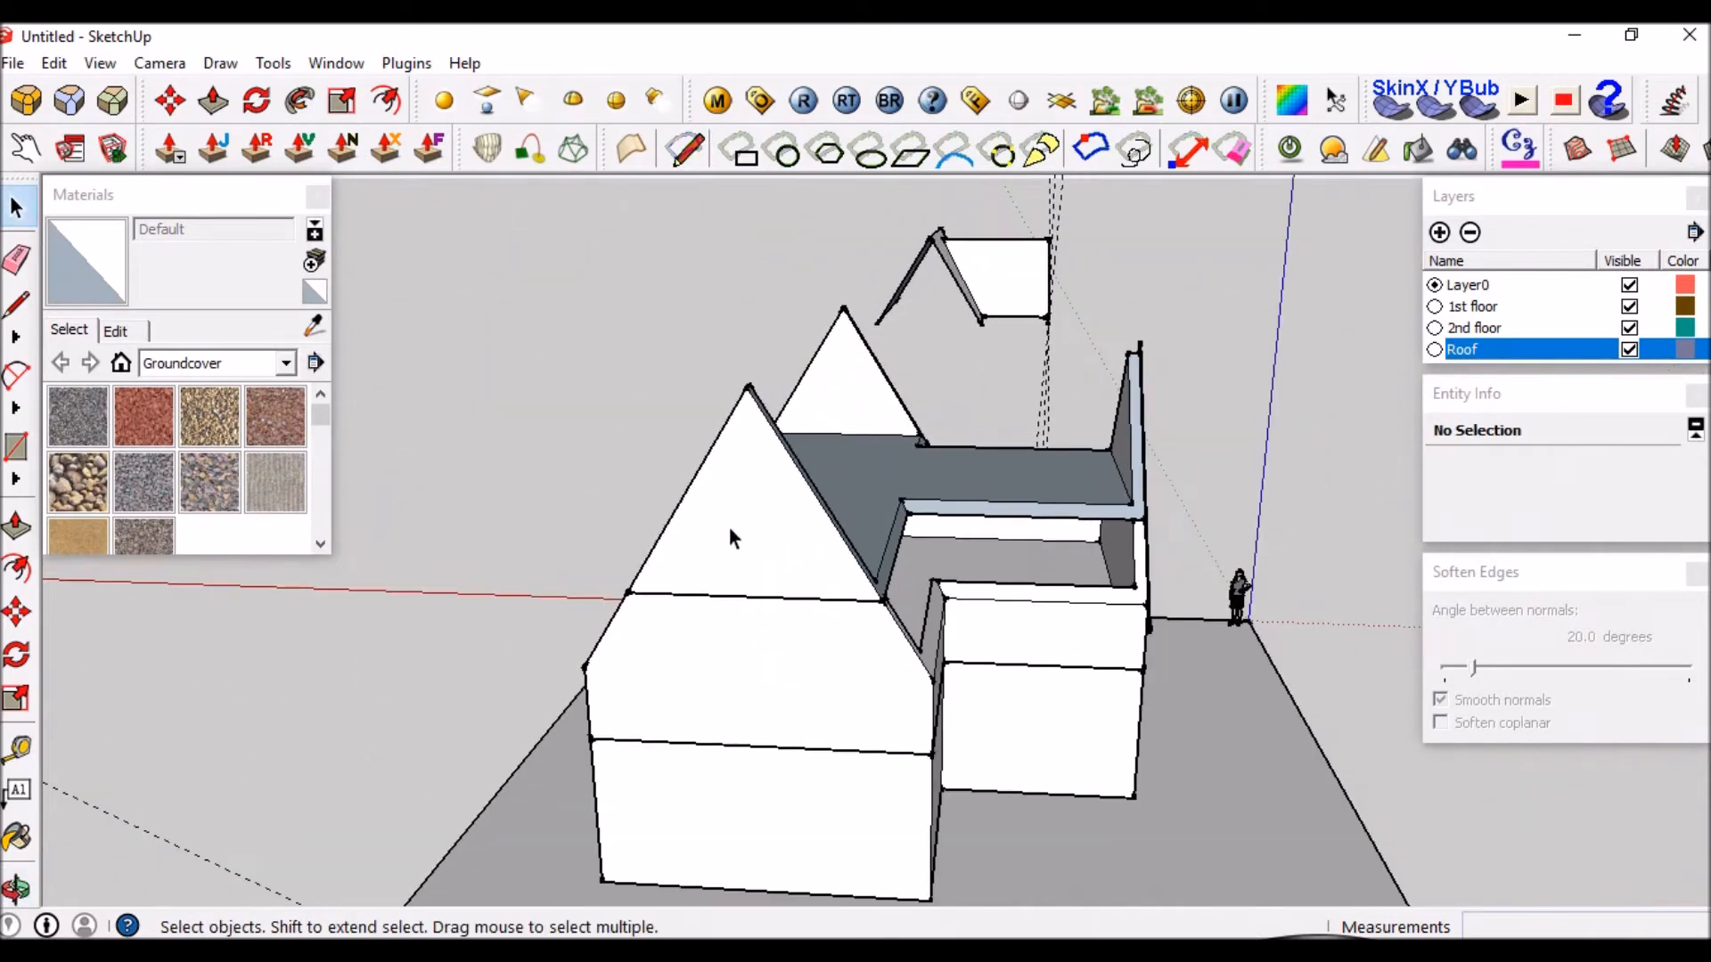
pyautogui.scroll(3, 729, 526)
pyautogui.press('t')
pyautogui.click(712, 384)
pyautogui.write('150')
pyautogui.press('Return')
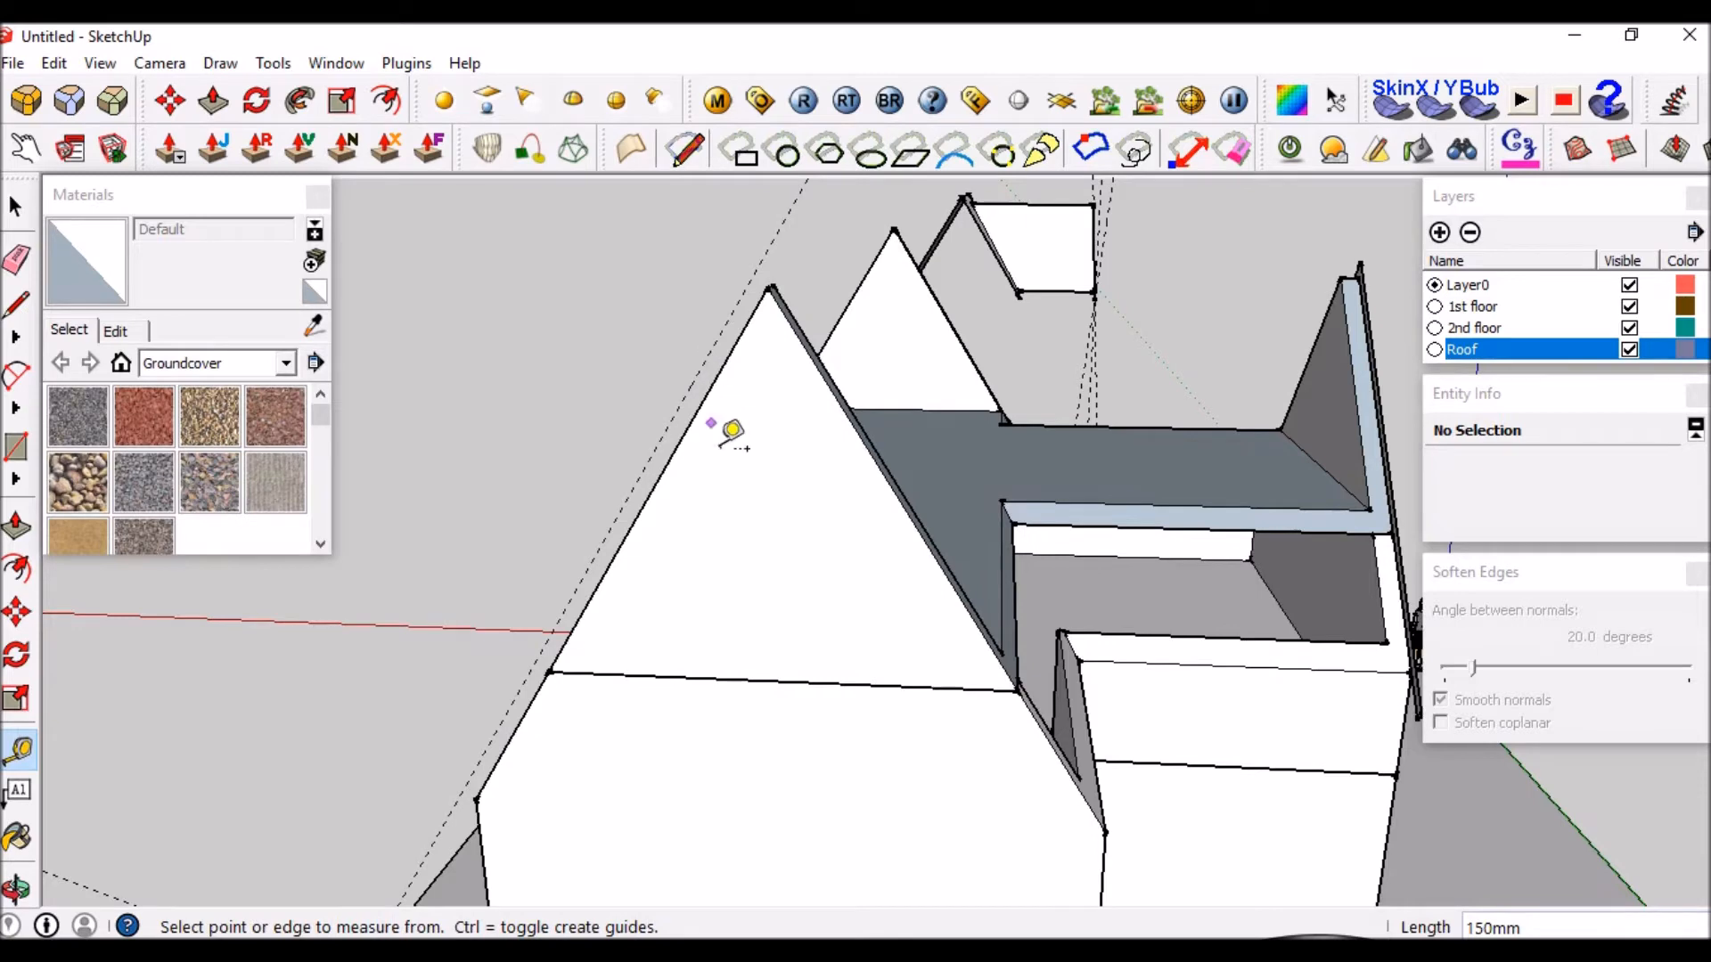
# Place a vertical guide 500 mm outside the corner edge of the intersecting wing's gable wall.
pyautogui.scroll(-3, 731, 431)
pyautogui.moveTo(760, 702); pyautogui.dragTo(691, 764, button='middle')
pyautogui.scroll(5, 691, 763)
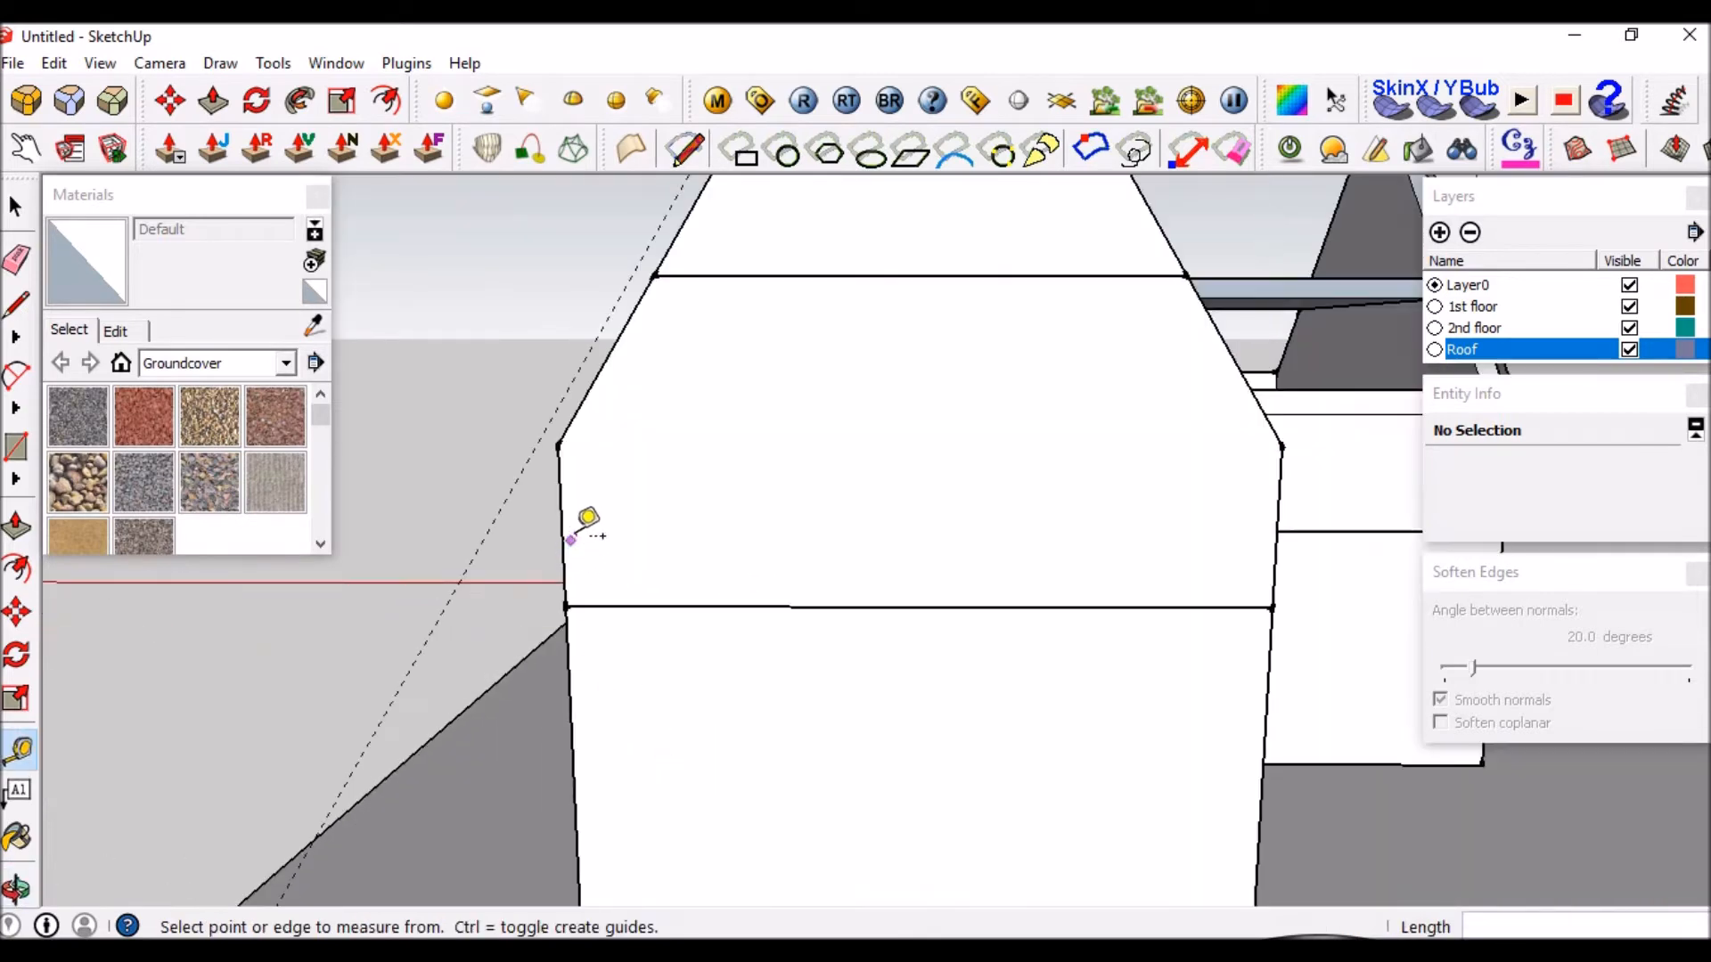
pyautogui.click(561, 527)
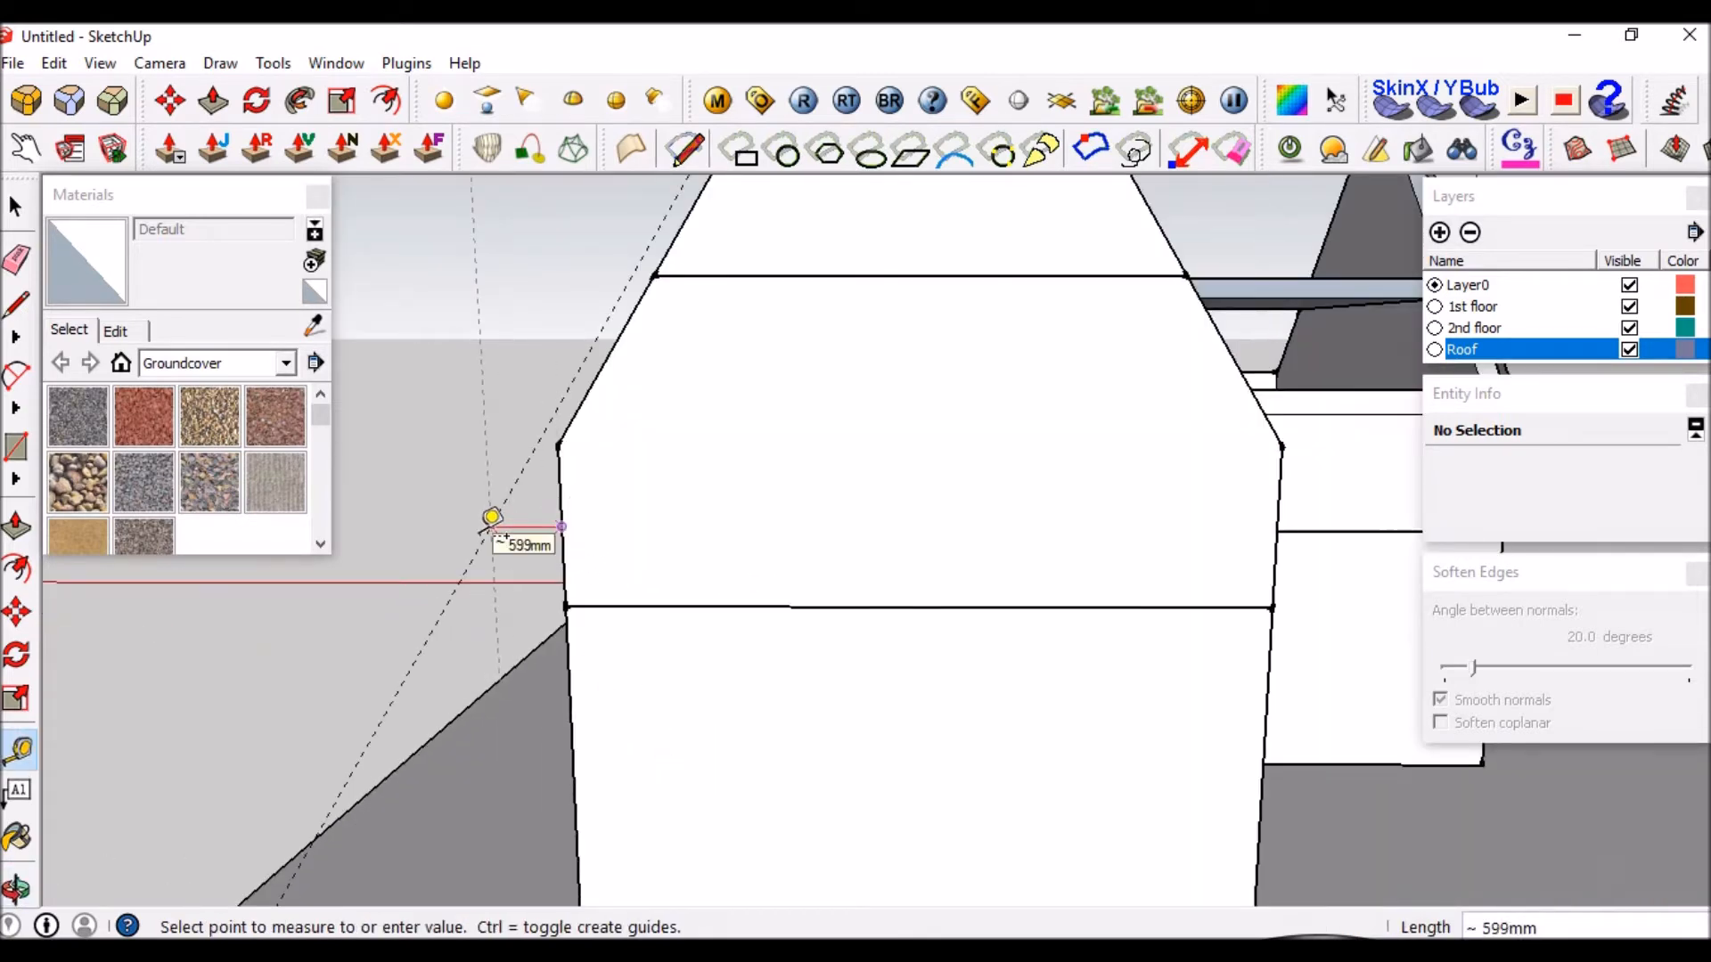
pyautogui.press('Return')
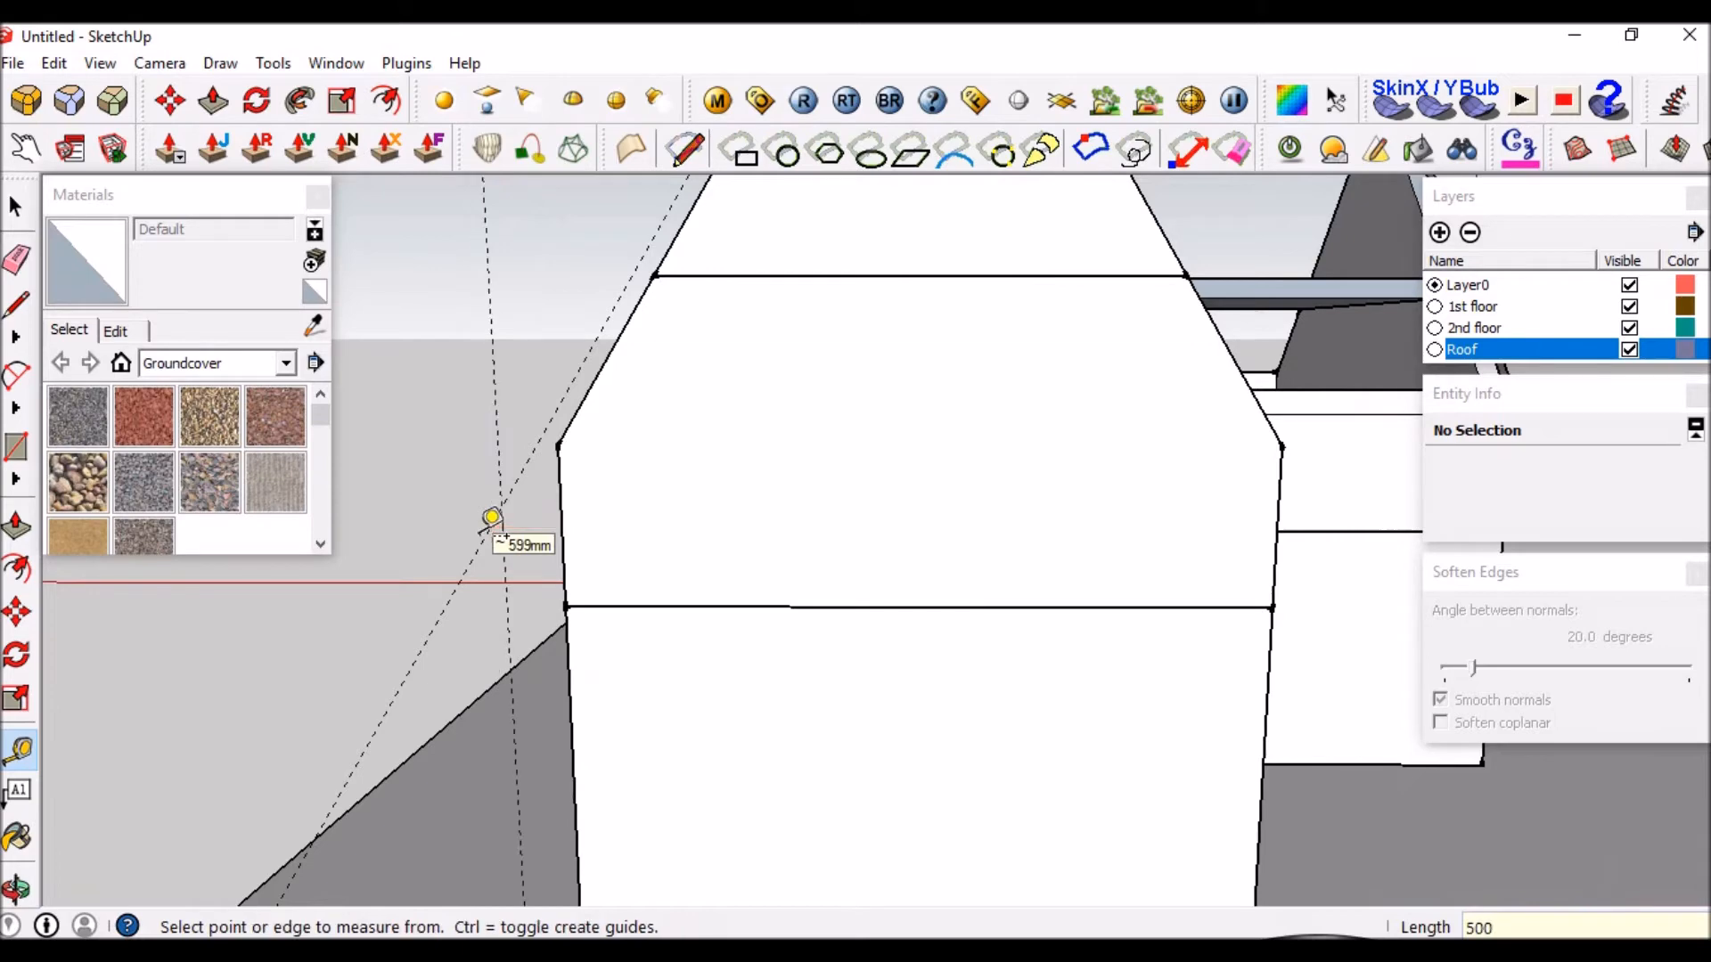
# Draw the intersecting wing's outer roof line from the gable apex up to the sloped guide and down to the overhang guide.
pyautogui.press('l')
pyautogui.scroll(-5, 784, 603)
pyautogui.scroll(3, 831, 374)
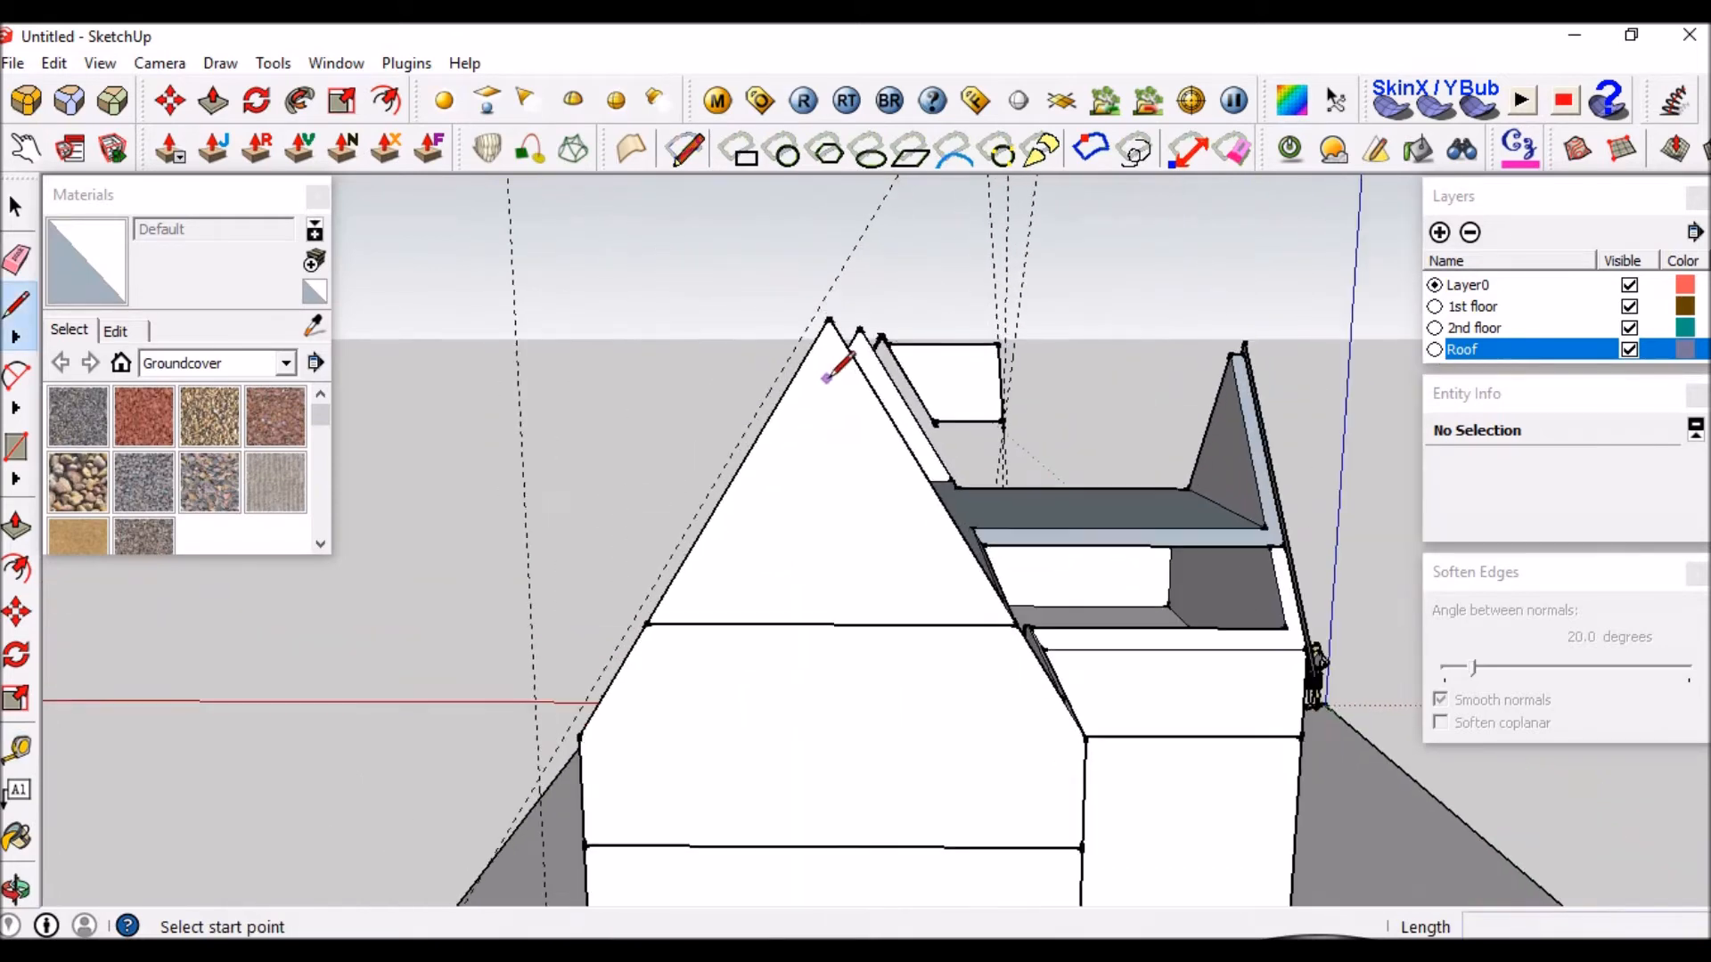
pyautogui.click(828, 318)
pyautogui.moveTo(695, 874); pyautogui.dragTo(777, 702, button='middle')
pyautogui.scroll(5, 527, 620)
pyautogui.scroll(-4, 528, 620)
pyautogui.click(538, 615)
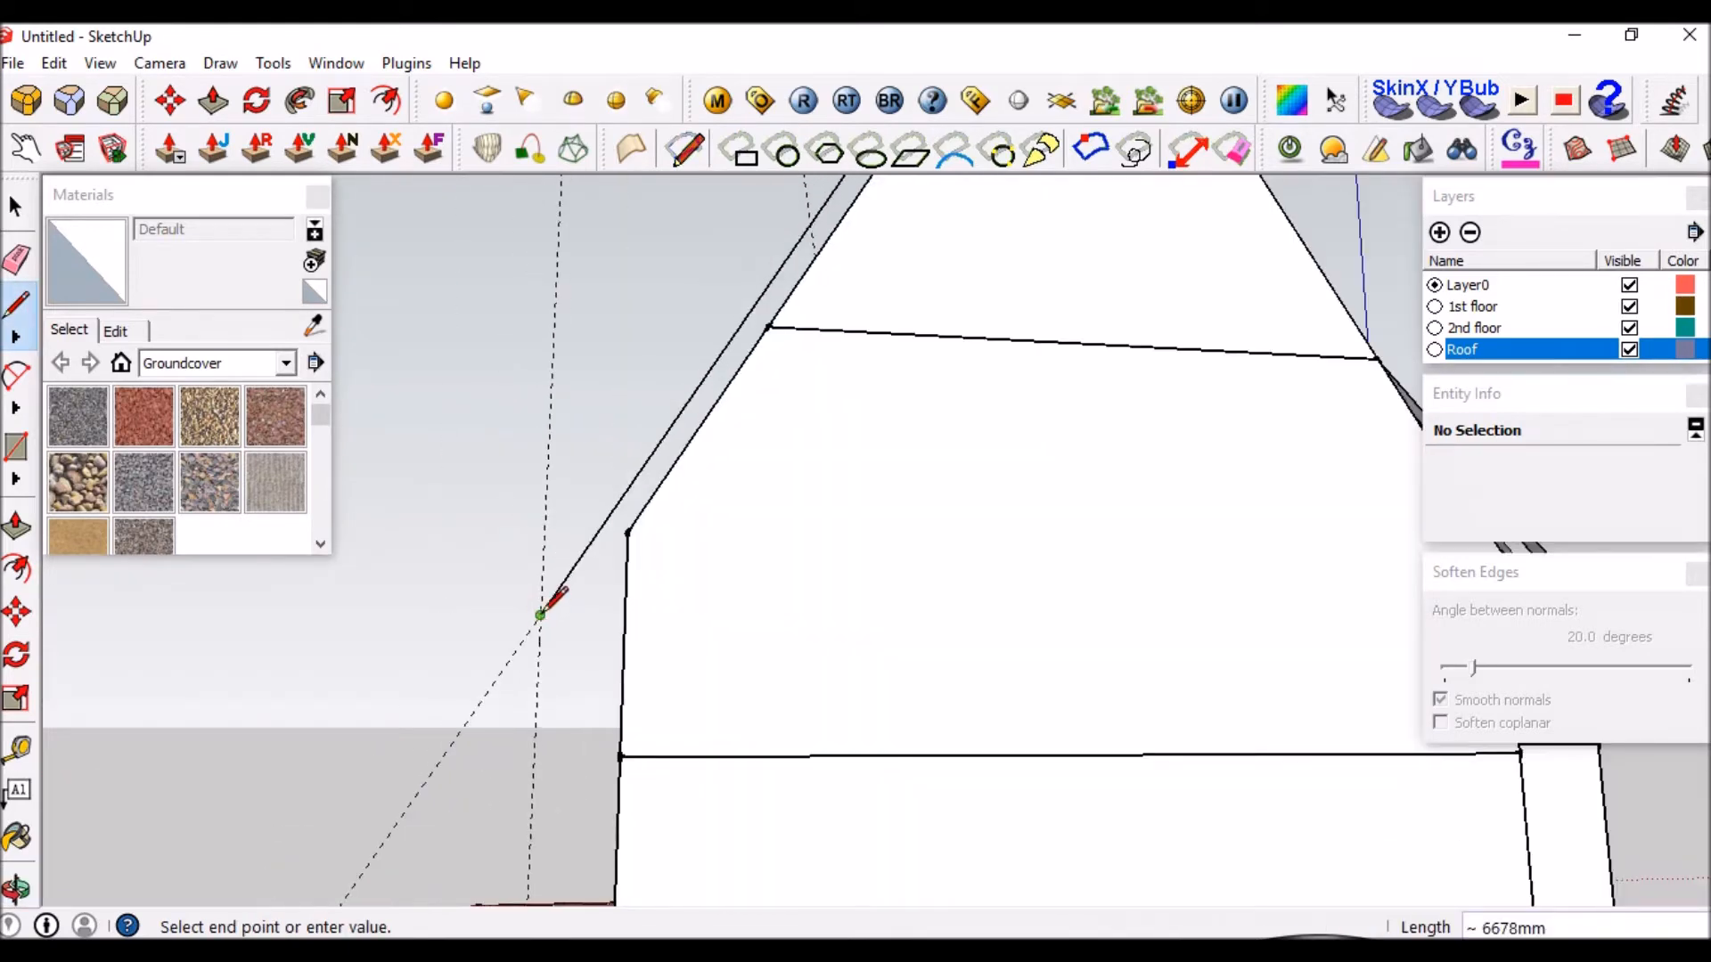
# Rotate the intersecting wing's sloped guide 90 degrees about the lower endpoint of its outer roof line.
pyautogui.scroll(2, 534, 624)
pyautogui.press('space')
pyautogui.press('q')
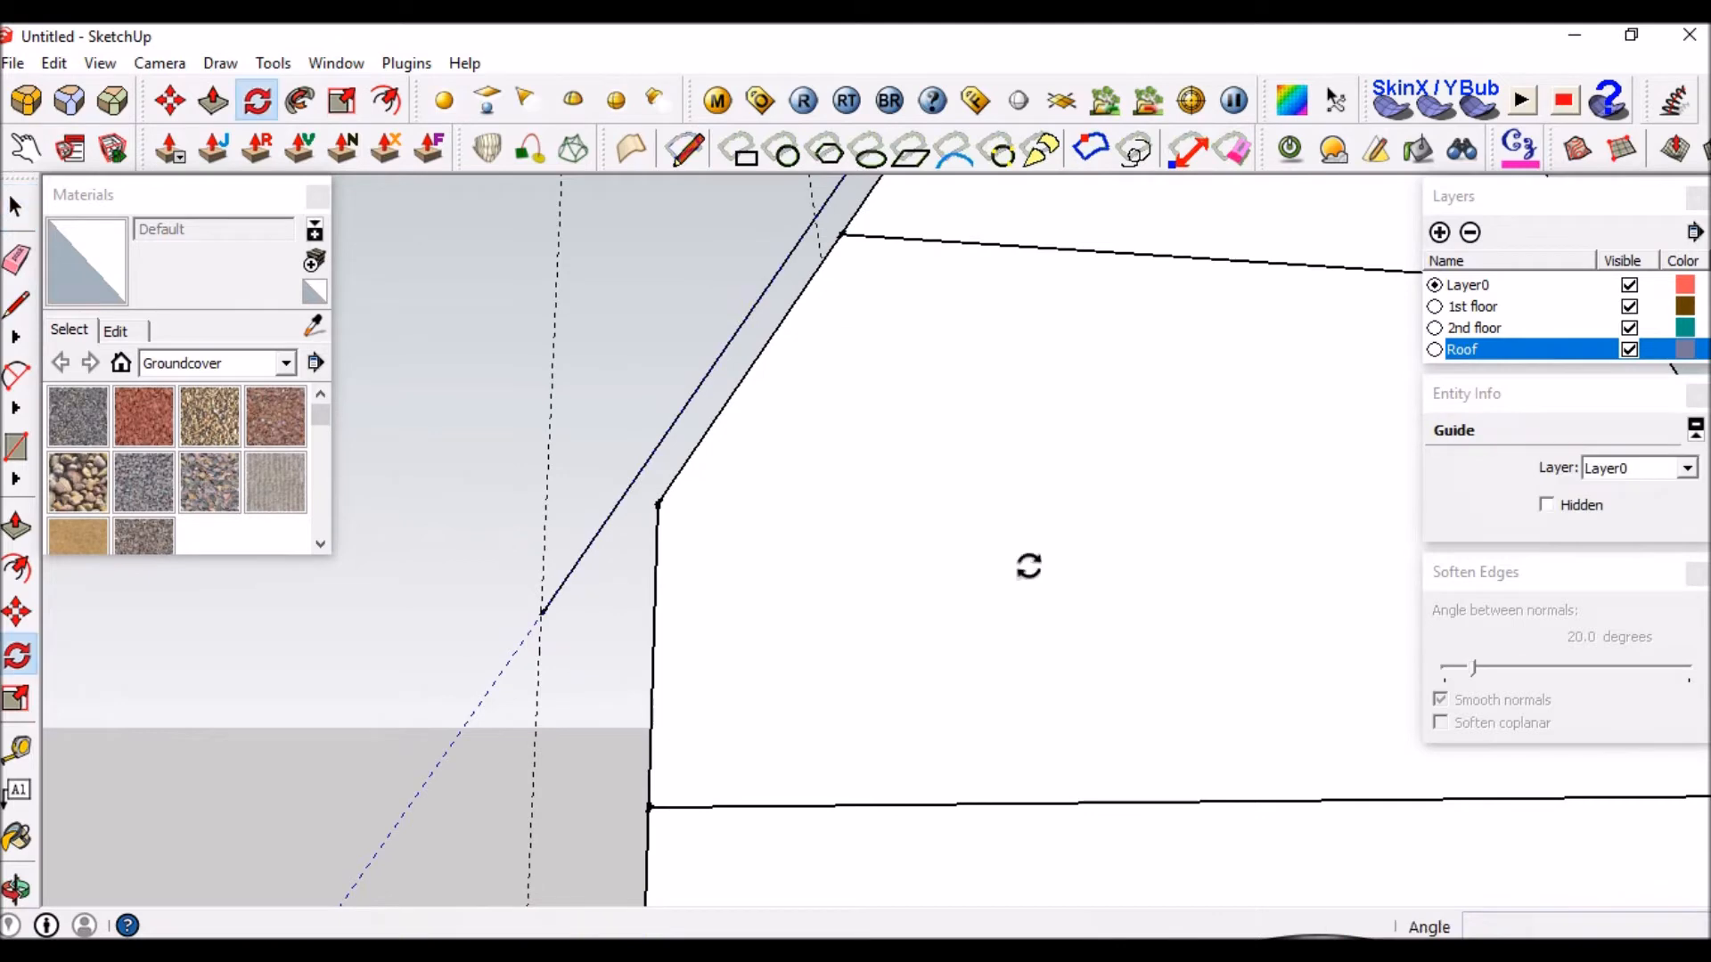
pyautogui.click(541, 614)
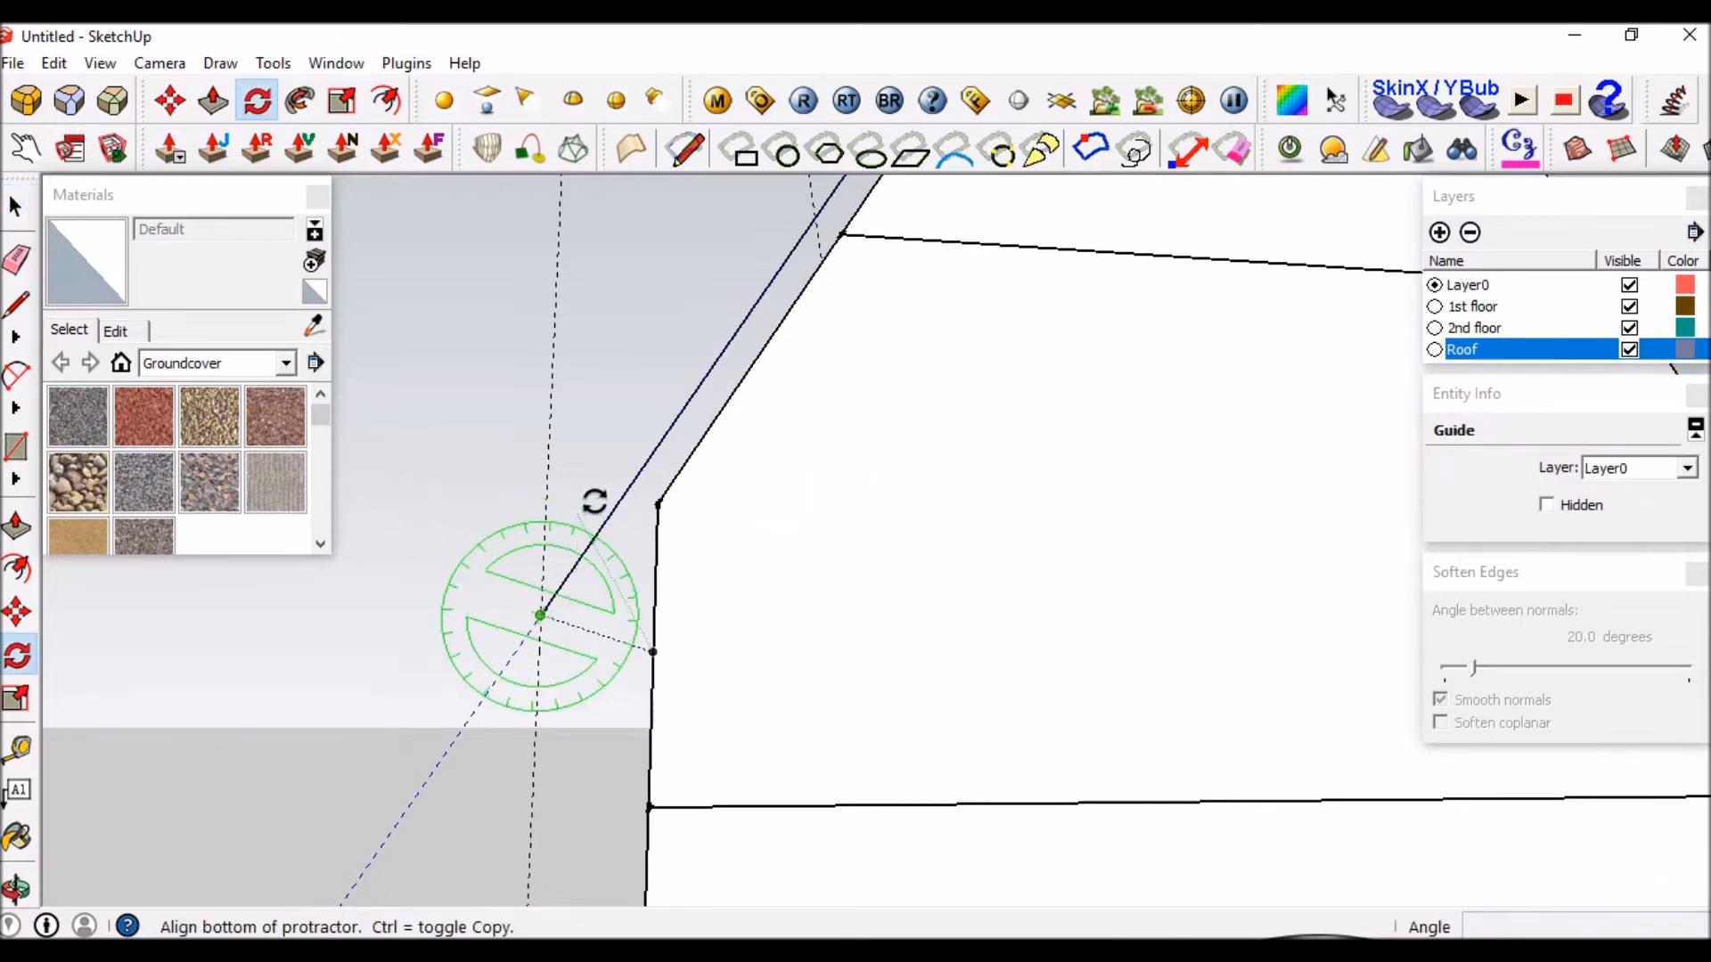
pyautogui.click(631, 482)
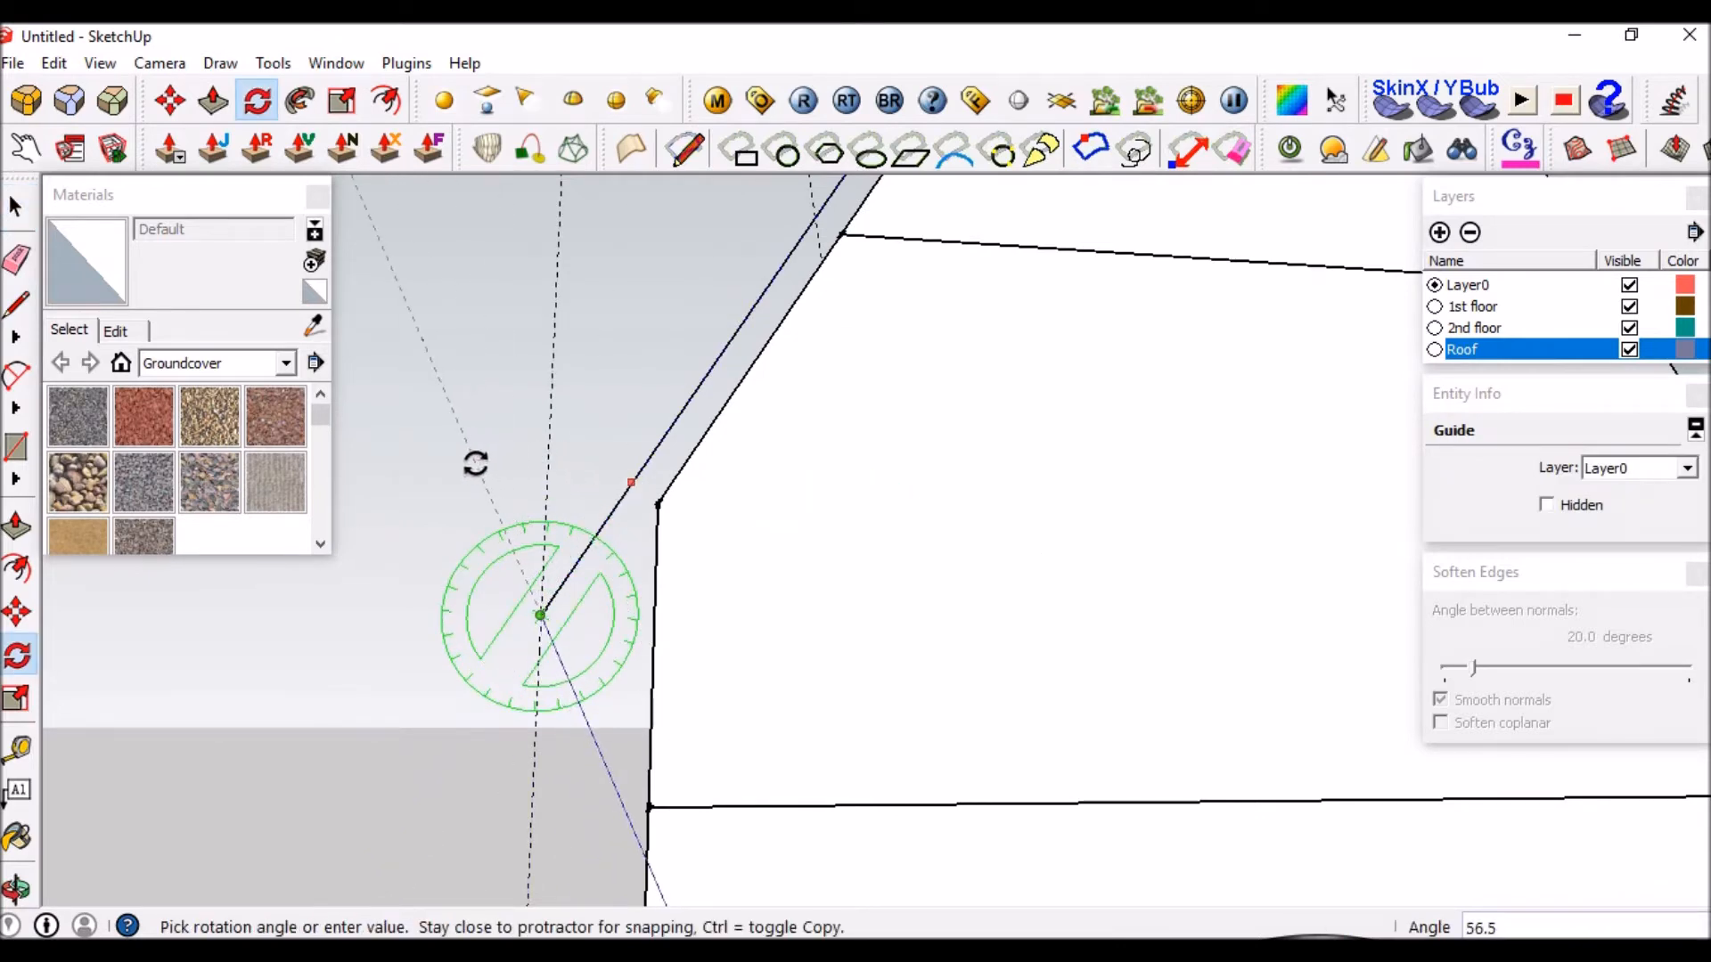
pyautogui.write('90')
pyautogui.press('Return')
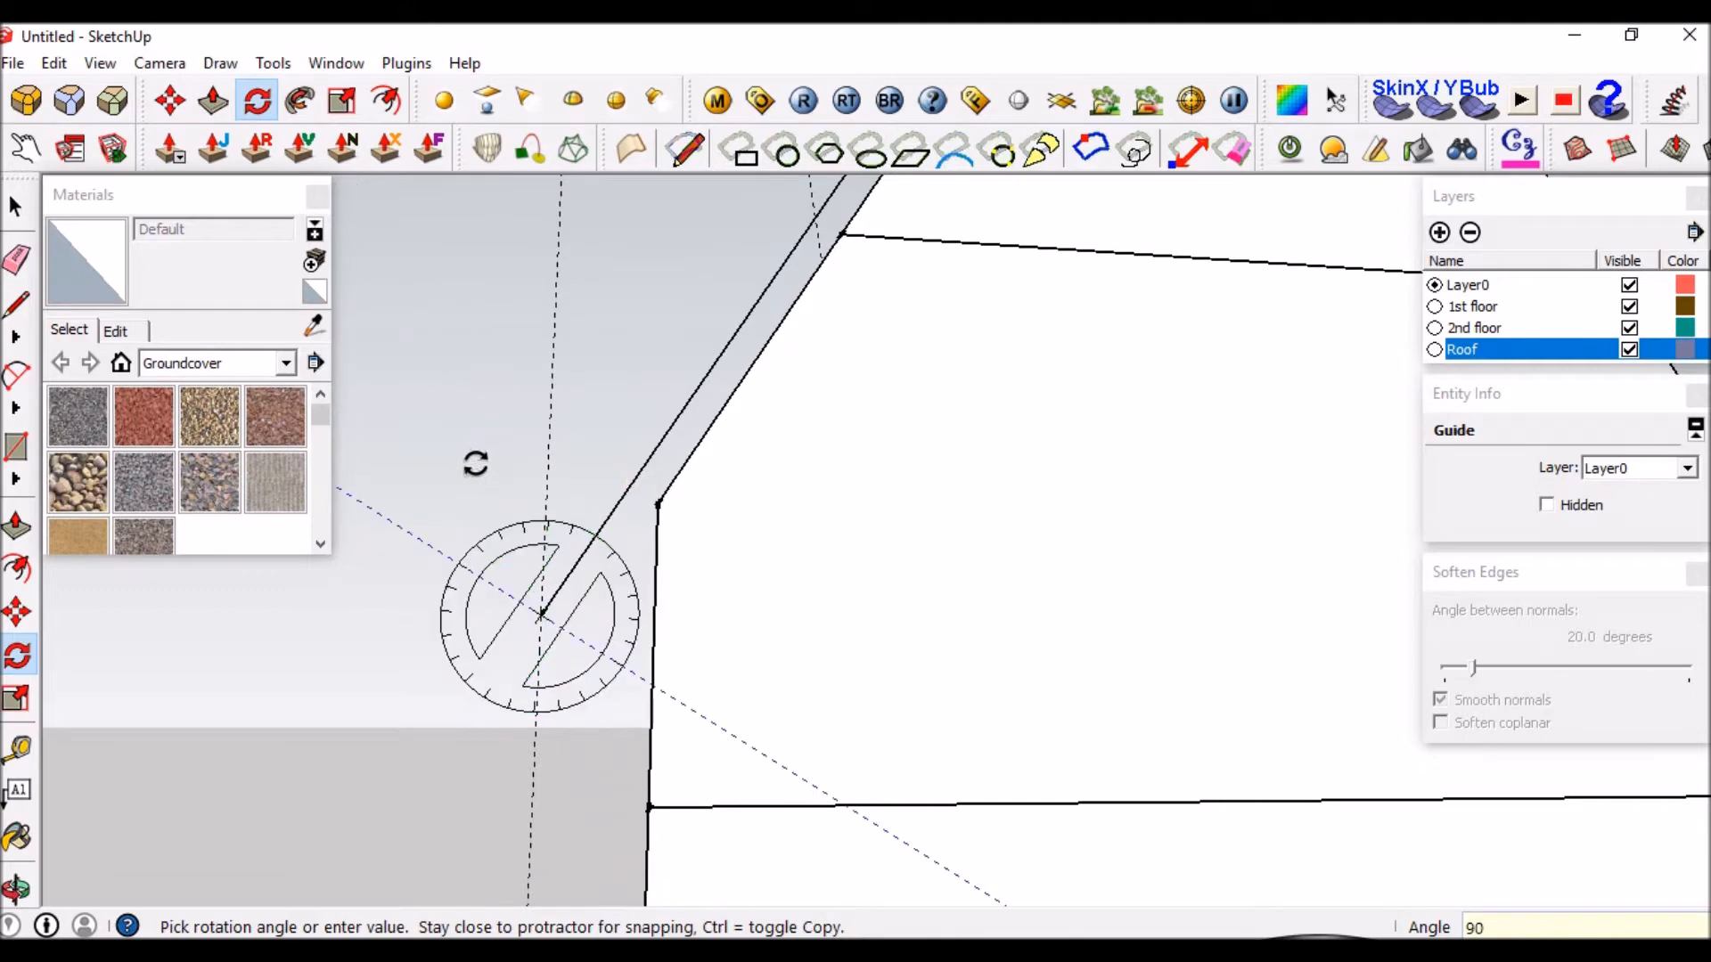
# Draw the 150 mm eave end and the sloping line up to the gable apex, closing the roof strip profile.
pyautogui.press('l')
pyautogui.click(540, 614)
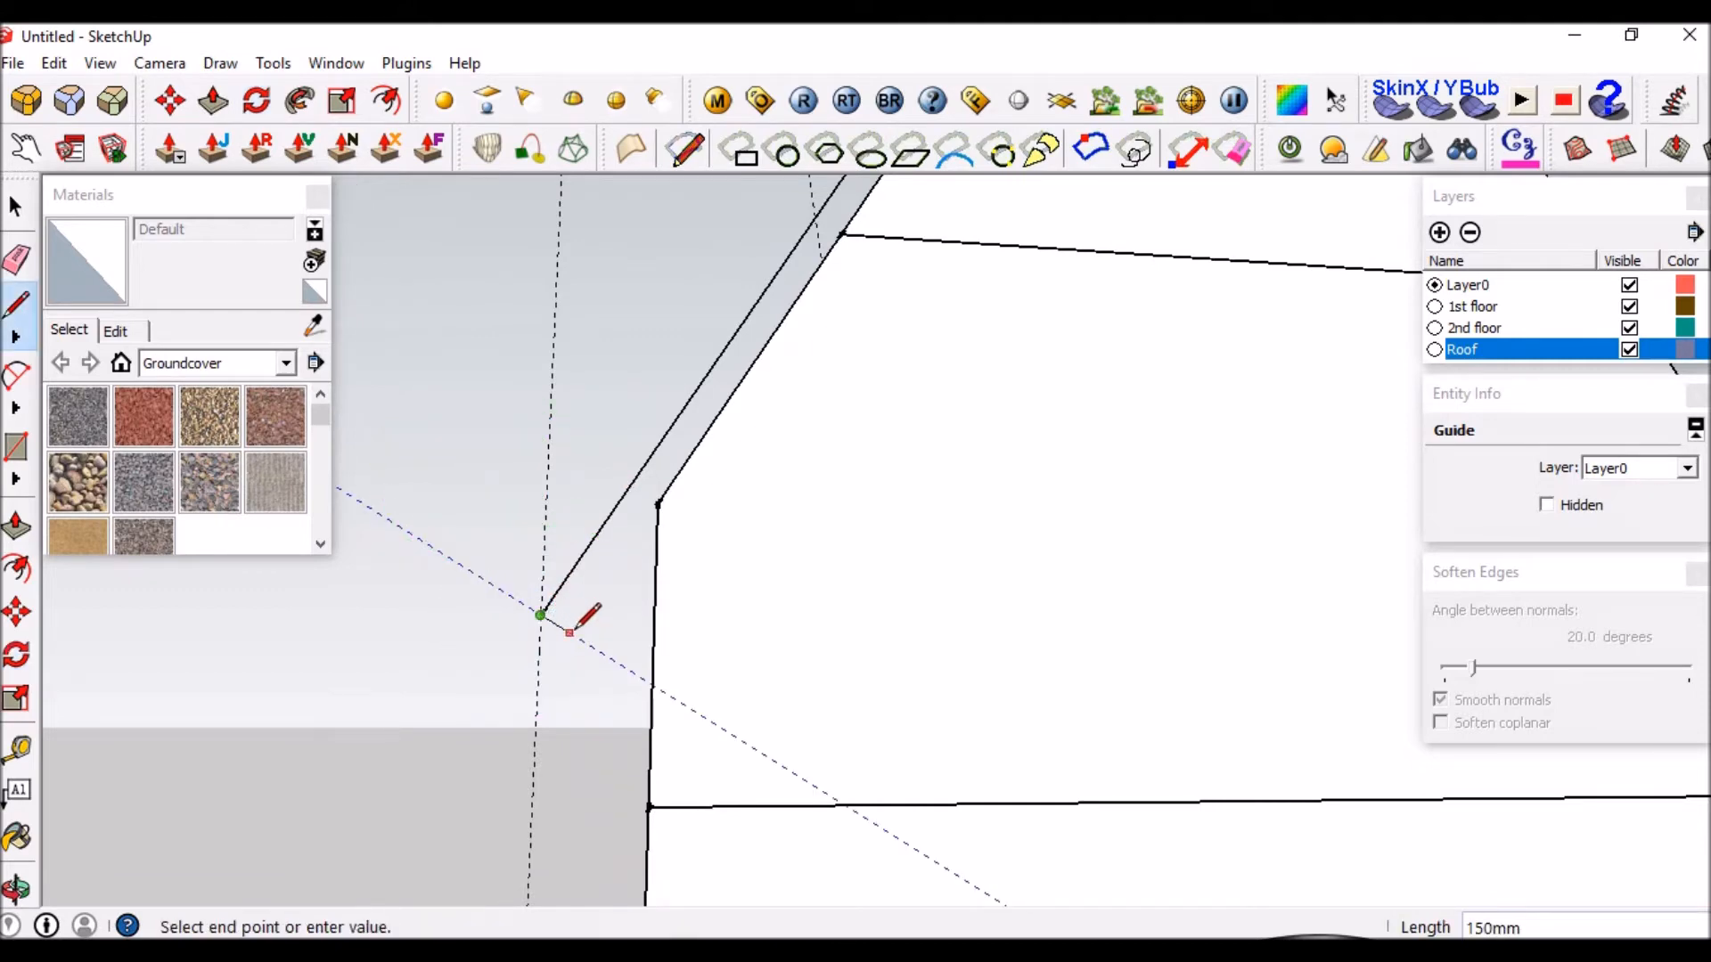
pyautogui.click(569, 632)
pyautogui.scroll(-6, 826, 620)
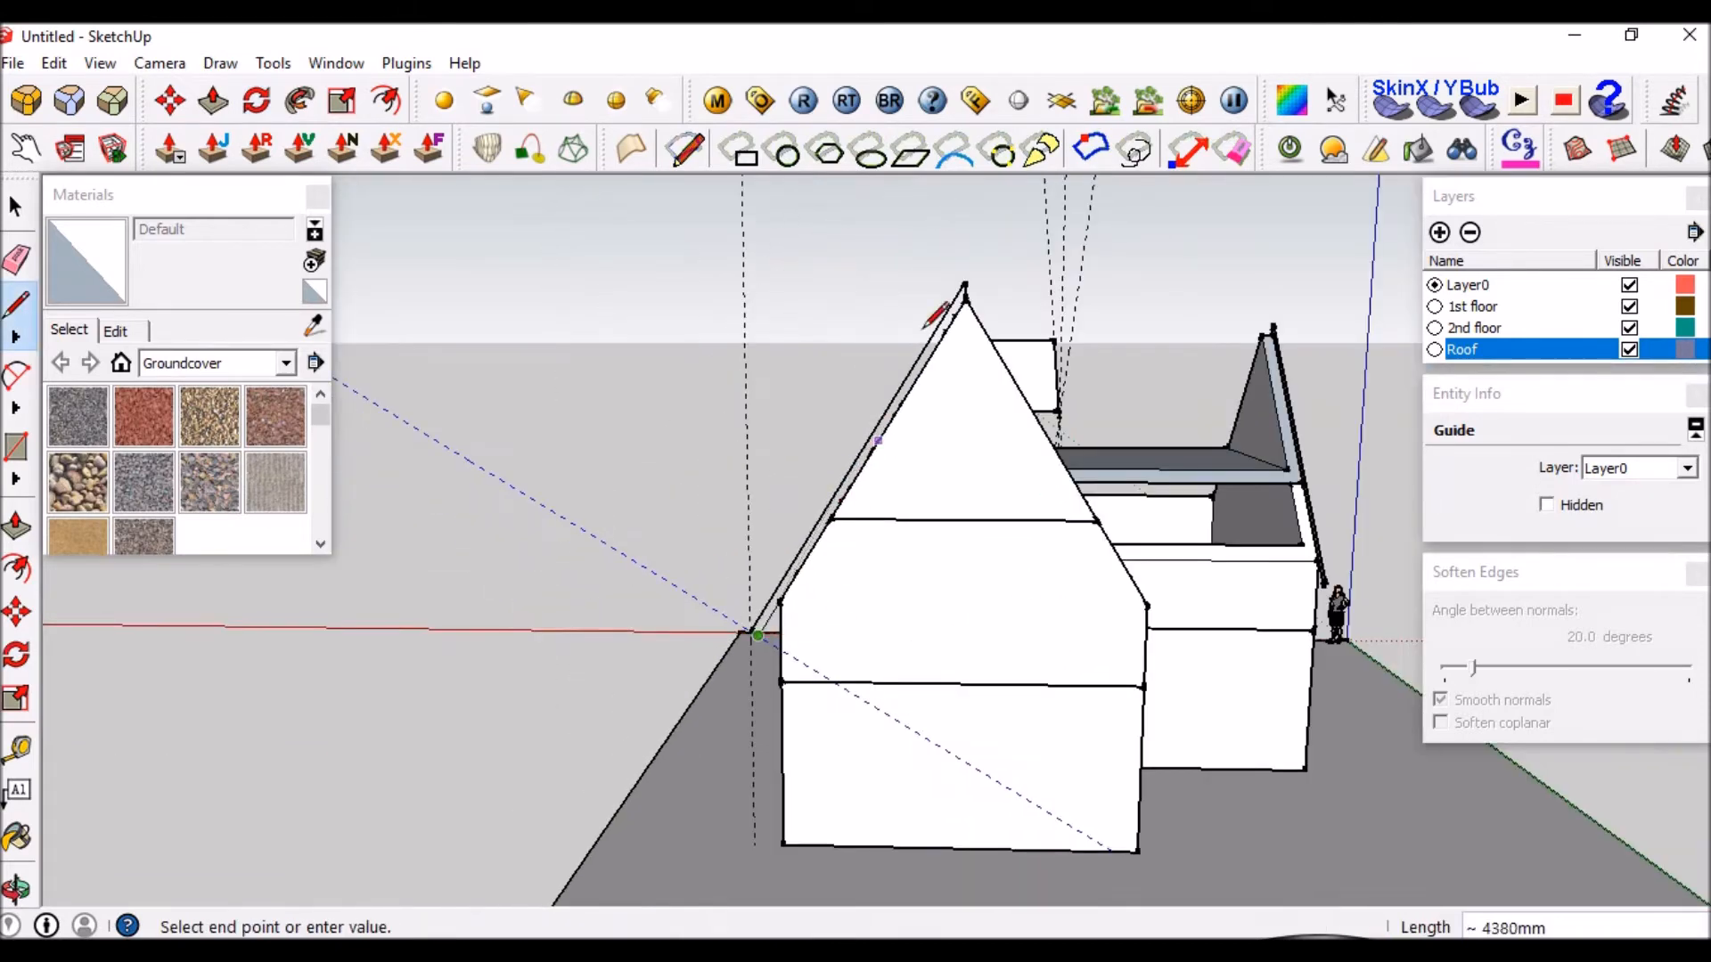
pyautogui.scroll(4, 975, 331)
pyautogui.click(947, 263)
pyautogui.press('space')
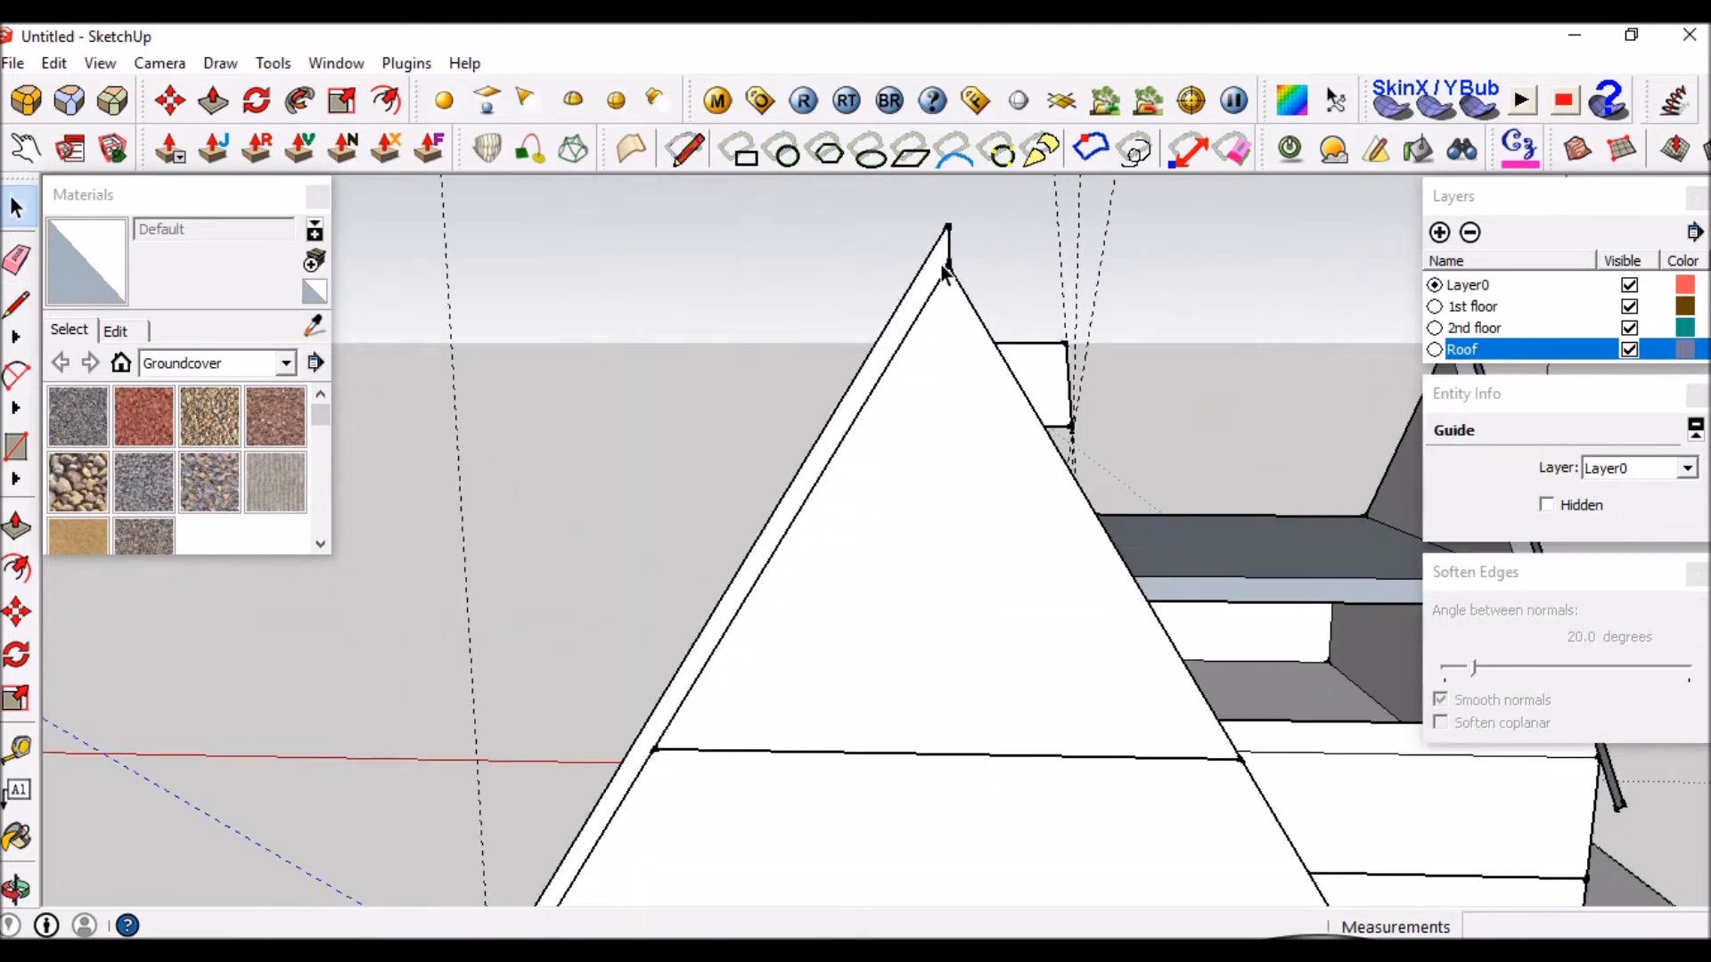
# Rotate a copy of the roof strip face 180° about the gable apex and erase the seam edge between the halves.
pyautogui.moveTo(944, 336); pyautogui.dragTo(1091, 408, button='middle')
pyautogui.scroll(2, 903, 454)
pyautogui.click(911, 449)
pyautogui.press('q')
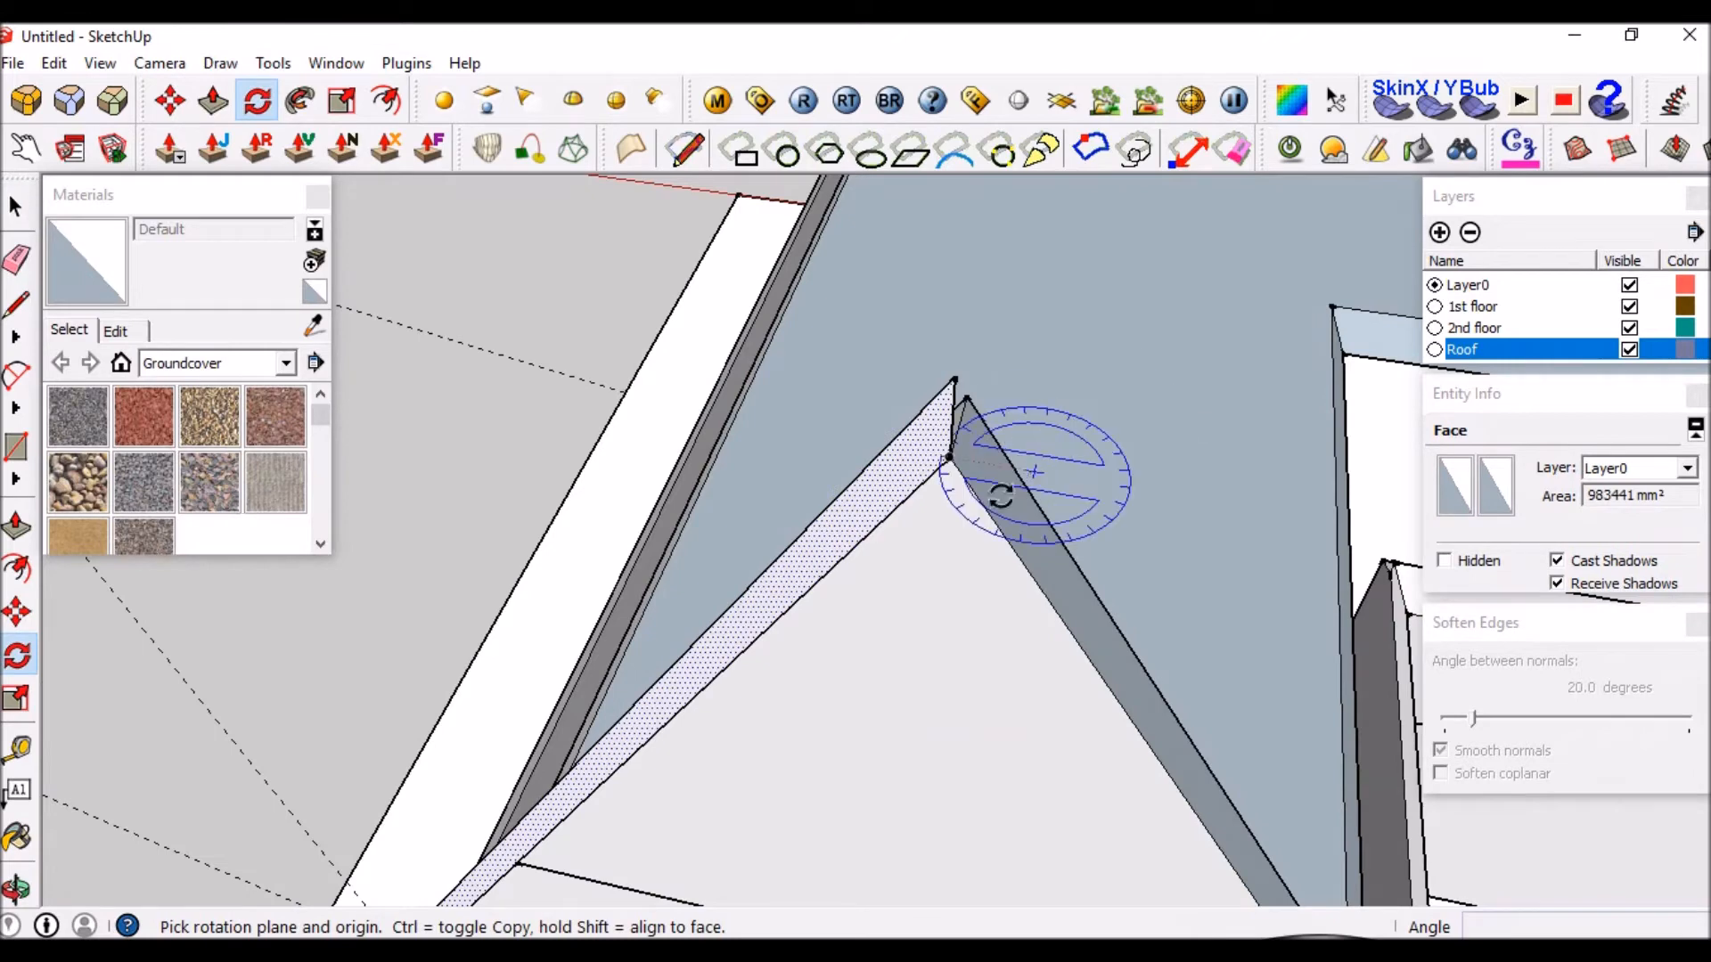
pyautogui.click(950, 459)
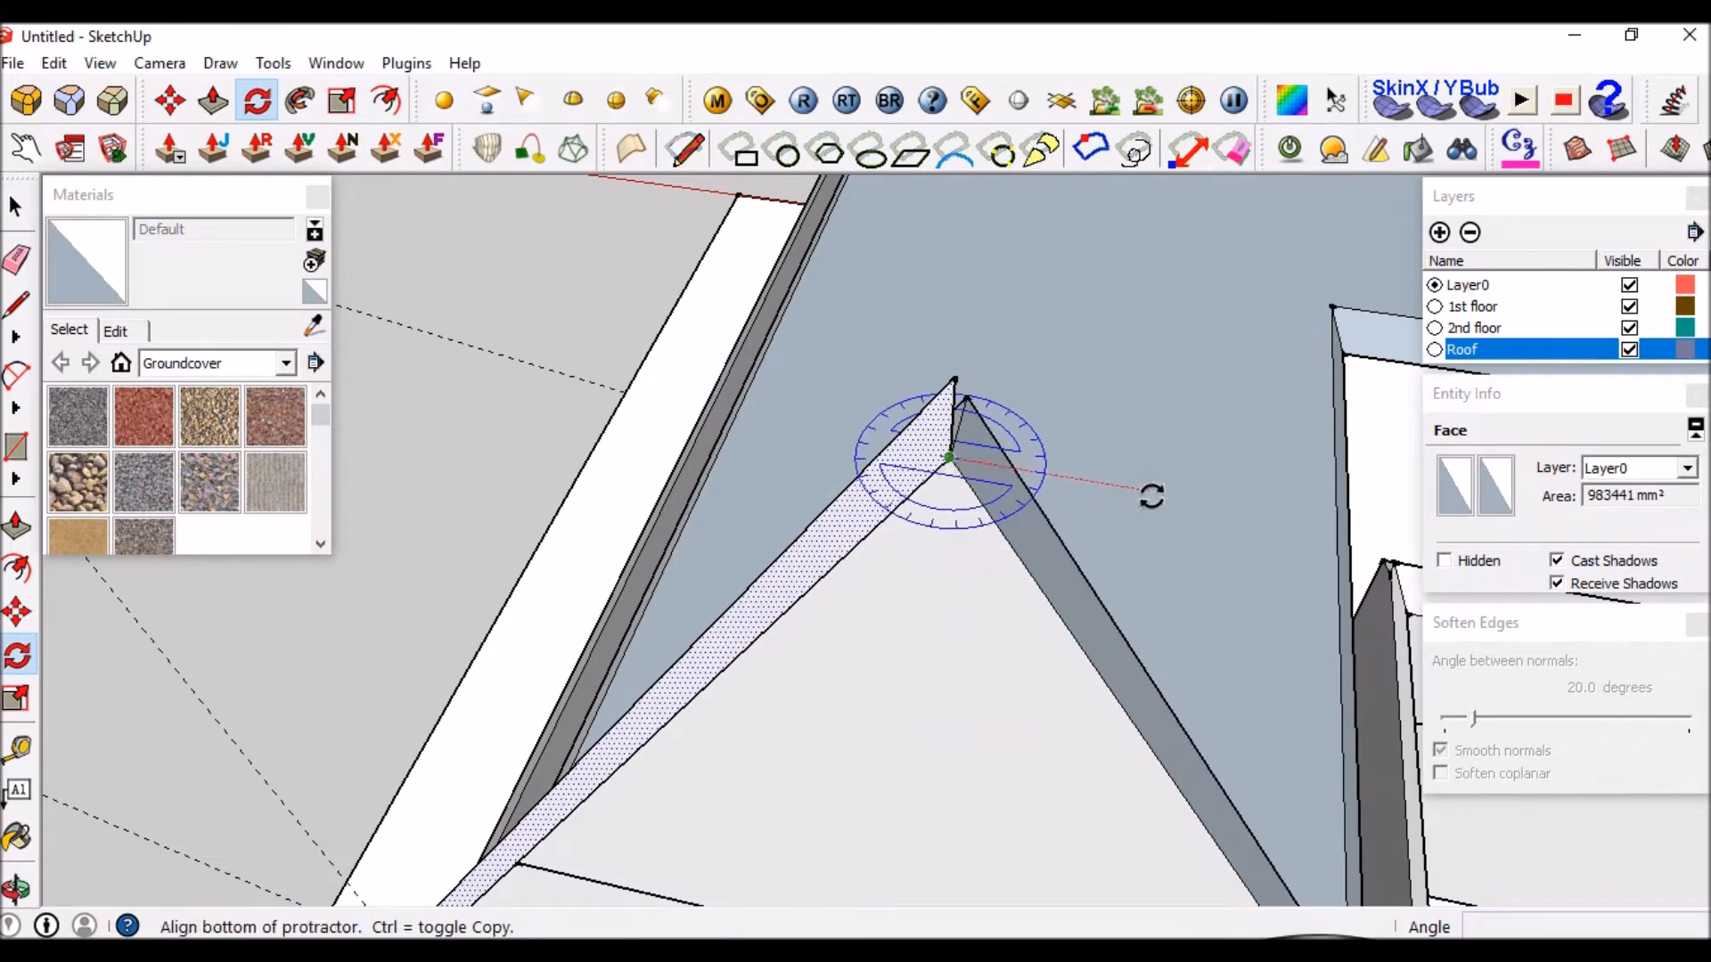
pyautogui.click(1149, 496)
pyautogui.press('ctrl')
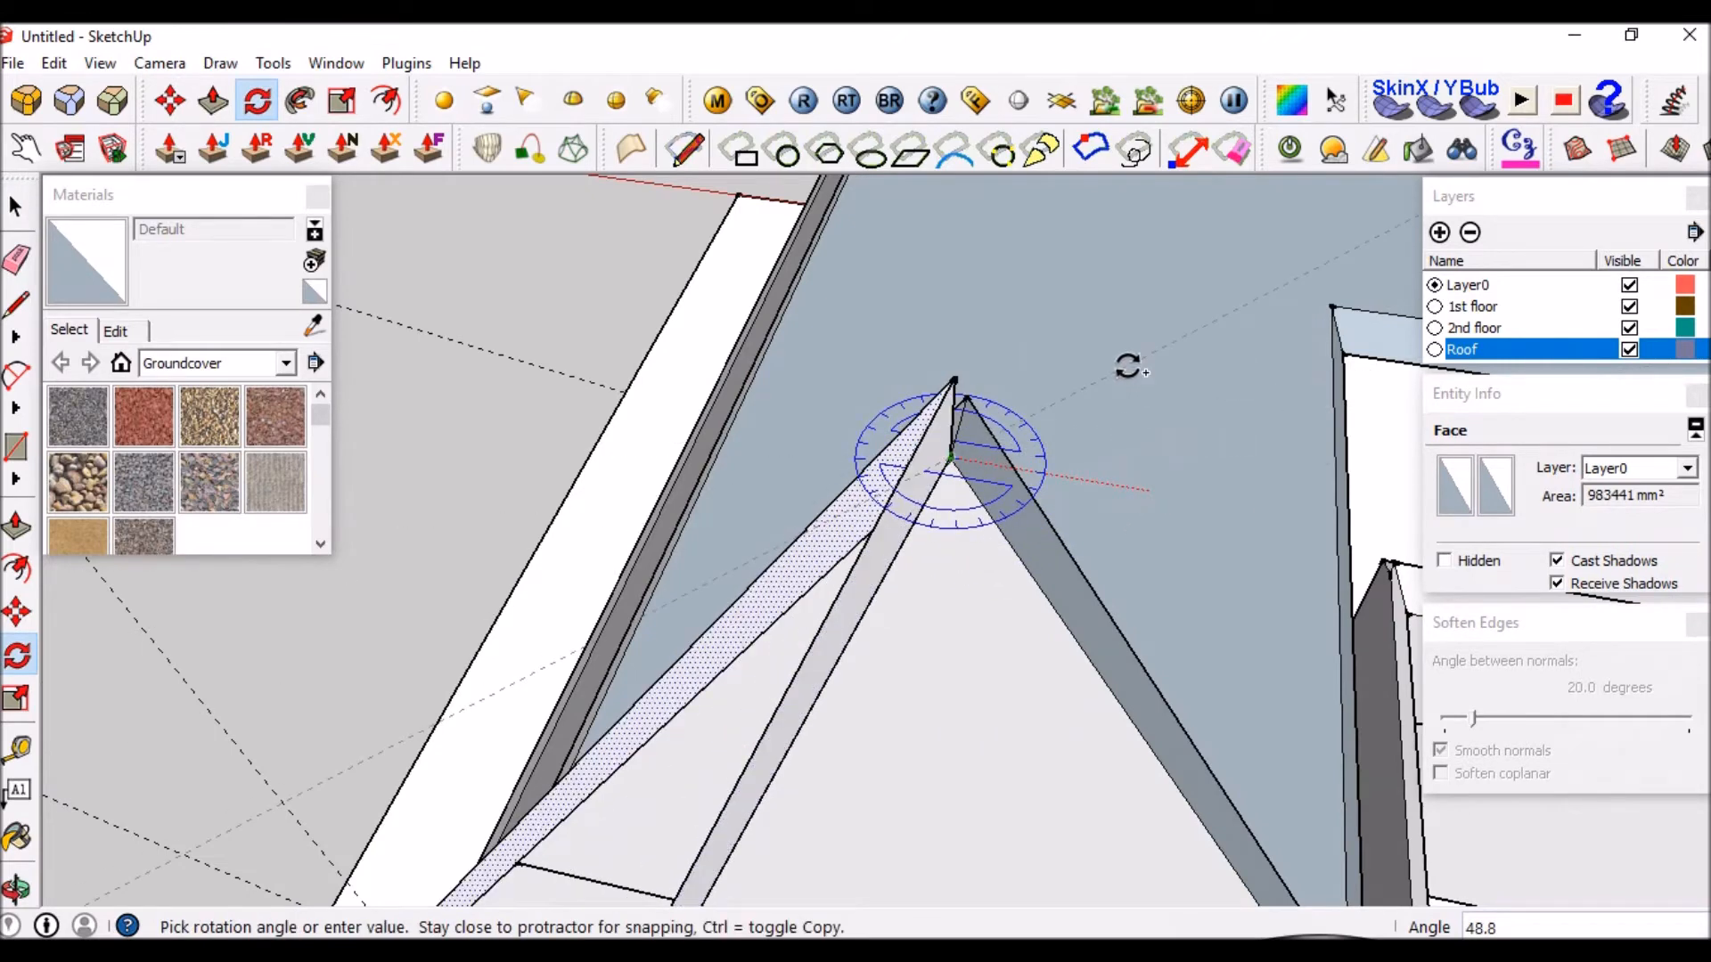
pyautogui.click(1128, 365)
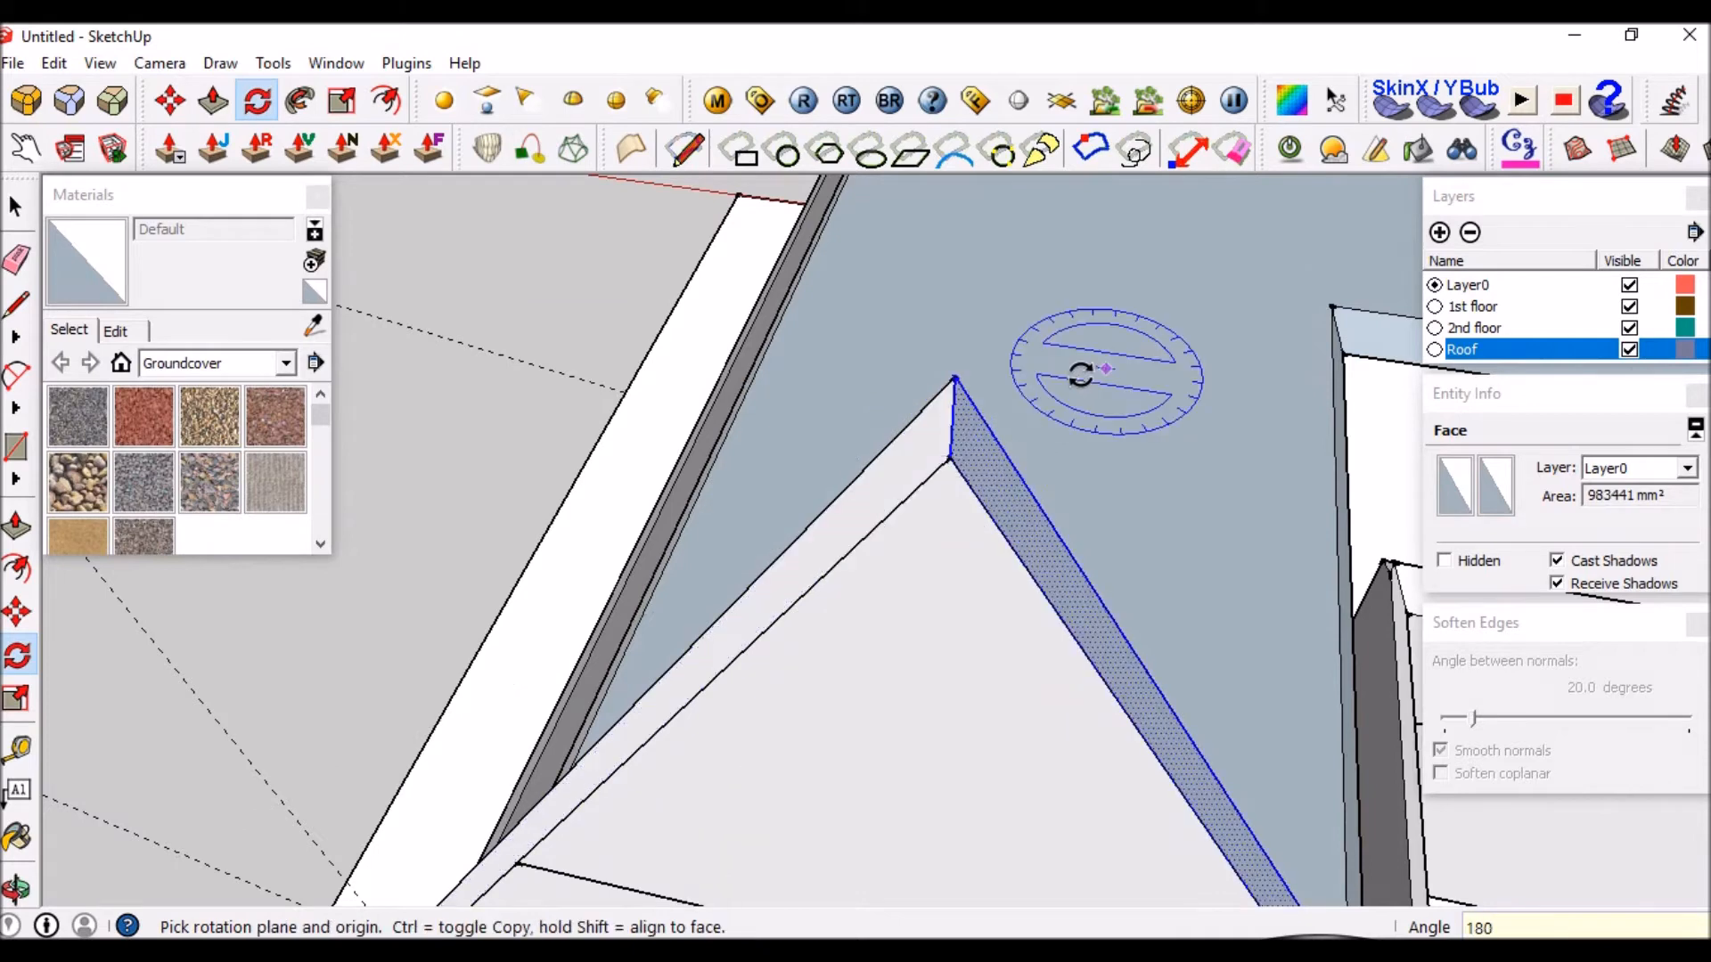
pyautogui.press('space')
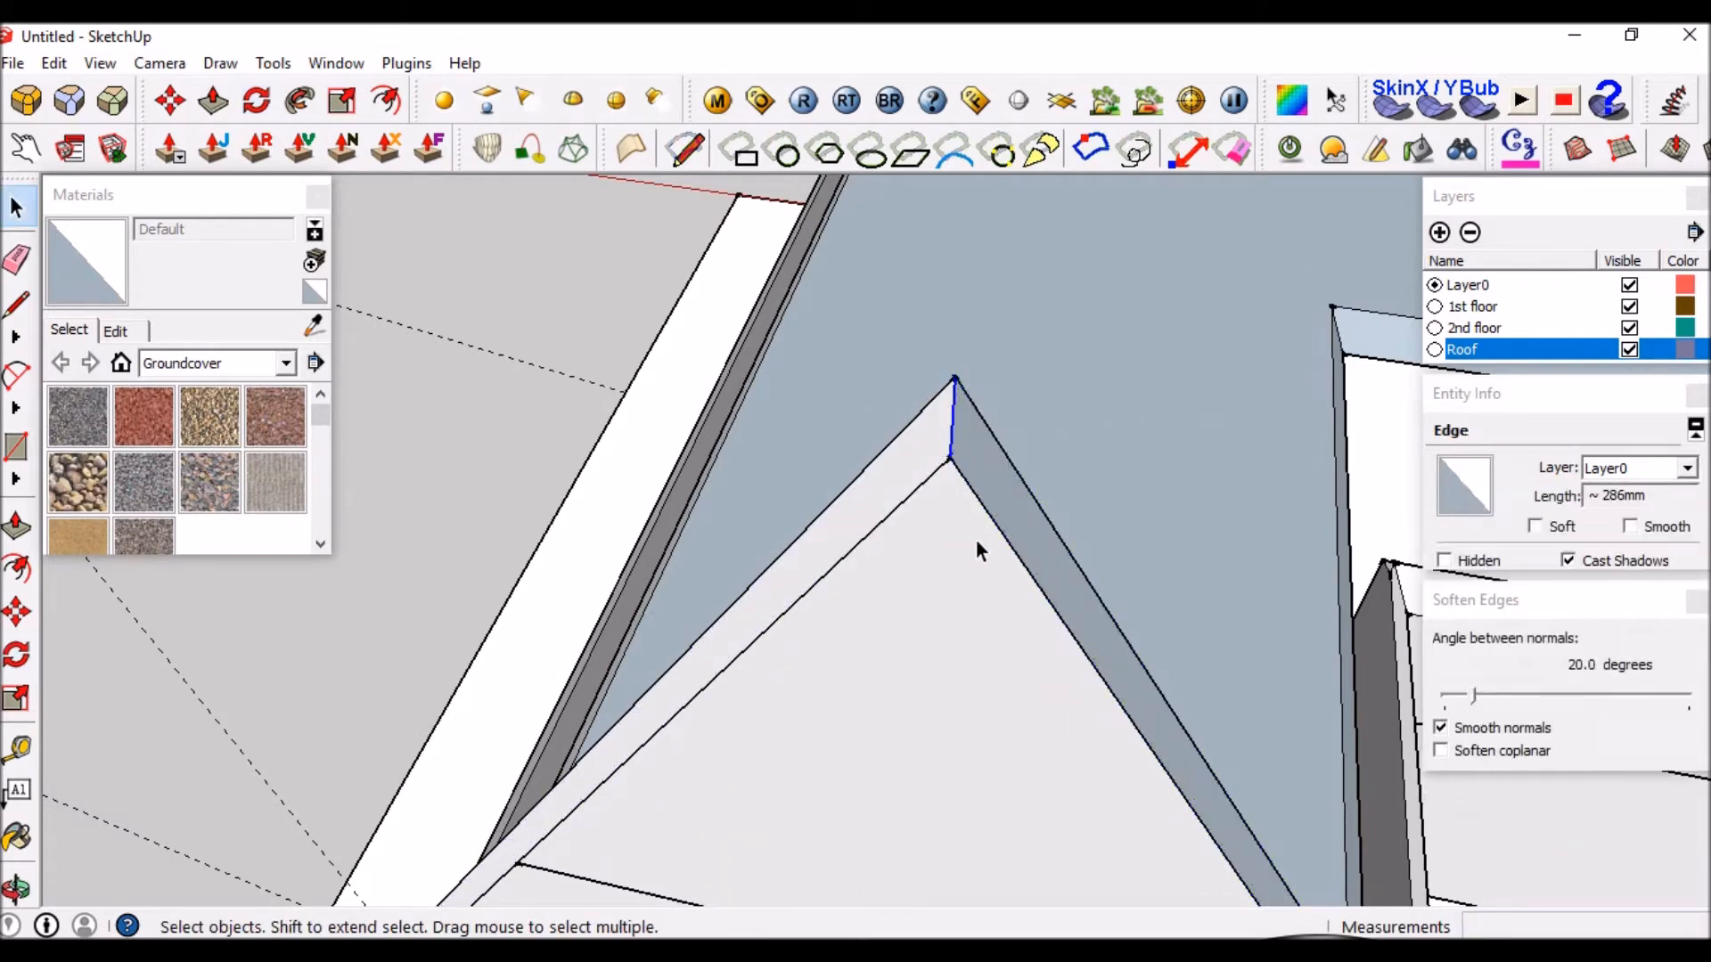
pyautogui.press('Delete')
# Select the roof strip profiles on the front and side gables and make them into one component.
pyautogui.moveTo(1034, 575); pyautogui.dragTo(987, 278, button='middle')
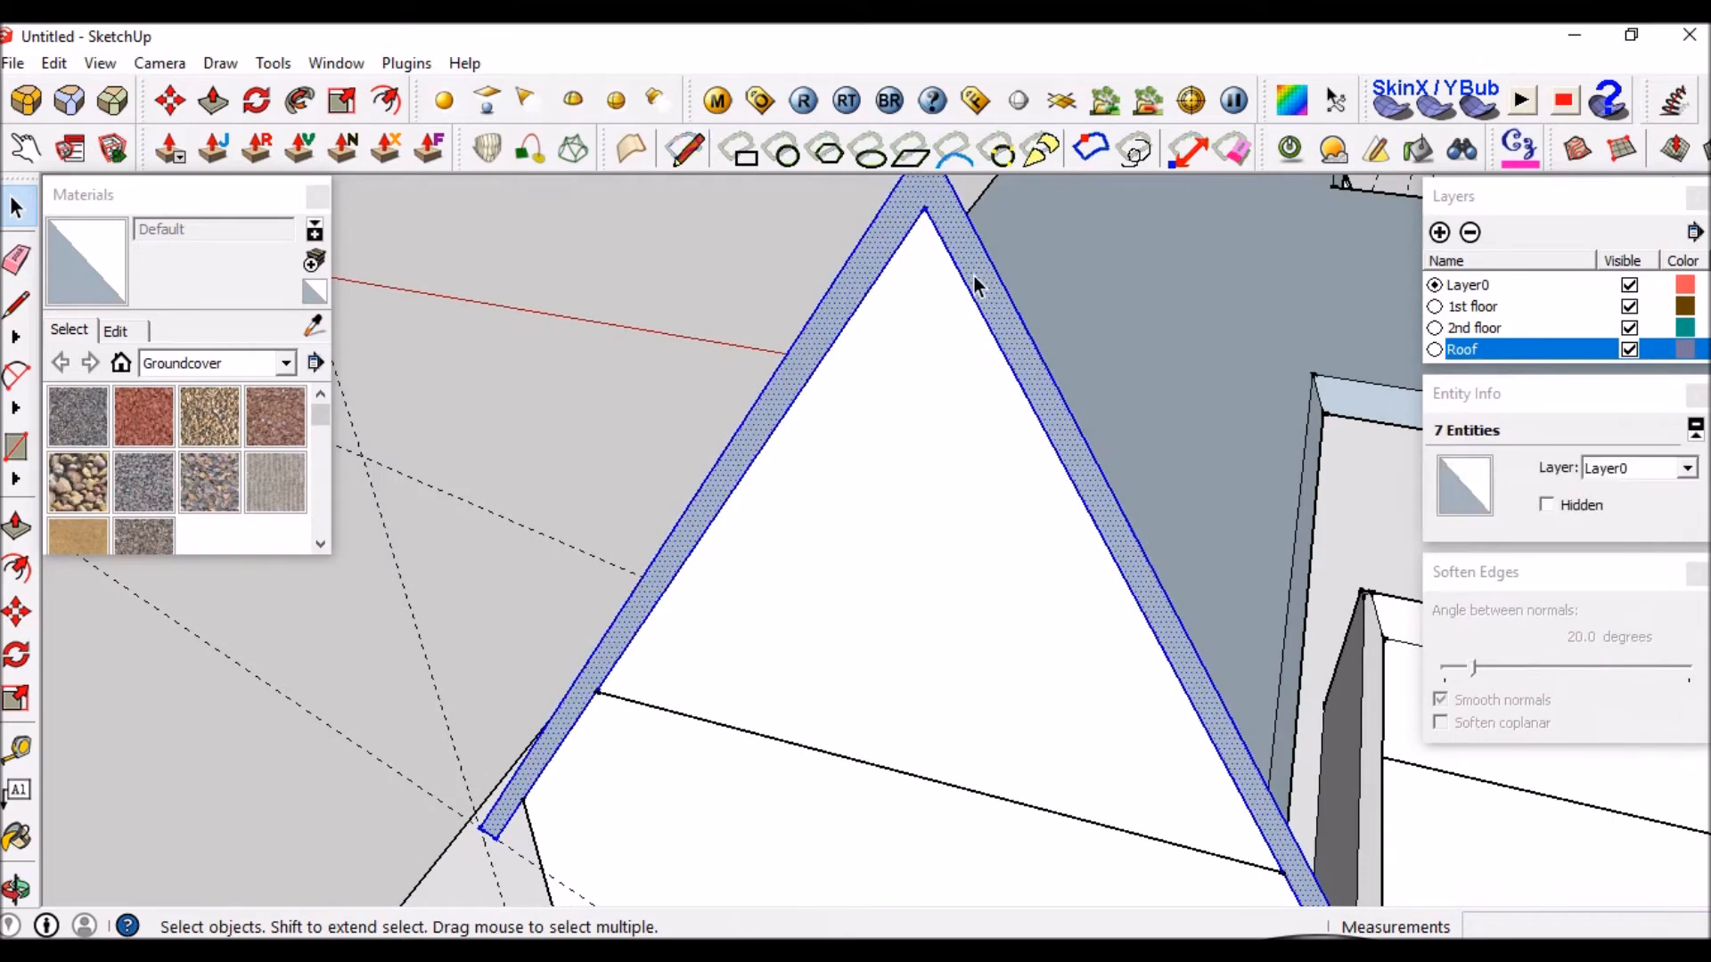
pyautogui.scroll(-3, 971, 338)
pyautogui.moveTo(955, 567); pyautogui.dragTo(1344, 467, button='middle')
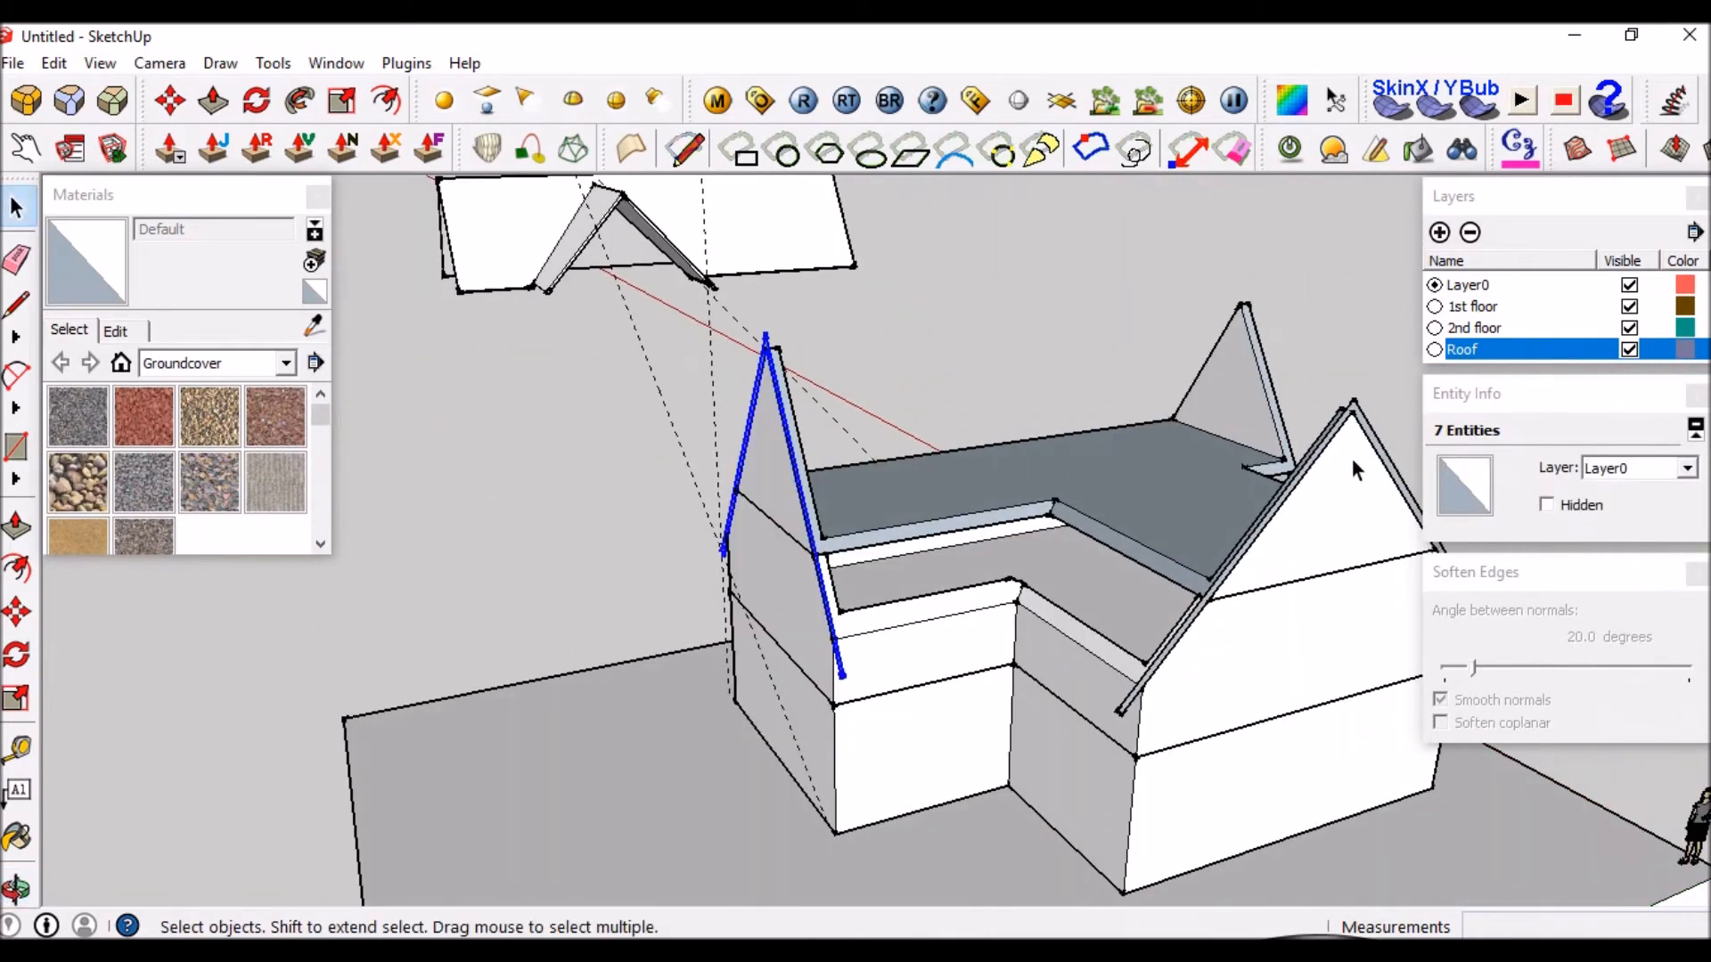
pyautogui.scroll(5, 1354, 419)
pyautogui.scroll(-2, 954, 516)
pyautogui.moveTo(955, 516); pyautogui.dragTo(1030, 503, button='middle')
pyautogui.press('g')
pyautogui.press('Return')
# Delete one spare roof component standing away from the house.
pyautogui.moveTo(1032, 565); pyautogui.dragTo(1098, 491, button='middle')
pyautogui.scroll(-5, 1128, 372)
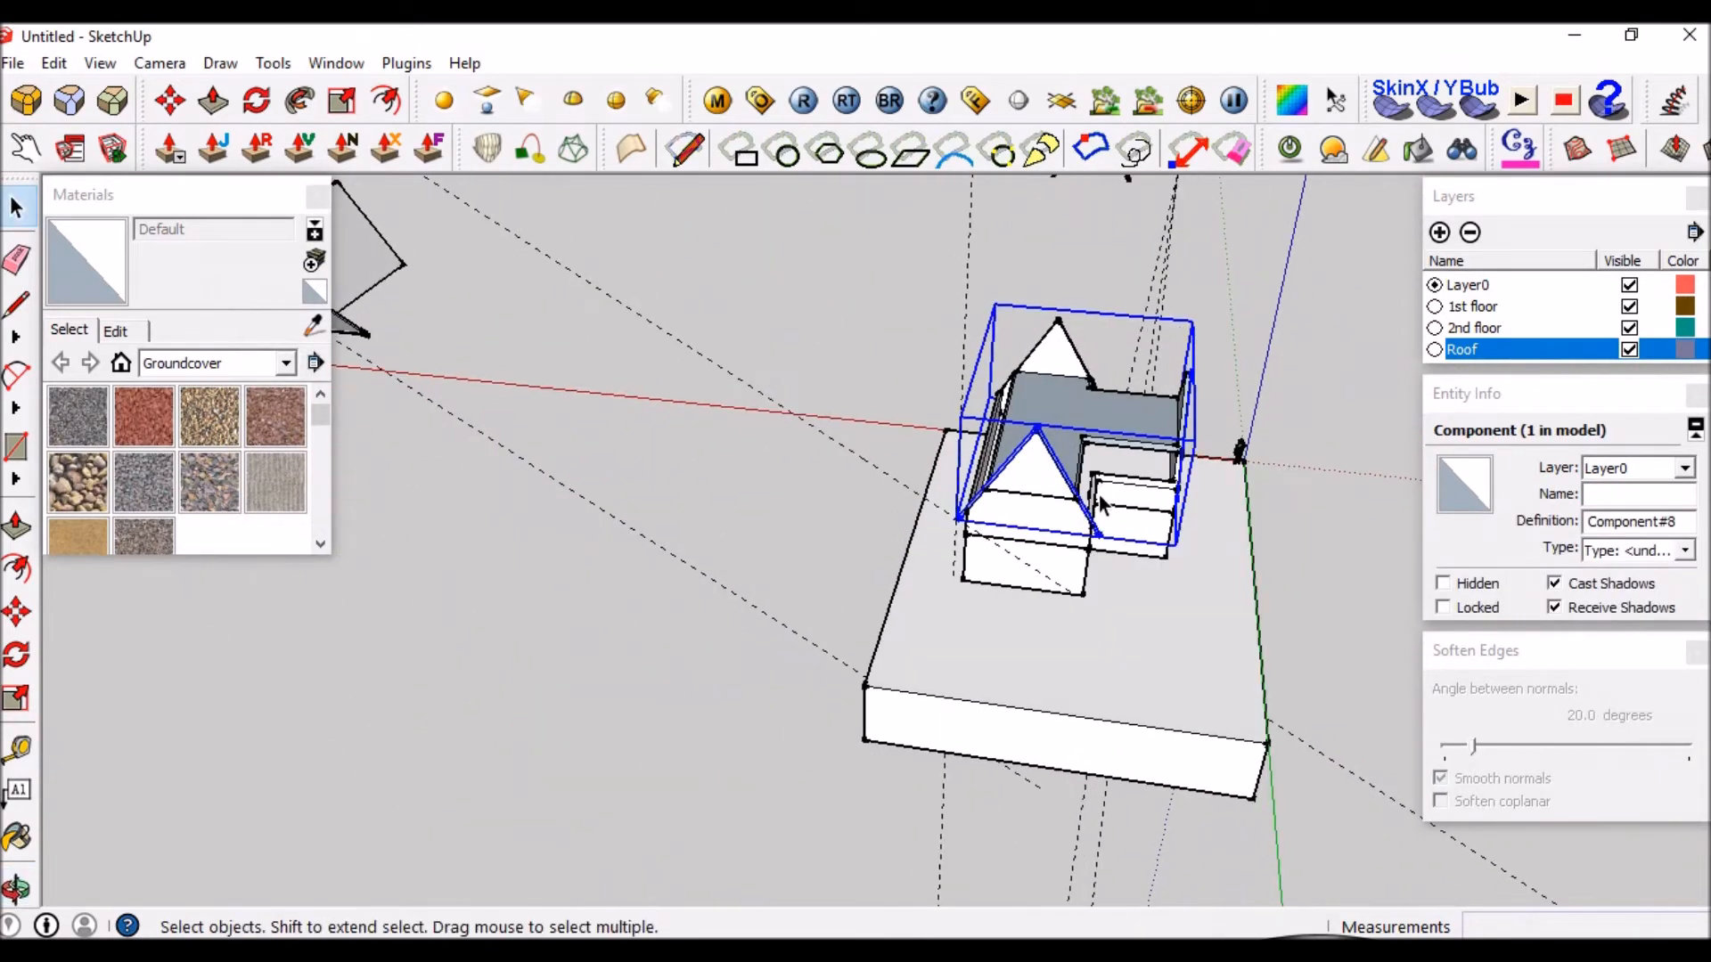
pyautogui.scroll(-2, 1099, 496)
pyautogui.click(571, 368)
pyautogui.press('Delete')
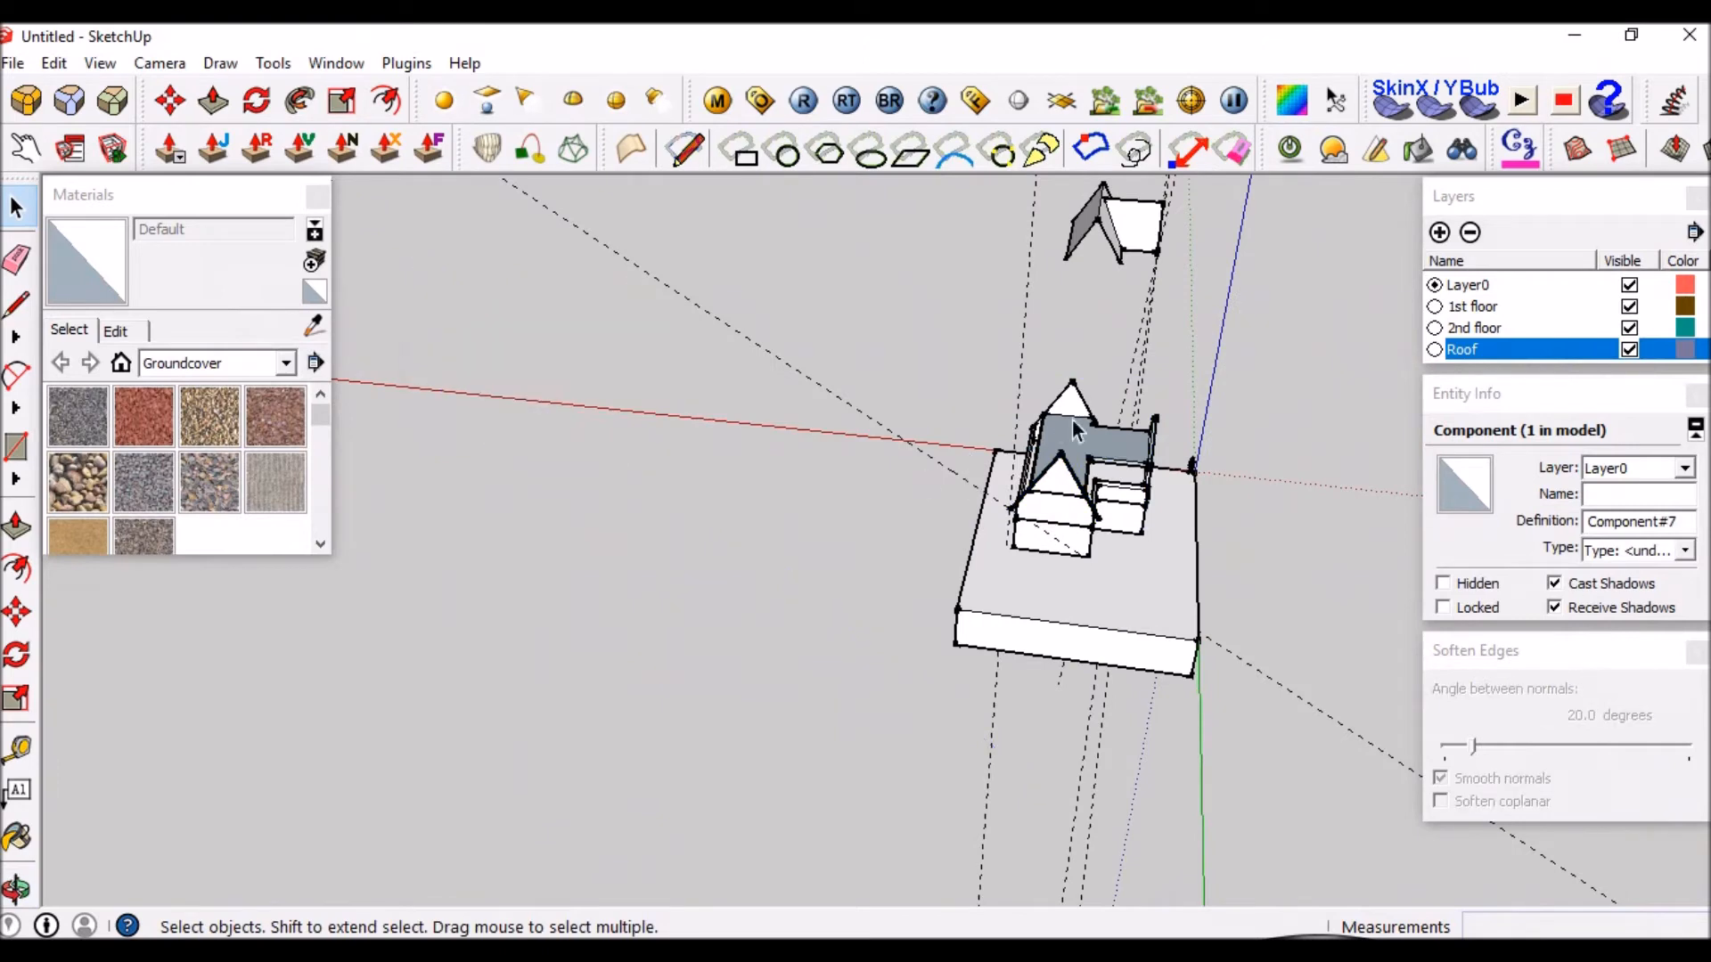
# Move the roof profile component 50 m along the red axis, away from the house.
pyautogui.scroll(4, 1061, 420)
pyautogui.click(1001, 485)
pyautogui.scroll(-3, 1003, 490)
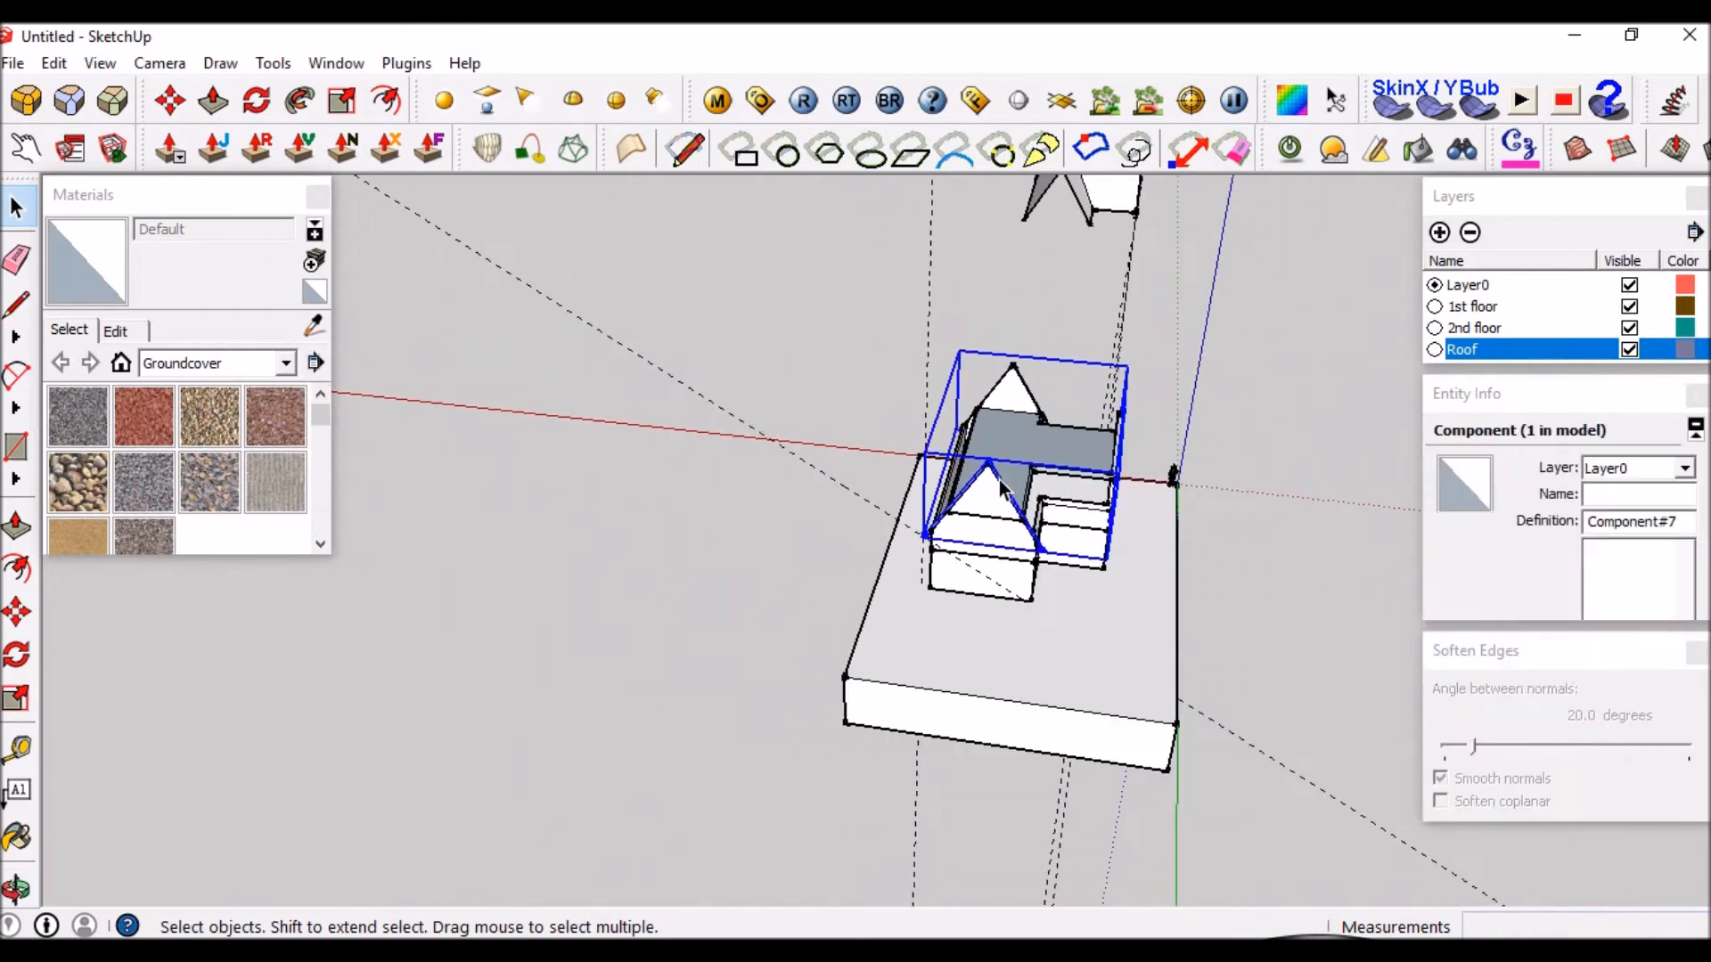
pyautogui.press('m')
pyautogui.click(1069, 668)
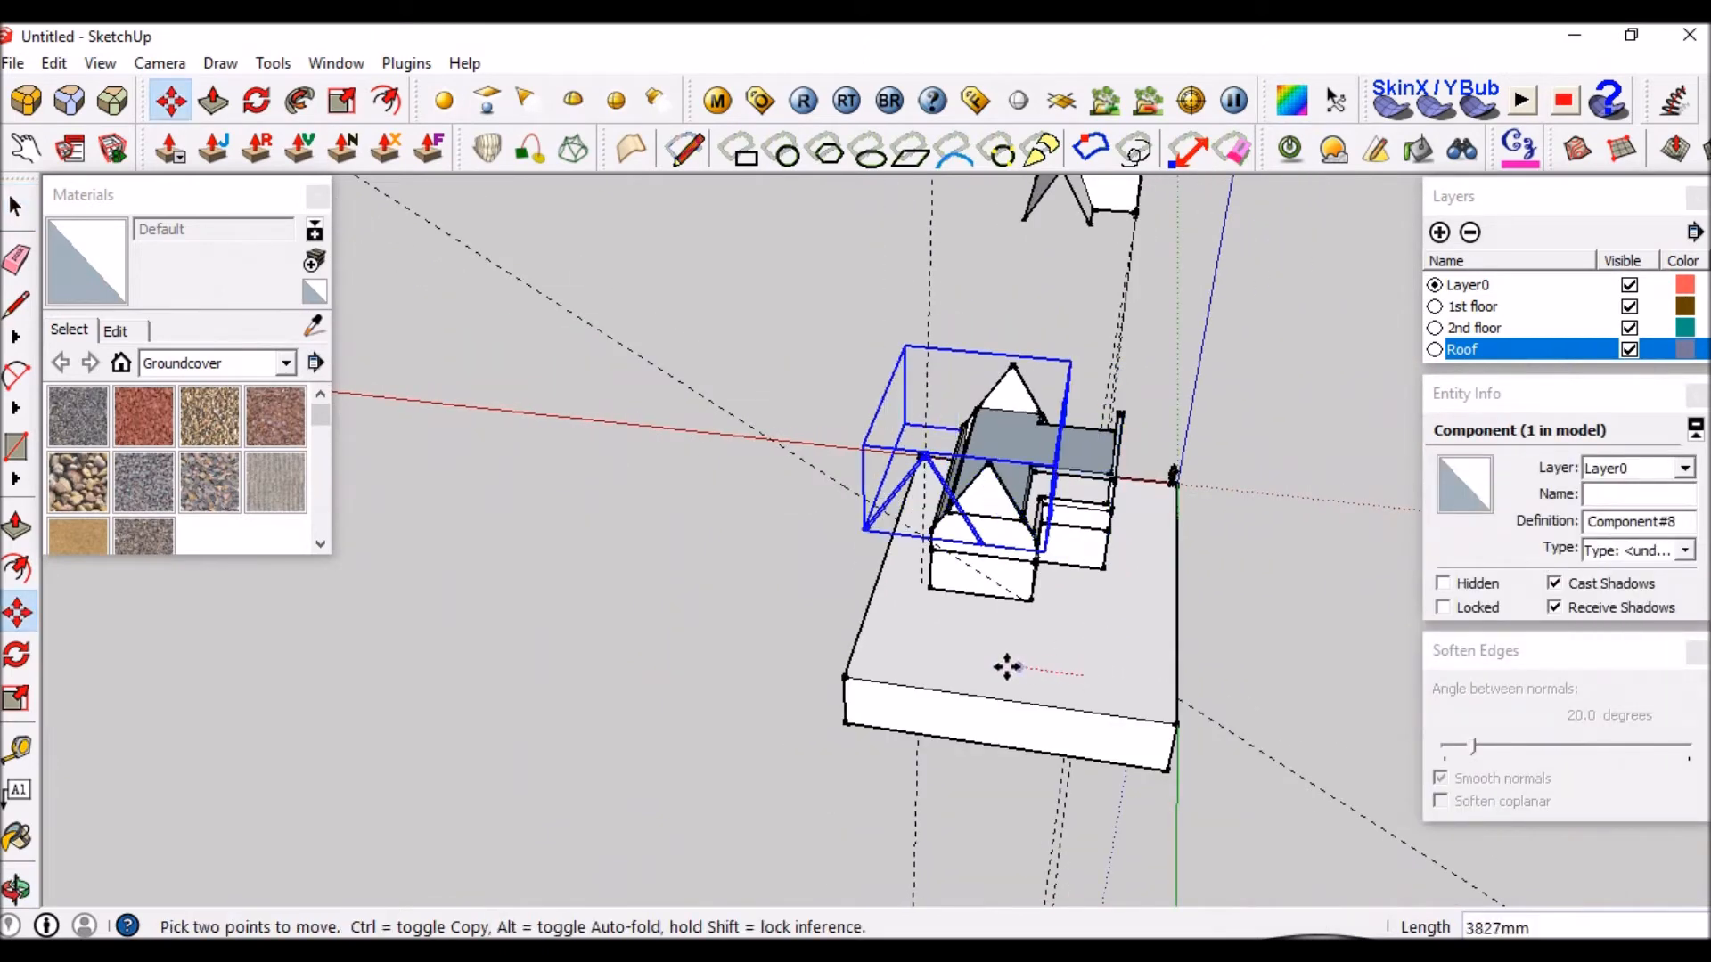
pyautogui.write('50')
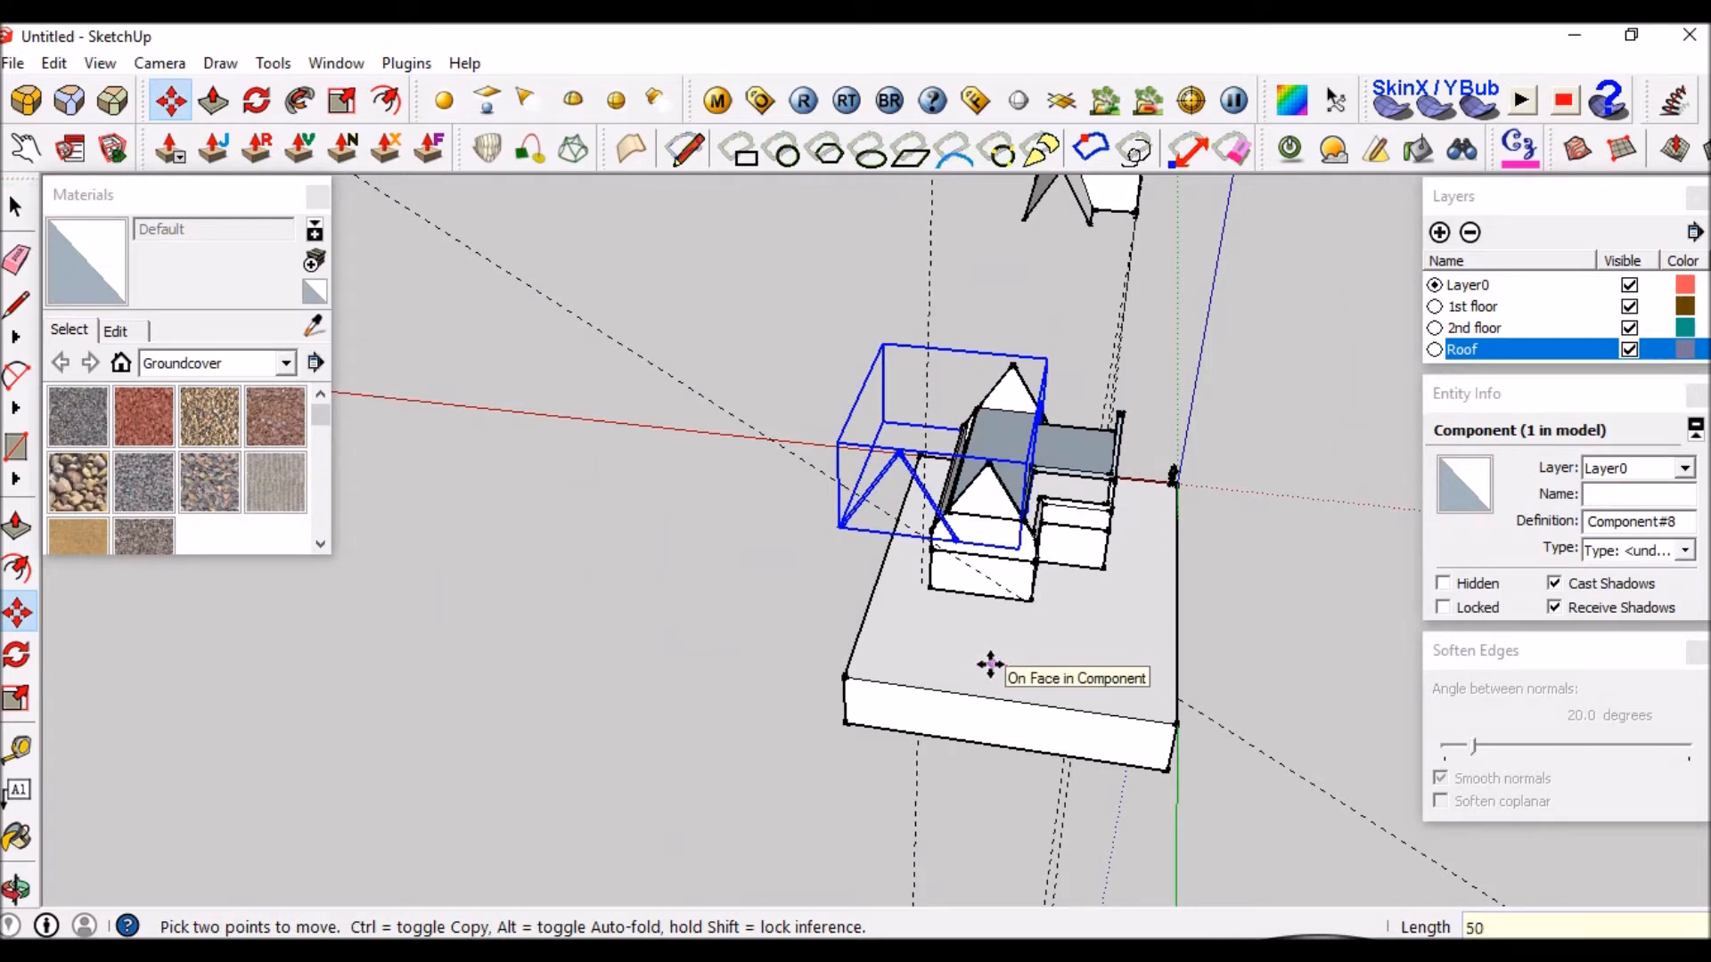
pyautogui.write('m')
pyautogui.press('Return')
pyautogui.scroll(-4, 1039, 606)
pyautogui.scroll(4, 605, 506)
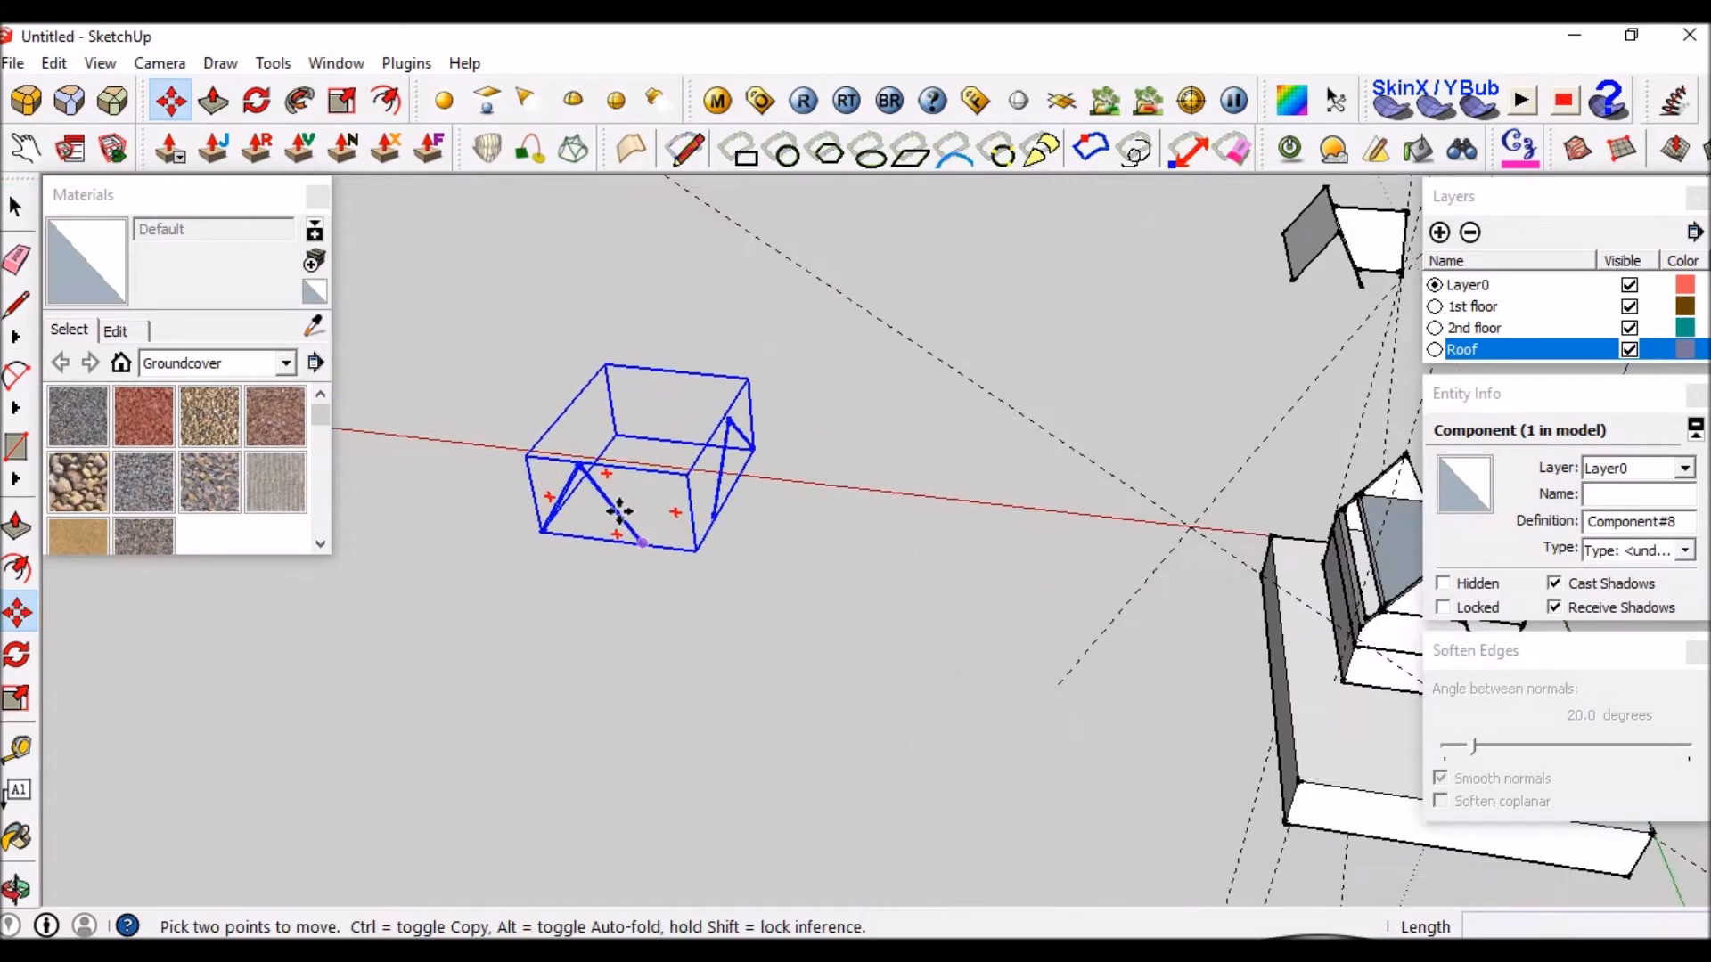
# Open the moved component for editing and extrude its front gable profile by about 35566 mm.
pyautogui.press('space')
pyautogui.scroll(5, 584, 462)
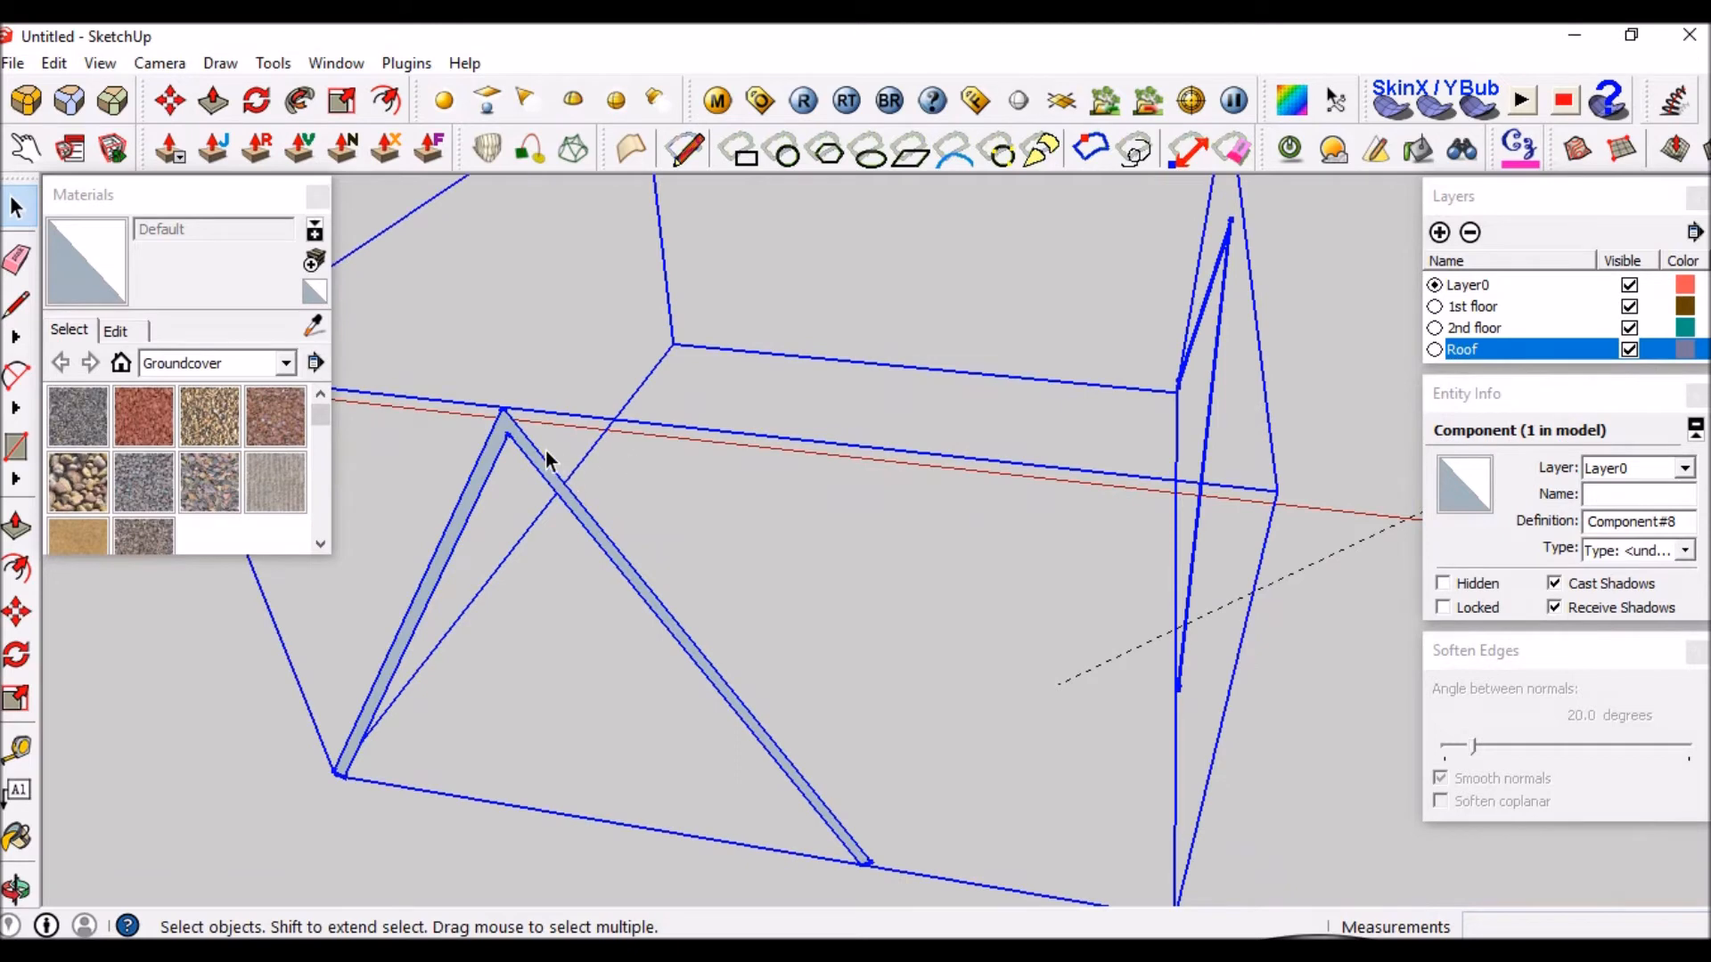
pyautogui.moveTo(604, 544); pyautogui.dragTo(499, 335, button='middle')
pyautogui.doubleClick(504, 322)
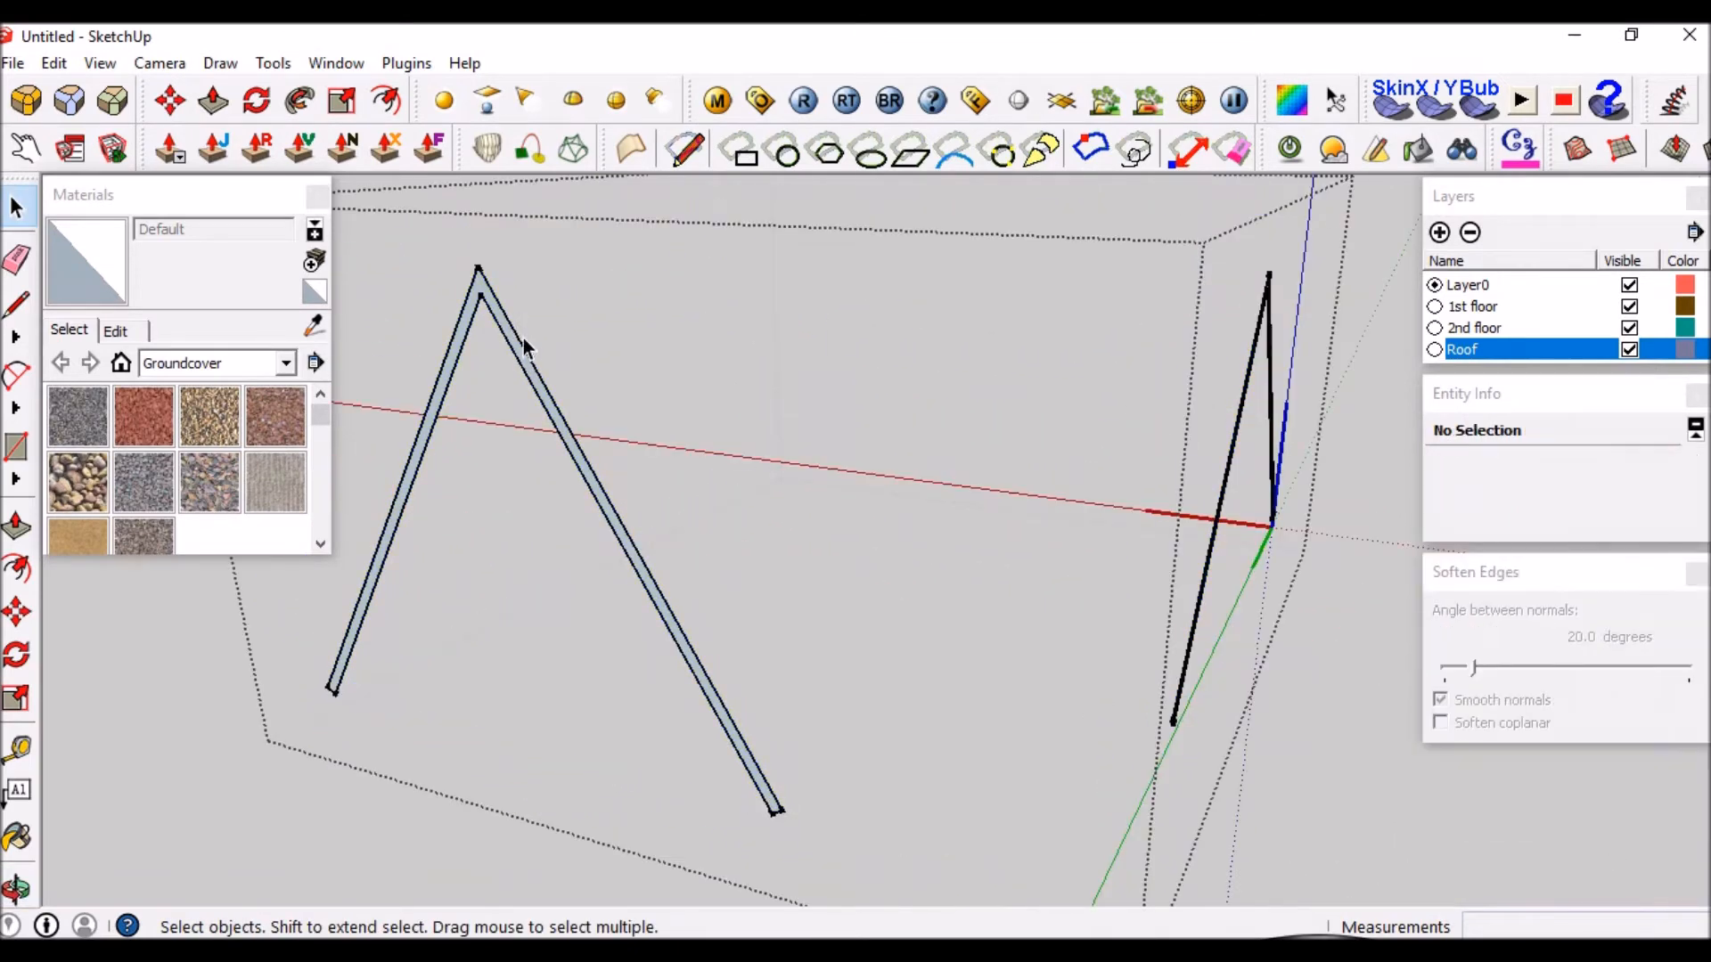
pyautogui.press('p')
pyautogui.click(496, 329)
pyautogui.scroll(-2, 498, 332)
pyautogui.moveTo(500, 332); pyautogui.dragTo(362, 420, button='middle')
pyautogui.scroll(-1, 436, 413)
pyautogui.scroll(-2, 631, 586)
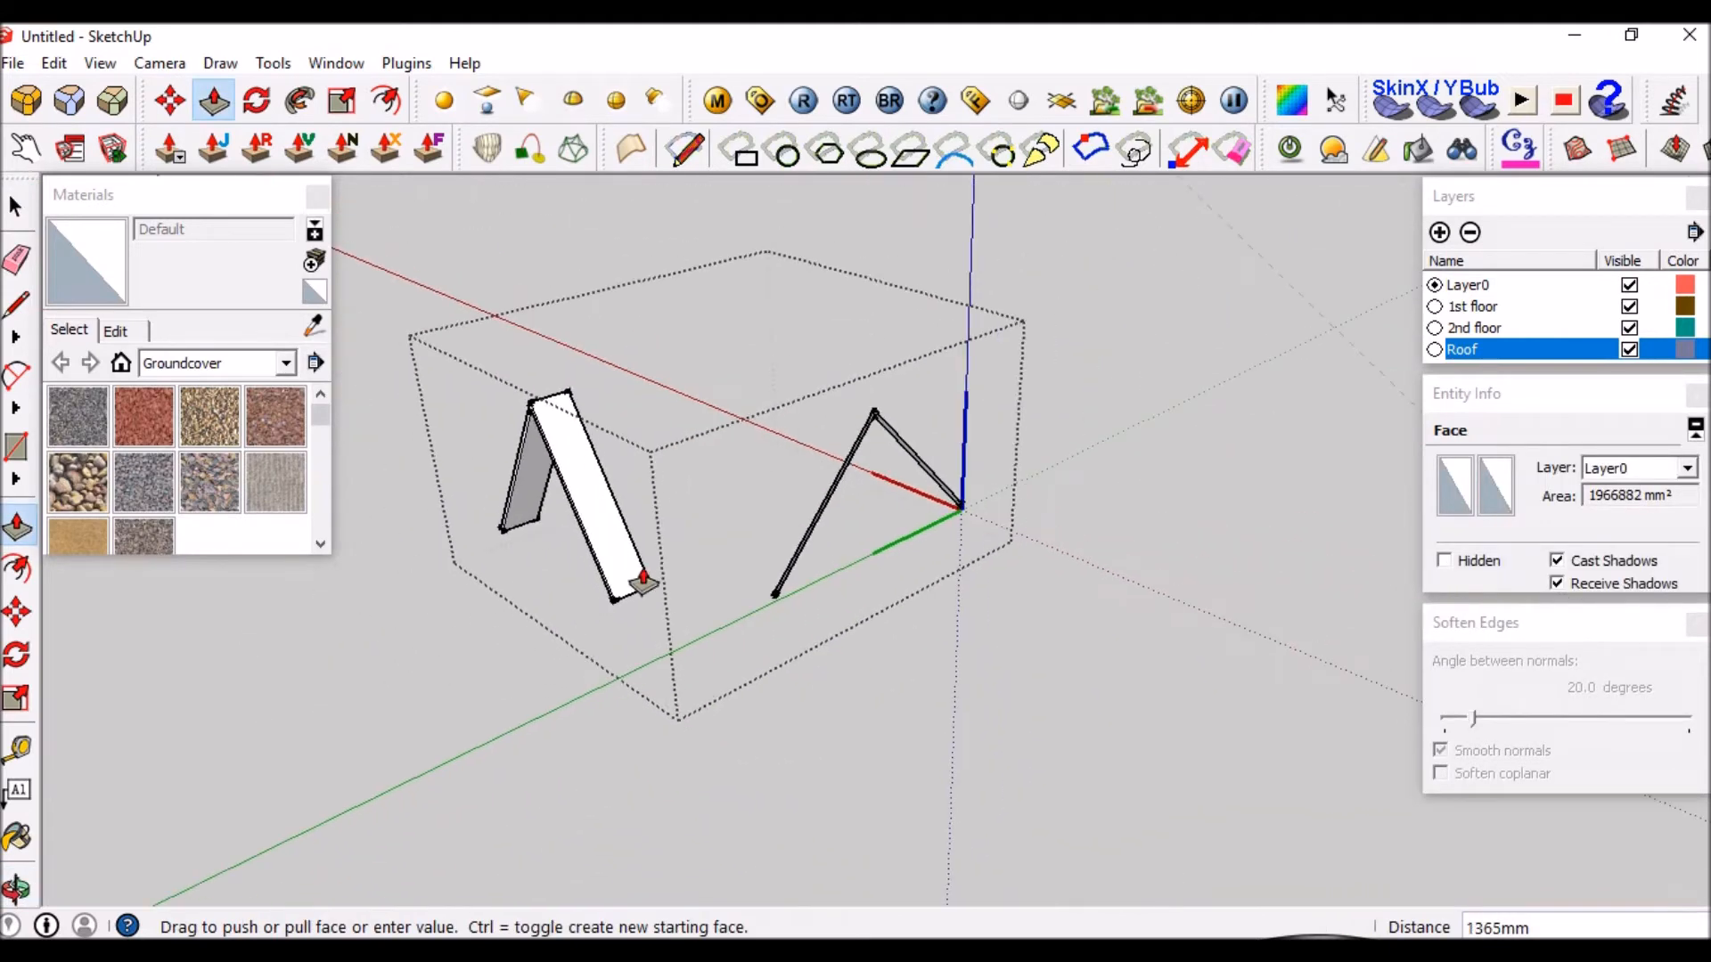
pyautogui.click(1195, 321)
# Extrude the side gable profile along the red axis so it passes through and beyond the first roof wing.
pyautogui.scroll(4, 821, 428)
pyautogui.moveTo(752, 492); pyautogui.dragTo(920, 412, button='middle')
pyautogui.scroll(-2, 927, 413)
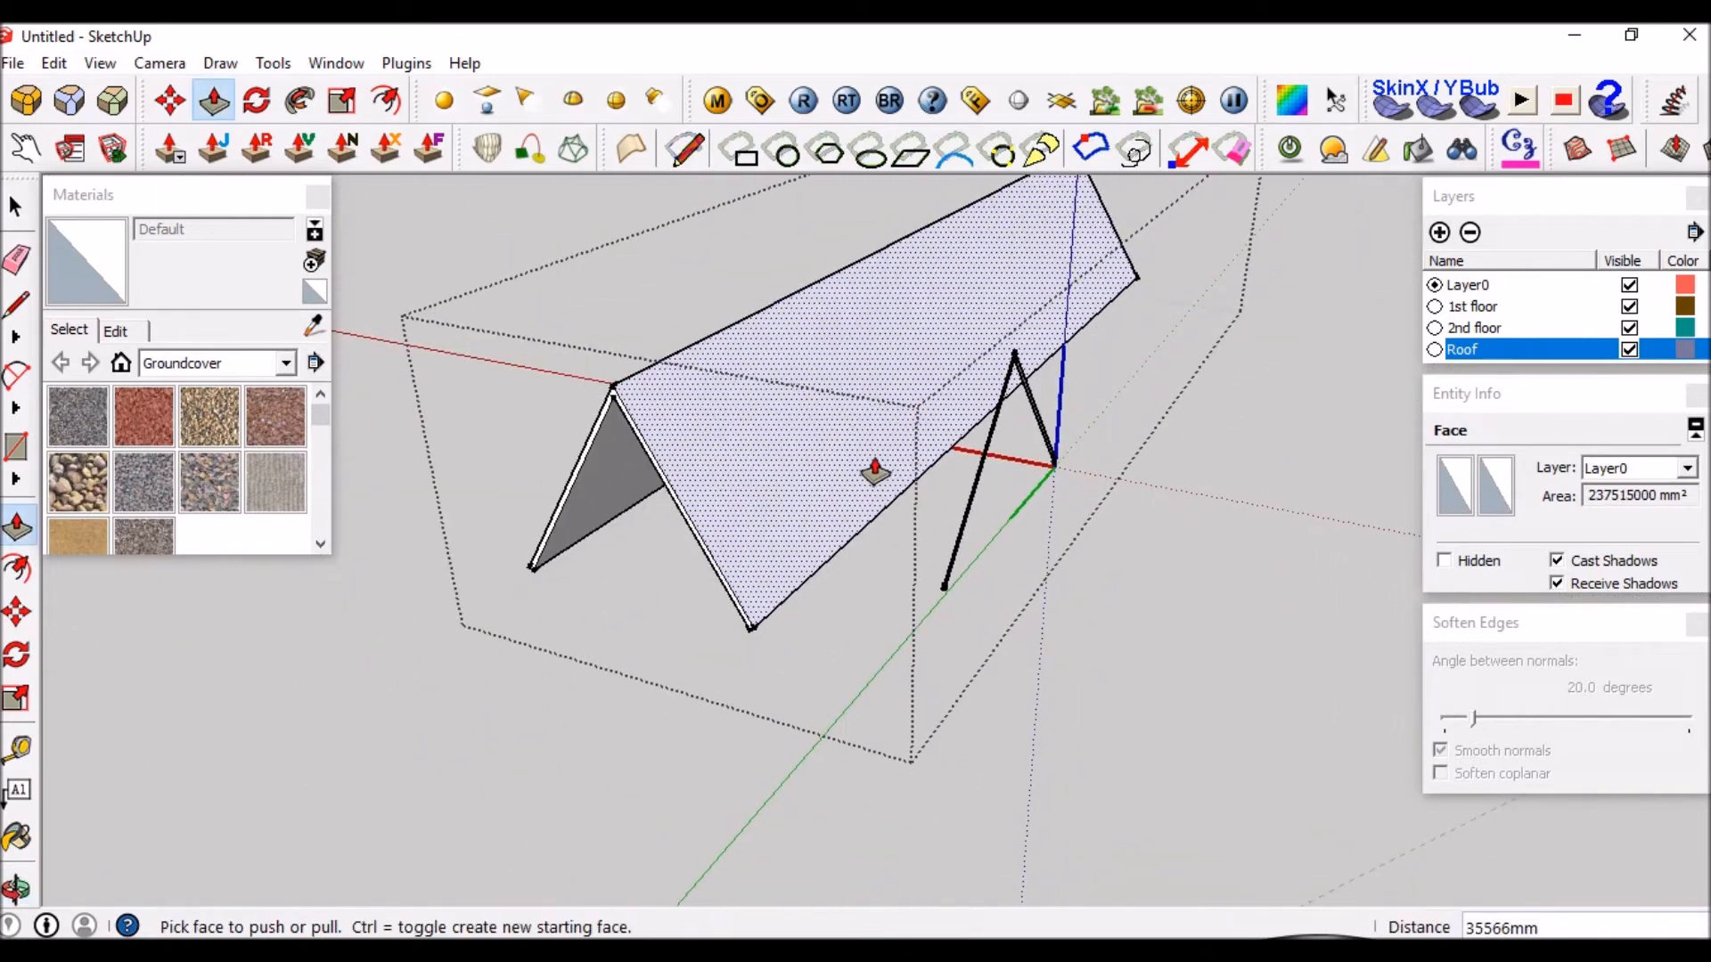
pyautogui.moveTo(874, 473); pyautogui.dragTo(1017, 345, button='middle')
pyautogui.scroll(4, 1019, 343)
pyautogui.click(900, 397)
pyautogui.scroll(-4, 900, 397)
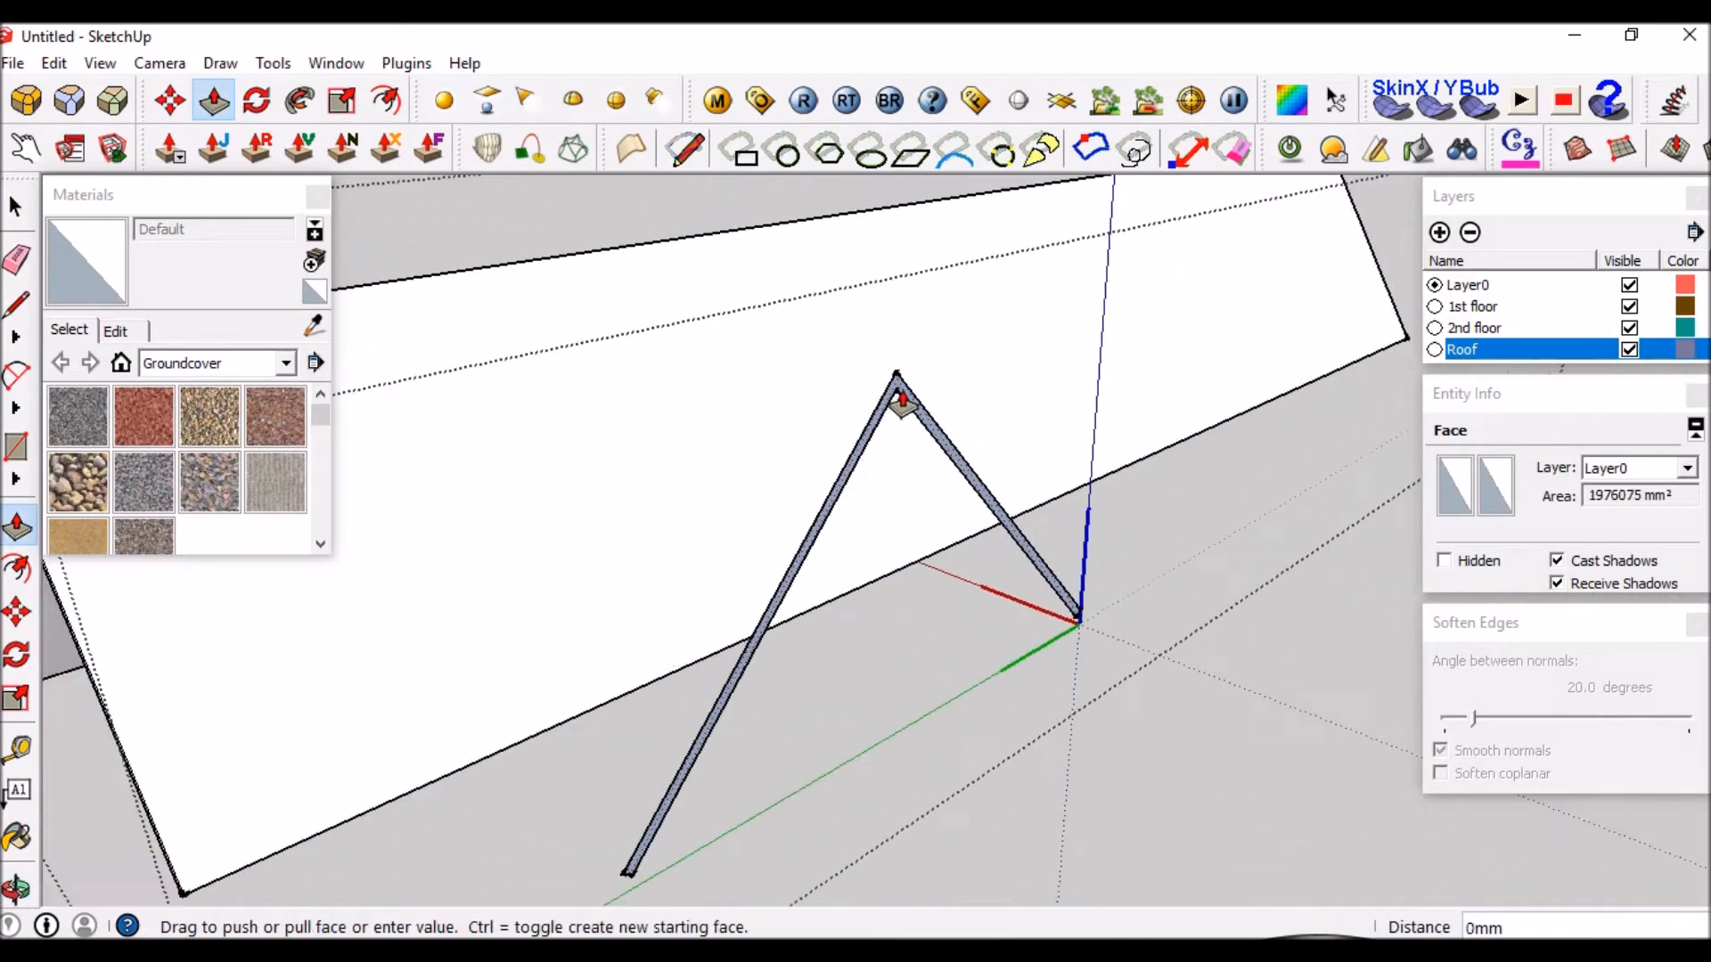
pyautogui.moveTo(785, 344); pyautogui.dragTo(920, 412, button='middle')
pyautogui.scroll(-3, 920, 412)
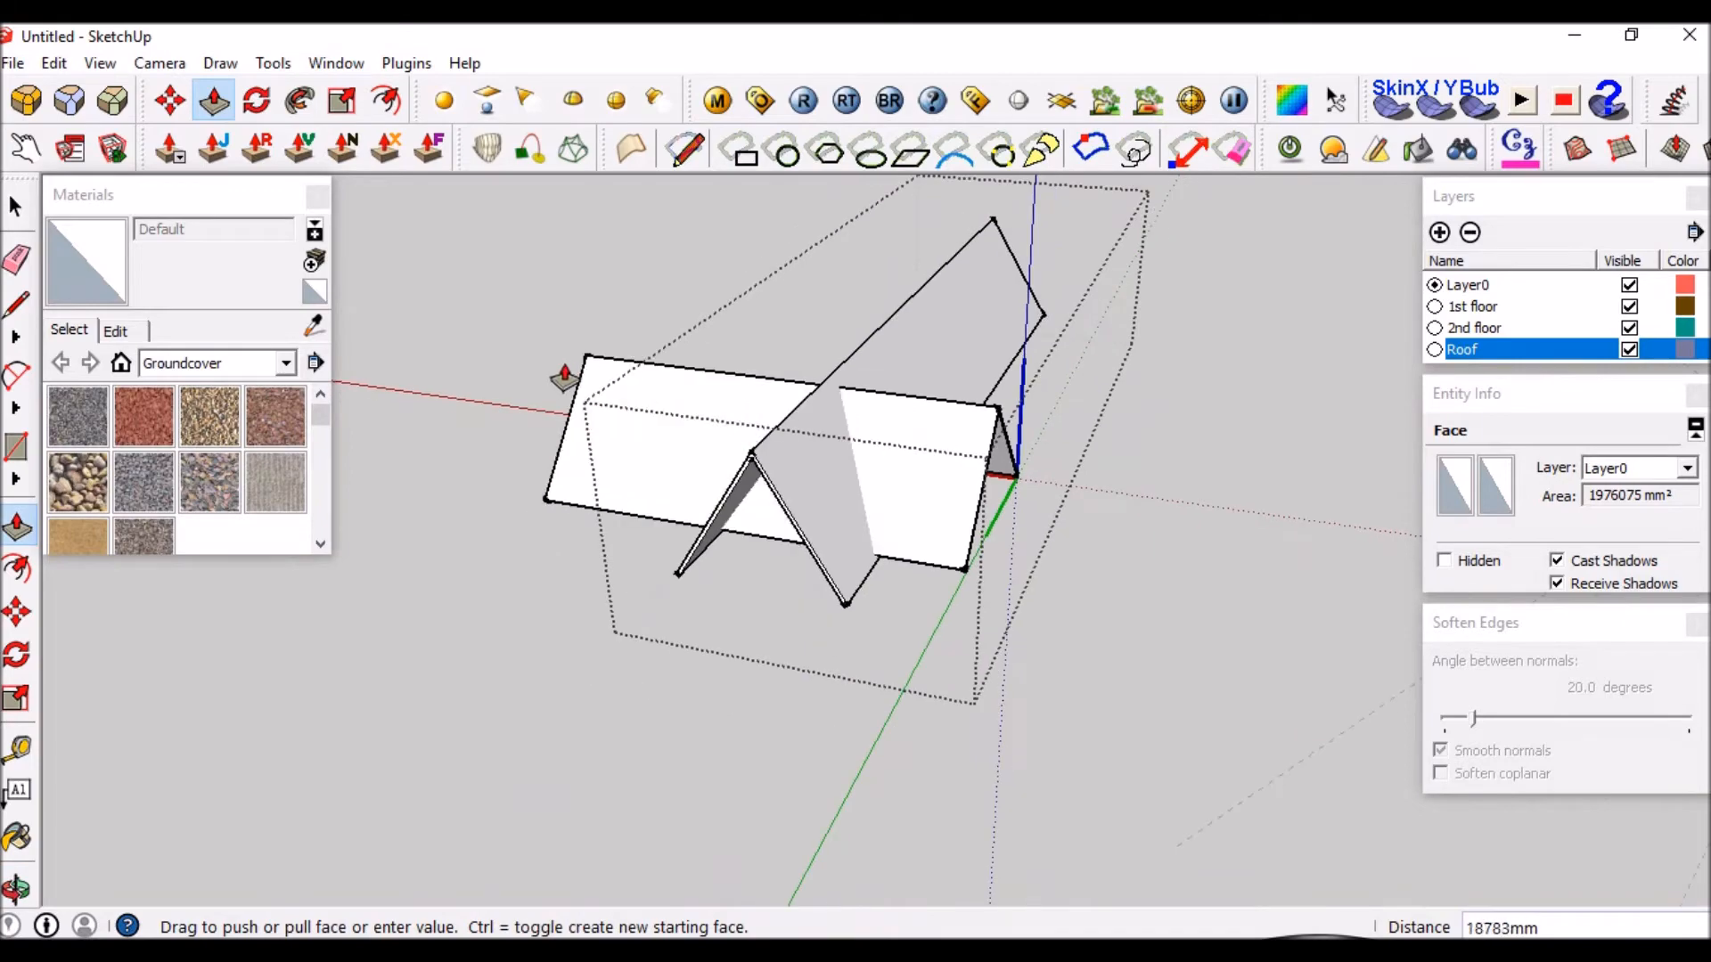
pyautogui.click(447, 378)
pyautogui.press('space')
# Select the three outer slope faces where the two roof wings cross and intersect them with the selection.
pyautogui.scroll(5, 892, 408)
pyautogui.moveTo(893, 408); pyautogui.dragTo(750, 473, button='middle')
pyautogui.scroll(-2, 750, 473)
pyautogui.scroll(4, 996, 570)
pyautogui.moveTo(996, 570); pyautogui.dragTo(828, 523, button='middle')
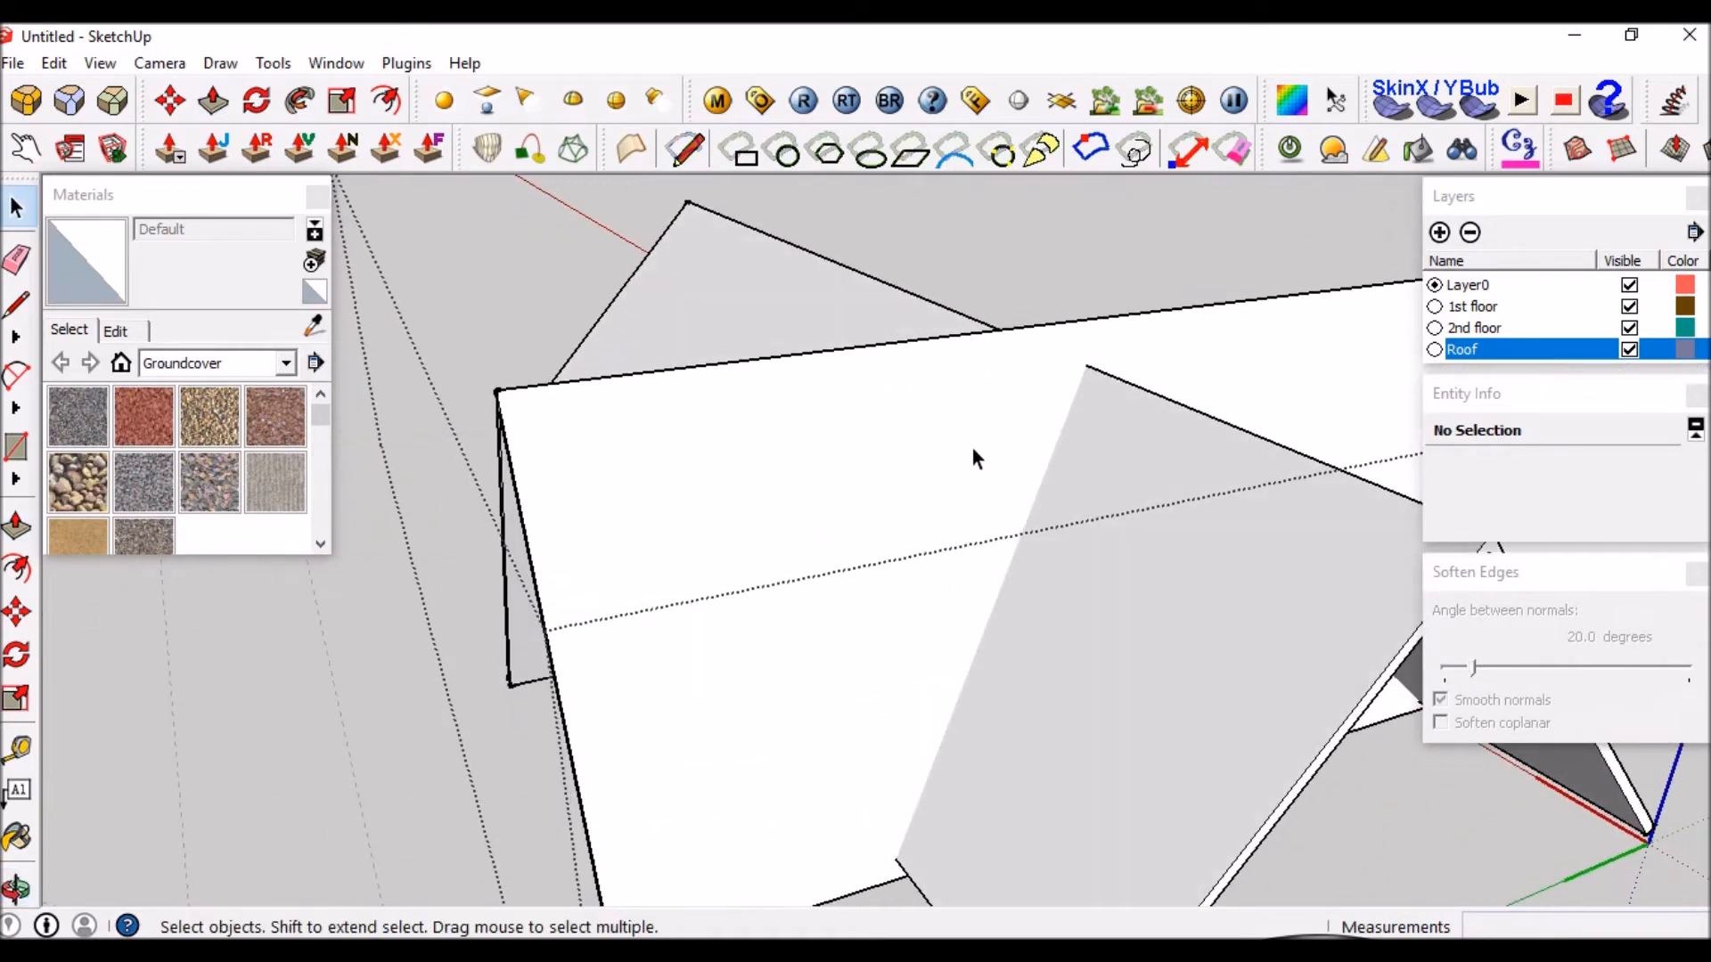
pyautogui.scroll(-3, 969, 451)
pyautogui.moveTo(1012, 575); pyautogui.dragTo(1135, 620, button='middle')
pyautogui.scroll(4, 1135, 532)
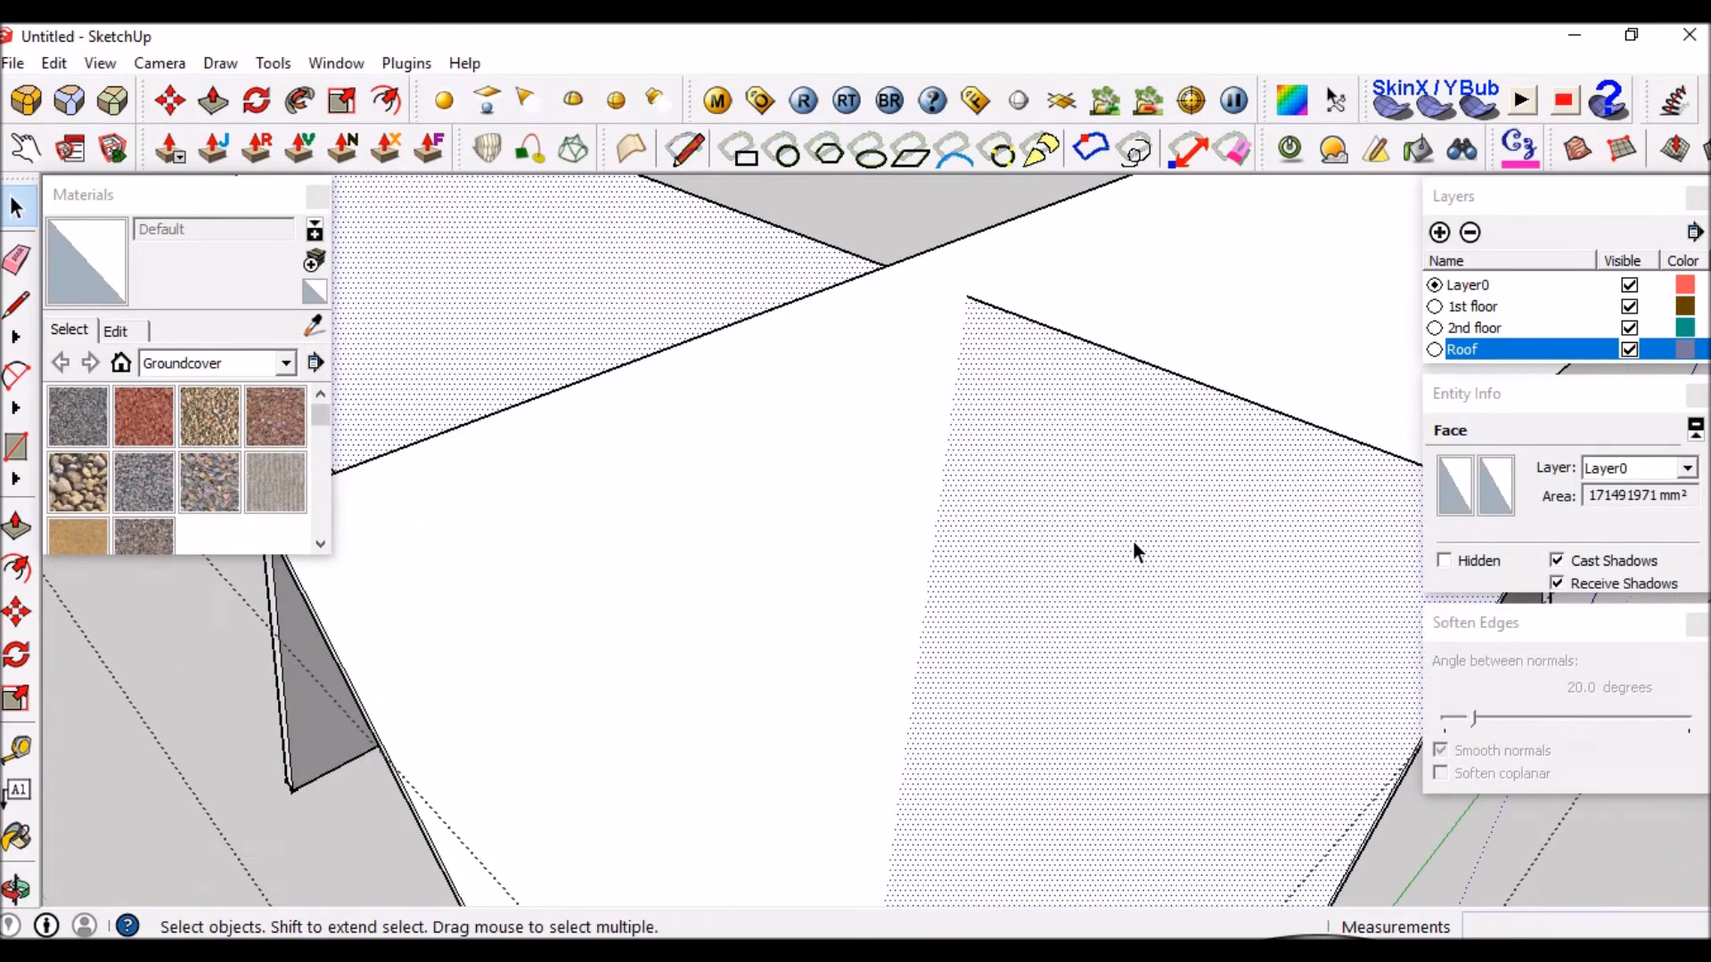
pyautogui.moveTo(1164, 457); pyautogui.dragTo(1089, 431, button='middle')
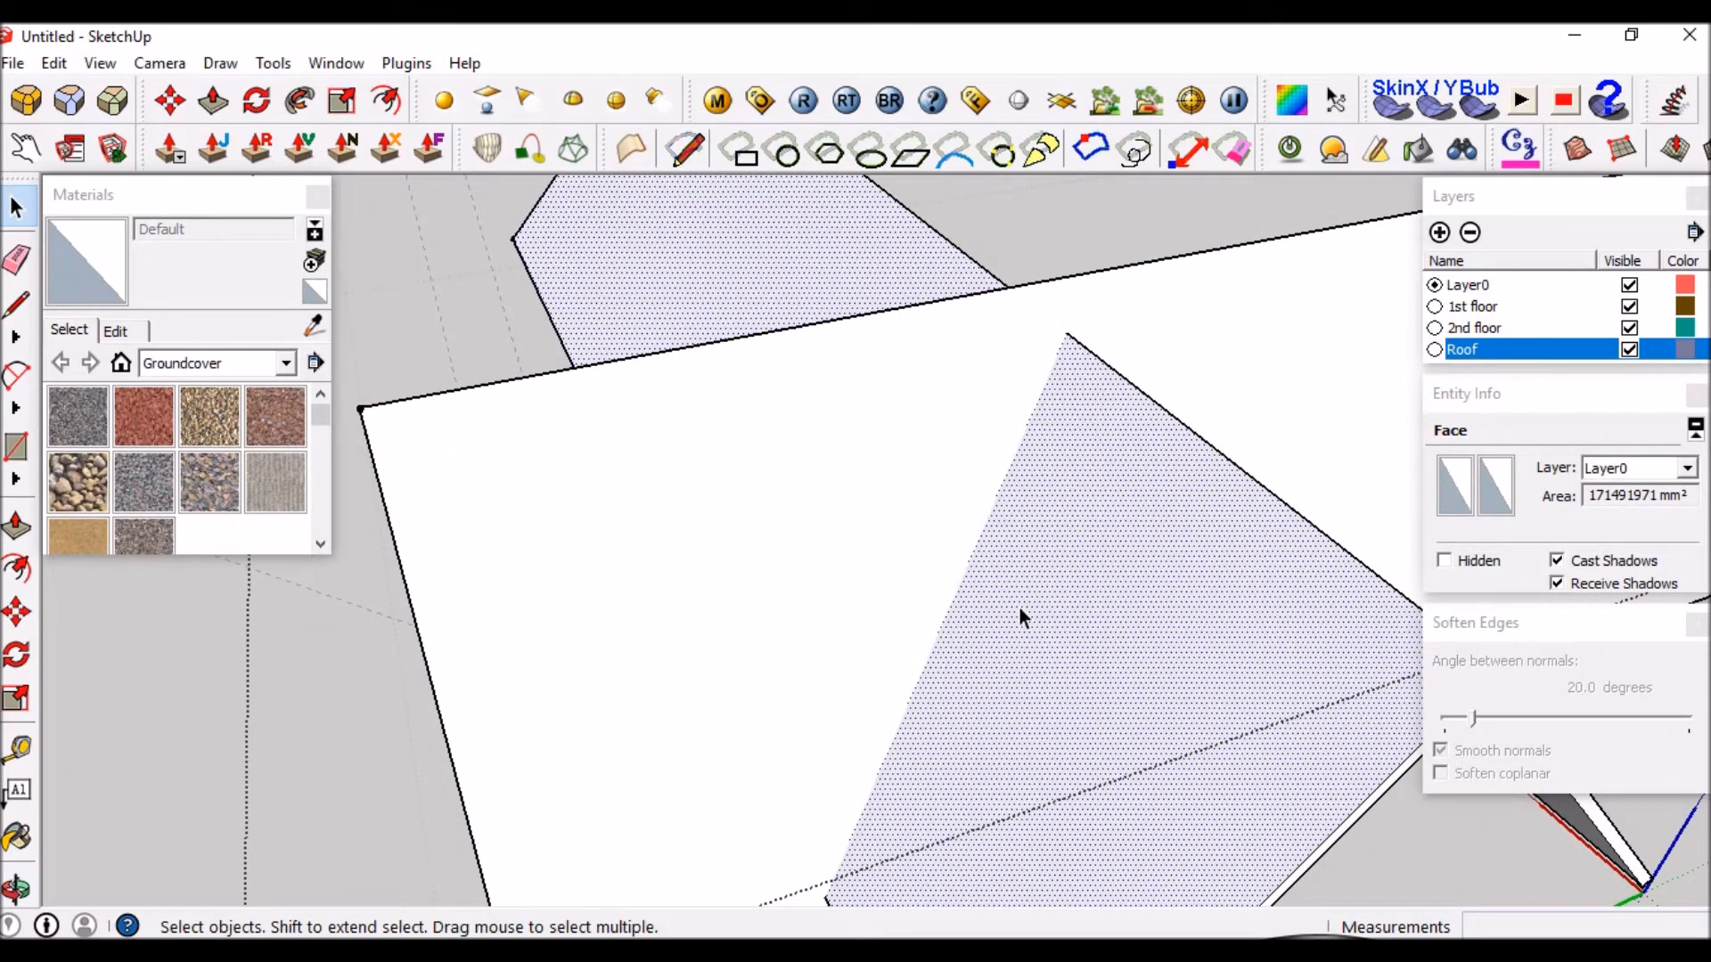
pyautogui.scroll(-4, 1032, 604)
pyautogui.scroll(4, 1138, 511)
pyautogui.moveTo(930, 355); pyautogui.dragTo(942, 302, button='middle')
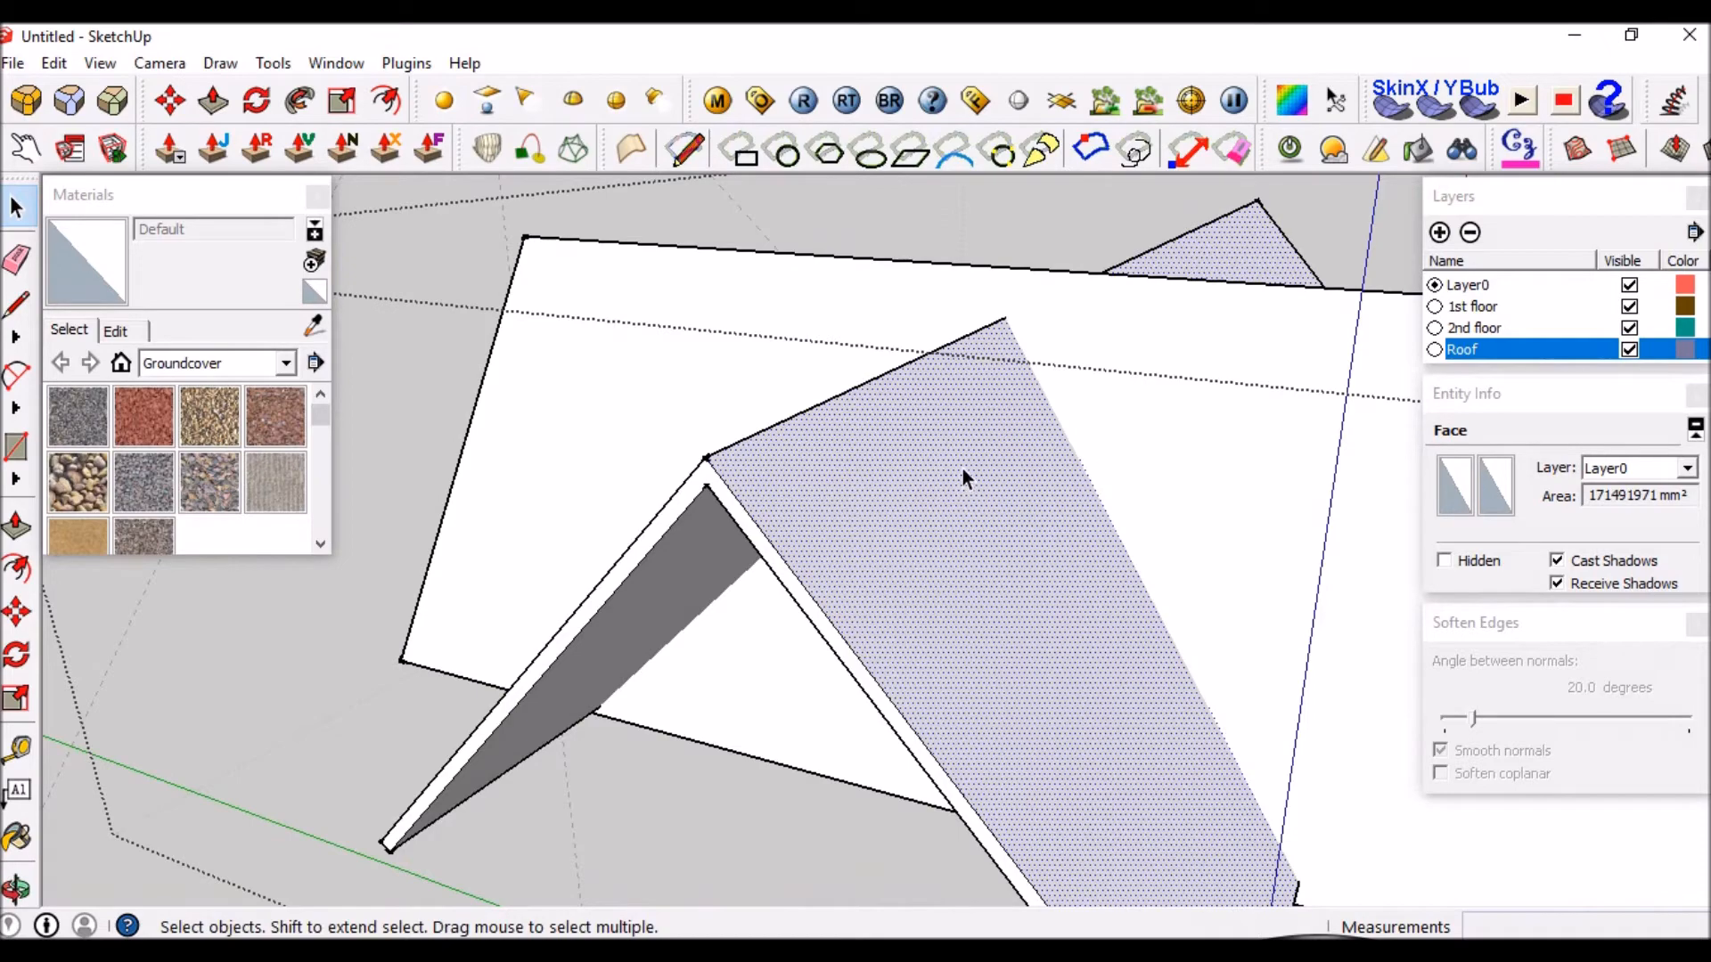
pyautogui.keyDown('ctrl'); pyautogui.click(1153, 304); pyautogui.keyUp('ctrl')
pyautogui.moveTo(1153, 304); pyautogui.dragTo(924, 471, button='middle')
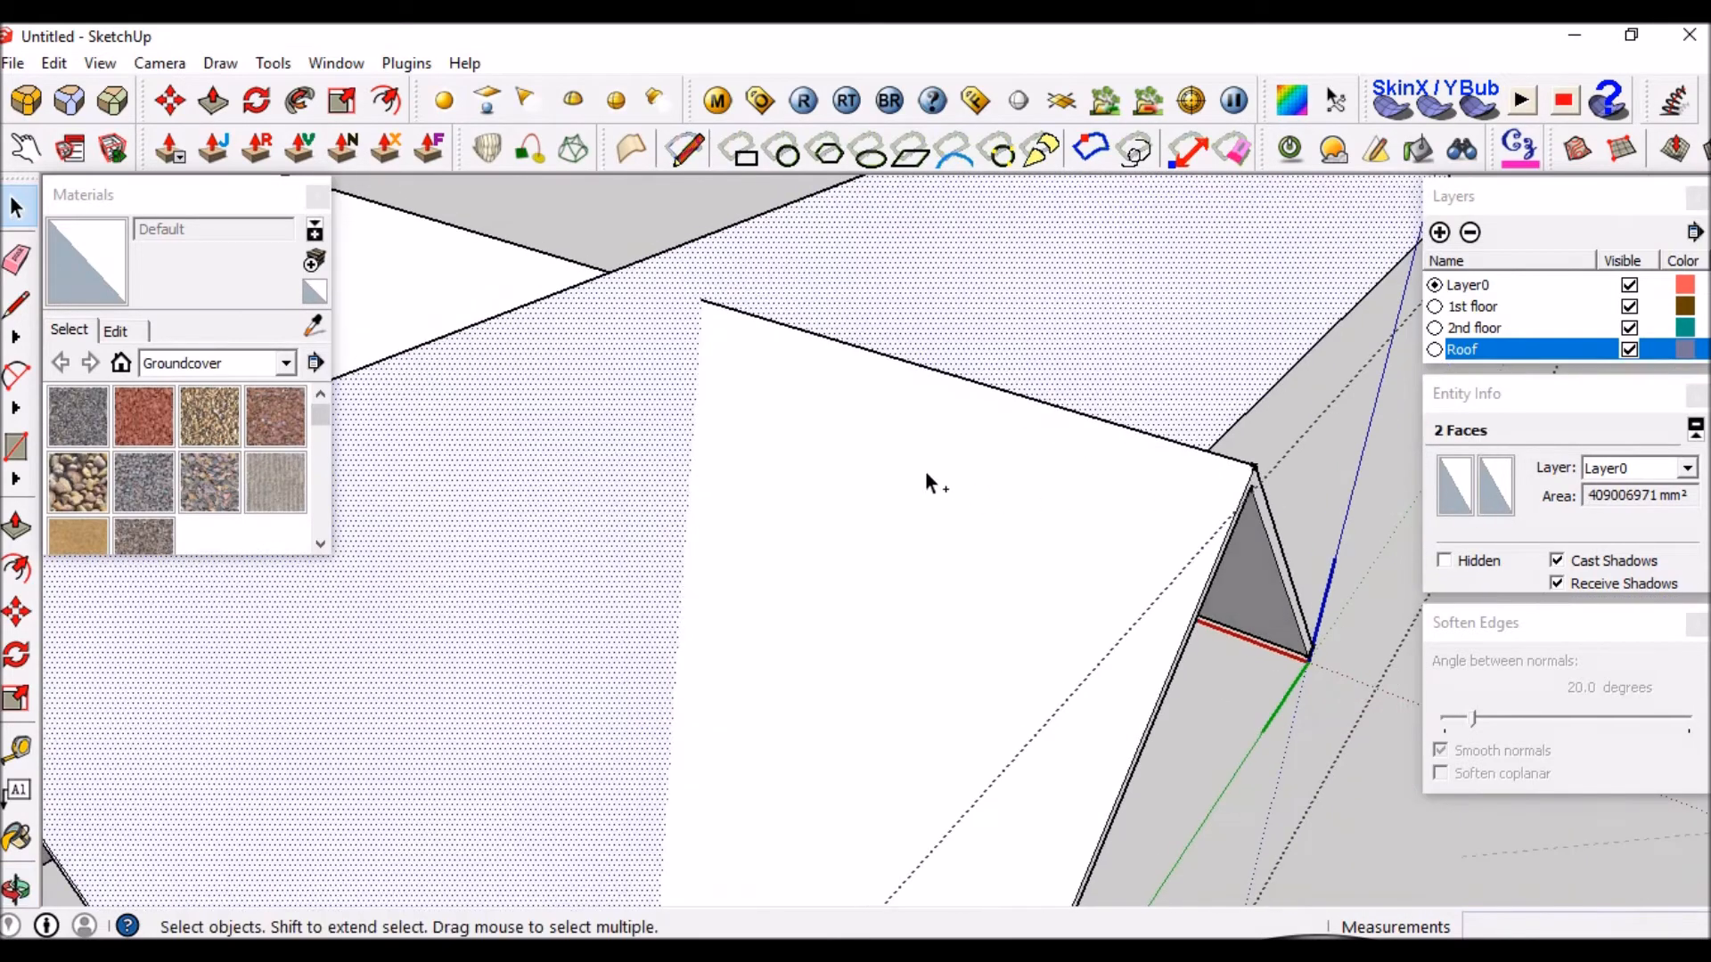
pyautogui.keyDown('ctrl'); pyautogui.click(925, 472); pyautogui.keyUp('ctrl')
pyautogui.moveTo(916, 546); pyautogui.dragTo(775, 417, button='middle')
pyautogui.rightClick(774, 414)
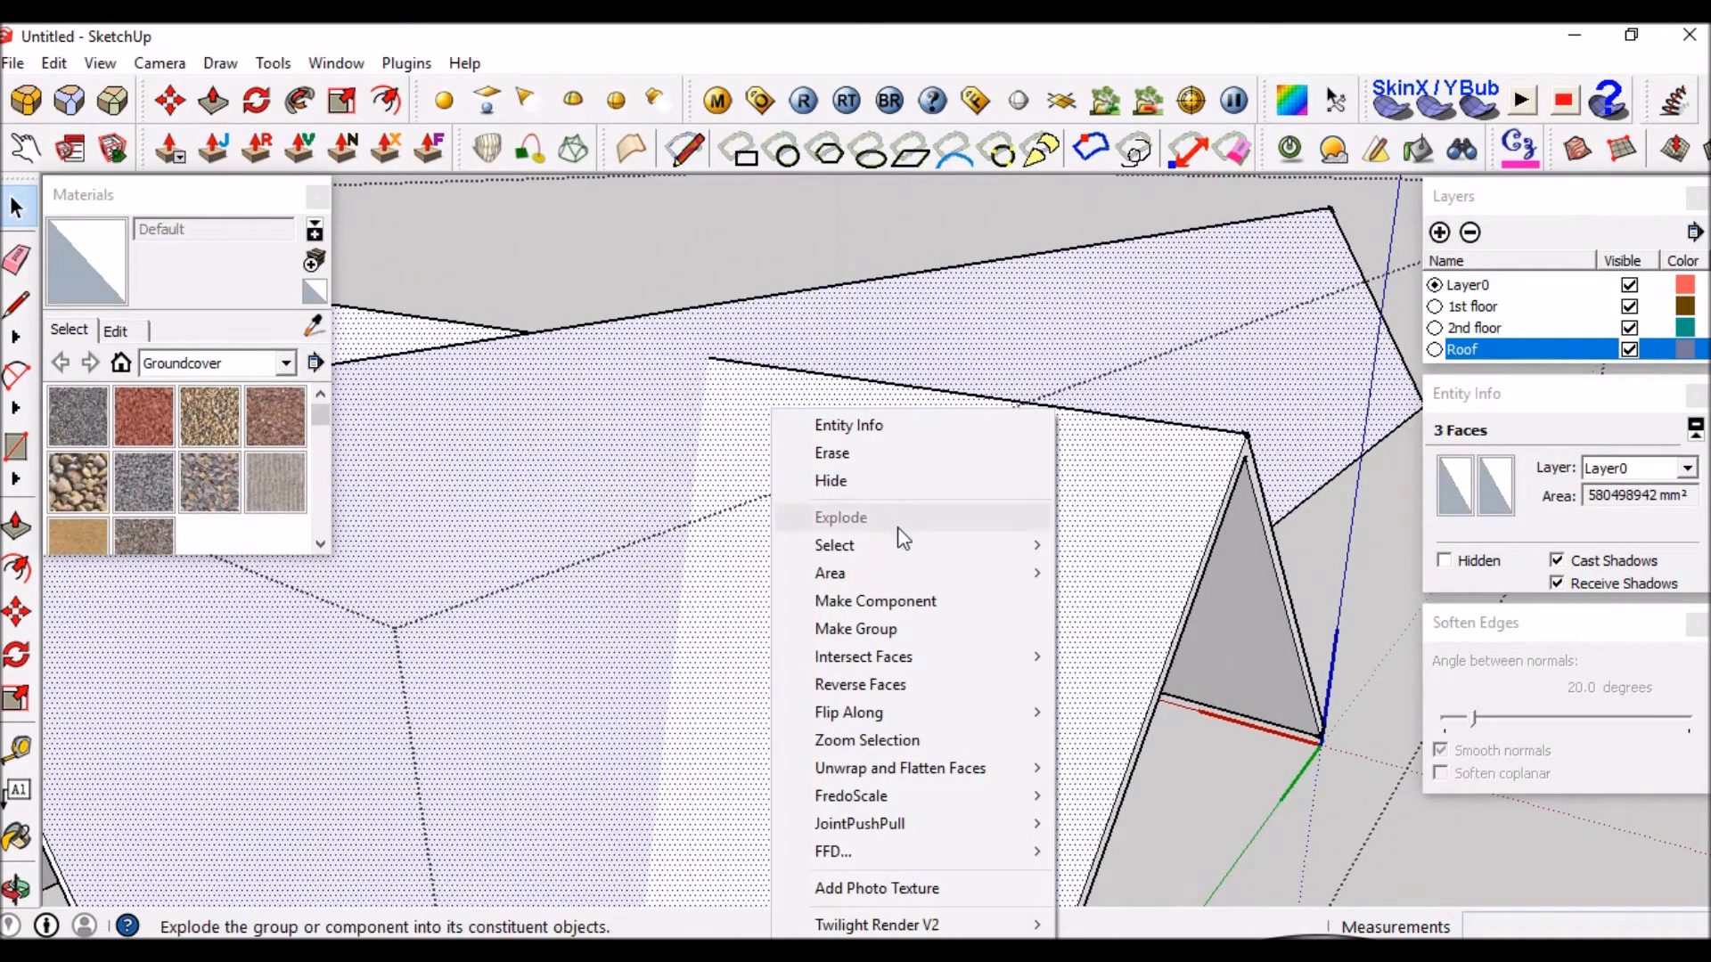
pyautogui.moveTo(890, 659)
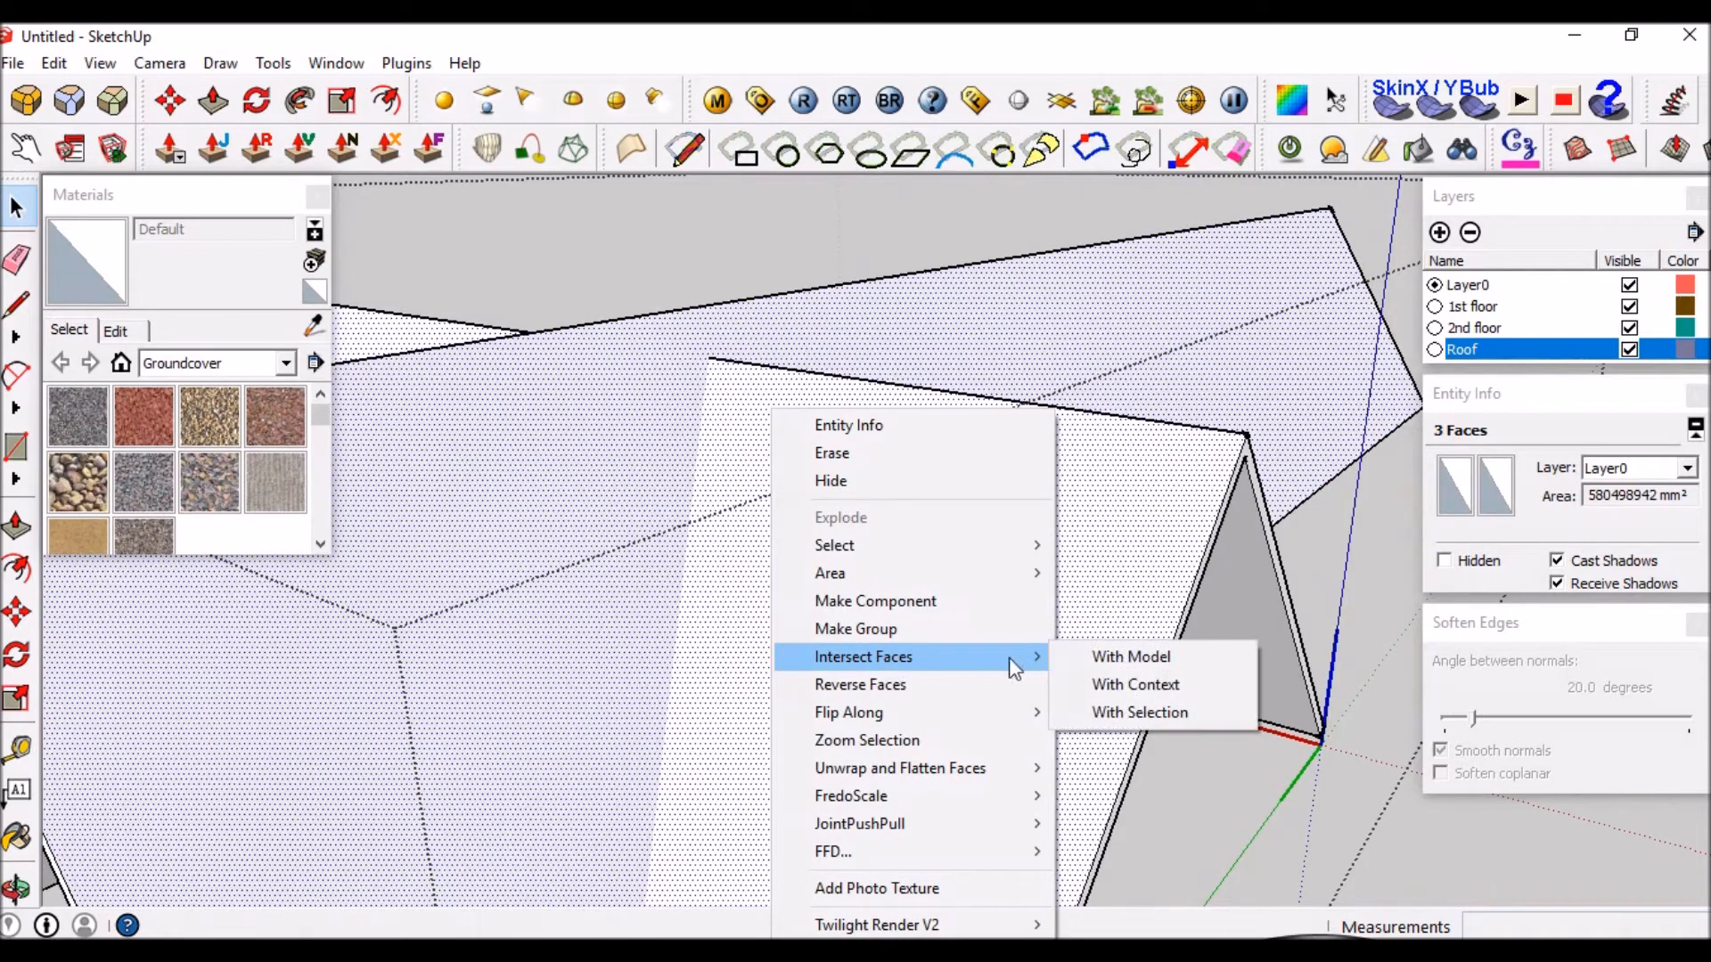
pyautogui.click(1162, 715)
# Delete an excess roof face separated by the intersection at the wing crossing.
pyautogui.moveTo(825, 399); pyautogui.dragTo(432, 619, button='middle')
pyautogui.moveTo(877, 445); pyautogui.dragTo(805, 569, button='middle')
pyautogui.click(1138, 429)
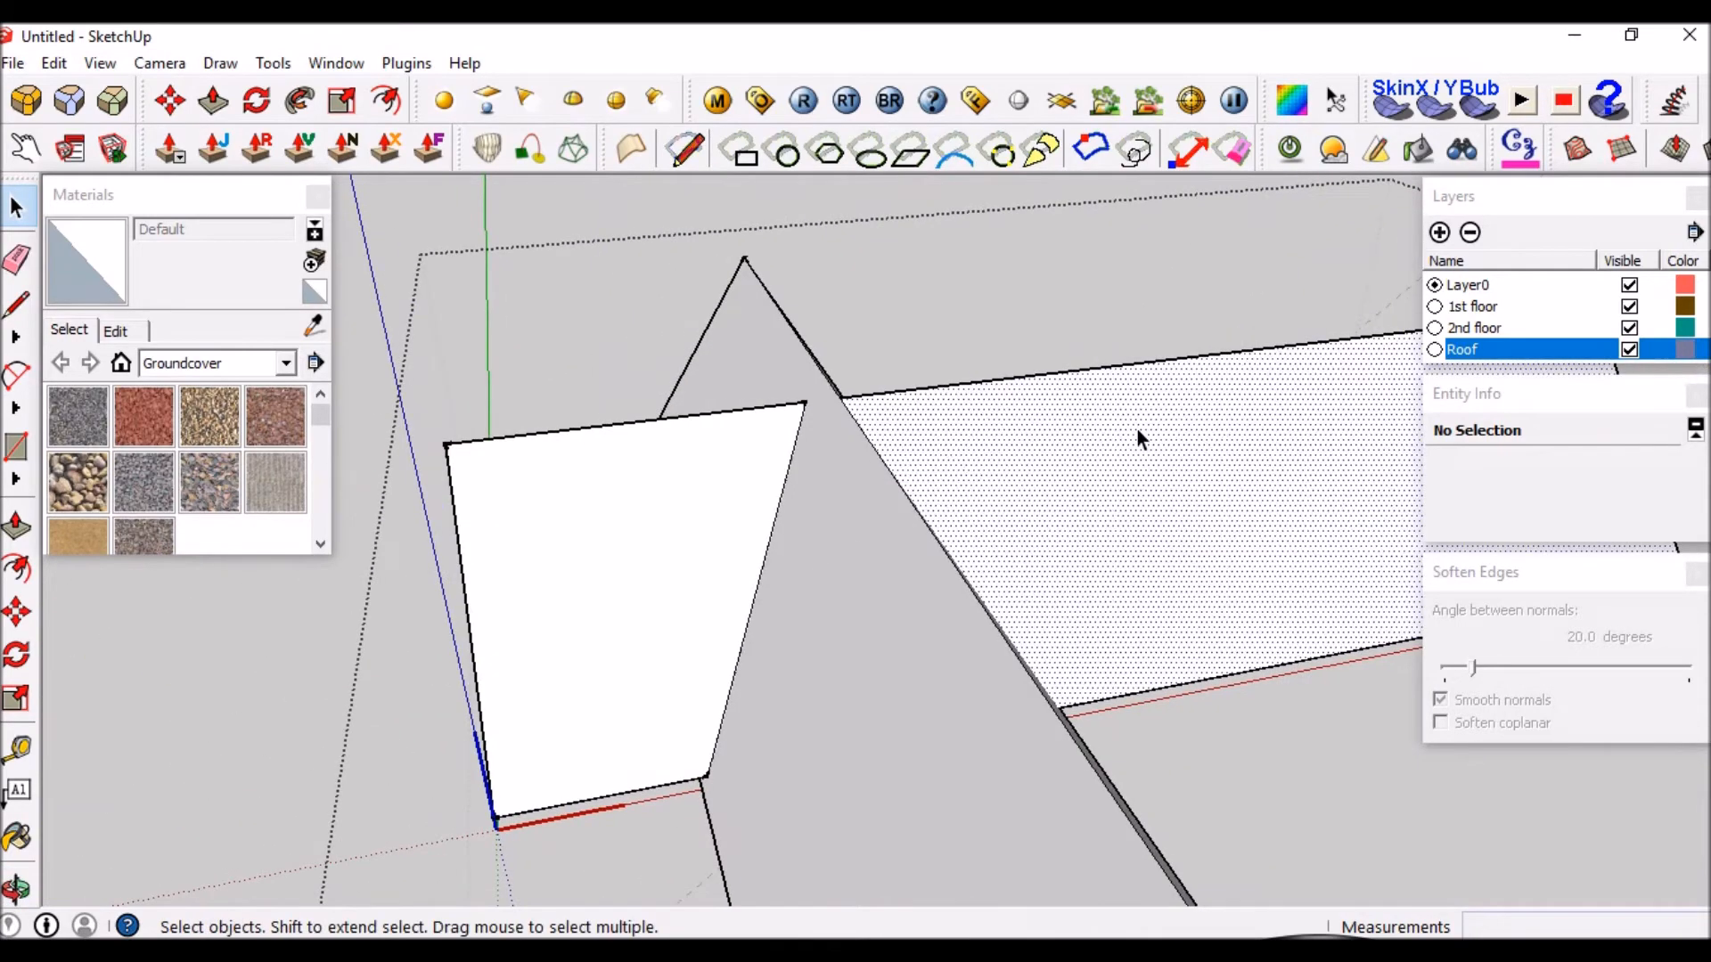
pyautogui.moveTo(1141, 443); pyautogui.dragTo(56, 543, button='middle')
pyautogui.click(655, 337)
pyautogui.press('Delete')
pyautogui.moveTo(953, 312); pyautogui.dragTo(768, 307, button='middle')
pyautogui.moveTo(1145, 405); pyautogui.dragTo(1008, 494, button='middle')
pyautogui.scroll(-2, 1008, 494)
pyautogui.click(852, 401)
pyautogui.scroll(3, 651, 574)
pyautogui.moveTo(651, 574); pyautogui.dragTo(874, 456, button='middle')
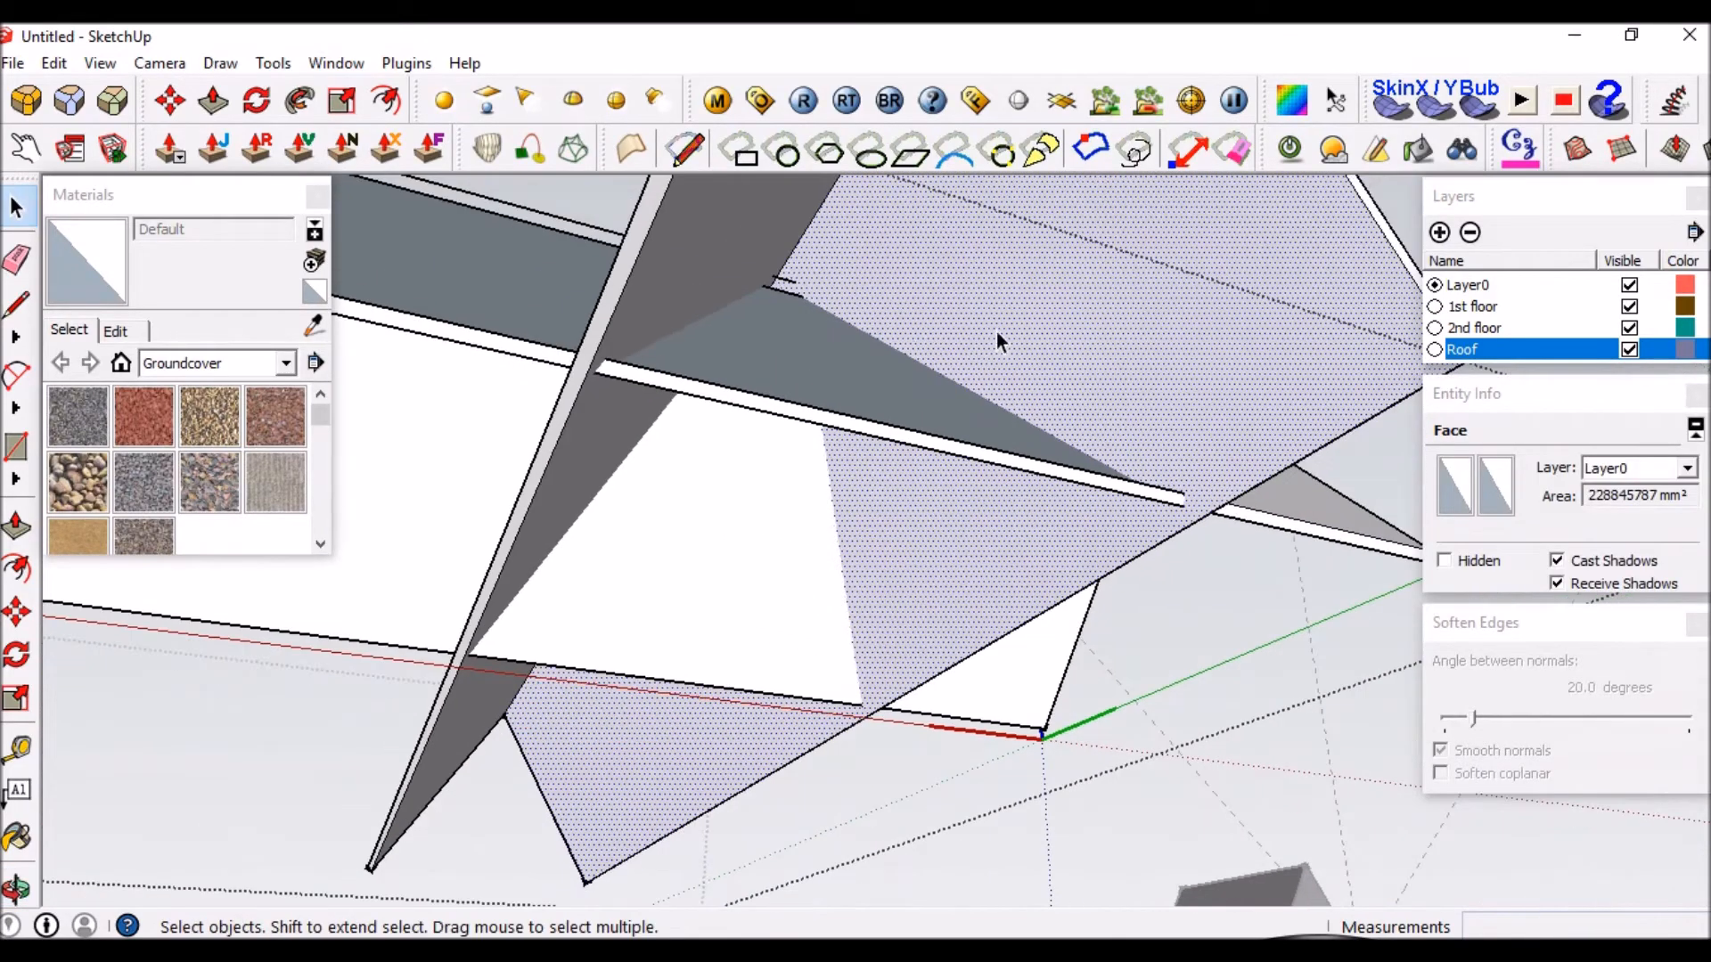
pyautogui.moveTo(1194, 336); pyautogui.dragTo(1080, 409, button='middle')
pyautogui.rightClick(1090, 281)
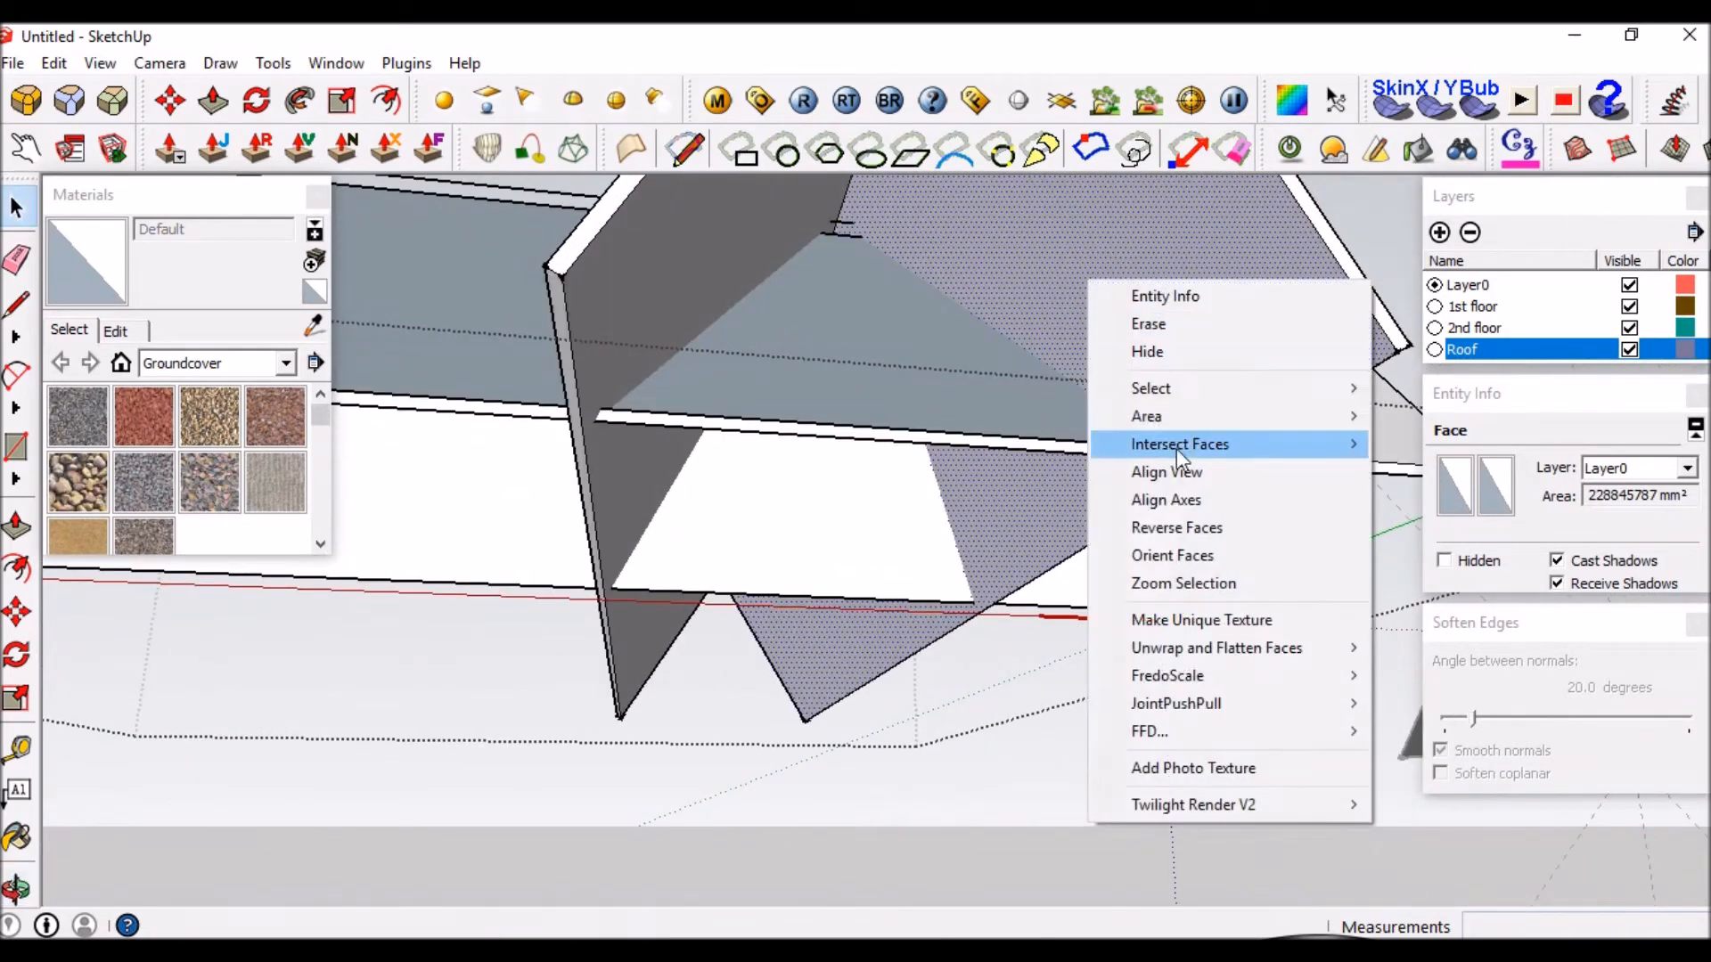
pyautogui.moveTo(1176, 447)
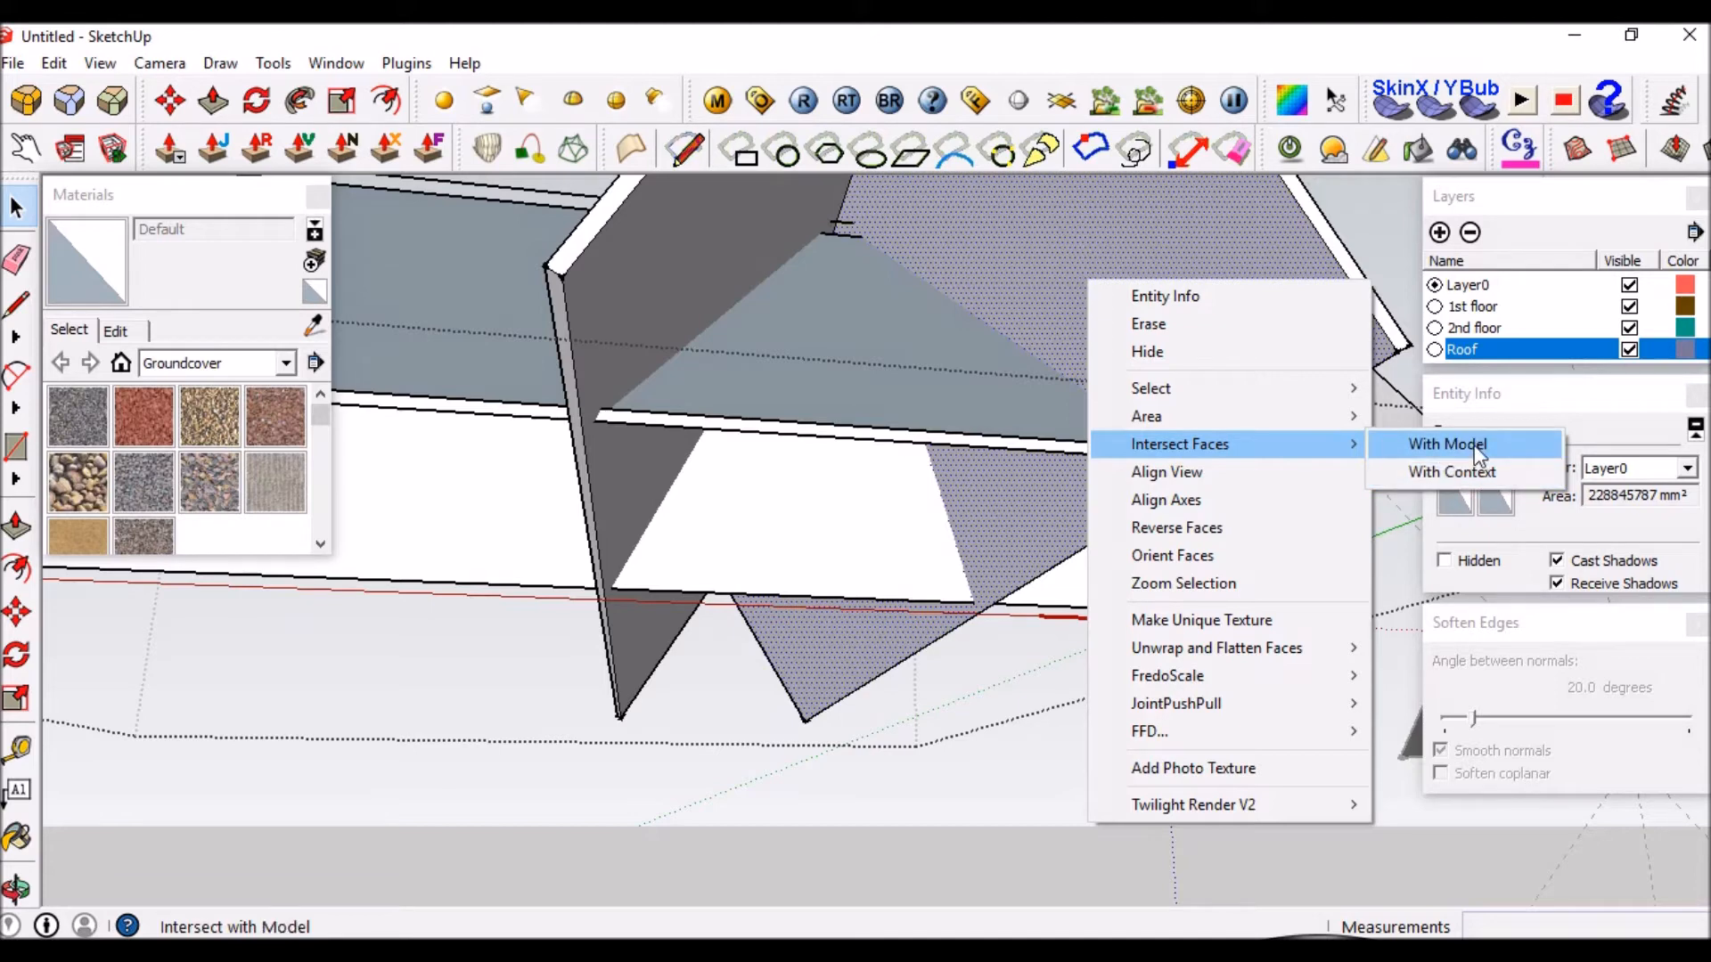
pyautogui.click(984, 248)
# Select the three underside slope faces where the two roof wings cross and intersect them with the selection.
pyautogui.moveTo(1189, 269); pyautogui.dragTo(1013, 458, button='middle')
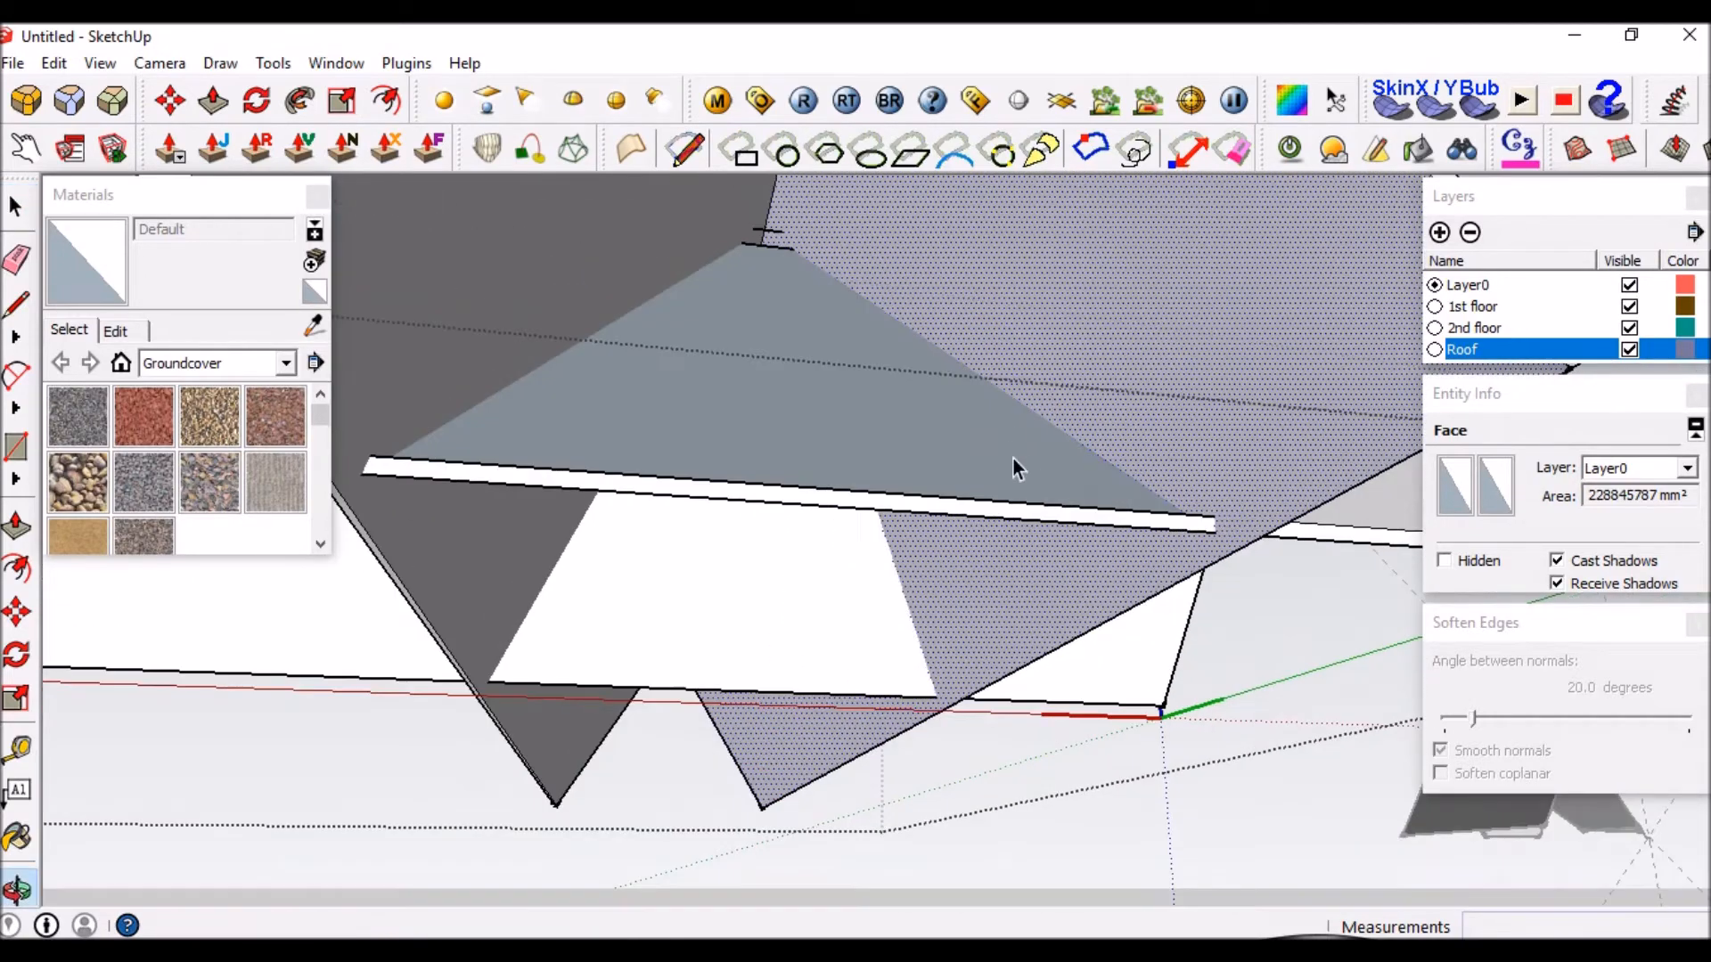
pyautogui.moveTo(1050, 339); pyautogui.dragTo(905, 358, button='middle')
pyautogui.keyDown('ctrl'); pyautogui.click(880, 334); pyautogui.keyUp('ctrl')
pyautogui.keyDown('ctrl'); pyautogui.click(766, 485); pyautogui.keyUp('ctrl')
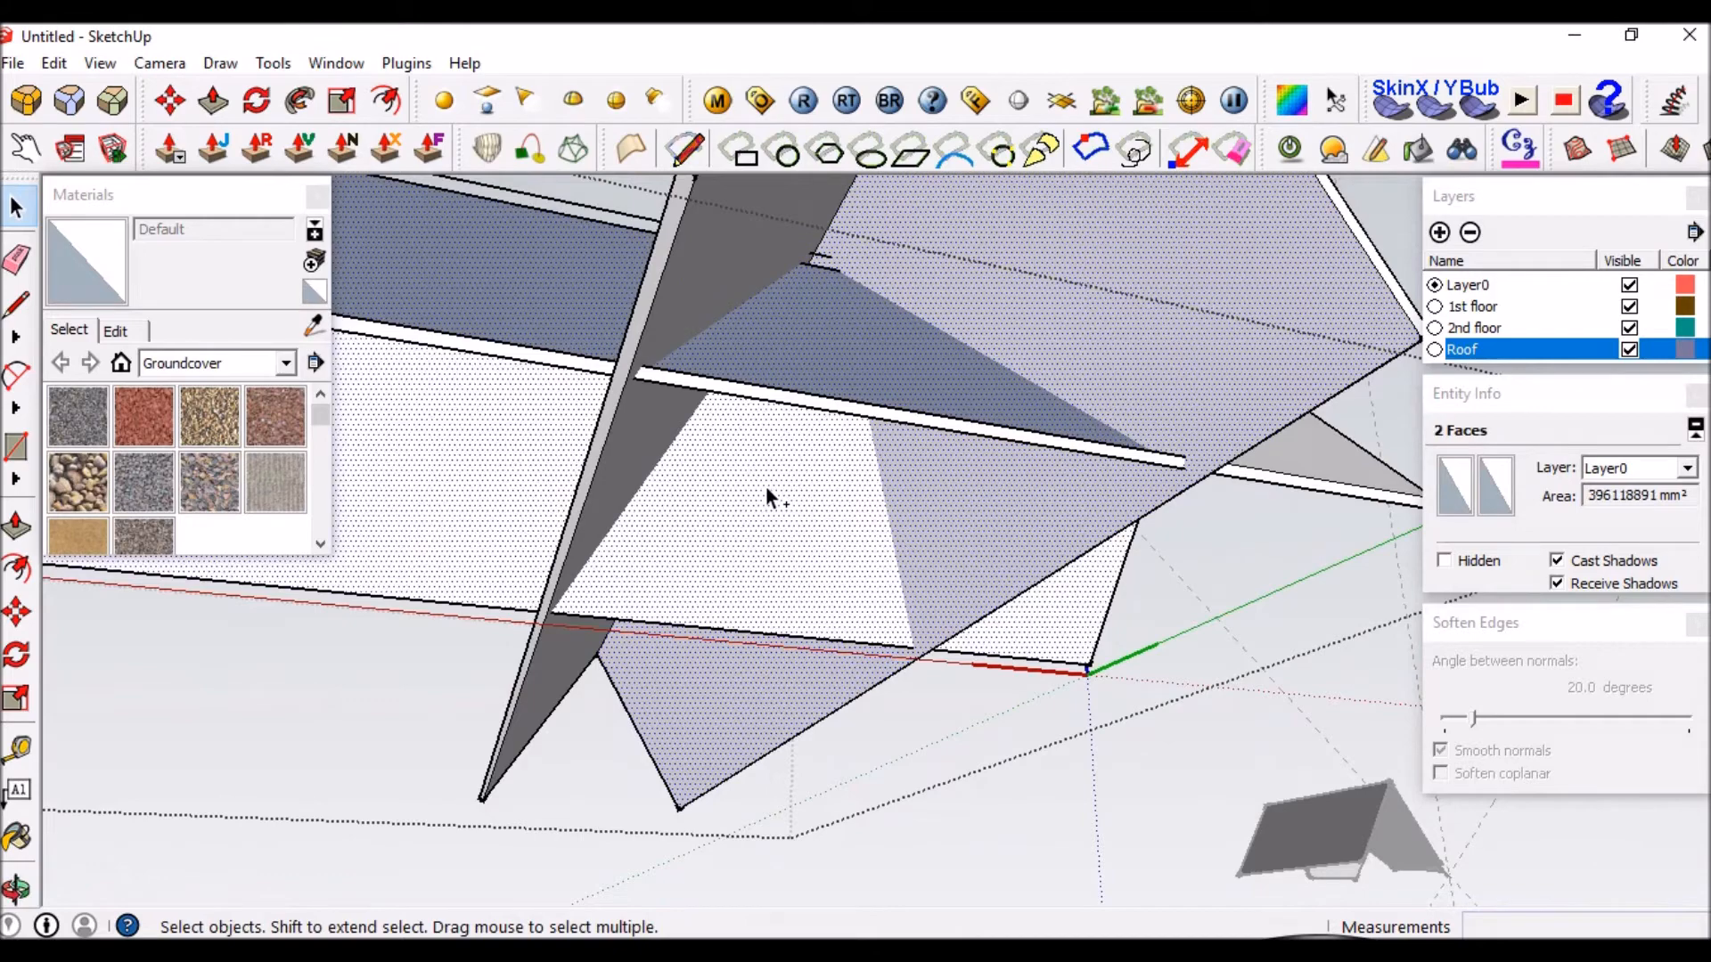
pyautogui.moveTo(777, 503); pyautogui.dragTo(897, 358, button='middle')
pyautogui.rightClick(955, 256)
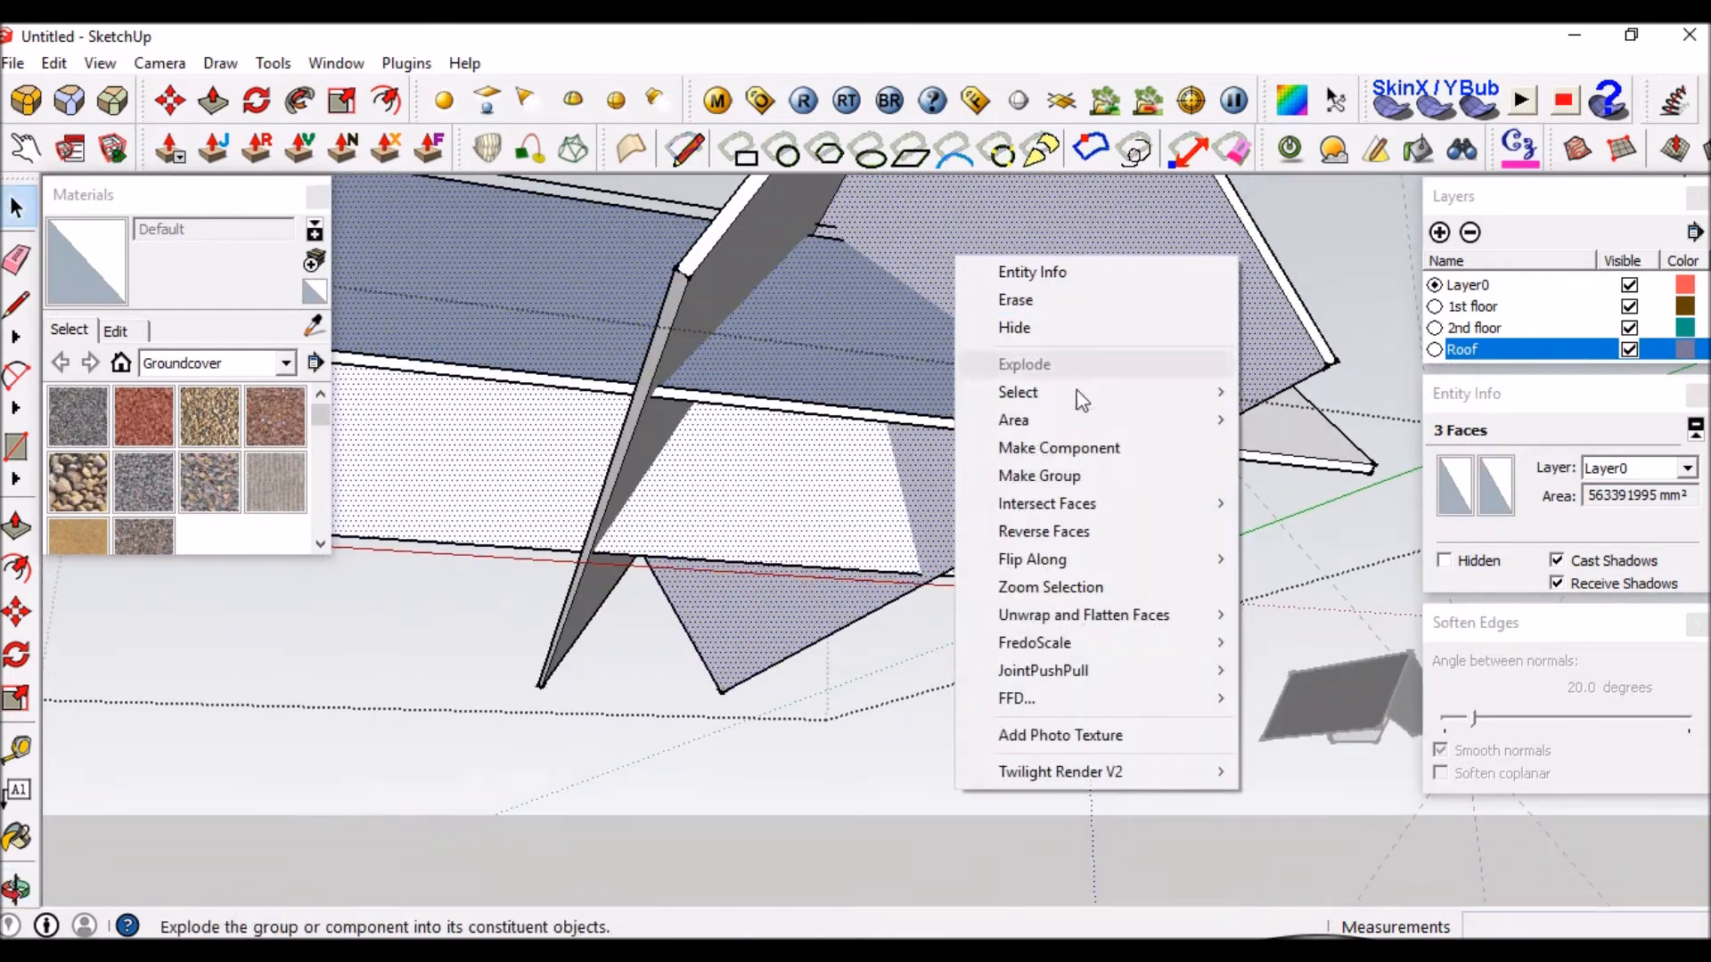
pyautogui.moveTo(1114, 510)
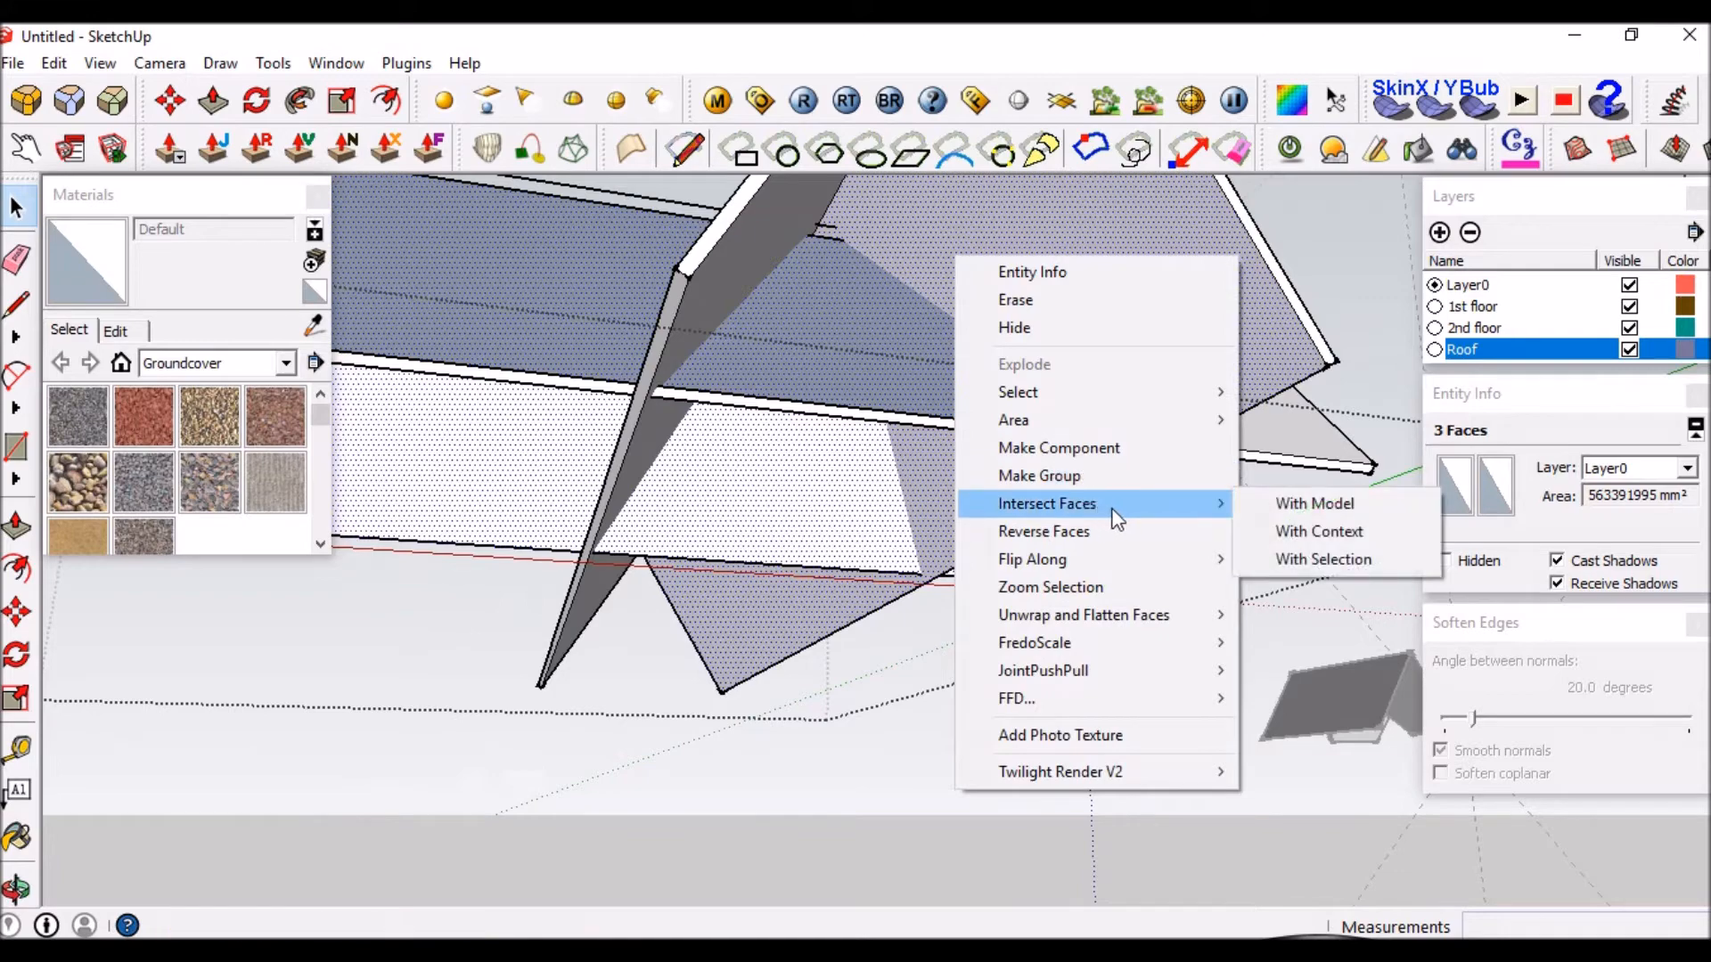
pyautogui.click(1347, 554)
# Delete the excess underside face of the main slope inside the side wing.
pyautogui.moveTo(1247, 427); pyautogui.dragTo(939, 295, button='middle')
pyautogui.click(935, 297)
pyautogui.press('Delete')
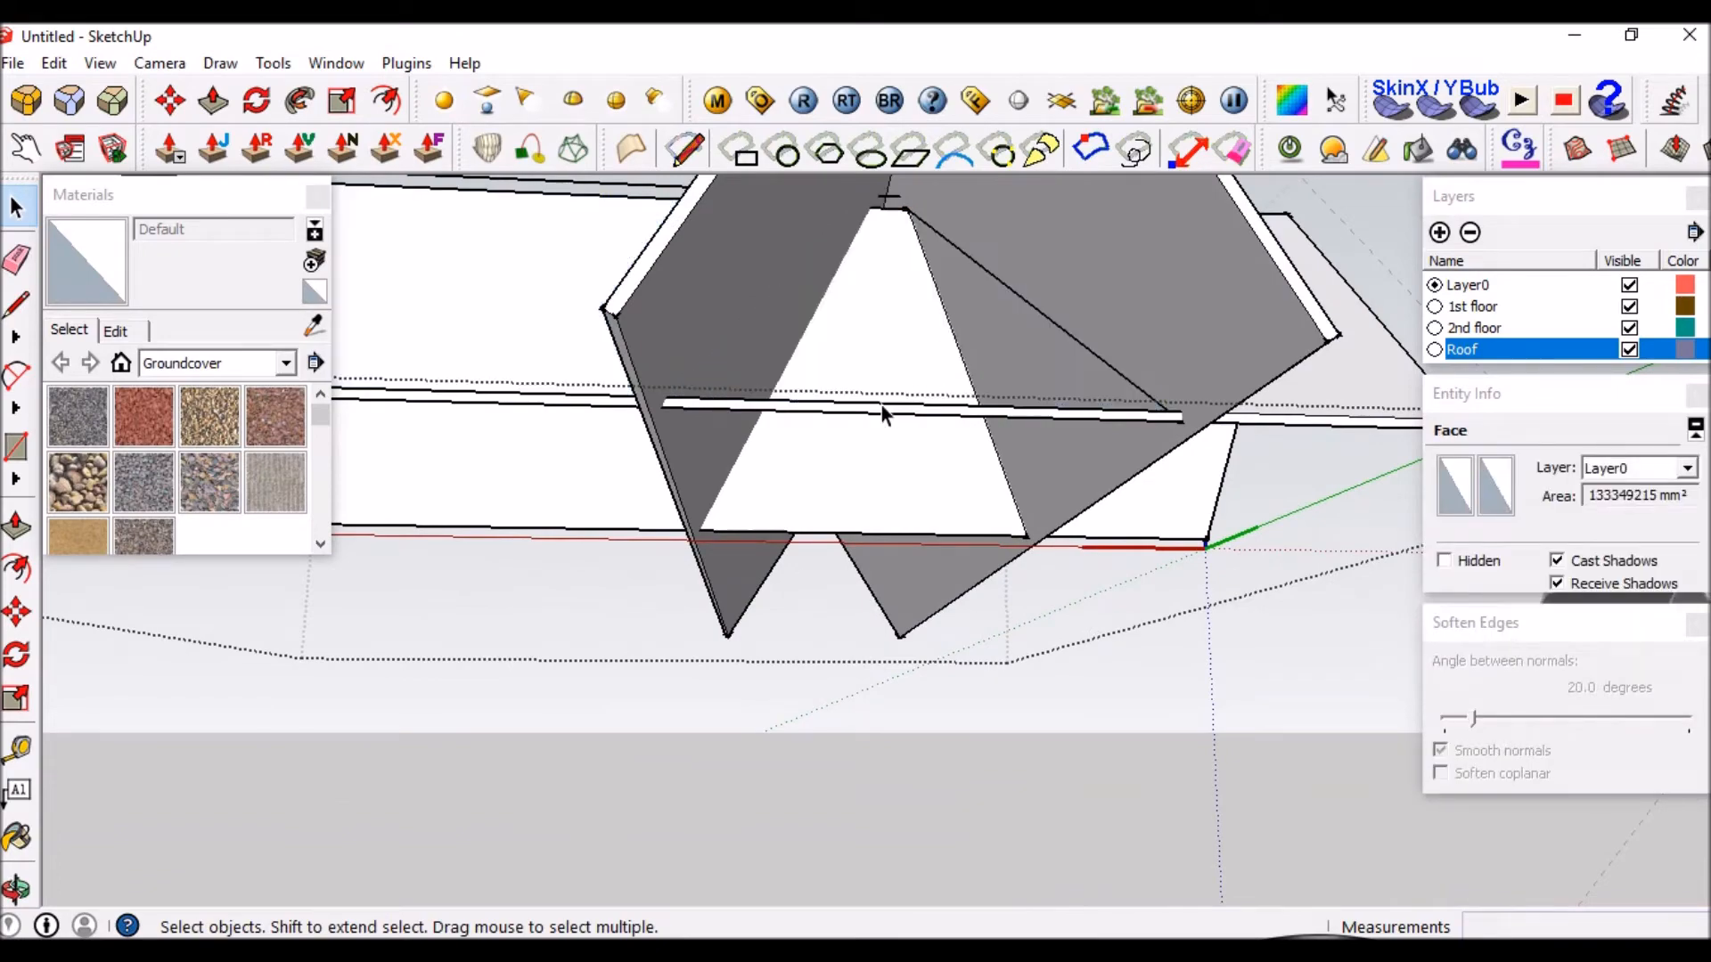
# Draw short lines from both lower corners of the side wing to the main slope's eave edge, the first about 300 mm long.
pyautogui.moveTo(864, 456); pyautogui.dragTo(966, 272, button='middle')
pyautogui.scroll(5, 1182, 182)
pyautogui.click(966, 271)
pyautogui.scroll(-5, 969, 285)
pyautogui.moveTo(970, 299); pyautogui.dragTo(799, 281, button='middle')
pyautogui.scroll(5, 864, 214)
pyautogui.scroll(-3, 992, 257)
pyautogui.moveTo(901, 295); pyautogui.dragTo(1080, 332, button='middle')
pyautogui.scroll(5, 1007, 355)
pyautogui.moveTo(935, 351); pyautogui.dragTo(976, 422, button='middle')
pyautogui.scroll(5, 417, 368)
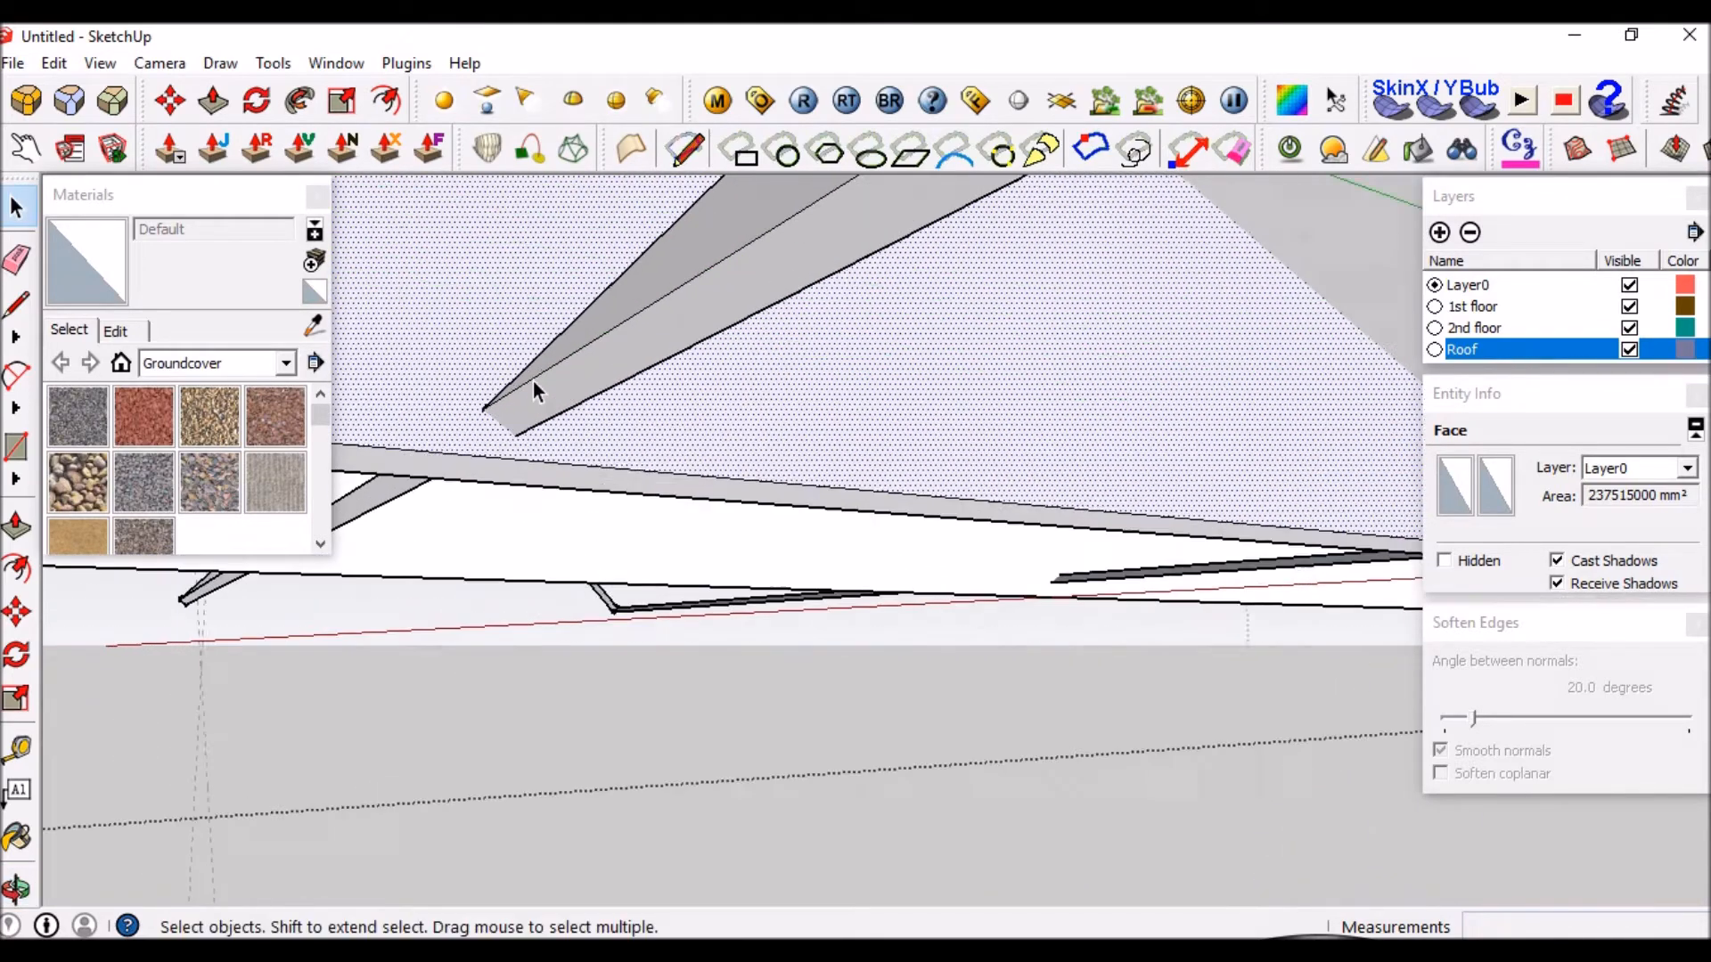
pyautogui.scroll(2, 504, 402)
pyautogui.moveTo(697, 440); pyautogui.dragTo(725, 477, button='middle')
pyautogui.press('l')
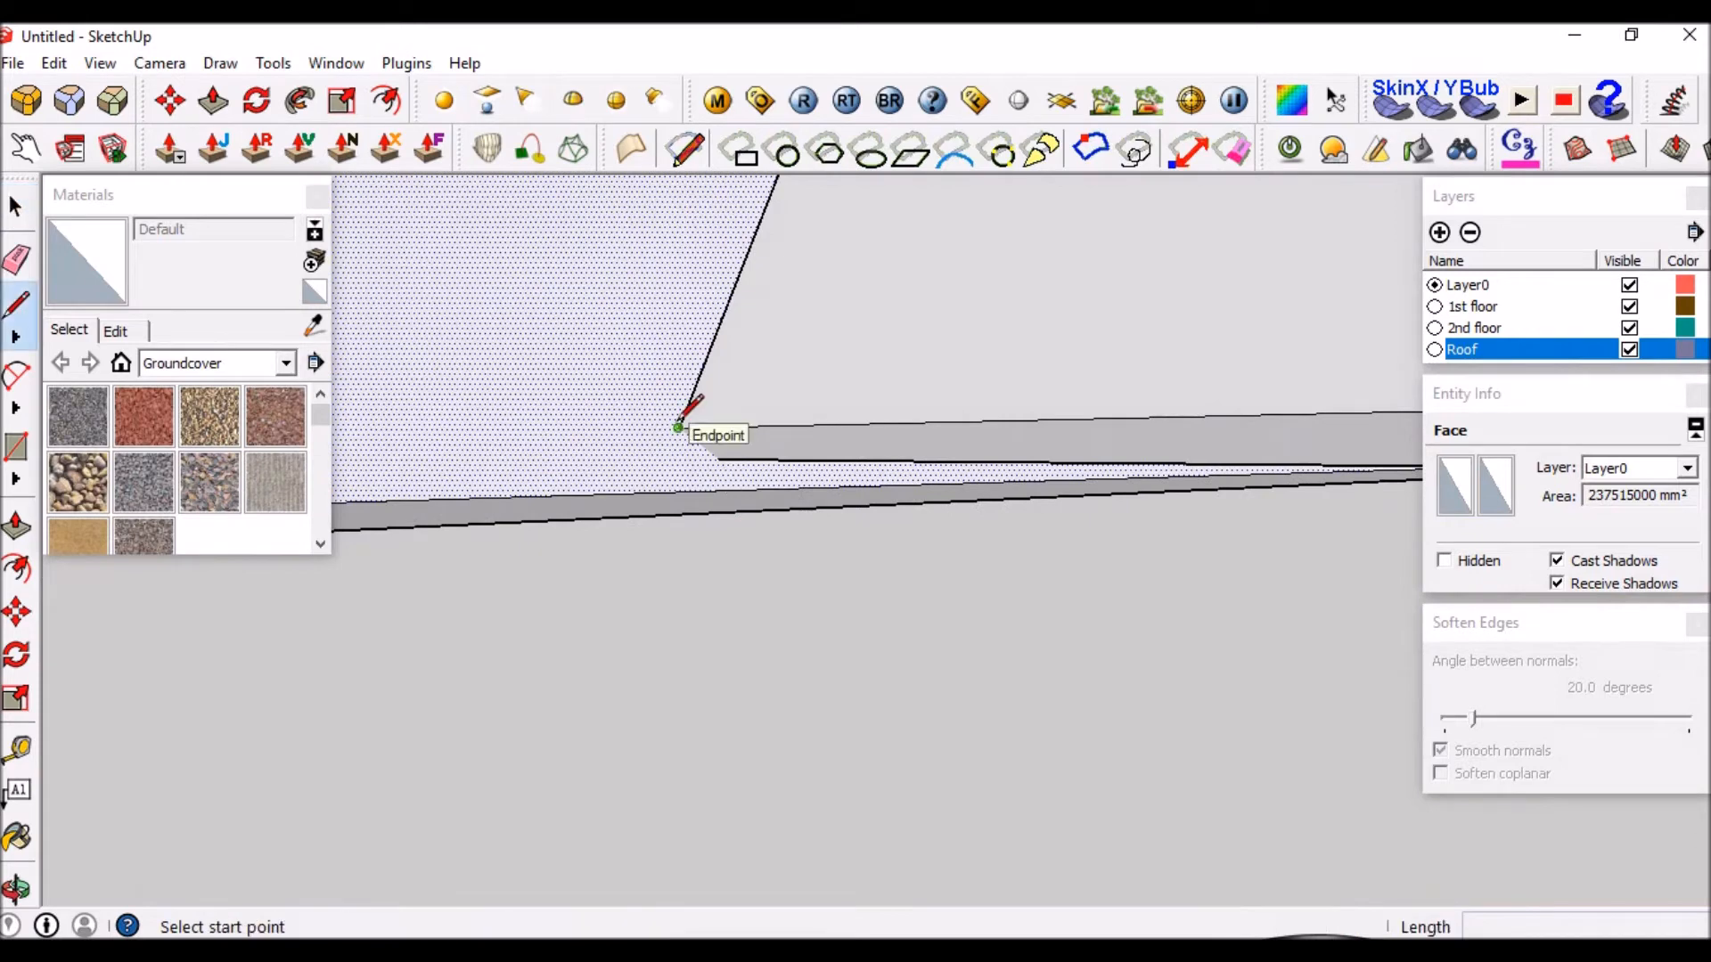
pyautogui.click(679, 428)
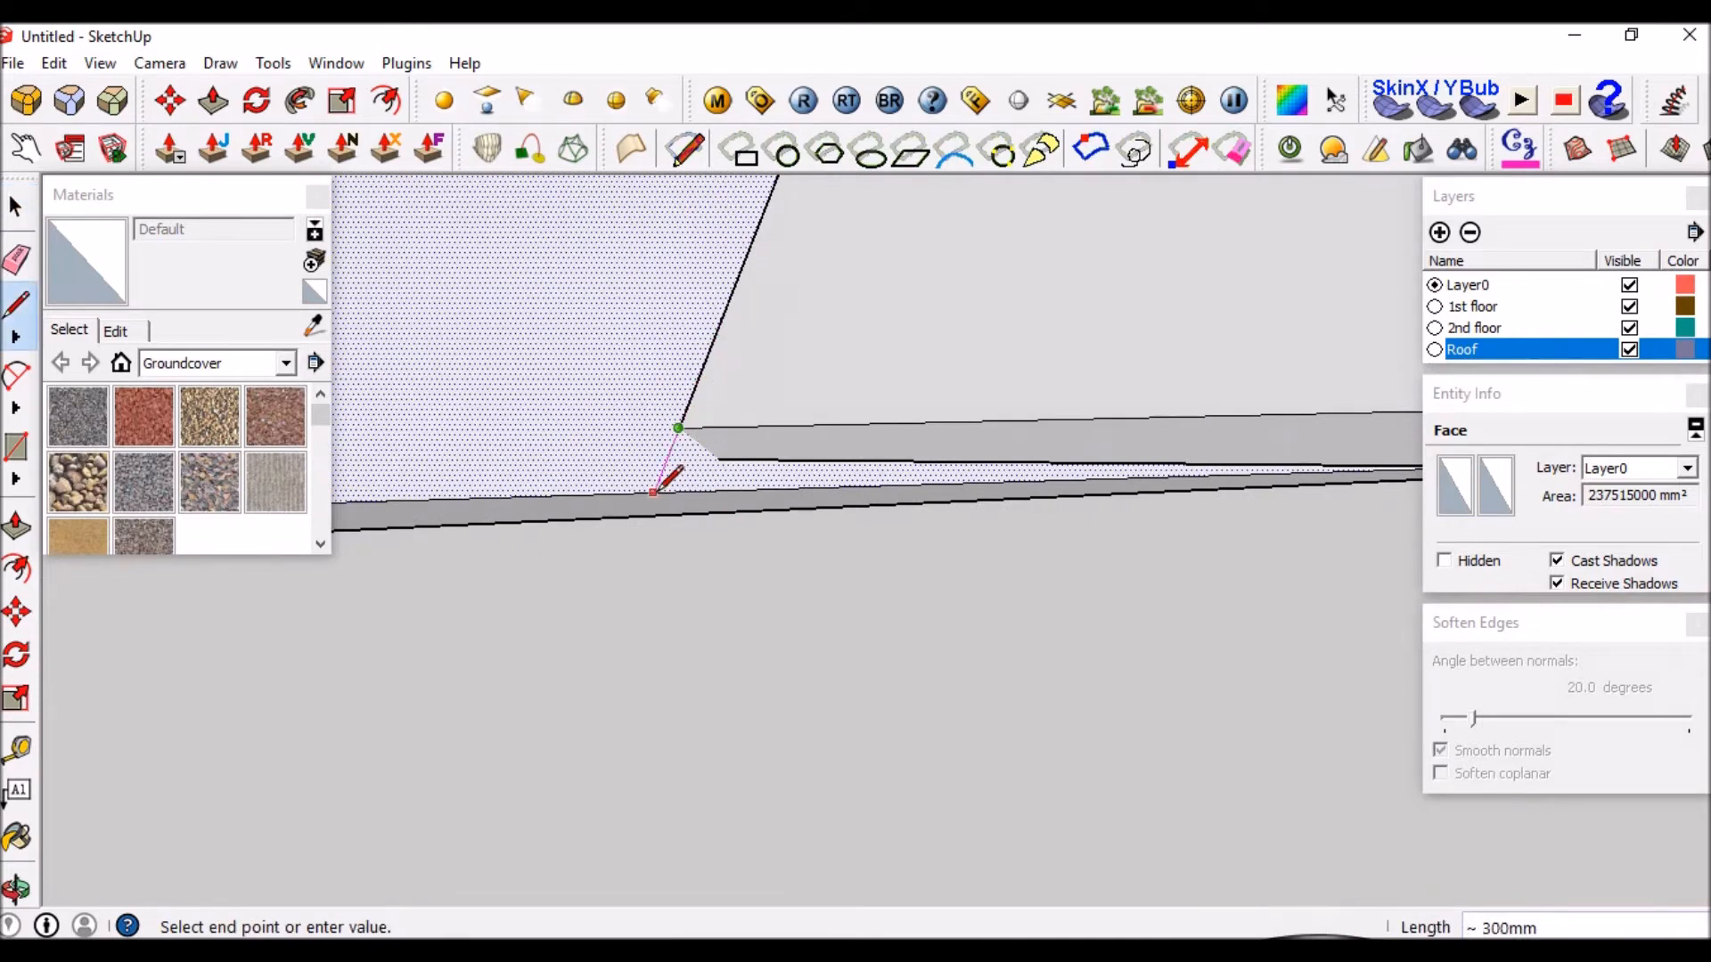
pyautogui.moveTo(673, 450); pyautogui.dragTo(1030, 395, button='middle')
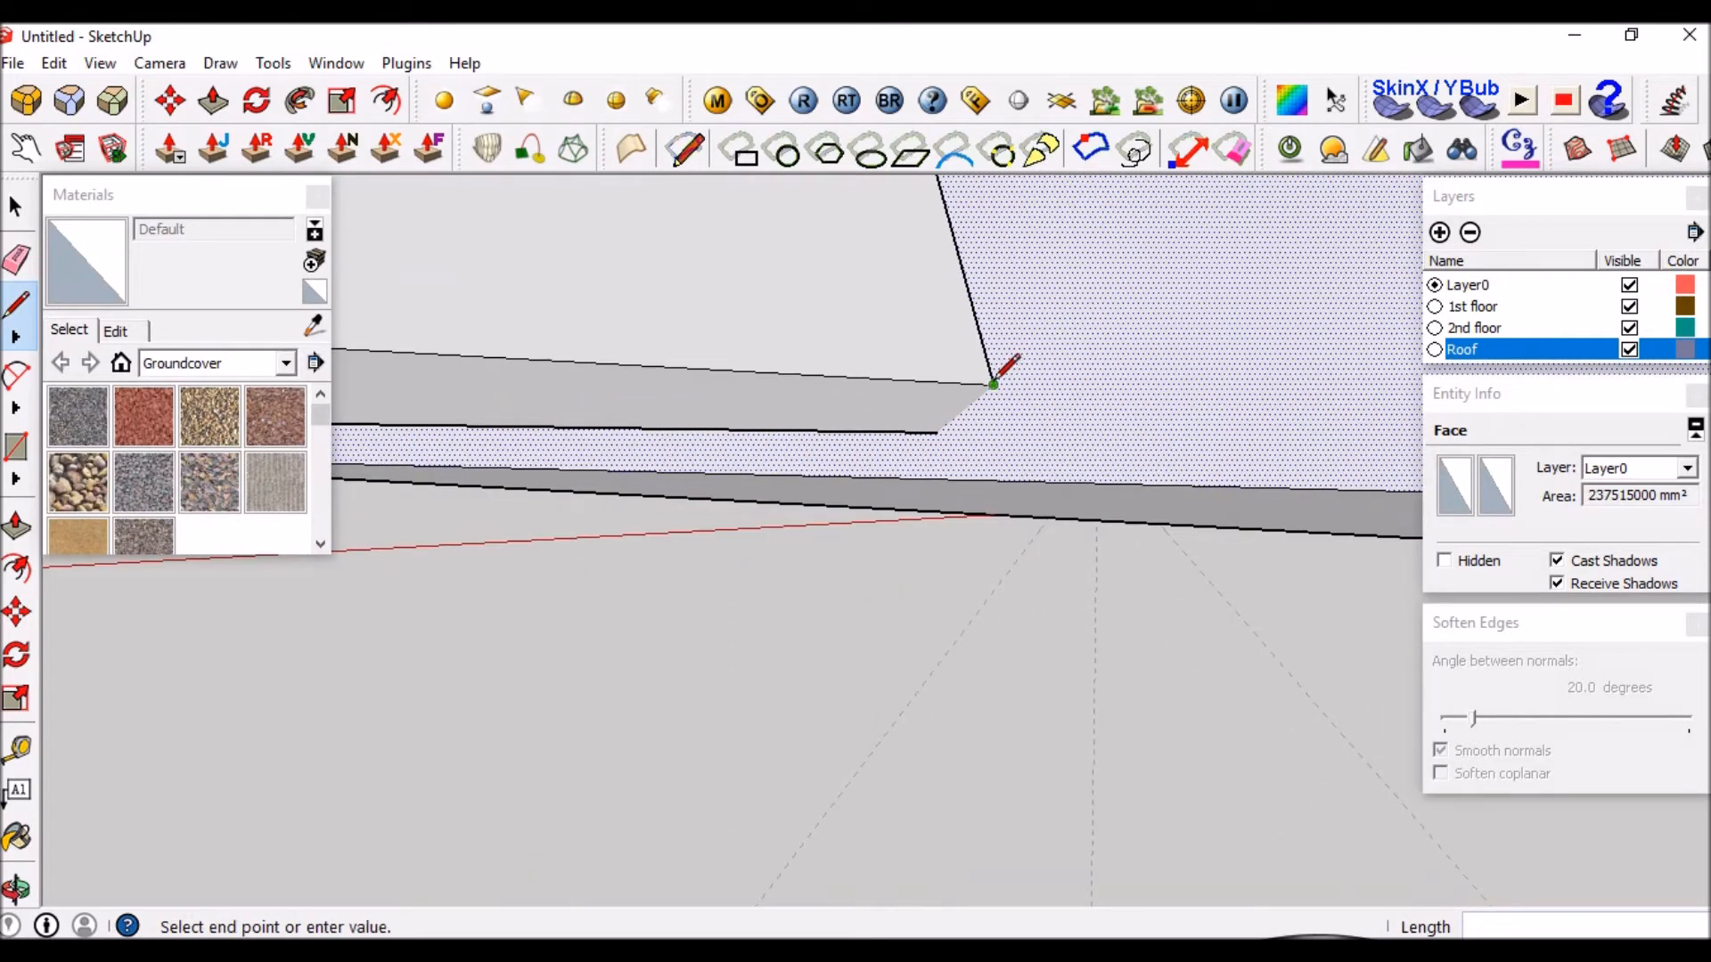
pyautogui.click(1031, 477)
pyautogui.press('space')
# Draw a line on the opposite face of the main slope from one side-wing corner to the eave edge.
pyautogui.moveTo(1069, 431); pyautogui.dragTo(542, 277, button='middle')
pyautogui.moveTo(1173, 303); pyautogui.dragTo(1116, 272, button='middle')
pyautogui.scroll(-5, 1119, 281)
pyautogui.scroll(6, 1159, 313)
pyautogui.moveTo(1149, 343); pyautogui.dragTo(674, 344, button='middle')
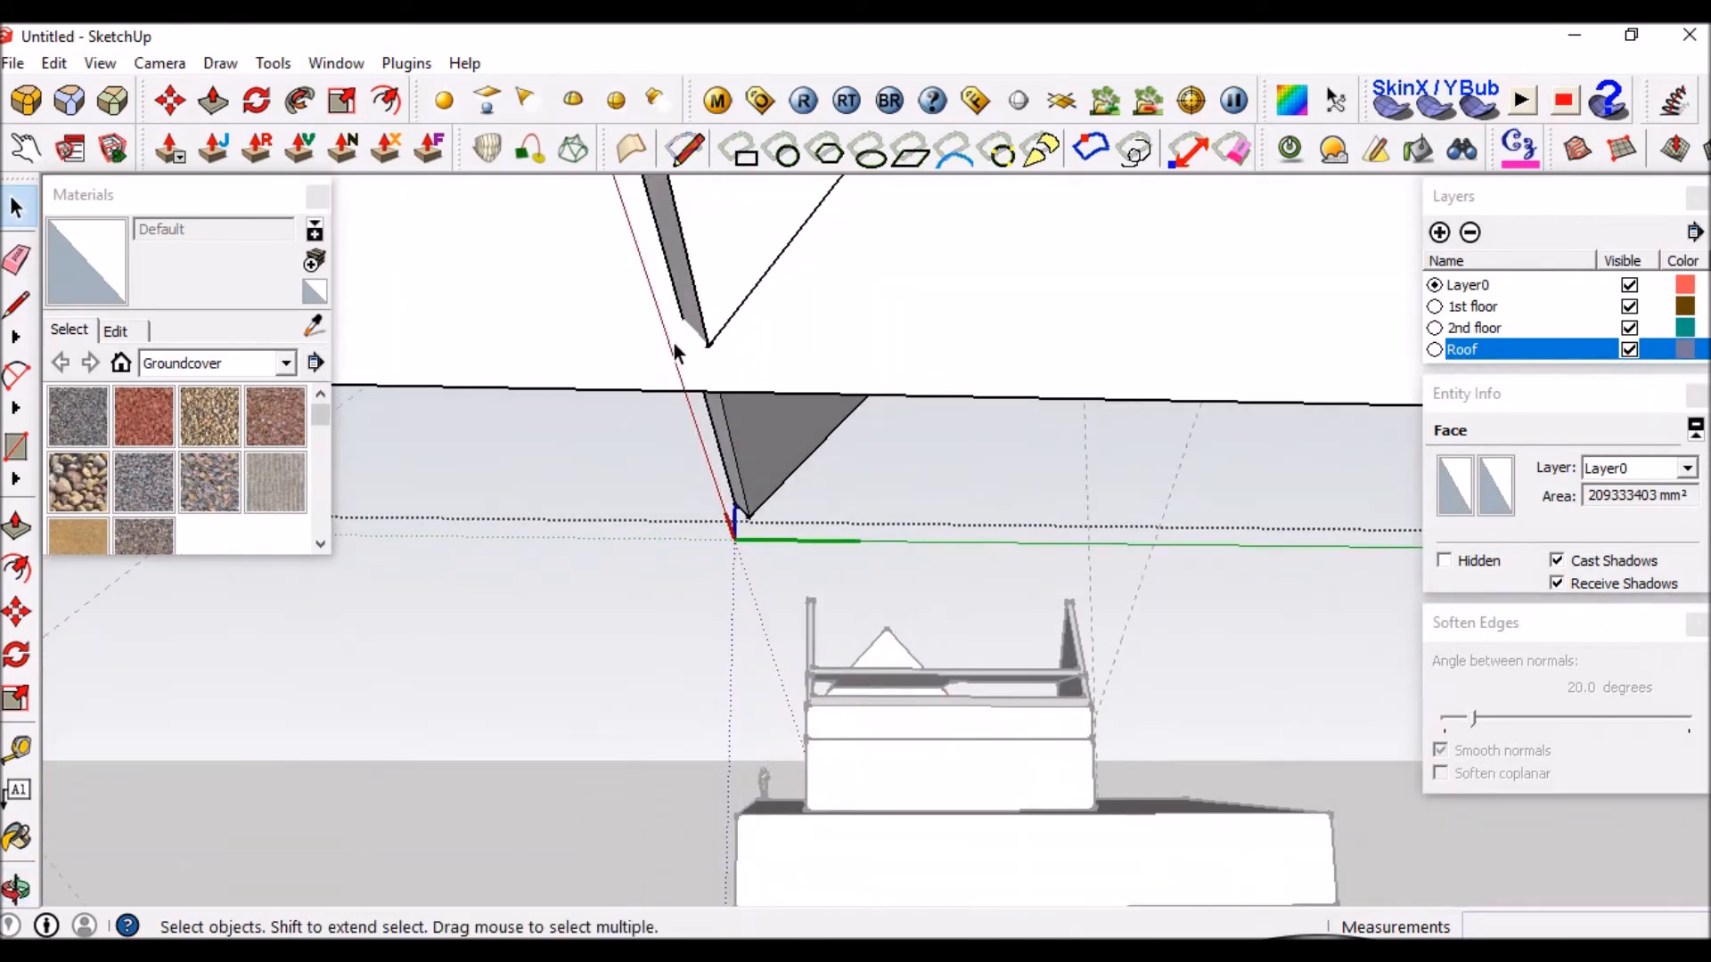
pyautogui.scroll(2, 684, 346)
pyautogui.press('l')
pyautogui.click(721, 344)
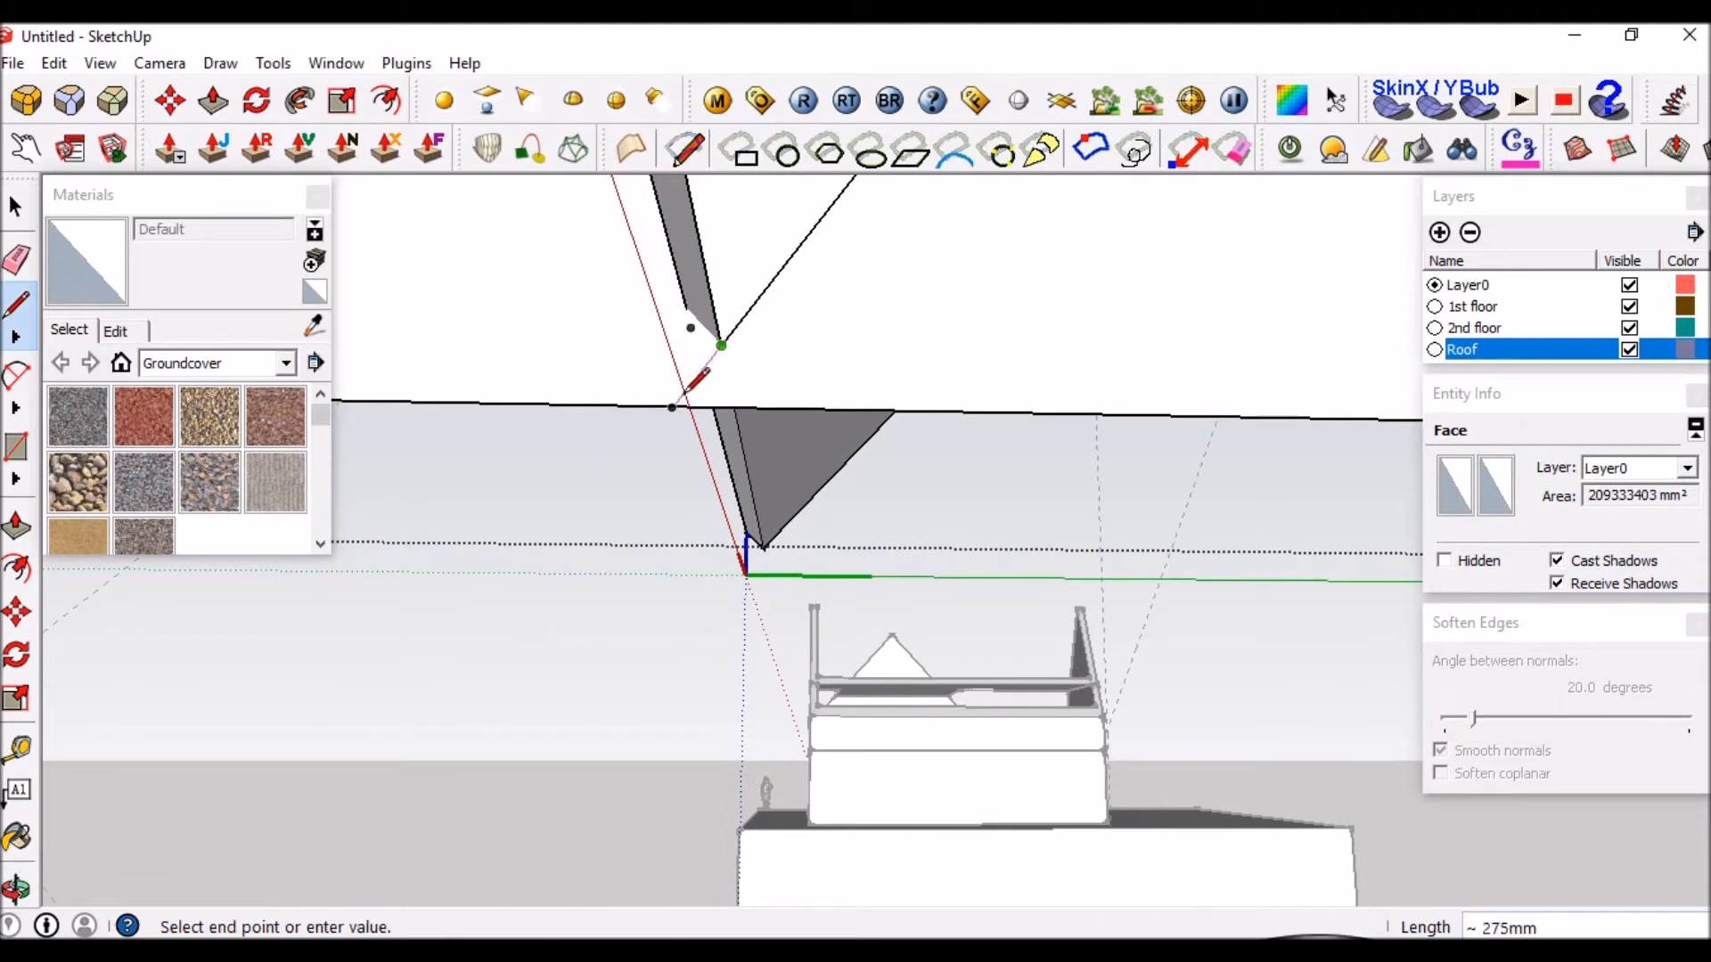
pyautogui.click(674, 406)
pyautogui.press('space')
# Draw a matching line of about 342 mm from the other side-wing corner to the same eave edge.
pyautogui.moveTo(502, 299); pyautogui.dragTo(951, 319, button='middle')
pyautogui.scroll(3, 1247, 456)
pyautogui.press('l')
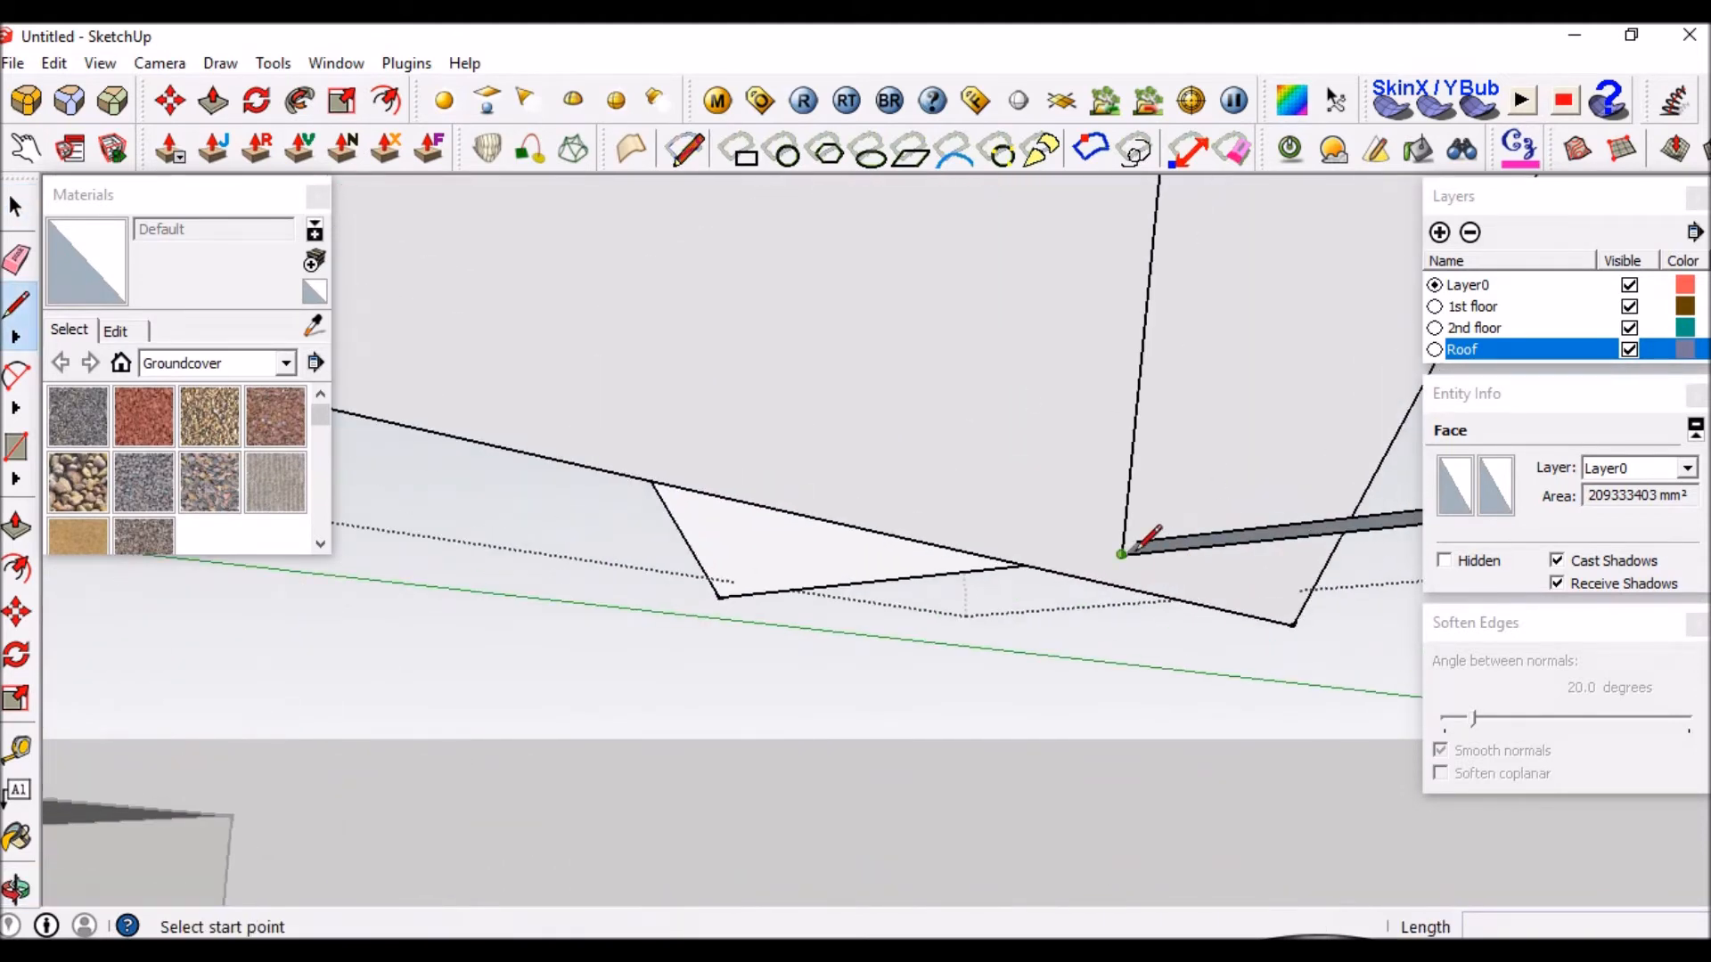
pyautogui.click(1122, 555)
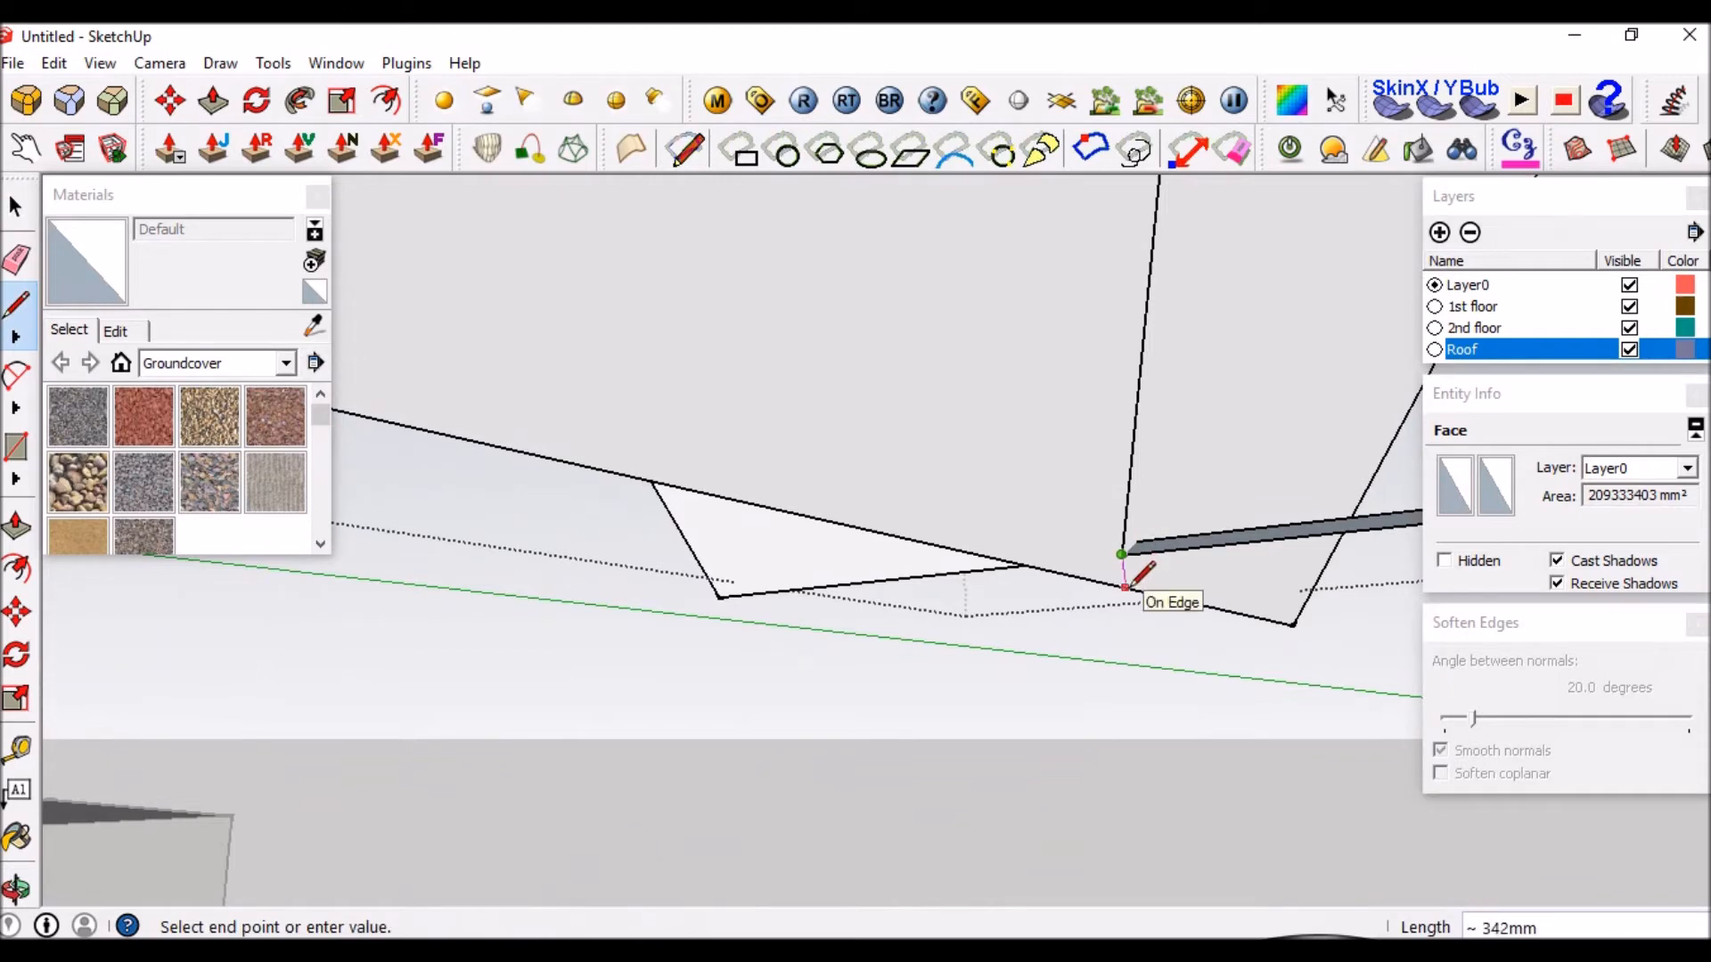
pyautogui.click(1119, 585)
pyautogui.press('space')
# Delete the eave edges between the new lines to open the main slope beneath the side wing.
pyautogui.moveTo(925, 413); pyautogui.dragTo(889, 387, button='middle')
pyautogui.scroll(-3, 797, 326)
pyautogui.scroll(2, 925, 414)
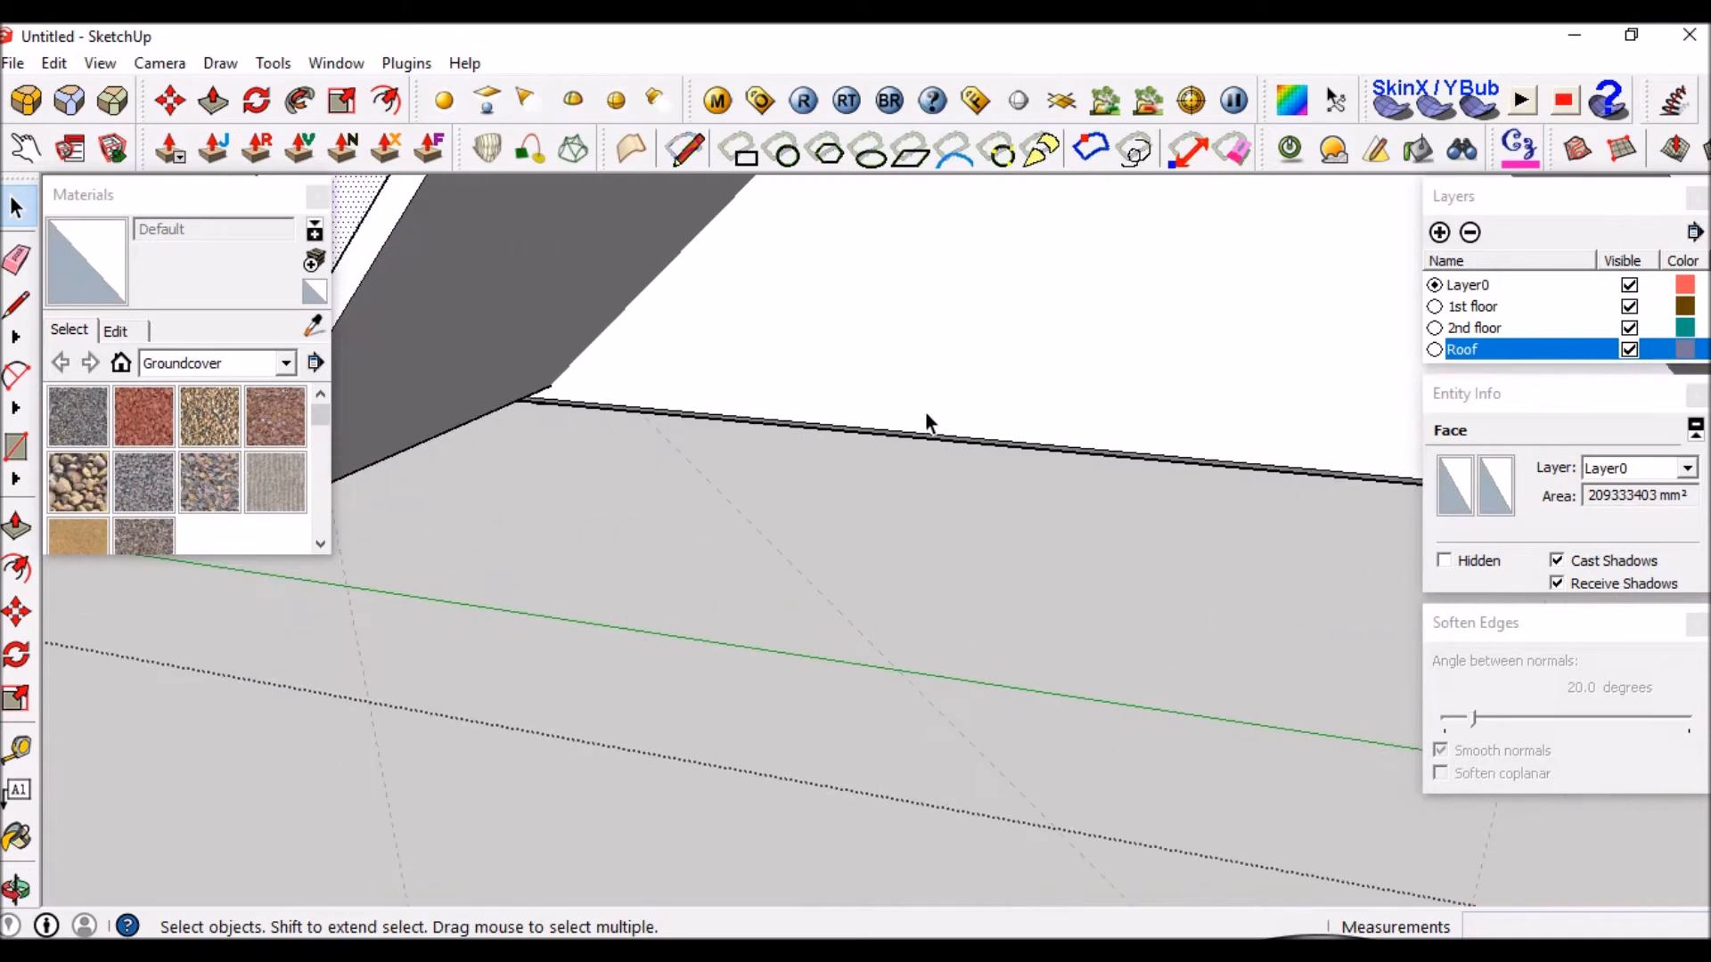
pyautogui.click(917, 435)
pyautogui.press('Delete')
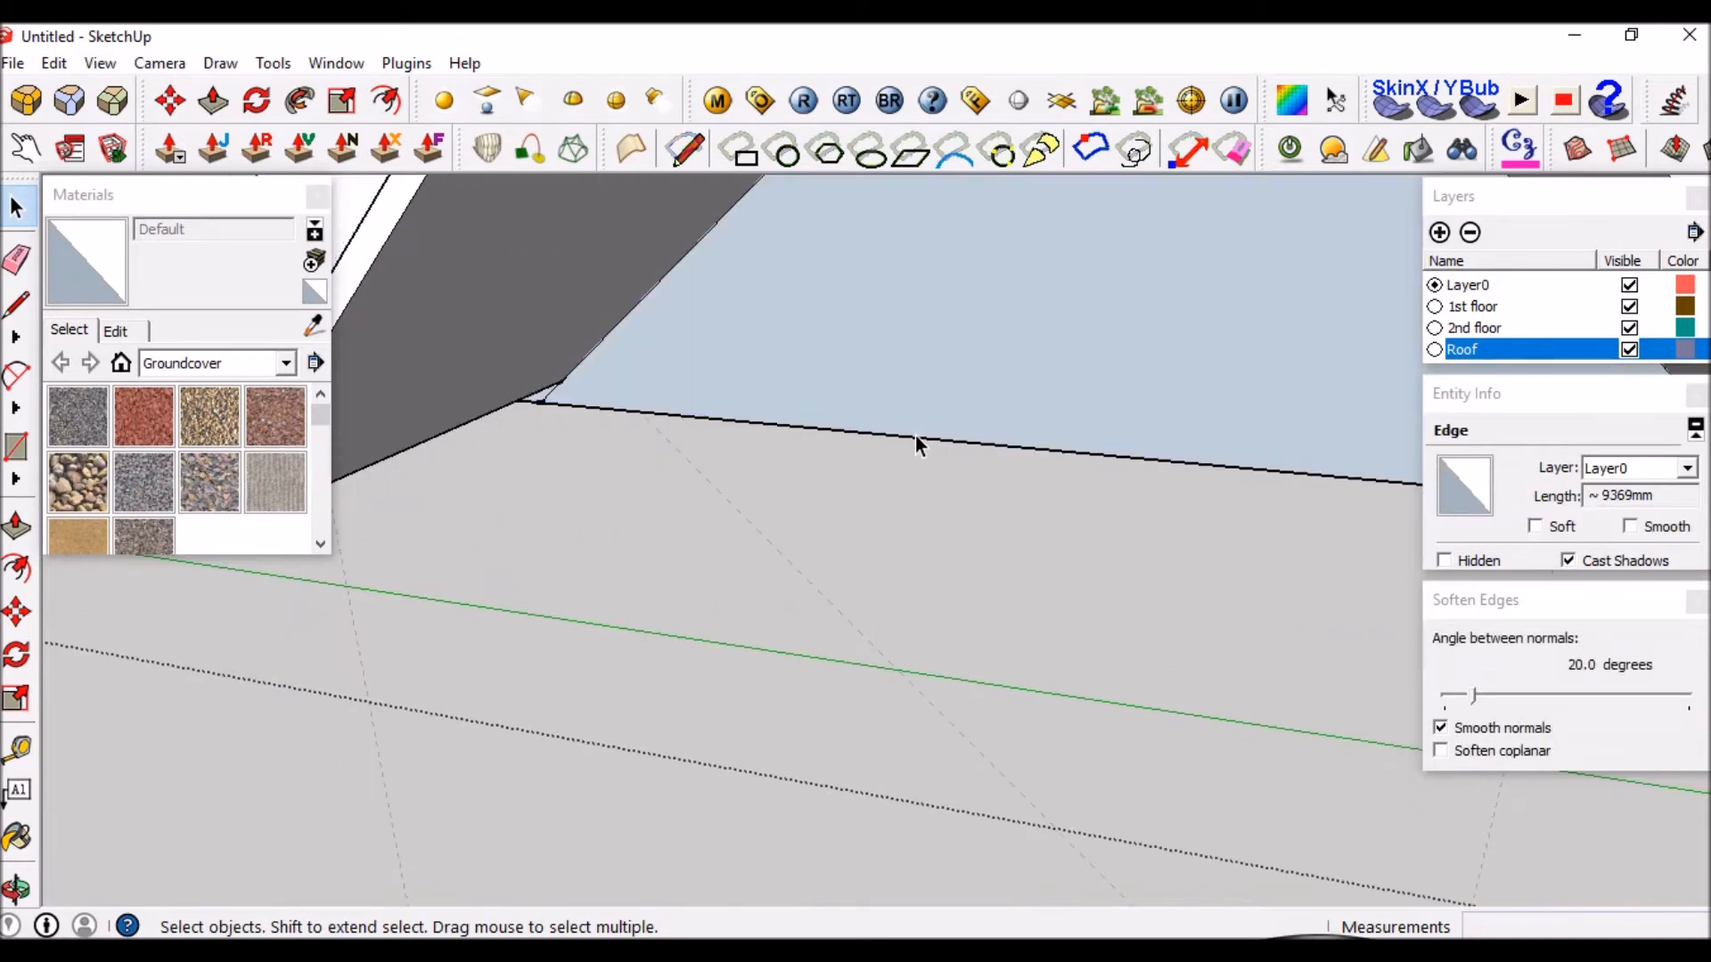
pyautogui.click(828, 254)
pyautogui.moveTo(829, 254); pyautogui.dragTo(911, 71, button='middle')
pyautogui.click(823, 398)
pyautogui.press('Delete')
# Draw two short lines across the roof thickness at one cut corner of the opening, joining its inner and outer edges.
pyautogui.scroll(-3, 725, 297)
pyautogui.moveTo(821, 308); pyautogui.dragTo(1292, 450, button='middle')
pyautogui.moveTo(1195, 351); pyautogui.dragTo(627, 168, button='middle')
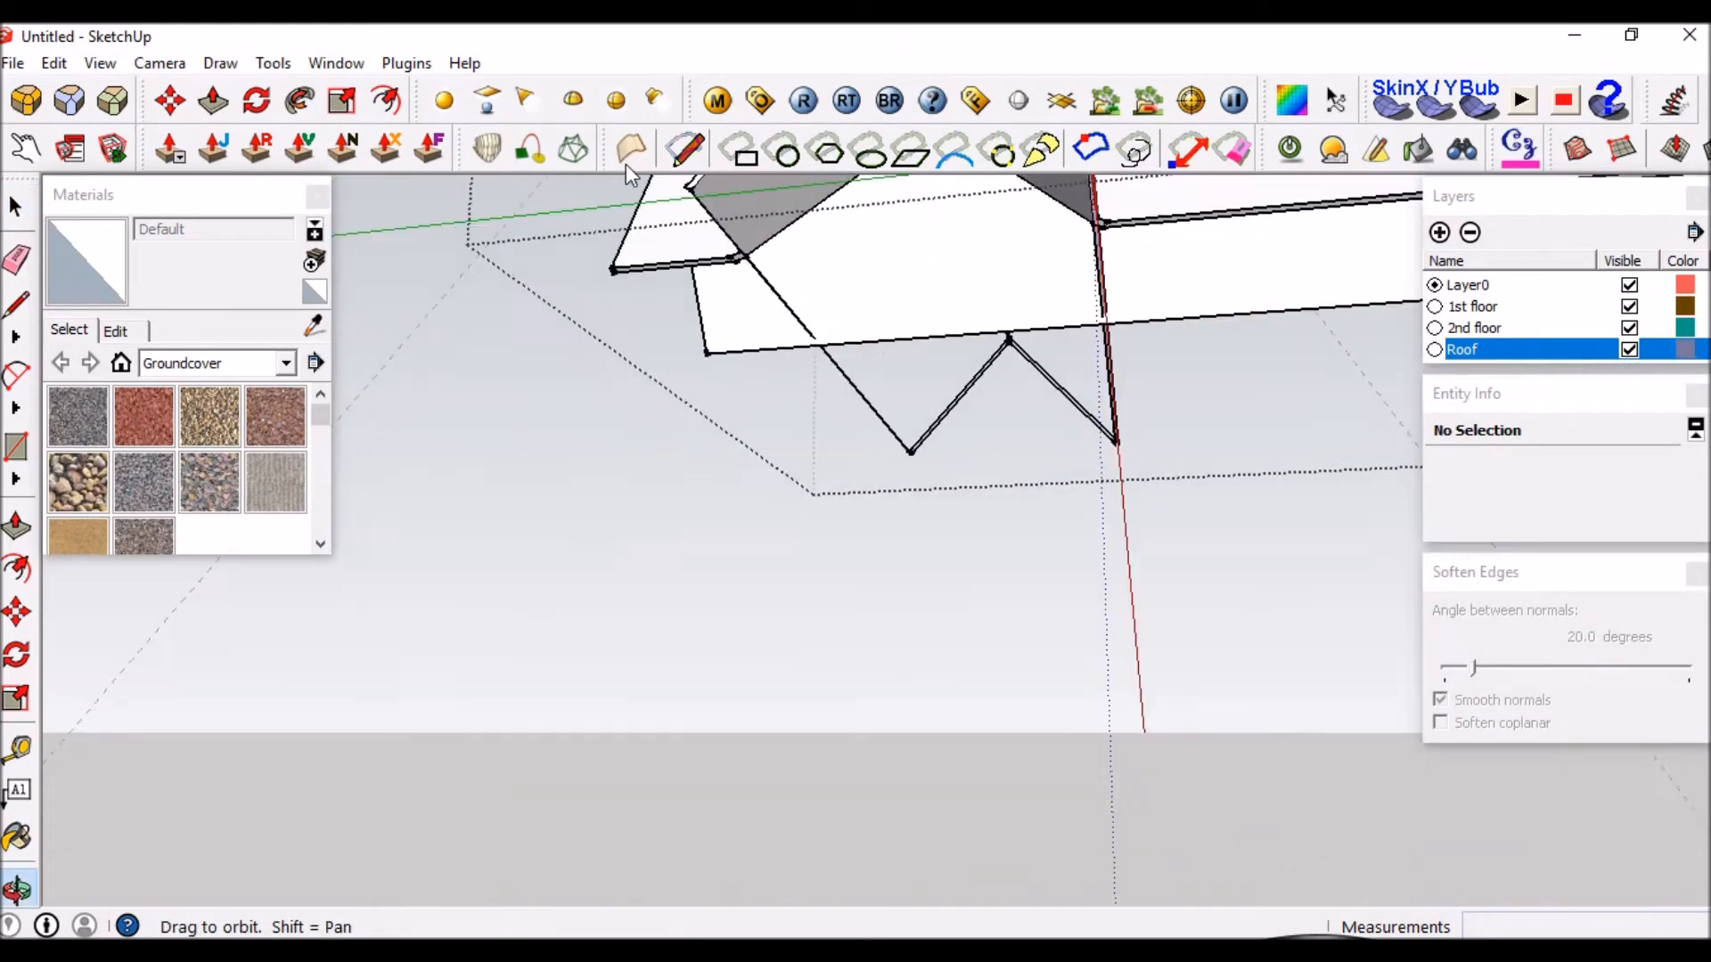
pyautogui.scroll(2, 665, 226)
pyautogui.scroll(2, 666, 226)
pyautogui.moveTo(756, 271)
pyautogui.mouseDown(button='middle')
pyautogui.moveTo(889, 267)
pyautogui.moveTo(907, 308)
pyautogui.moveTo(1054, 397)
pyautogui.mouseUp(button='middle')
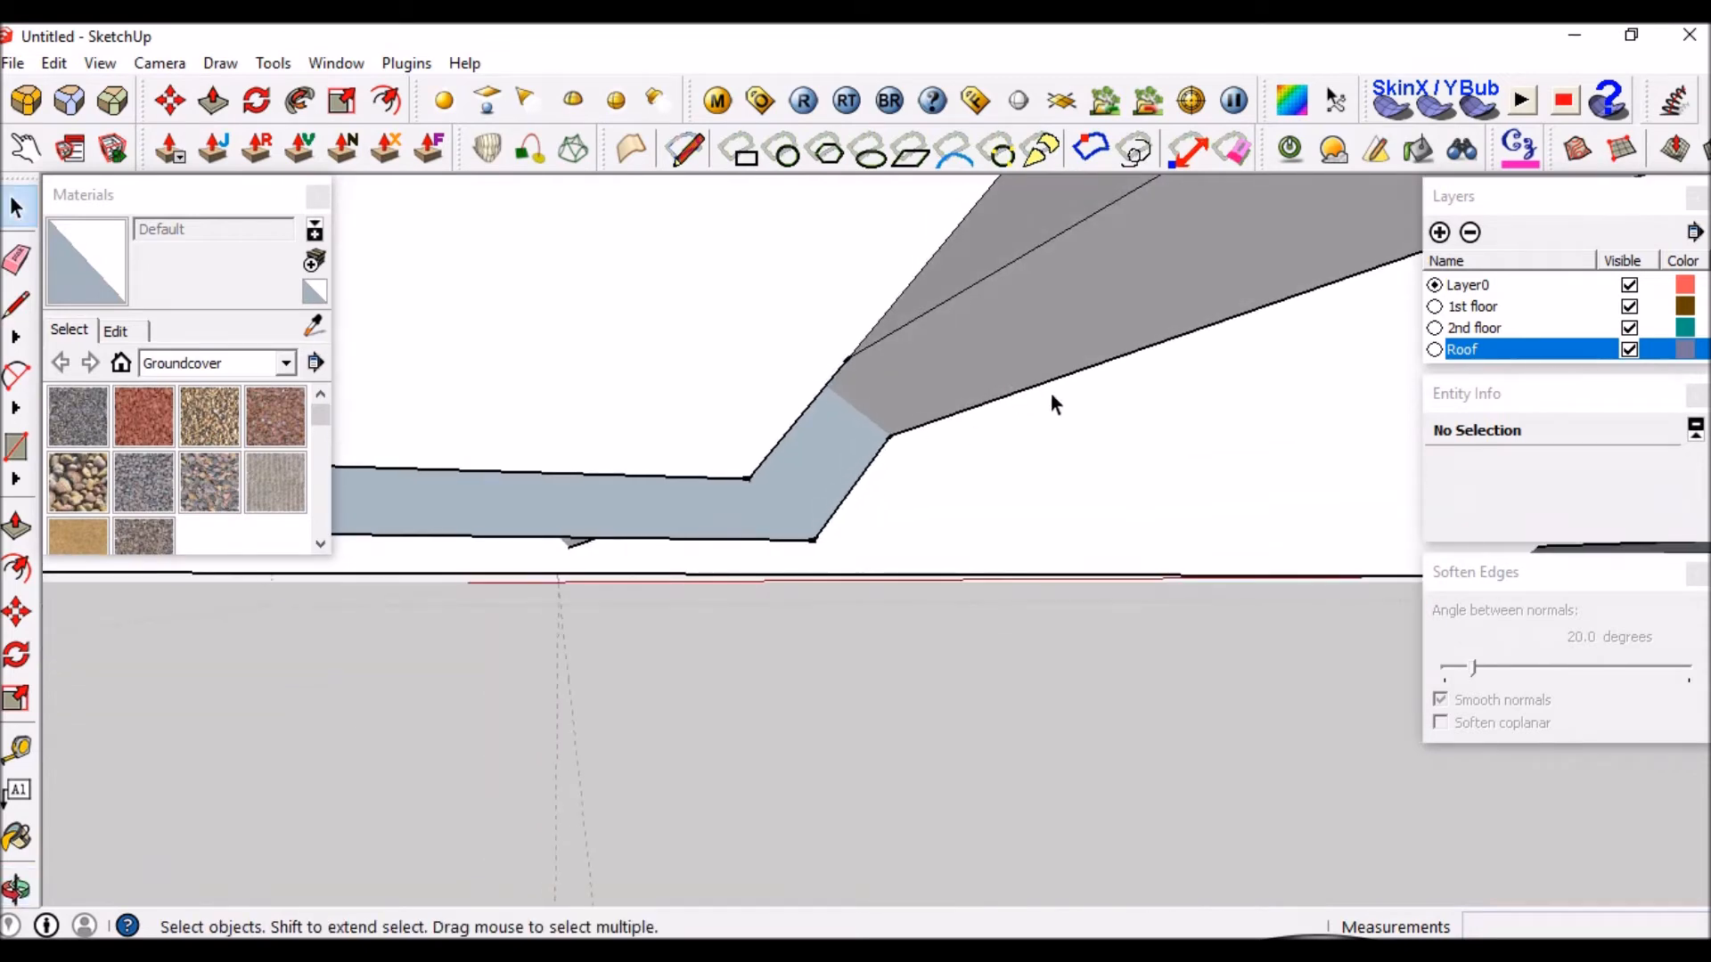
pyautogui.press('l')
pyautogui.click(889, 434)
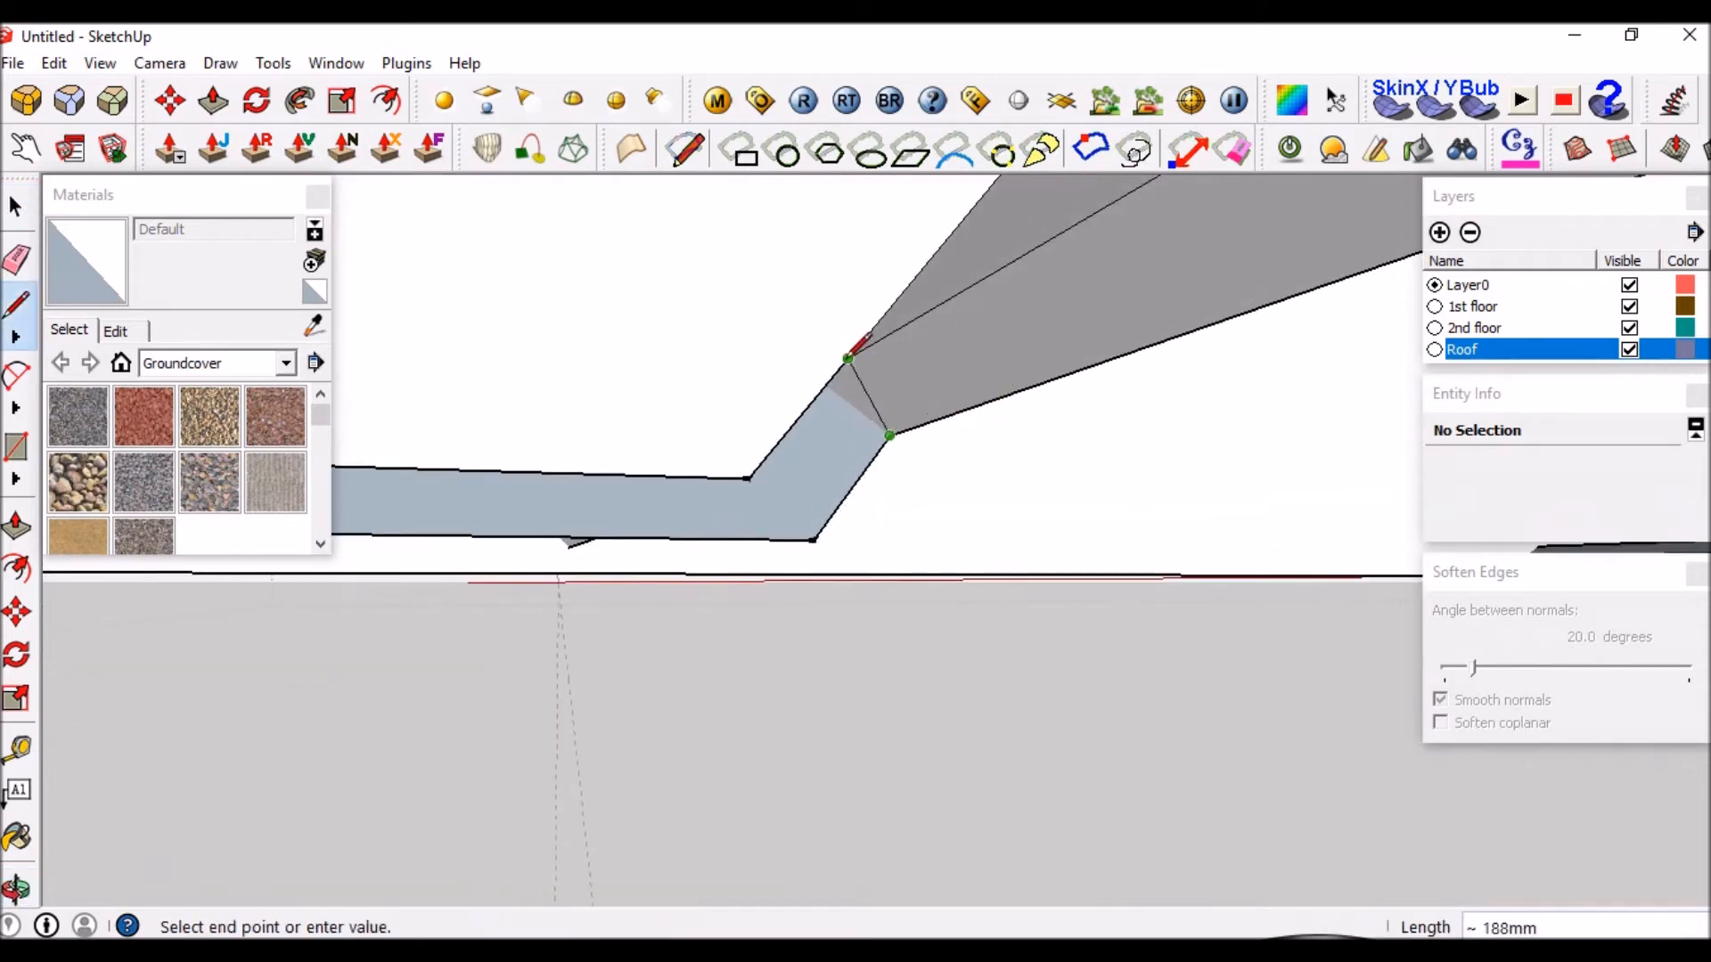
pyautogui.moveTo(858, 343); pyautogui.dragTo(875, 438, button='middle')
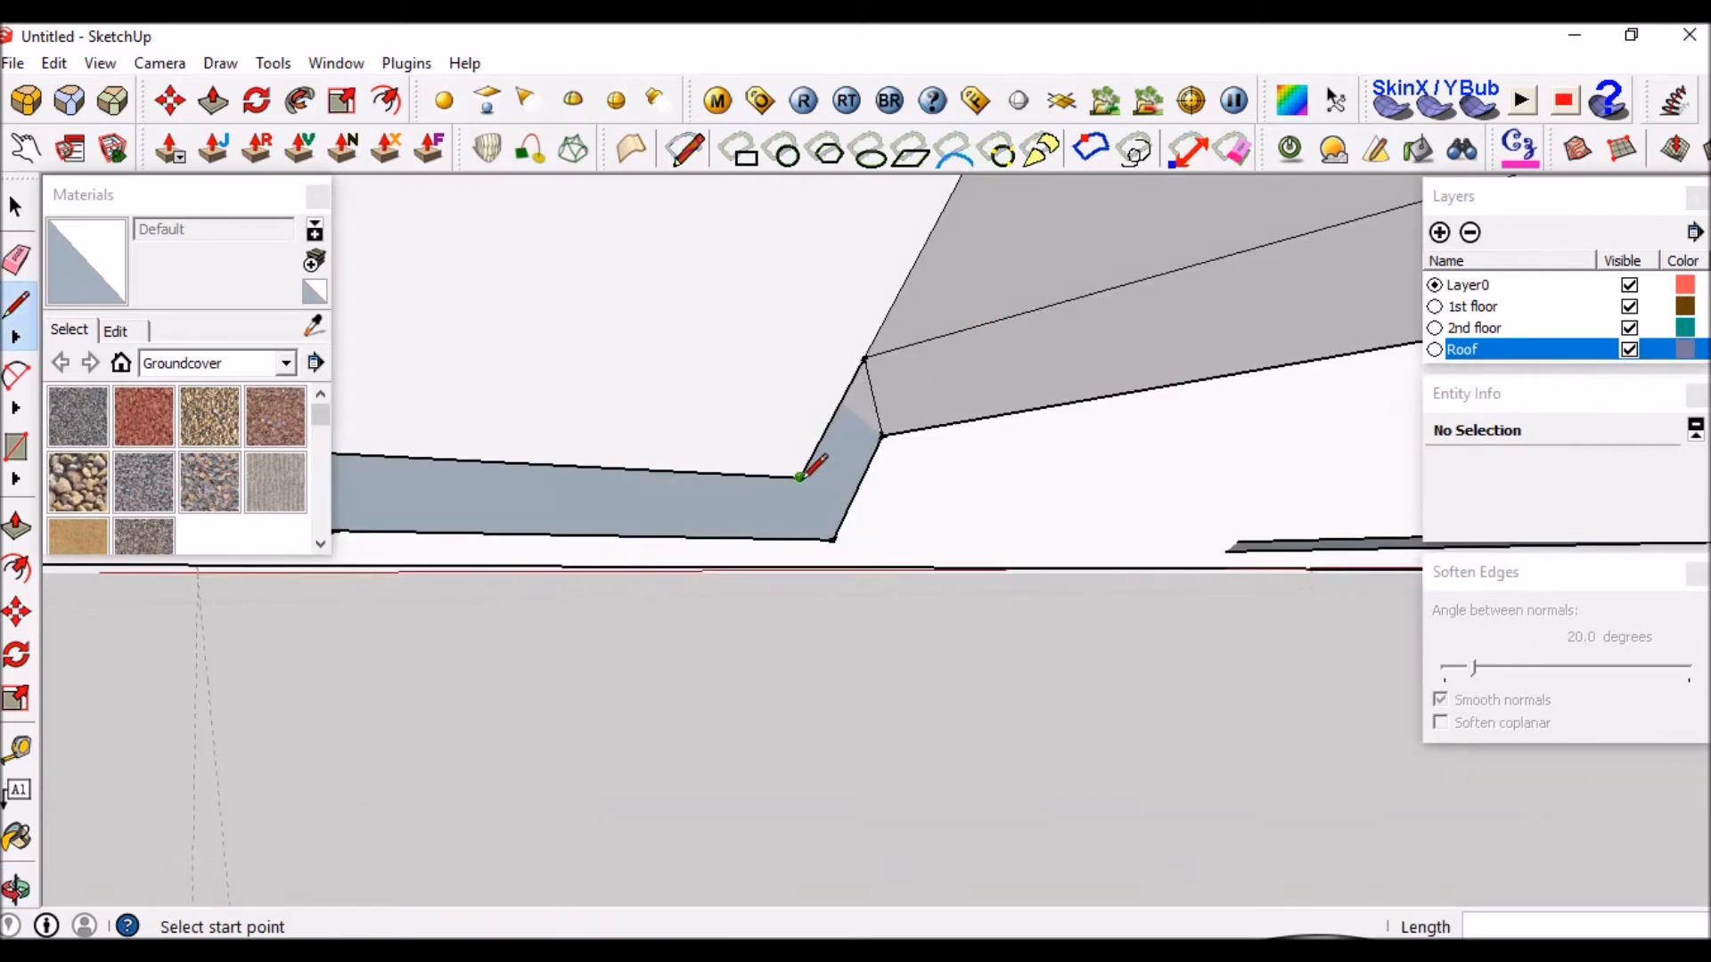
pyautogui.click(834, 538)
# Close the roof thickness at the opposite cut corner of the opening with a short line between its inner and outer edges.
pyautogui.moveTo(874, 393); pyautogui.dragTo(949, 311, button='middle')
pyautogui.scroll(4, 1044, 321)
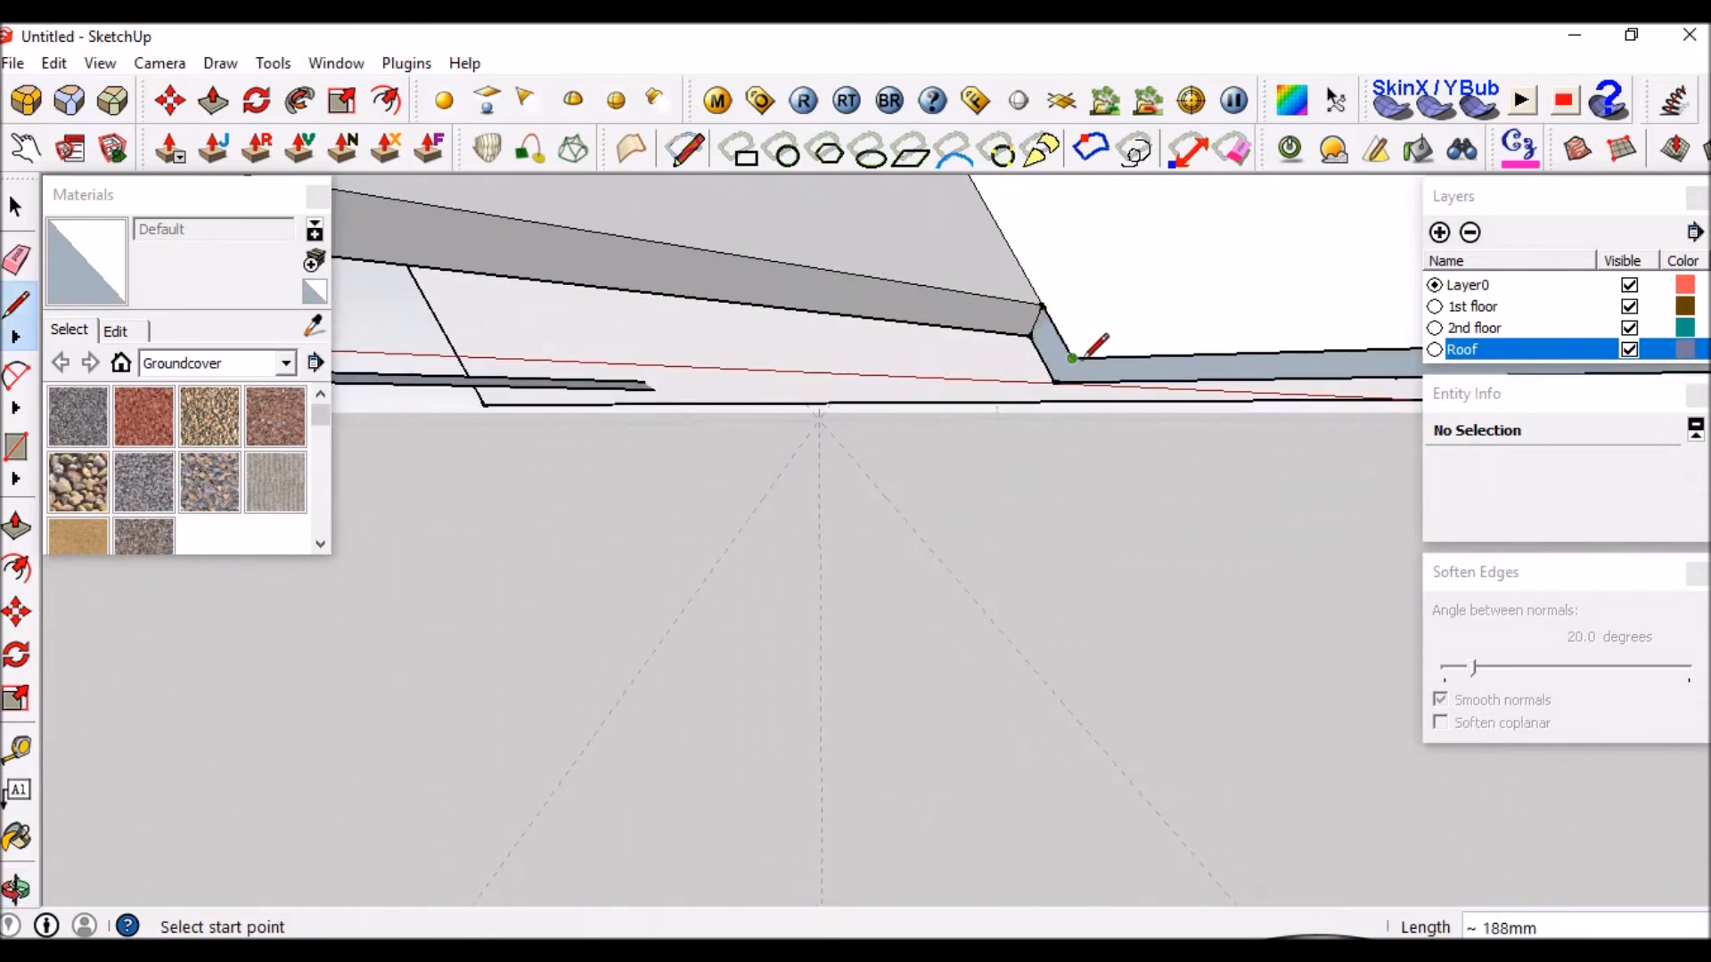
pyautogui.click(1054, 382)
pyautogui.press('space')
# Select the leftover part of the side wing extending beyond the main roof and delete it.
pyautogui.scroll(-4, 971, 283)
pyautogui.moveTo(971, 283); pyautogui.dragTo(1019, 512, button='middle')
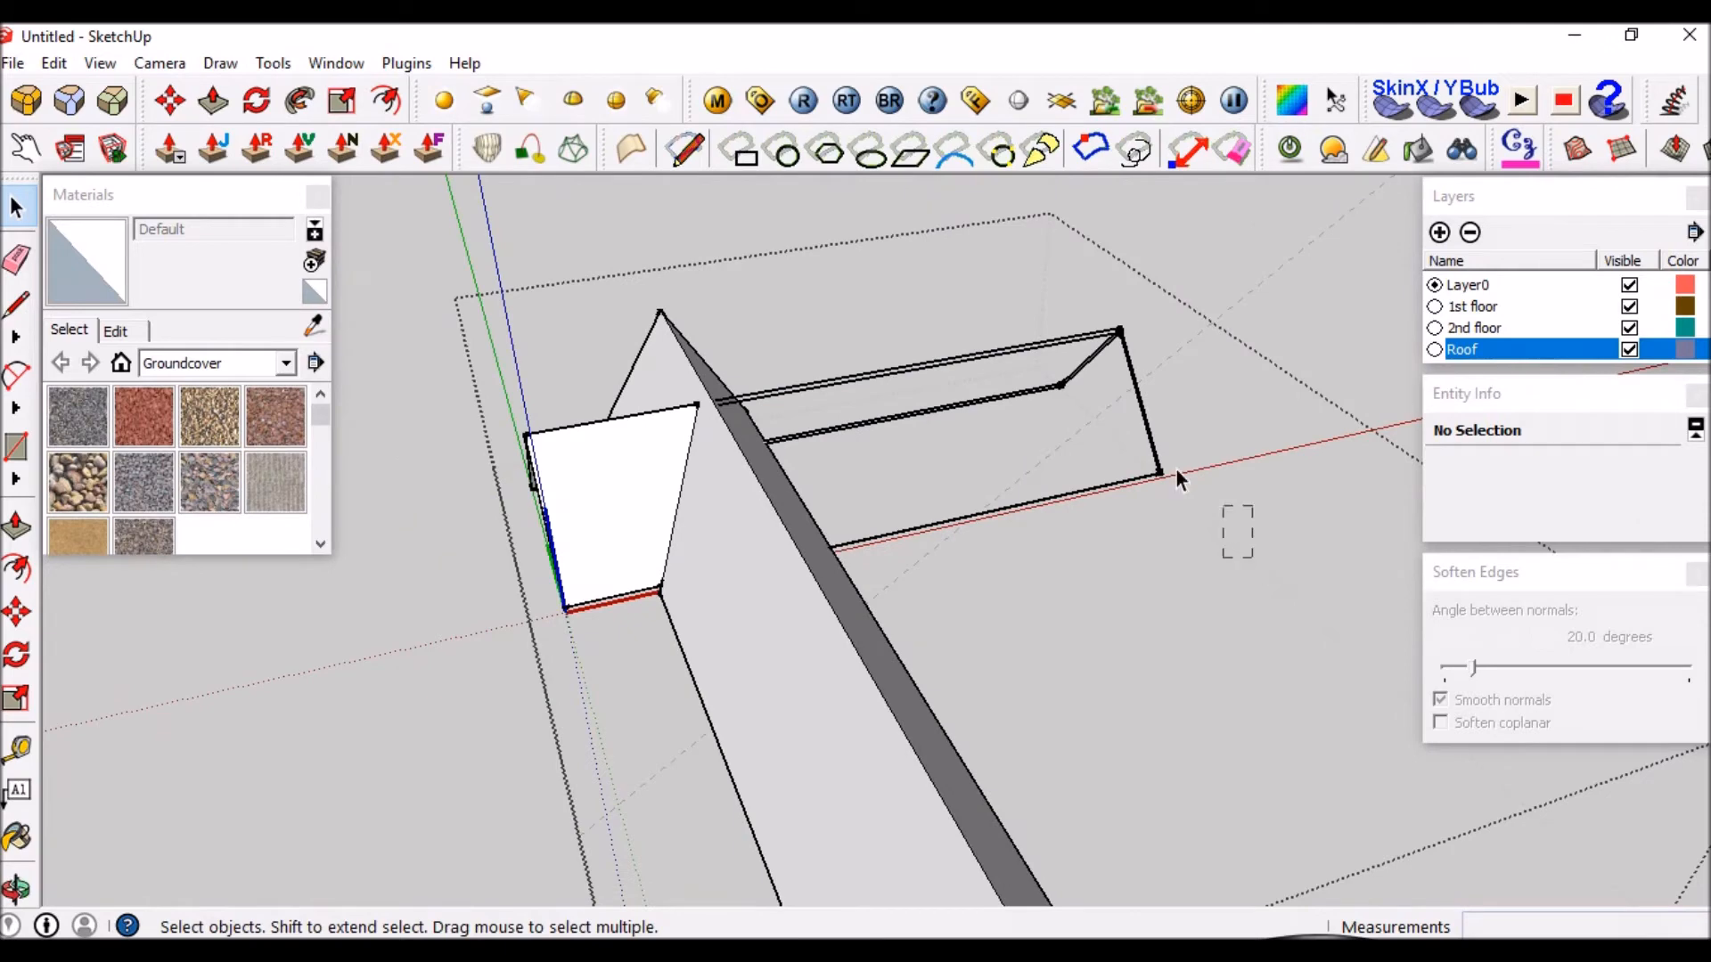
pyautogui.moveTo(1023, 301); pyautogui.dragTo(1023, 301)
pyautogui.press('Delete')
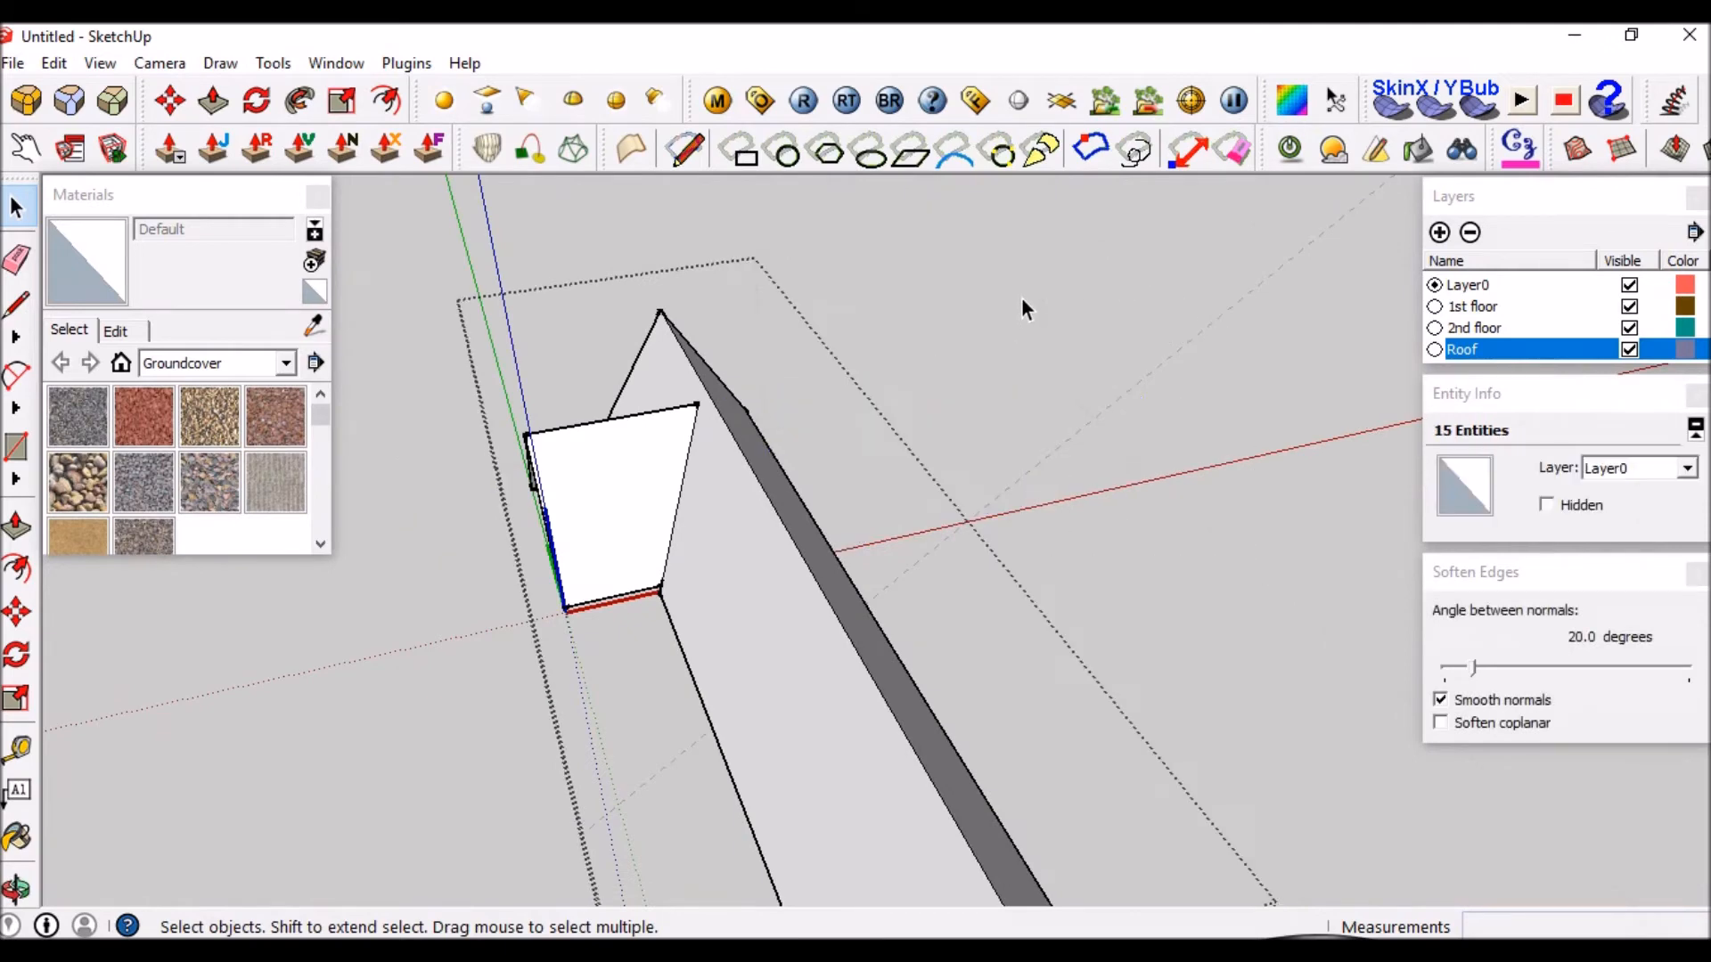
# Examine the trimmed side wing and the corner where its eave meets the main roof's eave.
pyautogui.moveTo(715, 470); pyautogui.dragTo(686, 490, button='middle')
pyautogui.moveTo(996, 283); pyautogui.dragTo(1356, 359, button='middle')
pyautogui.scroll(10, 1171, 416)
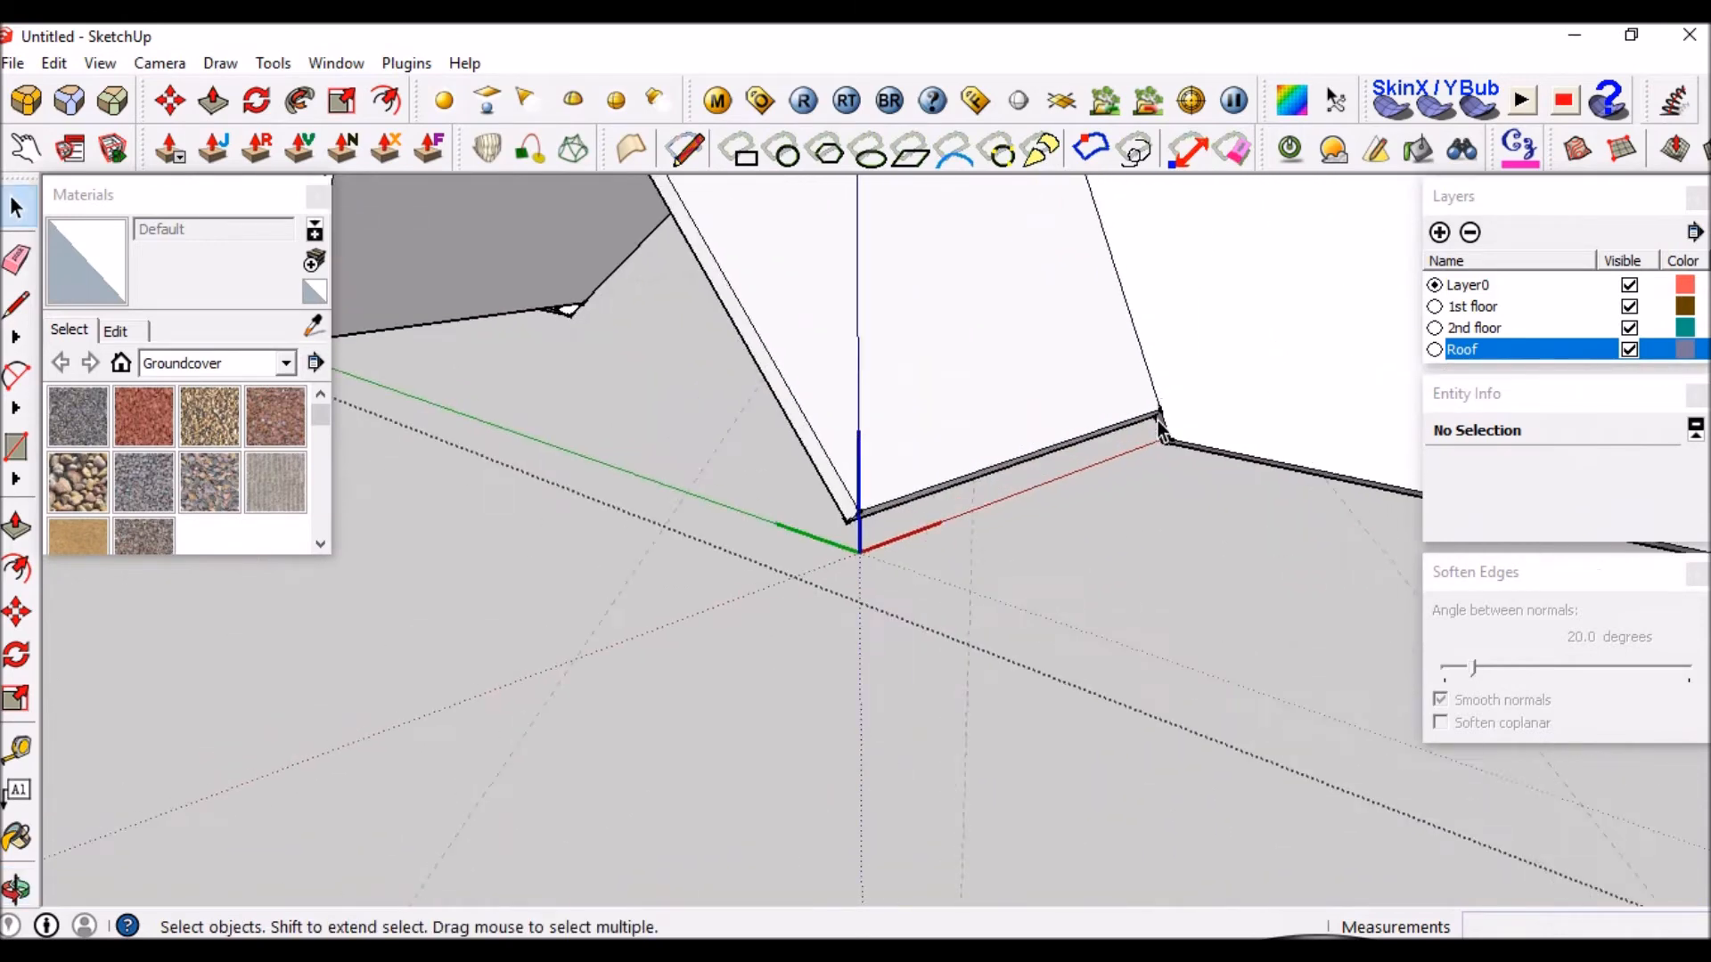
pyautogui.moveTo(1169, 467)
pyautogui.mouseDown(button='middle')
pyautogui.moveTo(1245, 328)
pyautogui.moveTo(1207, 463)
pyautogui.moveTo(1092, 492)
pyautogui.moveTo(1092, 451)
pyautogui.moveTo(1174, 460)
pyautogui.mouseUp(button='middle')
pyautogui.scroll(3, 1207, 462)
pyautogui.moveTo(1072, 355); pyautogui.dragTo(982, 347, button='middle')
pyautogui.scroll(-3, 975, 374)
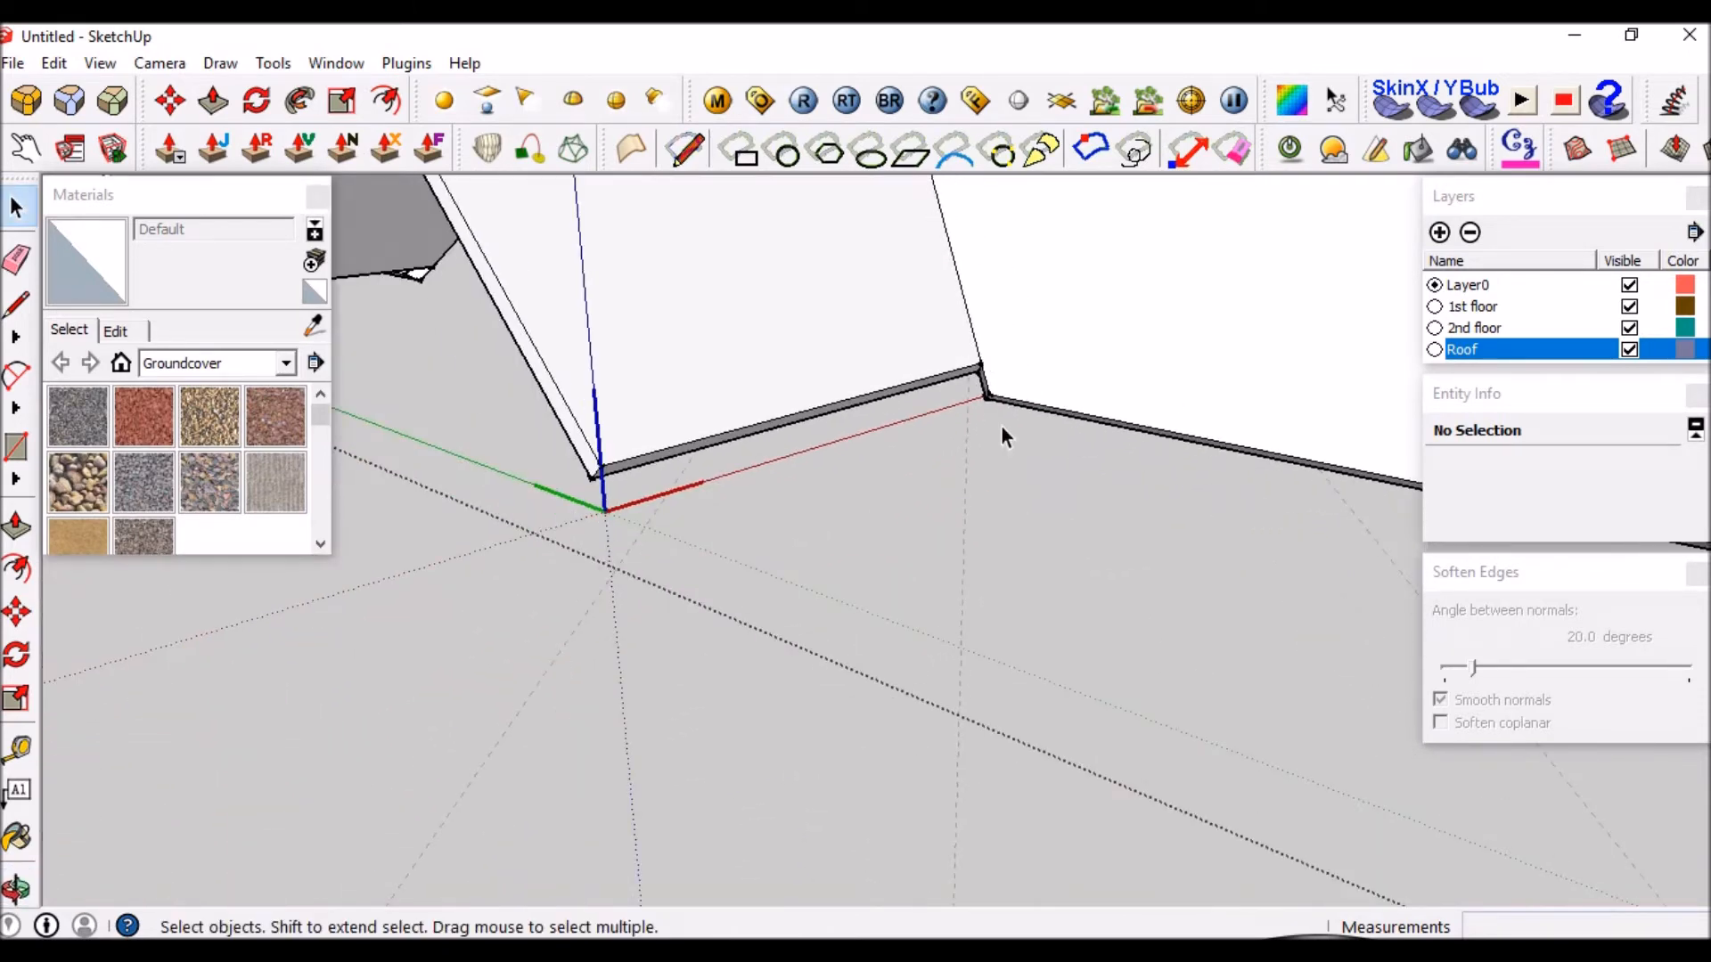
pyautogui.scroll(-2, 1014, 370)
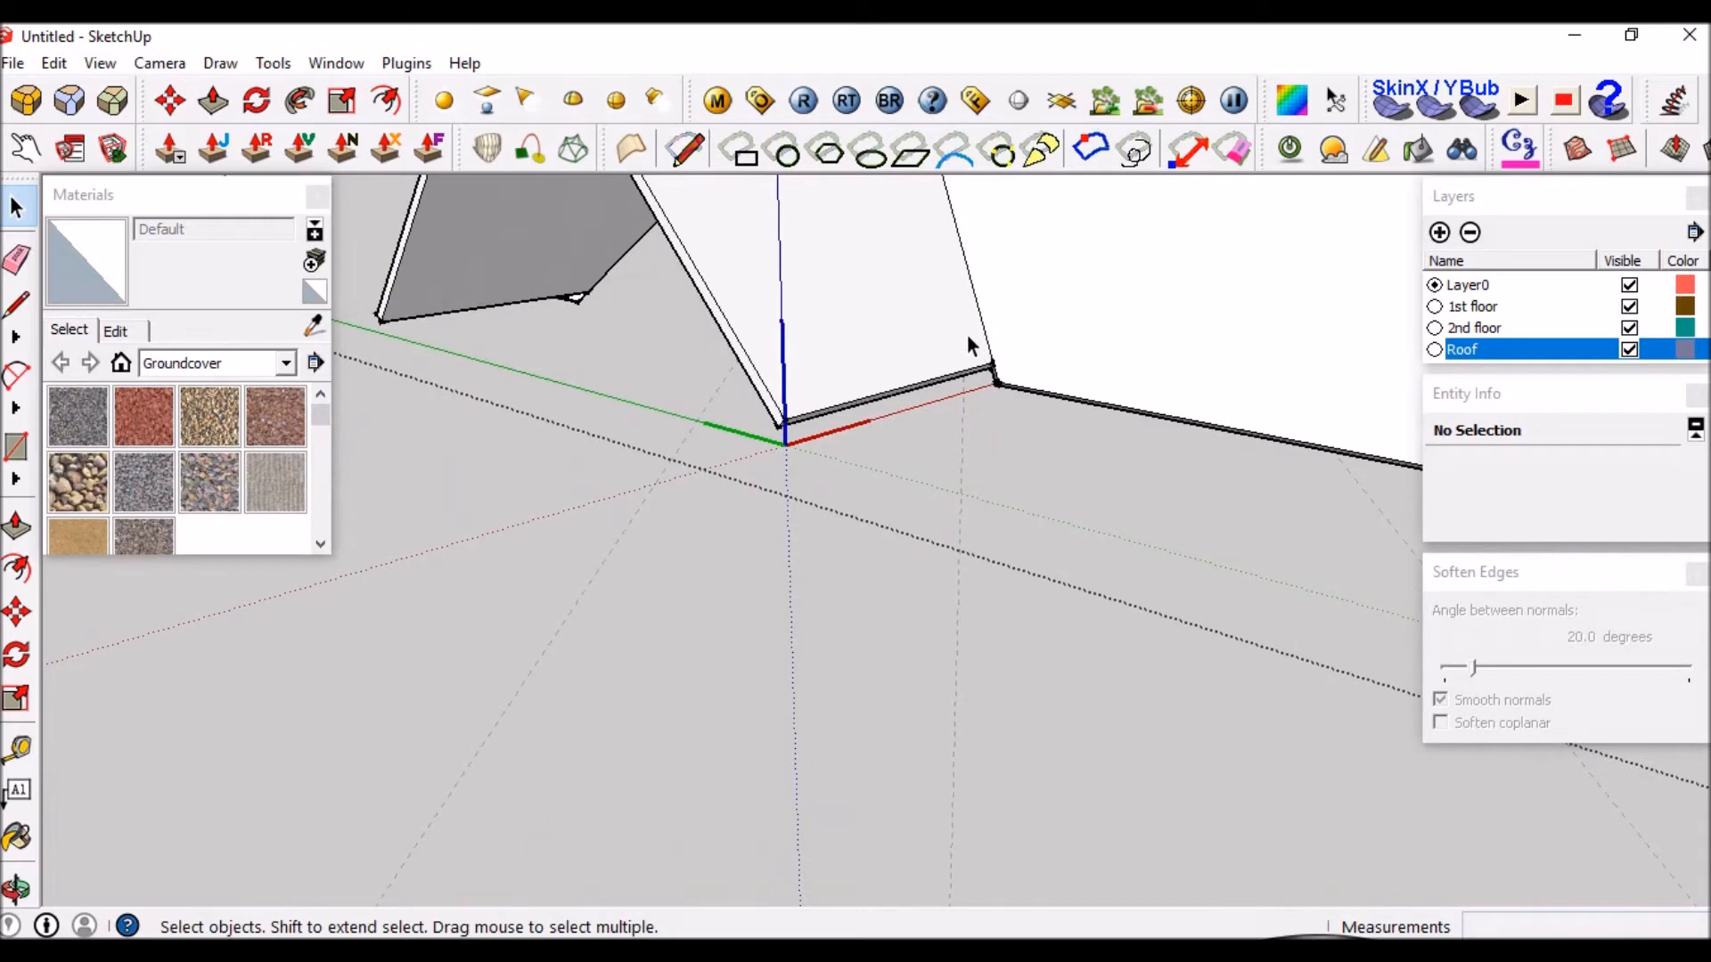
pyautogui.moveTo(1018, 341)
pyautogui.mouseDown(button='middle')
pyautogui.moveTo(1012, 363)
pyautogui.moveTo(1009, 344)
pyautogui.mouseUp(button='middle')
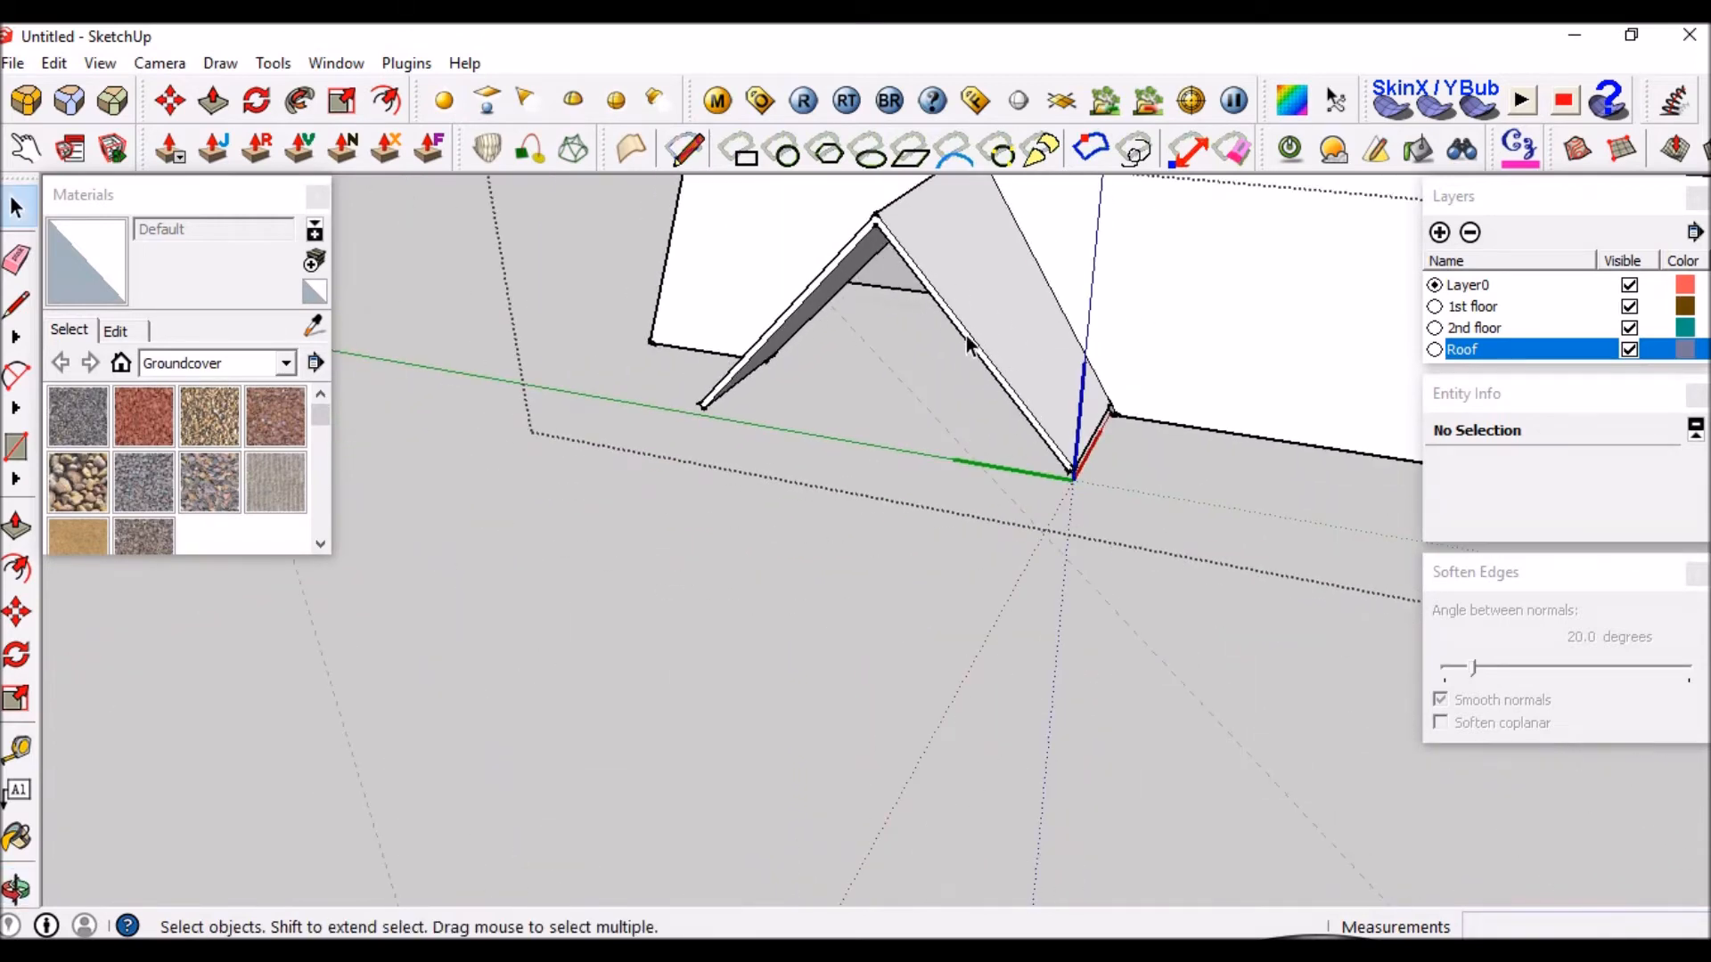
pyautogui.moveTo(1167, 335); pyautogui.dragTo(971, 332, button='middle')
# Copy the side wing's eave thickness face about 267 mm down to the lower corner of the main roof's eave.
pyautogui.scroll(9, 985, 520)
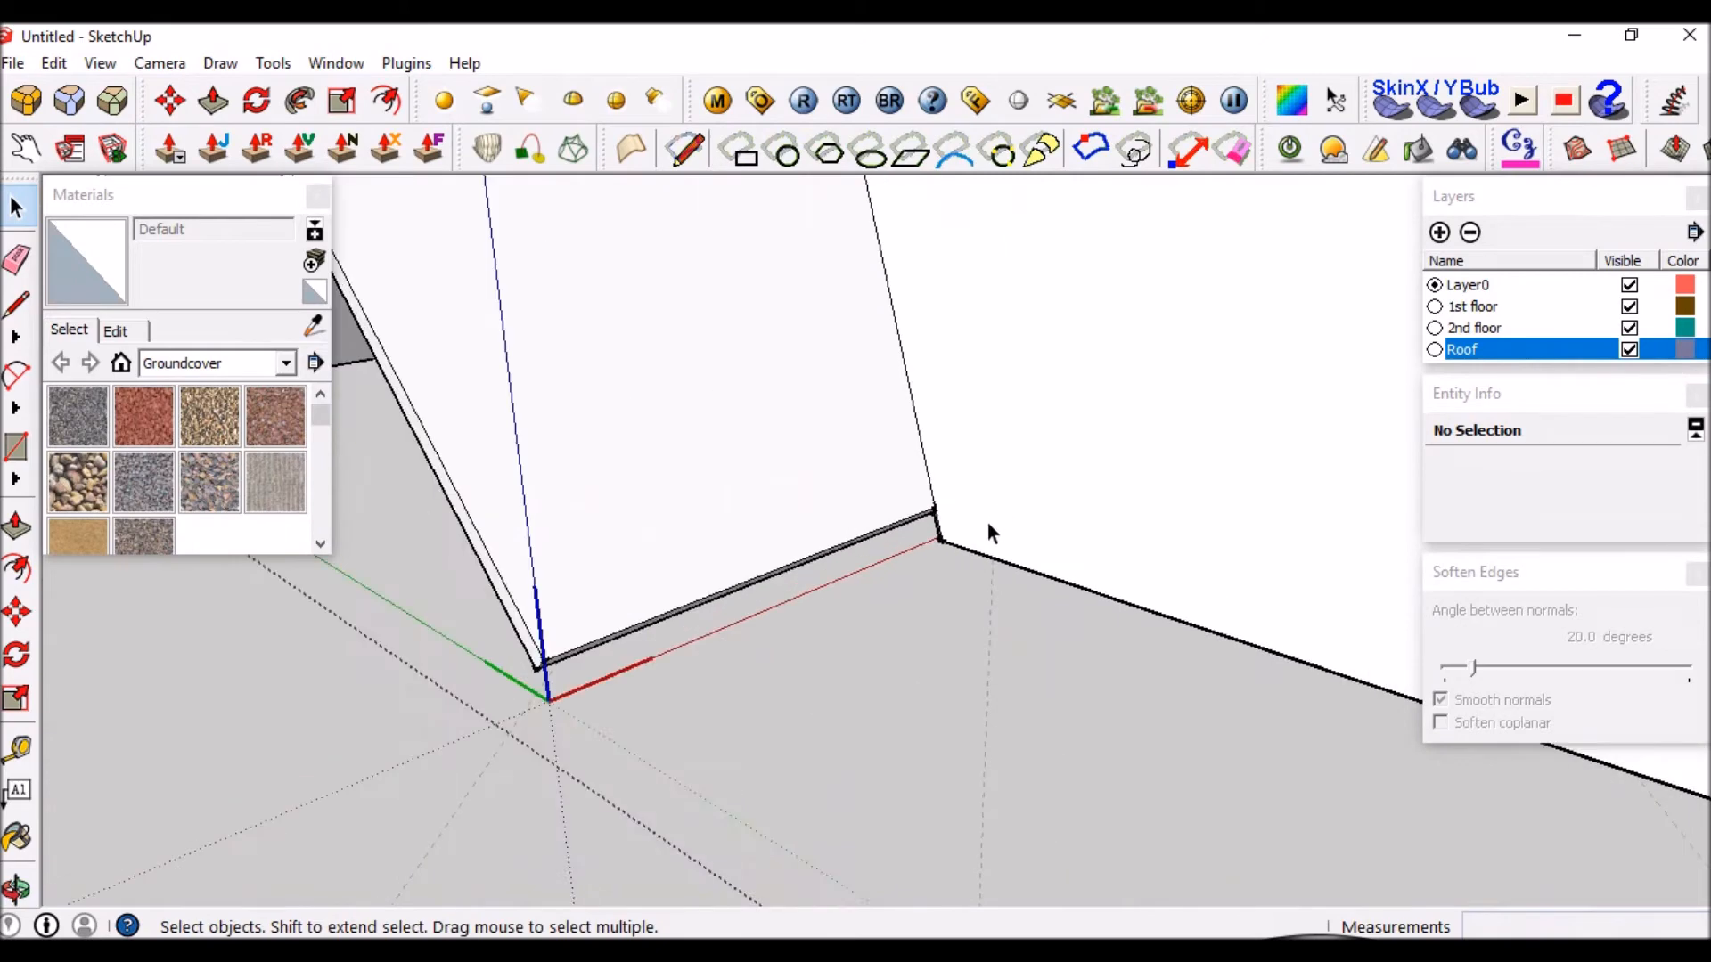
pyautogui.moveTo(944, 522); pyautogui.dragTo(1051, 391, button='middle')
pyautogui.scroll(3, 889, 586)
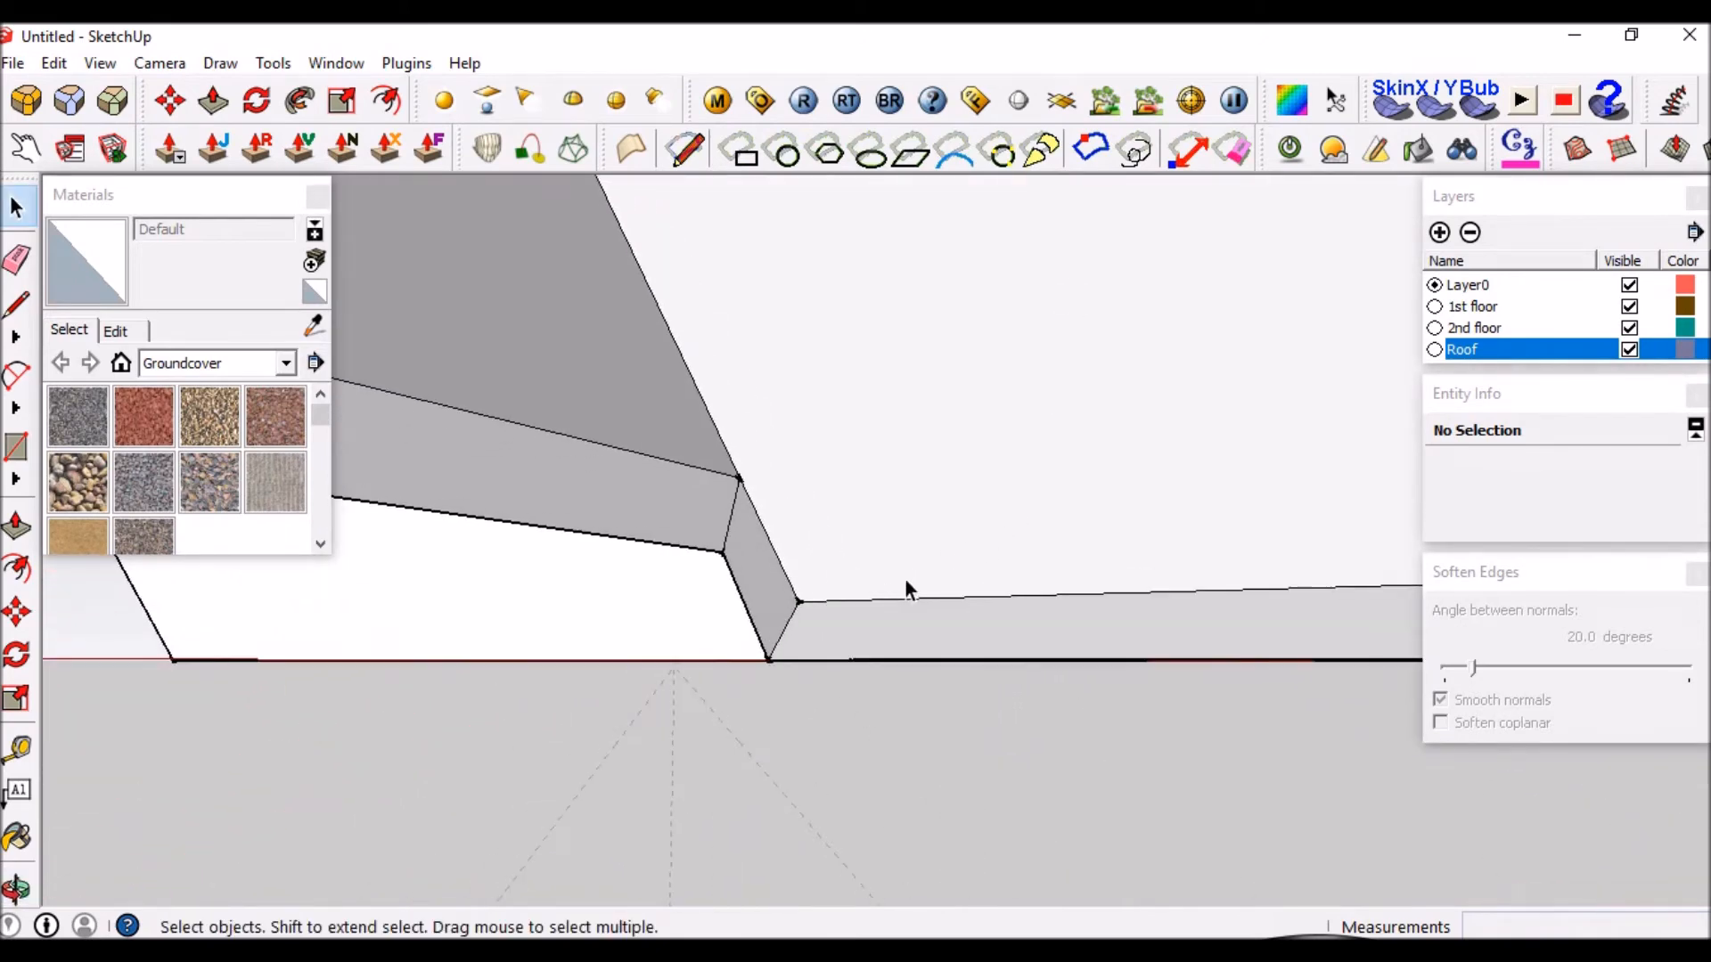
pyautogui.moveTo(906, 559); pyautogui.dragTo(694, 511, button='middle')
pyautogui.click(693, 511)
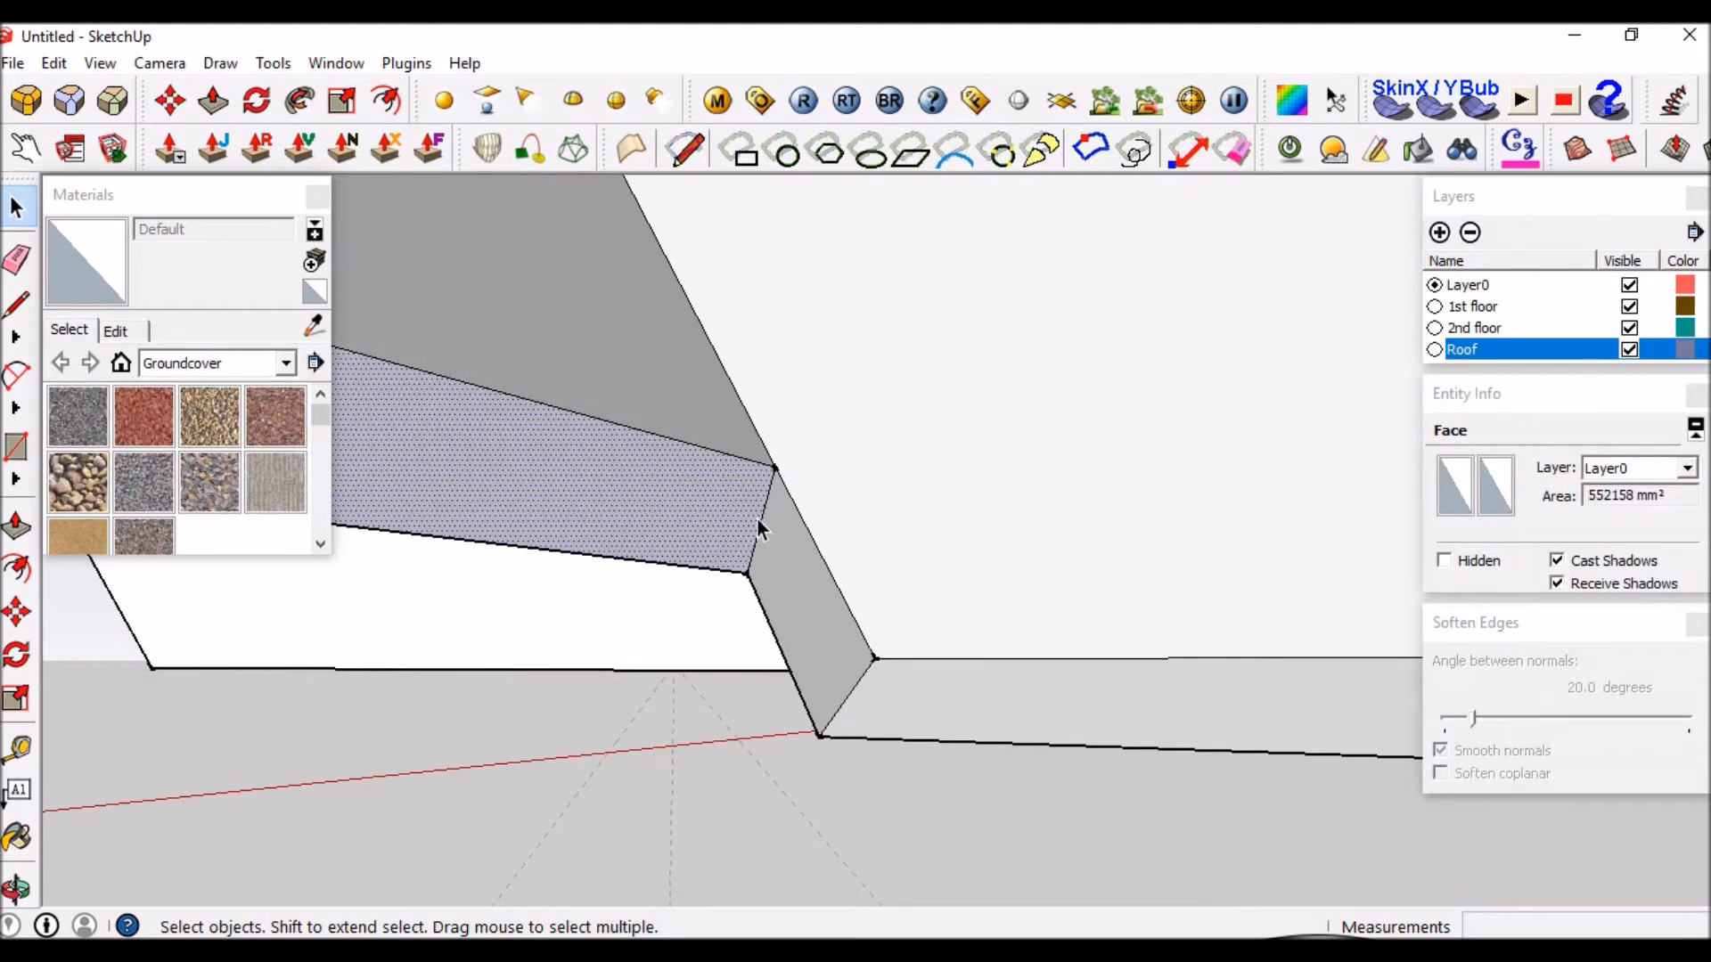
pyautogui.press('m')
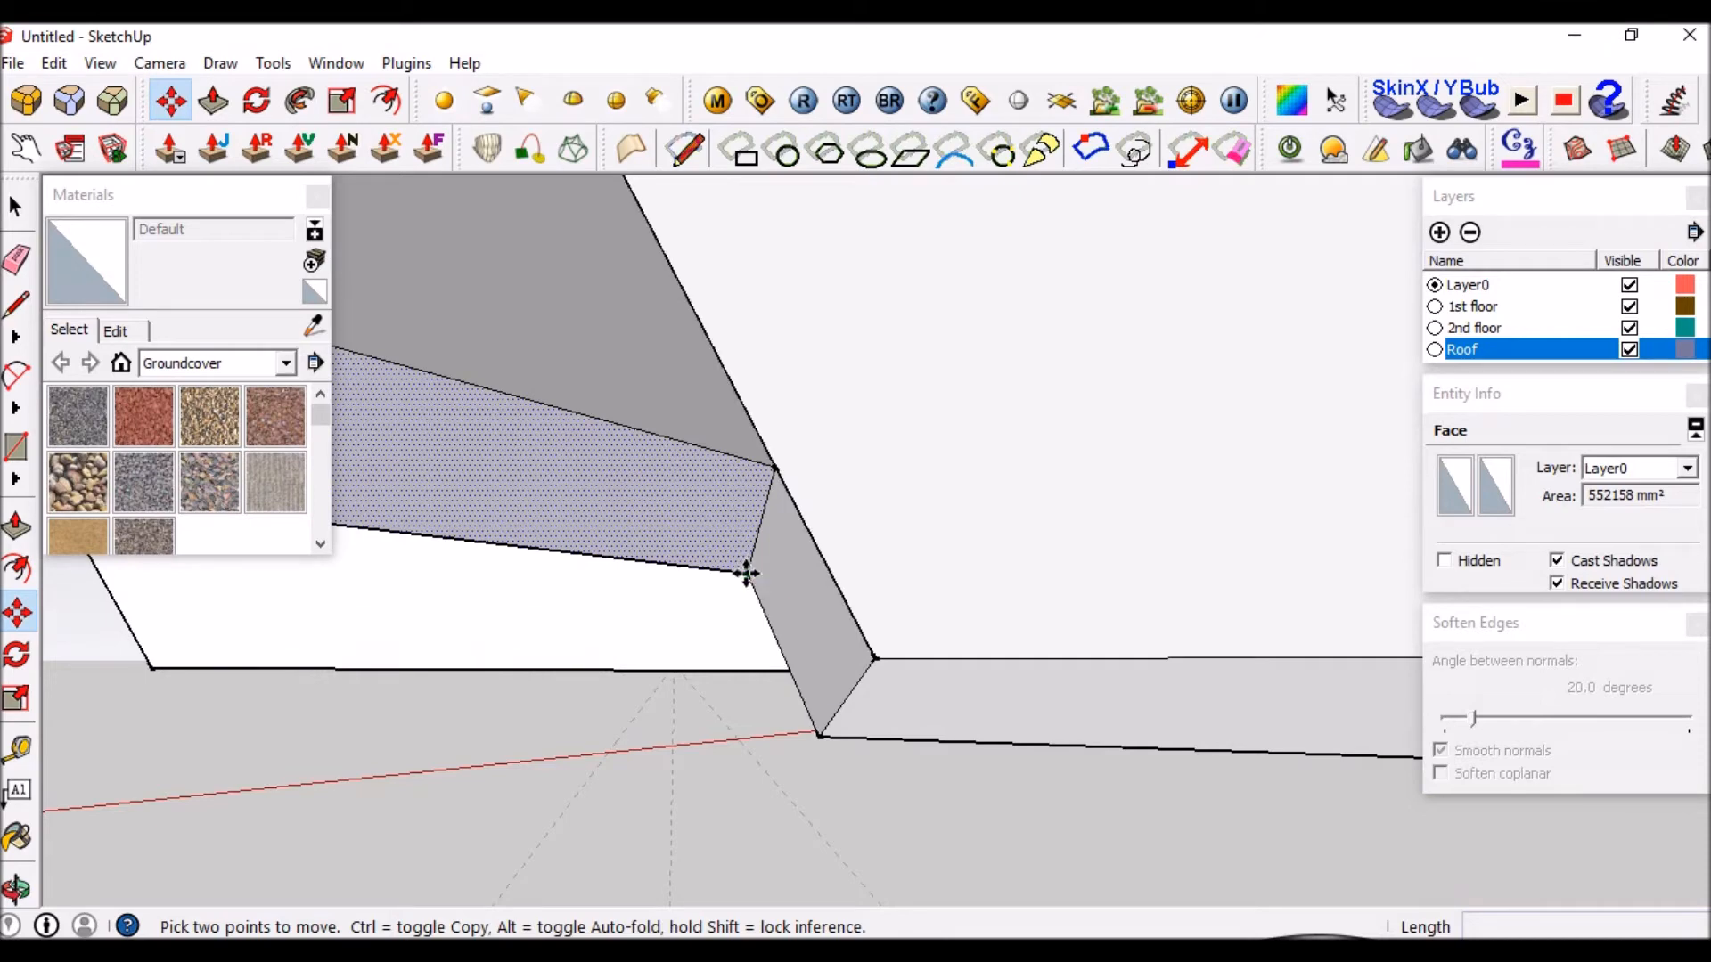
pyautogui.press('ctrl')
pyautogui.click(746, 574)
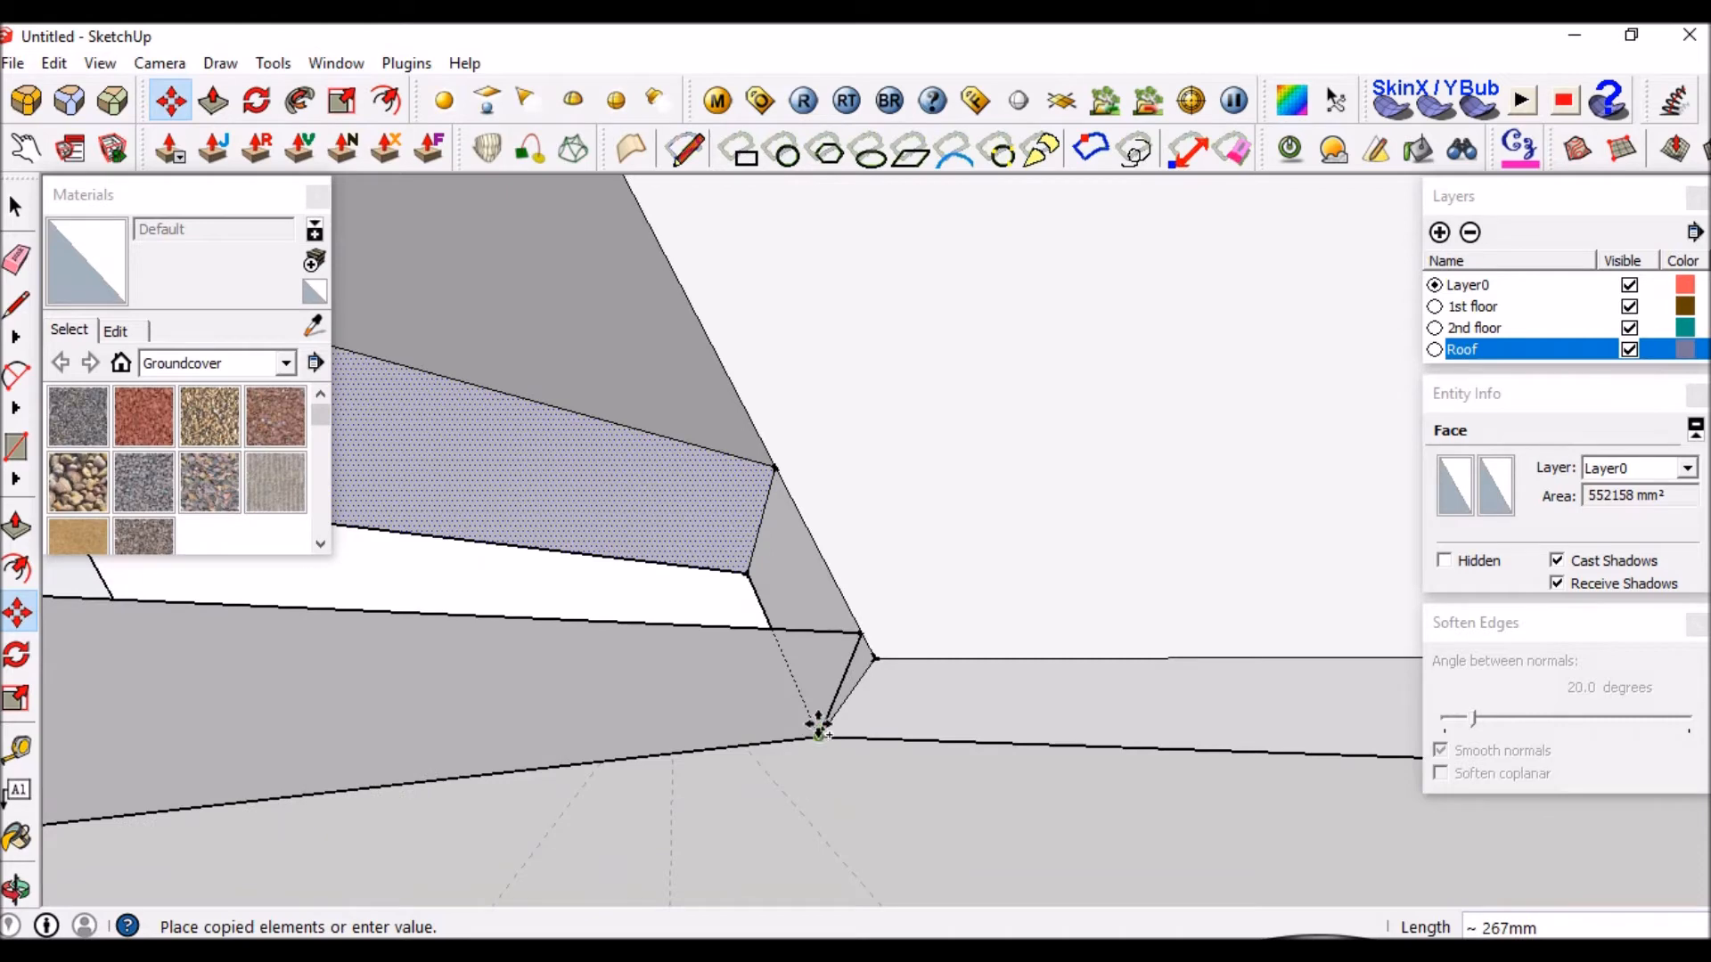
pyautogui.click(814, 734)
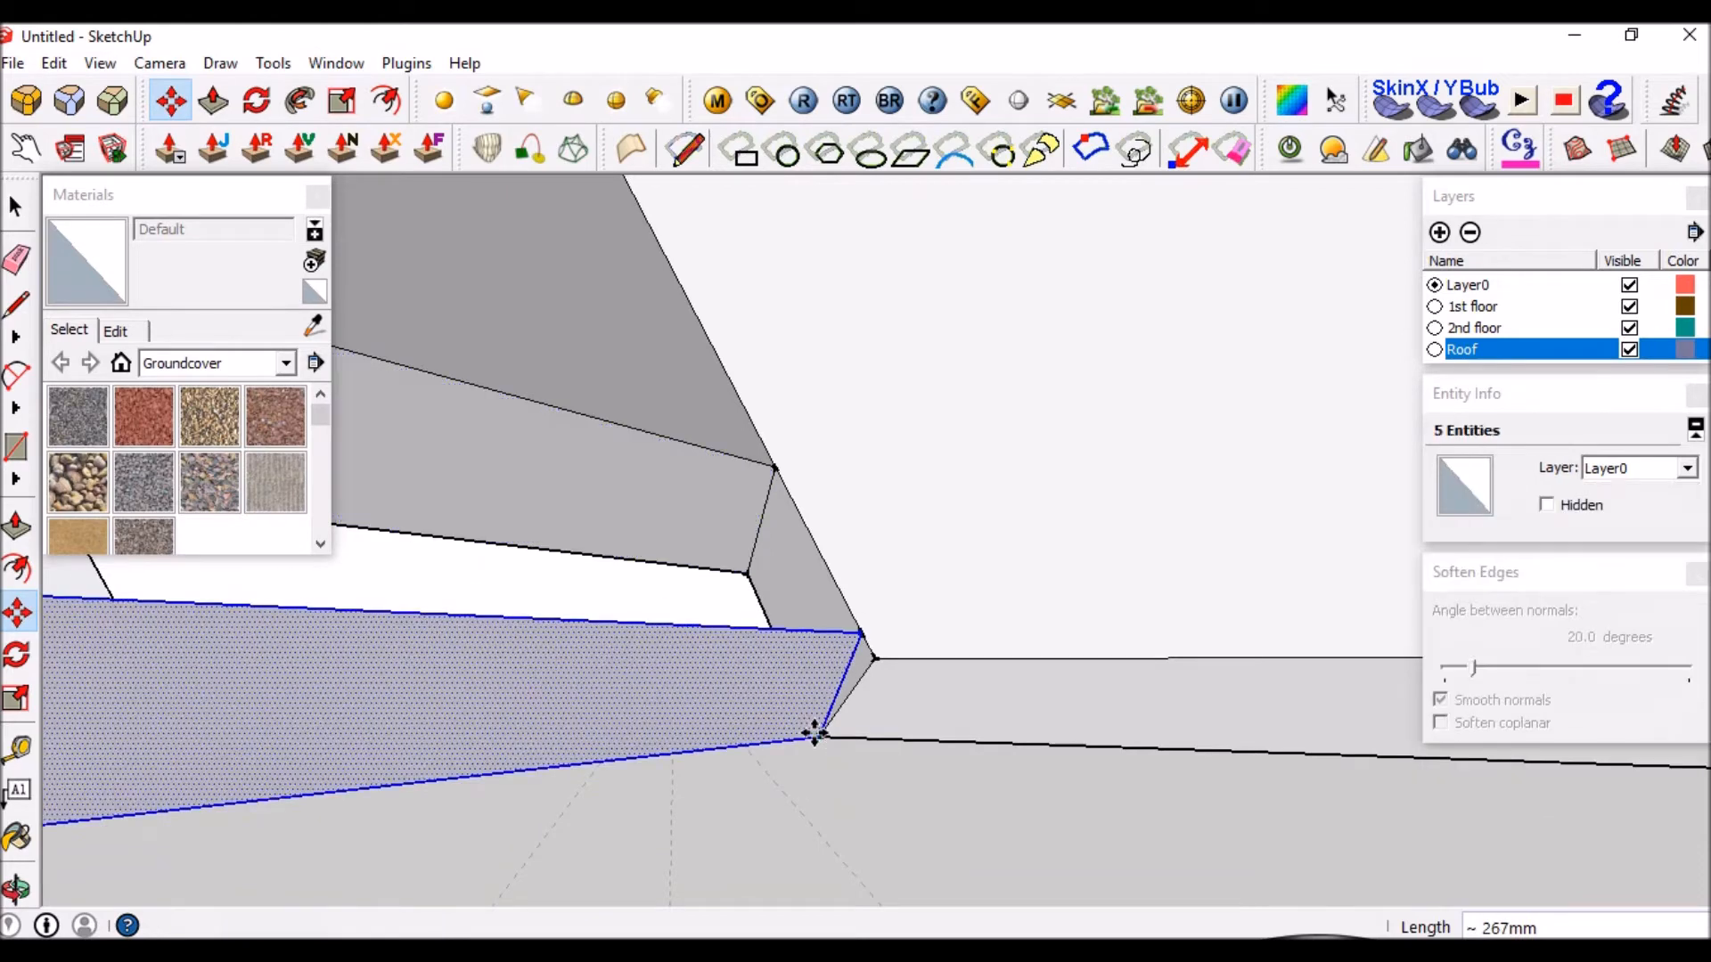
pyautogui.press('space')
# Extend both edges of the side wing's sloping end at the eave corner with two lines about 546 mm and 407 mm long.
pyautogui.moveTo(966, 567)
pyautogui.mouseDown(button='middle')
pyautogui.moveTo(1003, 621)
pyautogui.moveTo(1114, 443)
pyautogui.moveTo(1134, 485)
pyautogui.moveTo(802, 570)
pyautogui.moveTo(775, 640)
pyautogui.mouseUp(button='middle')
pyautogui.press('l')
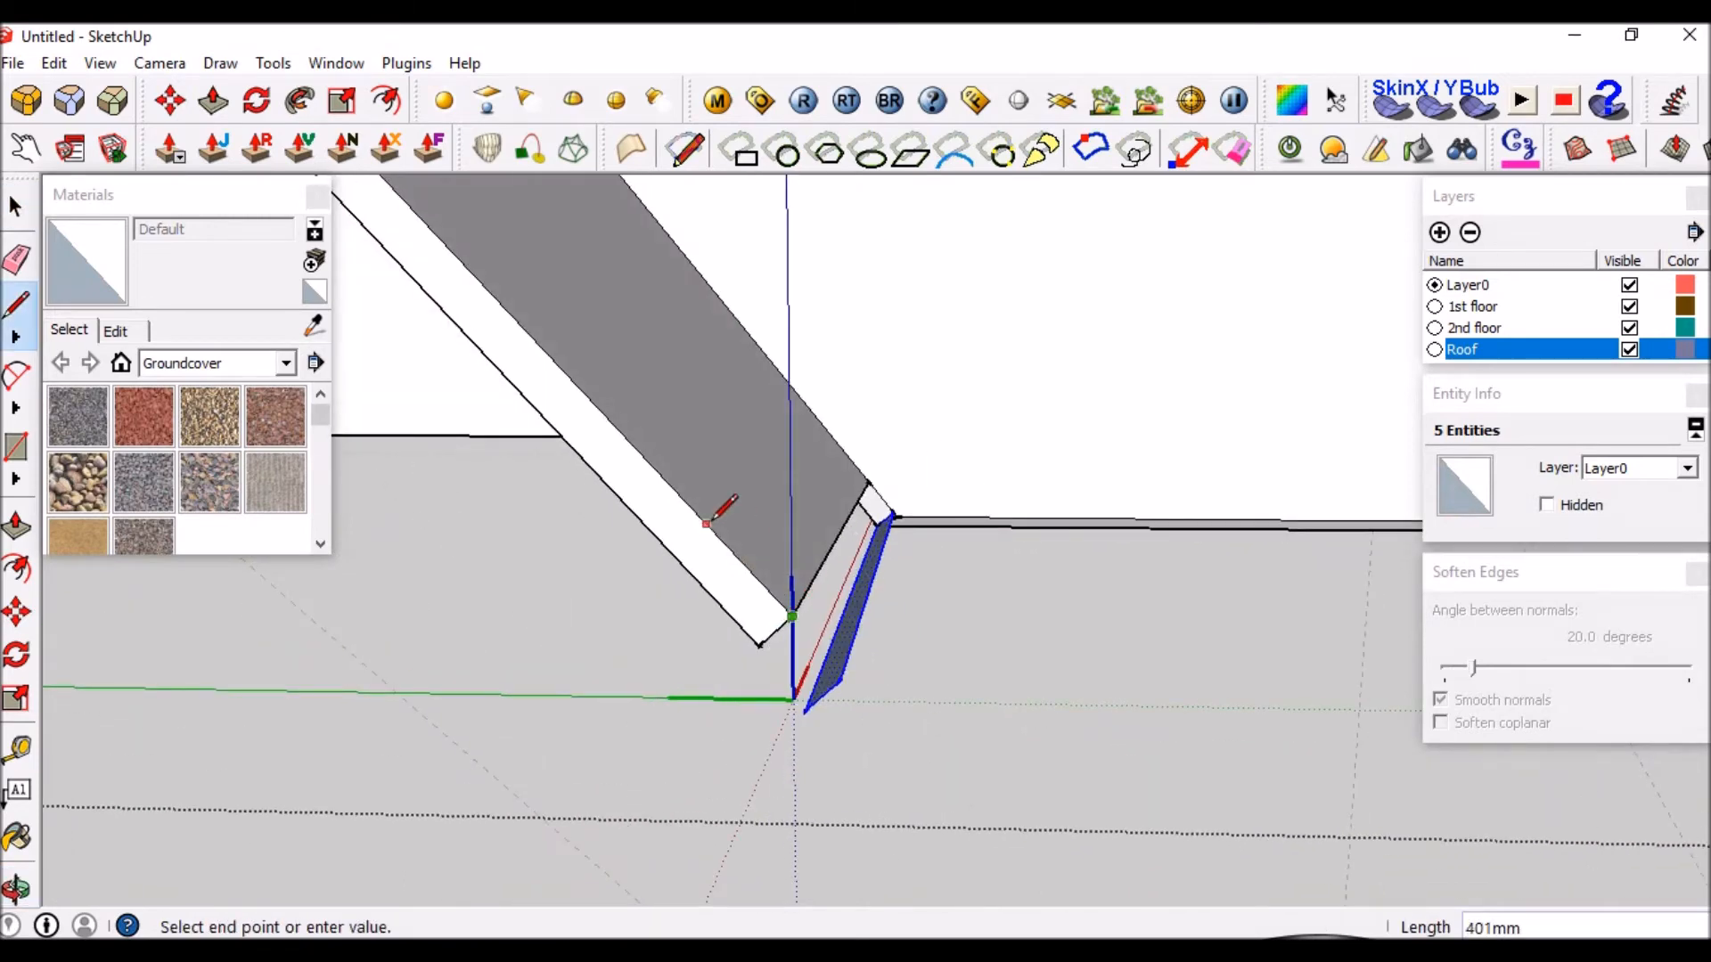
pyautogui.scroll(-9, 706, 524)
pyautogui.scroll(9, 831, 467)
pyautogui.moveTo(707, 523); pyautogui.dragTo(732, 563, button='middle')
pyautogui.click(877, 862)
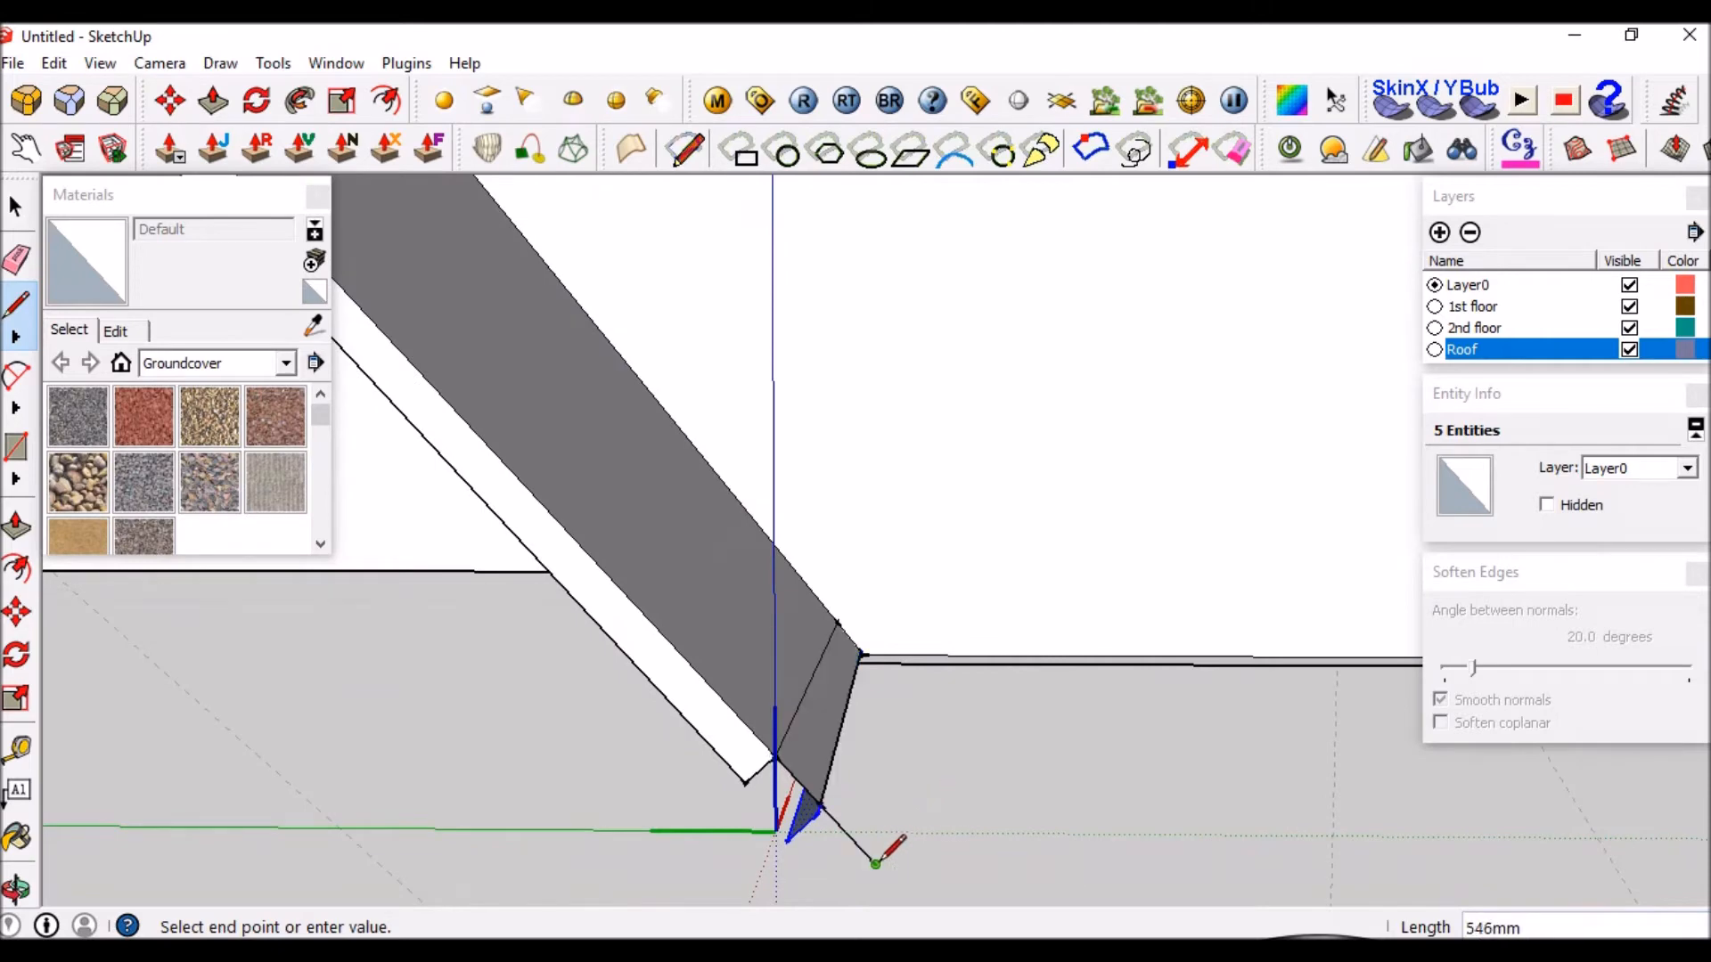
pyautogui.moveTo(780, 542); pyautogui.dragTo(1025, 420, button='middle')
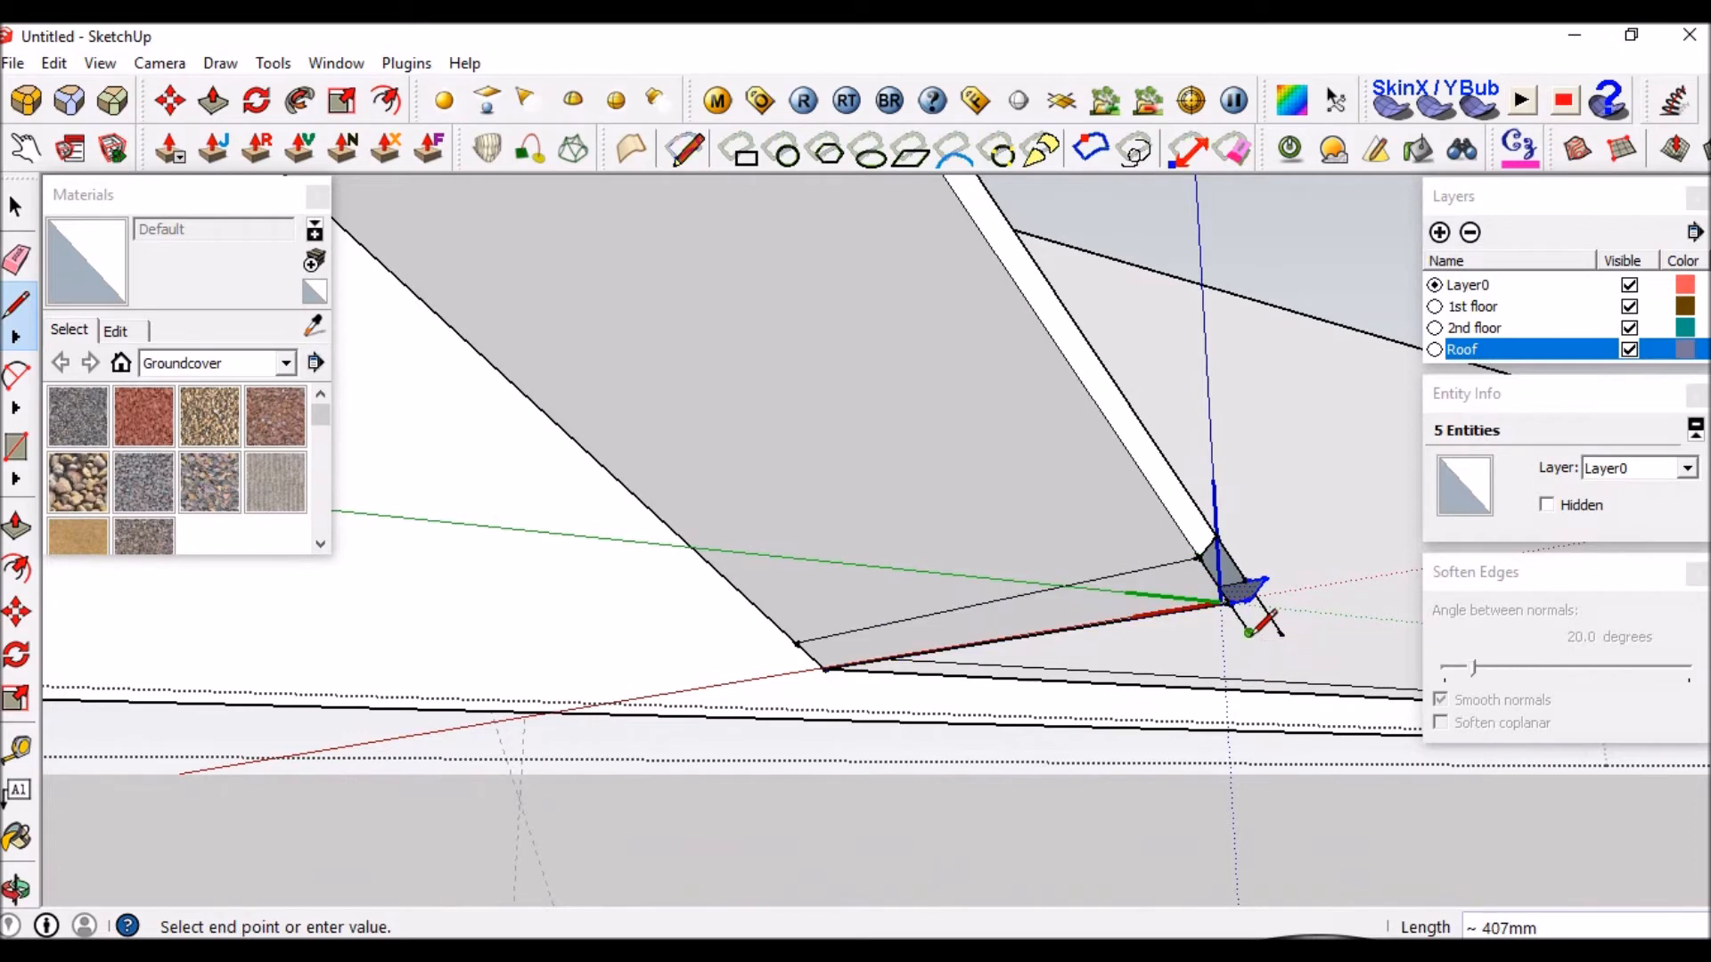
# Divide the copied end face with a 150 mm line between the two extended edges and delete the surplus beyond it.
pyautogui.press('space')
pyautogui.moveTo(1241, 603); pyautogui.dragTo(1195, 881, button='middle')
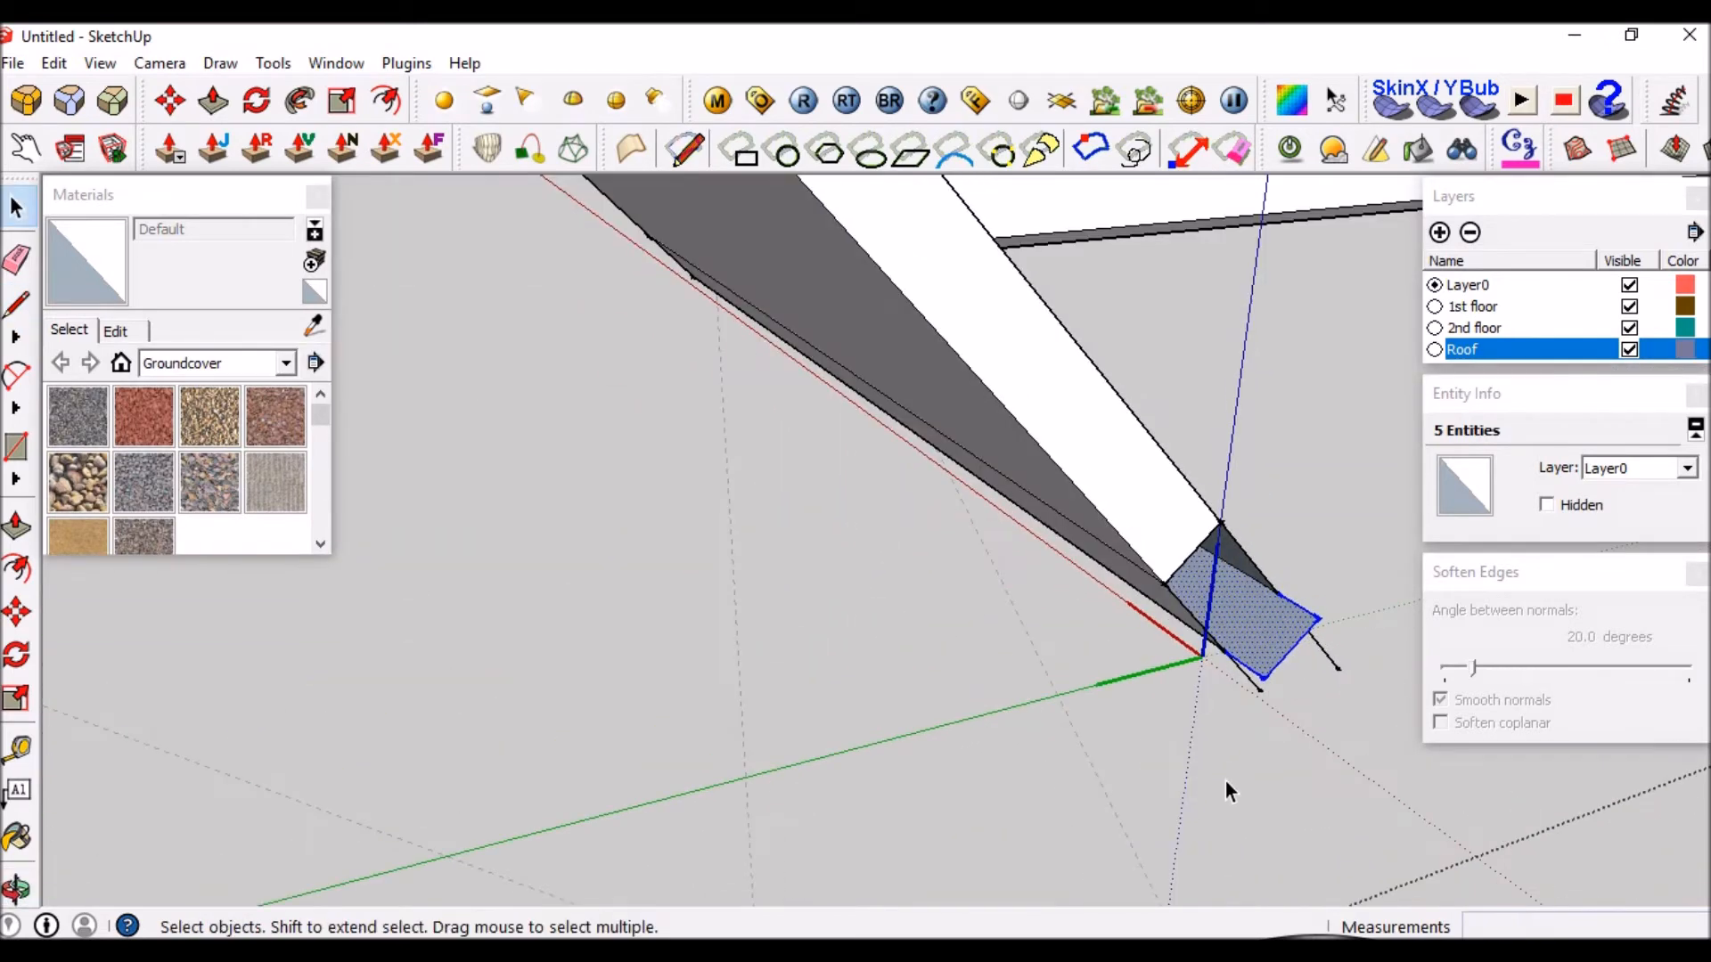
pyautogui.press('l')
pyautogui.scroll(3, 1220, 651)
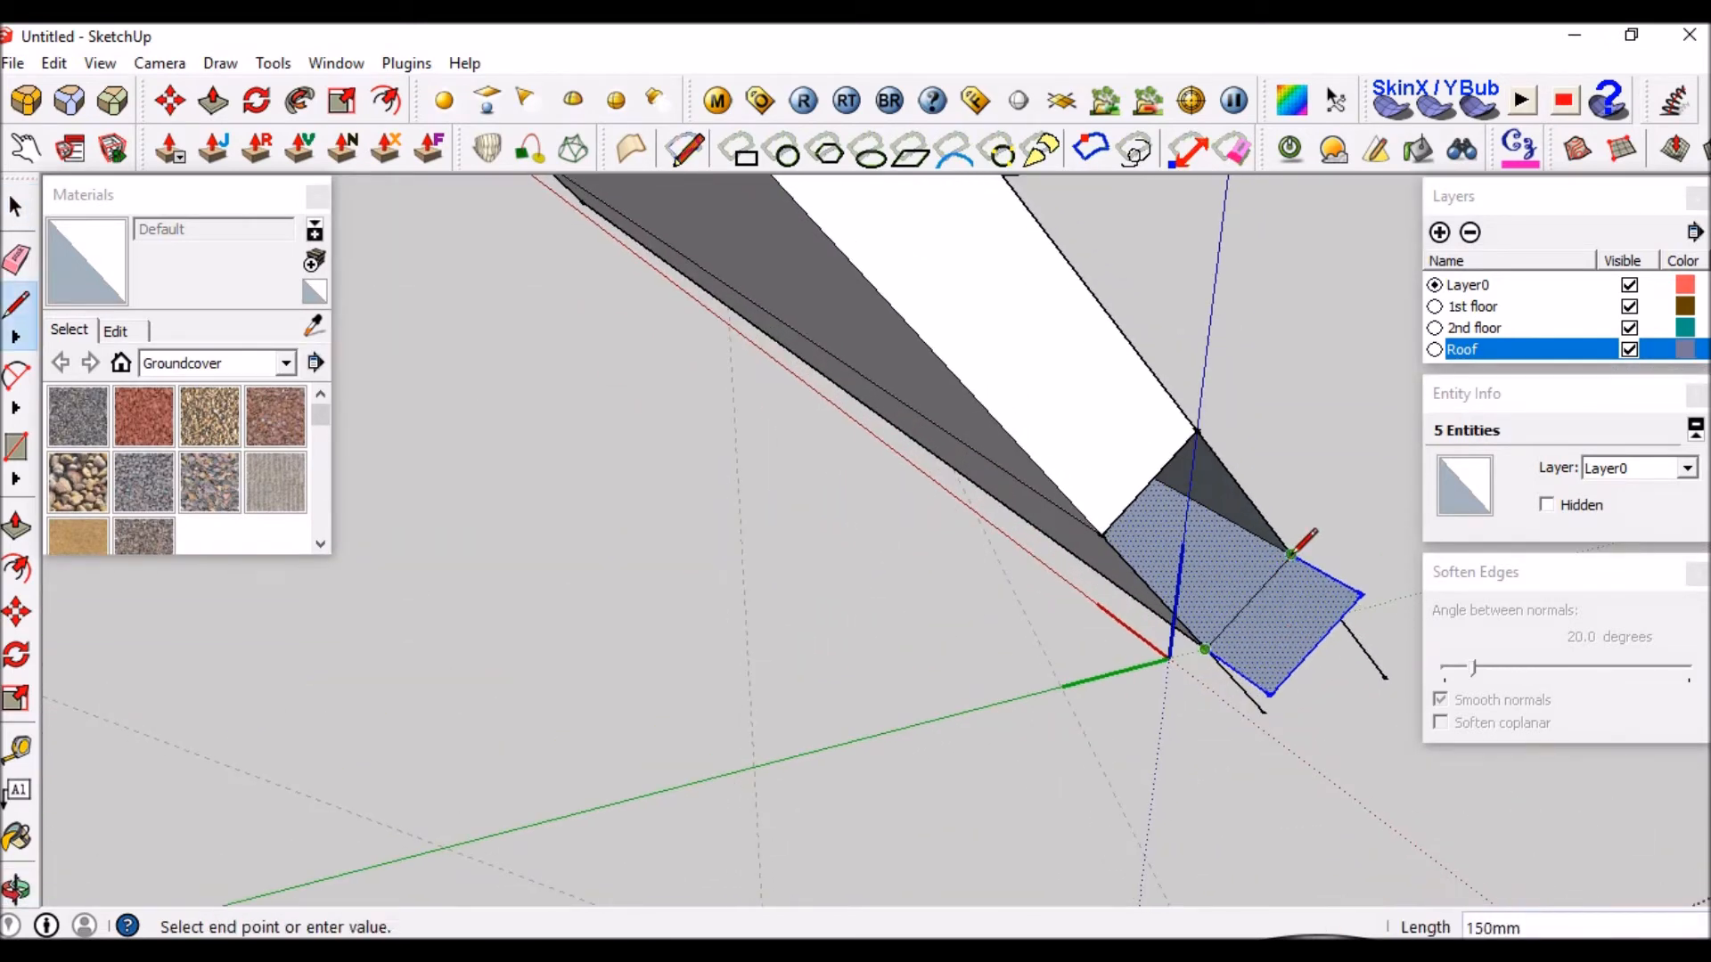
pyautogui.press('space')
pyautogui.moveTo(1308, 589); pyautogui.dragTo(1199, 784, button='middle')
pyautogui.click(1230, 619)
pyautogui.moveTo(1137, 746); pyautogui.dragTo(1136, 744)
pyautogui.press('Delete')
# Close the extended eave where it meets the main roof with a line about 188 mm long between its upper and lower corners.
pyautogui.moveTo(1221, 647); pyautogui.dragTo(1107, 462, button='middle')
pyautogui.scroll(-4, 1255, 425)
pyautogui.scroll(5, 1283, 565)
pyautogui.moveTo(1207, 612); pyautogui.dragTo(1267, 679, button='middle')
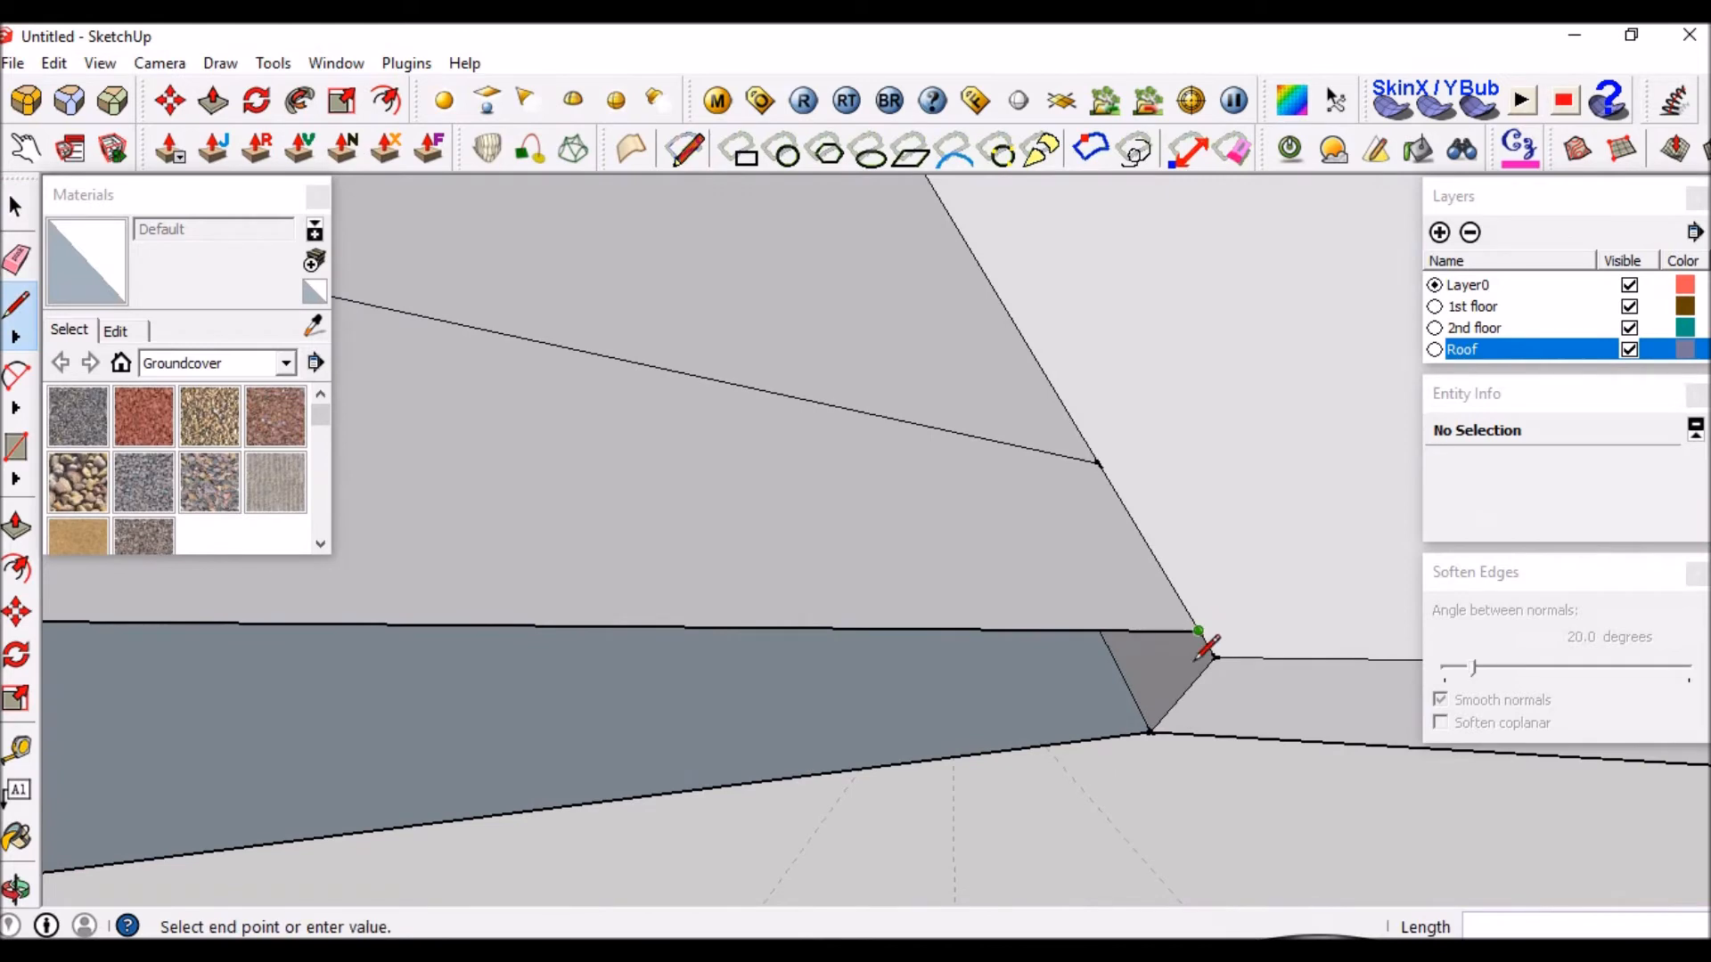
pyautogui.click(1151, 733)
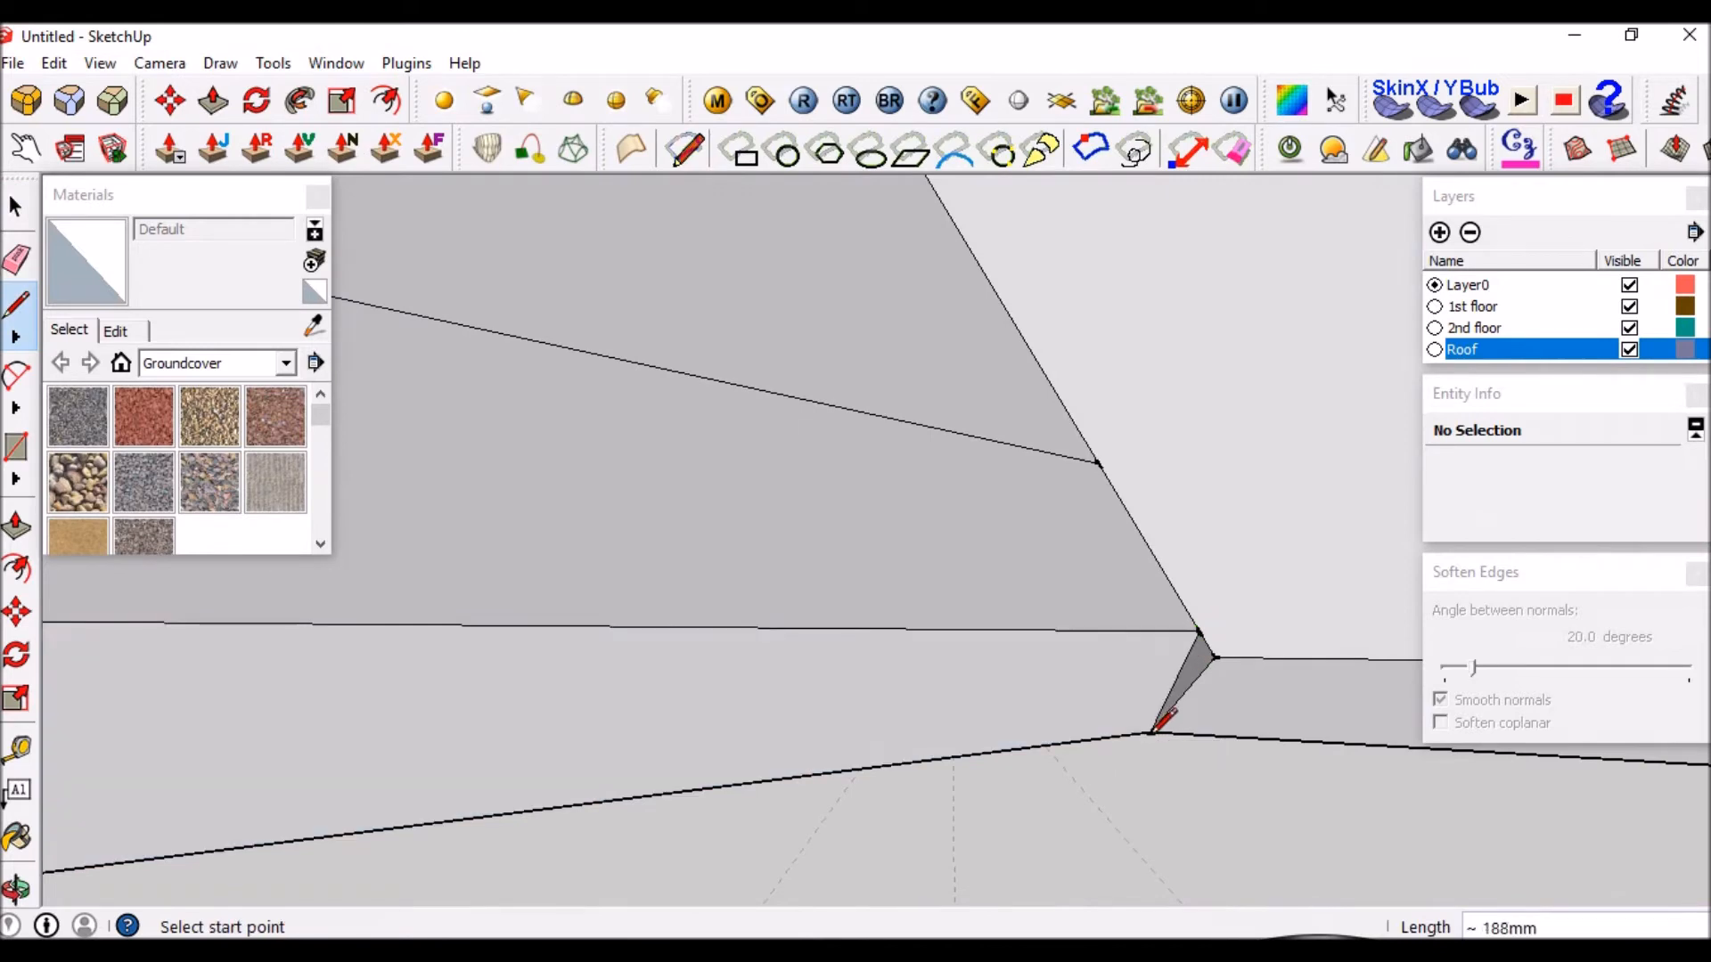
# Try to delete the seam edge between the side wing's slope and its added eave strip.
pyautogui.press('space')
pyautogui.click(1011, 457)
pyautogui.press('Delete')
pyautogui.moveTo(1023, 453); pyautogui.dragTo(1139, 417, button='middle')
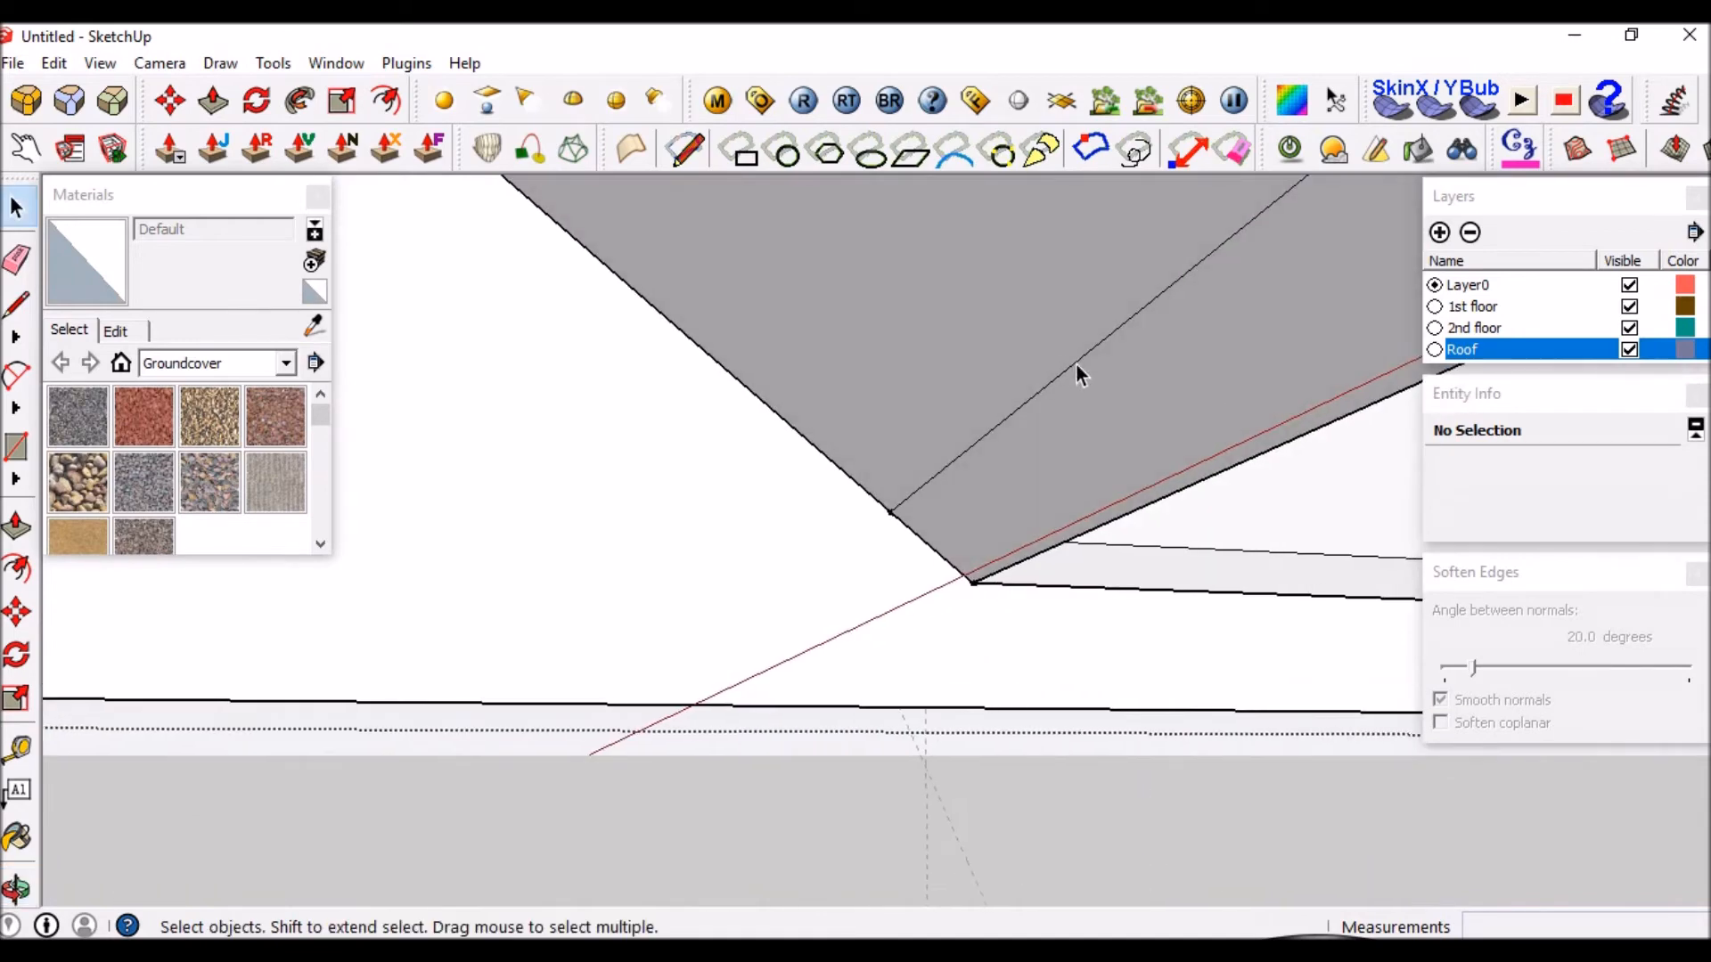
pyautogui.moveTo(1077, 362); pyautogui.dragTo(748, 539, button='middle')
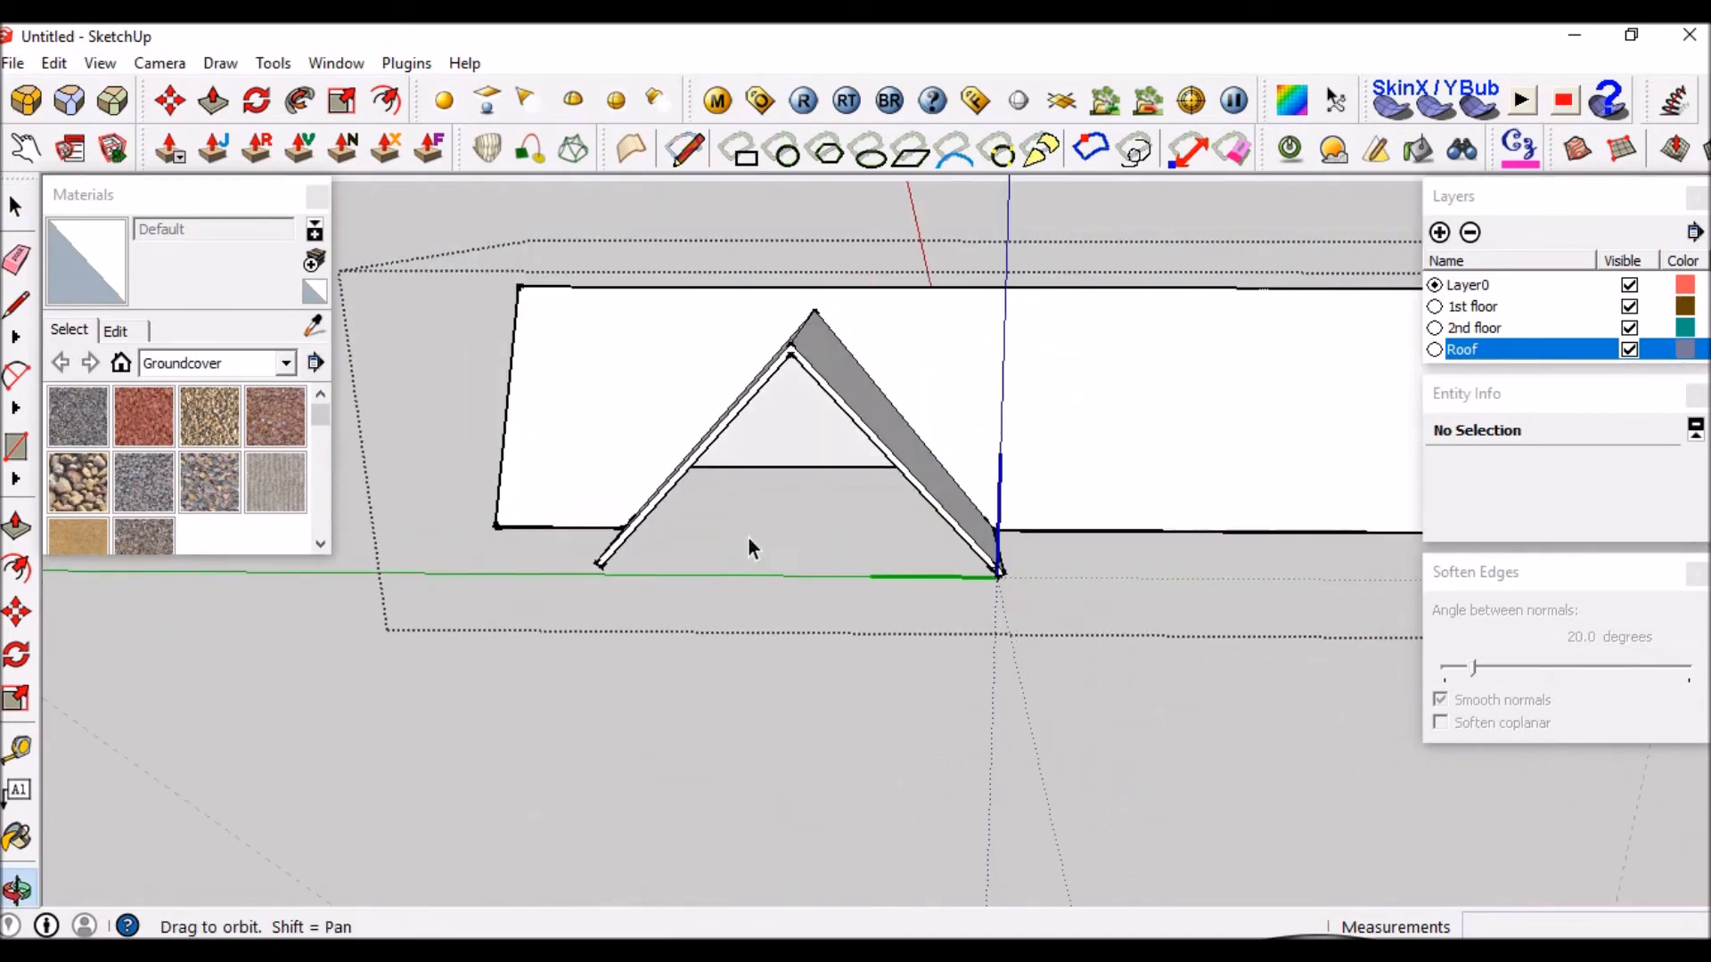
pyautogui.scroll(6, 987, 543)
pyautogui.moveTo(987, 545); pyautogui.dragTo(827, 506, button='middle')
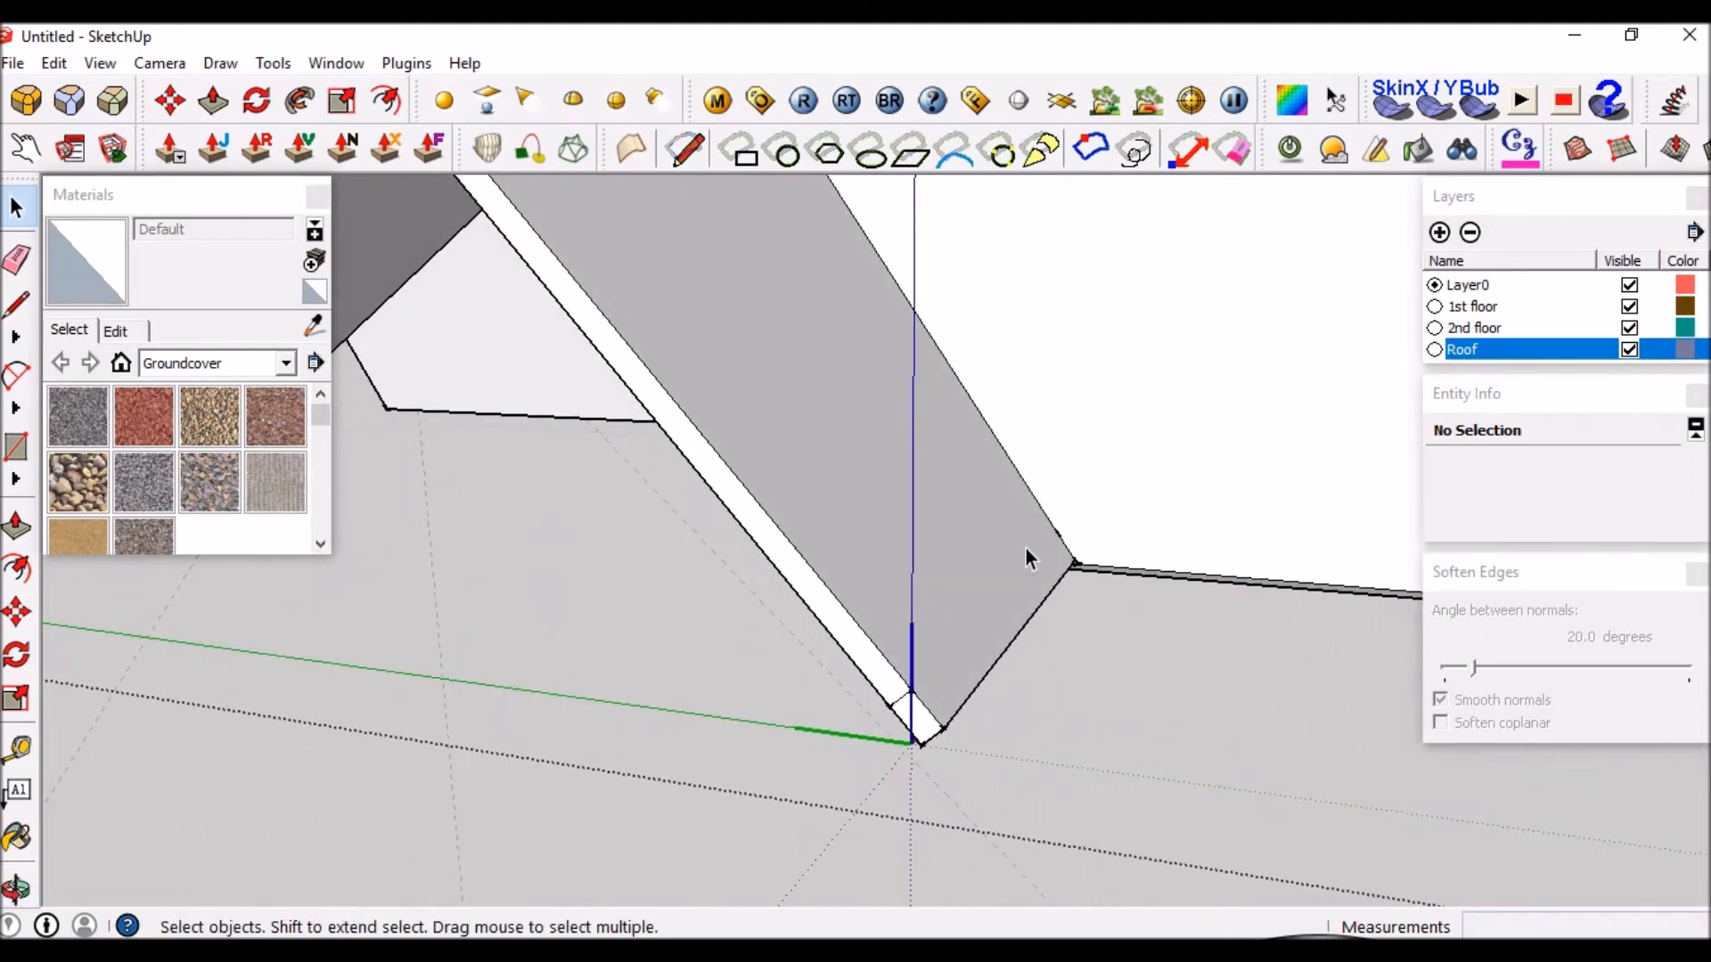
pyautogui.hotkey('ctrl', 'z')
# Copy the added eave strip to open space beyond the opposite side of the side wing.
pyautogui.moveTo(896, 724); pyautogui.dragTo(1123, 458, button='middle')
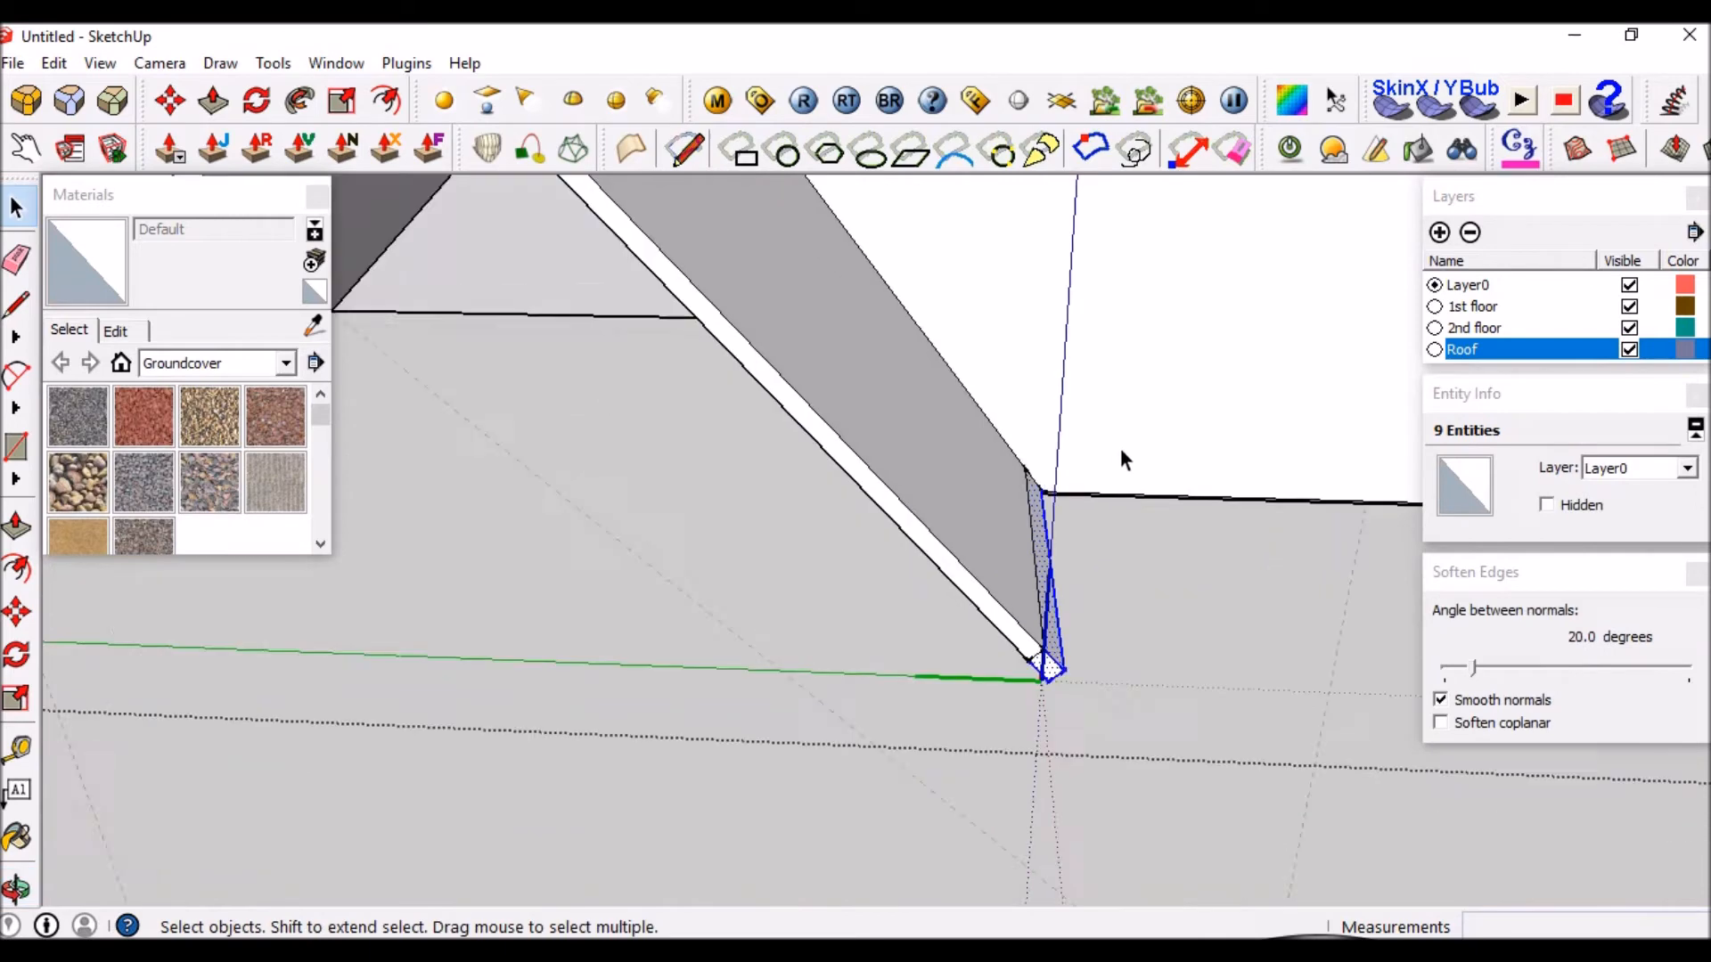
pyautogui.scroll(-3, 1115, 517)
pyautogui.scroll(-1, 1124, 575)
pyautogui.press('m')
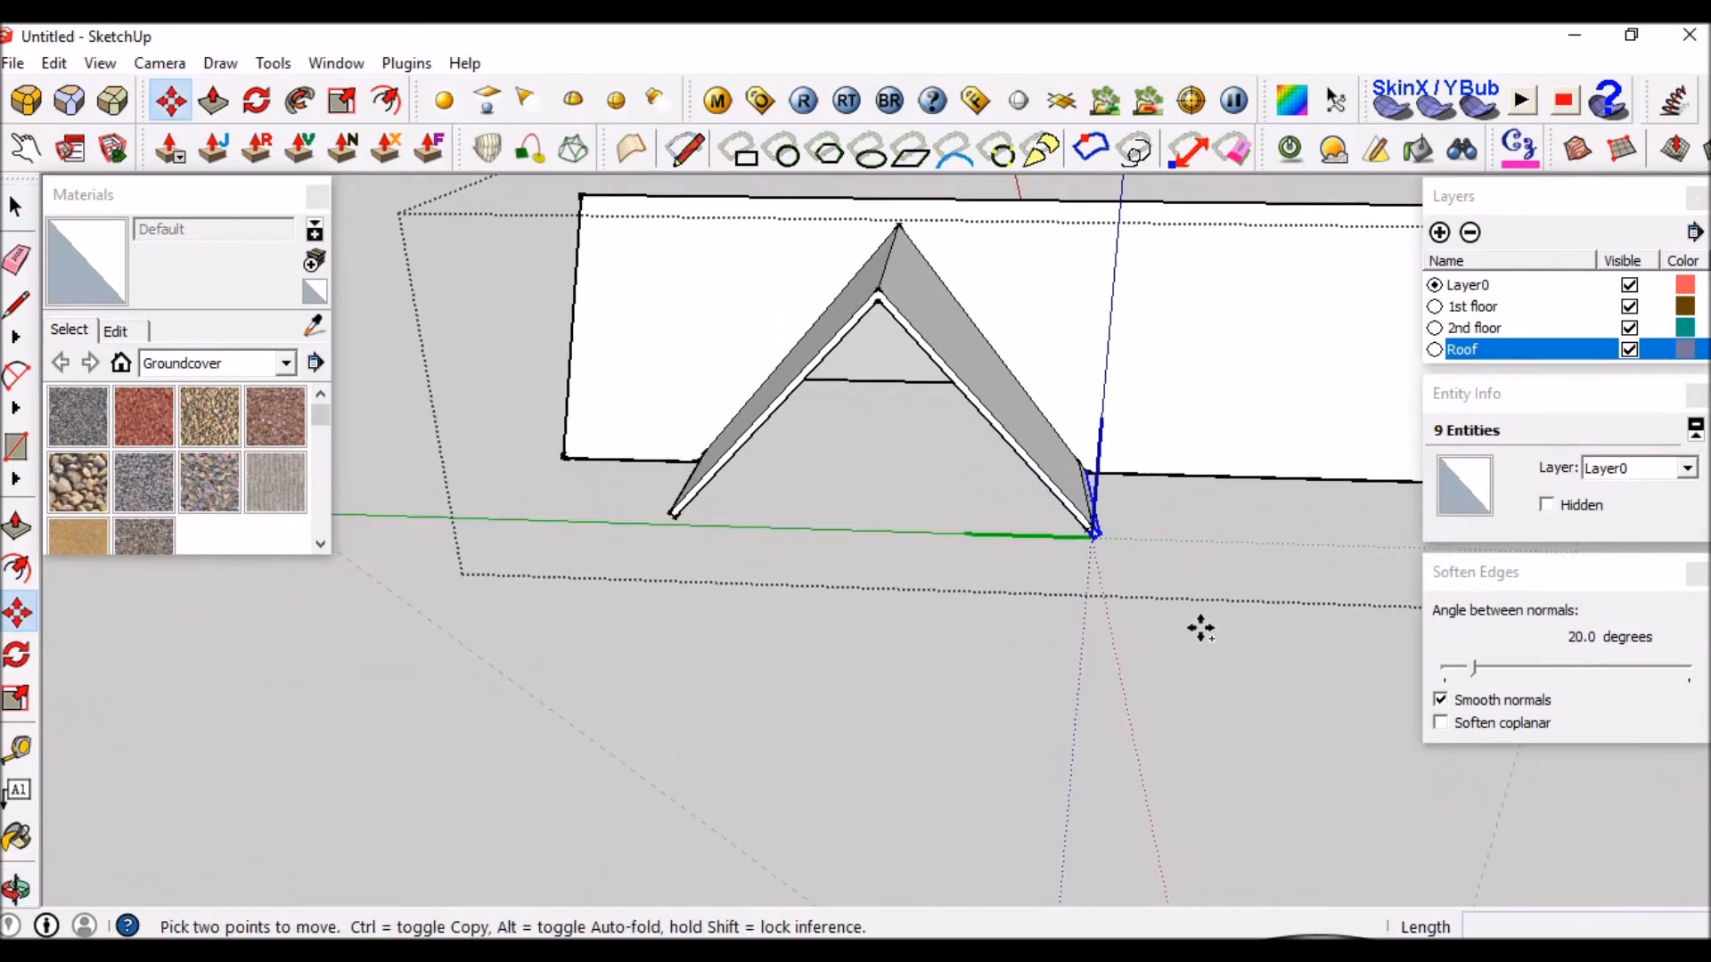
pyautogui.click(1200, 629)
pyautogui.press('ctrl')
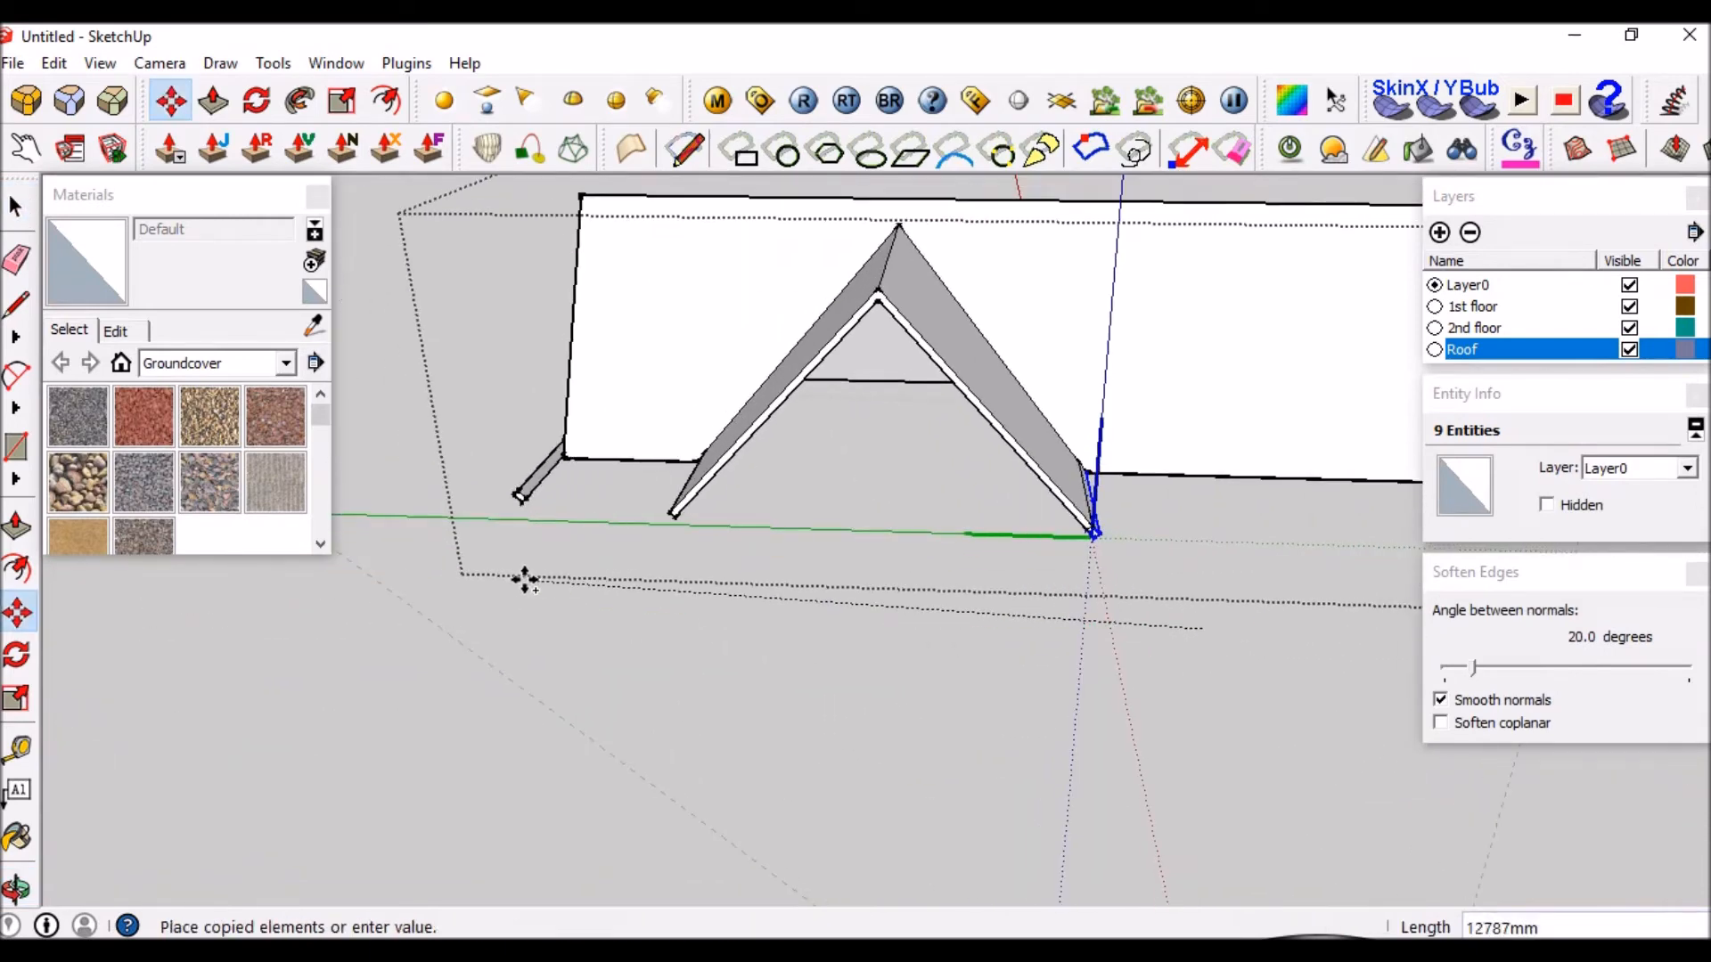
pyautogui.click(429, 599)
pyautogui.press('space')
# Select the whole copied eave strip and flip it to suit the side wing's opposite slope.
pyautogui.scroll(5, 436, 501)
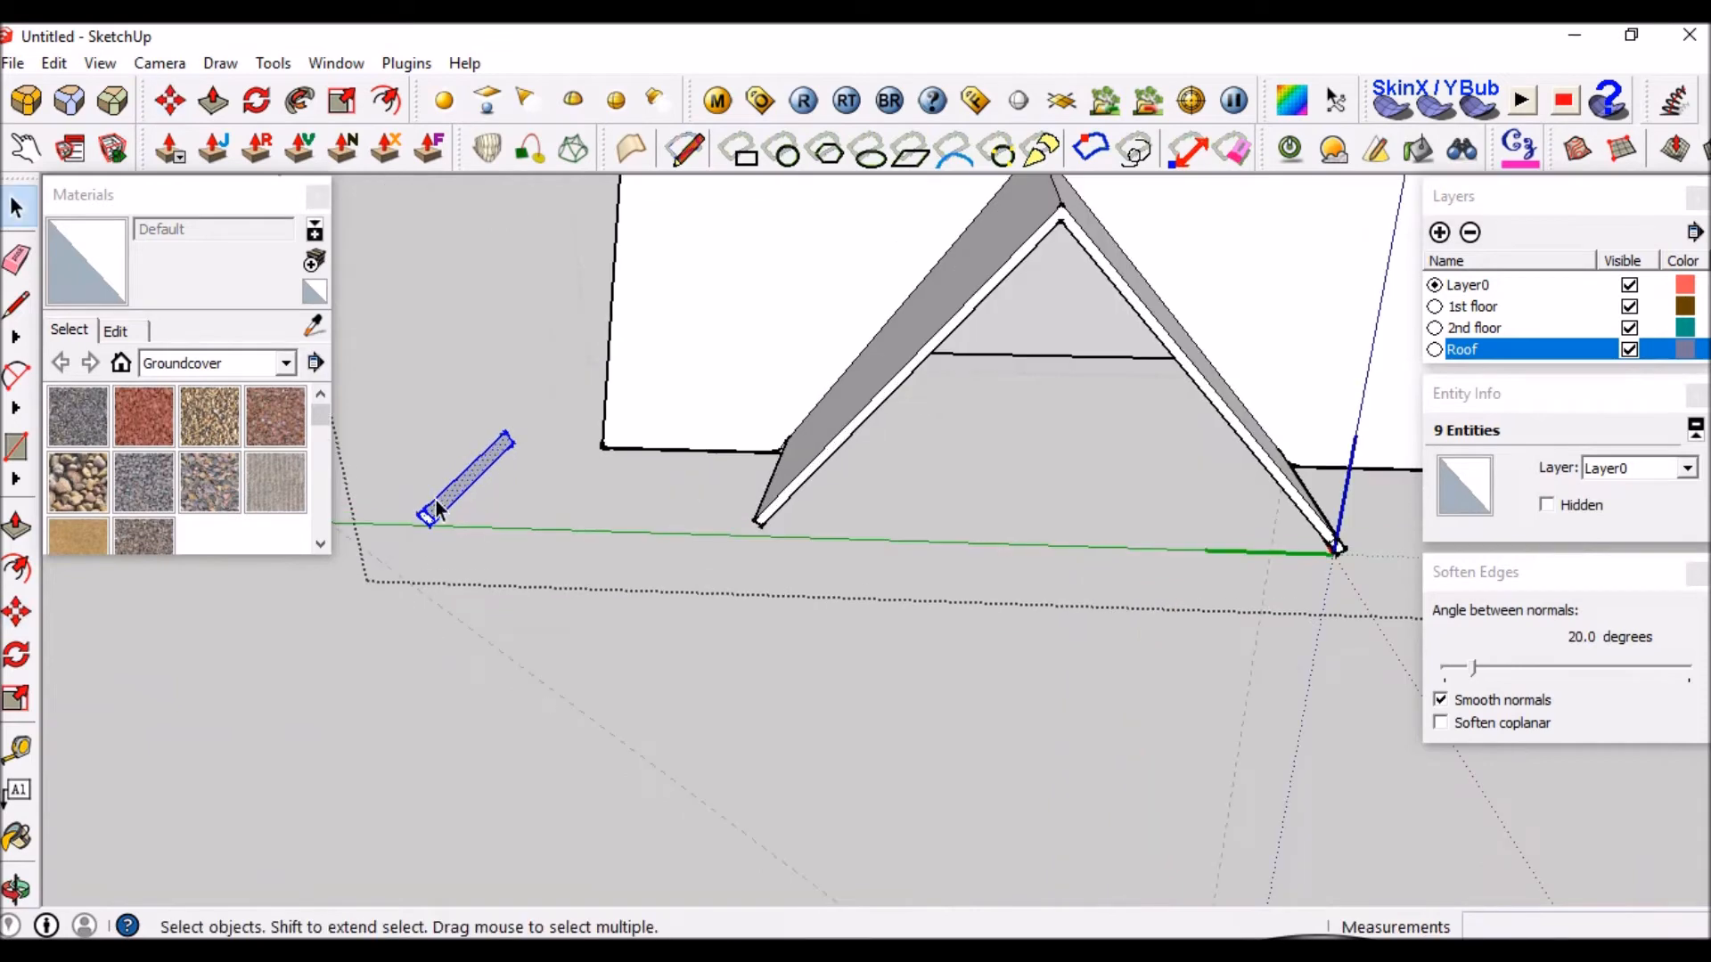
pyautogui.tripleClick(438, 510)
pyautogui.rightClick(438, 508)
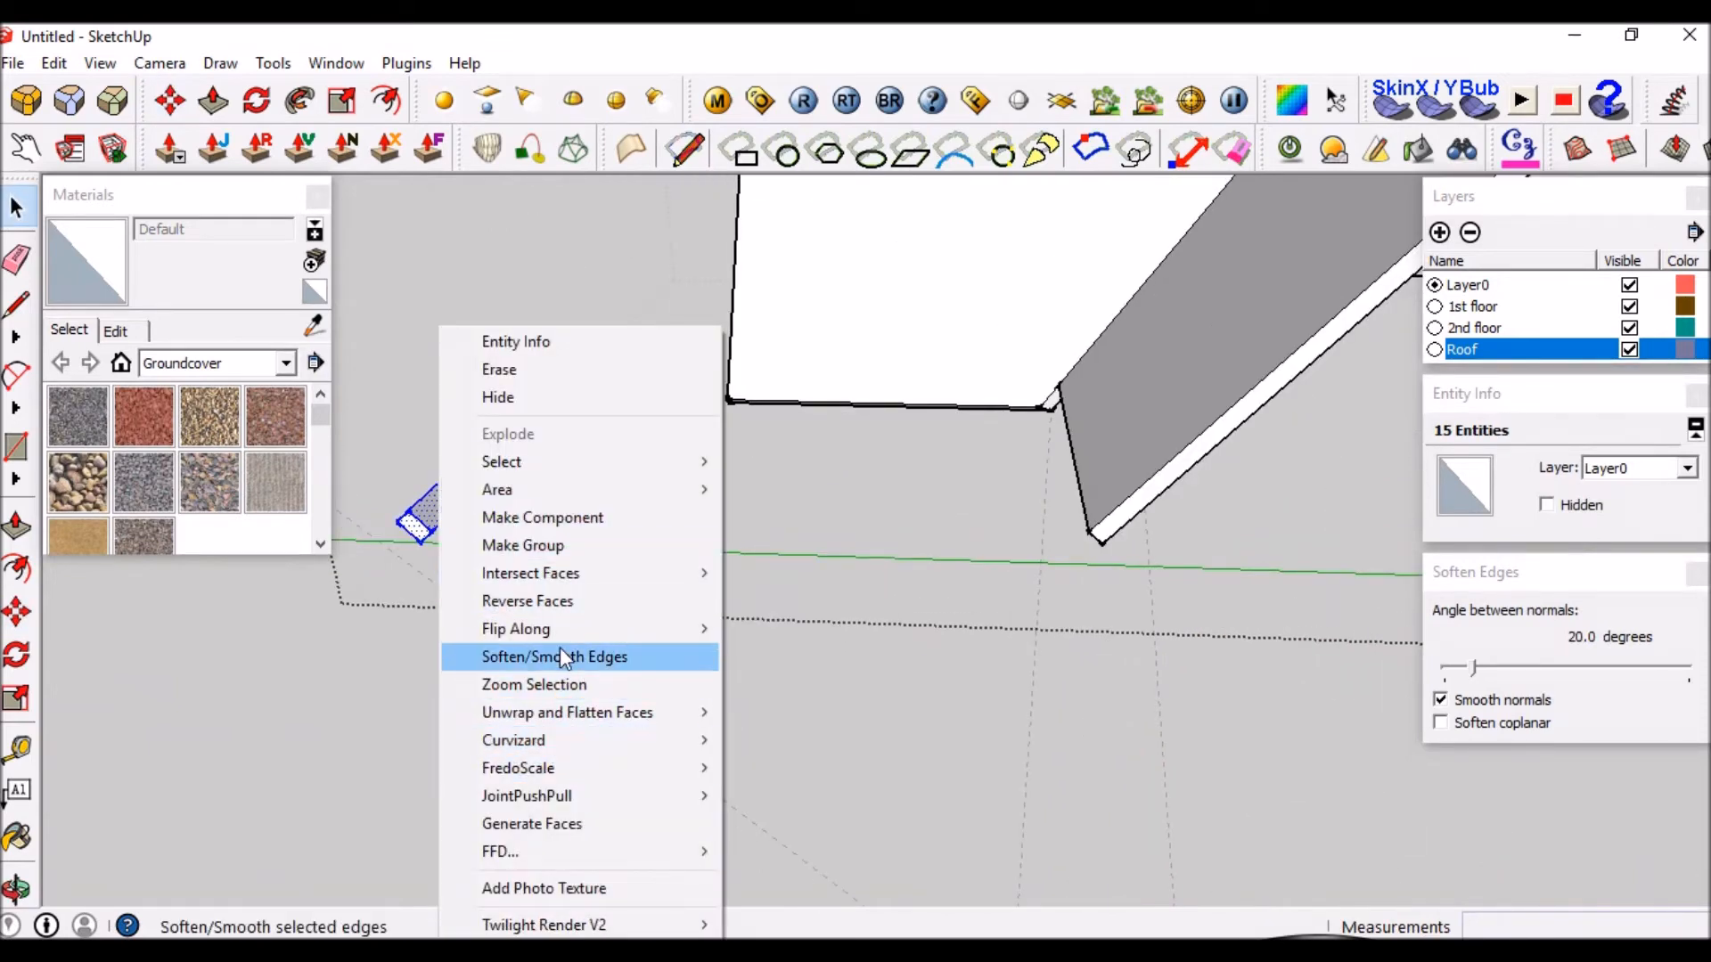
pyautogui.moveTo(558, 633)
pyautogui.click(820, 657)
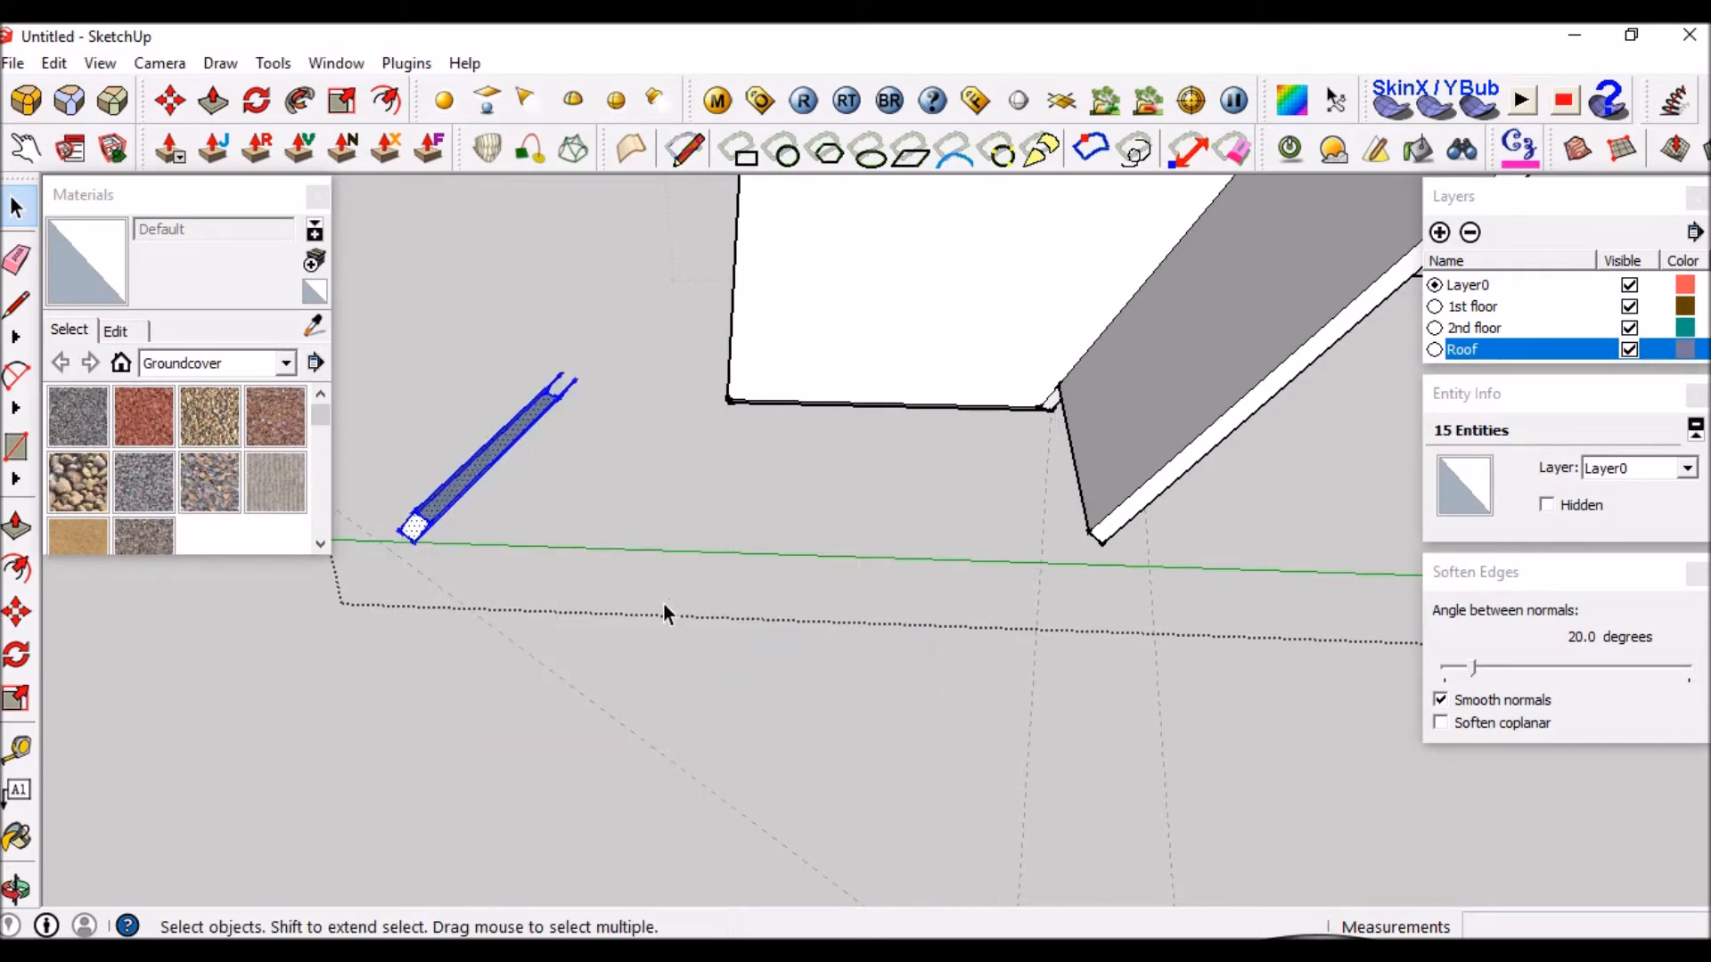
pyautogui.moveTo(465, 499); pyautogui.dragTo(590, 548, button='middle')
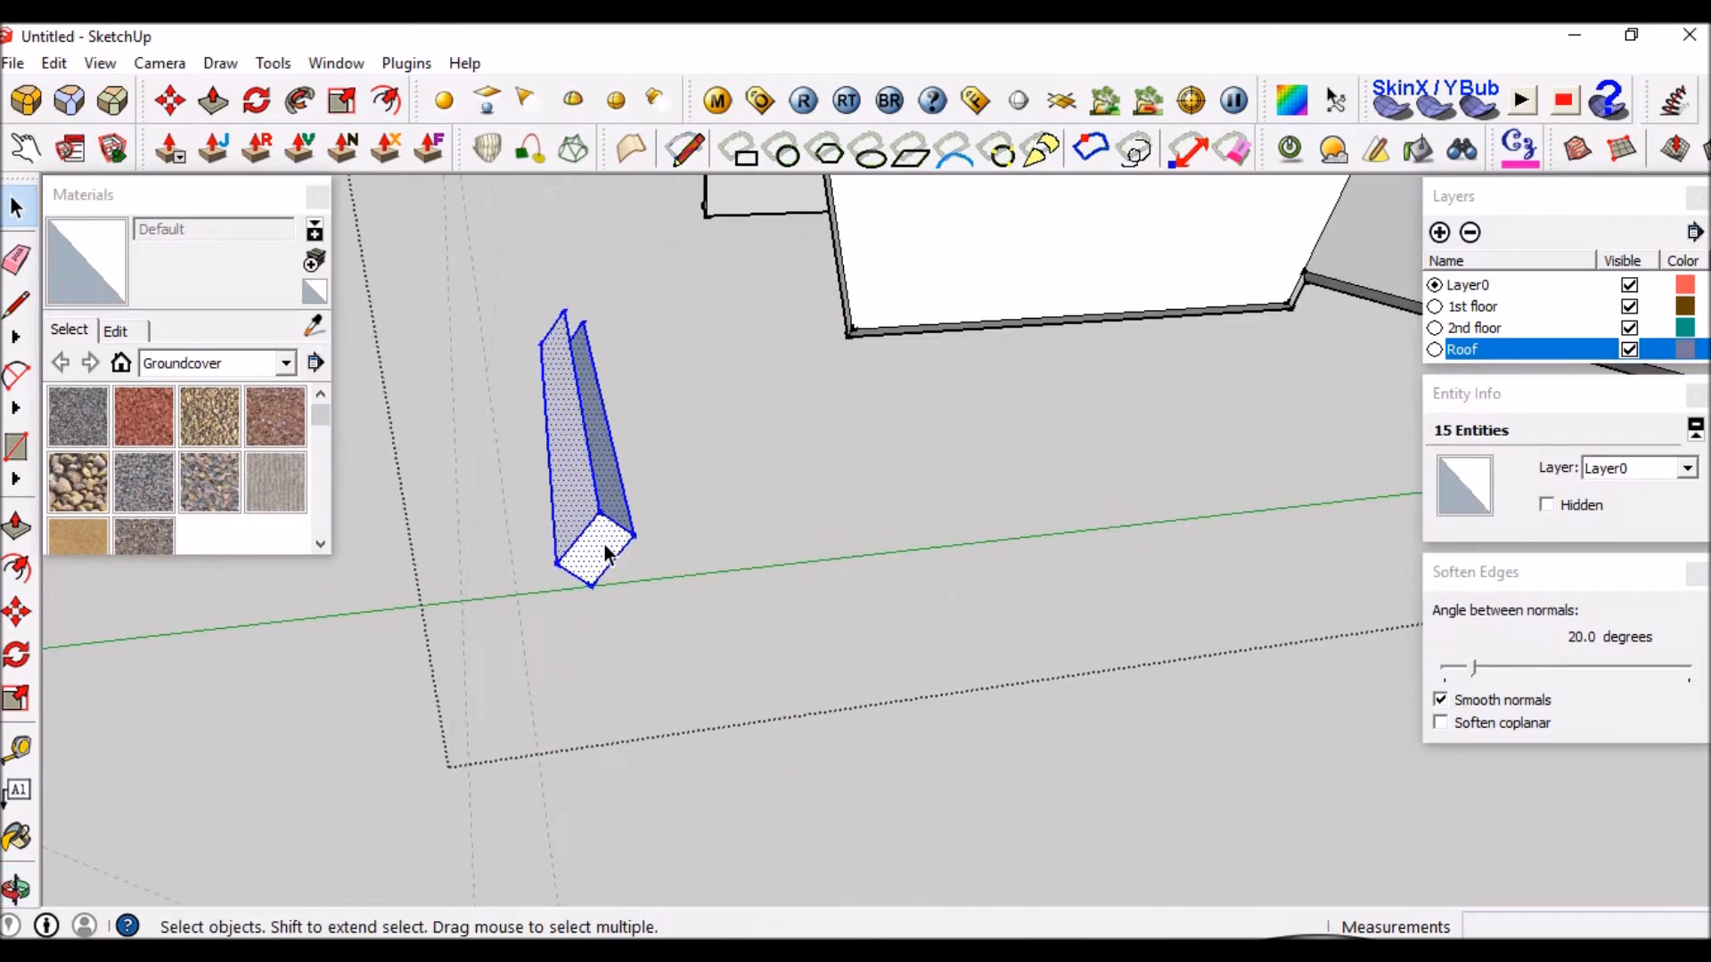
# Move the flipped strip about 5330 mm by its corner onto the lower end of the side wing's opposite slope.
pyautogui.press('m')
pyautogui.click(598, 514)
pyautogui.scroll(-3, 556, 573)
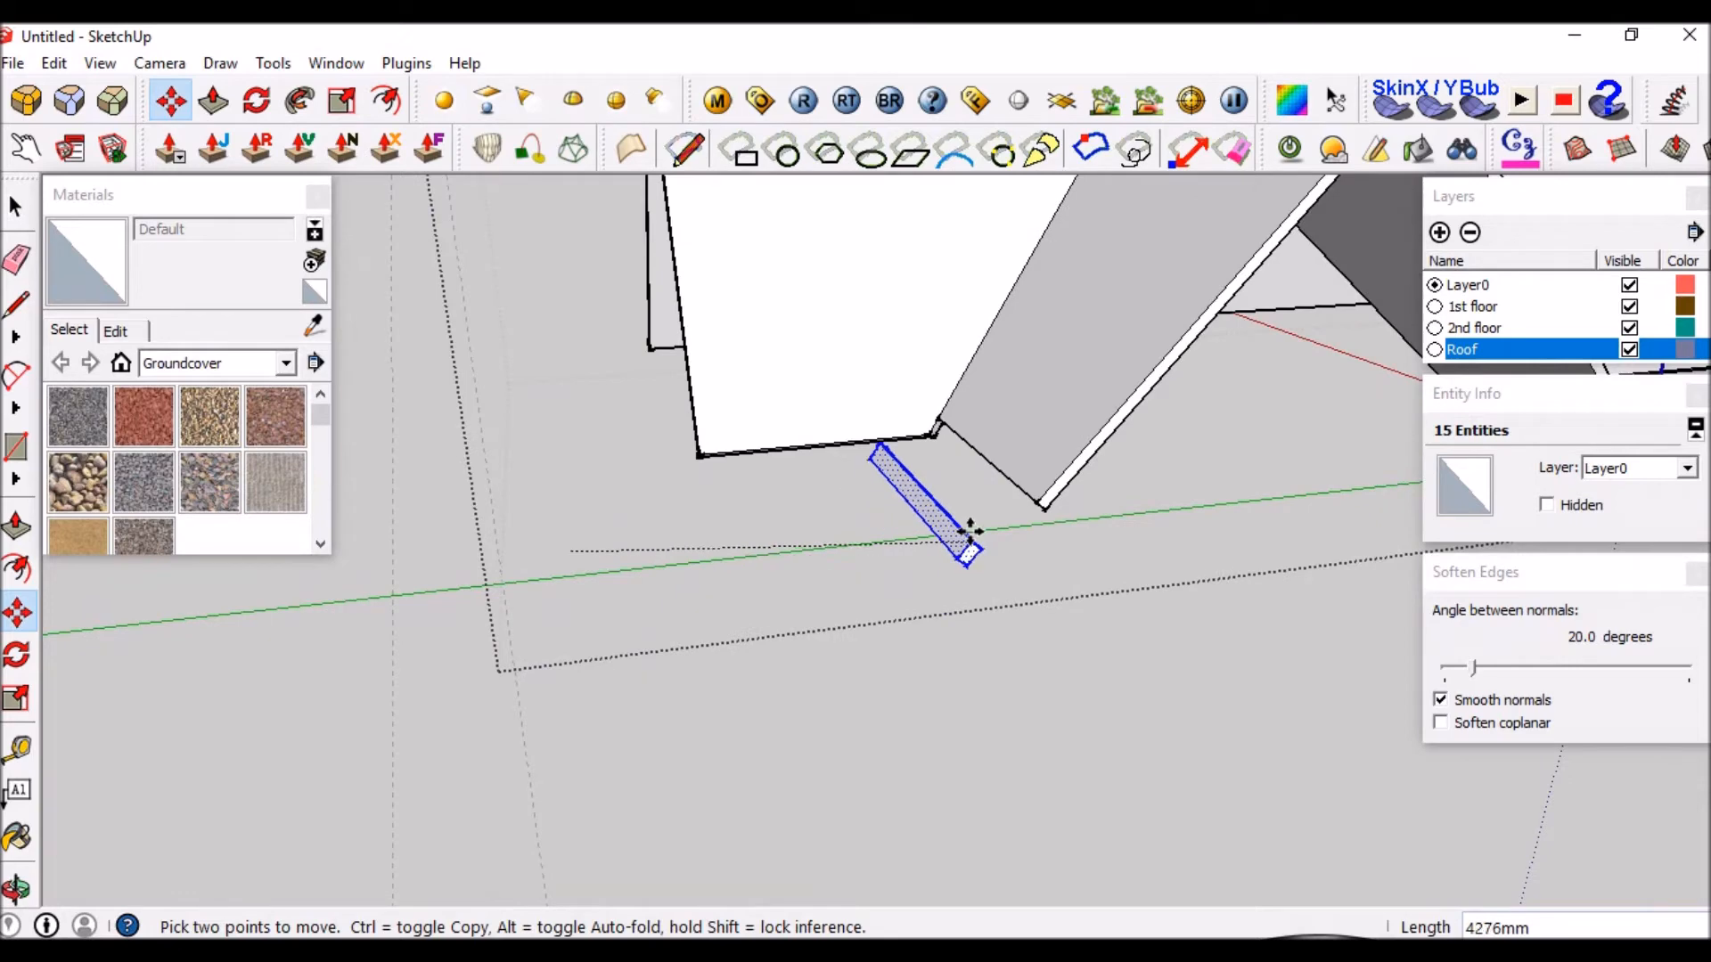
pyautogui.scroll(2, 973, 529)
pyautogui.scroll(2, 1226, 466)
pyautogui.scroll(2, 923, 486)
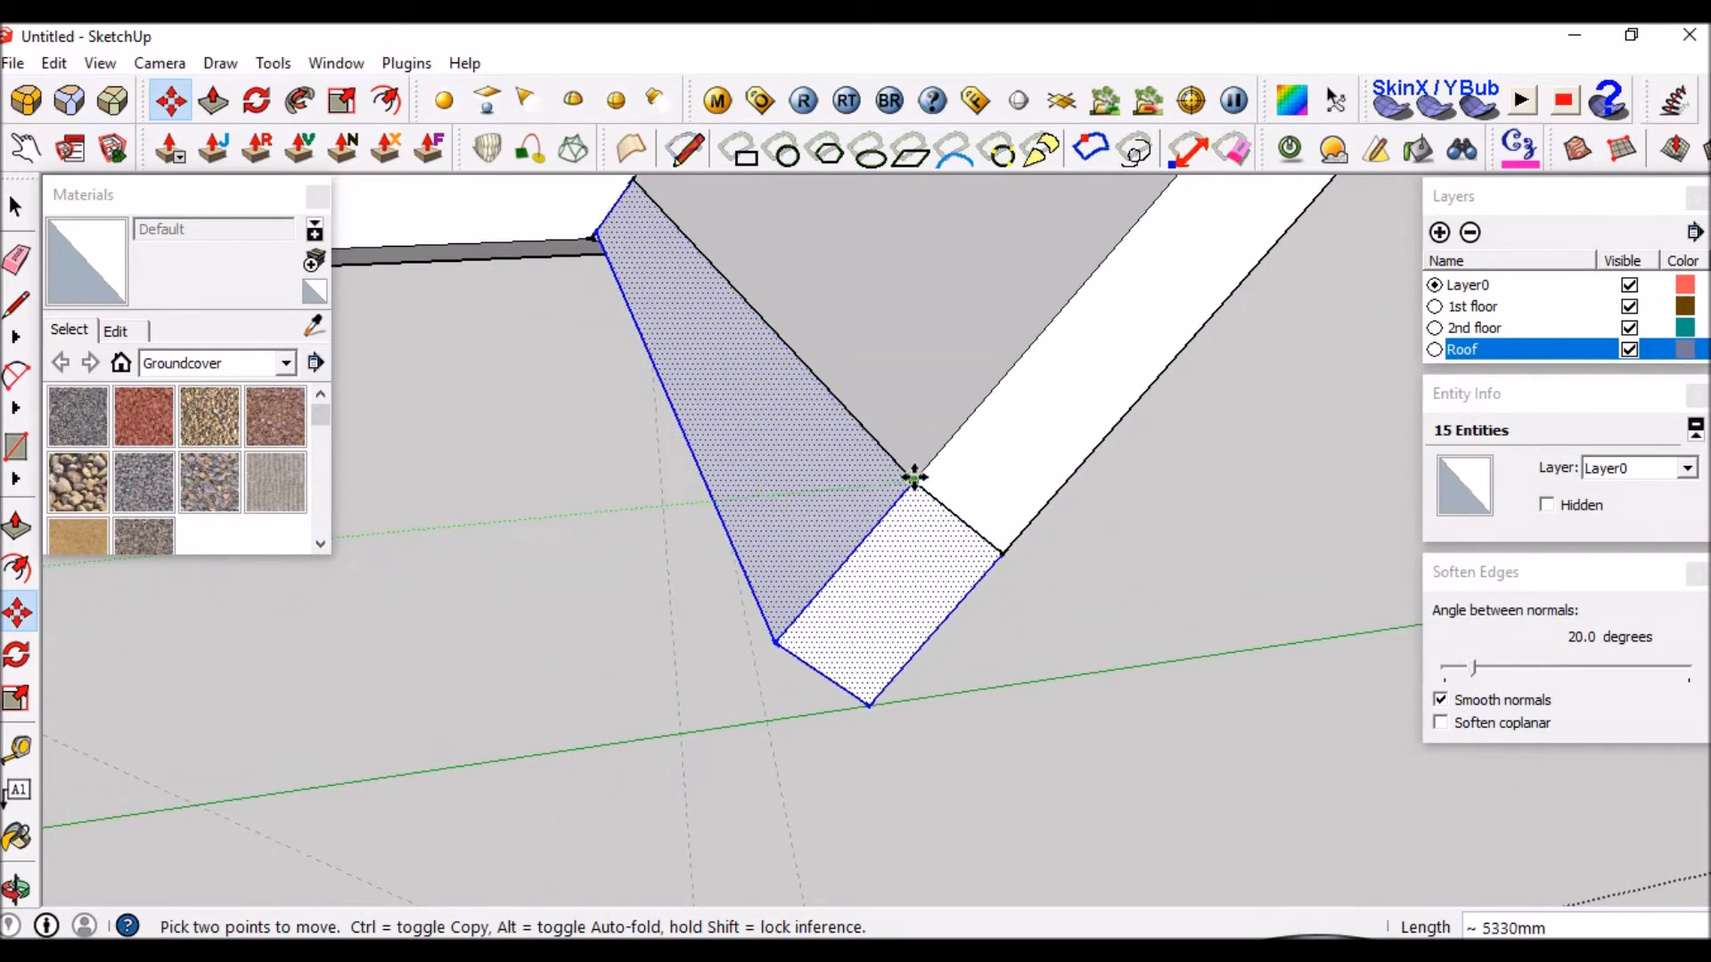
pyautogui.click(913, 478)
# Delete the seam edges between the side wing's opposite slope and its added eave strip.
pyautogui.press('space')
pyautogui.click(878, 446)
pyautogui.moveTo(878, 447); pyautogui.dragTo(675, 499, button='middle')
pyautogui.scroll(3, 327, 516)
pyautogui.scroll(3, 310, 588)
pyautogui.moveTo(326, 592); pyautogui.dragTo(294, 641, button='middle')
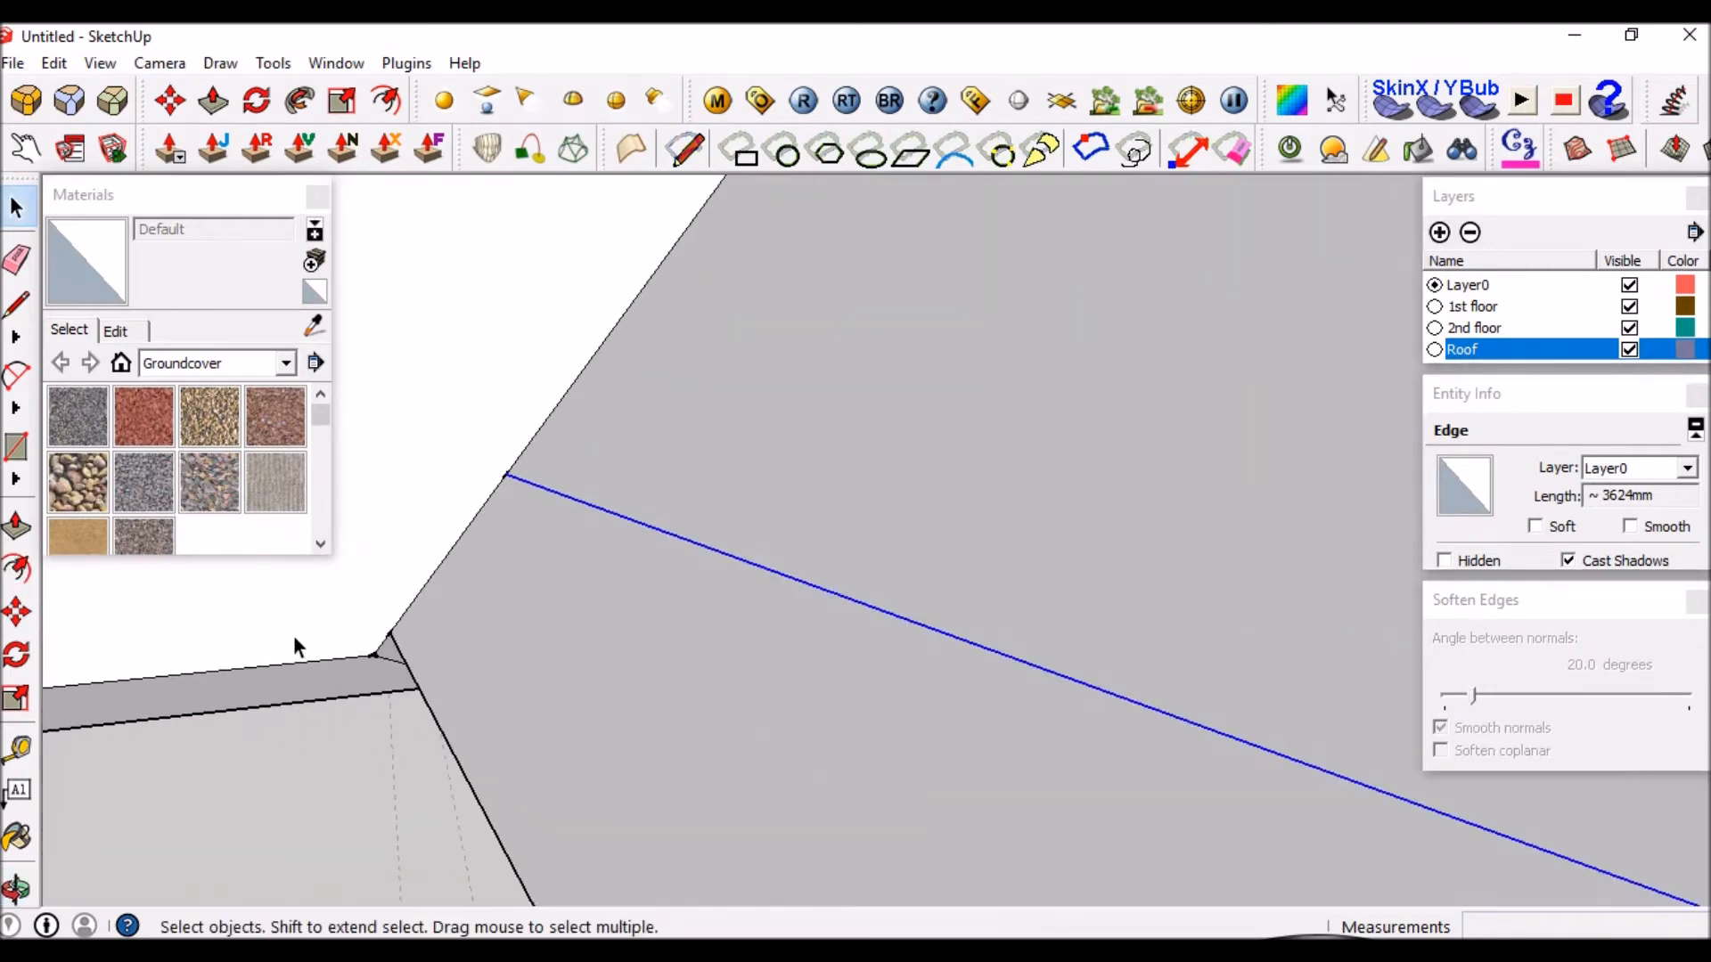
pyautogui.click(303, 635)
pyautogui.moveTo(656, 600); pyautogui.dragTo(704, 530, button='middle')
pyautogui.click(925, 488)
pyautogui.press('Delete')
pyautogui.moveTo(1066, 492); pyautogui.dragTo(971, 499, button='middle')
pyautogui.click(339, 581)
pyautogui.press('Delete')
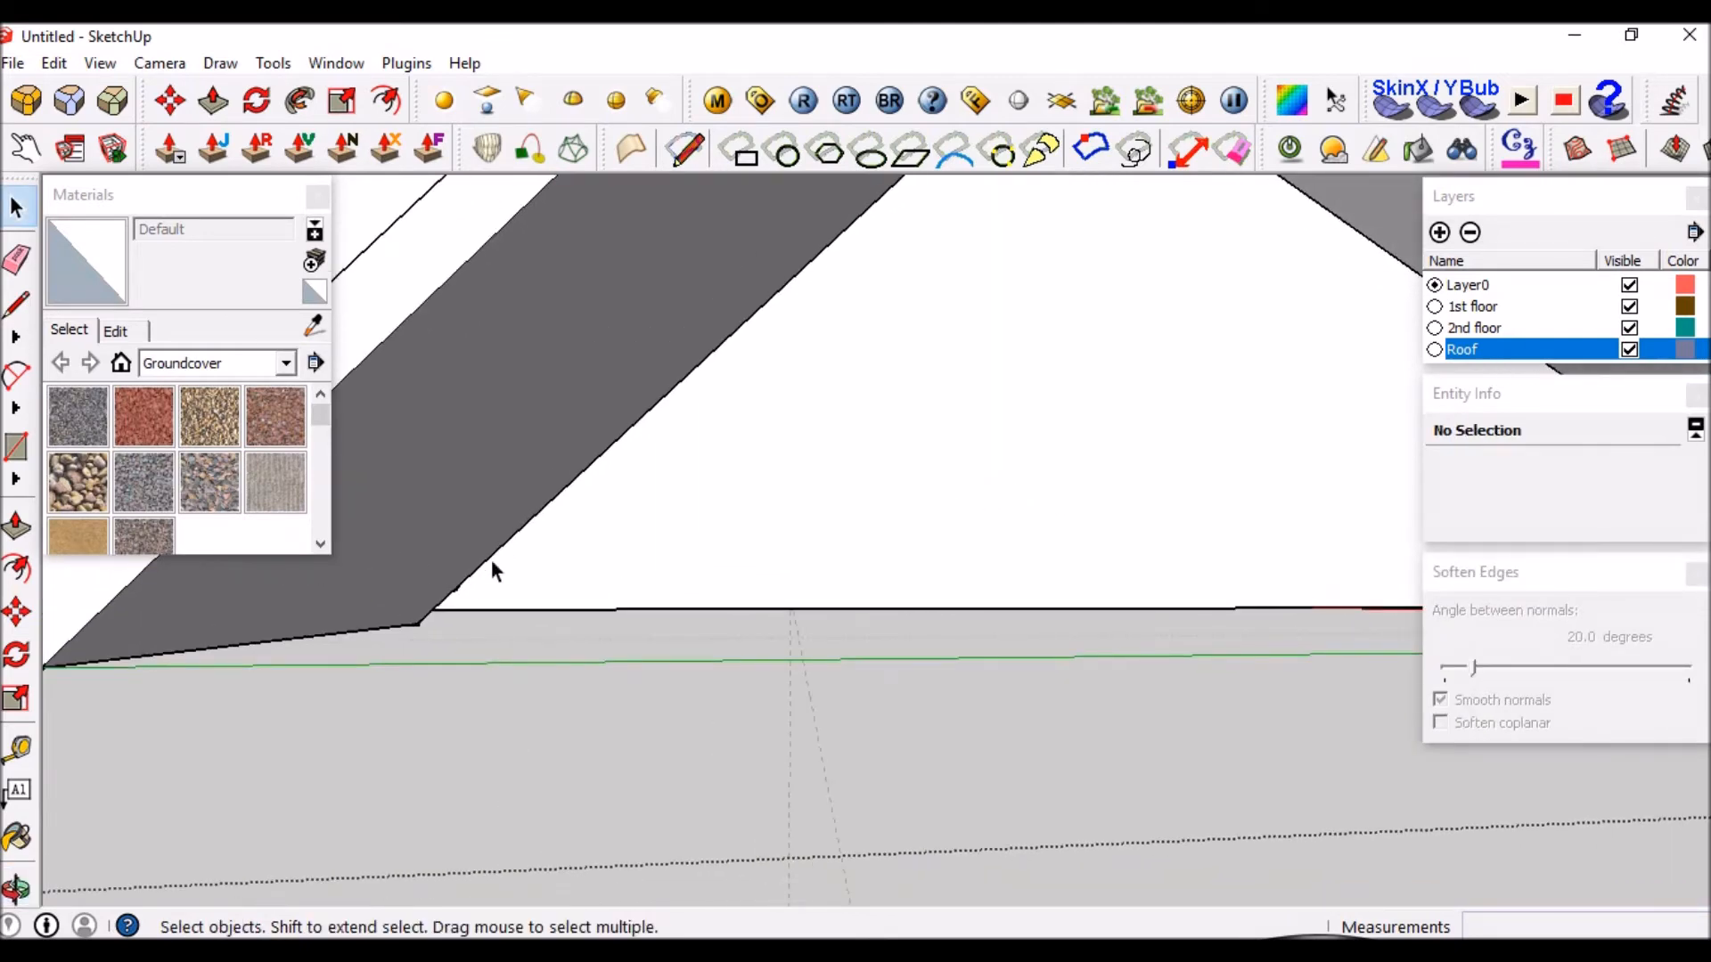
# Remove the seam edge inside the side wing's first extended slope and leave the roof component.
pyautogui.moveTo(490, 559); pyautogui.dragTo(948, 383, button='middle')
pyautogui.scroll(2, 1327, 397)
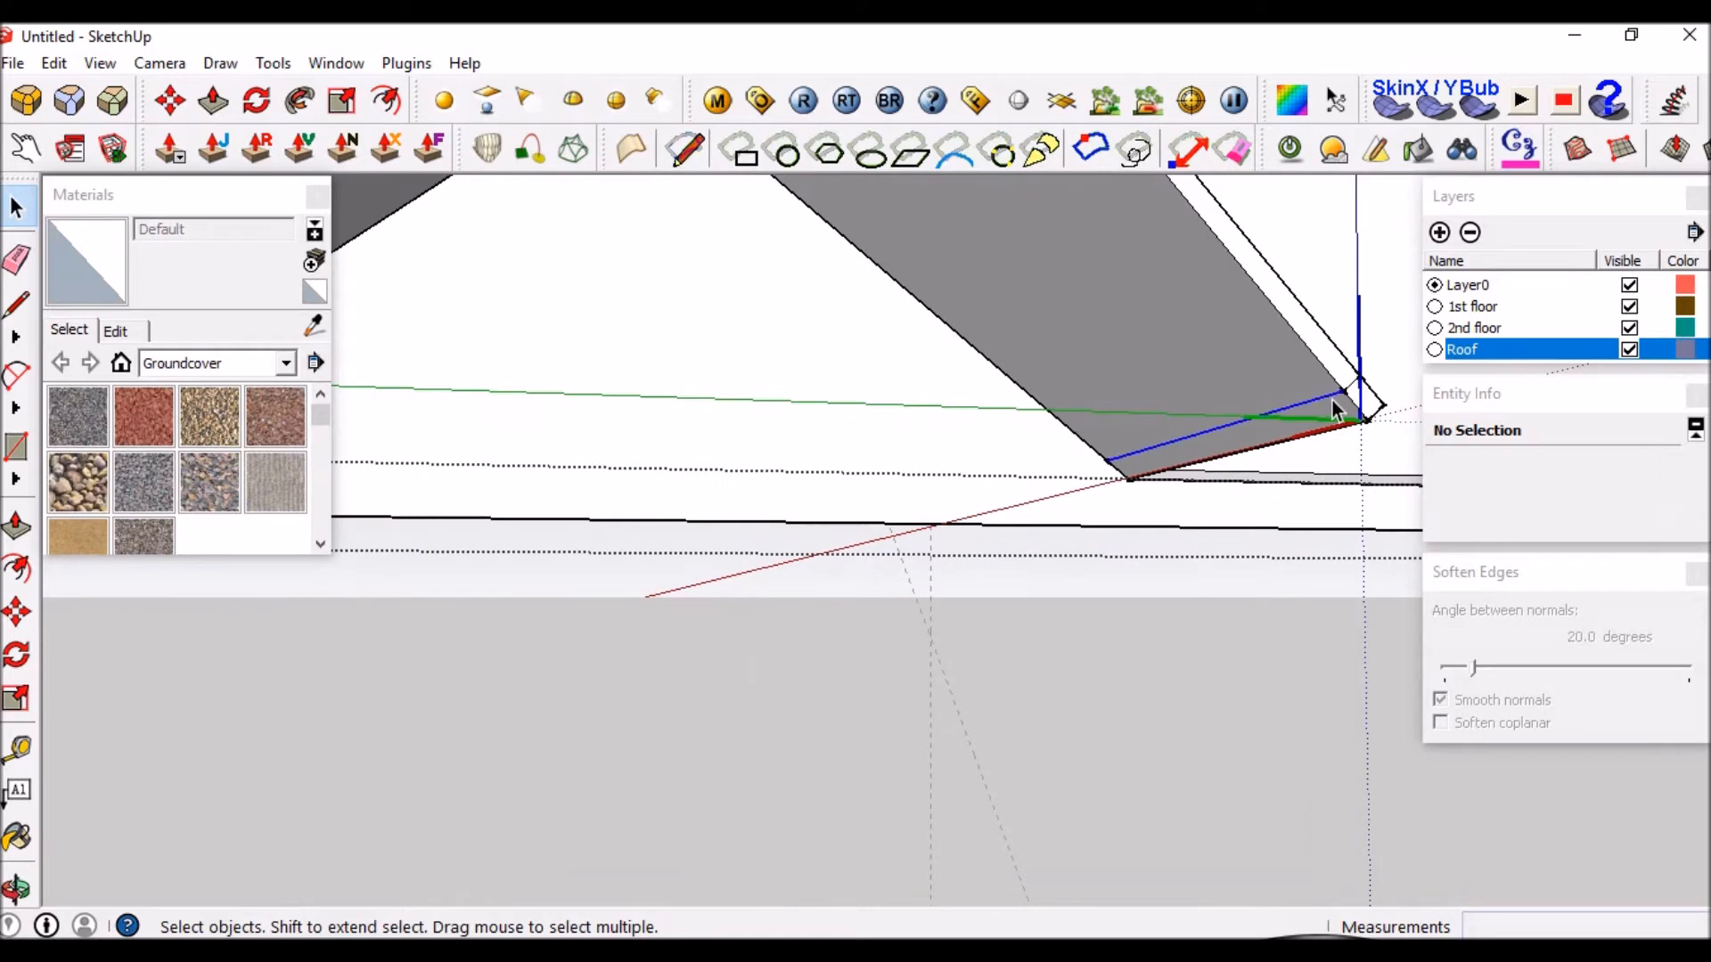
pyautogui.scroll(2, 1333, 399)
pyautogui.moveTo(1344, 389); pyautogui.dragTo(1015, 265, button='middle')
pyautogui.scroll(-4, 1017, 265)
pyautogui.scroll(2, 1149, 287)
pyautogui.scroll(-3, 1139, 294)
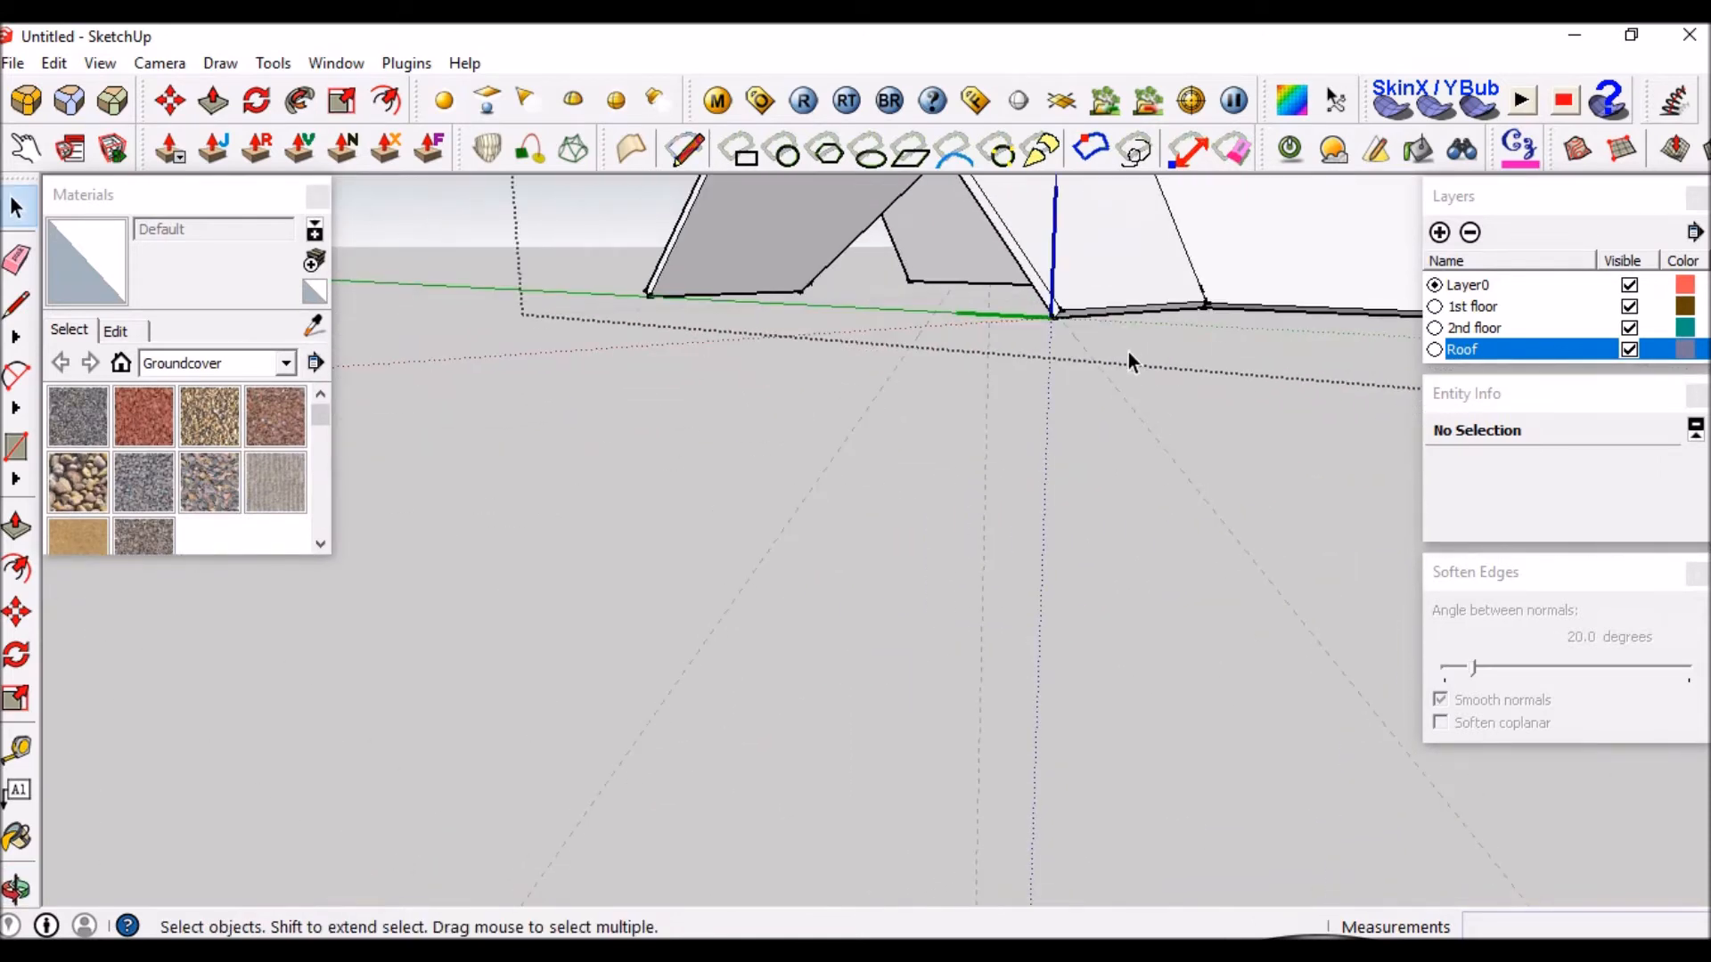
pyautogui.scroll(-2, 1069, 216)
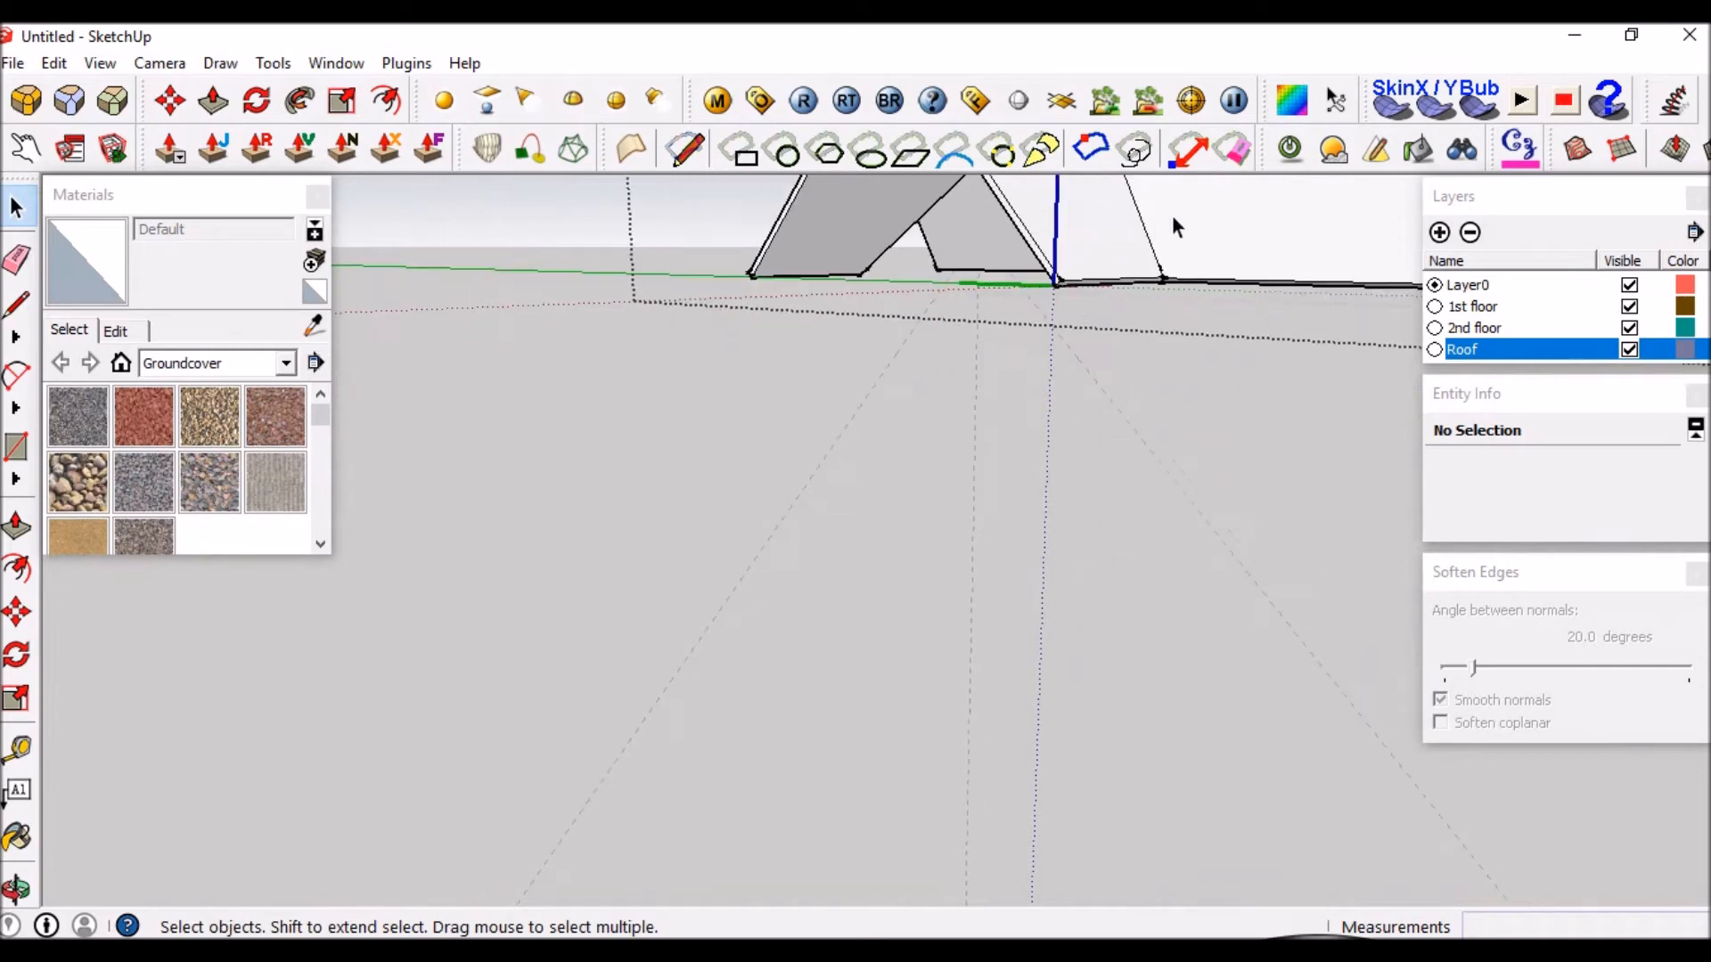
pyautogui.scroll(5, 1178, 239)
pyautogui.moveTo(944, 222); pyautogui.dragTo(1215, 269, button='middle')
pyautogui.scroll(-2, 1215, 269)
pyautogui.moveTo(998, 332); pyautogui.dragTo(828, 464, button='middle')
pyautogui.moveTo(861, 585); pyautogui.dragTo(1007, 329, button='middle')
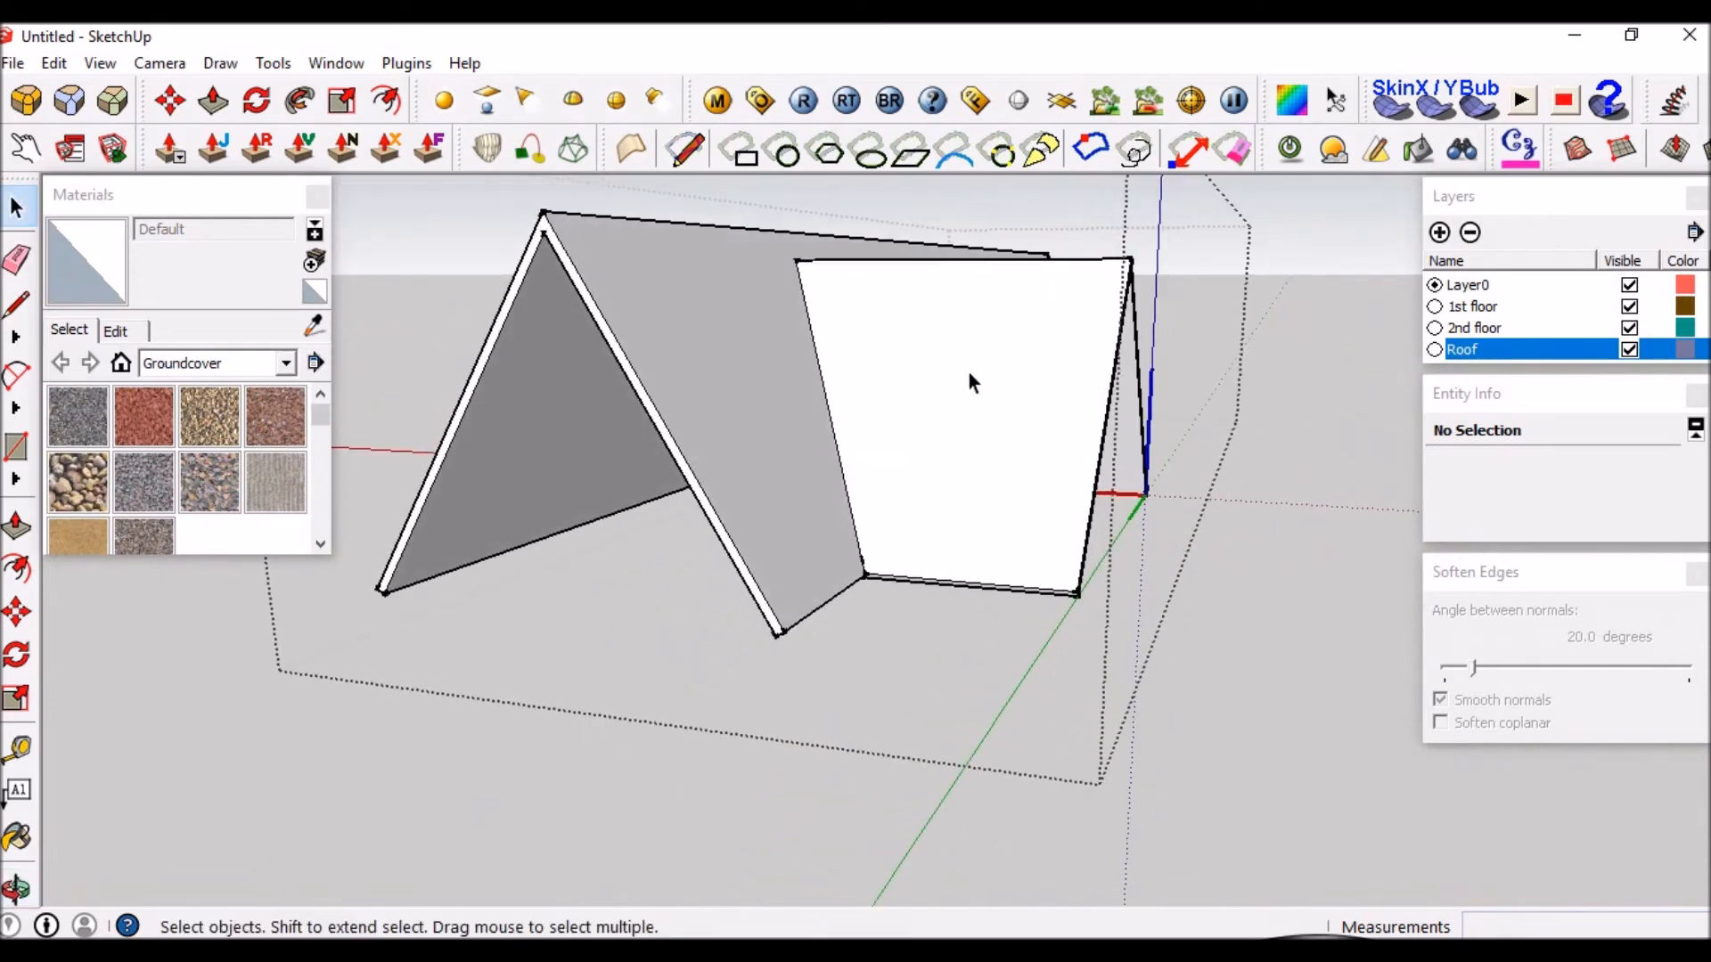
pyautogui.press('Escape')
# Move the roof component 50 m along the red axis back onto the house.
pyautogui.scroll(-3, 907, 383)
pyautogui.moveTo(907, 383); pyautogui.dragTo(992, 419, button='middle')
pyautogui.click(912, 452)
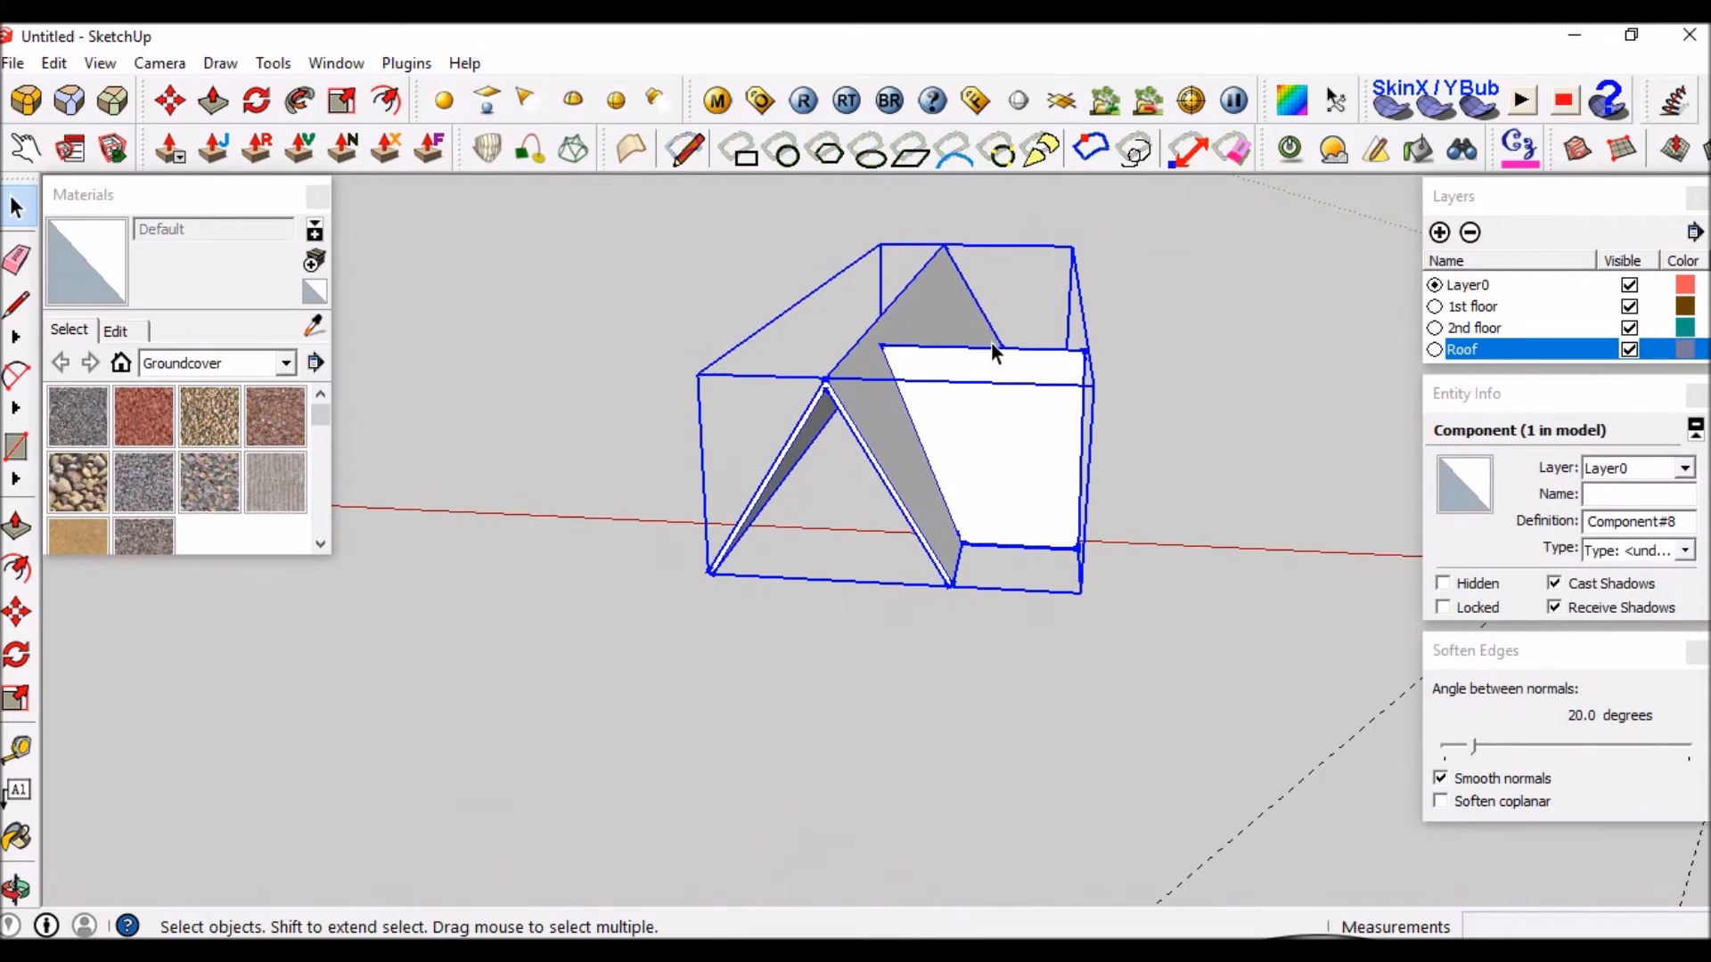
pyautogui.scroll(-3, 991, 349)
pyautogui.press('m')
pyautogui.click(906, 560)
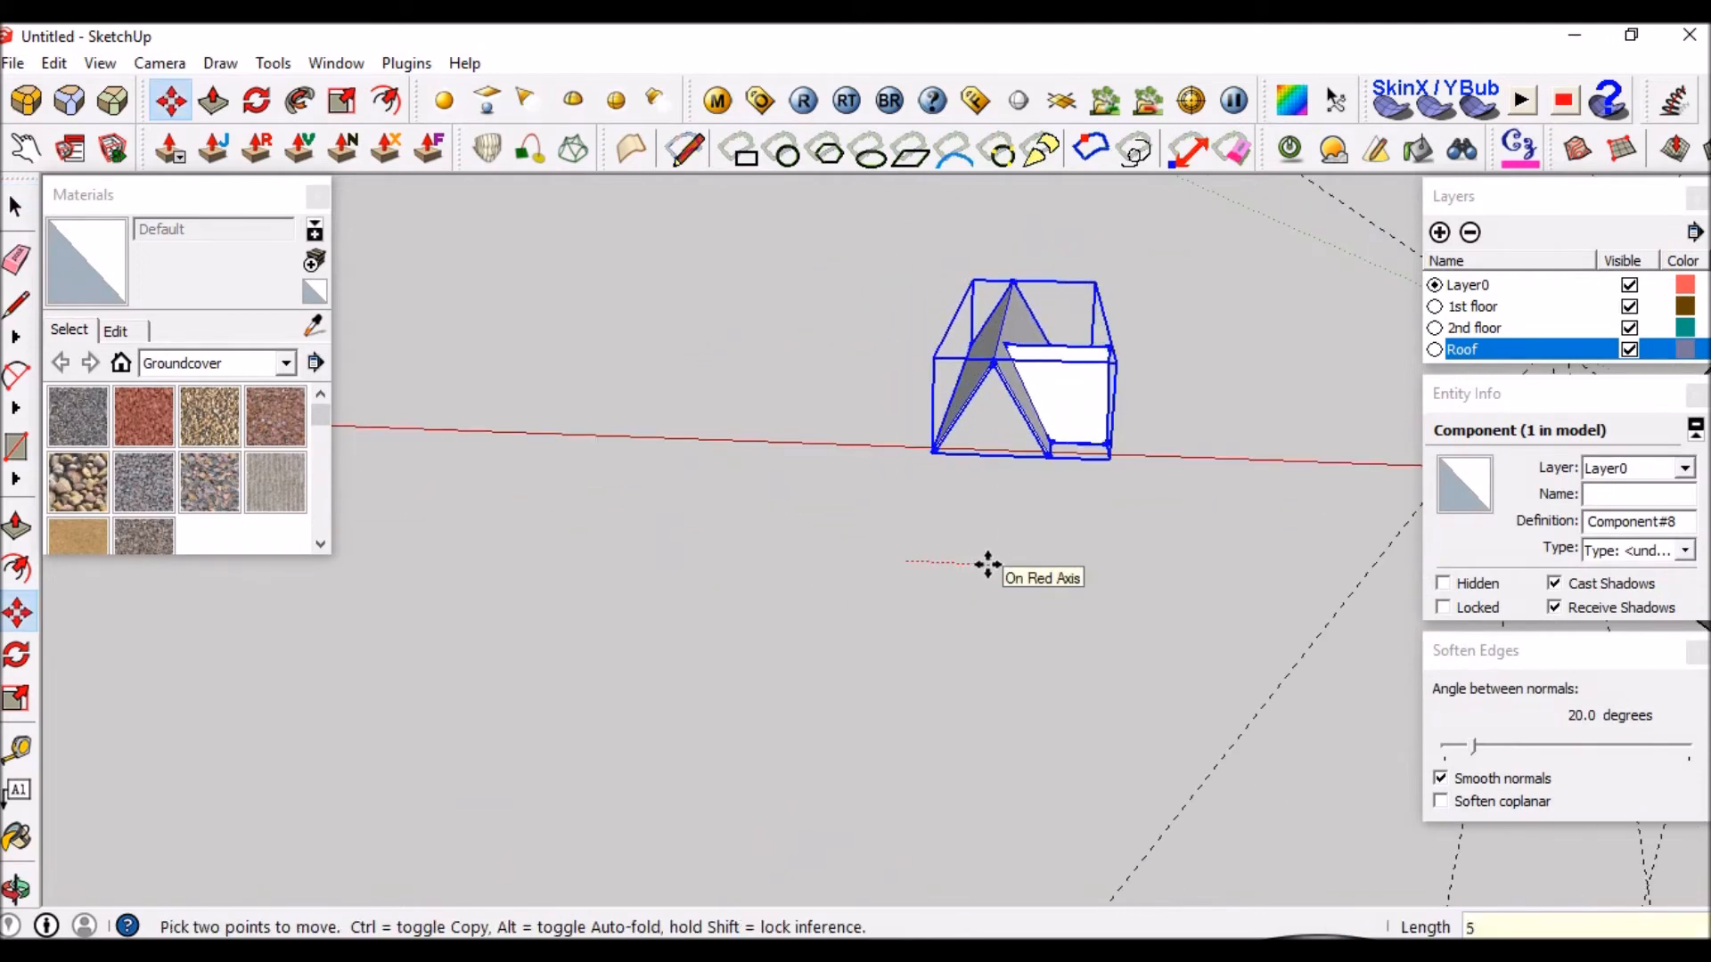
pyautogui.write('50m')
pyautogui.press('Return')
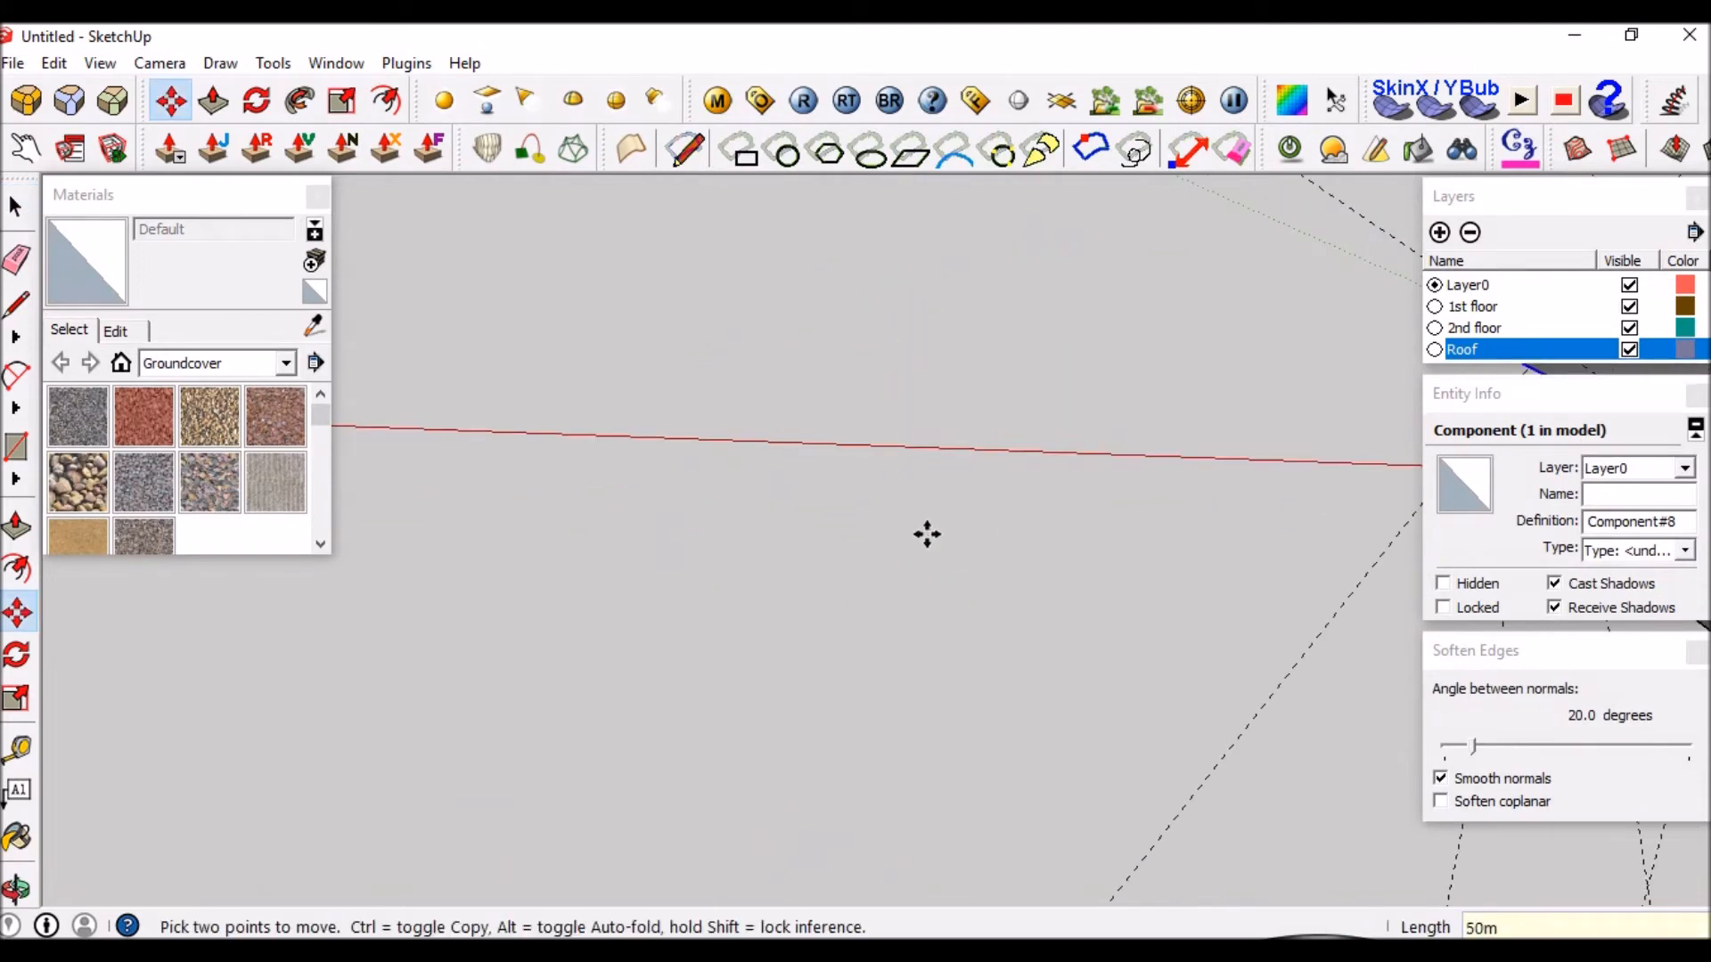
pyautogui.scroll(-3, 776, 565)
pyautogui.scroll(6, 1252, 462)
pyautogui.scroll(-3, 1136, 557)
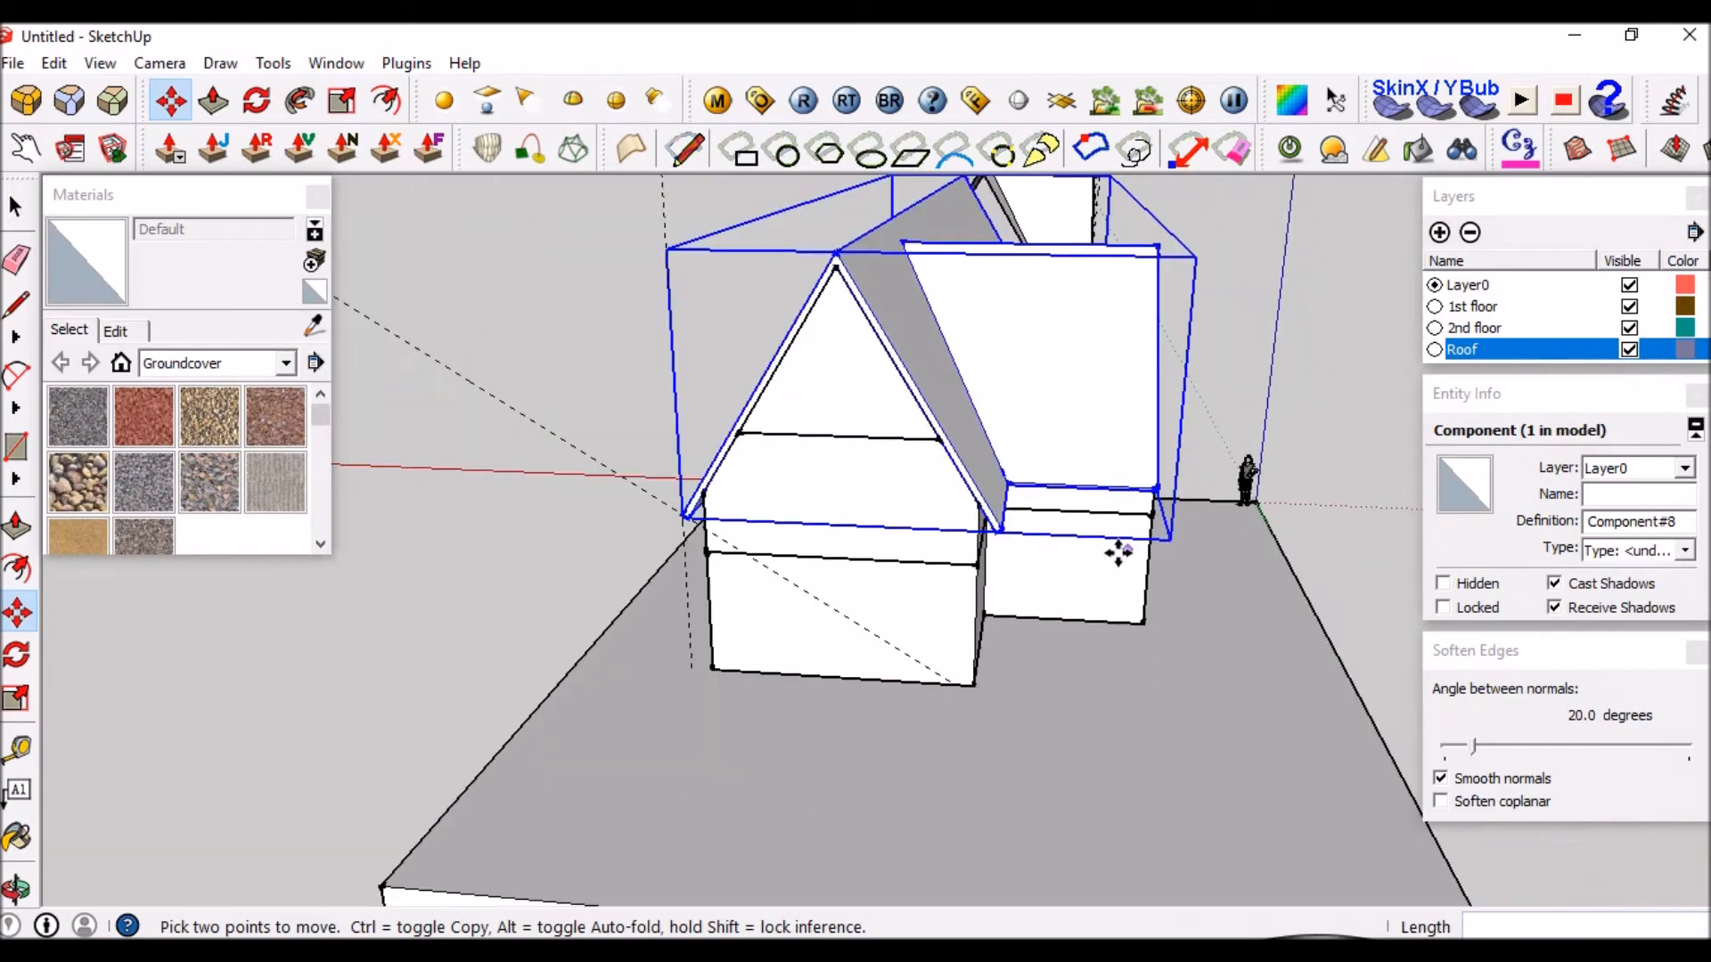
# Open the roof component and pull the main roof's gable end face outward past the wall as an overhang.
pyautogui.moveTo(1130, 549); pyautogui.dragTo(847, 412, button='middle')
pyautogui.scroll(5, 687, 202)
pyautogui.press('space')
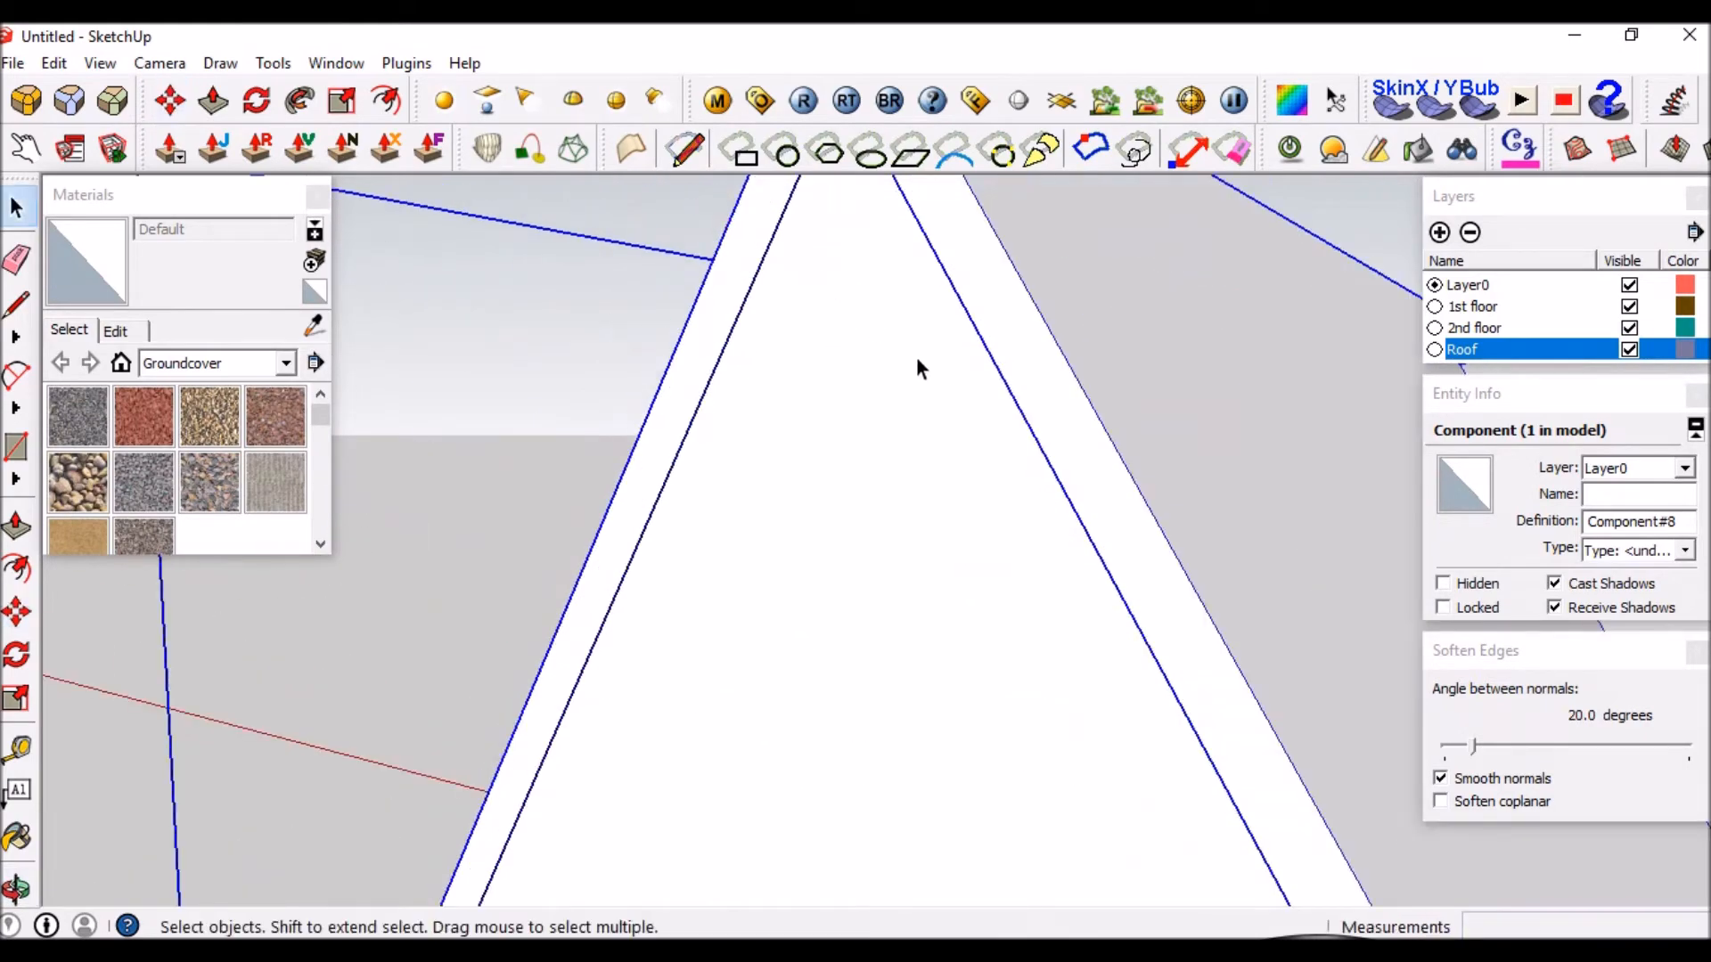
pyautogui.moveTo(948, 366); pyautogui.dragTo(846, 406, button='middle')
pyautogui.doubleClick(882, 258)
pyautogui.scroll(-2, 883, 258)
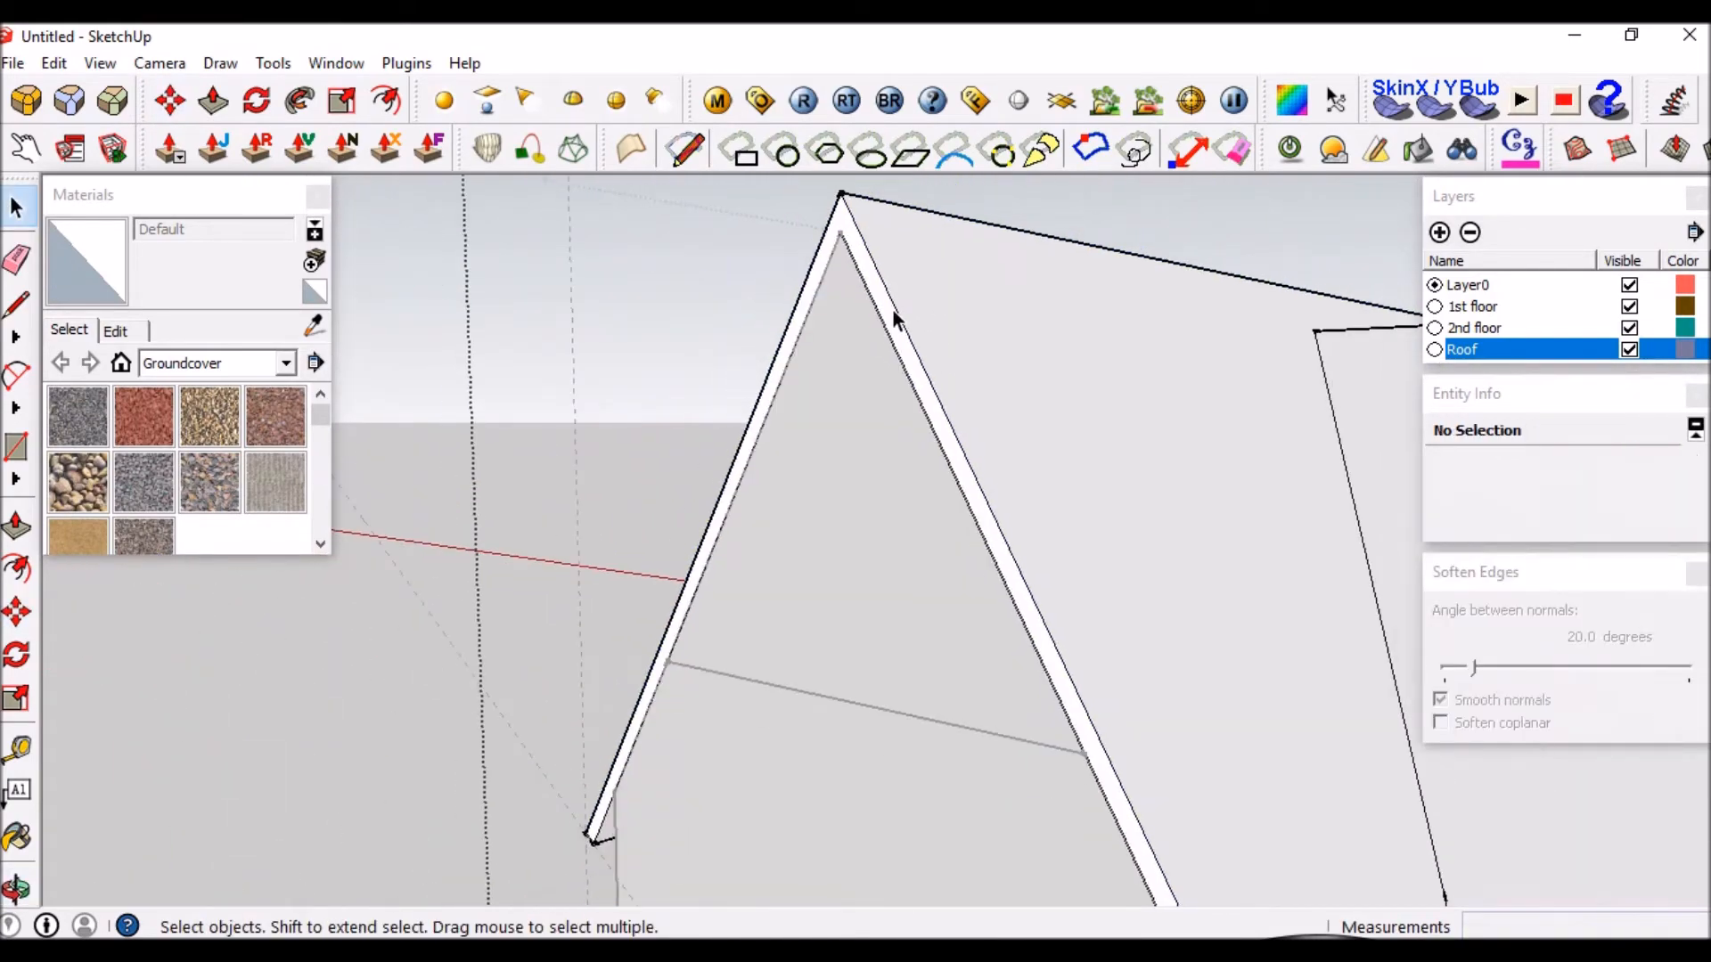
pyautogui.press('p')
pyautogui.click(881, 312)
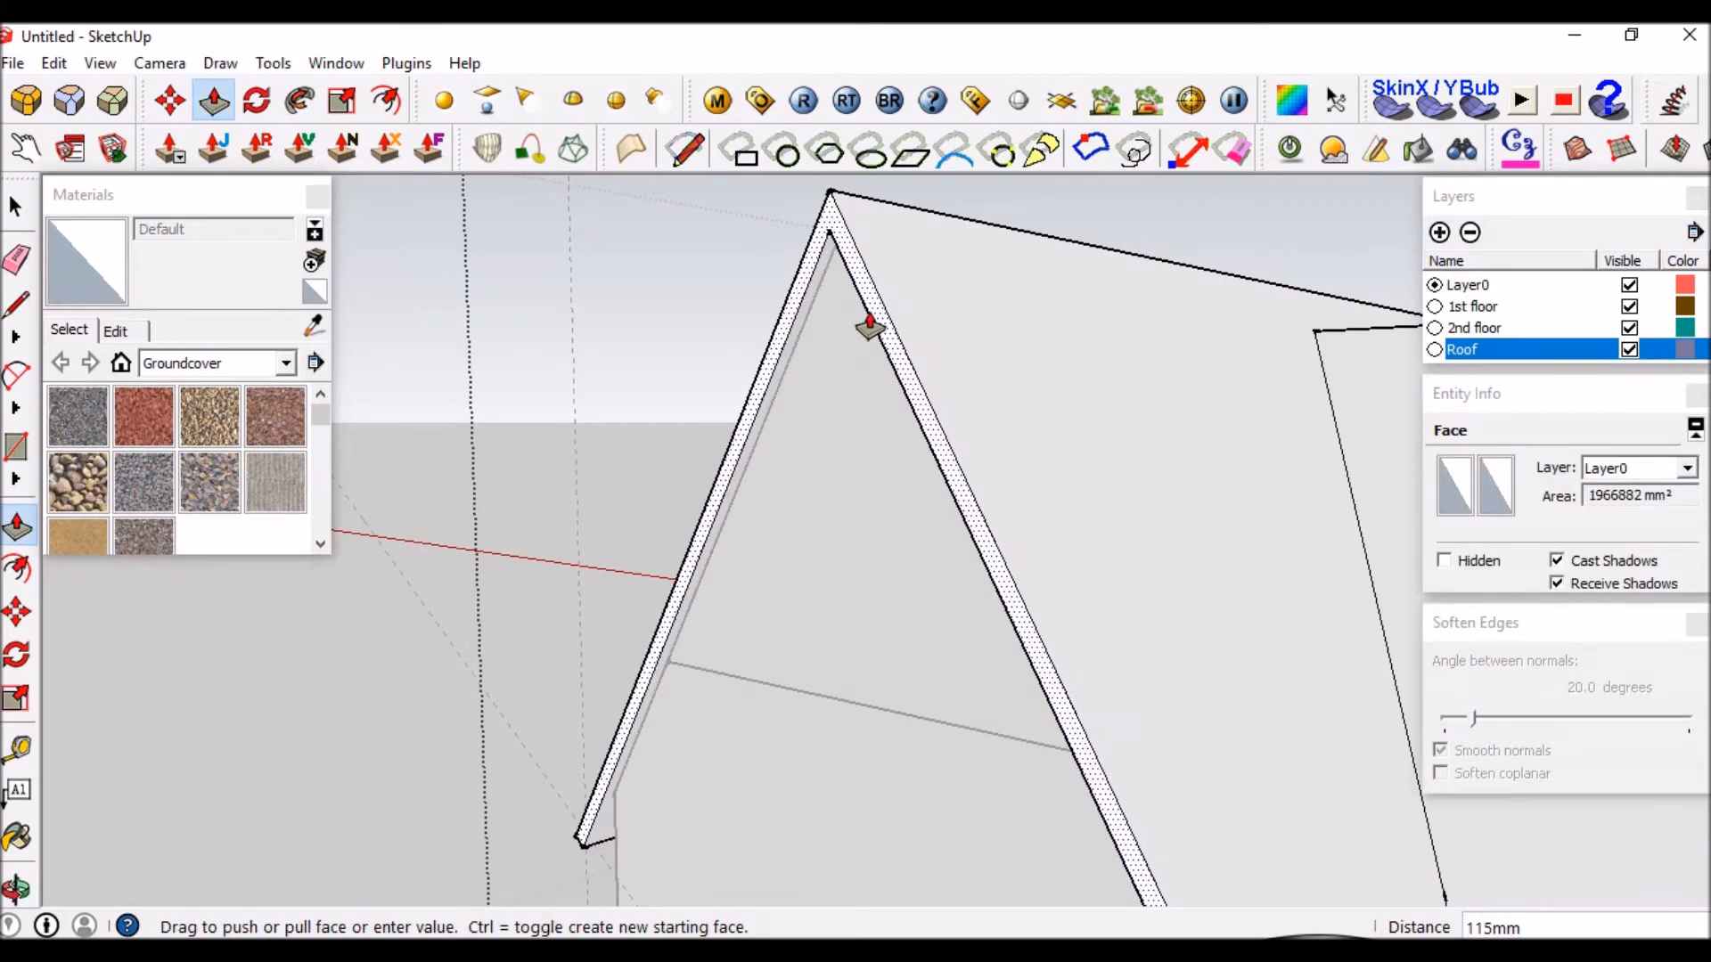
pyautogui.press('Return')
# Pull the side wing's gable end face outward past its wall as an overhang.
pyautogui.press('space')
pyautogui.scroll(-5, 834, 265)
pyautogui.moveTo(834, 266); pyautogui.dragTo(481, 515, button='middle')
pyautogui.scroll(5, 732, 520)
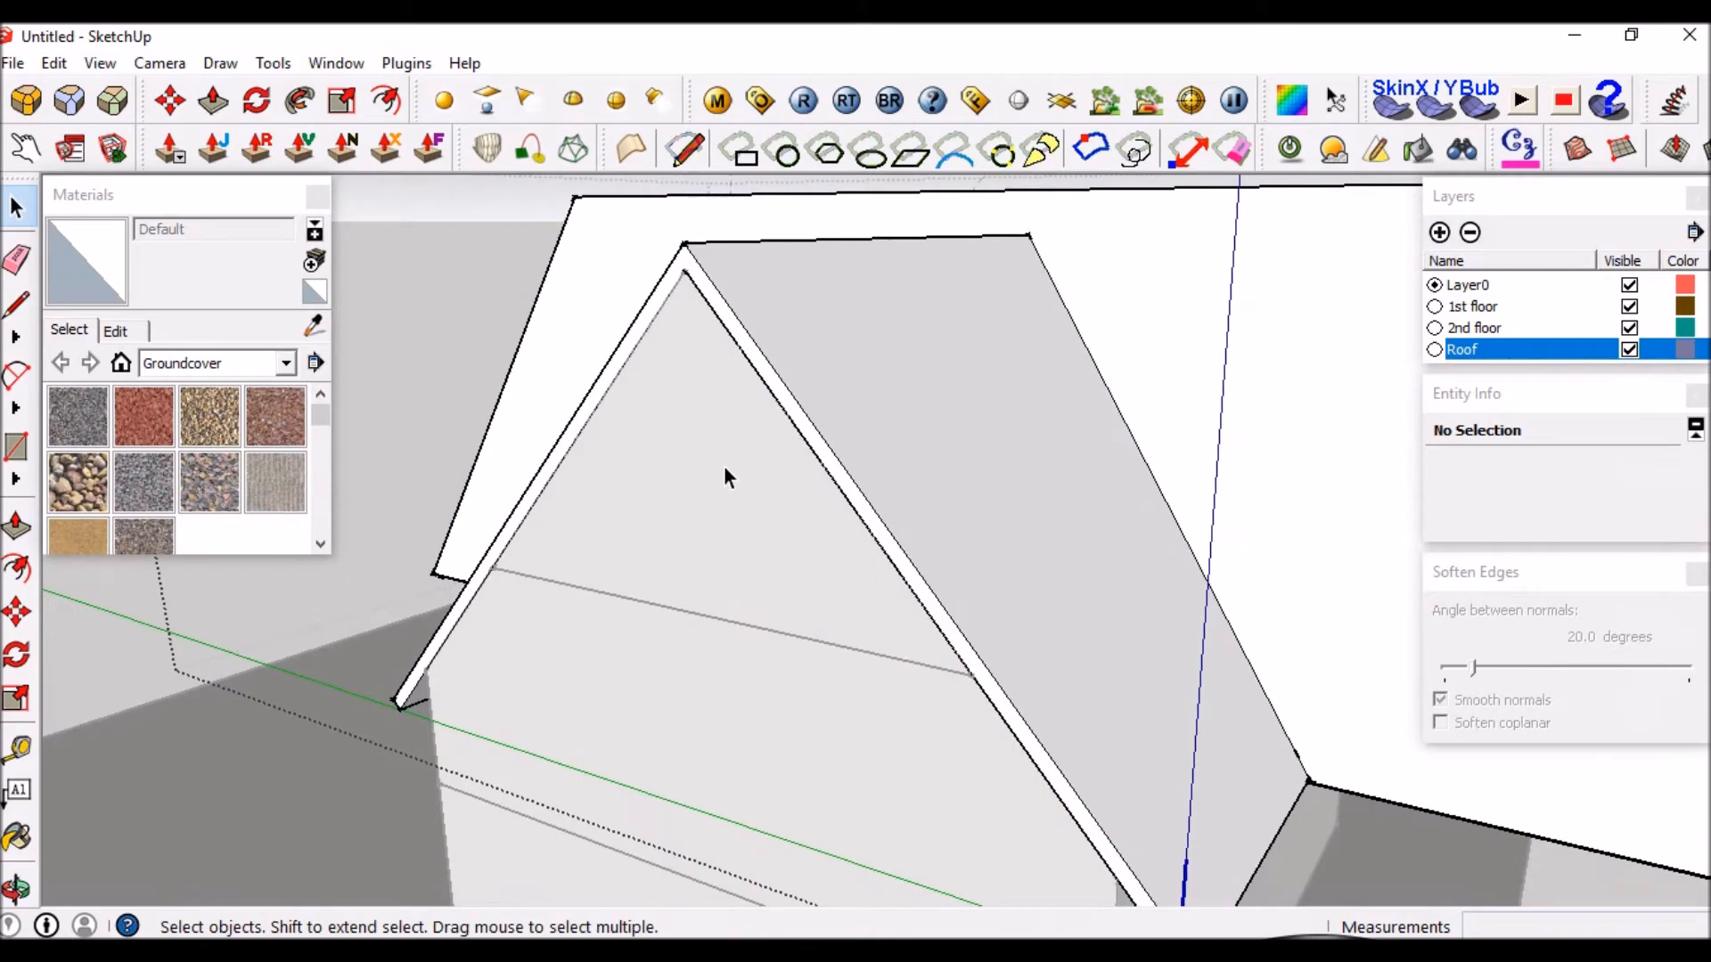
pyautogui.press('p')
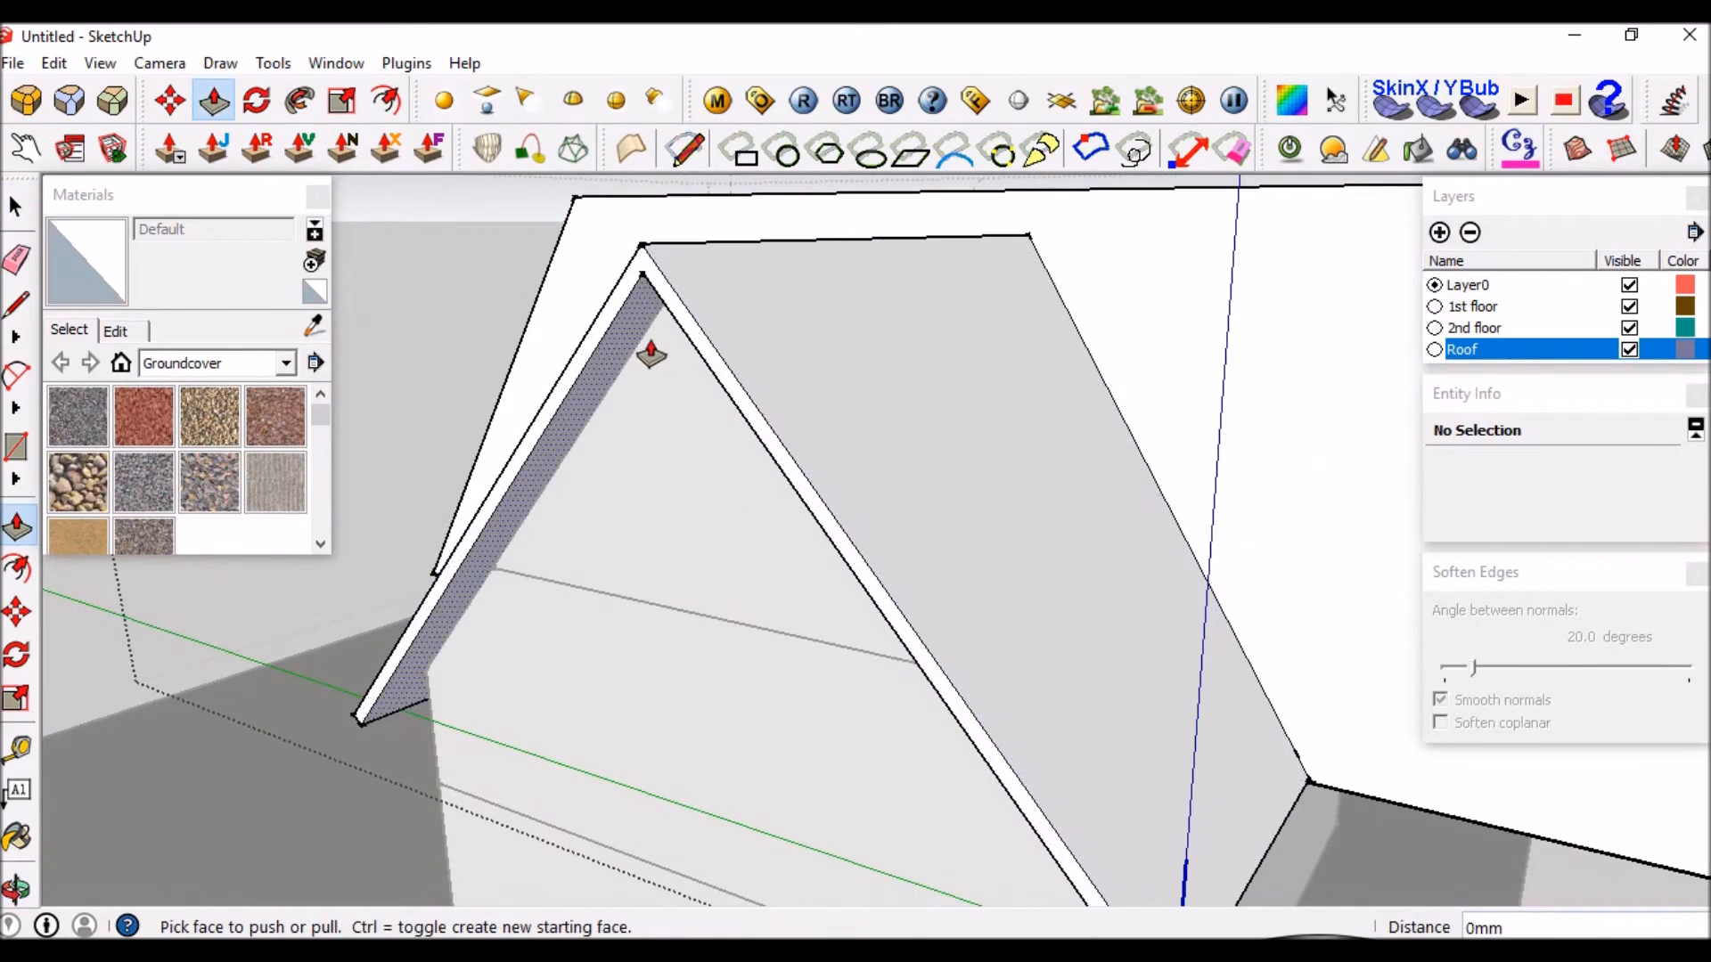
pyautogui.click(655, 358)
pyautogui.moveTo(687, 404); pyautogui.dragTo(586, 347, button='middle')
pyautogui.scroll(-1, 772, 328)
pyautogui.scroll(-3, 584, 346)
pyautogui.moveTo(882, 413); pyautogui.dragTo(1146, 298, button='middle')
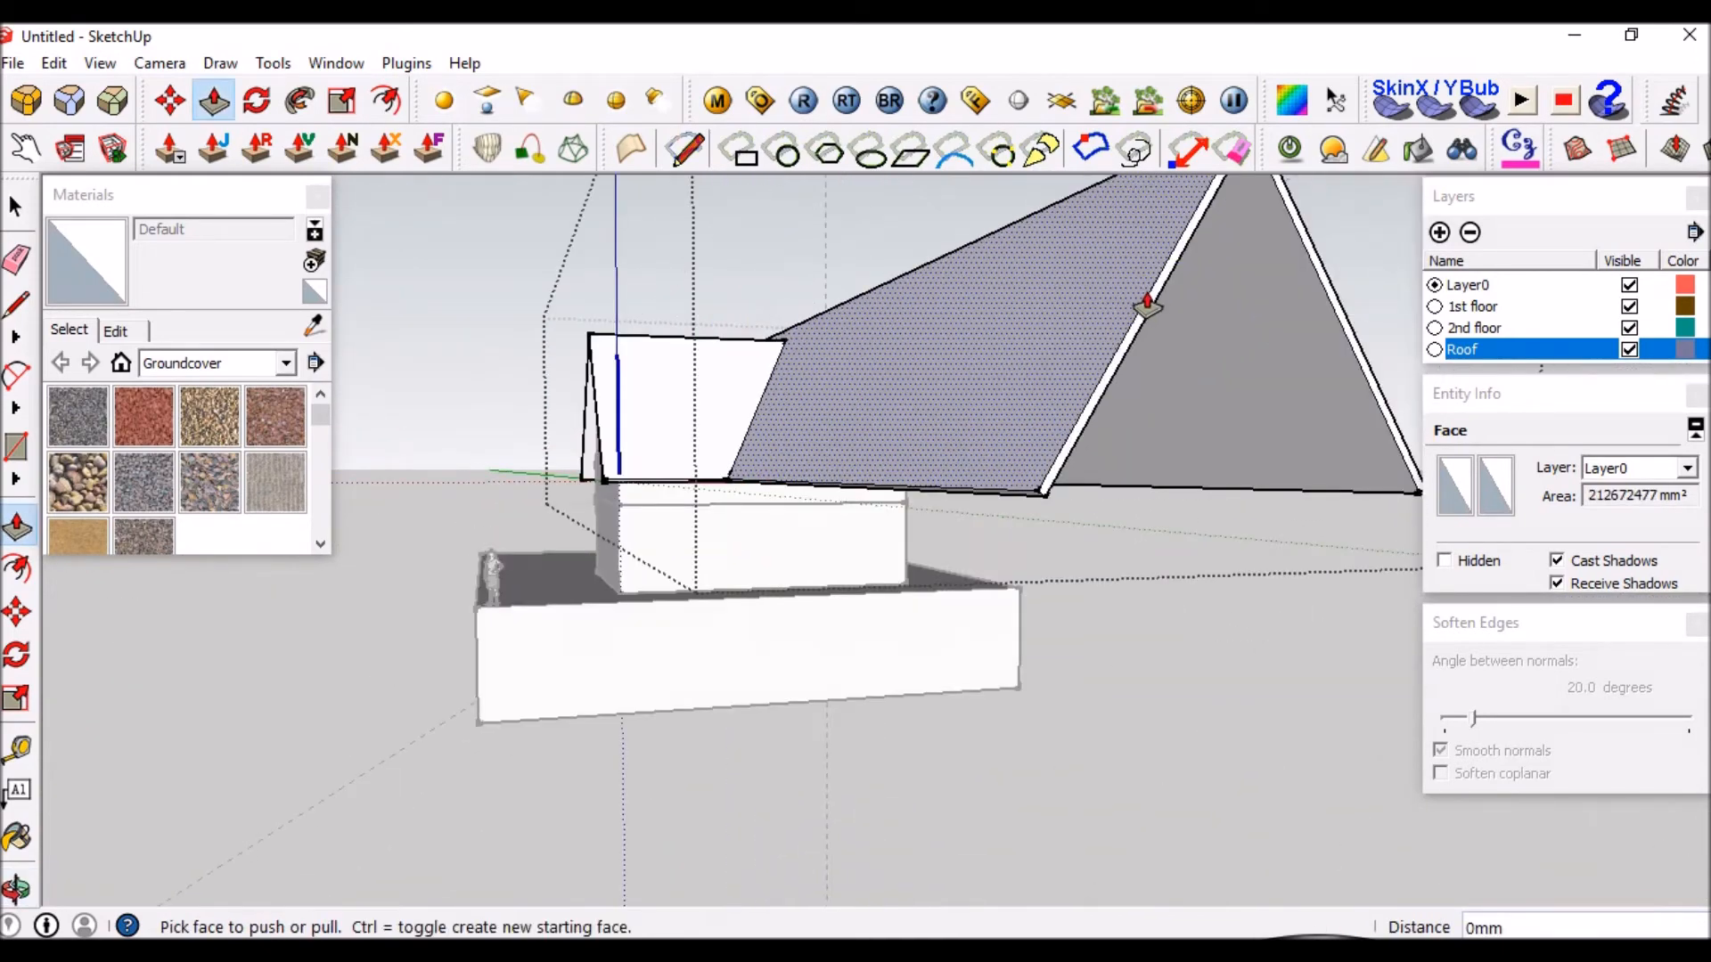
# Push the over-extended front gable's sloping end face back toward the wall by about 22882 mm, keeping a short overhang.
pyautogui.click(1153, 314)
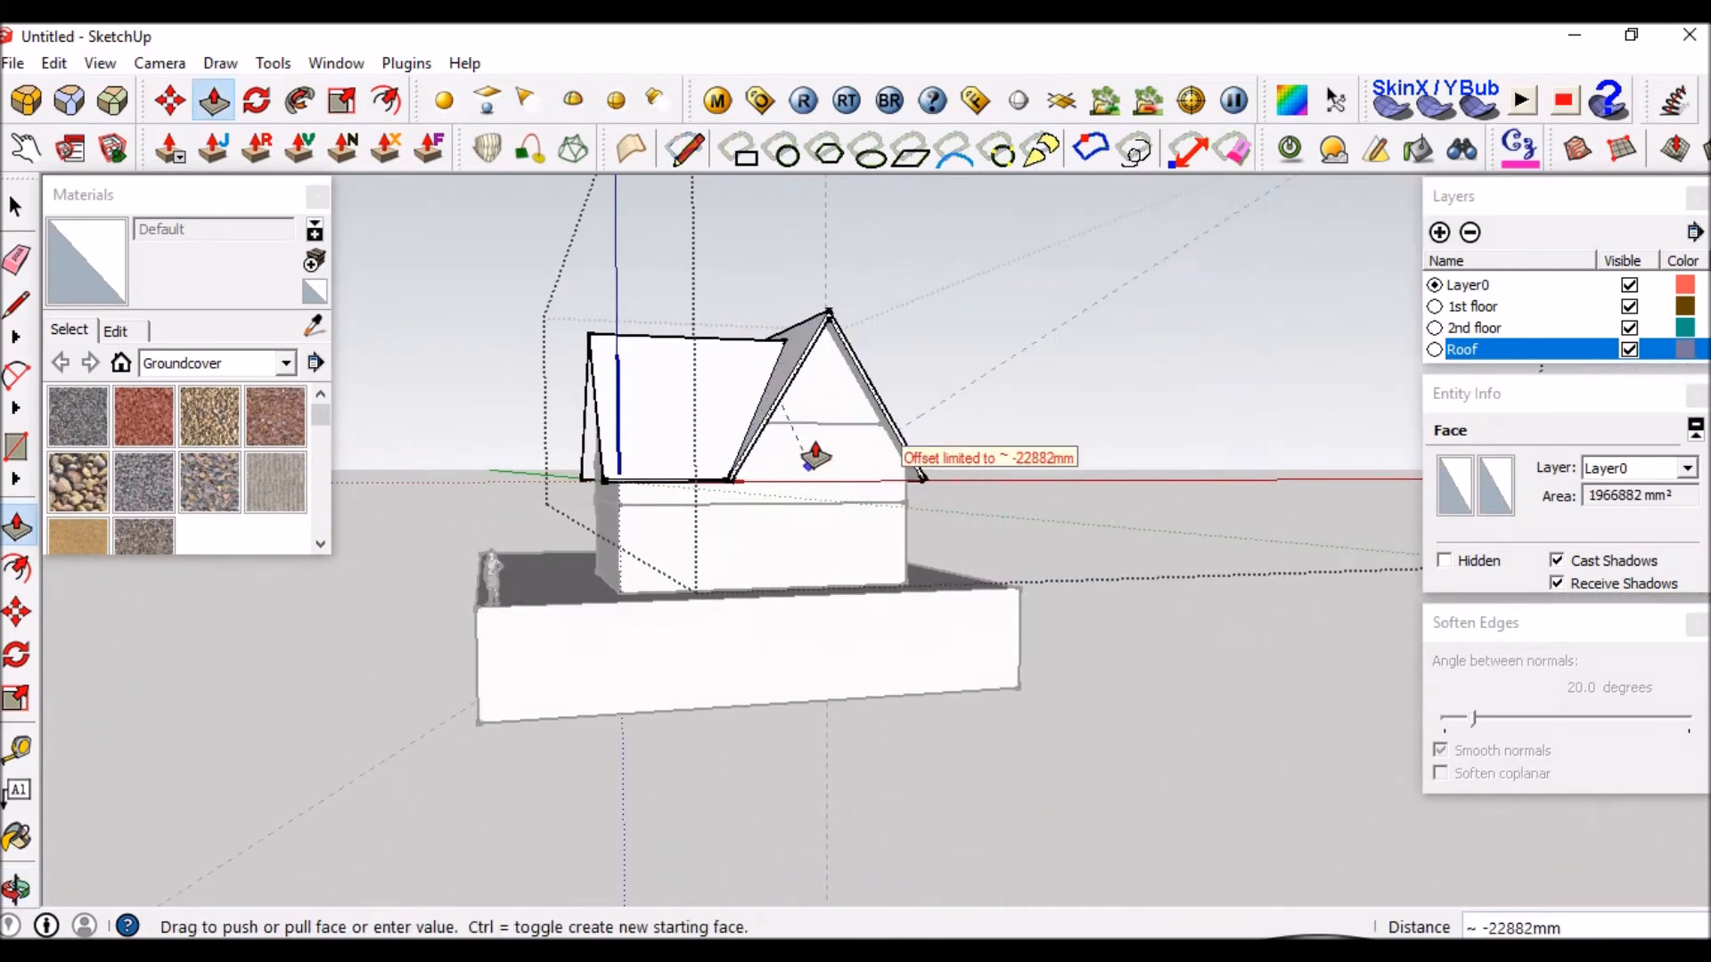
pyautogui.scroll(4, 810, 450)
pyautogui.scroll(3, 761, 454)
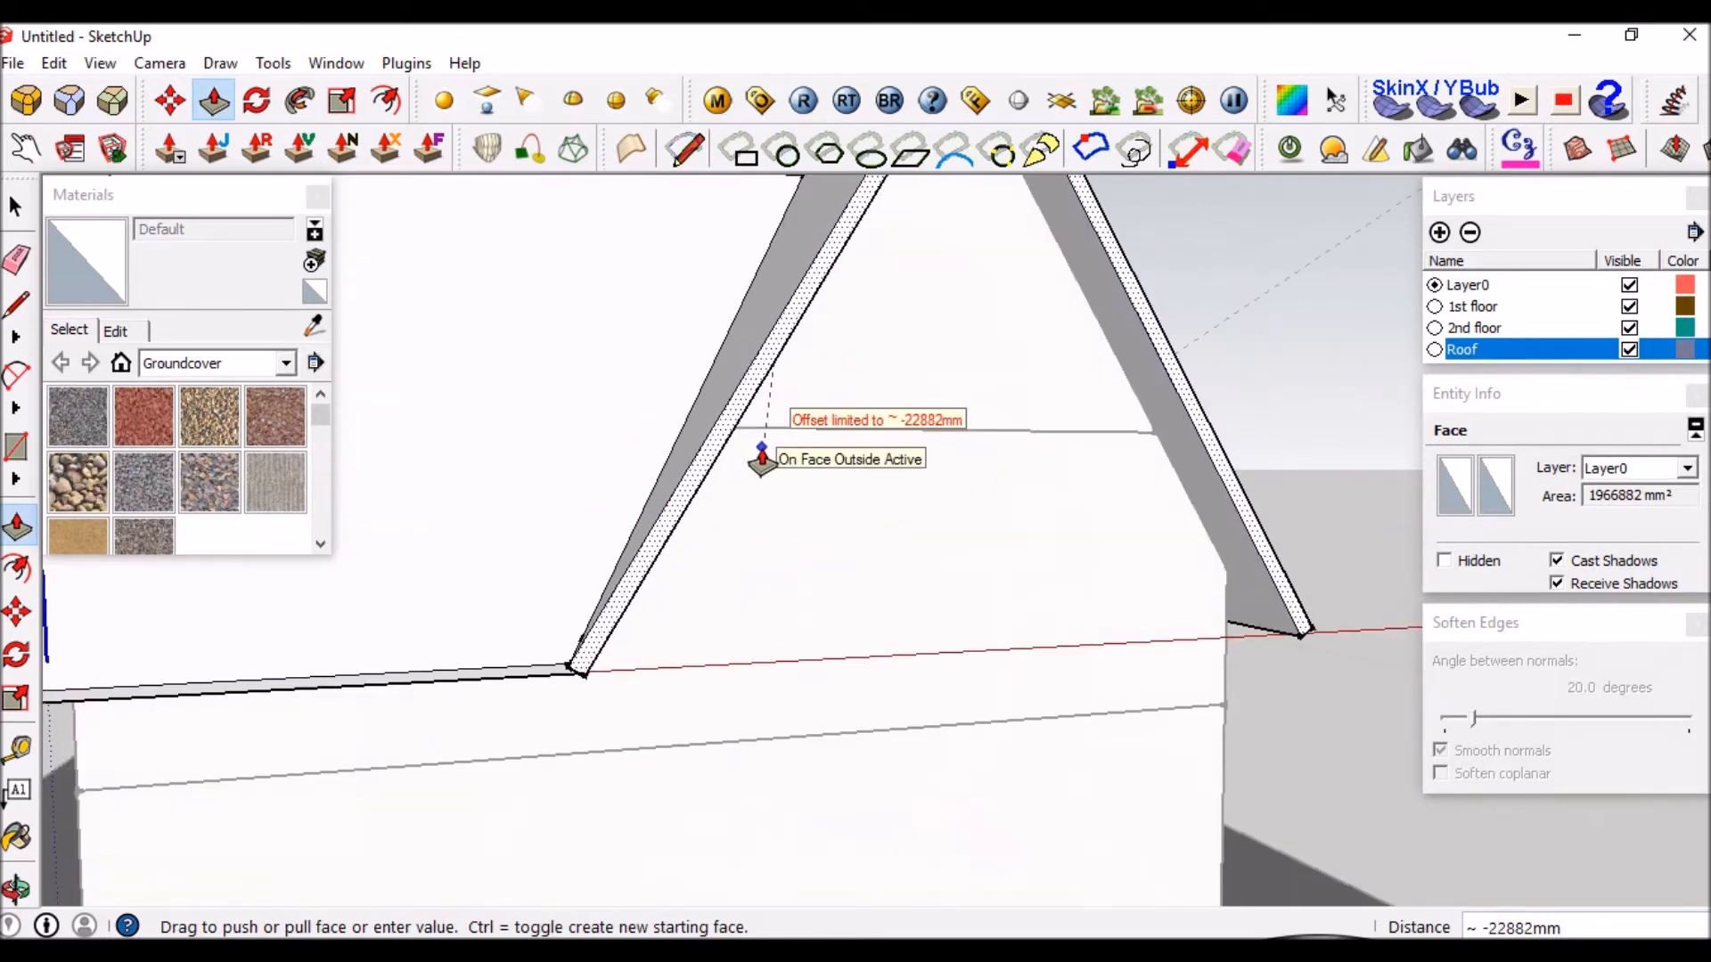
pyautogui.scroll(1, 757, 515)
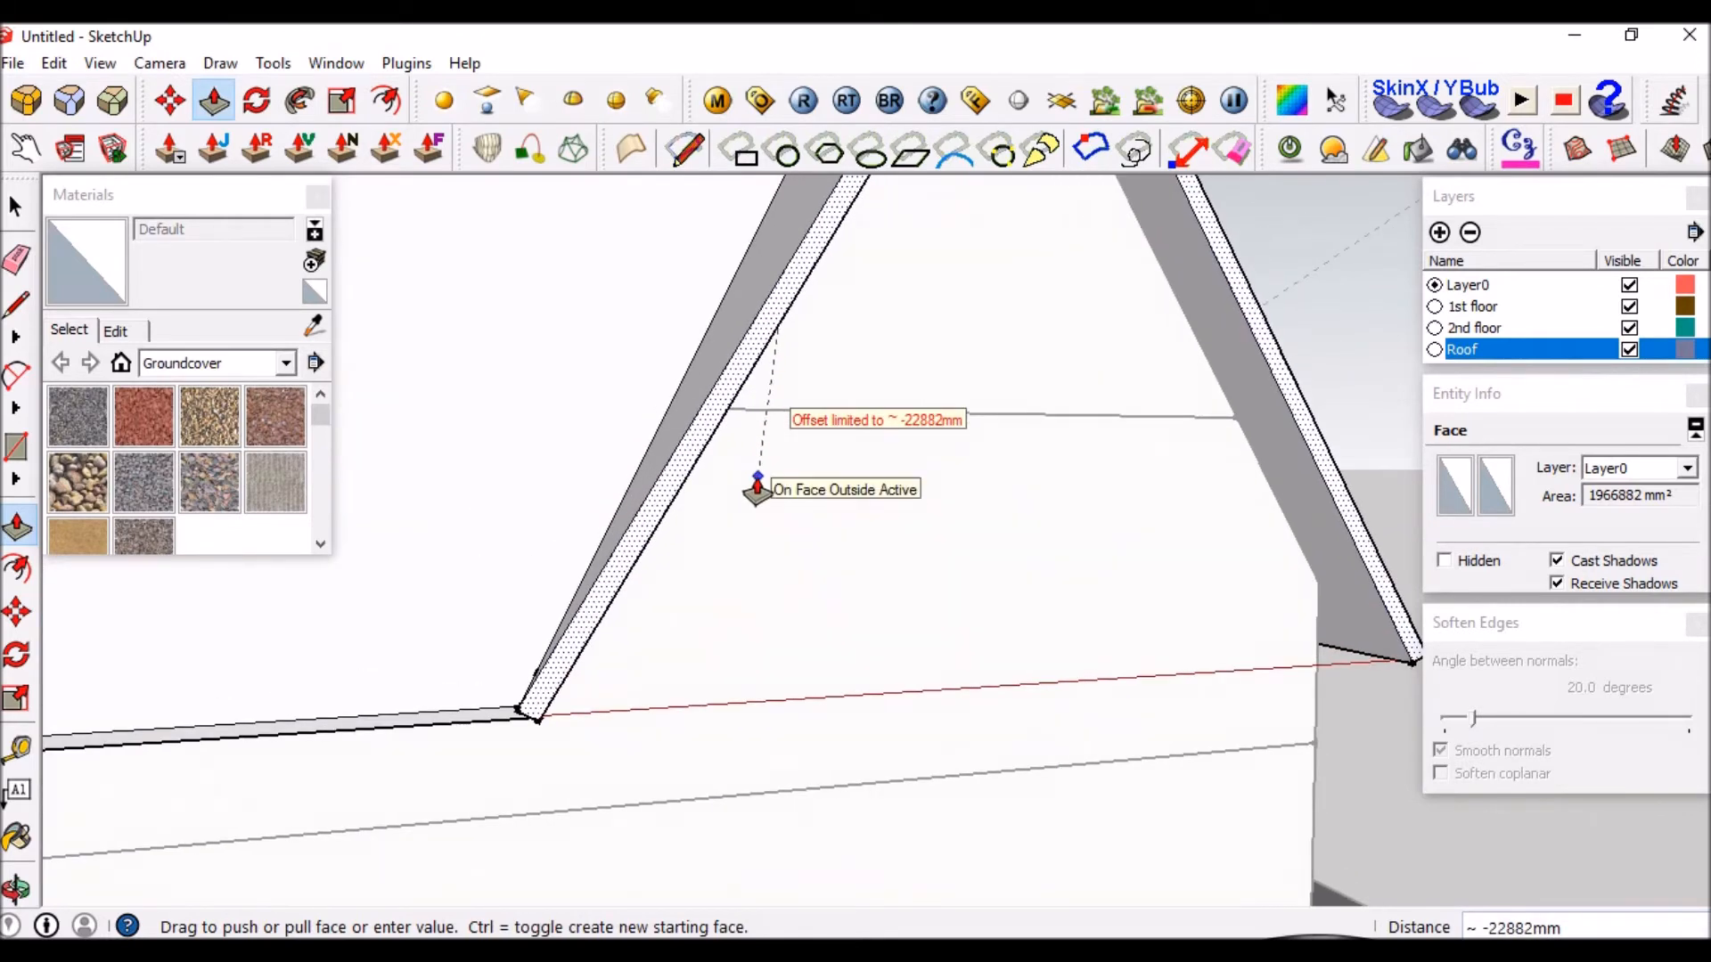
pyautogui.moveTo(758, 488); pyautogui.dragTo(1000, 460, button='middle')
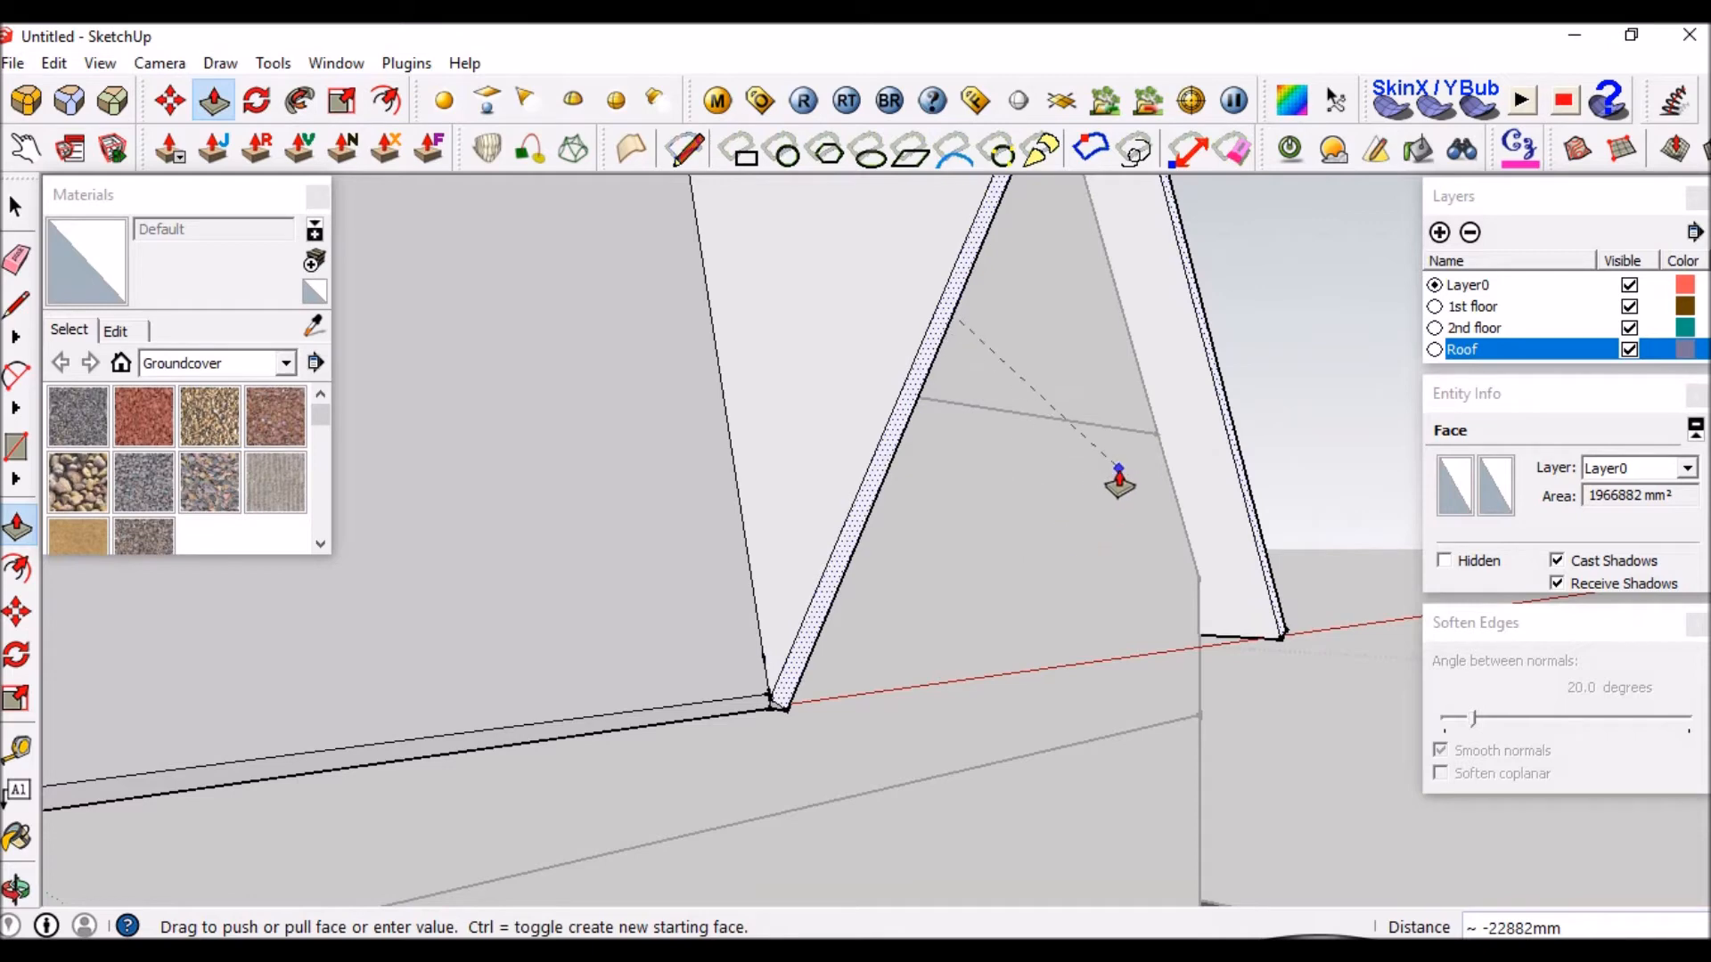
pyautogui.click(1032, 521)
# Inspect the eave corner beside the front gable and measure the overhang from the gable's sloping edge to the wall.
pyautogui.moveTo(886, 612); pyautogui.dragTo(740, 319, button='middle')
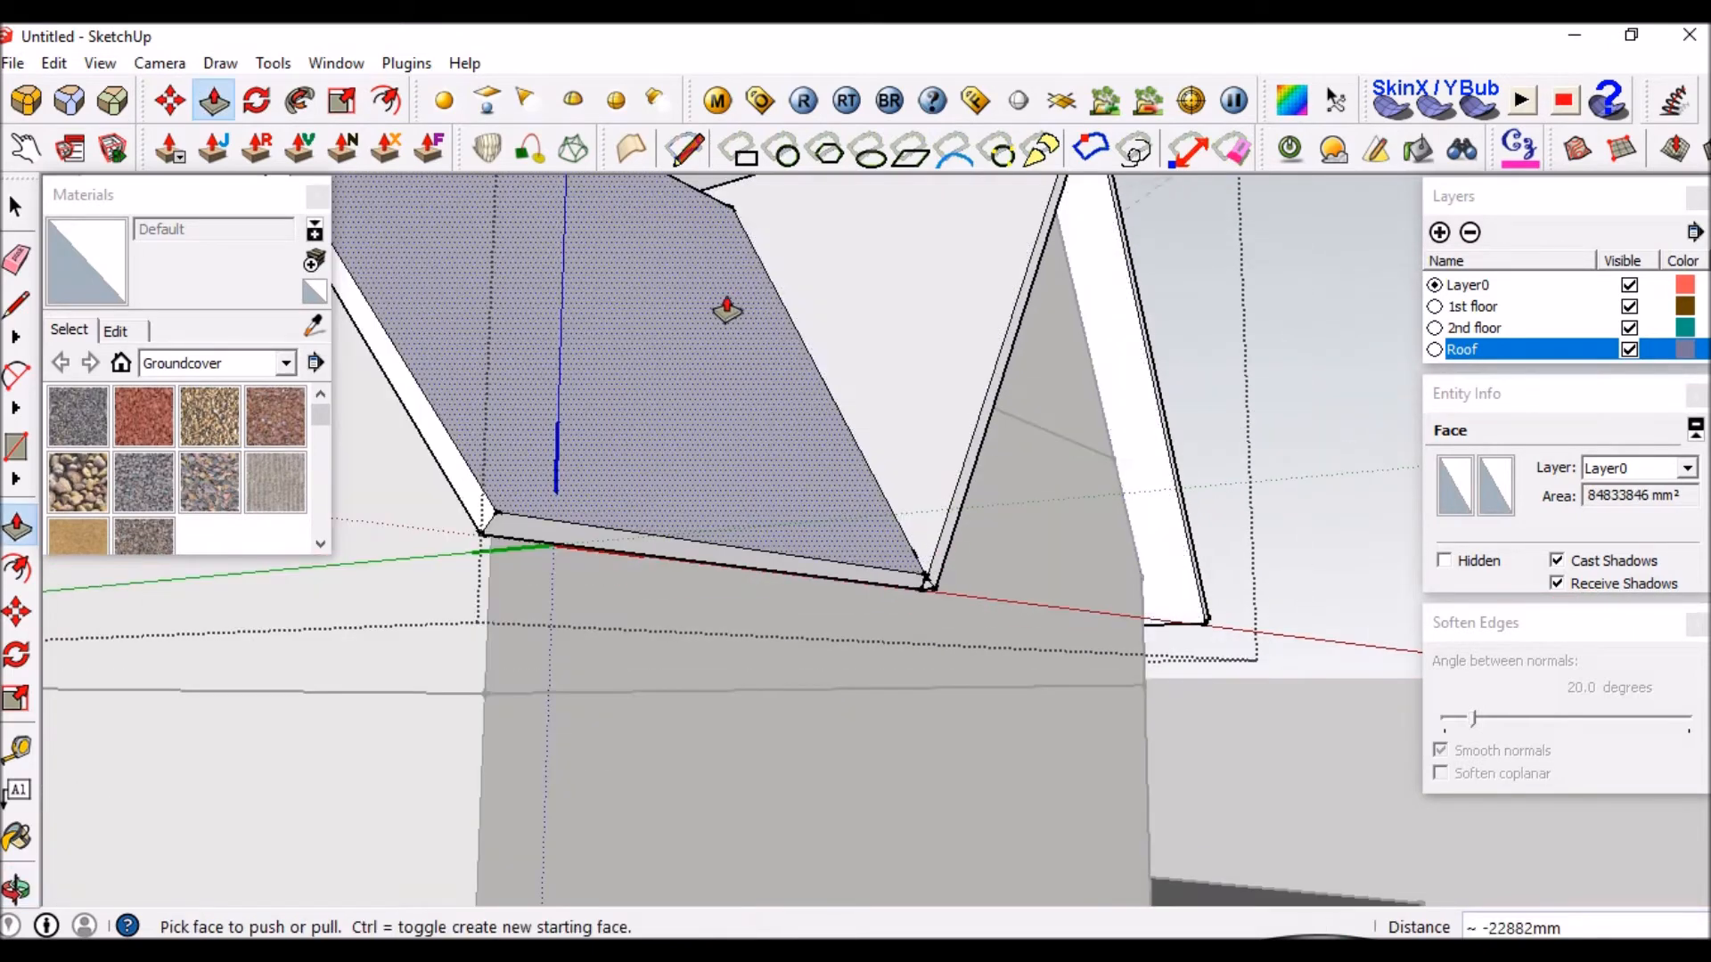
pyautogui.moveTo(733, 546); pyautogui.dragTo(676, 463, button='middle')
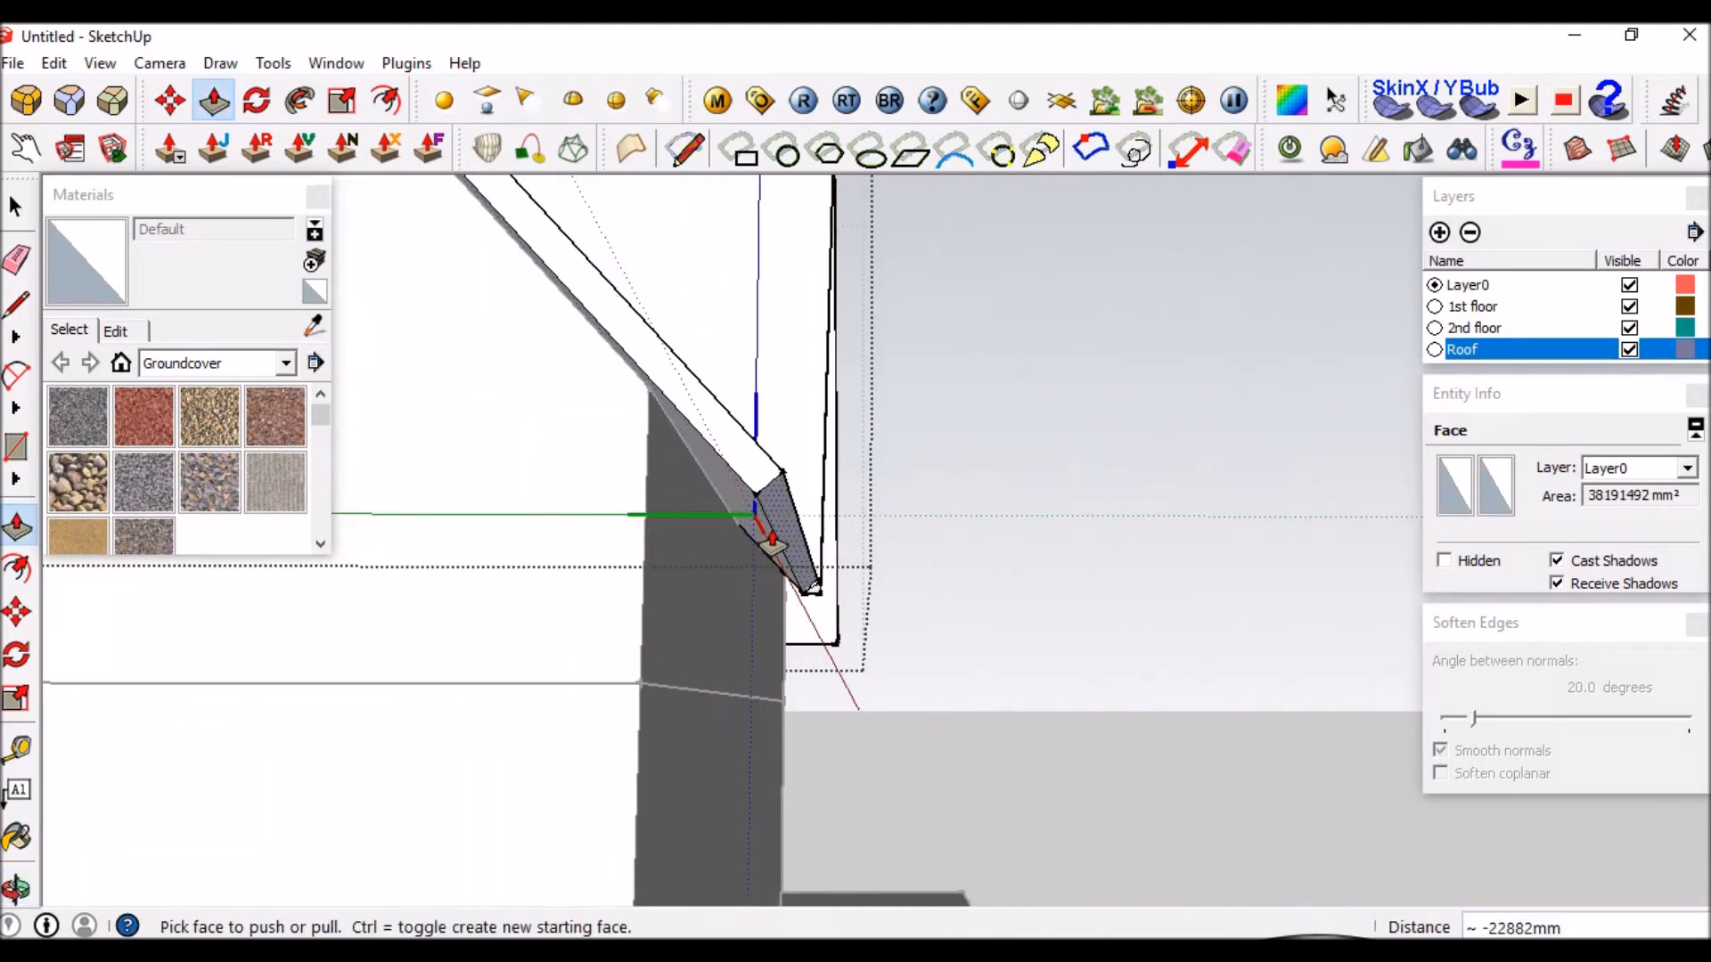
pyautogui.moveTo(772, 542); pyautogui.dragTo(569, 576, button='middle')
pyautogui.scroll(-2, 935, 485)
pyautogui.scroll(4, 1203, 485)
pyautogui.moveTo(1204, 486); pyautogui.dragTo(990, 457, button='middle')
pyautogui.scroll(-2, 1020, 463)
pyautogui.scroll(-2, 989, 458)
pyautogui.moveTo(717, 334); pyautogui.dragTo(420, 409, button='middle')
pyautogui.press('t')
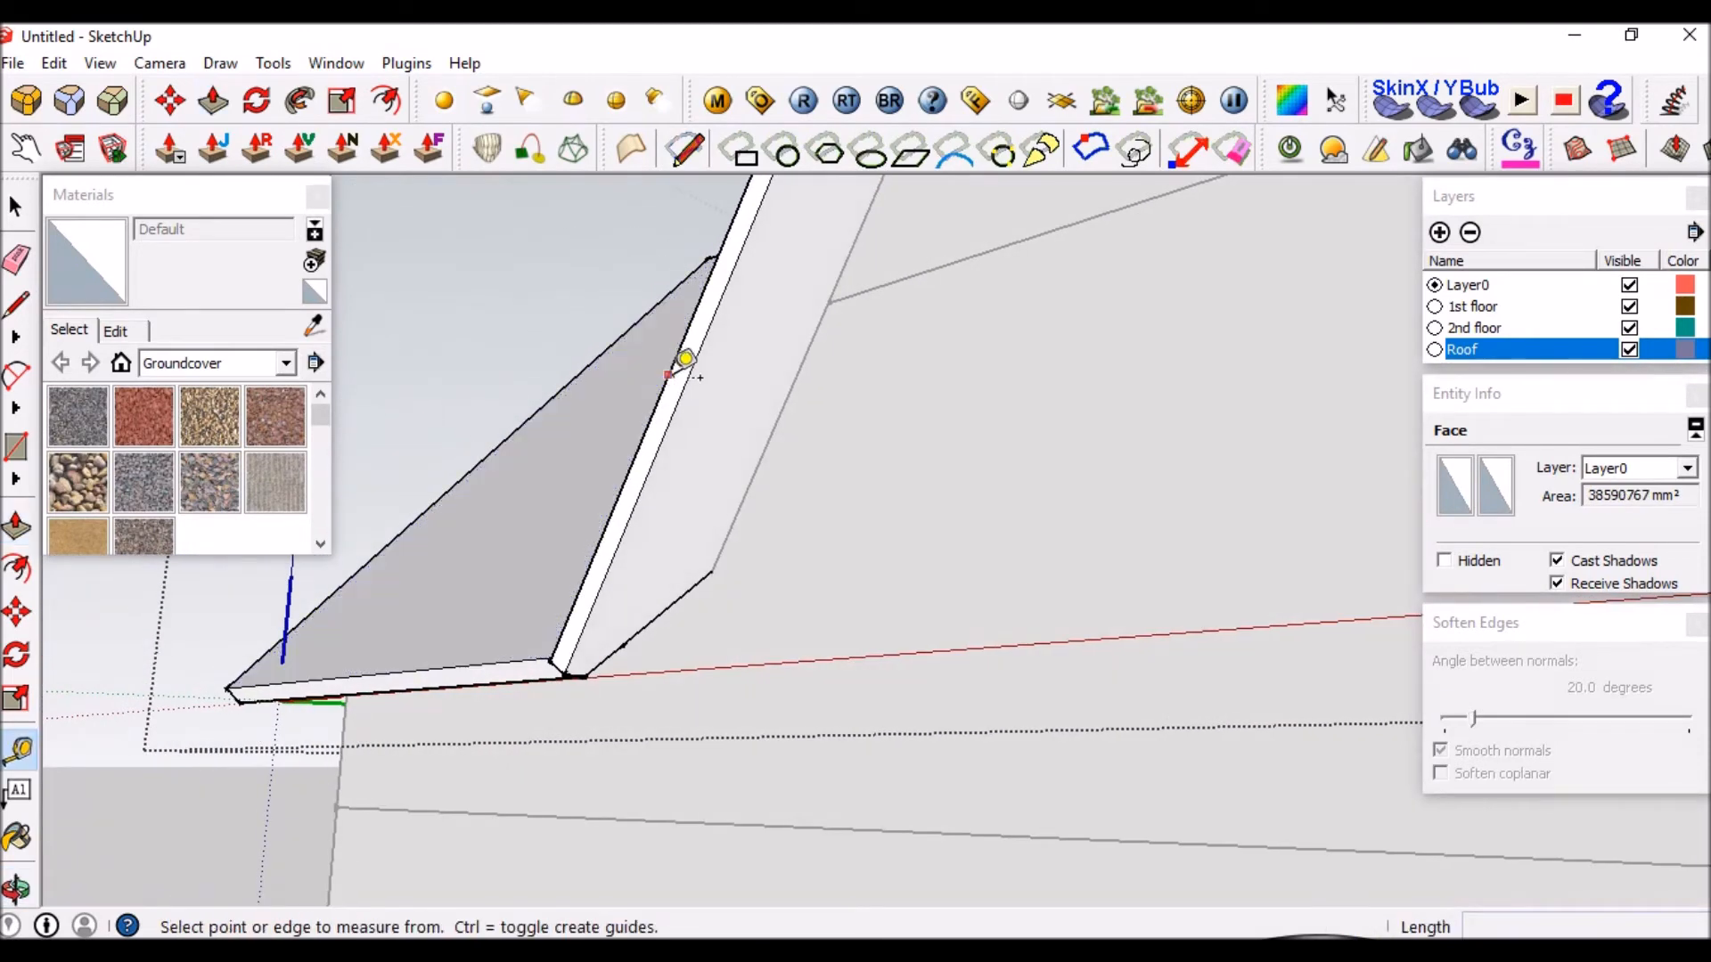
pyautogui.click(692, 367)
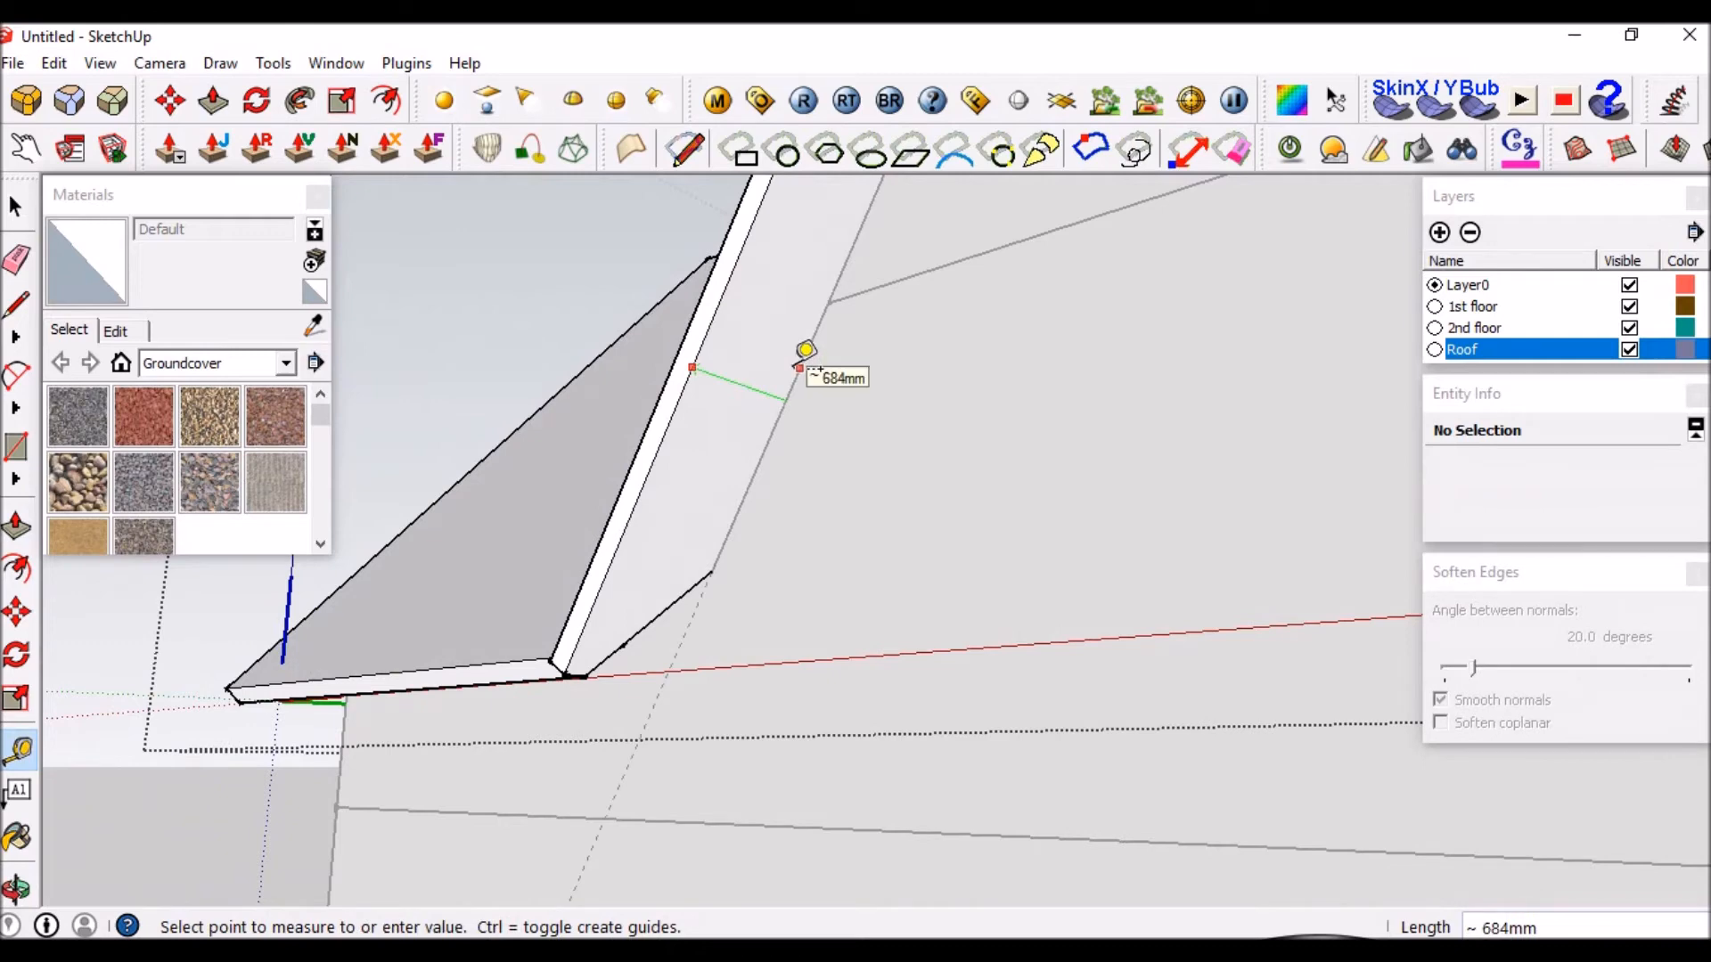
pyautogui.press('space')
# Examine where the lower slope's eave meets the front gable and close the roof component for editing.
pyautogui.scroll(-2, 788, 412)
pyautogui.moveTo(788, 412); pyautogui.dragTo(1030, 600, button='middle')
pyautogui.scroll(-2, 764, 449)
pyautogui.scroll(2, 694, 558)
pyautogui.scroll(3, 1146, 624)
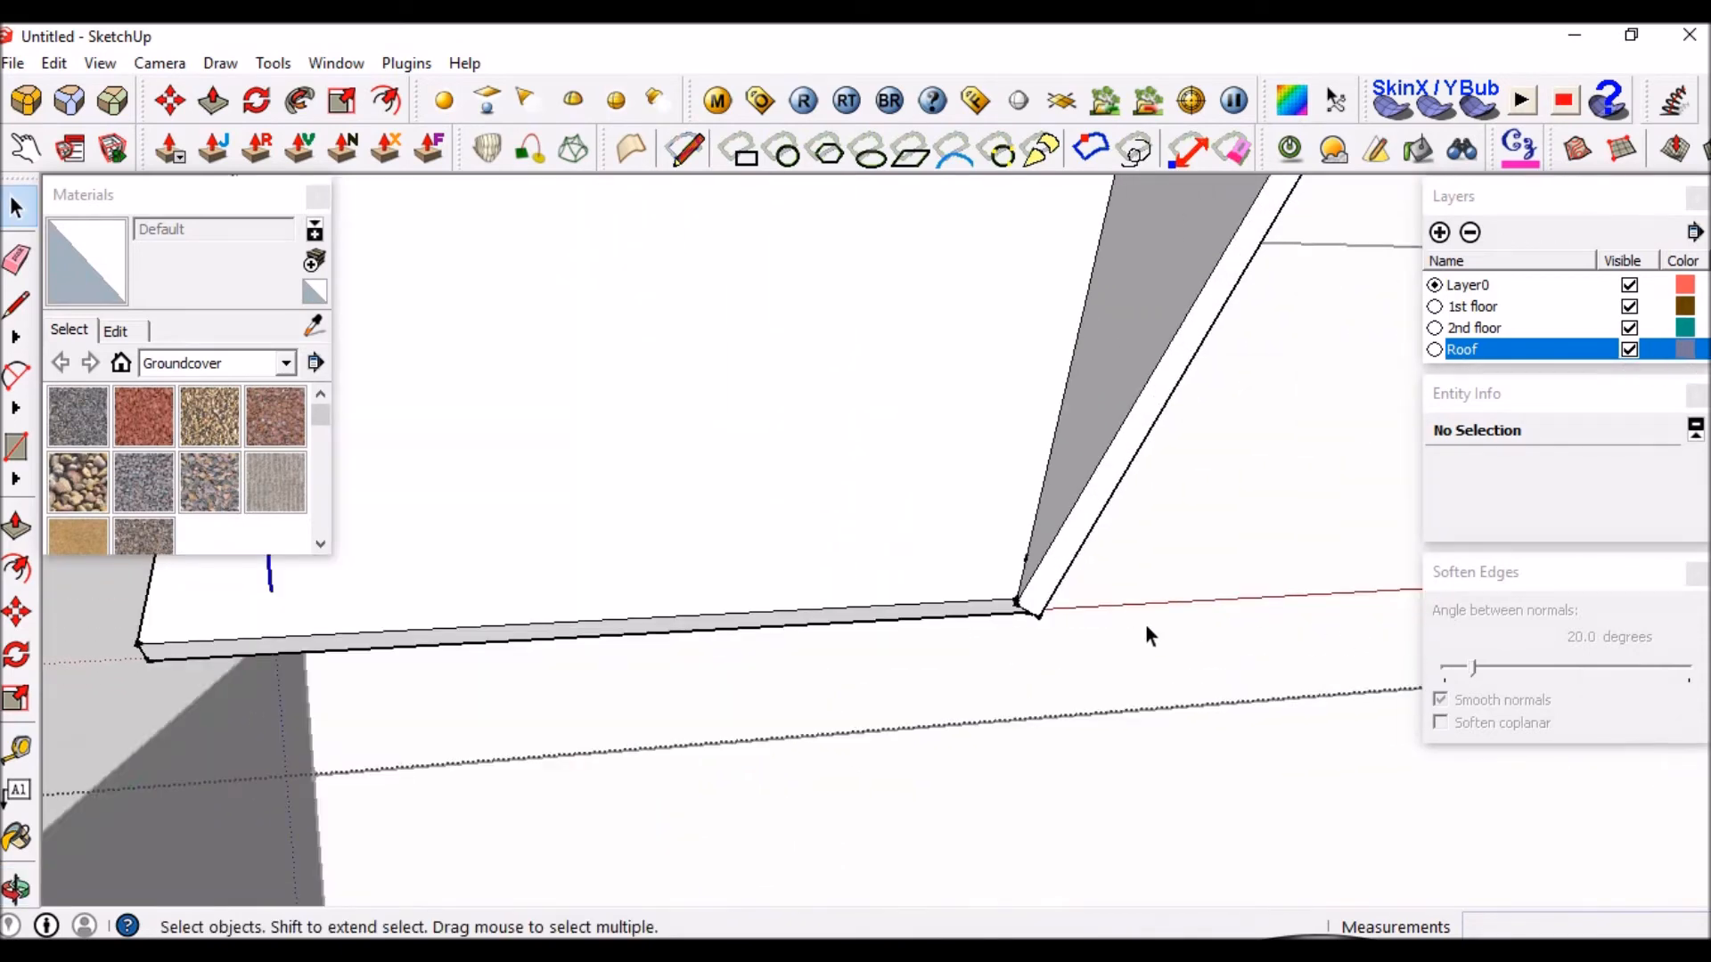
pyautogui.moveTo(1146, 624)
pyautogui.mouseDown(button='middle')
pyautogui.moveTo(1054, 600)
pyautogui.moveTo(1080, 554)
pyautogui.moveTo(1137, 596)
pyautogui.moveTo(1252, 512)
pyautogui.moveTo(1043, 580)
pyautogui.moveTo(1096, 649)
pyautogui.moveTo(1031, 473)
pyautogui.moveTo(1054, 570)
pyautogui.moveTo(1008, 642)
pyautogui.moveTo(1012, 524)
pyautogui.moveTo(1146, 496)
pyautogui.moveTo(941, 528)
pyautogui.moveTo(924, 477)
pyautogui.moveTo(898, 517)
pyautogui.mouseUp(button='middle')
pyautogui.scroll(-2, 1012, 524)
pyautogui.scroll(-2, 899, 536)
pyautogui.scroll(2, 882, 449)
pyautogui.moveTo(882, 450); pyautogui.dragTo(851, 394, button='middle')
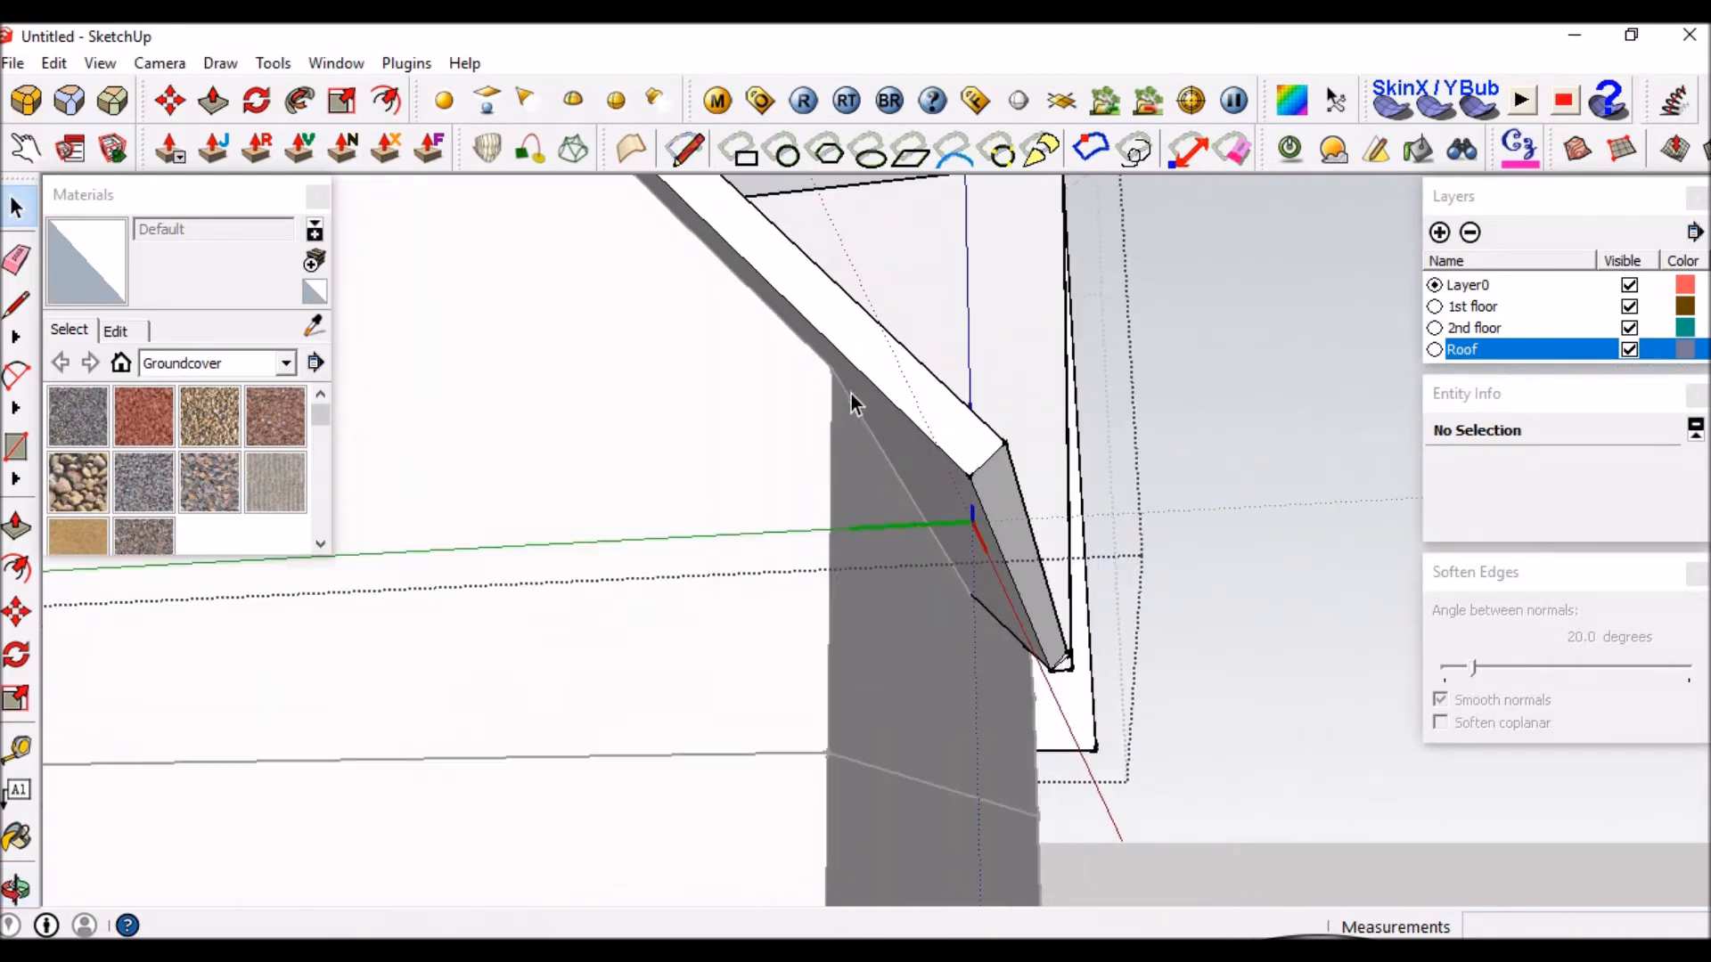
pyautogui.click(921, 520)
# Draw a closed upright rectangle with the Line tool, 270 mm high, square to the wall just beneath the lower slope's eave.
pyautogui.scroll(1, 880, 456)
pyautogui.moveTo(881, 455); pyautogui.dragTo(1055, 579, button='middle')
pyautogui.scroll(-3, 935, 446)
pyautogui.scroll(4, 779, 563)
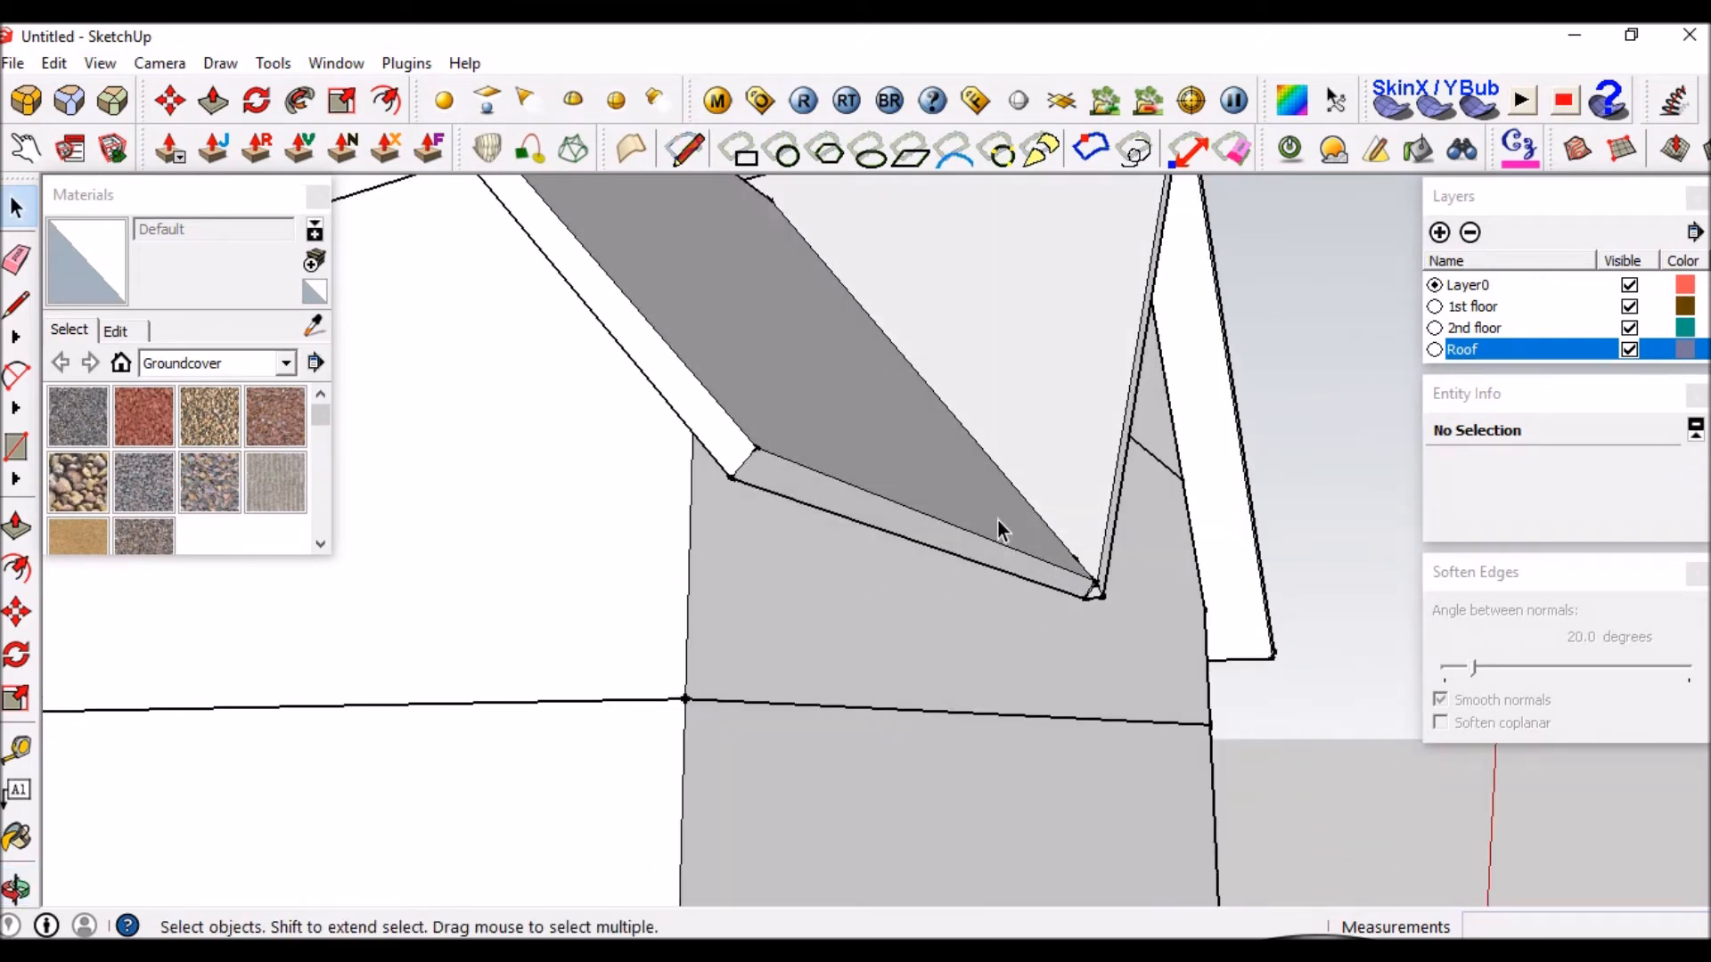
pyautogui.moveTo(1046, 580); pyautogui.dragTo(1023, 565, button='middle')
pyautogui.scroll(-3, 782, 611)
pyautogui.scroll(4, 713, 611)
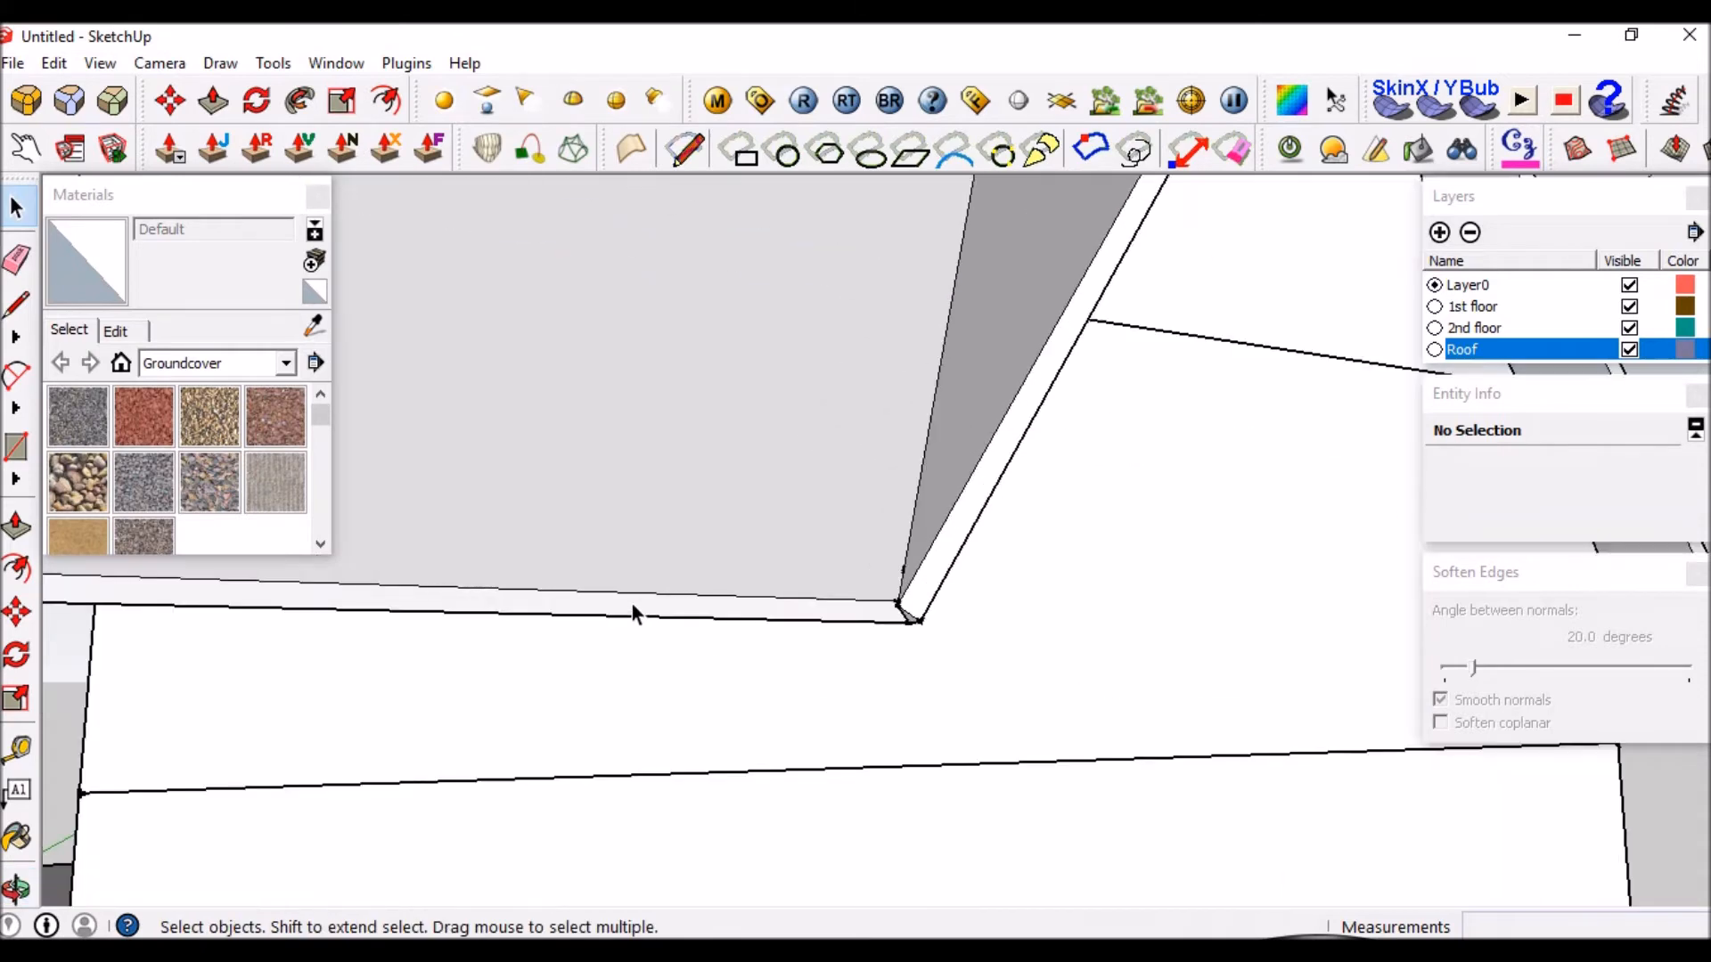
pyautogui.moveTo(630, 611); pyautogui.dragTo(928, 643, button='middle')
pyautogui.scroll(-3, 987, 593)
pyautogui.scroll(3, 753, 604)
pyautogui.moveTo(753, 604); pyautogui.dragTo(920, 608, button='middle')
pyautogui.moveTo(739, 681); pyautogui.dragTo(760, 603, button='middle')
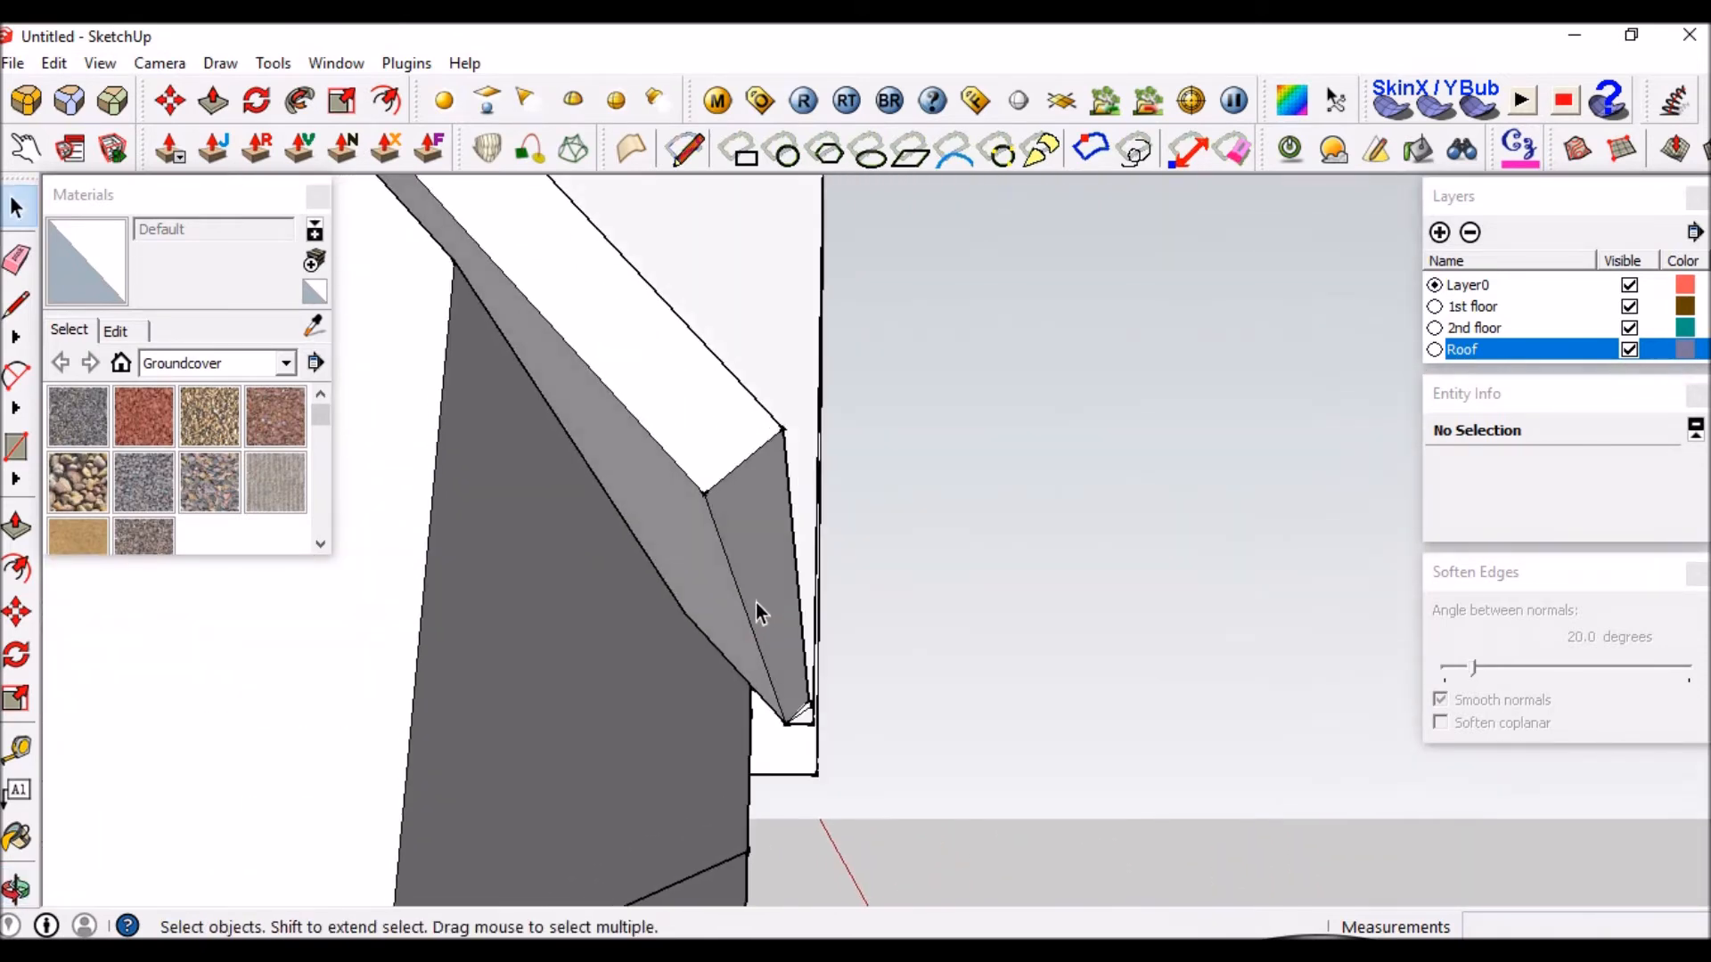
pyautogui.press('l')
pyautogui.click(743, 591)
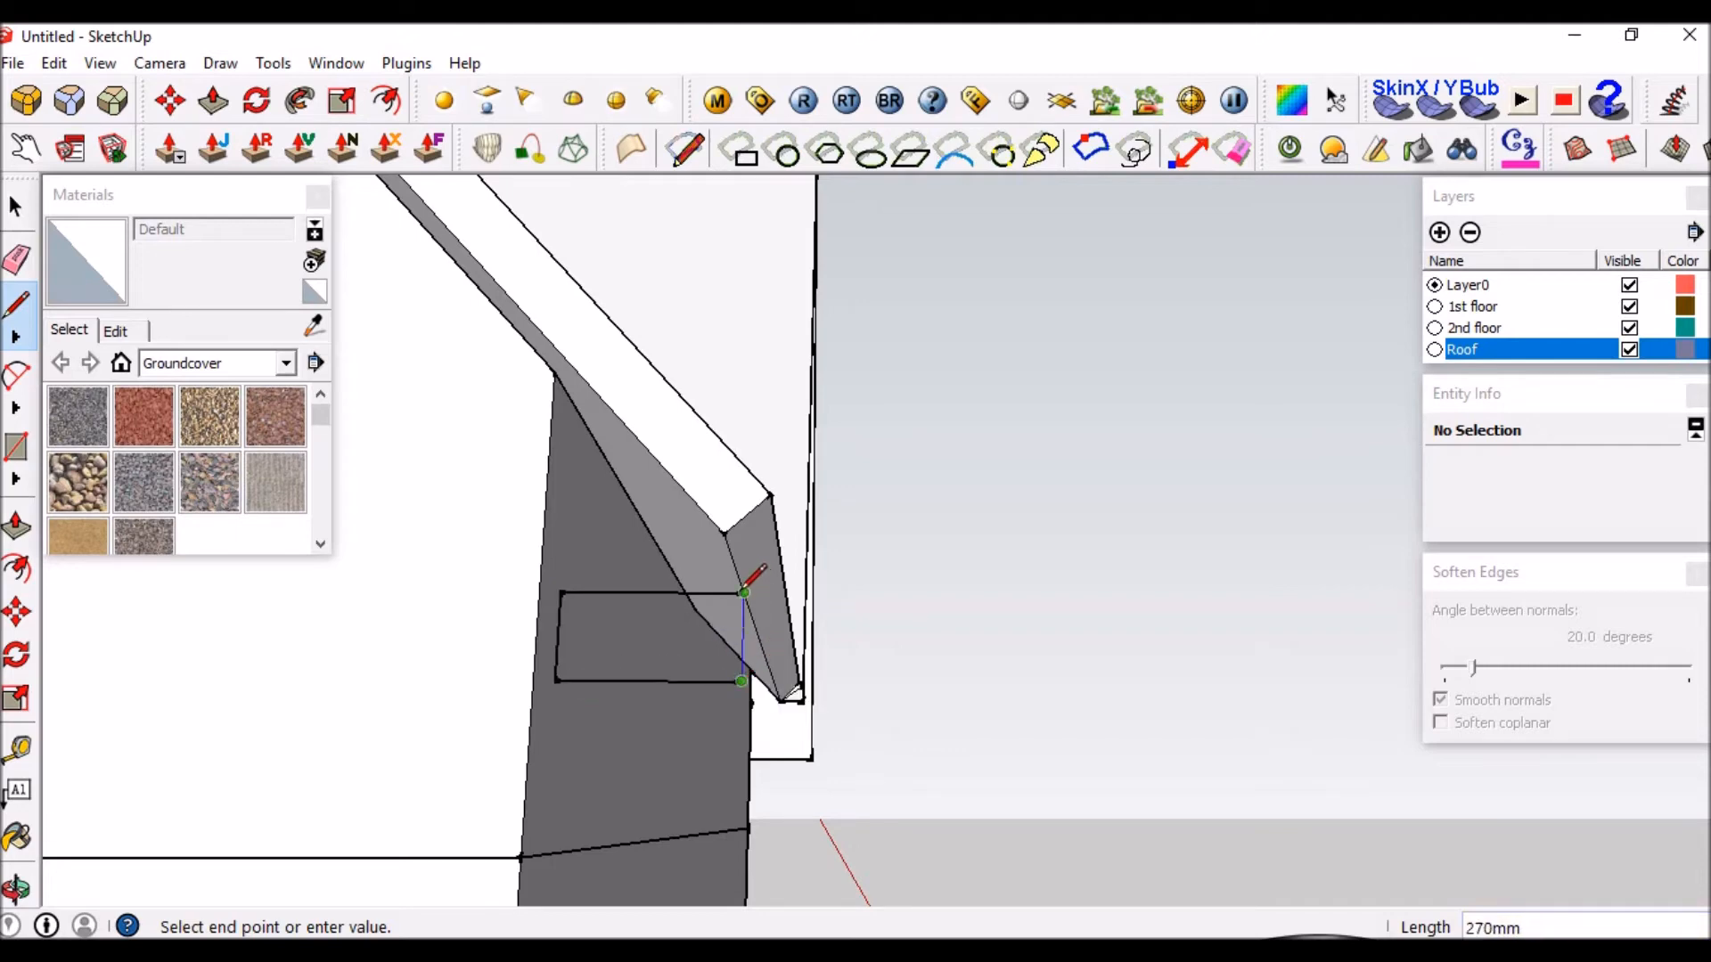
pyautogui.click(744, 592)
pyautogui.press('space')
# Extrude the rectangle about 261 mm toward the wall corner and extend the block's outer face 370 mm outward beneath the eave.
pyautogui.moveTo(689, 638); pyautogui.dragTo(613, 651, button='middle')
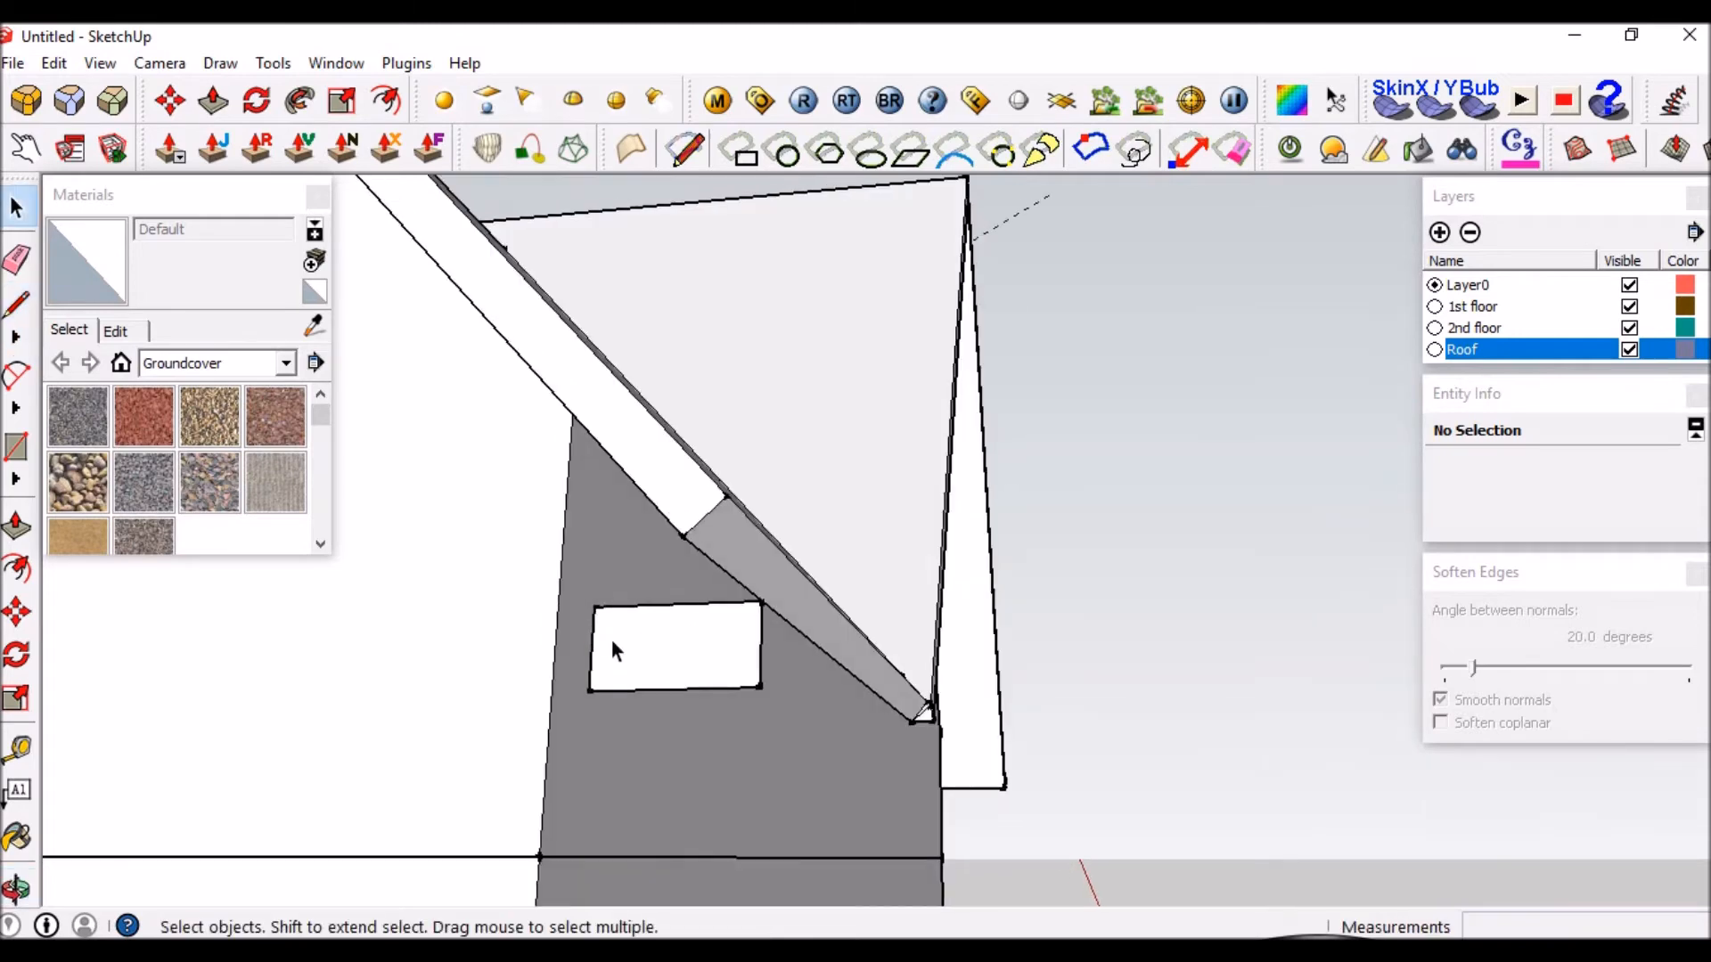
pyautogui.press('p')
pyautogui.moveTo(649, 649); pyautogui.dragTo(457, 732)
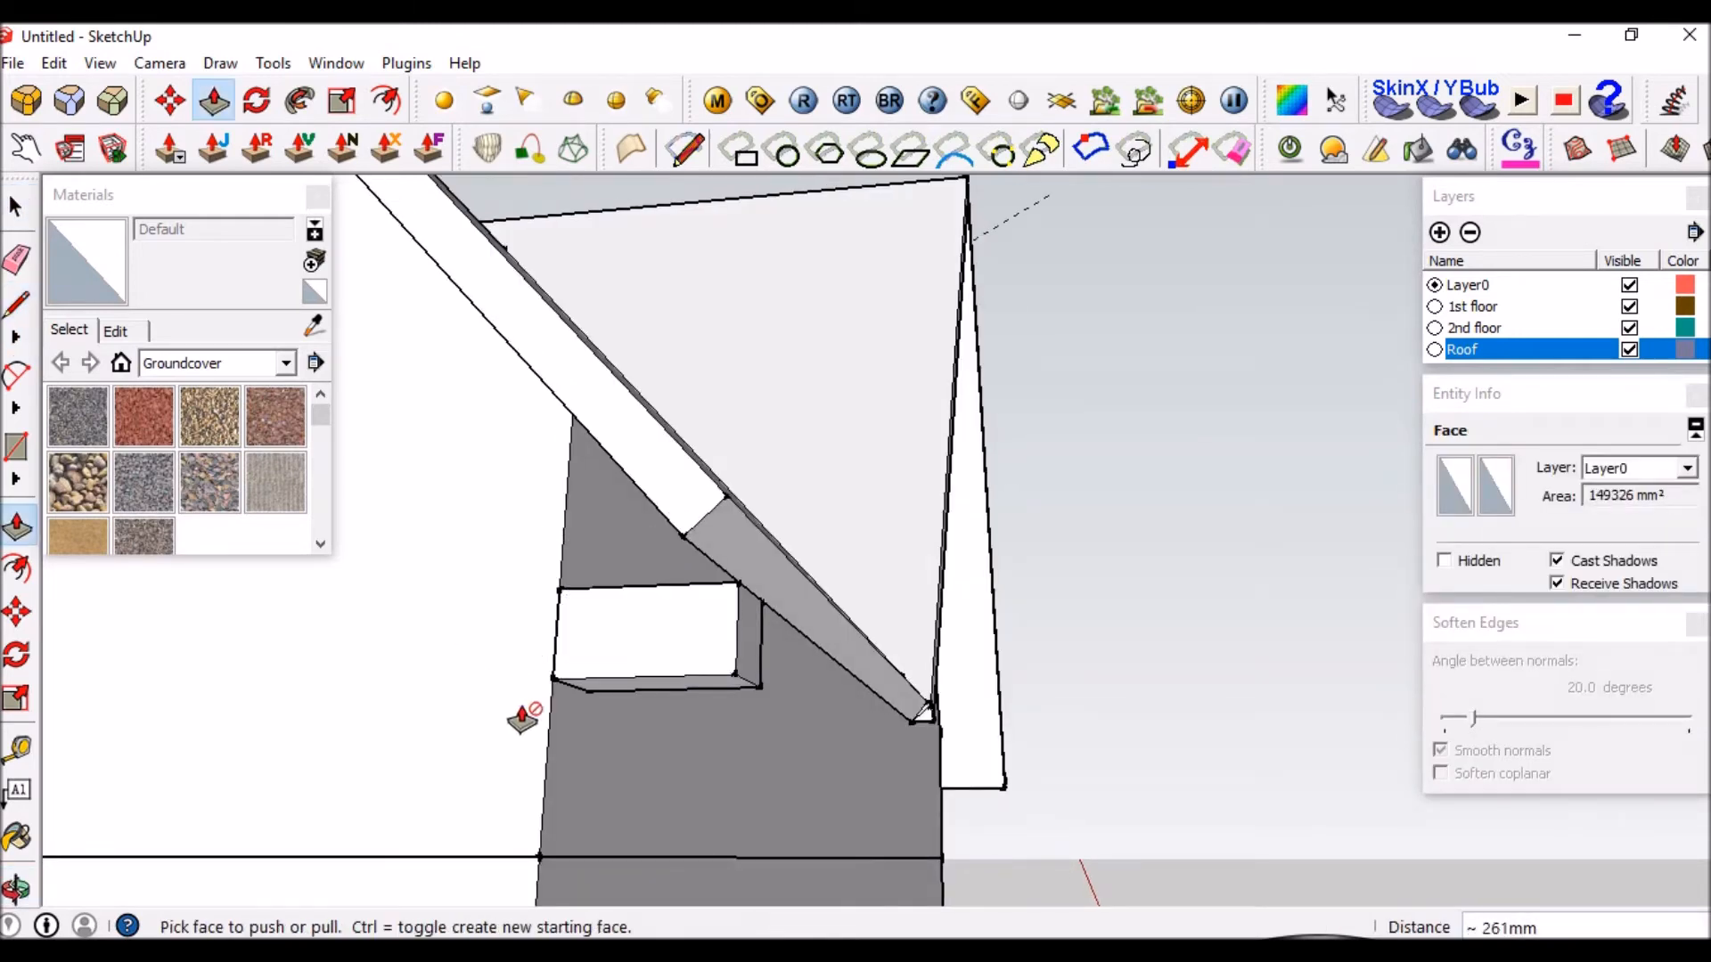
pyautogui.moveTo(749, 635); pyautogui.dragTo(806, 594)
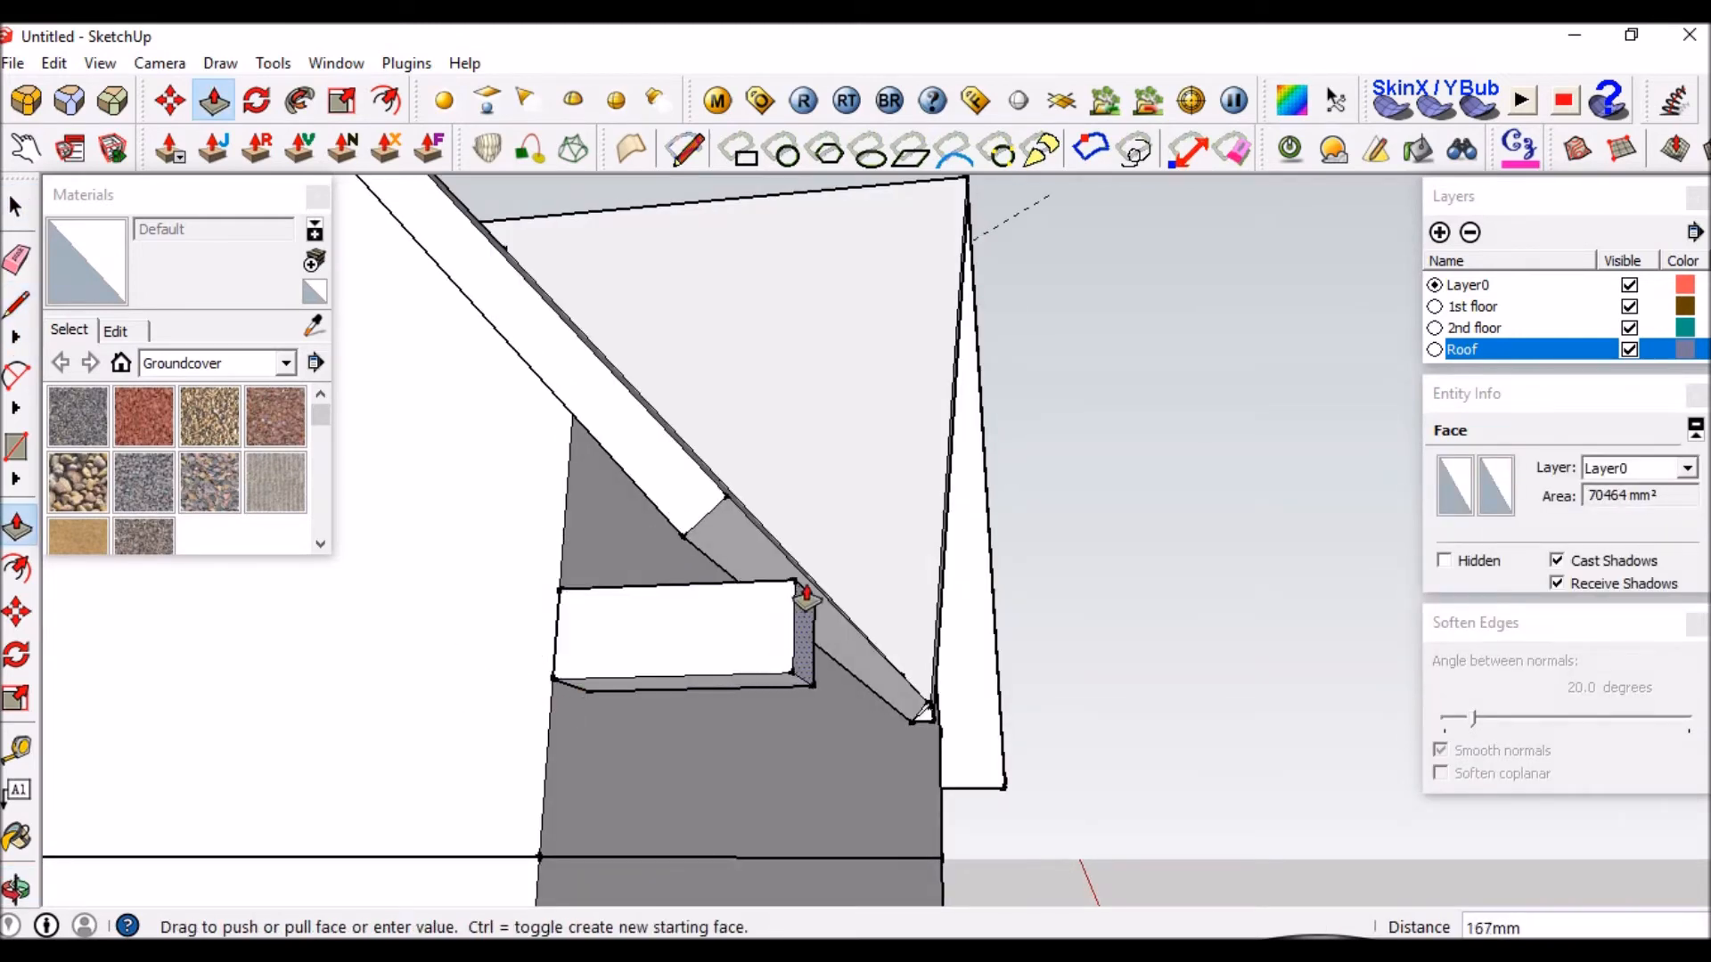
pyautogui.moveTo(766, 553); pyautogui.dragTo(783, 489, button='middle')
pyautogui.moveTo(820, 630); pyautogui.dragTo(691, 556, button='middle')
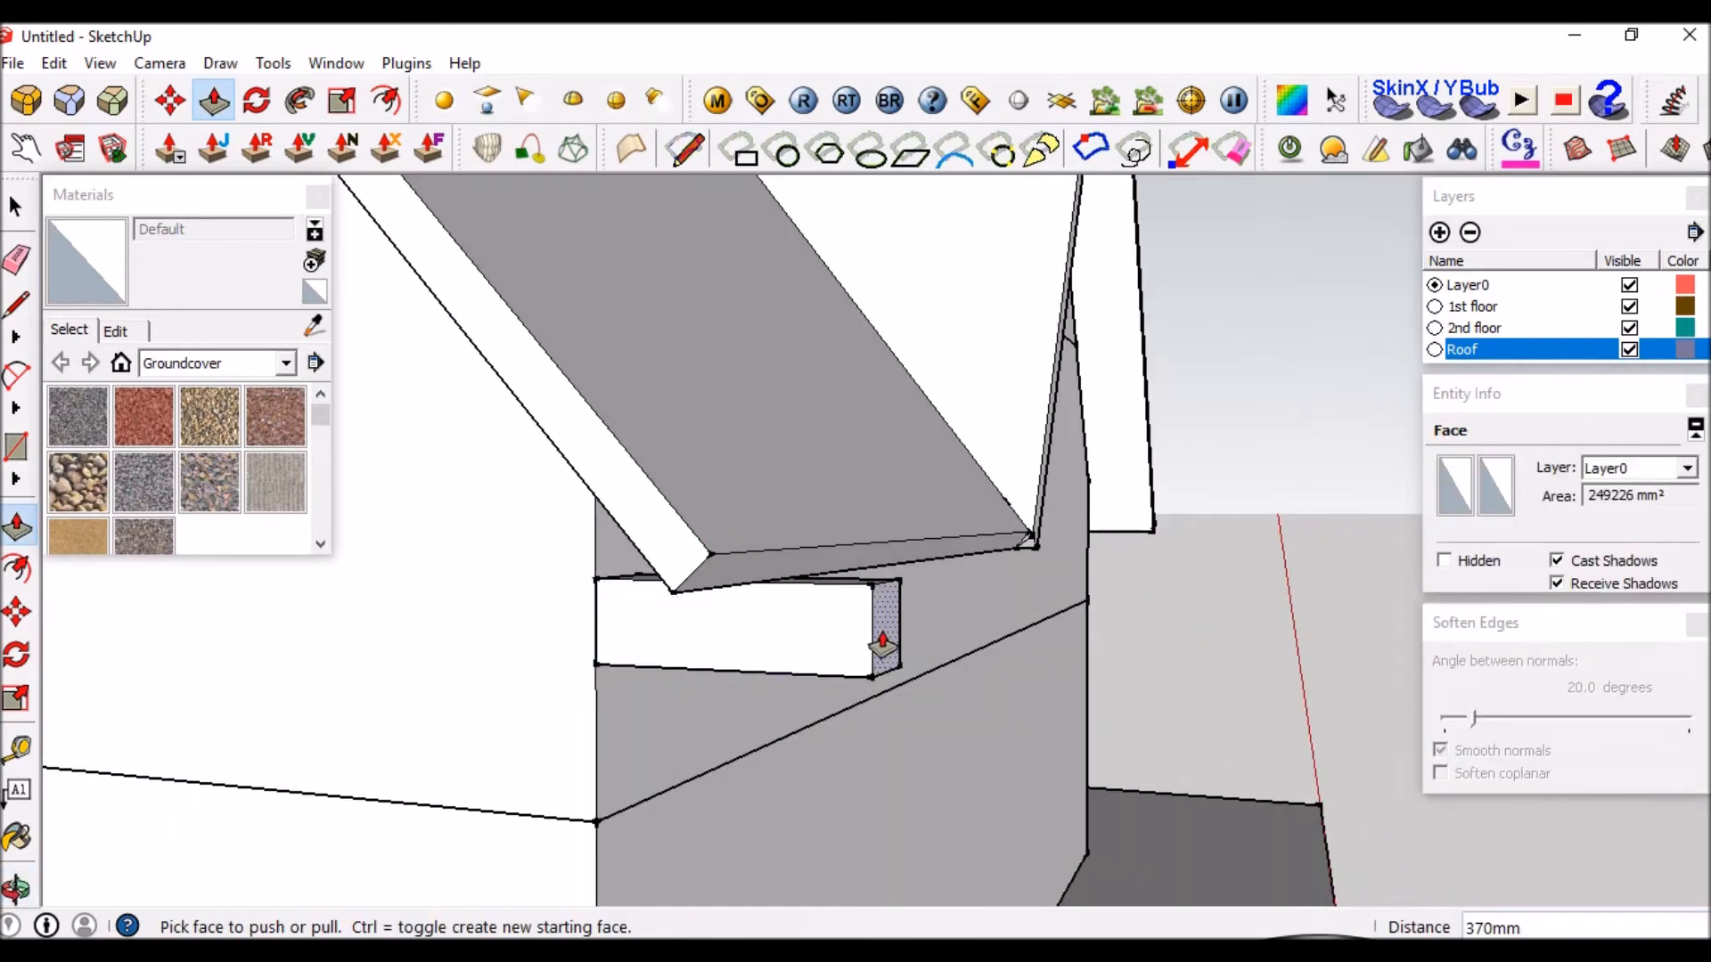
pyautogui.moveTo(947, 599); pyautogui.dragTo(1038, 579, button='middle')
pyautogui.scroll(-3, 937, 517)
pyautogui.moveTo(935, 516); pyautogui.dragTo(1074, 606, button='middle')
pyautogui.scroll(2, 928, 496)
pyautogui.scroll(5, 1033, 548)
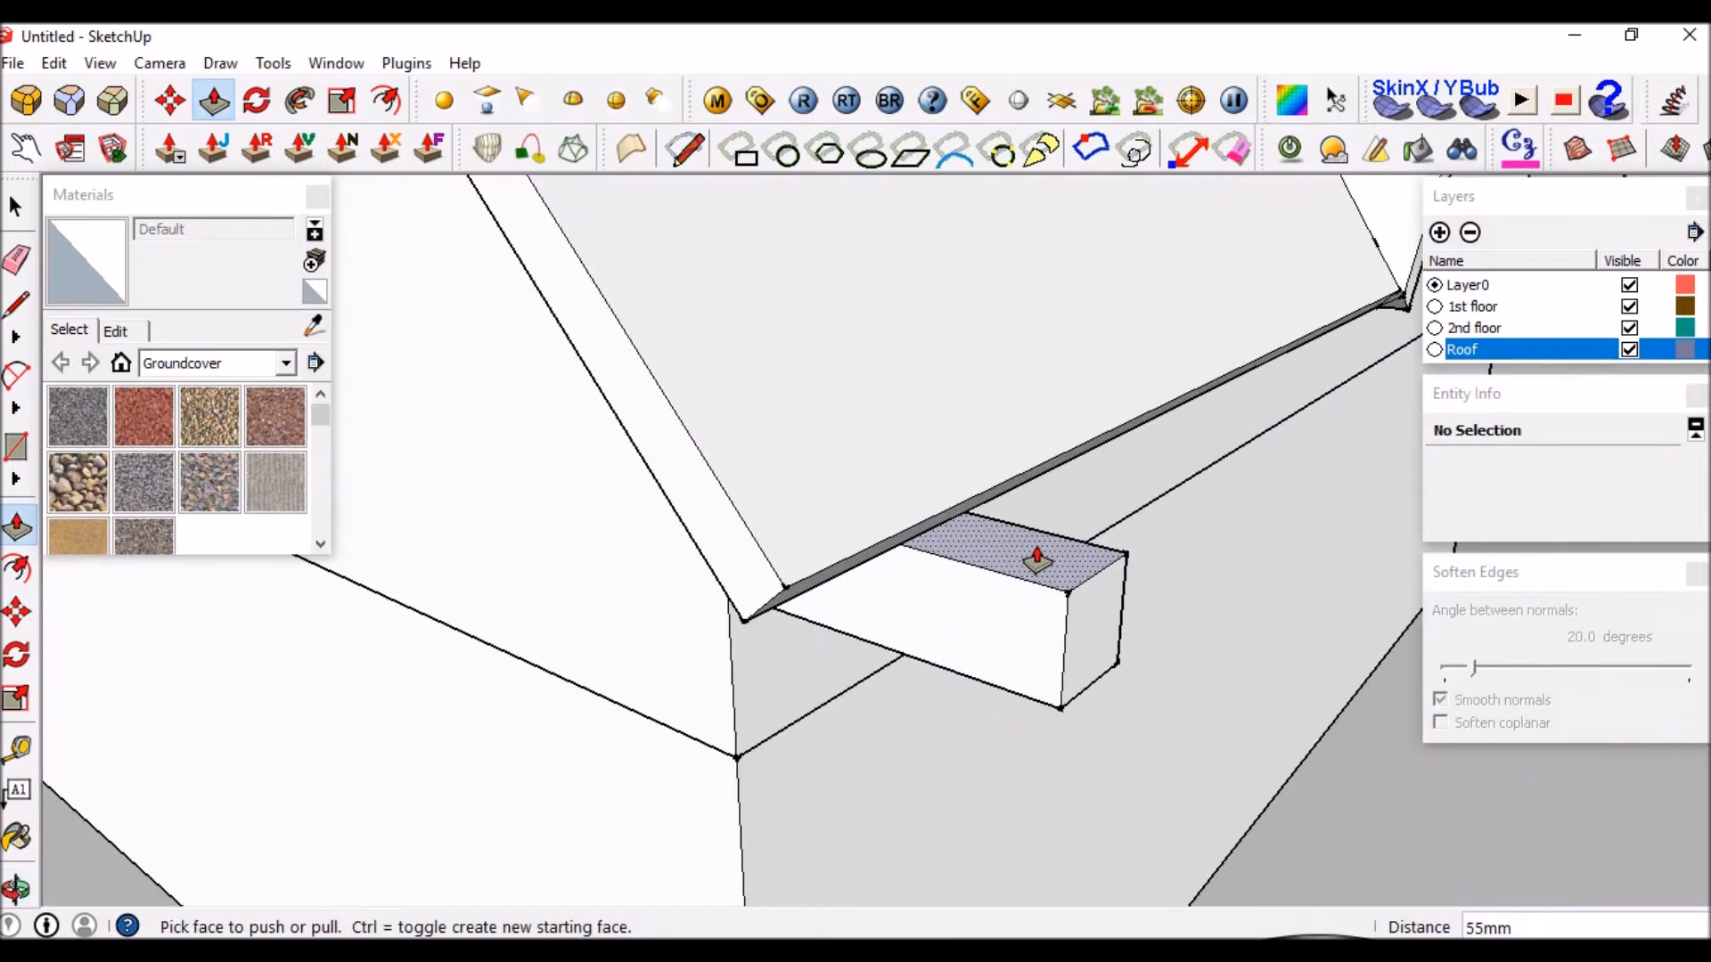
# Add a guide line parallel to the eave's lower edge, offset outward across the top of the block.
pyautogui.press('t')
pyautogui.click(874, 506)
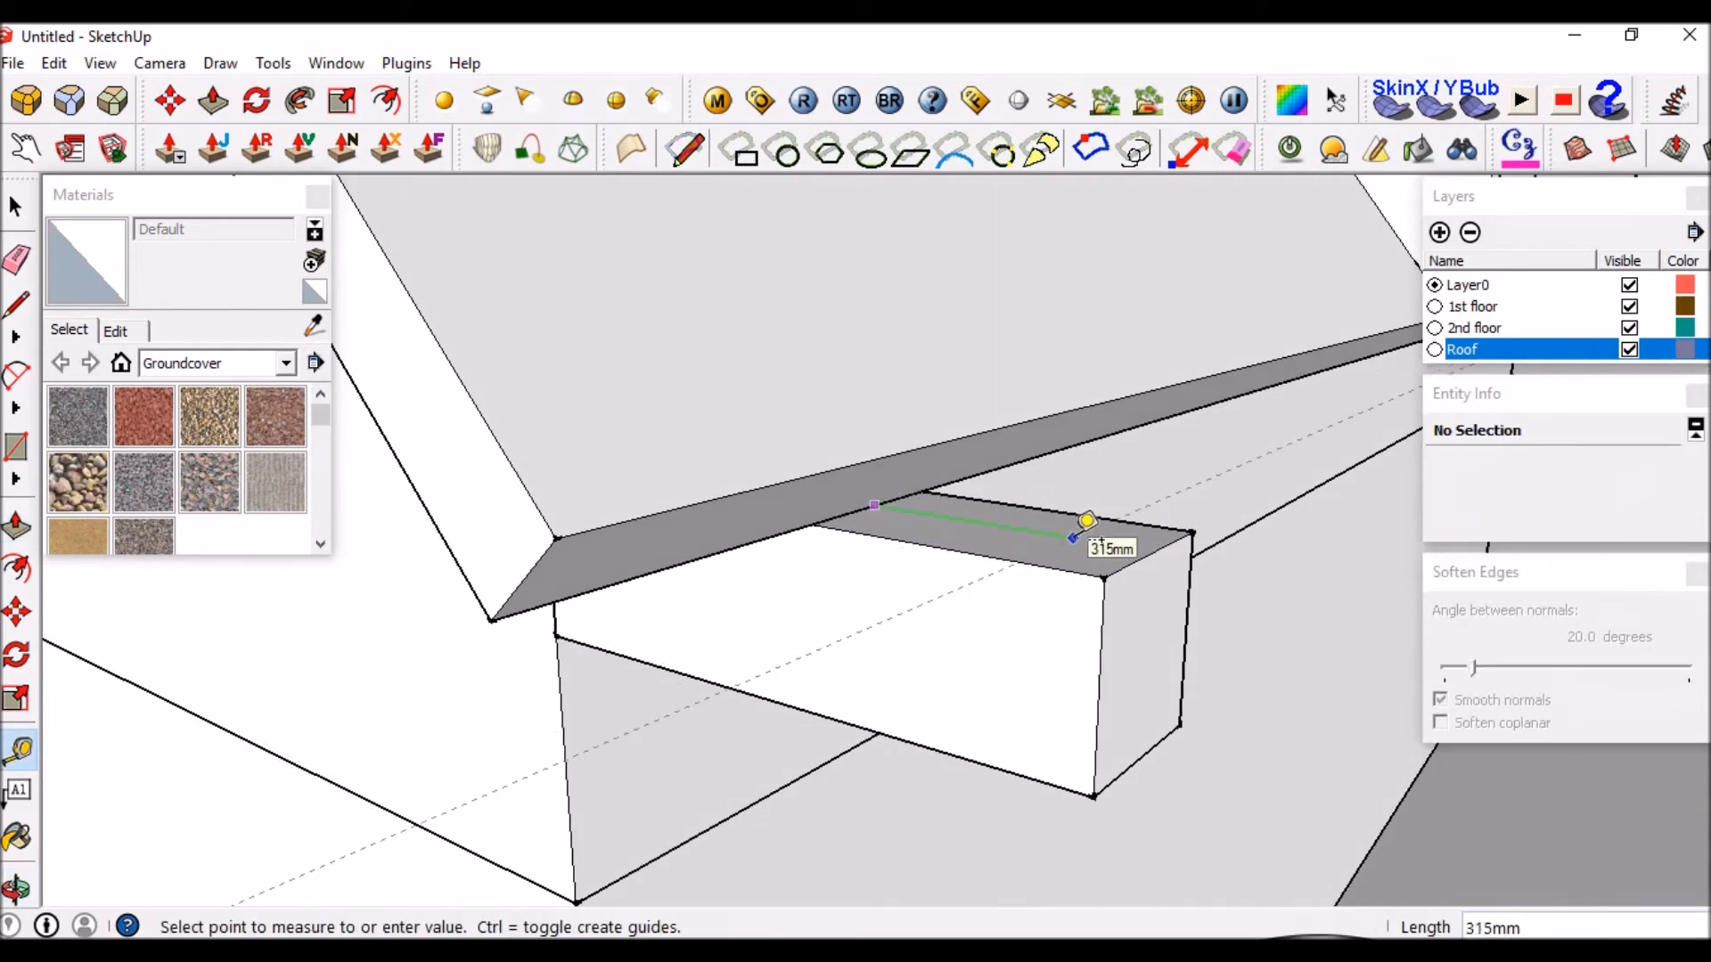
pyautogui.moveTo(1086, 520); pyautogui.dragTo(1231, 458, button='middle')
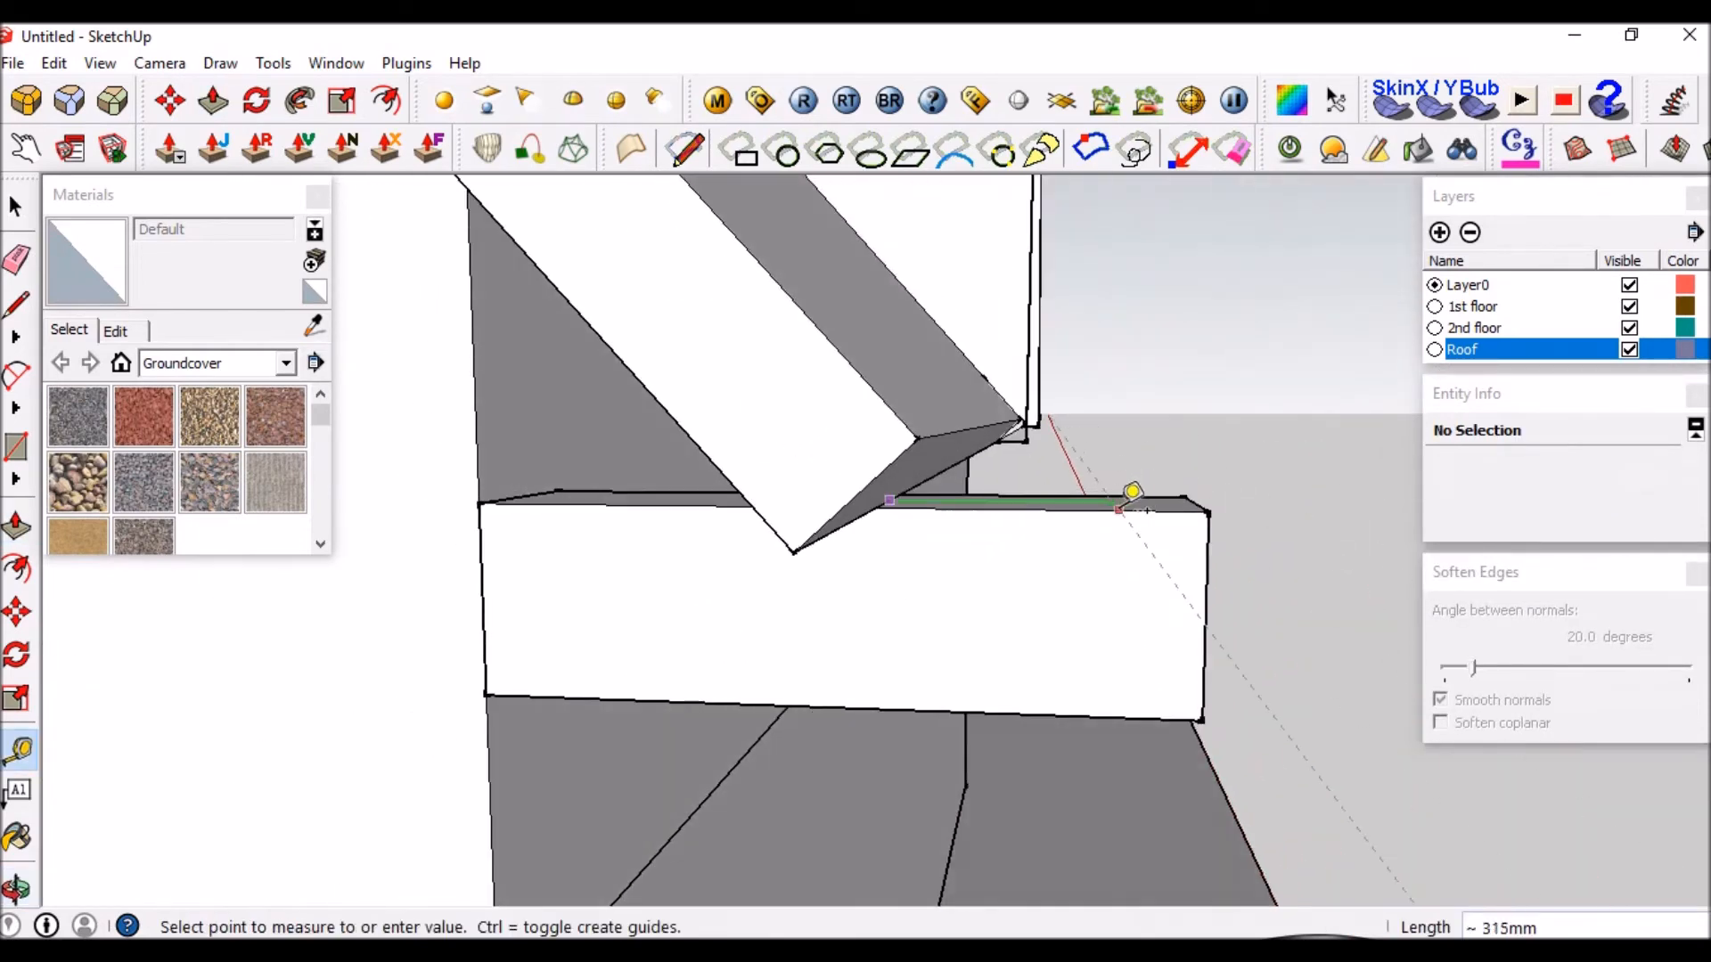
pyautogui.moveTo(1132, 491); pyautogui.dragTo(1105, 563, button='middle')
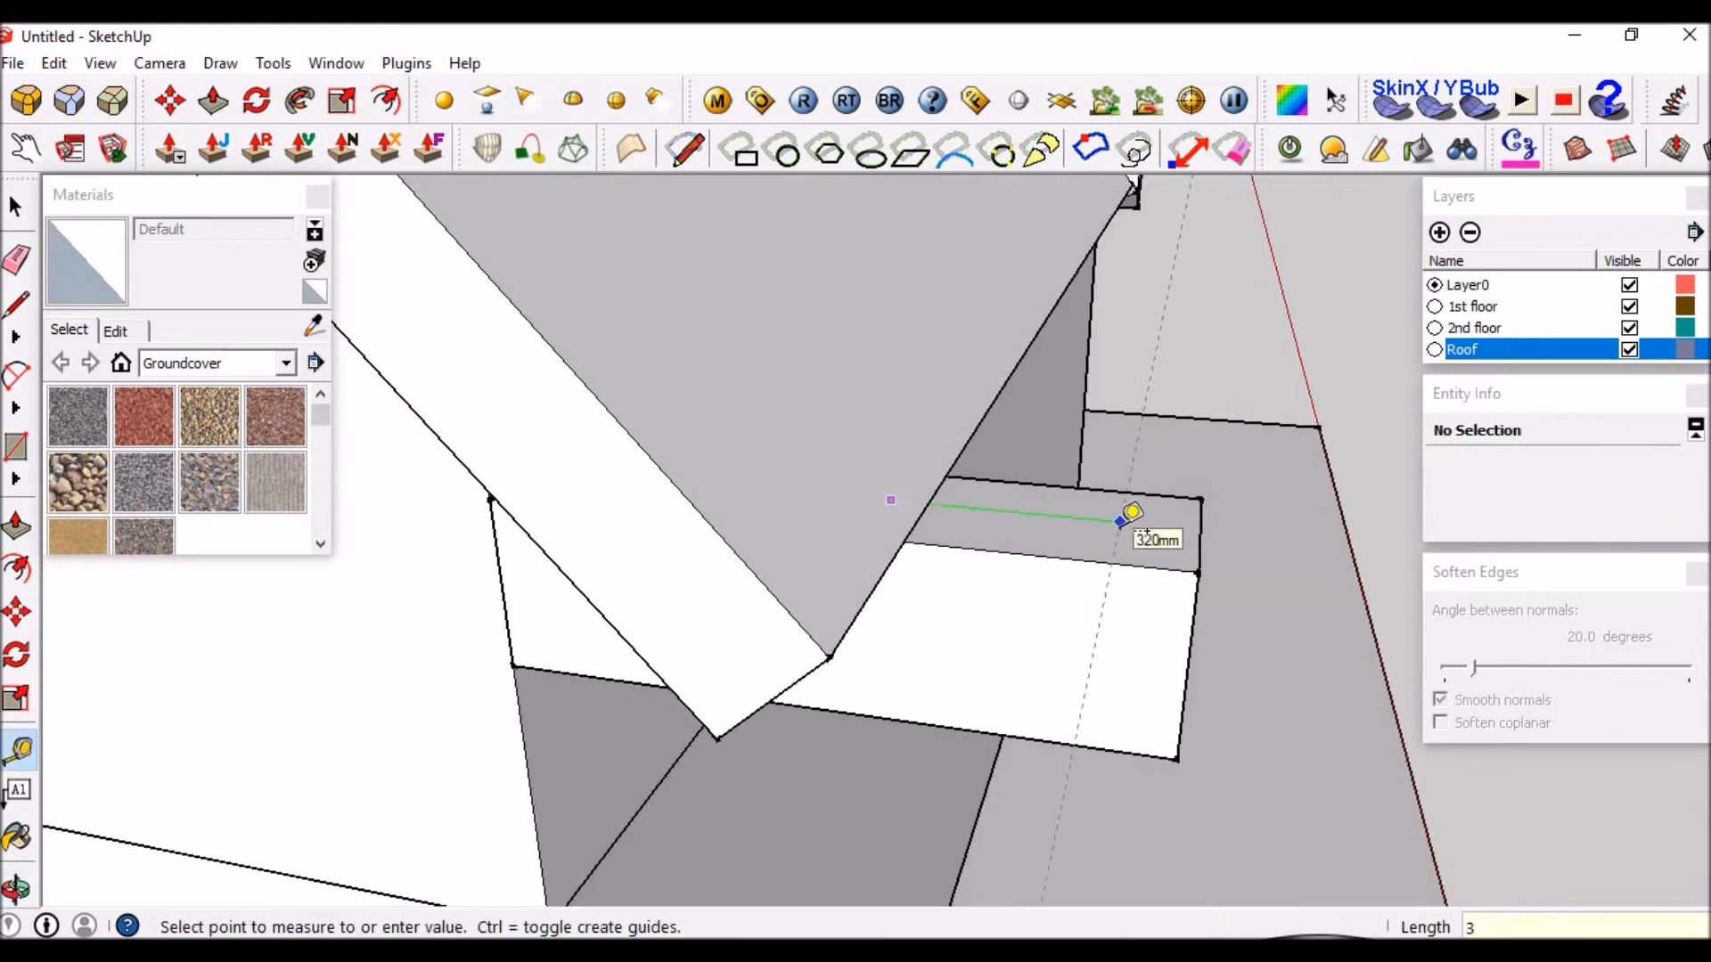
pyautogui.moveTo(1132, 513); pyautogui.dragTo(989, 599, button='middle')
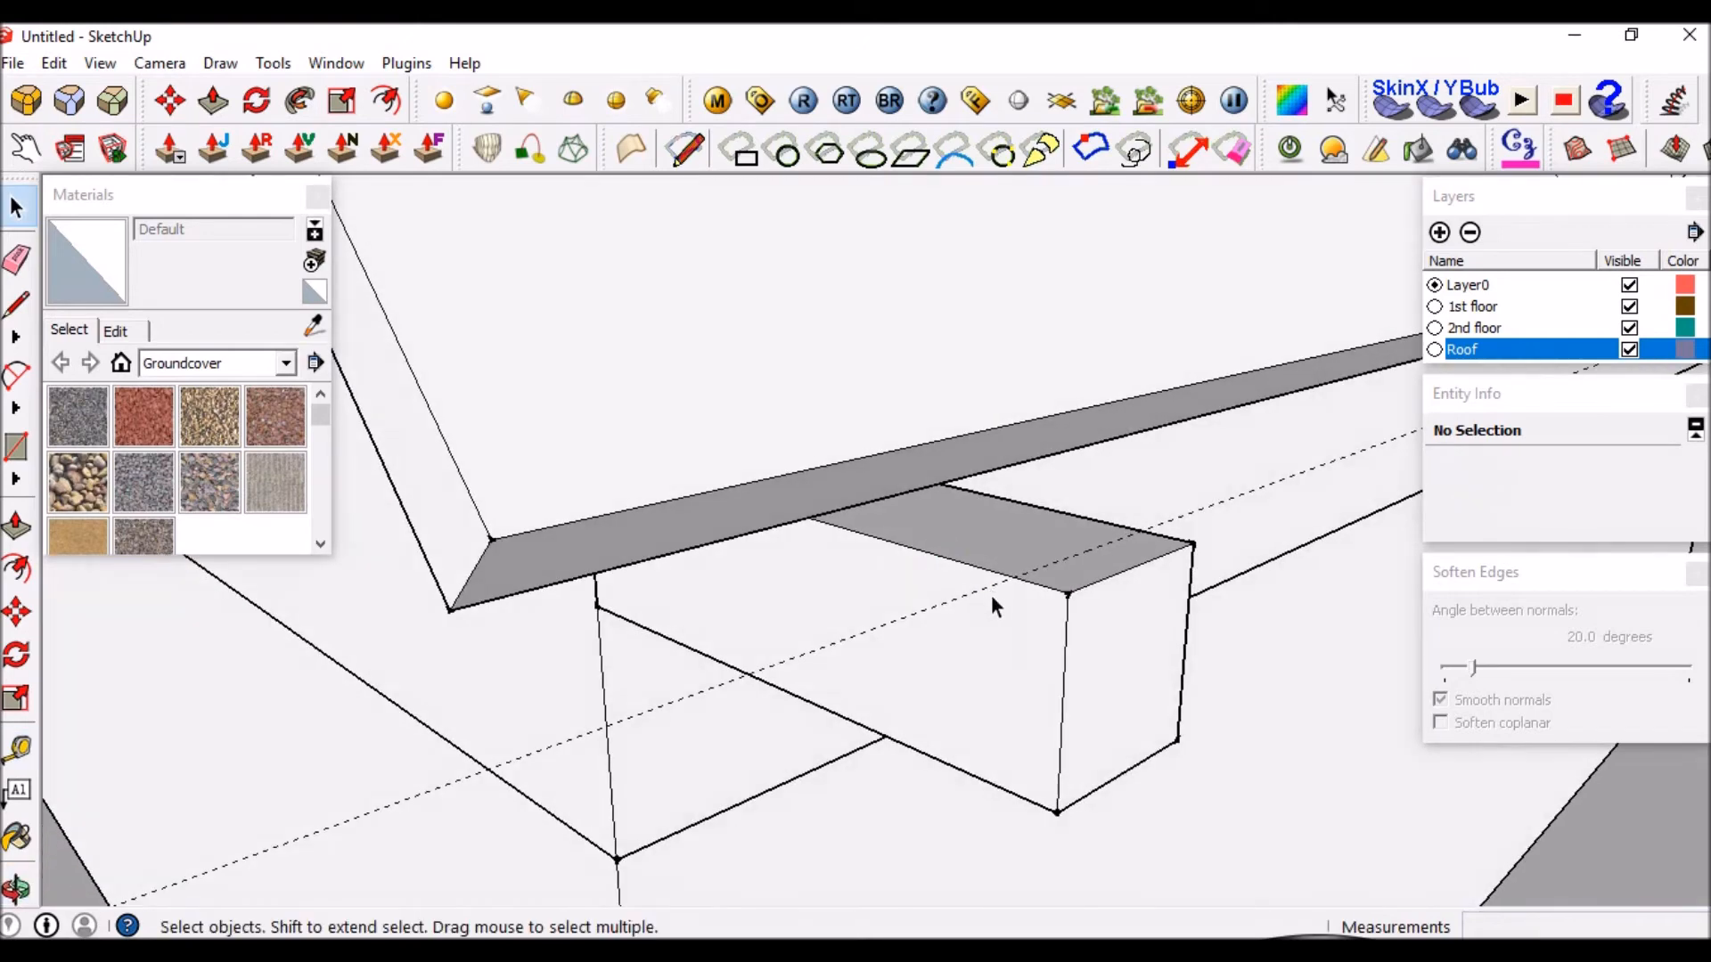
# Push the block's outer face back to the guide line and delete the guide.
pyautogui.press('p')
pyautogui.moveTo(1088, 618); pyautogui.dragTo(1089, 566)
pyautogui.press('space')
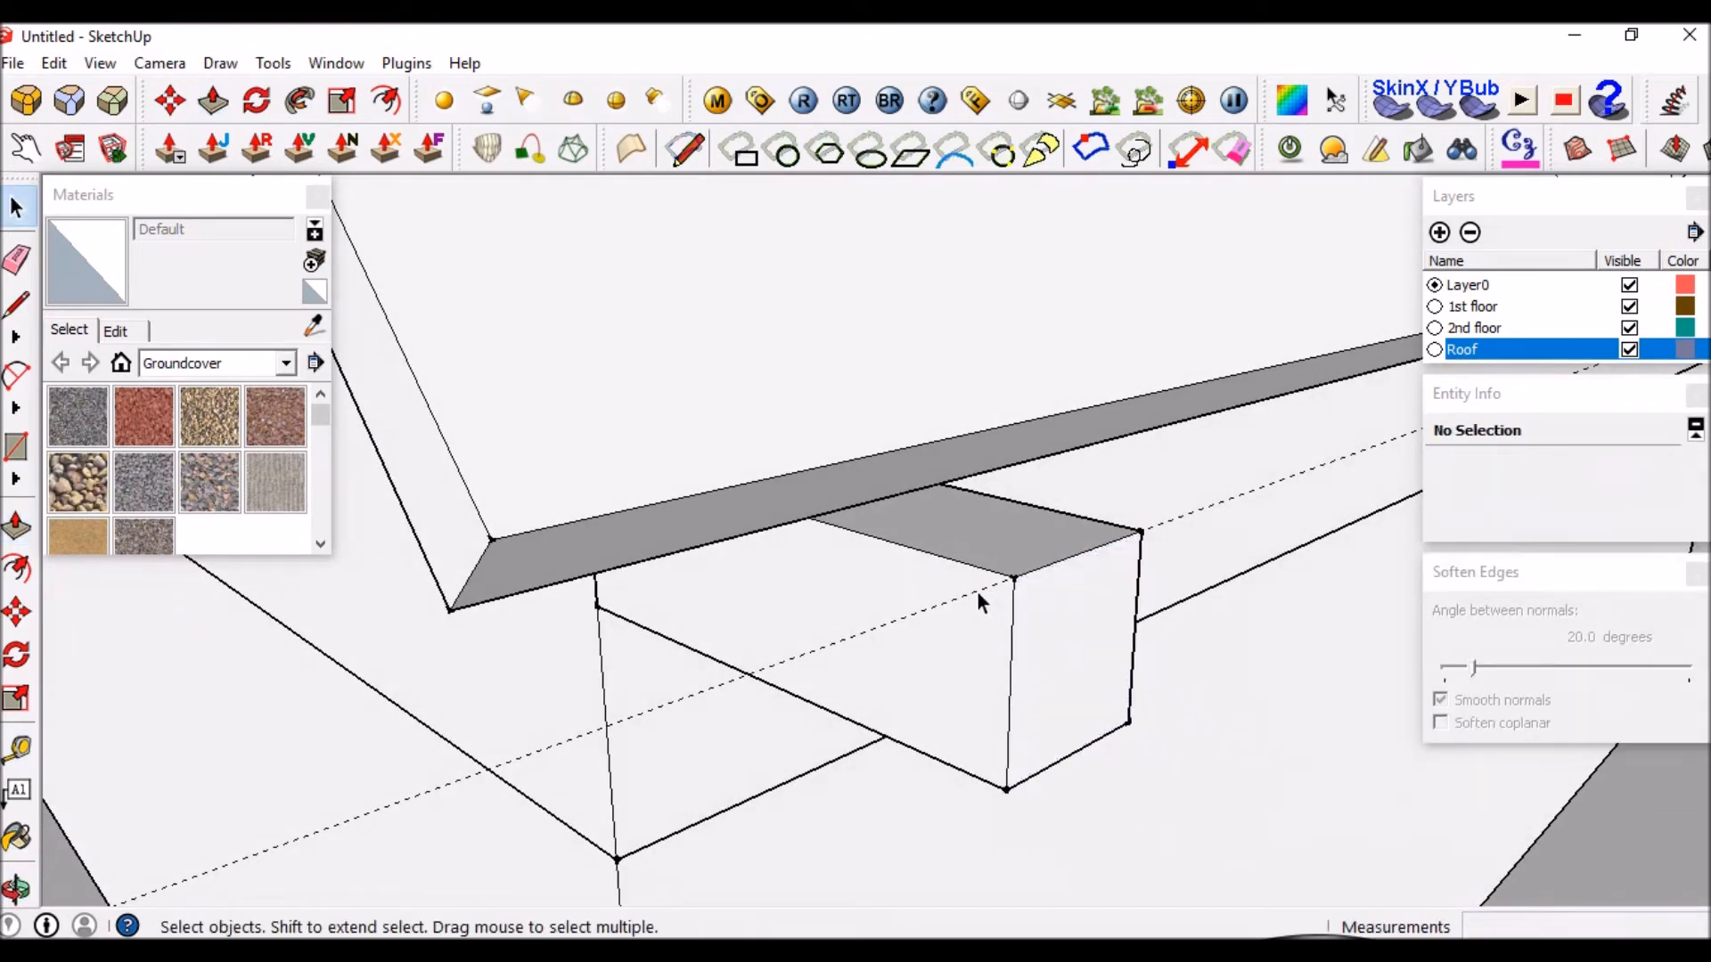
pyautogui.press('Delete')
# Extend the block's side face about 3244 mm along the wall beneath the eave to the front gable's lower corner.
pyautogui.scroll(-3, 949, 448)
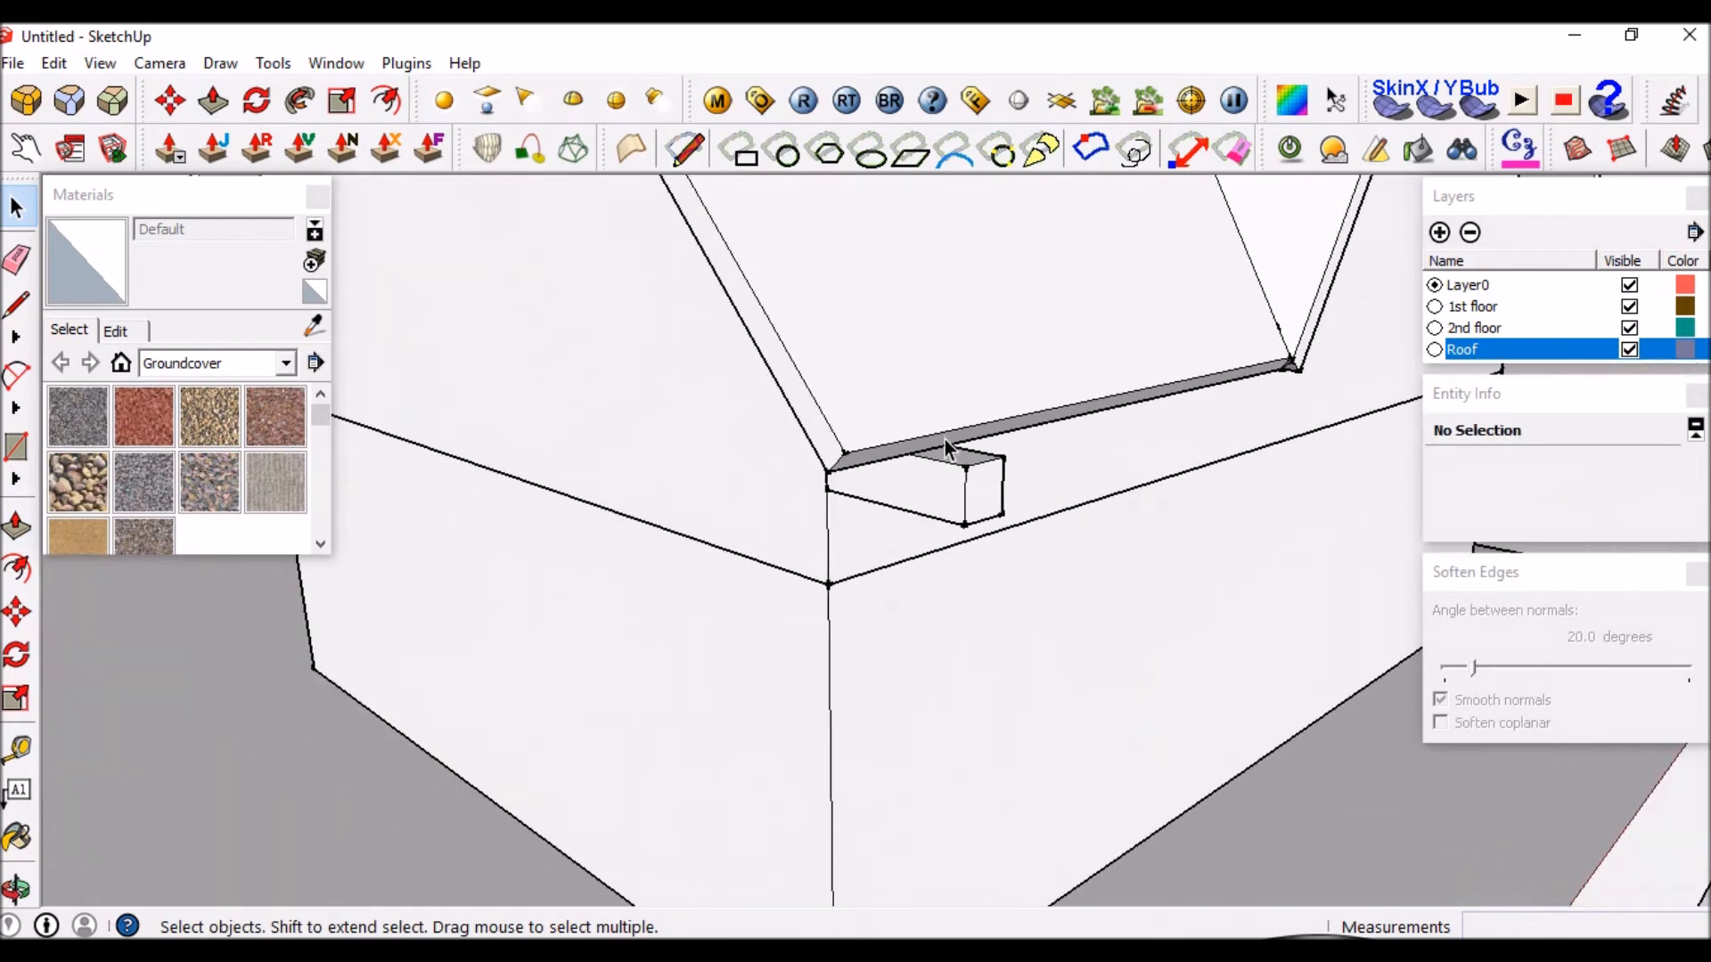
pyautogui.moveTo(933, 411); pyautogui.dragTo(886, 440, button='middle')
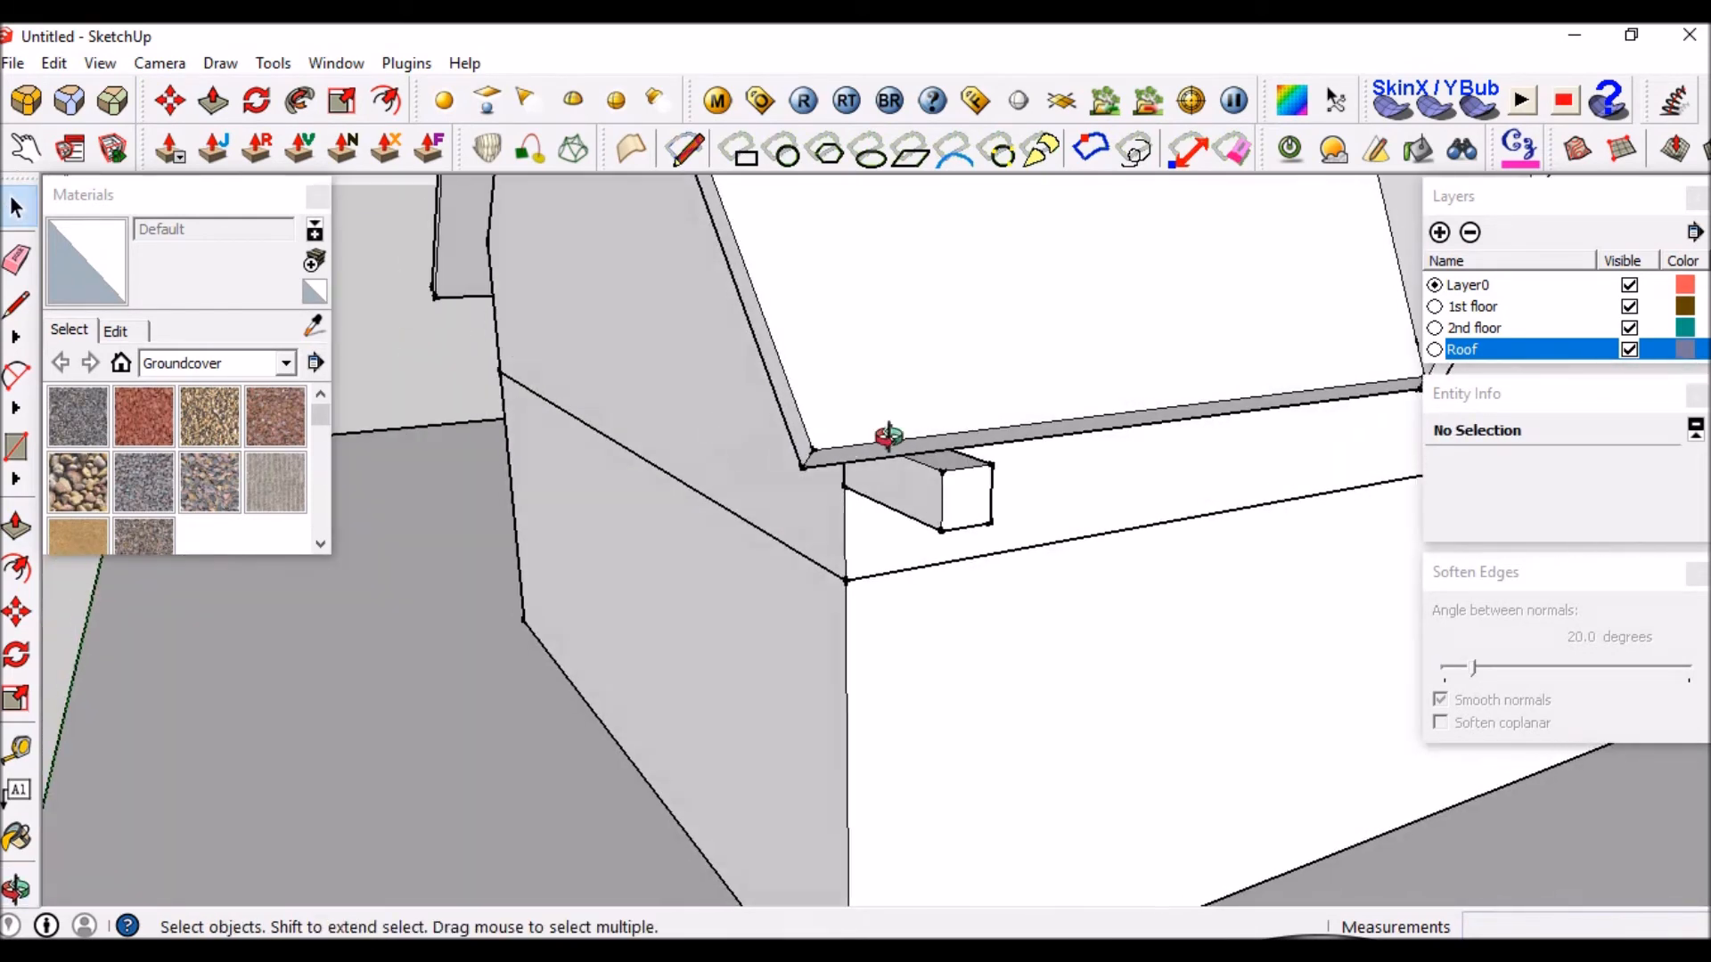
pyautogui.scroll(-3, 886, 439)
pyautogui.scroll(3, 1028, 419)
pyautogui.moveTo(1022, 324); pyautogui.dragTo(970, 570, button='middle')
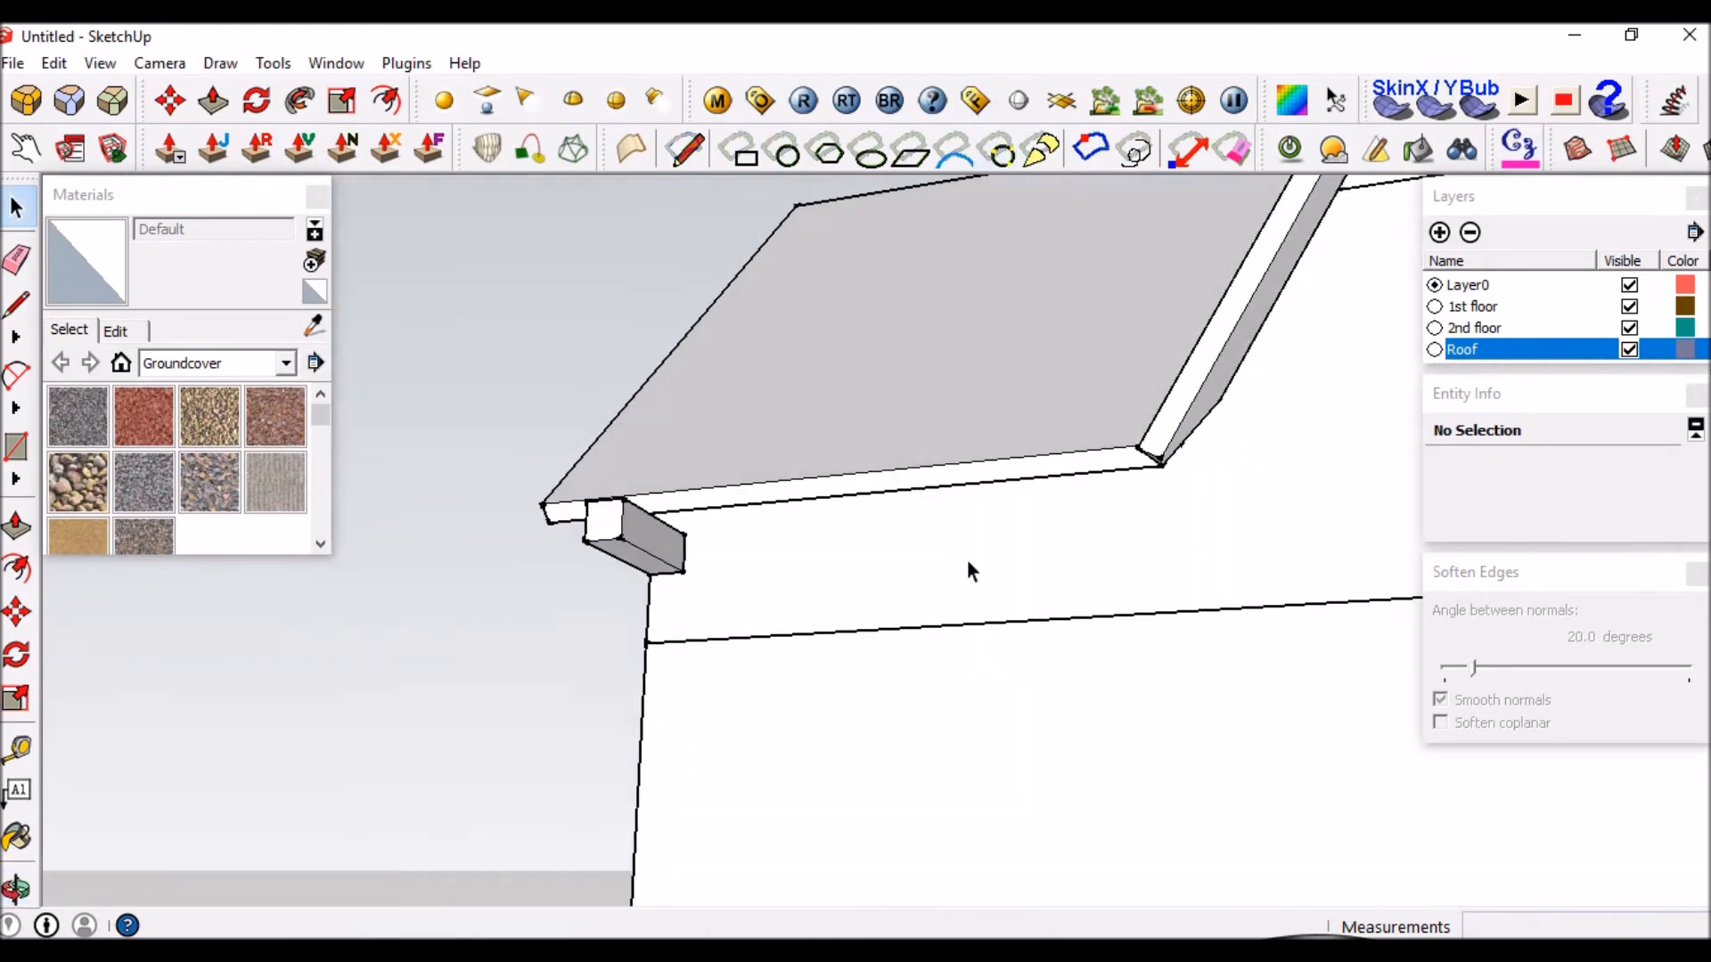
pyautogui.press('p')
pyautogui.click(650, 546)
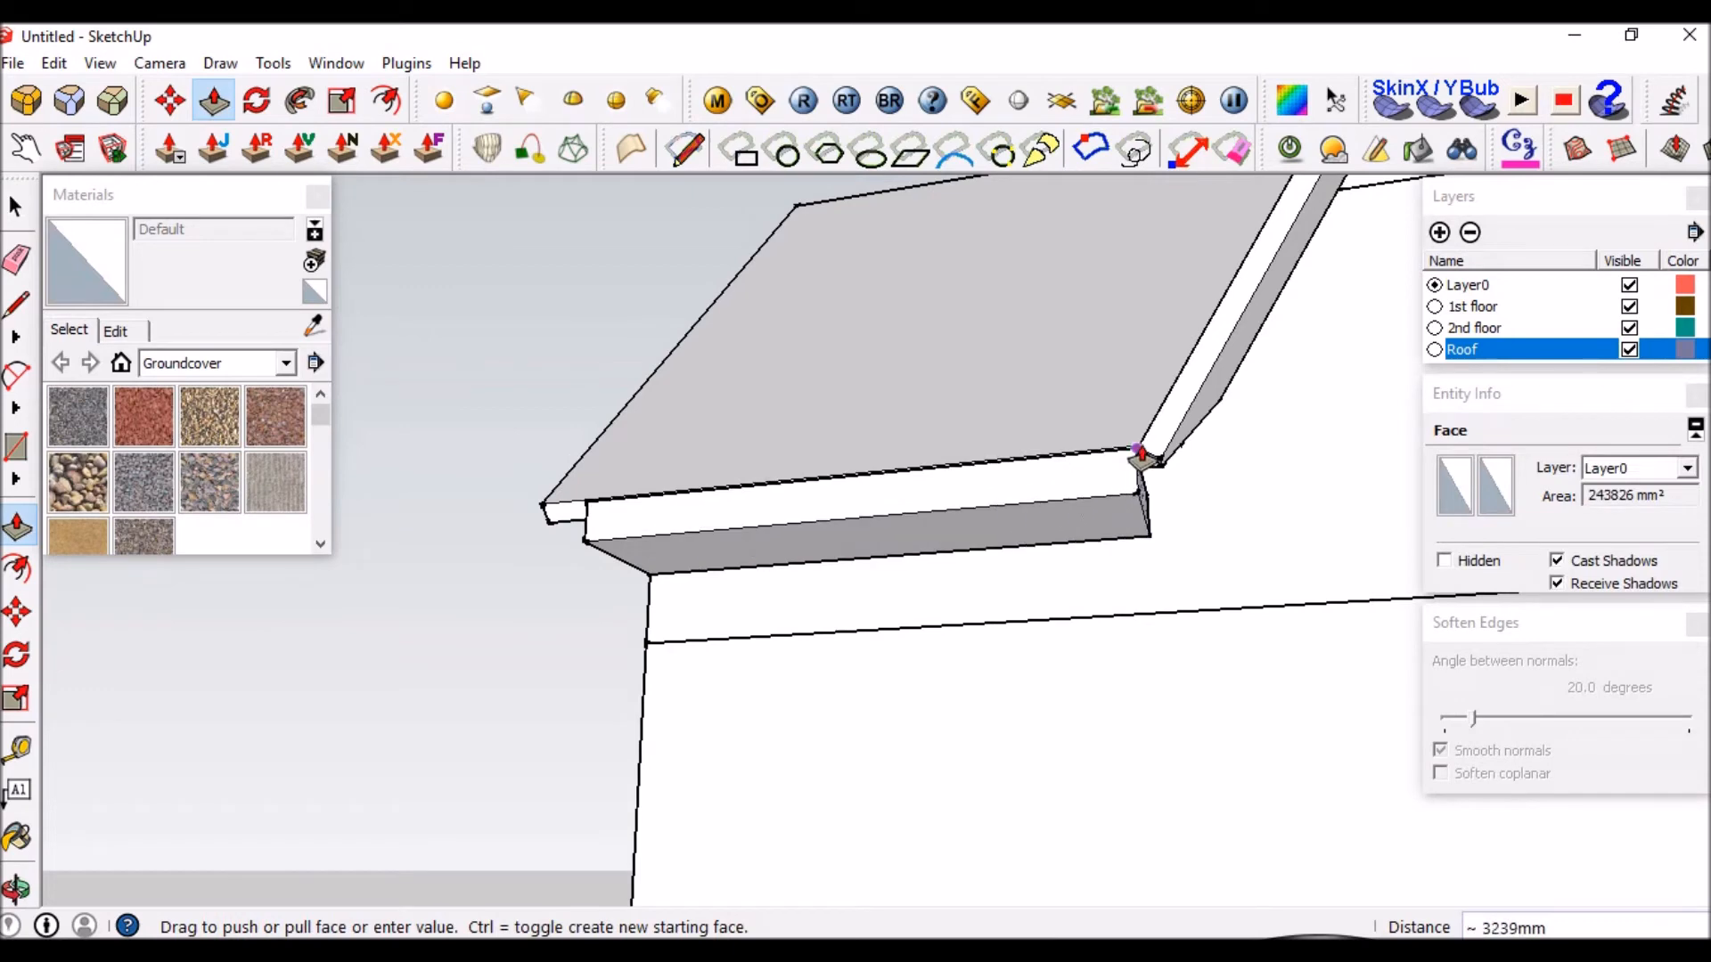
pyautogui.scroll(3, 1149, 465)
pyautogui.moveTo(1147, 466); pyautogui.dragTo(1058, 554, button='middle')
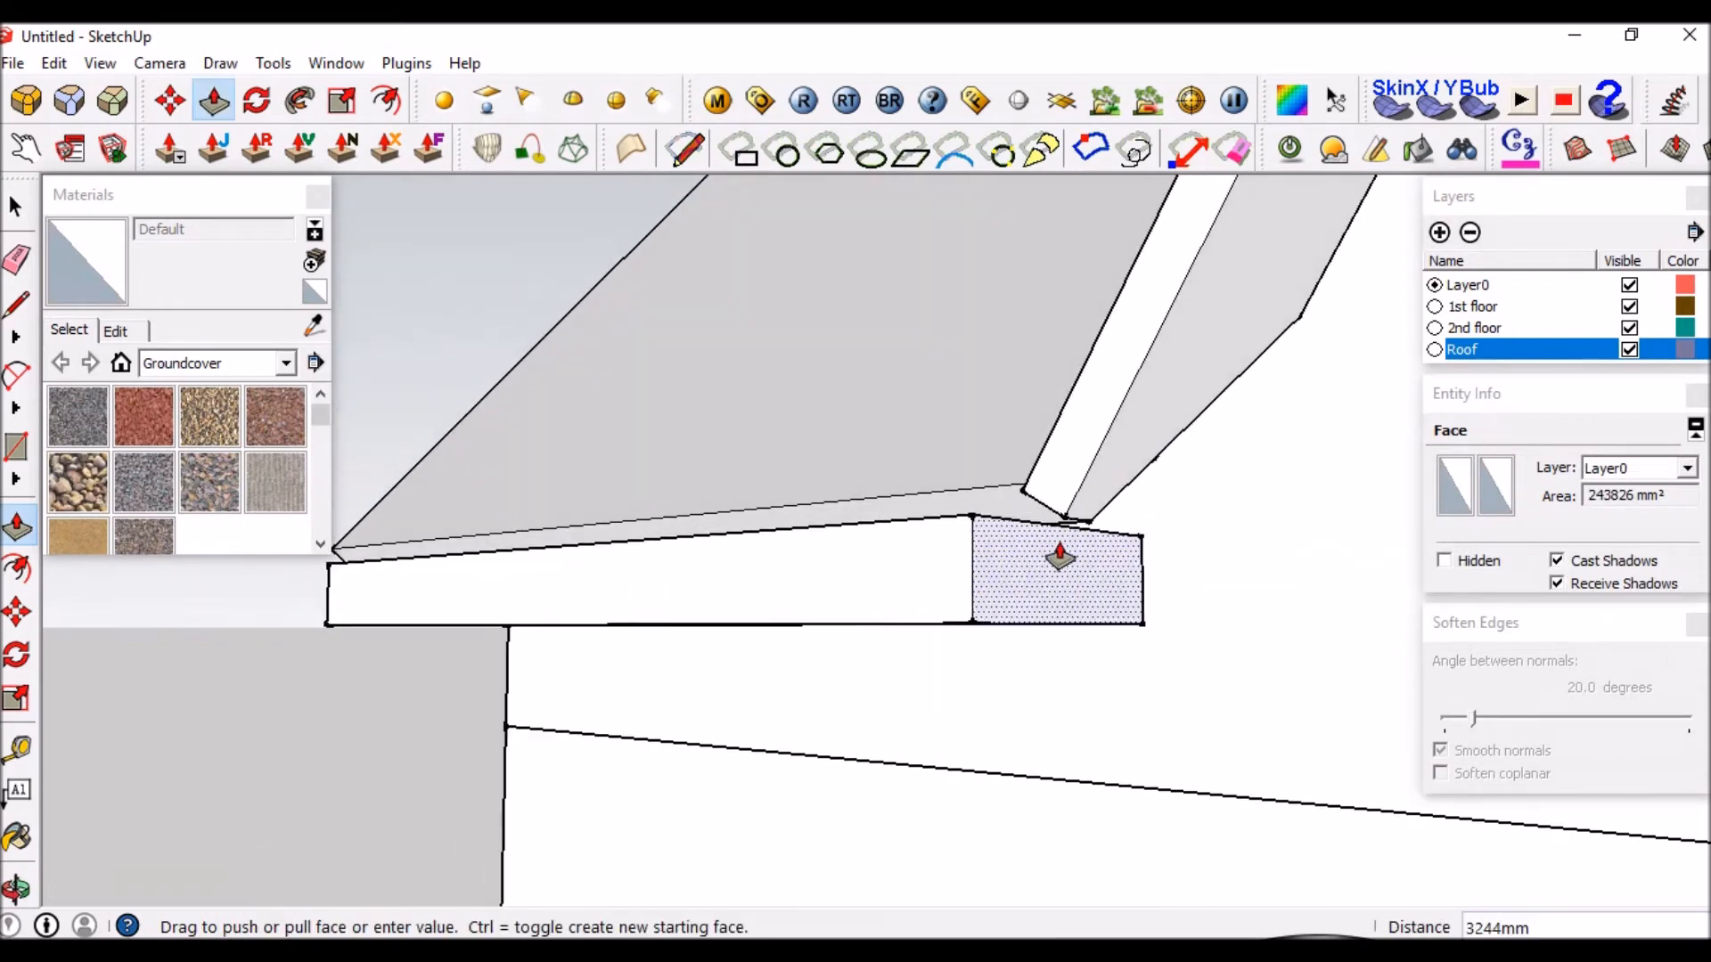
pyautogui.scroll(2, 1058, 553)
pyautogui.click(1065, 505)
pyautogui.press('space')
pyautogui.scroll(-8, 887, 547)
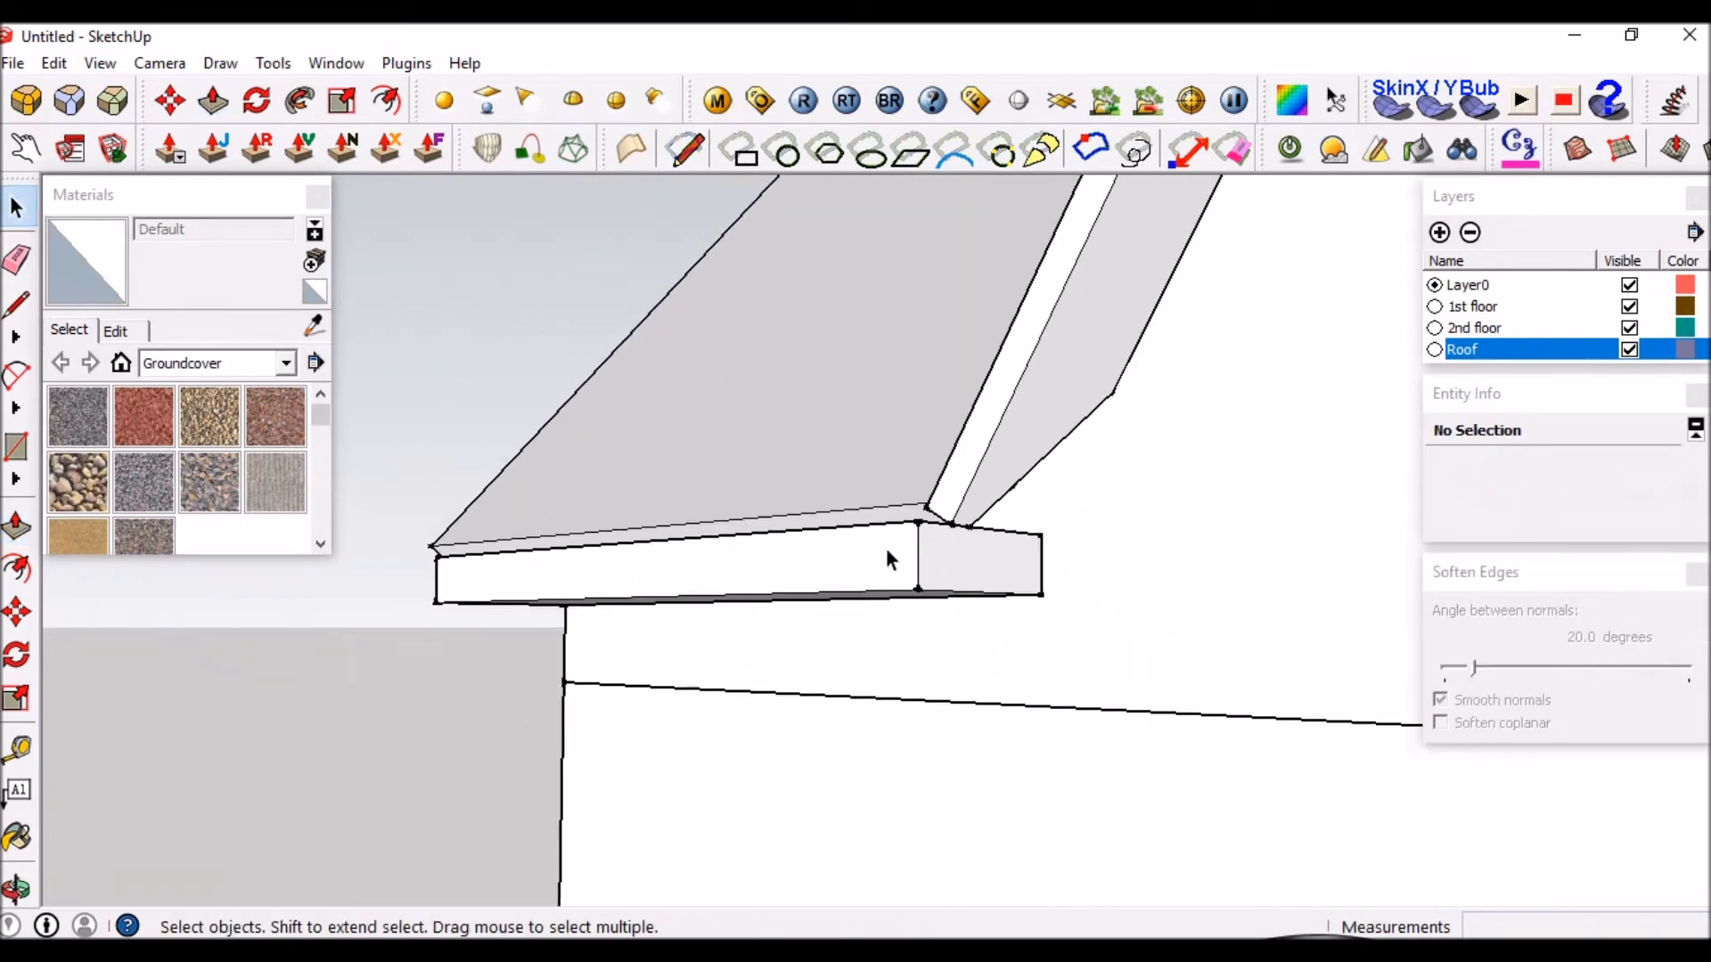
# Examine the box beneath the eave and its junction with the front gable's lower corner from several angles.
pyautogui.moveTo(896, 608); pyautogui.dragTo(1140, 593, button='middle')
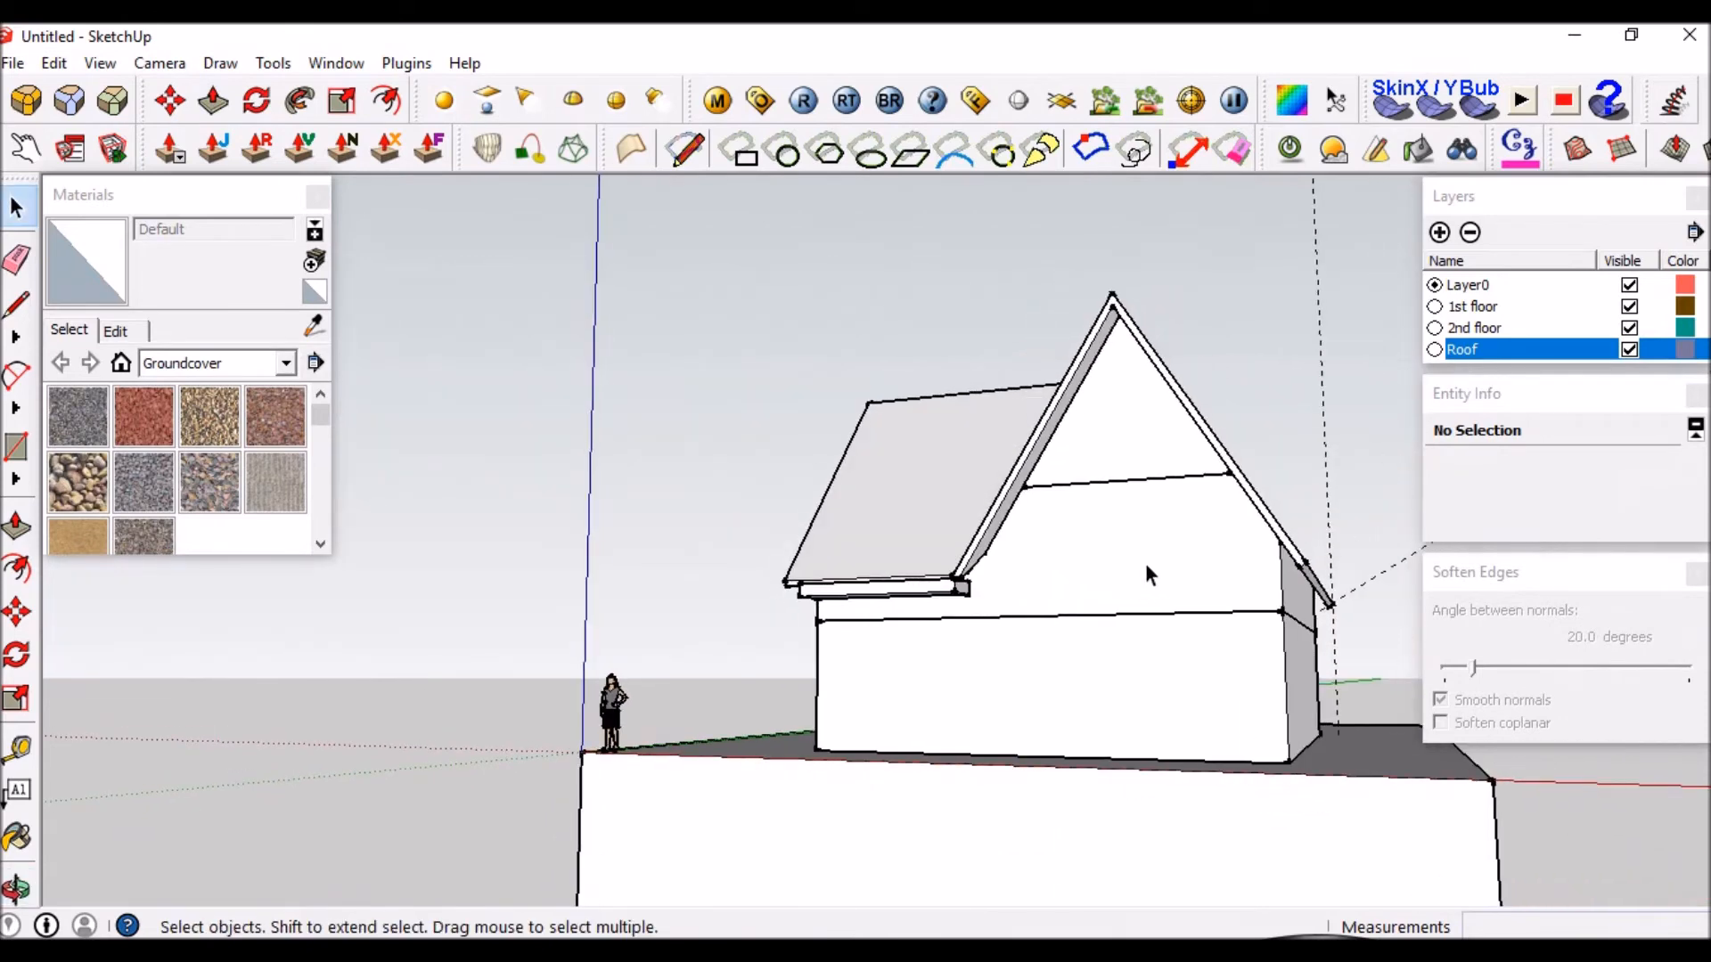
pyautogui.scroll(5, 1034, 477)
pyautogui.moveTo(897, 715); pyautogui.dragTo(1552, 903, button='middle')
pyautogui.scroll(3, 1114, 726)
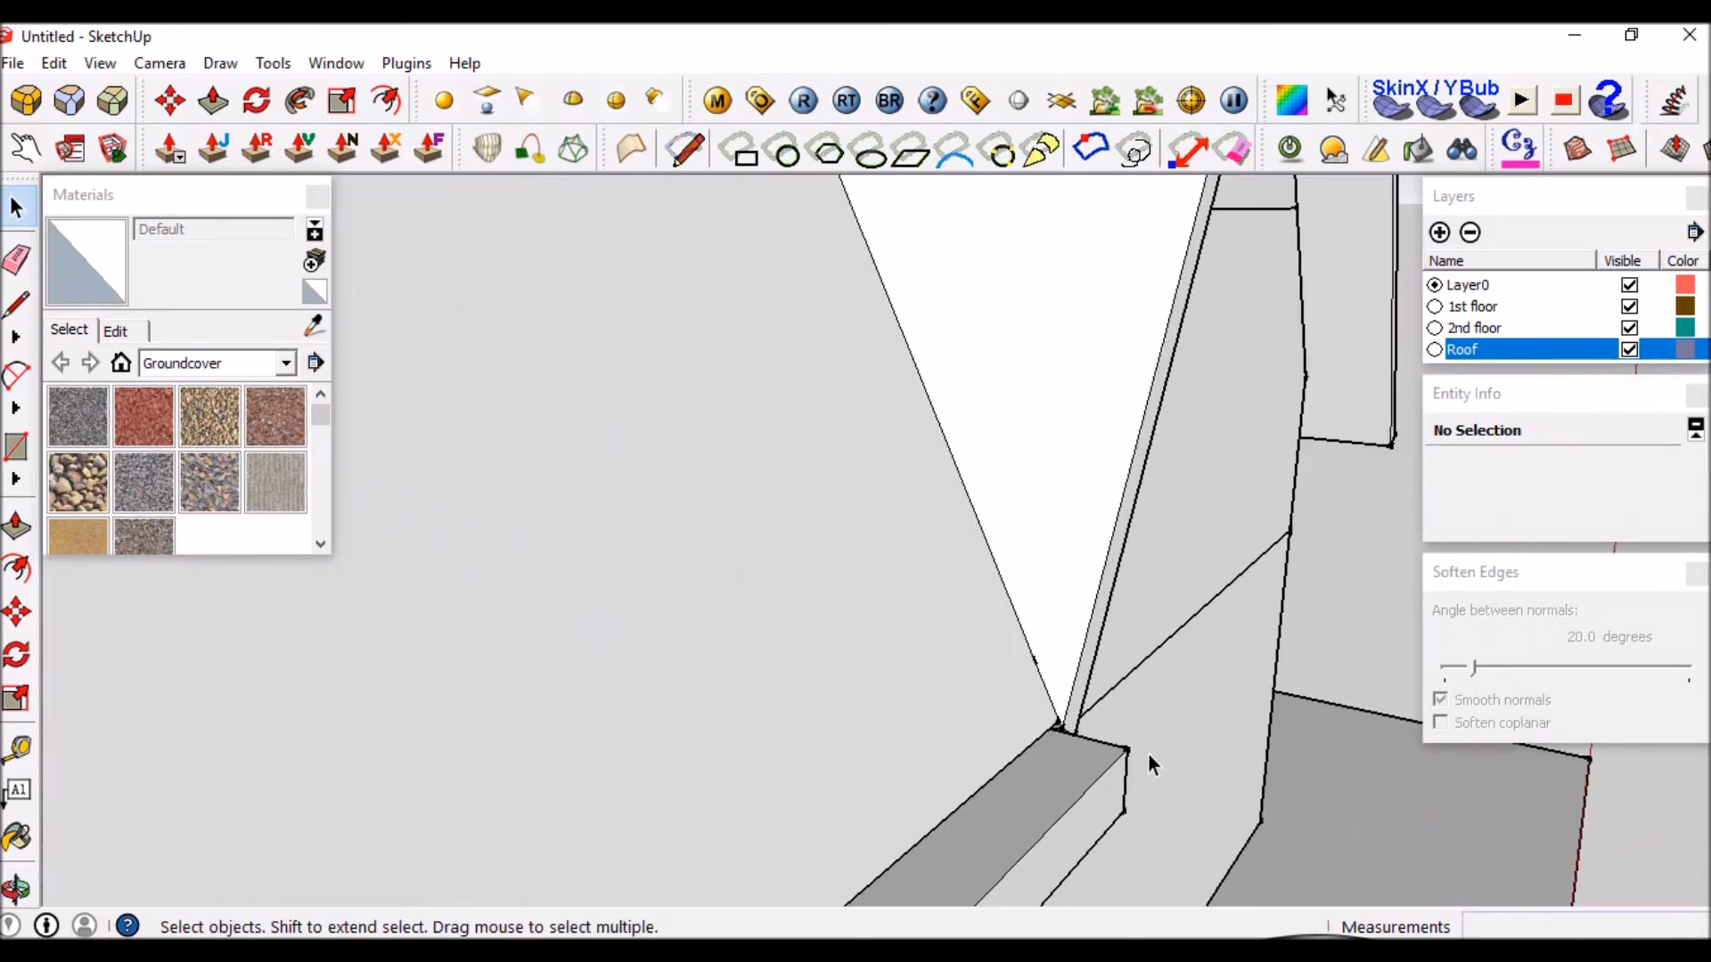
pyautogui.moveTo(1158, 742); pyautogui.dragTo(1254, 639, button='middle')
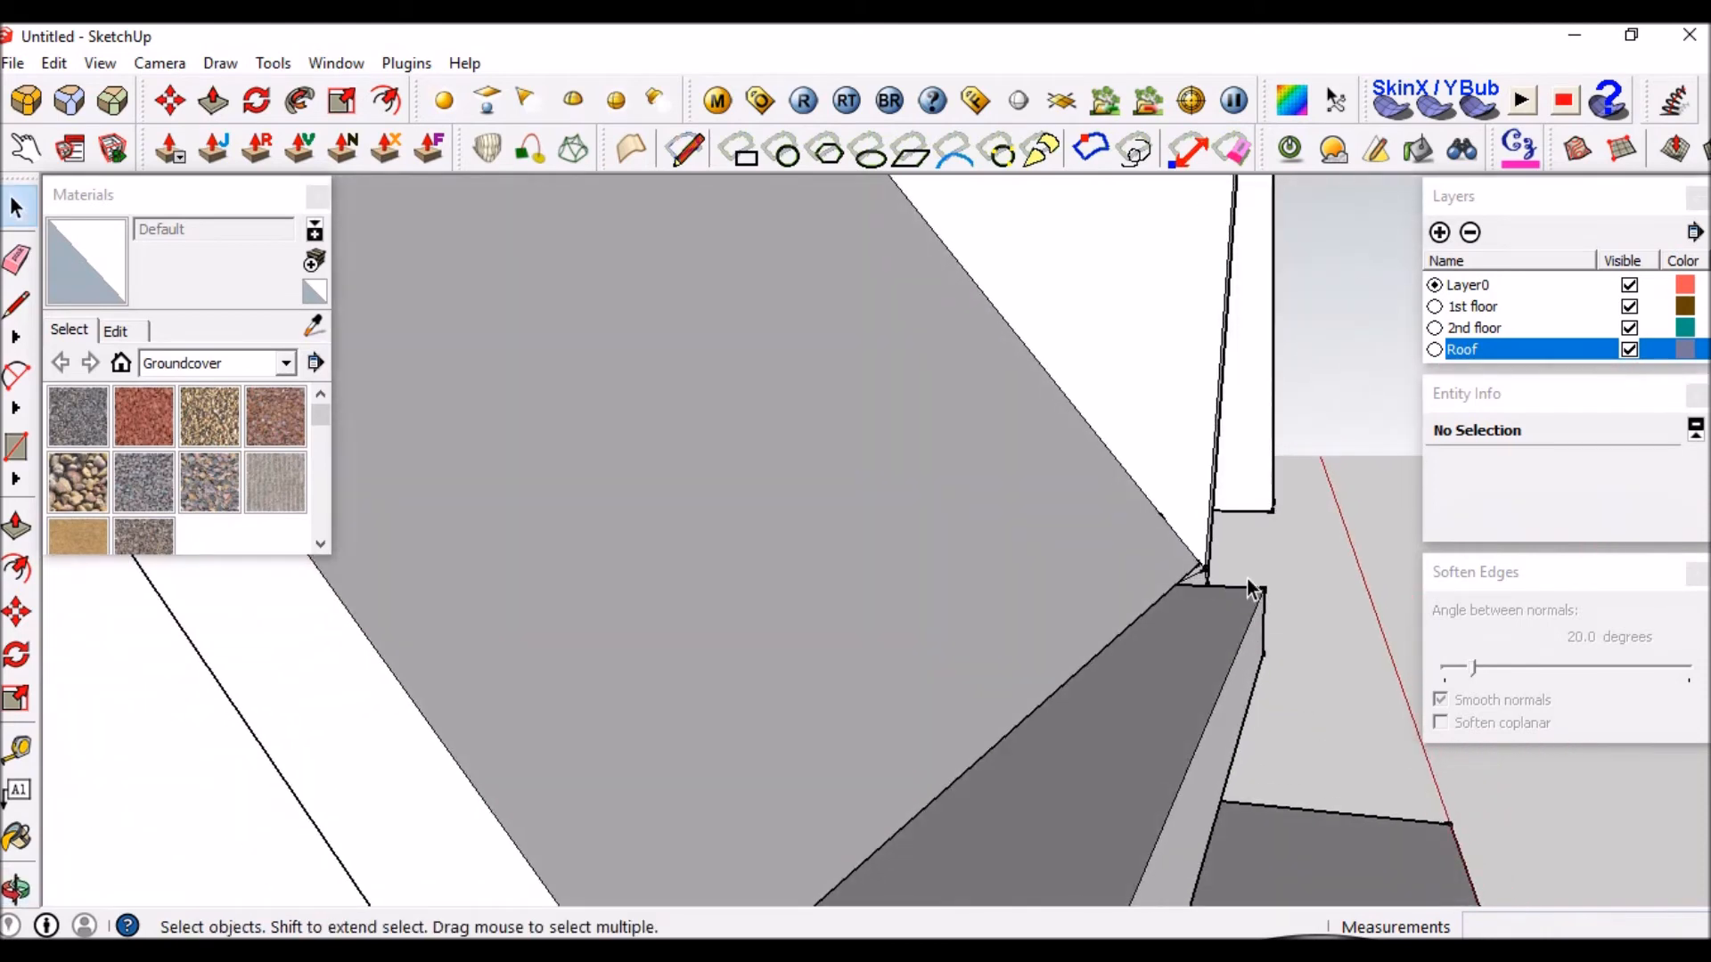
pyautogui.scroll(2, 1247, 579)
pyautogui.moveTo(1248, 579); pyautogui.dragTo(801, 575, button='middle')
pyautogui.scroll(-5, 791, 592)
pyautogui.scroll(2, 1275, 443)
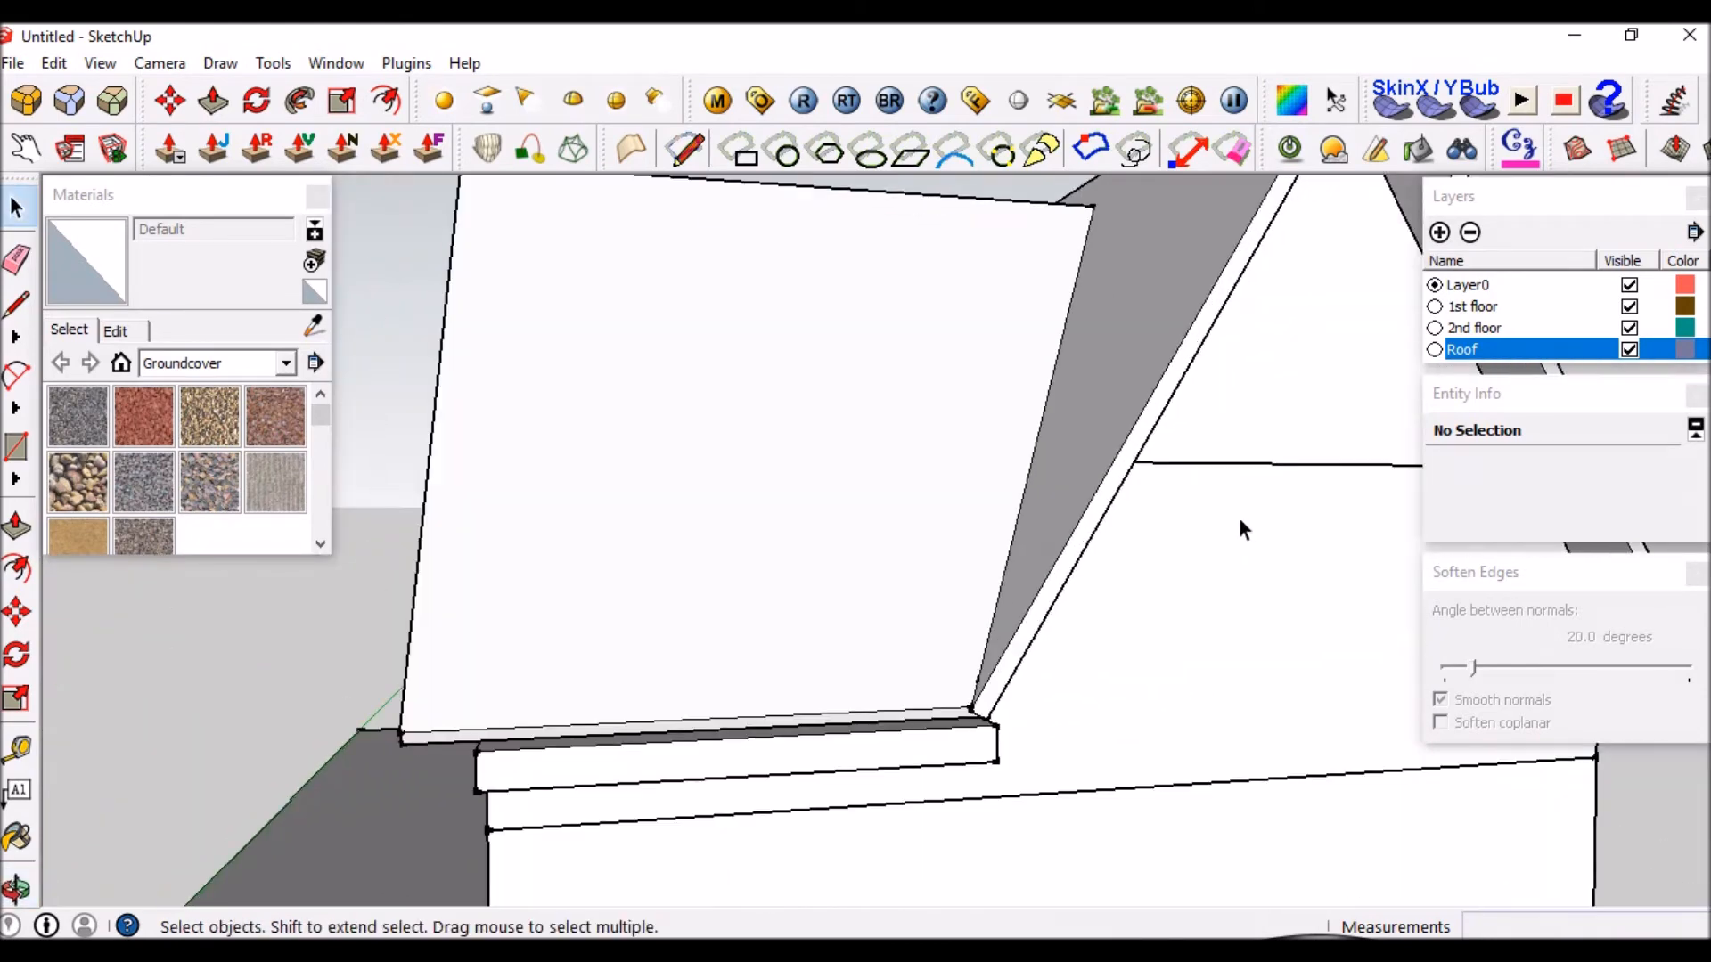
pyautogui.scroll(-4, 1147, 577)
pyautogui.moveTo(1145, 581); pyautogui.dragTo(1060, 535, button='middle')
pyautogui.scroll(4, 1261, 296)
pyautogui.moveTo(1260, 297); pyautogui.dragTo(1231, 401, button='middle')
pyautogui.scroll(-2, 1116, 331)
pyautogui.scroll(-5, 1035, 563)
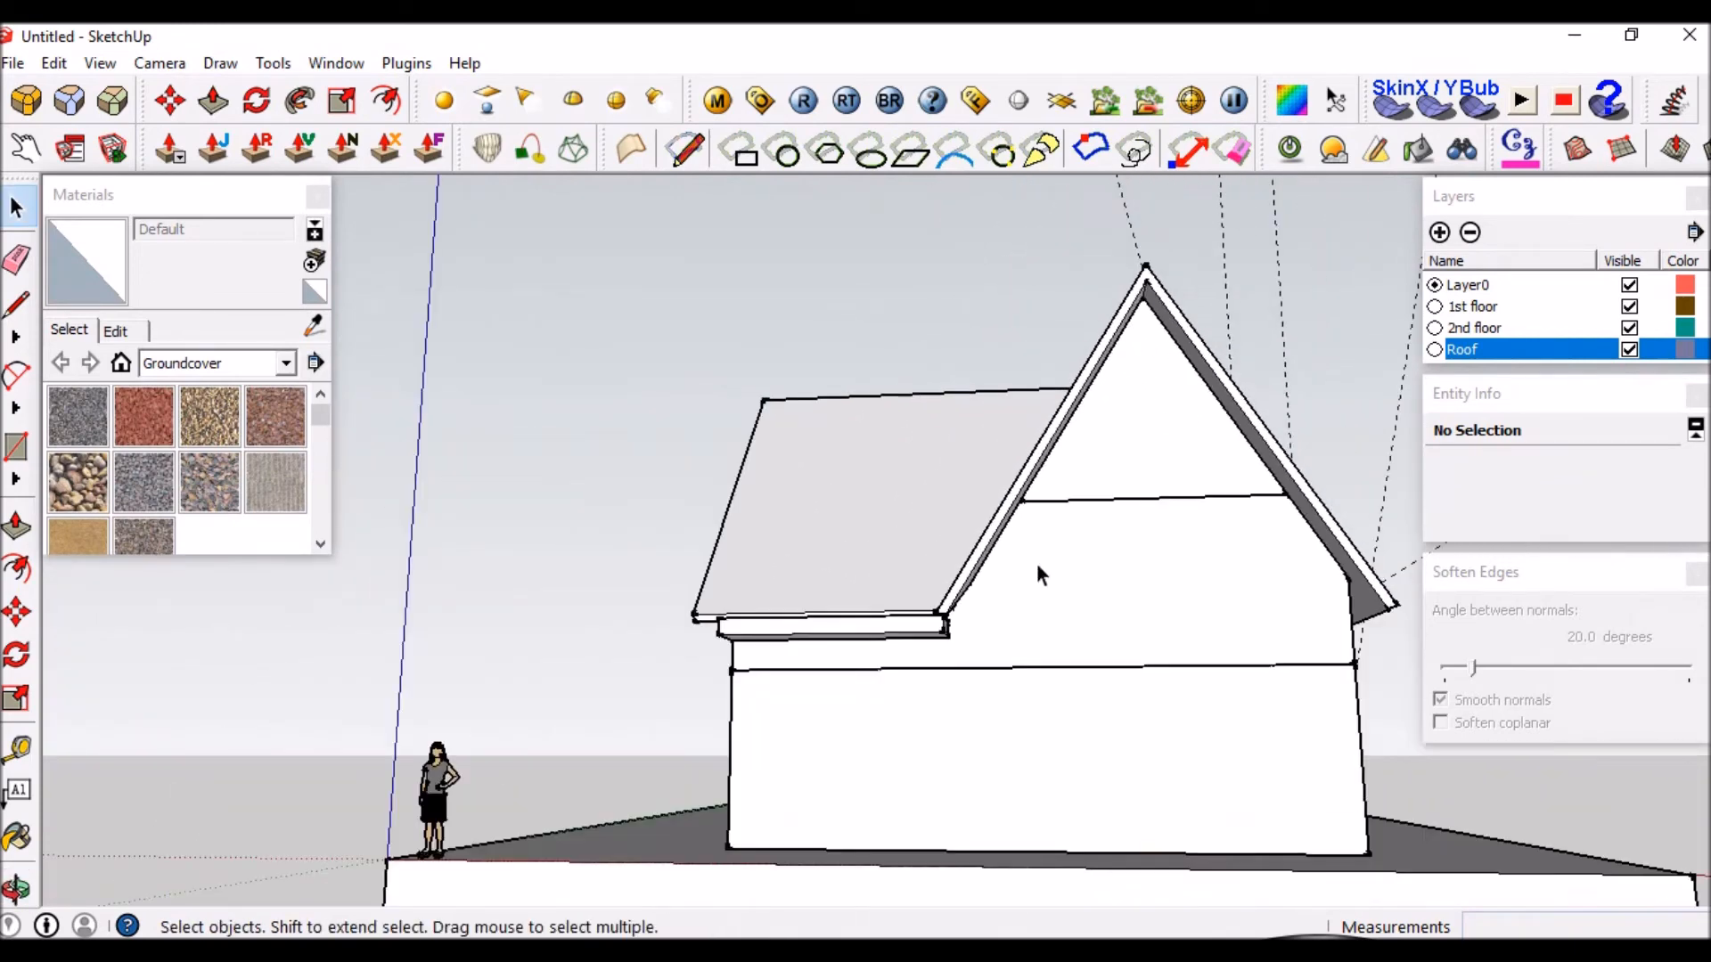
# Measure the height of the box's front face beneath the lower slope's eave.
pyautogui.scroll(5, 888, 650)
pyautogui.press('t')
pyautogui.click(868, 545)
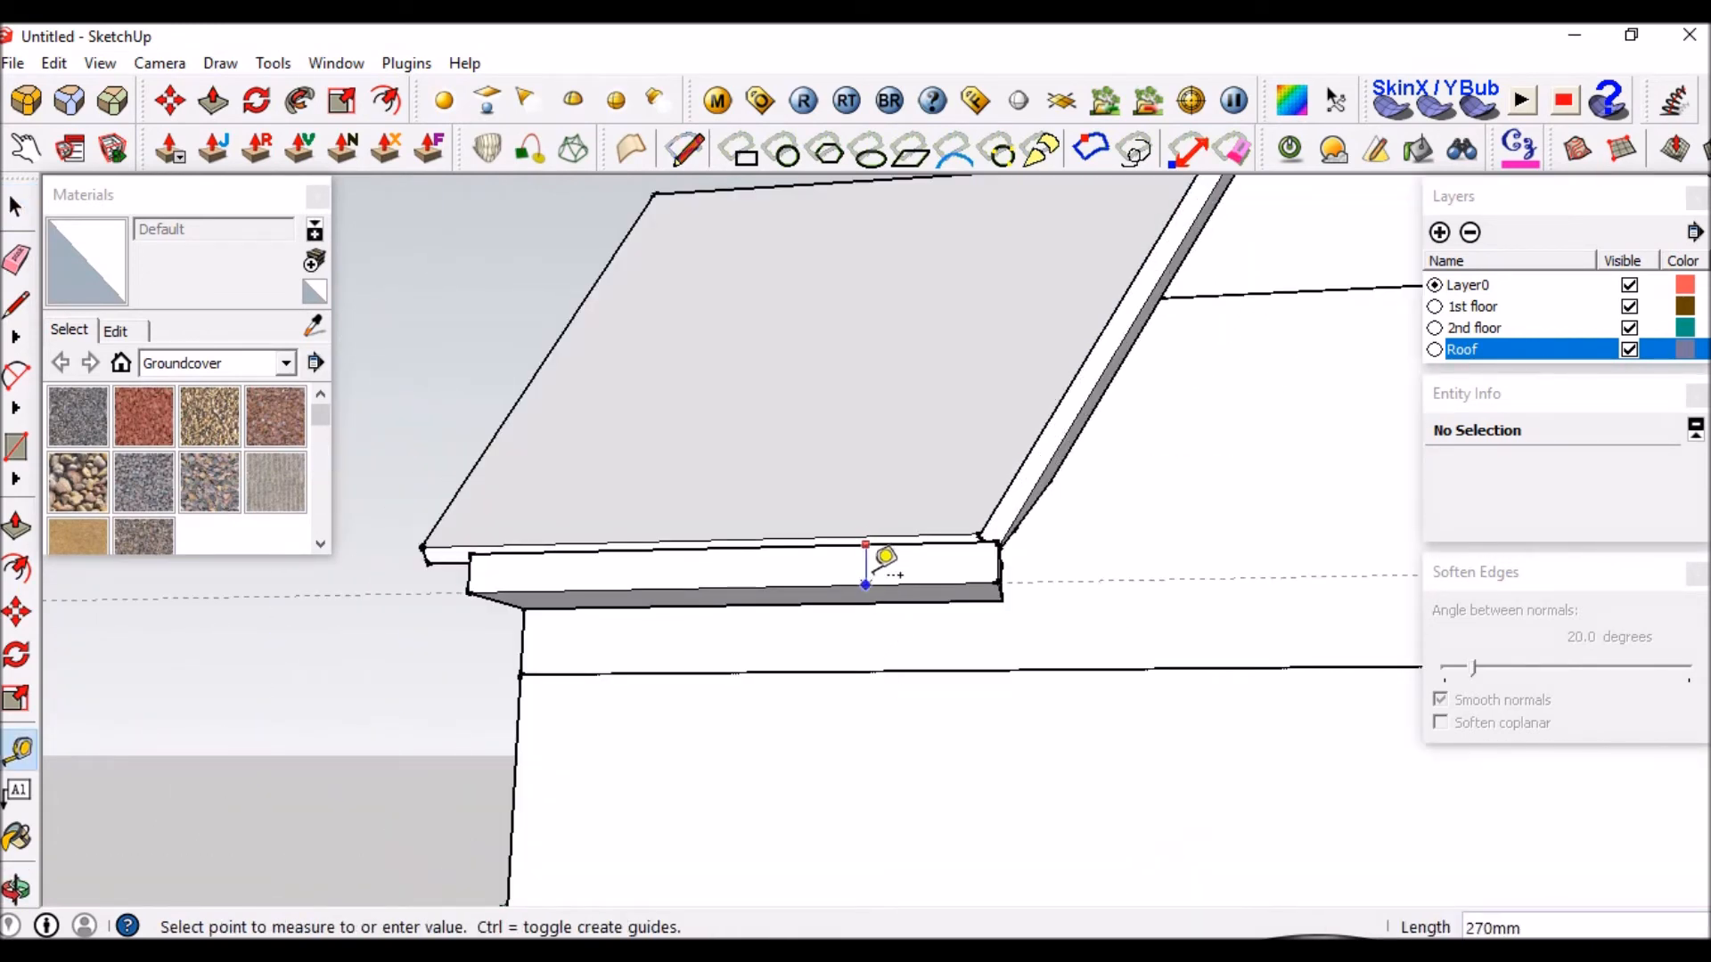
pyautogui.press('space')
pyautogui.scroll(-5, 825, 606)
pyautogui.scroll(8, 1070, 340)
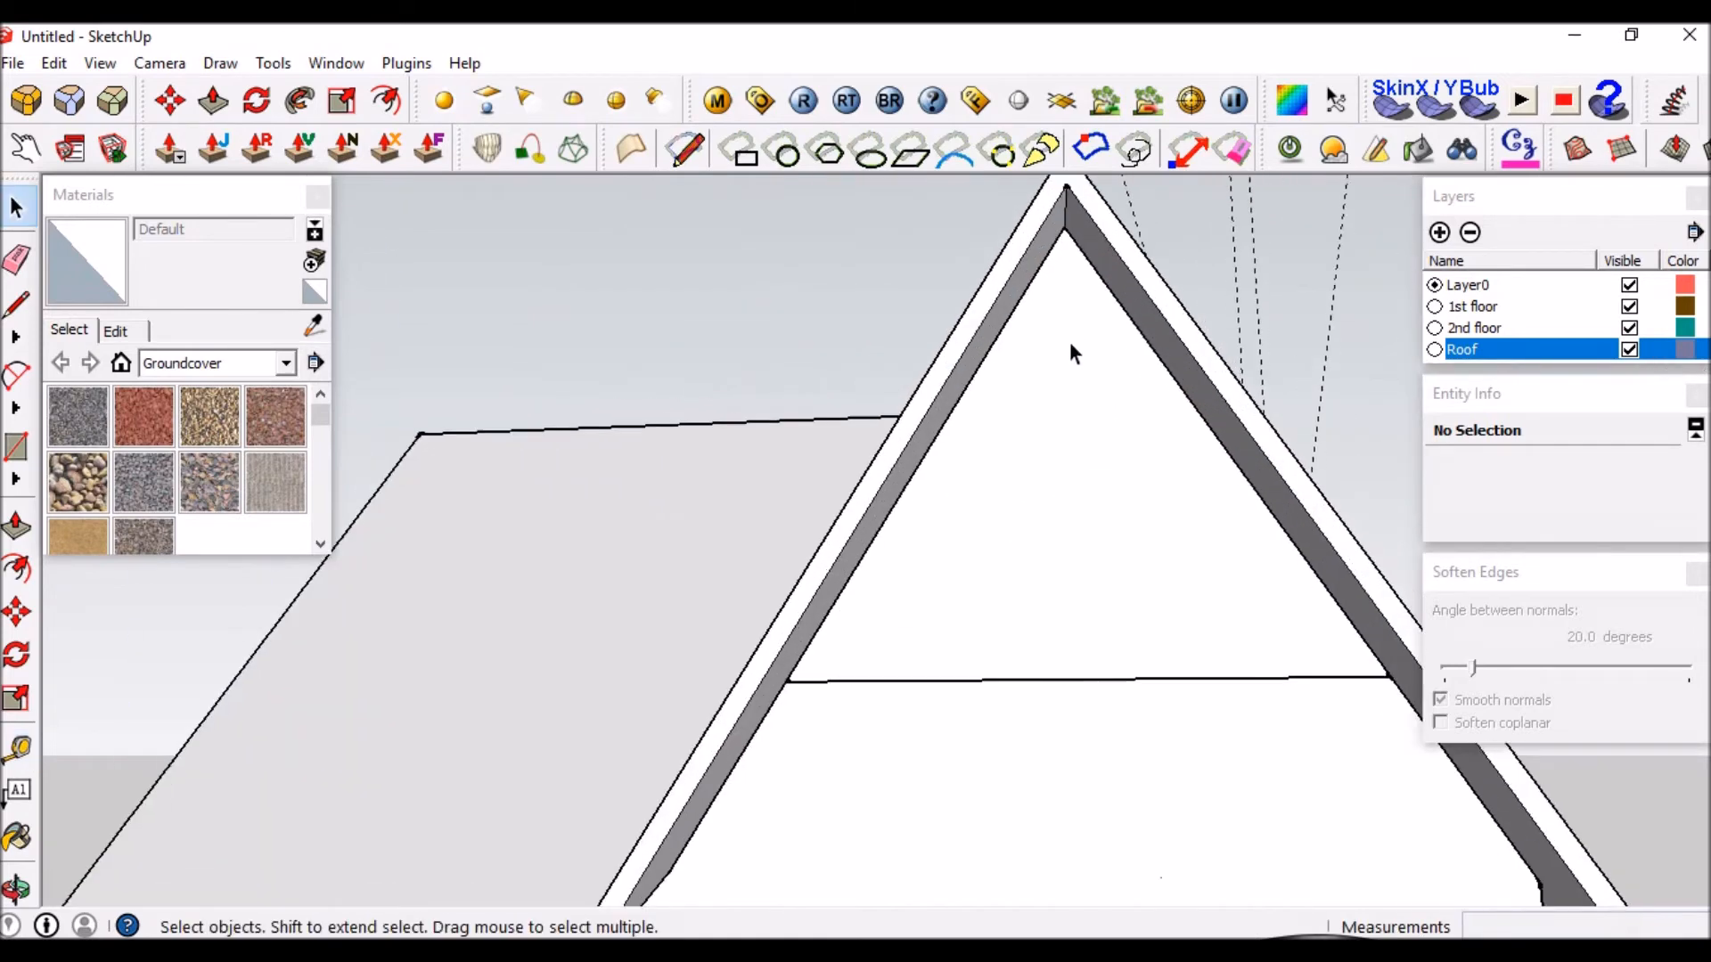
# Trace a triangle on the front gable wall from its apex to both lower corners, and delete its horizontal base edge.
pyautogui.press('l')
pyautogui.scroll(-1, 1105, 241)
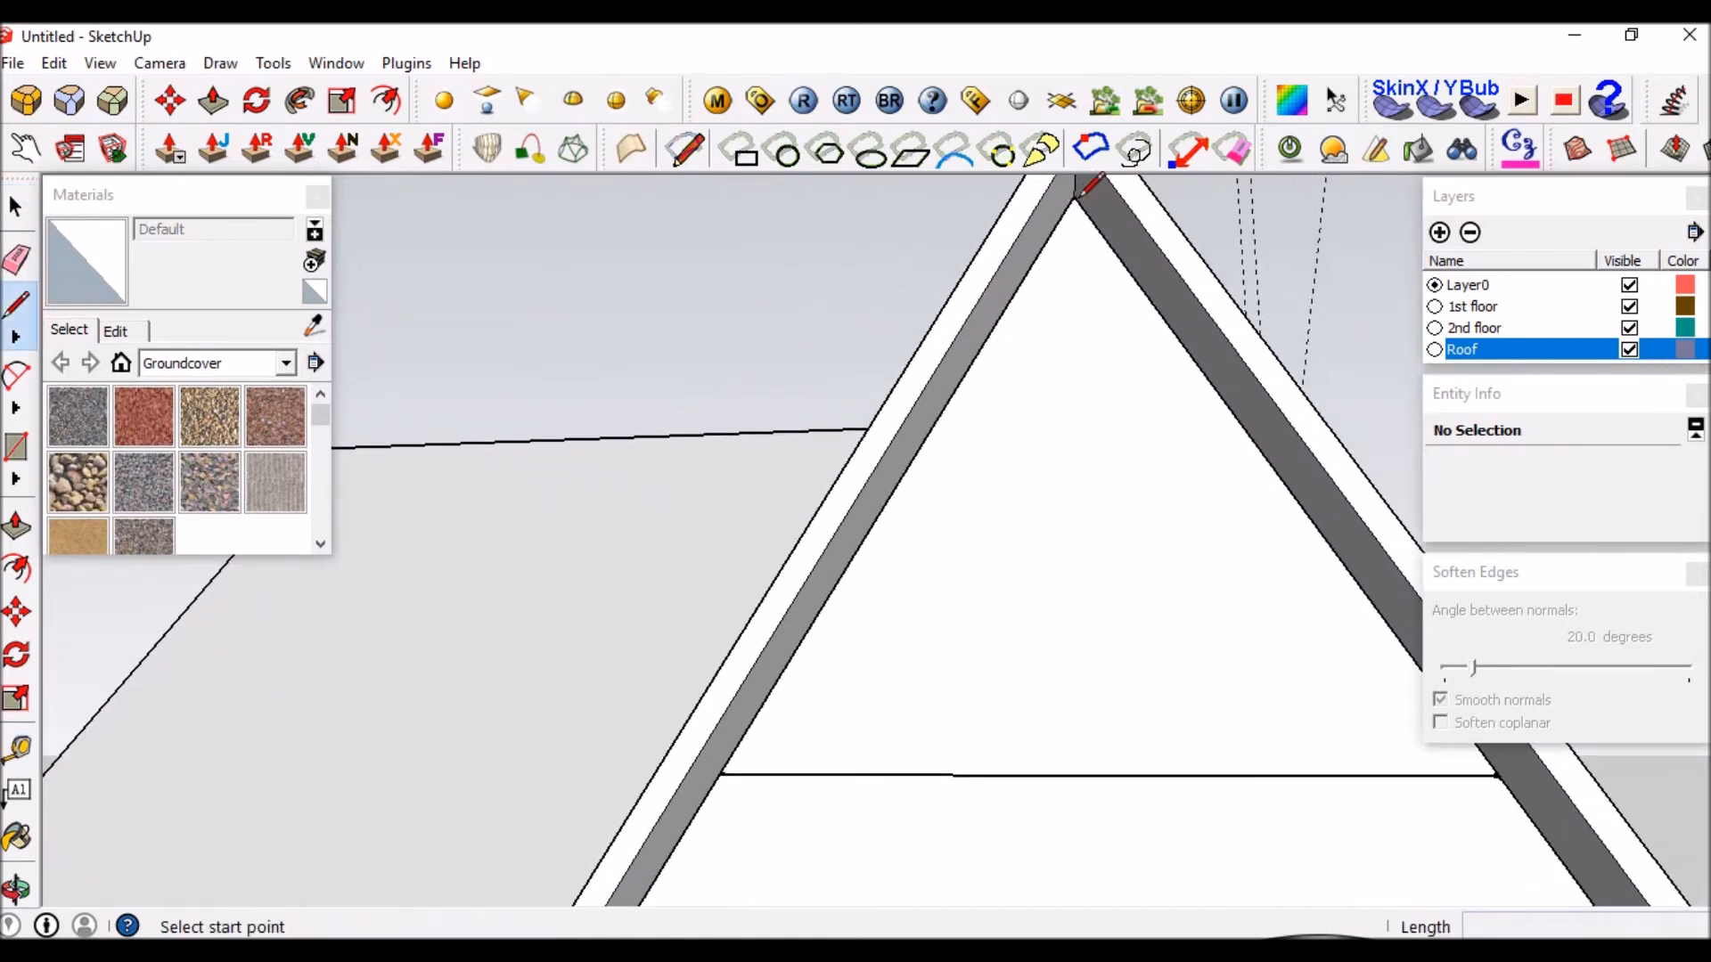
pyautogui.click(1074, 195)
pyautogui.scroll(-4, 1078, 214)
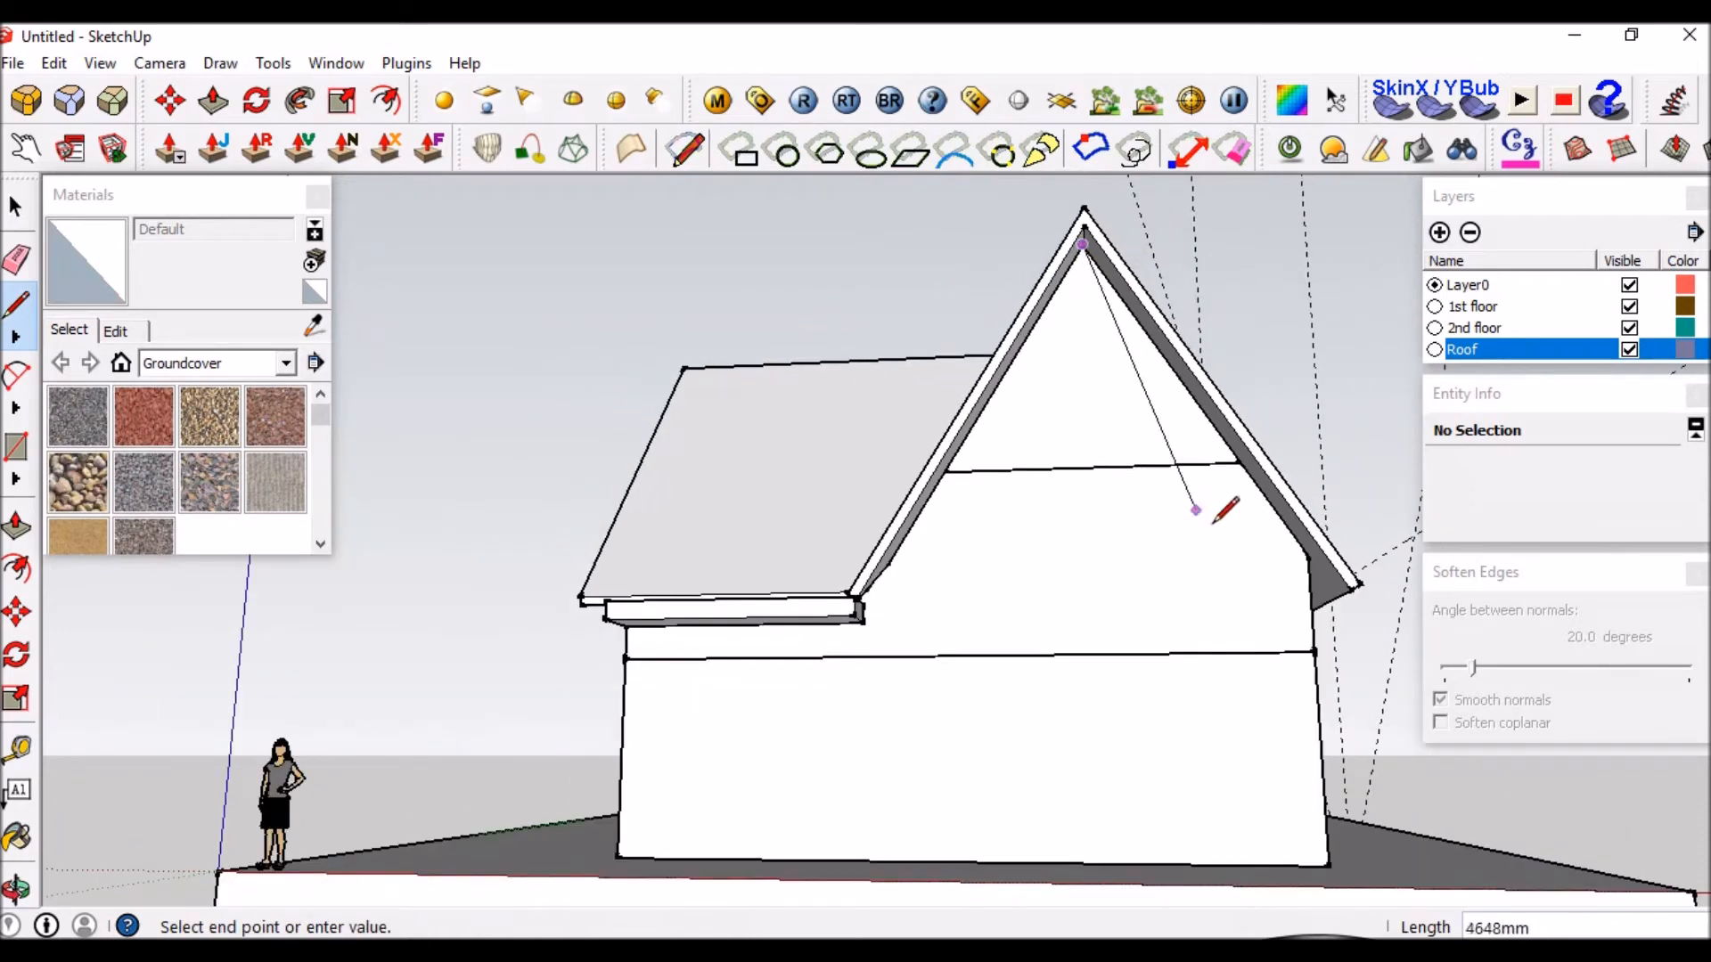
pyautogui.scroll(5, 1345, 559)
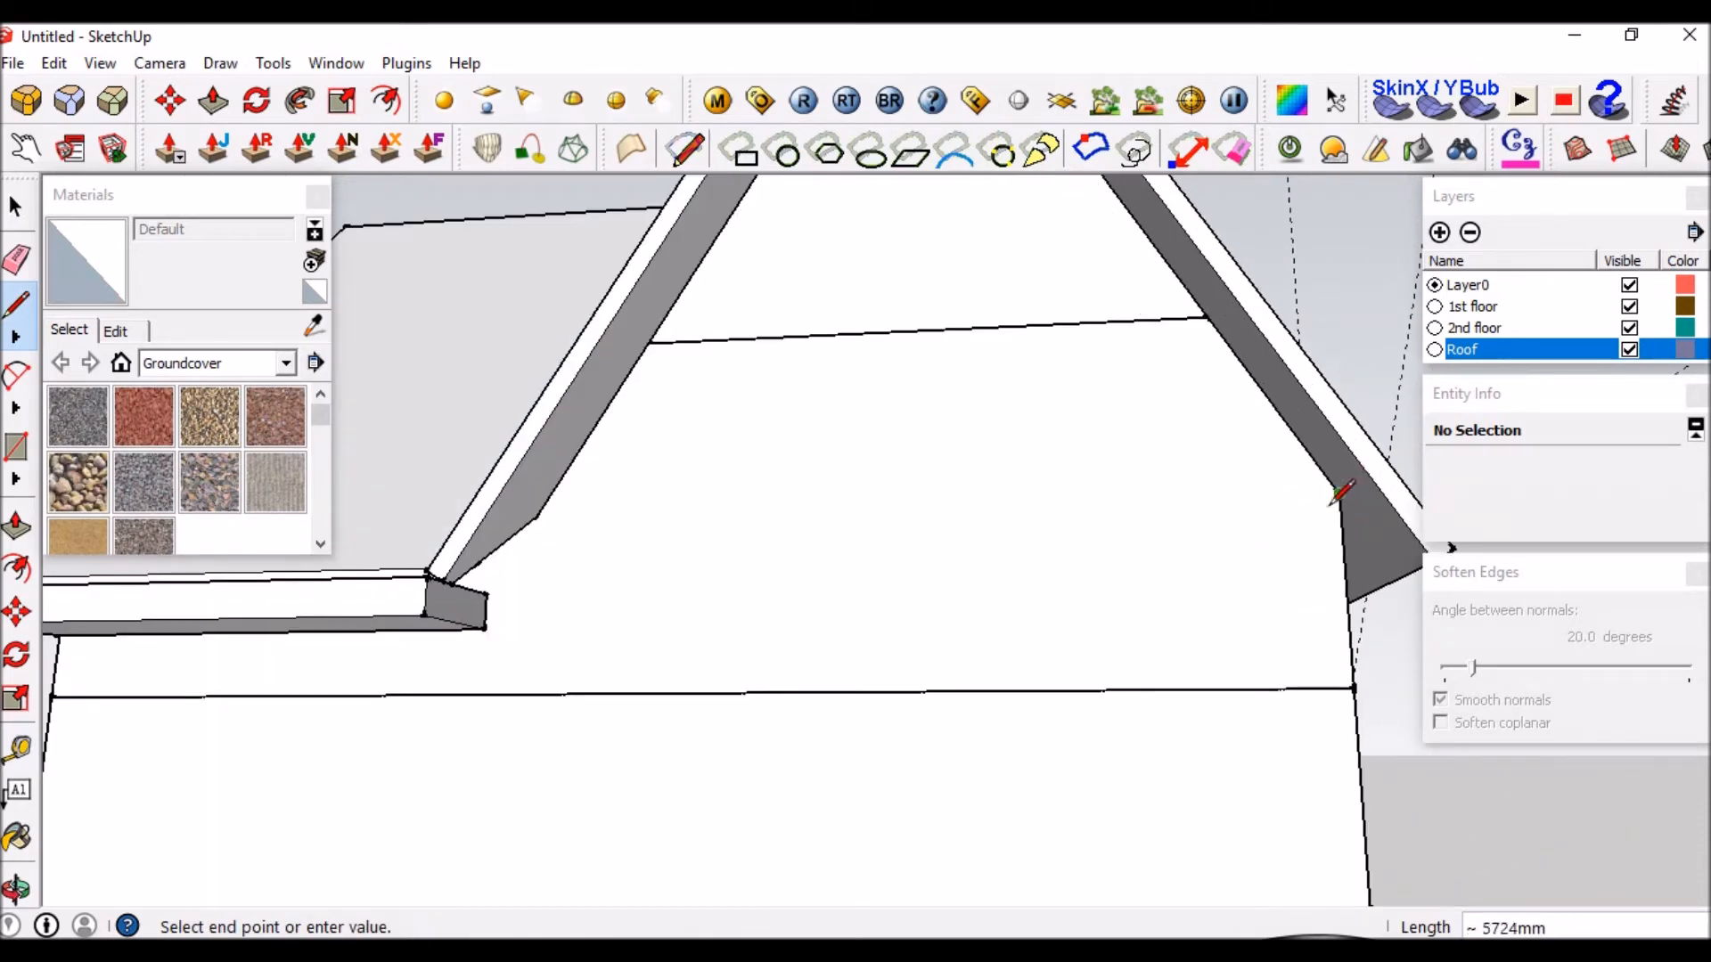
pyautogui.click(537, 514)
pyautogui.scroll(-4, 763, 466)
pyautogui.scroll(5, 832, 275)
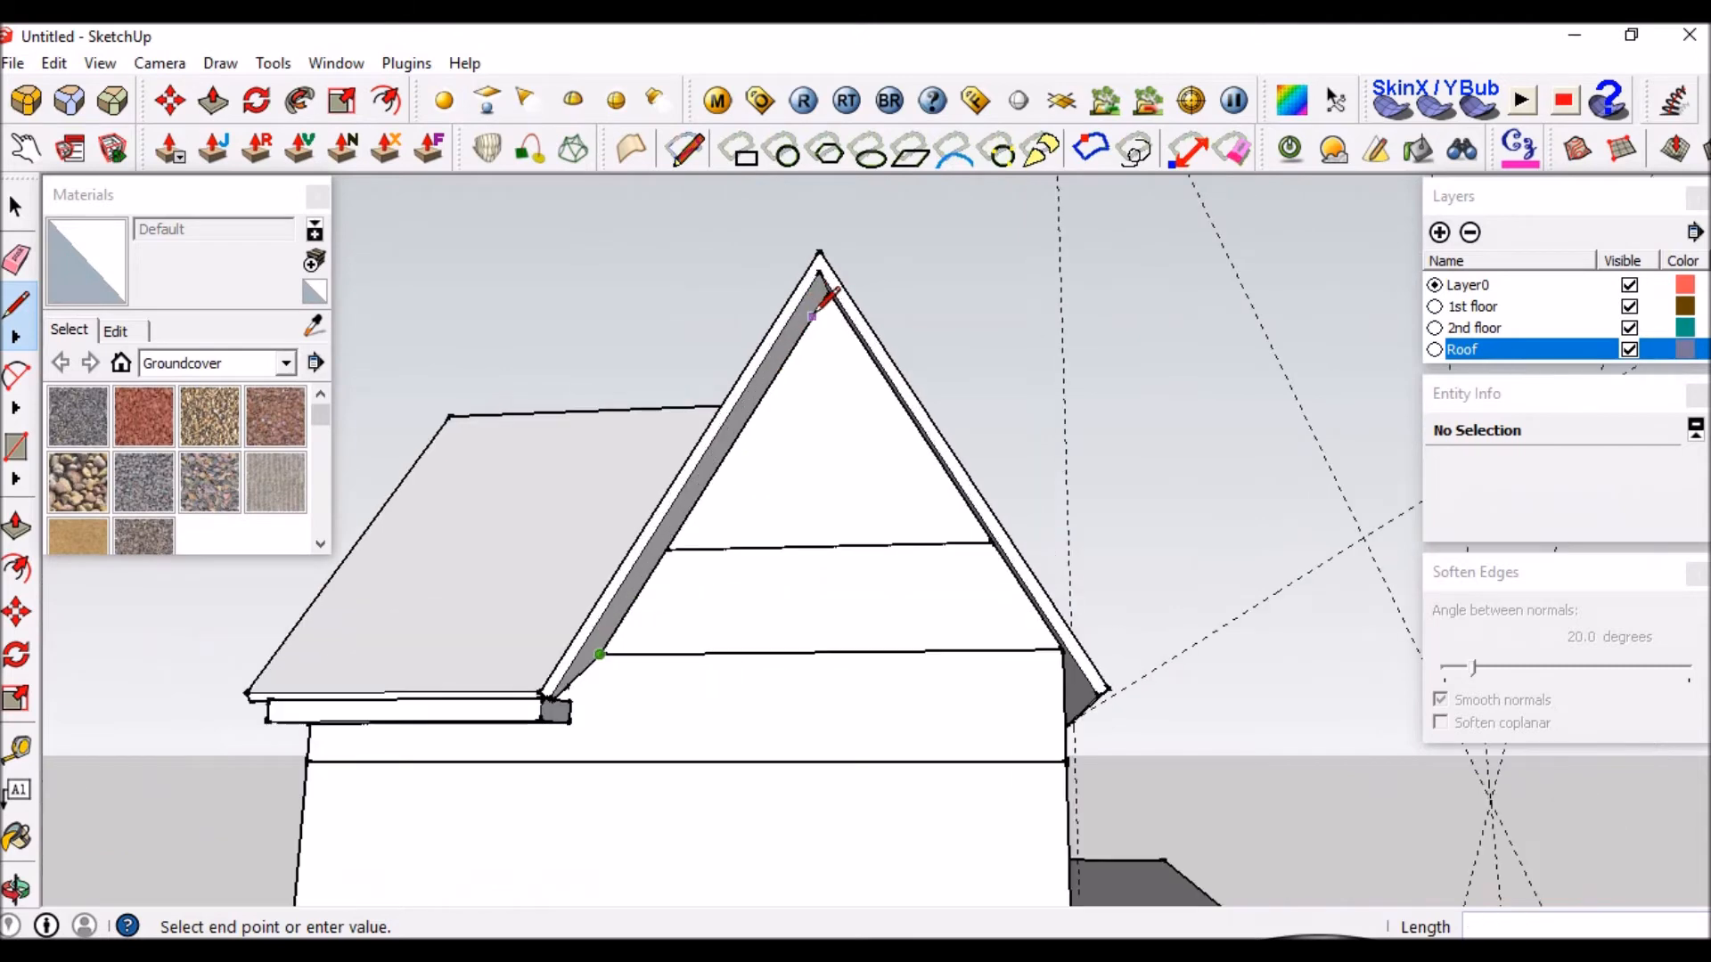
pyautogui.click(839, 284)
pyautogui.press('space')
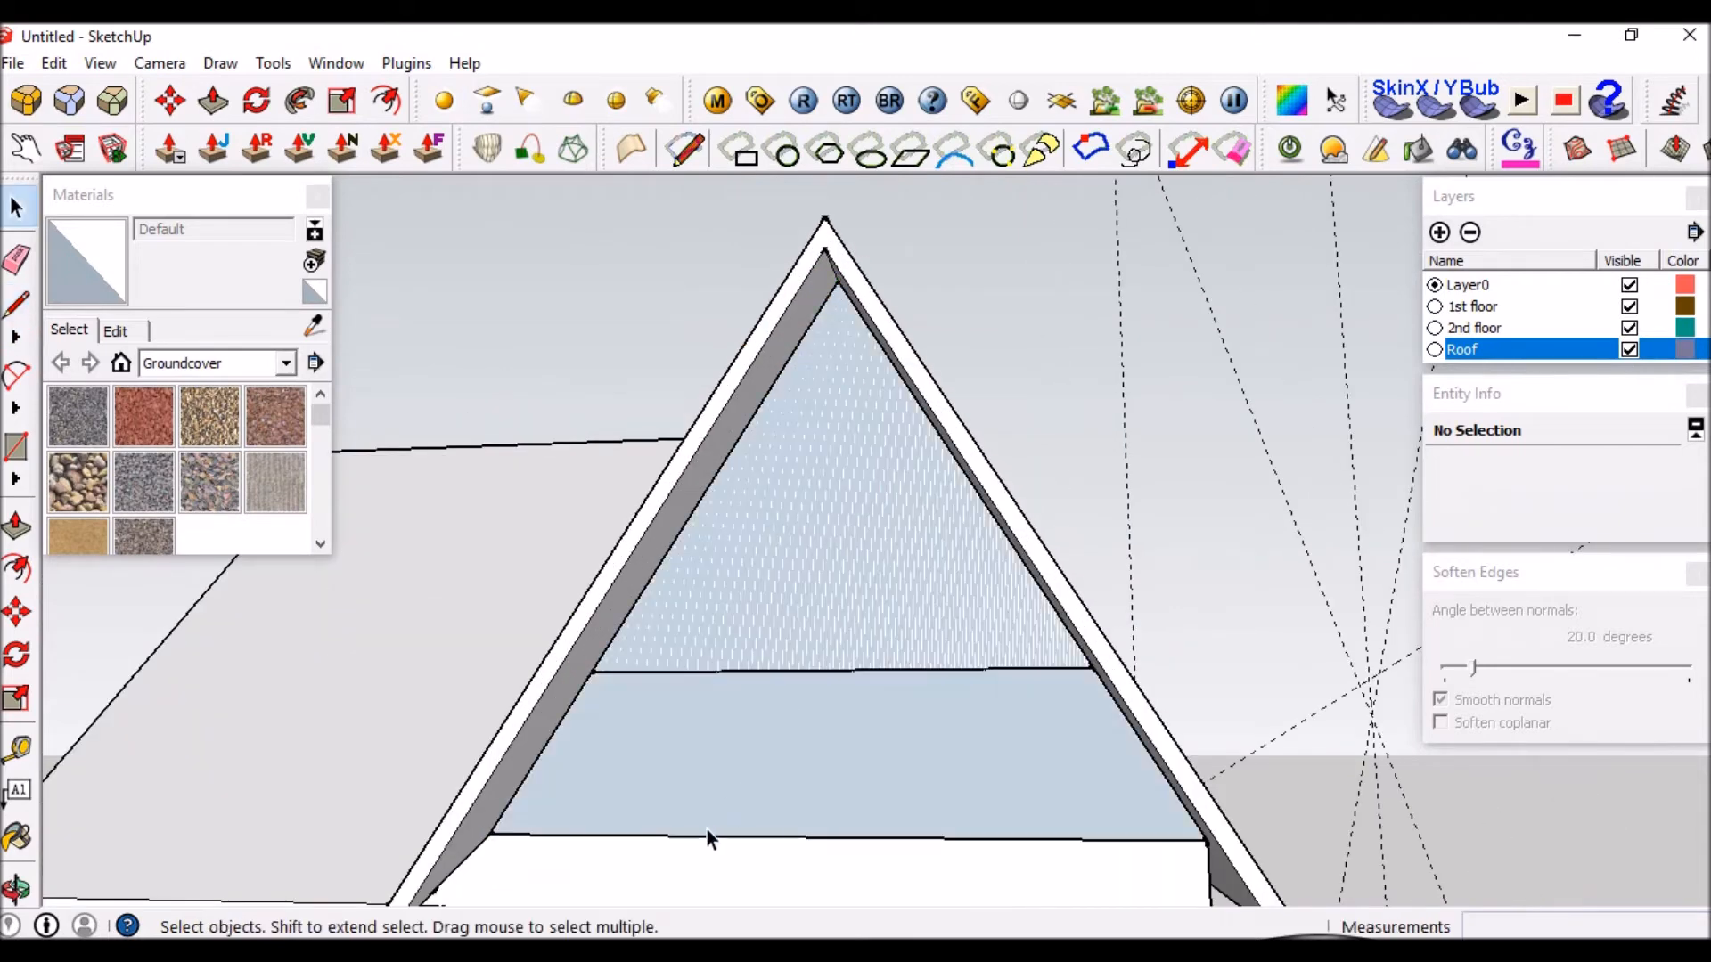
pyautogui.press('Delete')
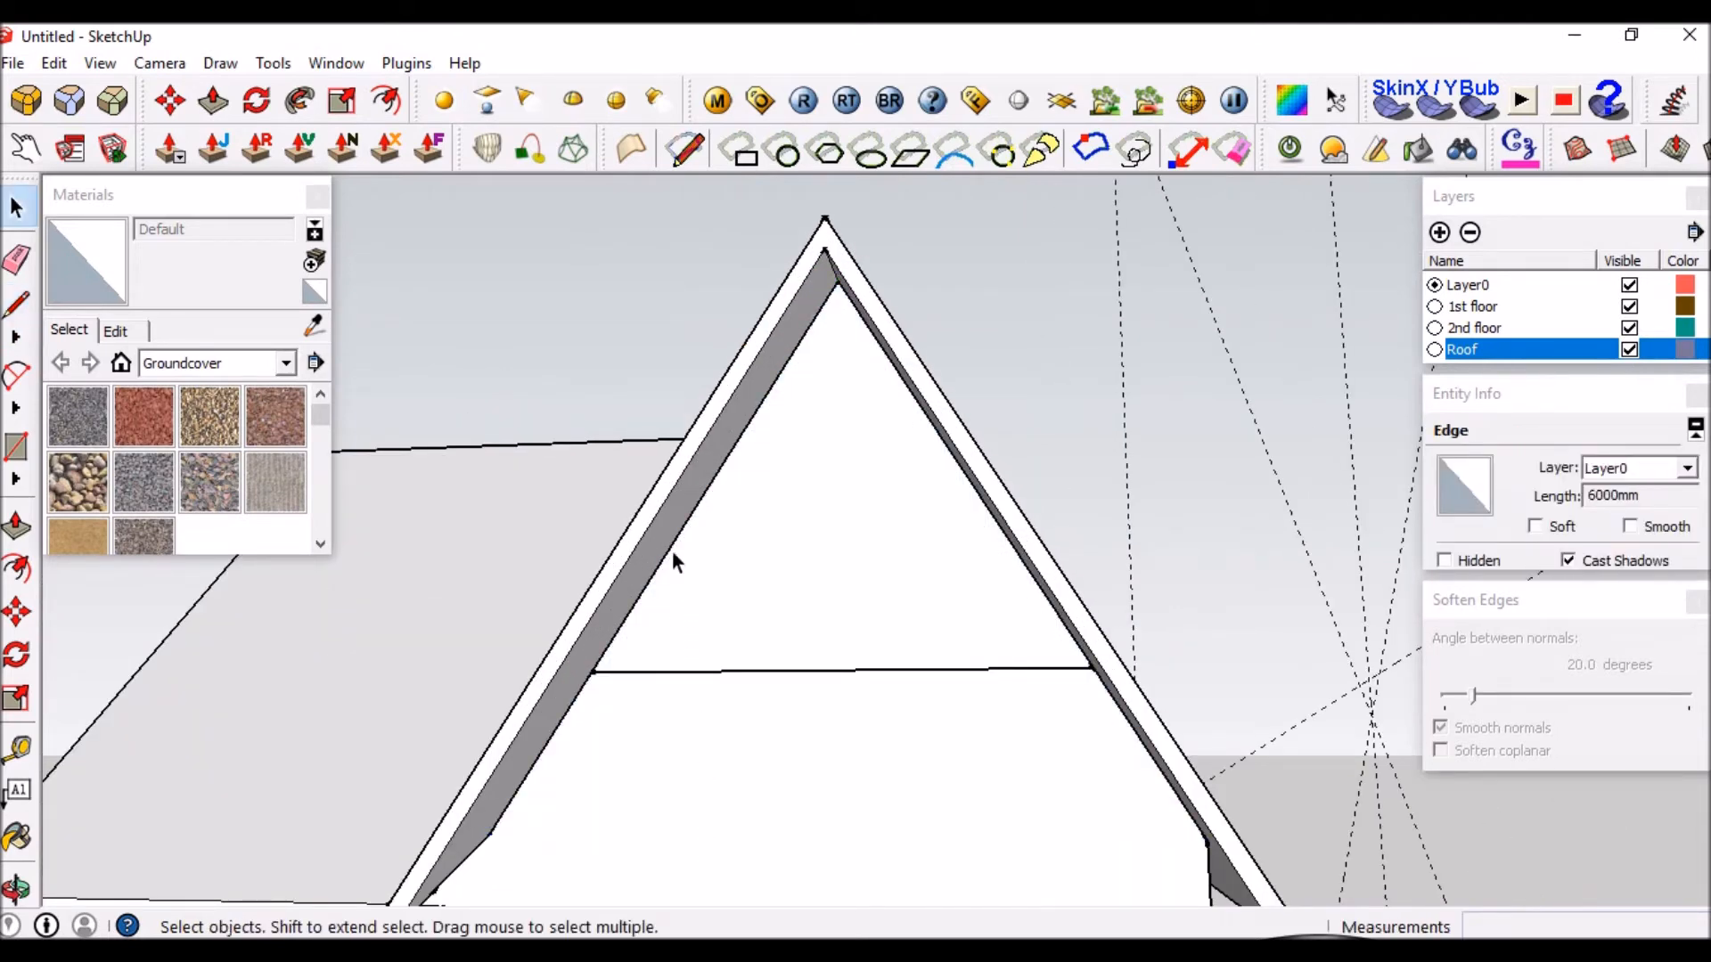
# Offset the two sloping edges of the front gable wall 270 mm inward.
pyautogui.moveTo(675, 619); pyautogui.dragTo(849, 361, button='middle')
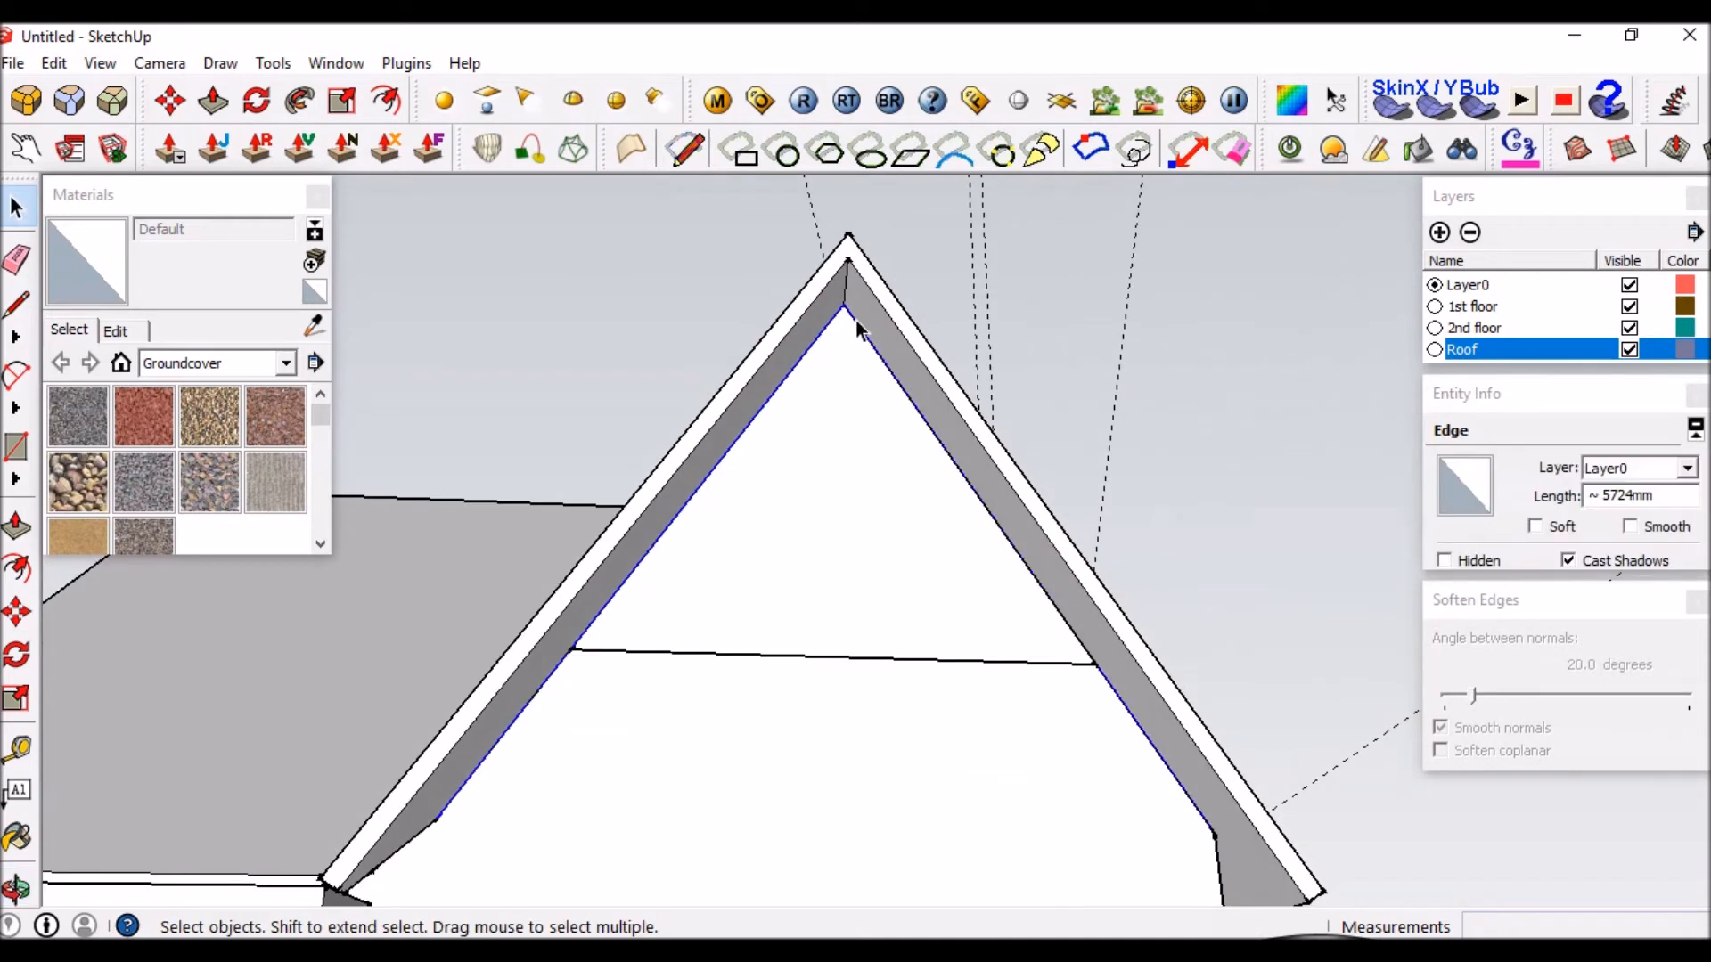
pyautogui.press('f')
pyautogui.click(864, 344)
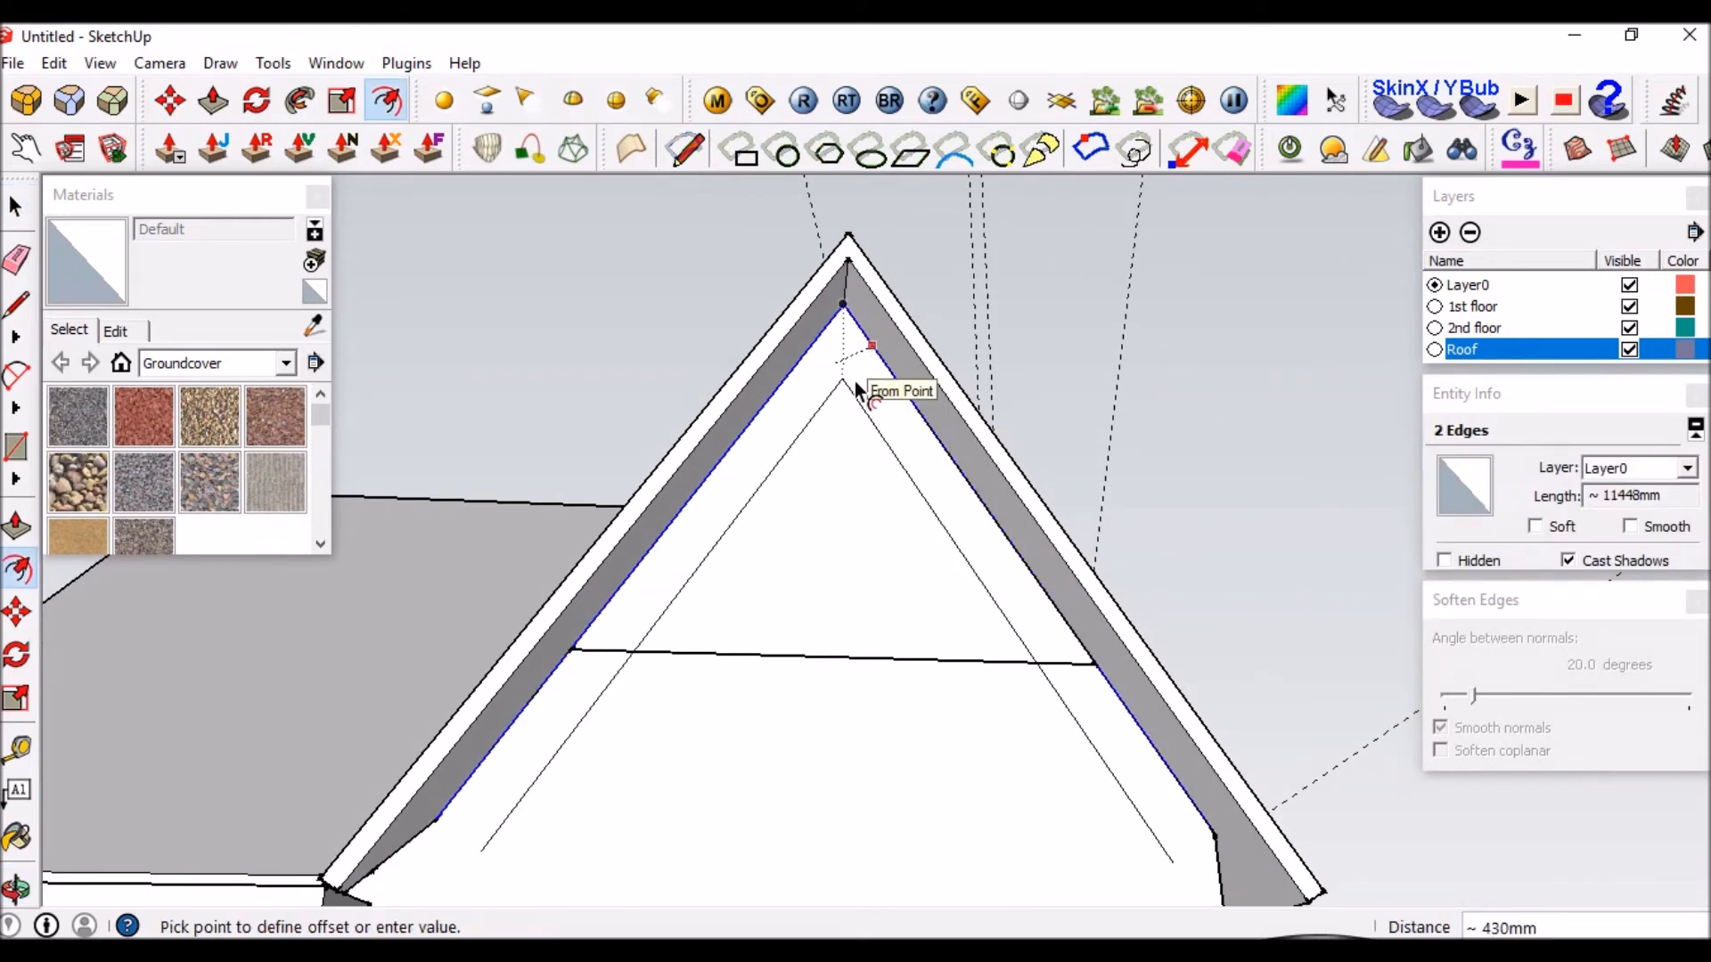
pyautogui.write('270')
pyautogui.press('Return')
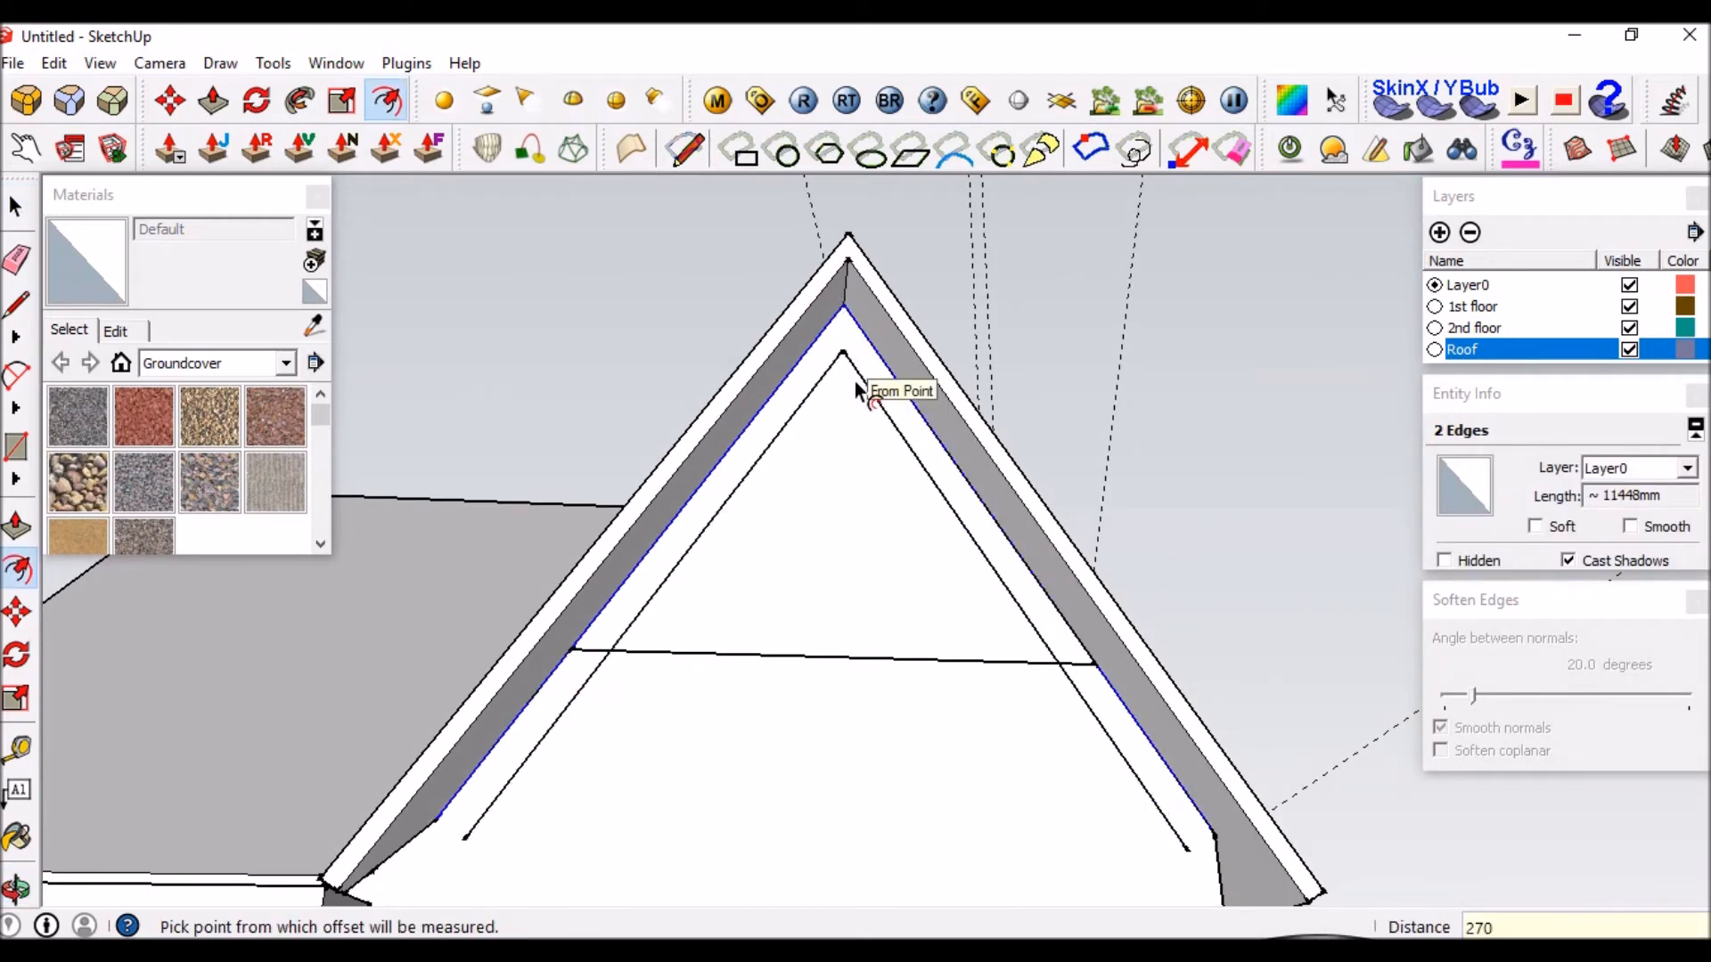
pyautogui.press('space')
# Draw short lines joining the offset edges to the gable wall's two lower corners, closing the strip at both ends.
pyautogui.scroll(-5, 874, 329)
pyautogui.scroll(2, 759, 629)
pyautogui.scroll(4, 759, 629)
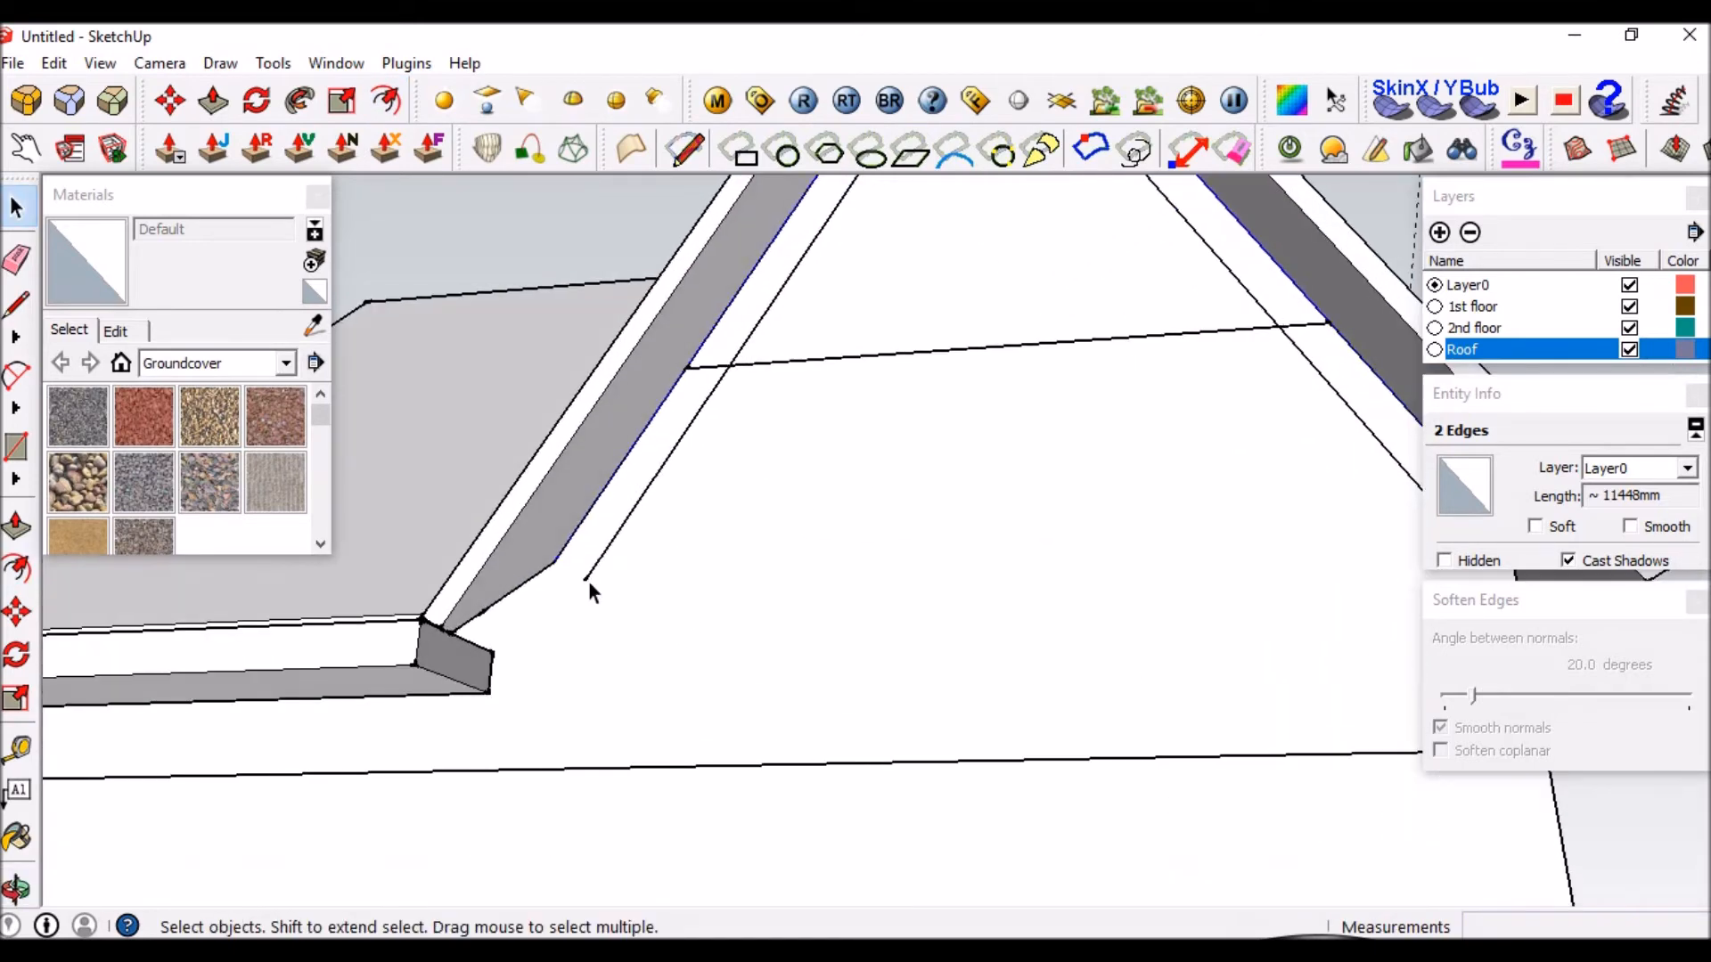
pyautogui.scroll(2, 616, 637)
pyautogui.press('l')
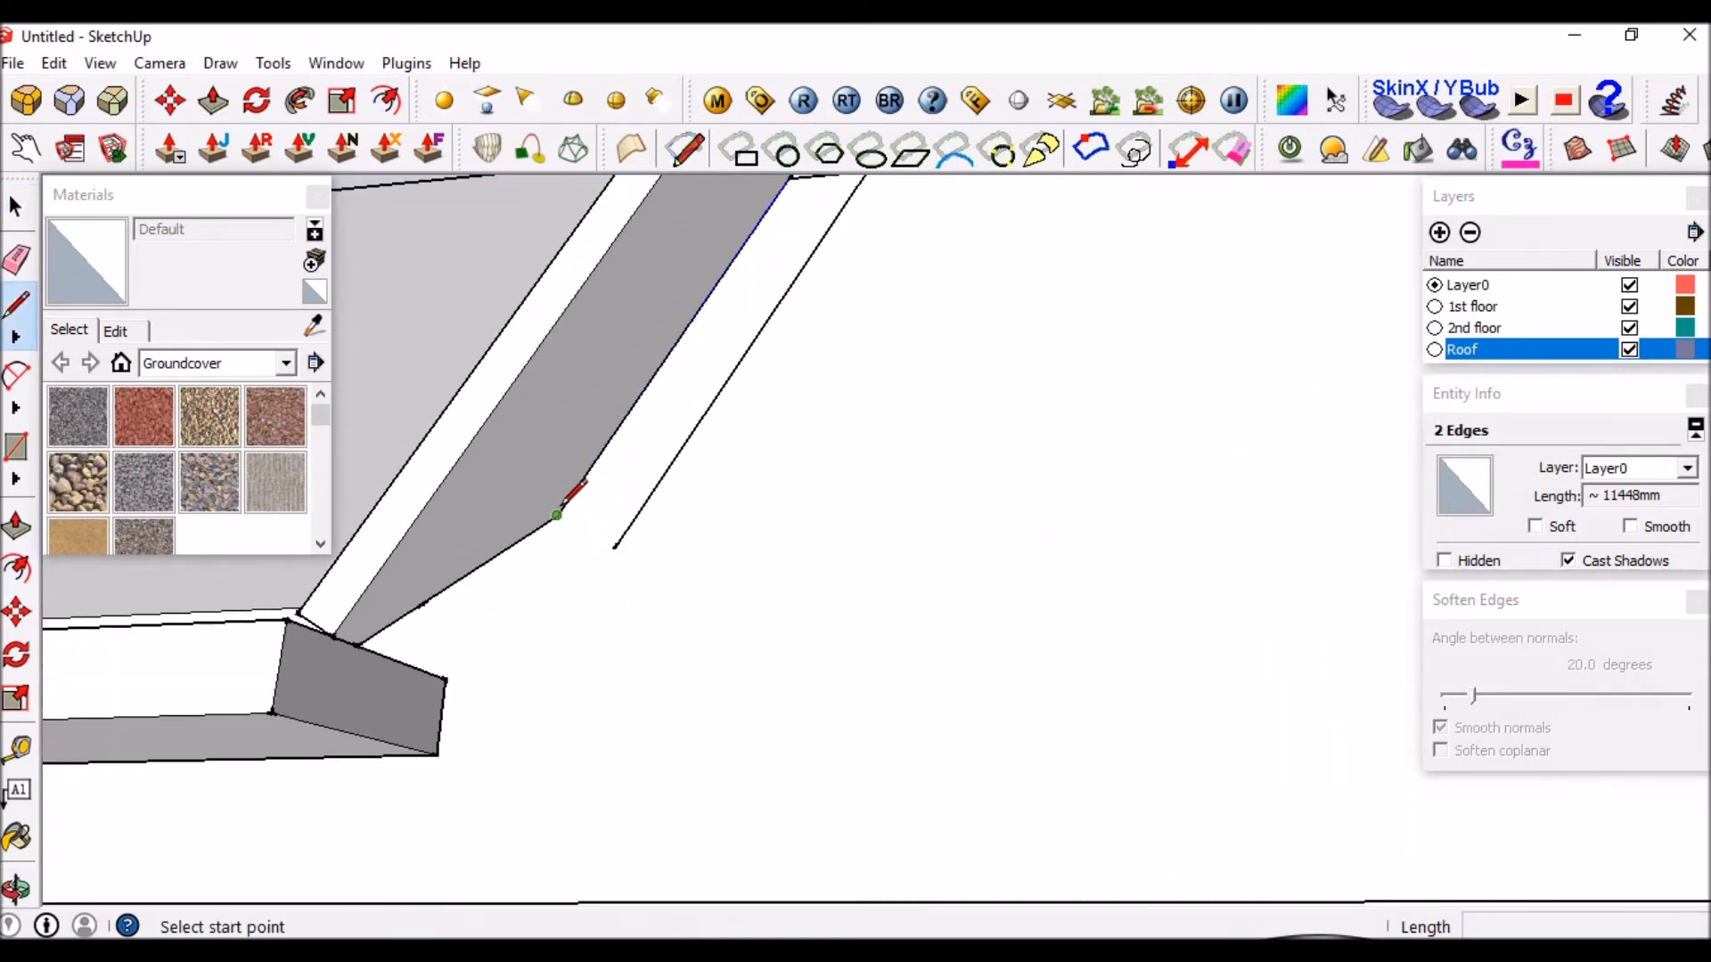
pyautogui.click(556, 515)
pyautogui.click(613, 549)
pyautogui.scroll(-5, 593, 627)
pyautogui.press('Escape')
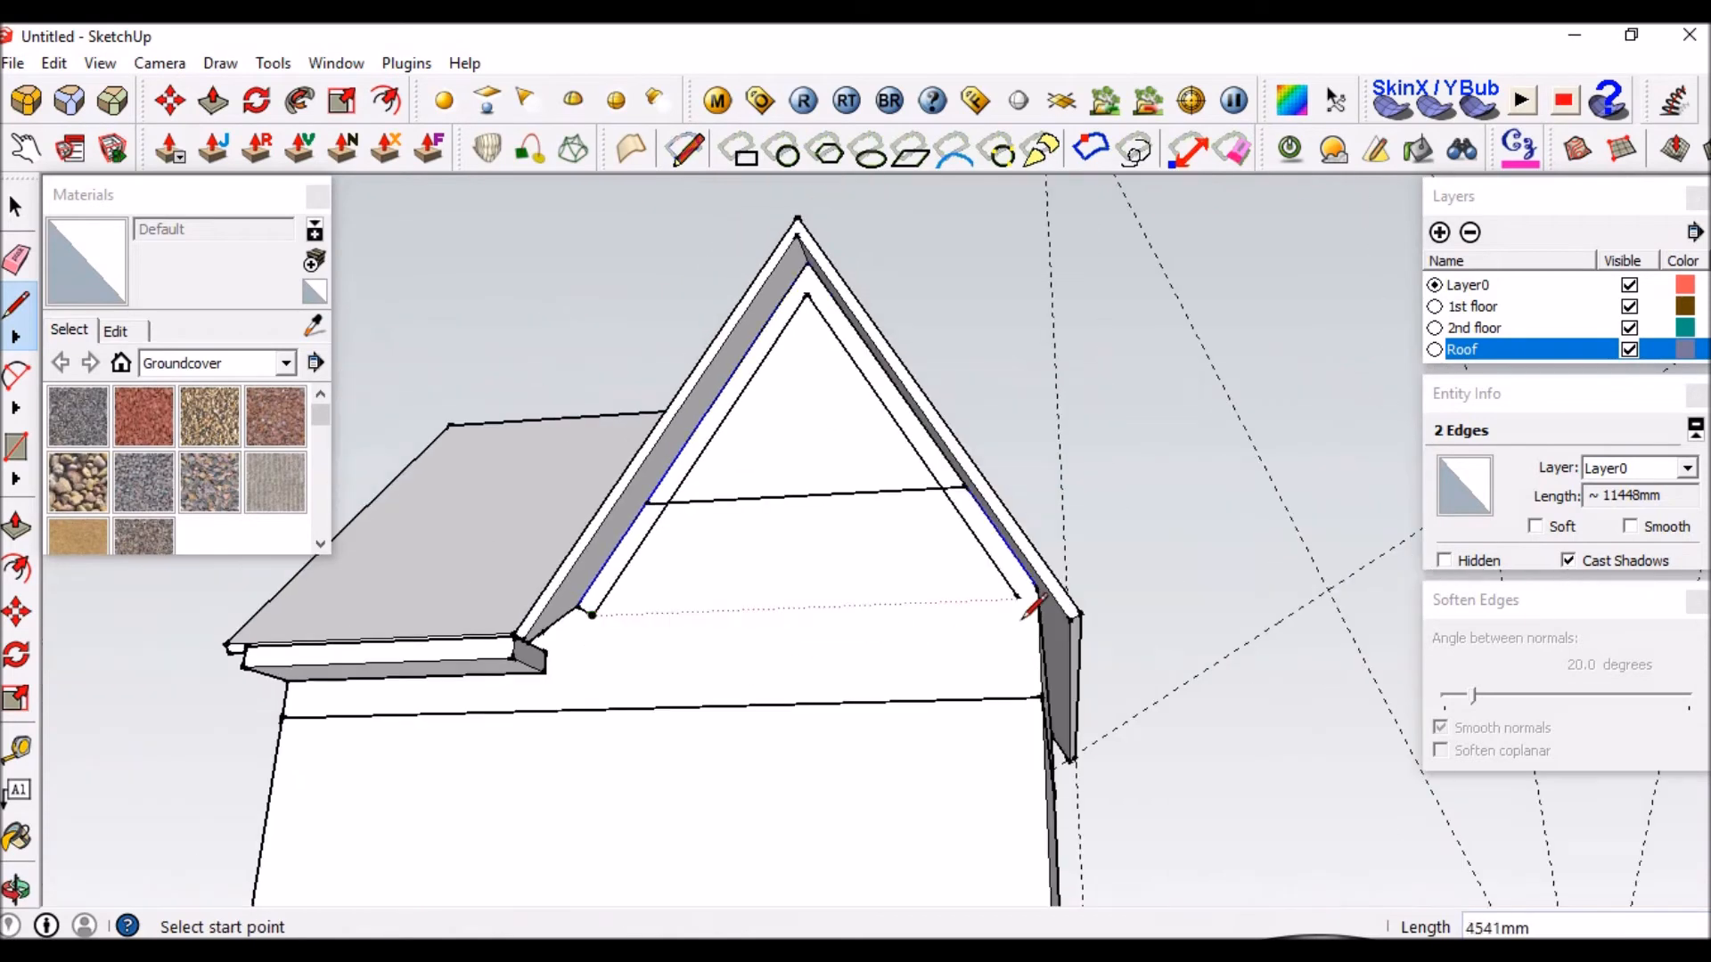
pyautogui.scroll(5, 1027, 606)
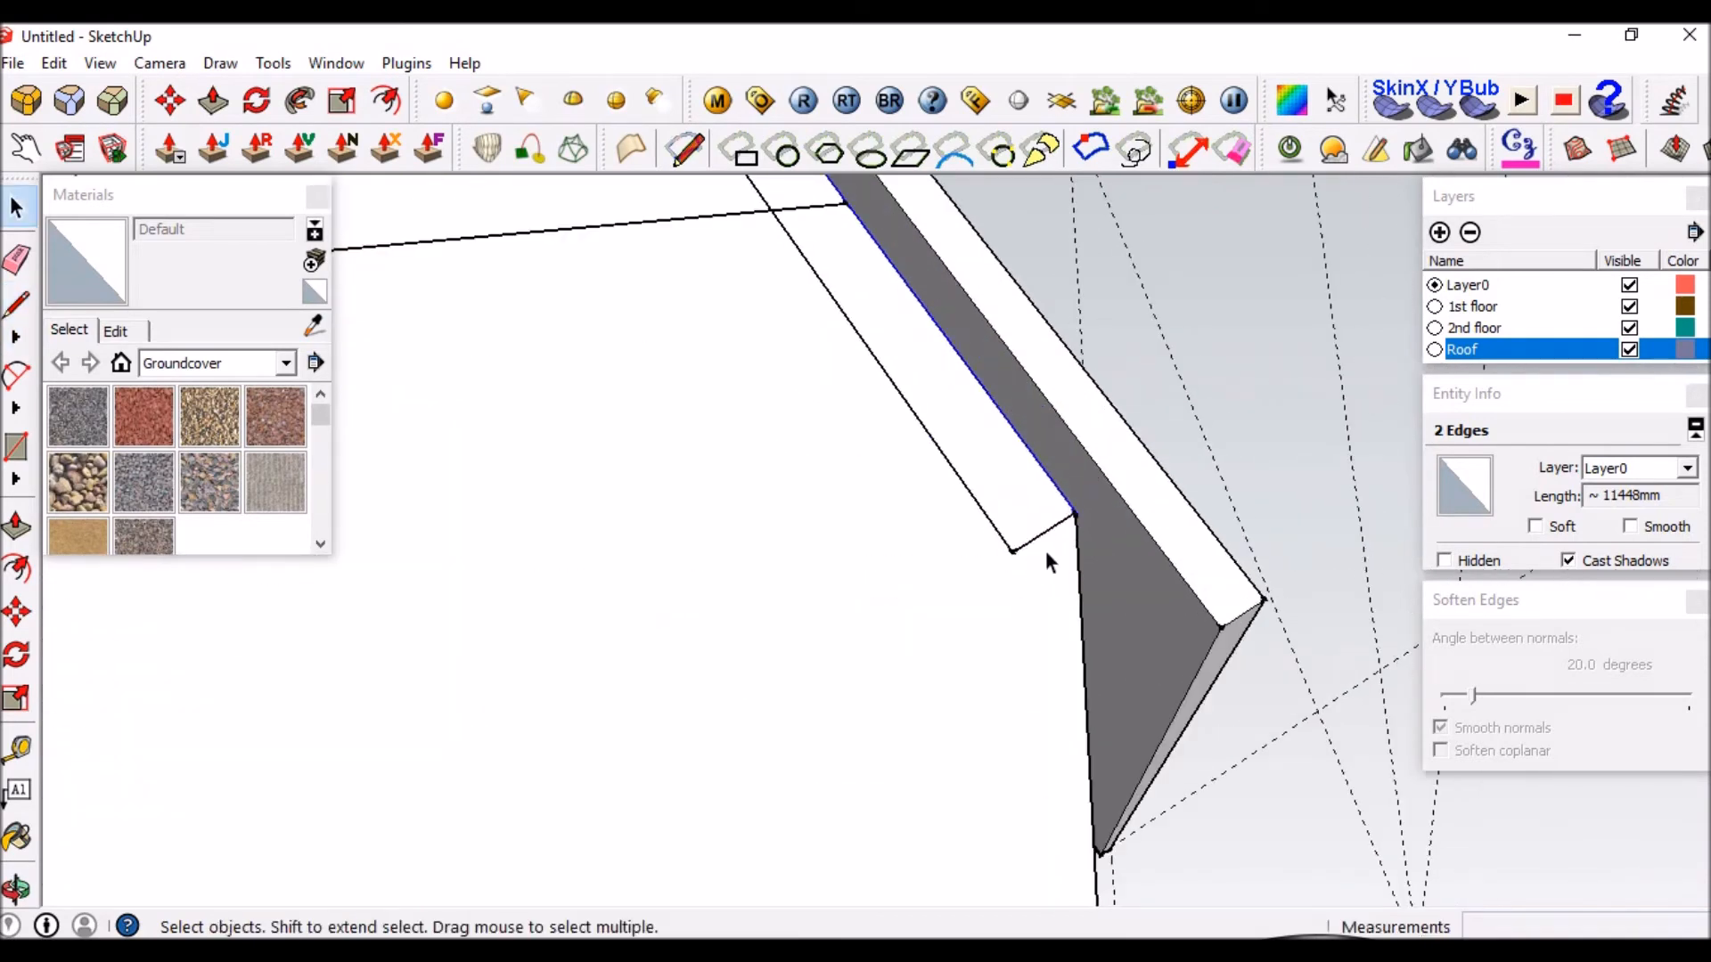
pyautogui.press('space')
# Pull the sloping strip face 570 mm outward from the gable wall beneath the roof overhang.
pyautogui.scroll(-3, 1043, 553)
pyautogui.press('p')
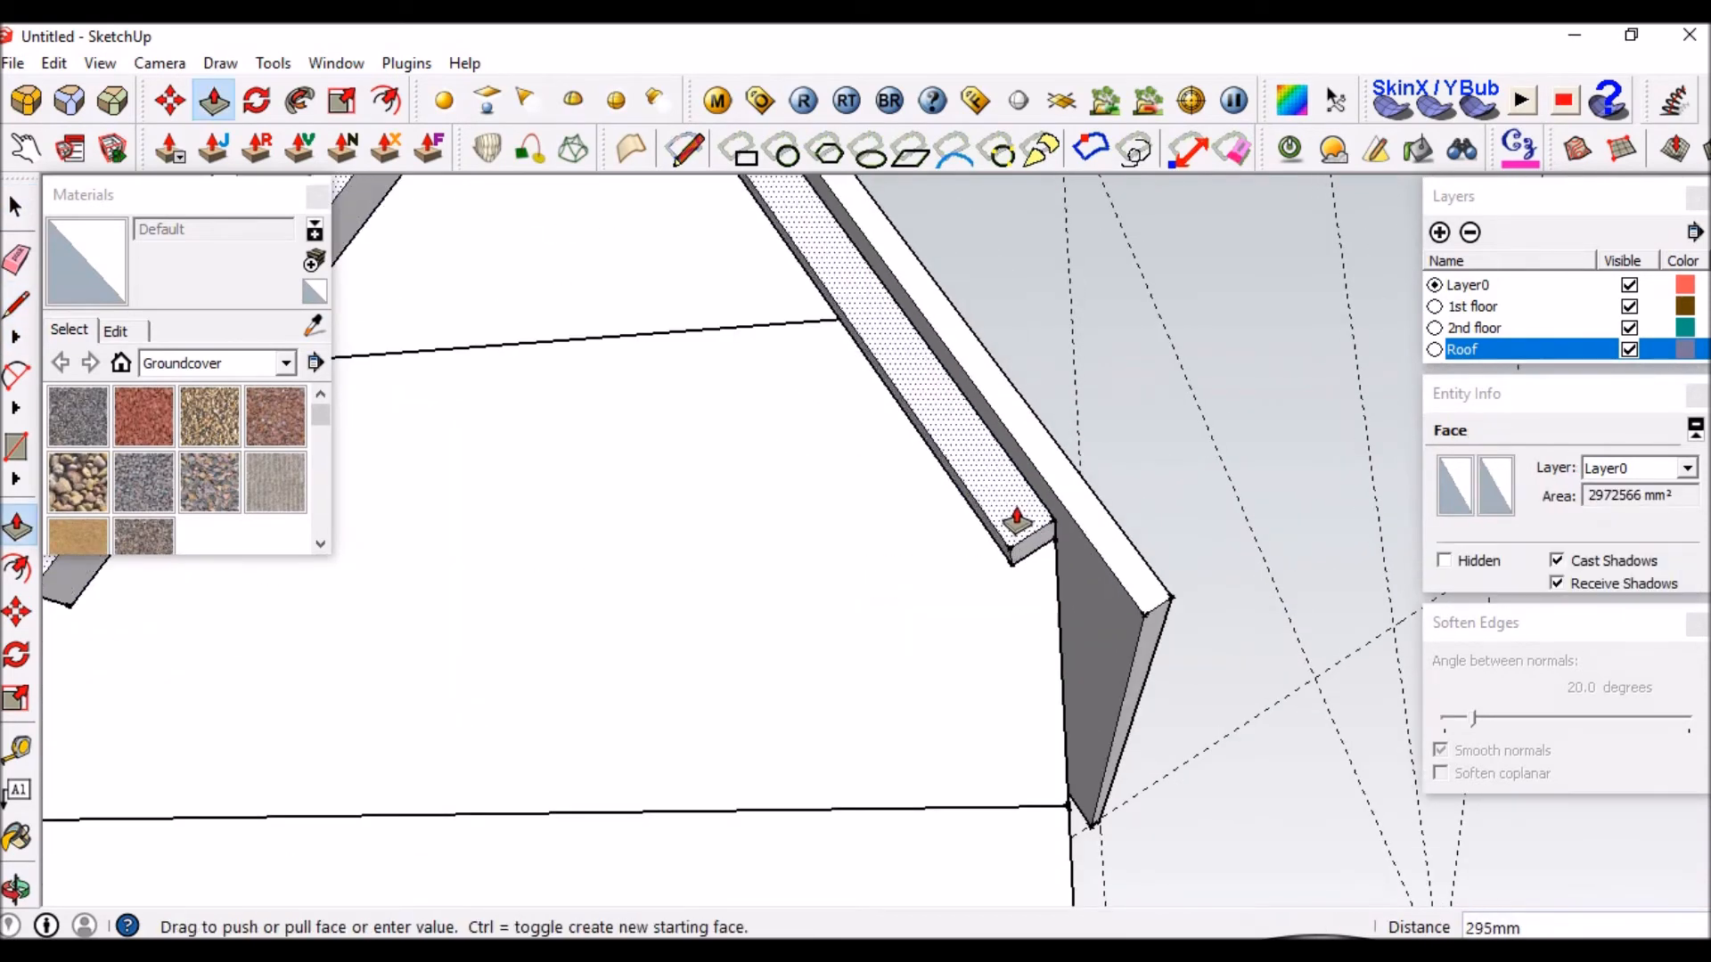
pyautogui.scroll(-3, 1017, 520)
pyautogui.click(1018, 516)
pyautogui.scroll(5, 1039, 501)
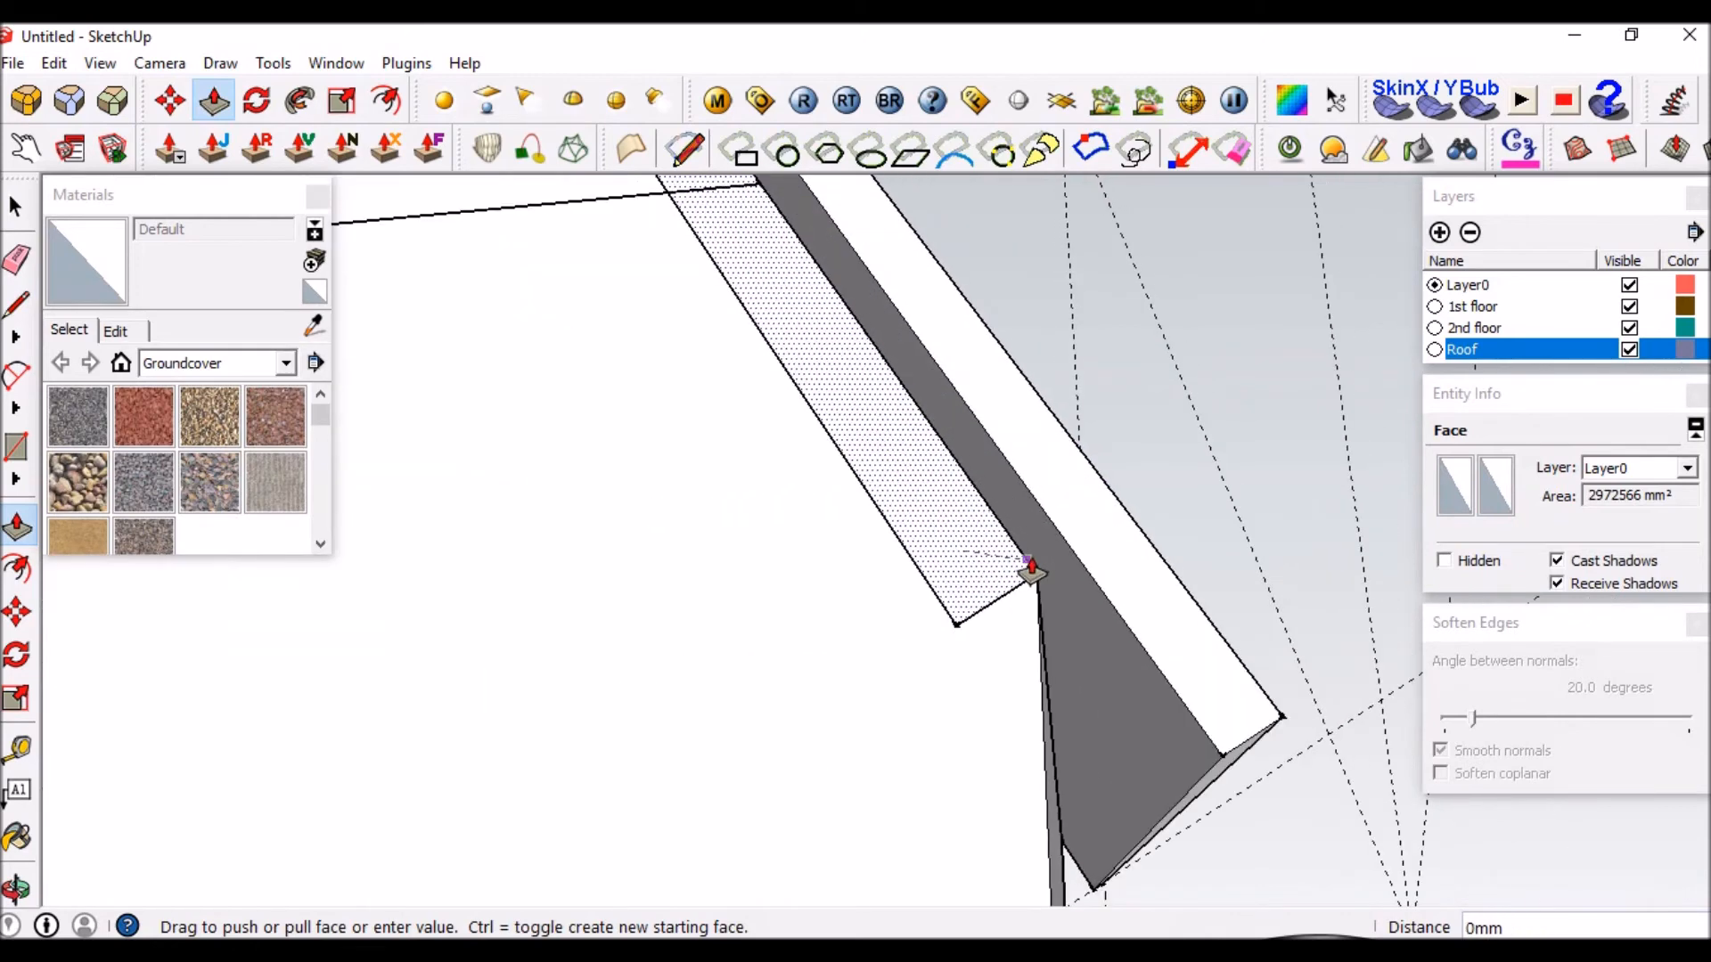
pyautogui.moveTo(1031, 571); pyautogui.dragTo(1129, 447, button='middle')
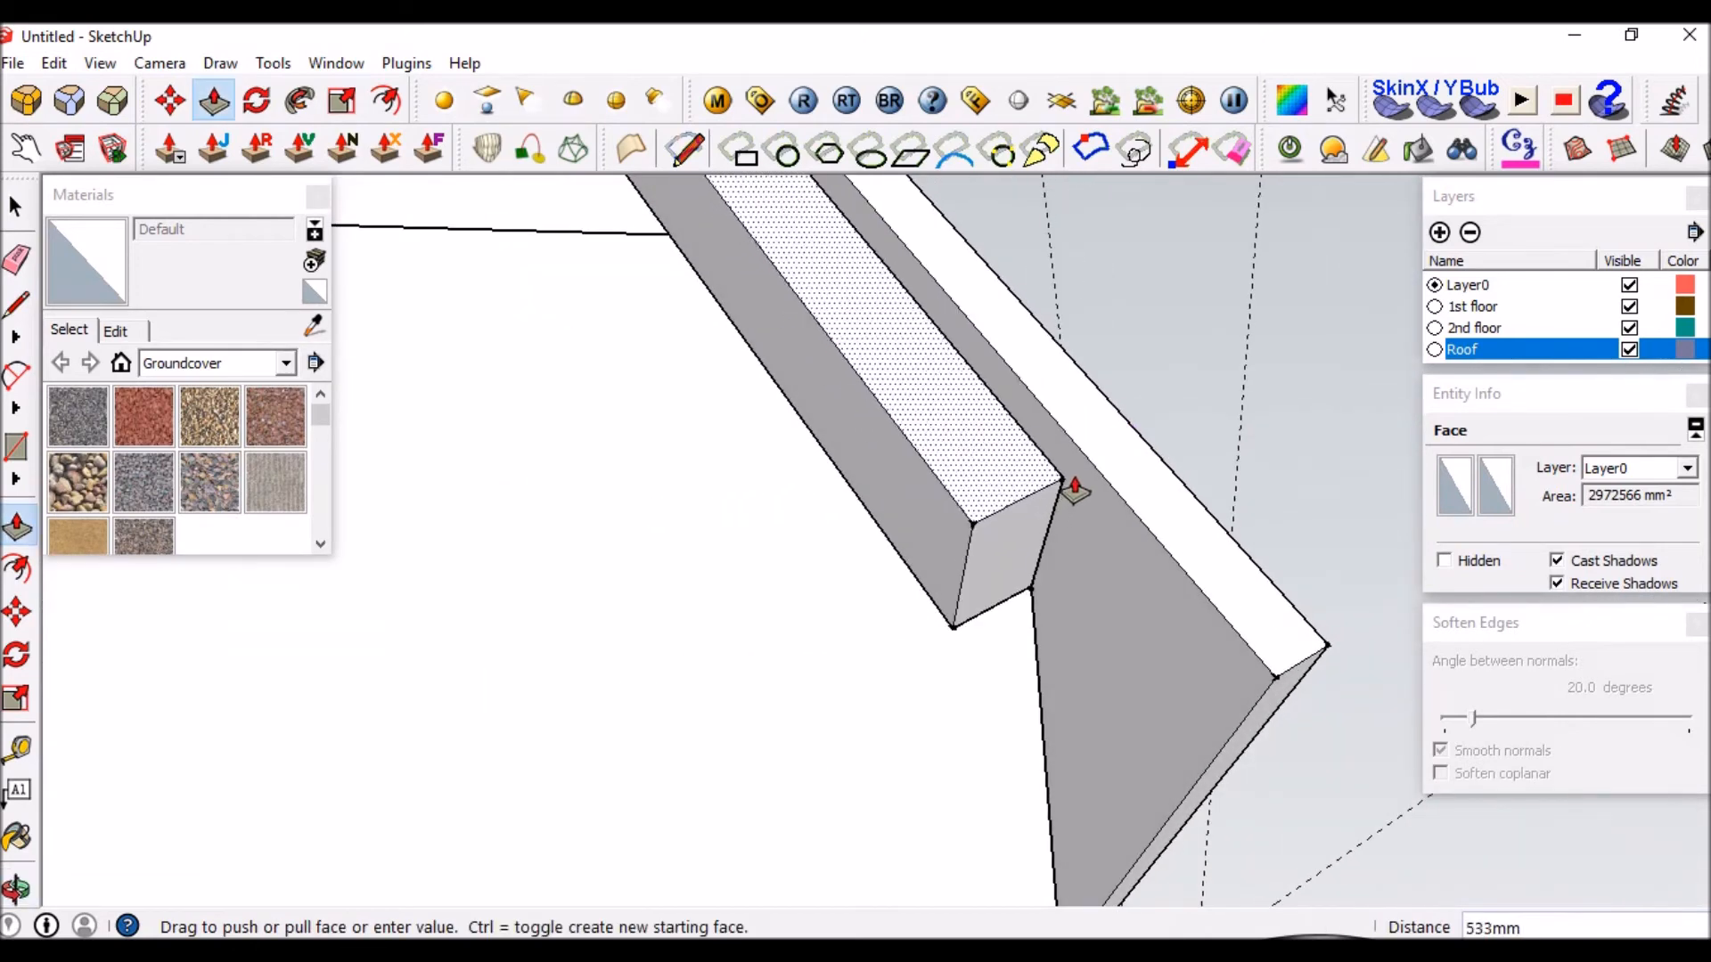
pyautogui.write('57')
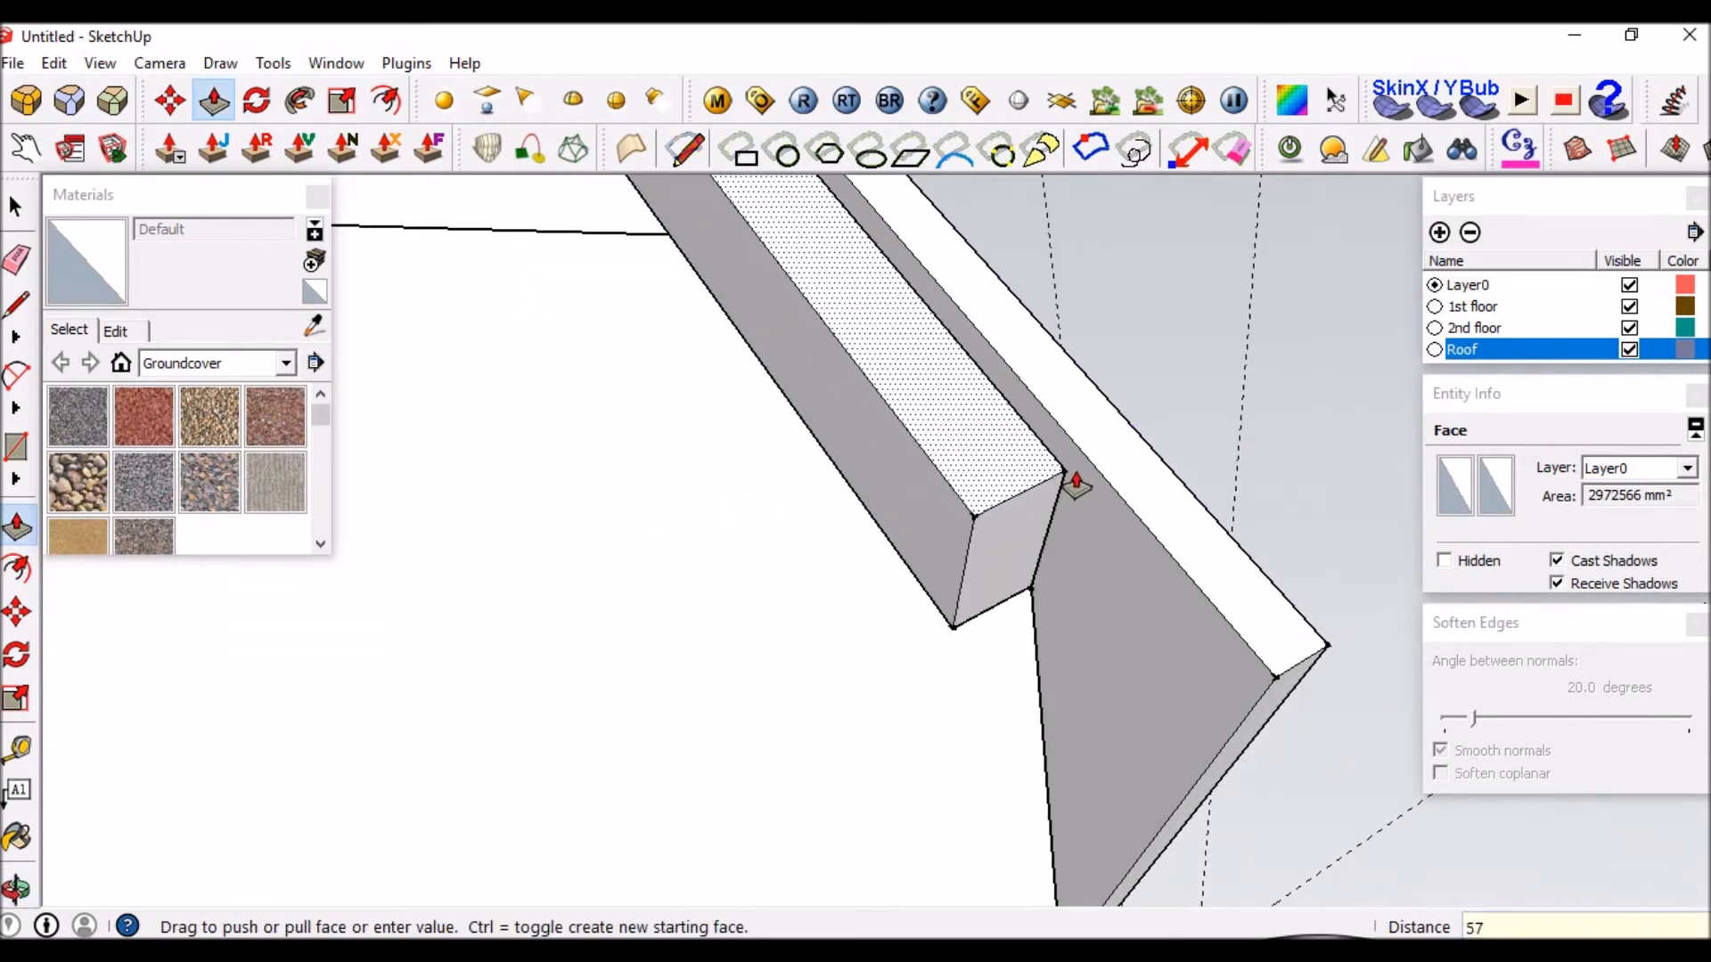
pyautogui.write('0')
pyautogui.press('Return')
# Extend the lower end face of the gable trim's left leg down the slope to the box beneath the eave.
pyautogui.scroll(-5, 1132, 616)
pyautogui.moveTo(1158, 623); pyautogui.dragTo(534, 668, button='middle')
pyautogui.scroll(5, 570, 673)
pyautogui.moveTo(719, 544); pyautogui.dragTo(708, 556, button='middle')
pyautogui.scroll(3, 714, 566)
pyautogui.scroll(-2, 755, 554)
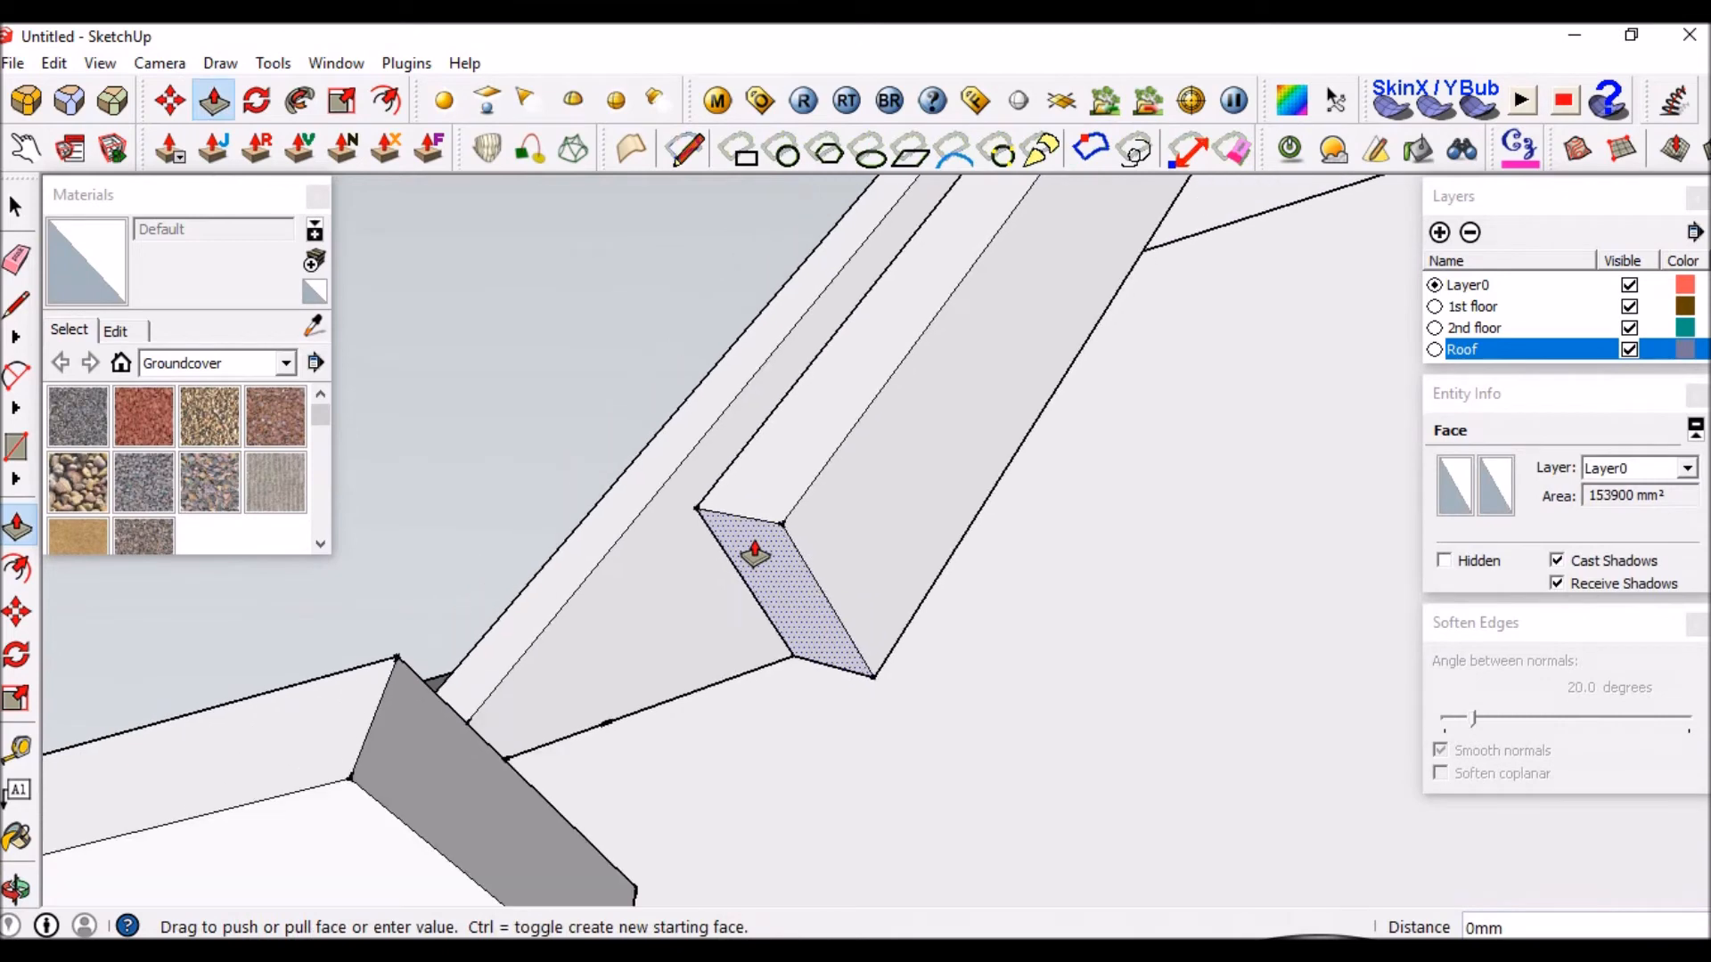
pyautogui.click(752, 535)
pyautogui.moveTo(606, 707); pyautogui.dragTo(565, 729, button='middle')
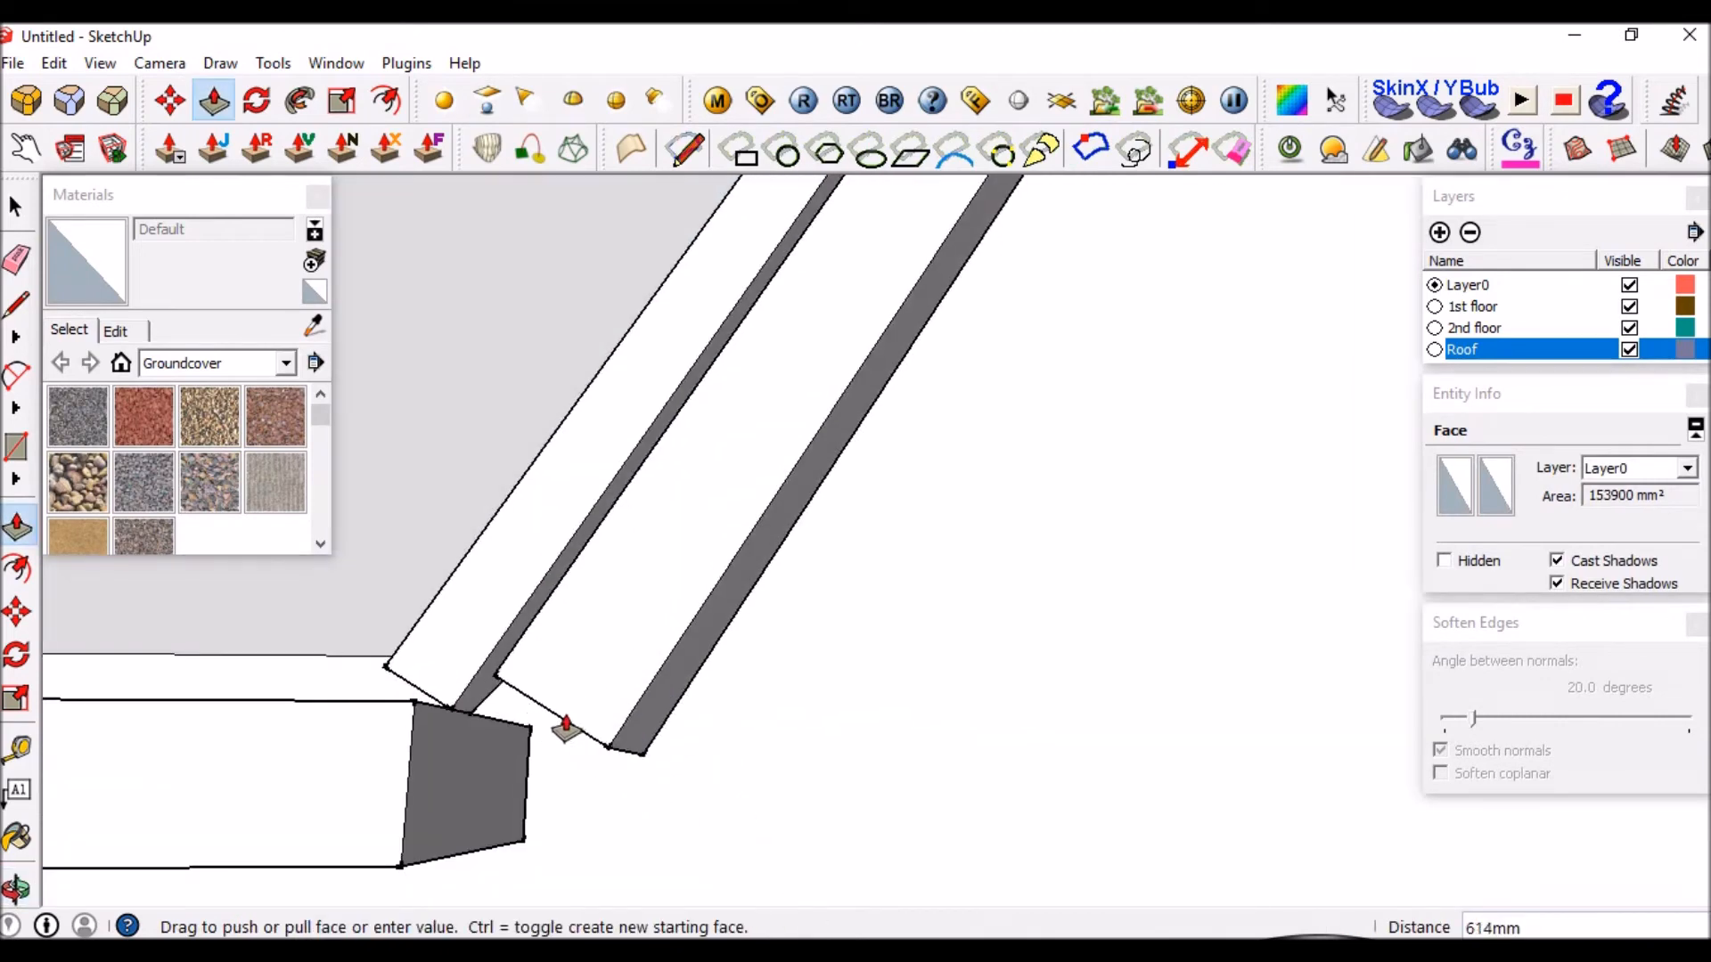
pyautogui.click(510, 729)
# Select the entire gable trim and make it a component.
pyautogui.press('space')
pyautogui.scroll(-2, 600, 548)
pyautogui.tripleClick(600, 549)
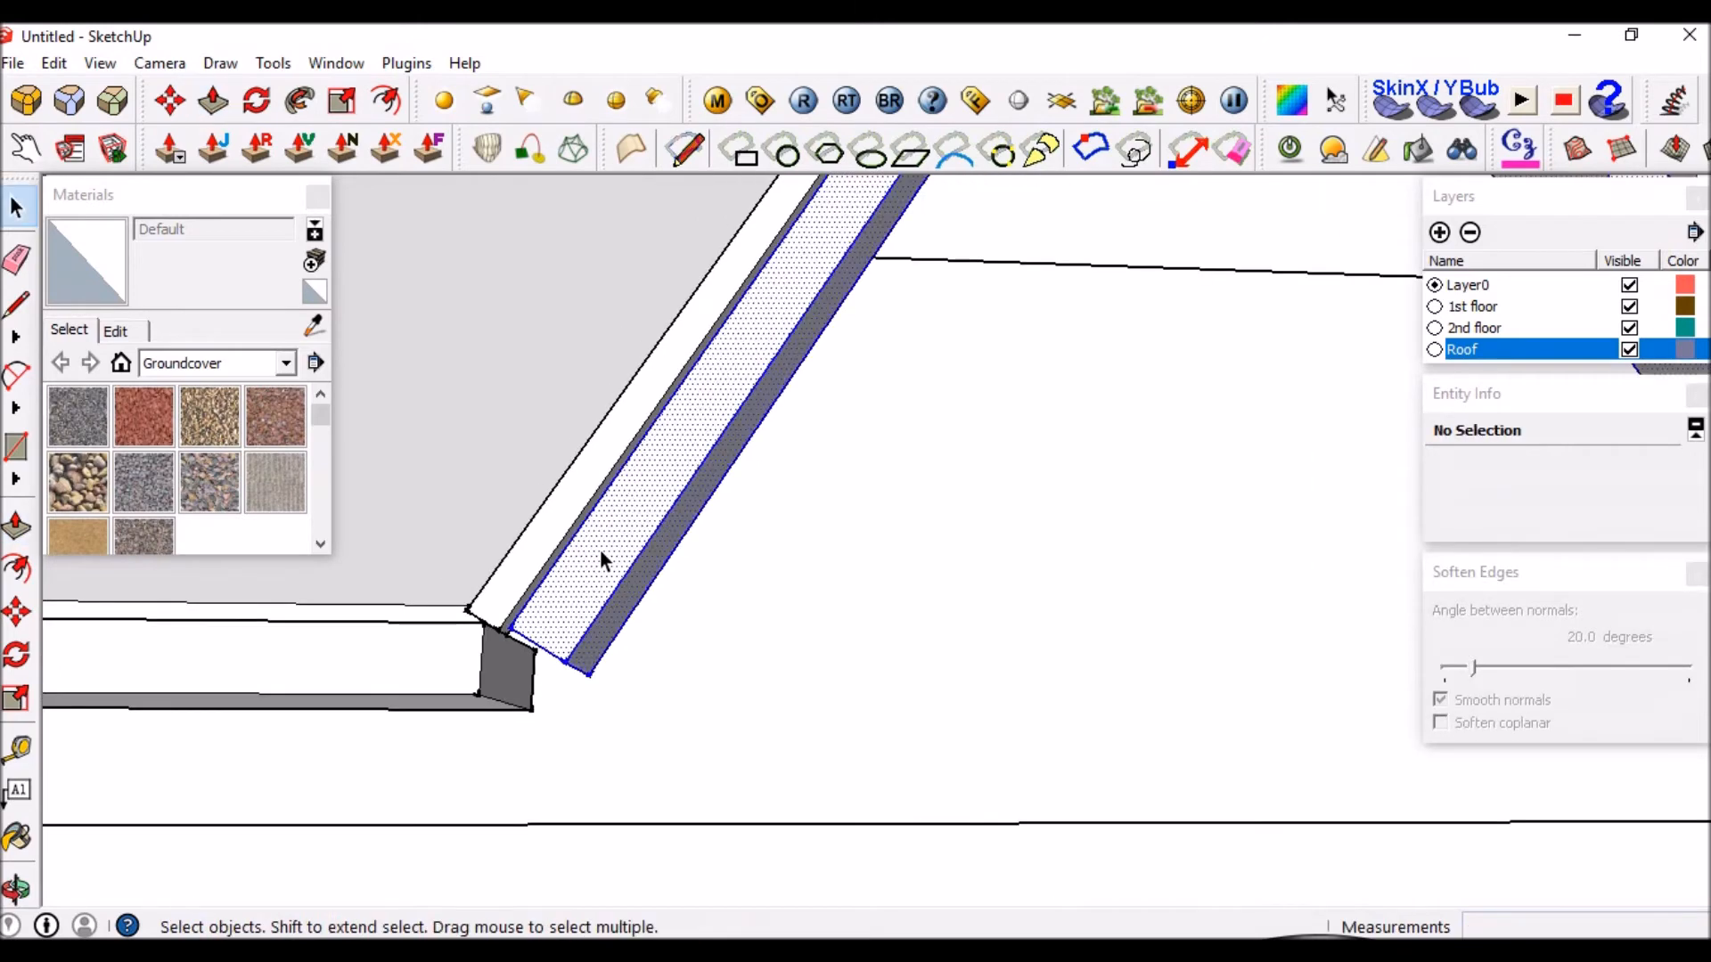
pyautogui.press('g')
pyautogui.press('Return')
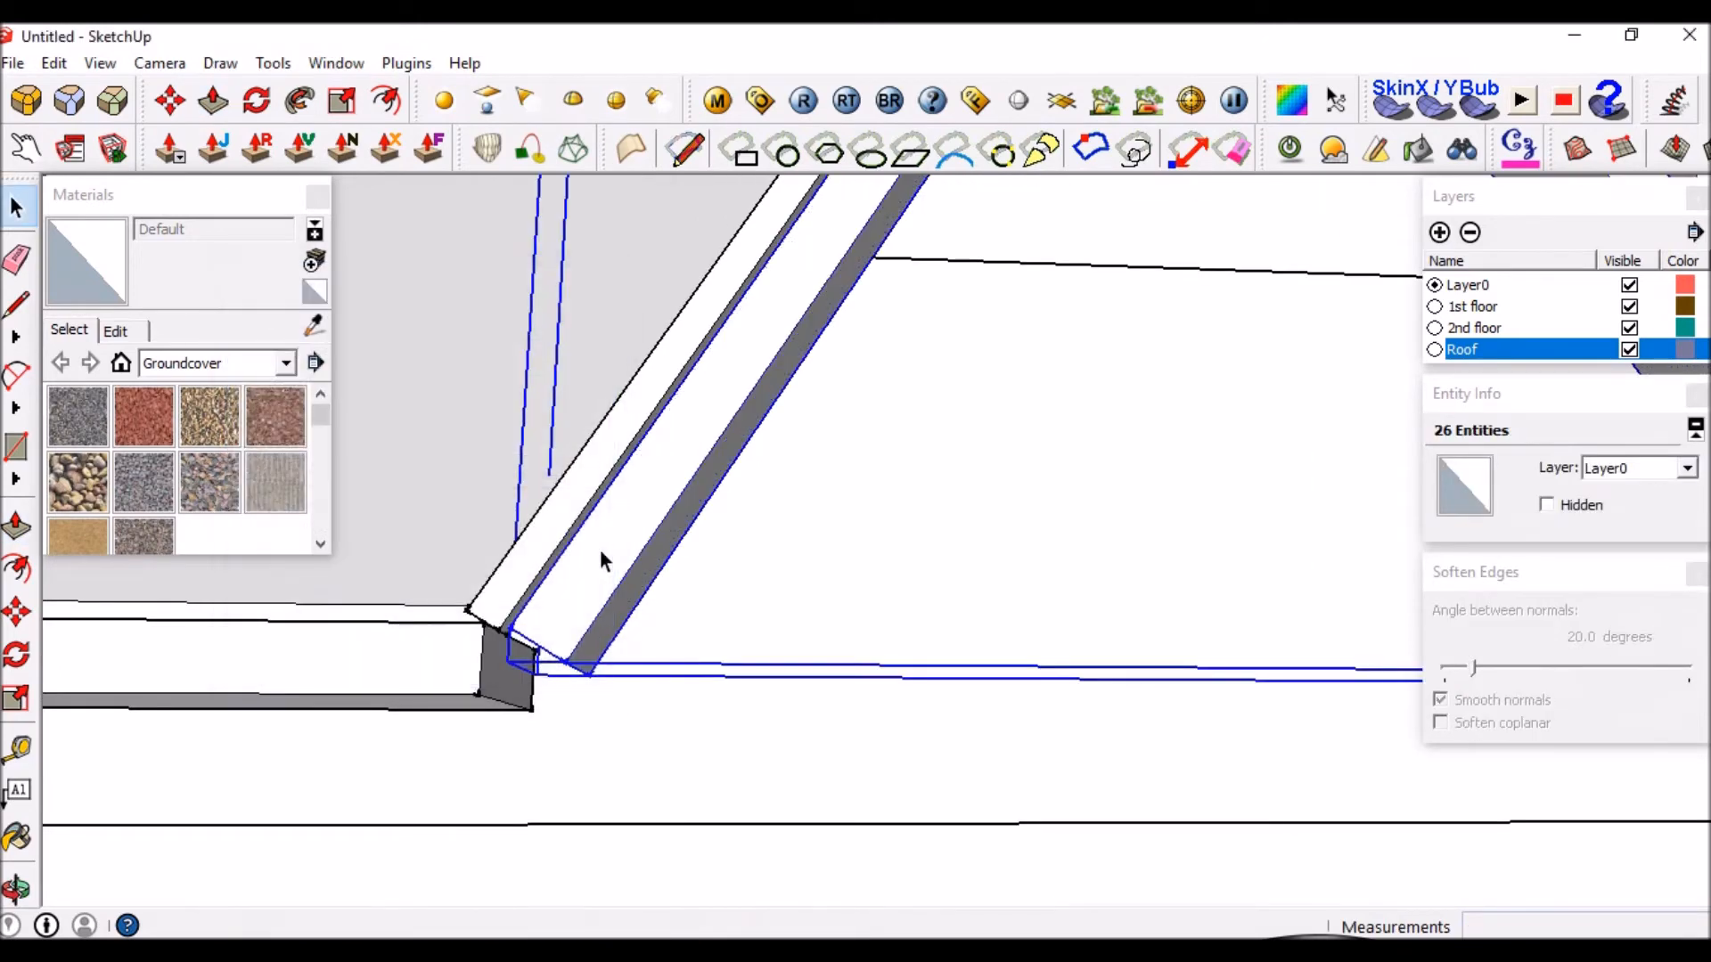
pyautogui.press('o')
# Extend the eave box's end face along the wall to the gable trim's inner lower corner, fitting the box to the trim's foot.
pyautogui.moveTo(583, 649); pyautogui.dragTo(547, 668, button='middle')
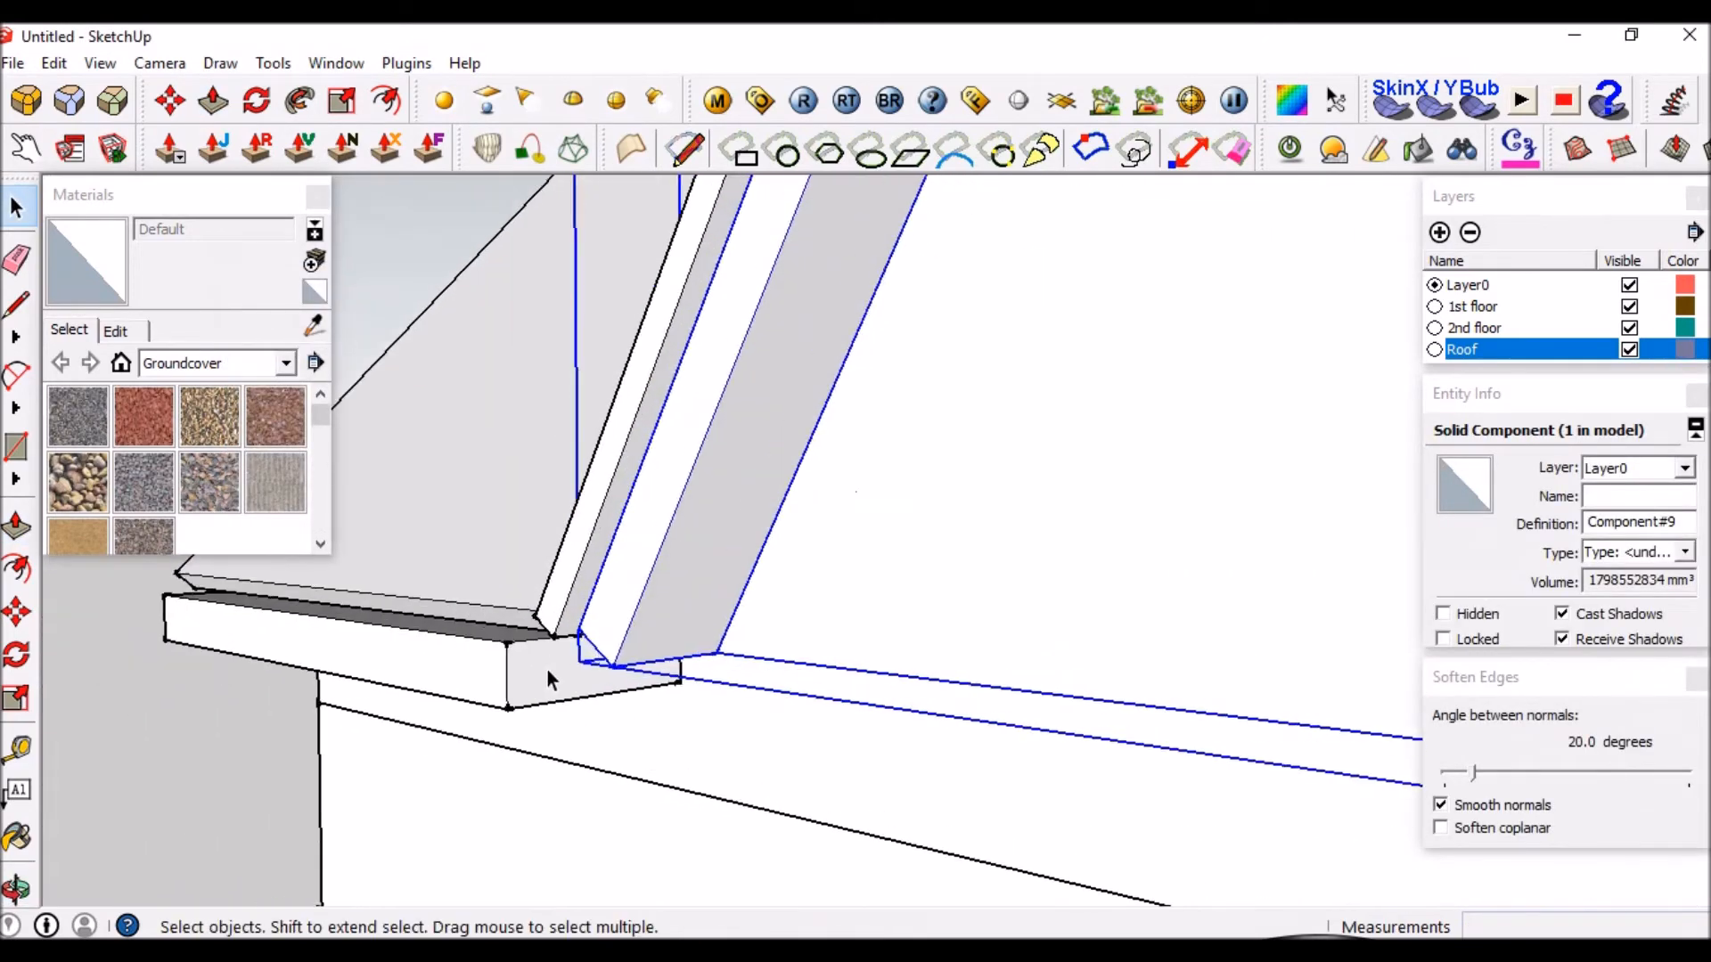
pyautogui.scroll(2, 547, 669)
pyautogui.scroll(1, 571, 695)
pyautogui.click(374, 638)
pyautogui.tripleClick(464, 656)
pyautogui.click(834, 429)
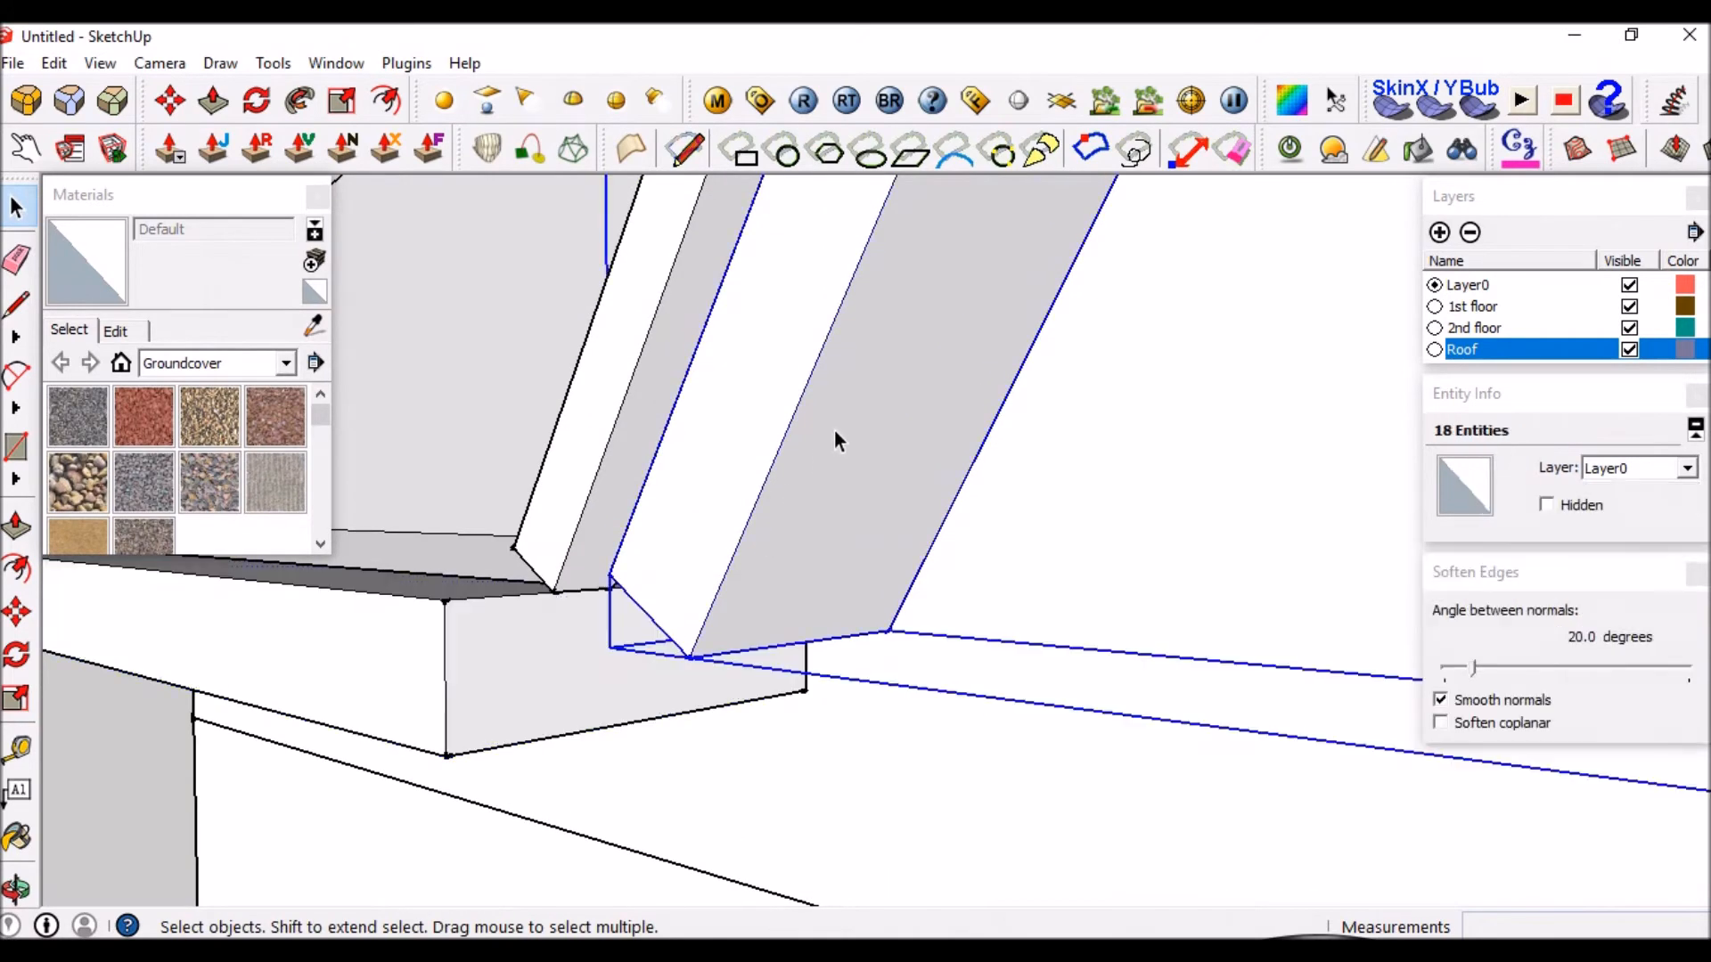
pyautogui.doubleClick(552, 645)
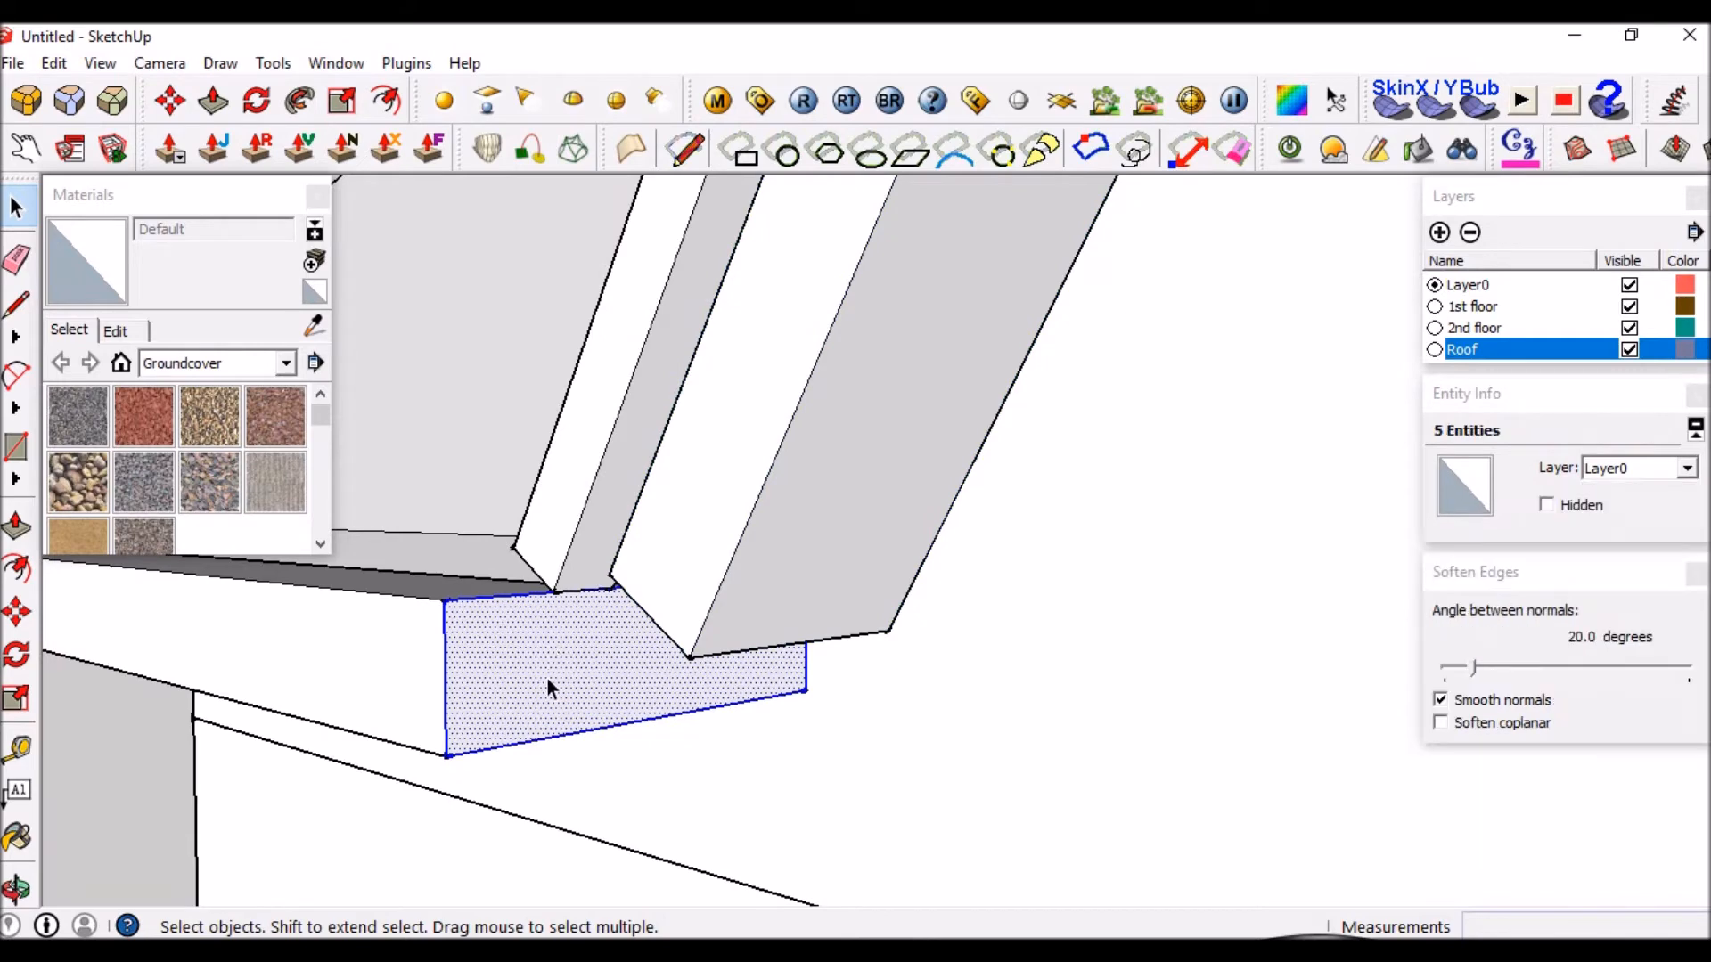
pyautogui.click(443, 649)
pyautogui.press('p')
pyautogui.moveTo(508, 672); pyautogui.dragTo(718, 613)
pyautogui.scroll(3, 712, 606)
pyautogui.moveTo(718, 613); pyautogui.dragTo(960, 494, button='middle')
pyautogui.scroll(5, 964, 490)
pyautogui.press('space')
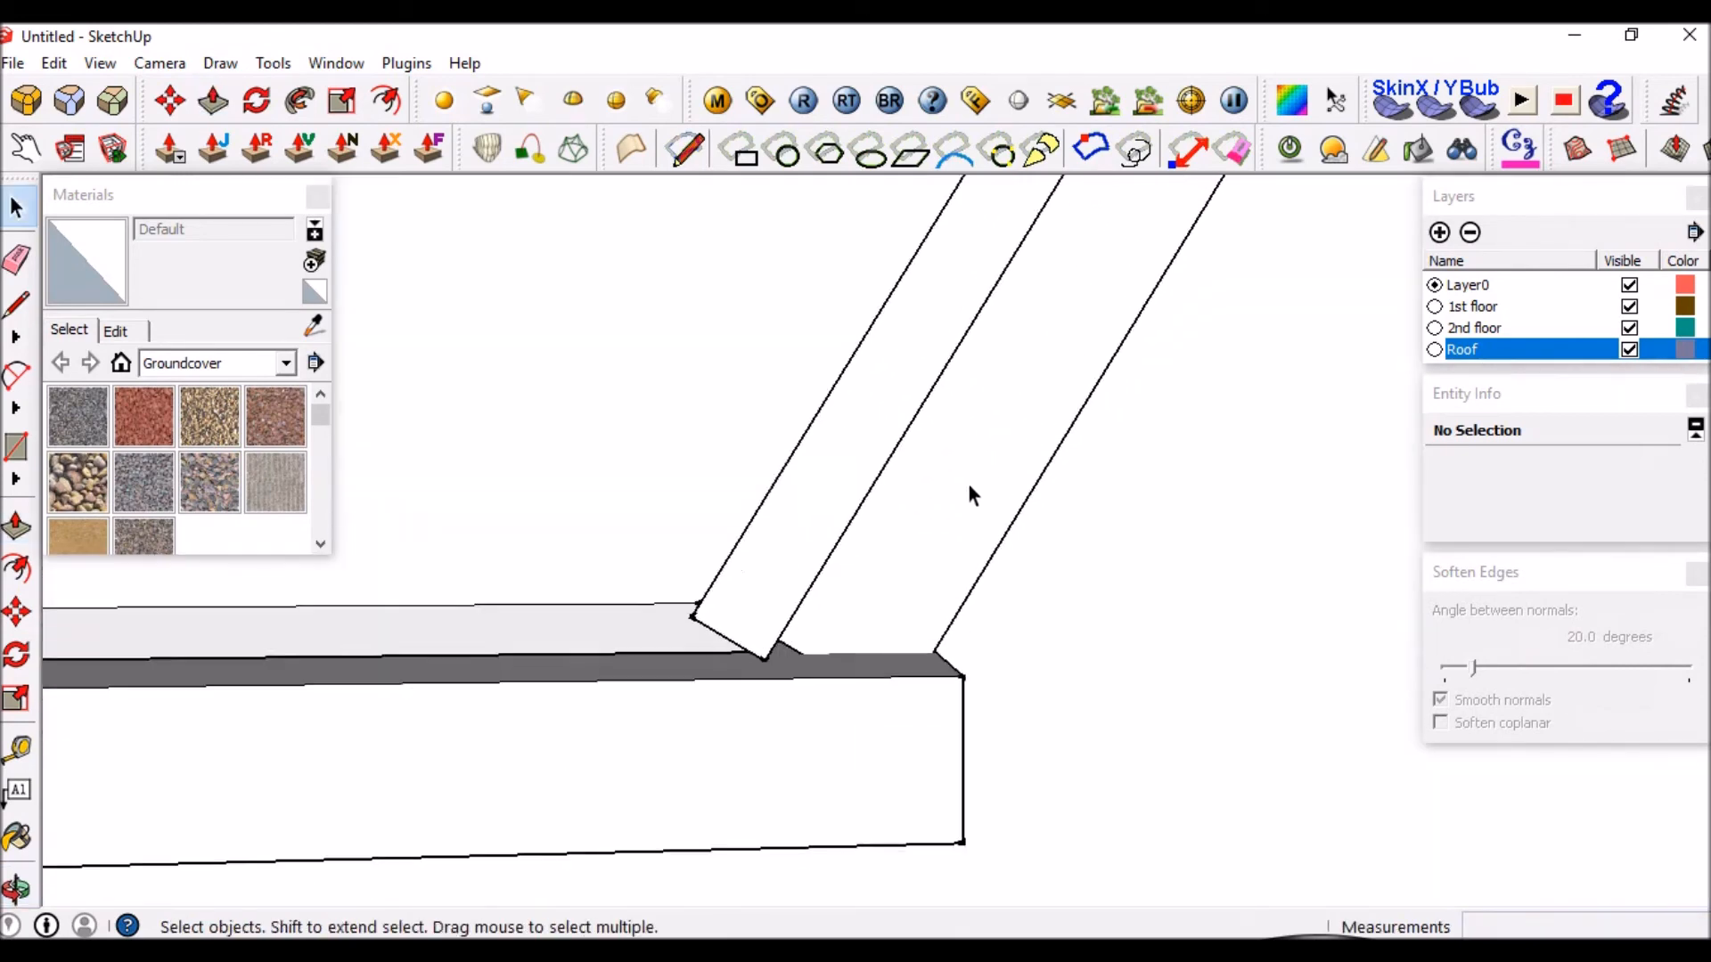
pyautogui.moveTo(721, 746); pyautogui.dragTo(670, 520, button='middle')
pyautogui.press('p')
pyautogui.click(681, 742)
pyautogui.click(609, 829)
pyautogui.press('space')
# Examine the gable trim and eave box from several angles, comparing both lower ends of the front gable.
pyautogui.scroll(-5, 670, 516)
pyautogui.moveTo(793, 544)
pyautogui.mouseDown(button='middle')
pyautogui.moveTo(808, 553)
pyautogui.moveTo(786, 574)
pyautogui.mouseUp(button='middle')
pyautogui.scroll(-8, 786, 574)
pyautogui.moveTo(542, 641); pyautogui.dragTo(1012, 529, button='middle')
pyautogui.scroll(-5, 1012, 527)
pyautogui.click(1223, 442)
pyautogui.scroll(-1, 1224, 441)
pyautogui.moveTo(1222, 440); pyautogui.dragTo(428, 600, button='middle')
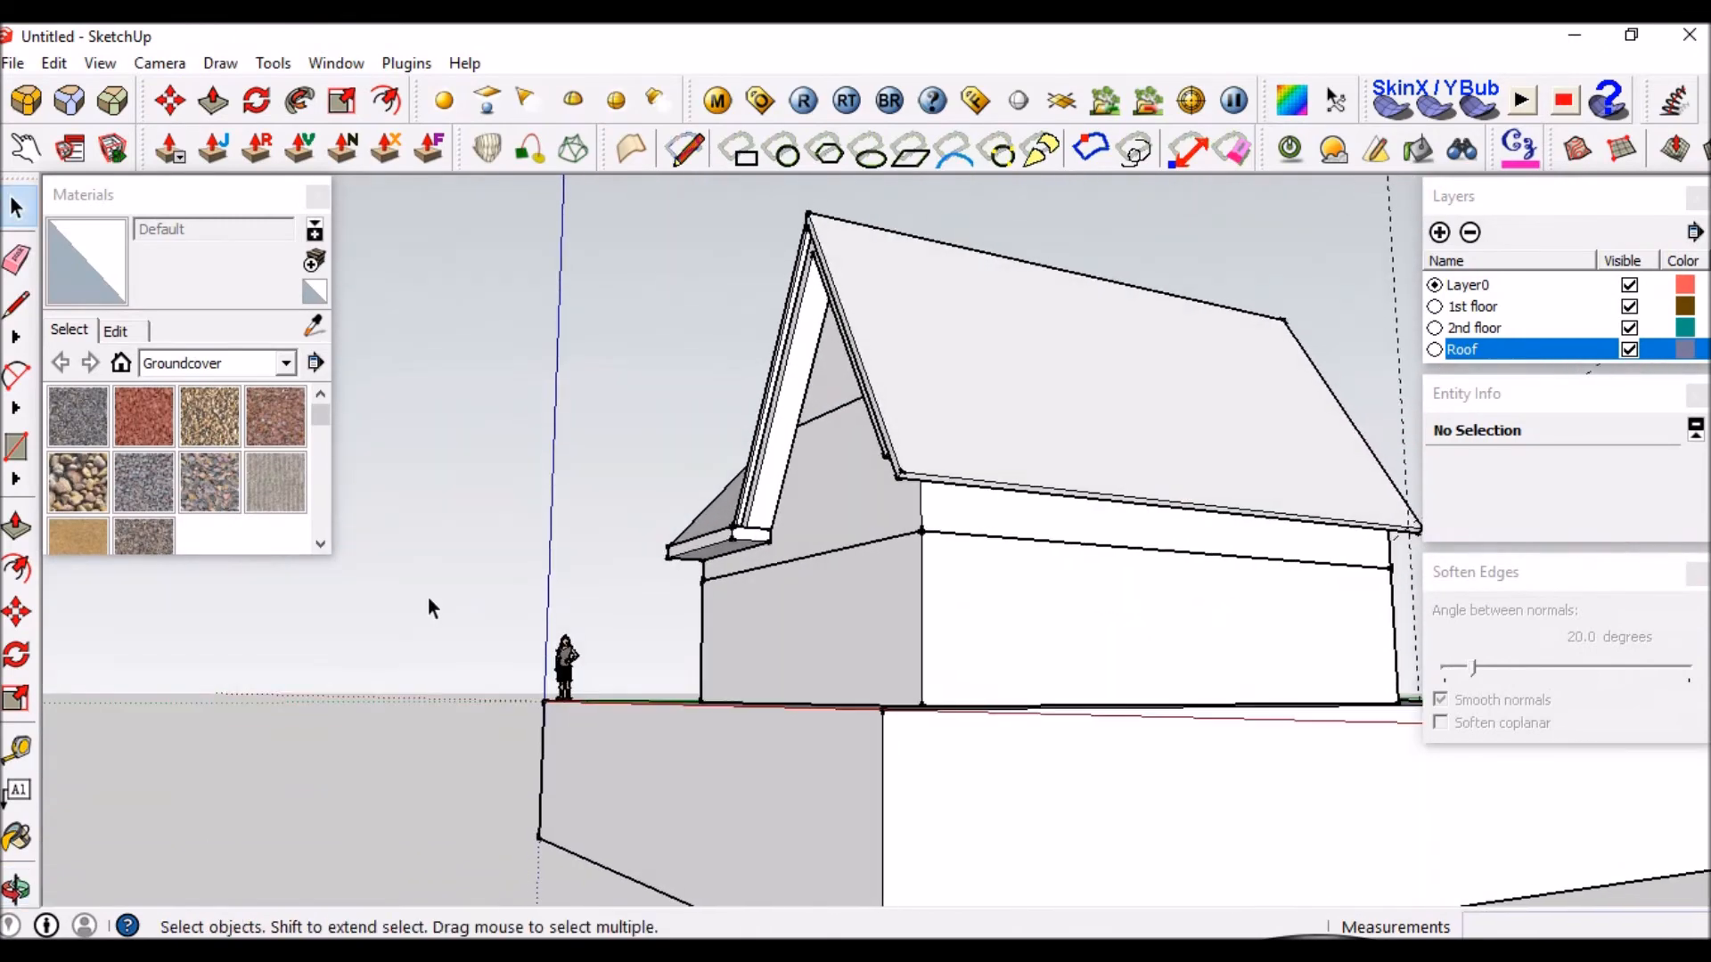
pyautogui.scroll(5, 814, 474)
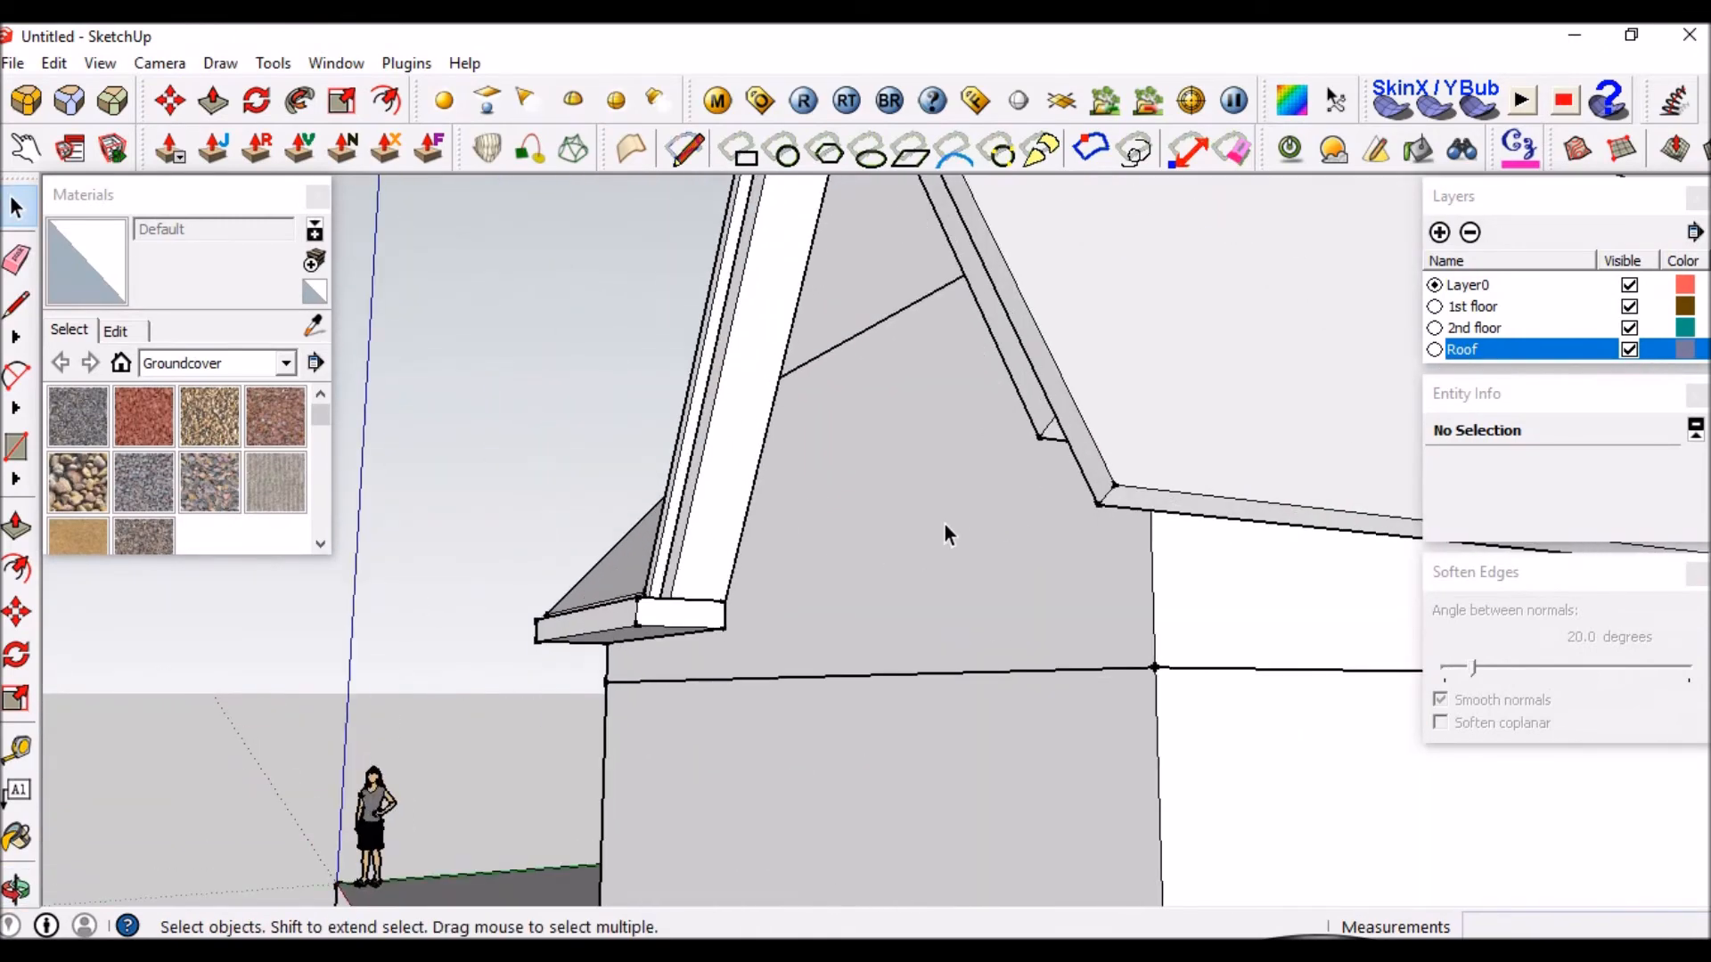
pyautogui.moveTo(1005, 540); pyautogui.dragTo(1446, 581, button='middle')
pyautogui.click(852, 634)
pyautogui.moveTo(853, 635); pyautogui.dragTo(635, 616, button='middle')
pyautogui.scroll(-4, 634, 617)
pyautogui.scroll(4, 1152, 619)
pyautogui.moveTo(1153, 618); pyautogui.dragTo(1078, 613, button='middle')
pyautogui.scroll(-4, 1050, 557)
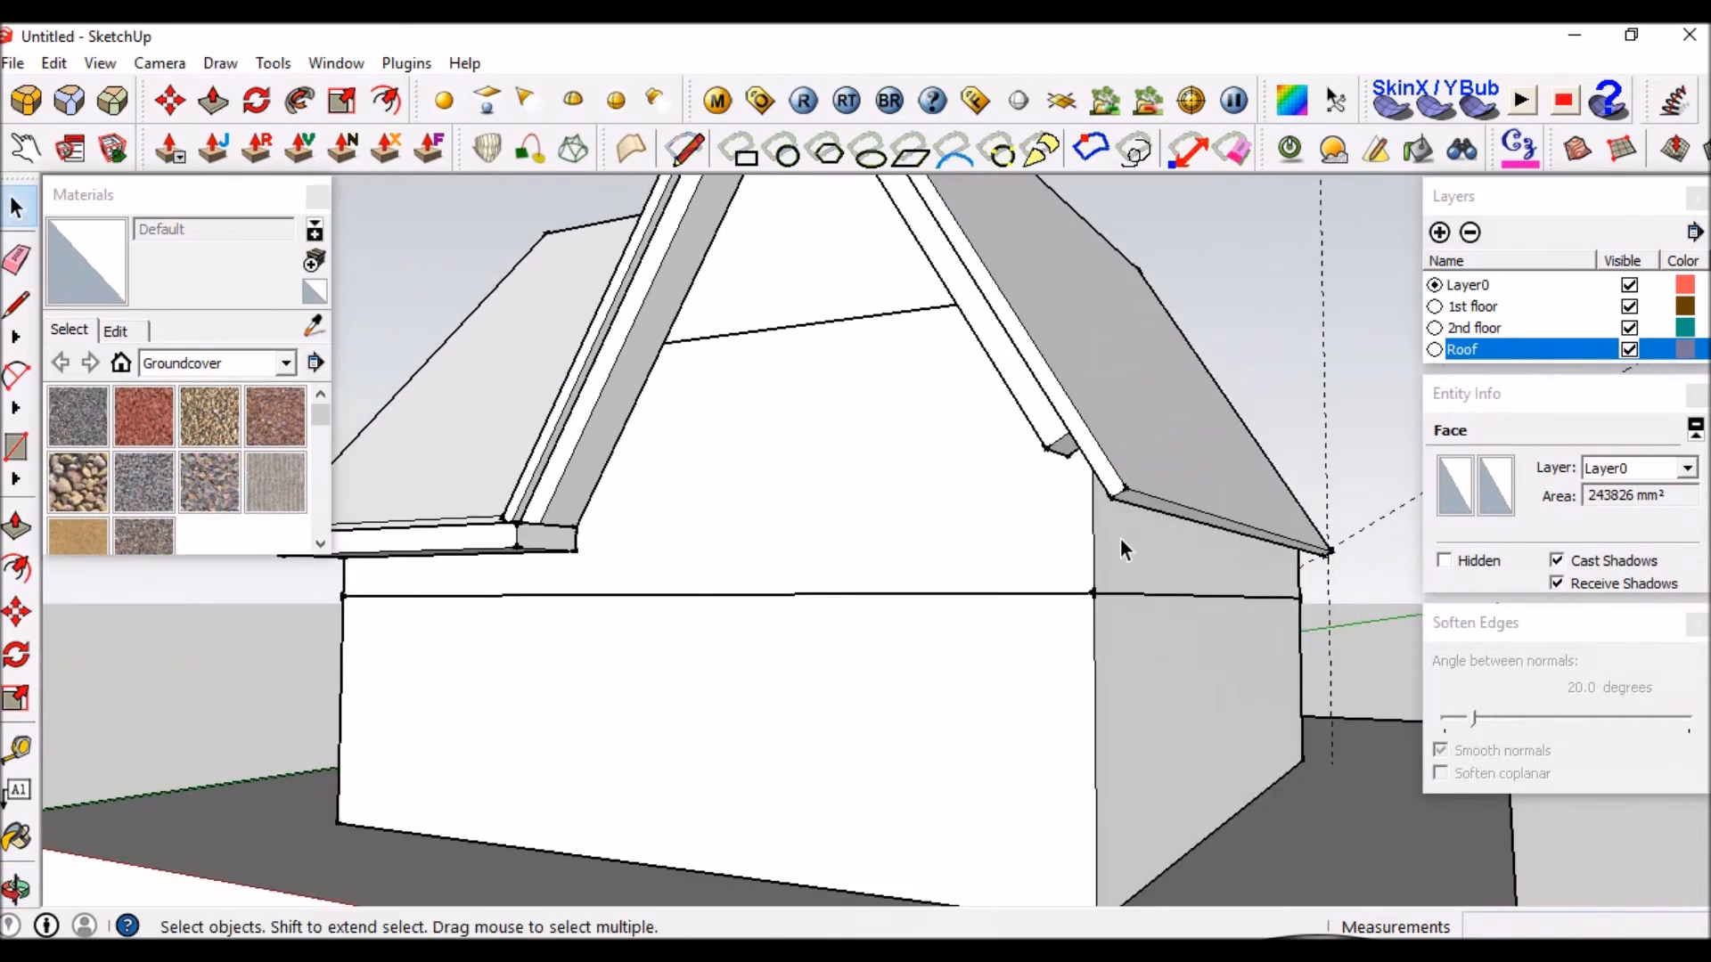
# Draw a rectangular profile about 722 mm wide at the side eave beside the front gable's right lower corner.
pyautogui.scroll(4, 1185, 569)
pyautogui.press('l')
pyautogui.click(1215, 491)
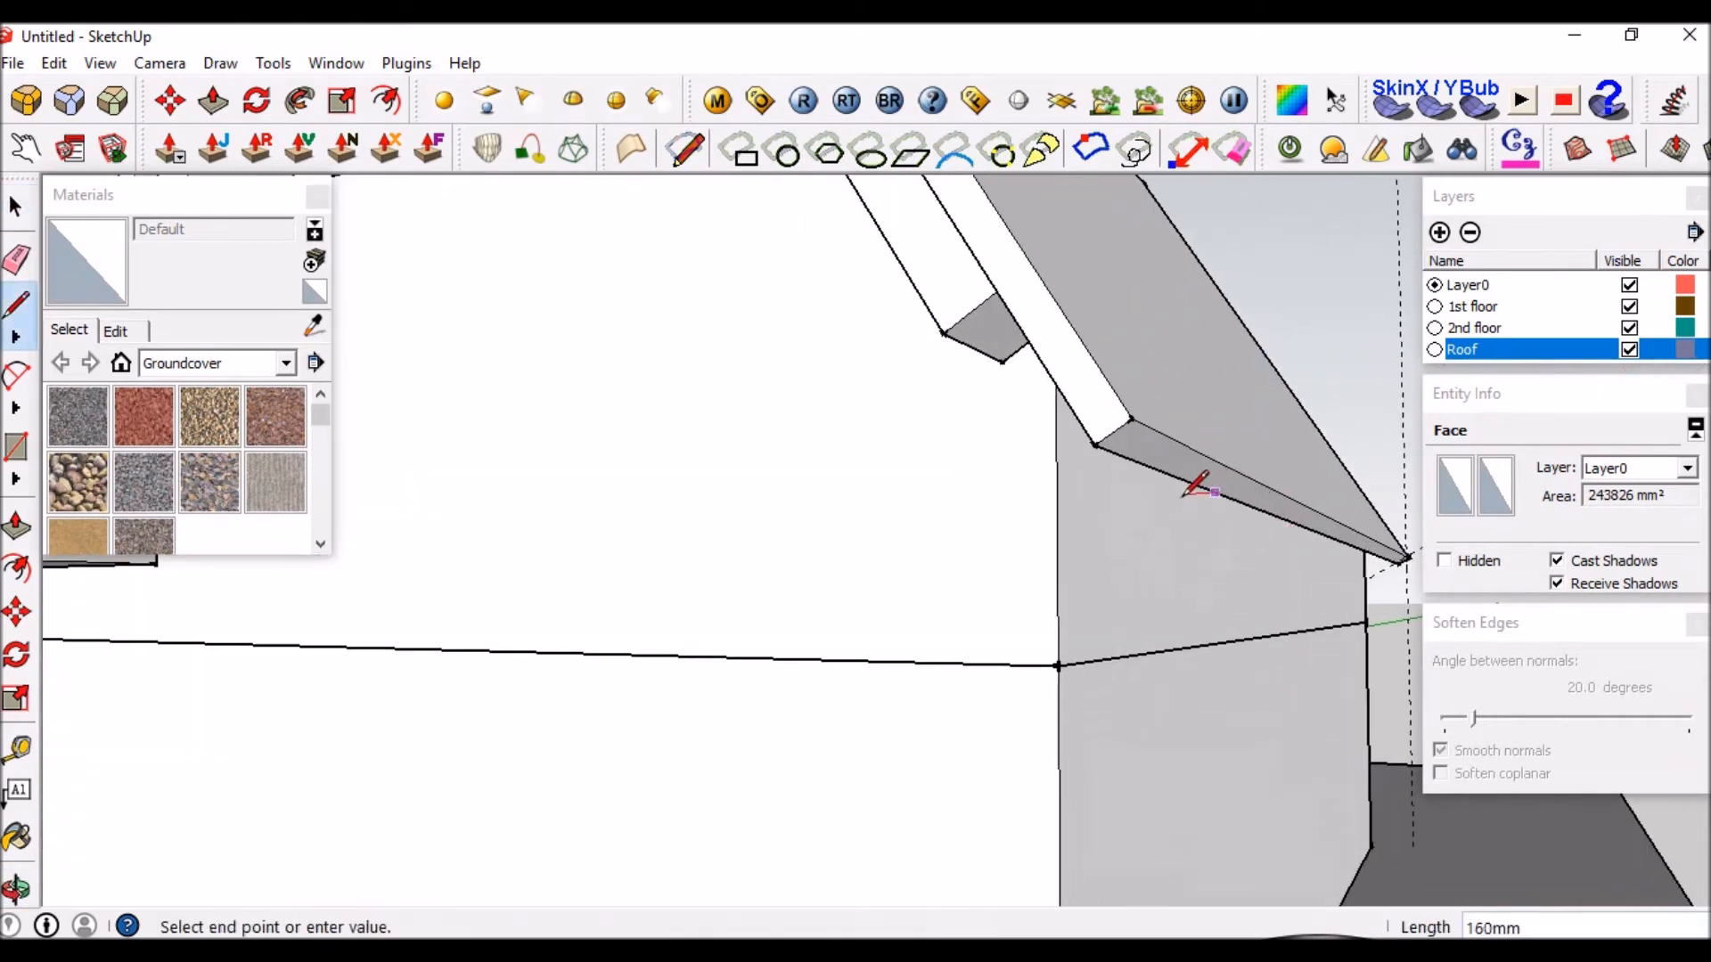
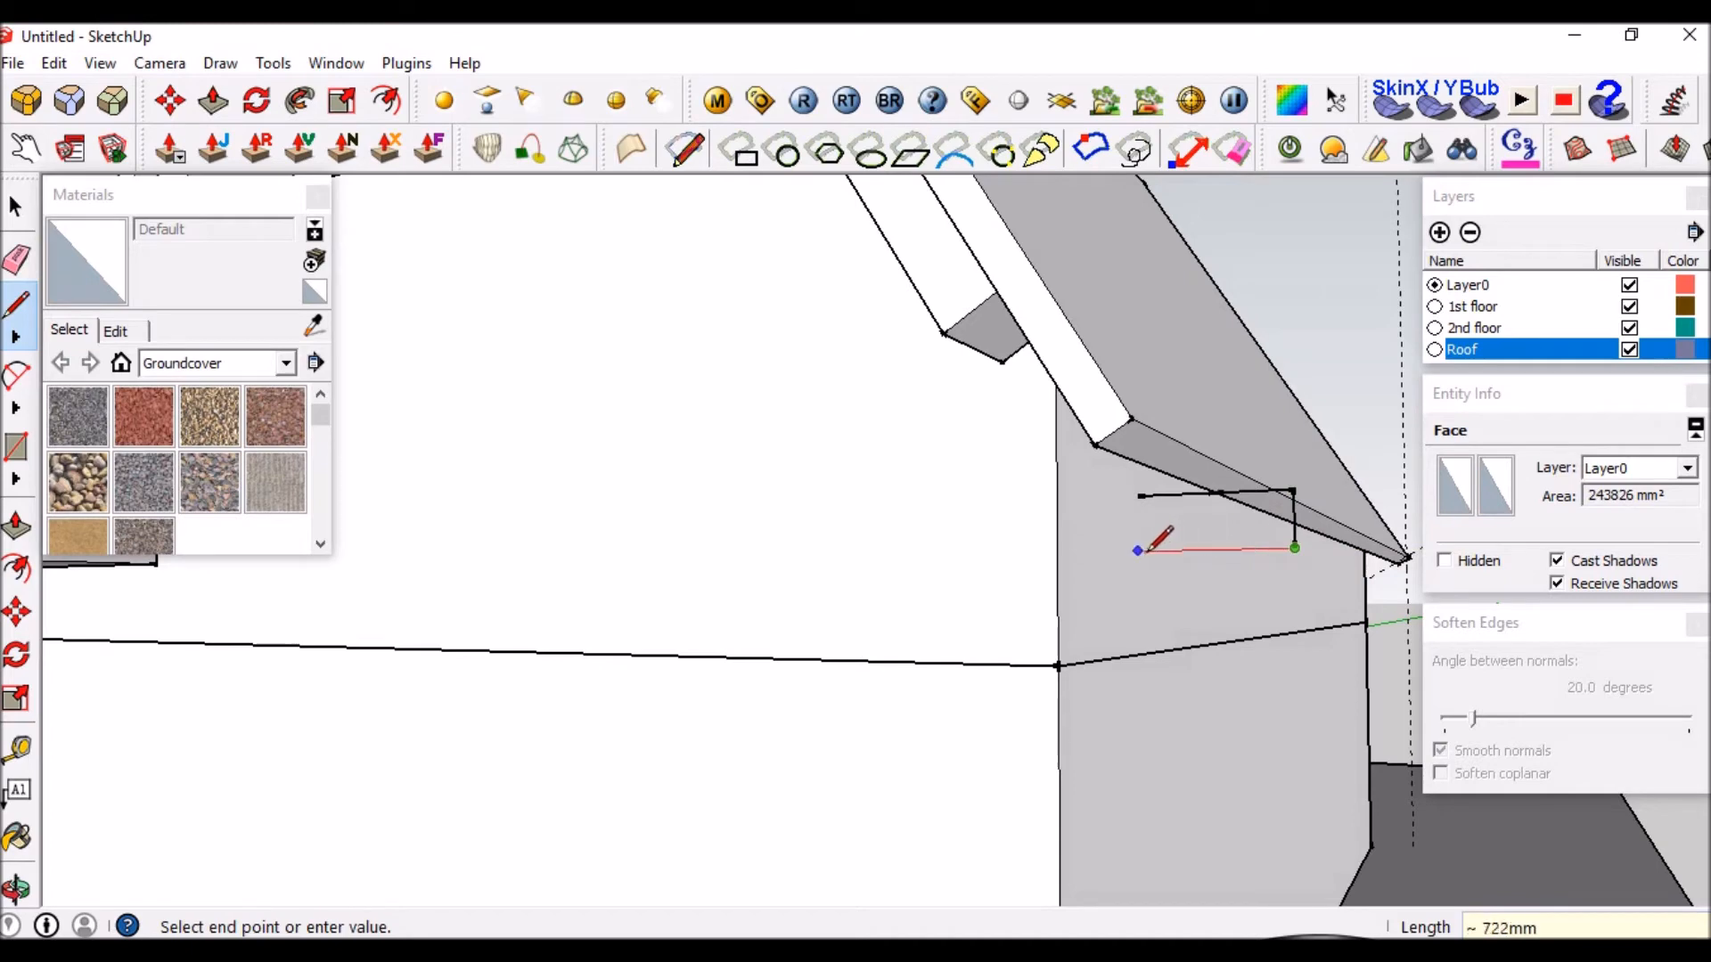
pyautogui.click(1138, 496)
pyautogui.press('space')
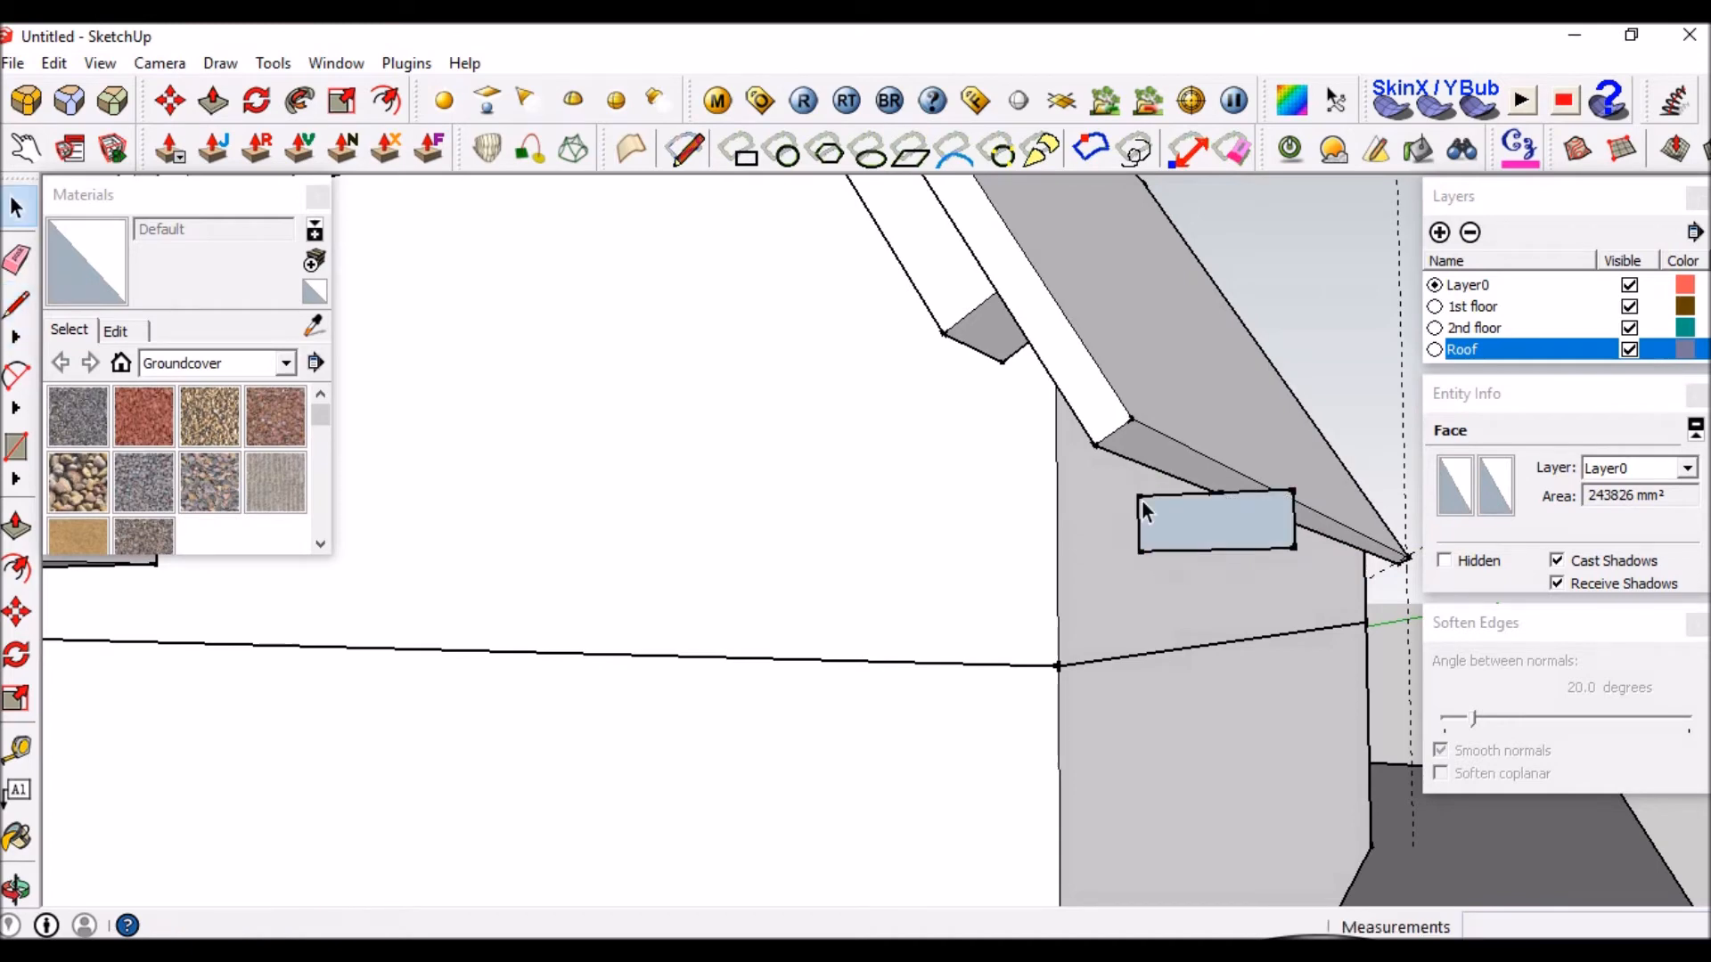
# Push/Pull the rectangular profile forward into an eave box, aligning its front end with the opposite eave box.
pyautogui.scroll(-5, 1167, 526)
pyautogui.press('p')
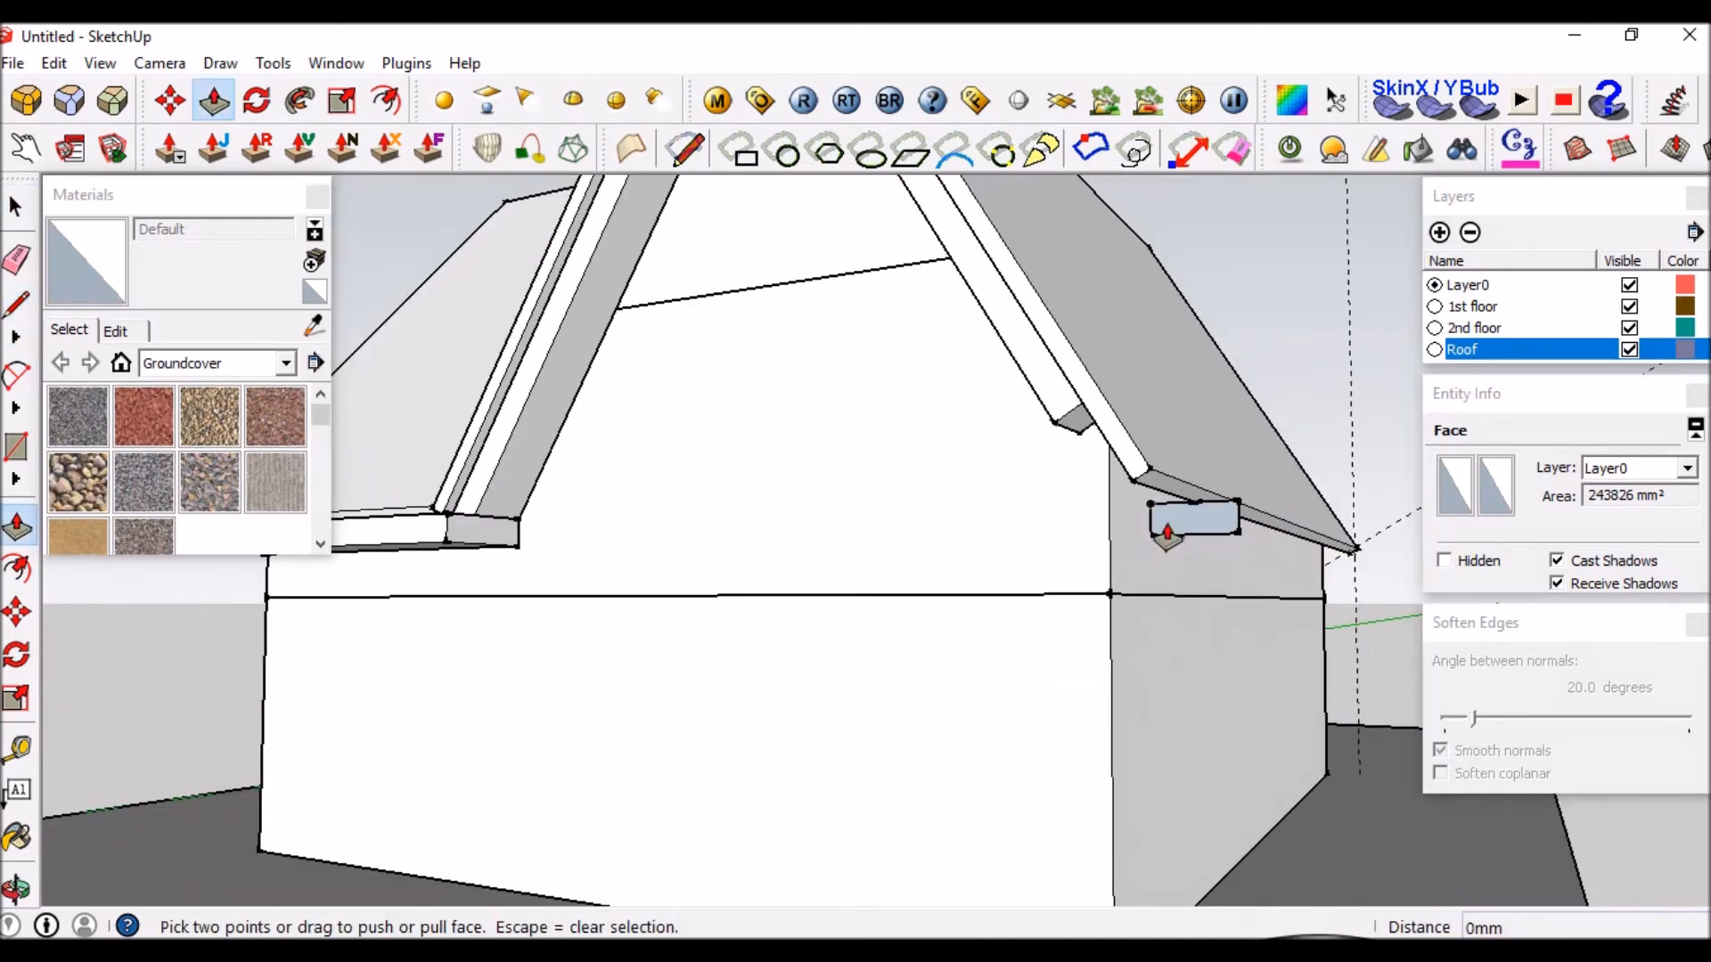
pyautogui.press('space')
pyautogui.scroll(3, 1212, 531)
pyautogui.click(1223, 541)
pyautogui.press('p')
pyautogui.scroll(-3, 1221, 545)
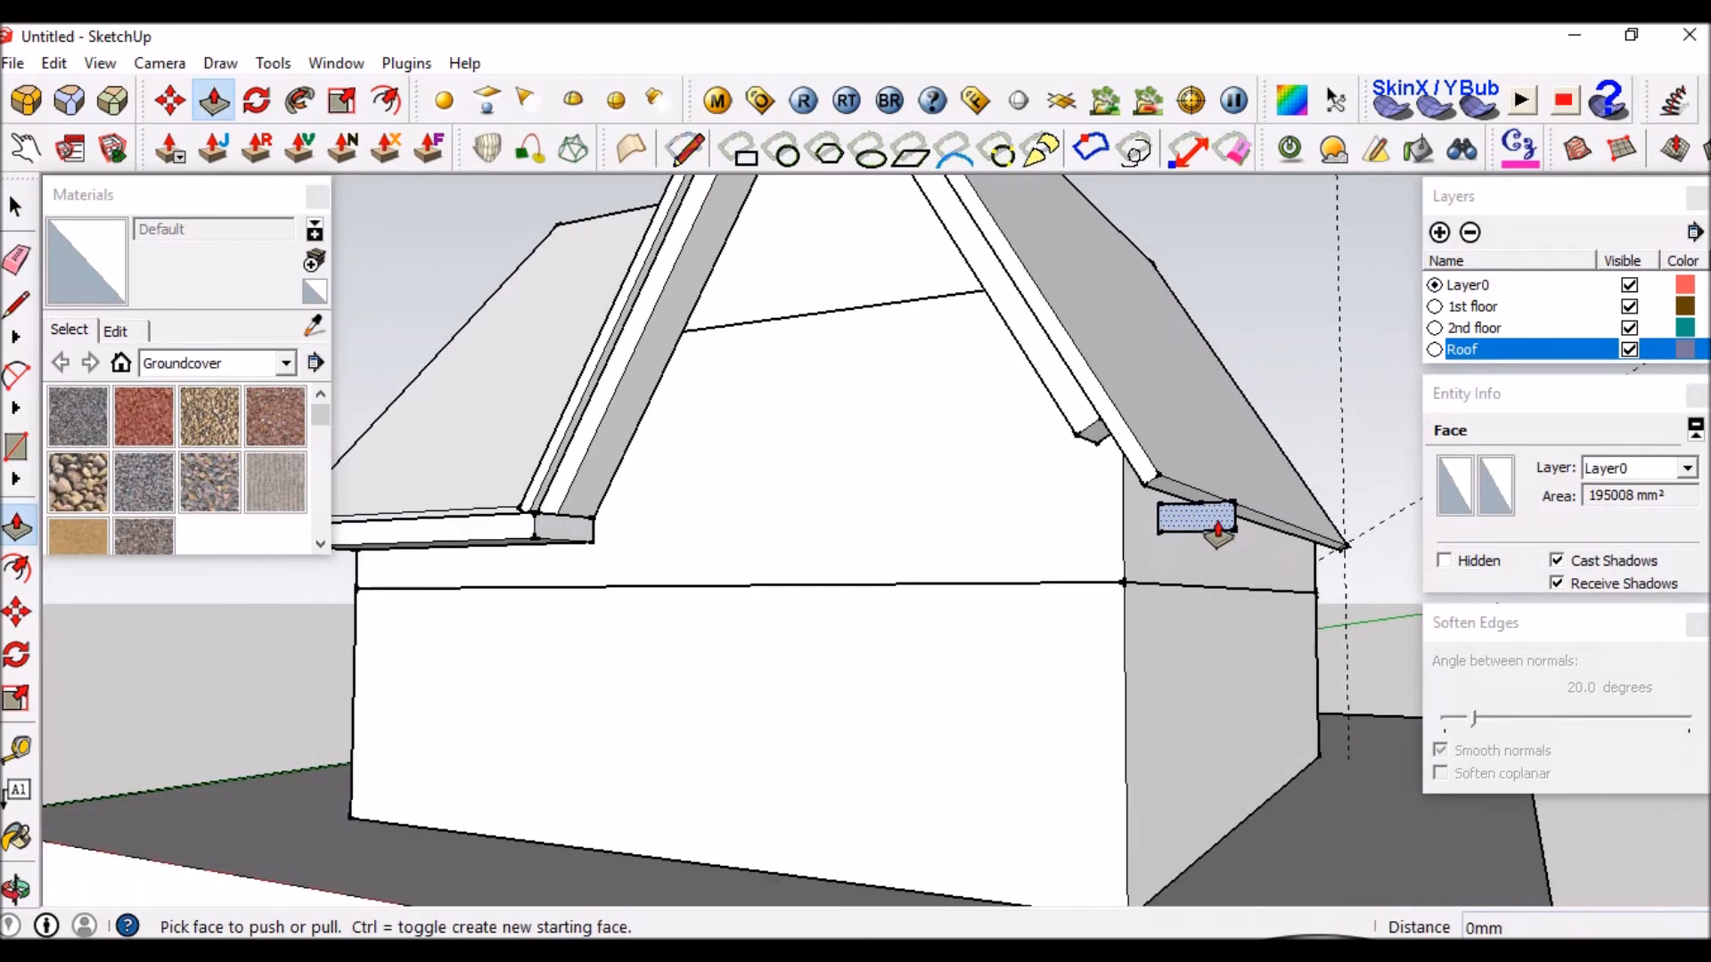
pyautogui.click(1216, 533)
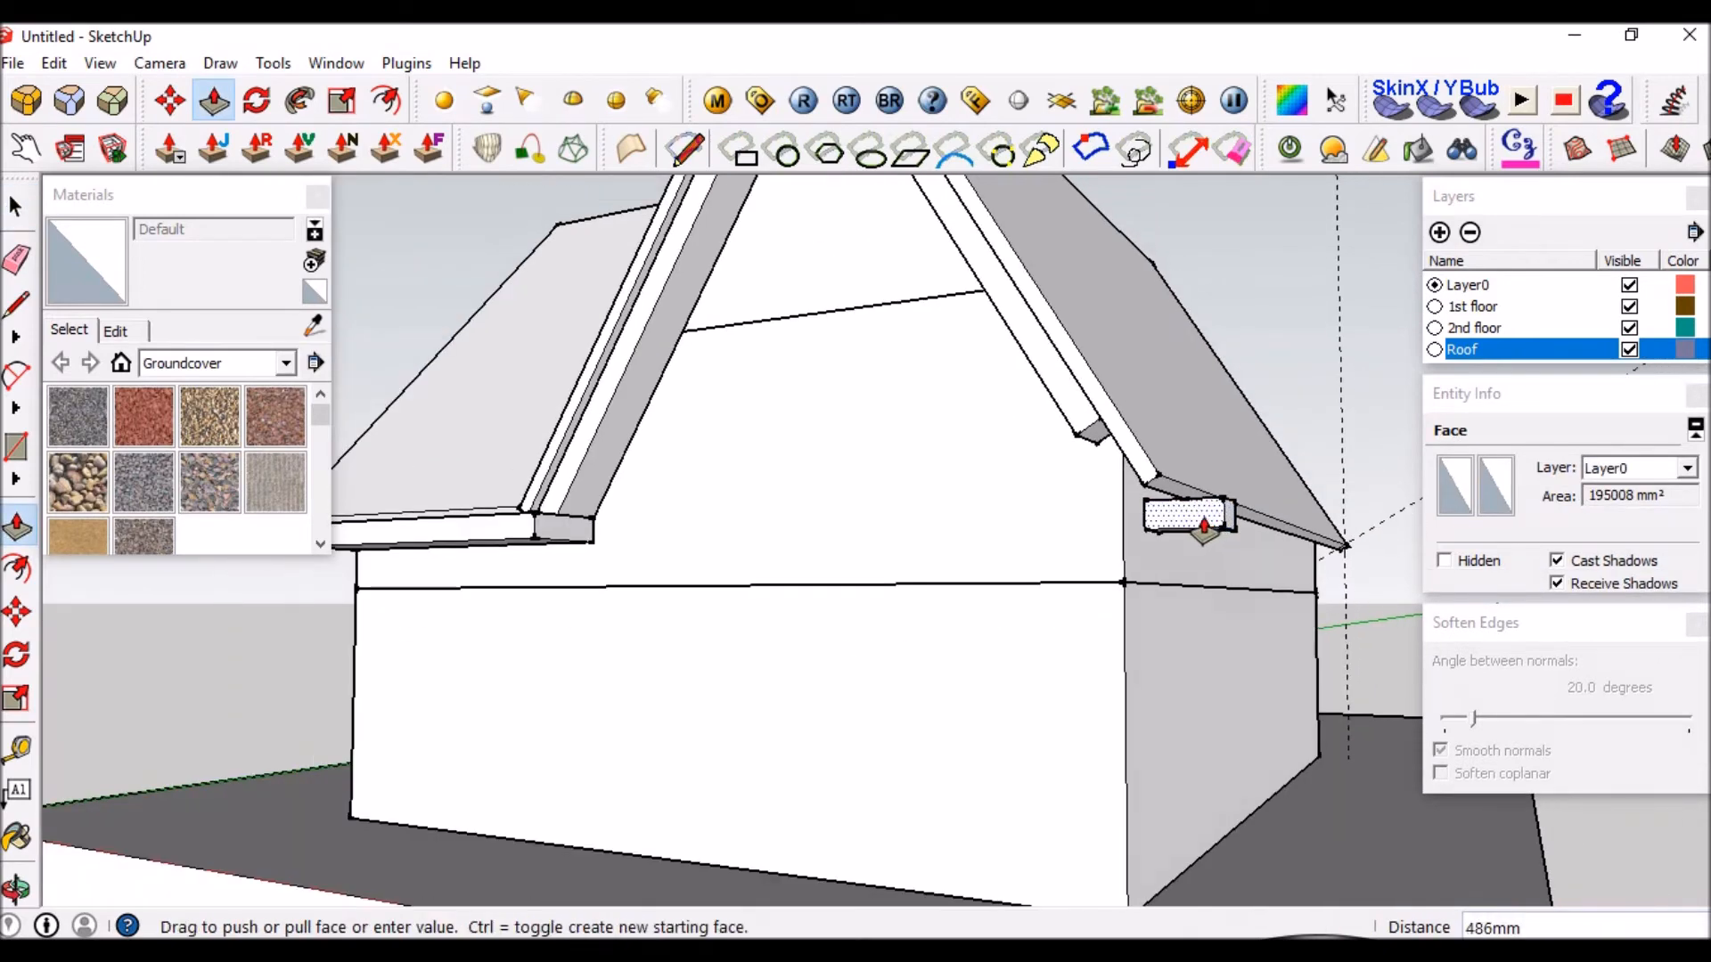
pyautogui.scroll(1, 1204, 525)
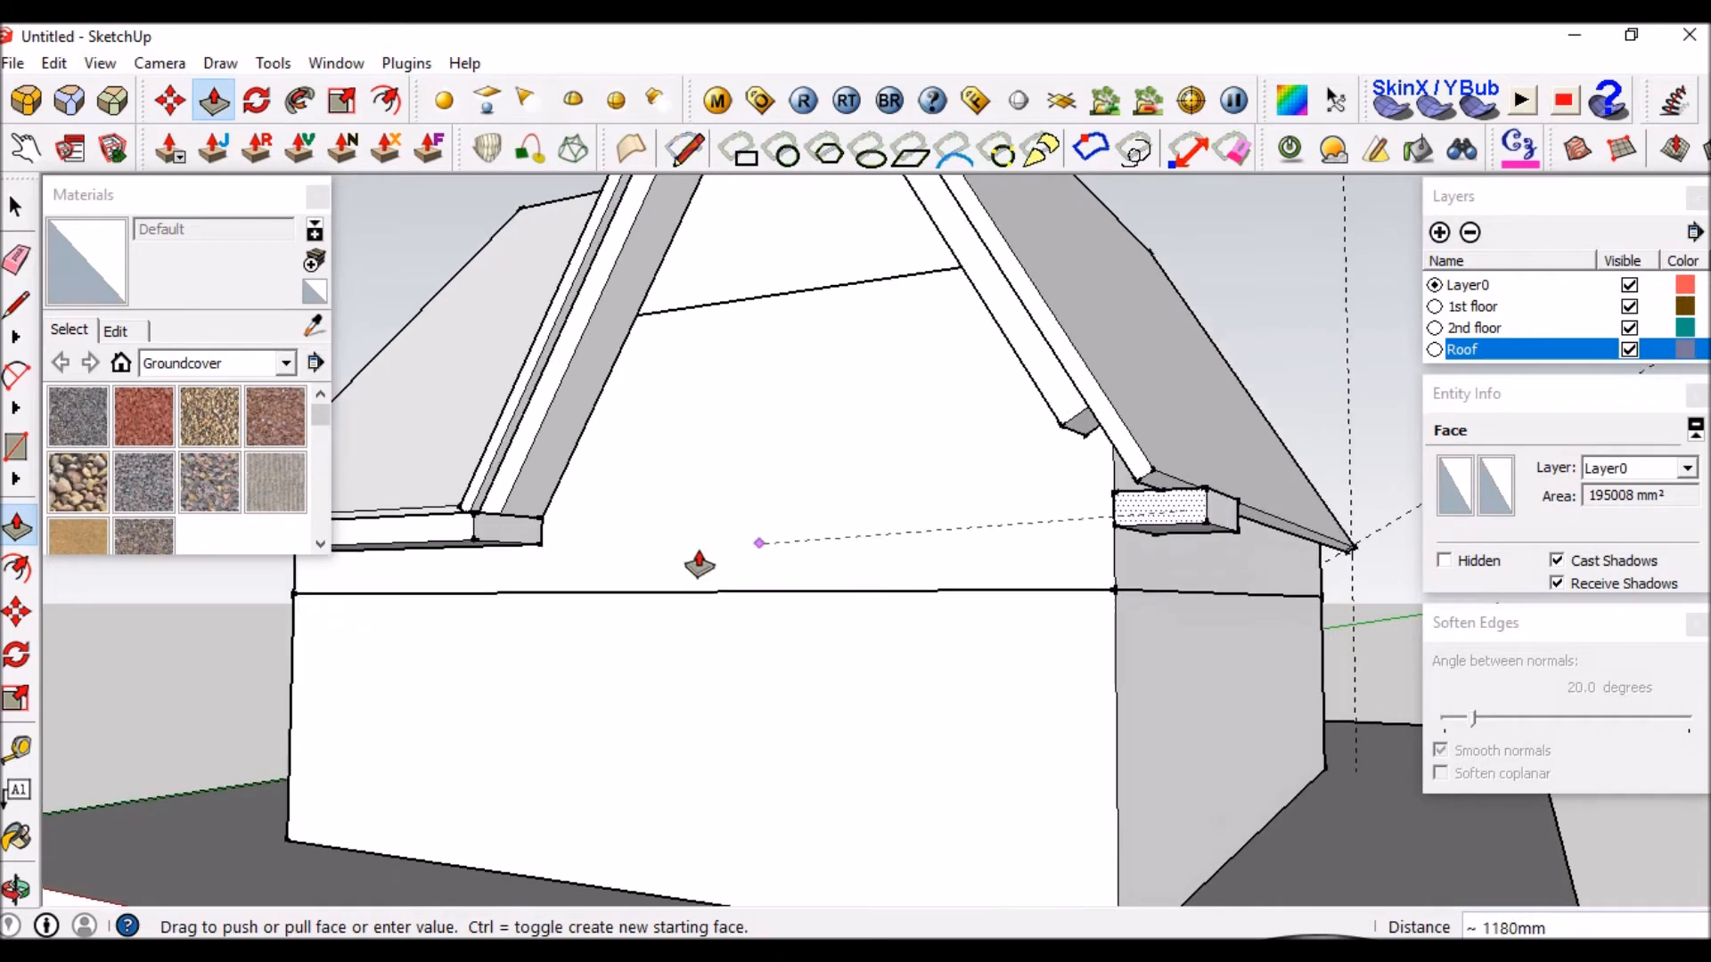
pyautogui.click(472, 548)
pyautogui.moveTo(935, 485); pyautogui.dragTo(554, 624, button='middle')
pyautogui.scroll(3, 802, 562)
pyautogui.press('space')
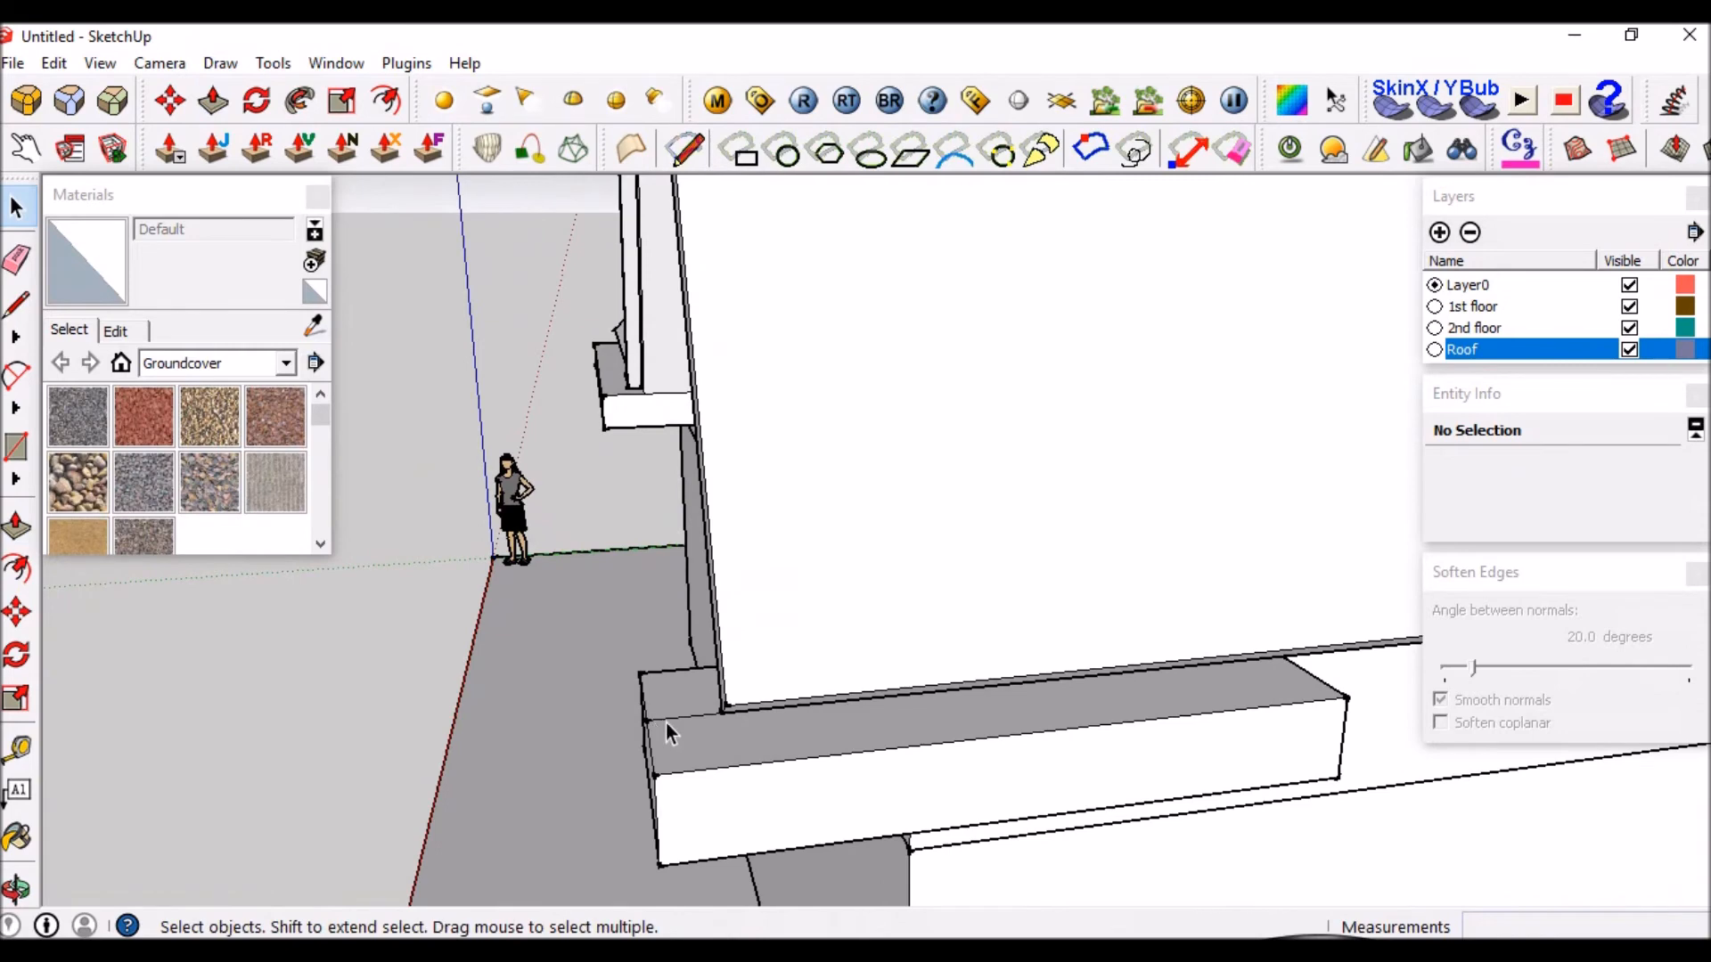
# Extend the lower end face of the front gable trim down to the new eave box.
pyautogui.moveTo(688, 720); pyautogui.dragTo(907, 631, button='middle')
pyautogui.doubleClick(790, 475)
pyautogui.scroll(2, 790, 475)
pyautogui.press('p')
pyautogui.click(817, 482)
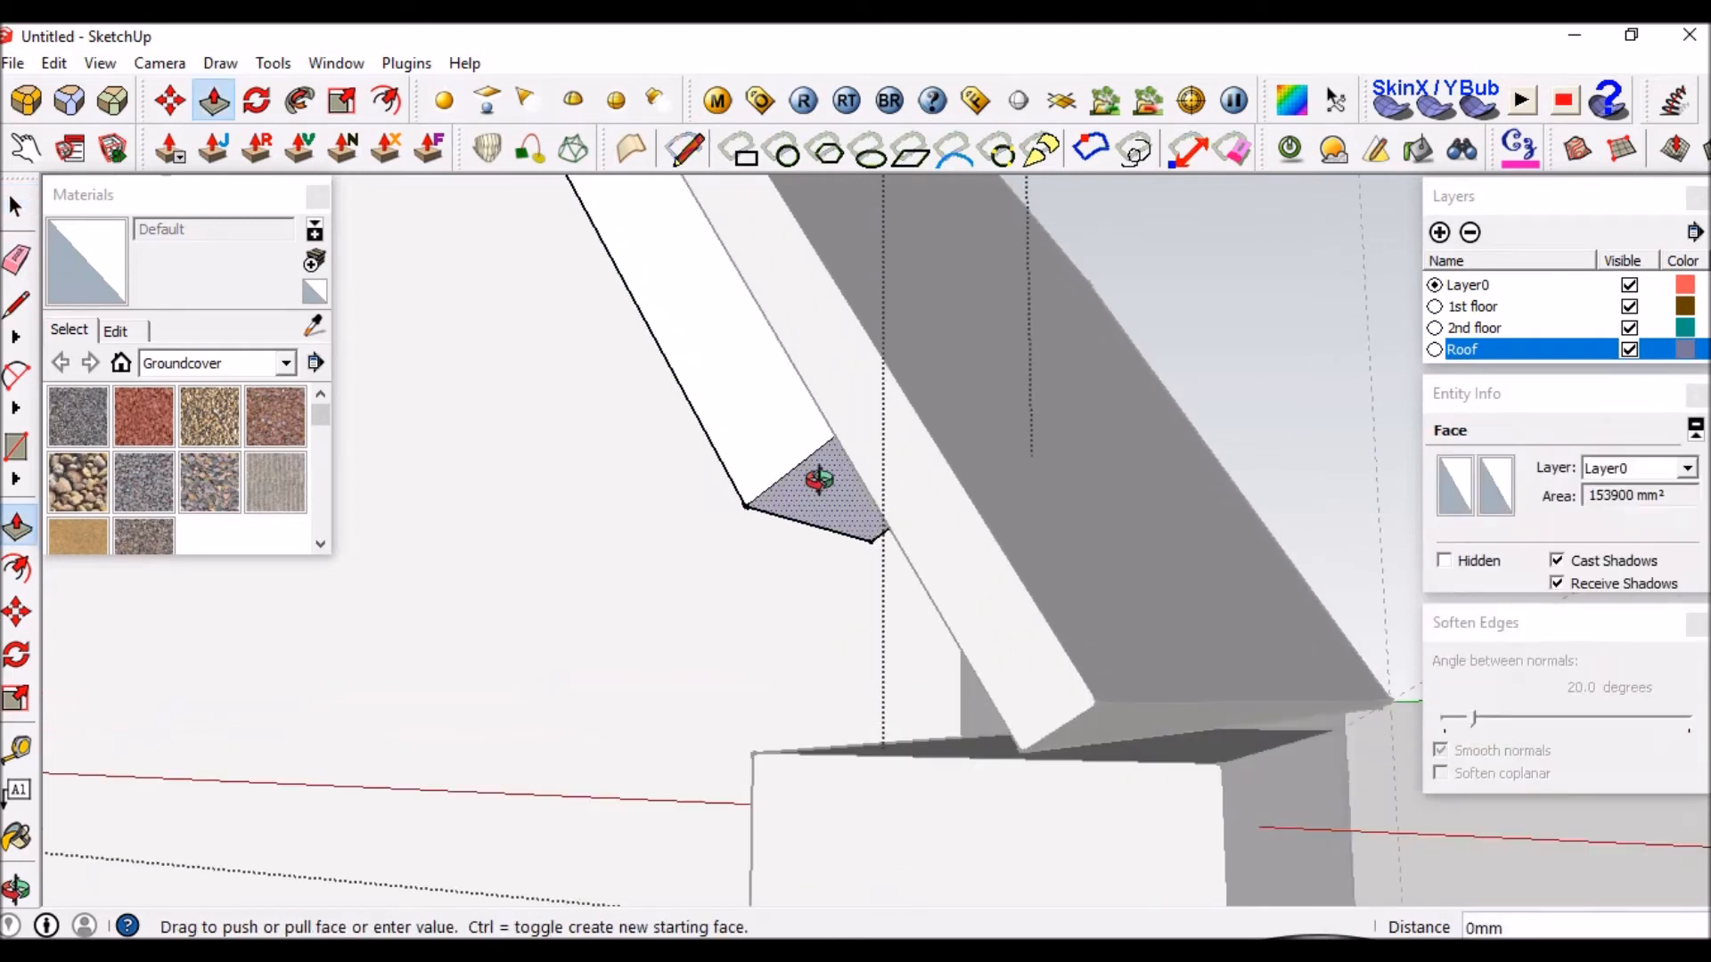
pyautogui.moveTo(817, 479); pyautogui.dragTo(962, 694, button='middle')
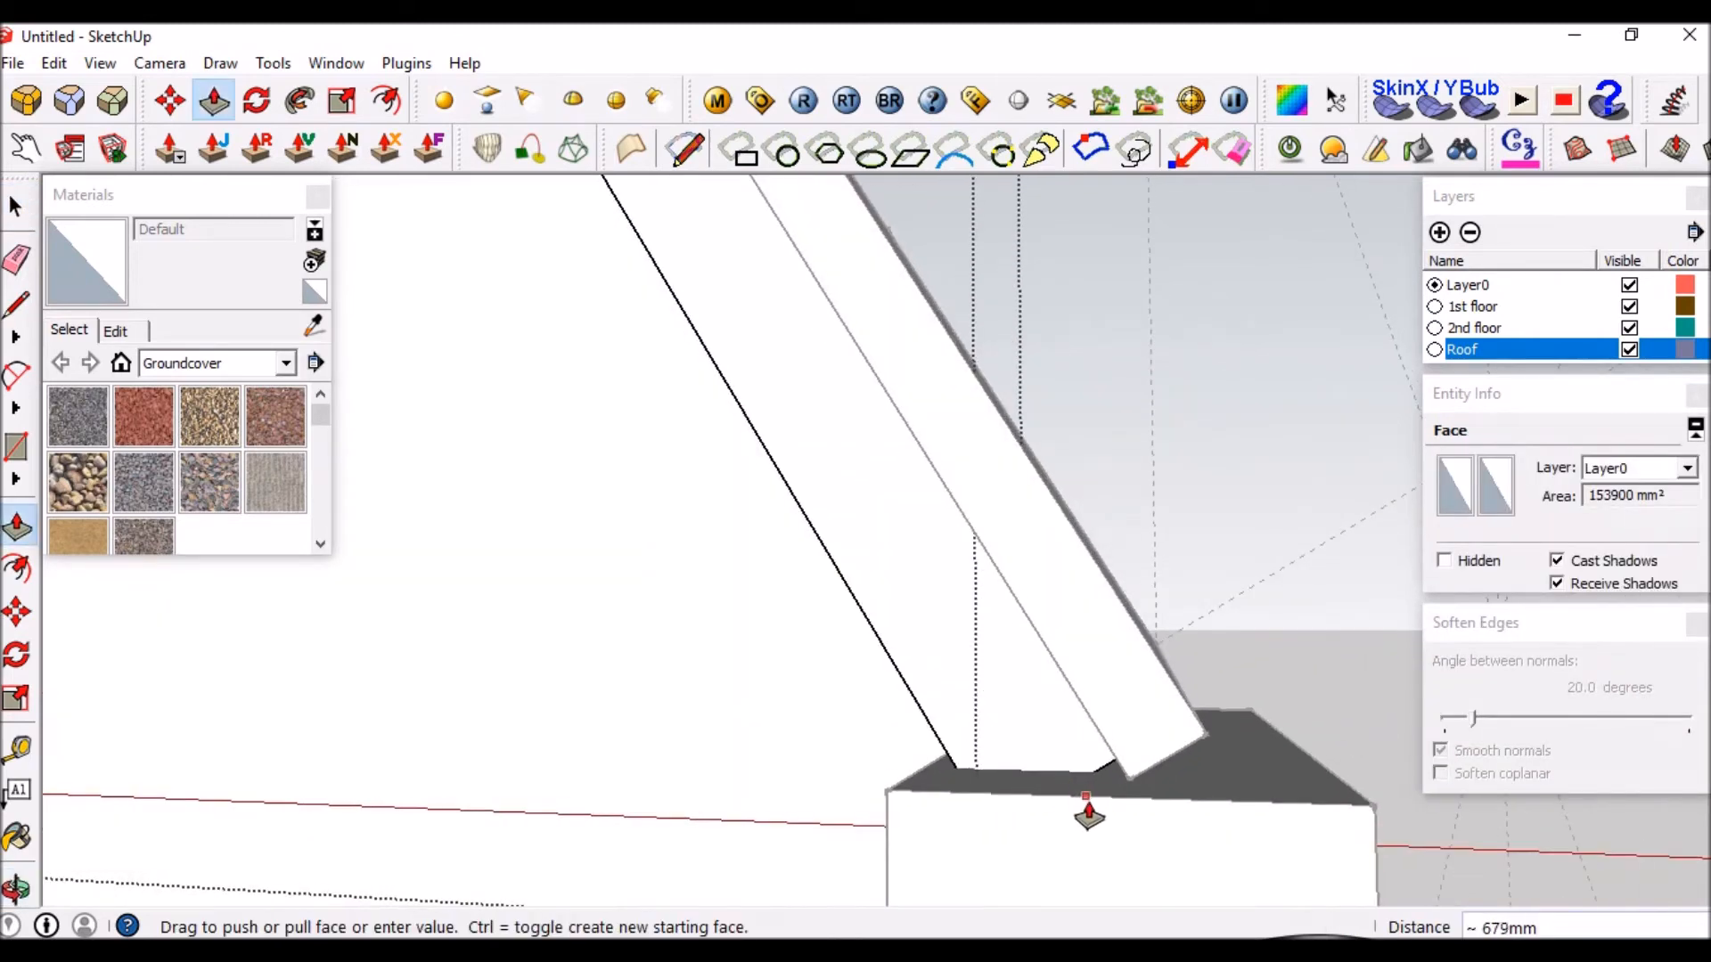
pyautogui.click(1104, 833)
pyautogui.press('space')
# Examine the front gable trim, both eave boxes and the floor components from several angles.
pyautogui.scroll(-3, 990, 443)
pyautogui.moveTo(1060, 570); pyautogui.dragTo(911, 620, button='middle')
pyautogui.scroll(-2, 912, 620)
pyautogui.scroll(-5, 1066, 634)
pyautogui.moveTo(1157, 517); pyautogui.dragTo(1059, 517, button='middle')
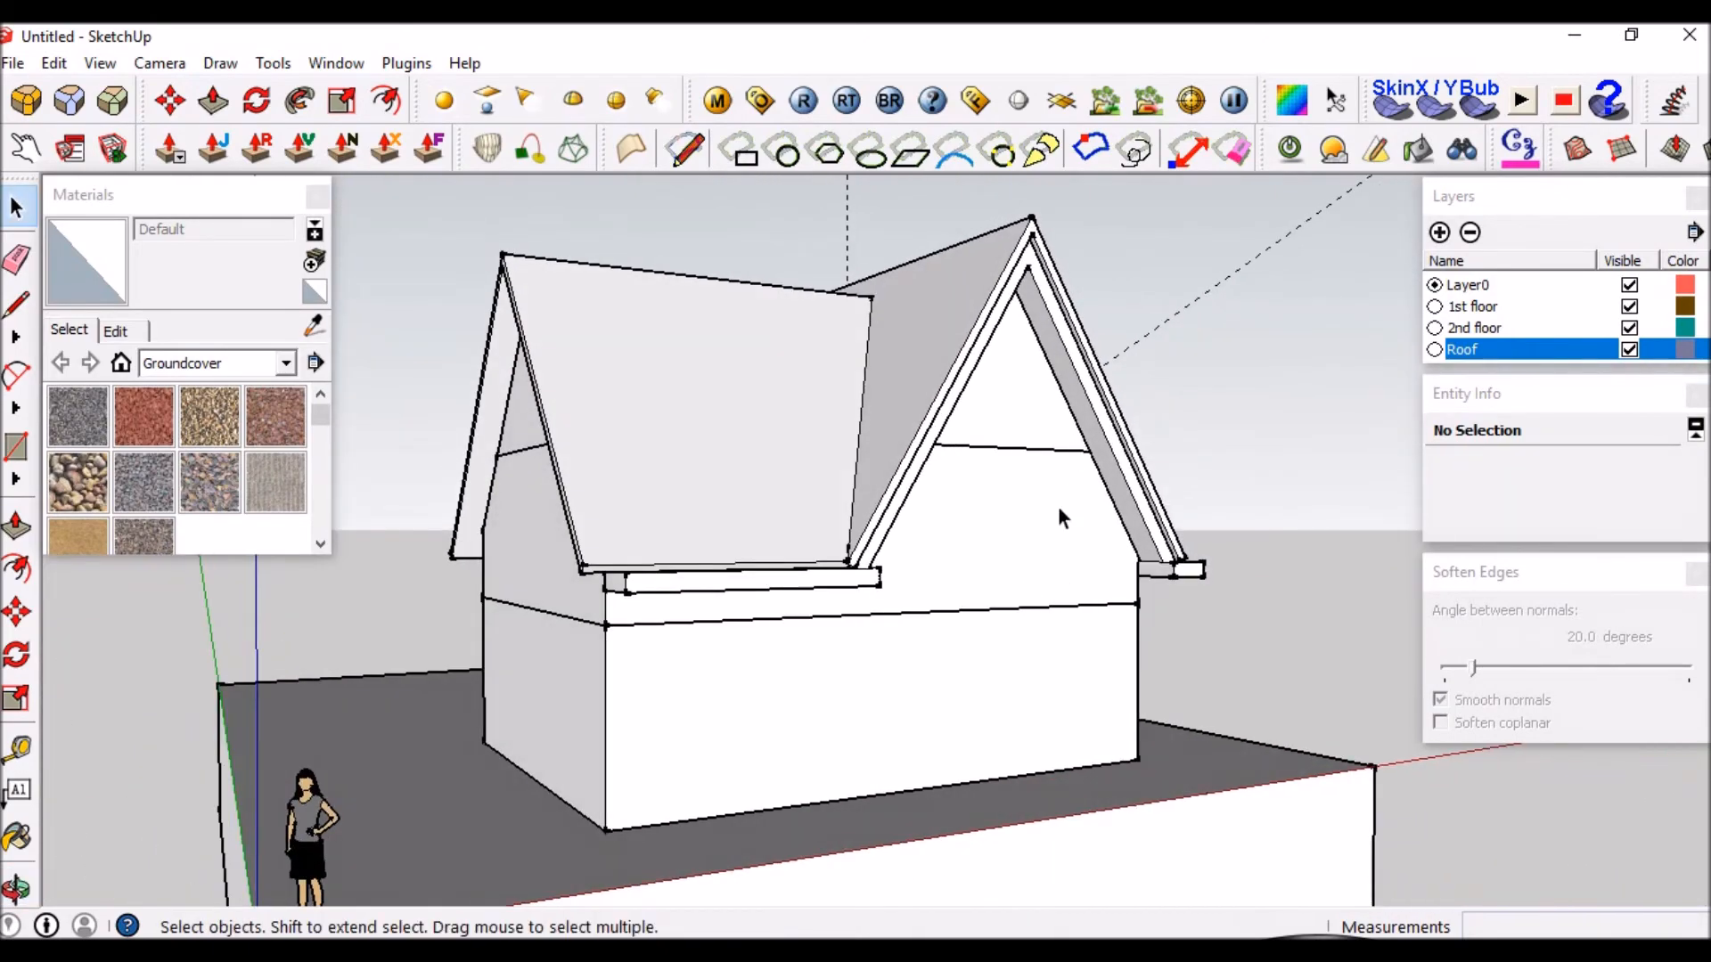
pyautogui.moveTo(1056, 366); pyautogui.dragTo(1099, 485, button='middle')
pyautogui.moveTo(1031, 565); pyautogui.dragTo(436, 490, button='middle')
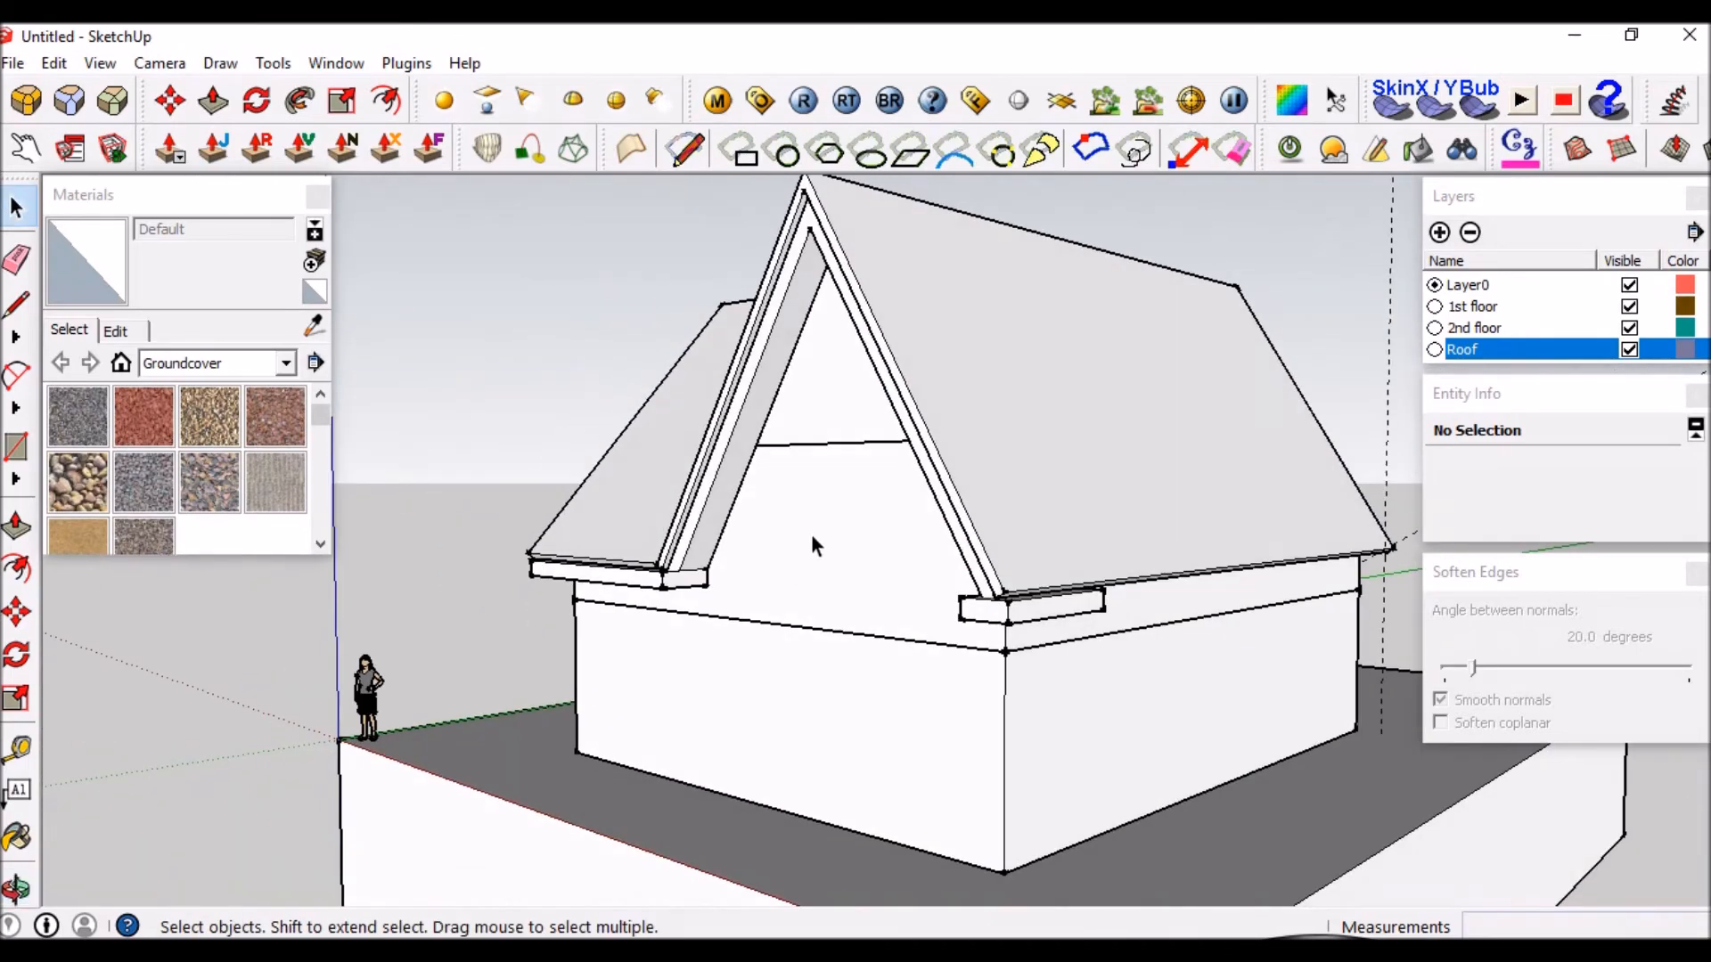
pyautogui.scroll(1, 811, 532)
pyautogui.scroll(-1, 777, 371)
pyautogui.scroll(5, 772, 344)
pyautogui.click(772, 343)
pyautogui.moveTo(745, 378); pyautogui.dragTo(1004, 400, button='middle')
pyautogui.scroll(-3, 1012, 347)
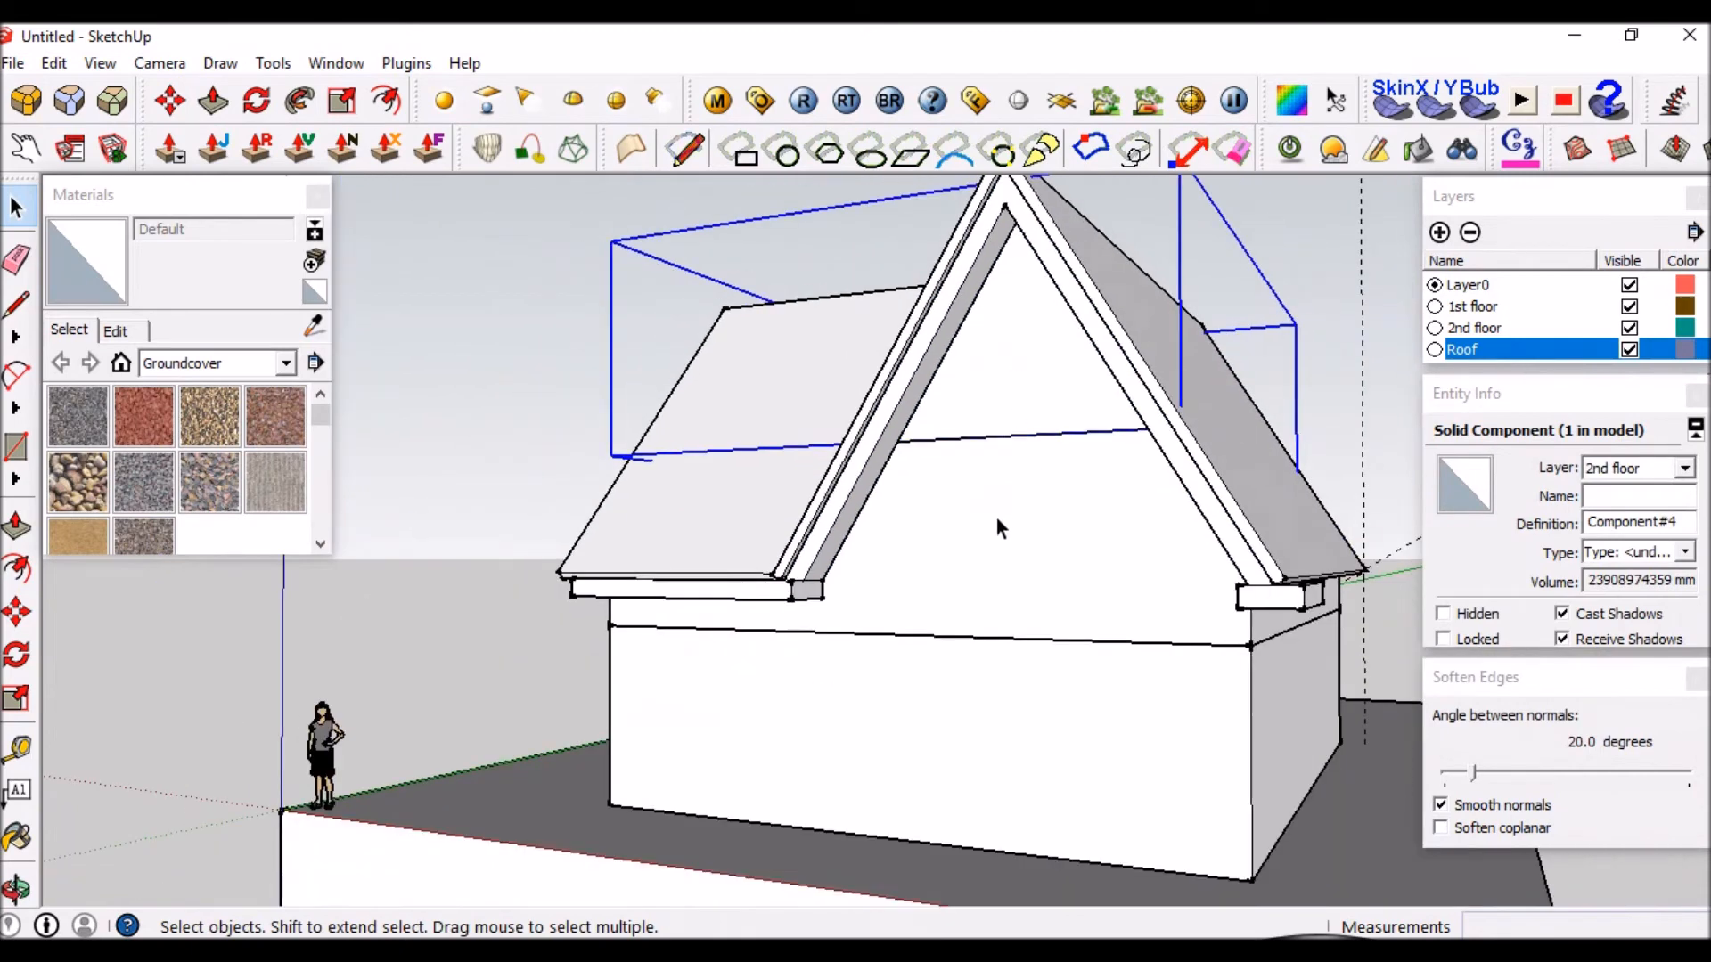
pyautogui.scroll(3, 996, 516)
pyautogui.click(1001, 446)
pyautogui.scroll(-3, 998, 444)
pyautogui.click(989, 593)
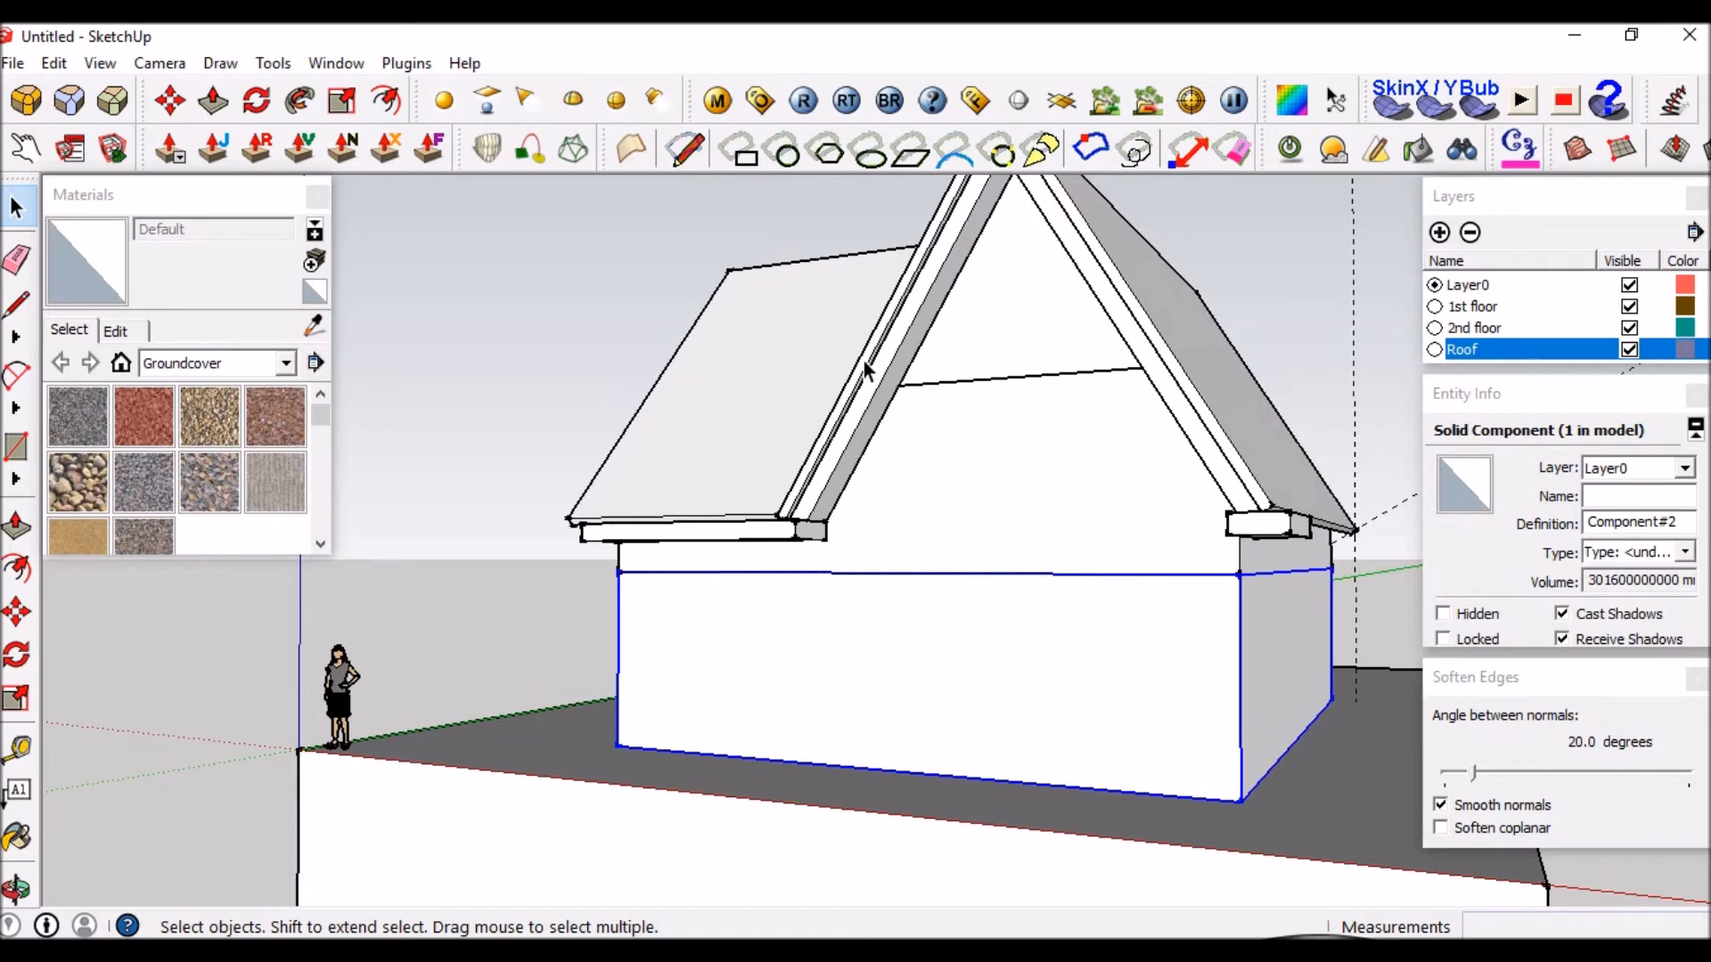
# Trace lines along both sloping edges of the side gable wall, from its lower corners to the apex under the roof.
pyautogui.moveTo(852, 515); pyautogui.dragTo(903, 421, button='middle')
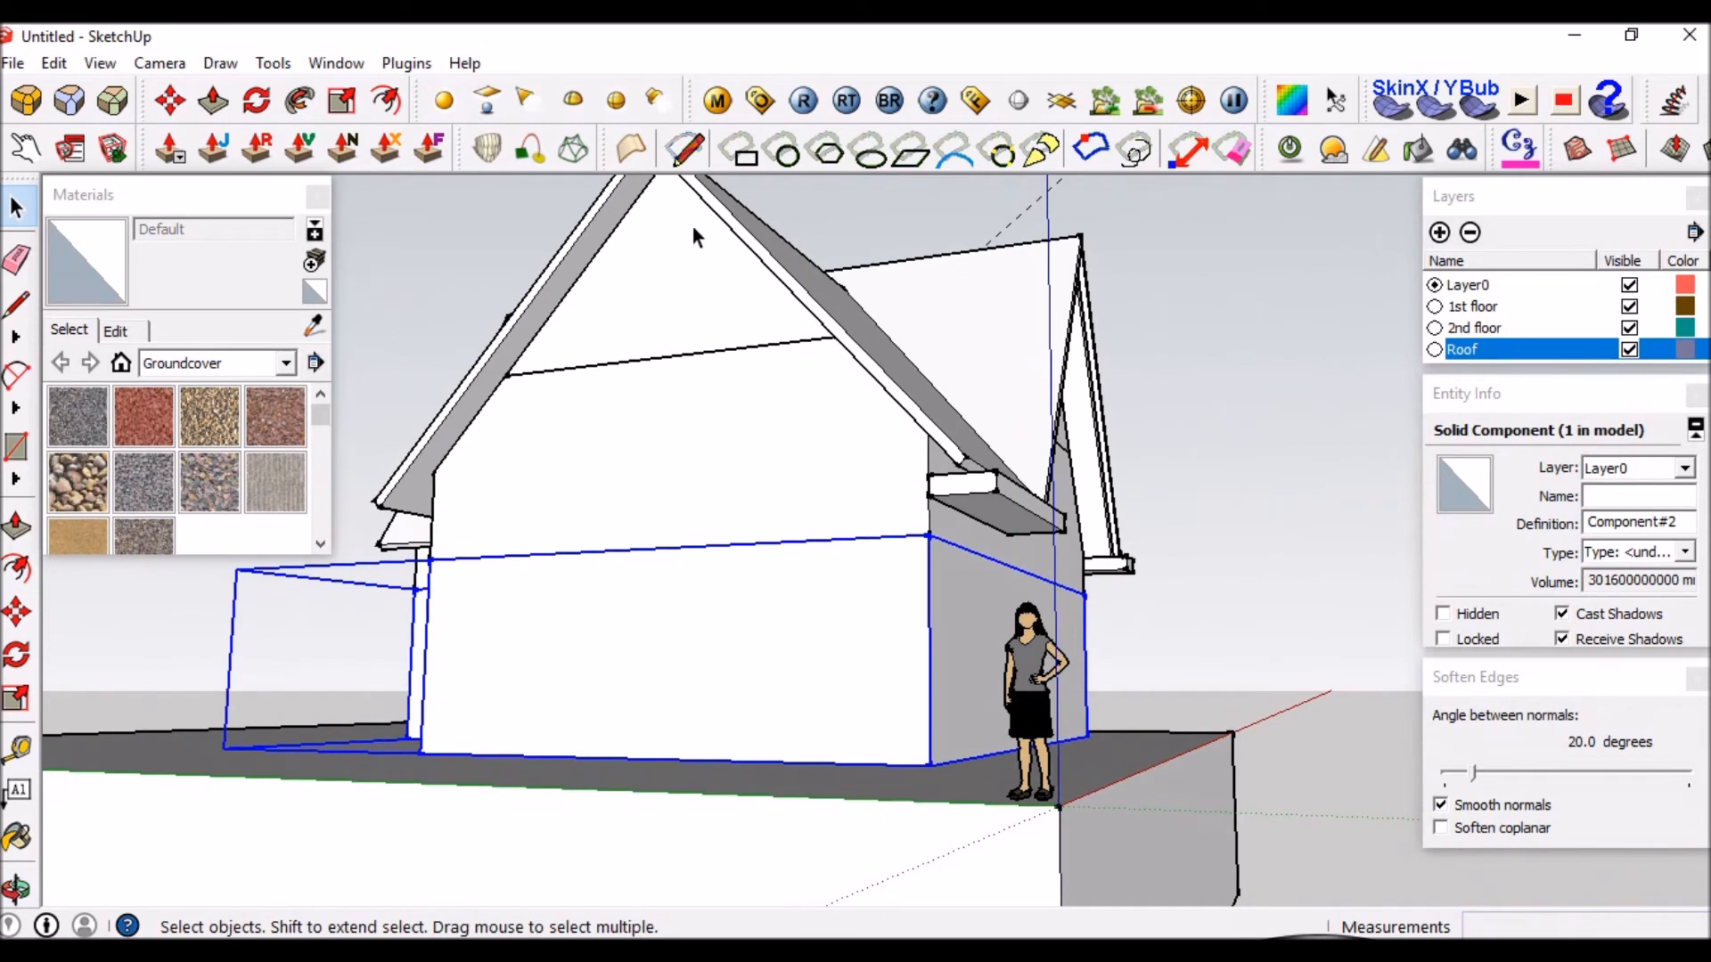
pyautogui.scroll(-3, 693, 226)
pyautogui.moveTo(693, 226); pyautogui.dragTo(748, 335, button='middle')
pyautogui.scroll(6, 768, 287)
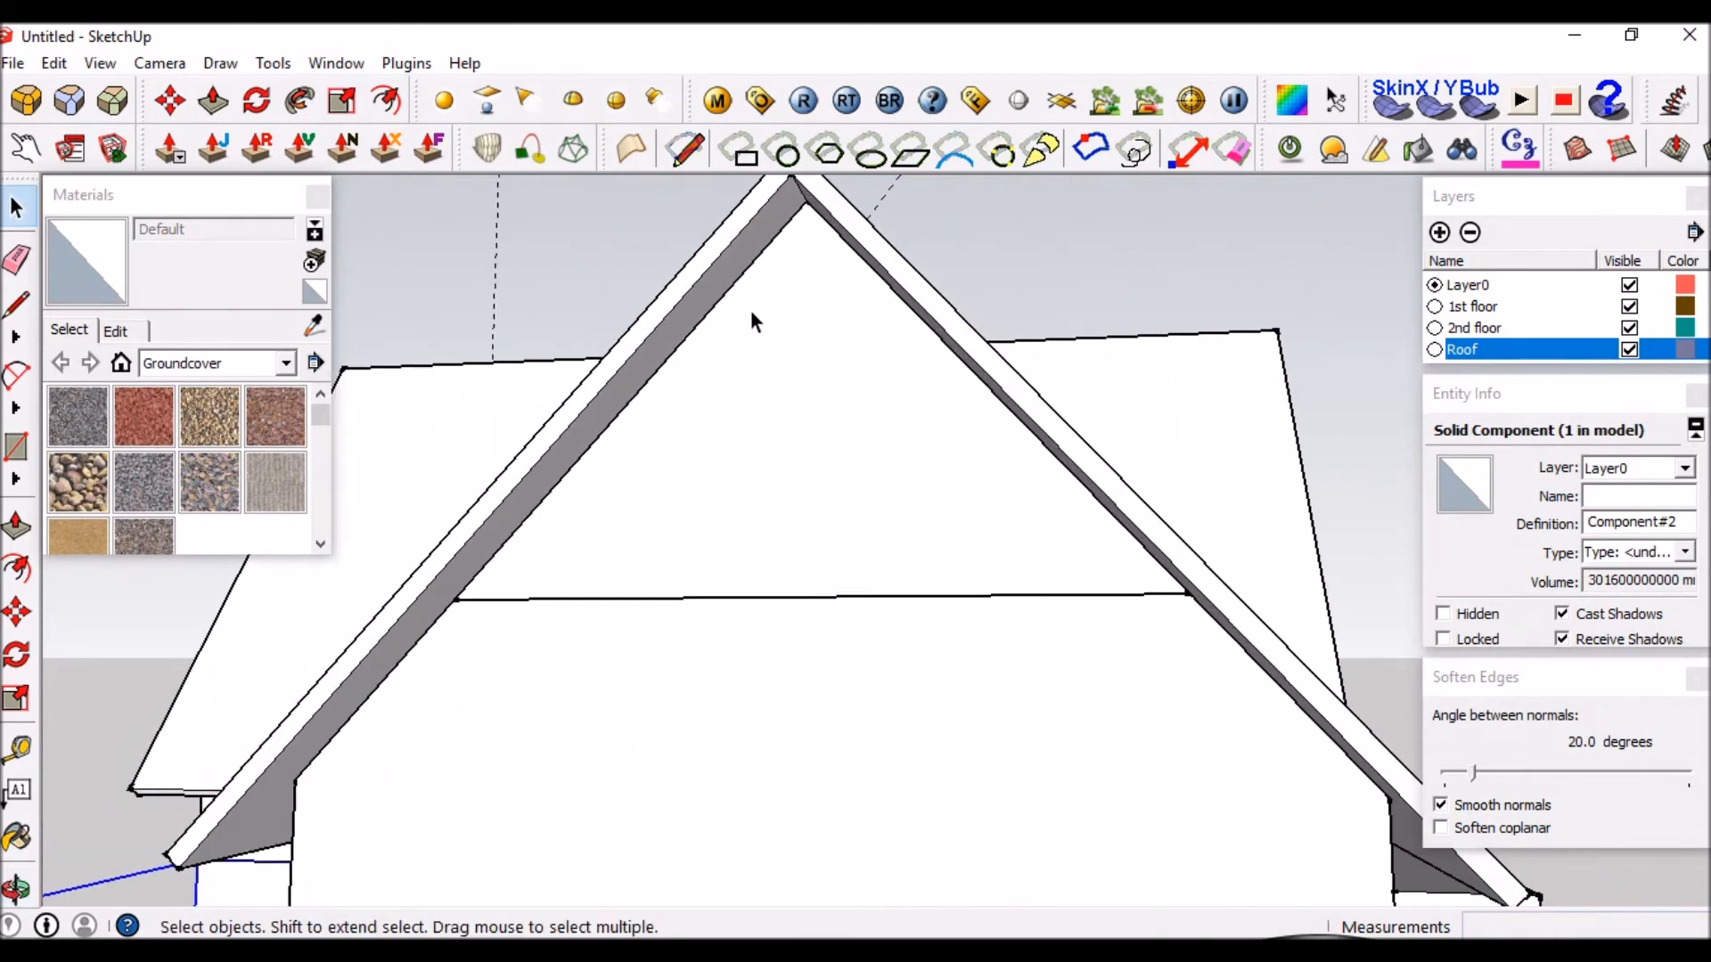
pyautogui.press('l')
pyautogui.click(295, 796)
pyautogui.scroll(2, 820, 286)
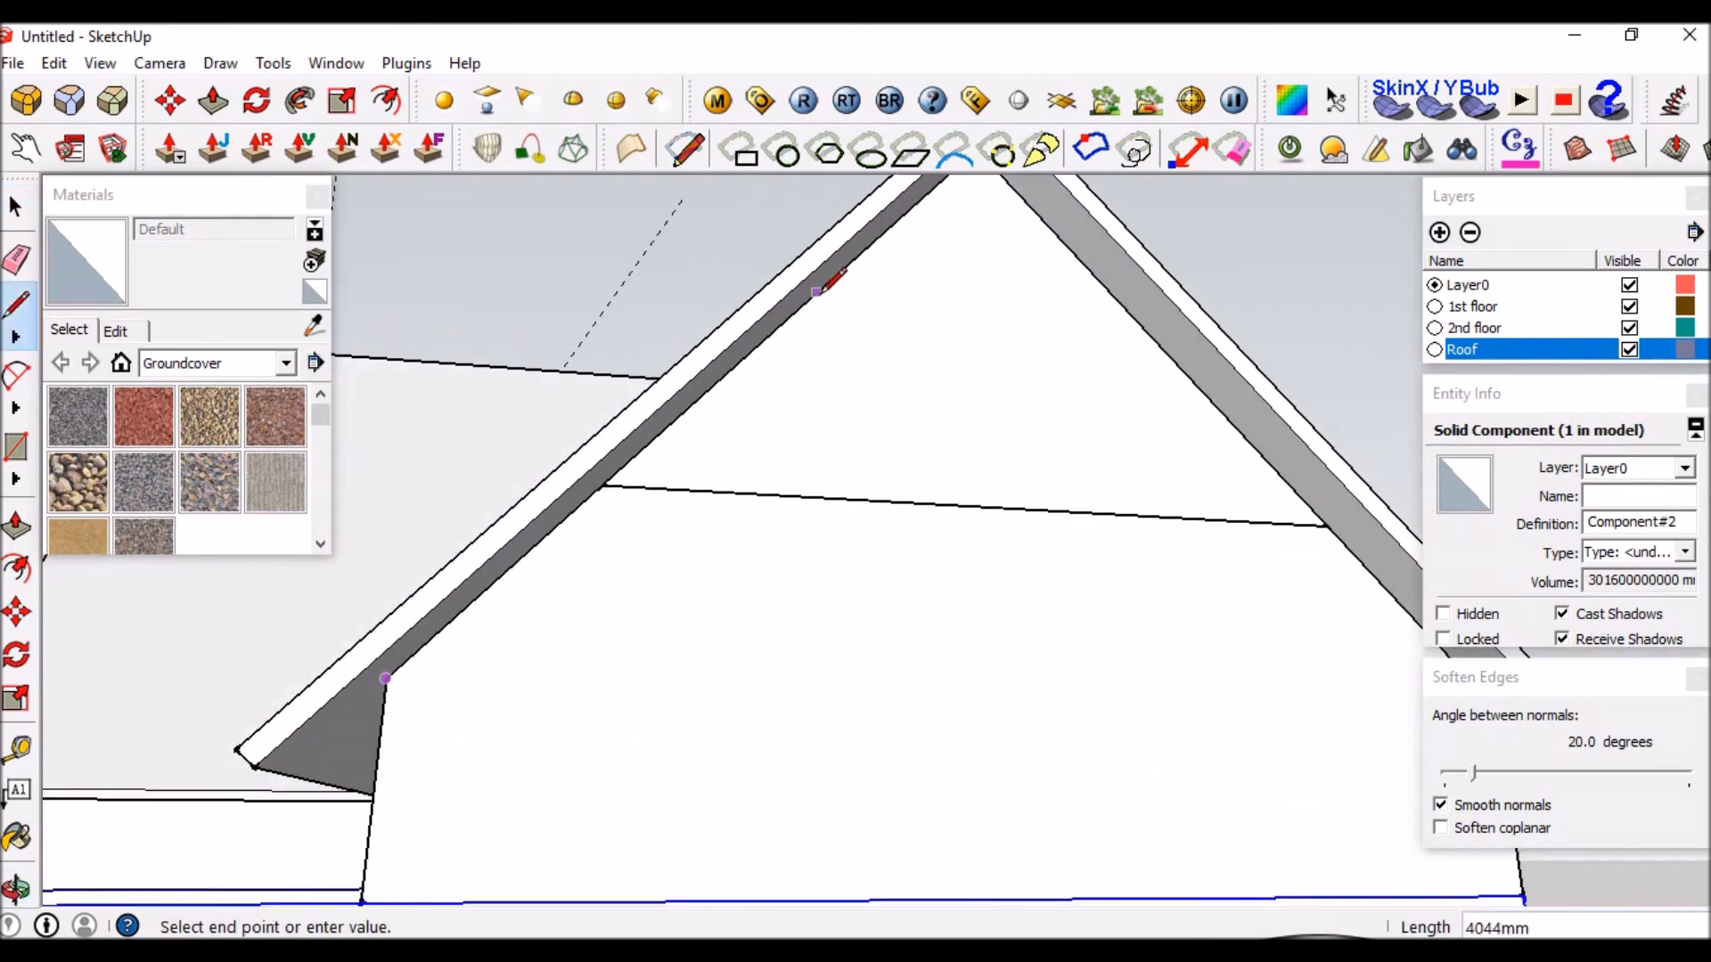
pyautogui.scroll(-3, 920, 218)
pyautogui.scroll(3, 917, 213)
pyautogui.scroll(-1, 818, 419)
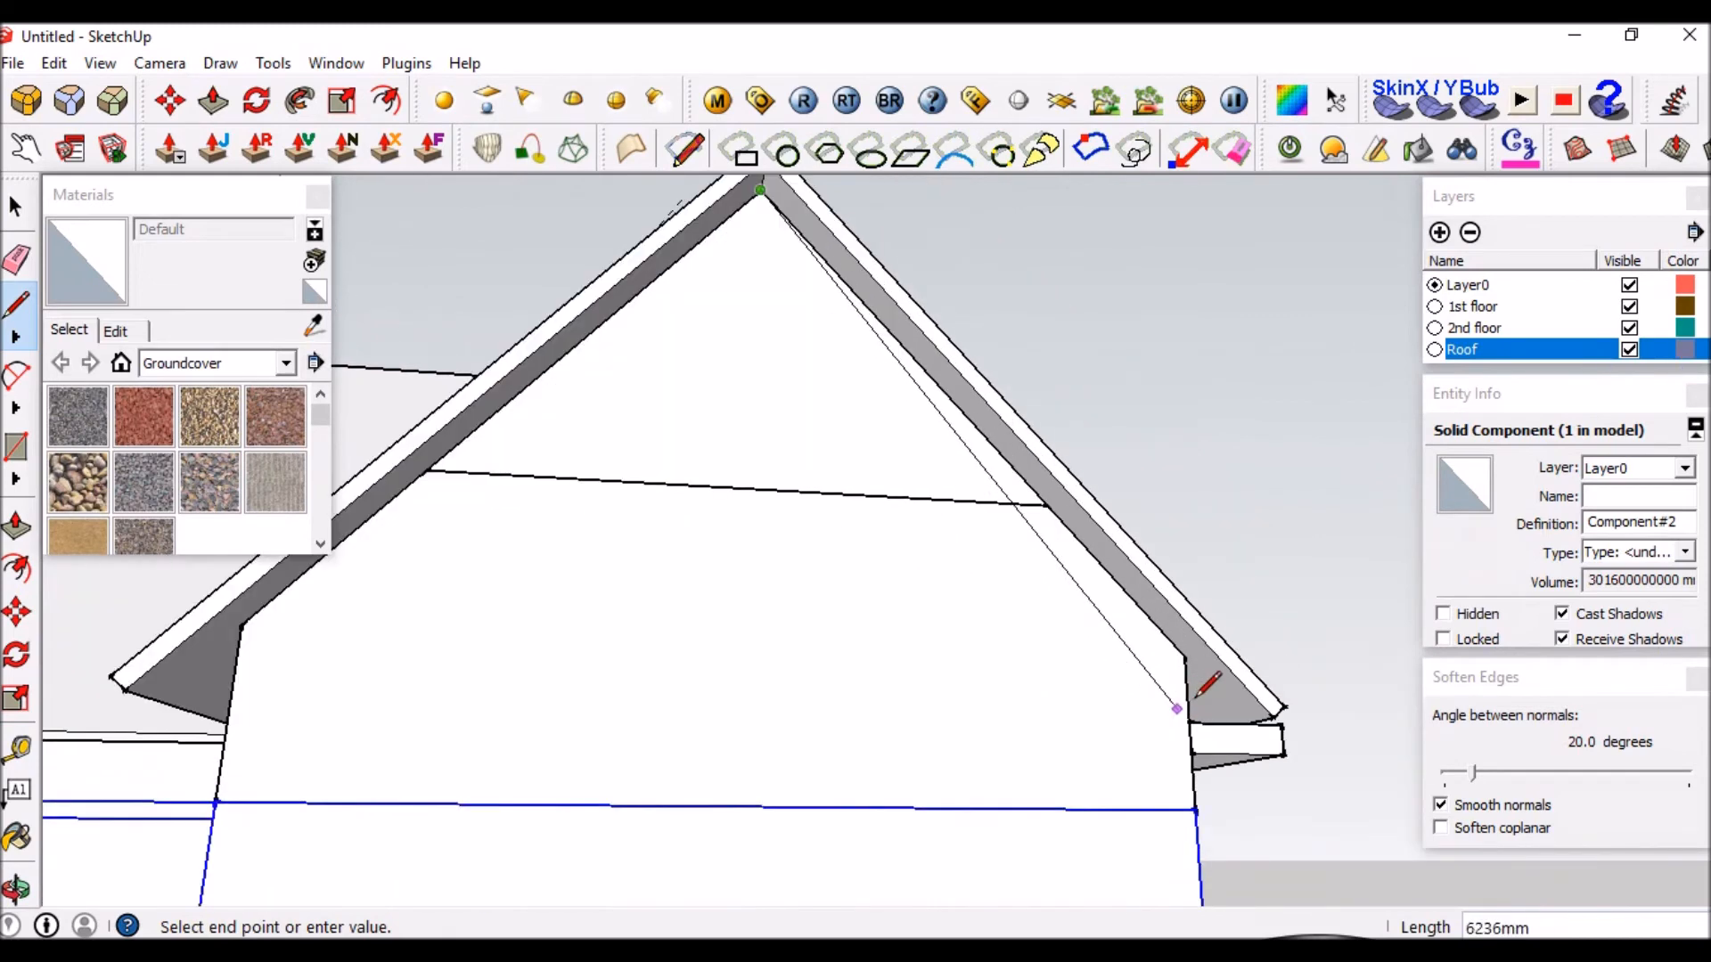
pyautogui.press('space')
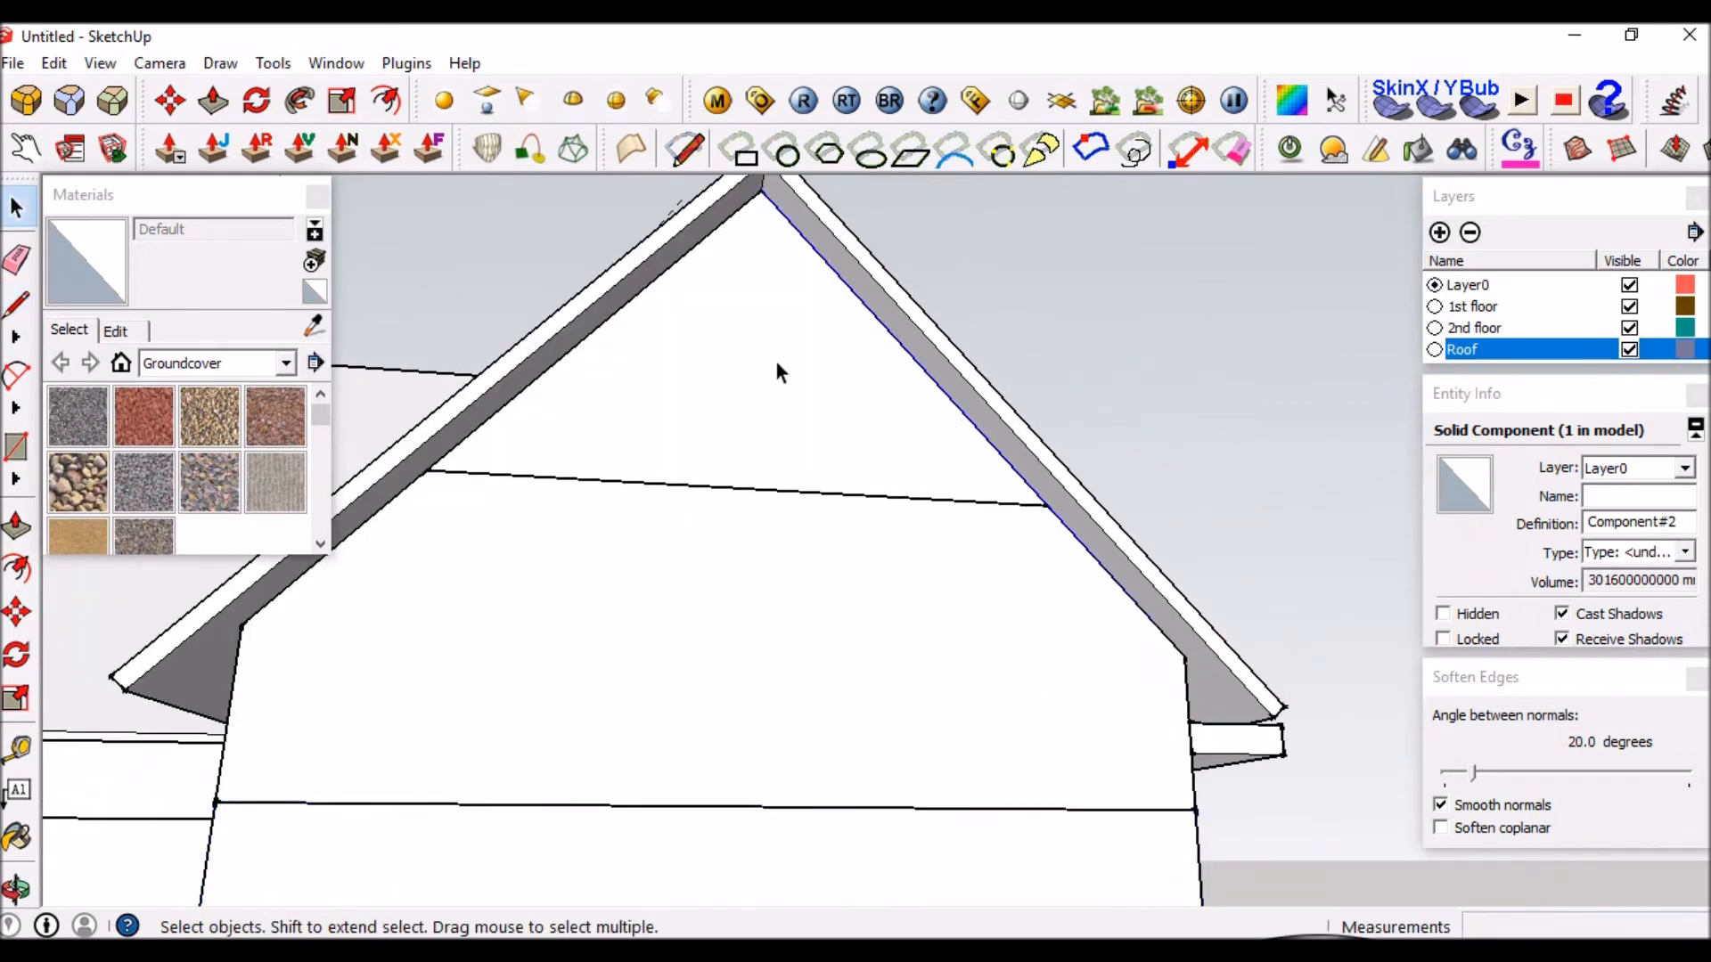
# Select the side gable's two sloping edges and offset them 270 mm inward.
pyautogui.click(659, 265)
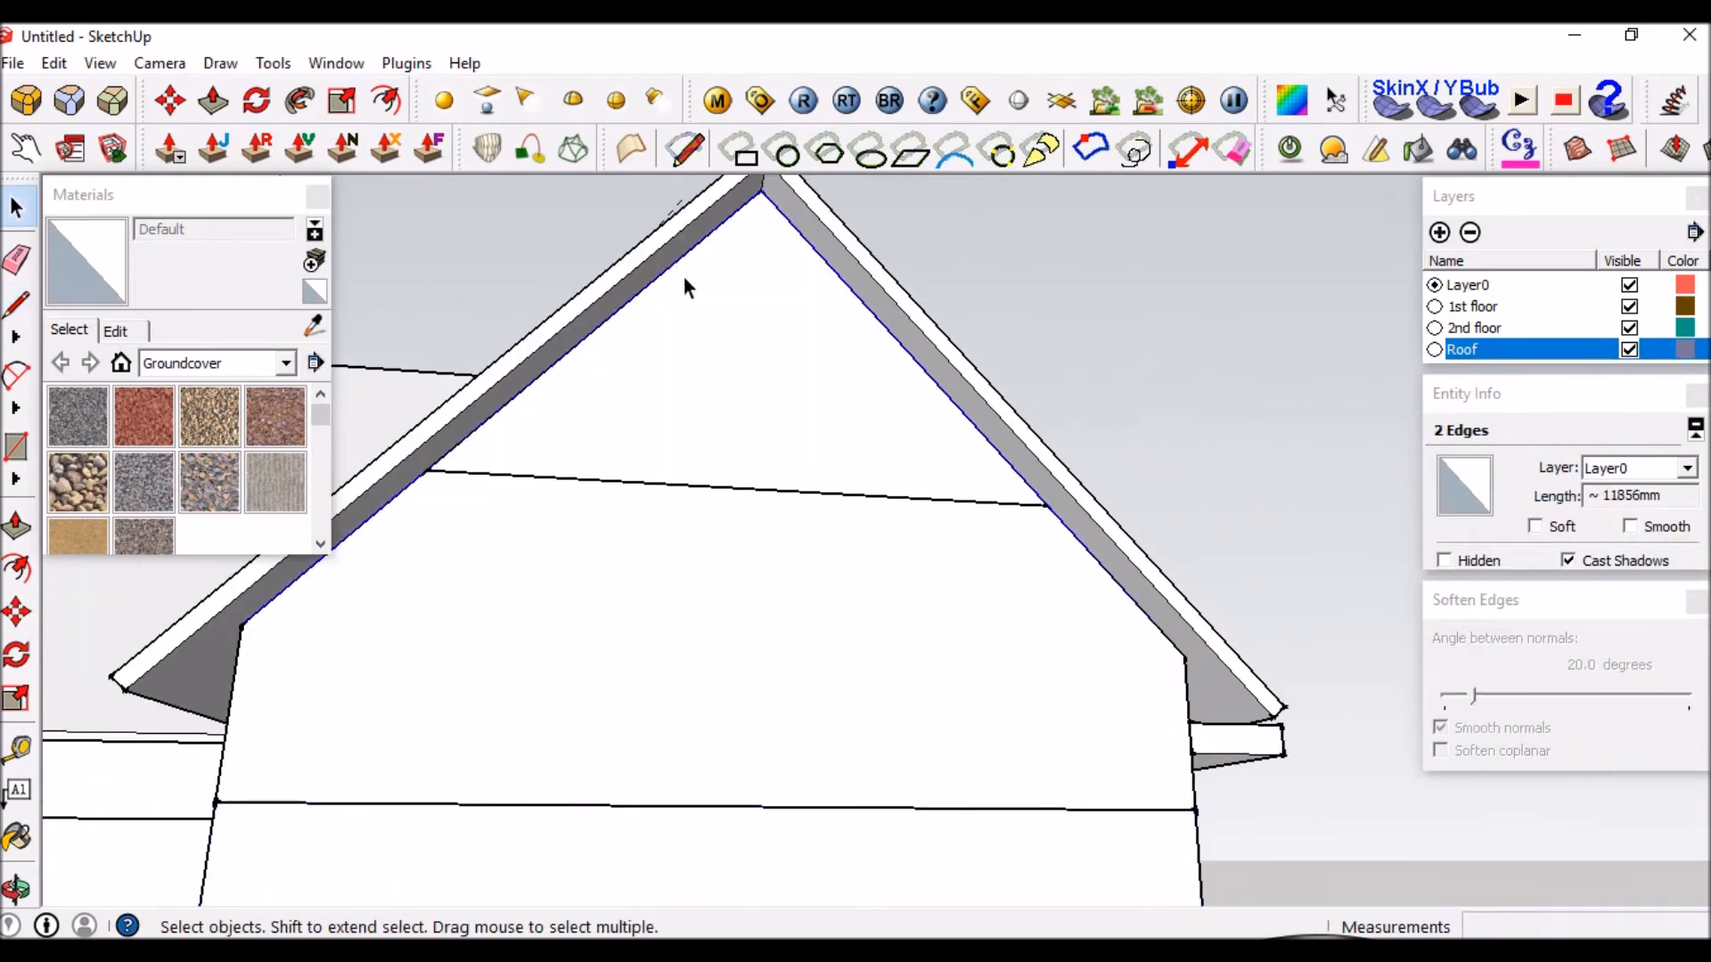
pyautogui.press('f')
pyautogui.click(688, 255)
pyautogui.write('270')
pyautogui.press('Return')
# Close both lower ends of the offset band on the side gable with short connecting lines.
pyautogui.scroll(-2, 713, 308)
pyautogui.scroll(2, 1032, 554)
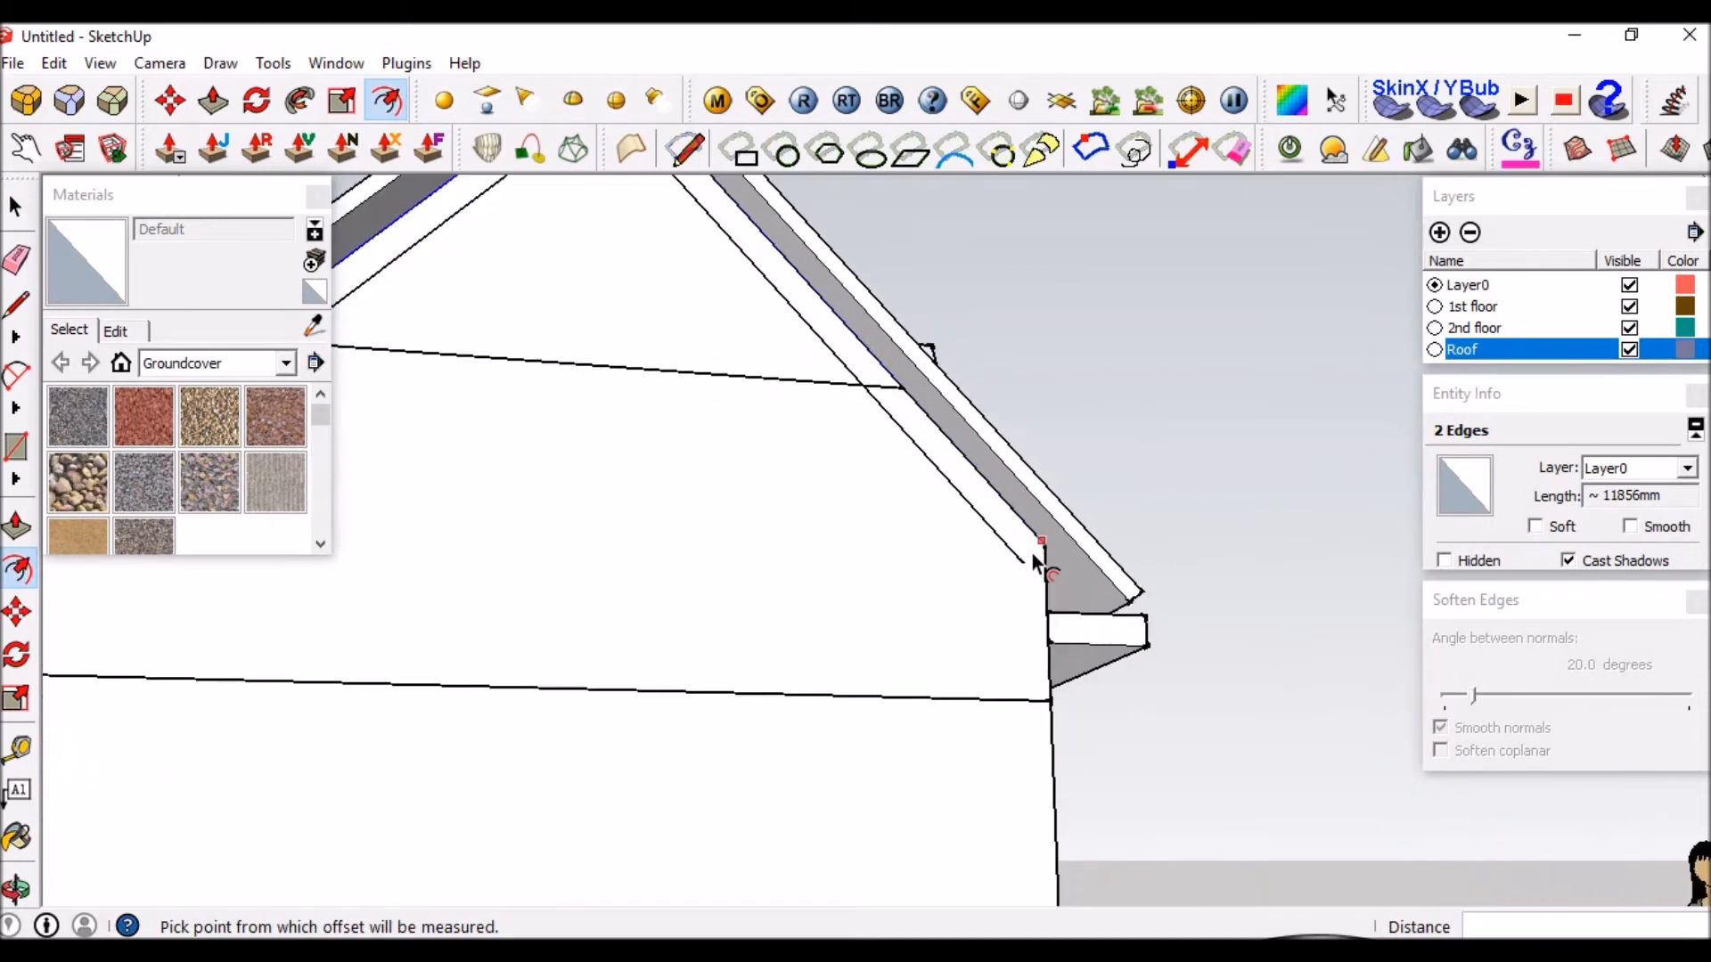
pyautogui.scroll(2, 1032, 553)
pyautogui.press('l')
pyautogui.click(1017, 571)
pyautogui.click(1053, 539)
pyautogui.scroll(-3, 1060, 530)
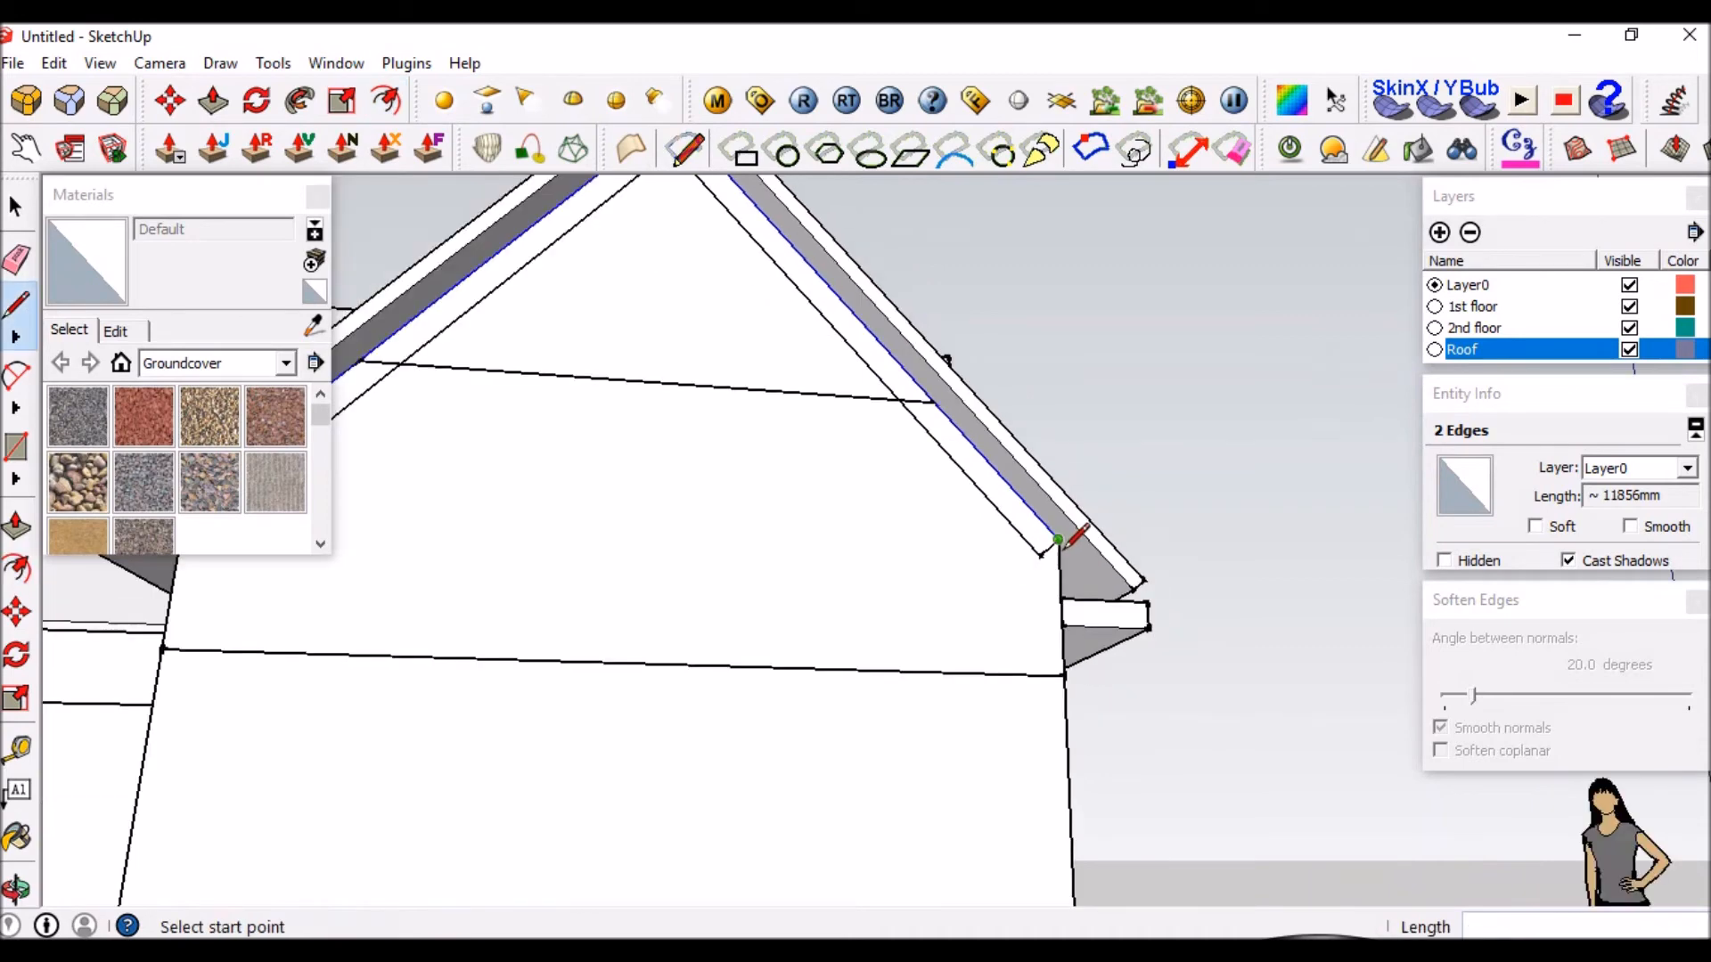
pyautogui.scroll(3, 570, 508)
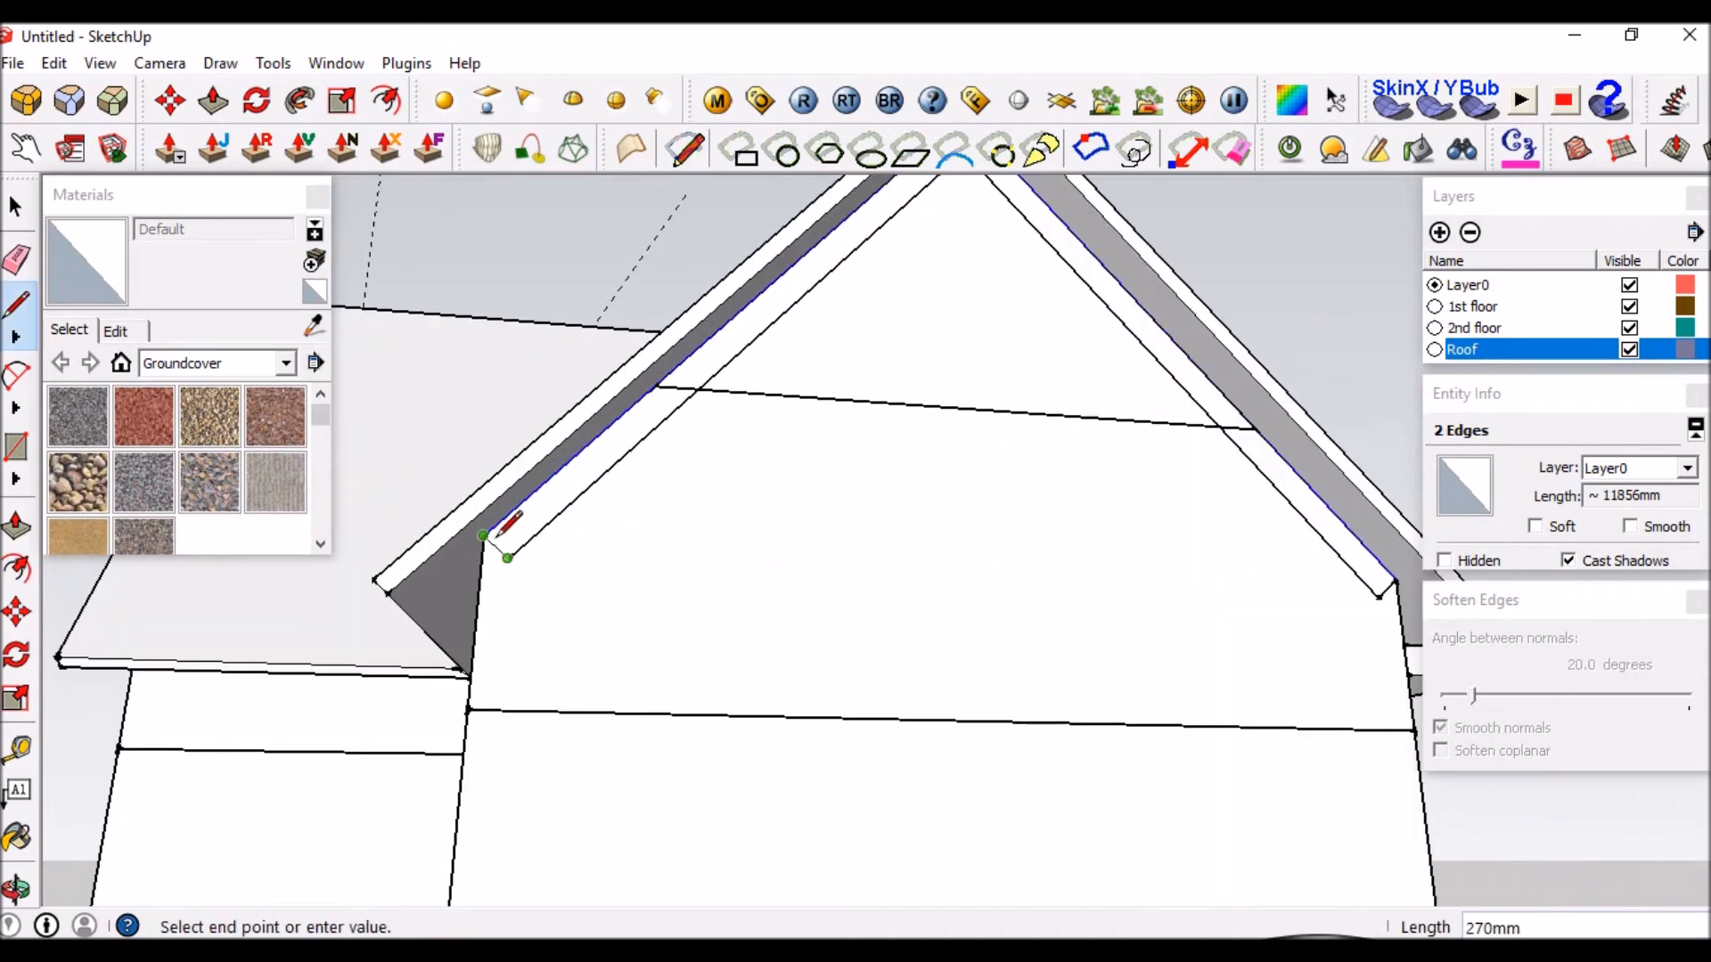
pyautogui.click(499, 537)
pyautogui.press('space')
# Push/Pull the side gable's offset band outward about 416 mm to form its trim.
pyautogui.scroll(-2, 880, 538)
pyautogui.scroll(3, 1152, 553)
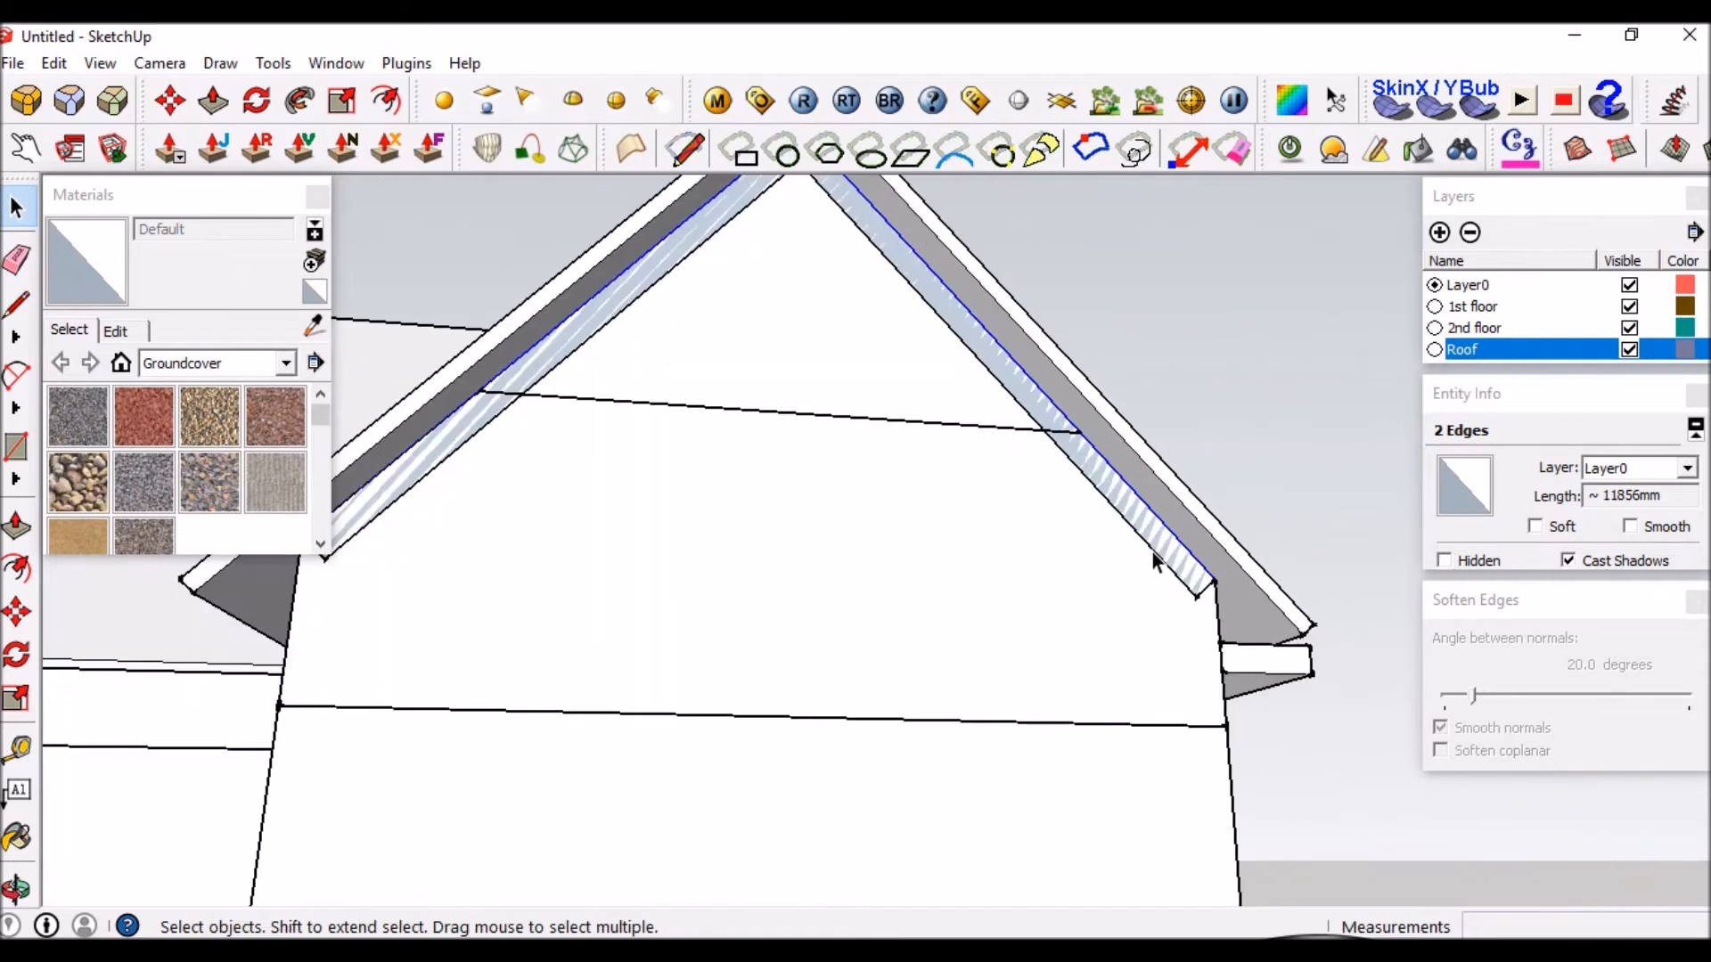
pyautogui.scroll(2, 1158, 556)
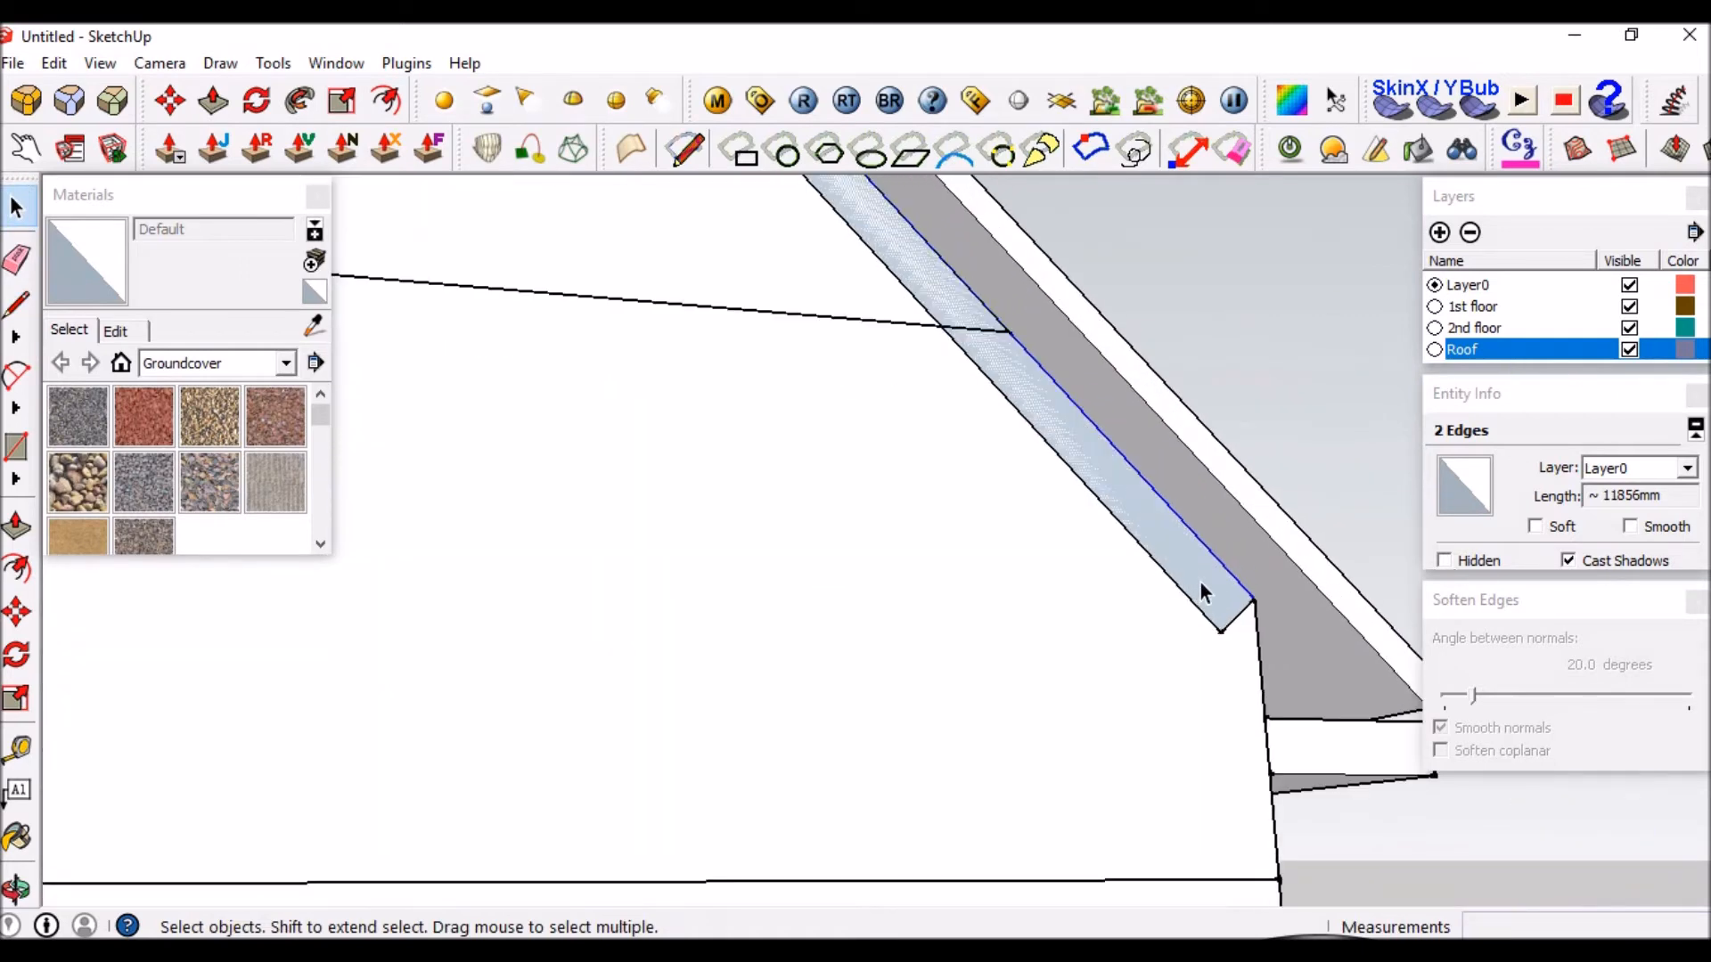
pyautogui.press('p')
pyautogui.click(1196, 574)
pyautogui.click(1220, 528)
# Measure the setback between the front gable trim's face and the roof's front edge.
pyautogui.moveTo(1012, 419); pyautogui.dragTo(611, 409, button='middle')
pyautogui.scroll(3, 666, 517)
pyautogui.scroll(-5, 666, 516)
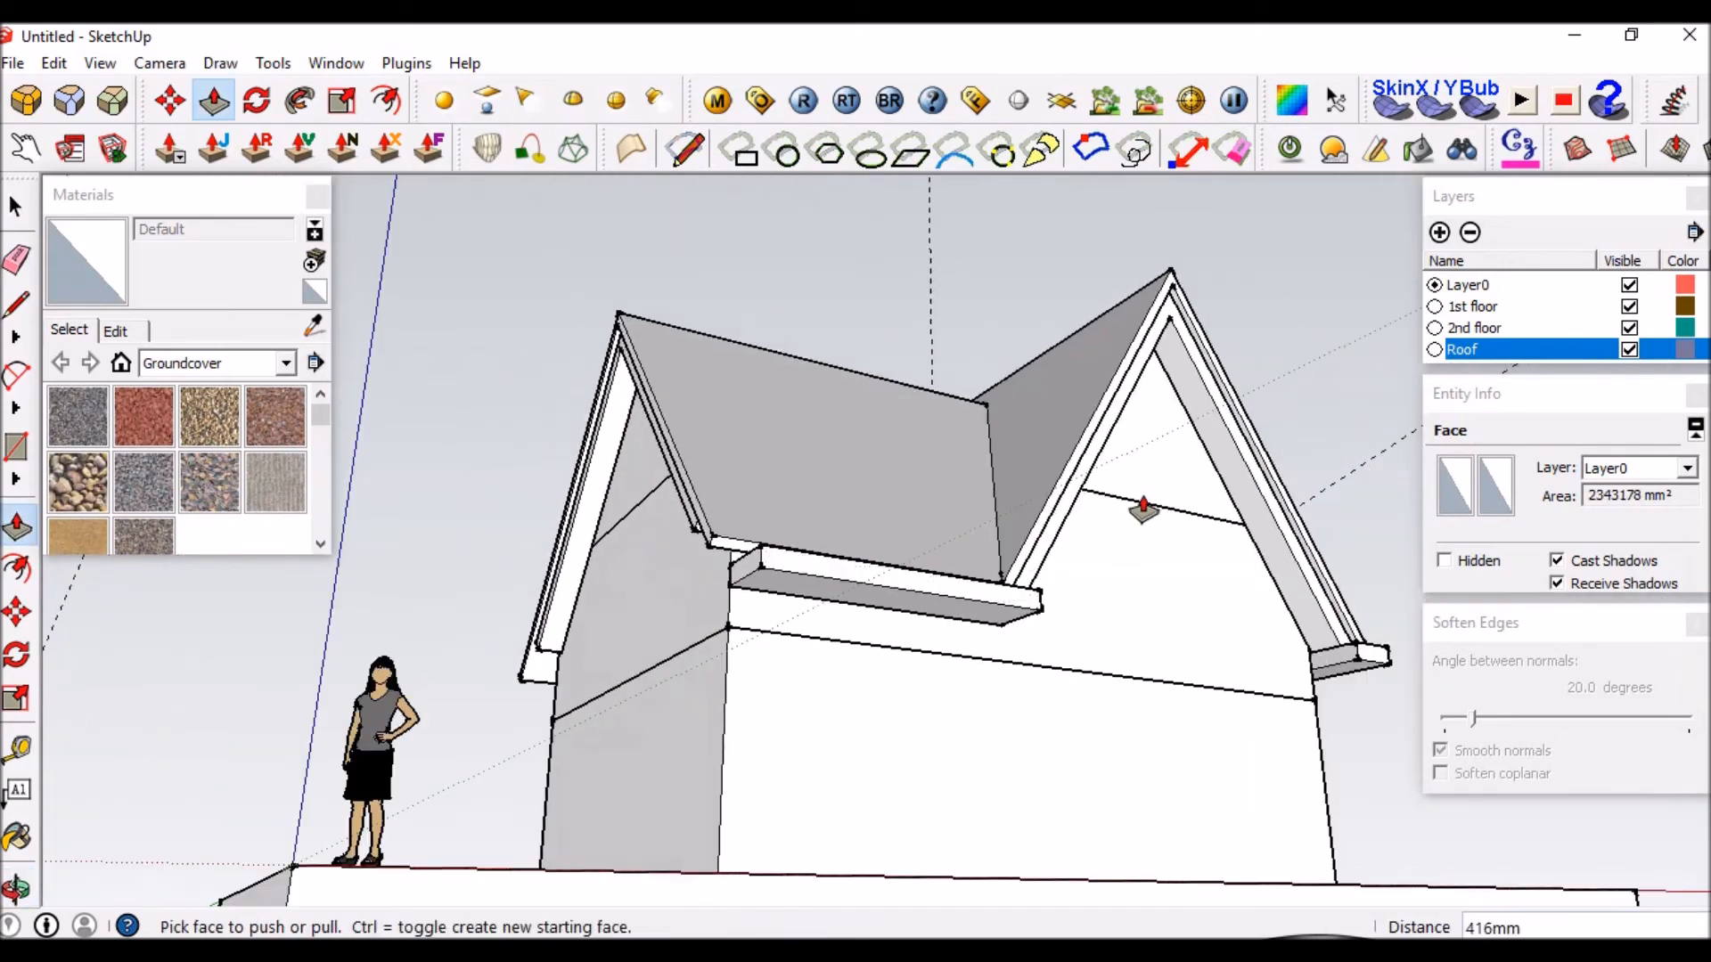
pyautogui.scroll(5, 1248, 459)
pyautogui.scroll(4, 1247, 458)
pyautogui.press('t')
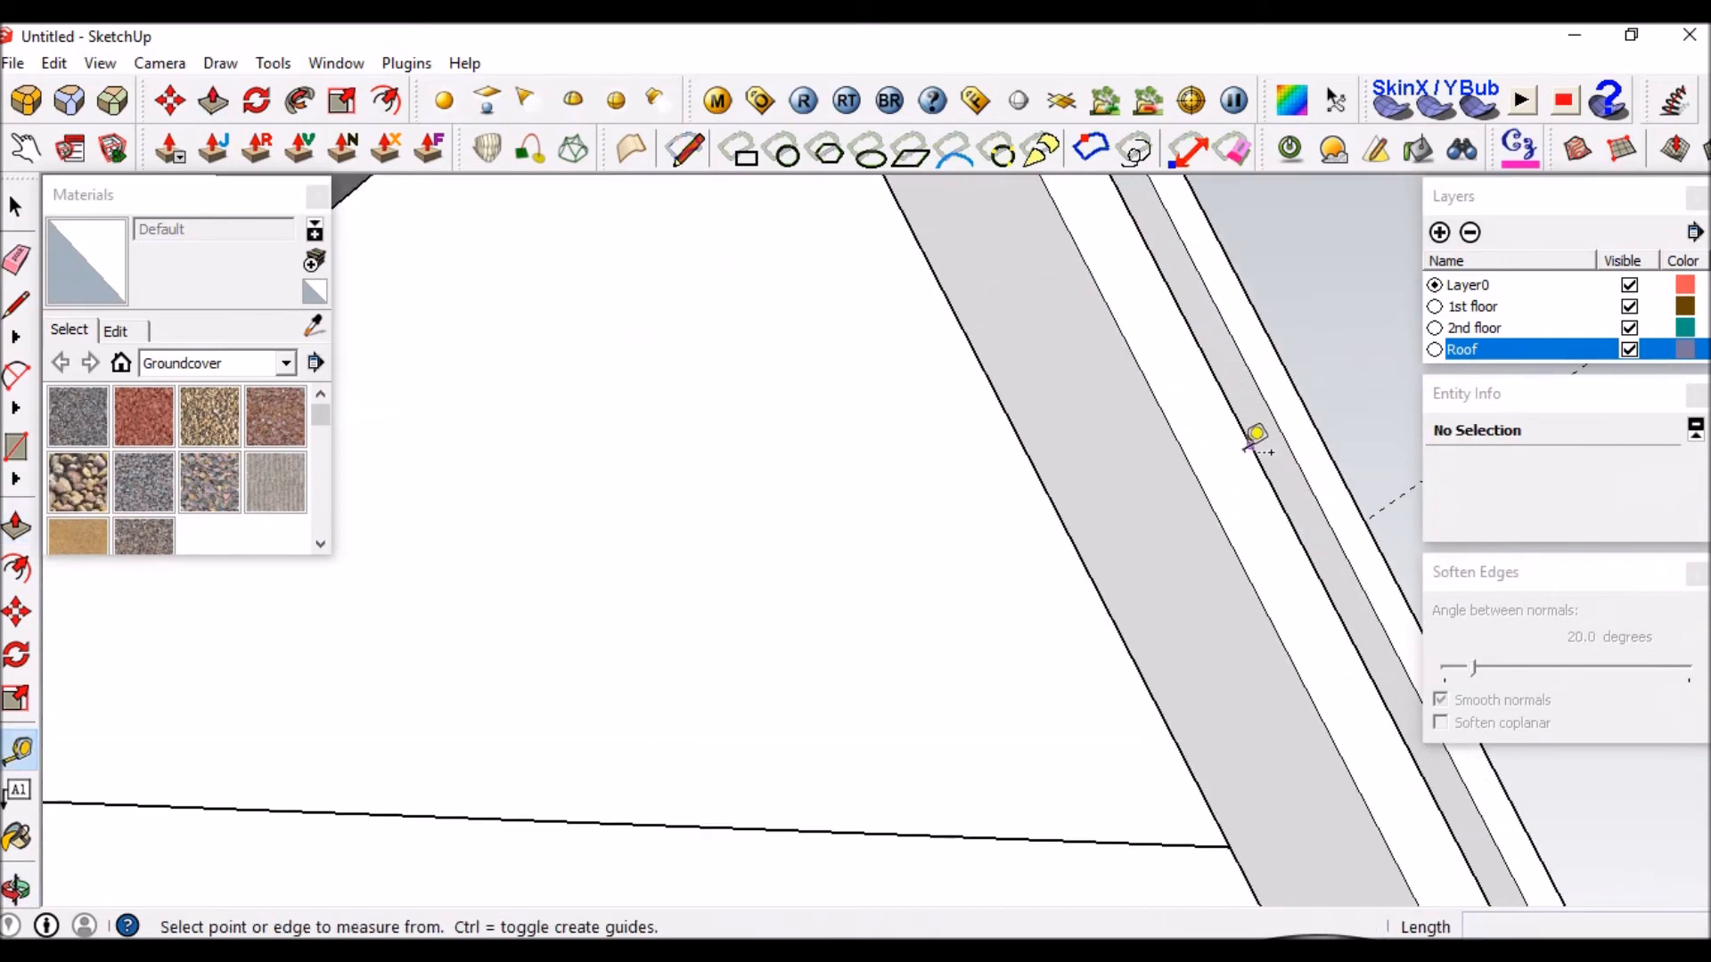
pyautogui.click(1258, 414)
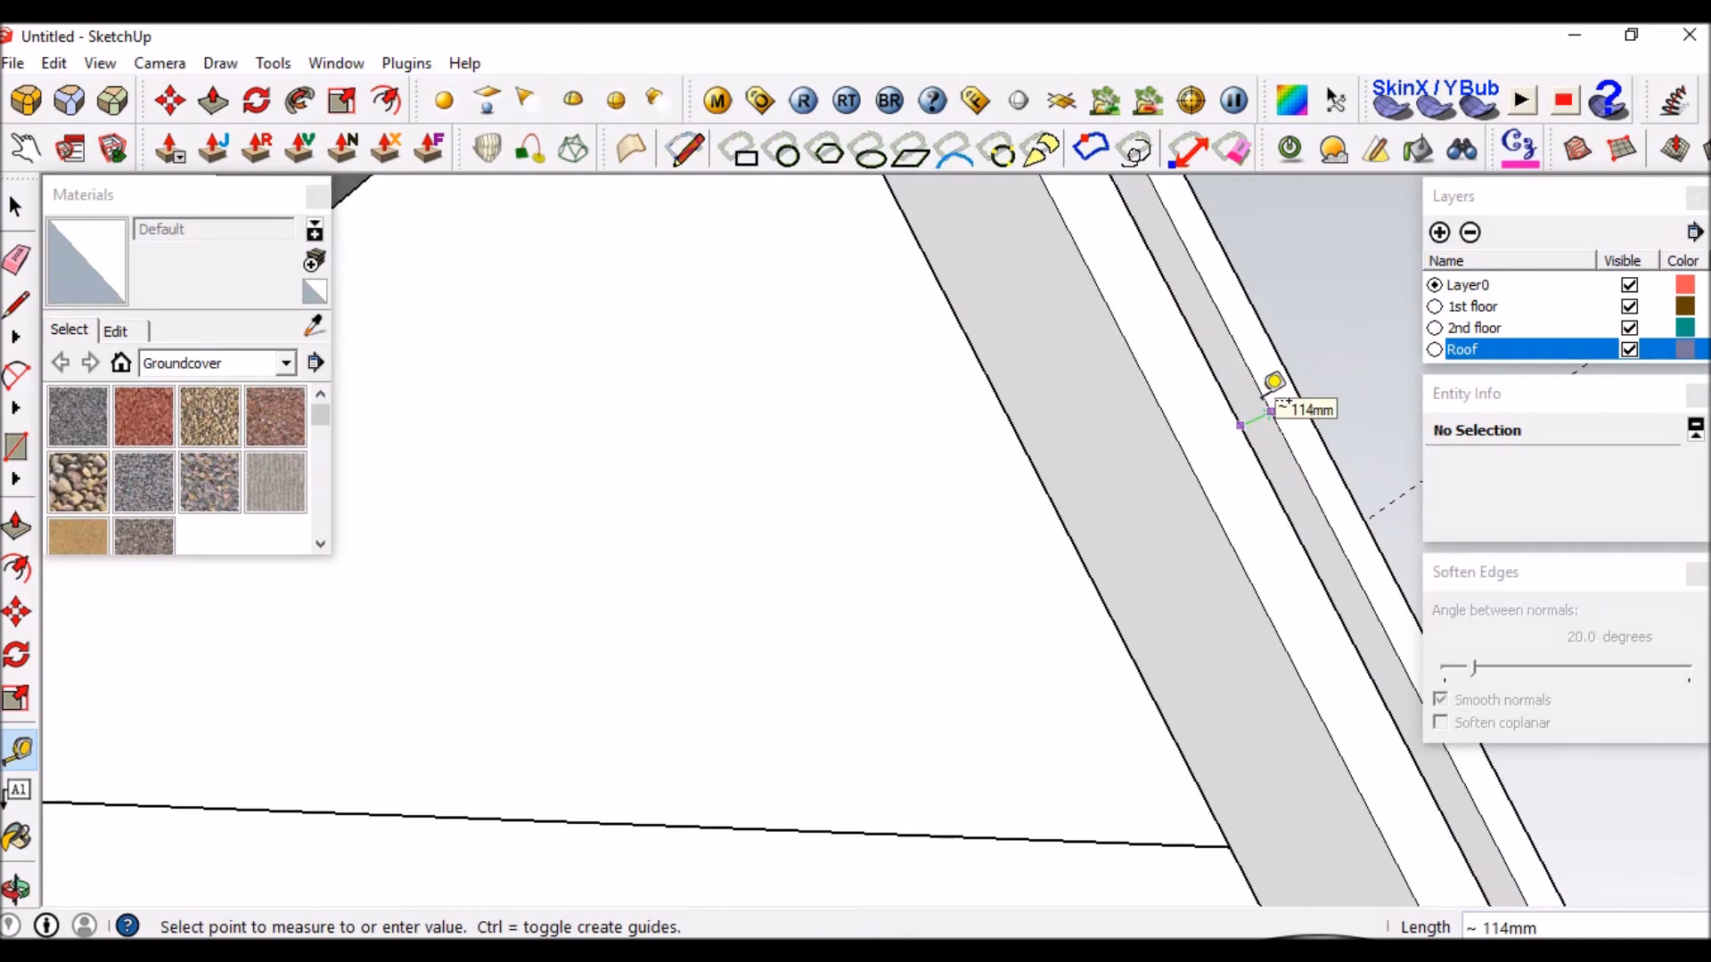
pyautogui.press('space')
# Measure the setback between the side gable trim's face and the roof's outer edge.
pyautogui.scroll(-9, 1262, 398)
pyautogui.moveTo(858, 518); pyautogui.dragTo(1127, 542, button='middle')
pyautogui.scroll(4, 730, 358)
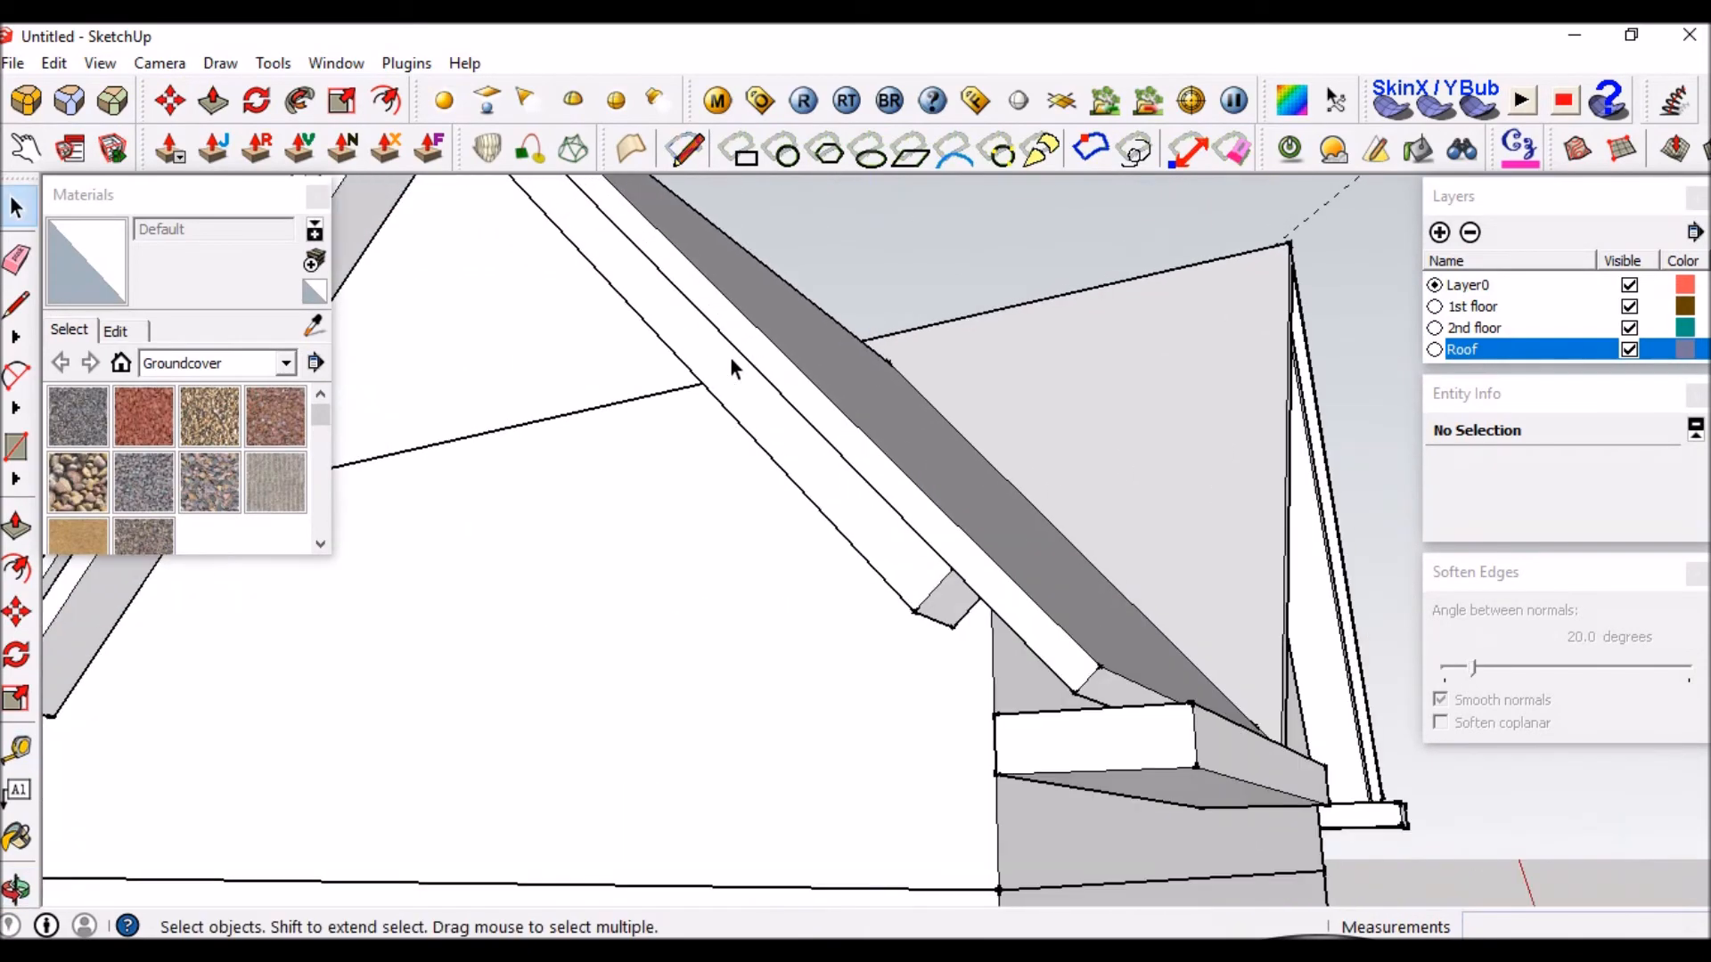
pyautogui.moveTo(730, 360); pyautogui.dragTo(879, 431, button='middle')
pyautogui.scroll(6, 1119, 458)
pyautogui.press('t')
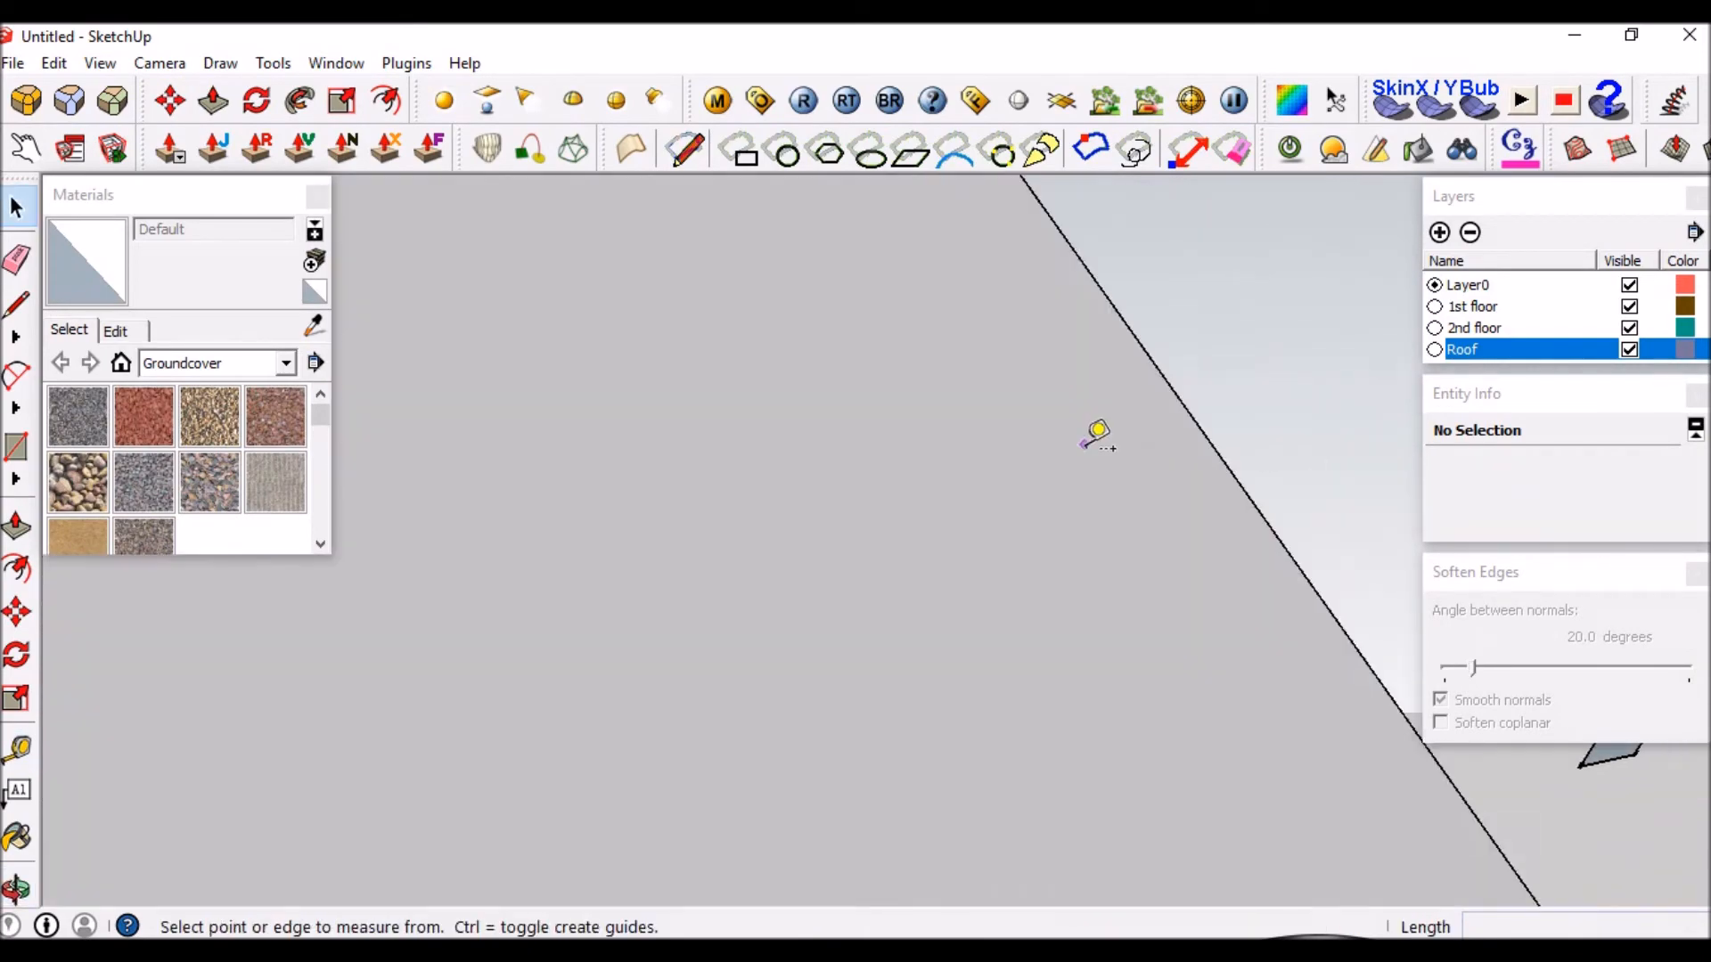
pyautogui.scroll(-5, 1080, 439)
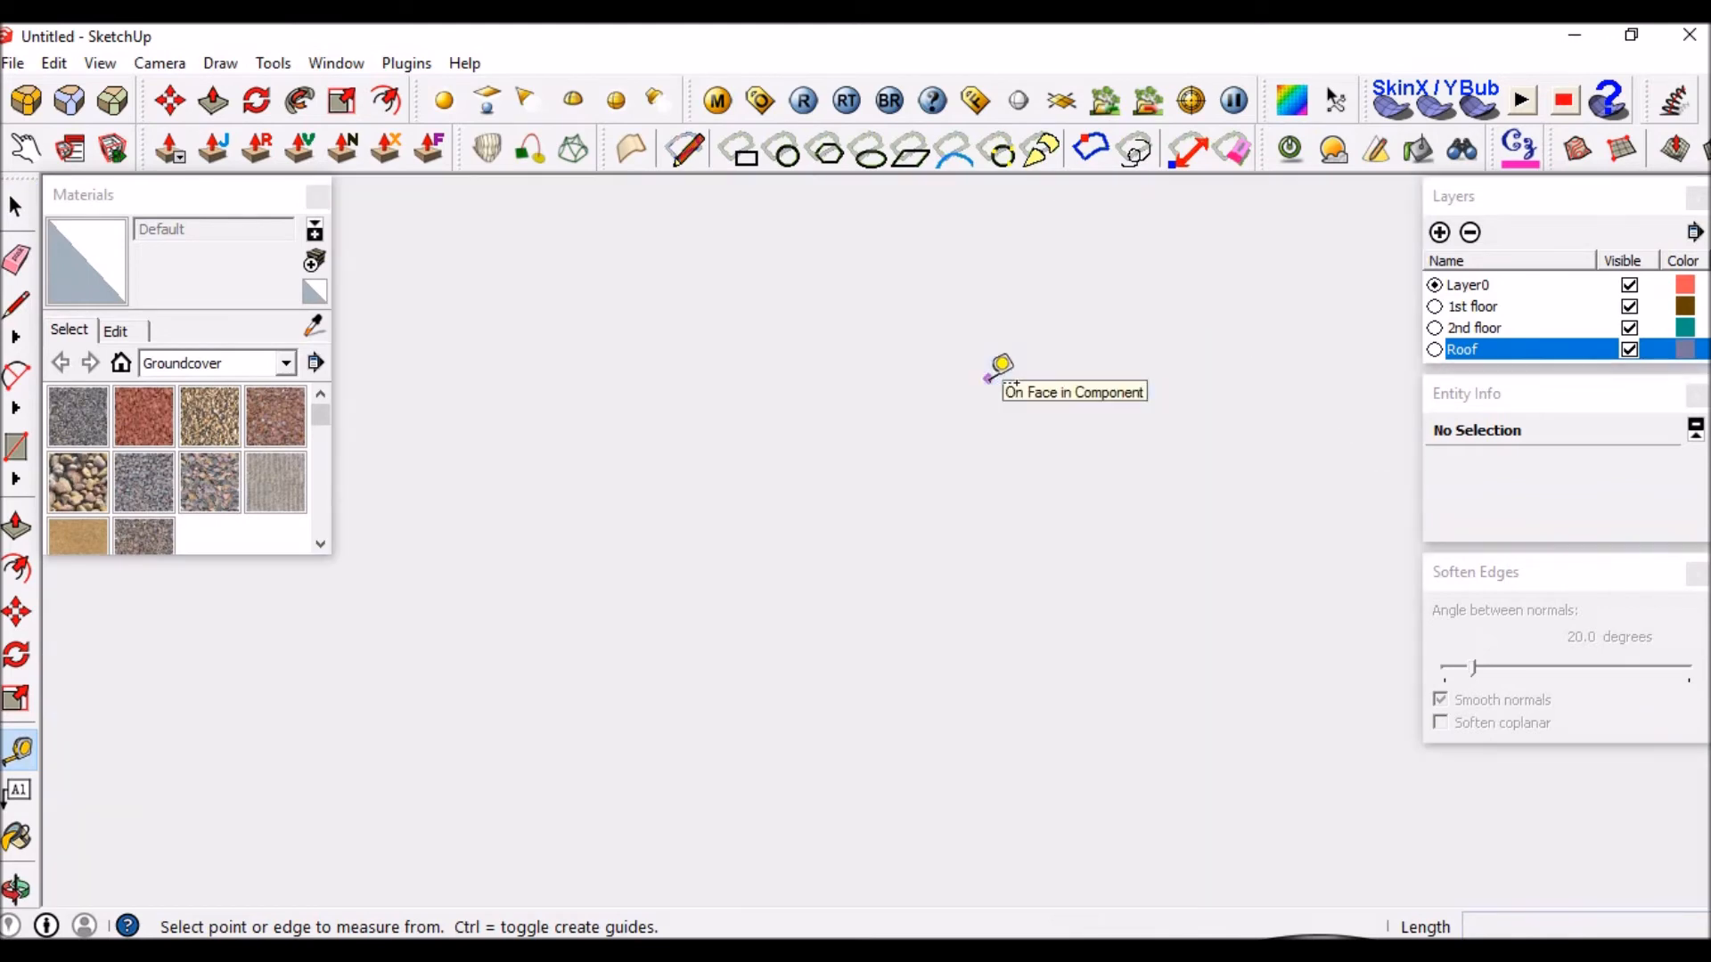
pyautogui.moveTo(987, 378); pyautogui.dragTo(874, 443, button='middle')
pyautogui.scroll(-4, 855, 455)
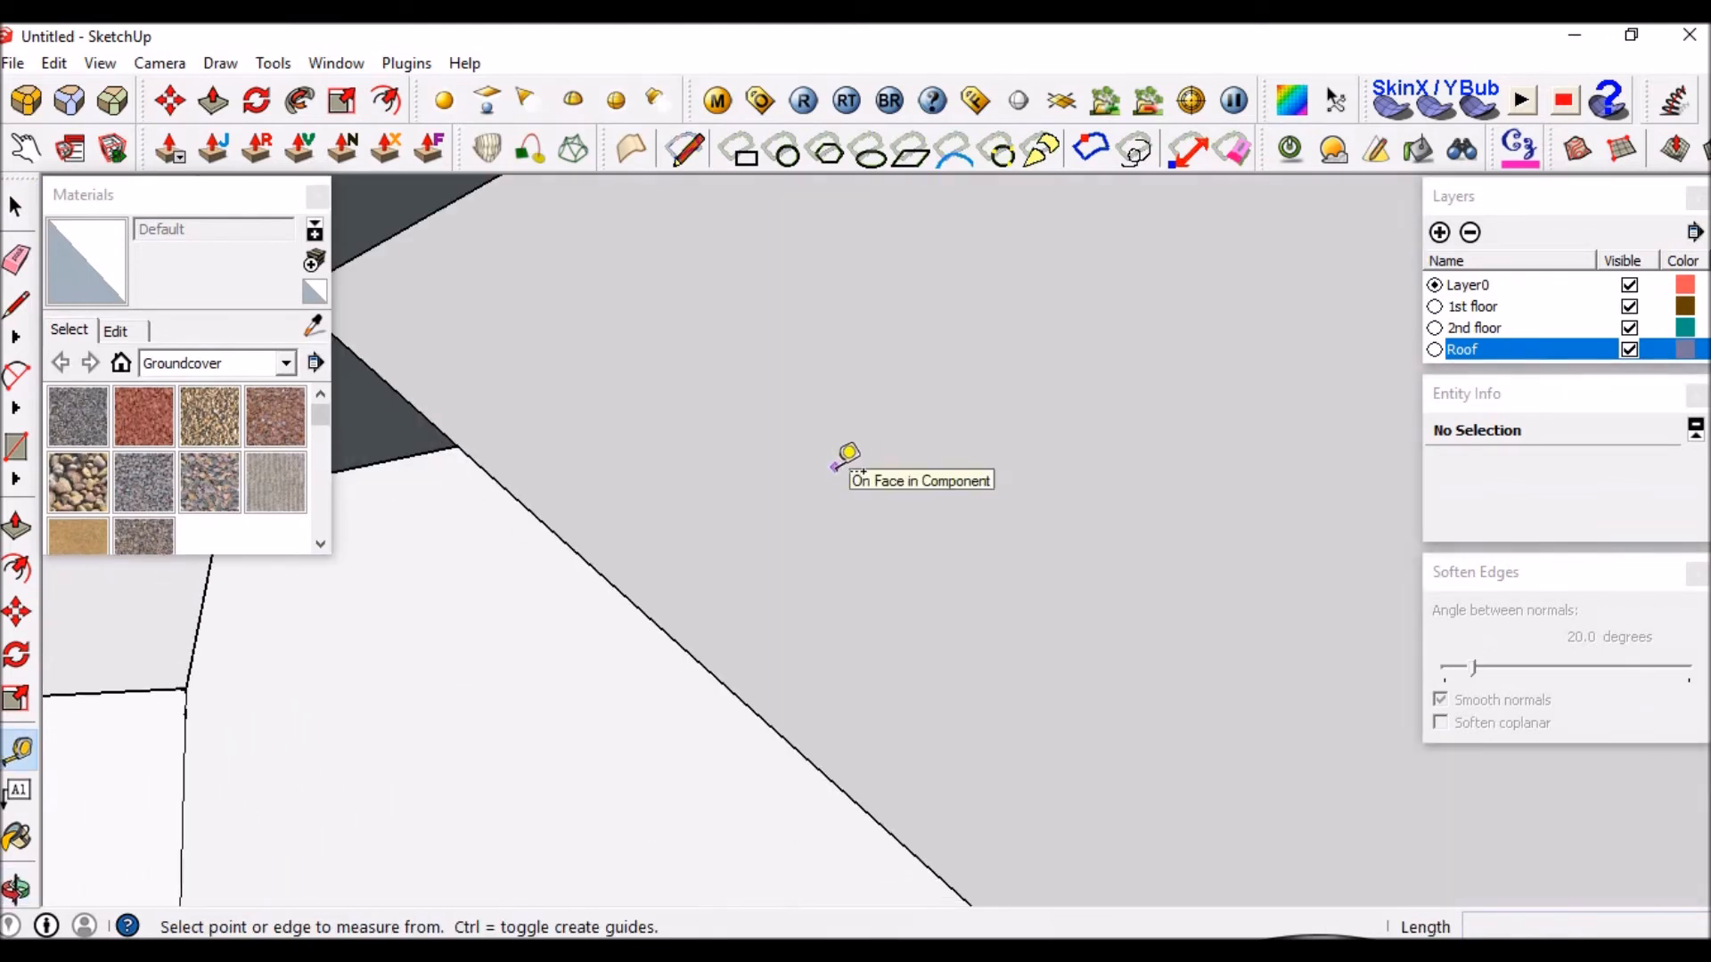
pyautogui.scroll(-3, 837, 465)
pyautogui.moveTo(764, 475); pyautogui.dragTo(844, 469, button='middle')
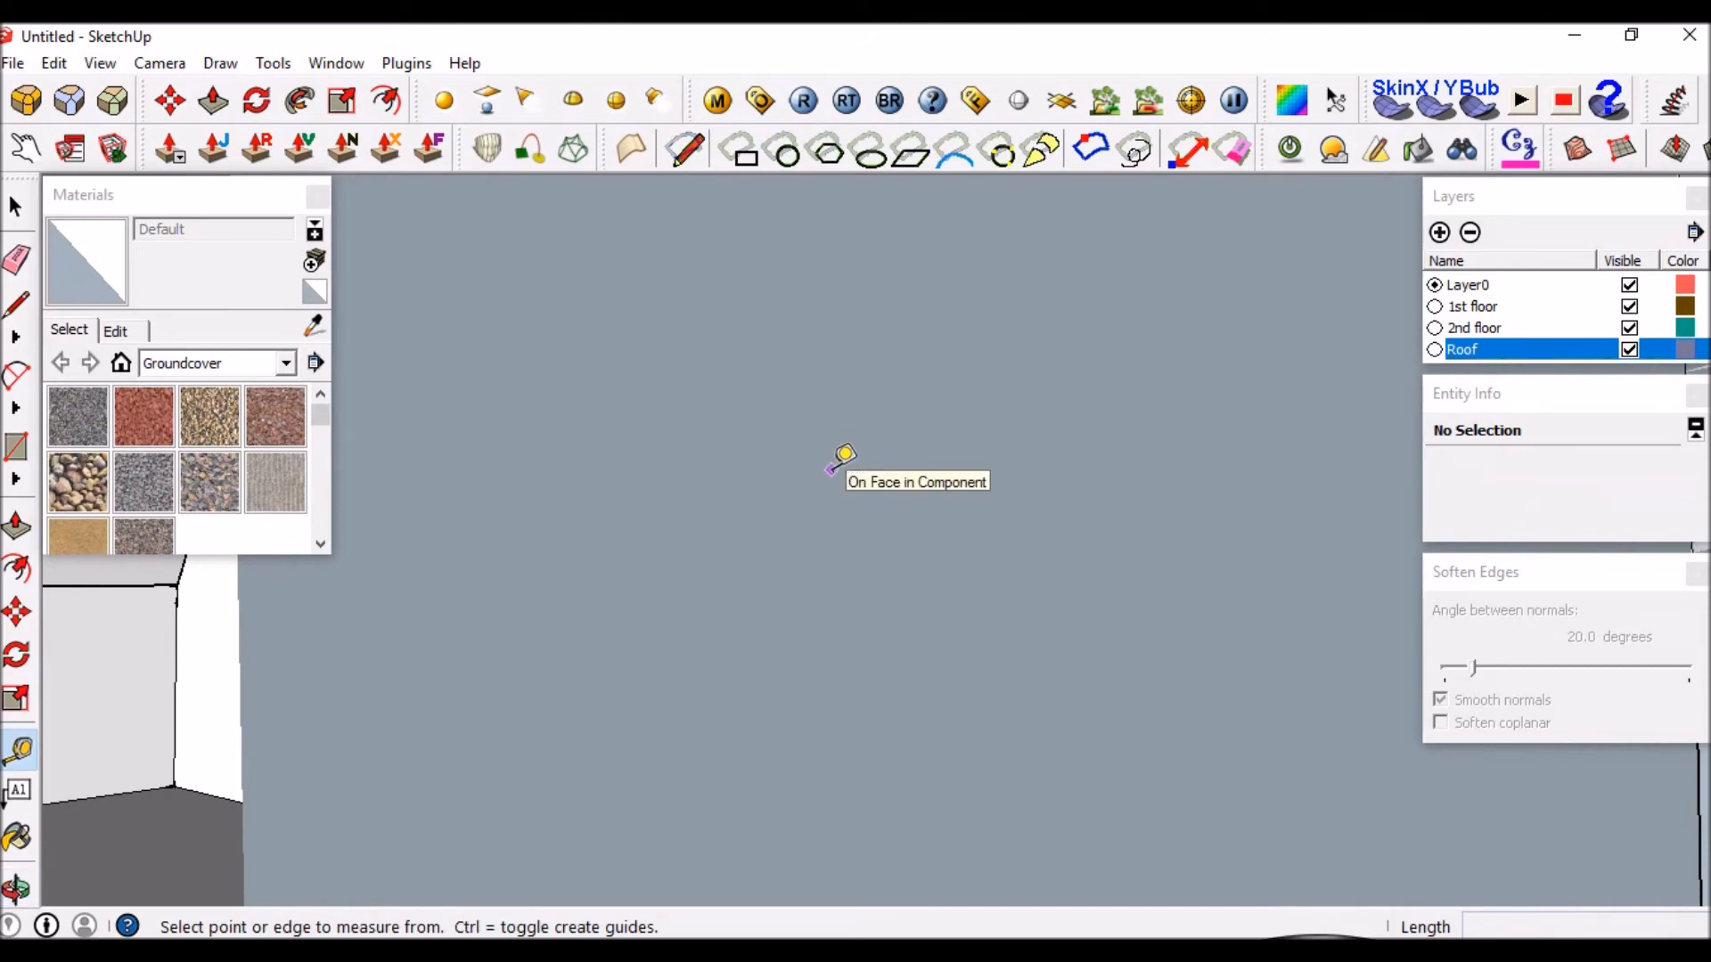
pyautogui.scroll(-5, 840, 456)
pyautogui.moveTo(799, 346); pyautogui.dragTo(1218, 533, button='middle')
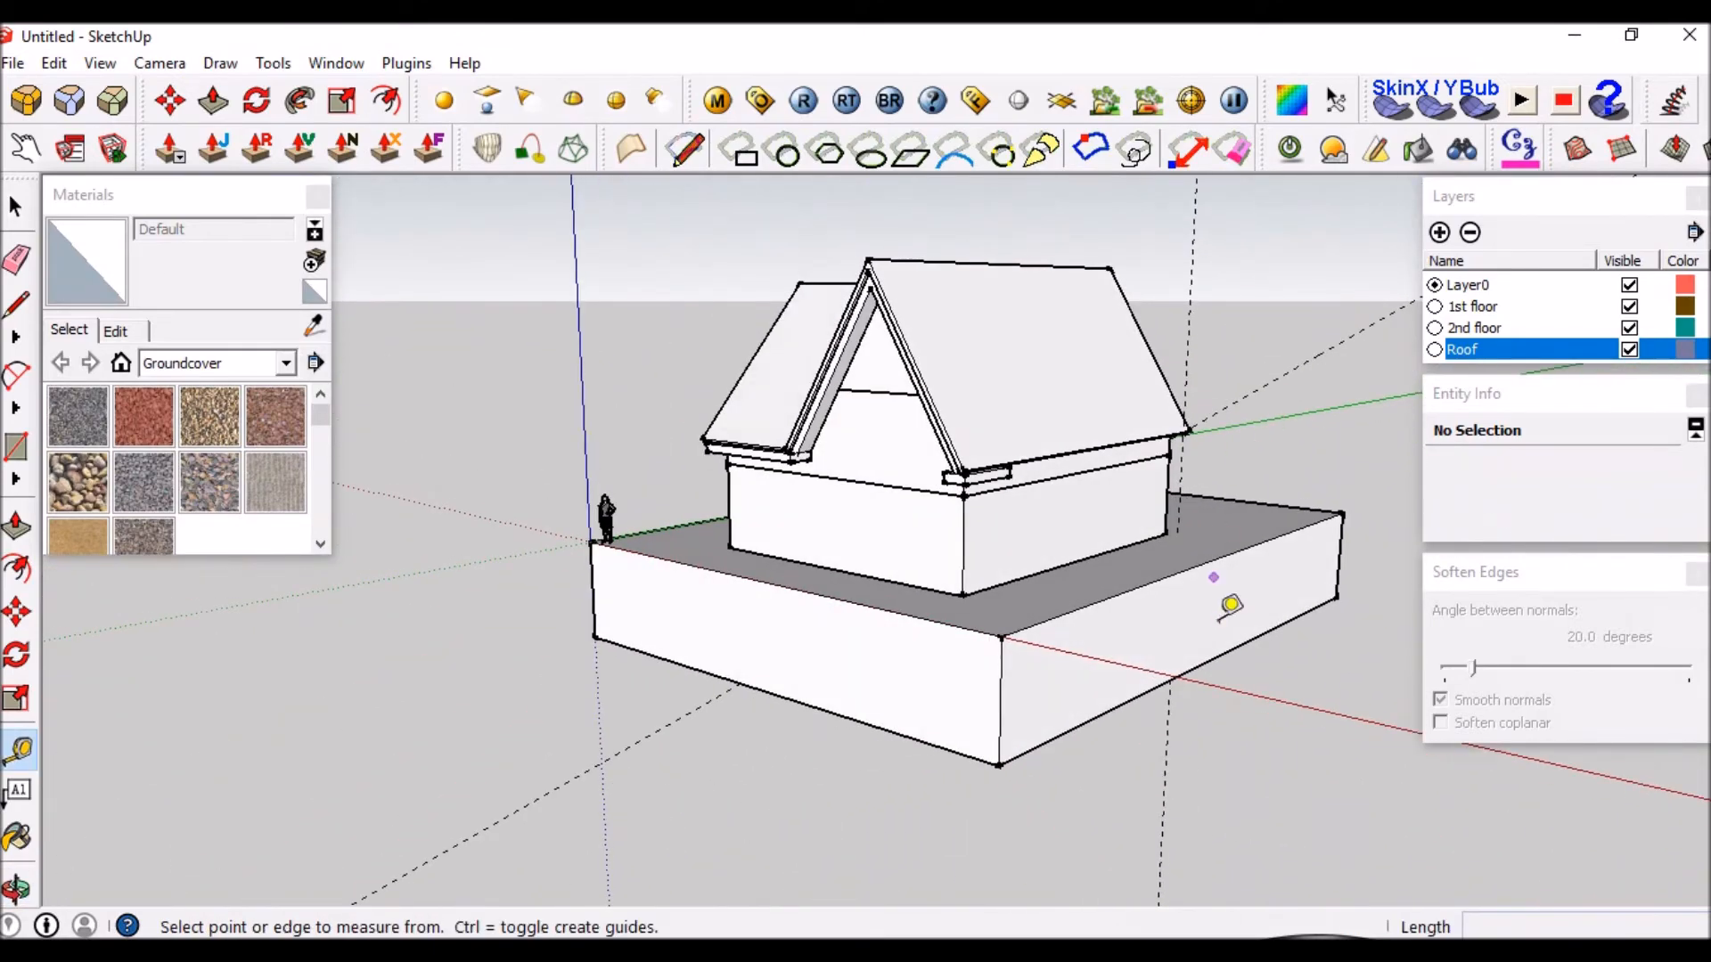
pyautogui.moveTo(969, 436); pyautogui.dragTo(718, 386, button='middle')
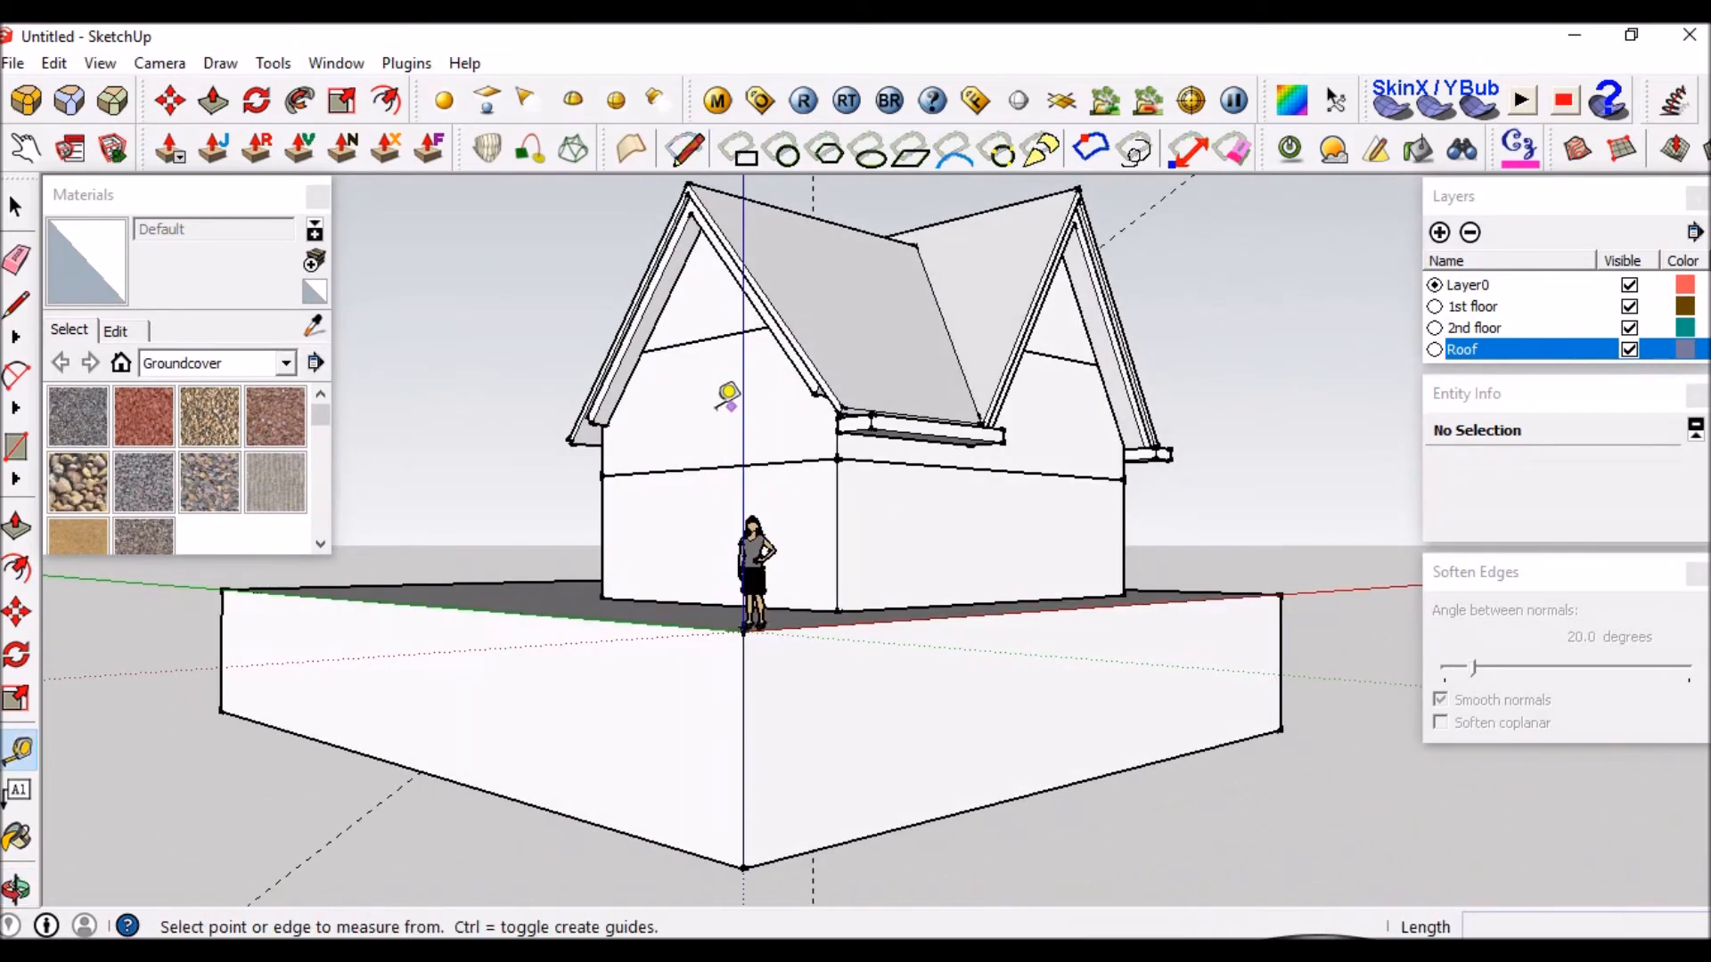
pyautogui.scroll(5, 814, 394)
pyautogui.scroll(2, 846, 441)
pyautogui.scroll(-2, 852, 446)
pyautogui.moveTo(864, 448); pyautogui.dragTo(1527, 502, button='middle')
pyautogui.scroll(5, 1060, 390)
pyautogui.scroll(3, 1060, 390)
pyautogui.scroll(-3, 900, 477)
pyautogui.scroll(3, 942, 371)
pyautogui.moveTo(943, 372); pyautogui.dragTo(1144, 360, button='middle')
pyautogui.scroll(2, 1024, 285)
pyautogui.click(1073, 271)
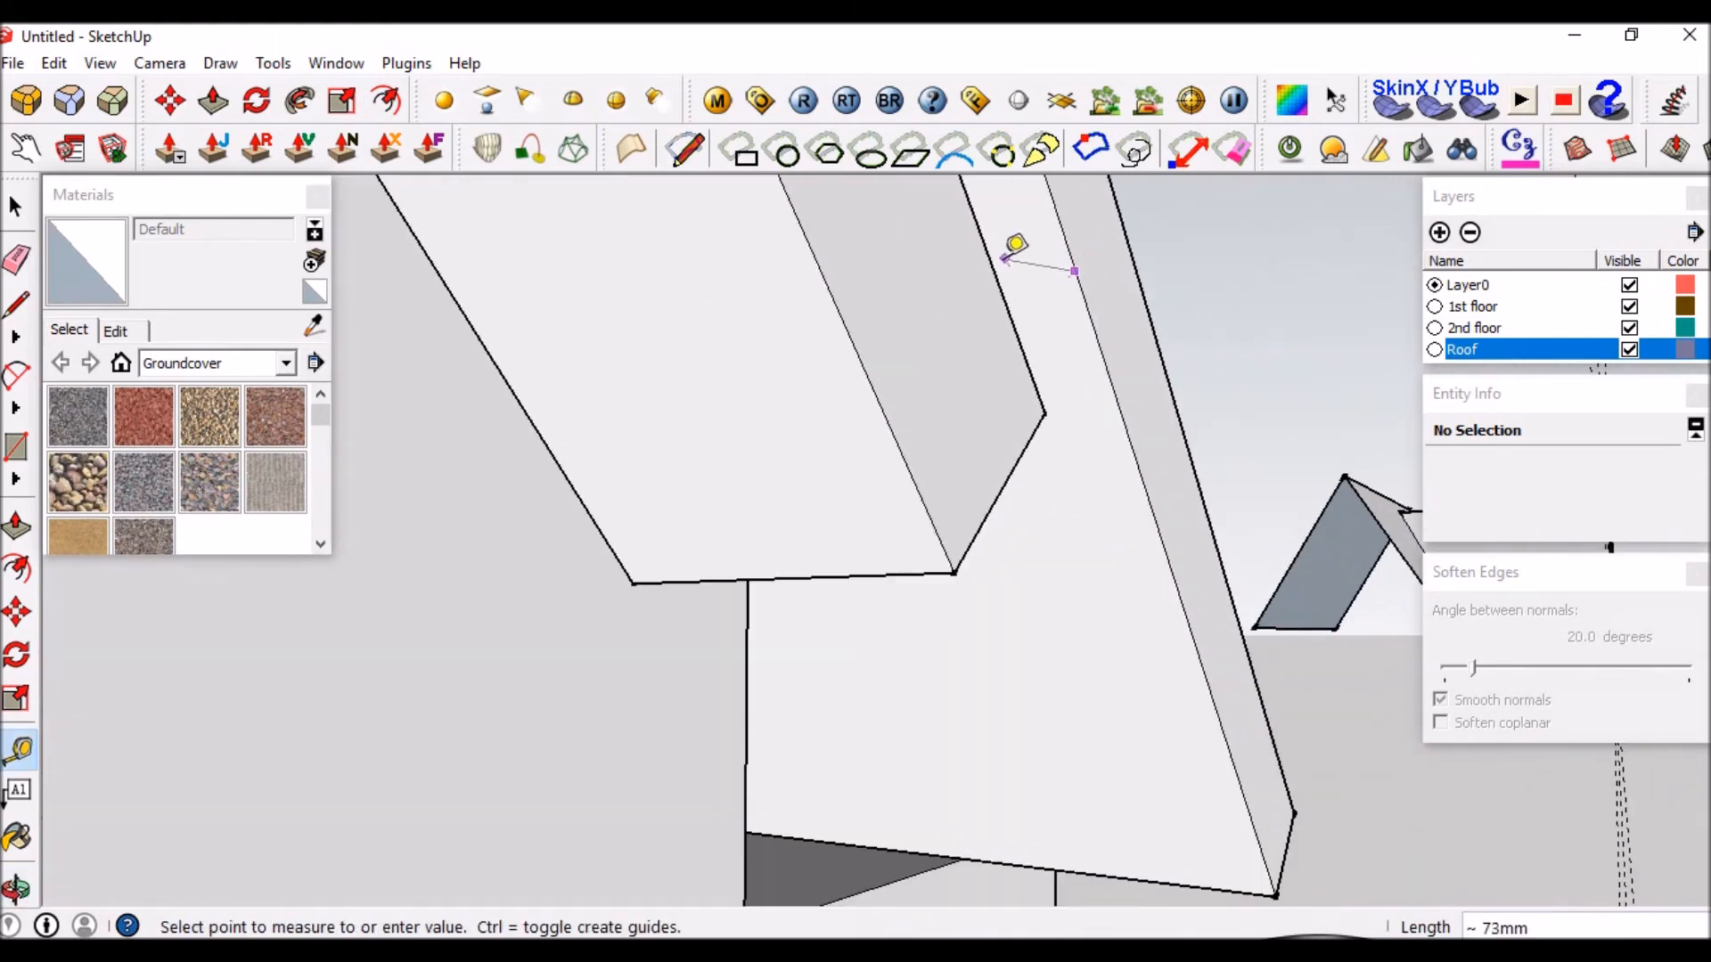
pyautogui.moveTo(1016, 260); pyautogui.dragTo(889, 397, button='middle')
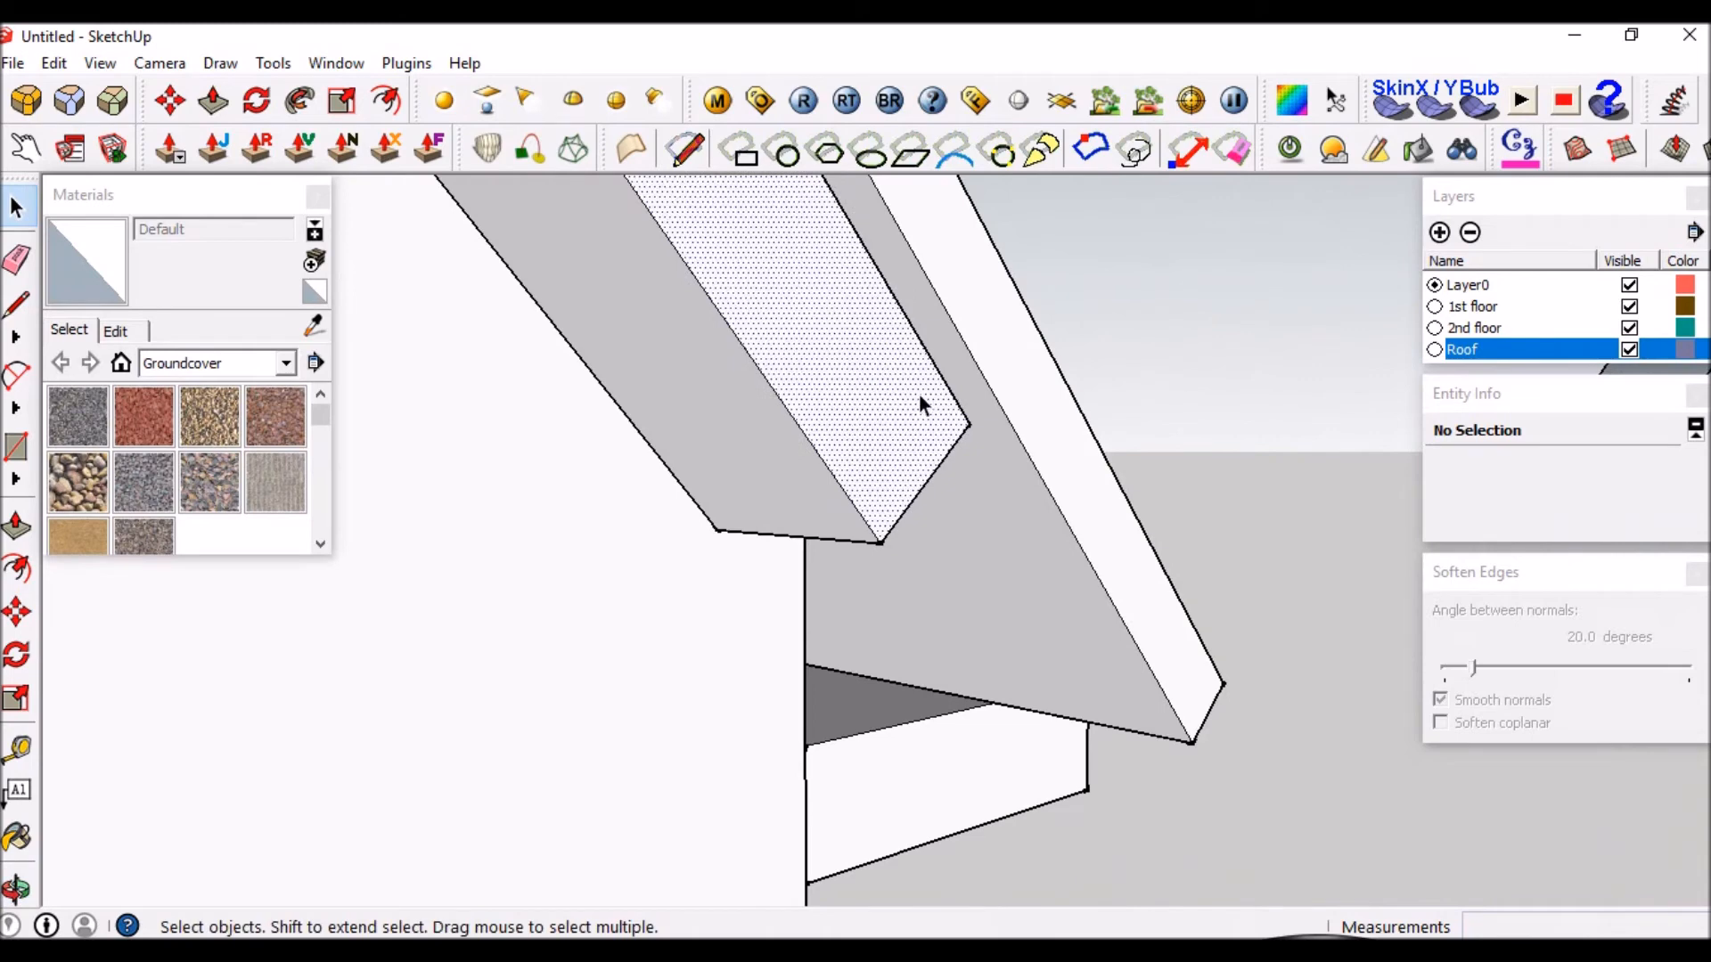
# Push the side gable trim's front face back 16 mm.
pyautogui.click(920, 392)
pyautogui.press('p')
pyautogui.click(900, 397)
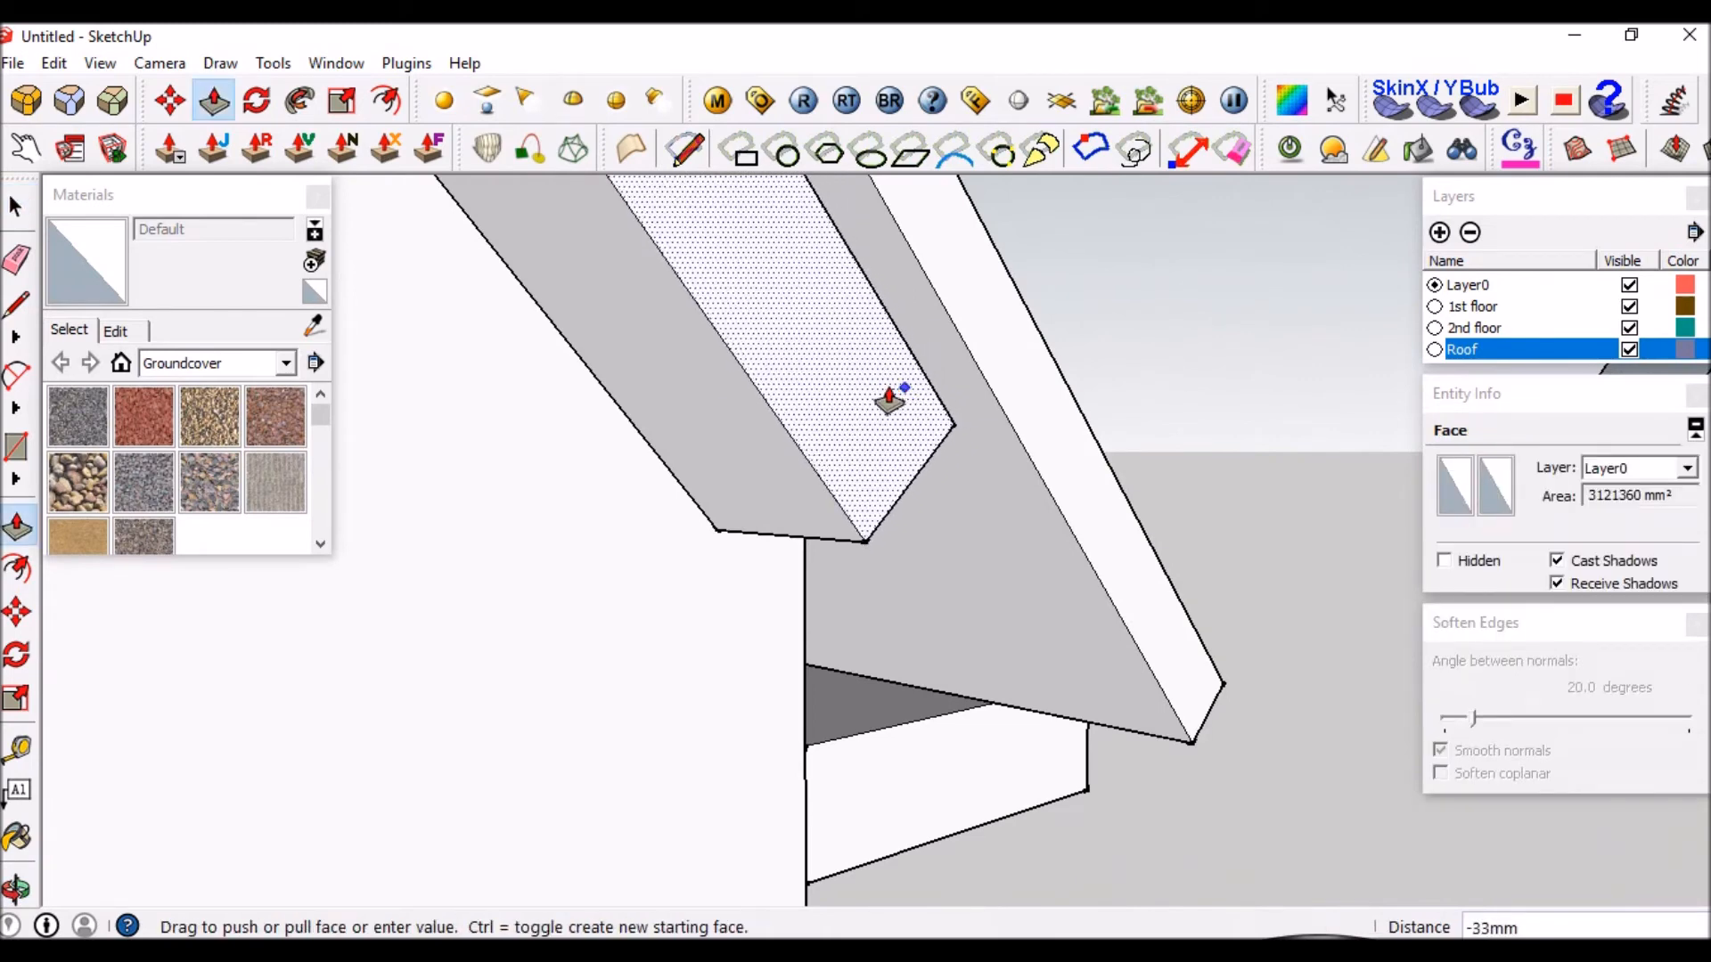
pyautogui.write('16')
pyautogui.press('Return')
pyautogui.press('space')
# Push/Pull the end of the eave box about 567 mm forward, past the side gable wall.
pyautogui.moveTo(891, 419); pyautogui.dragTo(800, 552, button='middle')
pyautogui.scroll(2, 800, 553)
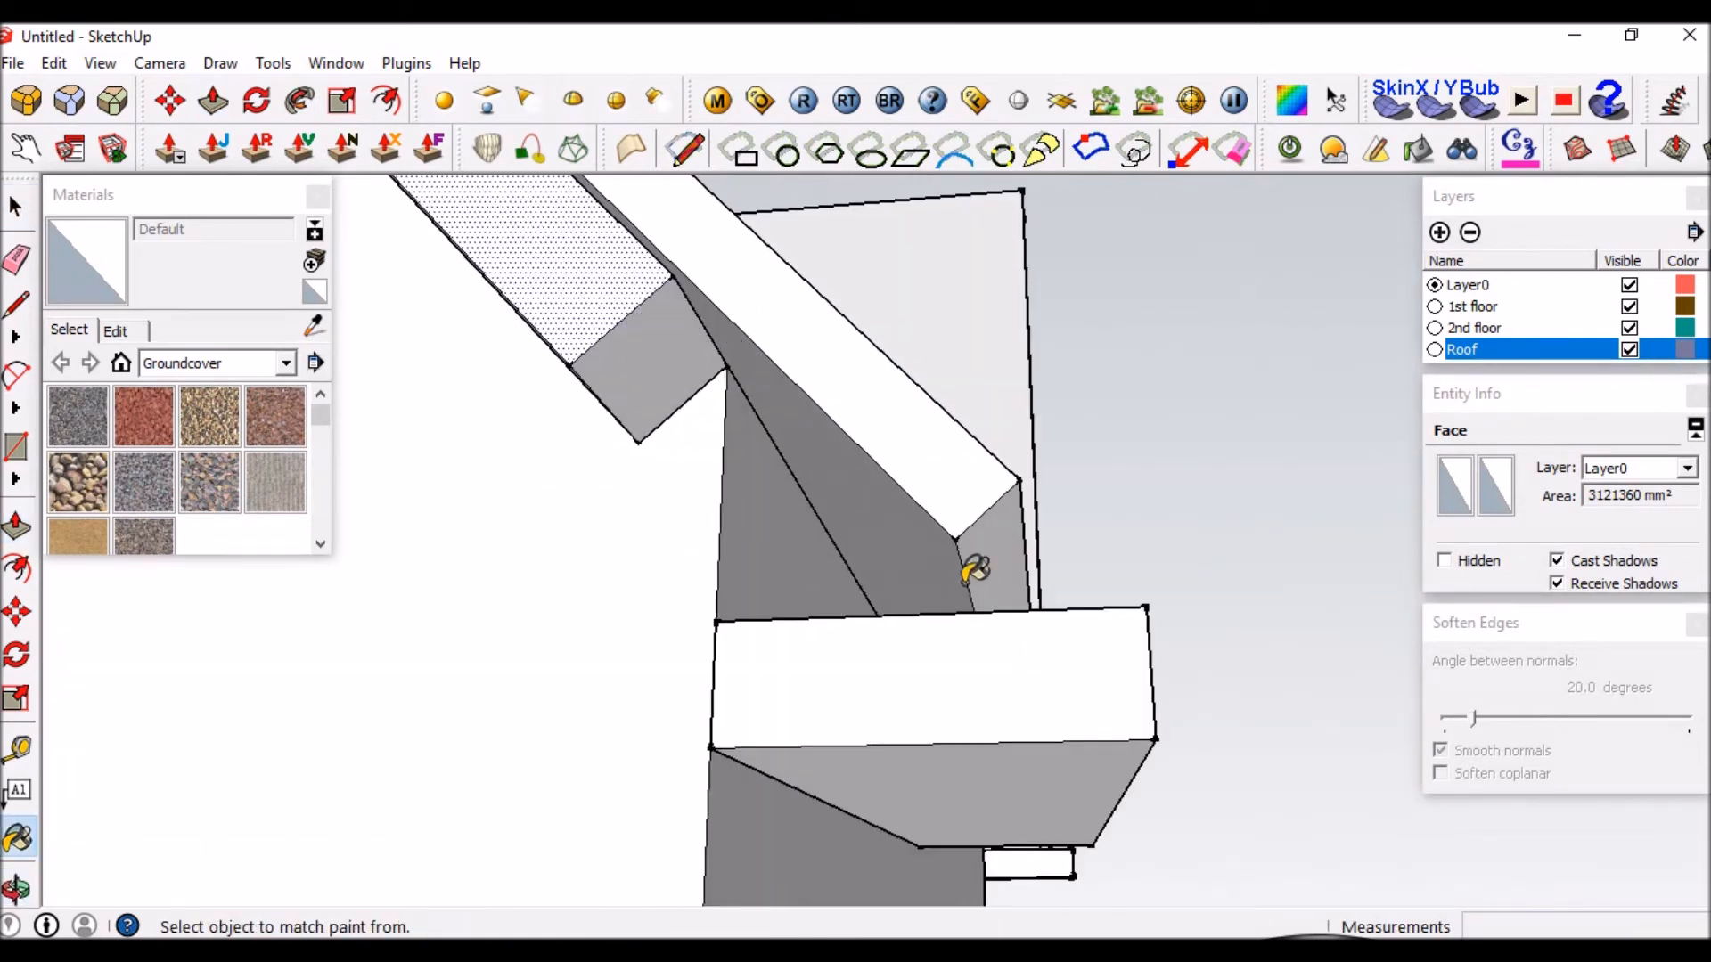
pyautogui.click(976, 613)
pyautogui.press('p')
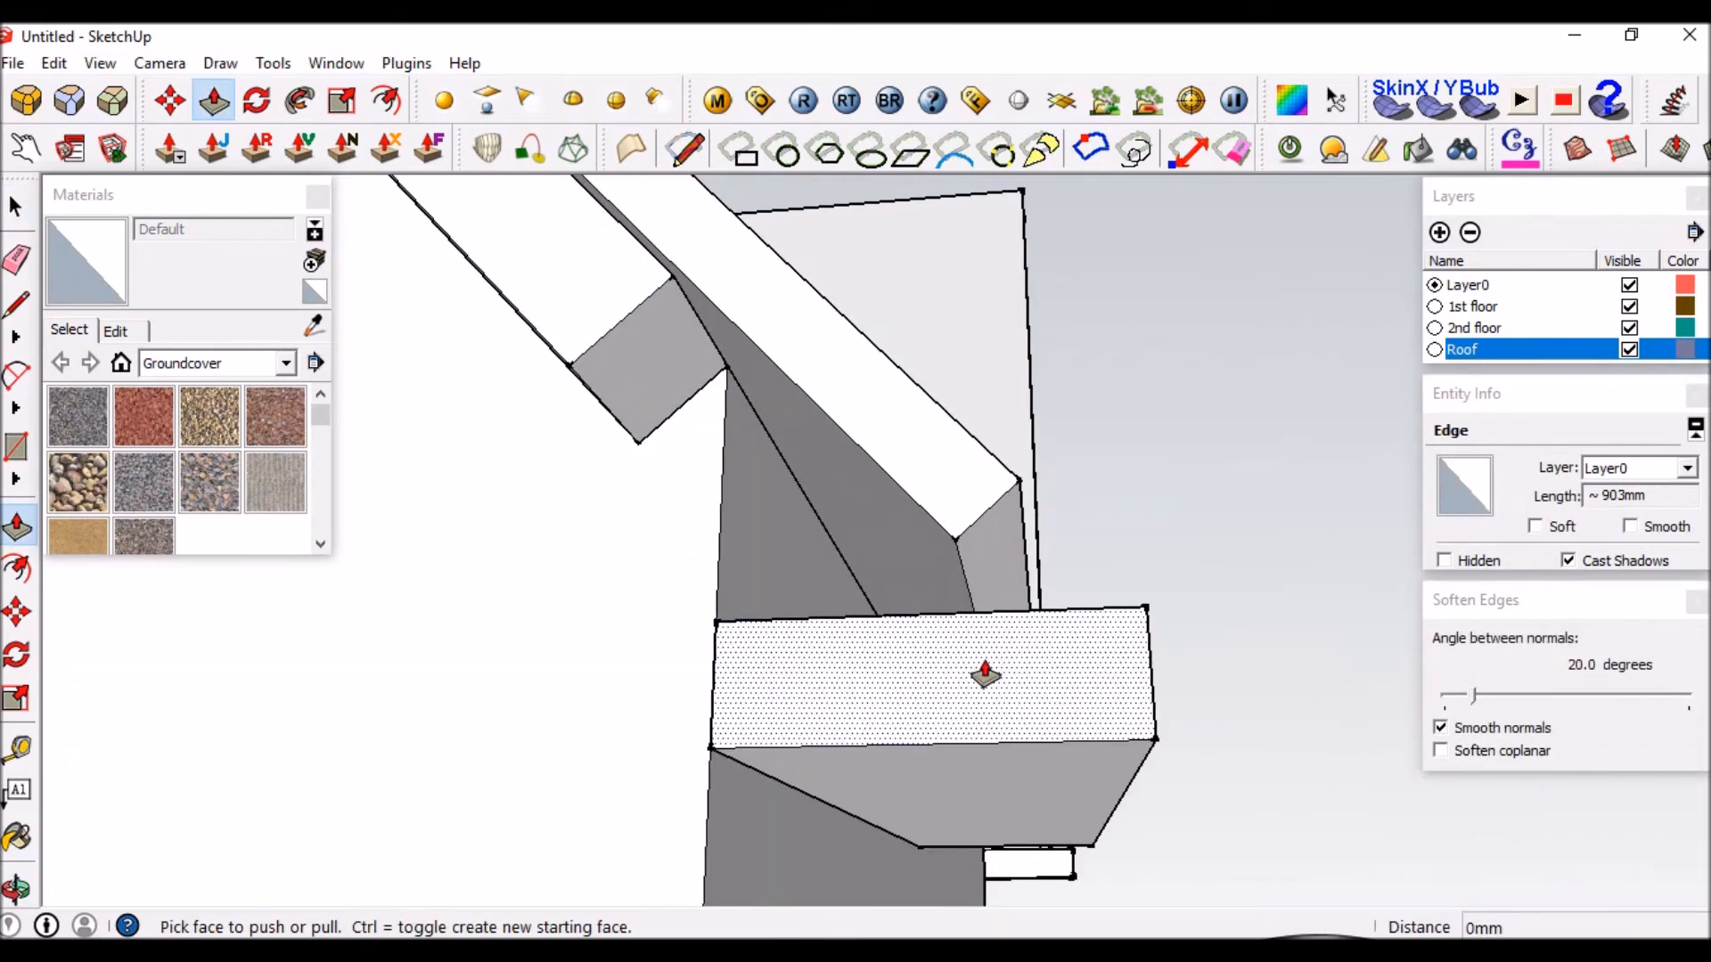
pyautogui.click(986, 676)
pyautogui.moveTo(966, 576); pyautogui.dragTo(579, 802, button='middle')
pyautogui.scroll(-2, 780, 715)
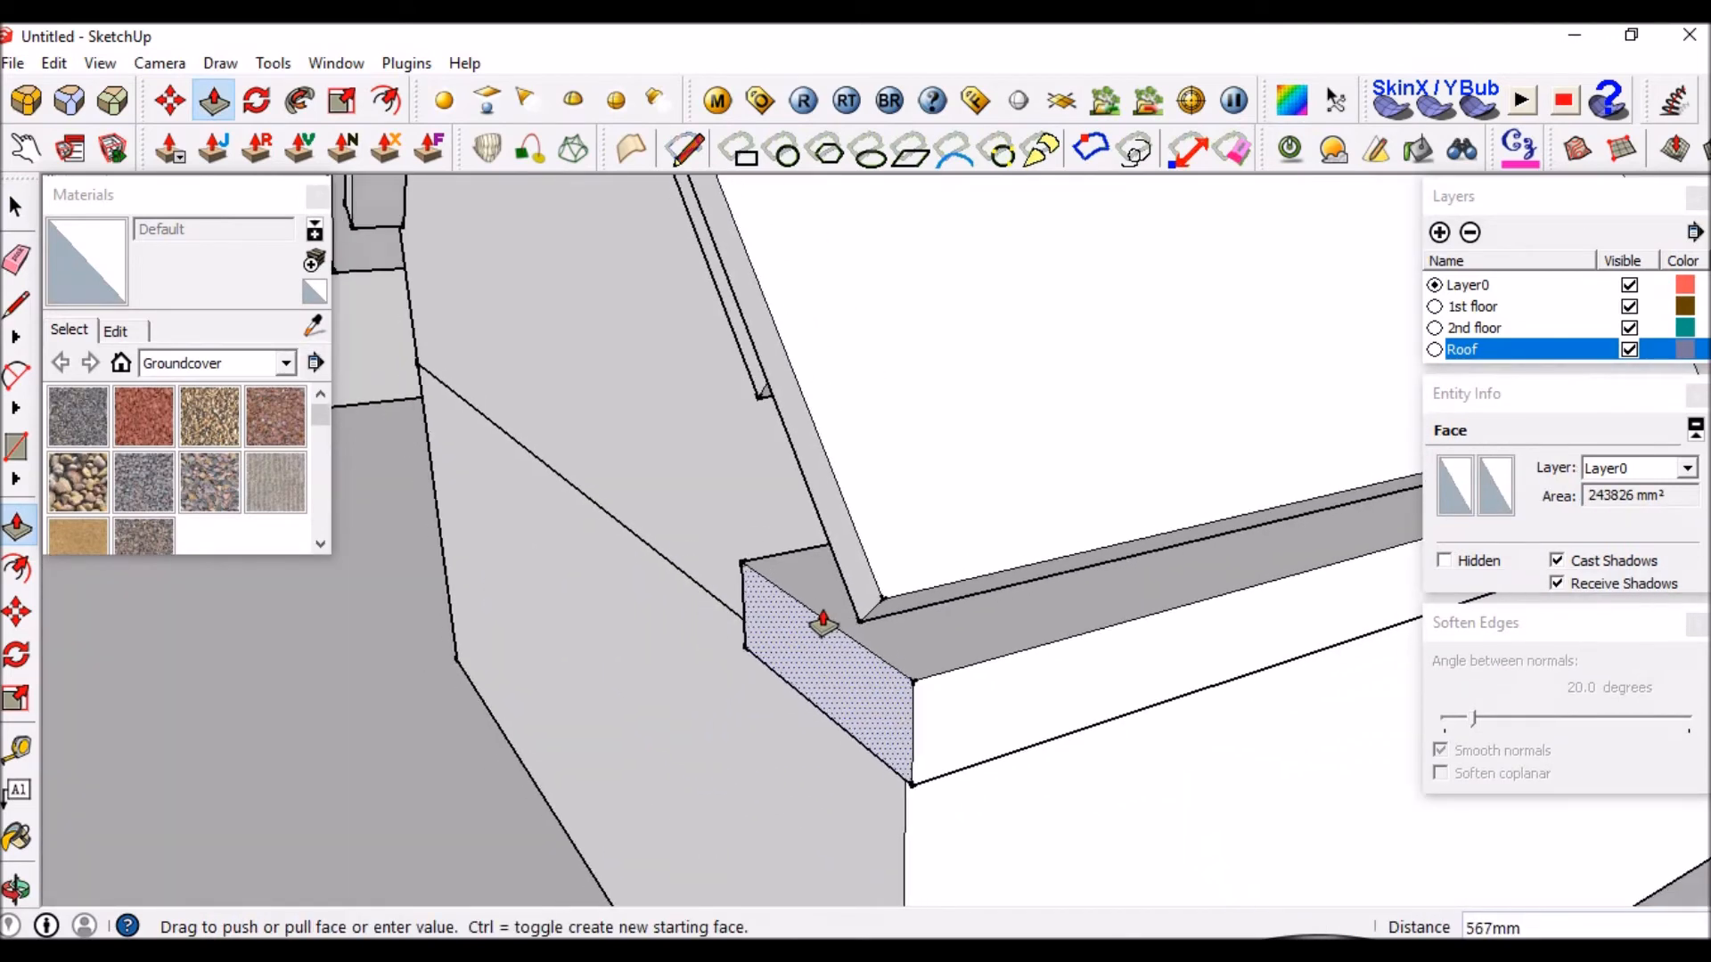
pyautogui.press('space')
# Make the whole side gable trim into a component.
pyautogui.moveTo(813, 618); pyautogui.dragTo(954, 356, button='middle')
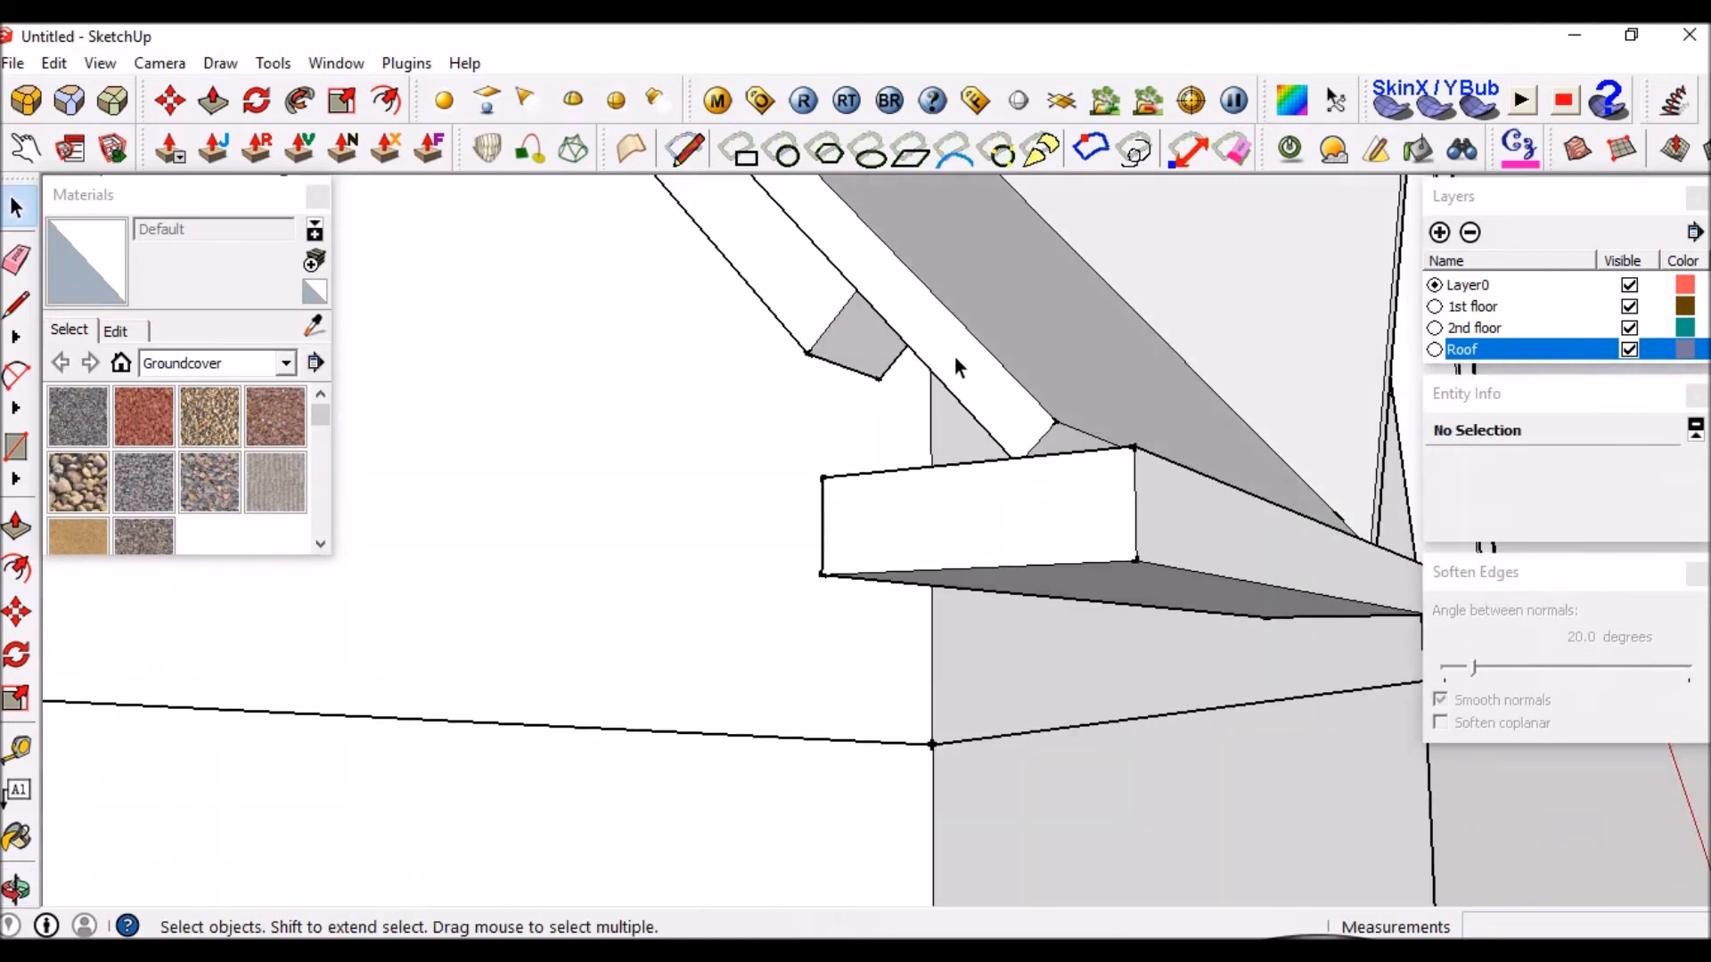
pyautogui.click(828, 316)
pyautogui.press('g')
pyautogui.press('Return')
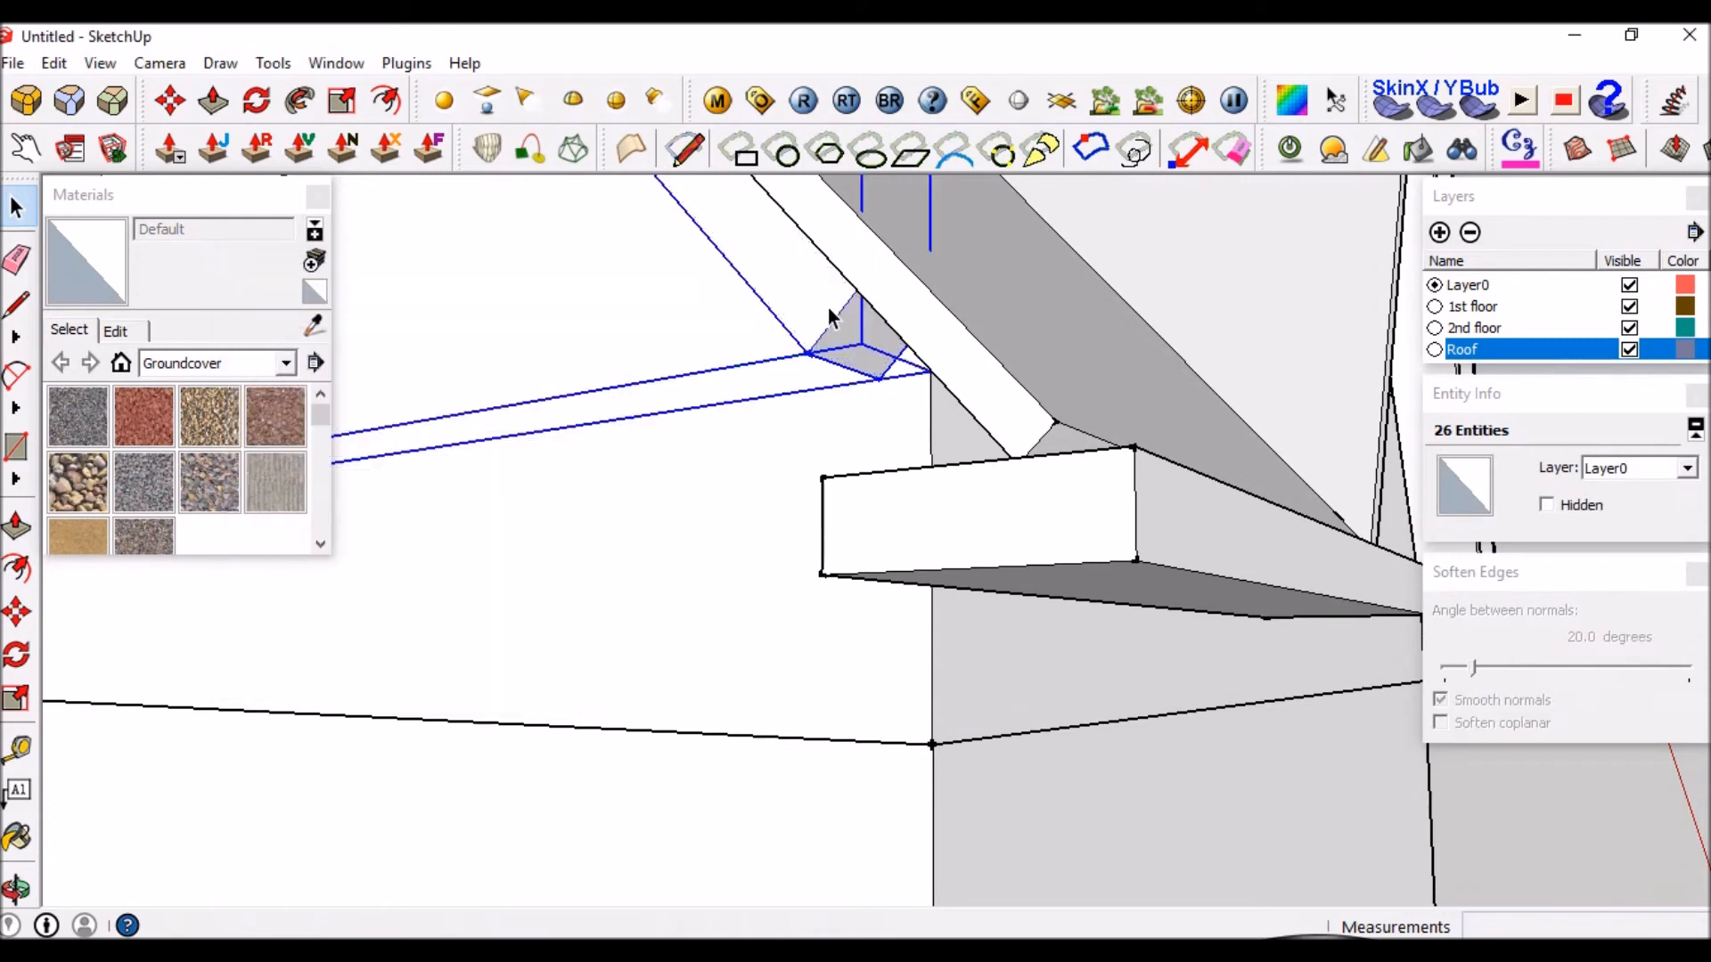
# Open the side gable trim component and extend its lower end about 825 mm down to the eave box.
pyautogui.moveTo(830, 316); pyautogui.dragTo(1309, 618, button='middle')
pyautogui.doubleClick(864, 330)
pyautogui.press('p')
pyautogui.scroll(3, 1060, 637)
pyautogui.scroll(5, 1333, 607)
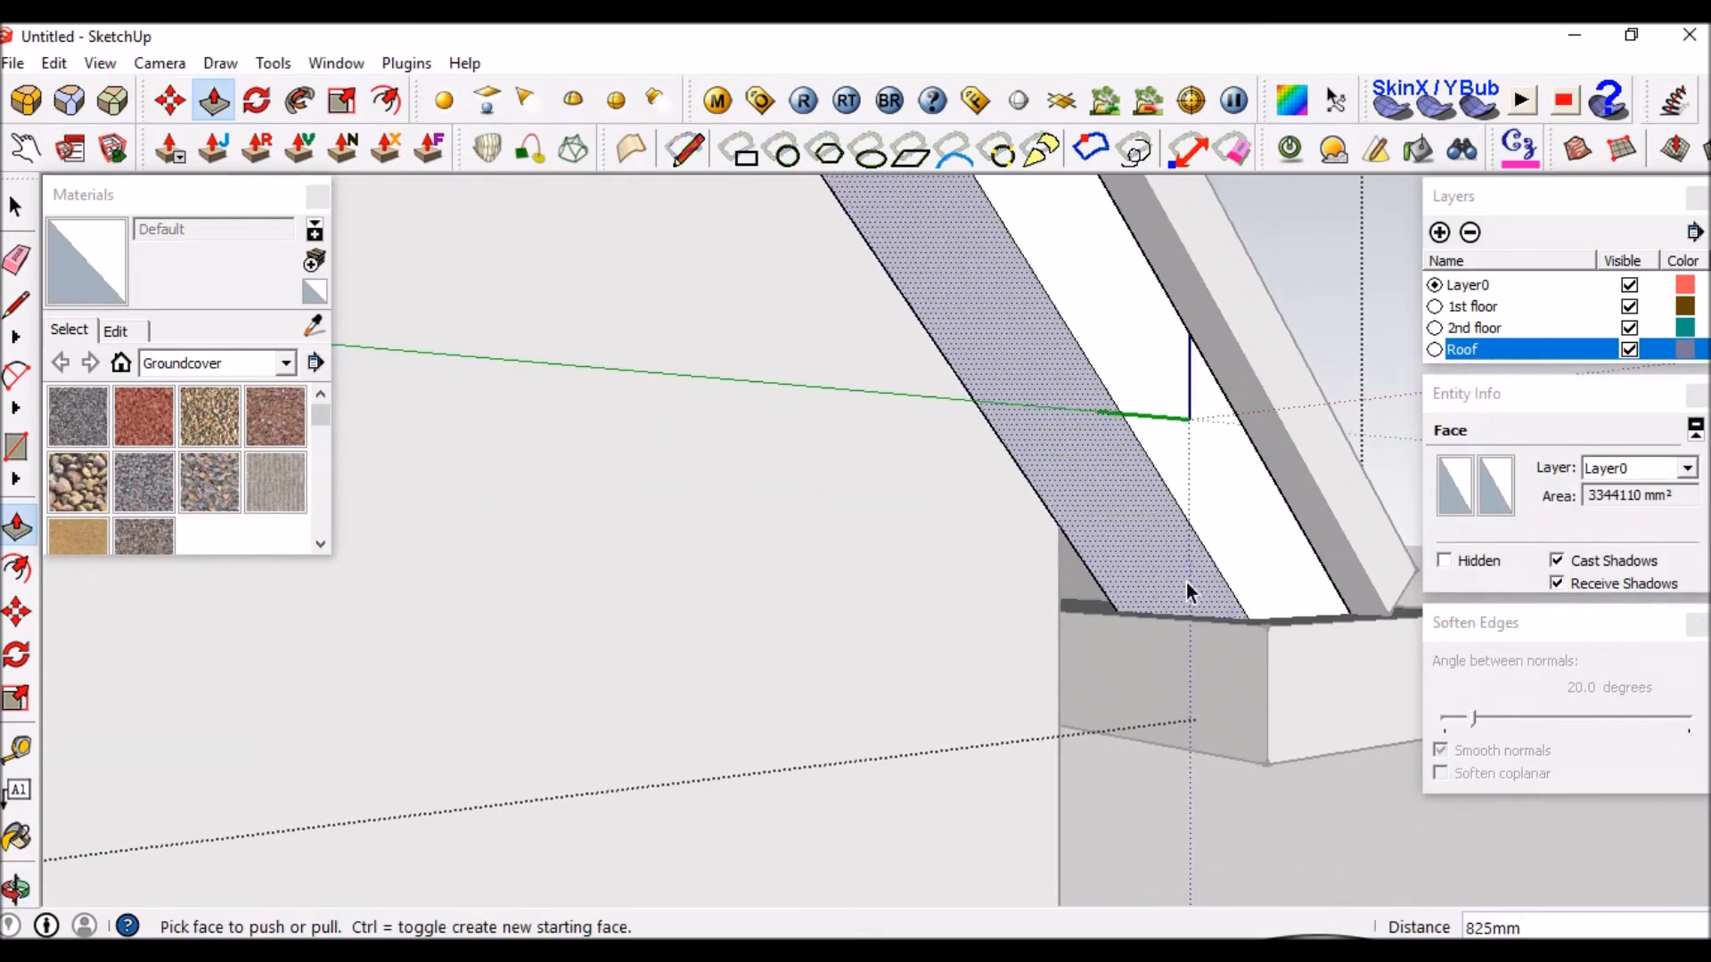
pyautogui.press('space')
# Draw lines closing the small triangular gap between the trim's underside, the wall corner and the eave box.
pyautogui.scroll(2, 1115, 580)
pyautogui.moveTo(1115, 580)
pyautogui.mouseDown(button='middle')
pyautogui.moveTo(1180, 565)
pyautogui.moveTo(1104, 596)
pyautogui.mouseUp(button='middle')
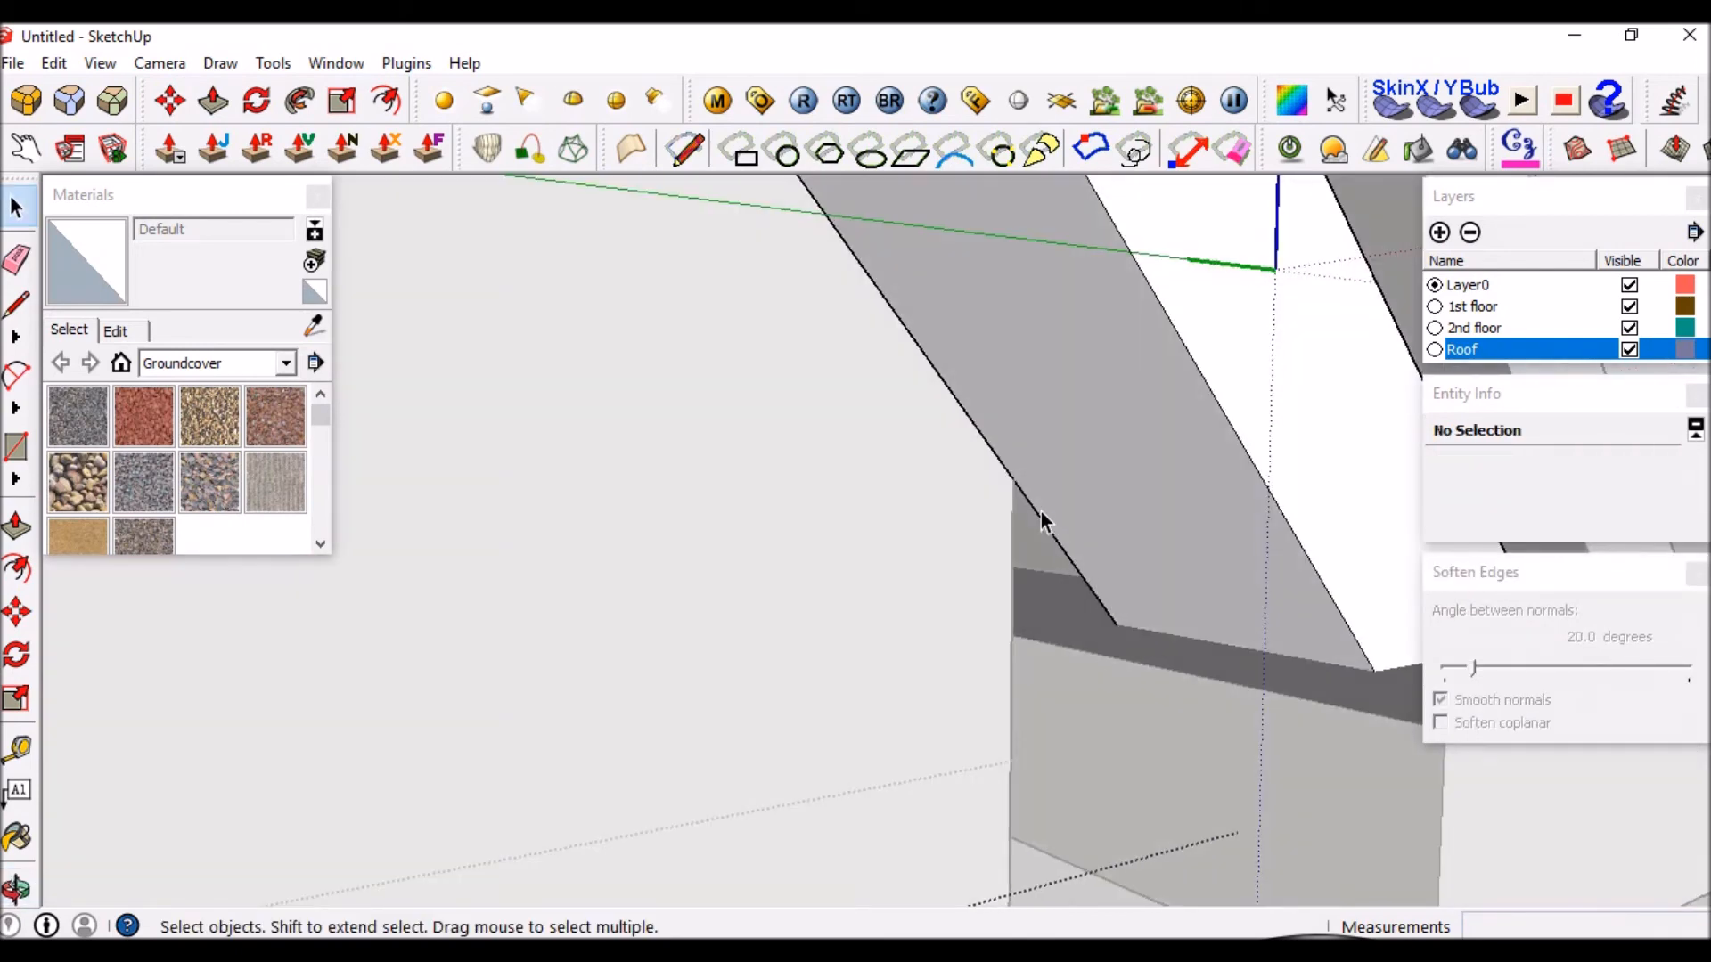
pyautogui.press('l')
pyautogui.click(1012, 478)
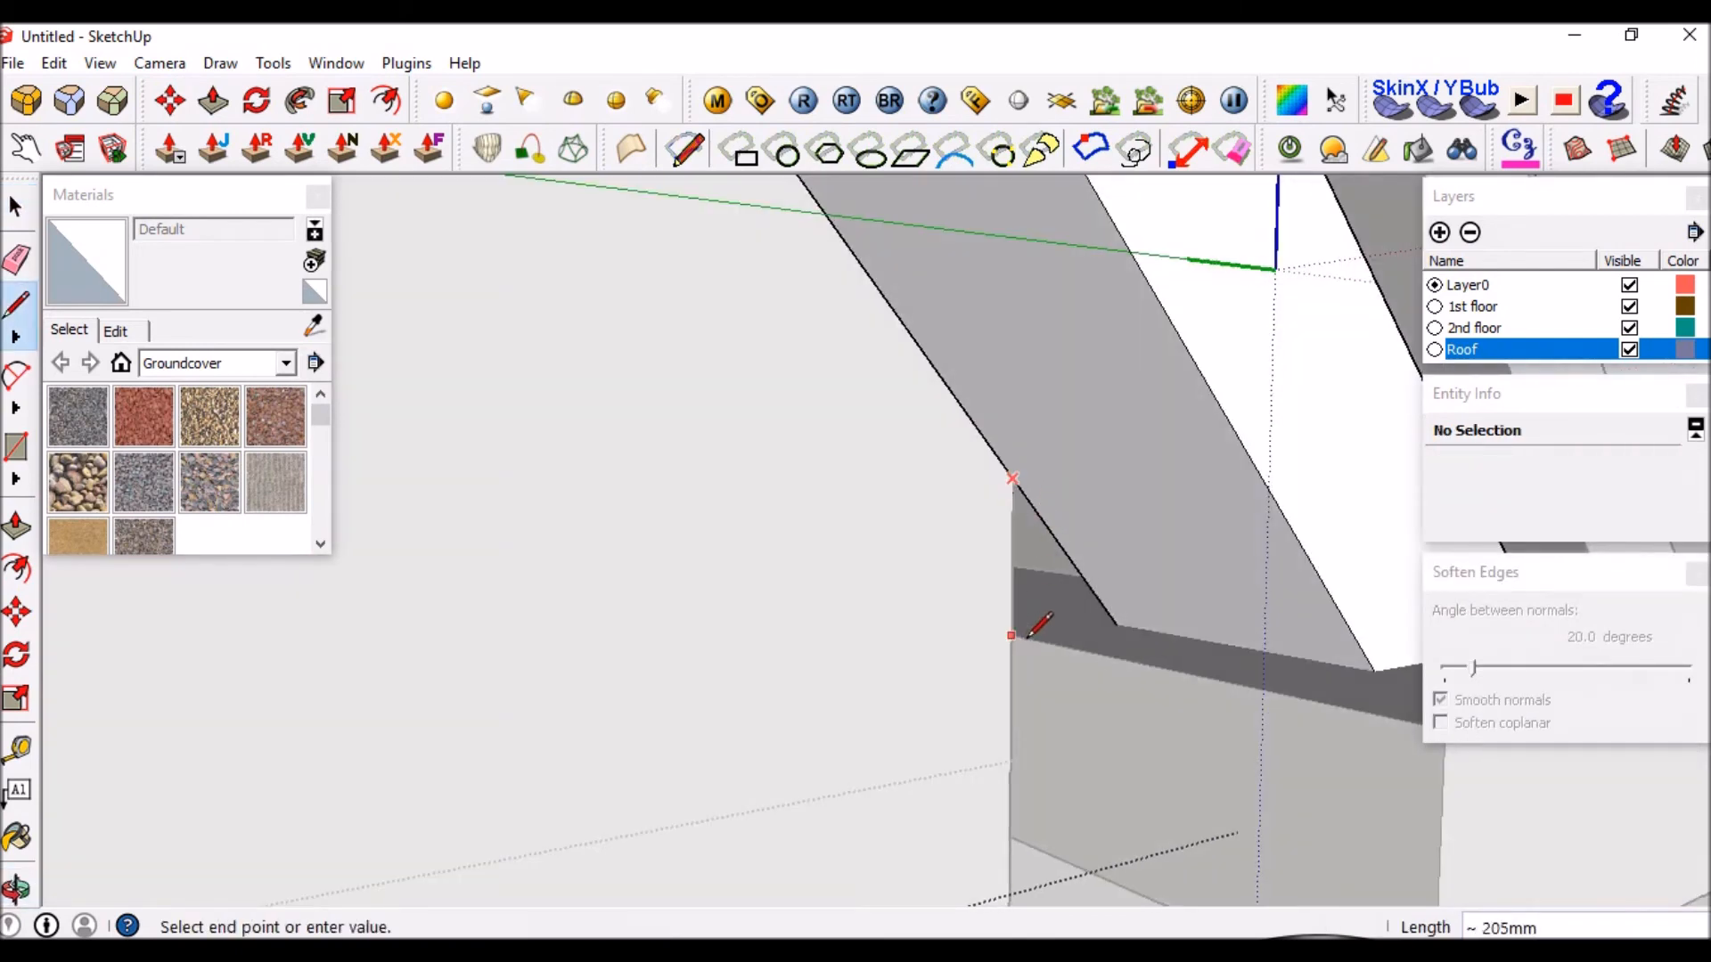
pyautogui.click(1115, 622)
pyautogui.press('space')
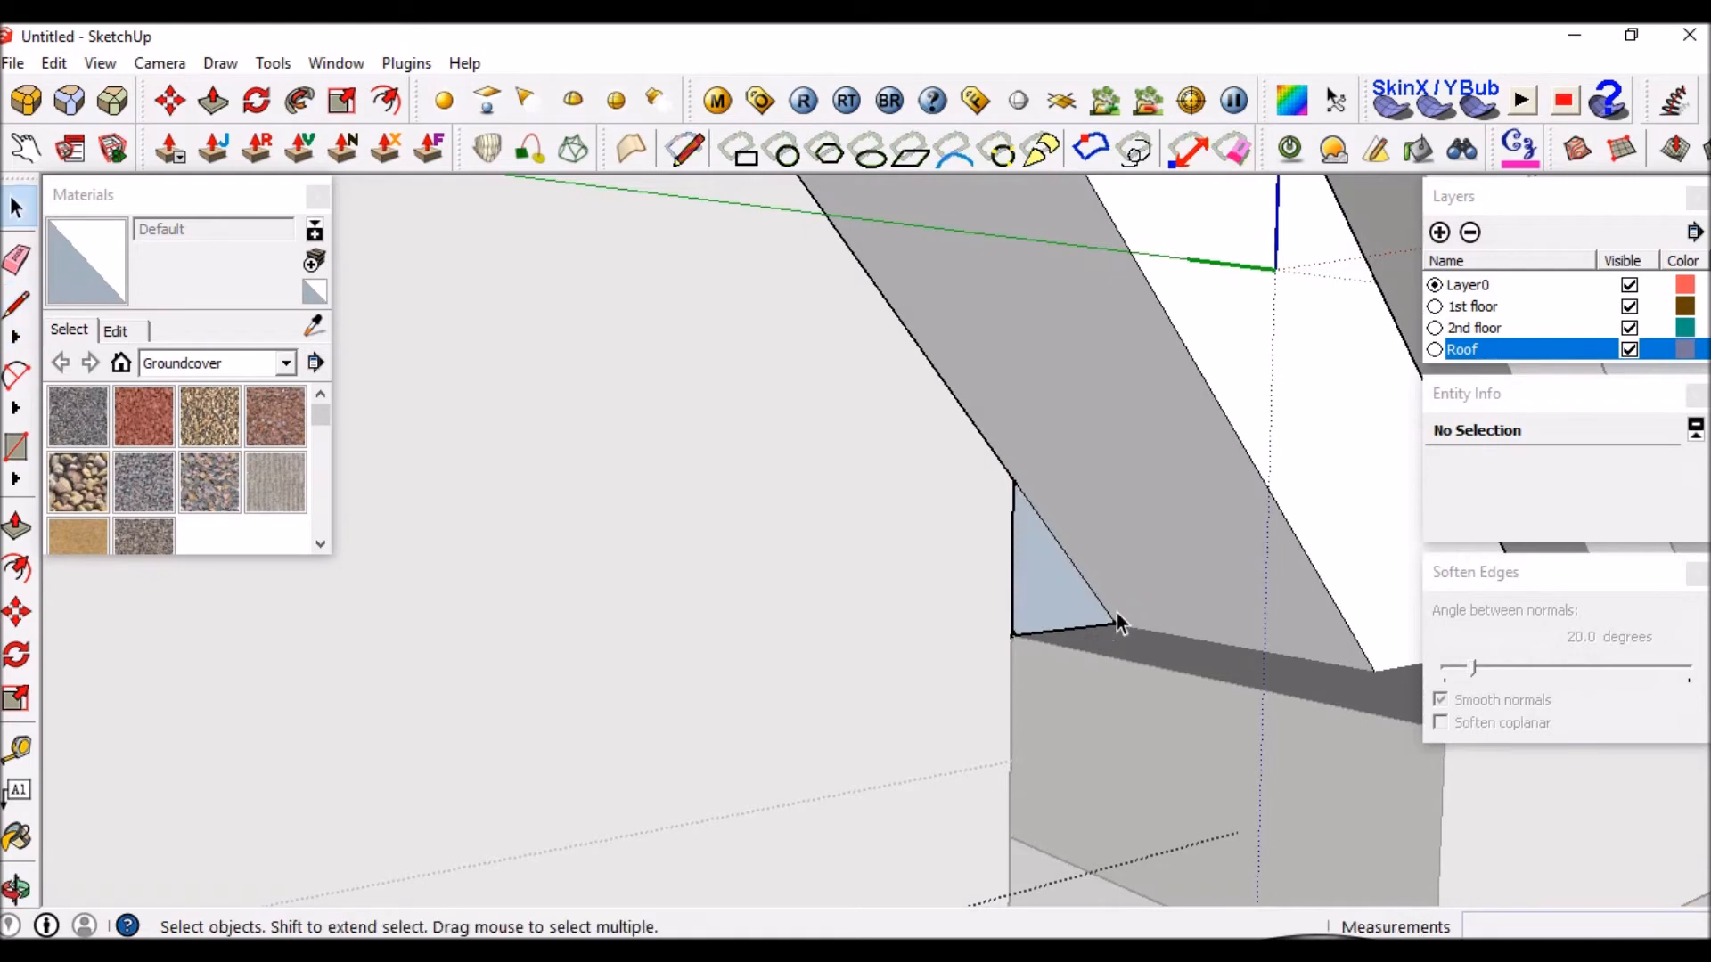
pyautogui.moveTo(1072, 470)
pyautogui.mouseDown(button='middle')
pyautogui.moveTo(1164, 481)
pyautogui.moveTo(819, 539)
pyautogui.mouseUp(button='middle')
pyautogui.scroll(-3, 820, 545)
pyautogui.moveTo(1069, 570); pyautogui.dragTo(1178, 583, button='middle')
pyautogui.scroll(2, 1159, 657)
pyautogui.press('p')
pyautogui.click(1070, 620)
pyautogui.press('b')
pyautogui.press('space')
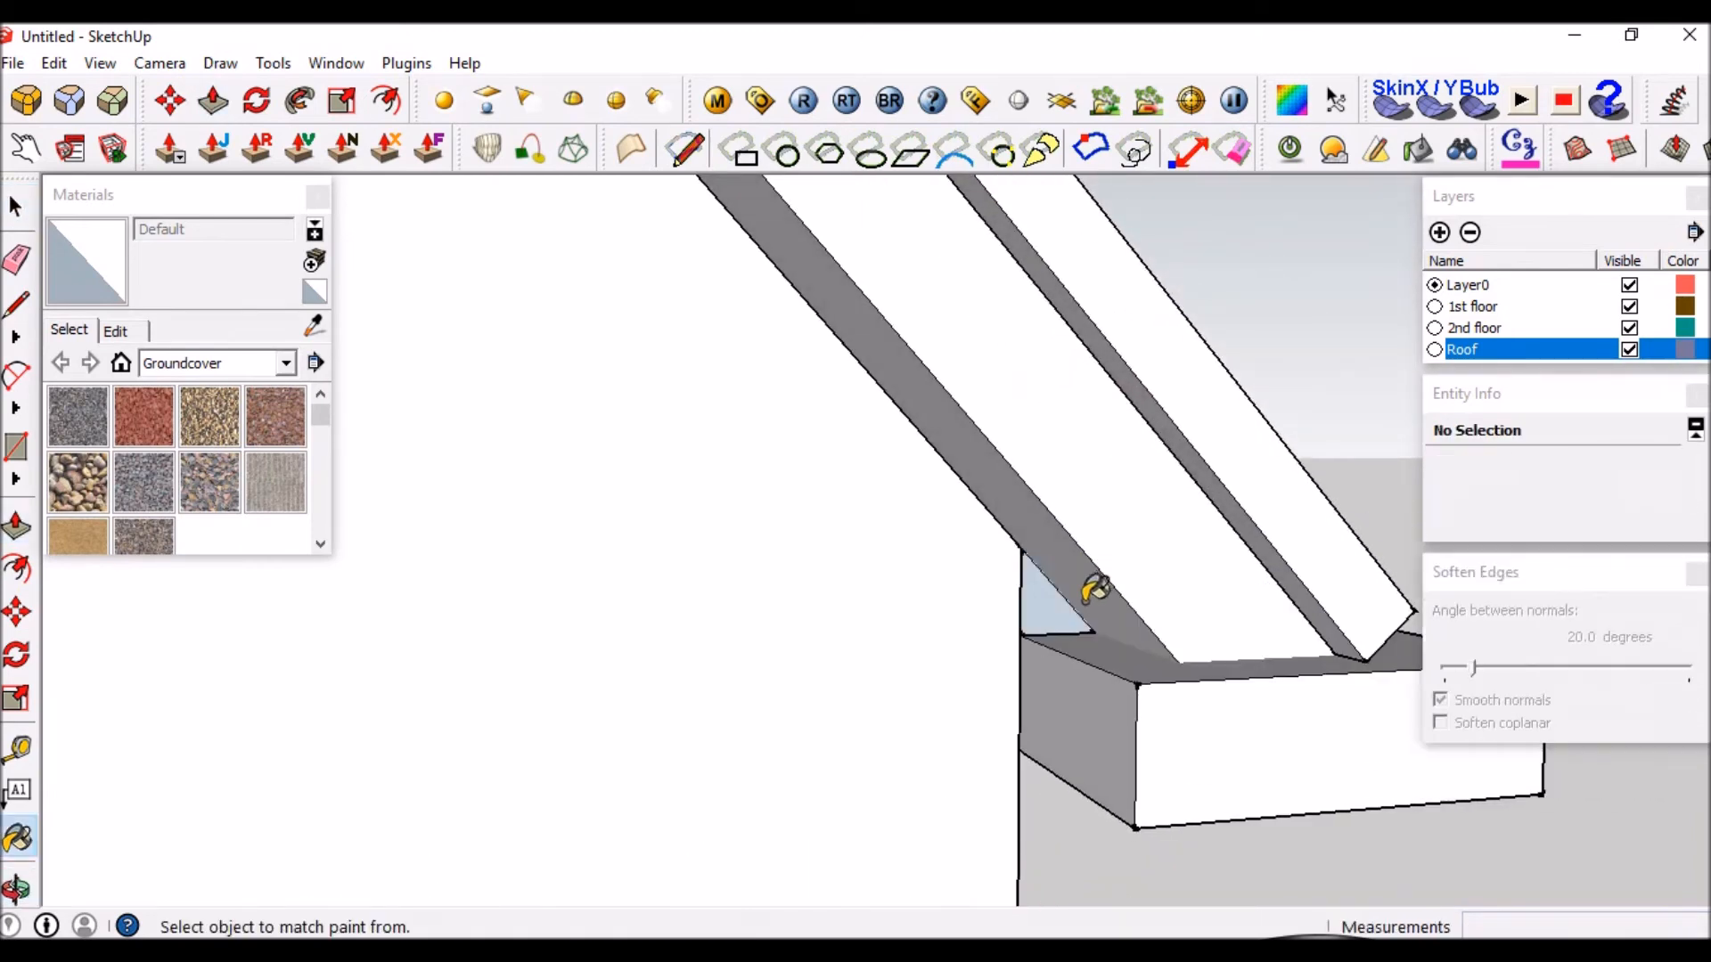
pyautogui.press('p')
pyautogui.click(1071, 602)
pyautogui.press('b')
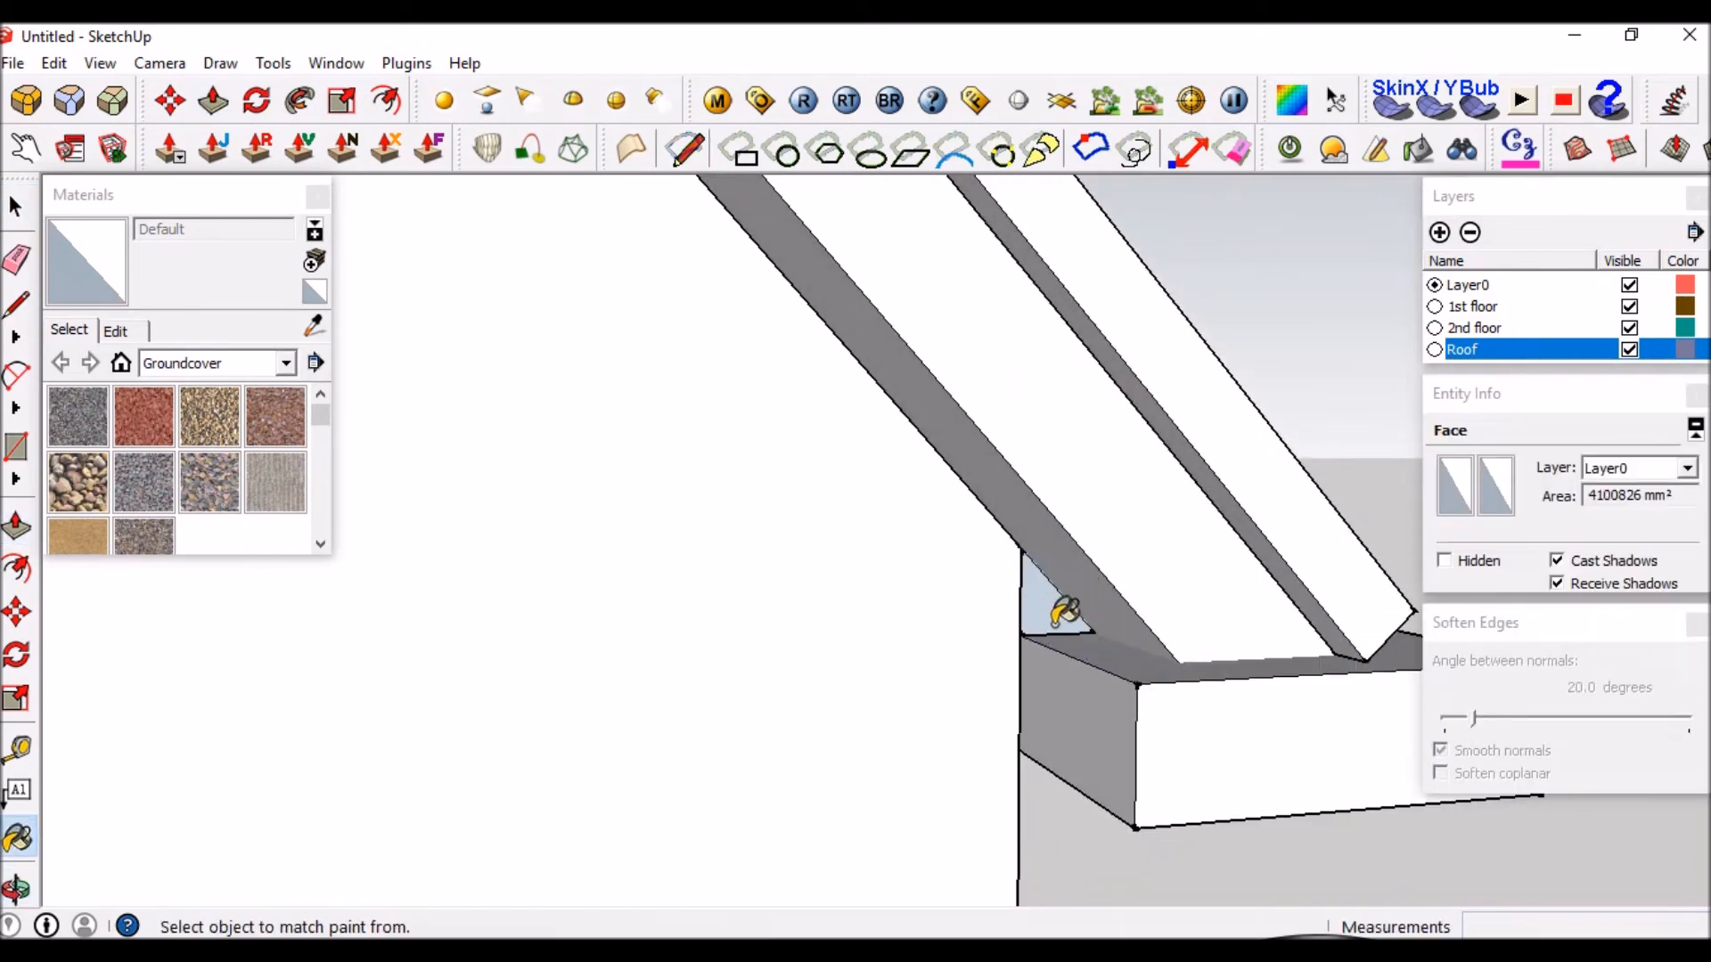
pyautogui.press('space')
pyautogui.click(1051, 655)
pyautogui.press('p')
pyautogui.click(1060, 615)
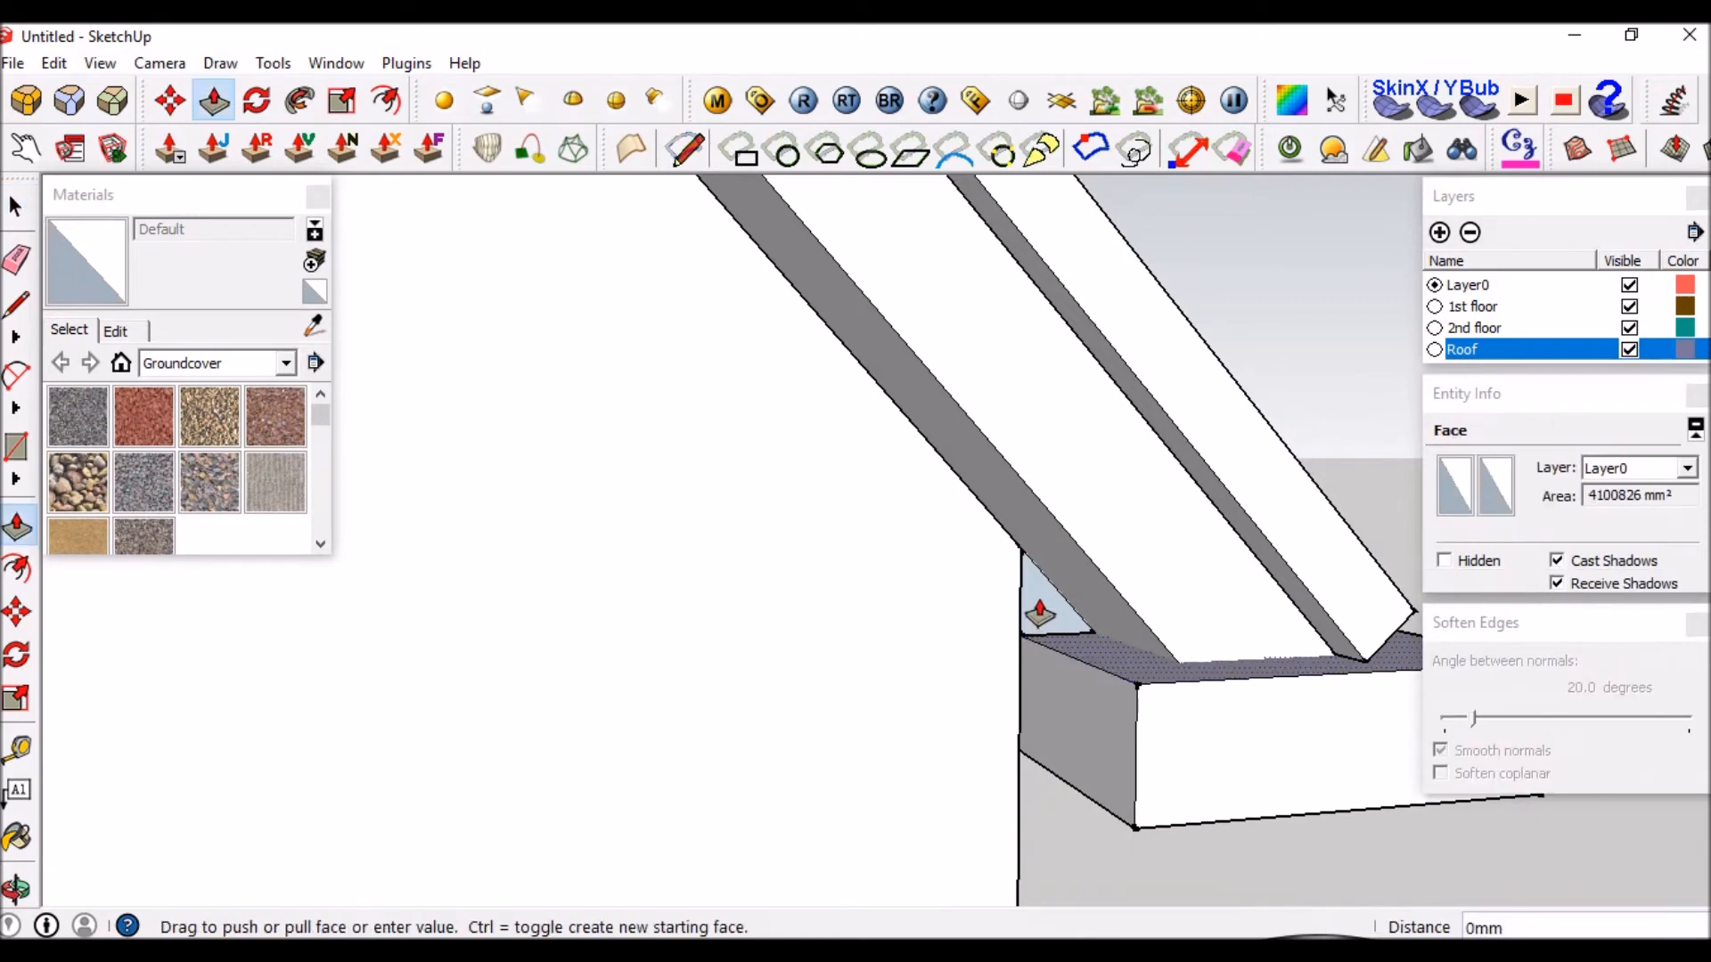
pyautogui.press('space')
# Edit the side gable trim component, Push/Pull its small triangular gap face outward 400 mm, and leave the component.
pyautogui.scroll(3, 1058, 613)
pyautogui.click(1024, 603)
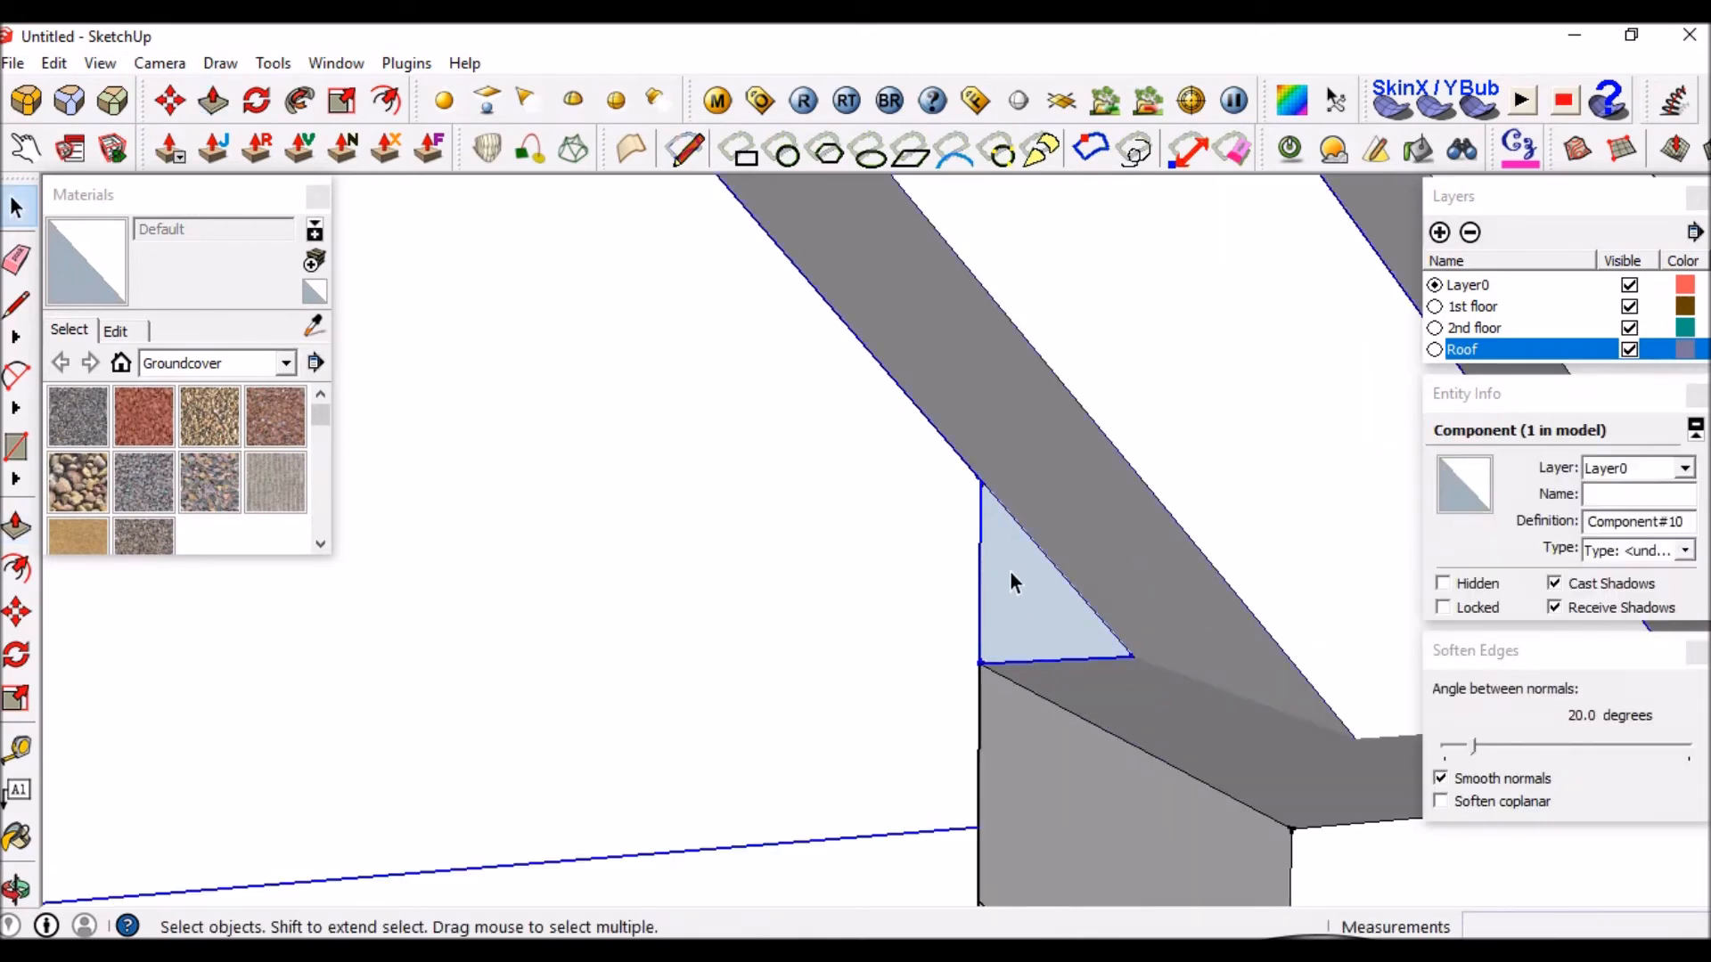
pyautogui.doubleClick(1010, 573)
pyautogui.press('p')
pyautogui.click(998, 577)
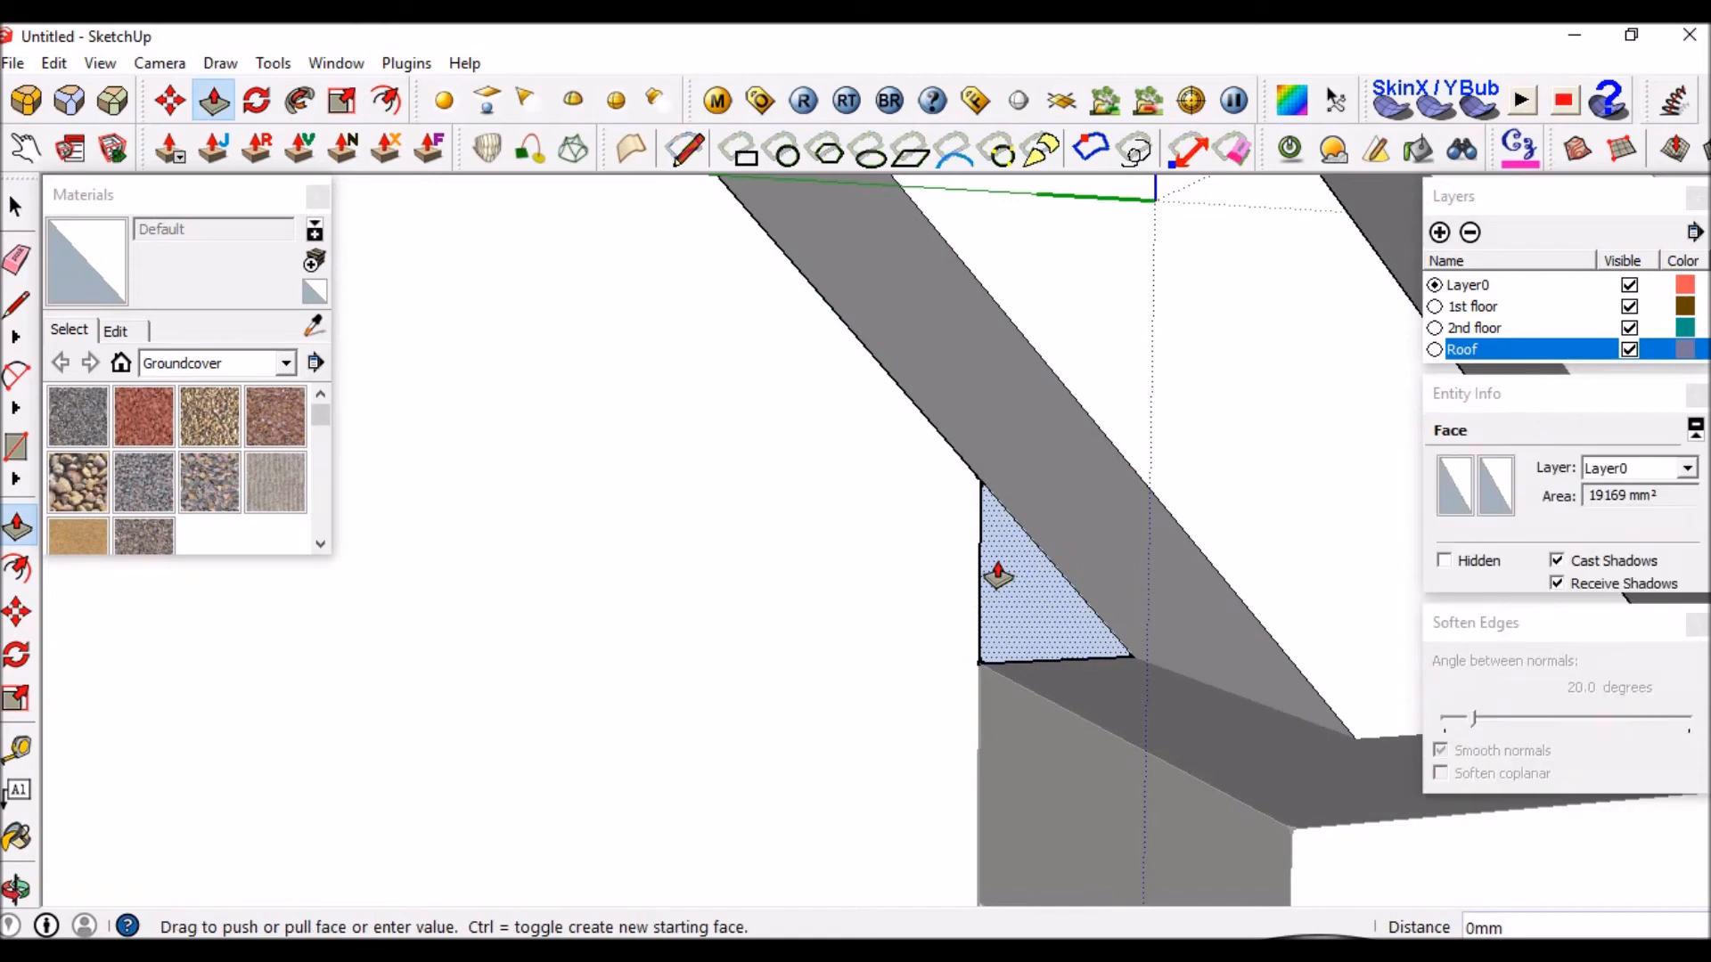
pyautogui.scroll(-1, 998, 576)
pyautogui.click(1080, 450)
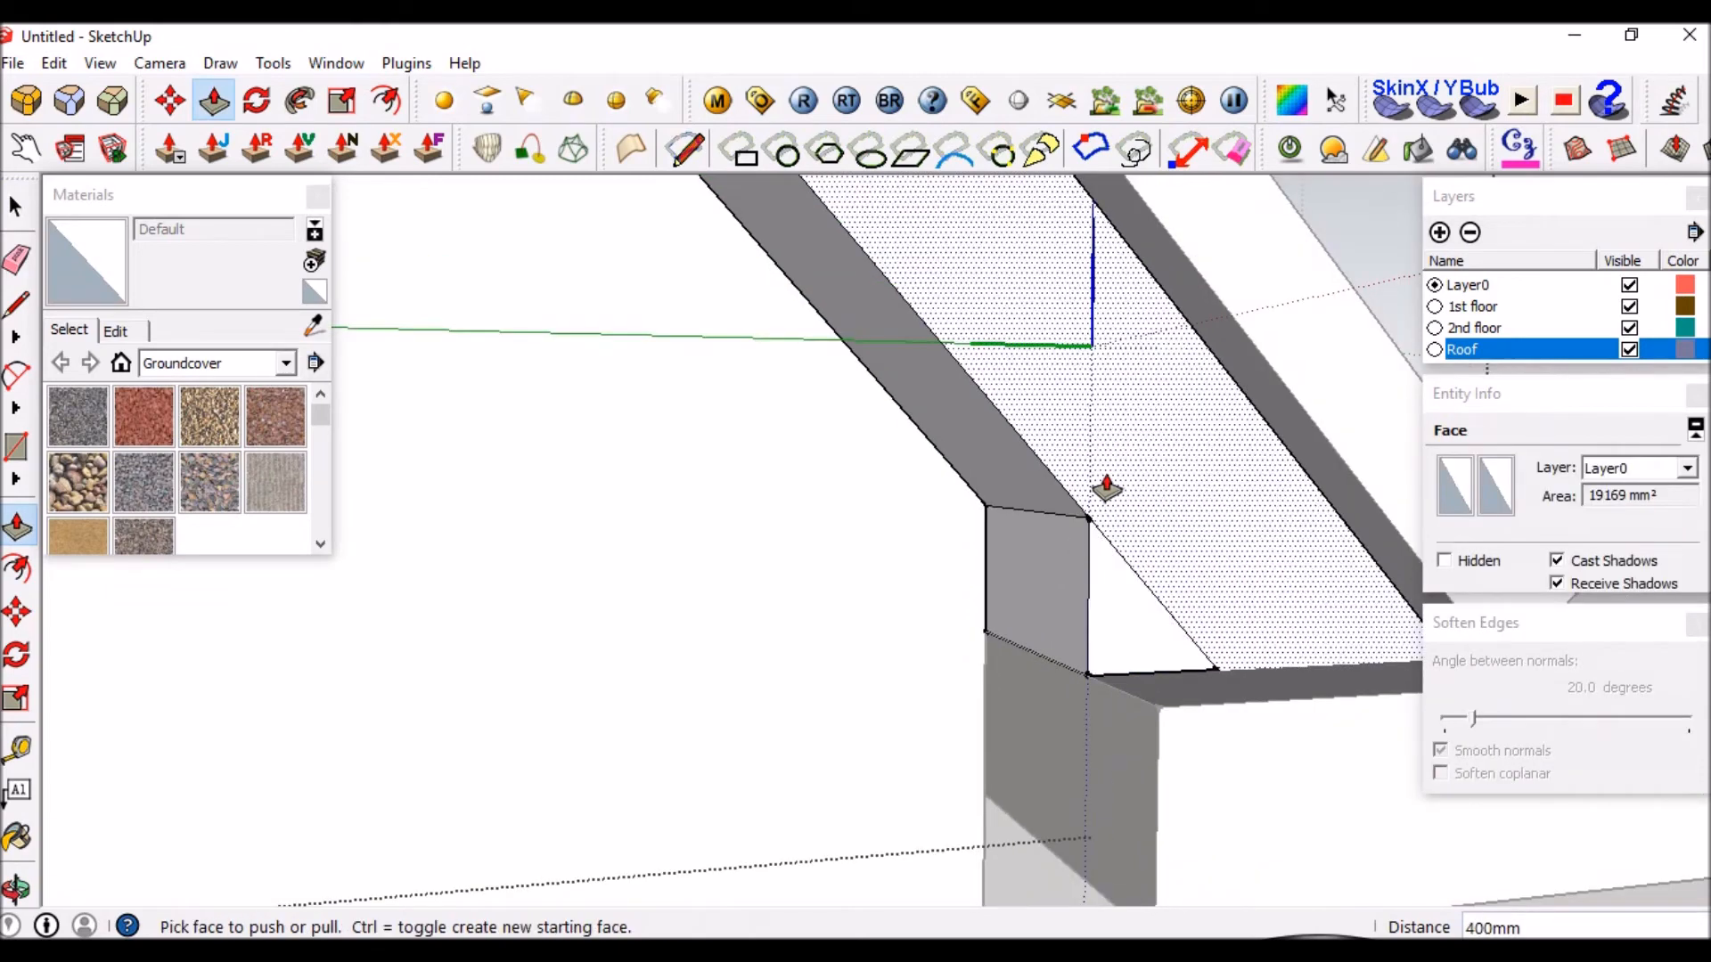
pyautogui.scroll(-3, 1176, 572)
pyautogui.moveTo(1233, 653); pyautogui.dragTo(1088, 584, button='middle')
pyautogui.scroll(-3, 938, 570)
pyautogui.press('p')
pyautogui.press('space')
pyautogui.scroll(-3, 1160, 515)
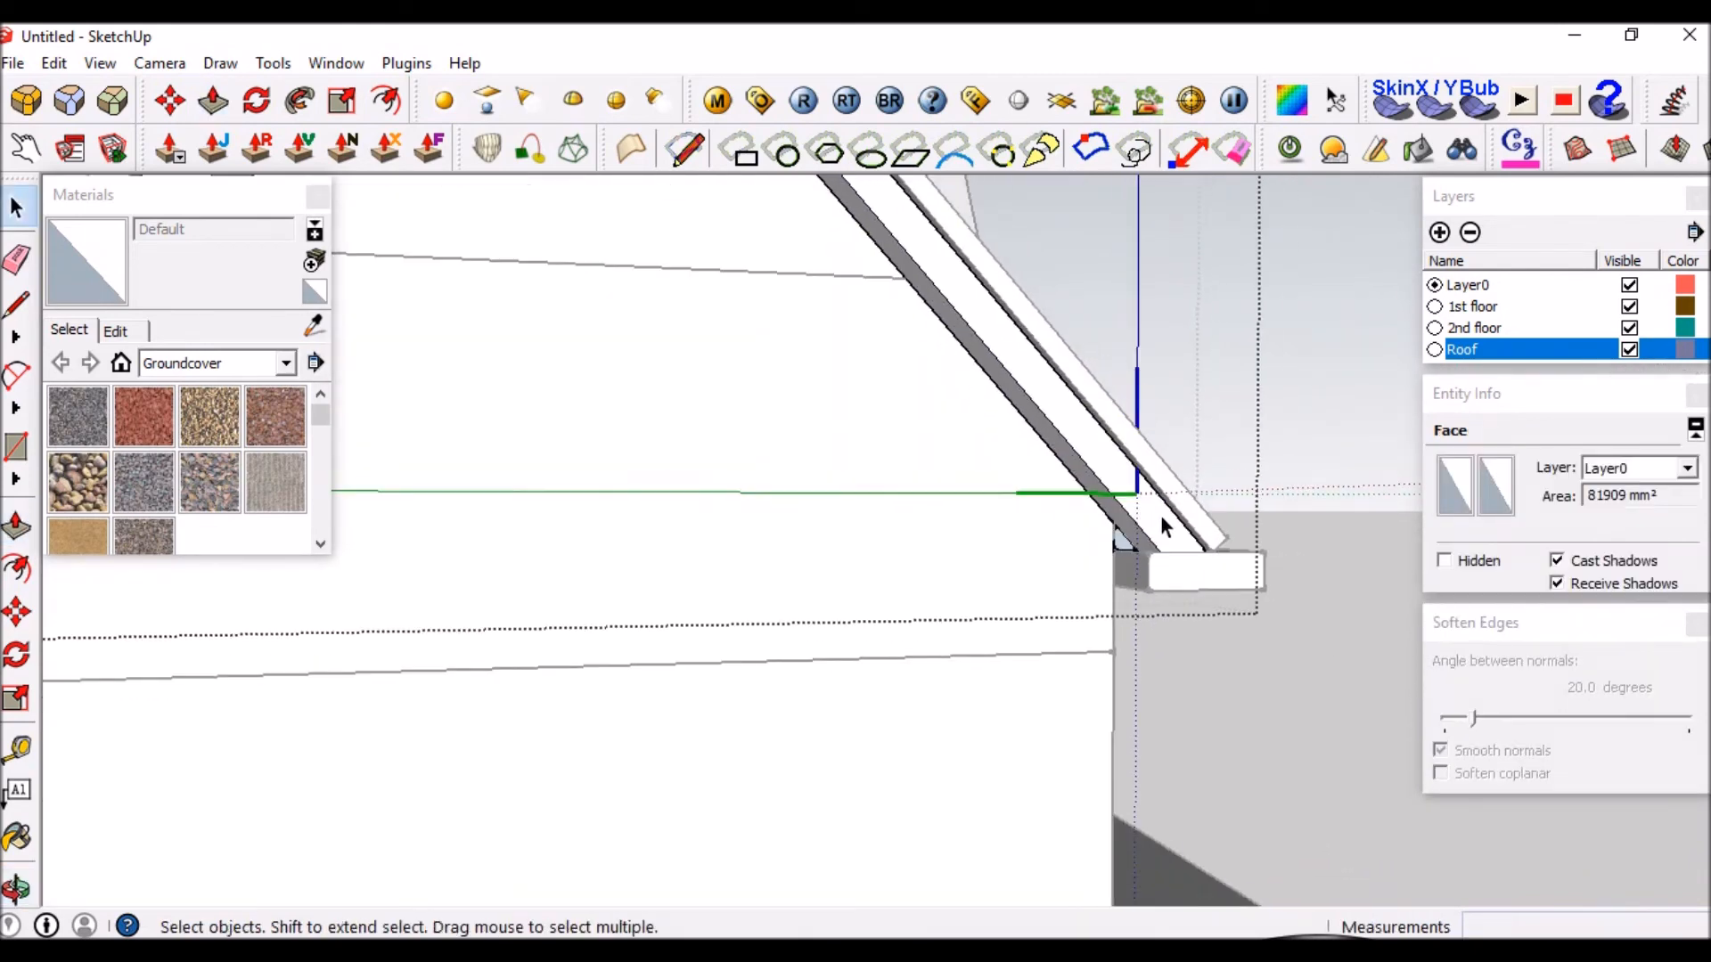
pyautogui.scroll(4, 1146, 532)
pyautogui.click(1147, 532)
pyautogui.press('Escape')
# Examine the gable trim, eave boxes and roof slopes from the front of the house.
pyautogui.scroll(-3, 1129, 428)
pyautogui.scroll(-1, 1092, 462)
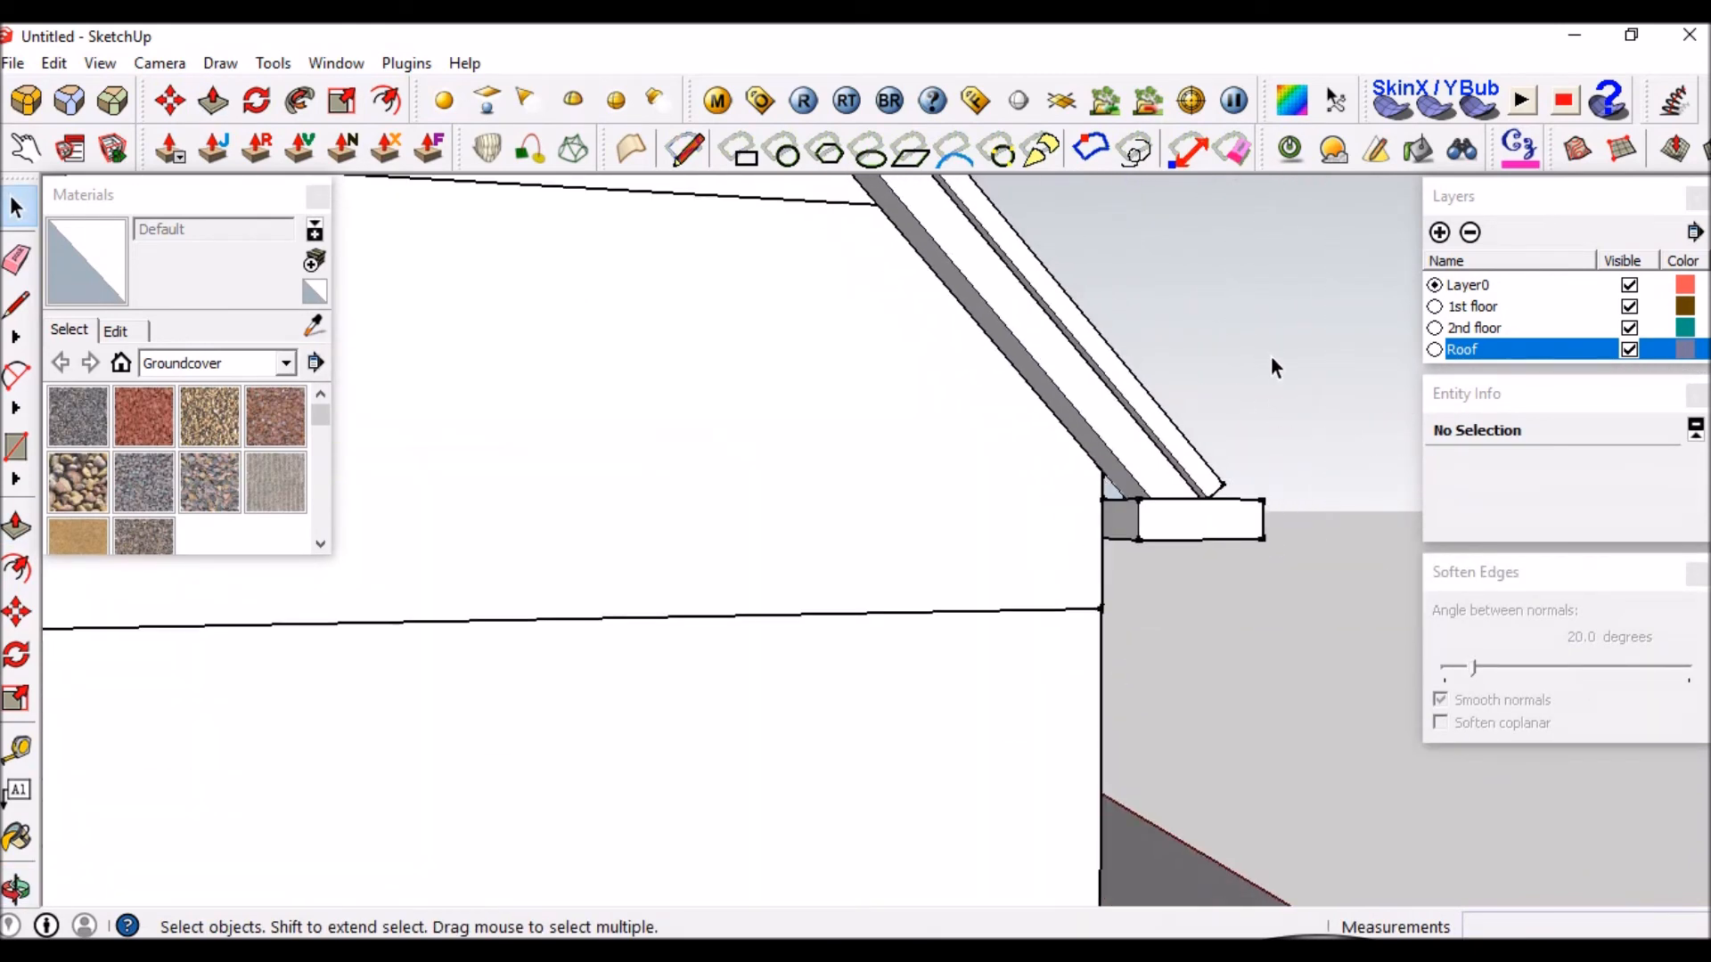
pyautogui.scroll(-5, 1311, 281)
pyautogui.moveTo(1114, 383); pyautogui.dragTo(981, 427, button='middle')
pyautogui.scroll(3, 973, 552)
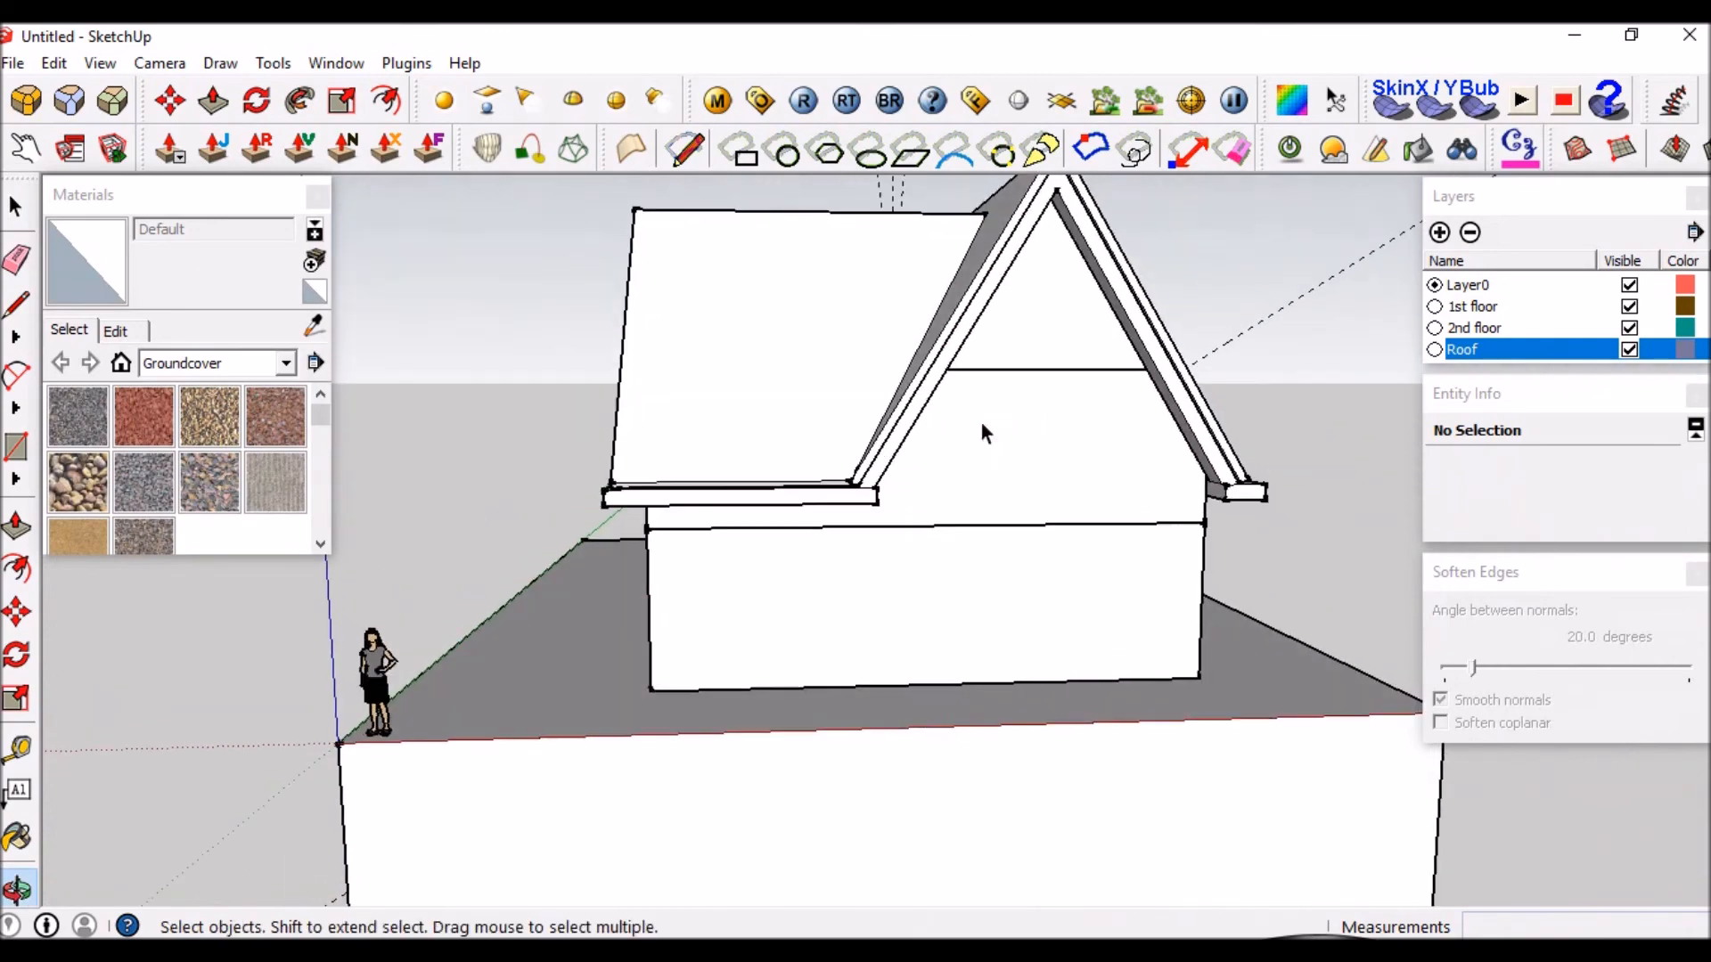
pyautogui.scroll(3, 1032, 469)
pyautogui.scroll(-1, 977, 500)
pyautogui.scroll(-4, 703, 344)
pyautogui.scroll(4, 668, 318)
# Open the roof for editing at the tall slope beside the gable.
pyautogui.moveTo(668, 317); pyautogui.dragTo(828, 403, button='middle')
pyautogui.scroll(-3, 790, 394)
pyautogui.click(789, 395)
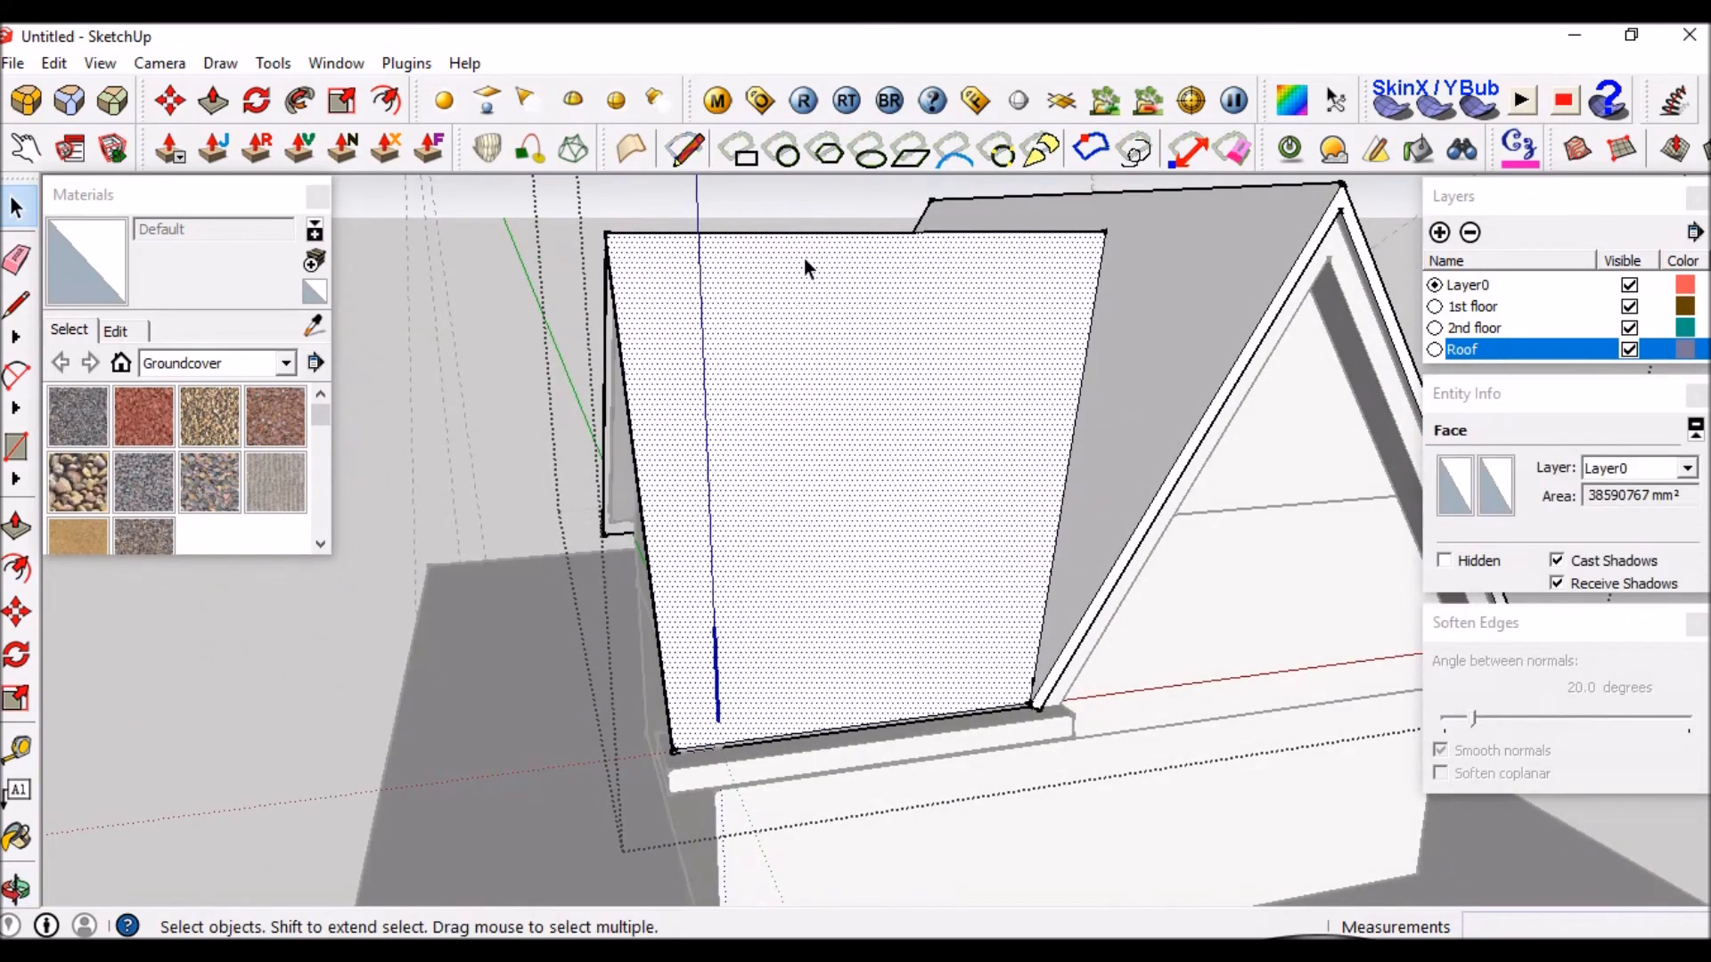
pyautogui.click(804, 234)
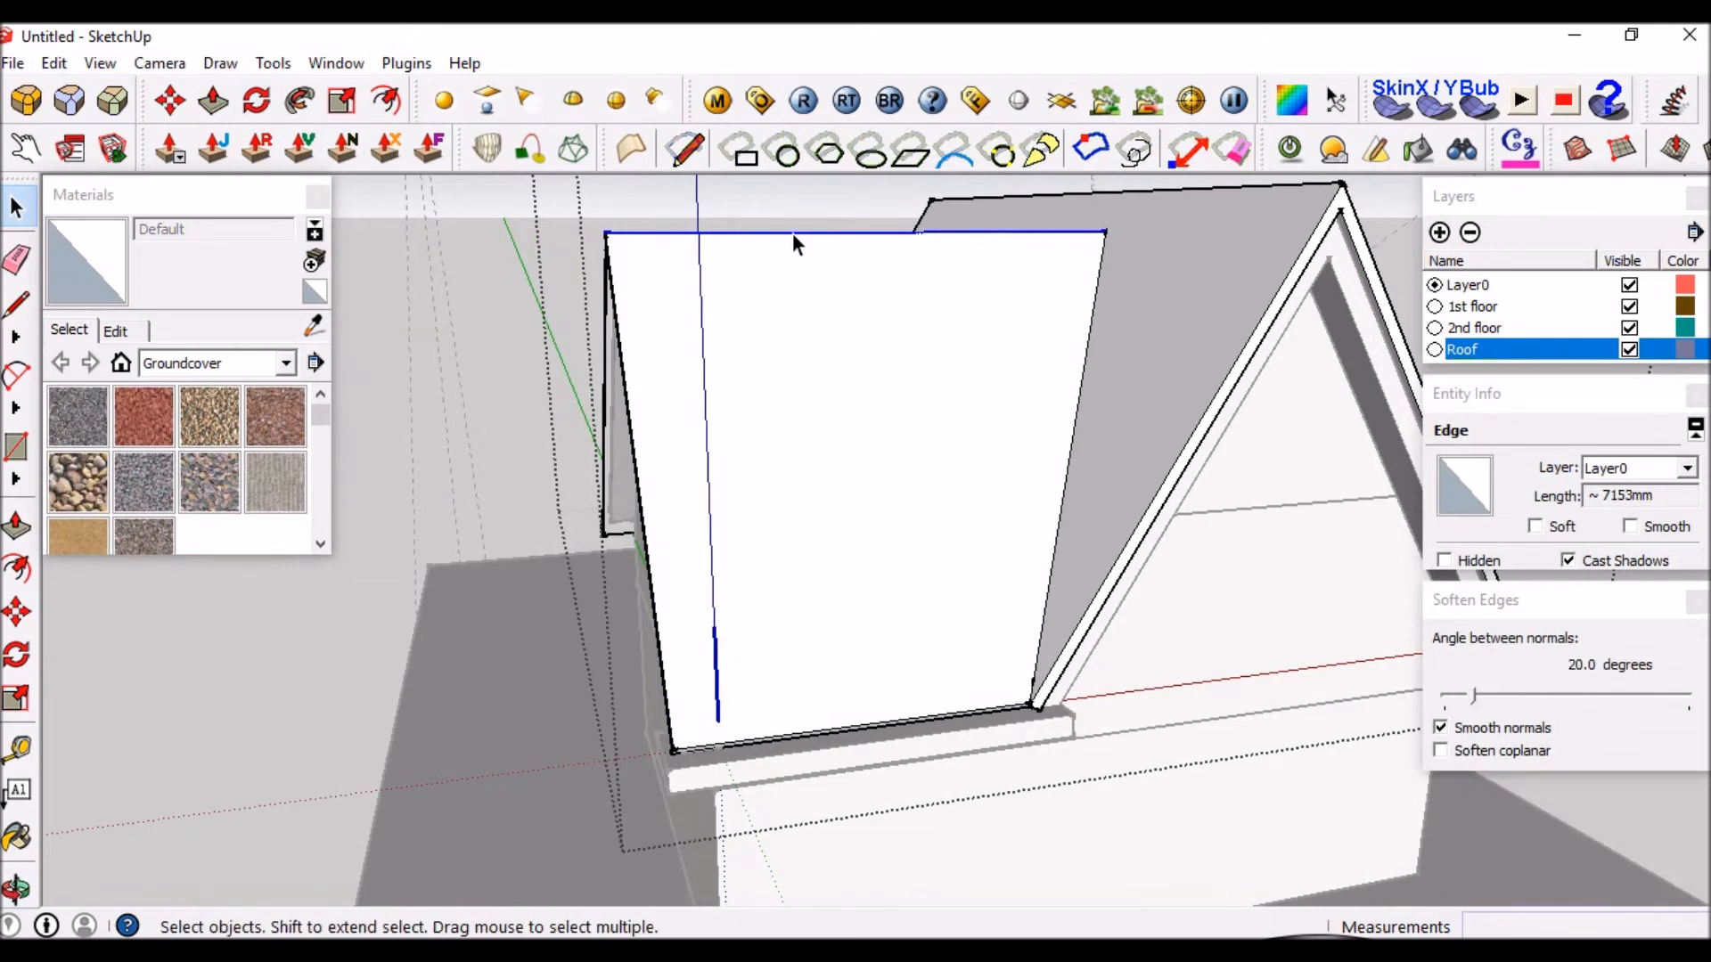
# Start a file import and browse to the Roofing folder in textures1, listing all supported image types.
pyautogui.click(14, 64)
pyautogui.moveTo(113, 465)
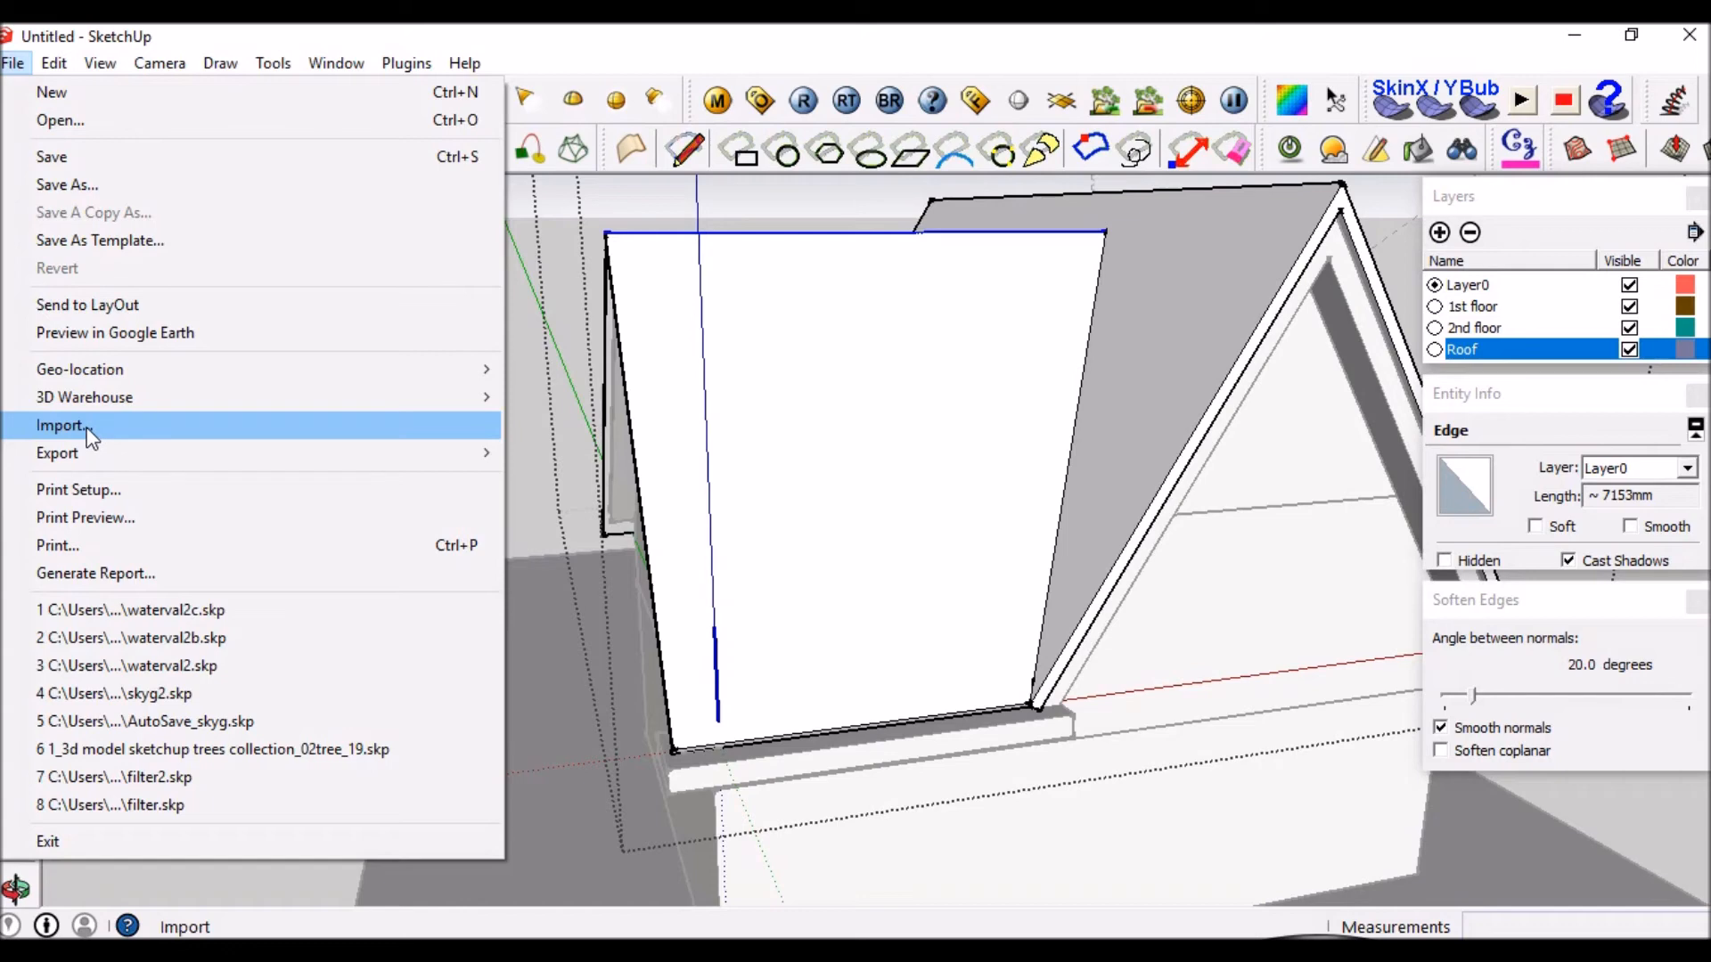
pyautogui.click(87, 425)
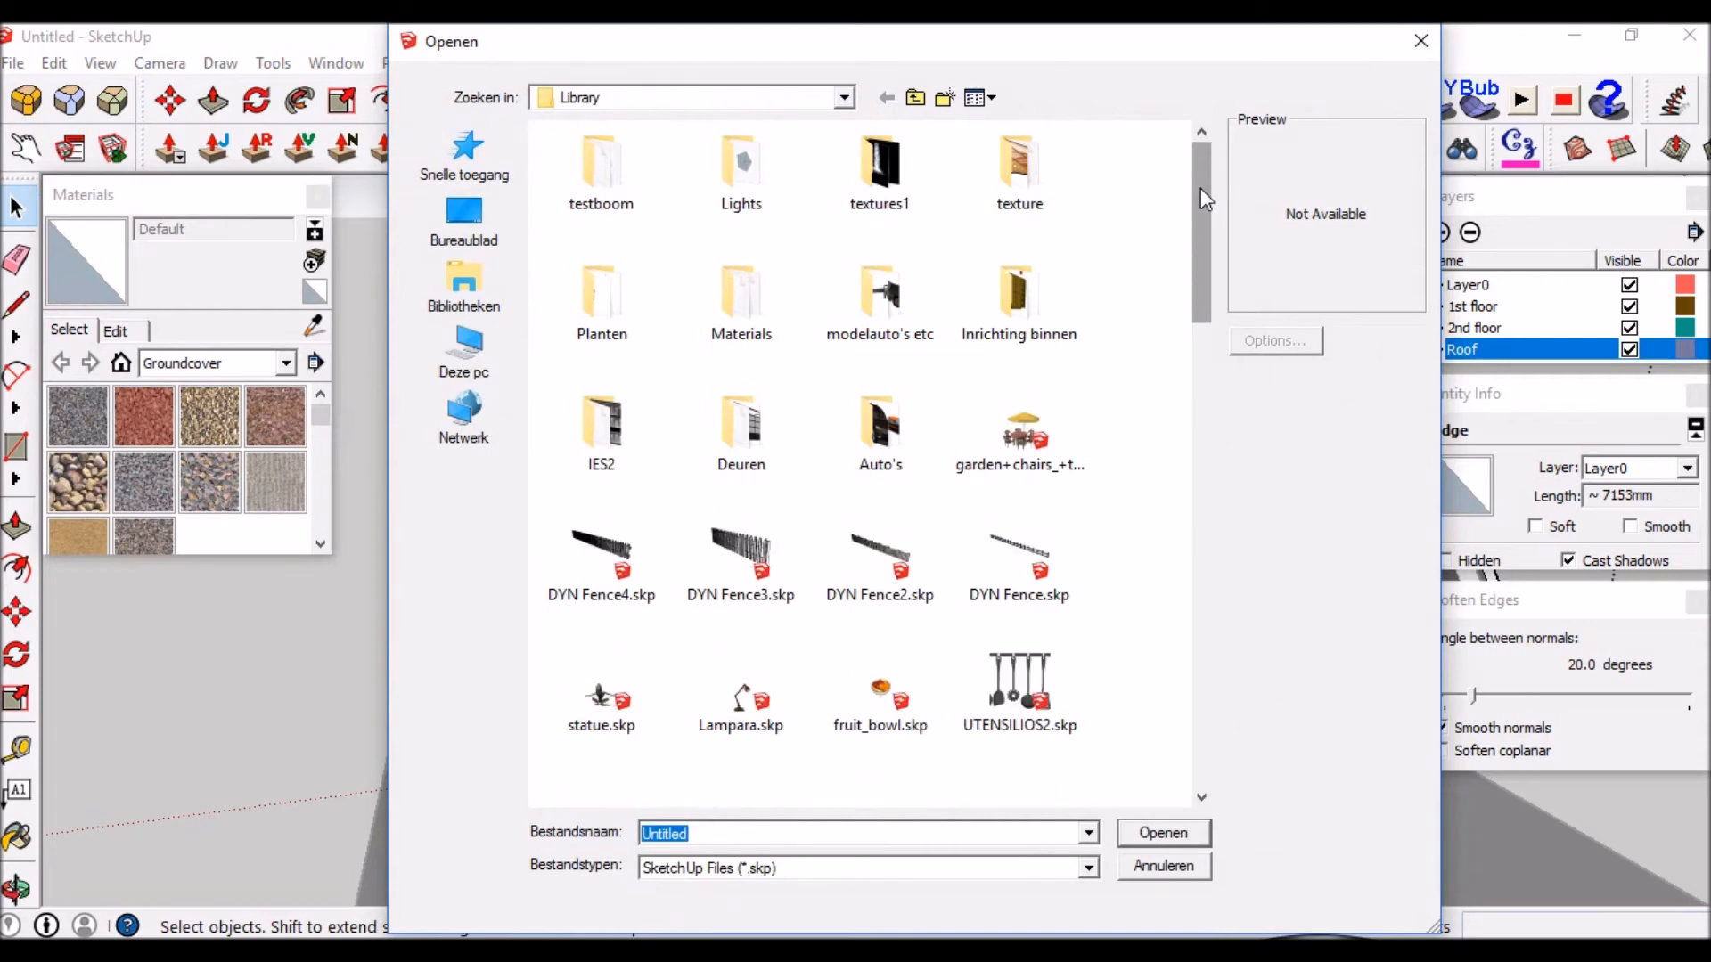
pyautogui.doubleClick(882, 174)
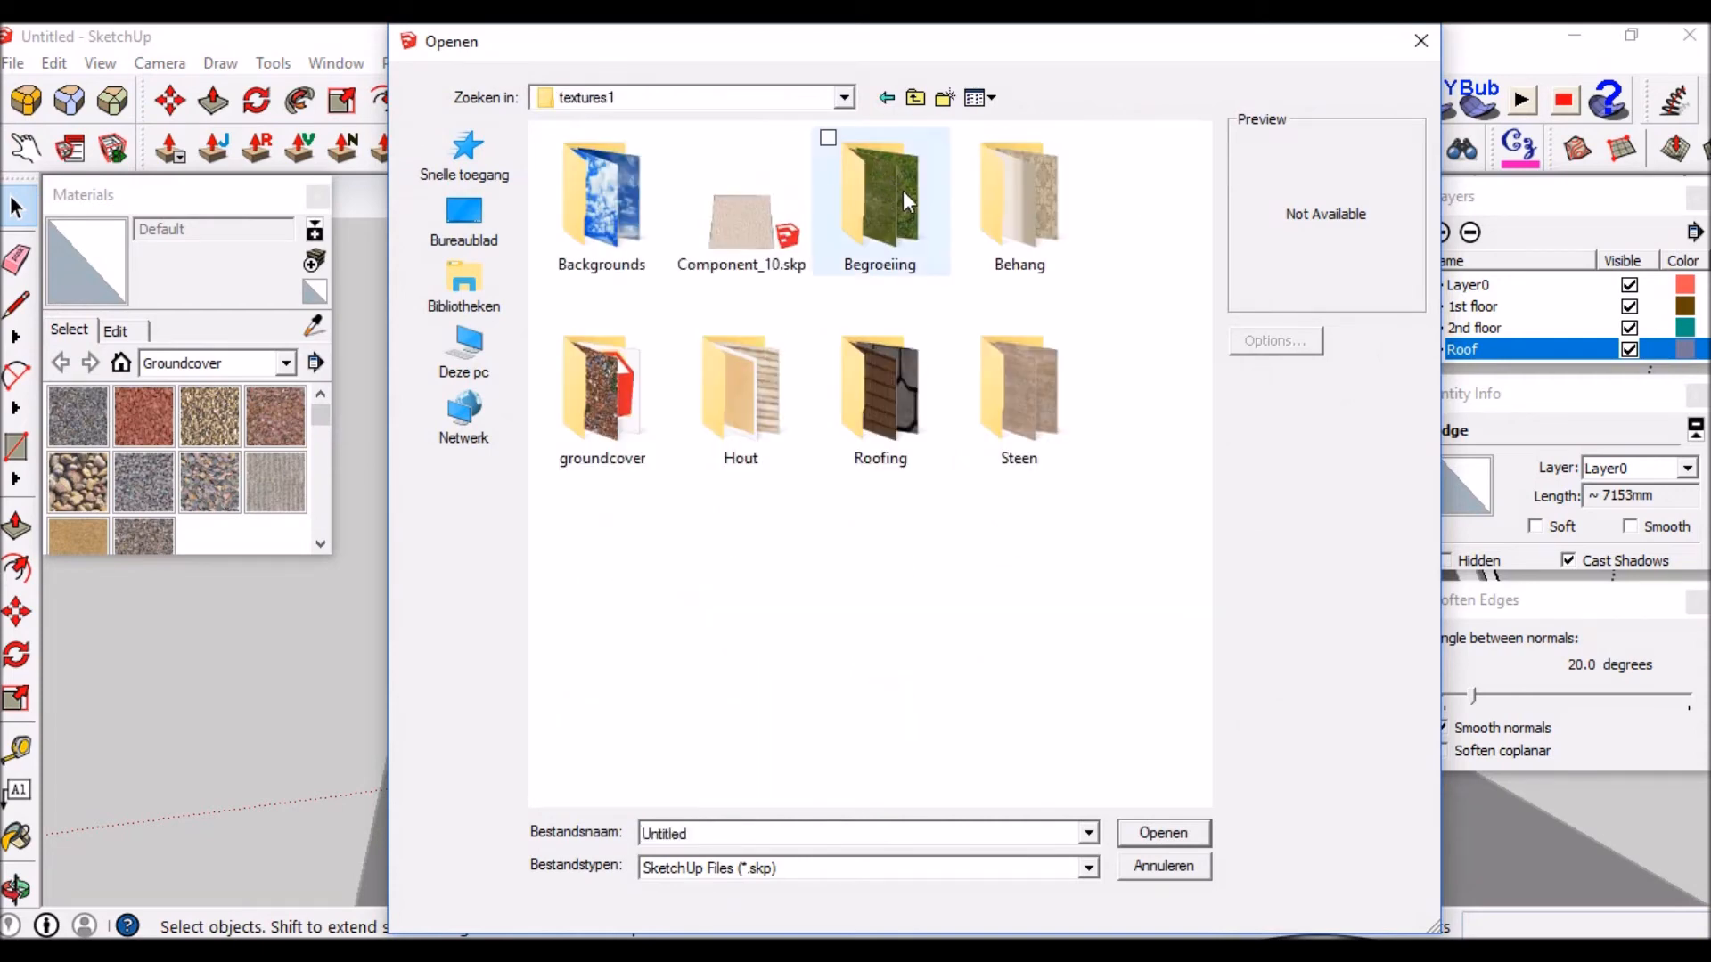
pyautogui.doubleClick(880, 402)
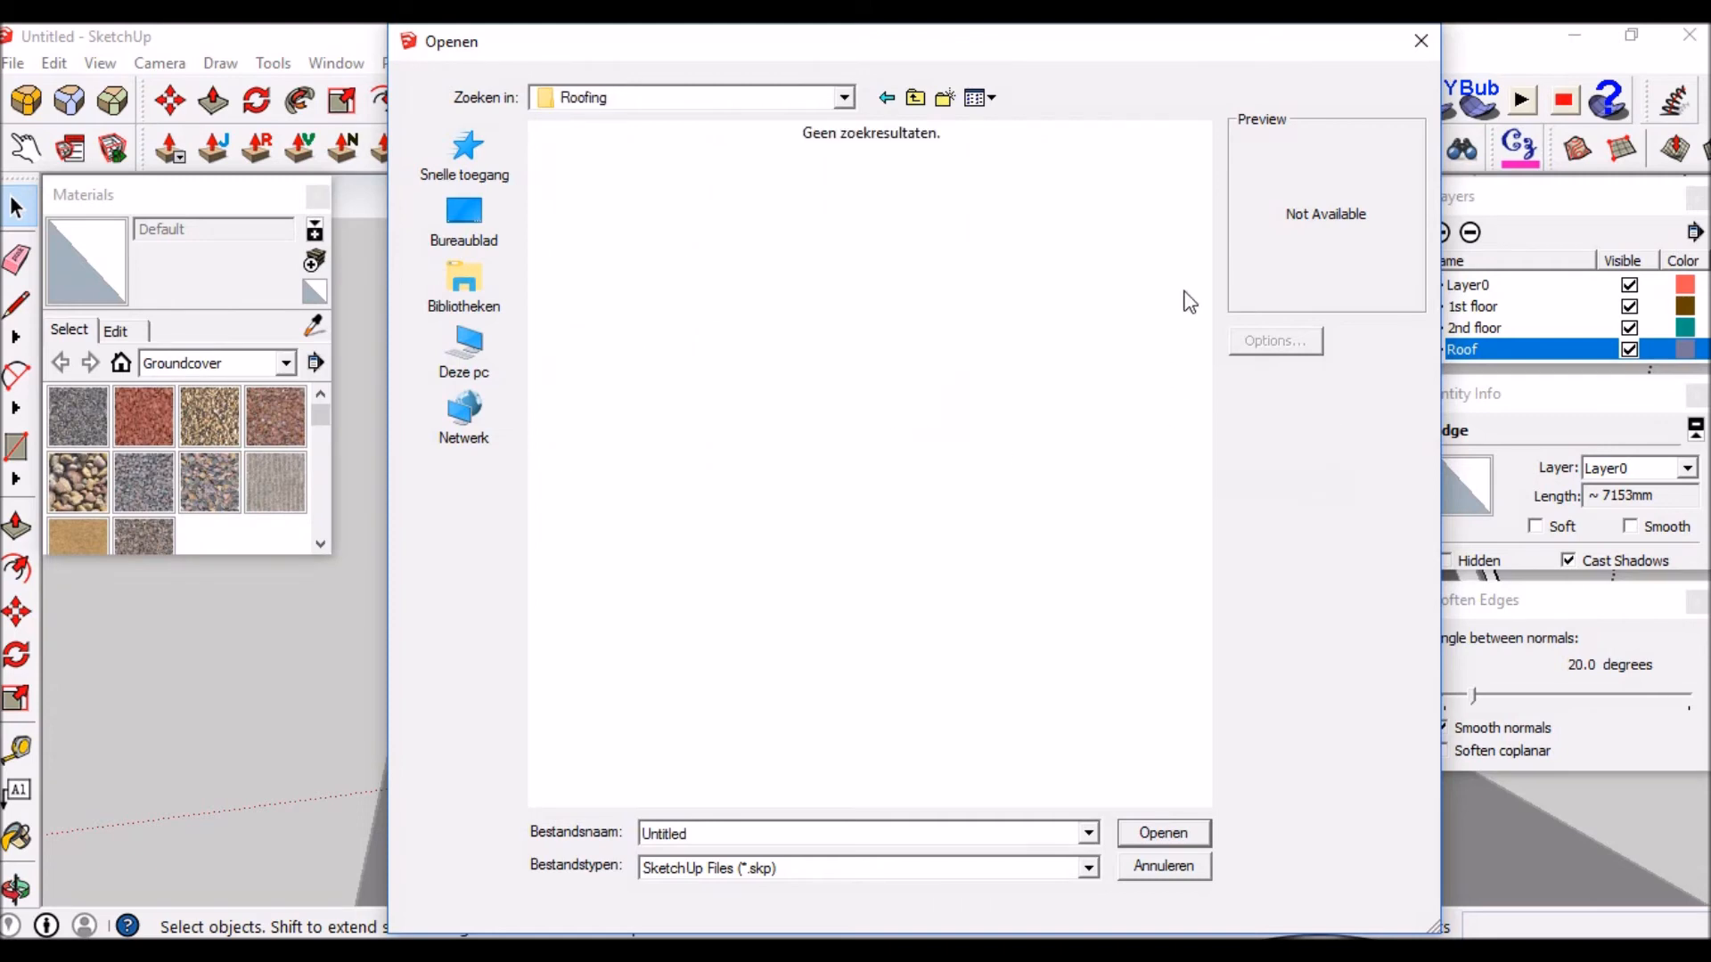
pyautogui.click(699, 869)
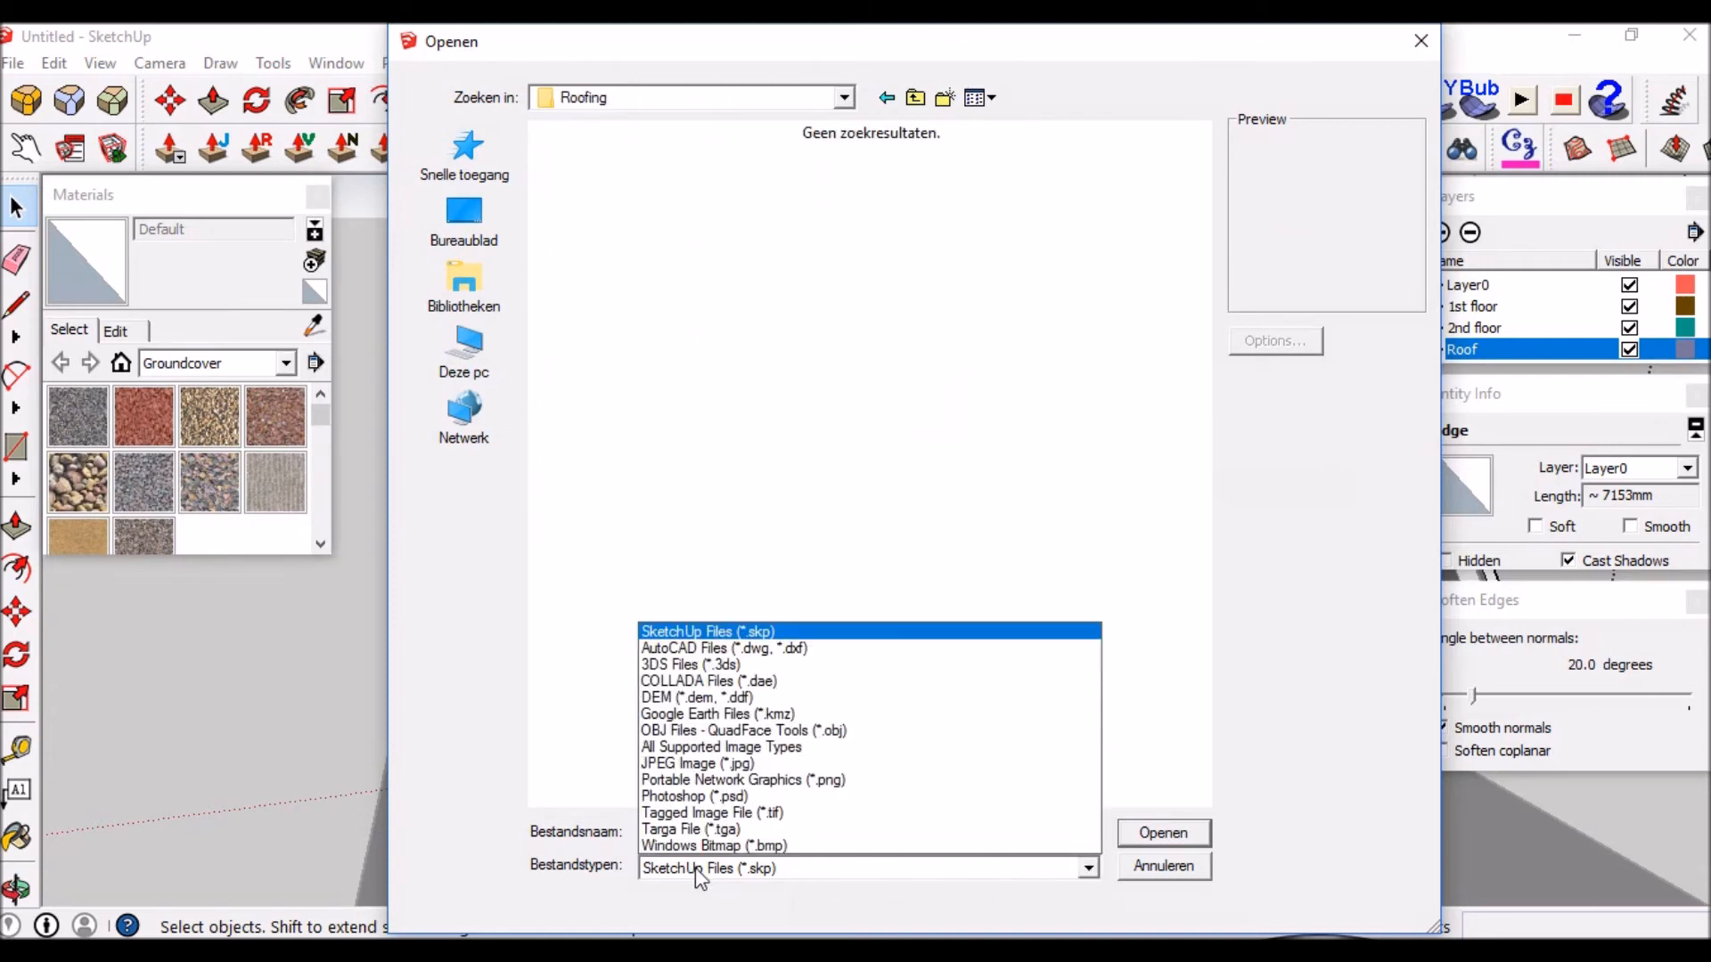
pyautogui.click(708, 747)
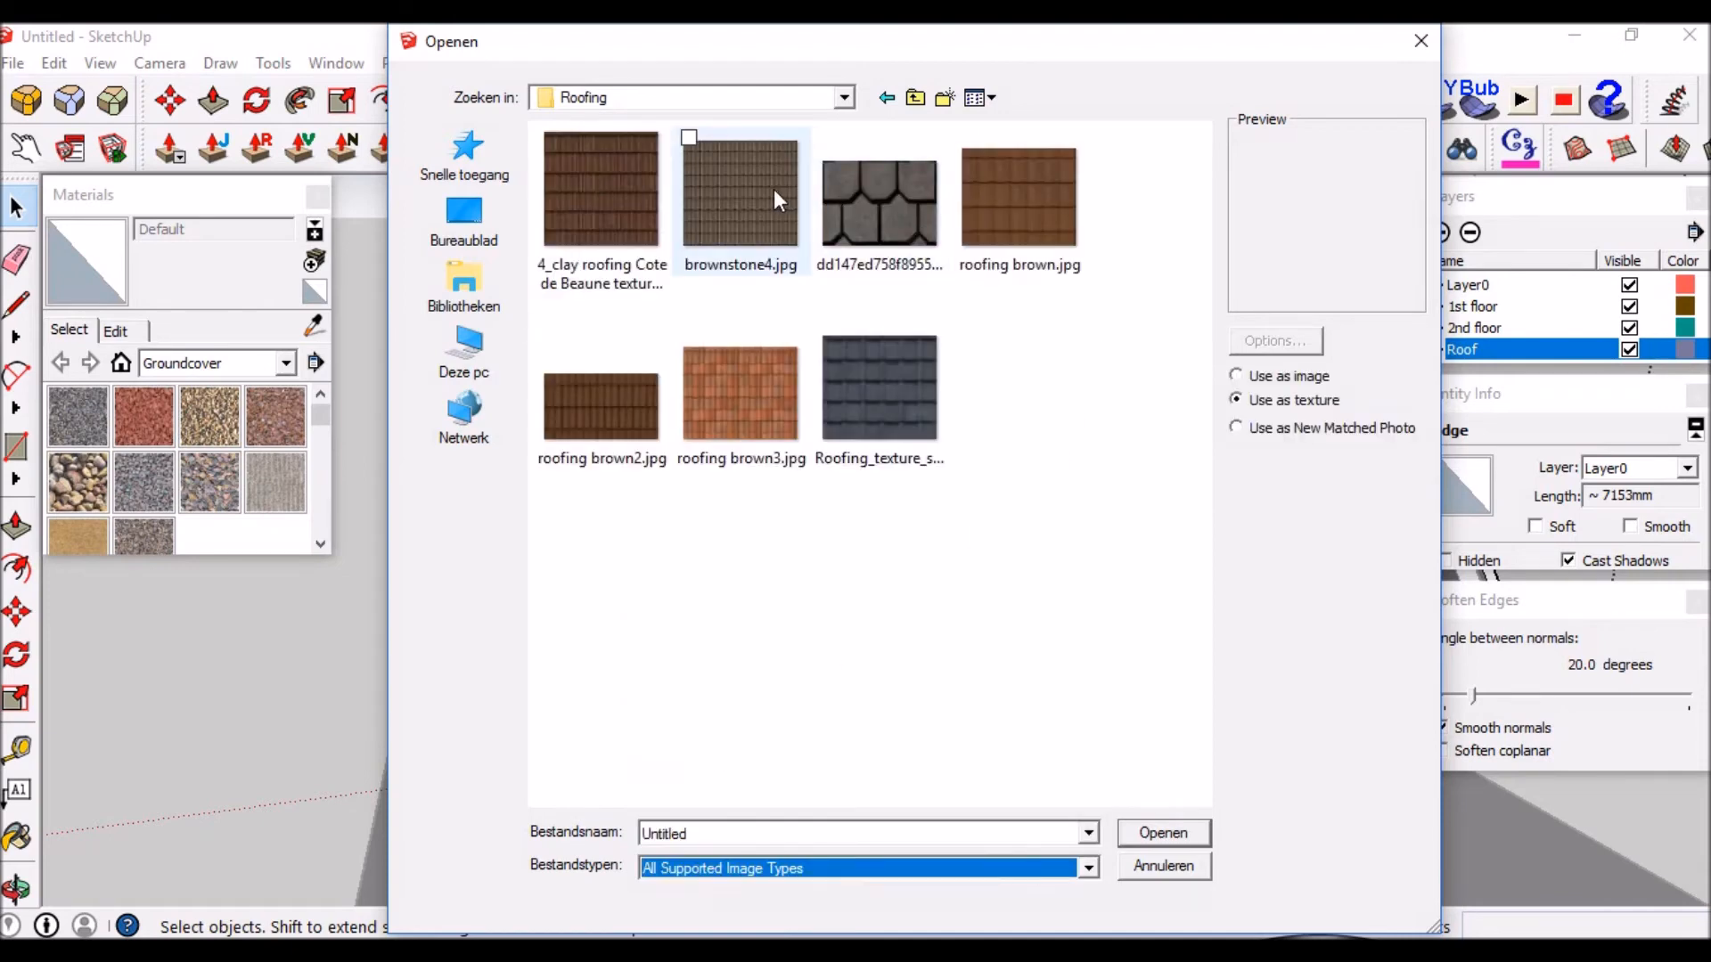
# Import brownstone4.jpg as a texture and place it from the roof slope's lower corner, about 3.4 m high.
pyautogui.click(745, 194)
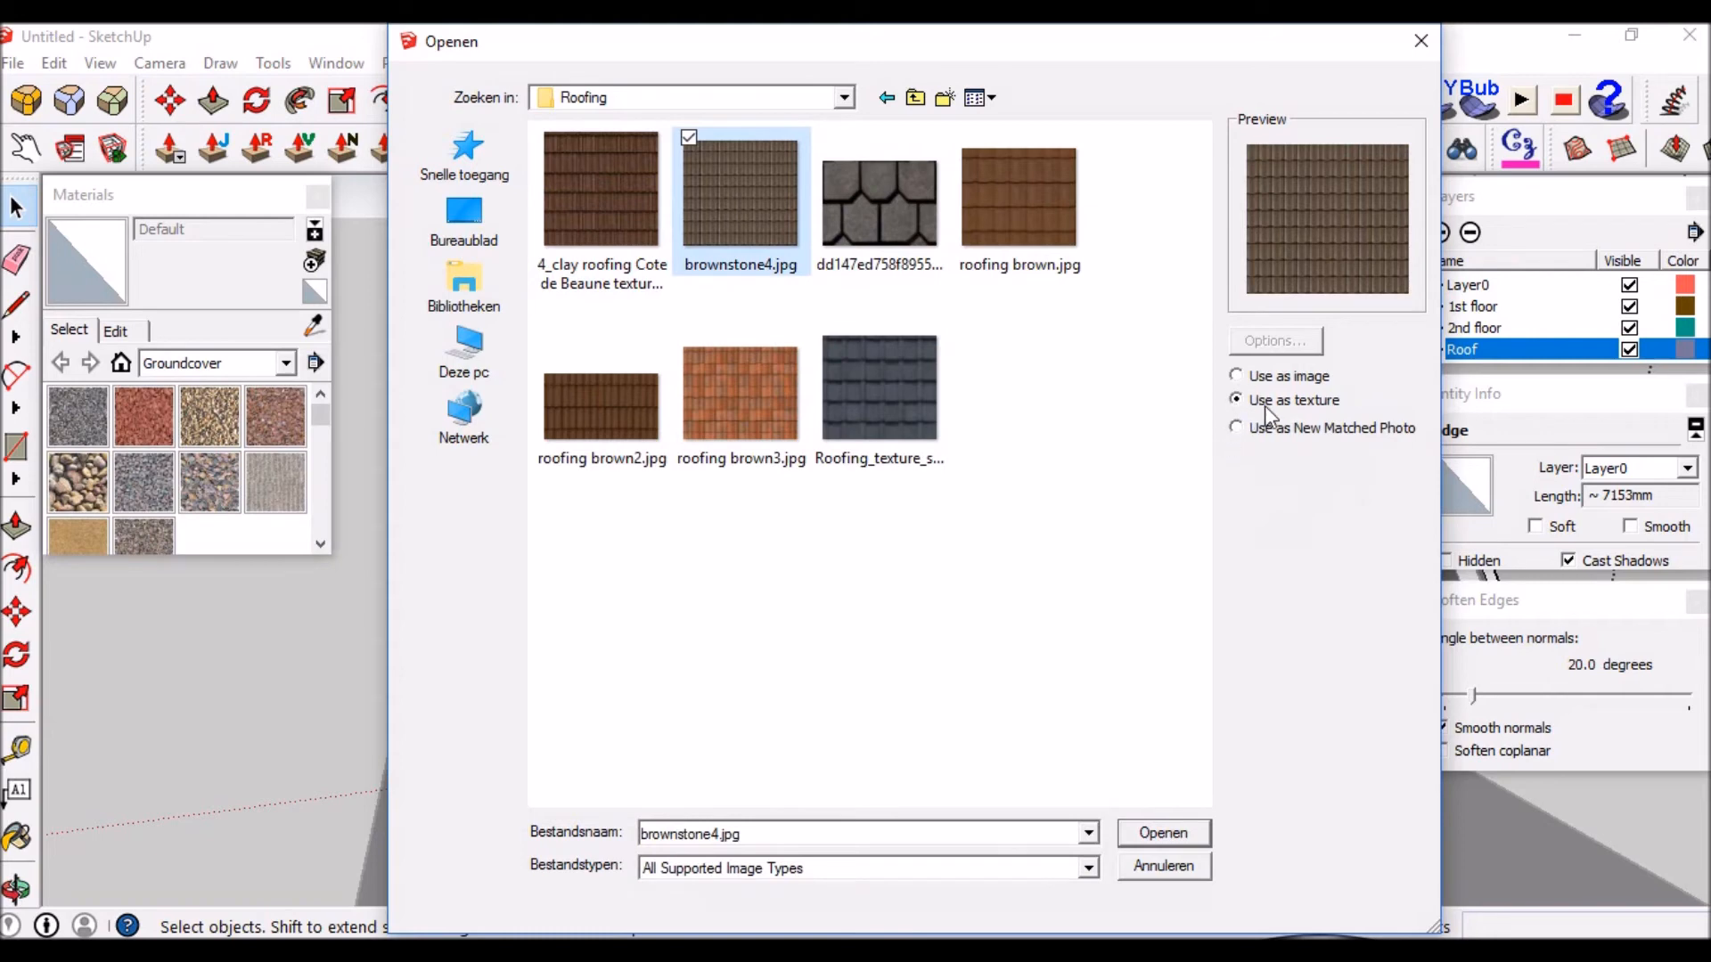
pyautogui.click(1179, 835)
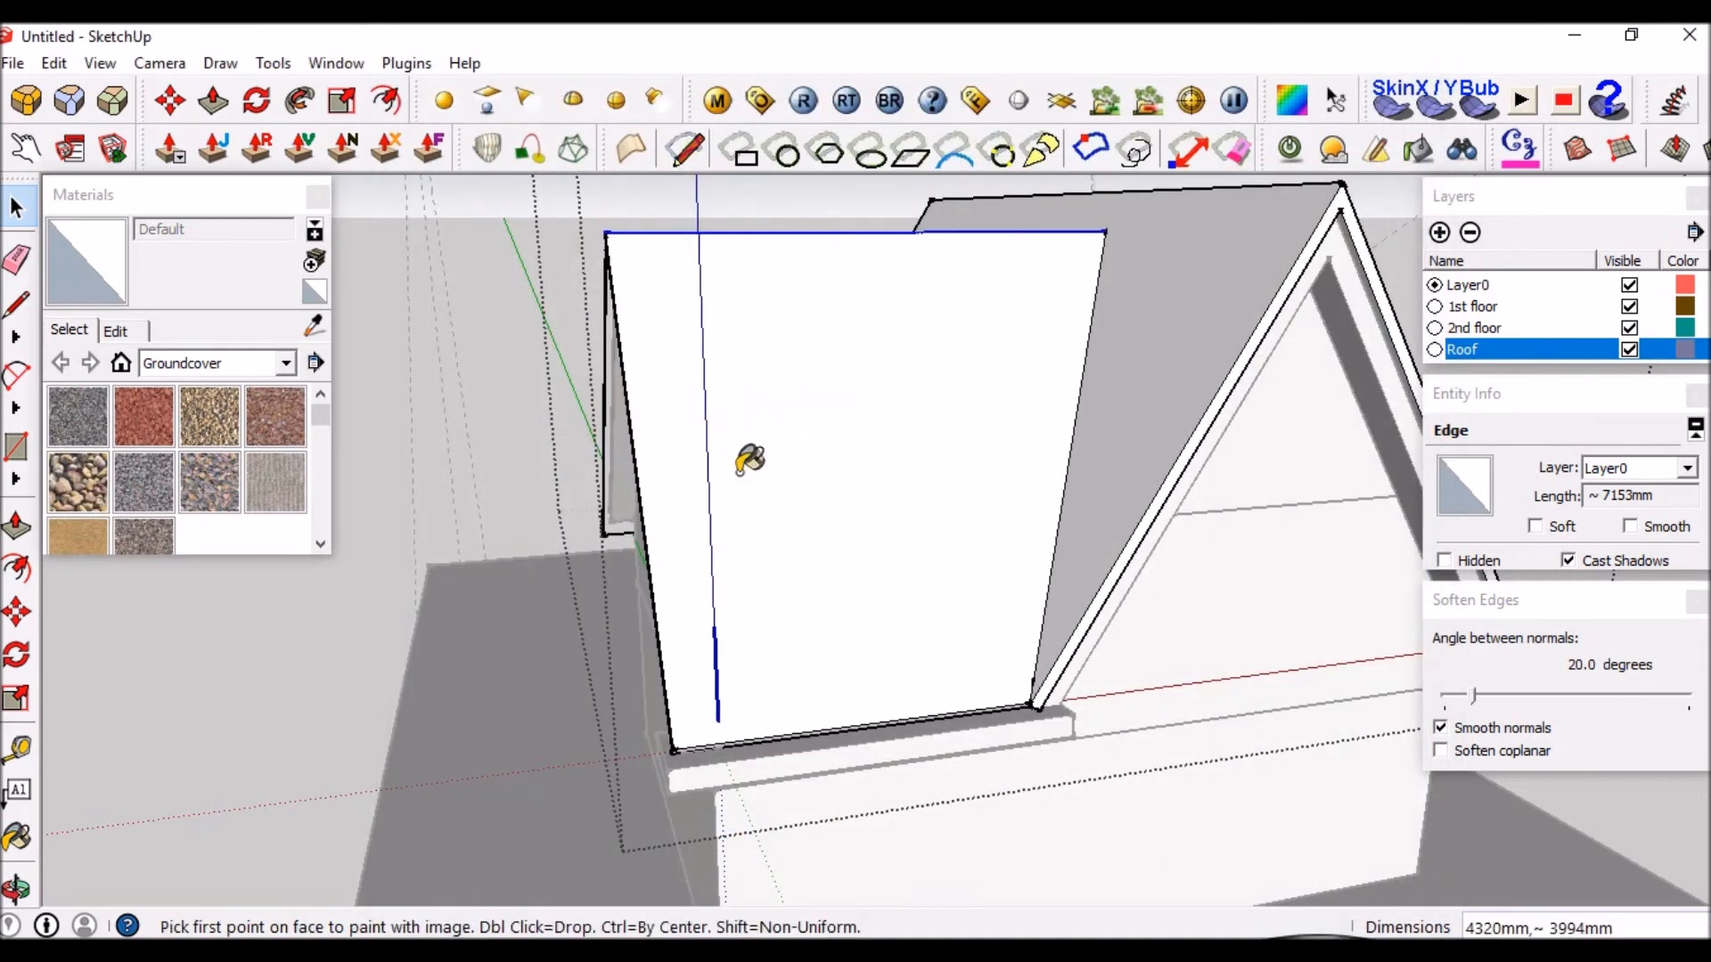
pyautogui.scroll(2, 688, 704)
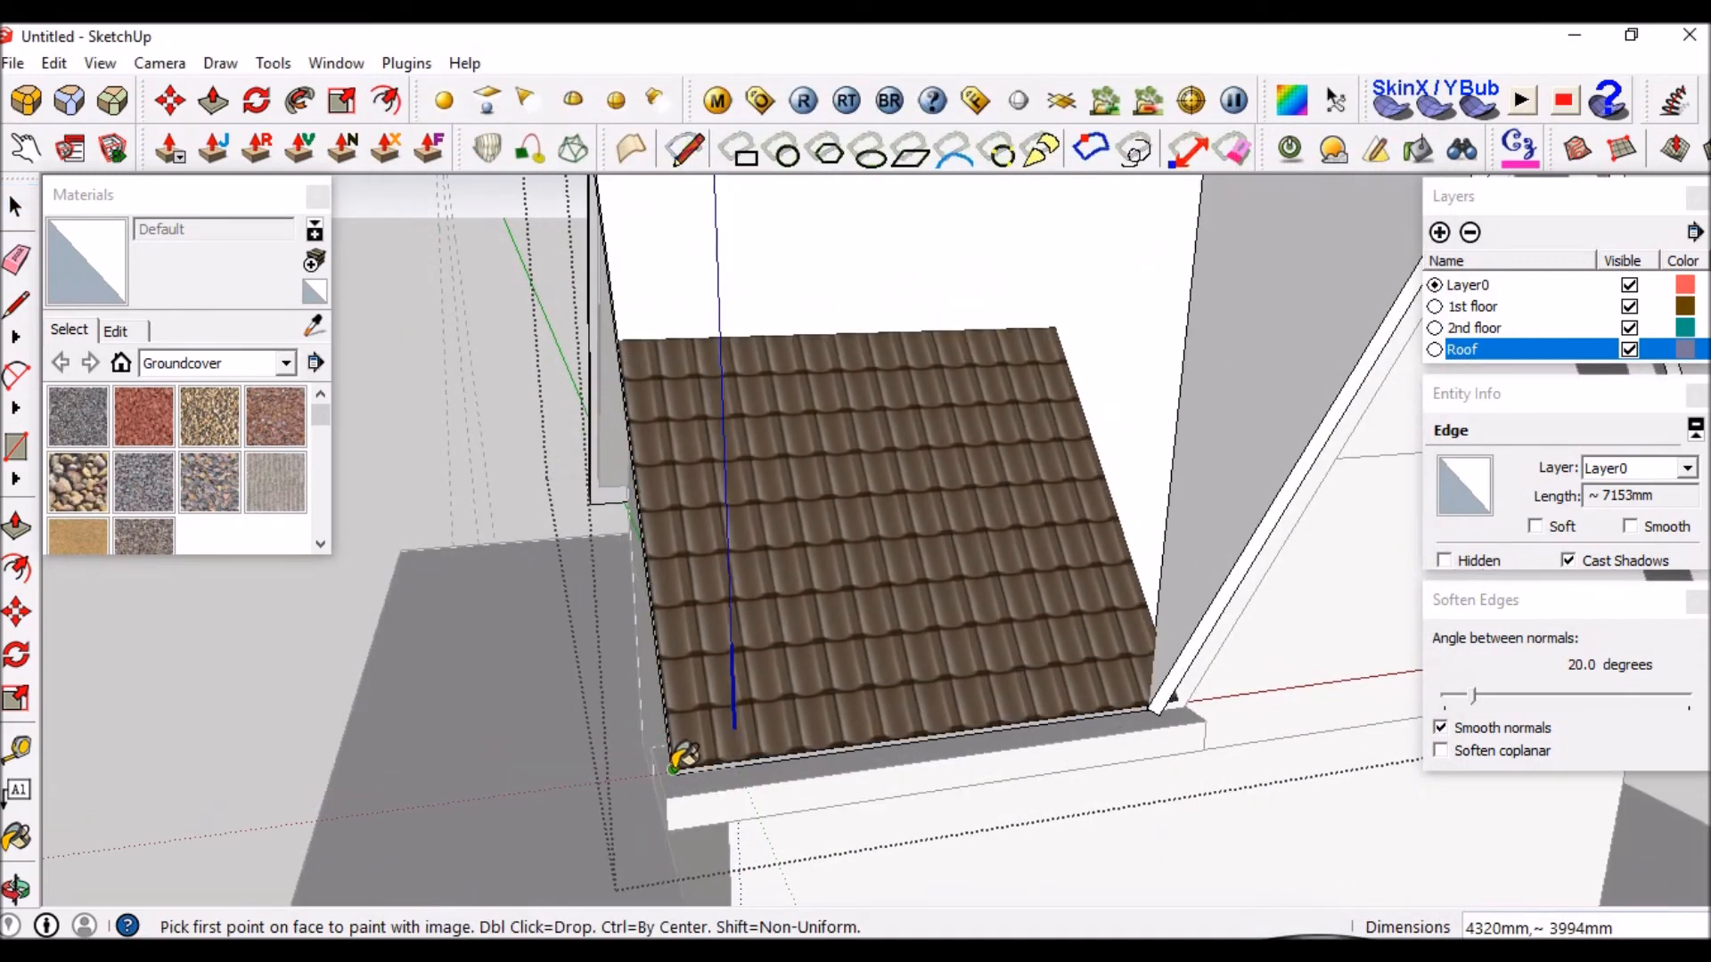
pyautogui.click(672, 768)
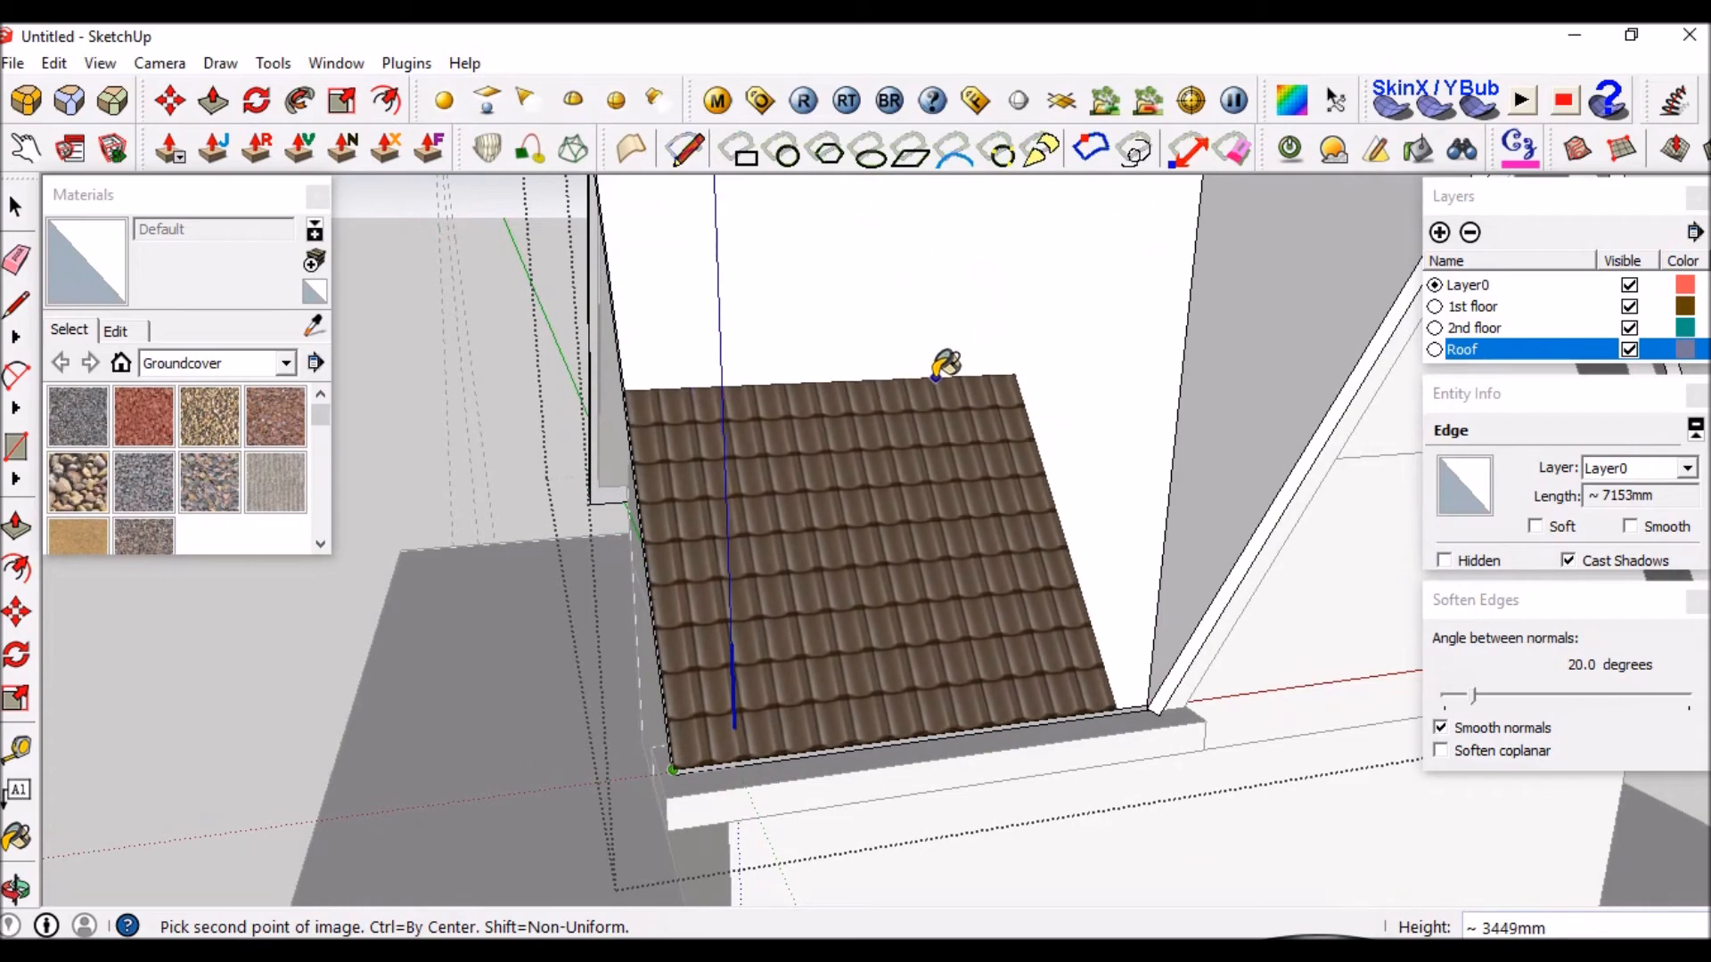
pyautogui.click(915, 396)
# Sample the brownstone4 material from the tiled slope and paint the adjoining roof slopes with it.
pyautogui.scroll(-2, 975, 489)
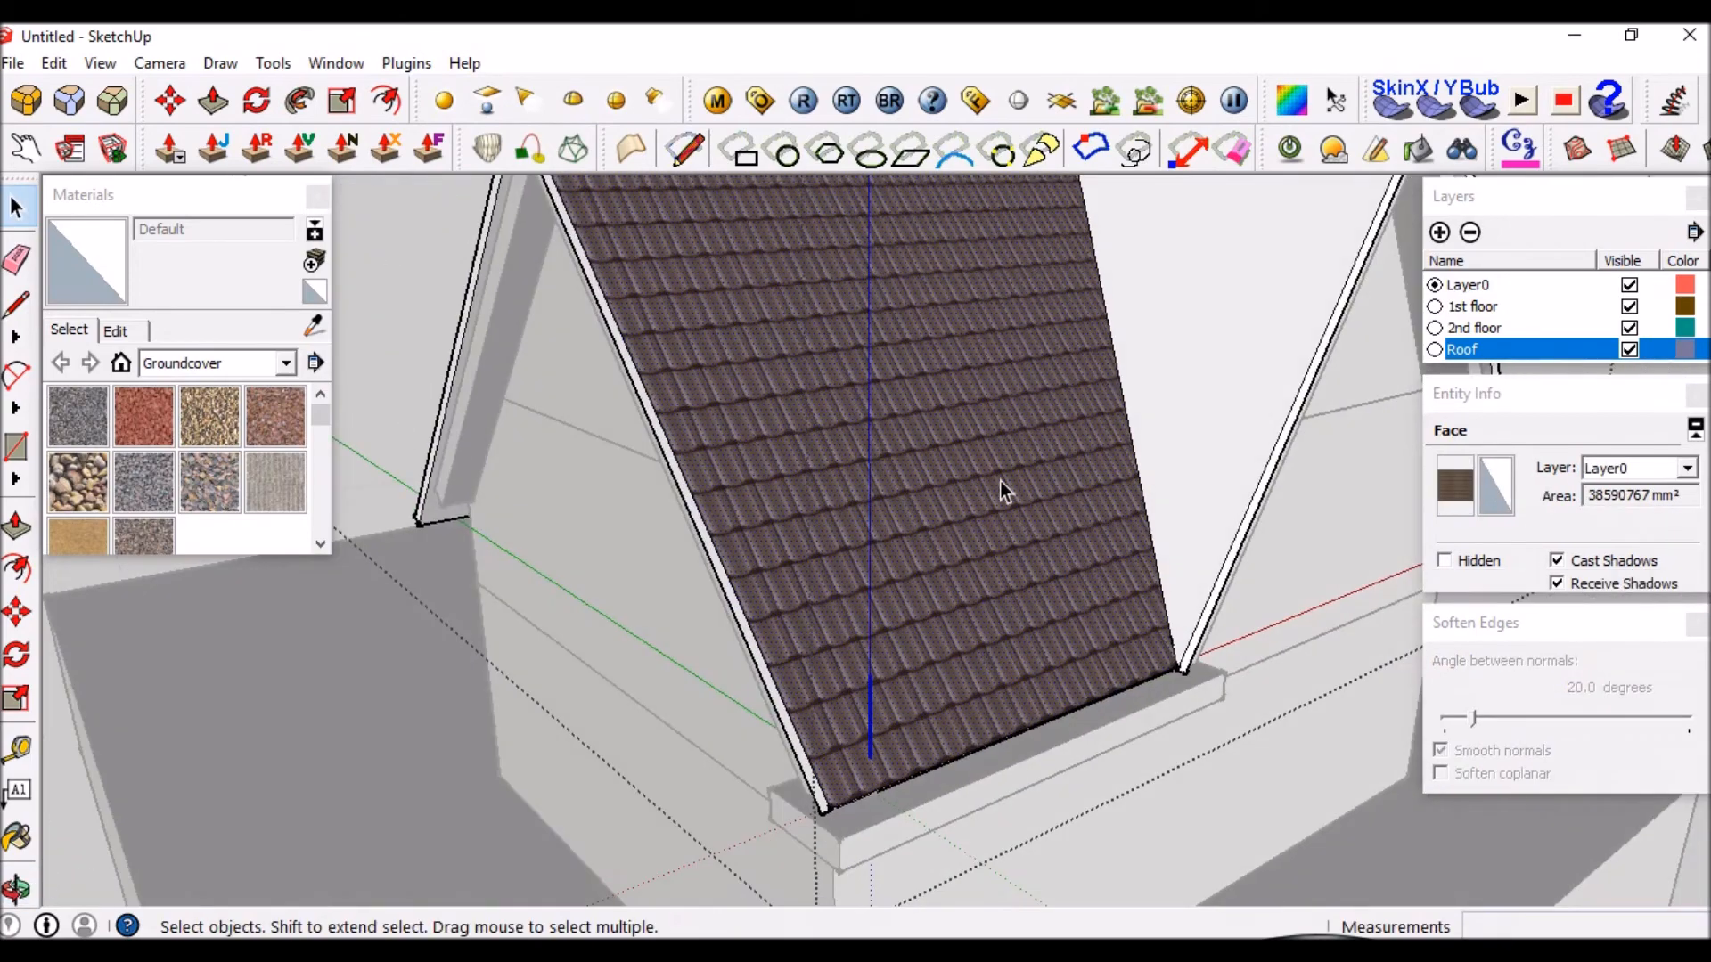
pyautogui.click(313, 331)
pyautogui.click(863, 432)
pyautogui.scroll(-3, 928, 469)
pyautogui.moveTo(928, 469)
pyautogui.mouseDown(button='middle')
pyautogui.moveTo(985, 431)
pyautogui.moveTo(1108, 260)
pyautogui.moveTo(906, 354)
pyautogui.mouseUp(button='middle')
pyautogui.scroll(-7, 906, 354)
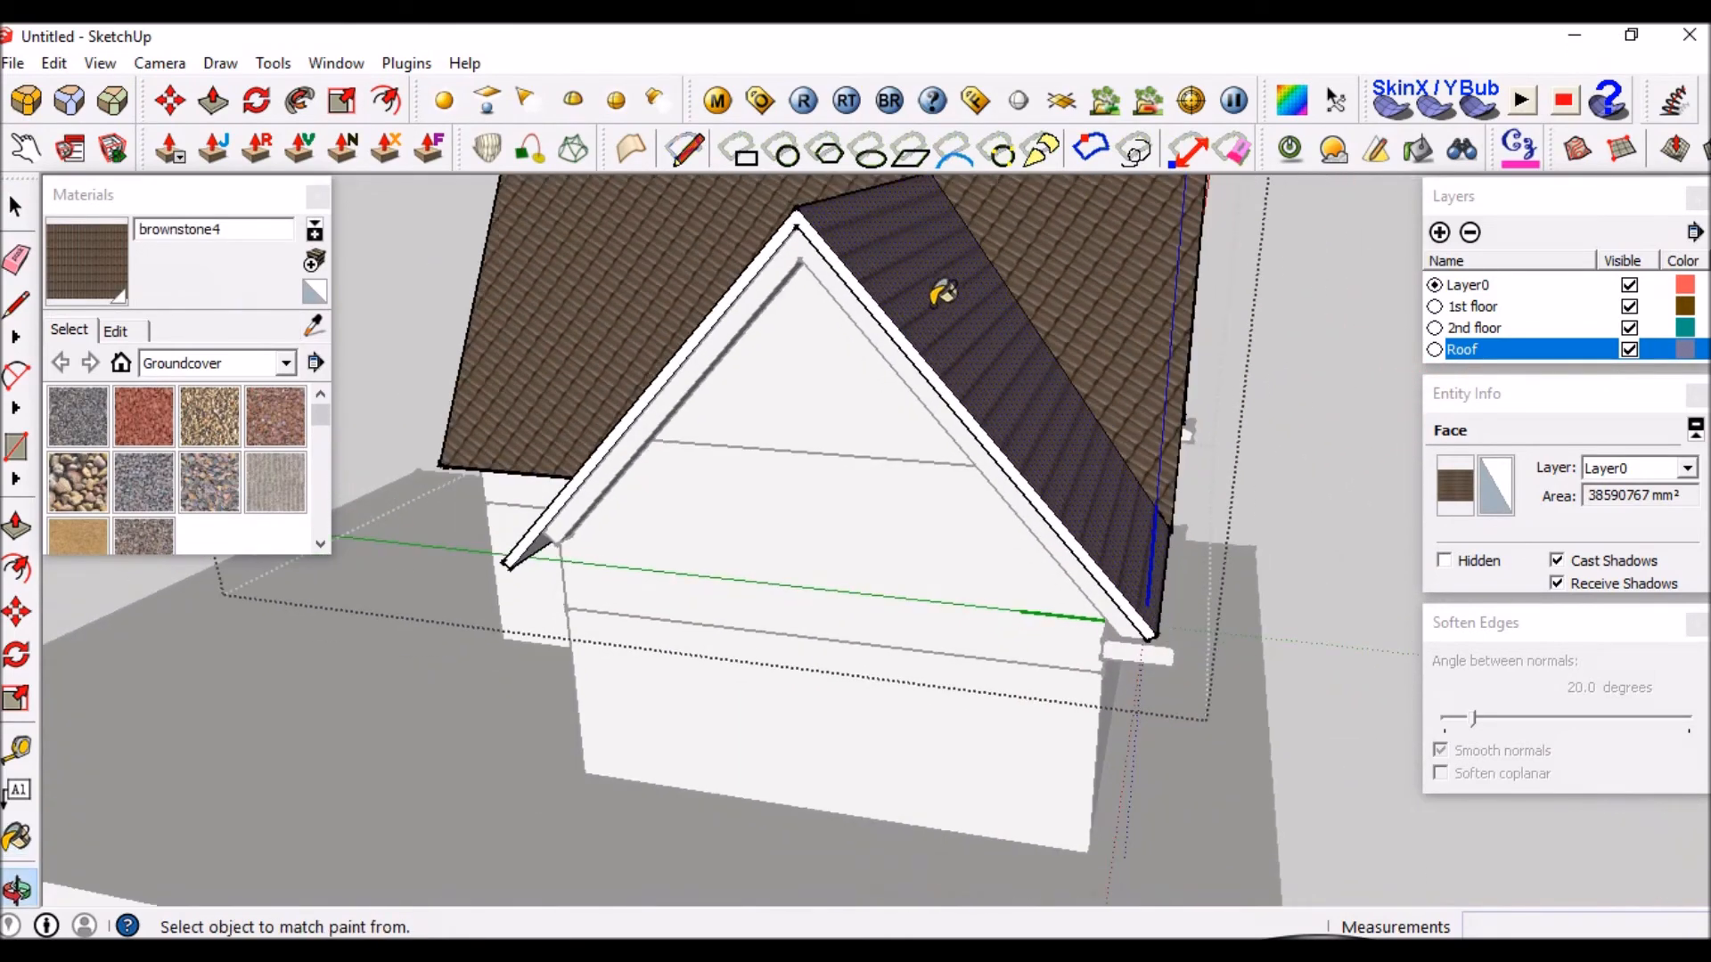
# Examine the direction and alignment of the tile texture across the adjoining roof slopes.
pyautogui.scroll(5, 940, 239)
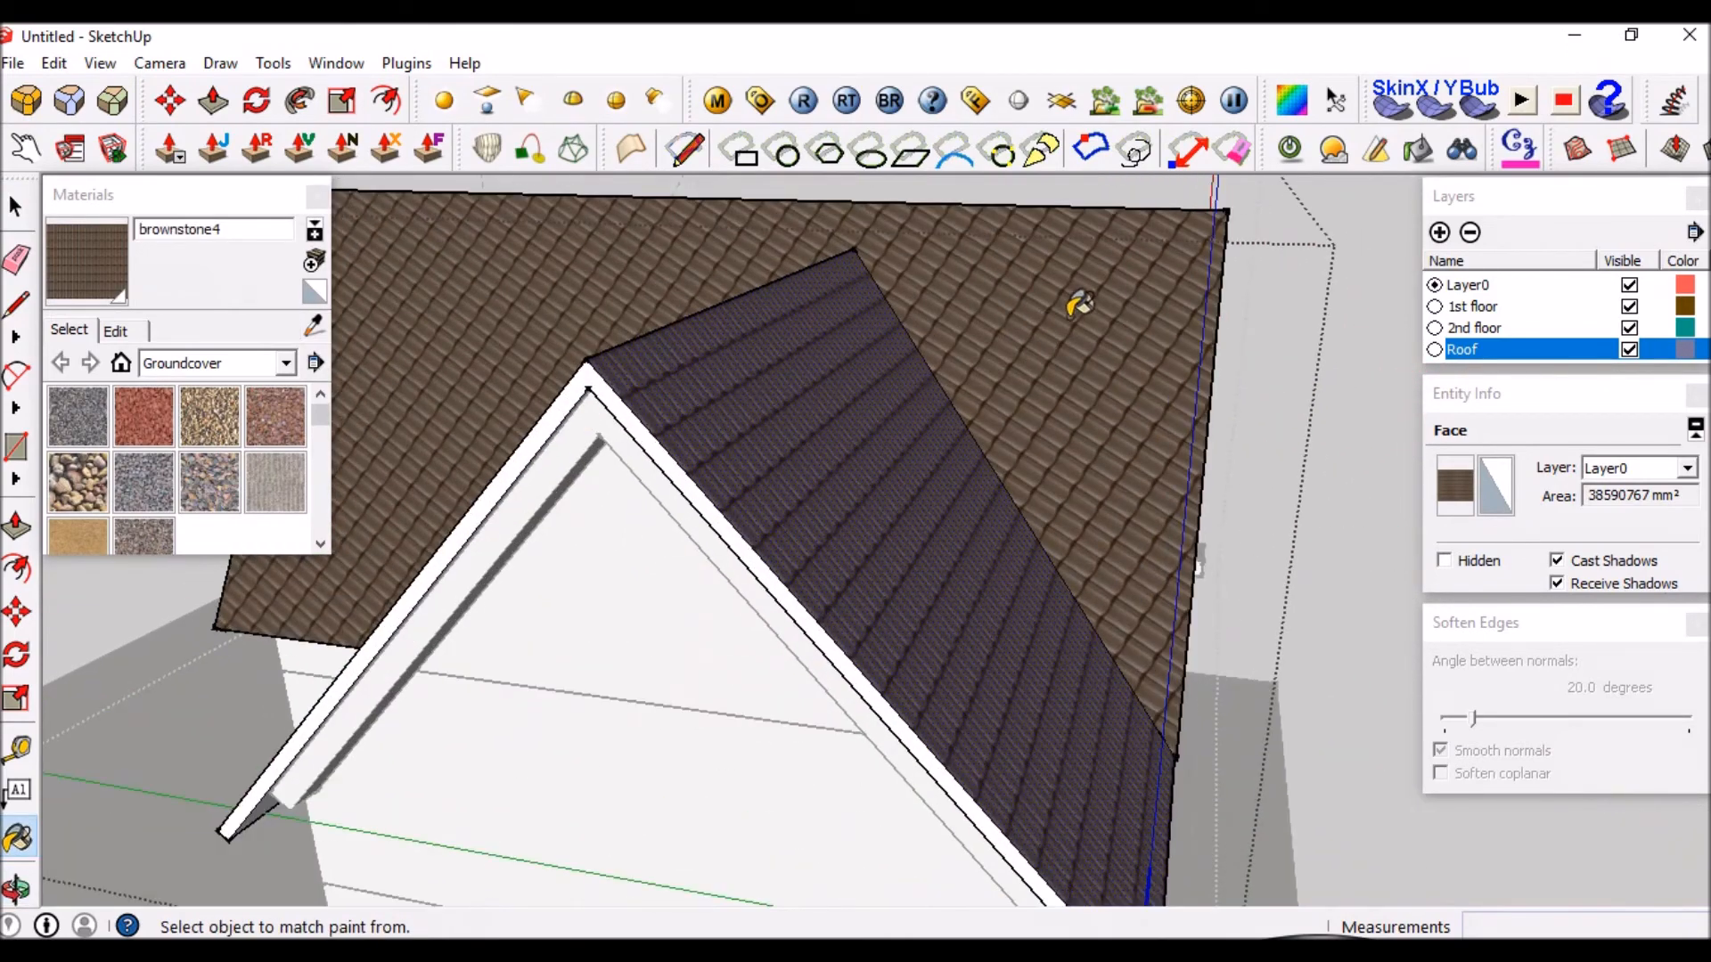
pyautogui.scroll(2, 1089, 307)
pyautogui.scroll(-3, 1078, 328)
pyautogui.moveTo(1076, 330); pyautogui.dragTo(930, 404, button='middle')
pyautogui.scroll(-2, 927, 406)
pyautogui.scroll(2, 610, 521)
pyautogui.scroll(3, 621, 510)
pyautogui.press('space')
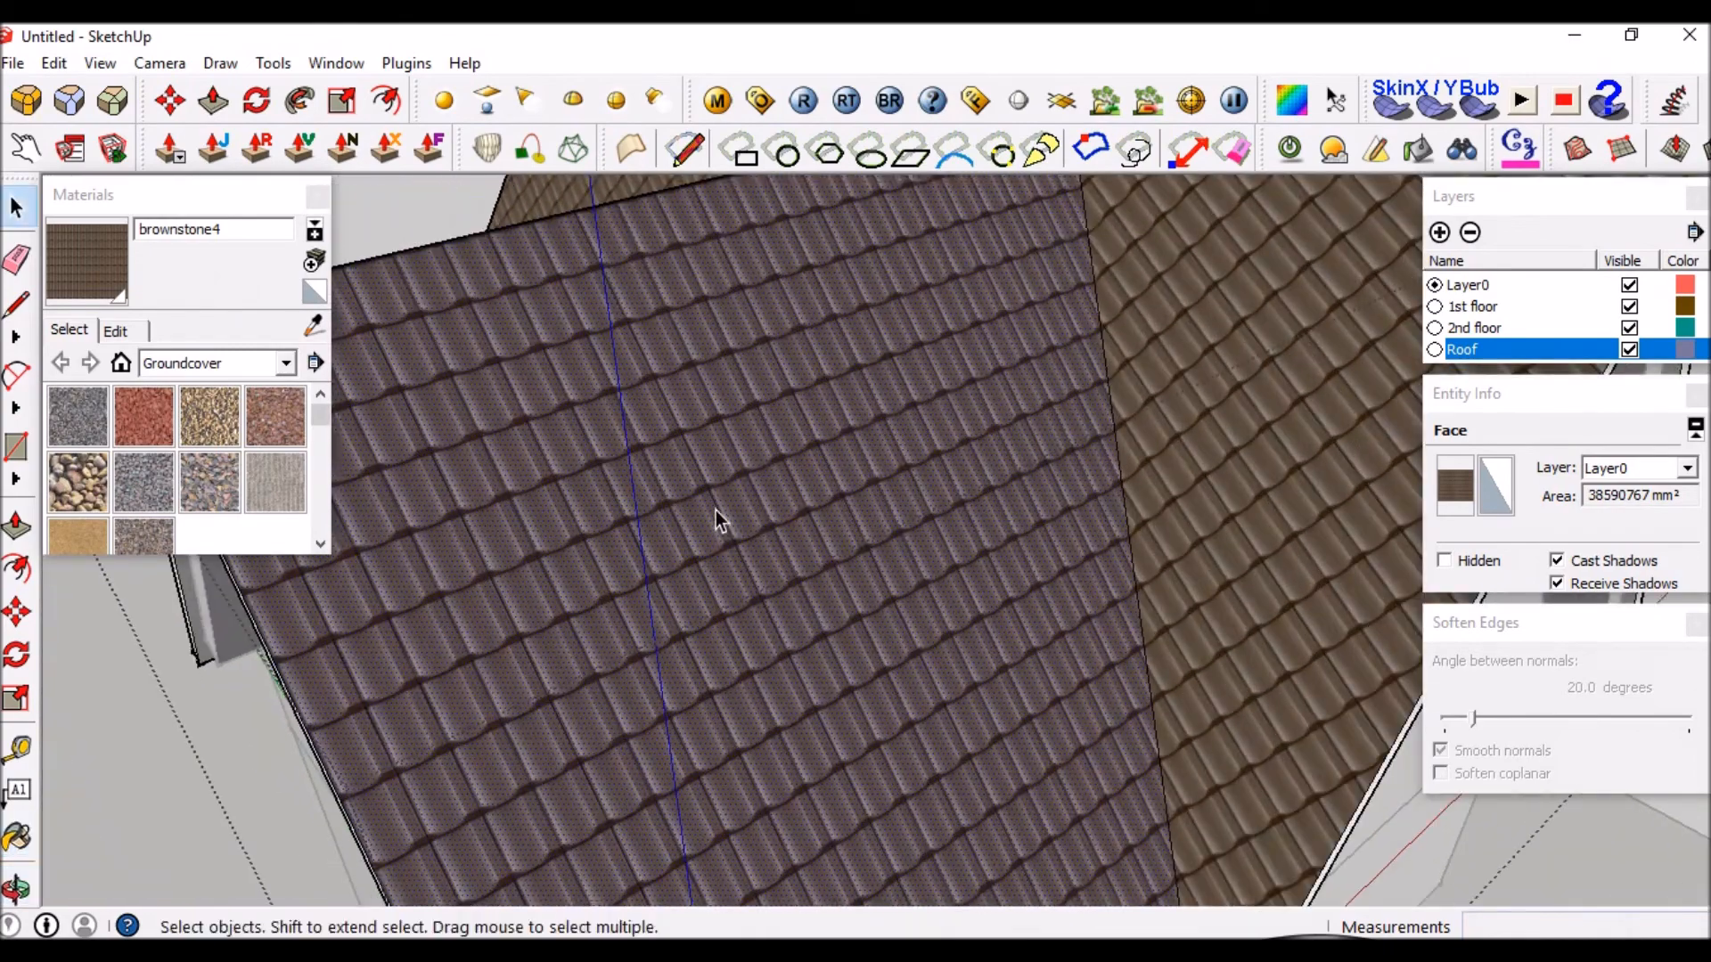
# Try the Projected texture option on the selected cross-gable slope.
pyautogui.rightClick(720, 519)
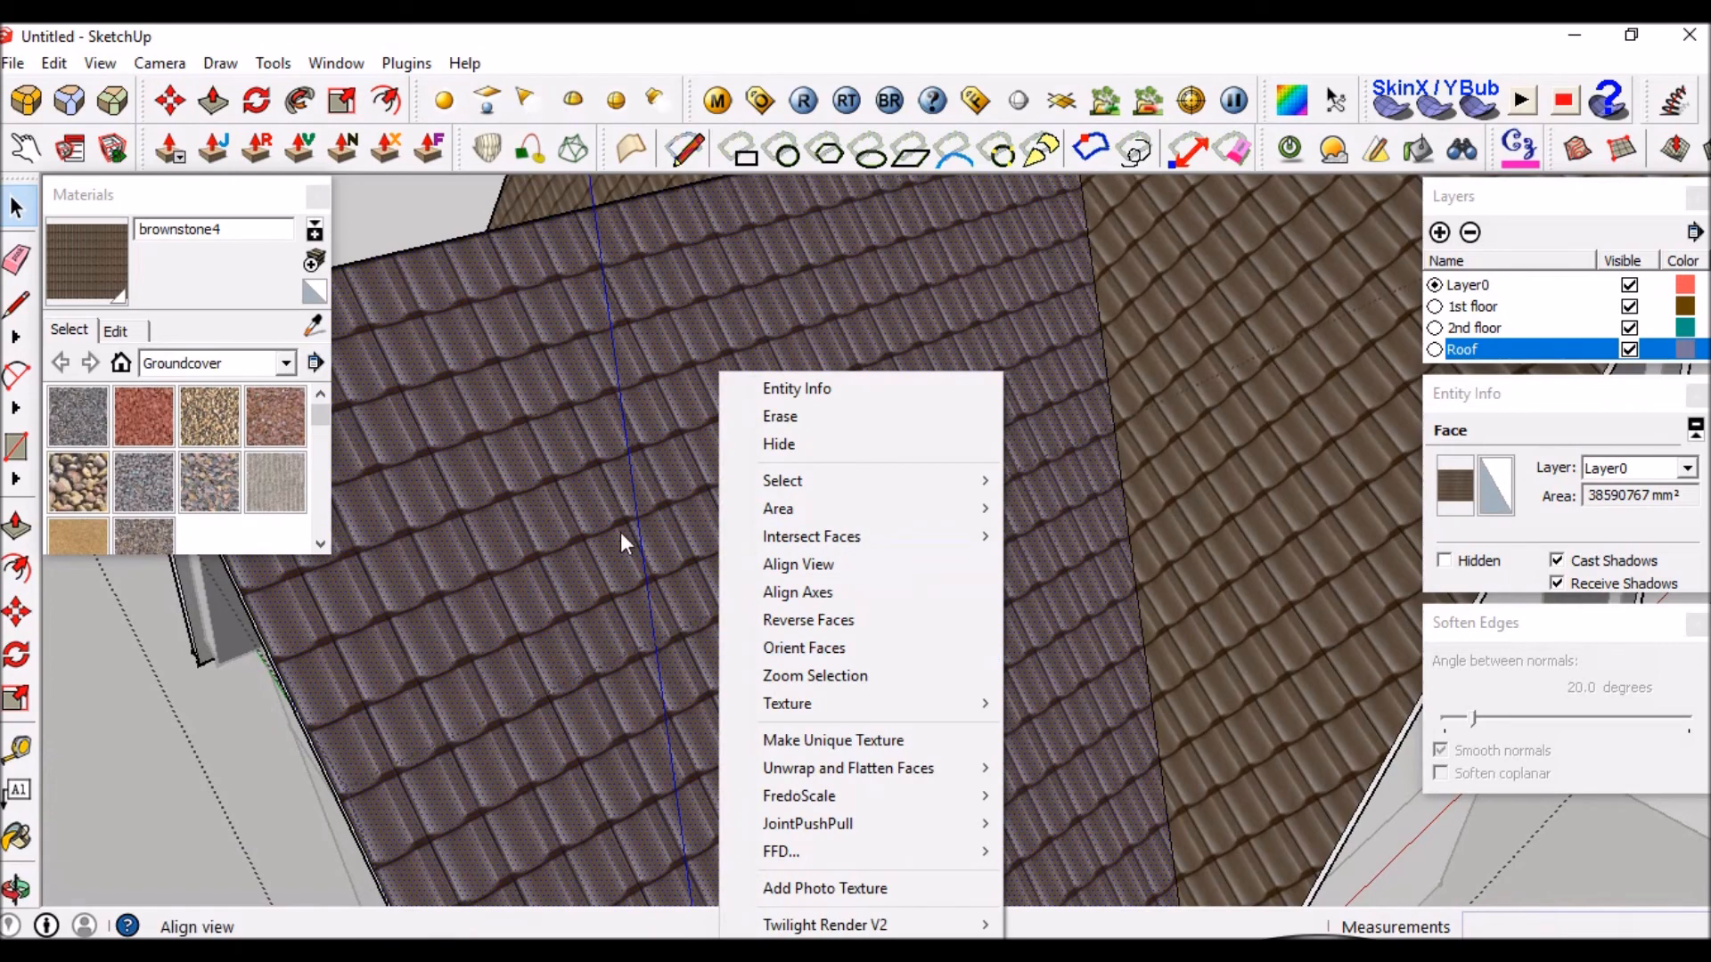
pyautogui.moveTo(814, 704)
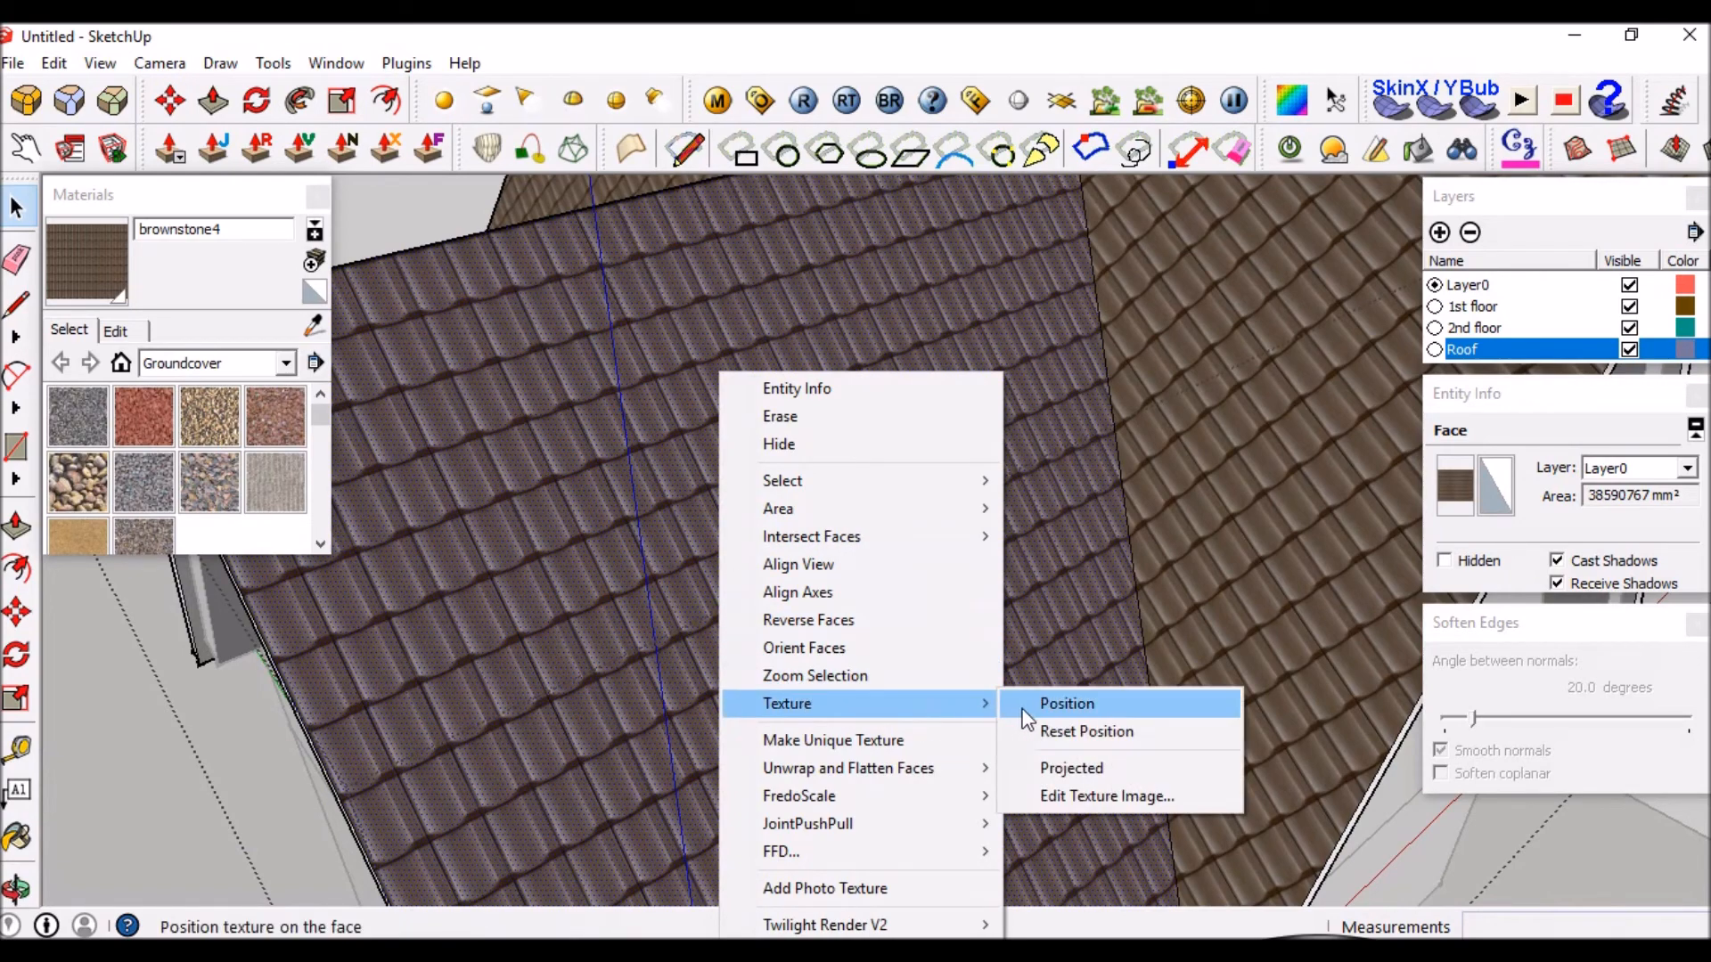
pyautogui.click(1085, 768)
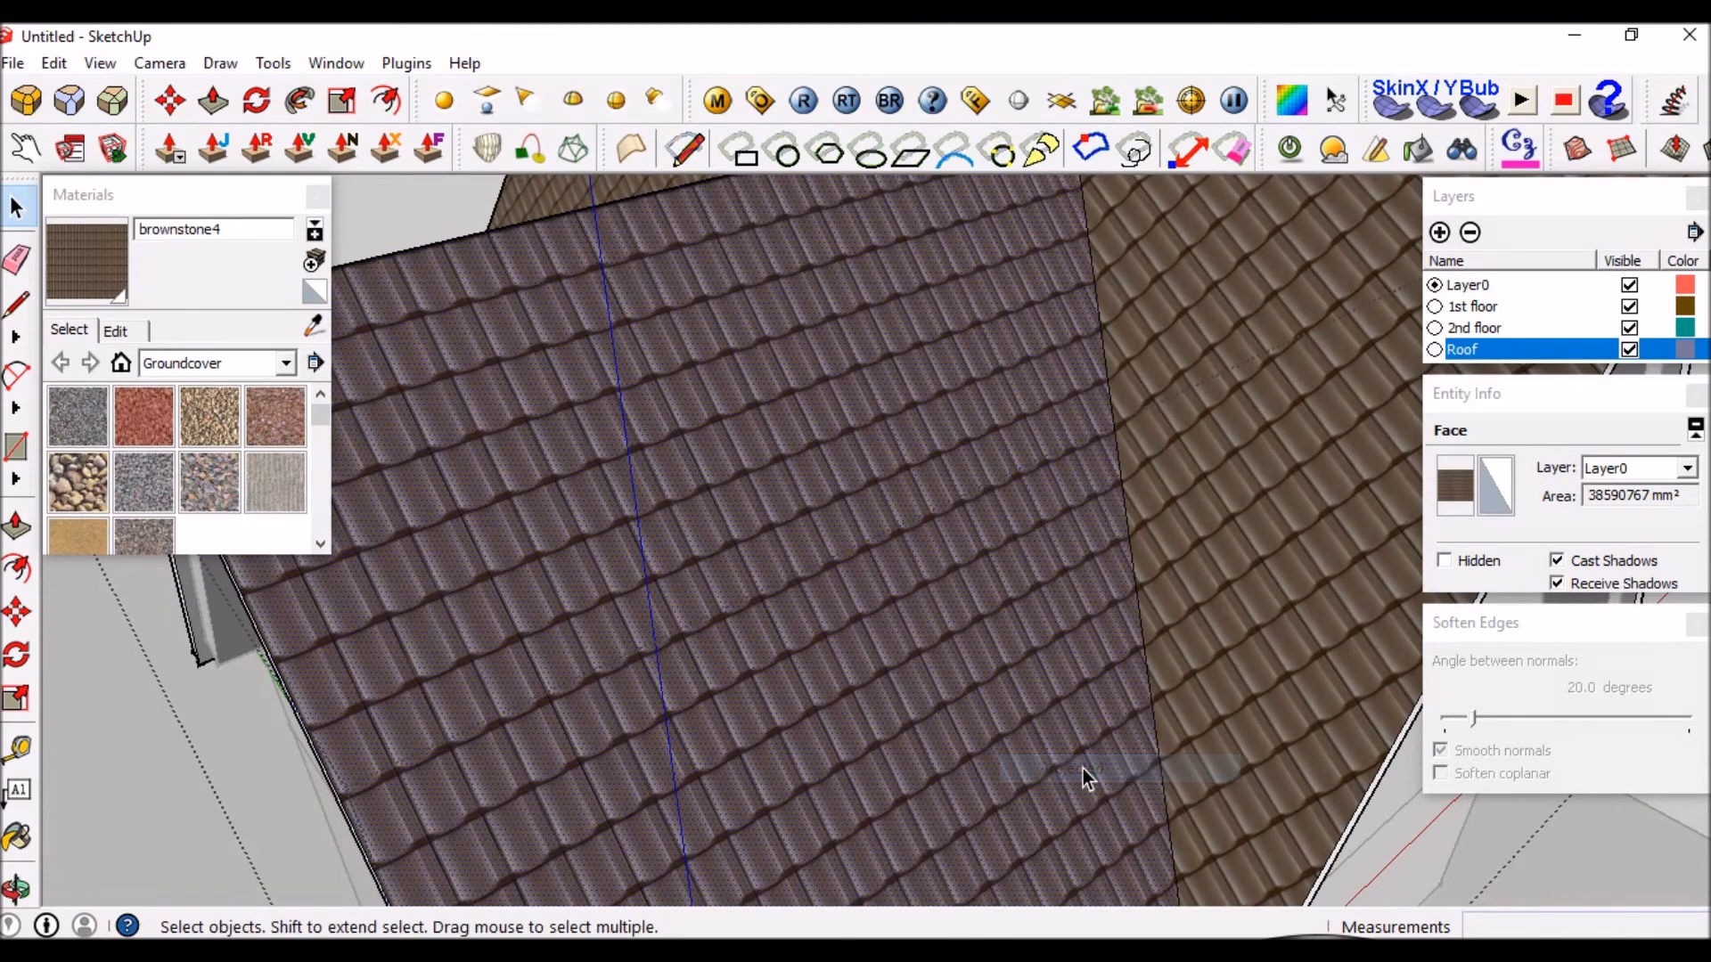
# Sample the projected tile texture from that slope and try painting it onto the blank opposite slope of the cross gable.
pyautogui.click(316, 329)
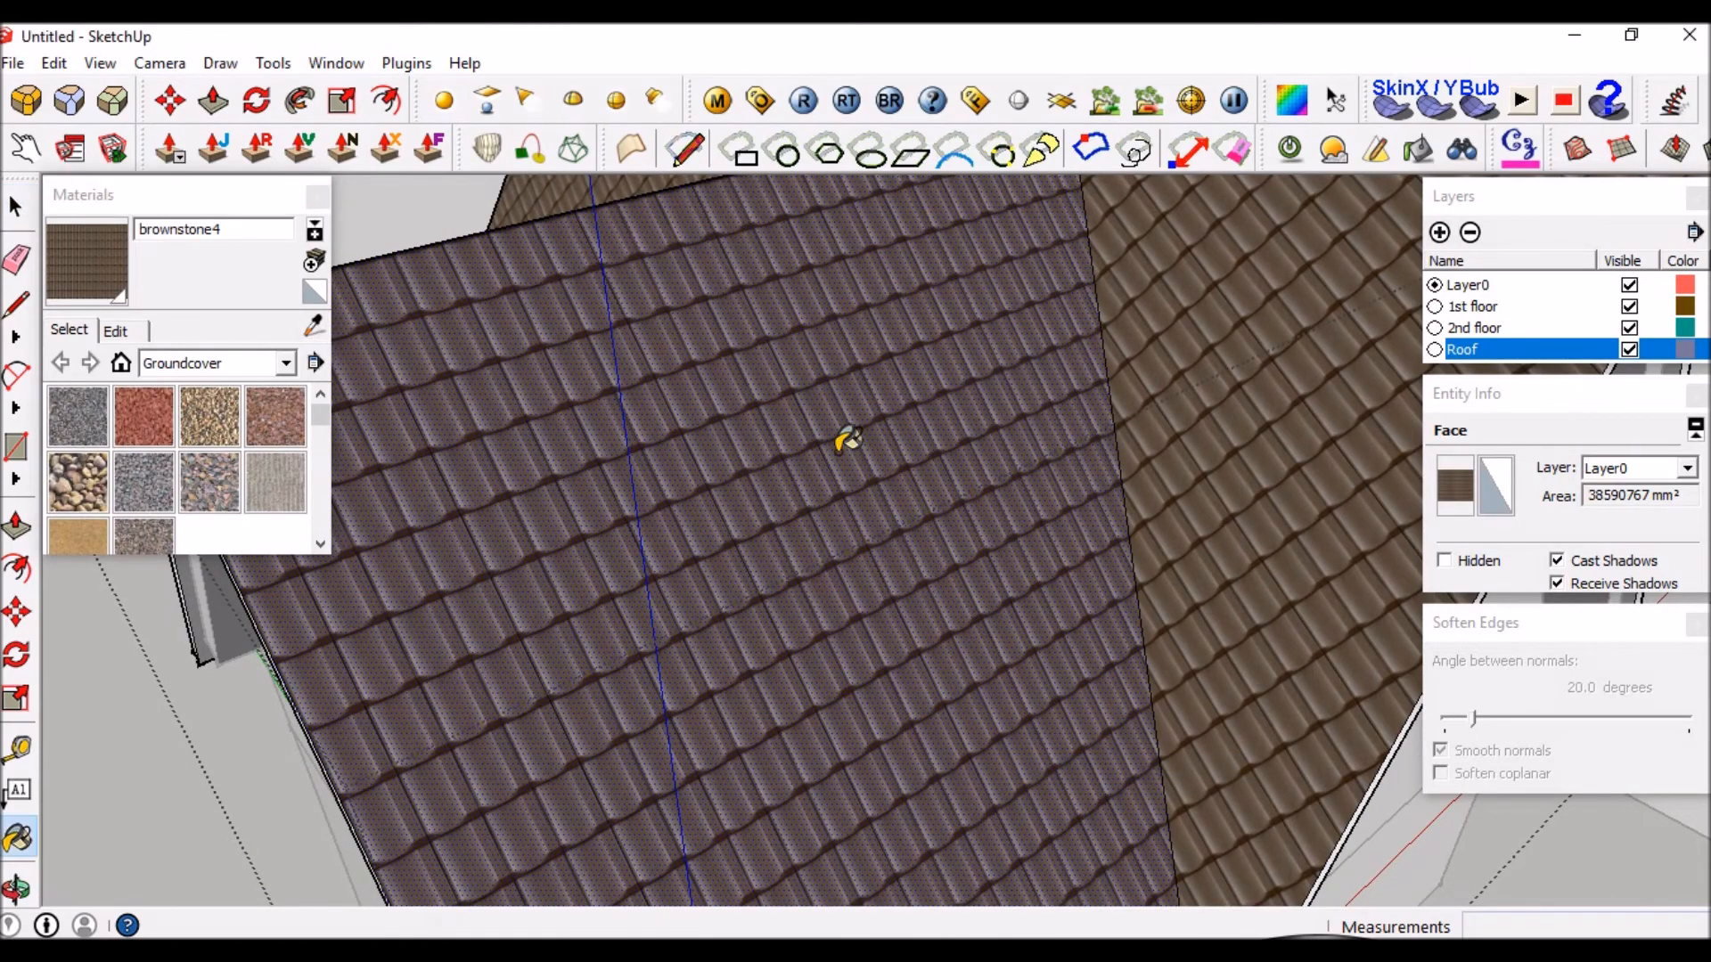
pyautogui.scroll(-5, 980, 410)
pyautogui.moveTo(1121, 387)
pyautogui.mouseDown(button='middle')
pyautogui.moveTo(847, 431)
pyautogui.moveTo(1084, 409)
pyautogui.moveTo(1229, 366)
pyautogui.moveTo(814, 336)
pyautogui.mouseUp(button='middle')
pyautogui.click(813, 336)
pyautogui.scroll(-1, 1003, 338)
pyautogui.moveTo(1003, 338); pyautogui.dragTo(1065, 350, button='middle')
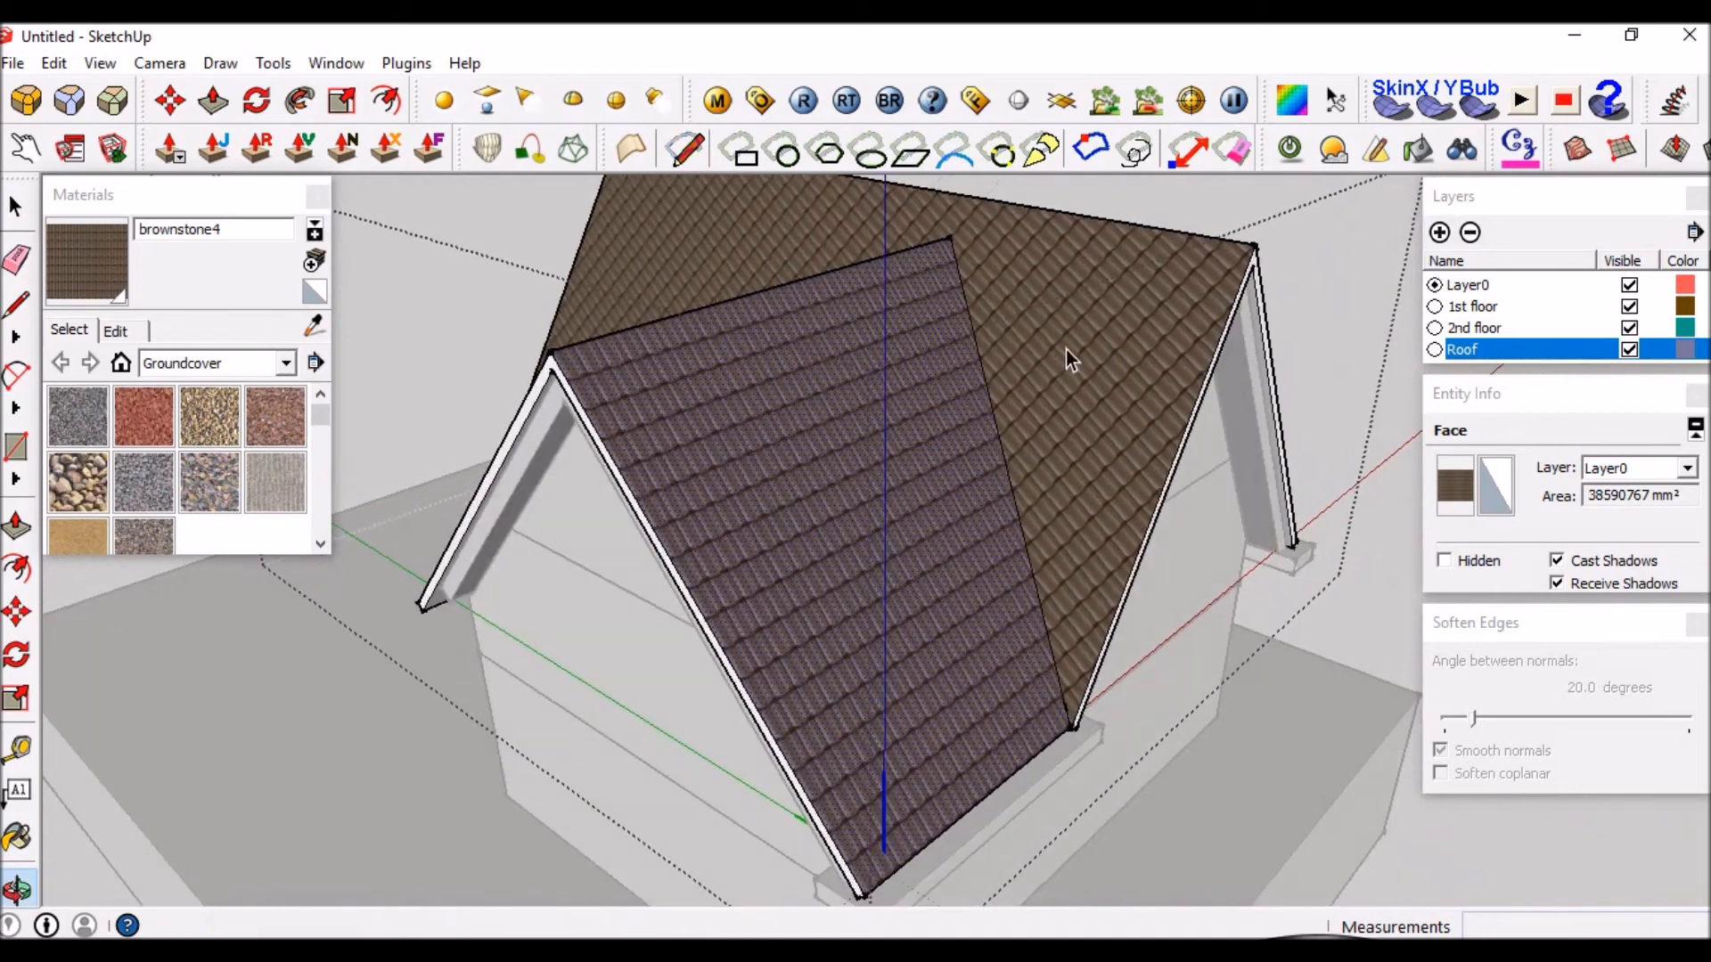
pyautogui.scroll(1, 836, 384)
pyautogui.press('space')
pyautogui.click(314, 326)
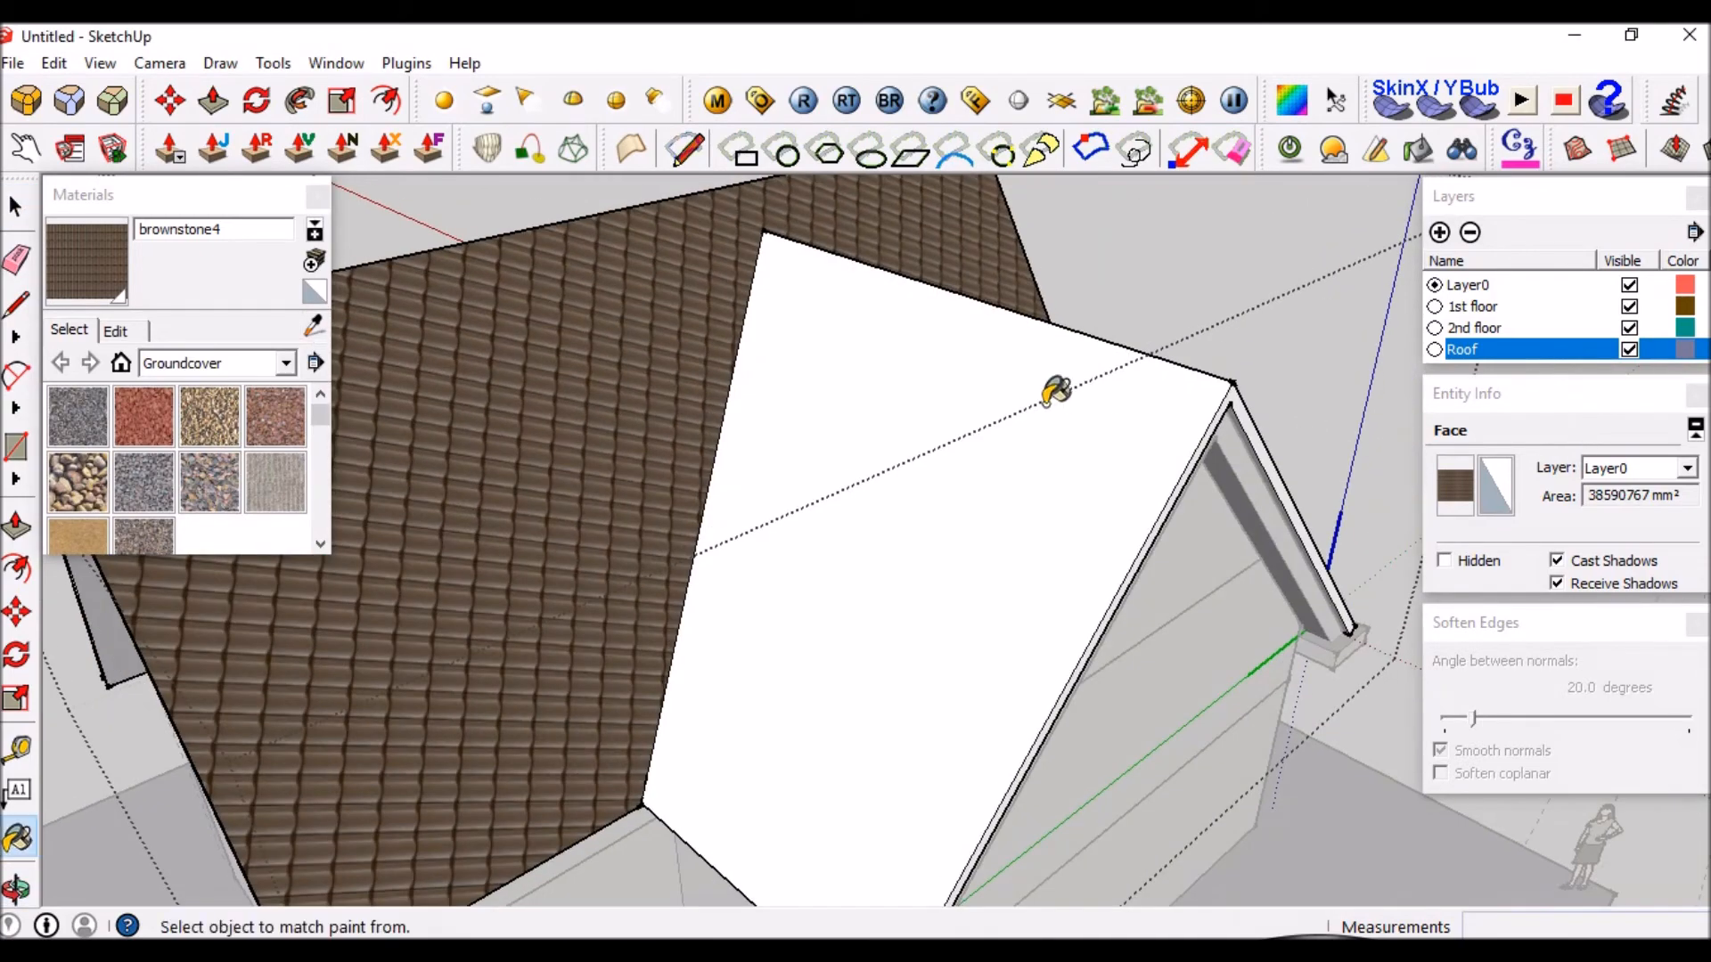
pyautogui.click(1062, 494)
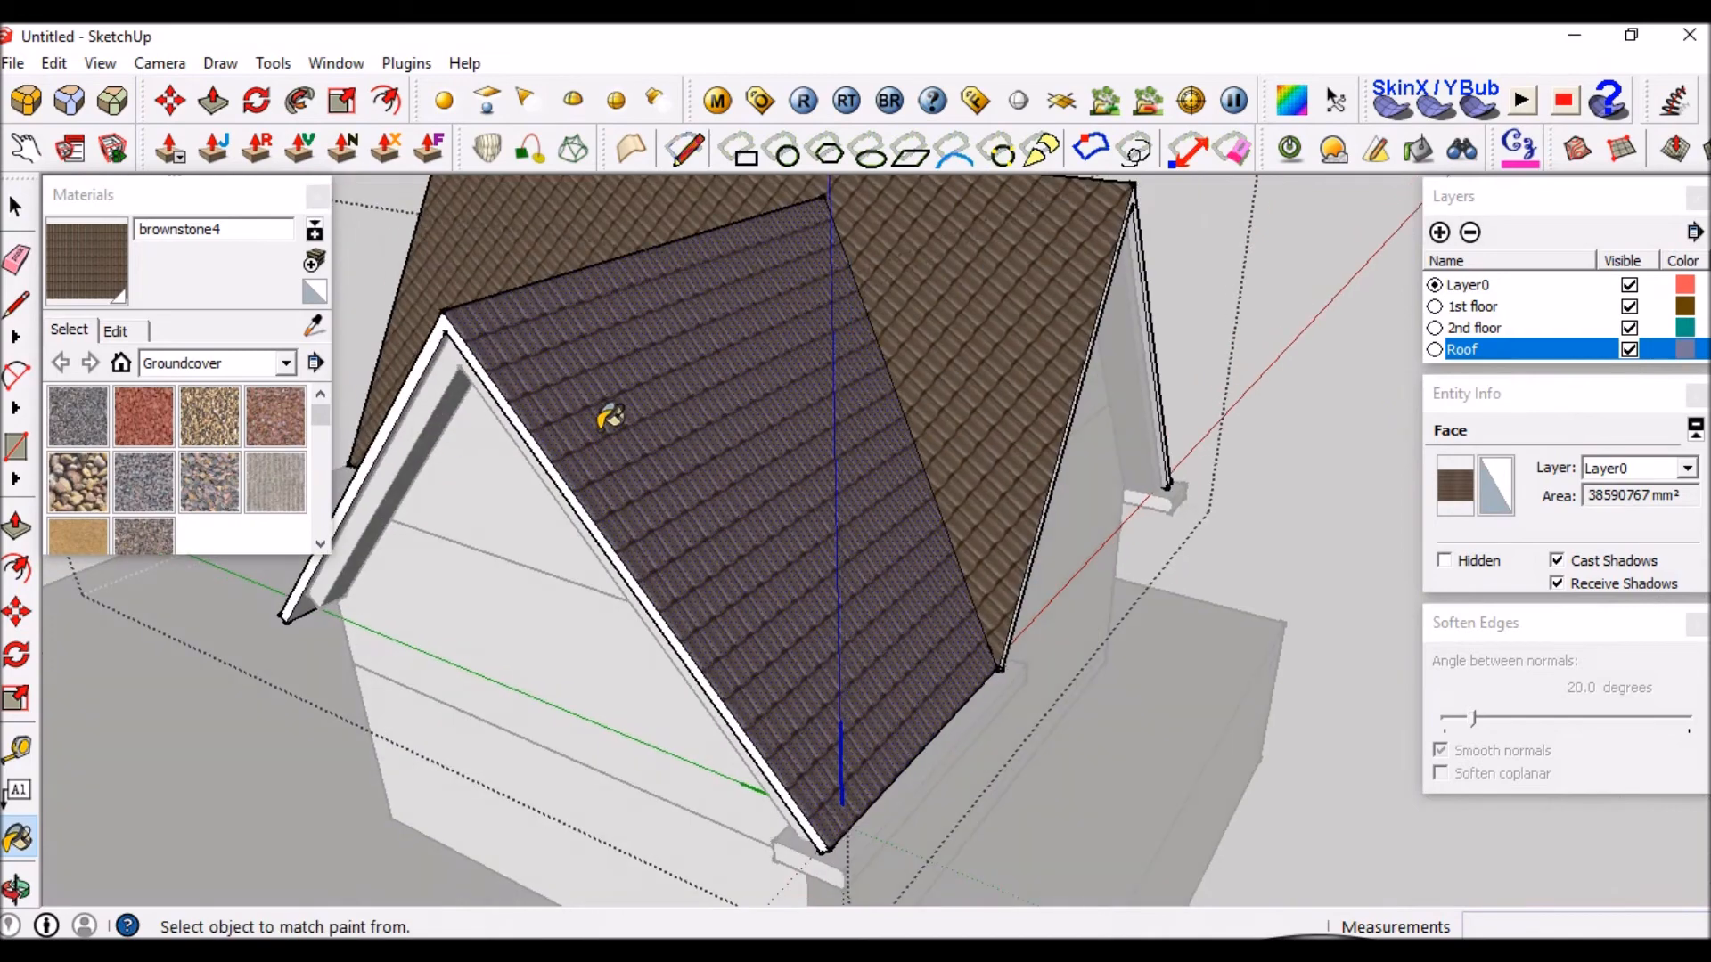
# Turn off the Projected texture option on the first cross-gable slope.
pyautogui.press('space')
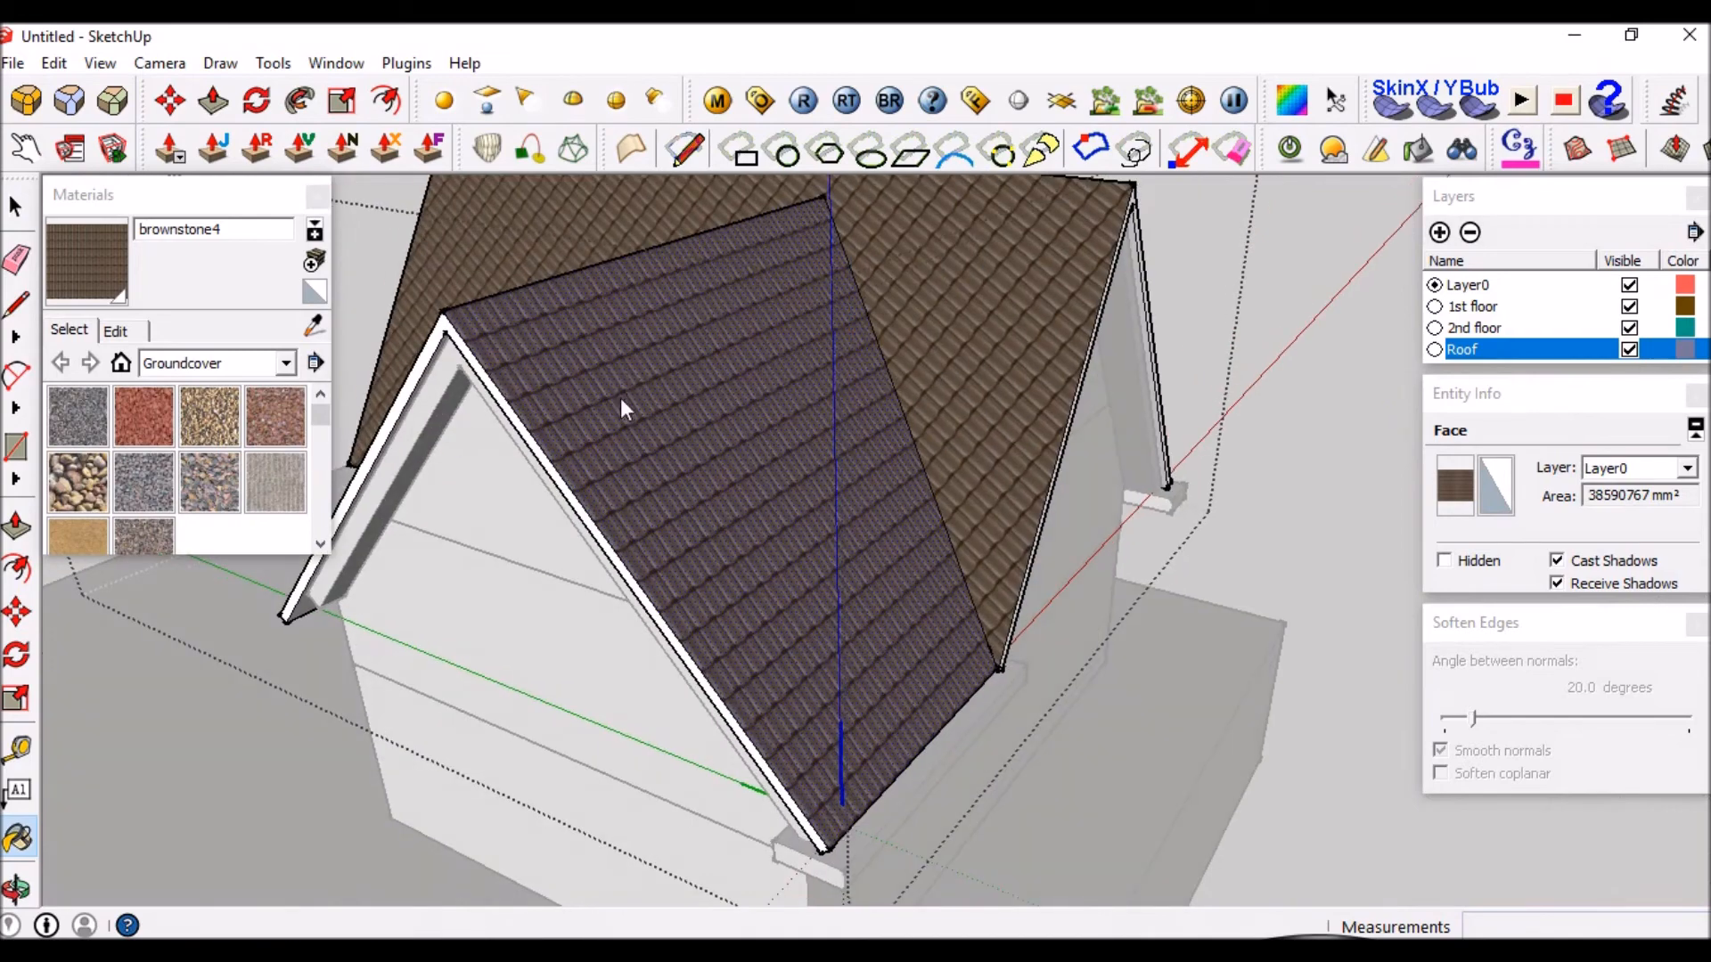
pyautogui.rightClick(623, 409)
pyautogui.moveTo(724, 708)
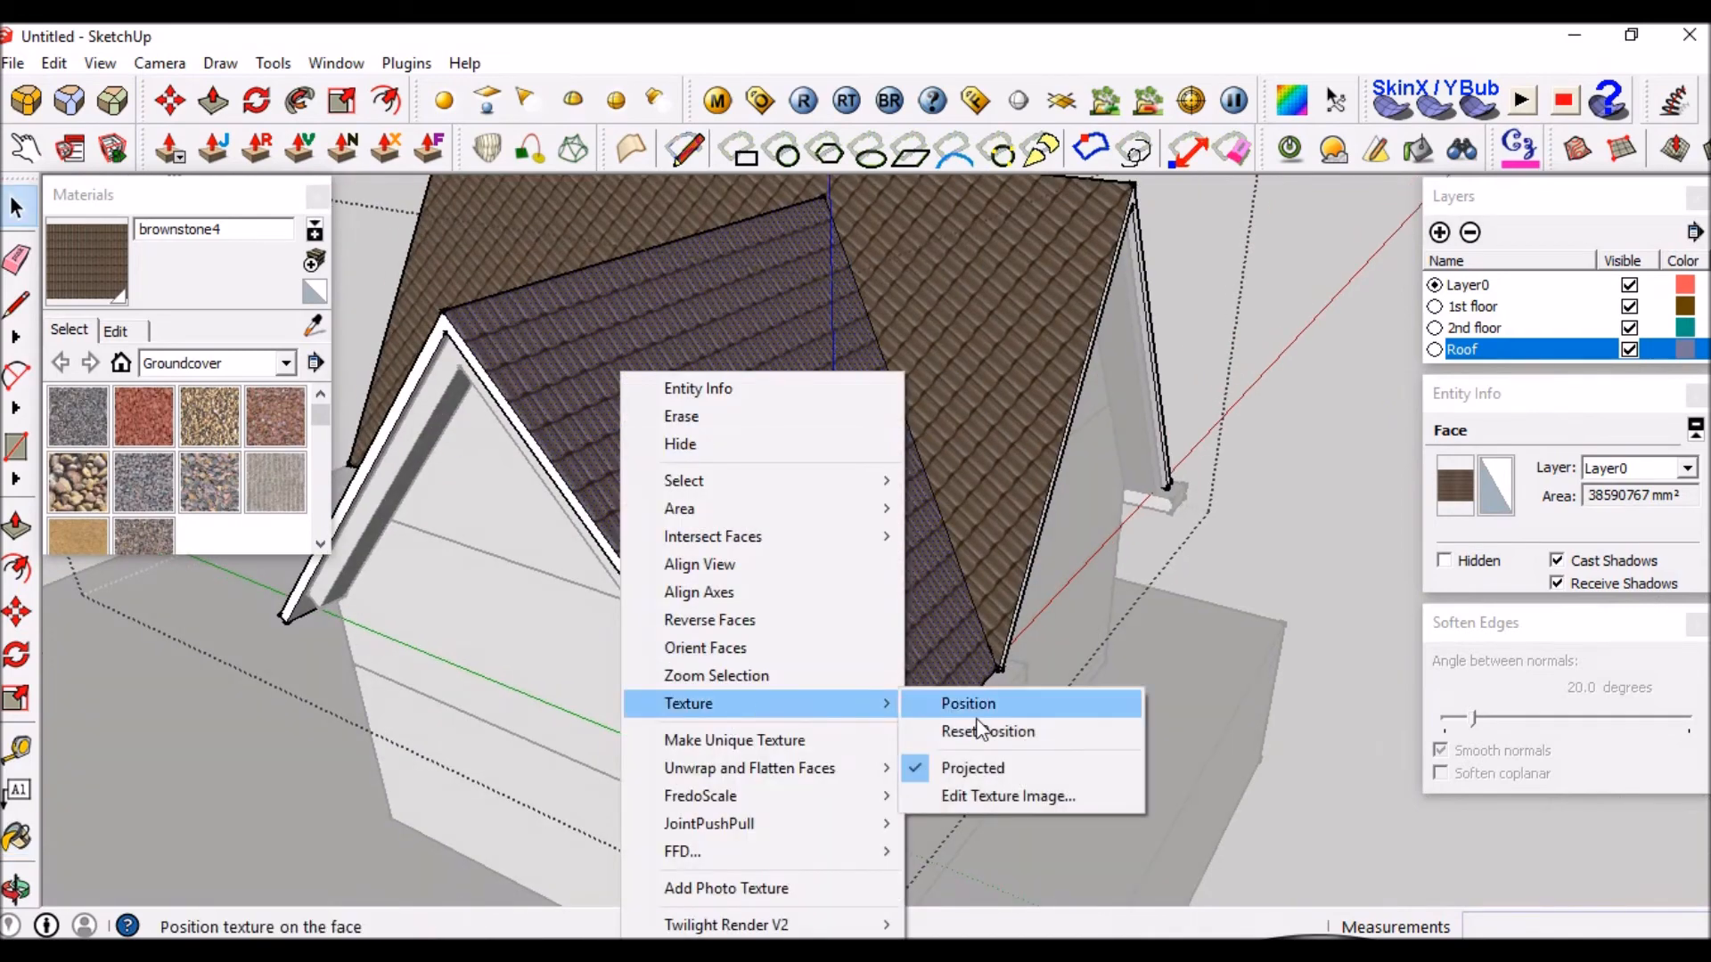
pyautogui.click(975, 767)
# Resample the unprojected brownstone4 texture from the first cross-gable slope and repaint the opposite cross-gable slope with it.
pyautogui.moveTo(903, 639); pyautogui.dragTo(461, 382, button='middle')
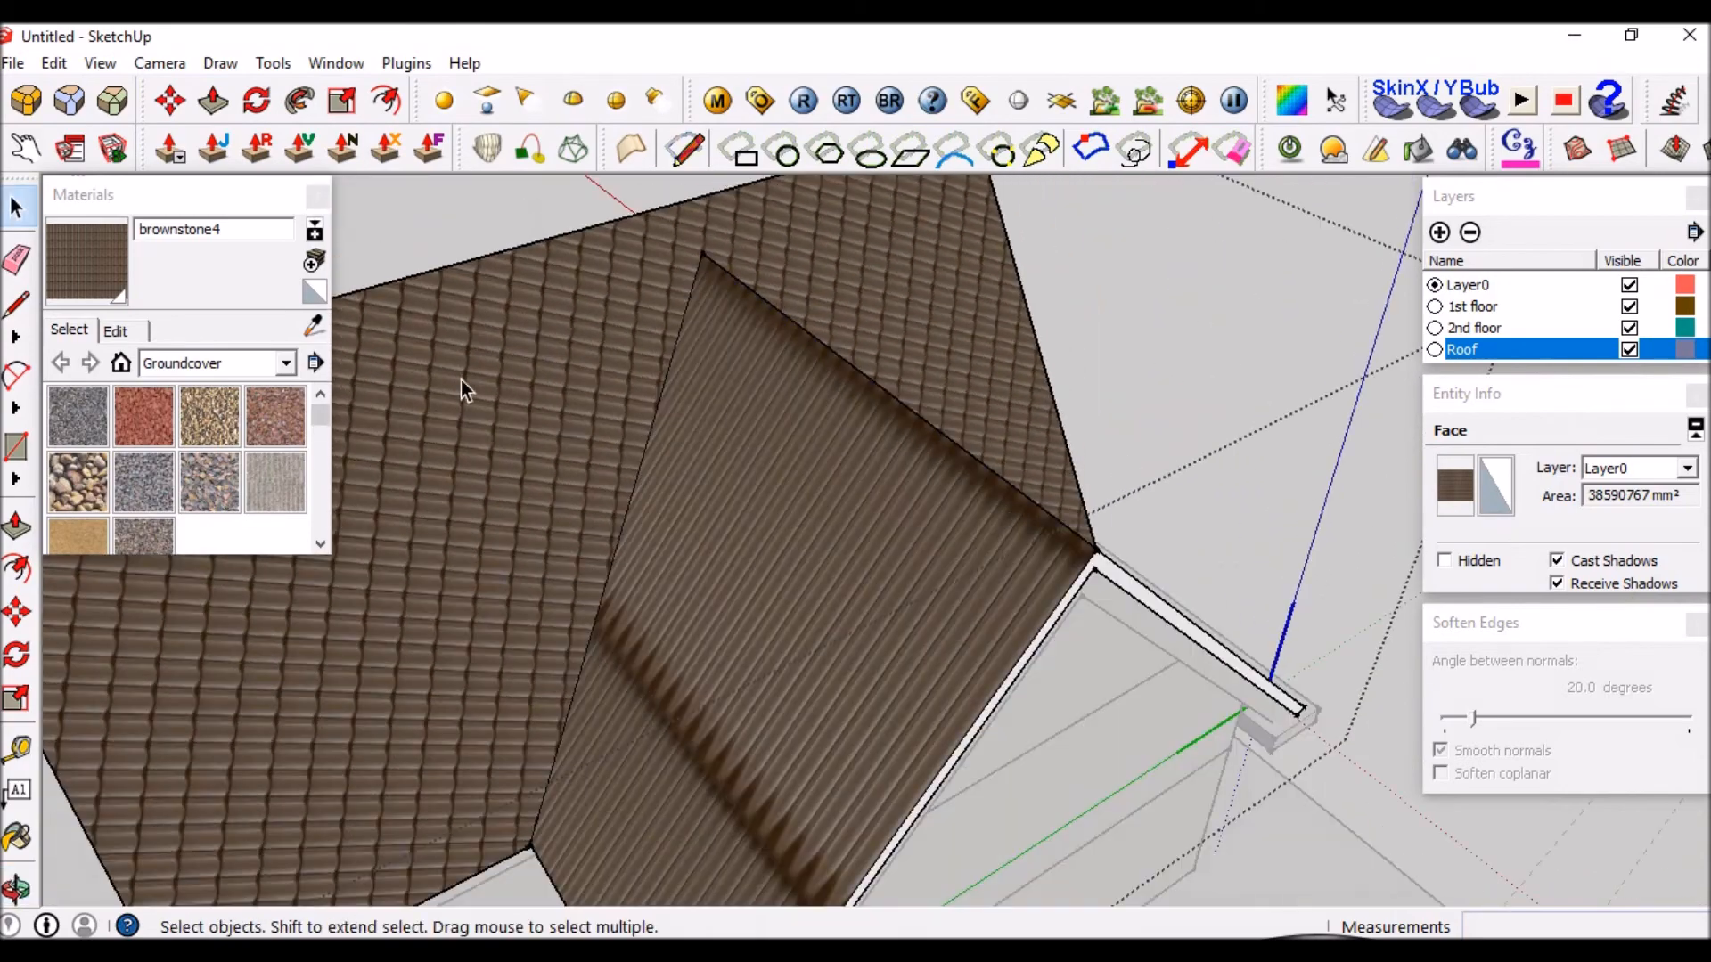
pyautogui.click(314, 327)
pyautogui.moveTo(859, 491); pyautogui.dragTo(605, 447, button='middle')
pyautogui.moveTo(574, 392)
pyautogui.mouseDown(button='middle')
pyautogui.moveTo(863, 427)
pyautogui.moveTo(832, 496)
pyautogui.moveTo(1103, 459)
pyautogui.moveTo(1145, 409)
pyautogui.moveTo(1188, 451)
pyautogui.moveTo(448, 447)
pyautogui.mouseUp(button='middle')
pyautogui.scroll(-5, 726, 481)
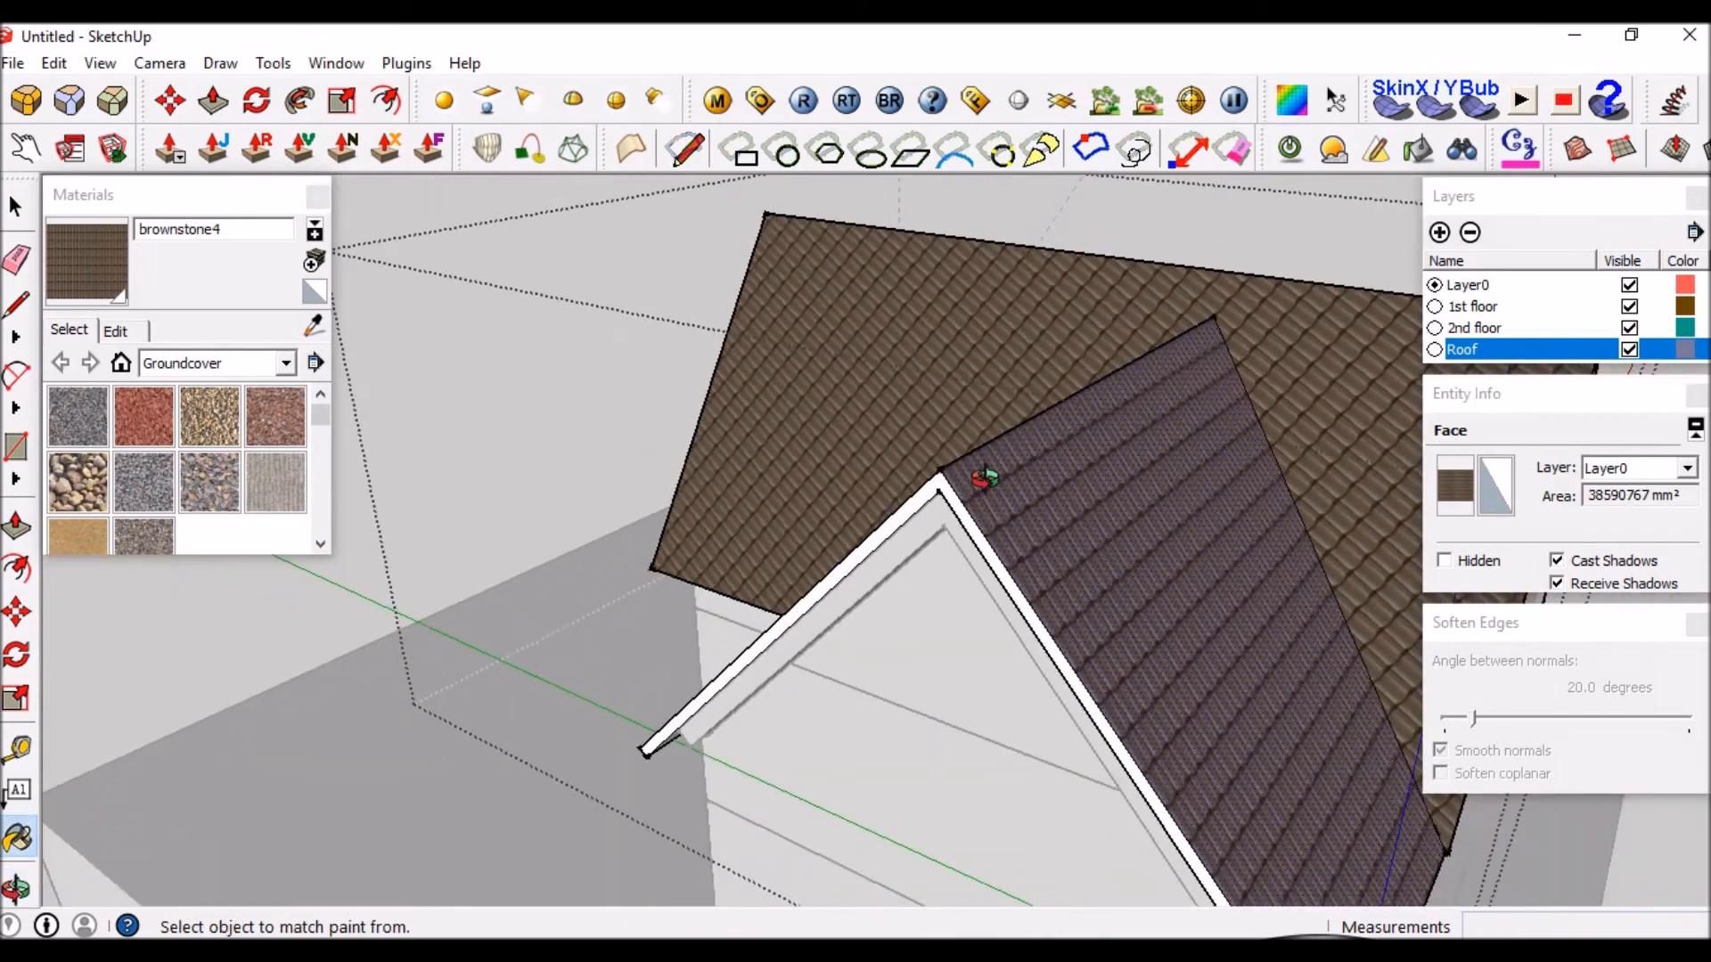
pyautogui.moveTo(985, 473); pyautogui.dragTo(1129, 638, button='middle')
pyautogui.scroll(3, 973, 600)
pyautogui.moveTo(974, 600); pyautogui.dragTo(815, 437, button='middle')
pyautogui.scroll(-4, 765, 430)
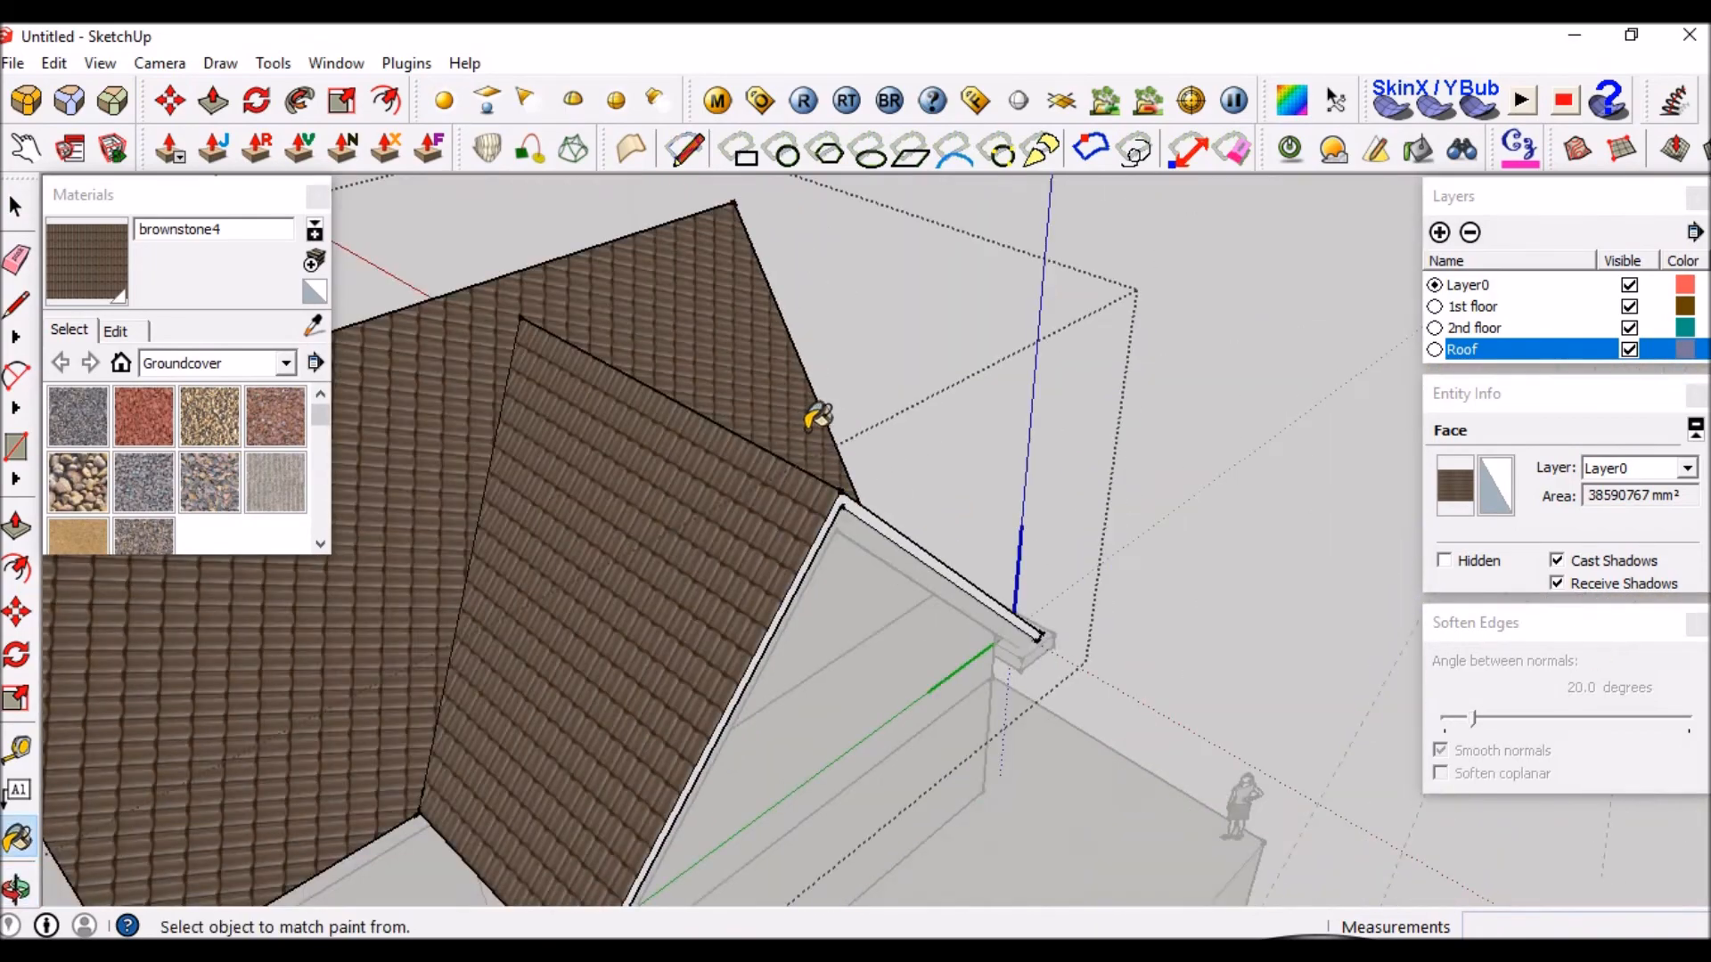
# Rotate the tile texture on the opposite cross-gable slope by 180 degrees and finish positioning it.
pyautogui.scroll(3, 480, 548)
pyautogui.moveTo(479, 548); pyautogui.dragTo(901, 481, button='middle')
pyautogui.scroll(-3, 896, 465)
pyautogui.scroll(3, 962, 505)
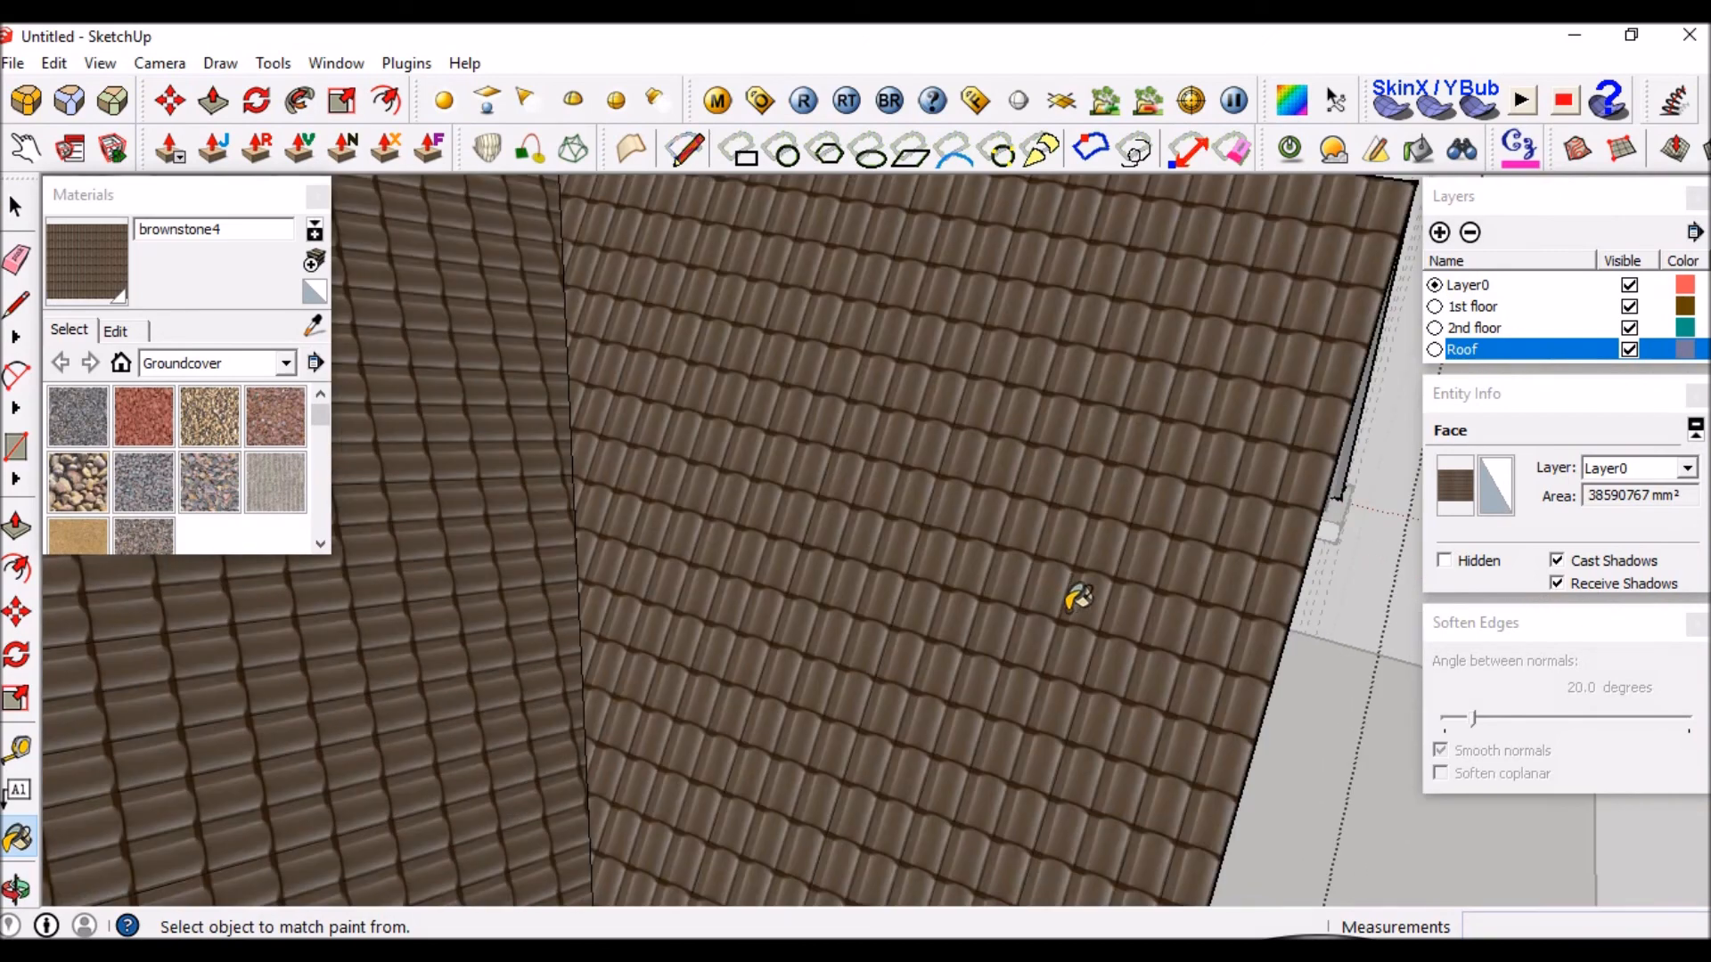
pyautogui.press('space')
pyautogui.rightClick(998, 540)
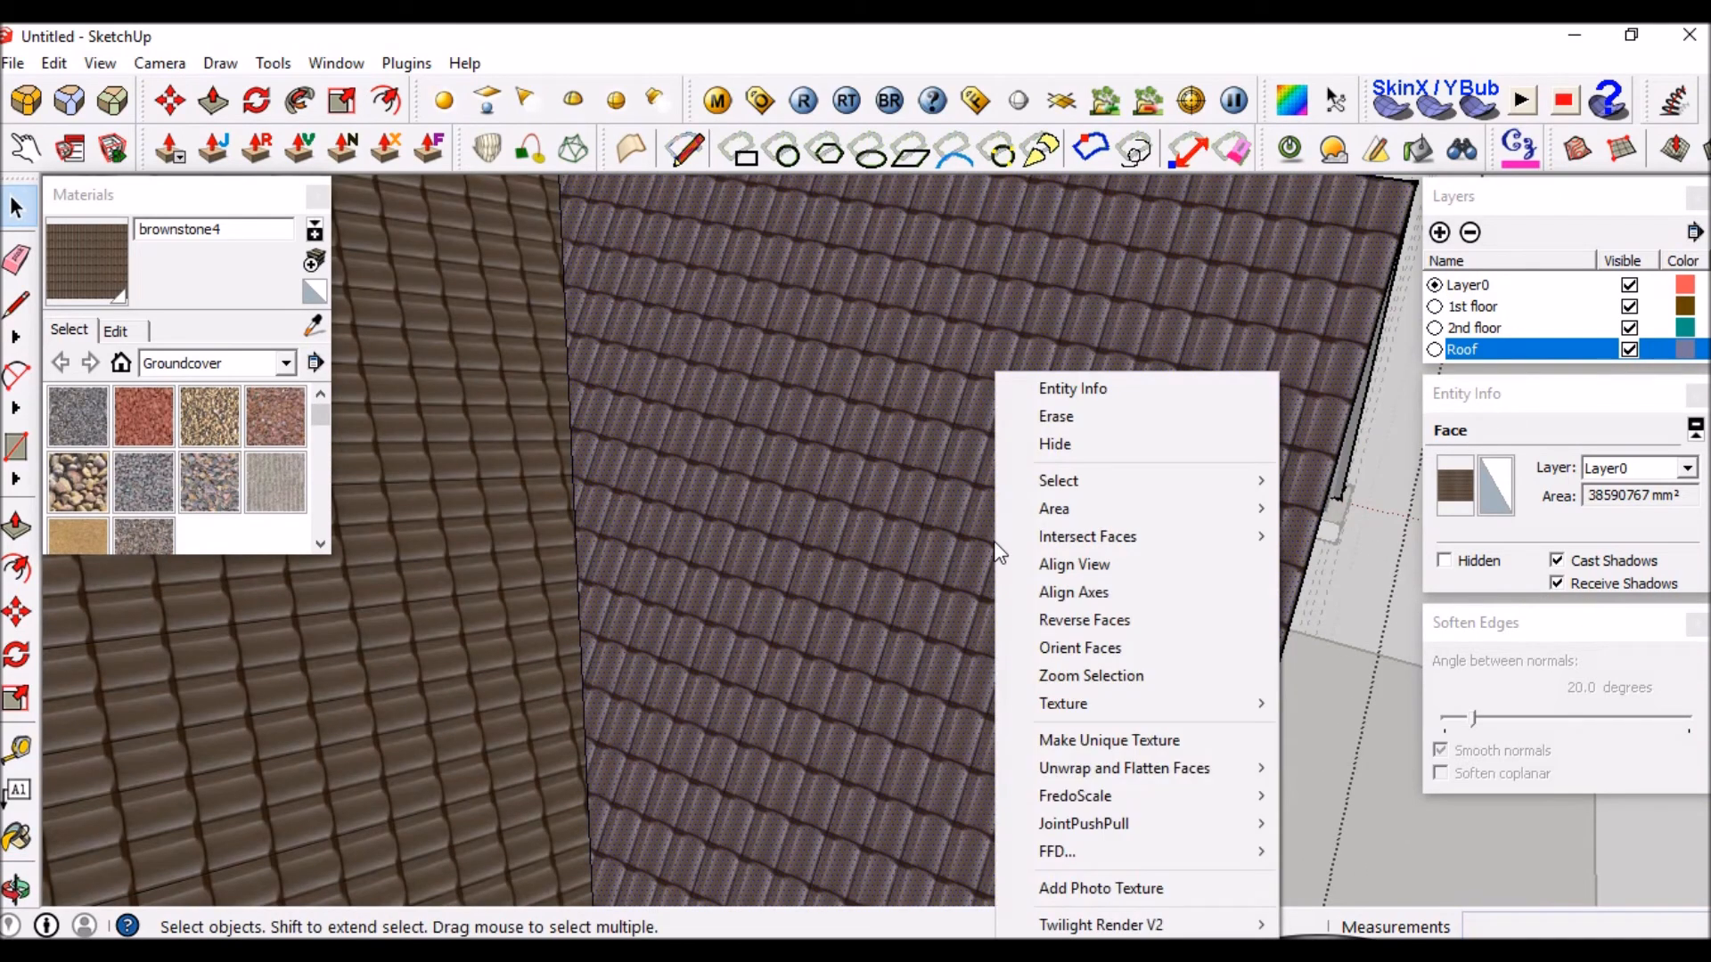
pyautogui.moveTo(1176, 703)
pyautogui.click(1367, 704)
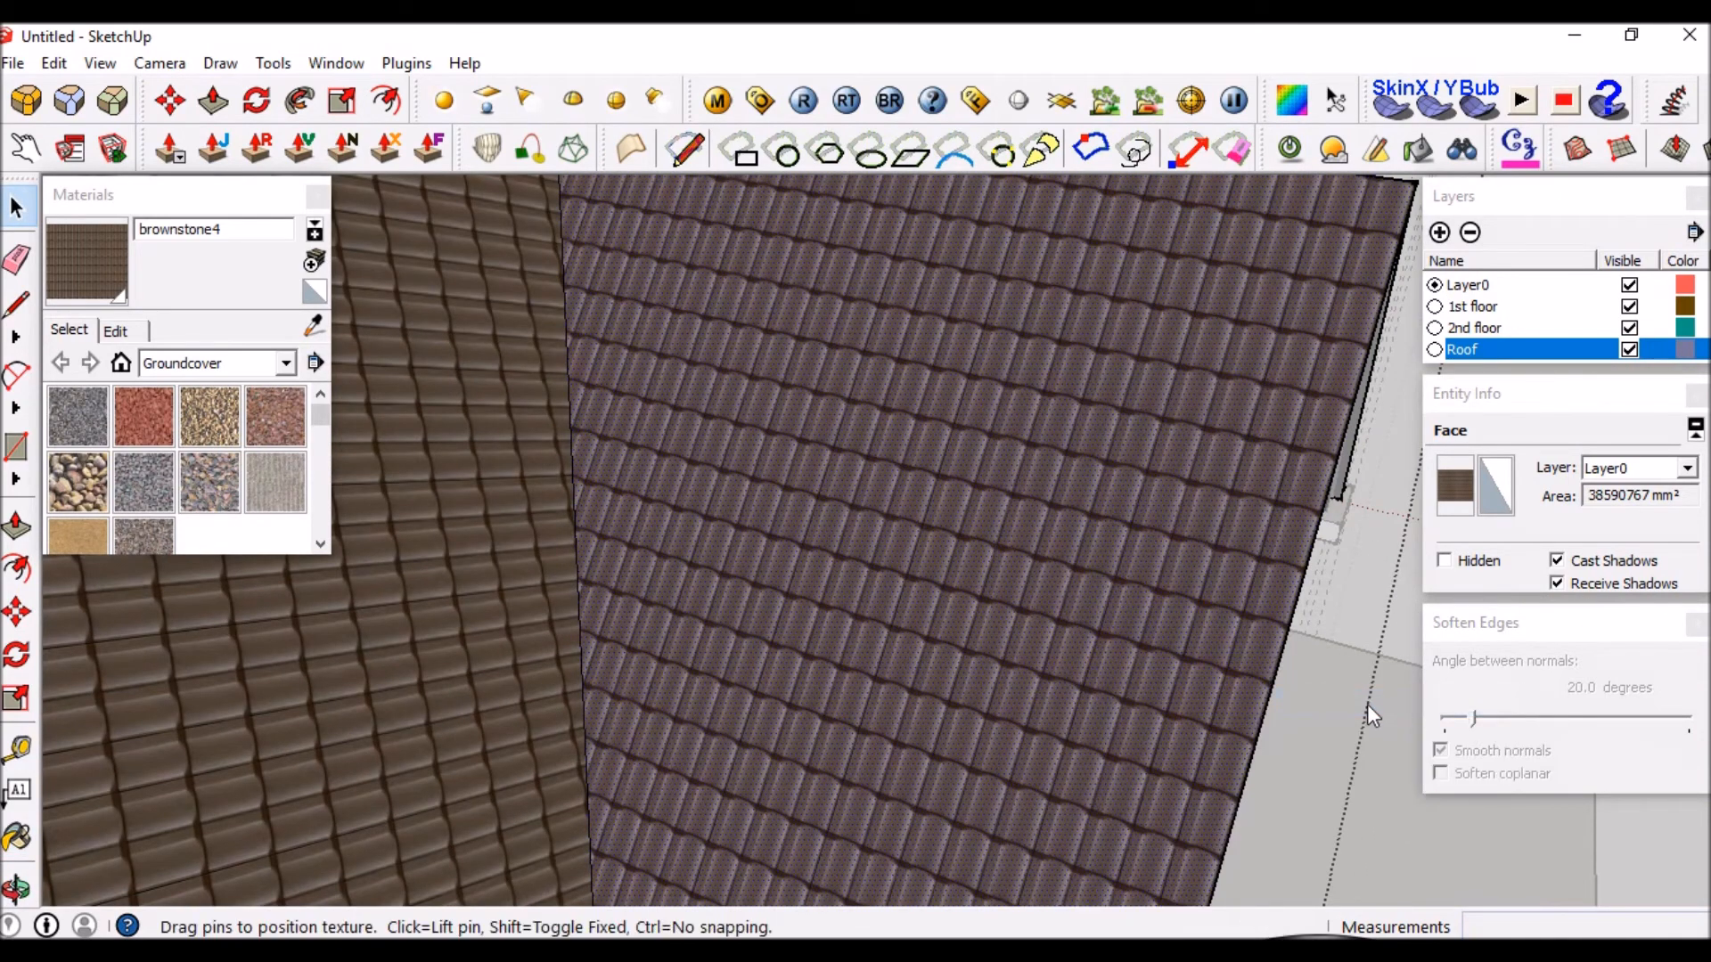
pyautogui.rightClick(950, 419)
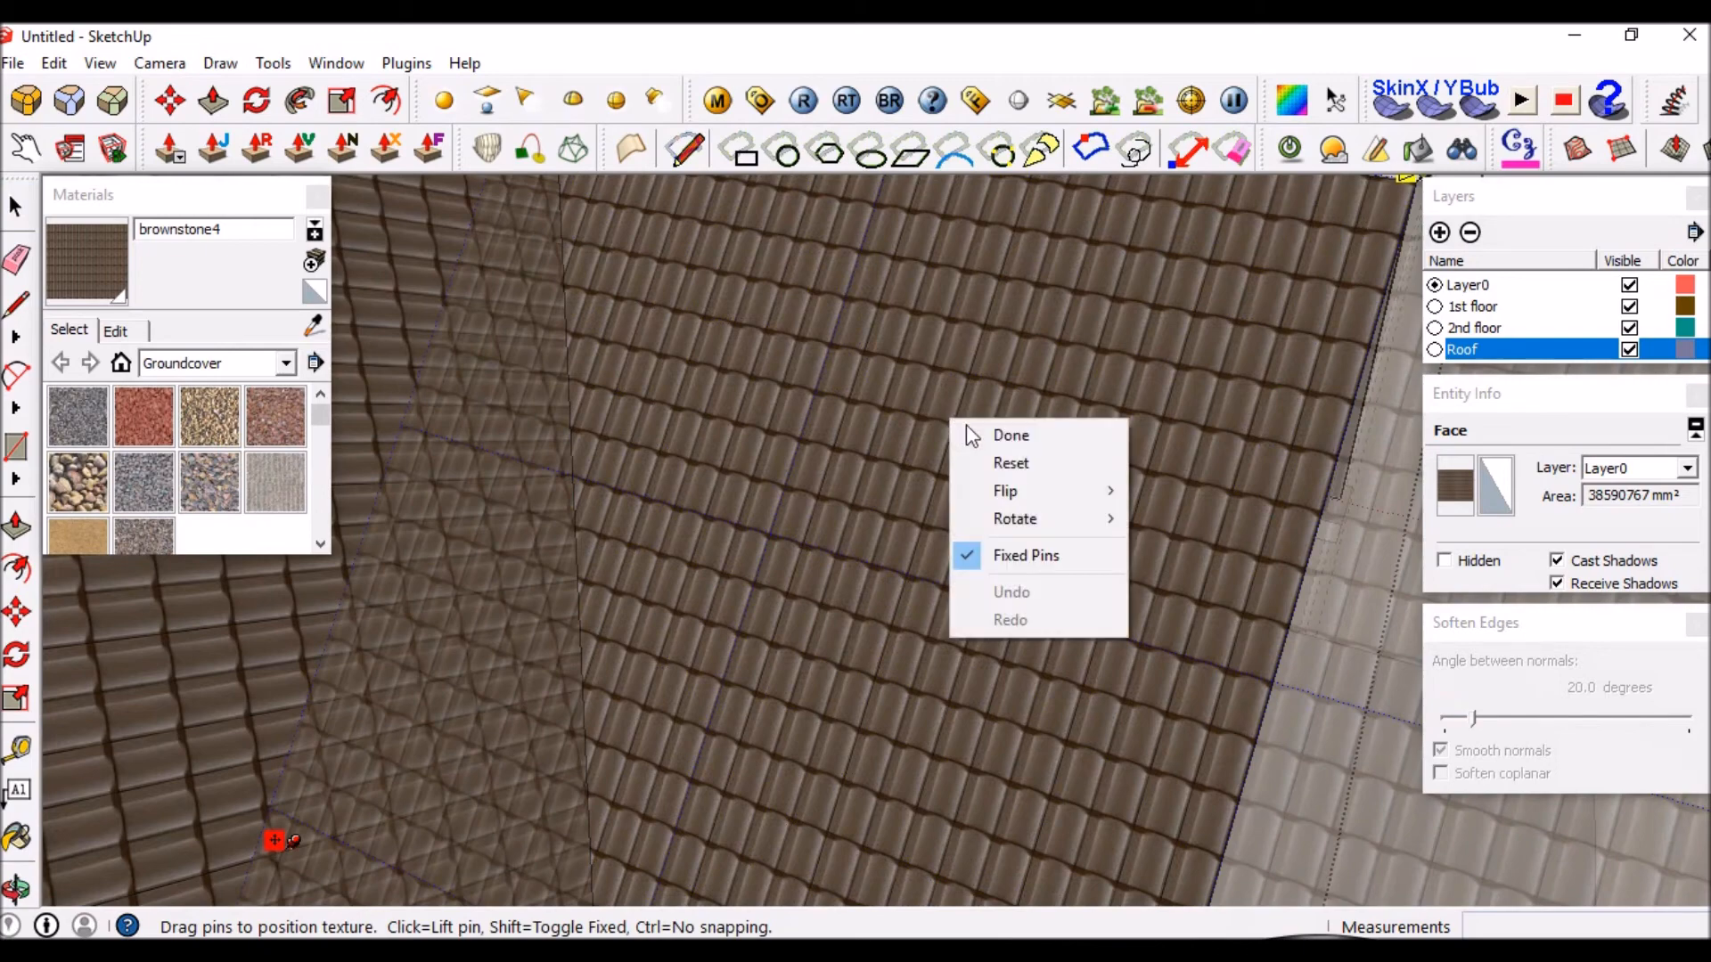
pyautogui.moveTo(1023, 519)
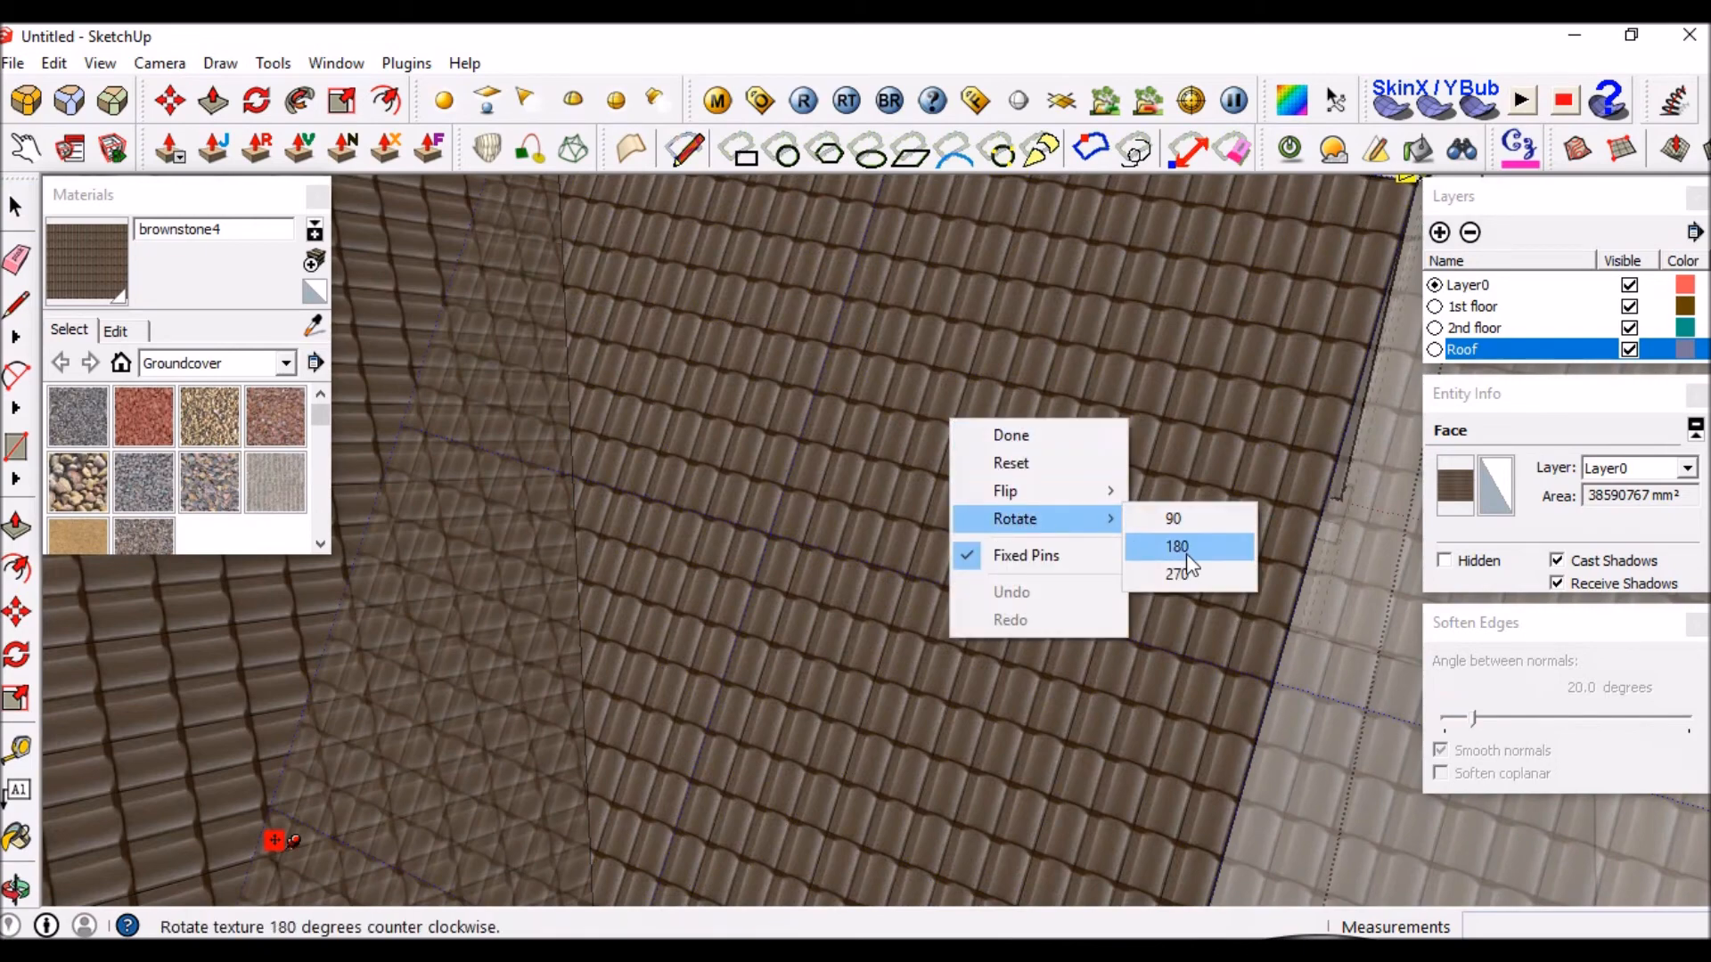
pyautogui.click(1185, 546)
pyautogui.scroll(-5, 1039, 389)
pyautogui.rightClick(1037, 403)
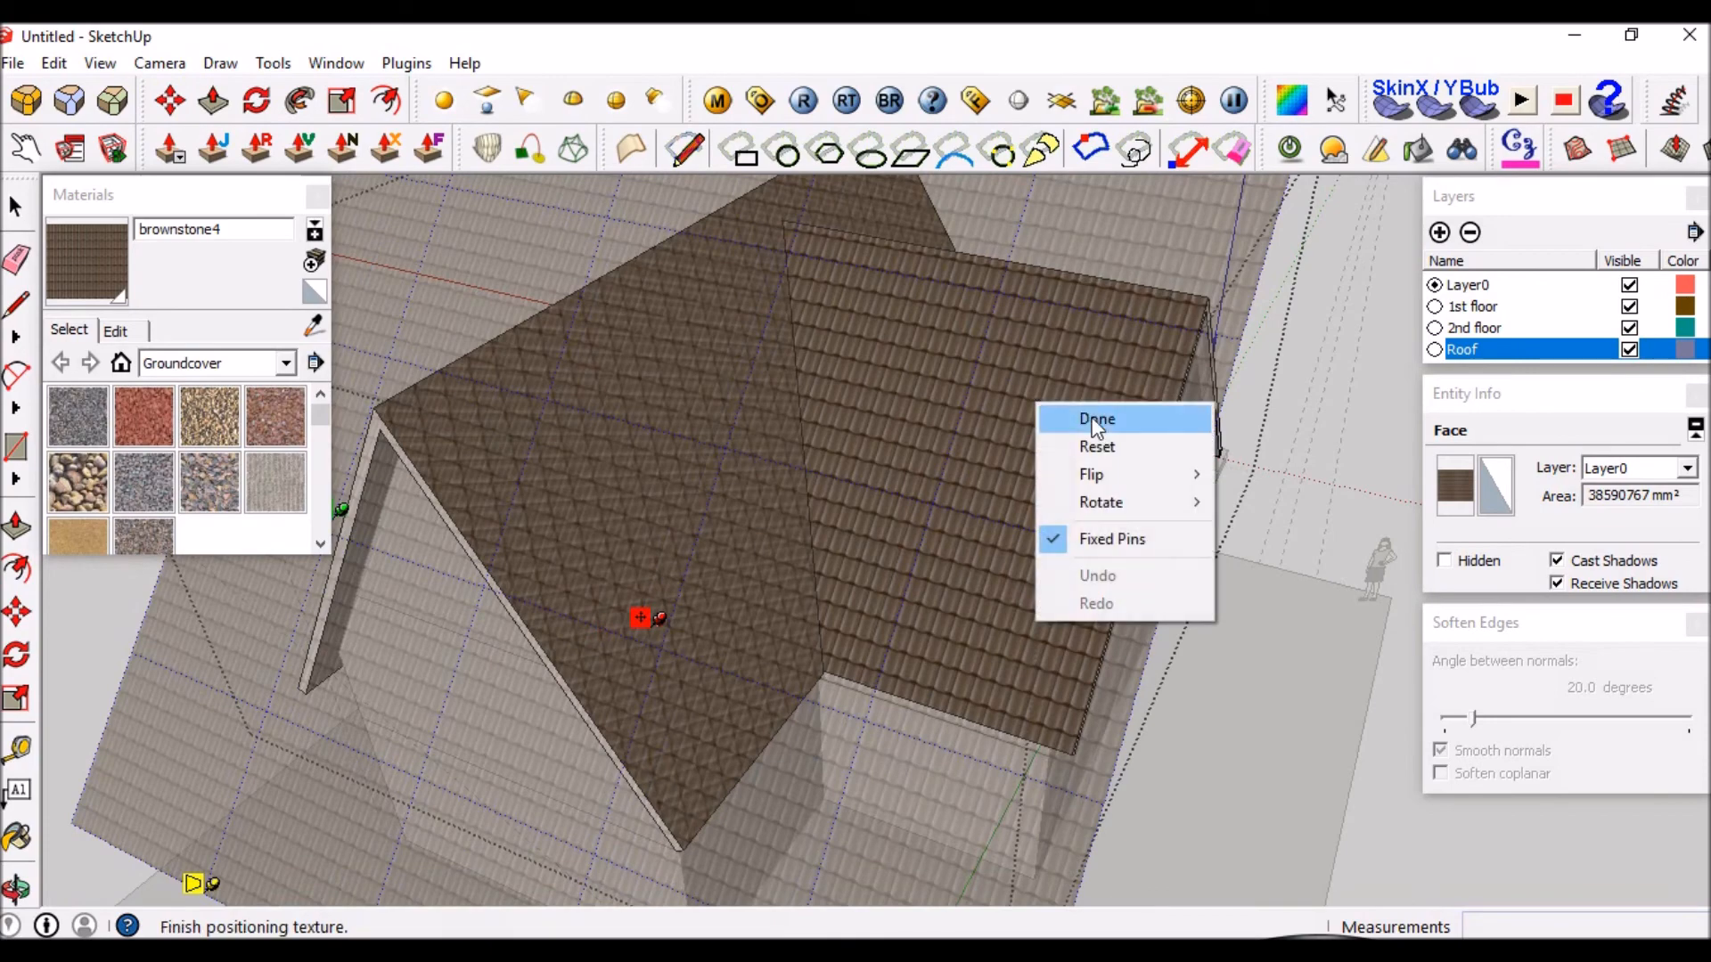
pyautogui.click(1098, 419)
pyautogui.moveTo(1107, 439); pyautogui.dragTo(694, 320, button='middle')
pyautogui.scroll(5, 661, 297)
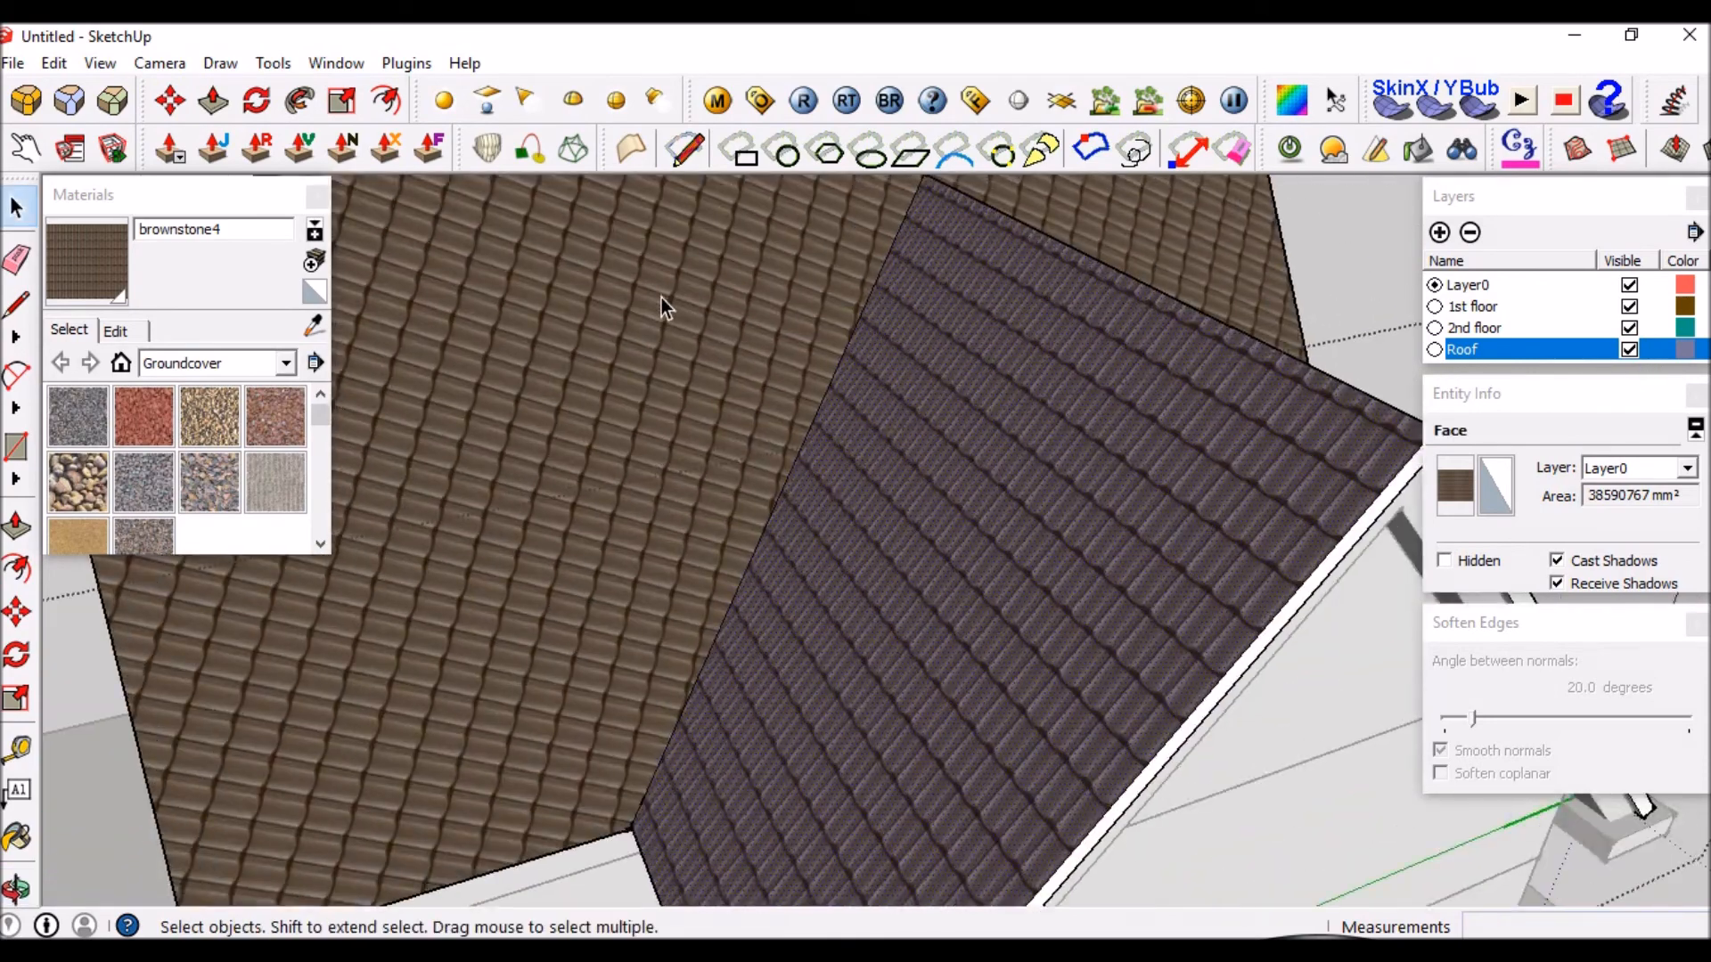
# Sample the tile texture from the adjoining cross-gable slope and paint the large main roof slope behind it.
pyautogui.scroll(-5, 661, 298)
pyautogui.scroll(5, 702, 315)
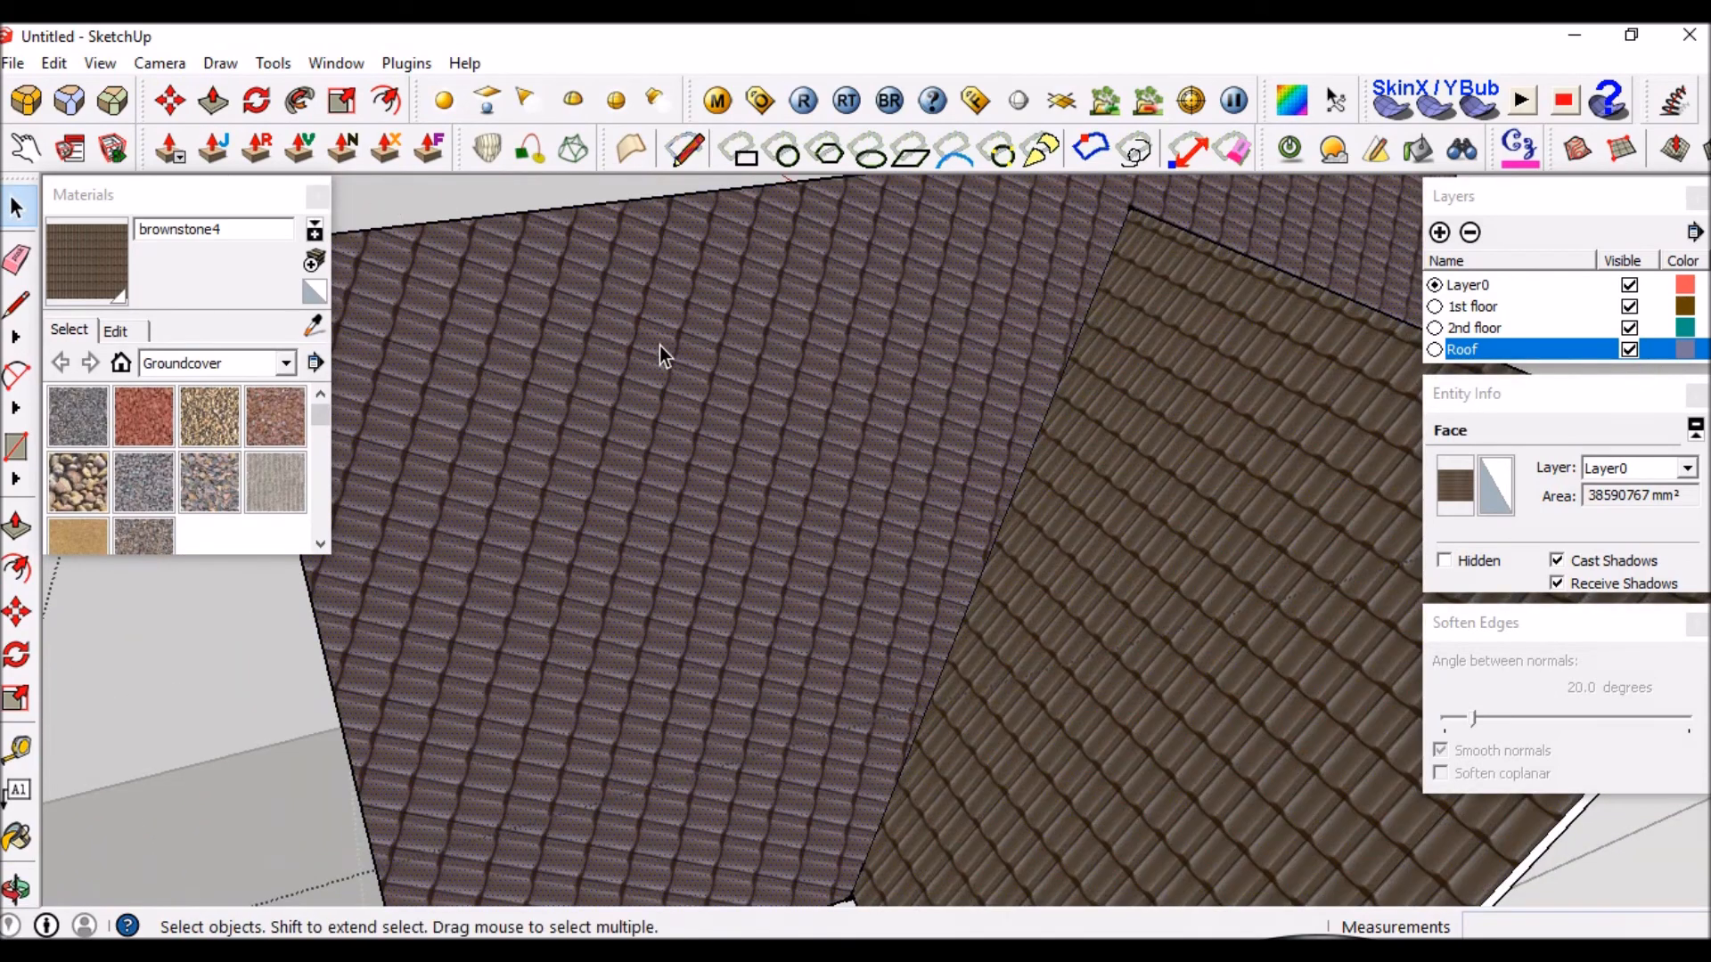
pyautogui.click(314, 325)
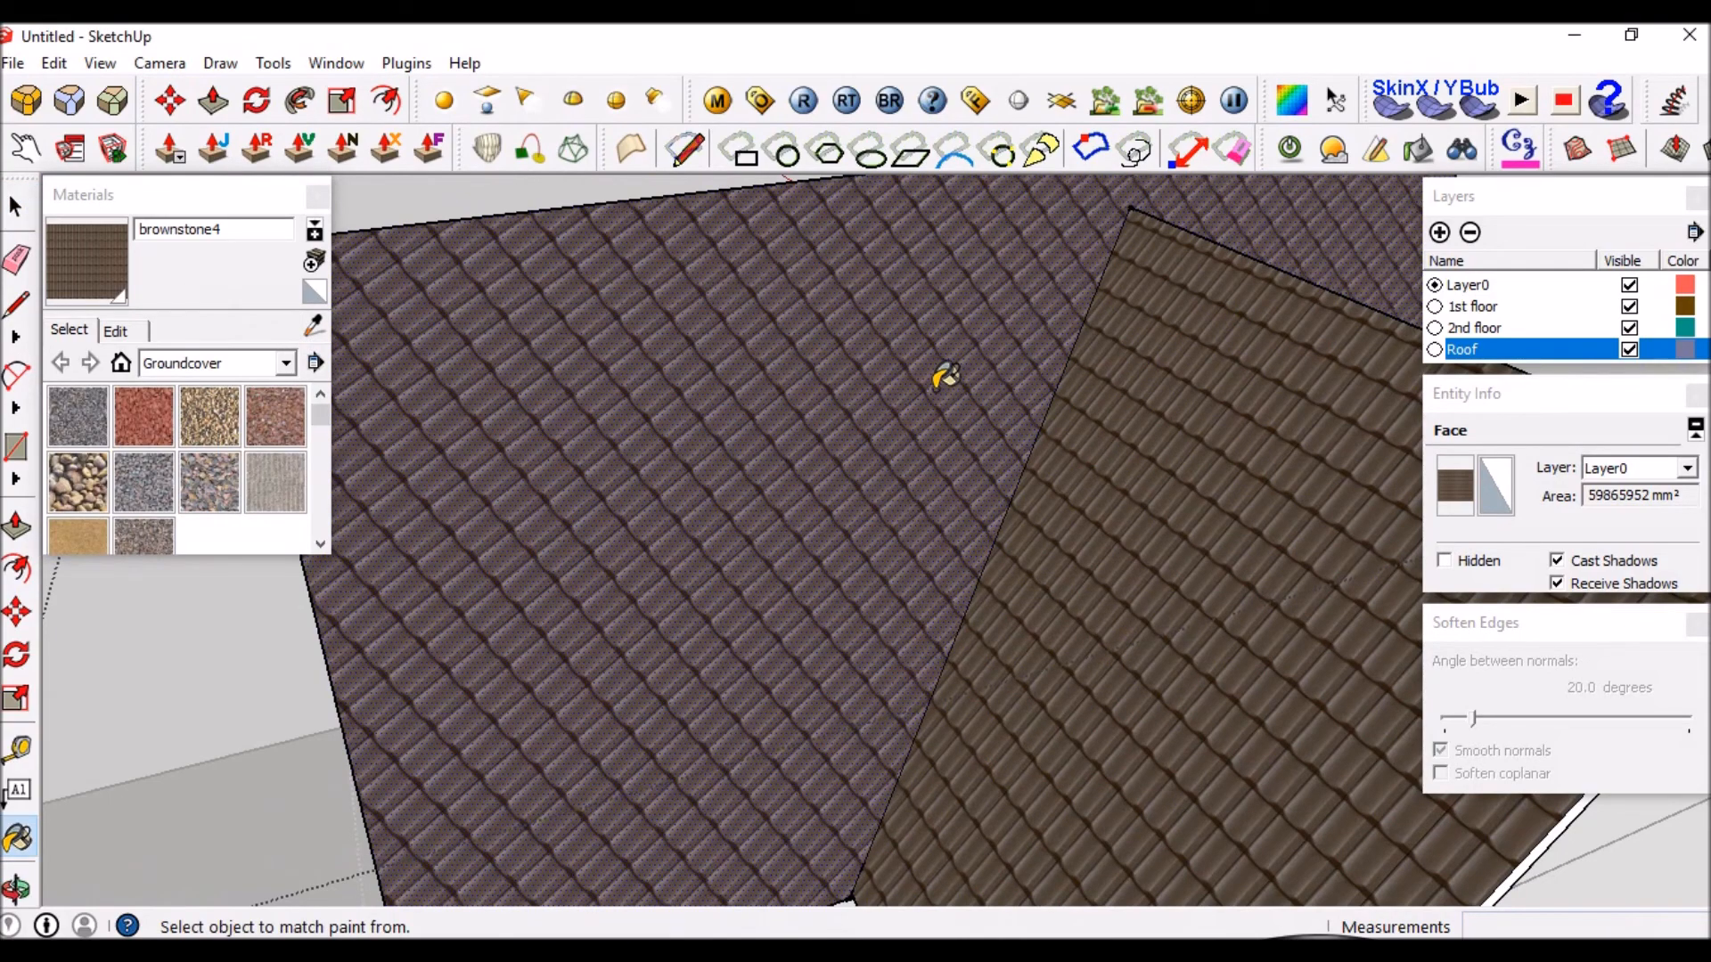
pyautogui.moveTo(981, 435)
pyautogui.mouseDown(button='middle')
pyautogui.moveTo(894, 432)
pyautogui.moveTo(1092, 452)
pyautogui.mouseUp(button='middle')
pyautogui.scroll(-5, 1011, 363)
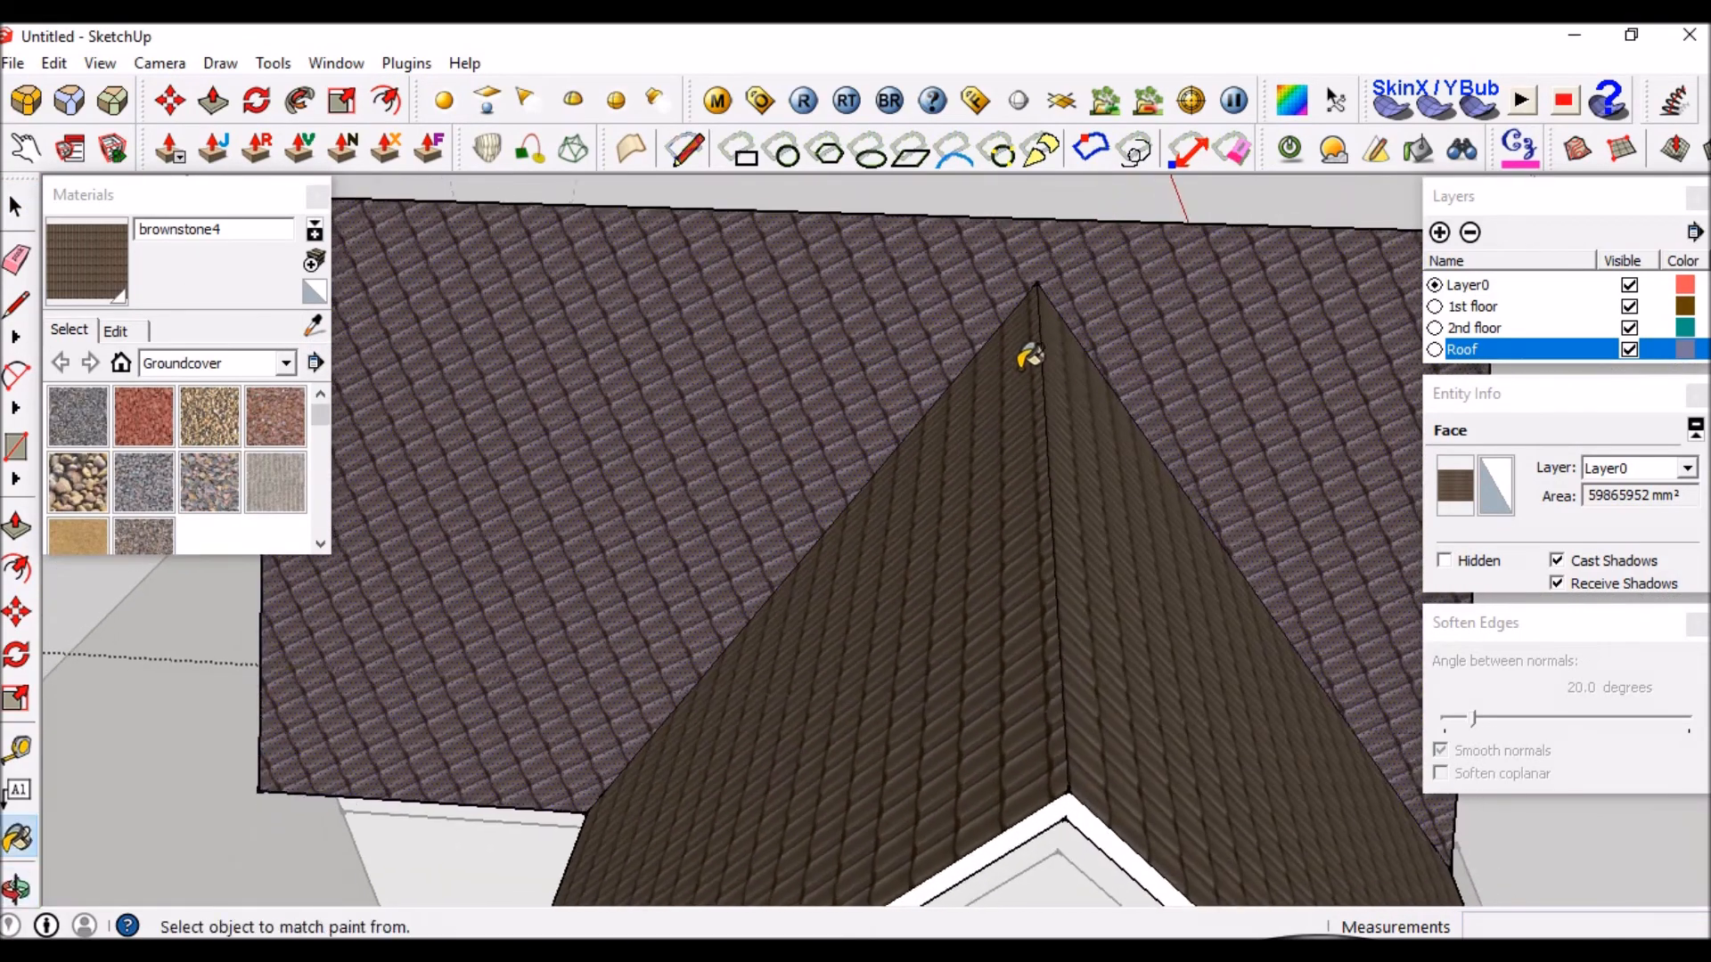
pyautogui.scroll(5, 745, 381)
# Rotate the main slope's texture with its green position pin until the tile rows run parallel to the ridge, and finish positioning.
pyautogui.rightClick(741, 392)
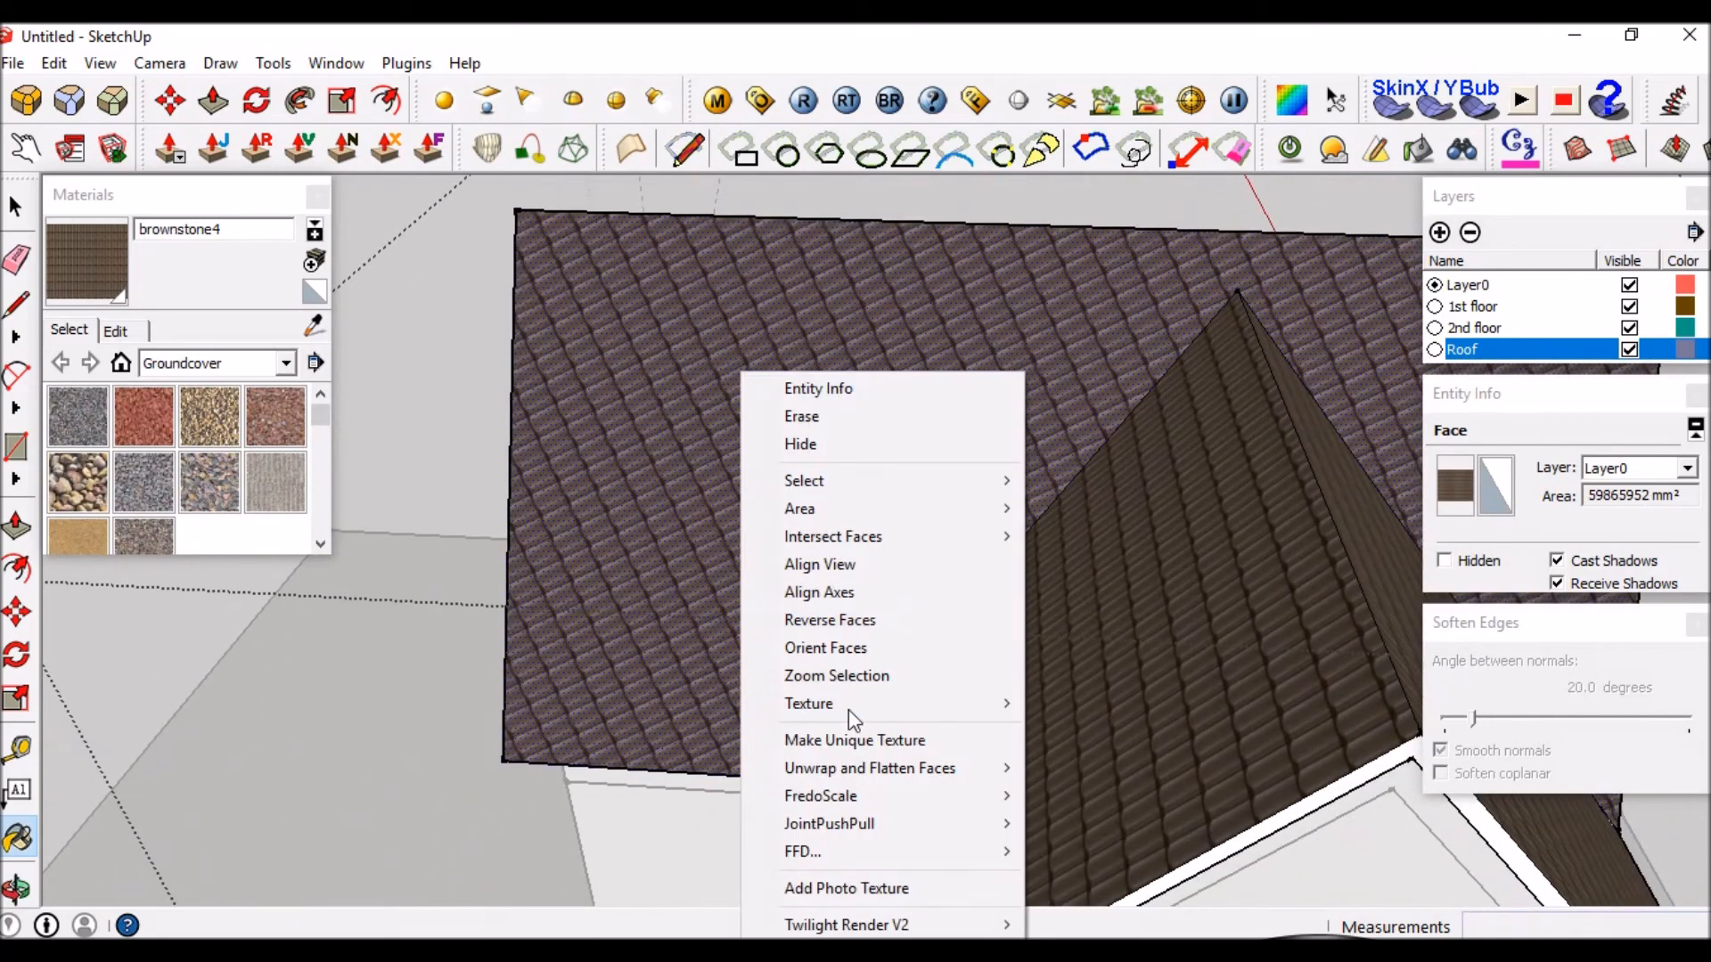
pyautogui.moveTo(848, 708)
pyautogui.click(1058, 704)
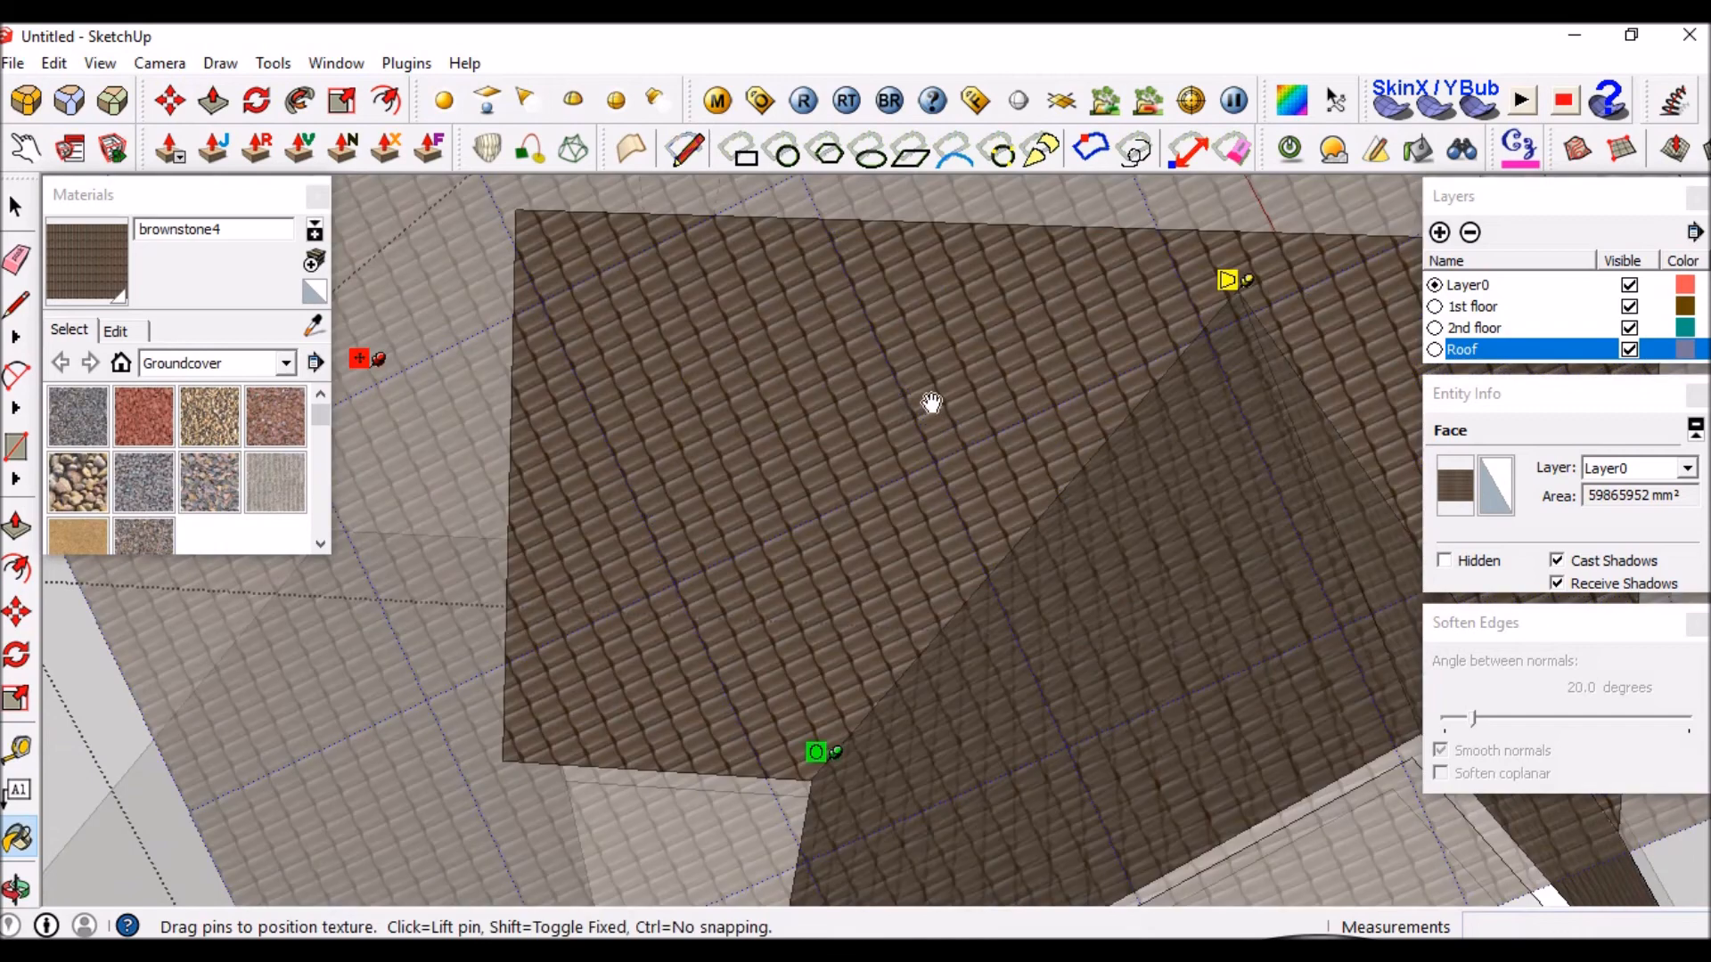
pyautogui.scroll(-2, 928, 397)
pyautogui.rightClick(894, 389)
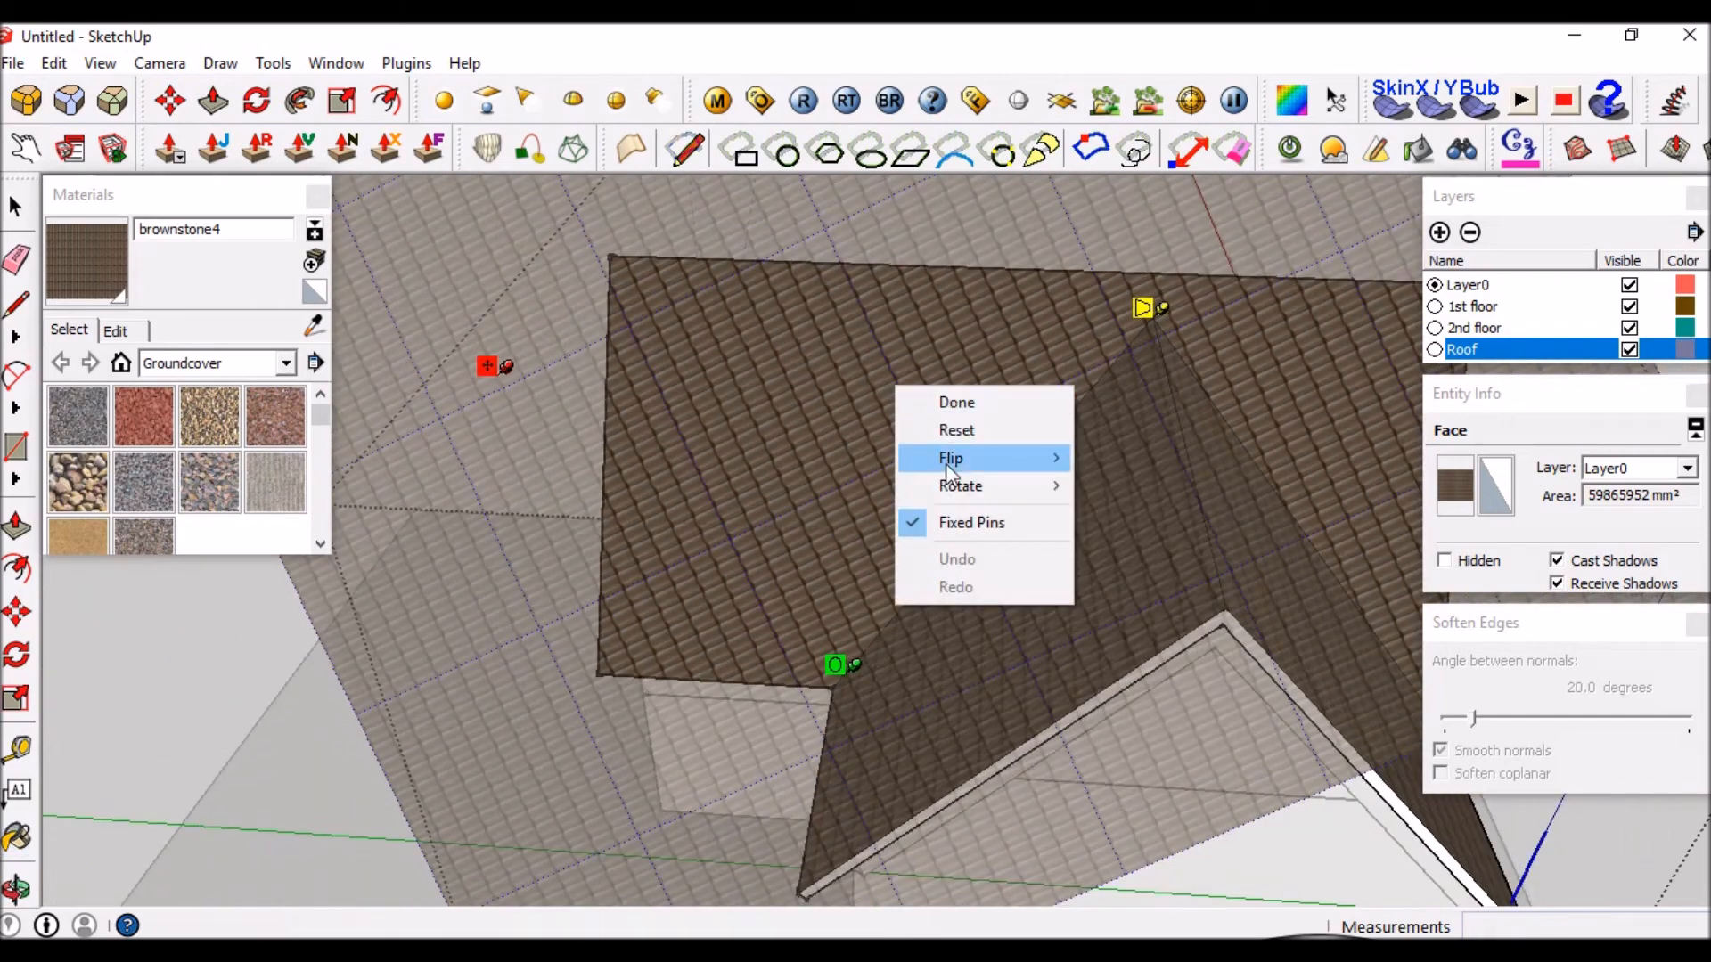
pyautogui.moveTo(974, 491)
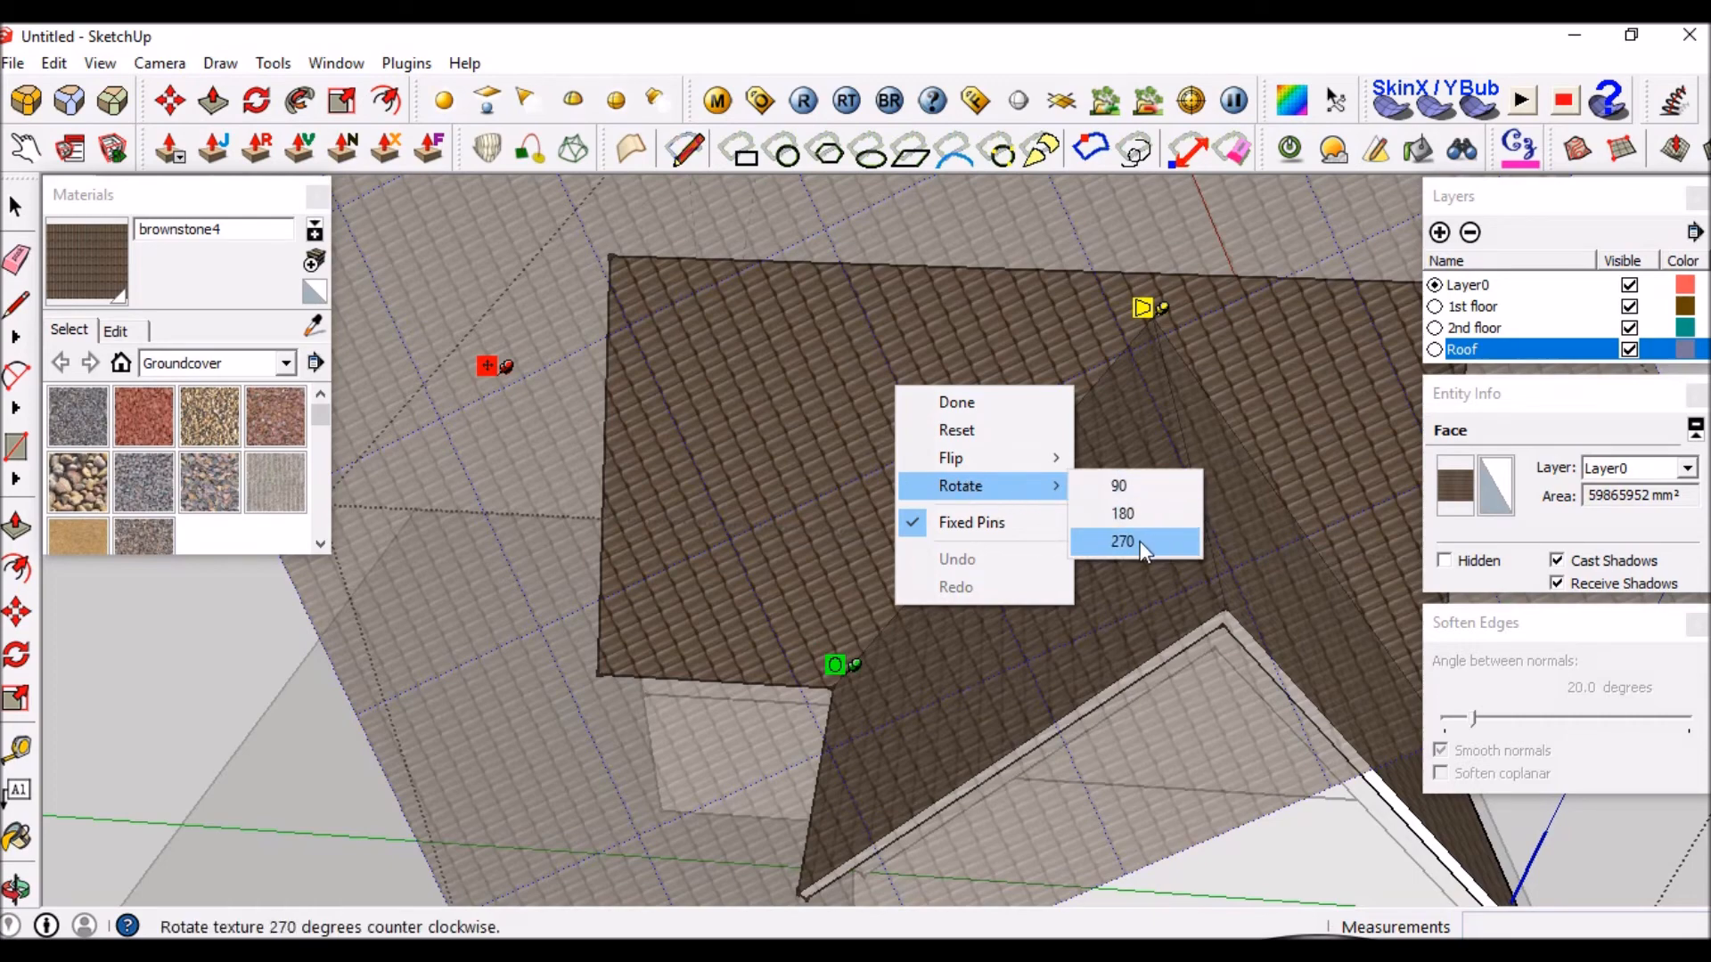
pyautogui.click(804, 348)
pyautogui.scroll(-3, 878, 373)
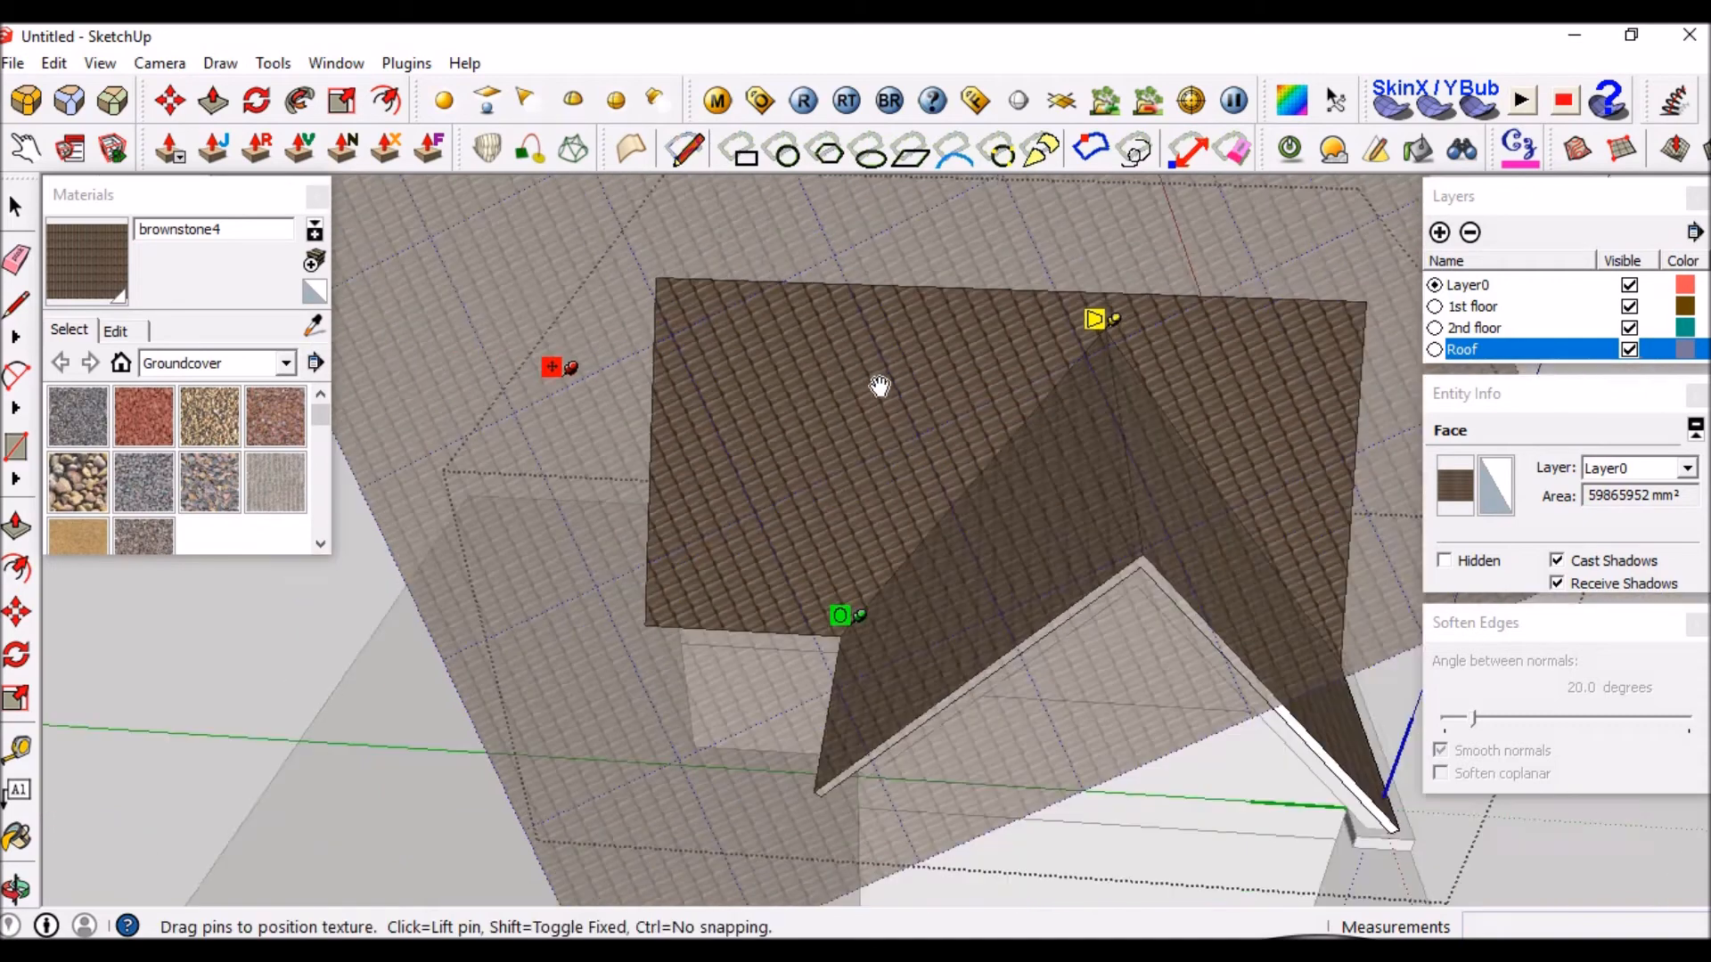
pyautogui.scroll(2, 864, 276)
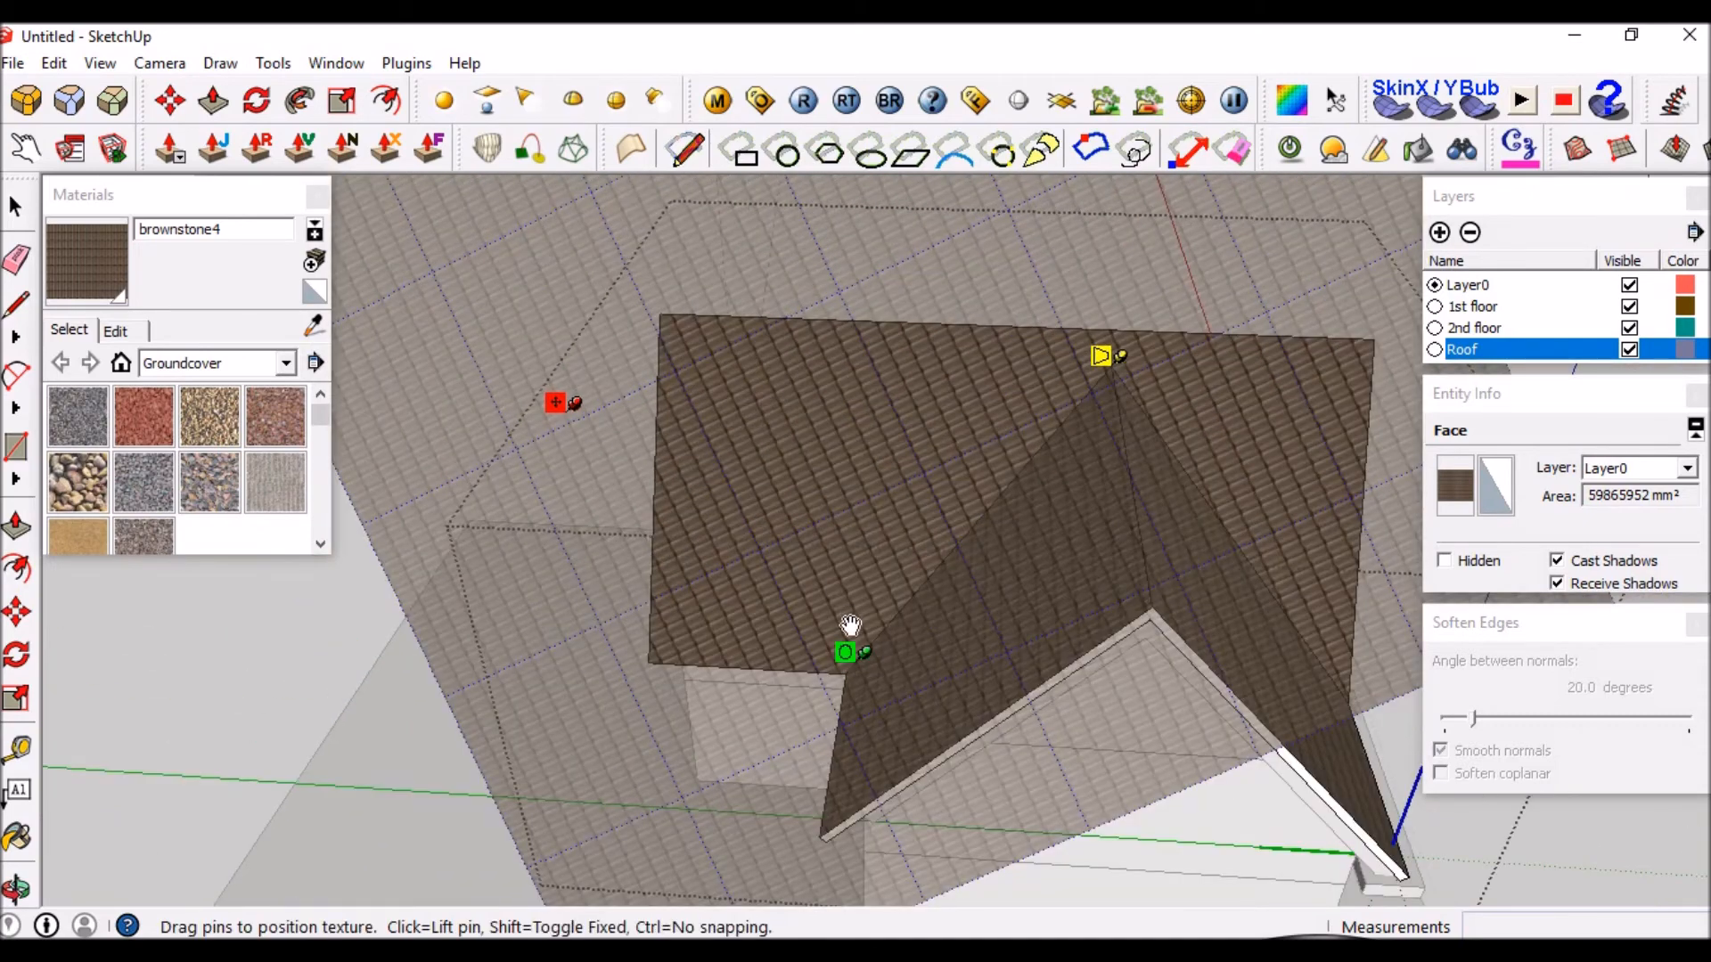
pyautogui.moveTo(854, 656); pyautogui.dragTo(1036, 214)
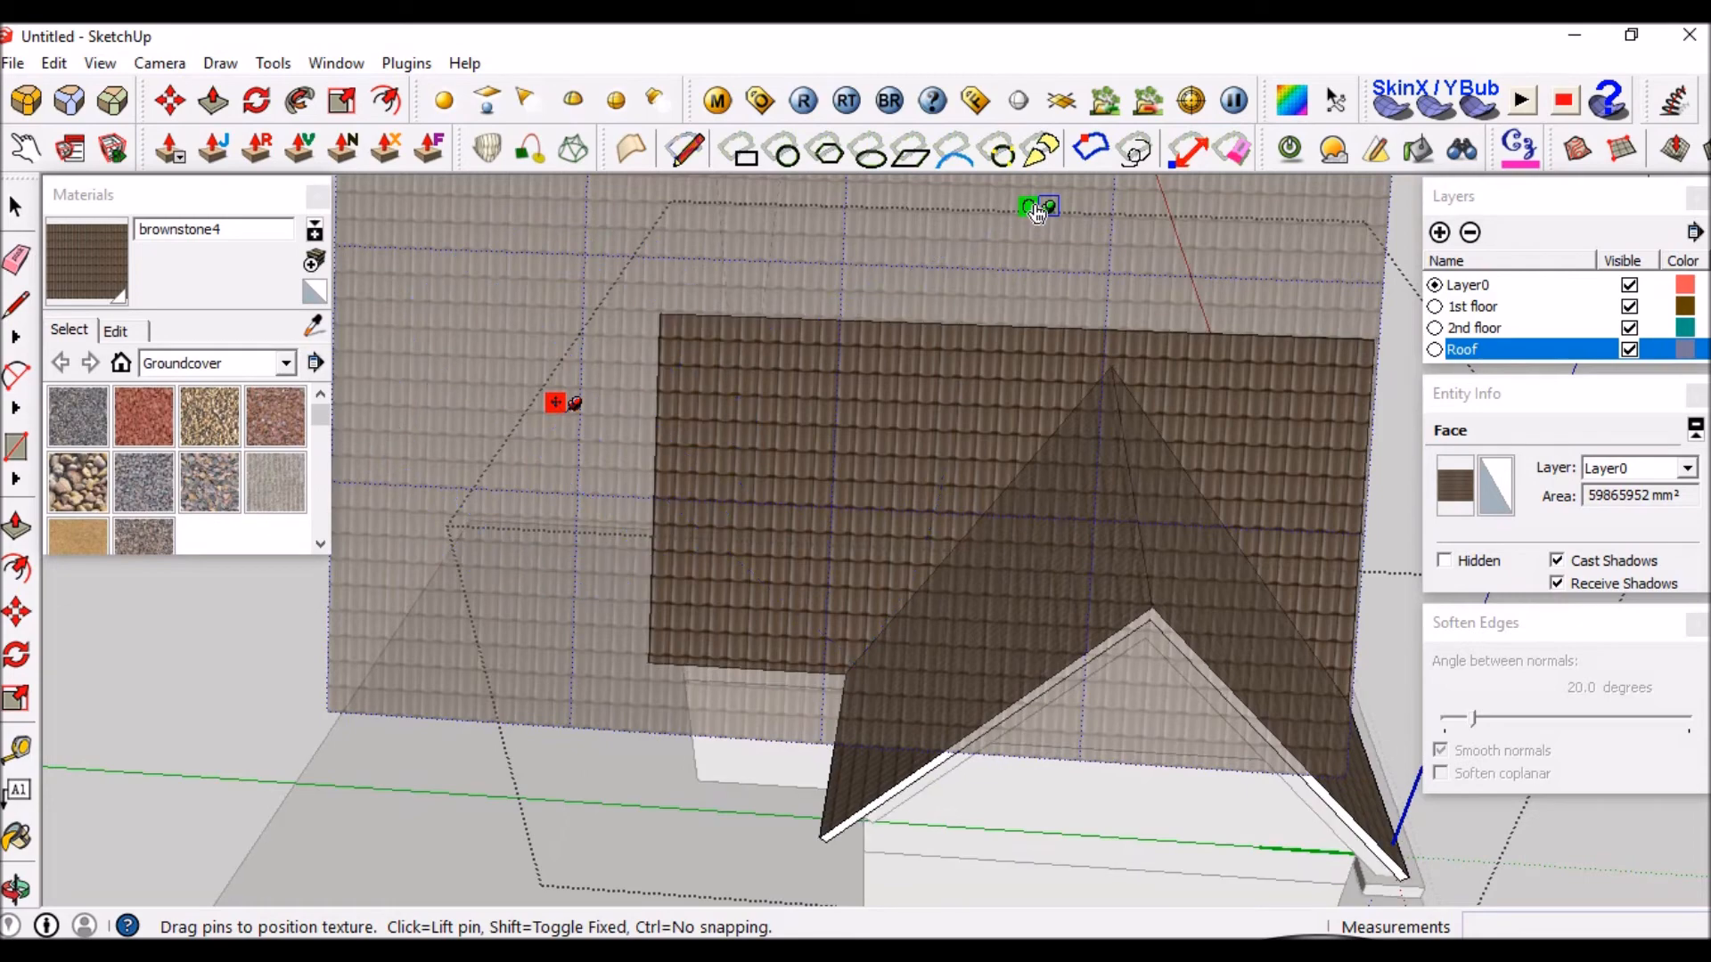
pyautogui.rightClick(986, 386)
pyautogui.click(1018, 392)
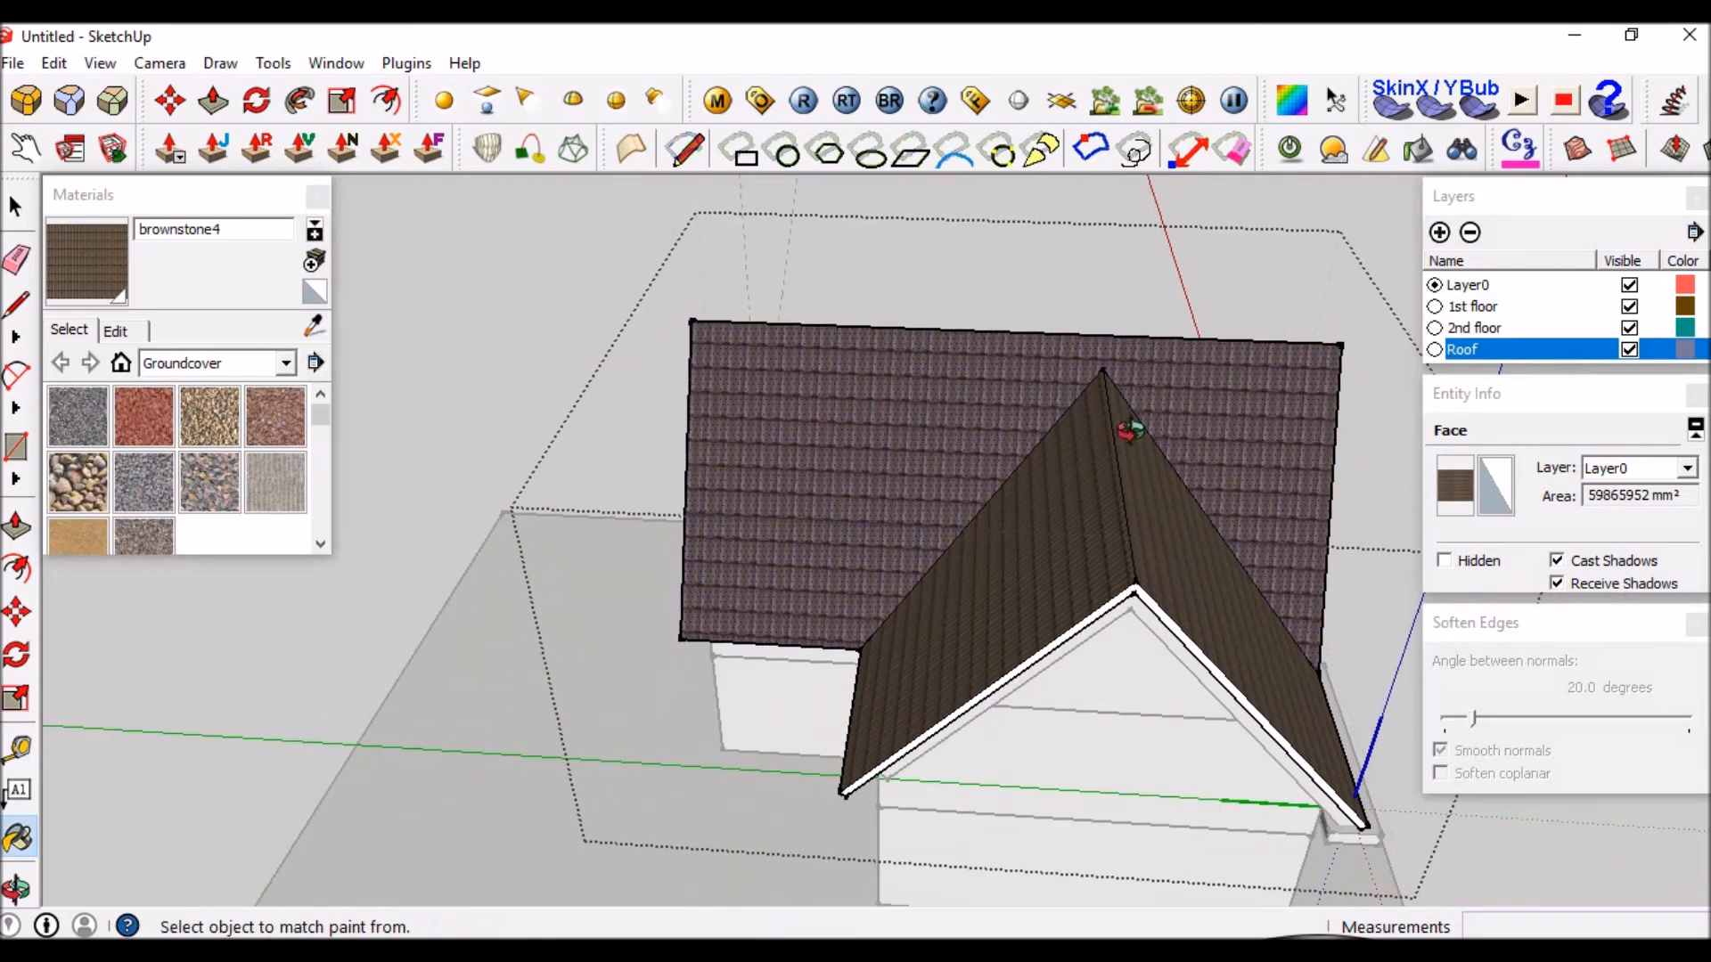
# Sample the aligned texture from the main slope and paint the blank main slope on the other side of the ridge.
pyautogui.moveTo(1130, 432); pyautogui.dragTo(1069, 469, button='middle')
pyautogui.scroll(6, 1050, 483)
pyautogui.moveTo(889, 493); pyautogui.dragTo(392, 459, button='middle')
pyautogui.scroll(-6, 989, 488)
pyautogui.scroll(-4, 917, 451)
pyautogui.scroll(3, 919, 369)
pyautogui.moveTo(918, 369); pyautogui.dragTo(570, 418, button='middle')
pyautogui.moveTo(842, 432); pyautogui.dragTo(259, 498, button='middle')
pyautogui.scroll(-3, 854, 426)
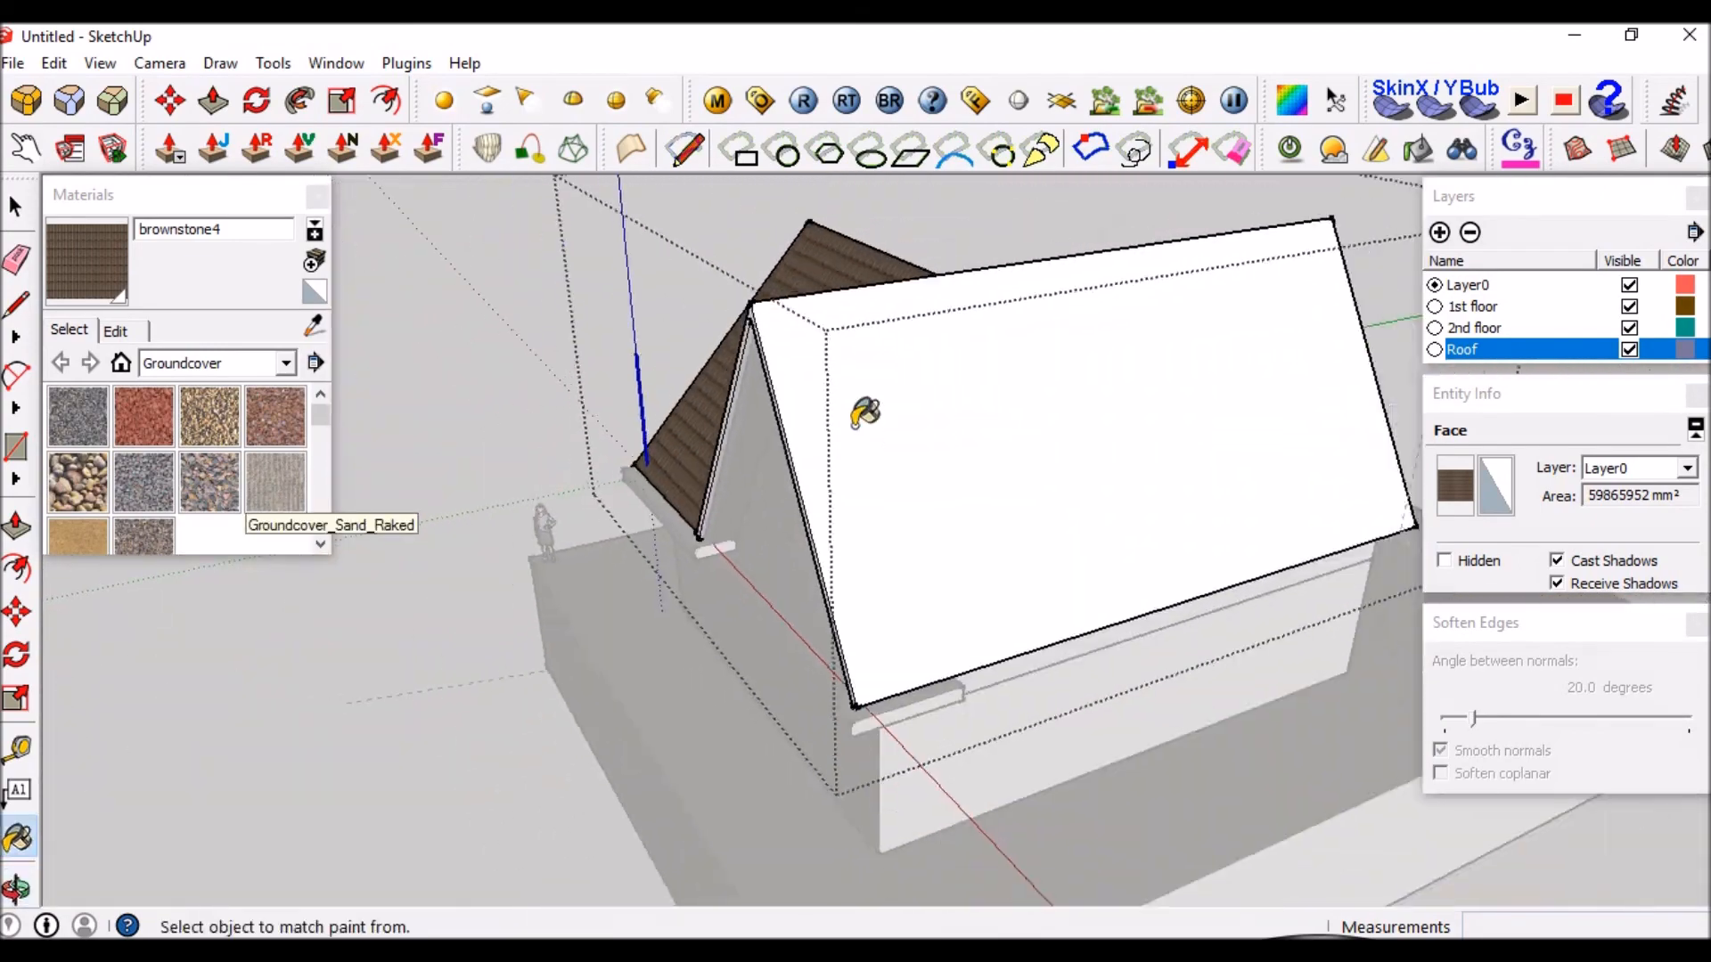
pyautogui.moveTo(616, 331); pyautogui.dragTo(298, 350, button='middle')
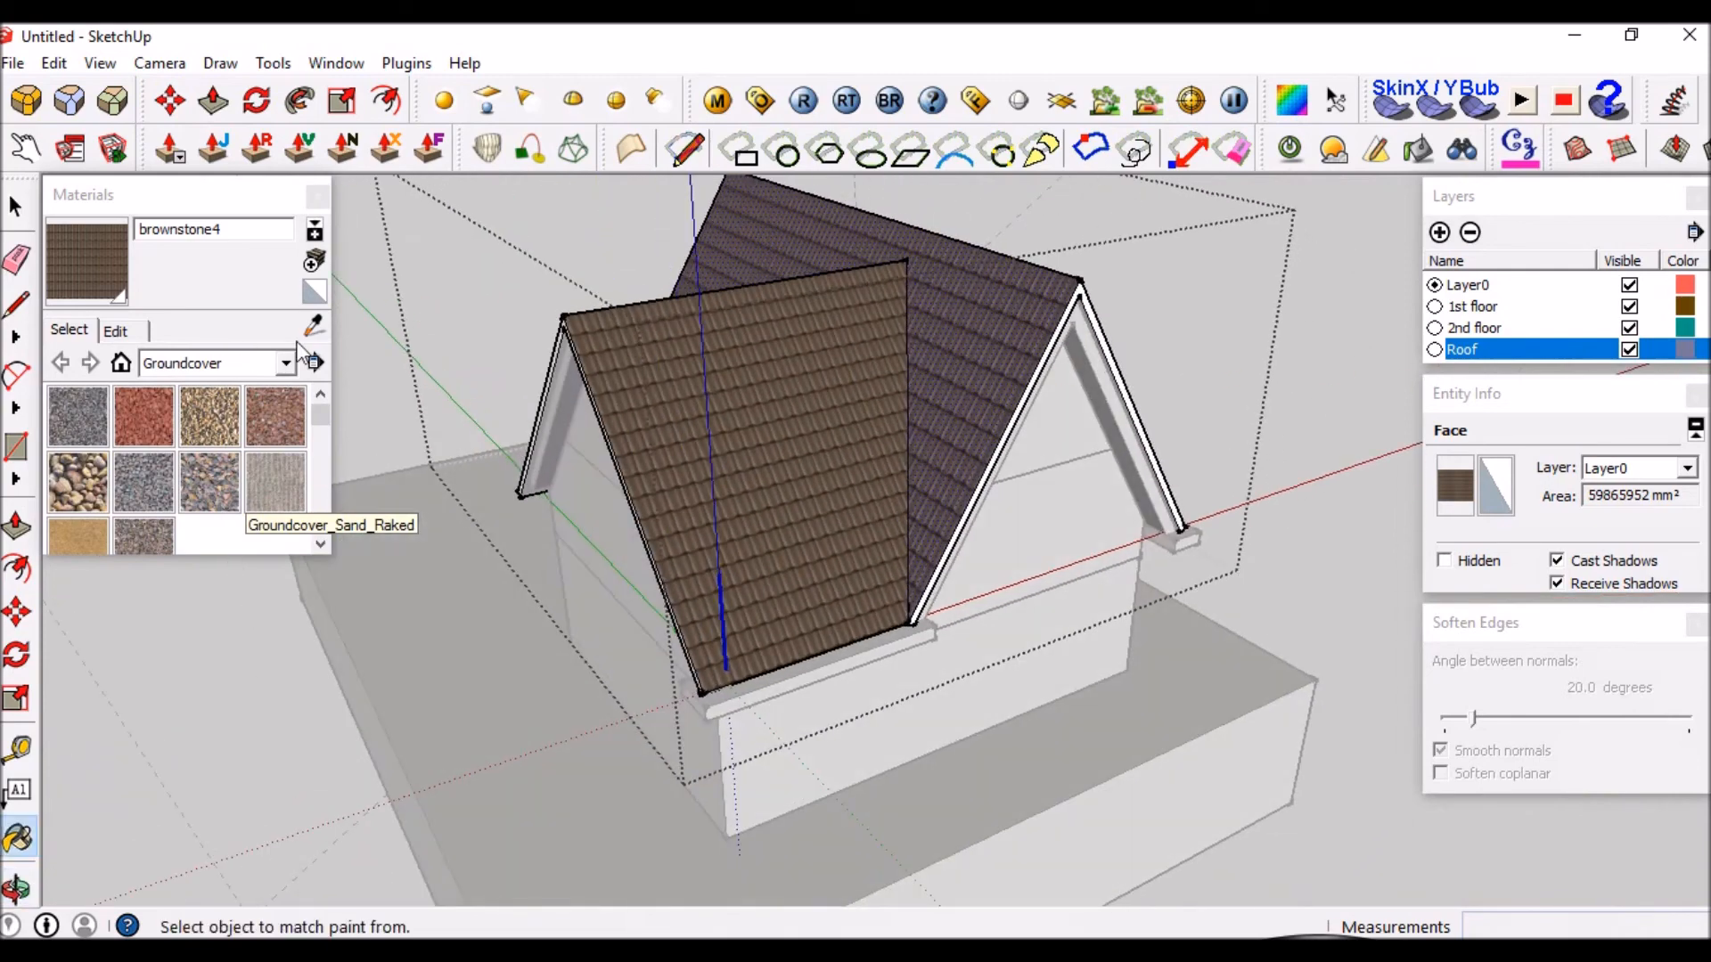
pyautogui.scroll(3, 1015, 307)
pyautogui.scroll(-2, 1076, 381)
pyautogui.moveTo(1076, 381)
pyautogui.mouseDown(button='middle')
pyautogui.moveTo(642, 401)
pyautogui.moveTo(966, 344)
pyautogui.mouseUp(button='middle')
pyautogui.click(966, 343)
pyautogui.moveTo(659, 383)
pyautogui.mouseDown(button='middle')
pyautogui.moveTo(878, 395)
pyautogui.moveTo(914, 447)
pyautogui.mouseUp(button='middle')
pyautogui.press('space')
pyautogui.scroll(-1, 848, 387)
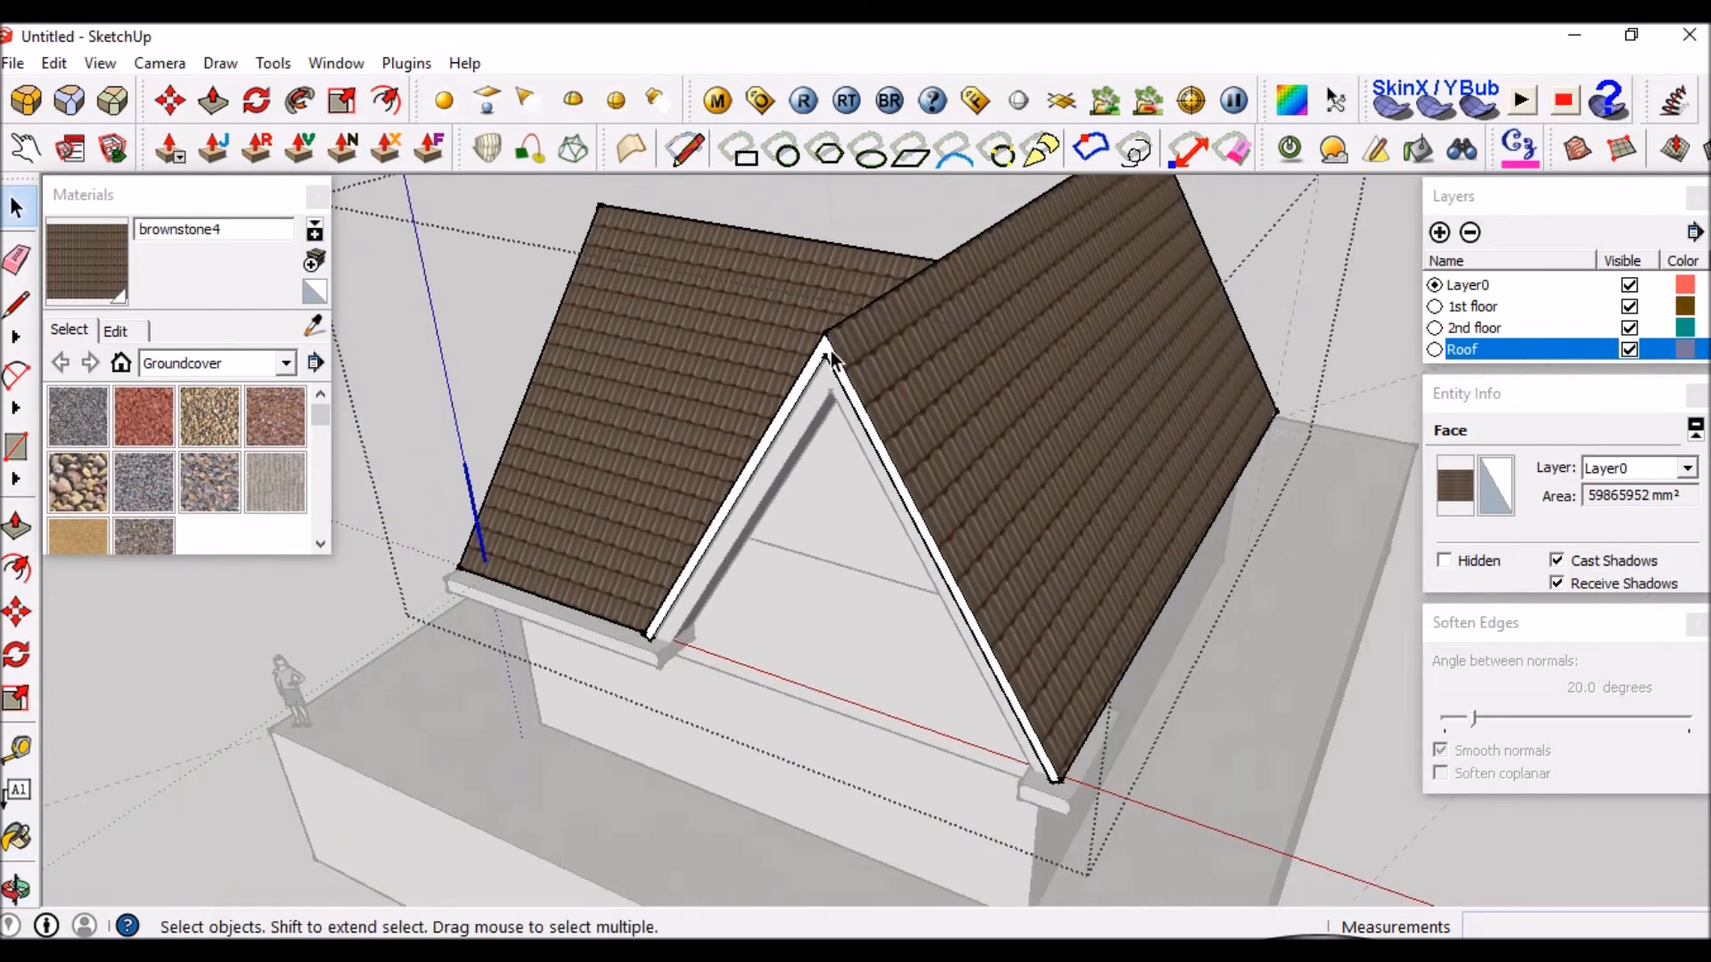
# Select the front gable trim face and create a new material named roofmatch based on the brownstone4 texture.
pyautogui.scroll(5, 828, 357)
pyautogui.moveTo(802, 489); pyautogui.dragTo(932, 260, button='middle')
pyautogui.click(874, 225)
pyautogui.scroll(1, 871, 266)
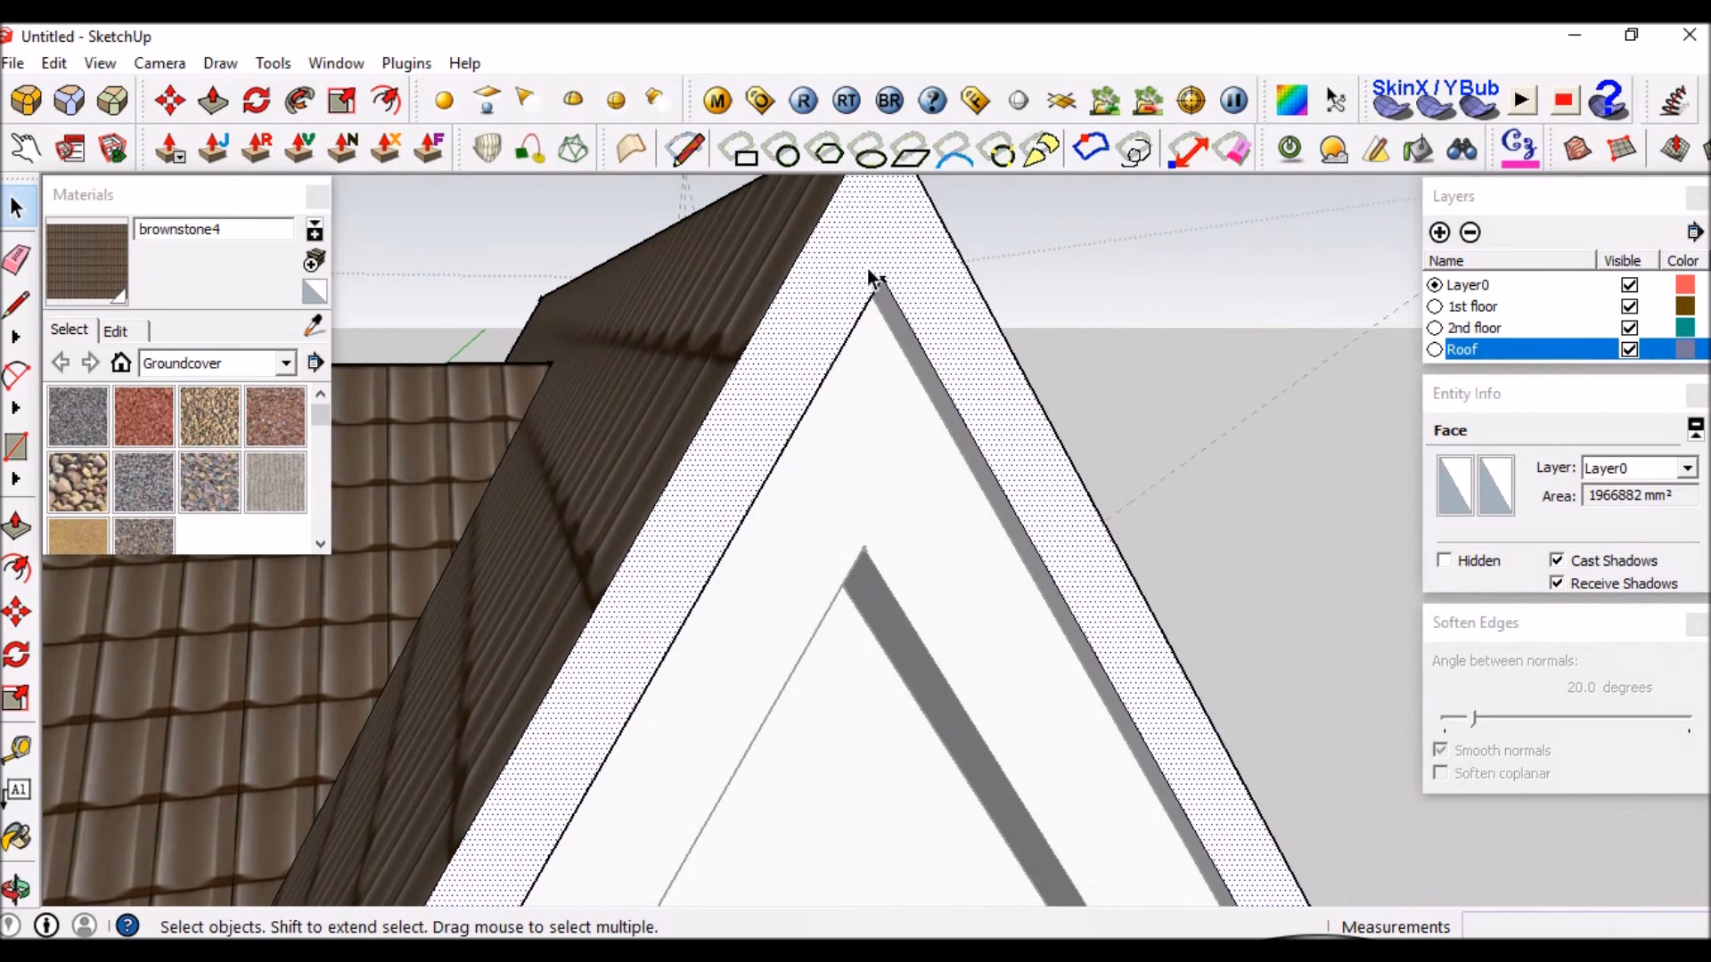
pyautogui.moveTo(243, 198); pyautogui.dragTo(510, 288)
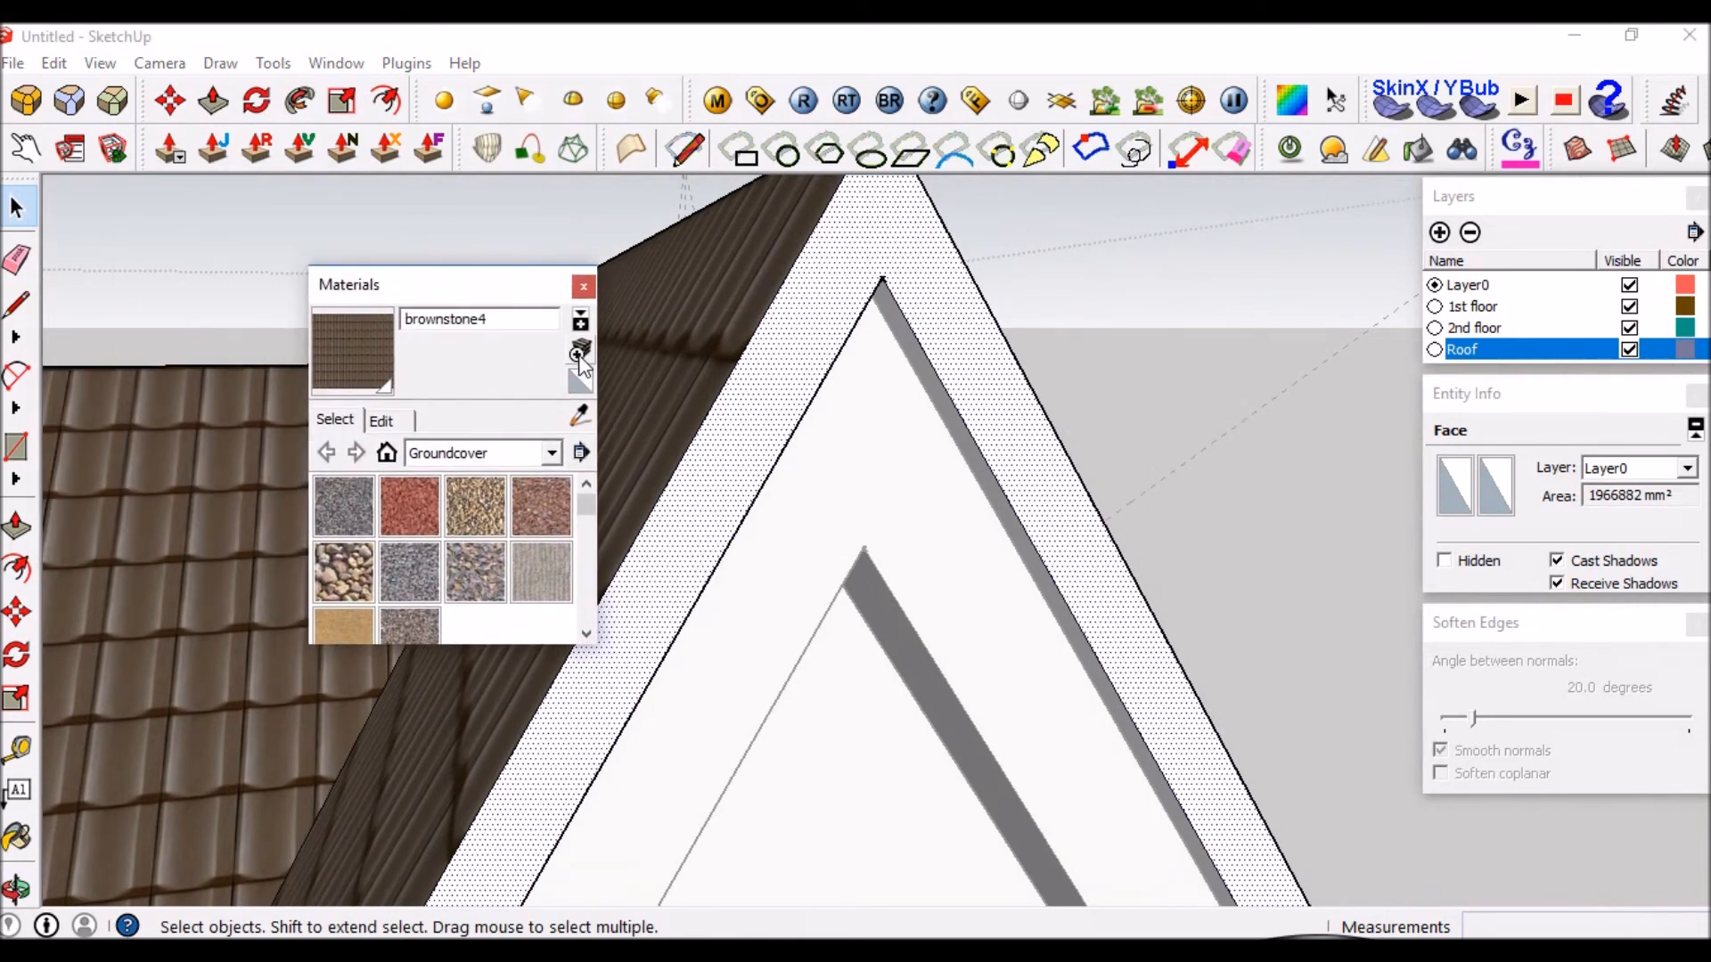
pyautogui.click(580, 350)
pyautogui.write('roo')
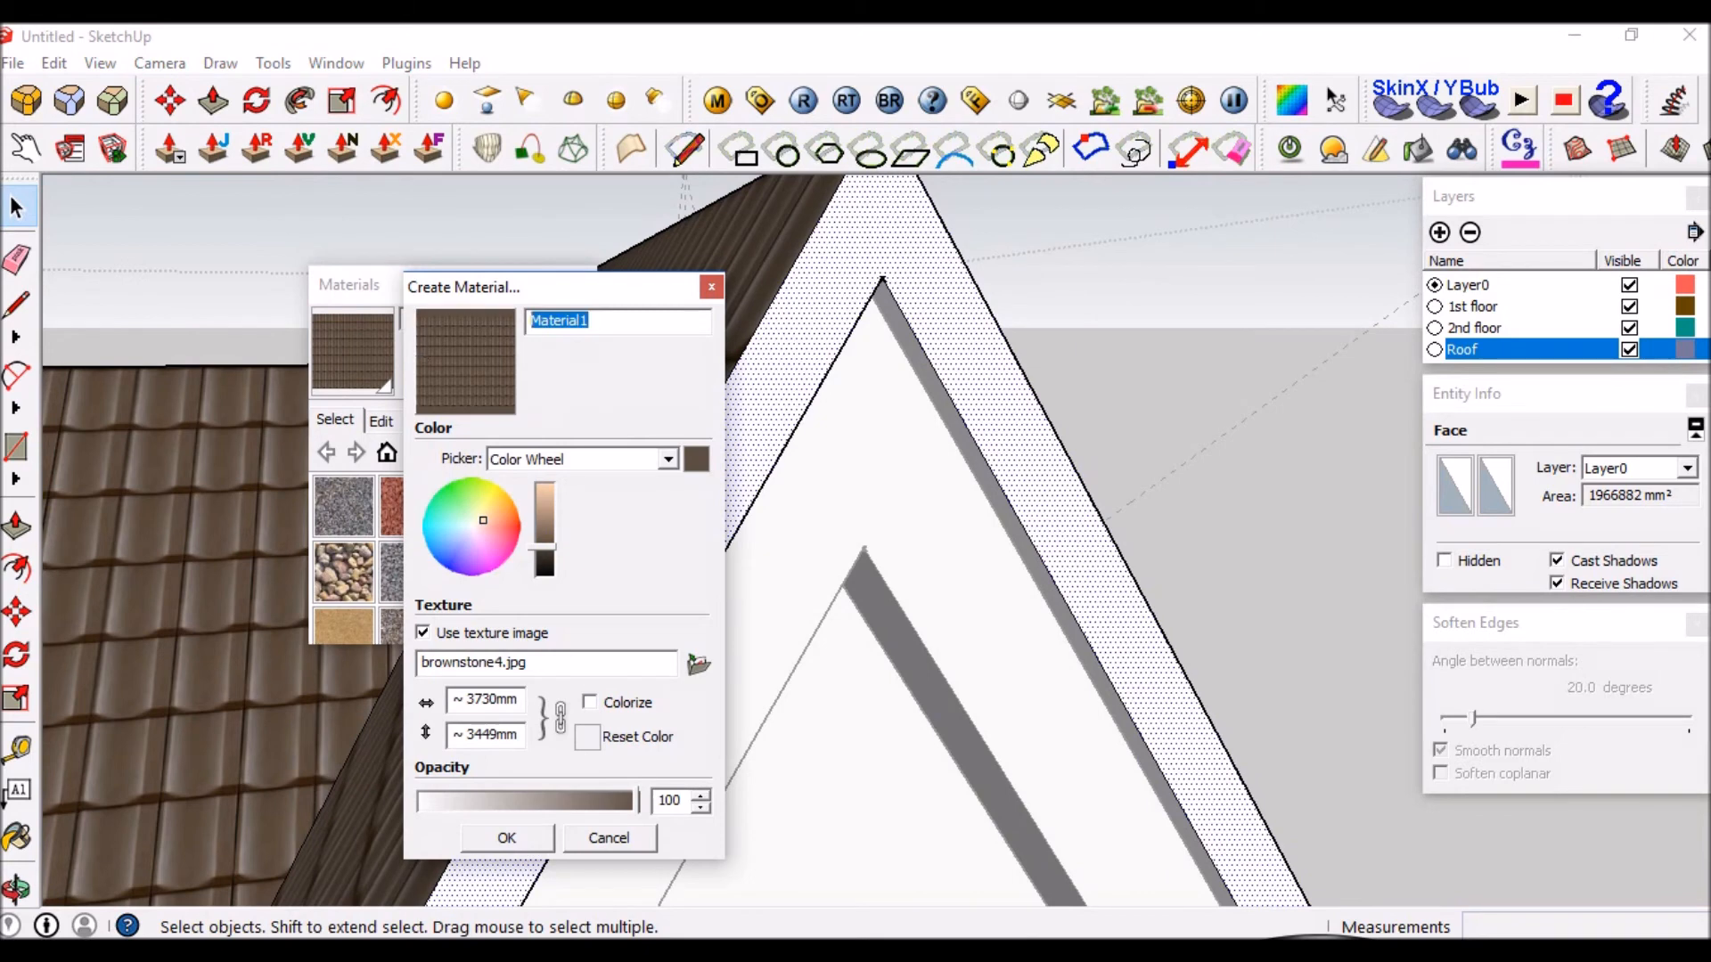
pyautogui.write('fmatch')
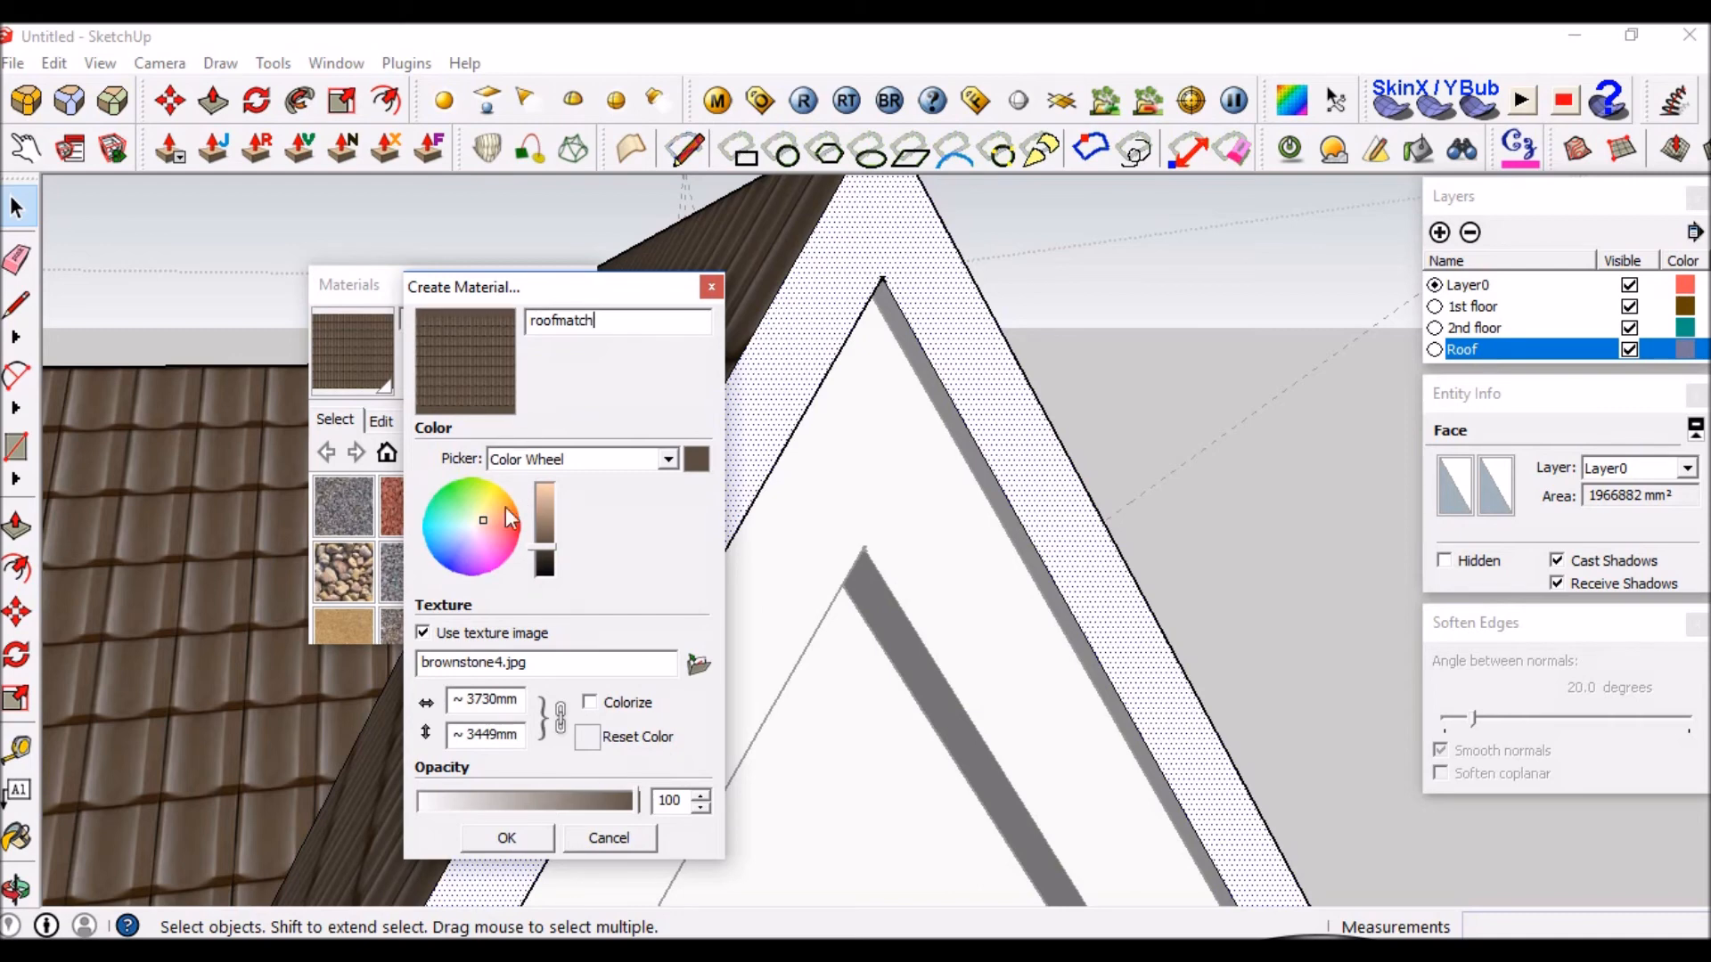
pyautogui.click(509, 839)
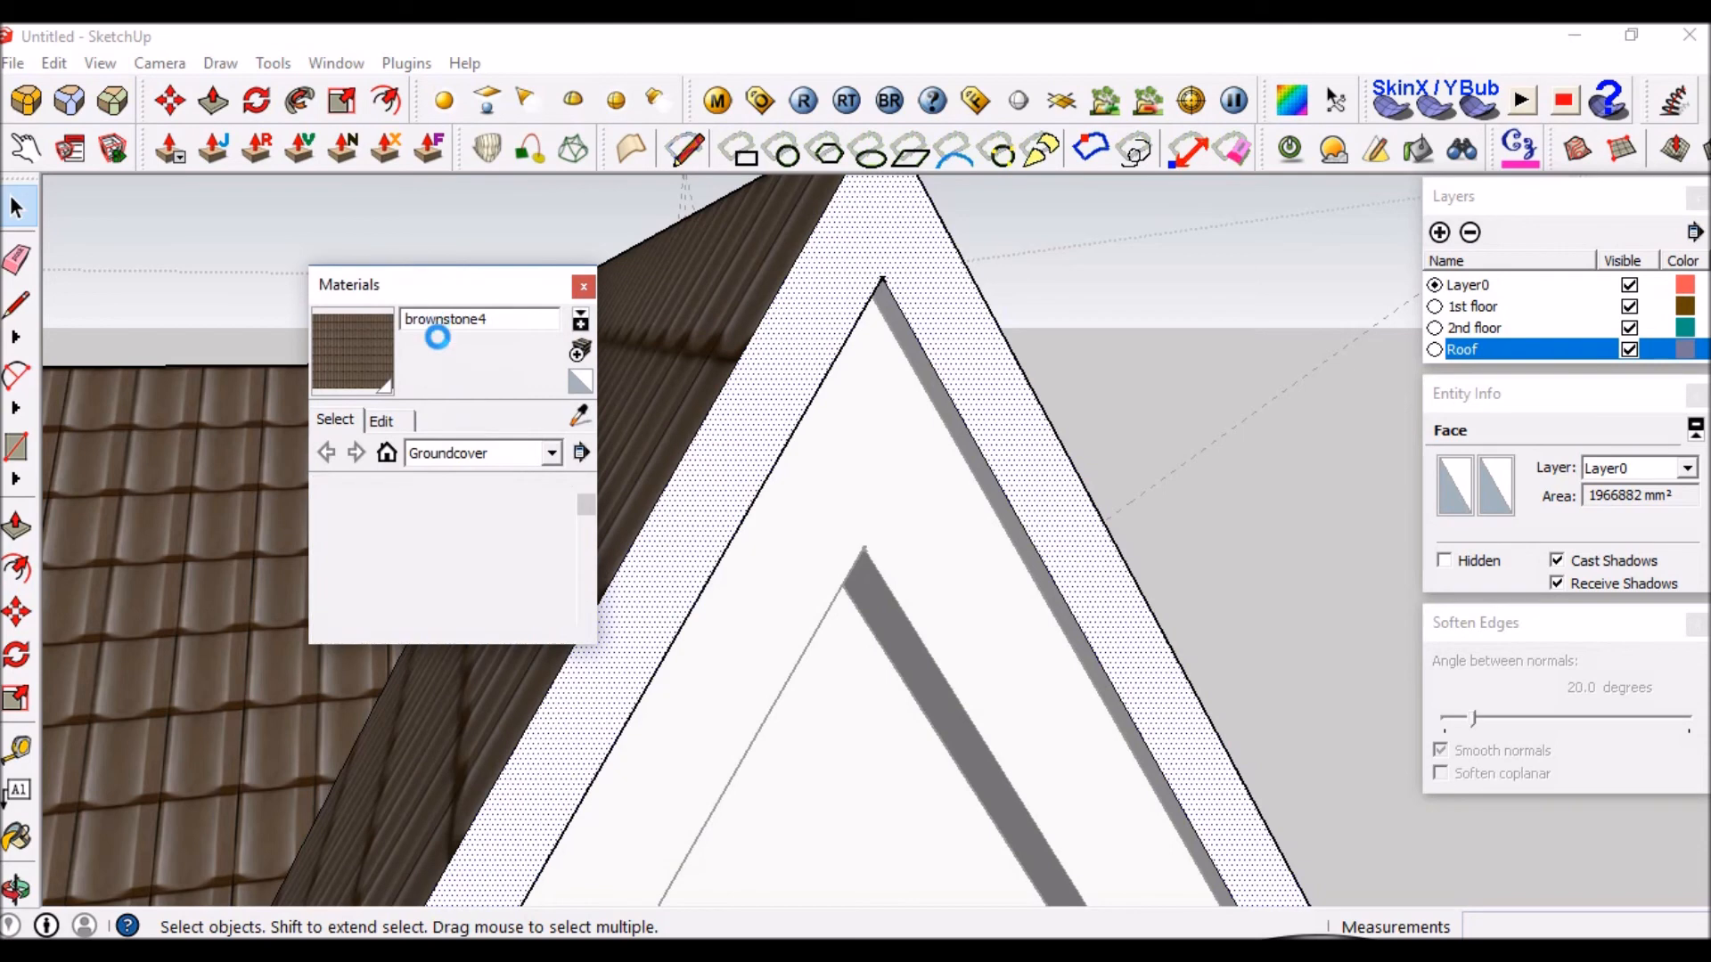
# Paint the front gable trim face with roofmatch and turn off the material's texture image, leaving a plain brown colour.
pyautogui.press('b')
pyautogui.press('alt')
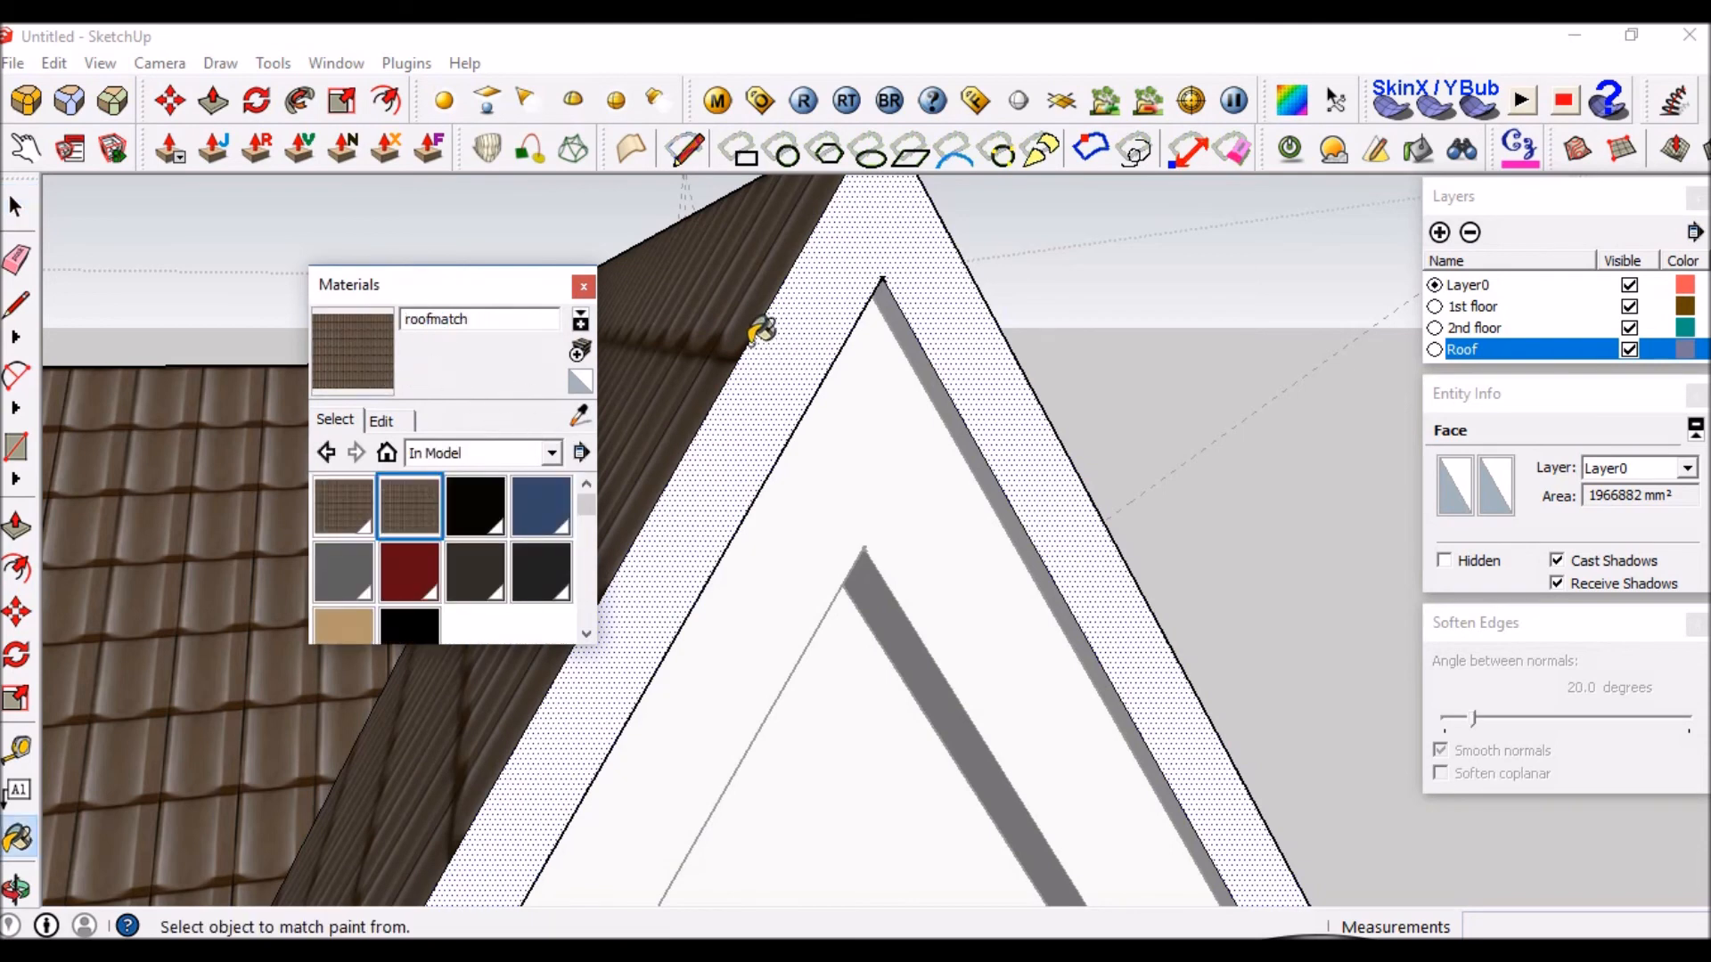
pyautogui.click(811, 321)
pyautogui.press('space')
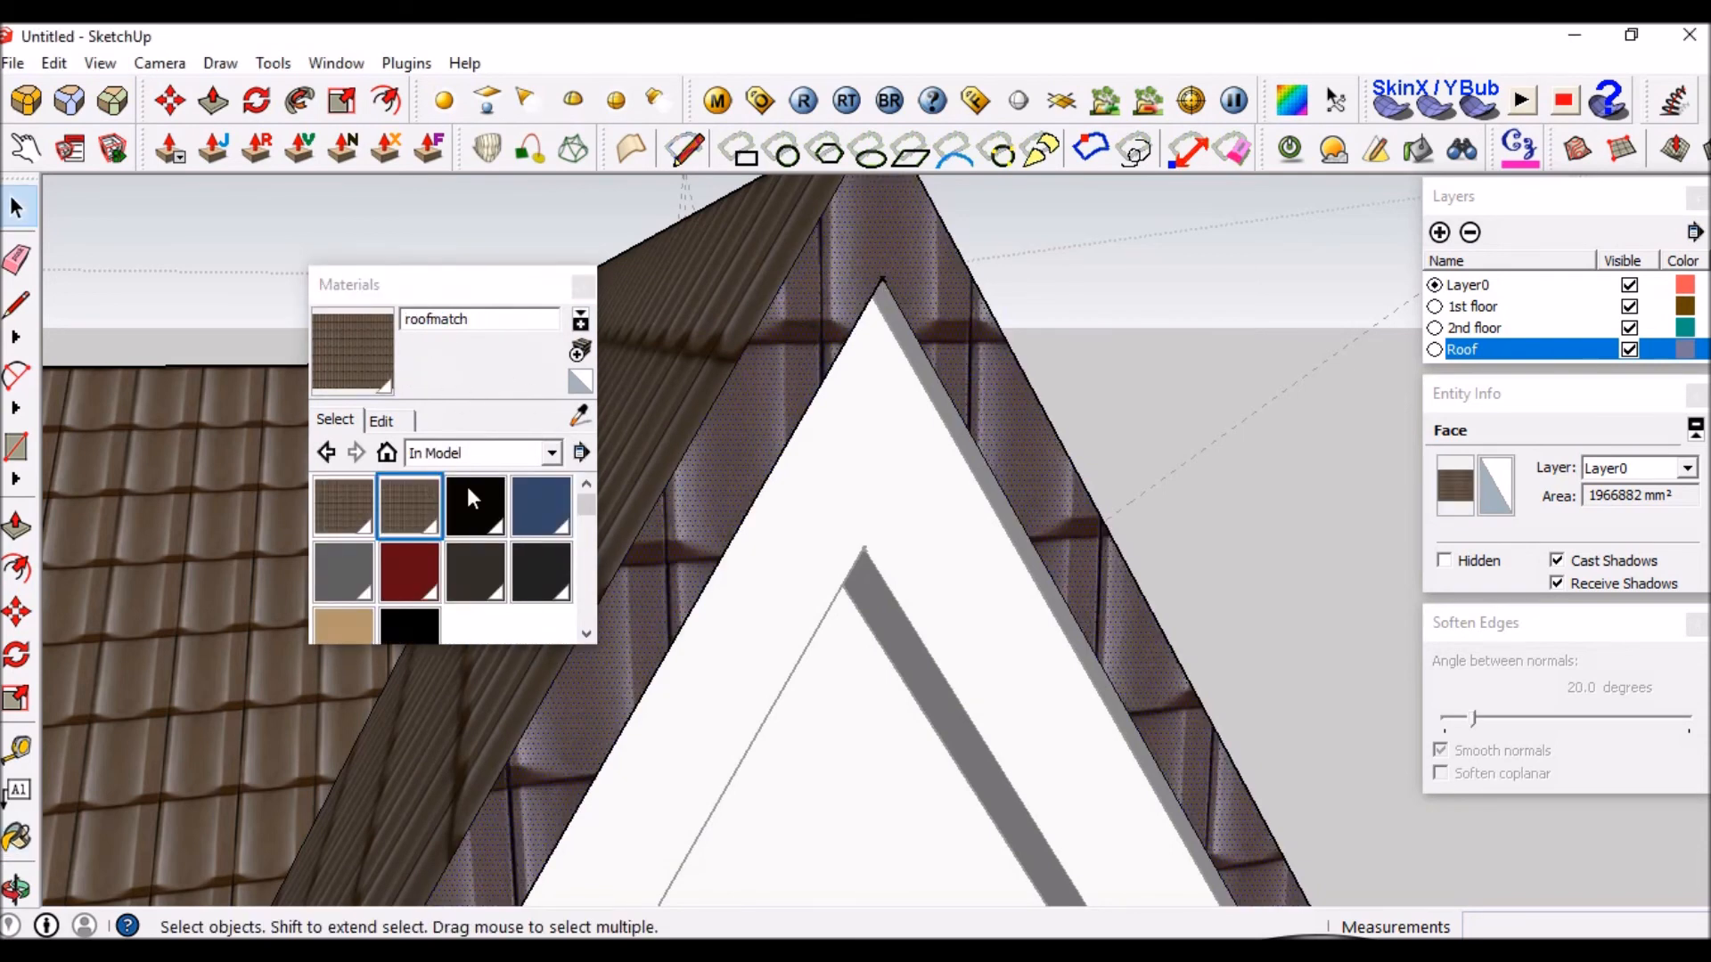
pyautogui.click(383, 420)
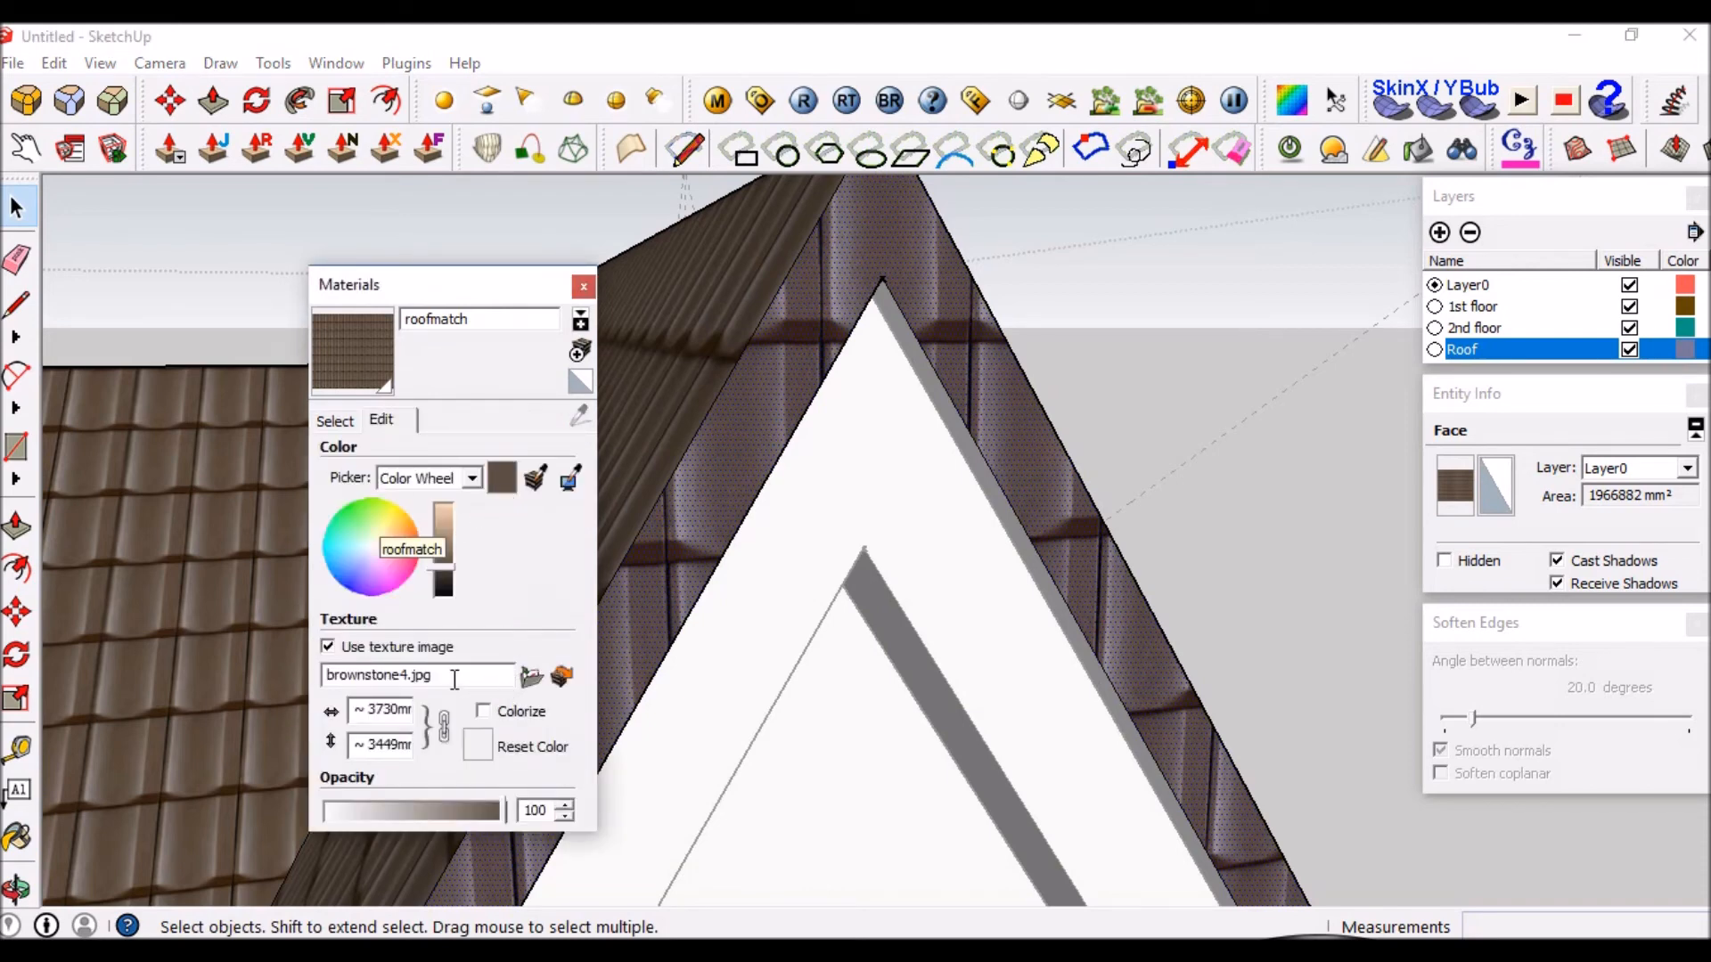
pyautogui.click(327, 648)
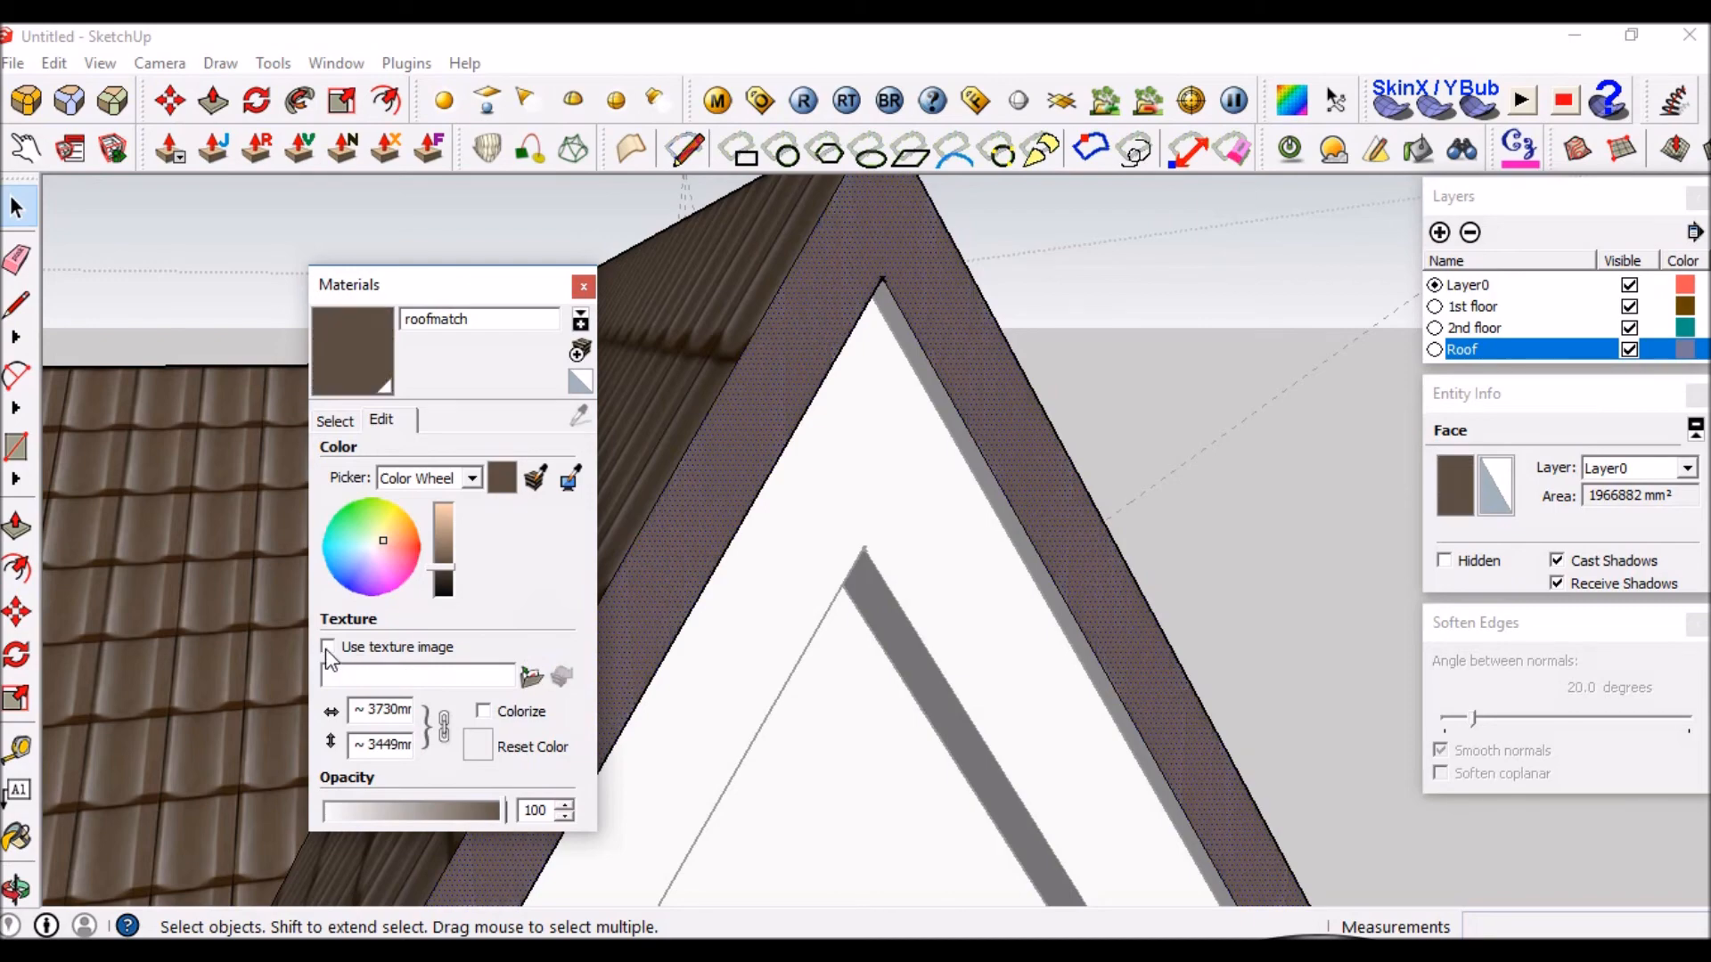
pyautogui.click(584, 286)
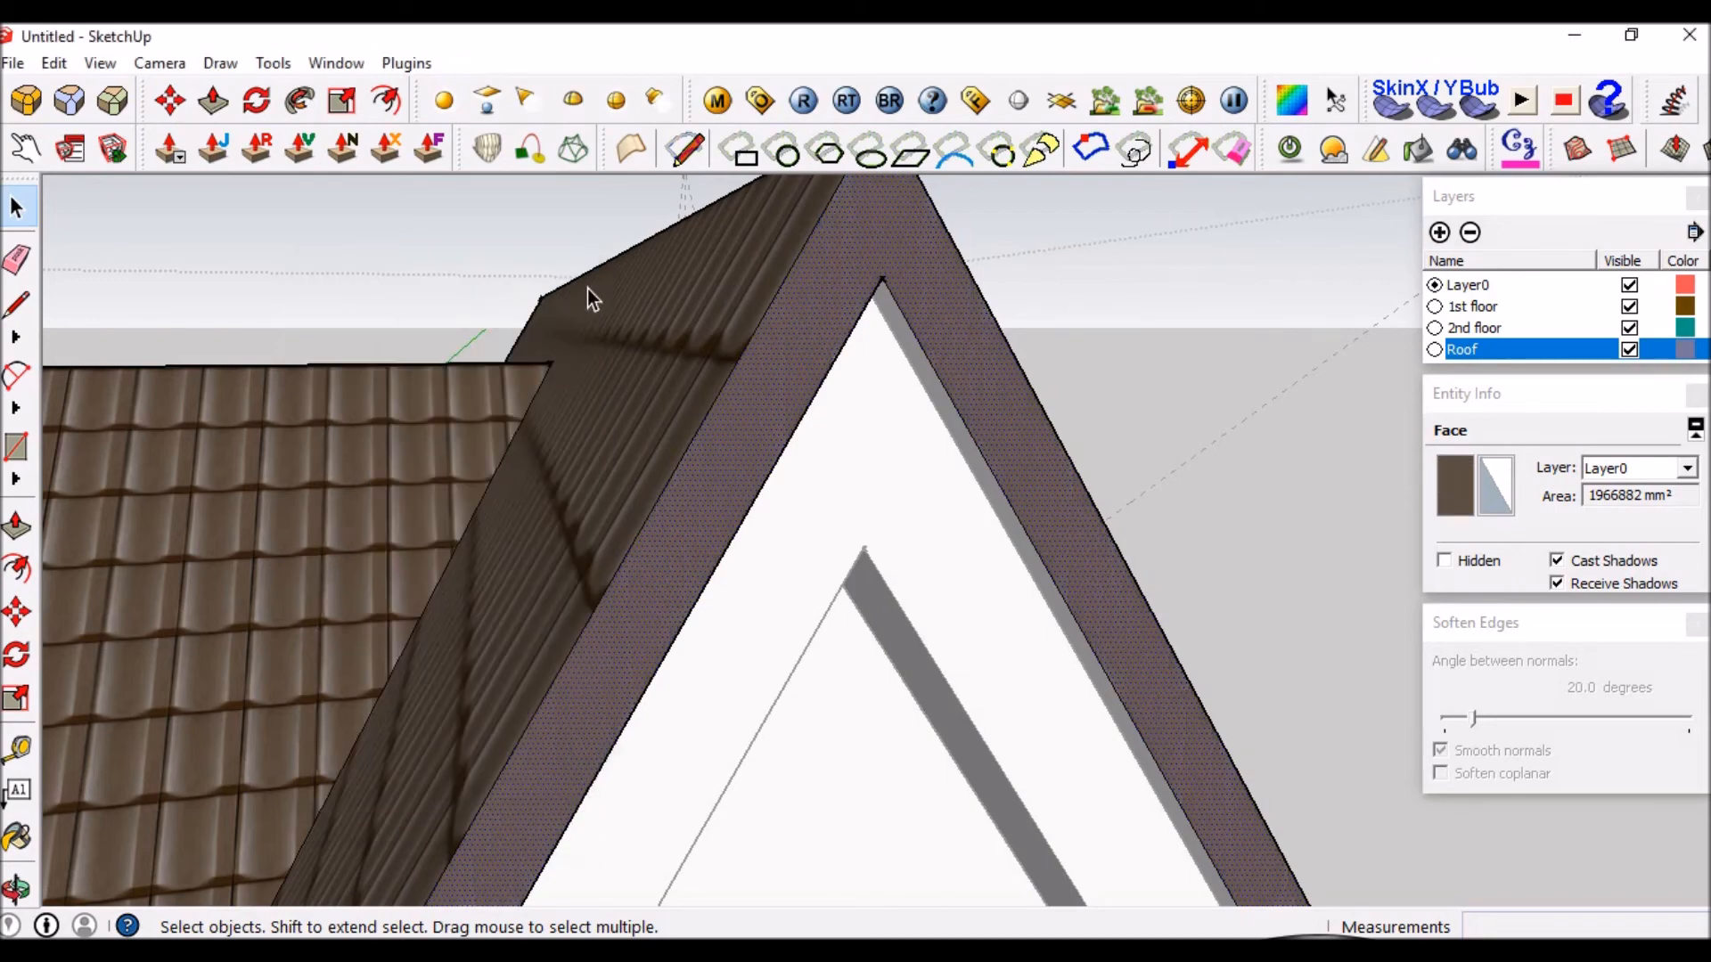
# Paint the trim faces of the remaining gables with the plain brown roofmatch material.
pyautogui.press('o')
pyautogui.moveTo(847, 382); pyautogui.dragTo(766, 411)
pyautogui.moveTo(766, 412); pyautogui.dragTo(569, 351, button='middle')
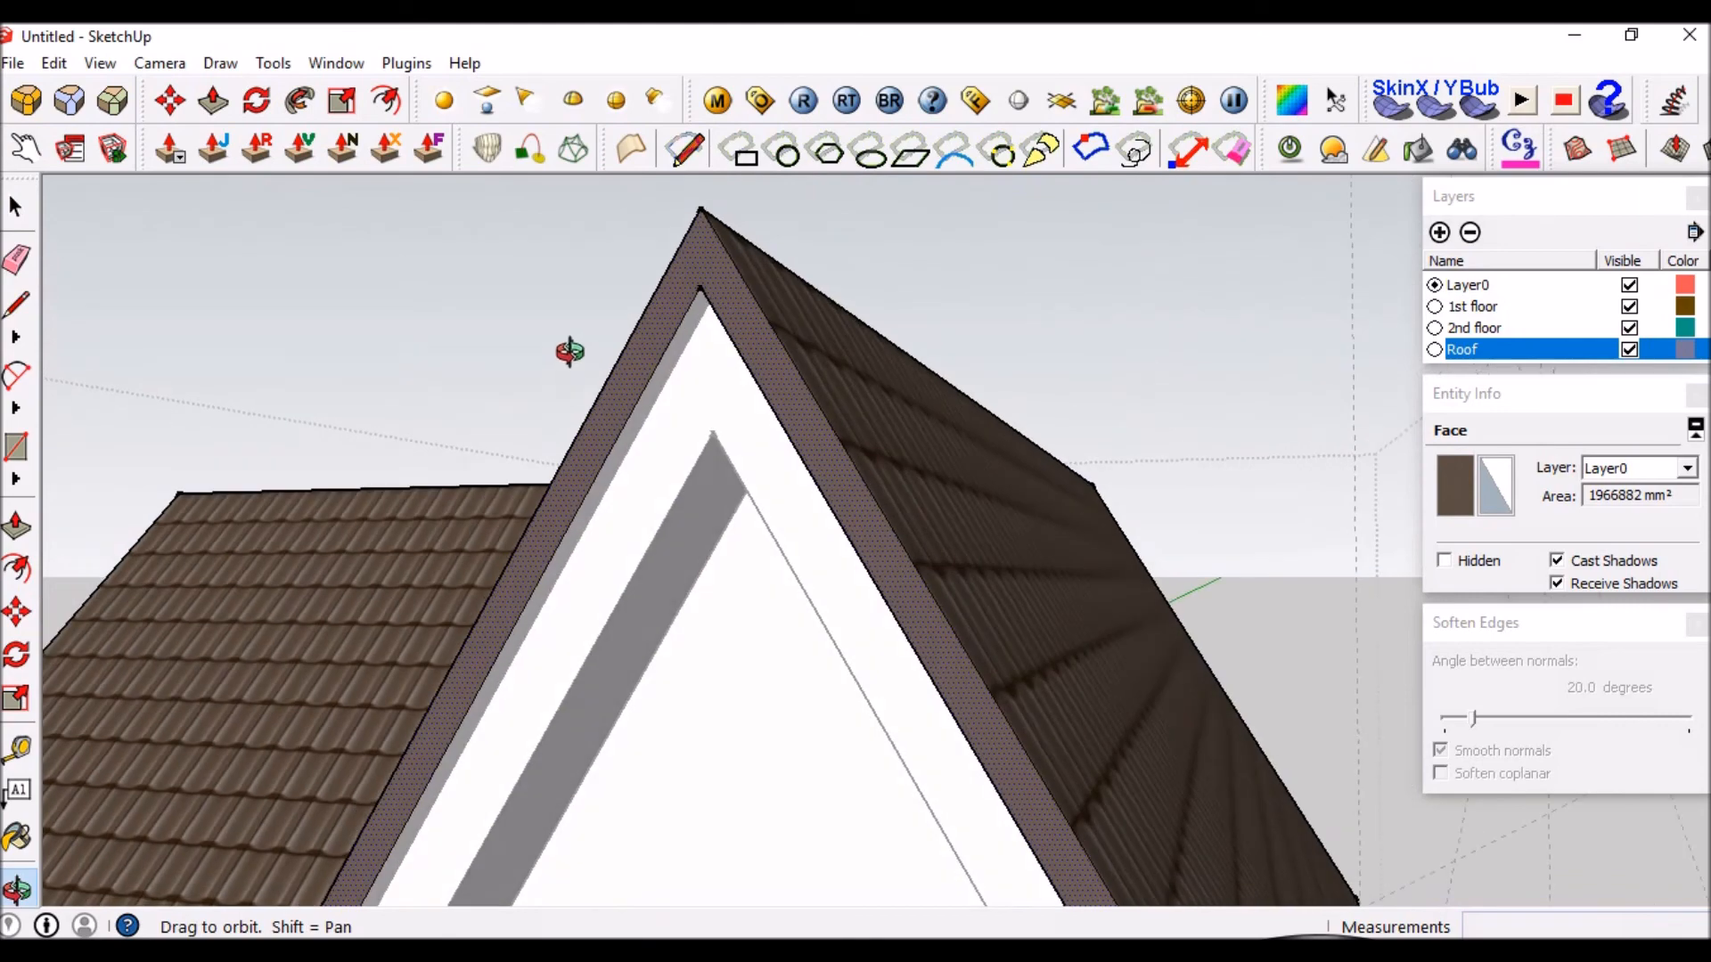
pyautogui.scroll(4, 702, 346)
pyautogui.moveTo(703, 392); pyautogui.dragTo(731, 302, button='middle')
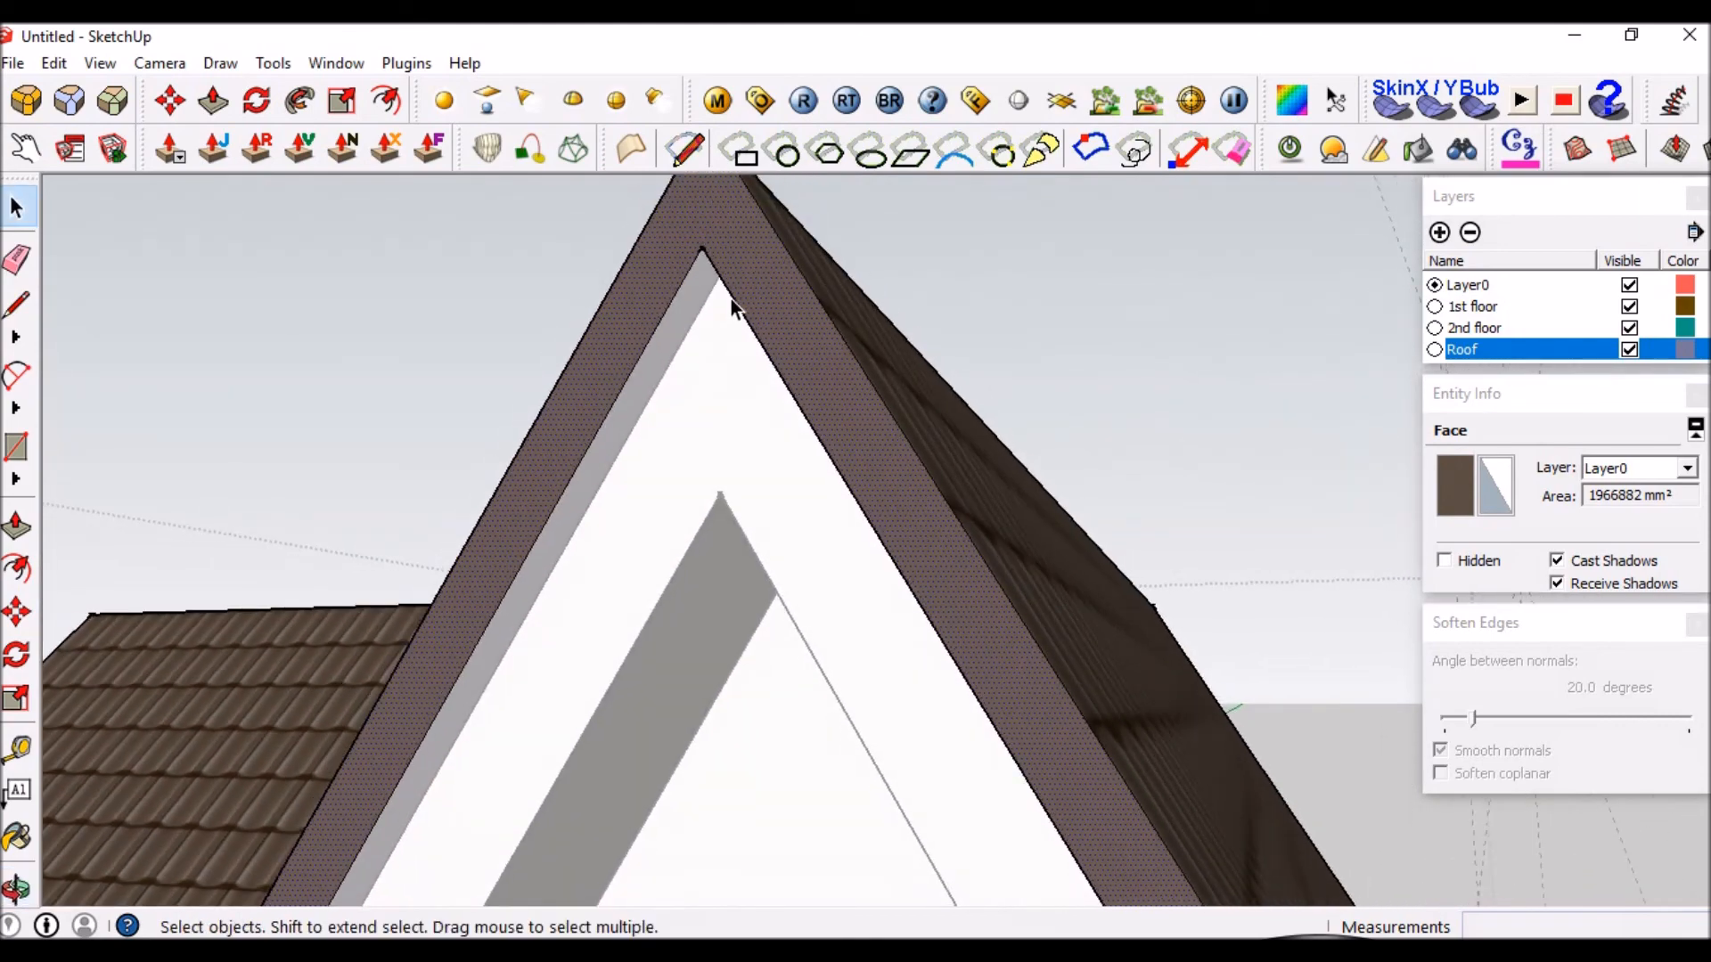
pyautogui.moveTo(873, 473); pyautogui.dragTo(775, 437, button='middle')
pyautogui.moveTo(816, 338); pyautogui.dragTo(966, 378, button='middle')
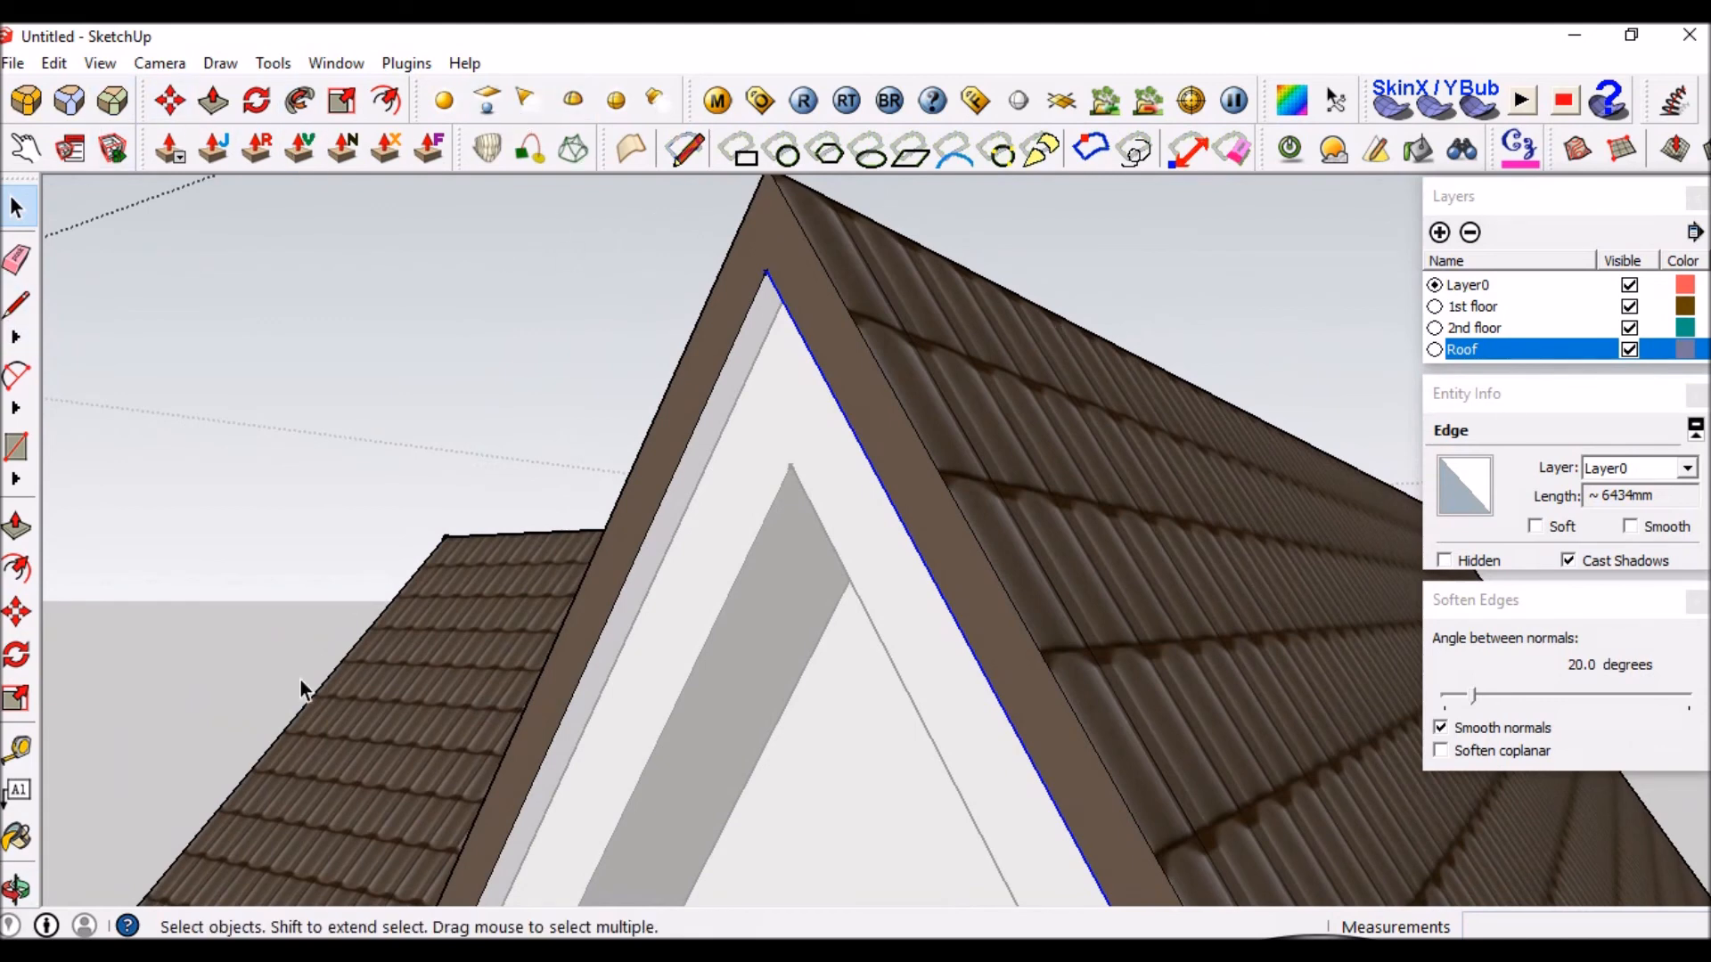
pyautogui.press('b')
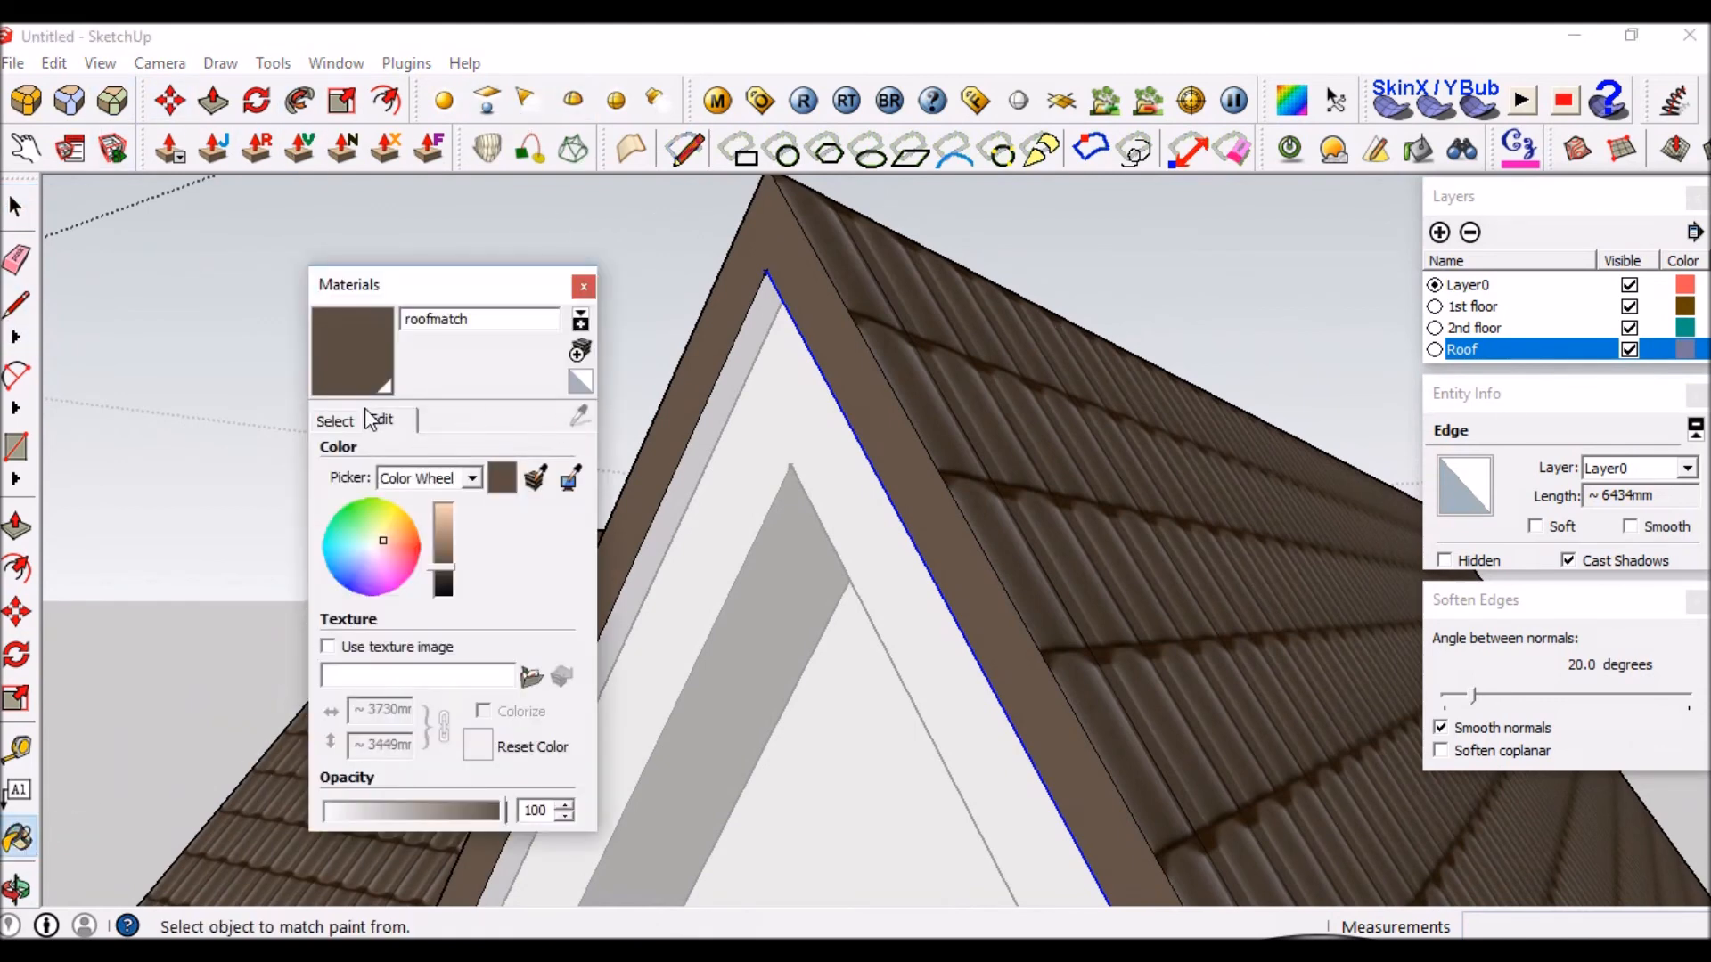
pyautogui.moveTo(567, 541)
pyautogui.mouseDown(button='middle')
pyautogui.moveTo(802, 412)
pyautogui.moveTo(779, 267)
pyautogui.moveTo(699, 466)
pyautogui.moveTo(1329, 352)
pyautogui.mouseUp(button='middle')
pyautogui.click(1269, 339)
pyautogui.scroll(-7, 1270, 335)
pyautogui.moveTo(1080, 604); pyautogui.dragTo(1386, 668, button='middle')
pyautogui.scroll(3, 757, 383)
pyautogui.scroll(3, 758, 378)
pyautogui.click(766, 381)
pyautogui.moveTo(774, 470); pyautogui.dragTo(1350, 334, button='middle')
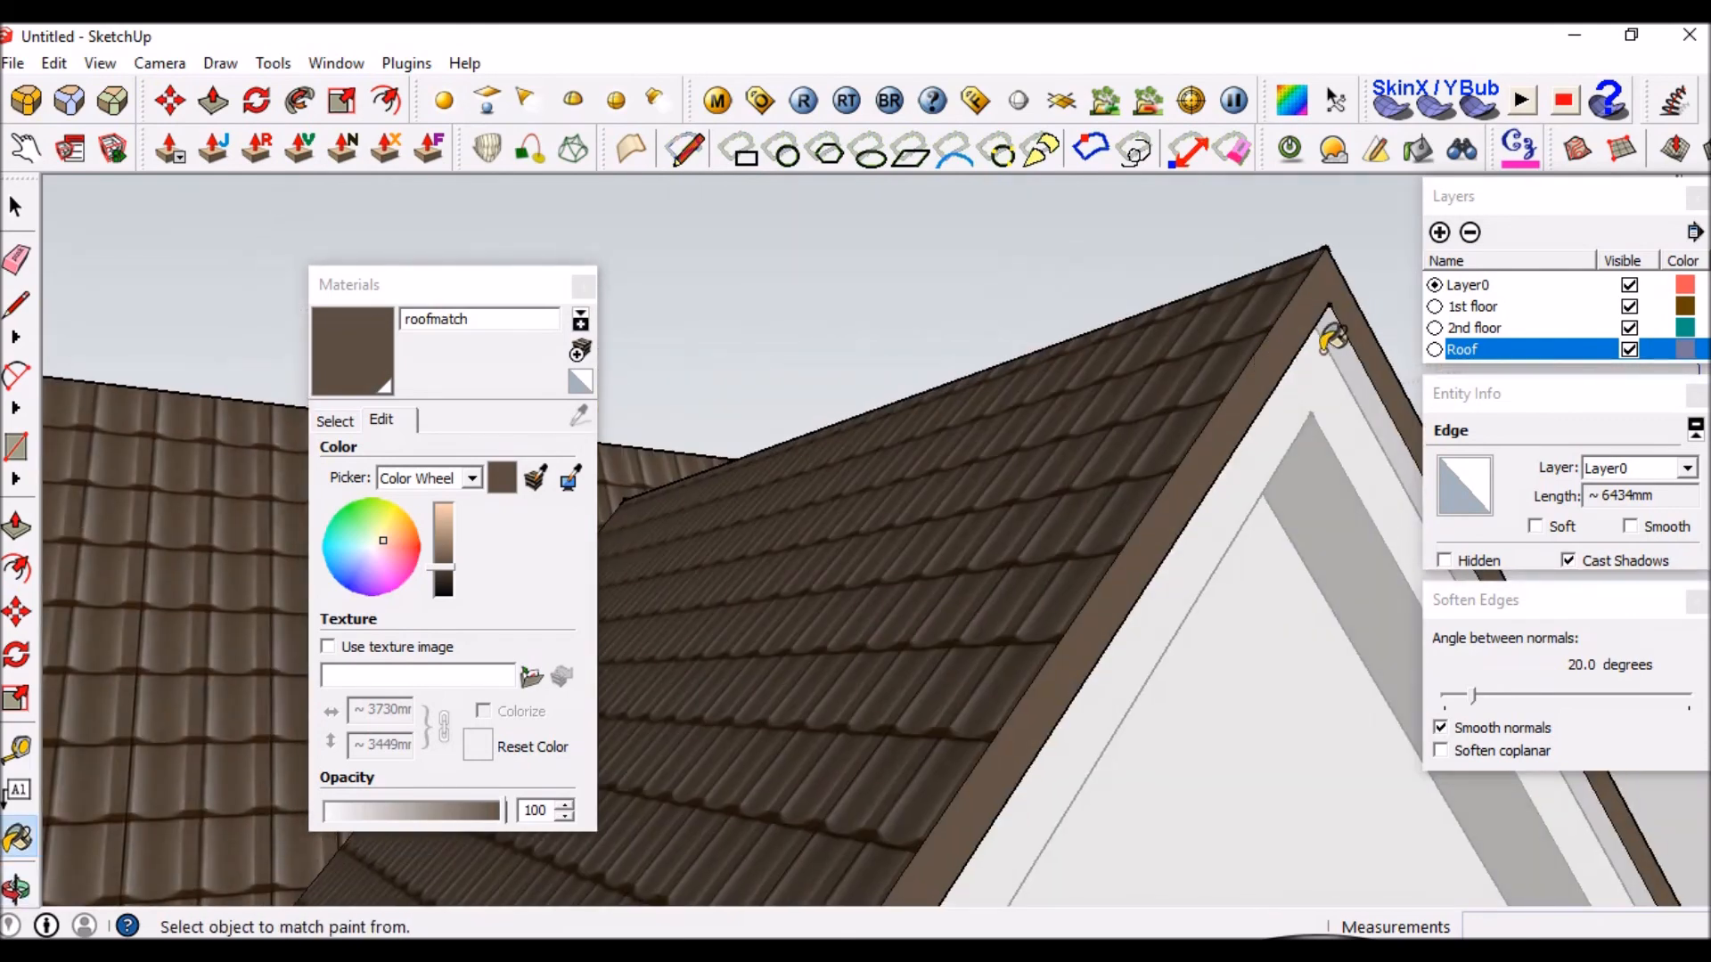
pyautogui.moveTo(1352, 470); pyautogui.dragTo(835, 441, button='middle')
pyautogui.scroll(-3, 1087, 386)
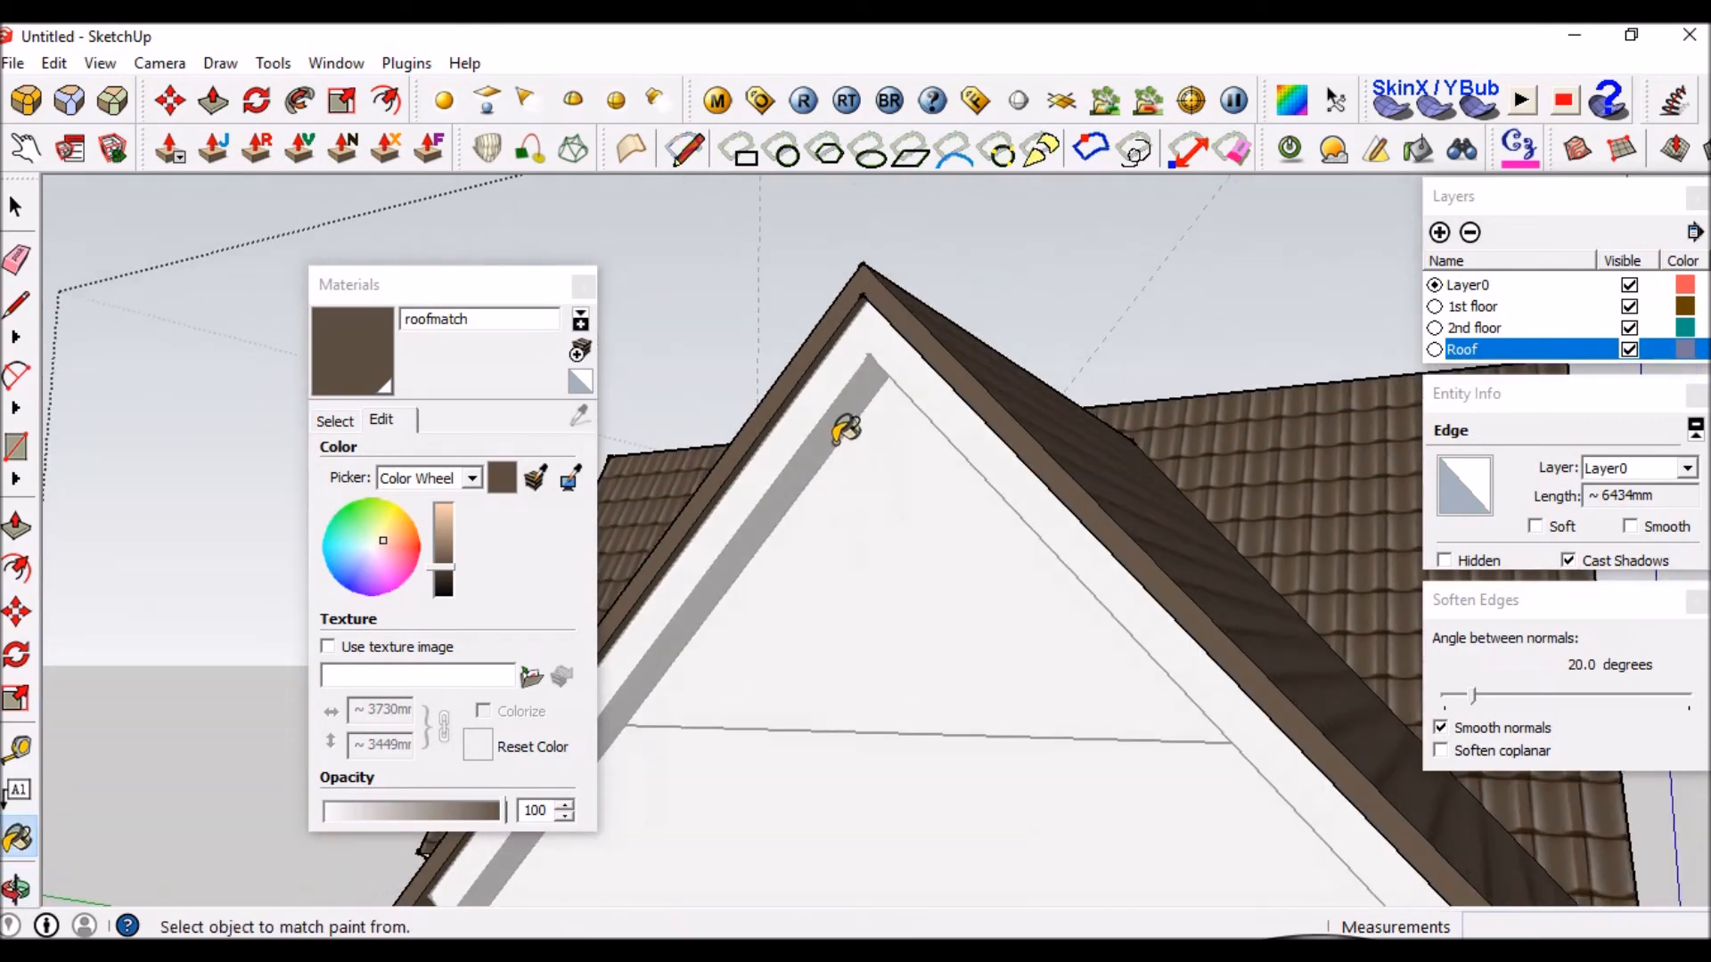
pyautogui.scroll(4, 835, 440)
# Open the group behind the gable trim for editing and select the upper triangular wall face.
pyautogui.press('space')
pyautogui.scroll(-4, 843, 333)
pyautogui.click(843, 333)
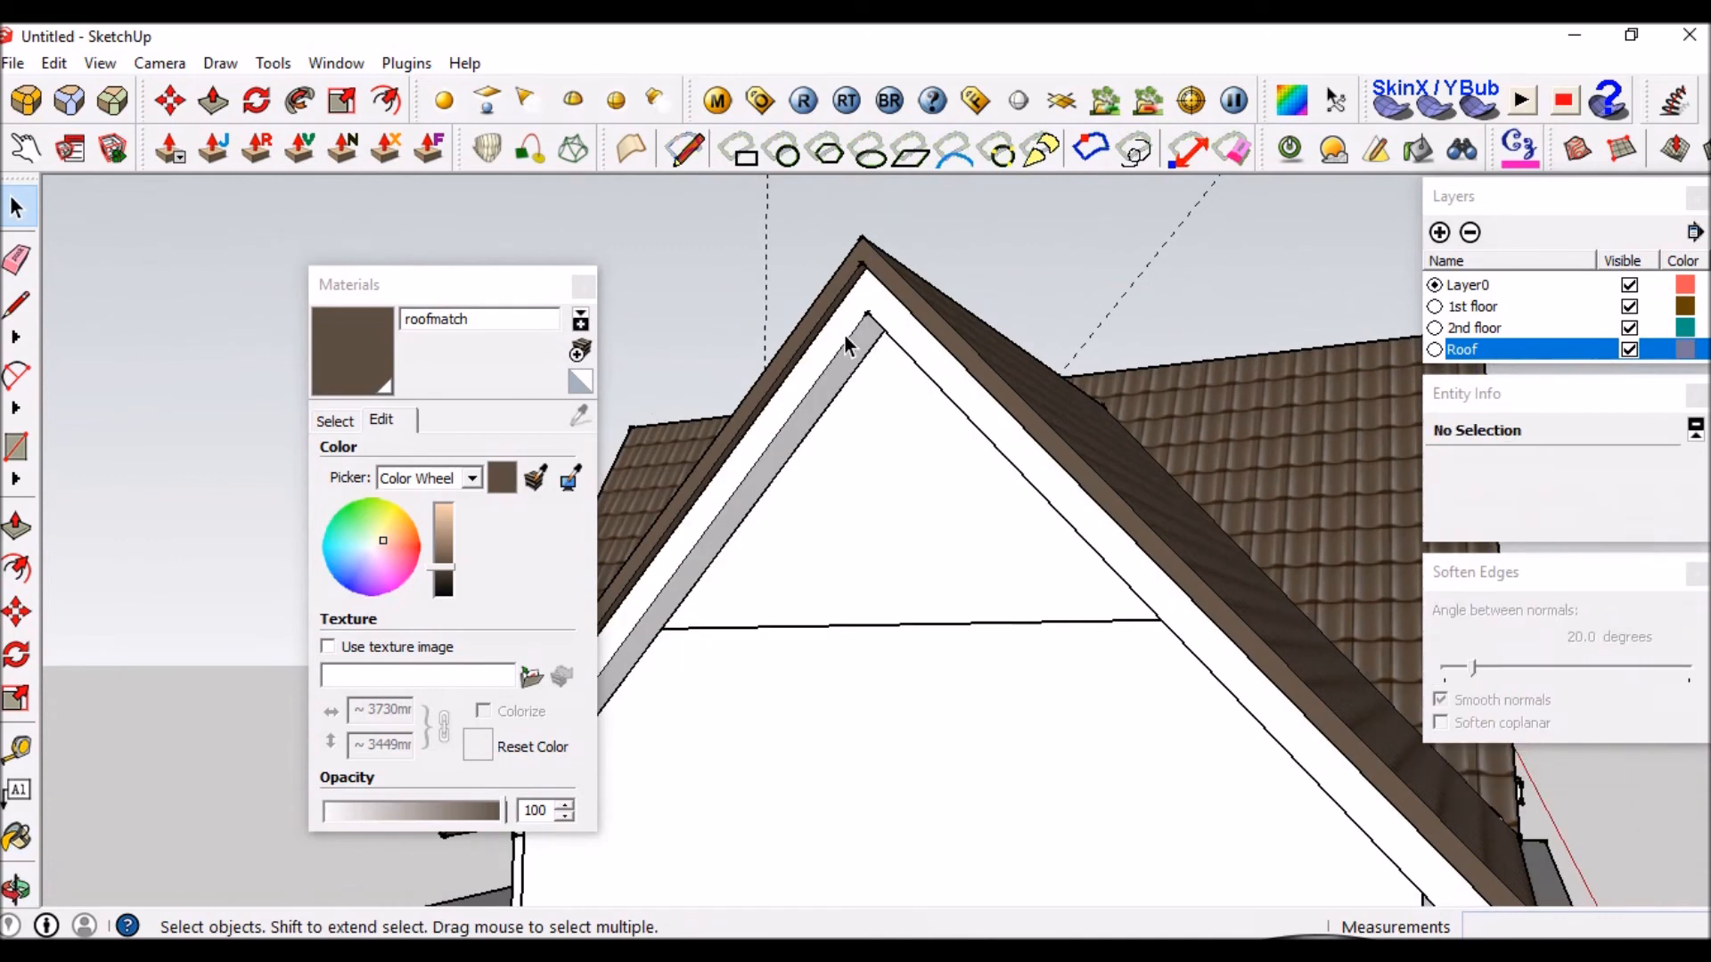
pyautogui.moveTo(855, 360); pyautogui.dragTo(904, 596, button='middle')
pyautogui.scroll(-4, 891, 467)
pyautogui.scroll(4, 885, 490)
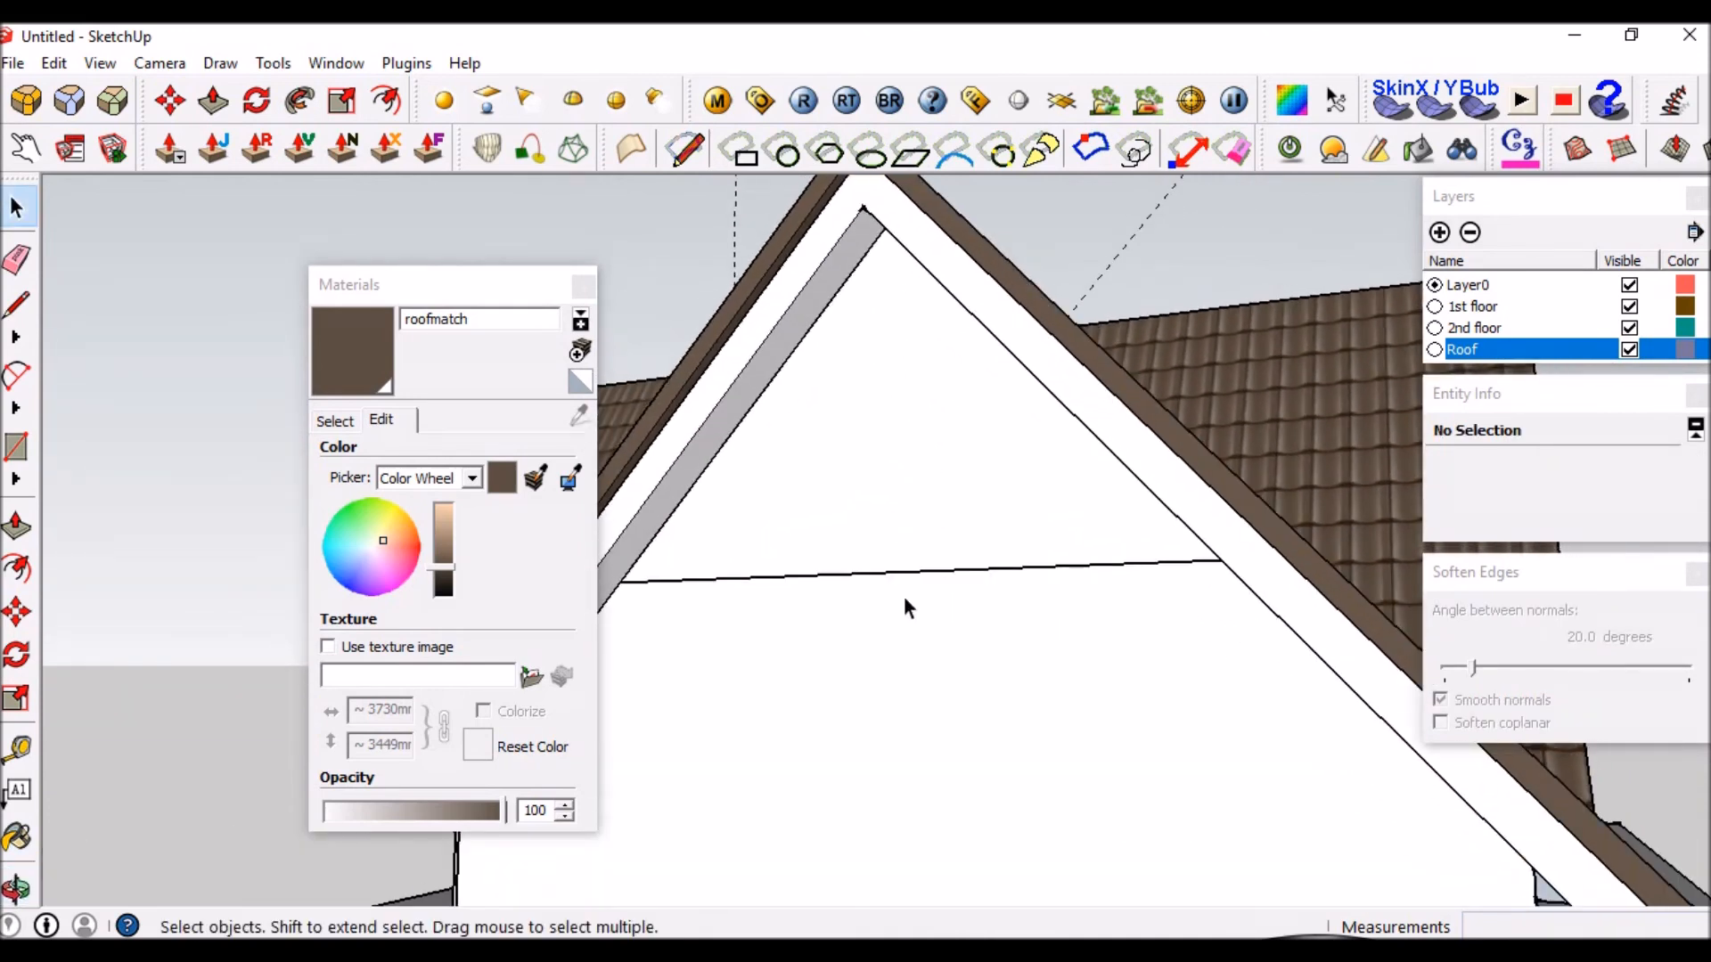
pyautogui.doubleClick(901, 474)
pyautogui.click(912, 511)
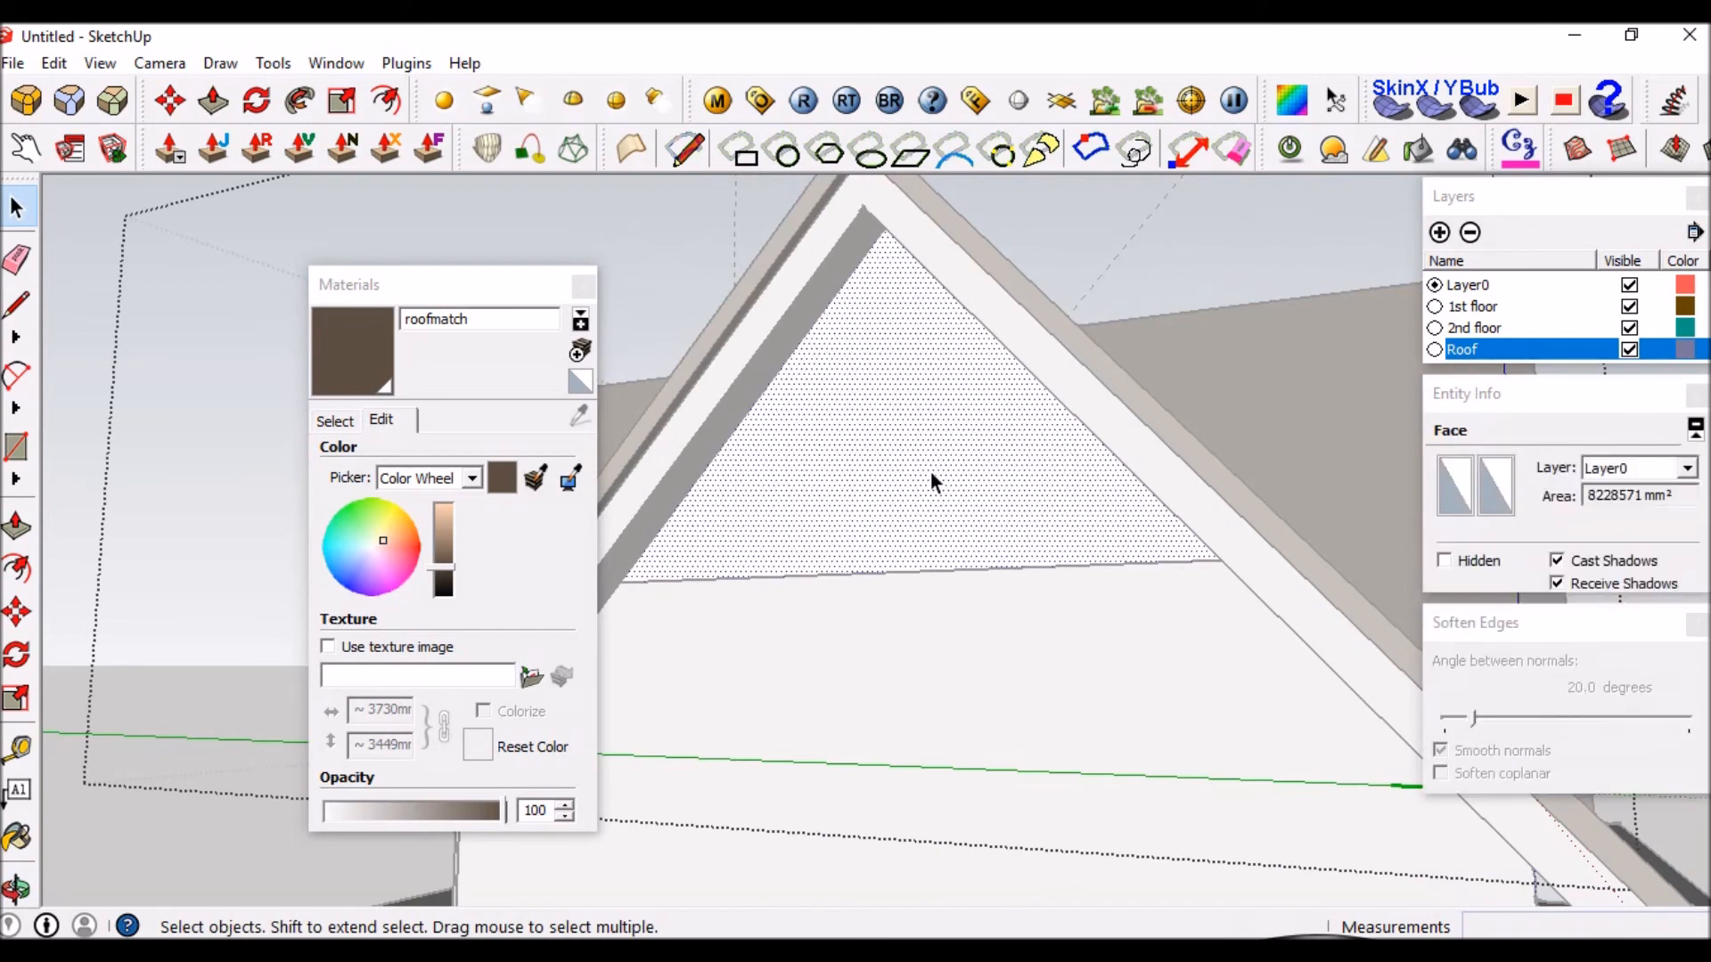
pyautogui.moveTo(931, 481); pyautogui.dragTo(933, 492, button='middle')
pyautogui.moveTo(439, 294); pyautogui.dragTo(214, 217)
pyautogui.moveTo(1037, 469); pyautogui.dragTo(766, 408, button='middle')
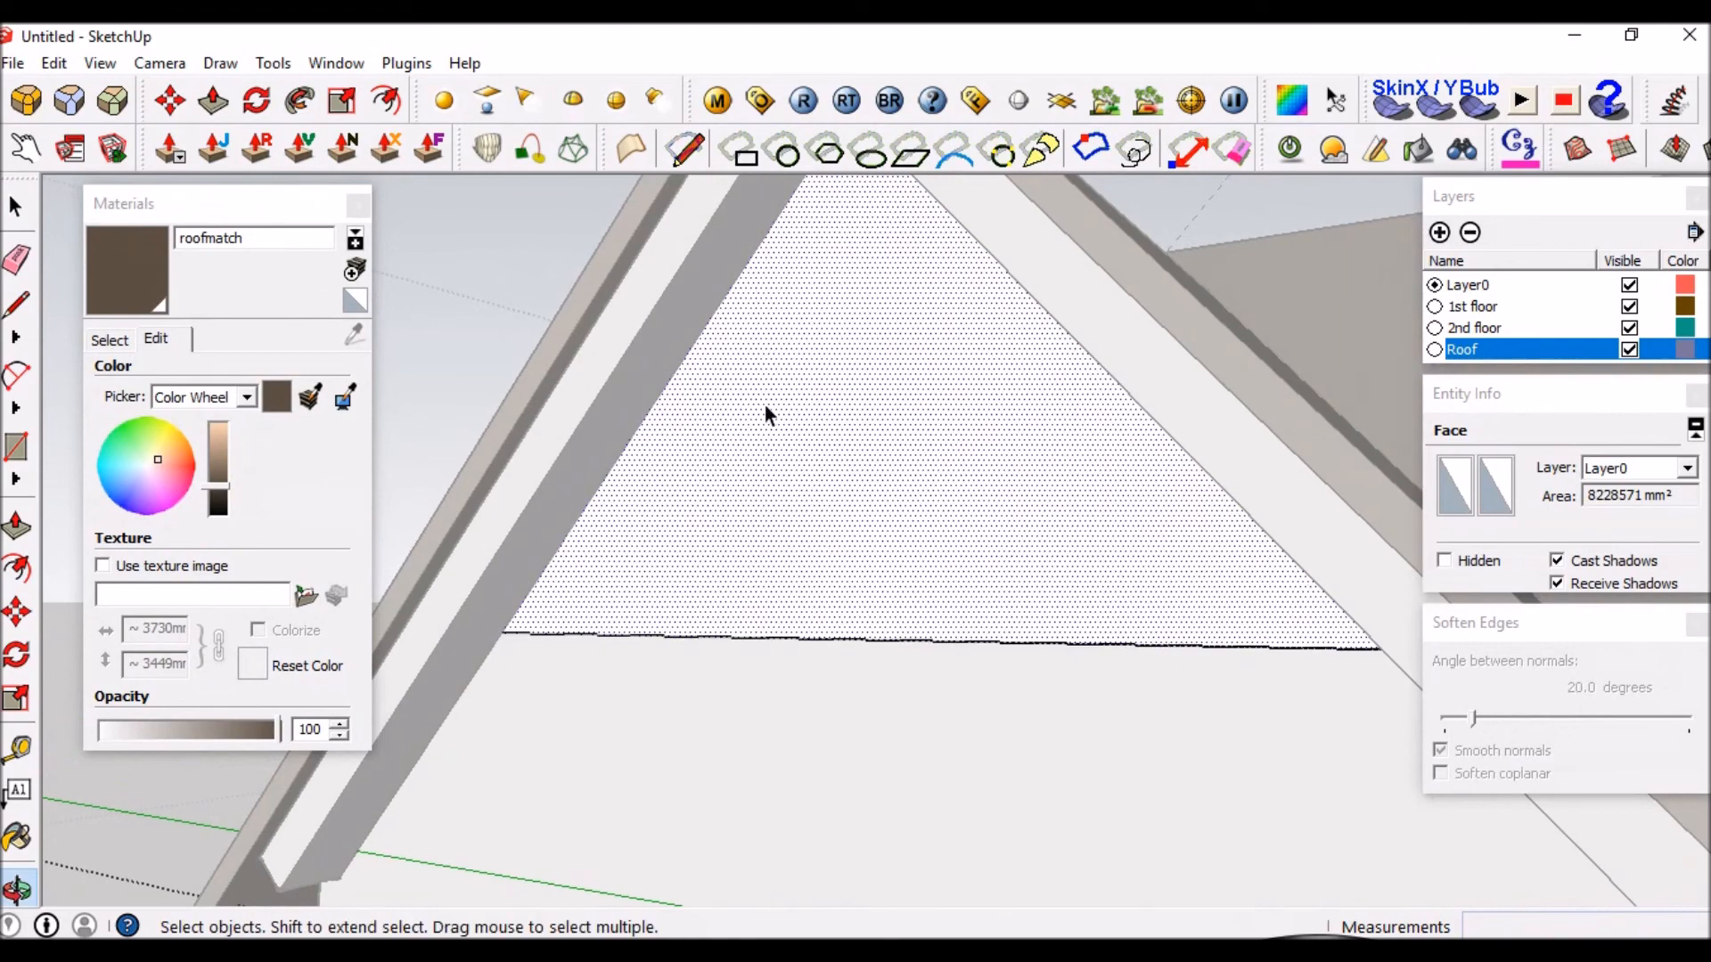
# Import brick_wall-wallpaper-1280x768b.jpg from the Steen texture folder for use as a texture.
pyautogui.click(12, 62)
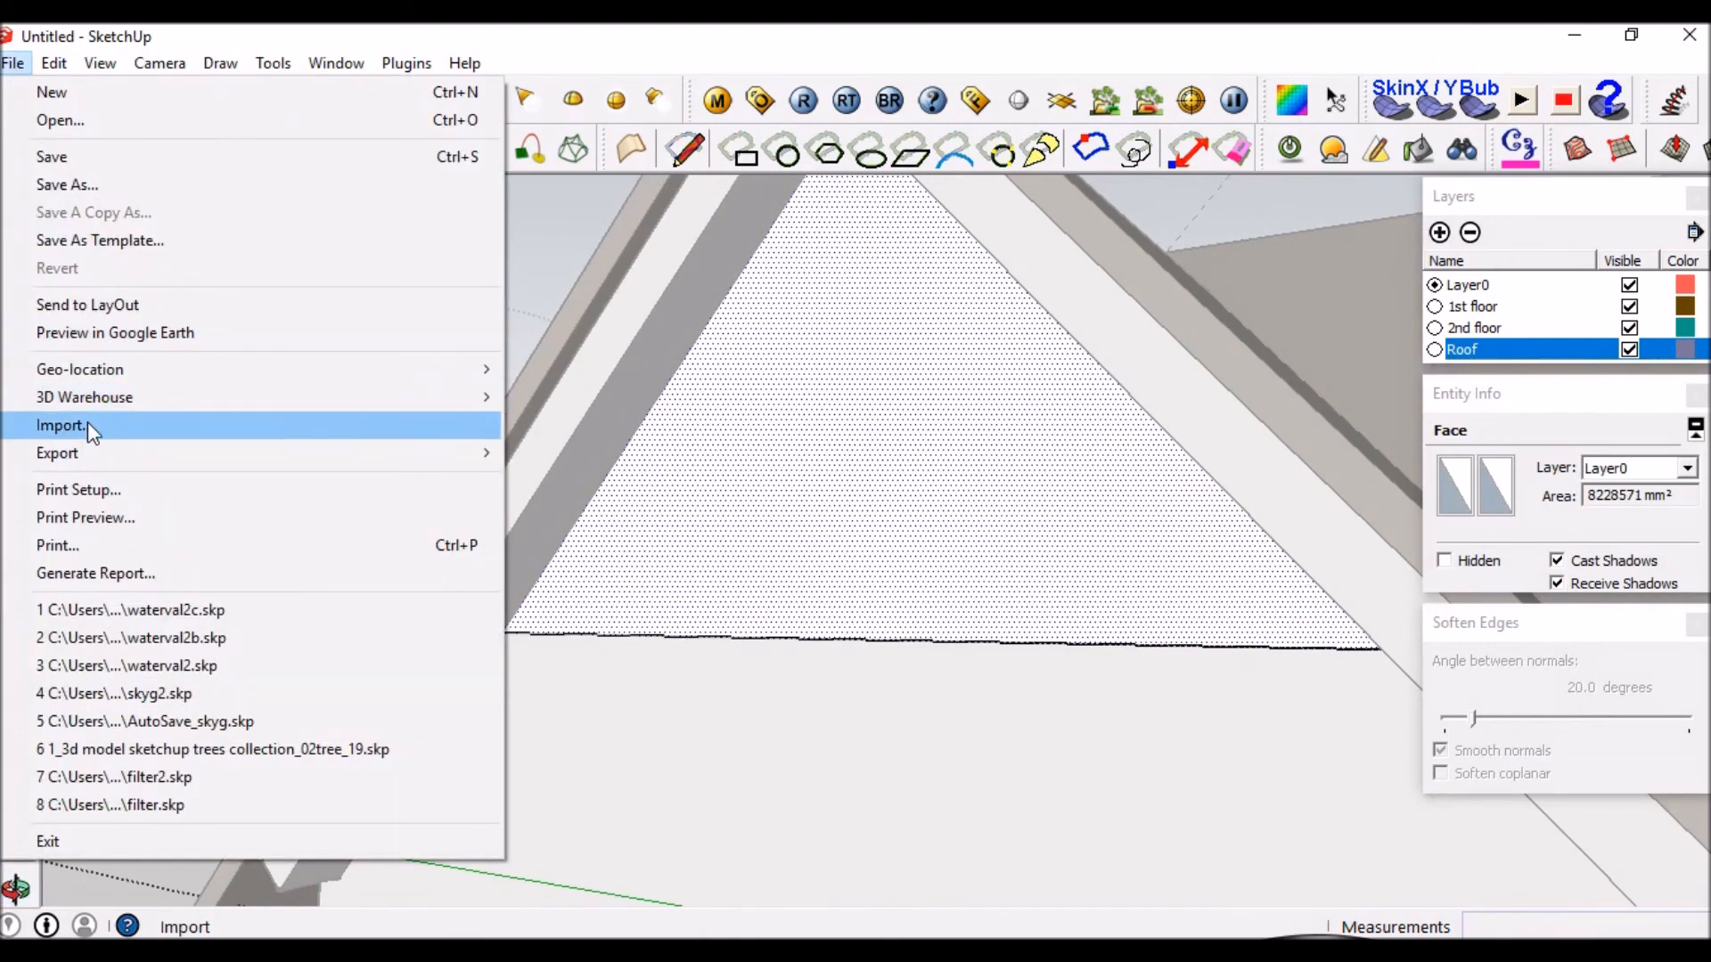
pyautogui.click(158, 436)
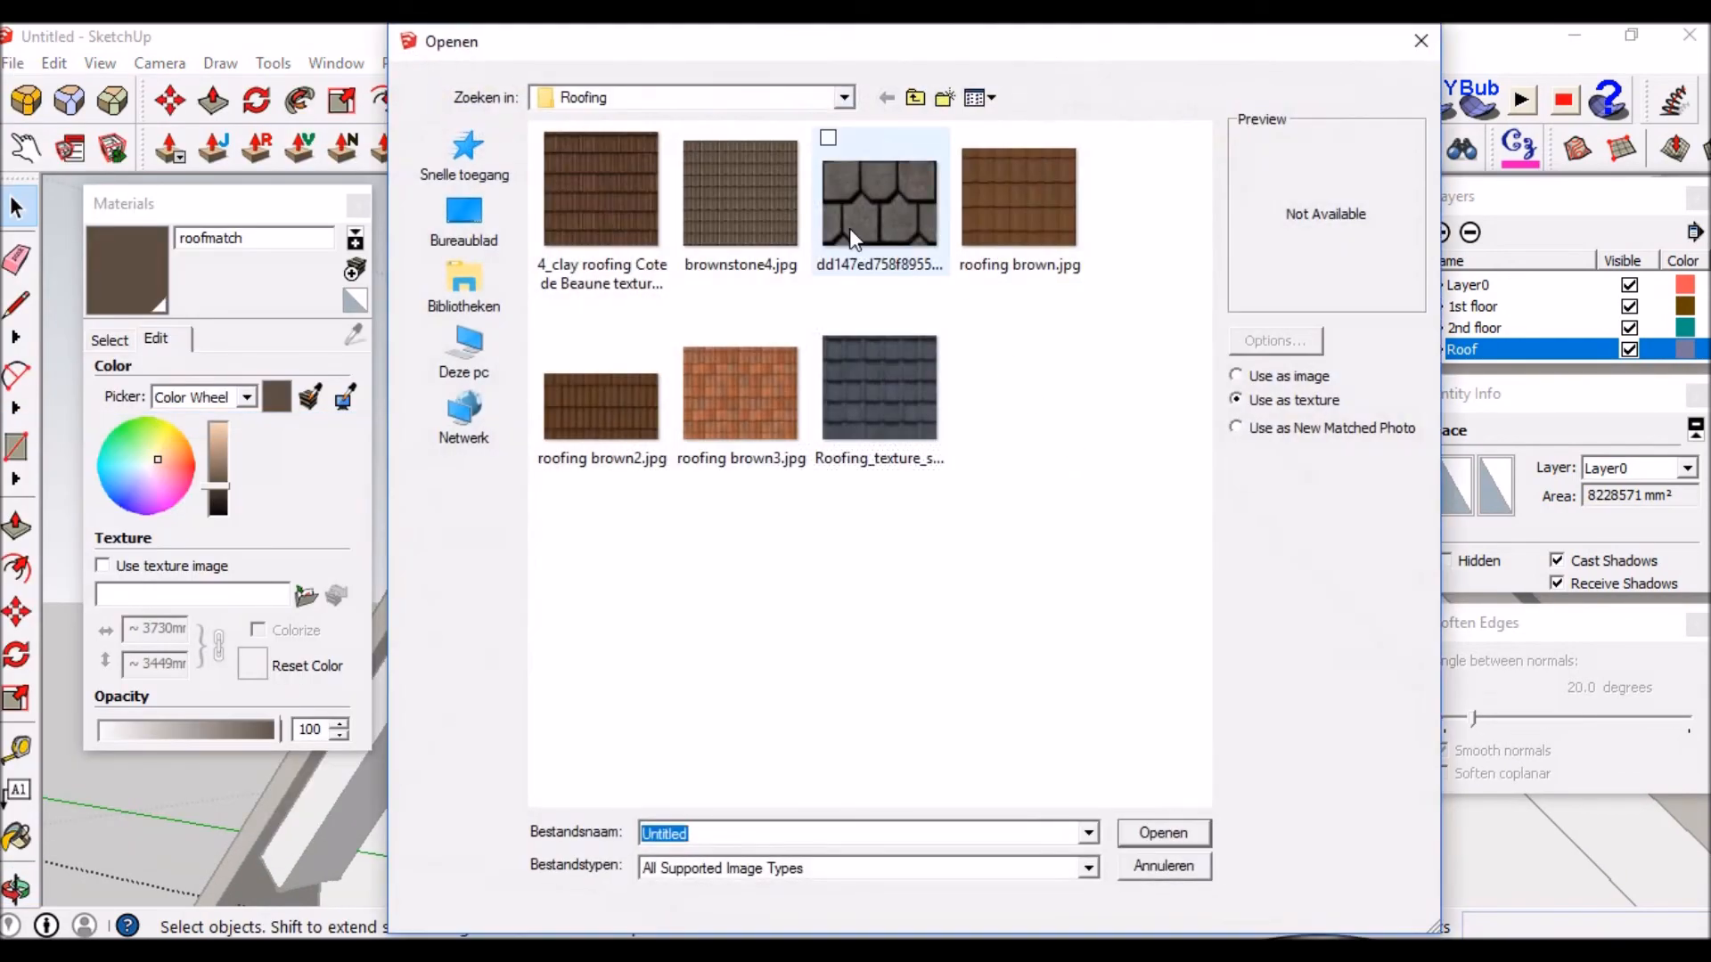
pyautogui.click(845, 98)
pyautogui.click(686, 205)
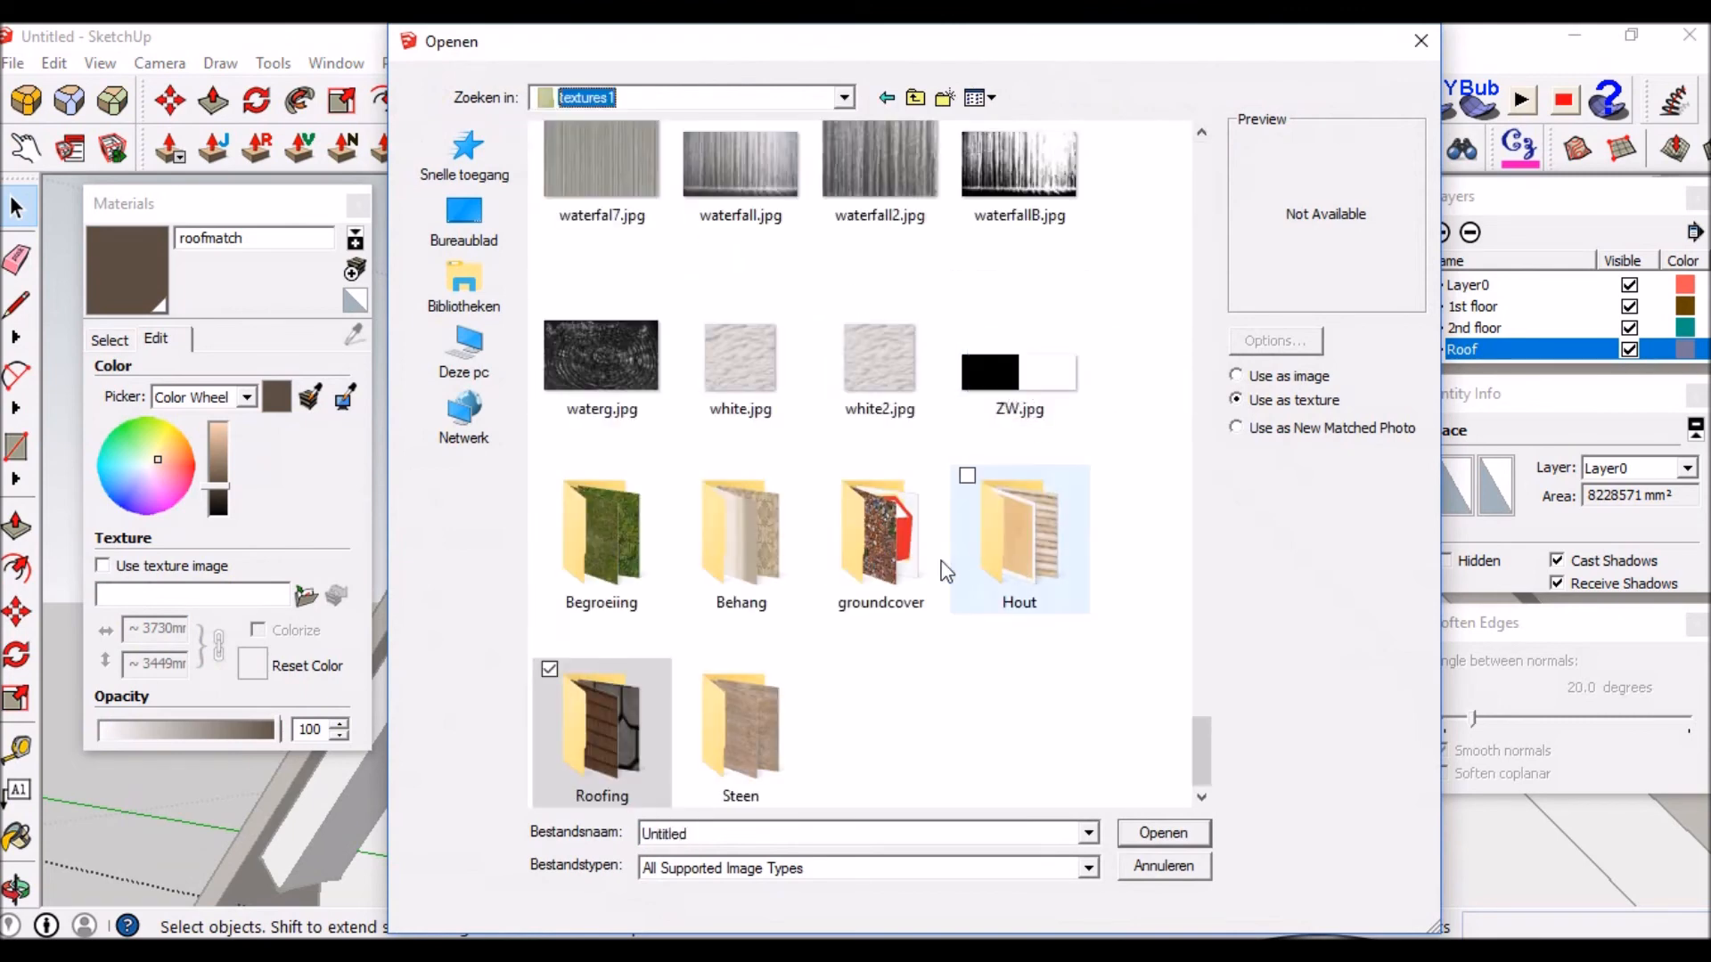
pyautogui.doubleClick(751, 726)
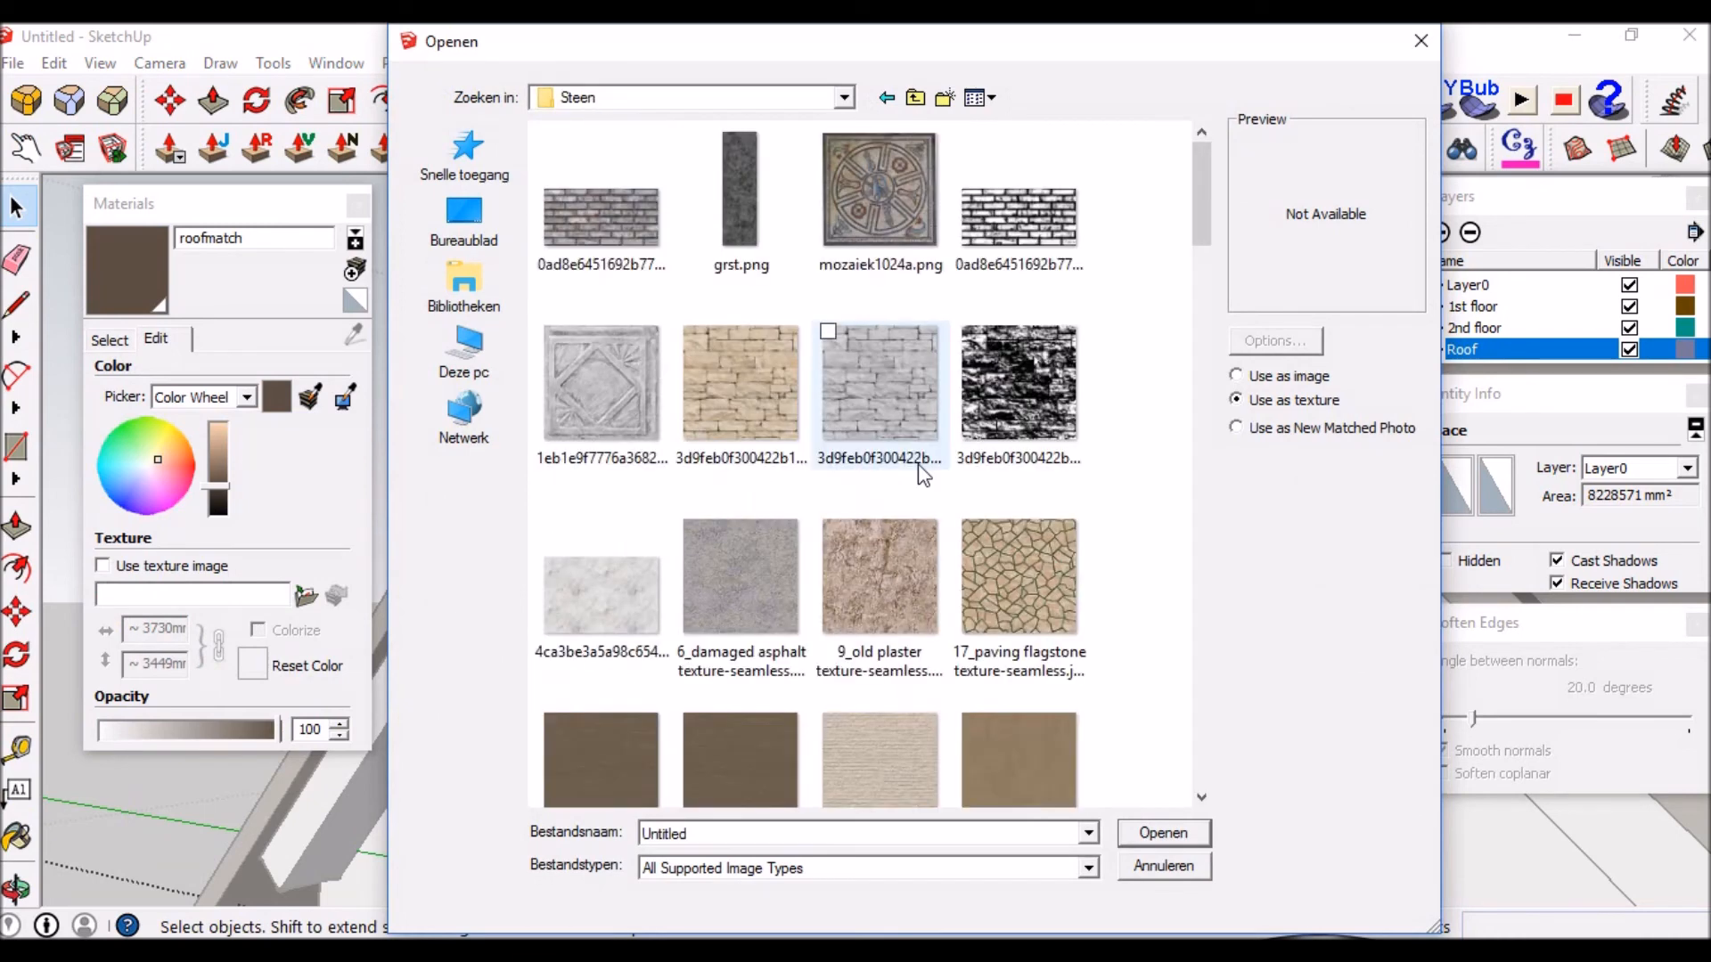
pyautogui.moveTo(1200, 180); pyautogui.dragTo(1236, 503)
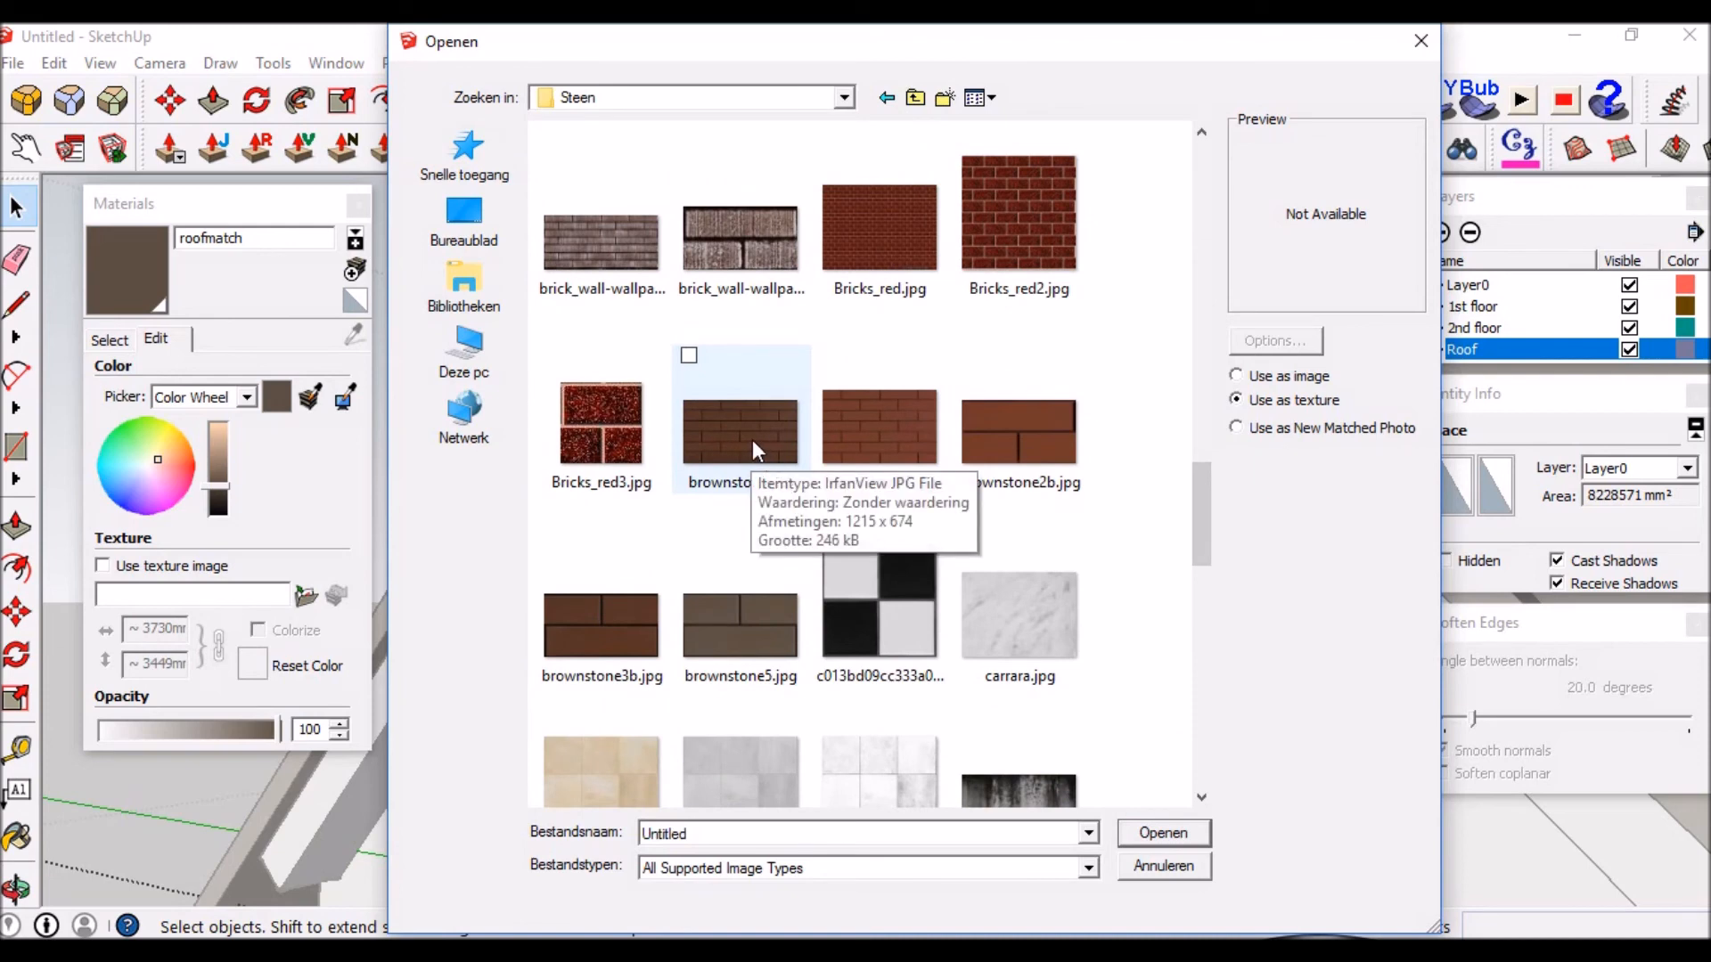
pyautogui.moveTo(1195, 502)
pyautogui.mouseDown()
pyautogui.moveTo(1204, 714)
pyautogui.moveTo(1176, 435)
pyautogui.moveTo(1181, 486)
pyautogui.mouseUp()
pyautogui.click(756, 413)
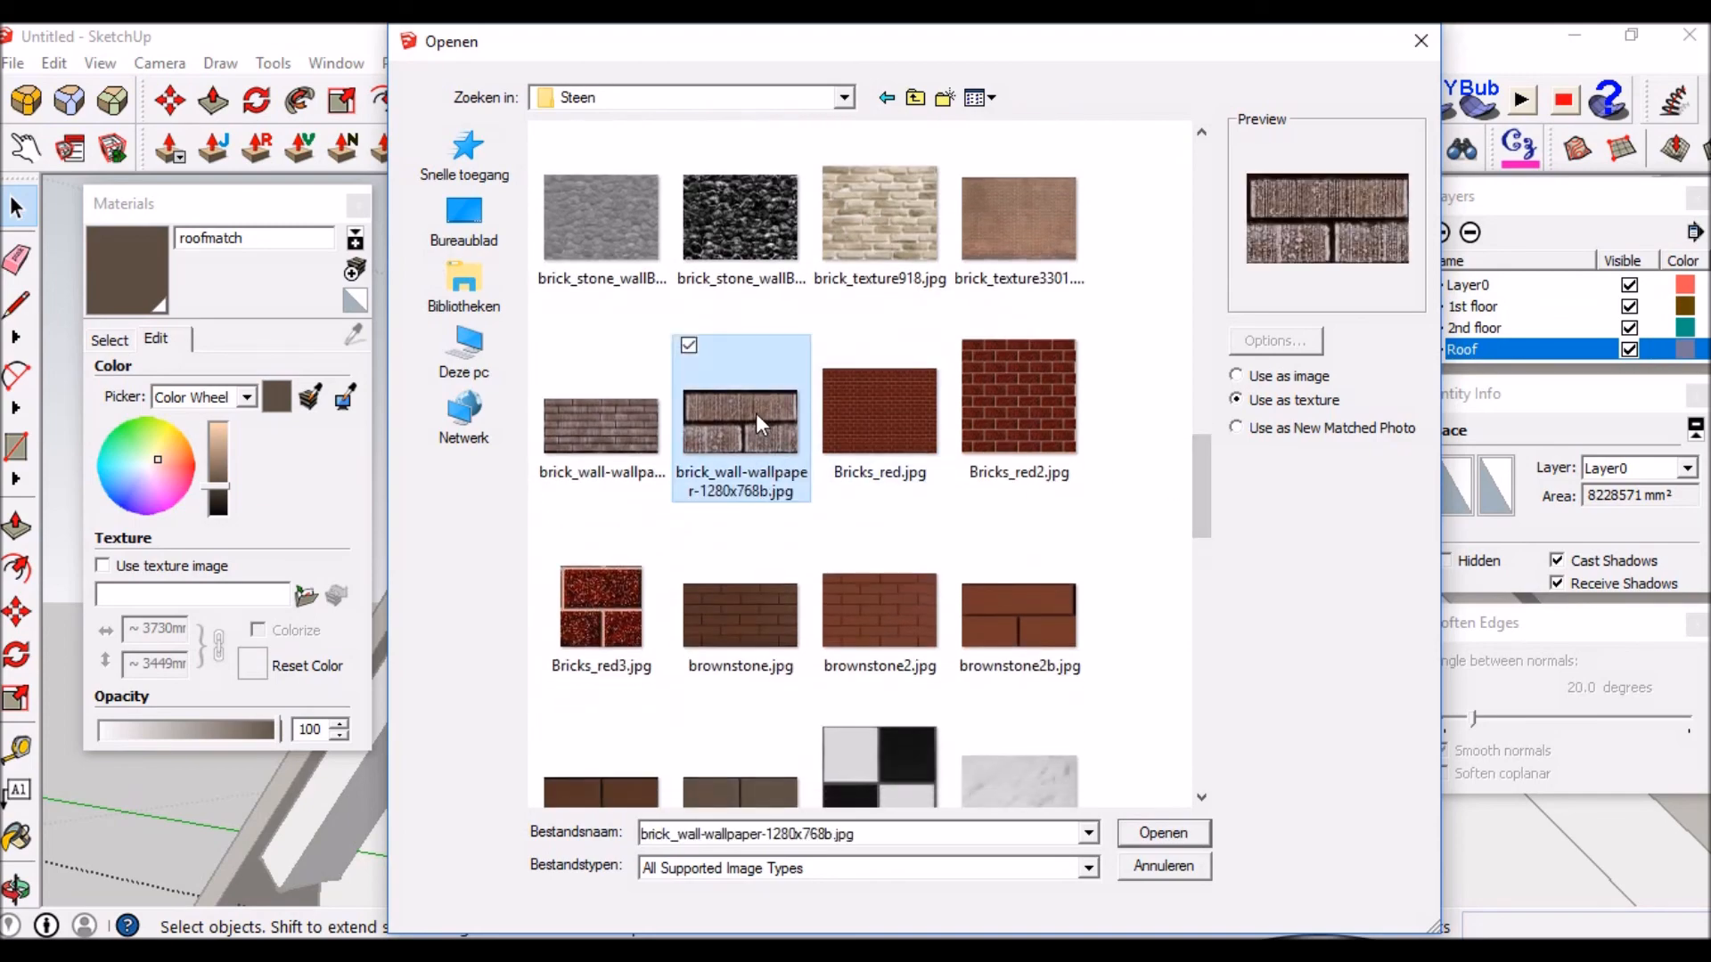
pyautogui.click(1164, 834)
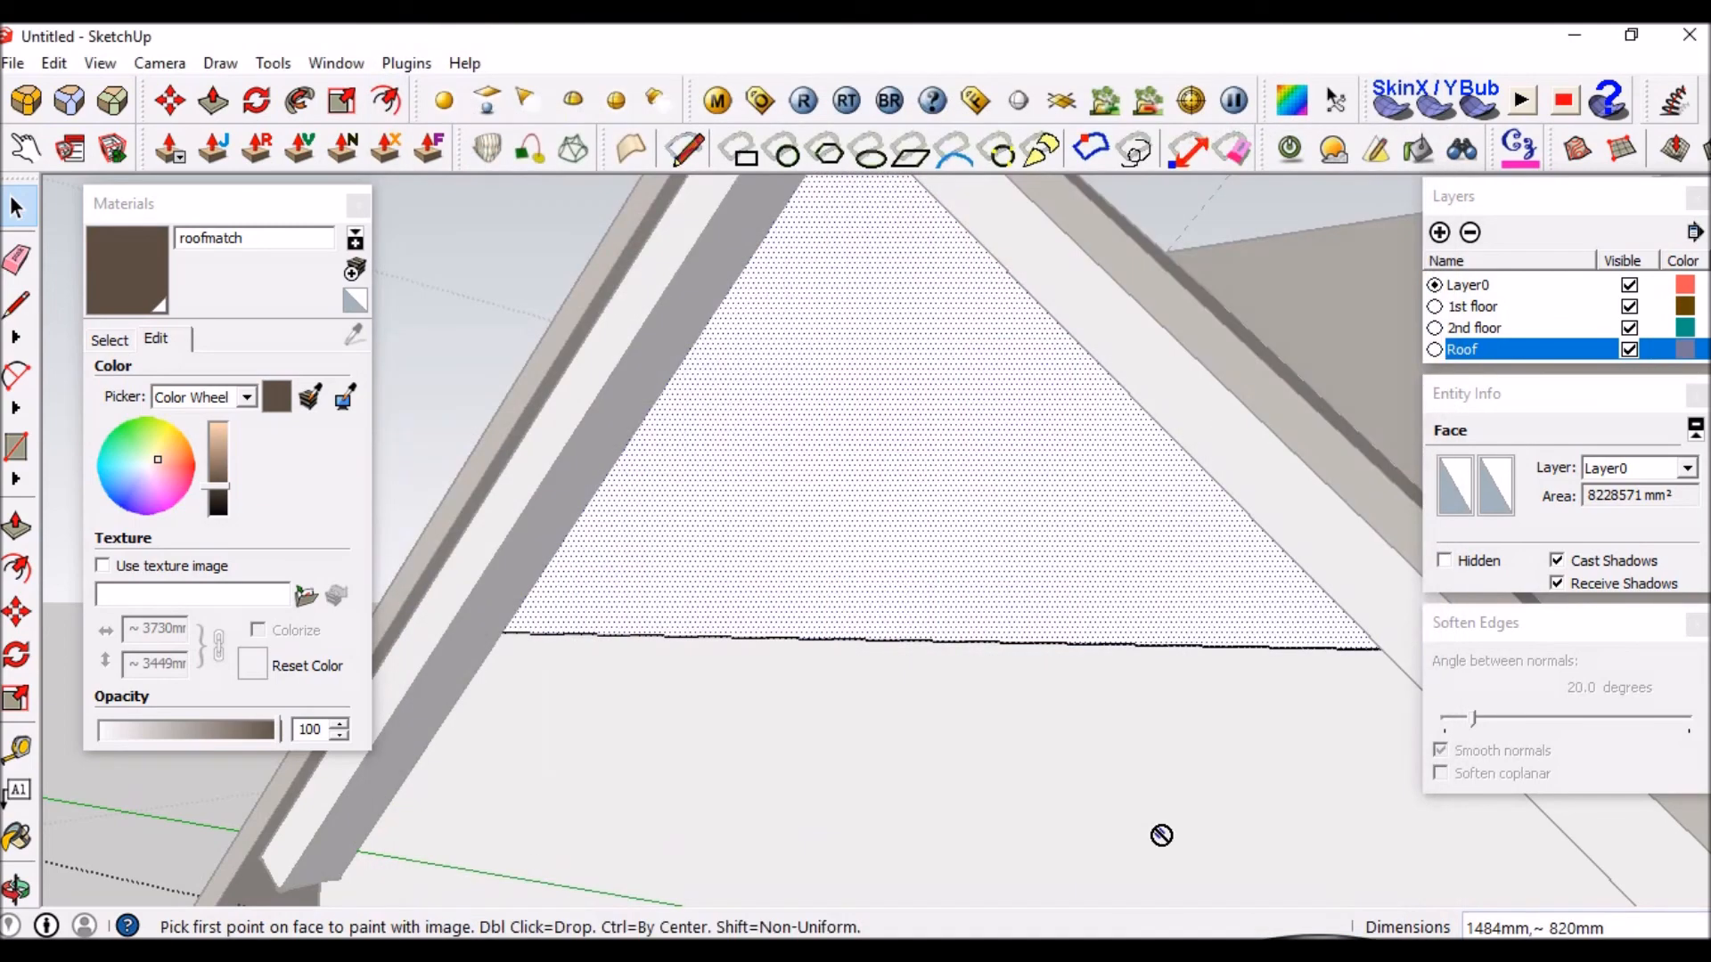
# Place the brick texture on the triangular gable face, starting at its lower edge, with a tile width of about 255 mm.
pyautogui.click(680, 634)
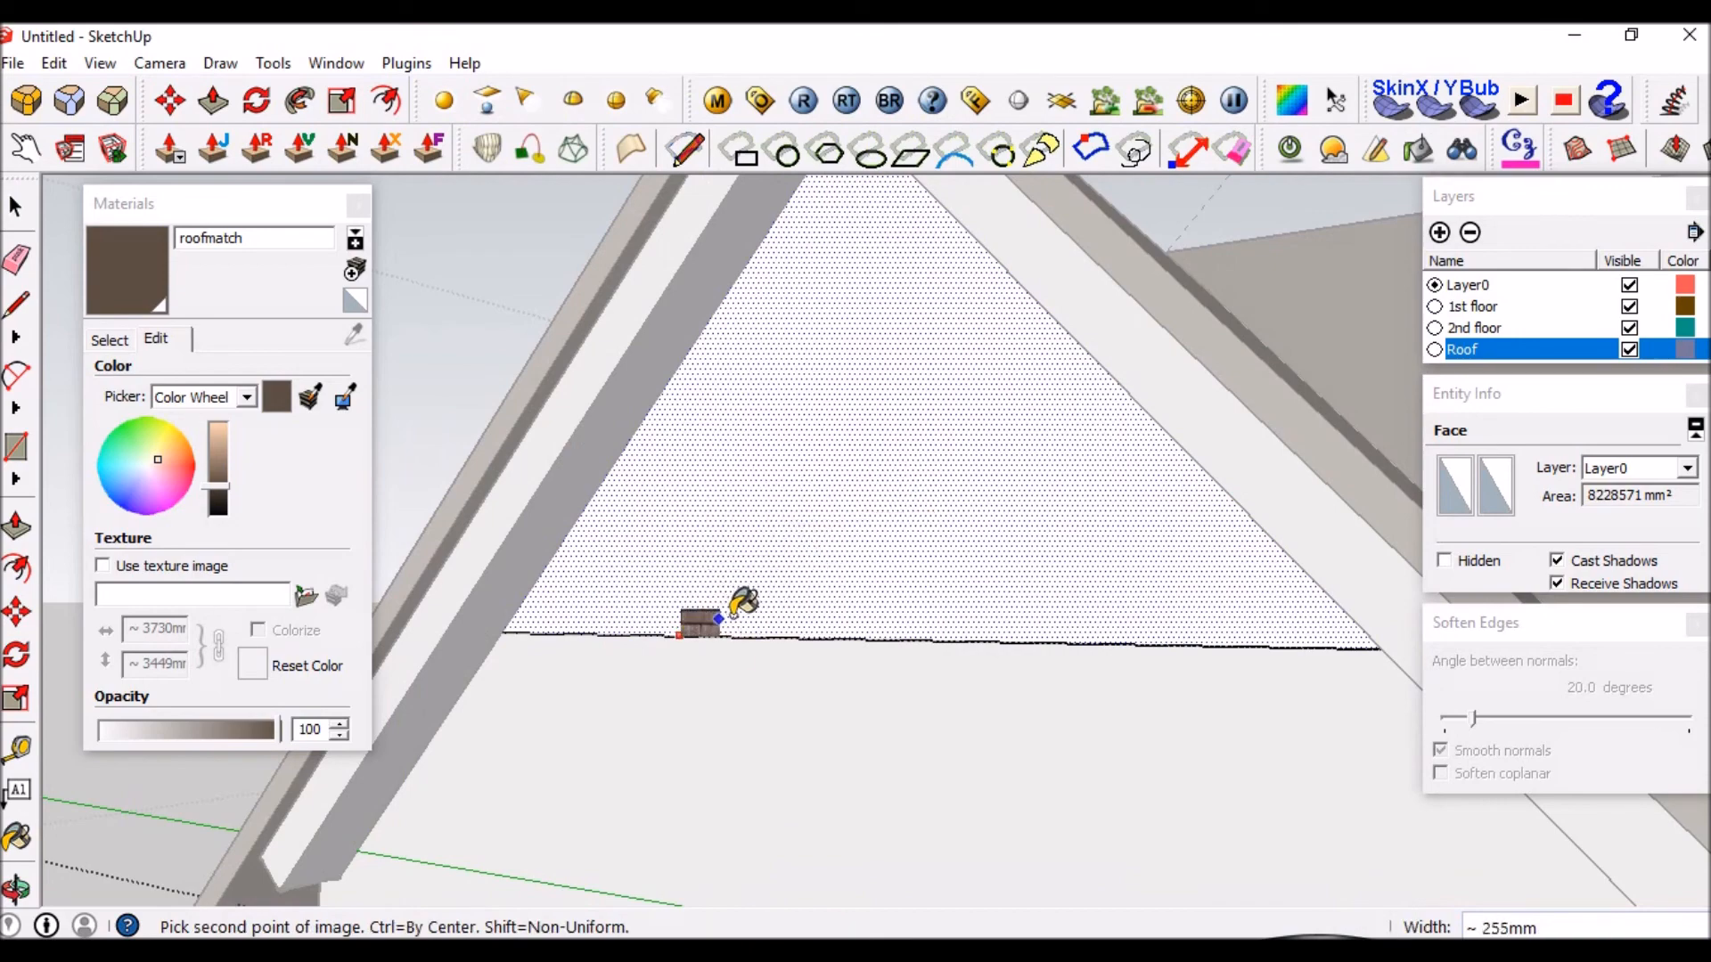
pyautogui.click(720, 618)
pyautogui.moveTo(736, 622); pyautogui.dragTo(1206, 617, button='middle')
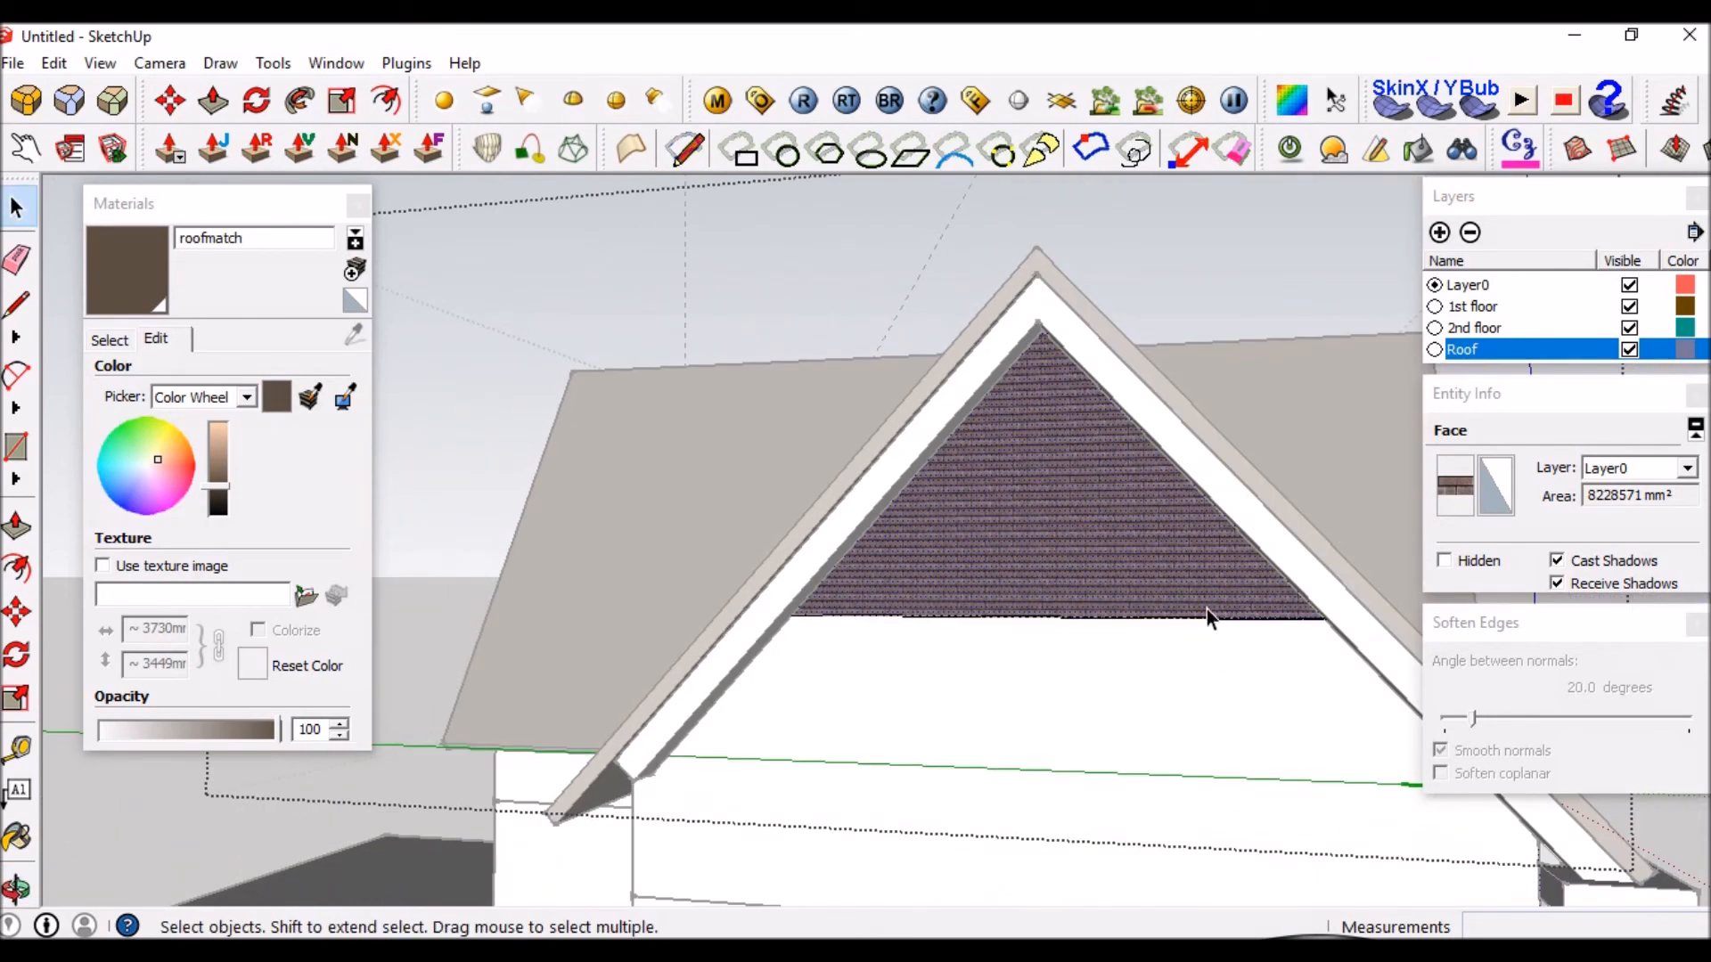
pyautogui.scroll(3, 1207, 617)
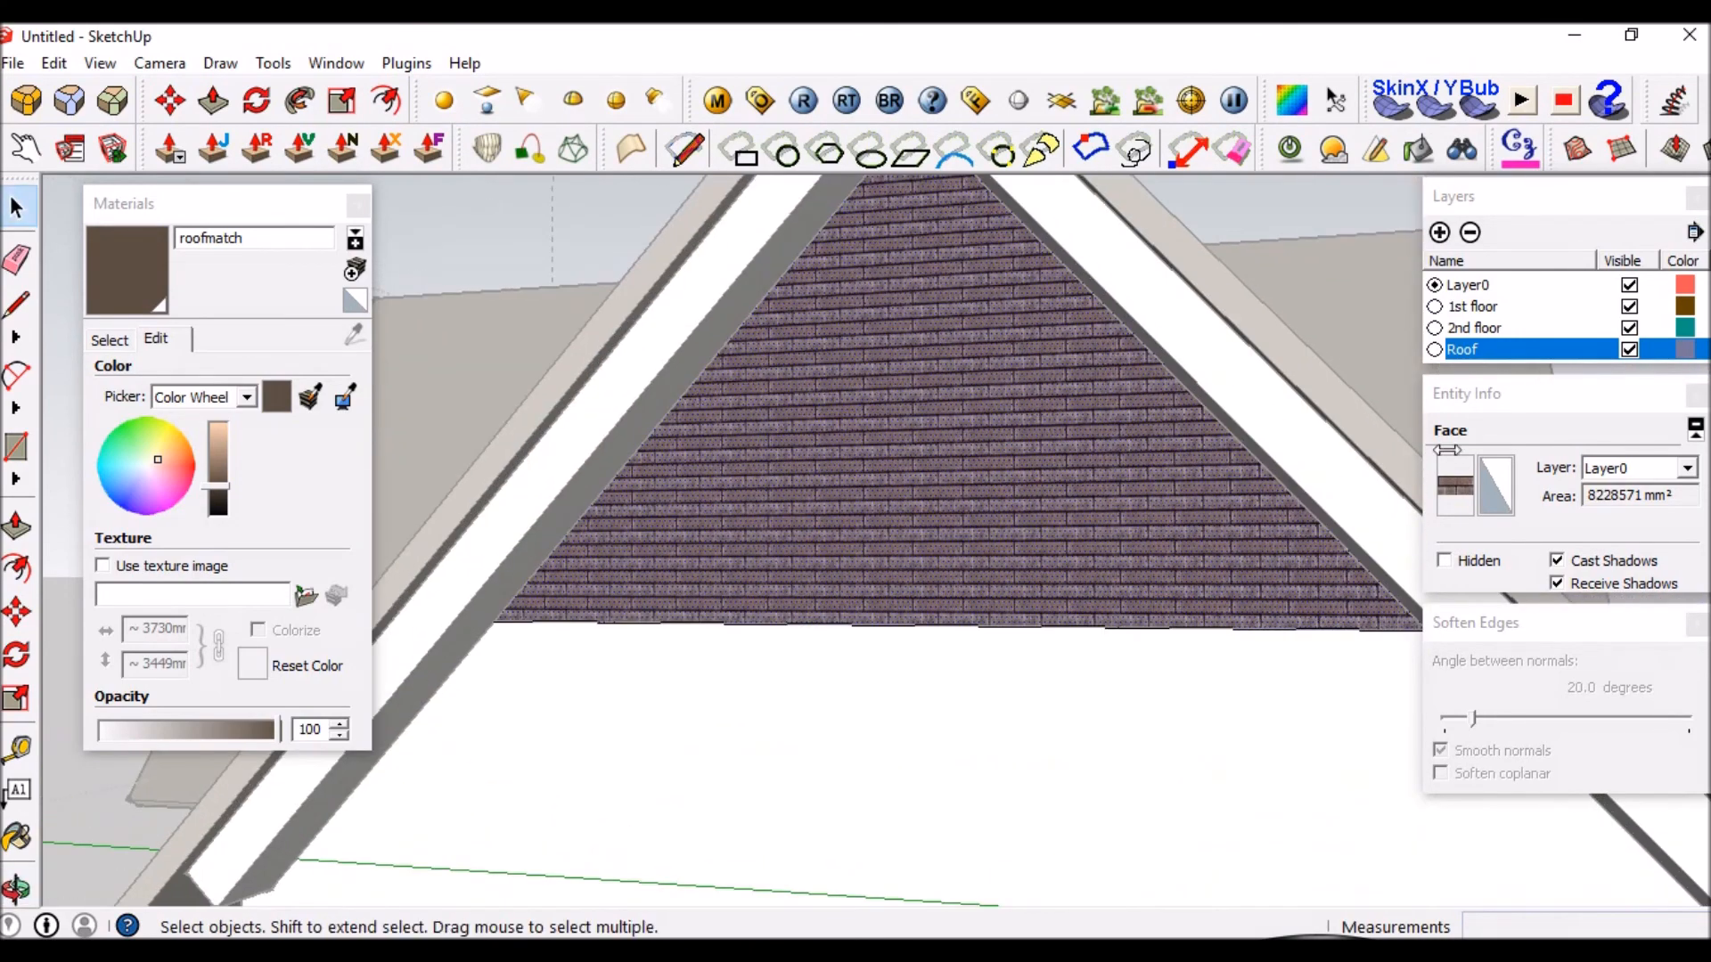
# Sample the brick texture from the finished gable face and paint the triangular wall faces of the other gables.
pyautogui.click(111, 340)
pyautogui.click(360, 339)
pyautogui.moveTo(733, 401); pyautogui.dragTo(560, 530, button='middle')
pyautogui.scroll(-5, 750, 401)
pyautogui.scroll(3, 1135, 439)
pyautogui.click(1134, 440)
pyautogui.moveTo(1140, 437); pyautogui.dragTo(1165, 441, button='middle')
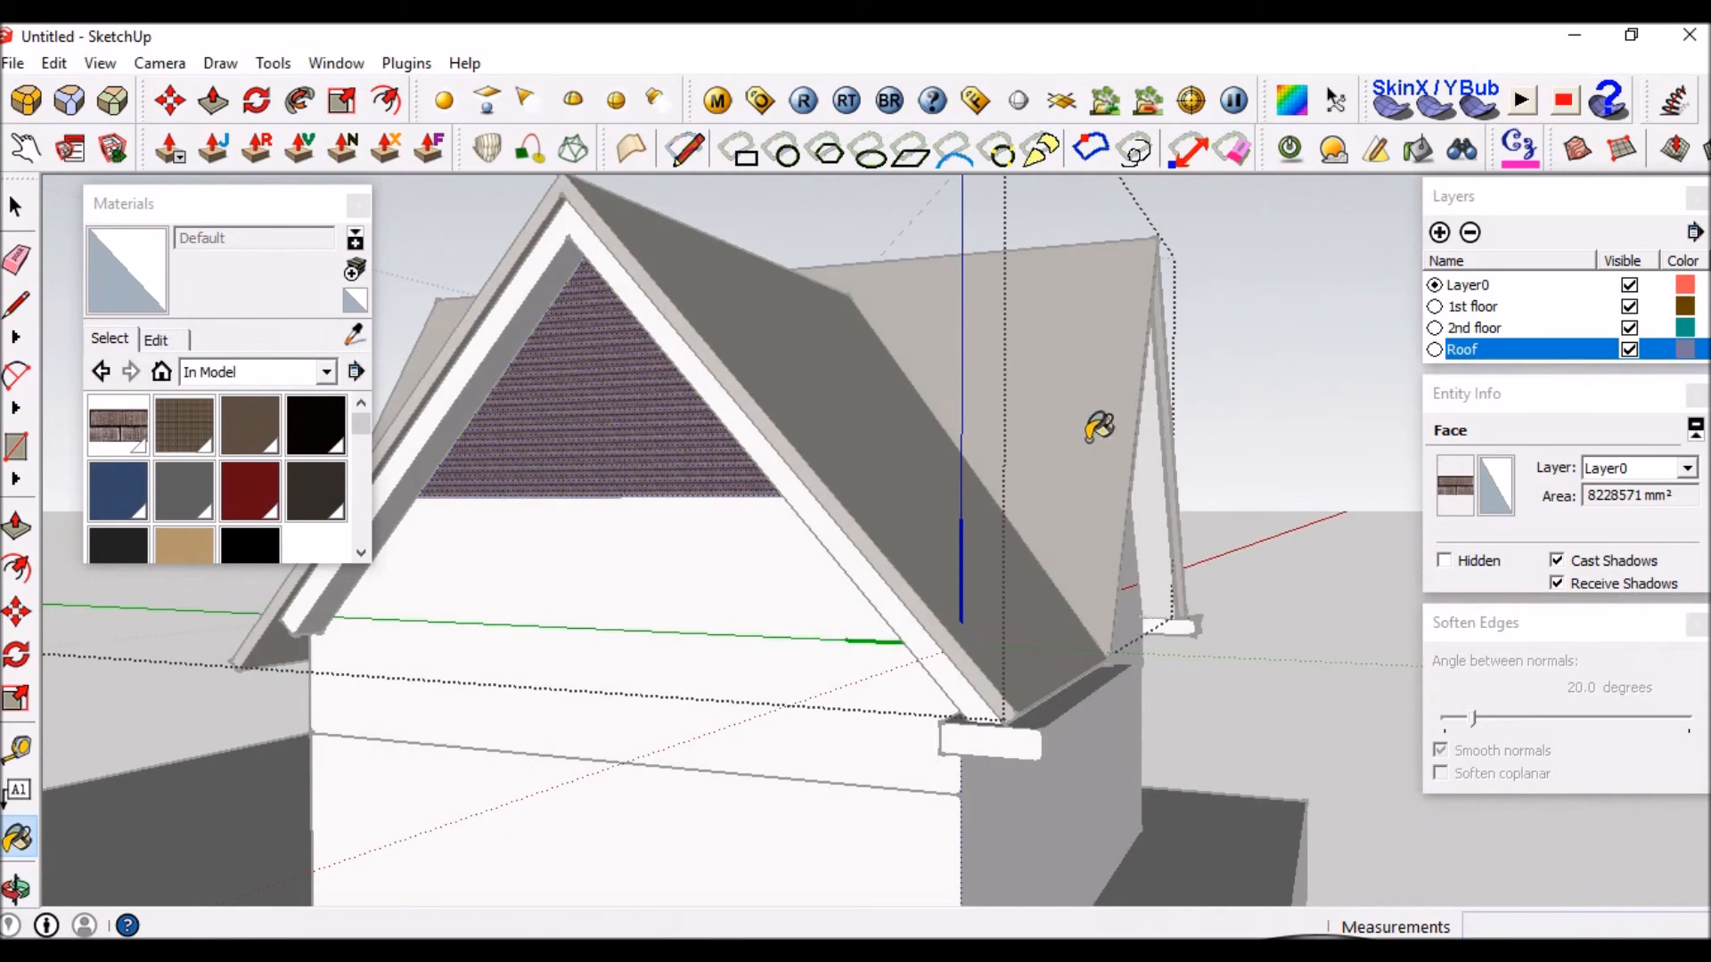
pyautogui.click(680, 429)
pyautogui.moveTo(1006, 423); pyautogui.dragTo(1085, 463, button='middle')
pyautogui.click(1070, 426)
pyautogui.moveTo(714, 481)
pyautogui.mouseDown(button='middle')
pyautogui.moveTo(737, 496)
pyautogui.moveTo(1233, 473)
pyautogui.moveTo(987, 443)
pyautogui.mouseUp(button='middle')
pyautogui.scroll(4, 978, 455)
pyautogui.click(946, 420)
# Leave the gable group, open the second-floor wall group and paint its walls with the brick_wall-wallpaper material.
pyautogui.press('space')
pyautogui.scroll(-3, 948, 424)
pyautogui.press('Escape')
pyautogui.click(927, 519)
pyautogui.doubleClick(904, 512)
pyautogui.click(133, 277)
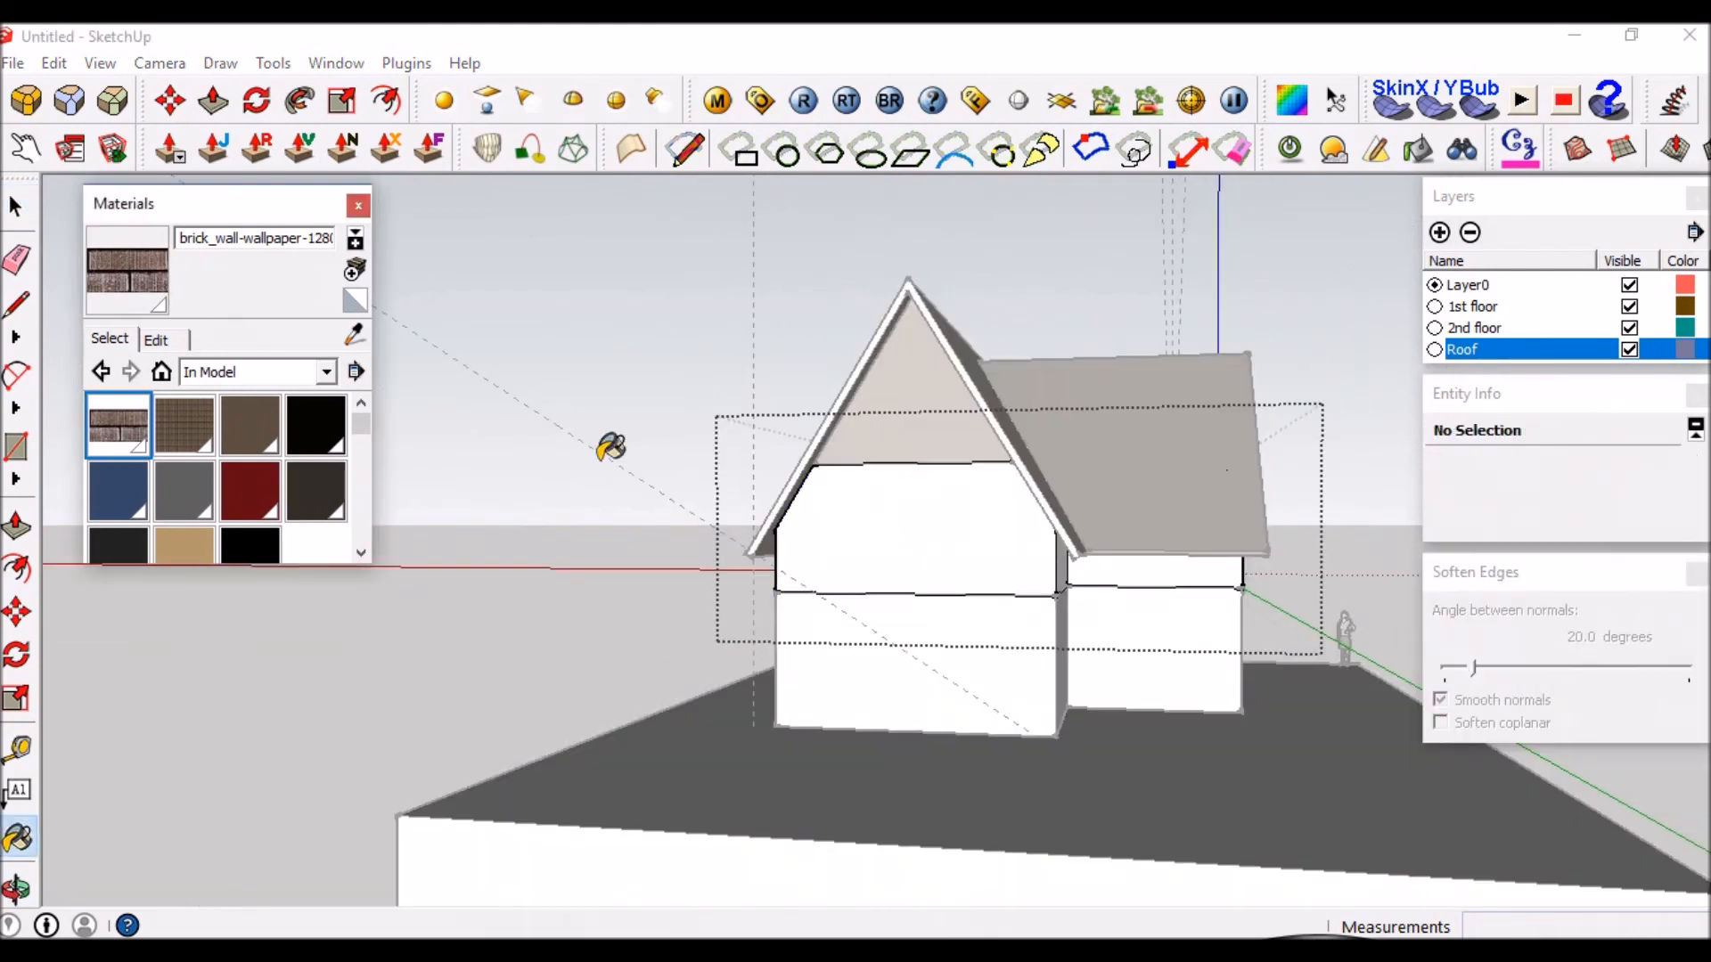
pyautogui.scroll(3, 980, 526)
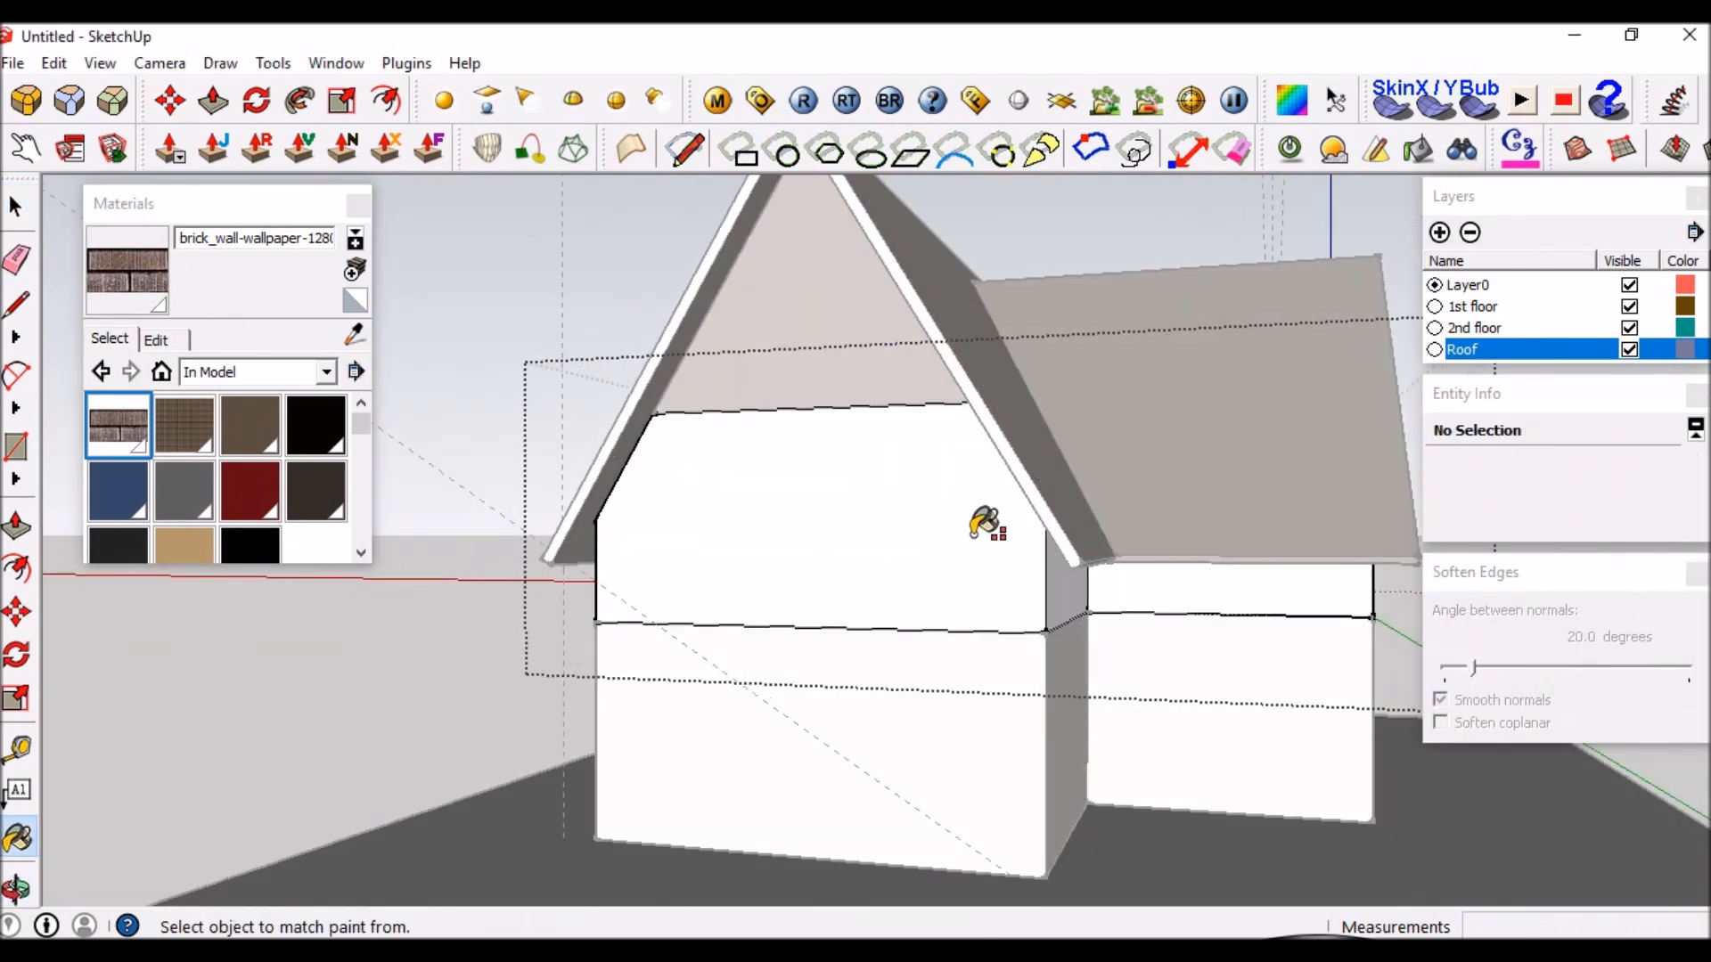
pyautogui.click(985, 525)
pyautogui.moveTo(1020, 547)
pyautogui.mouseDown(button='middle')
pyautogui.moveTo(954, 563)
pyautogui.moveTo(1271, 562)
pyautogui.moveTo(985, 618)
pyautogui.moveTo(708, 519)
pyautogui.moveTo(856, 642)
pyautogui.moveTo(974, 638)
pyautogui.moveTo(966, 523)
pyautogui.mouseUp(button='middle')
pyautogui.press('space')
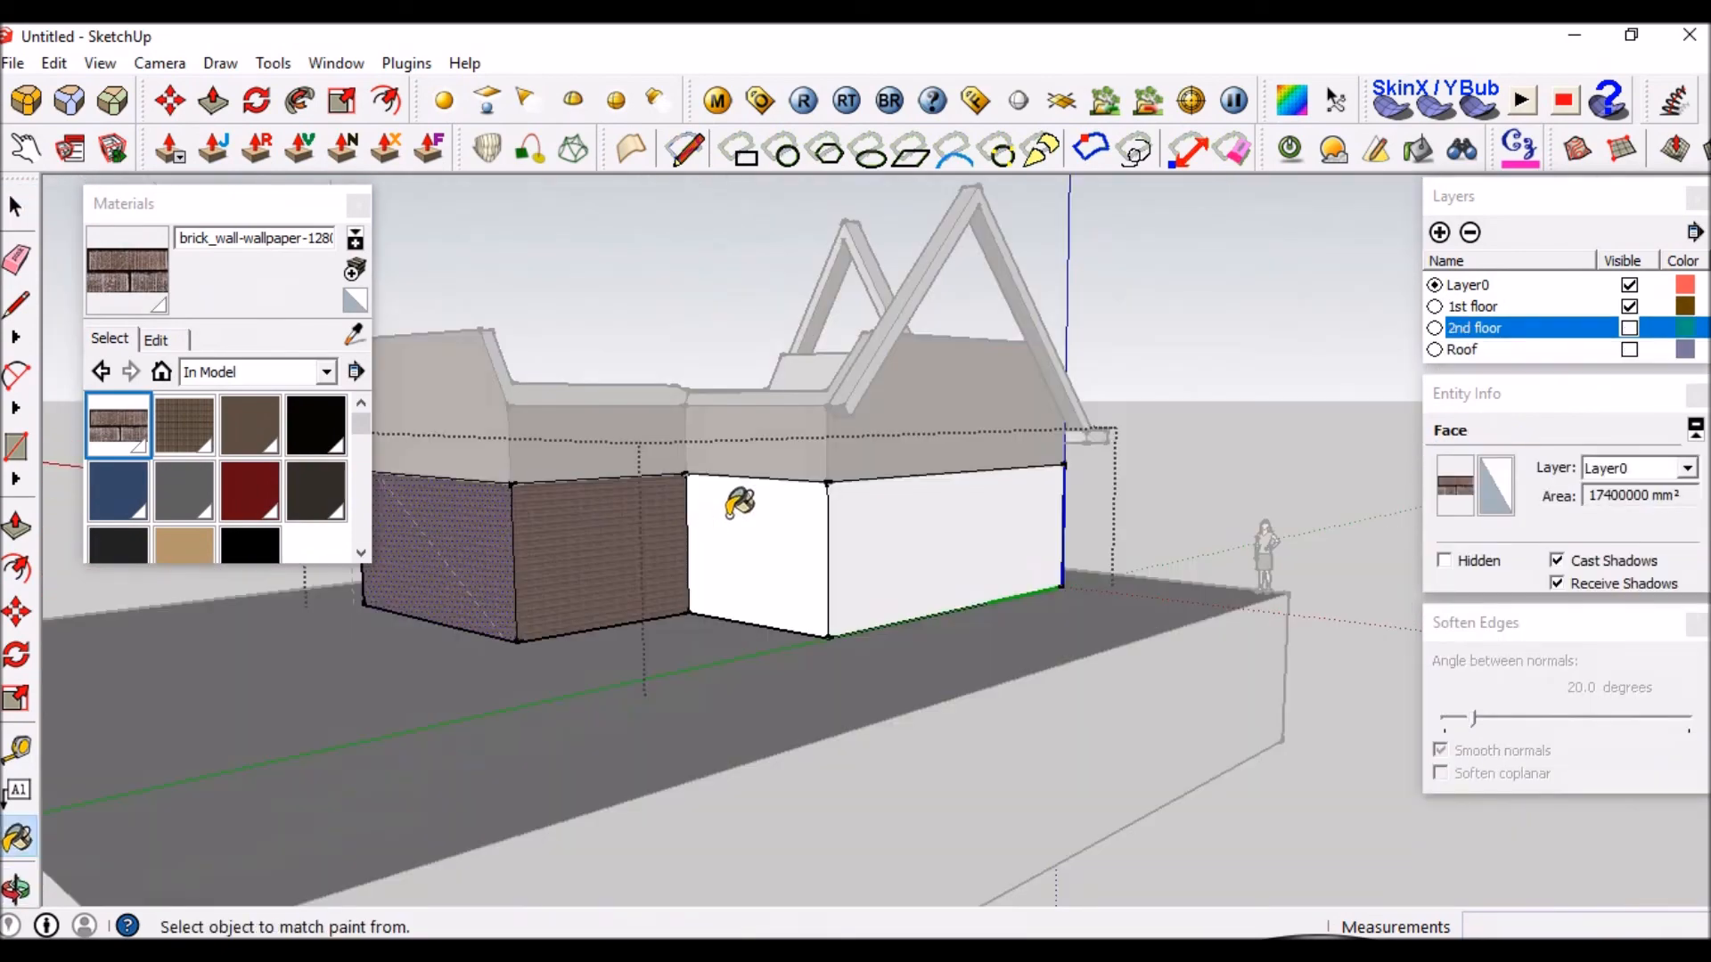
# Paint the remaining ground-floor walls with the brick_wall-wallpaper material.
pyautogui.click(739, 503)
pyautogui.click(1058, 516)
pyautogui.moveTo(1057, 516); pyautogui.dragTo(650, 516, button='middle')
pyautogui.click(810, 500)
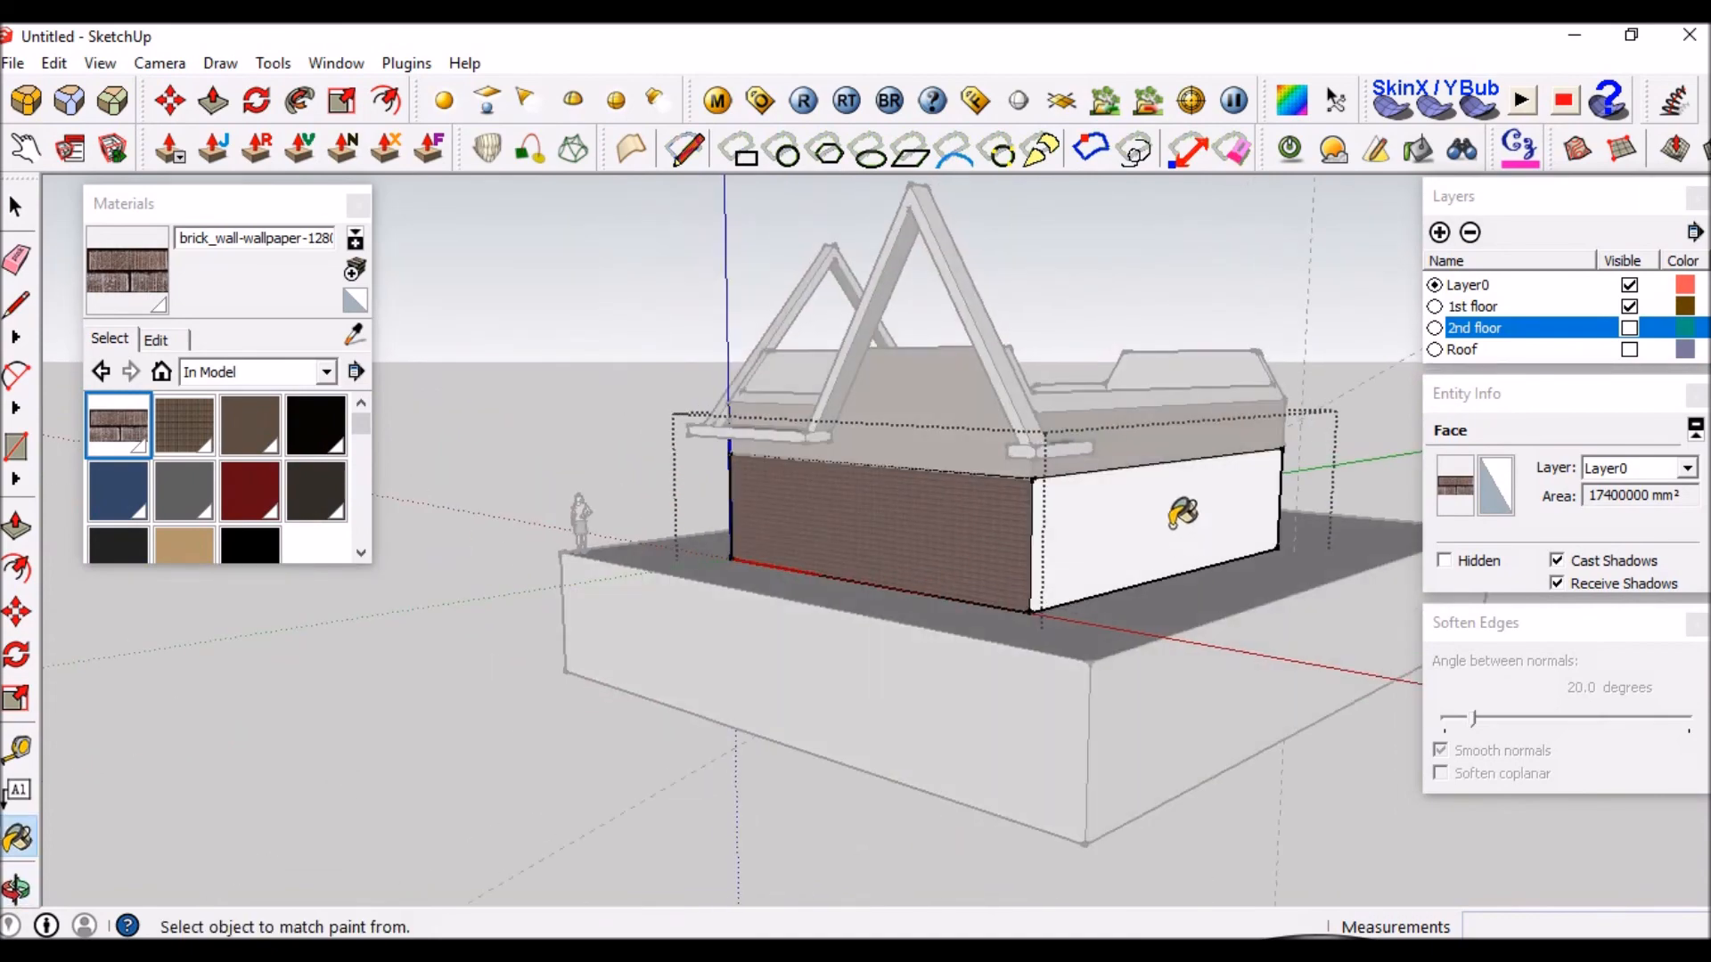
pyautogui.click(1173, 525)
pyautogui.moveTo(1172, 526)
pyautogui.mouseDown(button='middle')
pyautogui.moveTo(874, 534)
pyautogui.moveTo(725, 517)
pyautogui.moveTo(630, 576)
pyautogui.moveTo(571, 530)
pyautogui.mouseUp(button='middle')
pyautogui.scroll(4, 823, 526)
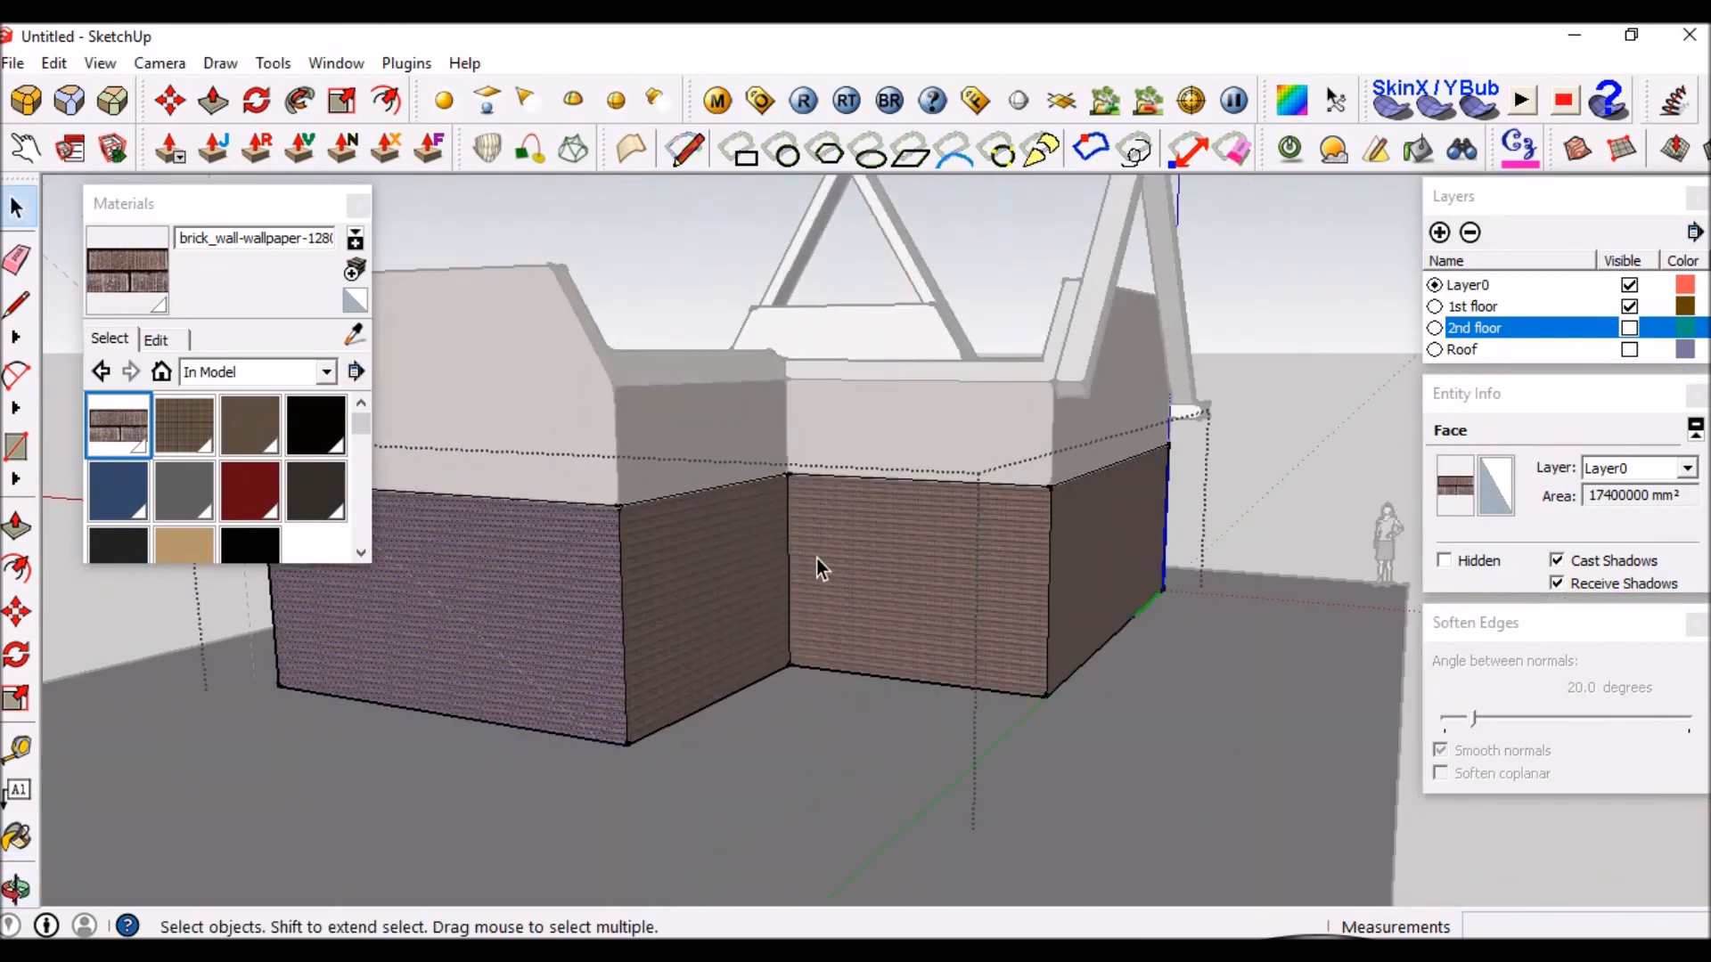
# Leave the wall group and examine the brick texture's scale and alignment across both floors.
pyautogui.scroll(-3, 818, 554)
pyautogui.moveTo(816, 553); pyautogui.dragTo(1114, 562, button='middle')
pyautogui.scroll(-3, 847, 588)
pyautogui.moveTo(713, 552); pyautogui.dragTo(852, 534, button='middle')
pyautogui.scroll(5, 966, 534)
pyautogui.scroll(2, 937, 383)
pyautogui.scroll(-3, 895, 390)
pyautogui.moveTo(895, 391); pyautogui.dragTo(928, 447, button='middle')
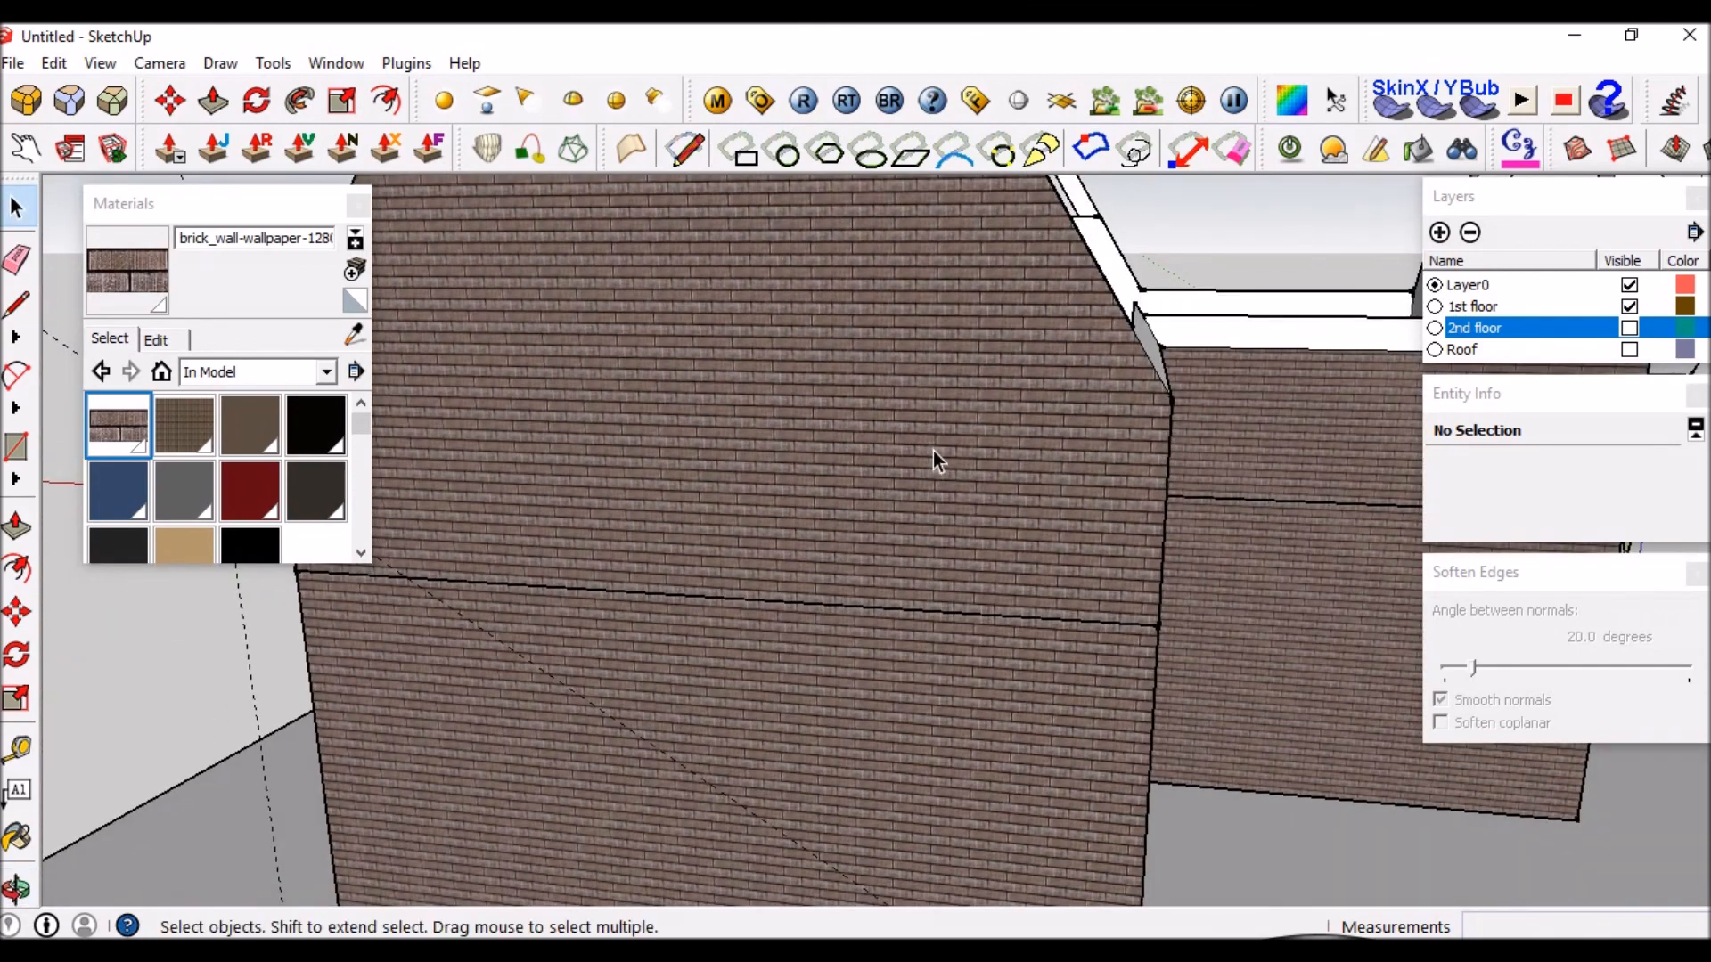
pyautogui.scroll(-2, 1287, 394)
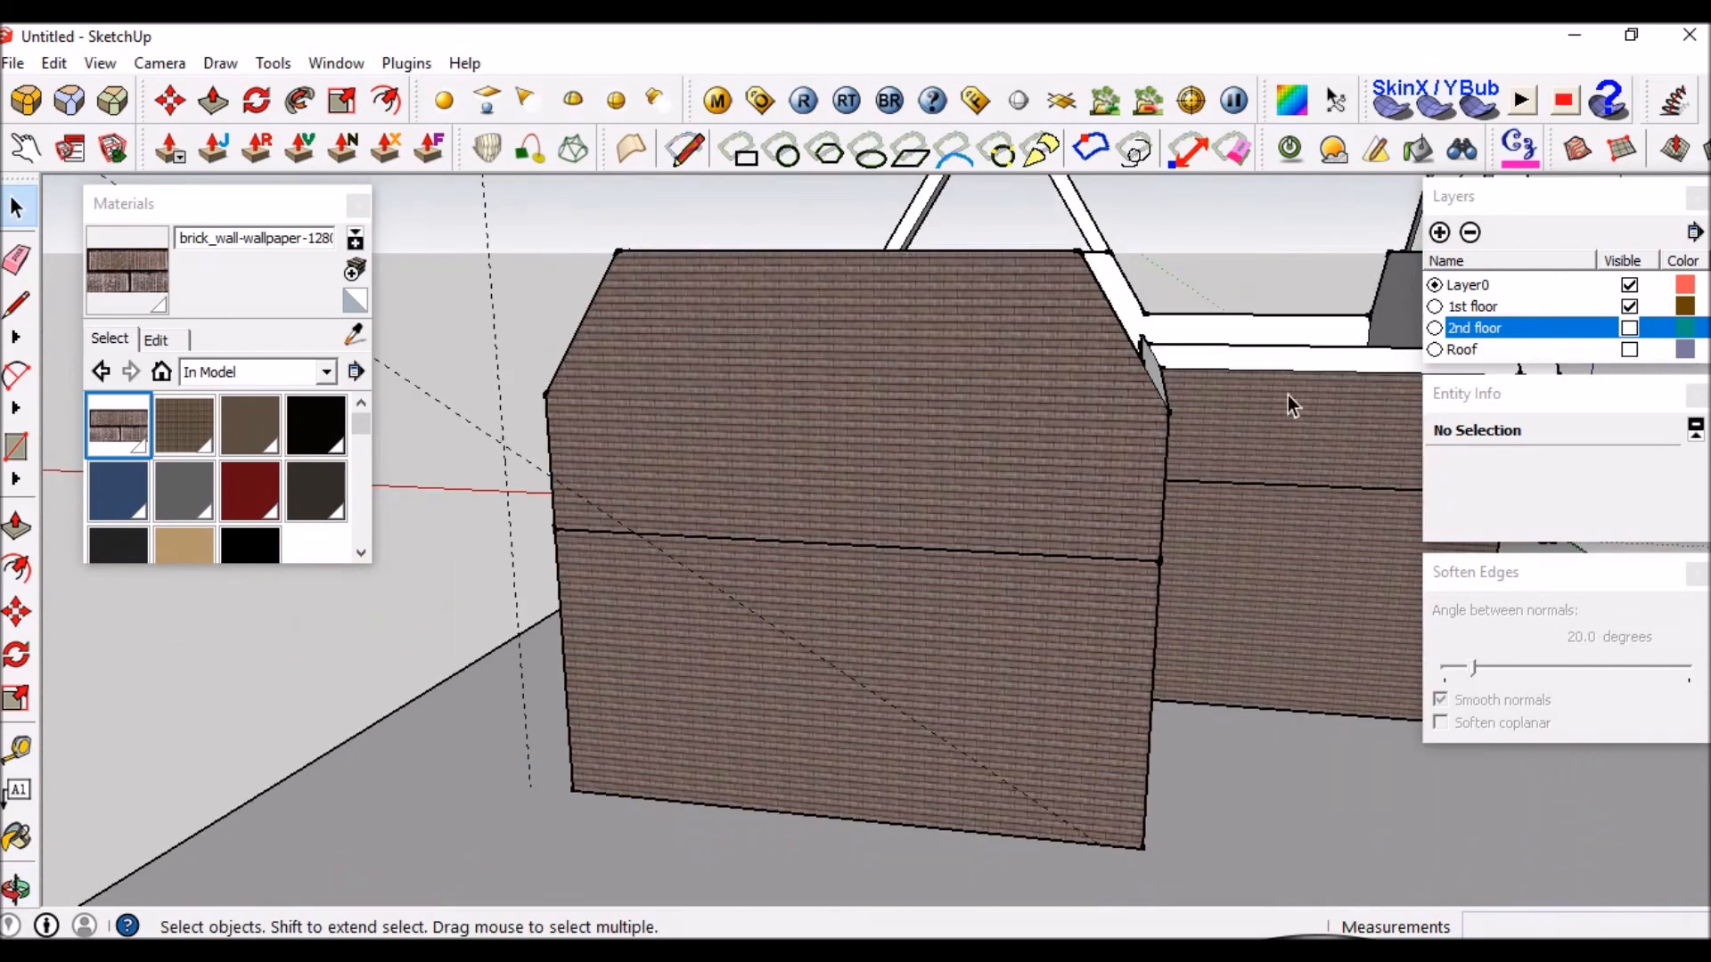
# Show the 2nd floor and Roof layers and inspect the complete brick-clad house.
pyautogui.click(1628, 327)
pyautogui.click(1629, 349)
pyautogui.scroll(-2, 1002, 451)
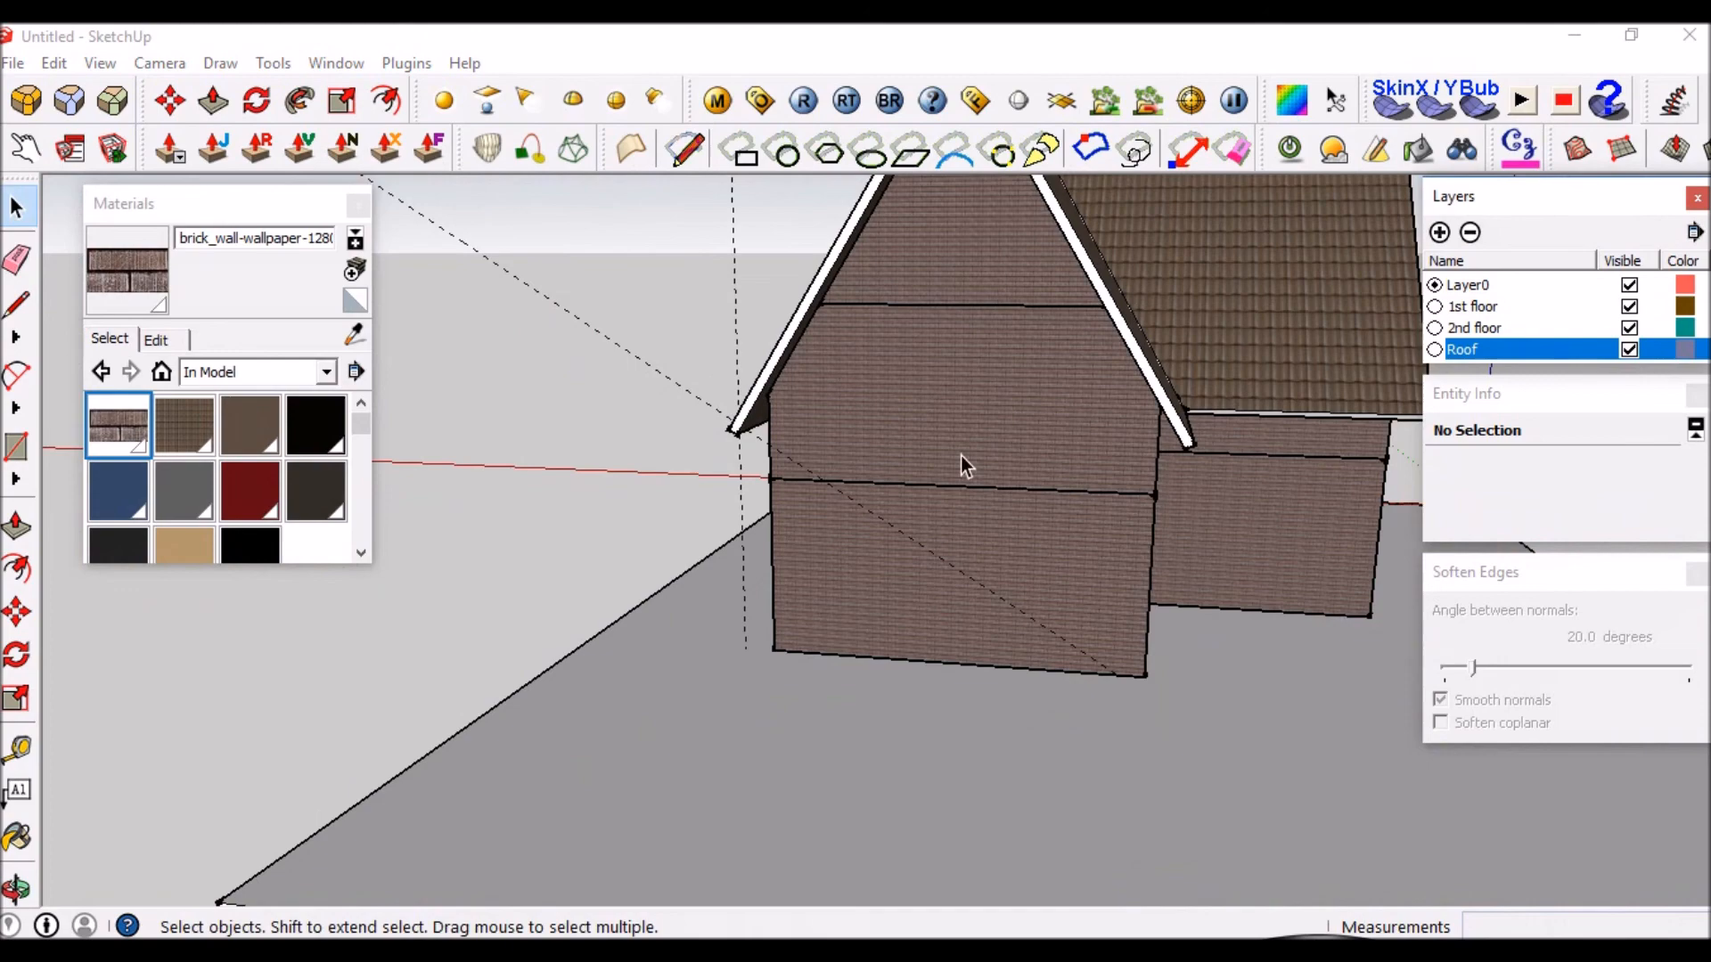
pyautogui.moveTo(1002, 451); pyautogui.dragTo(598, 470, button='middle')
pyautogui.scroll(-3, 599, 470)
pyautogui.moveTo(1034, 515); pyautogui.dragTo(396, 531, button='middle')
pyautogui.scroll(3, 900, 425)
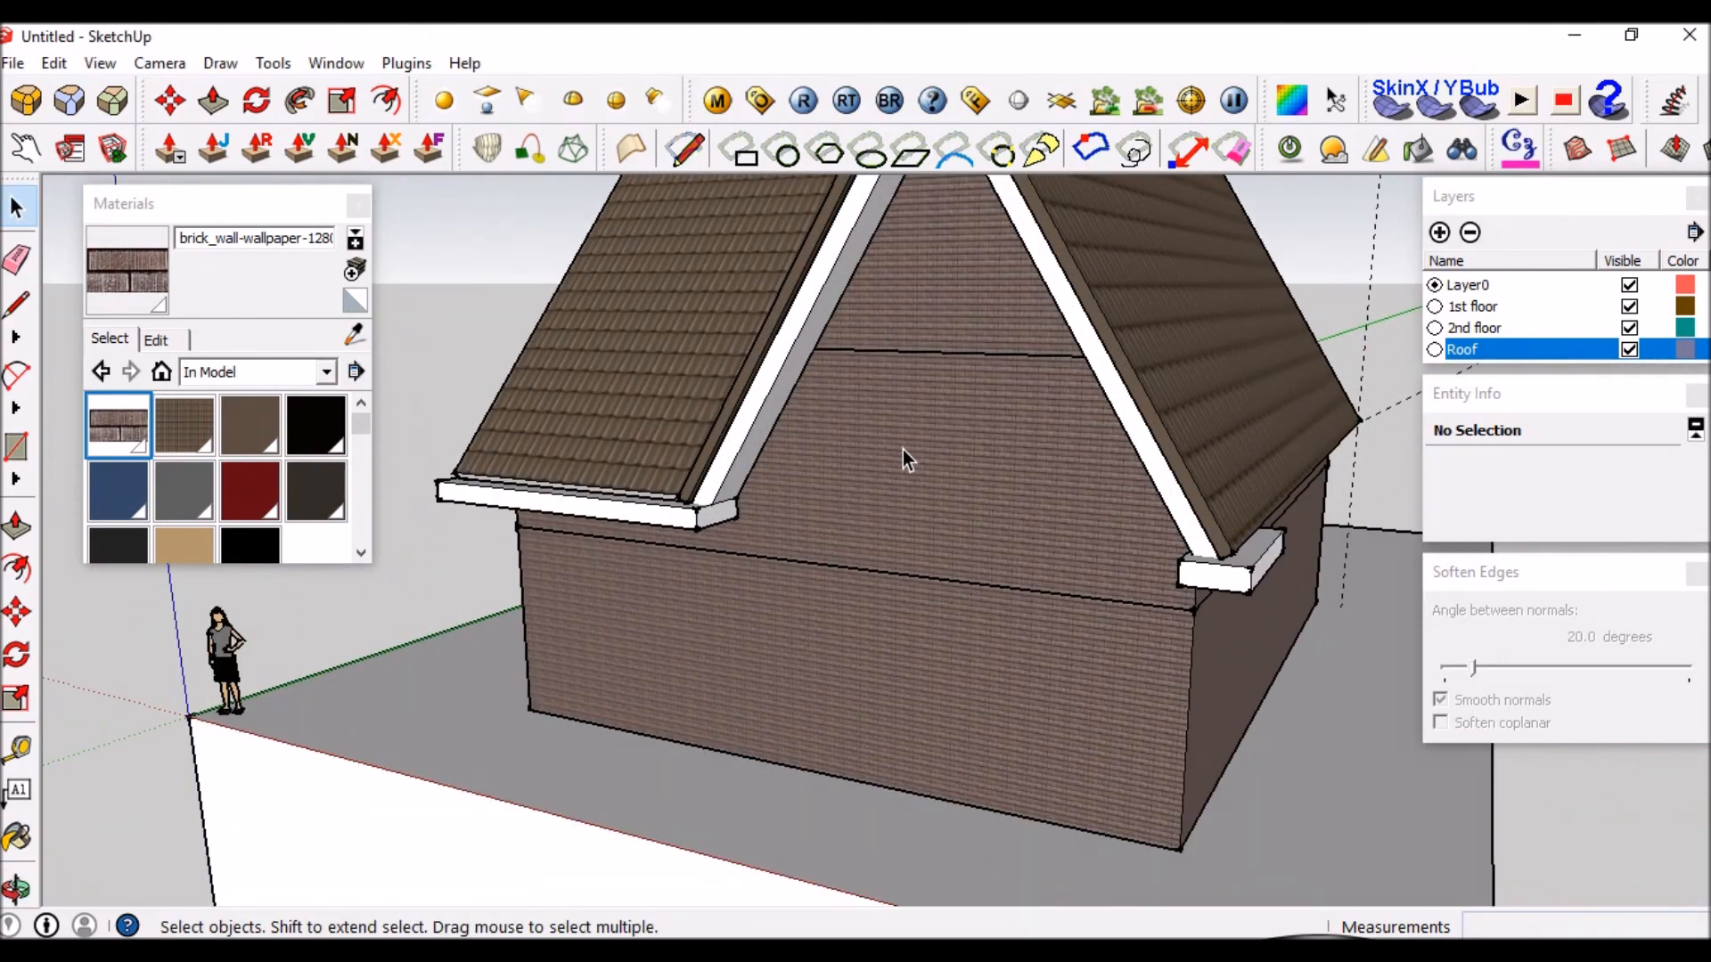
pyautogui.scroll(-2, 936, 433)
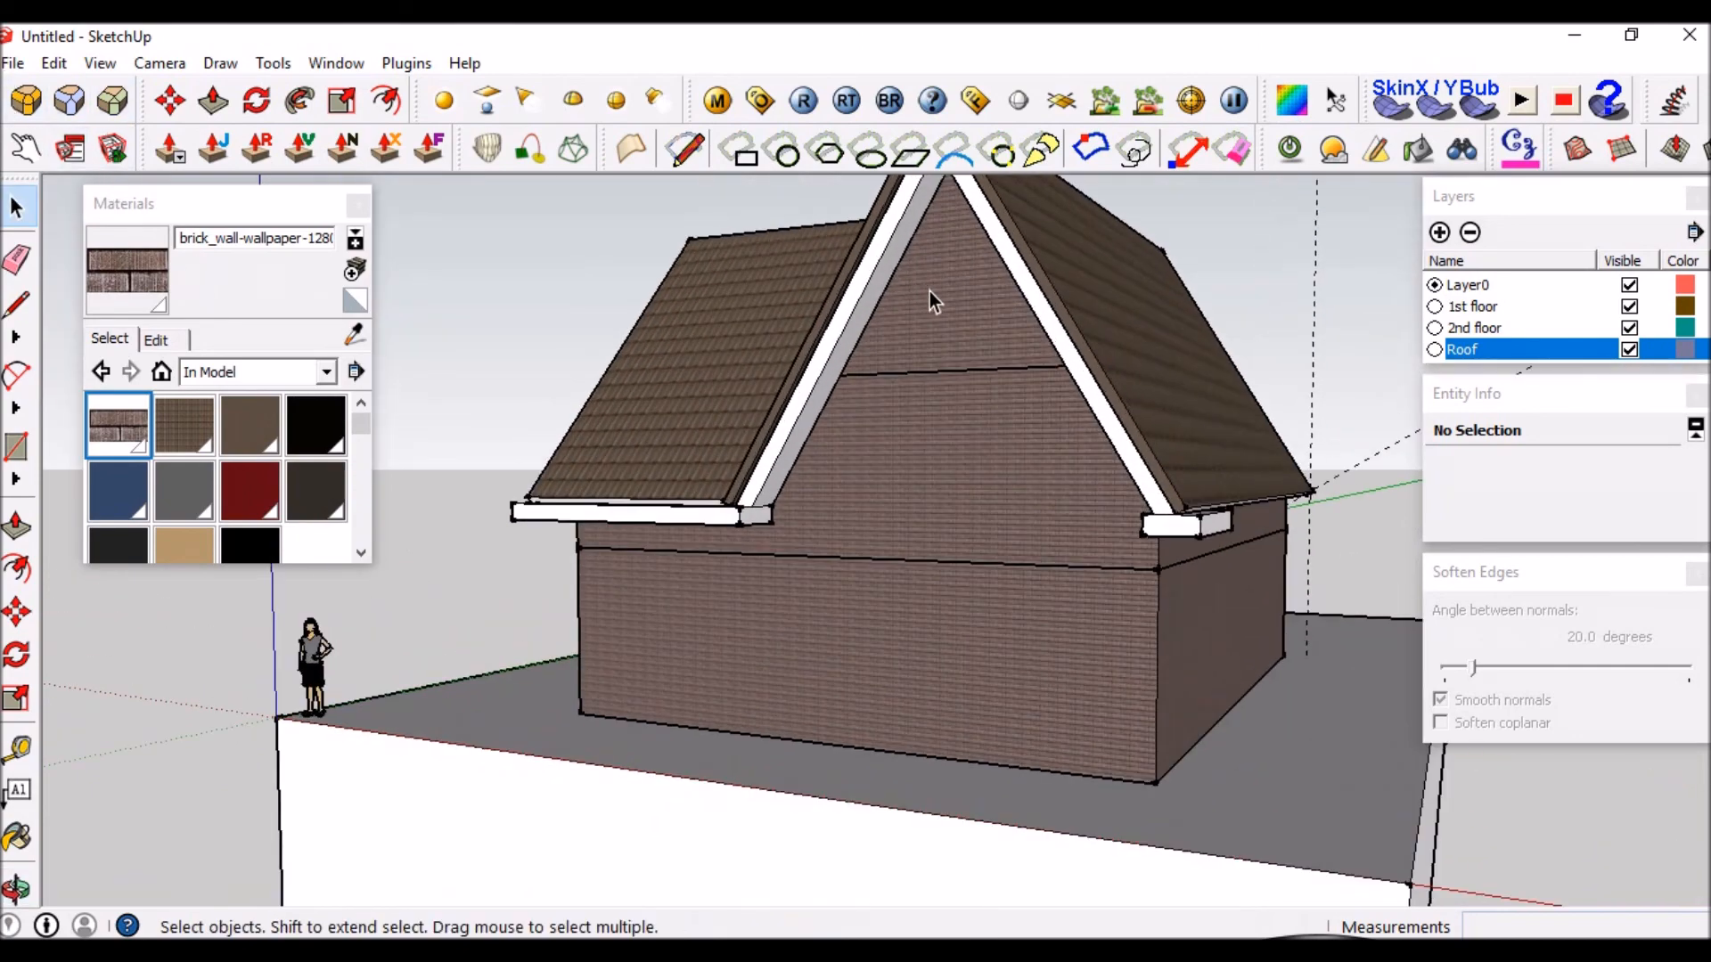
# Open the gable group and import 25_white bricks texture-seamless.jpg from the Steen folder for use as a texture.
pyautogui.scroll(2, 928, 291)
pyautogui.click(11, 59)
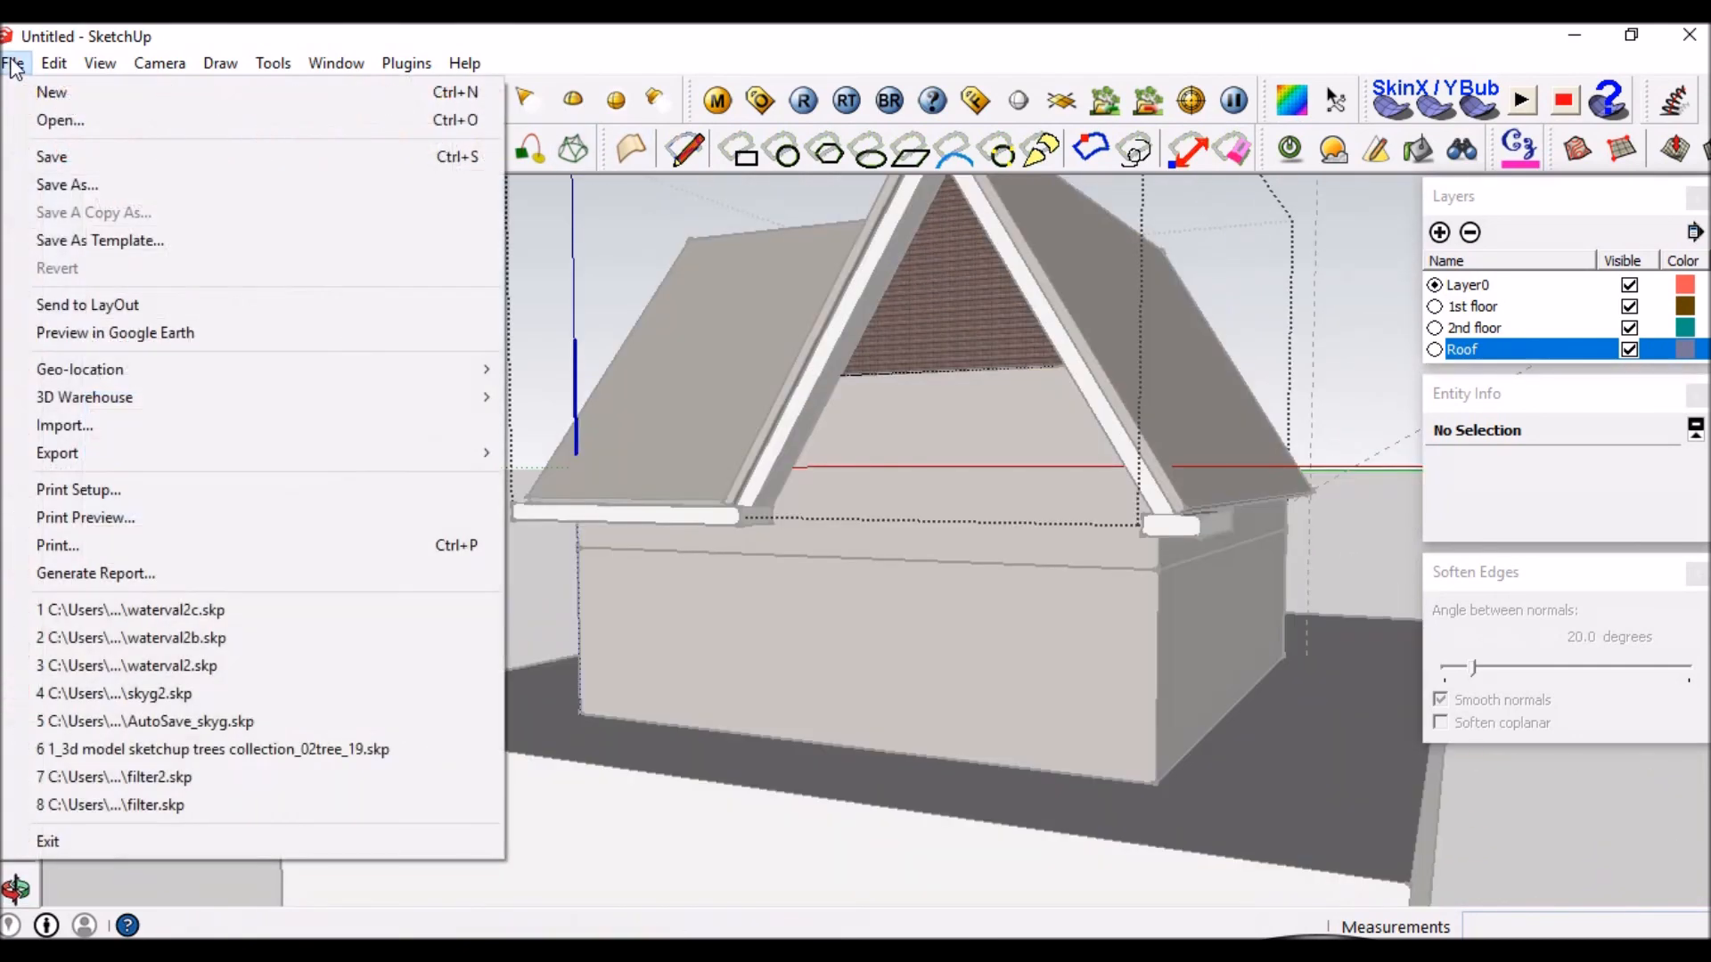
pyautogui.click(75, 428)
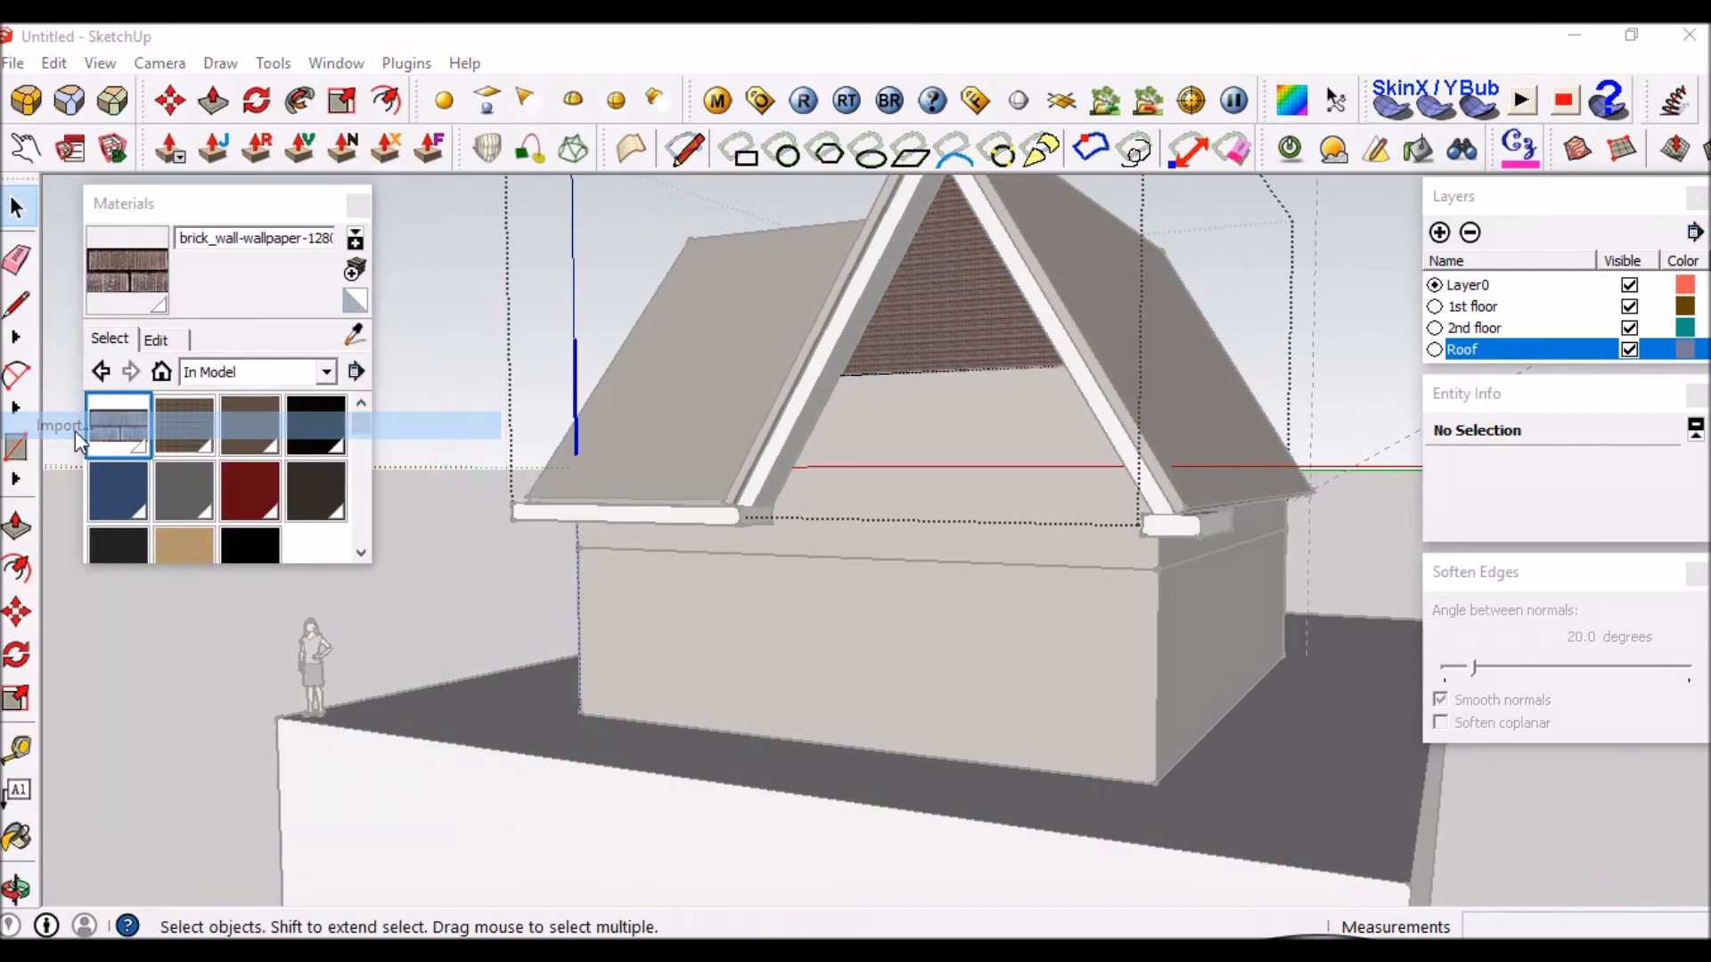
pyautogui.moveTo(1200, 192); pyautogui.dragTo(1205, 260)
pyautogui.click(927, 323)
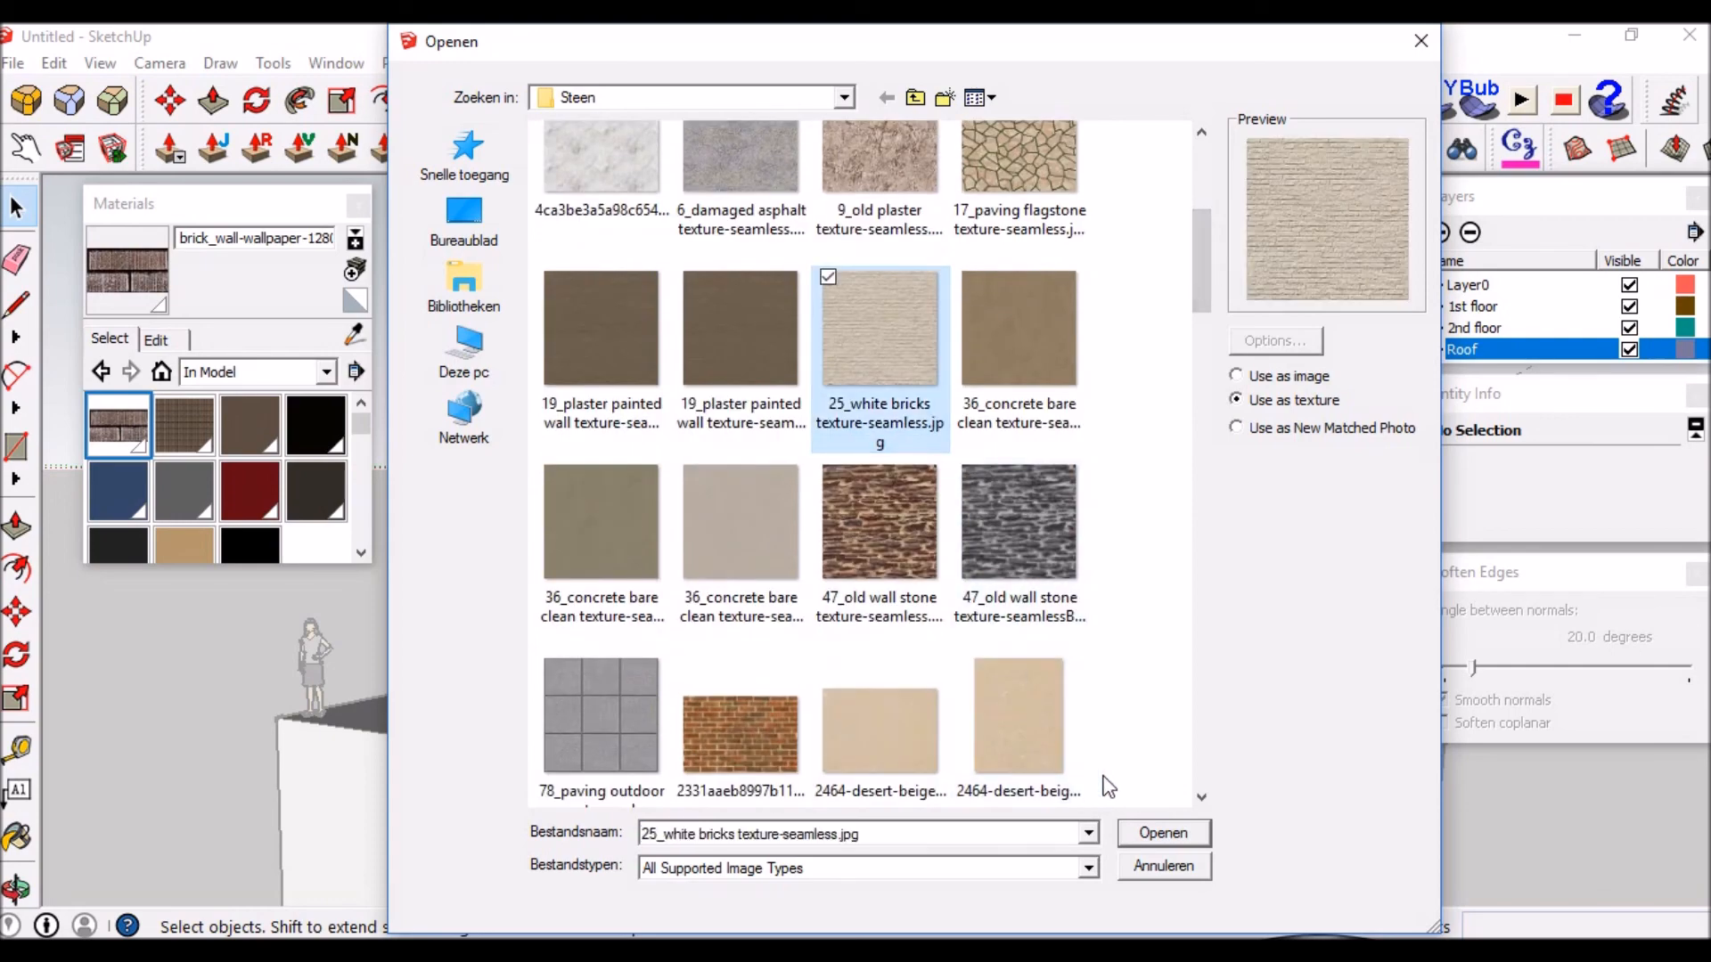
pyautogui.click(1157, 837)
# Place the white brick texture on the triangular gable face, starting at its lower edge and scaled across most of the face's width.
pyautogui.scroll(6, 935, 276)
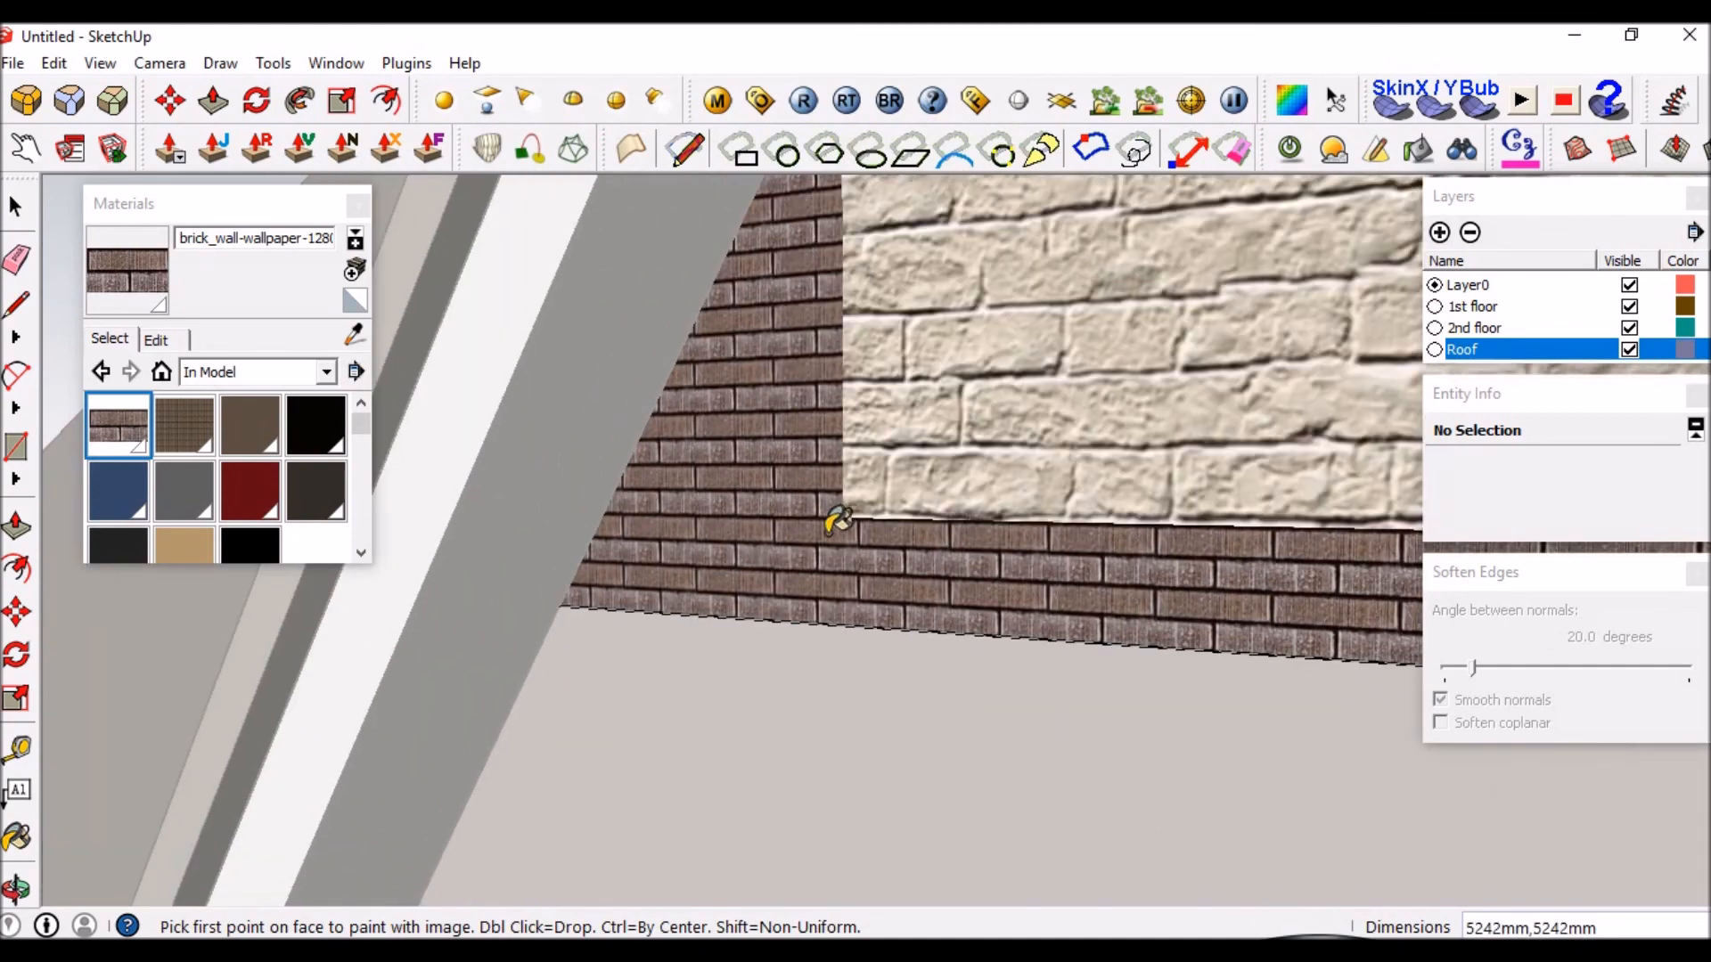
pyautogui.scroll(-4, 627, 611)
pyautogui.click(634, 611)
pyautogui.scroll(-3, 799, 546)
pyautogui.scroll(-2, 891, 499)
pyautogui.scroll(5, 891, 489)
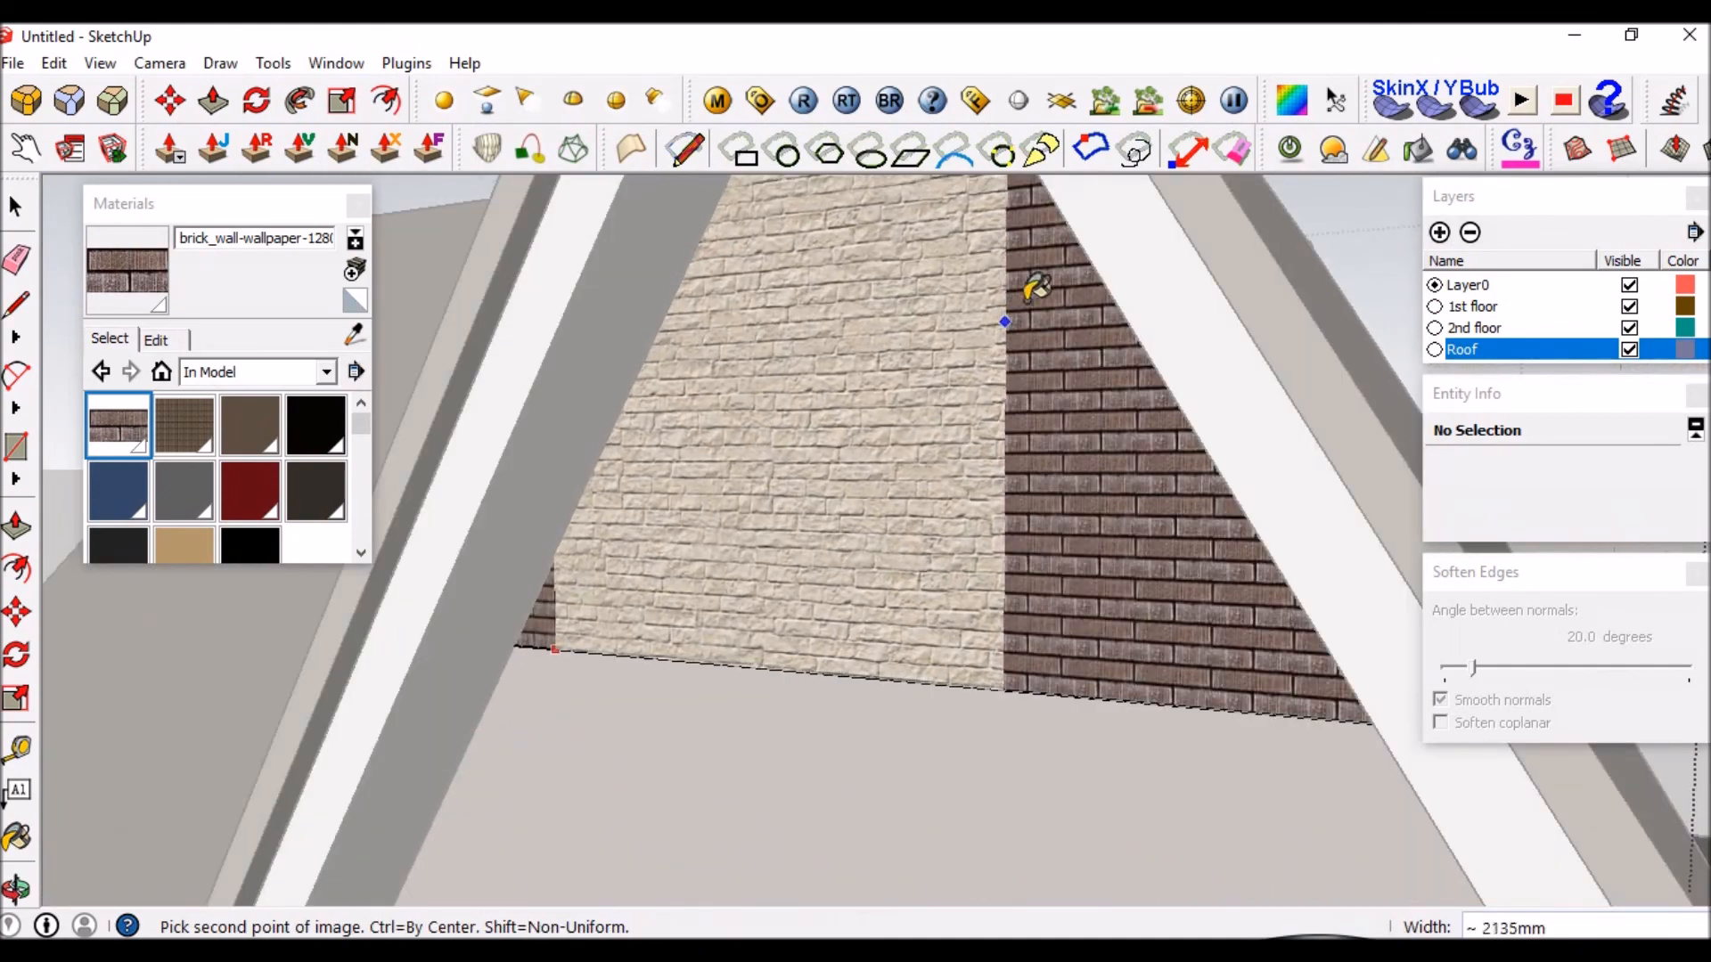
pyautogui.scroll(-5, 1042, 271)
pyautogui.click(1135, 222)
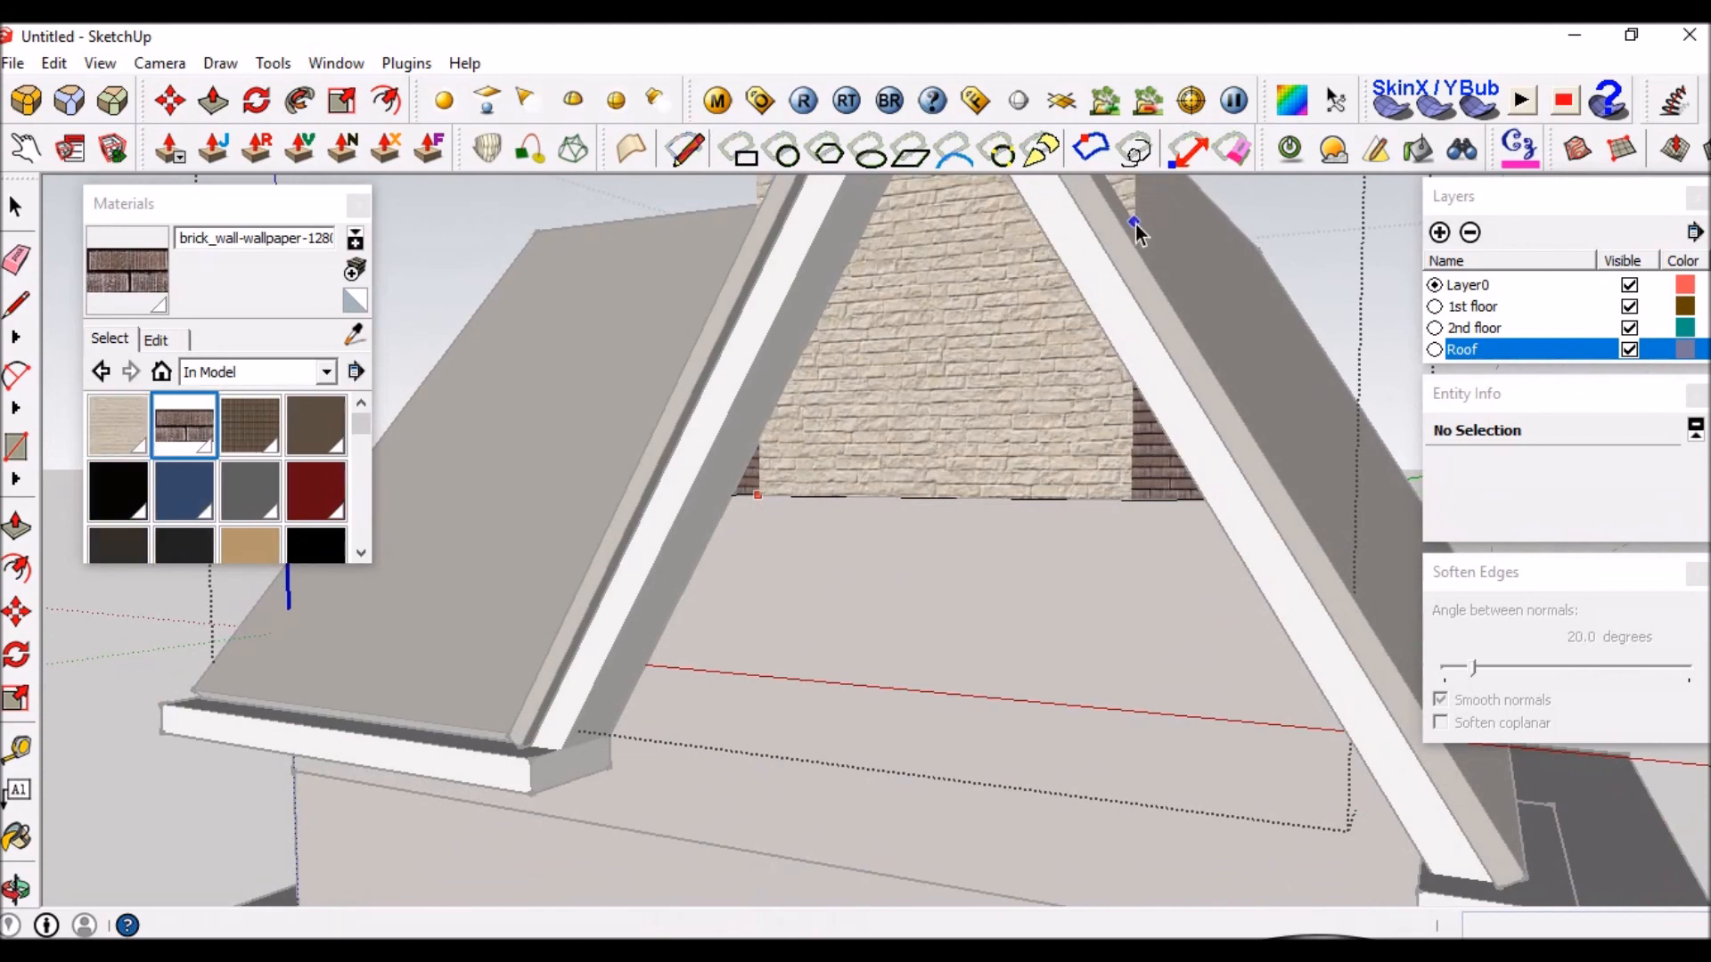
# Sample the white brick texture from the finished gable face and paint the other triangular gable faces.
pyautogui.click(354, 334)
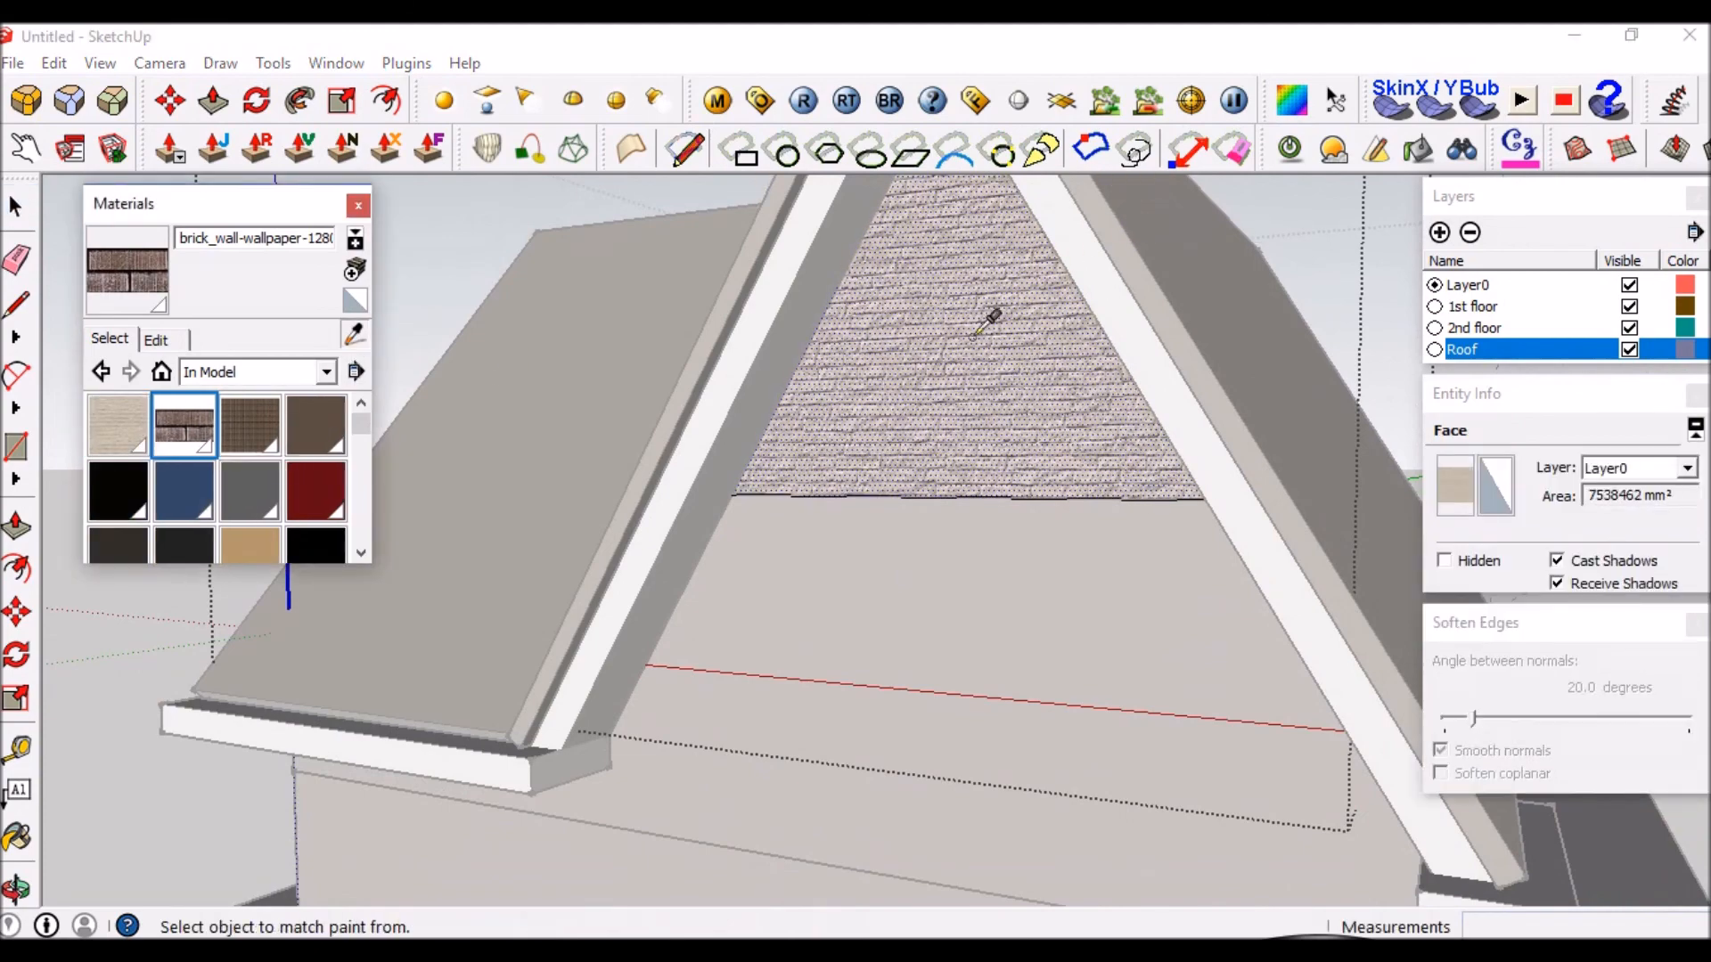
pyautogui.click(766, 534)
pyautogui.moveTo(766, 534)
pyautogui.mouseDown(button='middle')
pyautogui.moveTo(1164, 324)
pyautogui.moveTo(1664, 437)
pyautogui.mouseUp(button='middle')
pyautogui.click(784, 319)
pyautogui.moveTo(784, 319)
pyautogui.mouseDown(button='middle')
pyautogui.moveTo(974, 428)
pyautogui.moveTo(1505, 400)
pyautogui.mouseUp(button='middle')
pyautogui.click(663, 284)
pyautogui.scroll(-3, 856, 330)
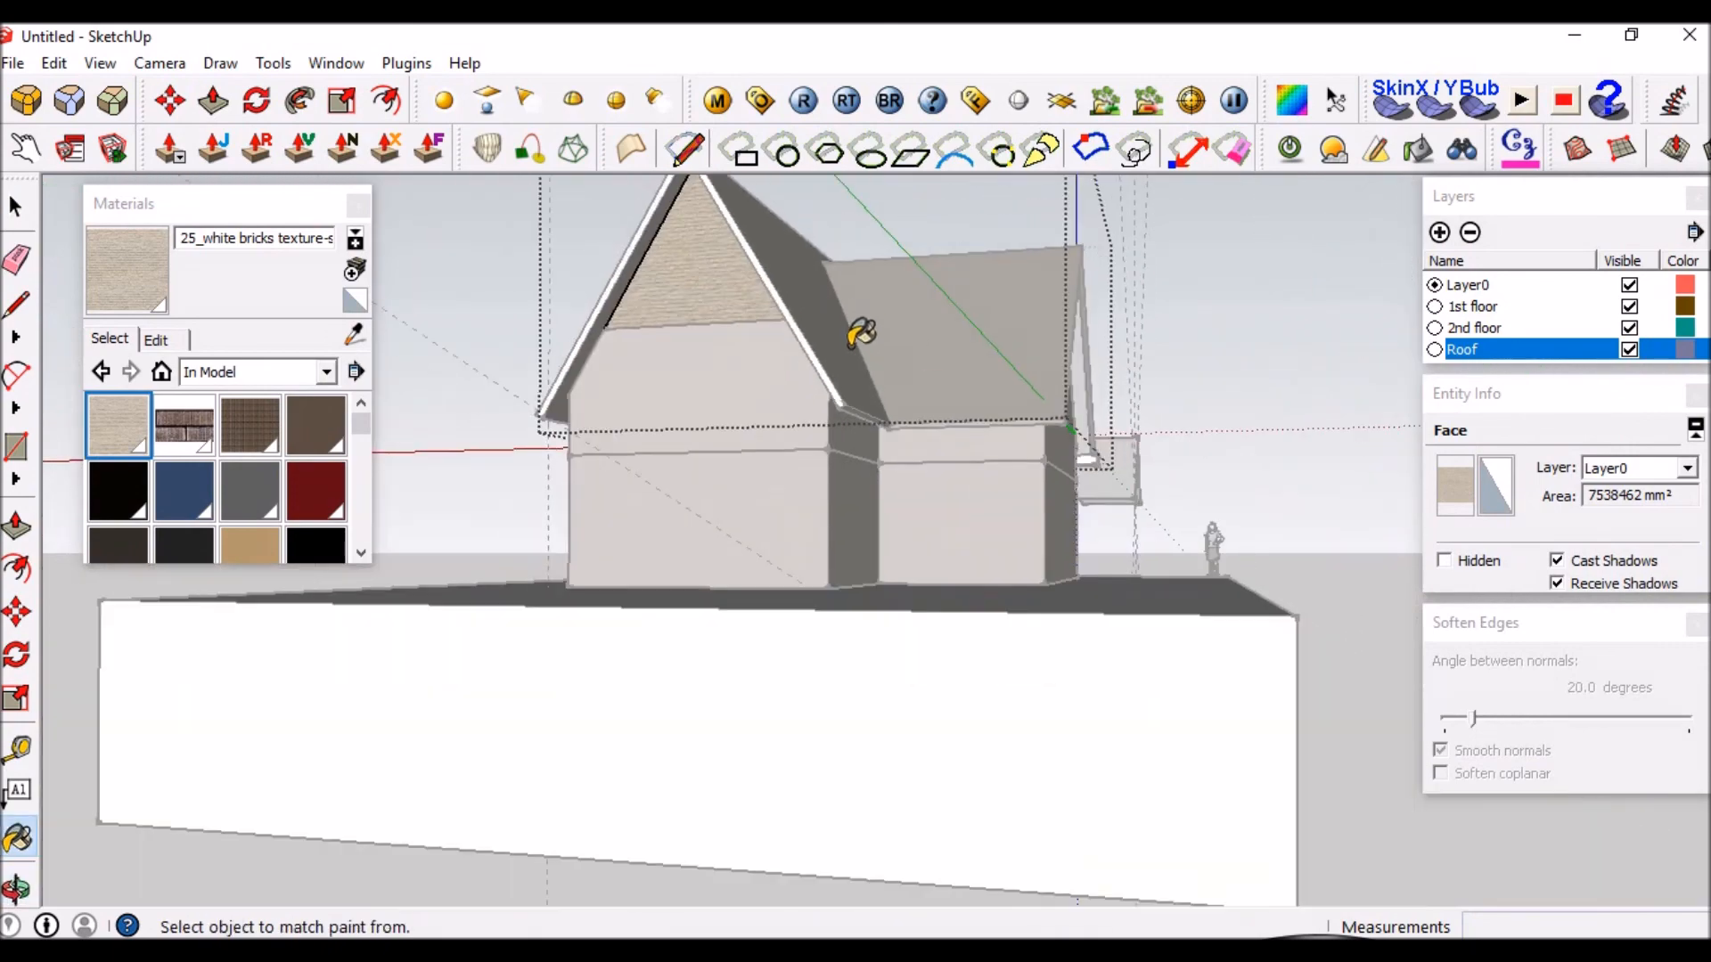
# Open the upper-floor wall component below the gables and paint its outer walls with the white brick material.
pyautogui.click(759, 374)
pyautogui.doubleClick(725, 366)
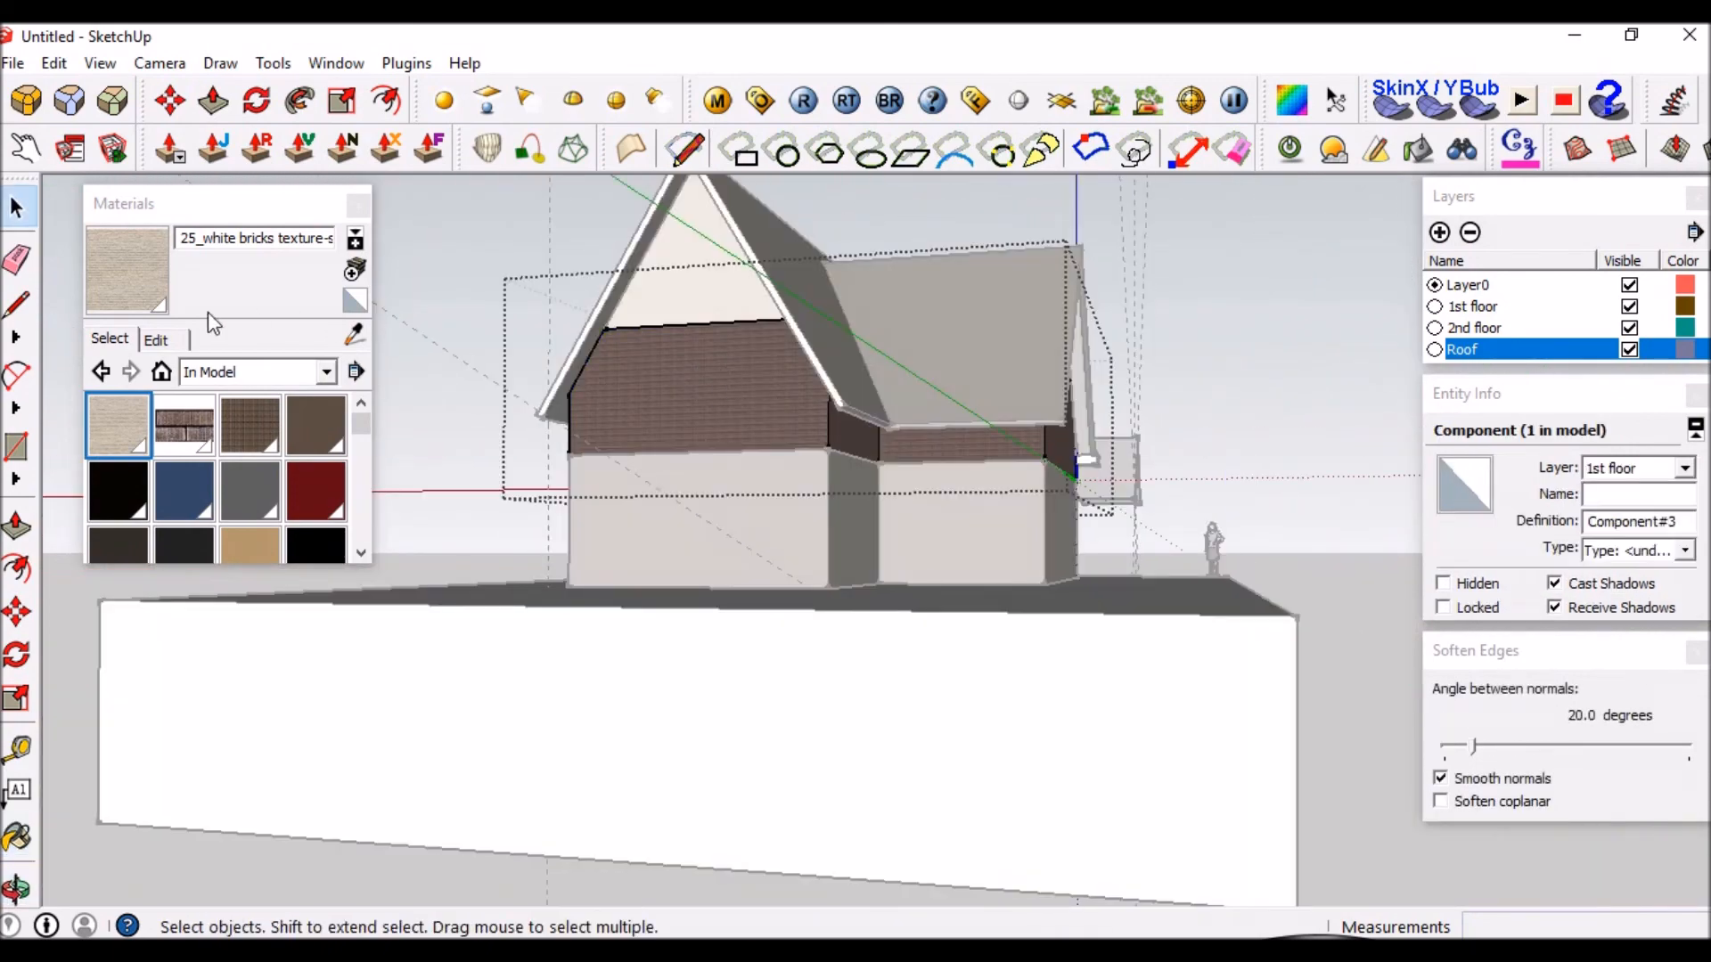
pyautogui.press('b')
pyautogui.click(668, 375)
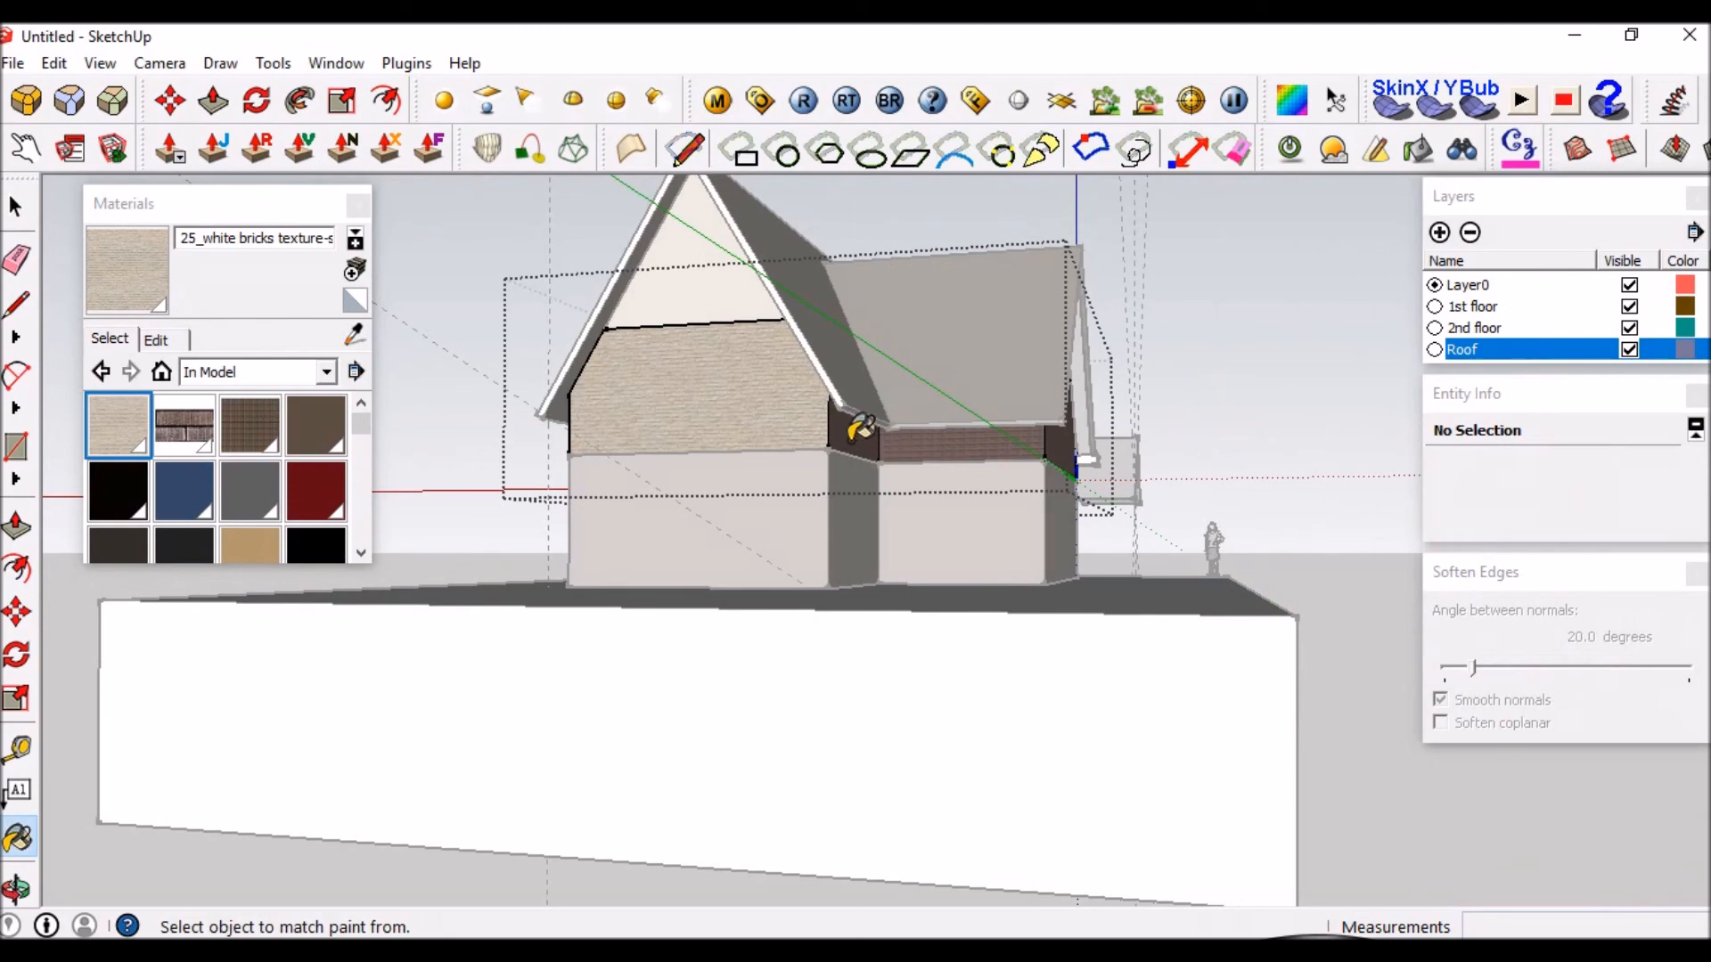
pyautogui.moveTo(996, 442); pyautogui.dragTo(367, 431, button='middle')
pyautogui.click(855, 415)
pyautogui.click(1031, 410)
pyautogui.moveTo(1025, 414)
pyautogui.mouseDown(button='middle')
pyautogui.moveTo(602, 422)
pyautogui.moveTo(1167, 439)
pyautogui.moveTo(988, 521)
pyautogui.moveTo(1054, 637)
pyautogui.moveTo(1354, 664)
pyautogui.mouseUp(button='middle')
pyautogui.click(1128, 438)
# Open the ground-floor wall group and paint all its outer walls with the white brick material.
pyautogui.press('space')
pyautogui.click(124, 422)
pyautogui.click(961, 496)
pyautogui.click(866, 483)
pyautogui.click(851, 528)
pyautogui.moveTo(851, 528); pyautogui.dragTo(837, 533, button='middle')
pyautogui.click(813, 546)
pyautogui.click(717, 543)
pyautogui.click(592, 546)
pyautogui.moveTo(591, 546)
pyautogui.mouseDown(button='middle')
pyautogui.moveTo(909, 584)
pyautogui.moveTo(1145, 546)
pyautogui.moveTo(840, 508)
pyautogui.moveTo(1664, 327)
pyautogui.mouseUp(button='middle')
pyautogui.press('space')
# Hide the Roof, 2nd floor and 1st floor layers.
pyautogui.click(1629, 349)
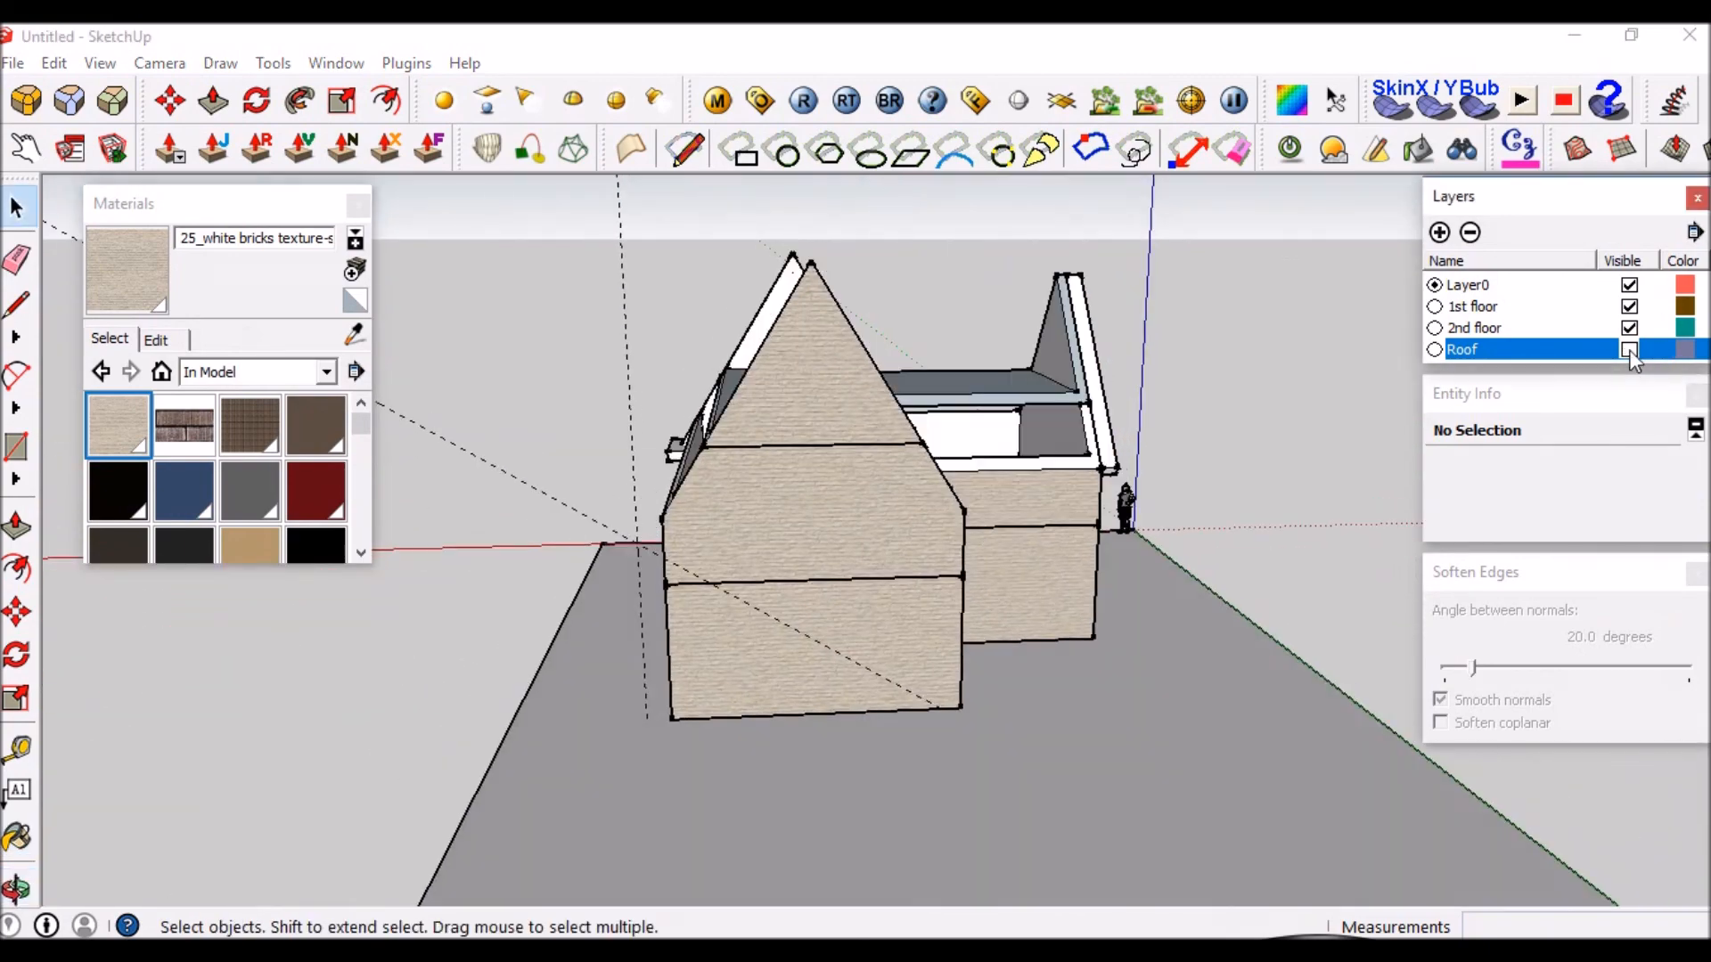
pyautogui.click(1629, 327)
pyautogui.click(1629, 306)
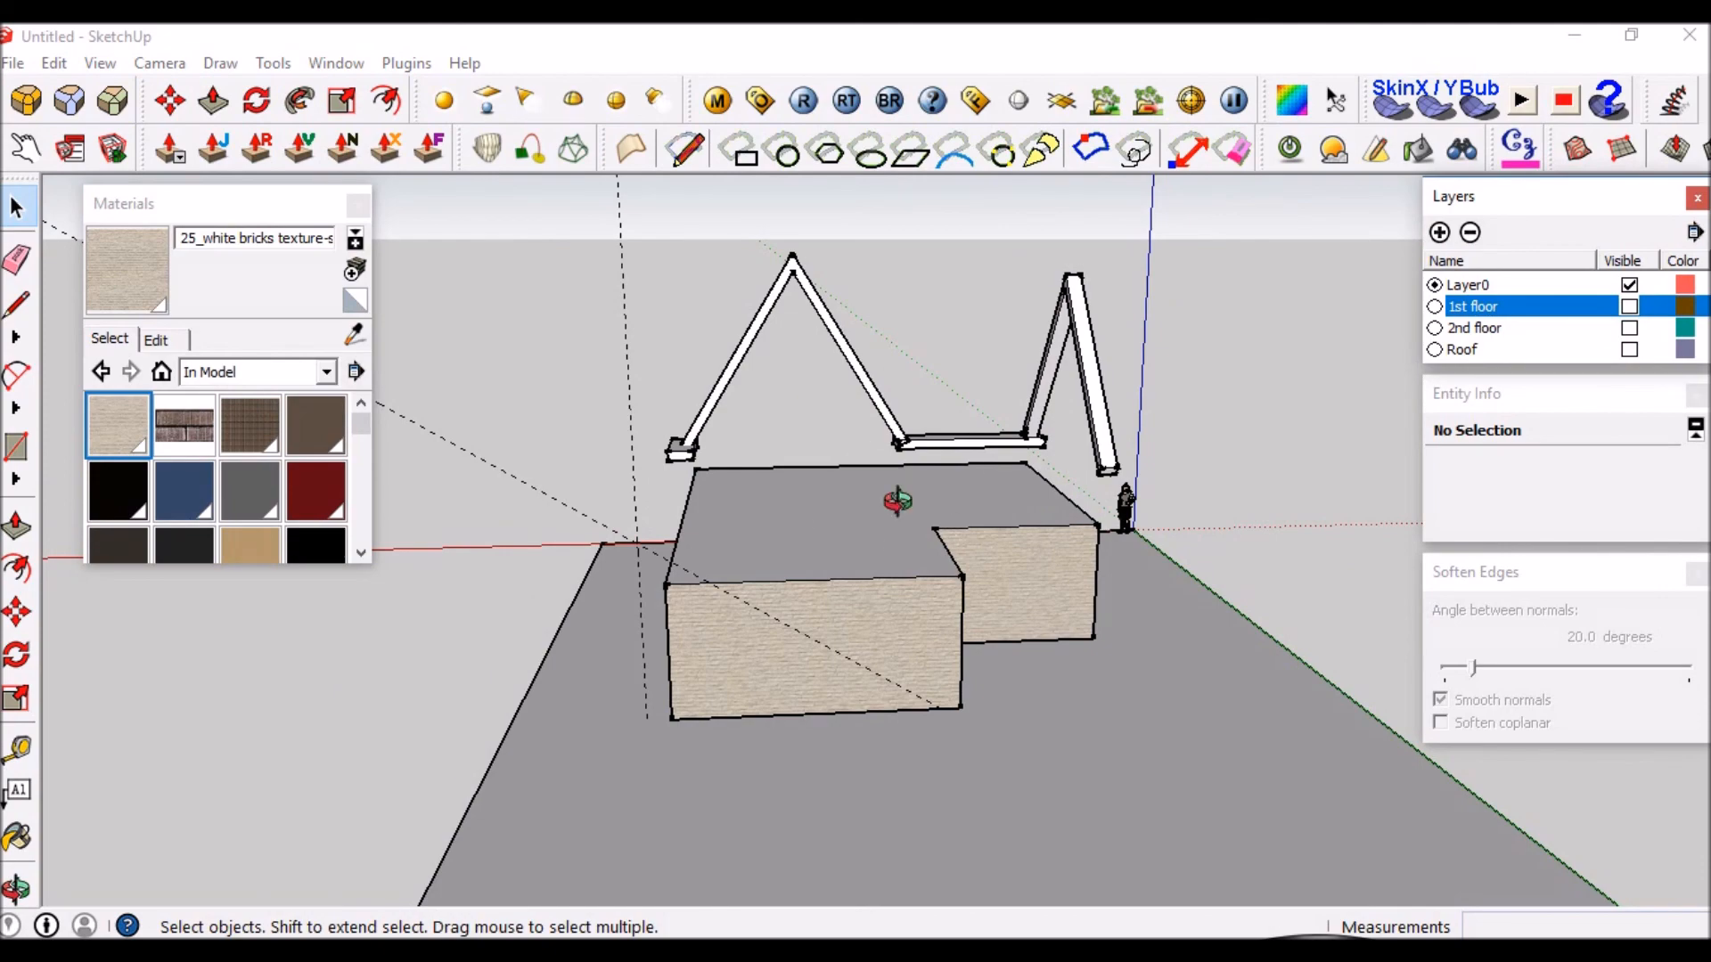
# Select all the loose roof trim pieces still showing above the ground floor and make them one group.
pyautogui.moveTo(897, 501); pyautogui.dragTo(889, 529, button='middle')
pyautogui.scroll(3, 852, 349)
pyautogui.click(832, 321)
pyautogui.moveTo(1010, 478); pyautogui.dragTo(710, 310, button='middle')
pyautogui.scroll(-5, 709, 311)
pyautogui.moveTo(1260, 515); pyautogui.dragTo(1240, 528)
pyautogui.scroll(5, 1098, 404)
pyautogui.rightClick(1042, 400)
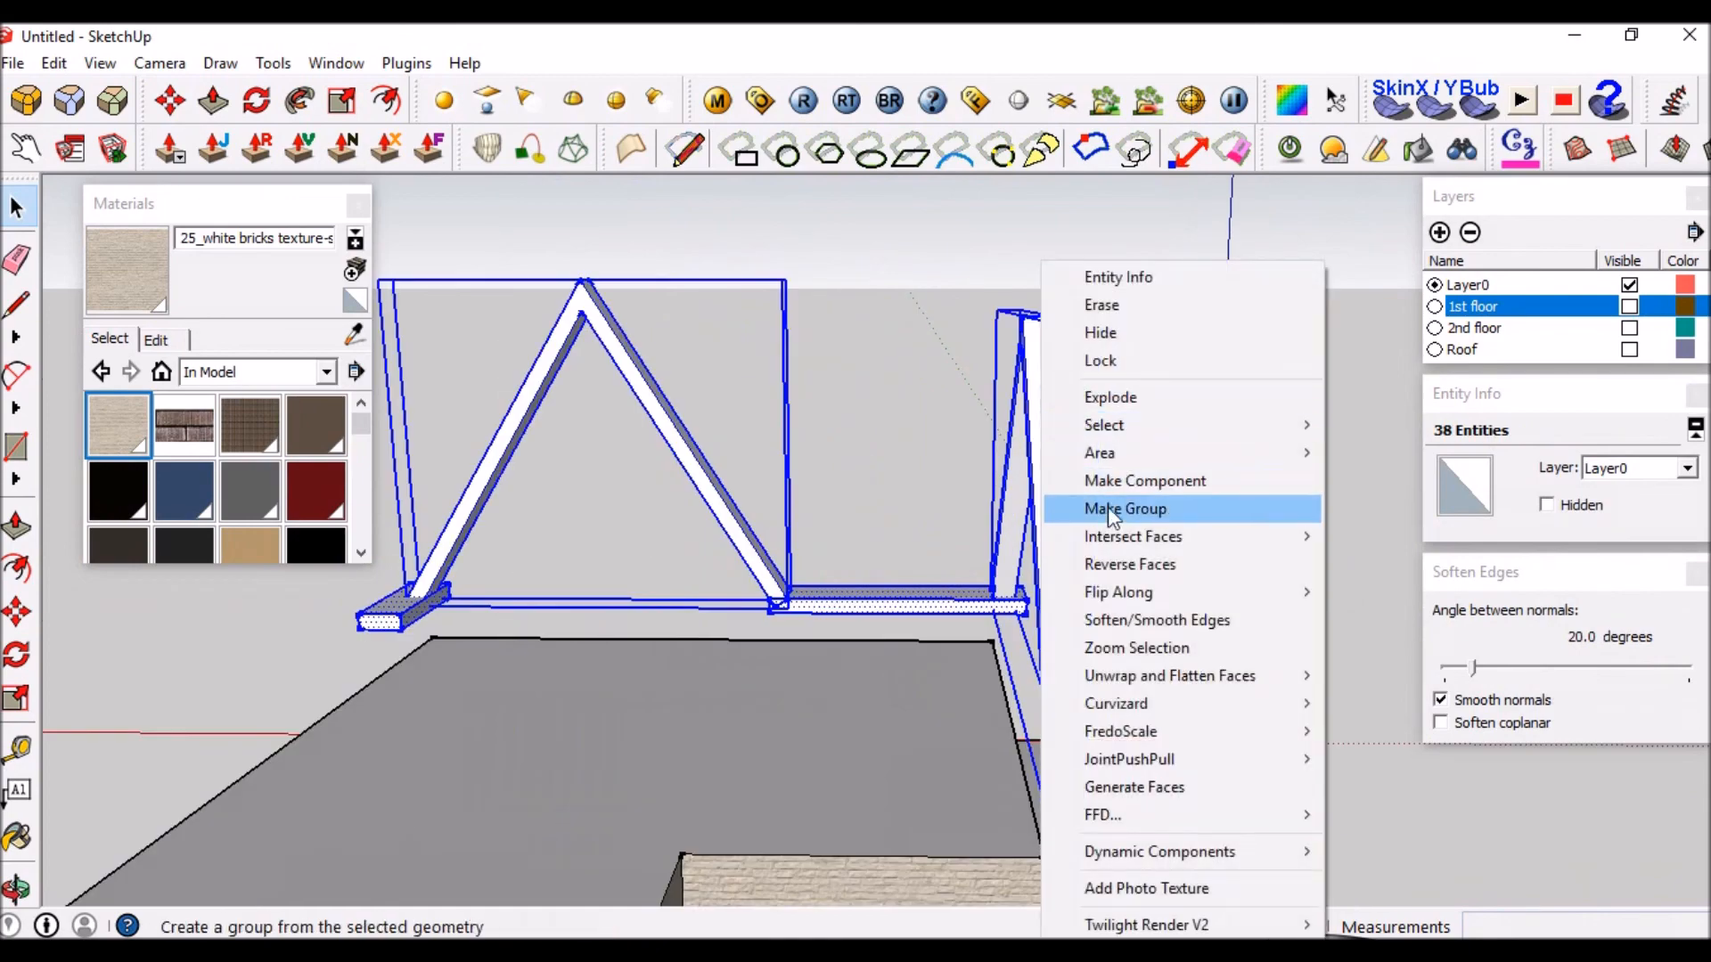
pyautogui.click(1121, 504)
# Assign the new trim group to the Roof layer and deselect it.
pyautogui.scroll(-4, 1034, 542)
pyautogui.moveTo(815, 648); pyautogui.dragTo(1180, 656, button='middle')
pyautogui.scroll(4, 829, 592)
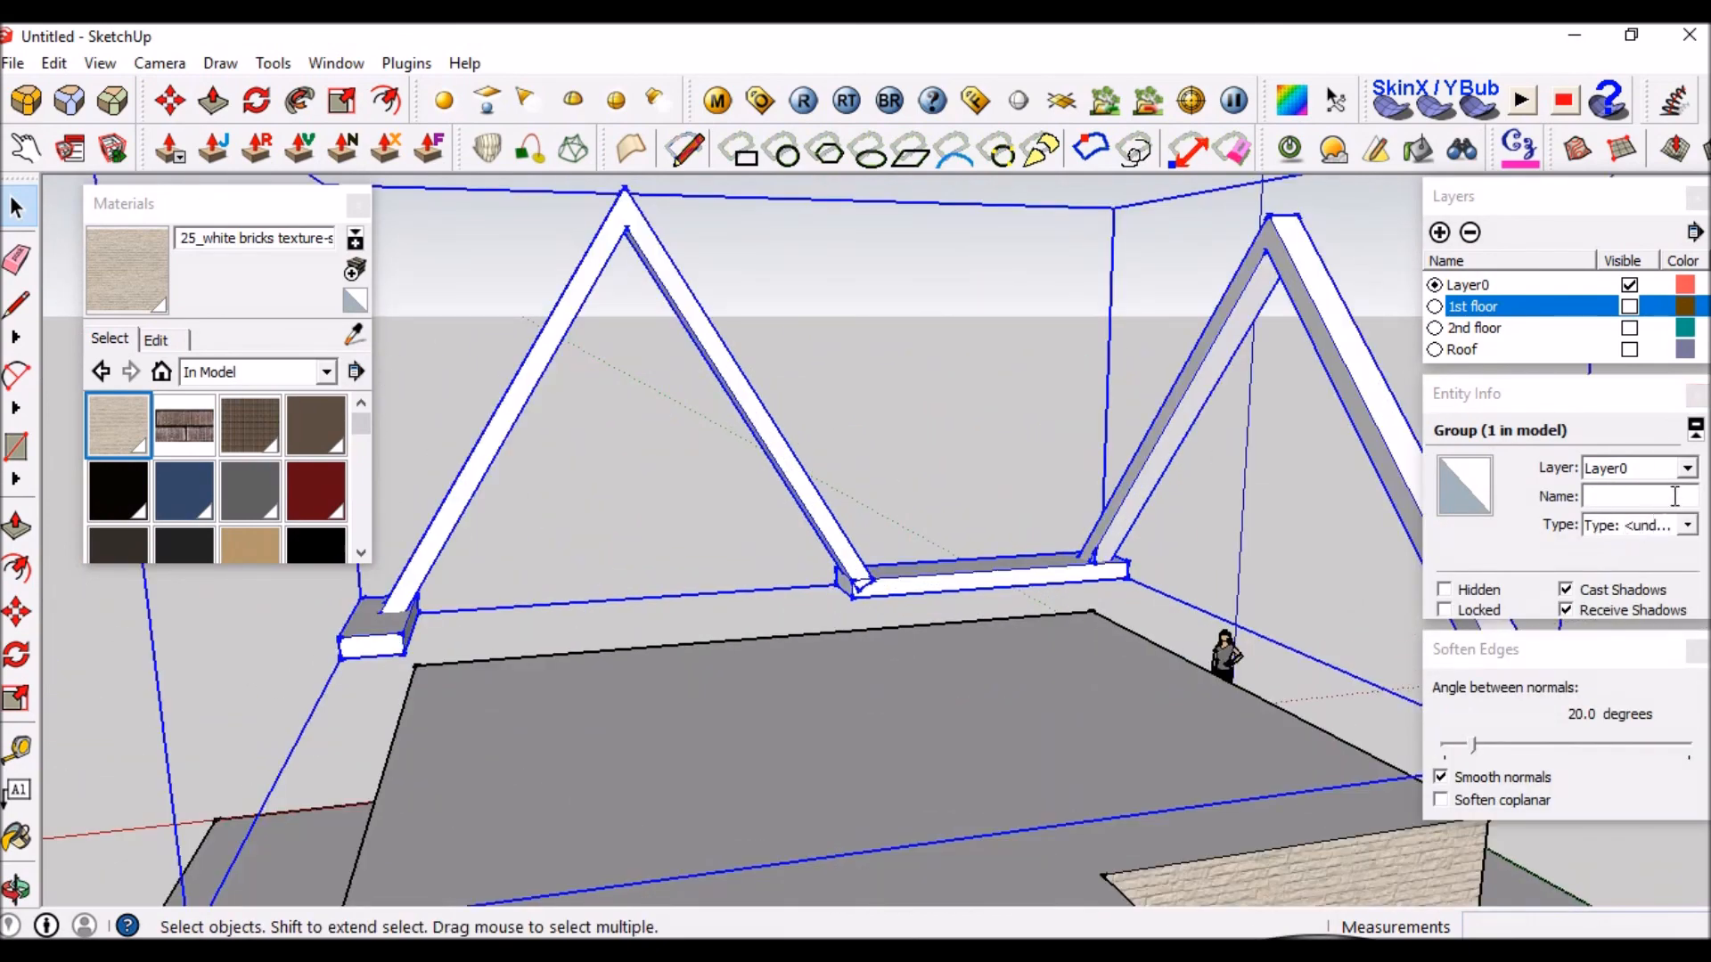
pyautogui.click(1687, 470)
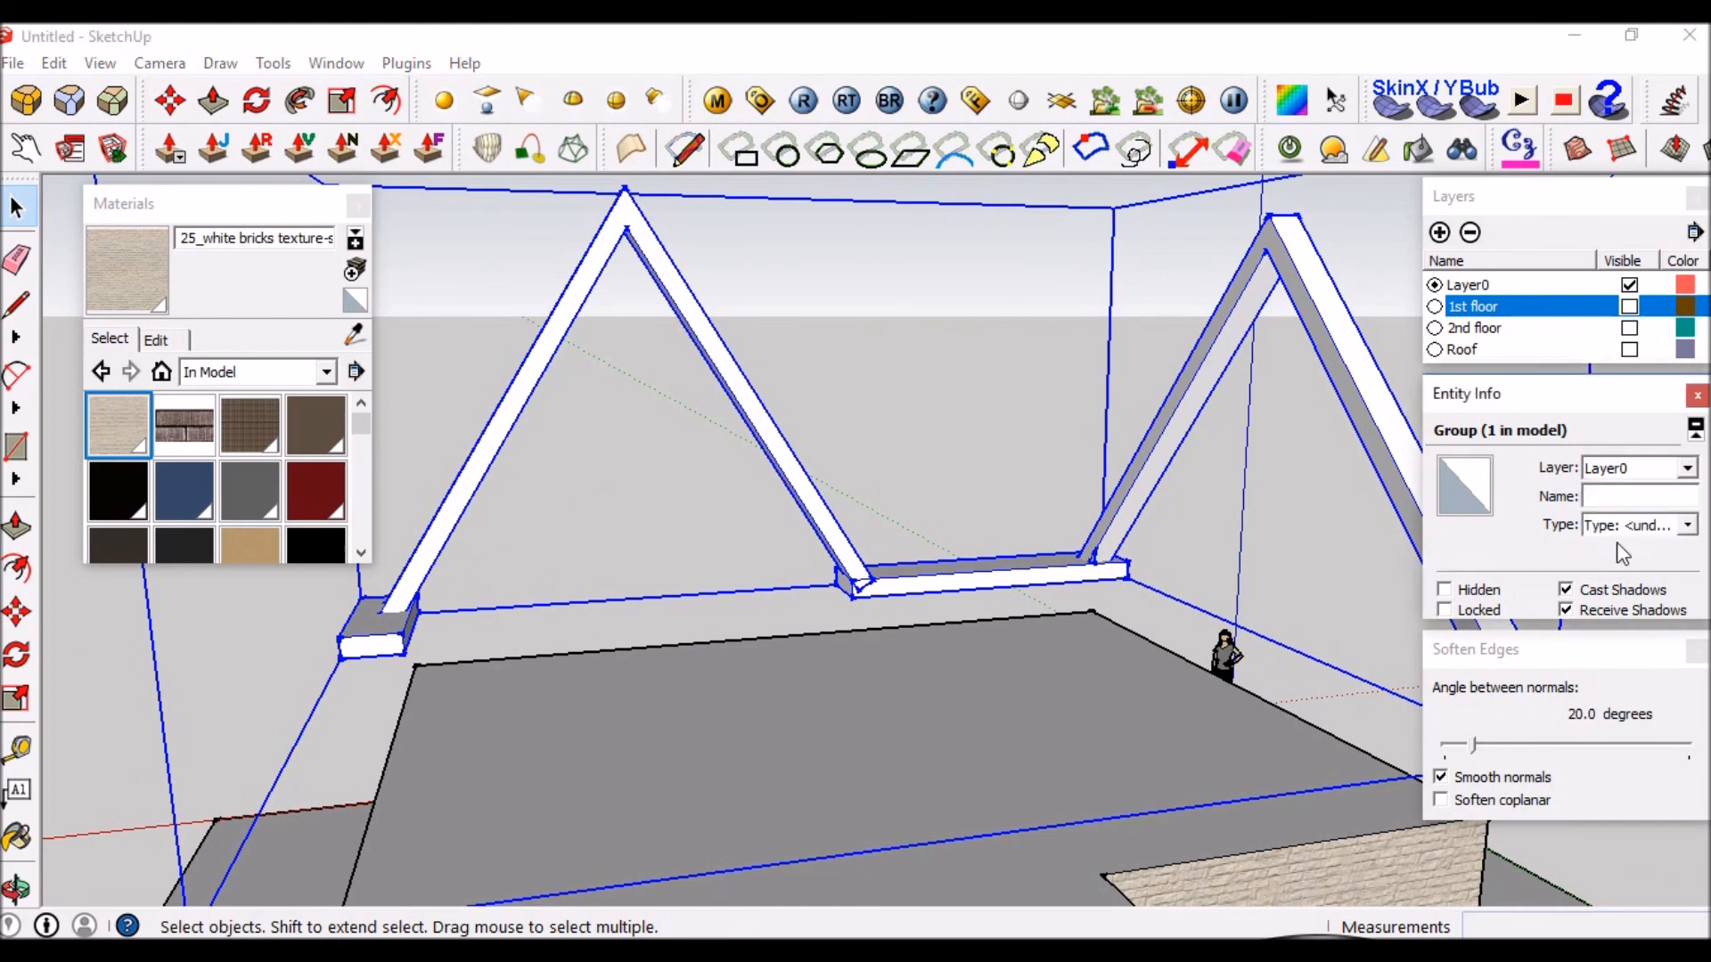
pyautogui.click(1616, 543)
pyautogui.click(1291, 335)
# Open the ground-floor group and offset its top face outline 250 mm inward for the wall thickness.
pyautogui.scroll(-4, 1158, 428)
pyautogui.moveTo(1007, 463); pyautogui.dragTo(1018, 557, button='middle')
pyautogui.scroll(2, 1031, 886)
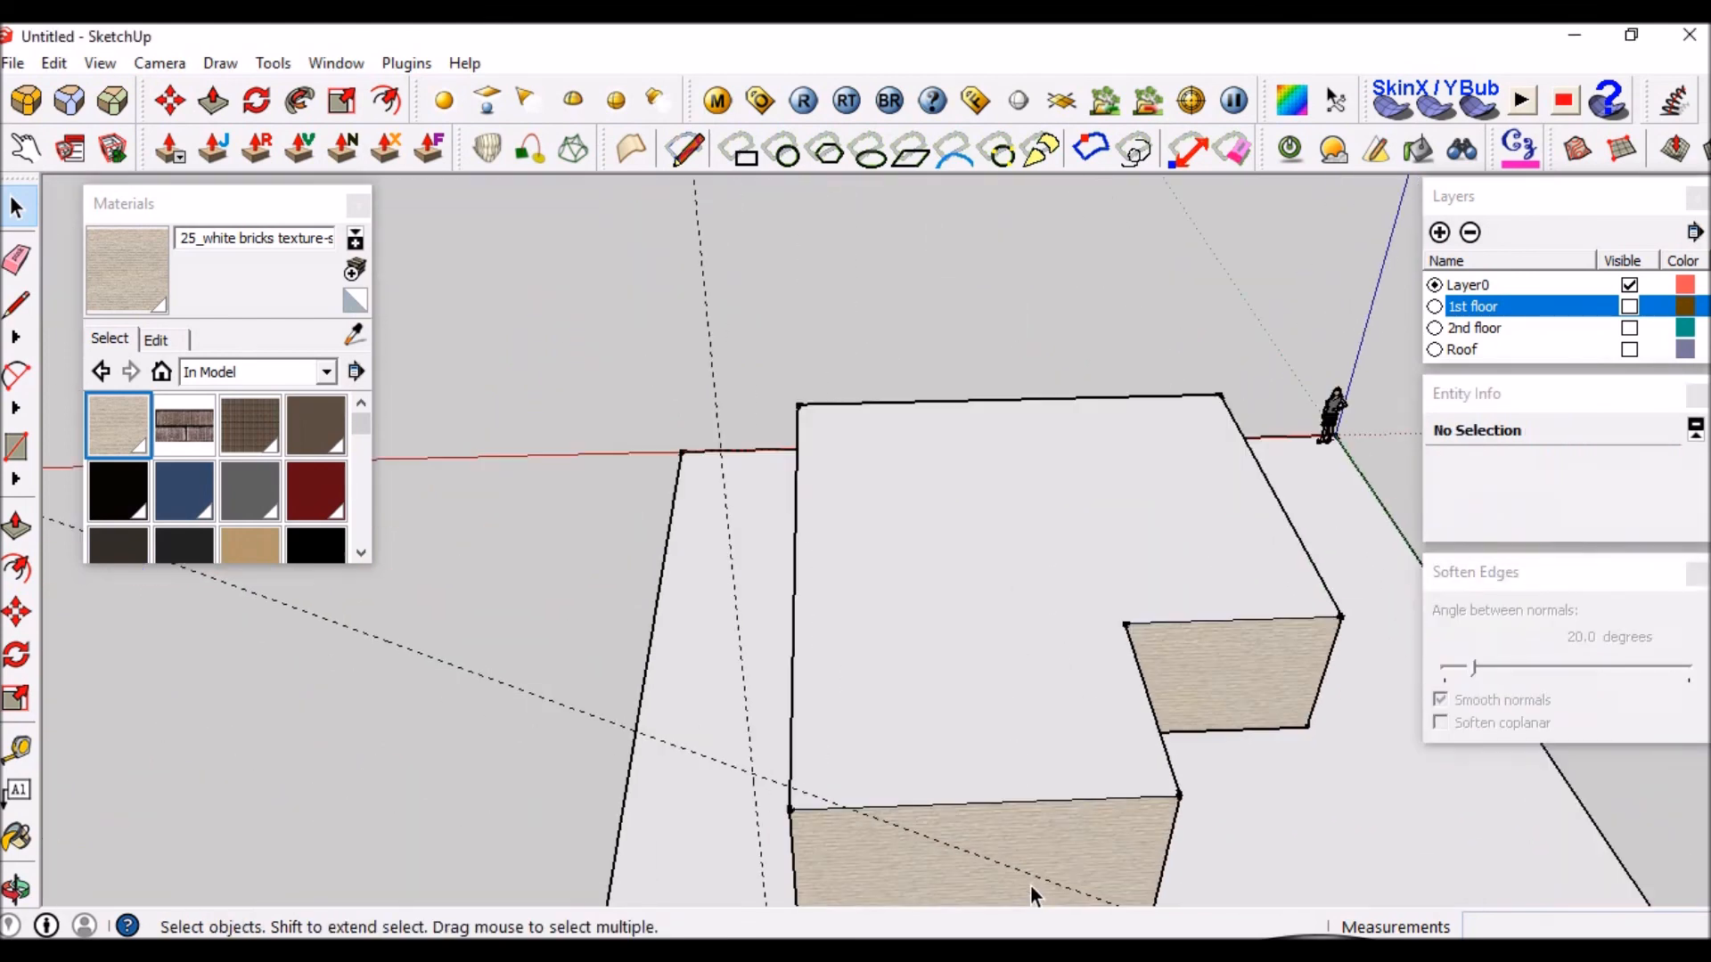
pyautogui.doubleClick(1028, 795)
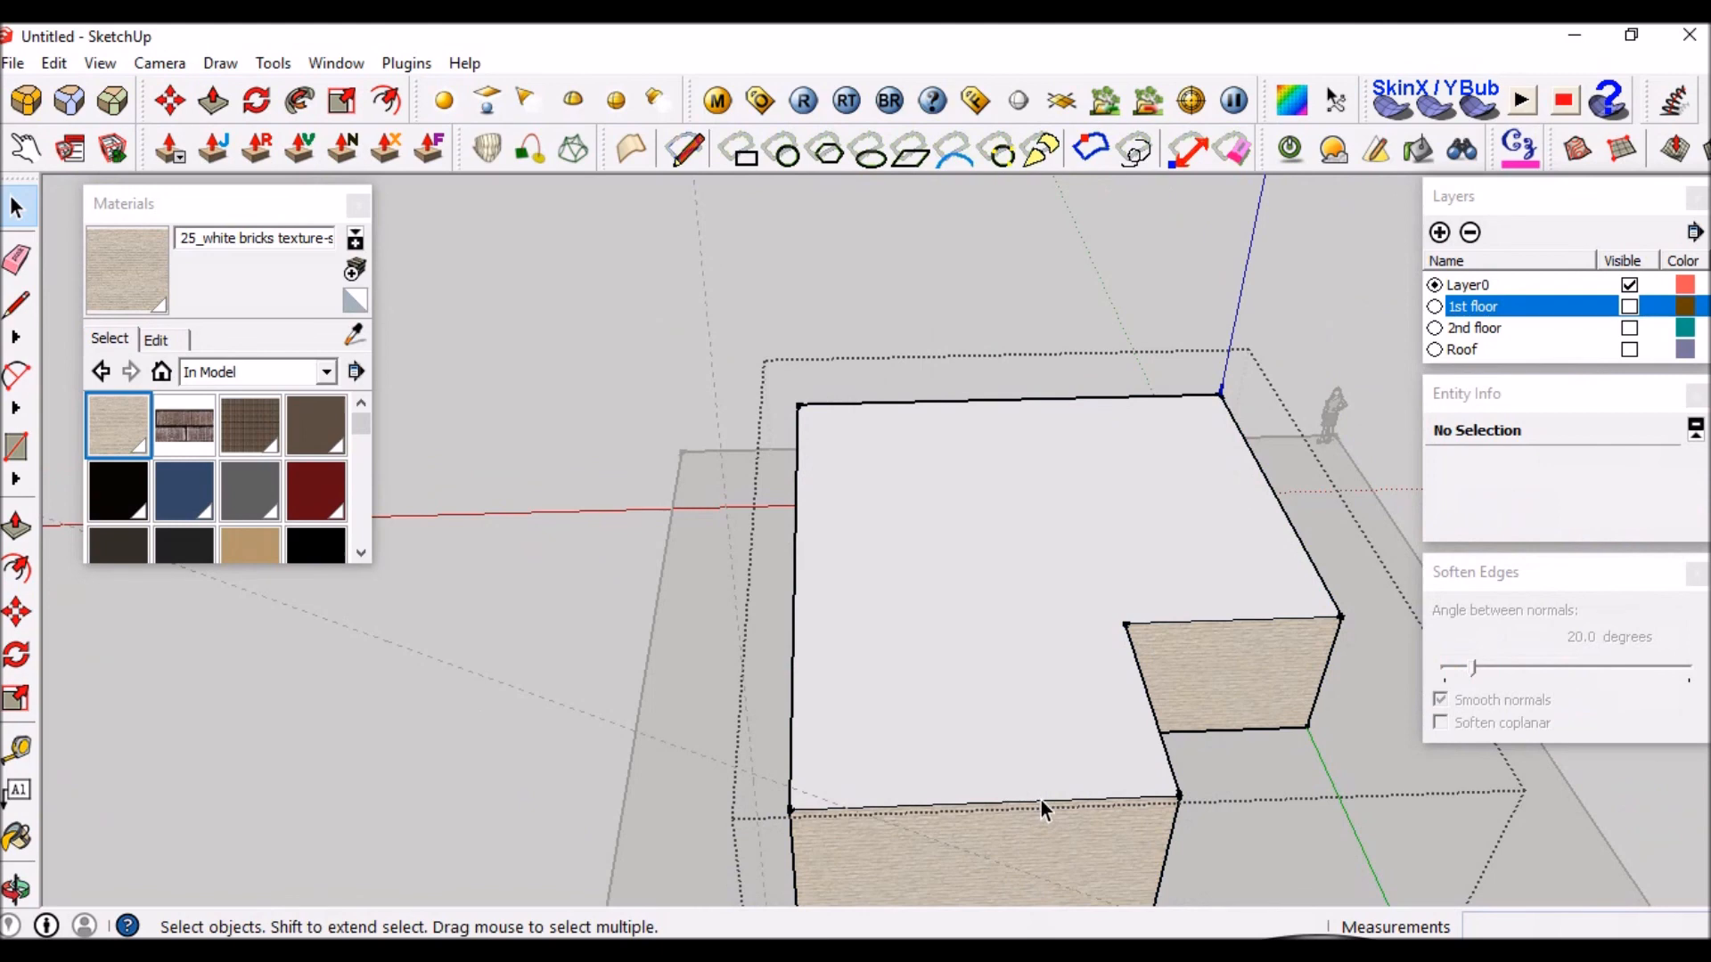
pyautogui.scroll(2, 1103, 766)
pyautogui.press('f')
pyautogui.click(1159, 628)
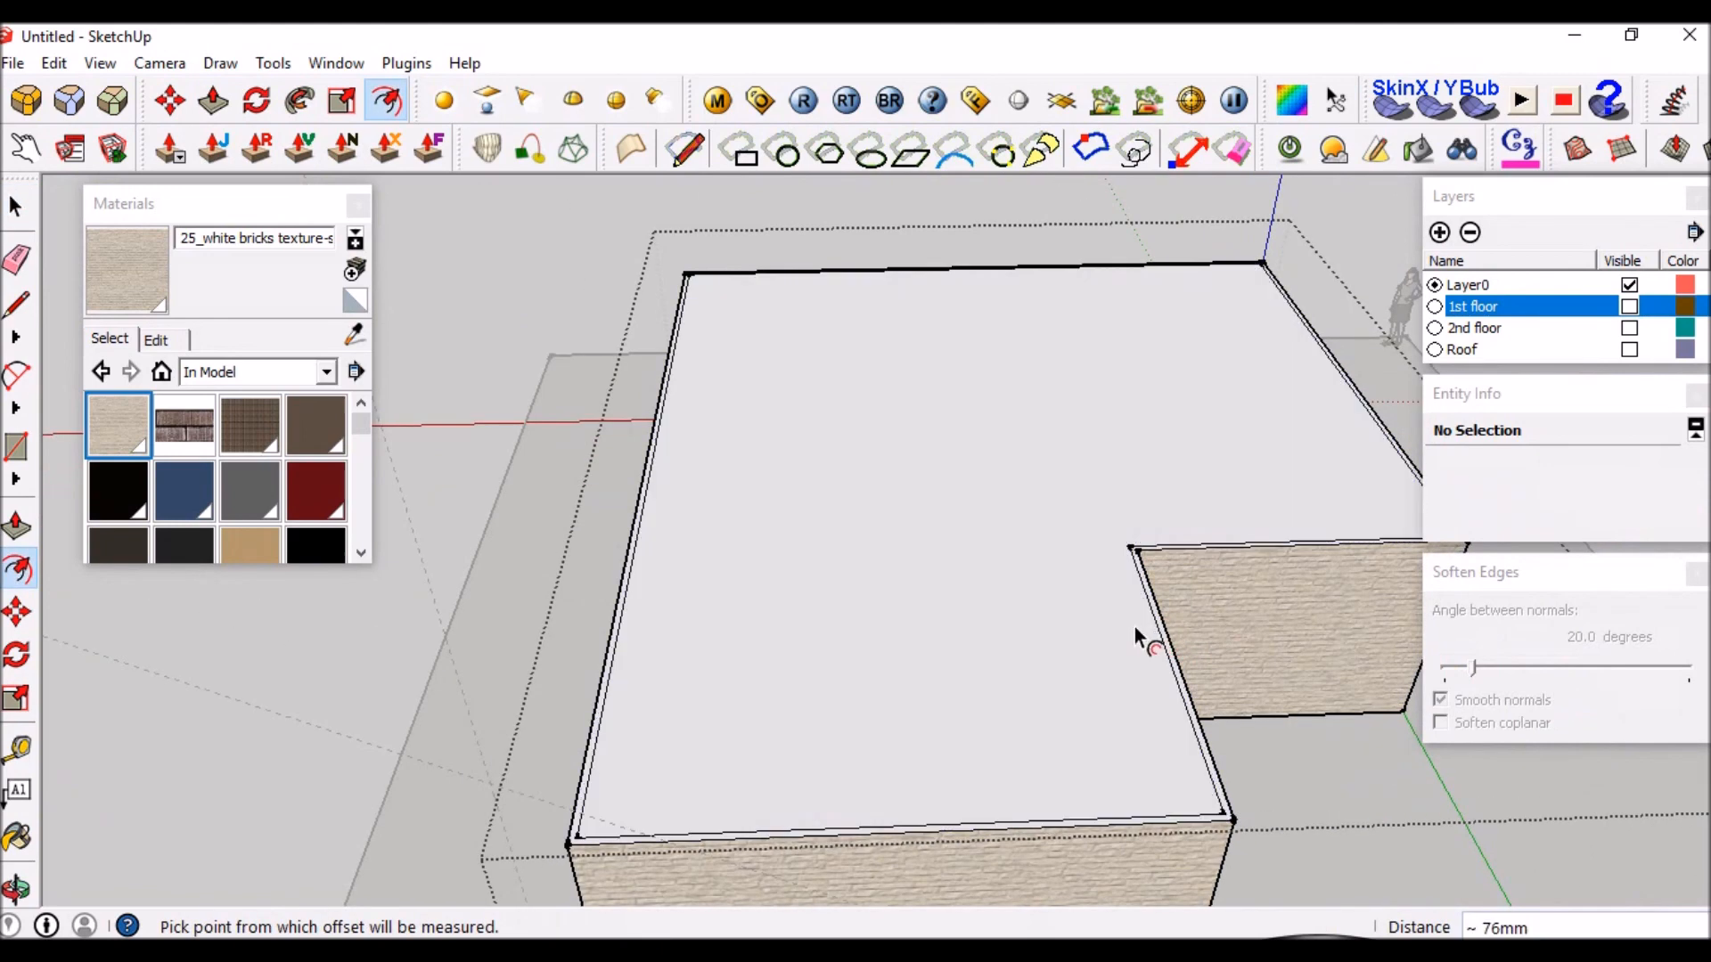
pyautogui.write('250')
pyautogui.press('Return')
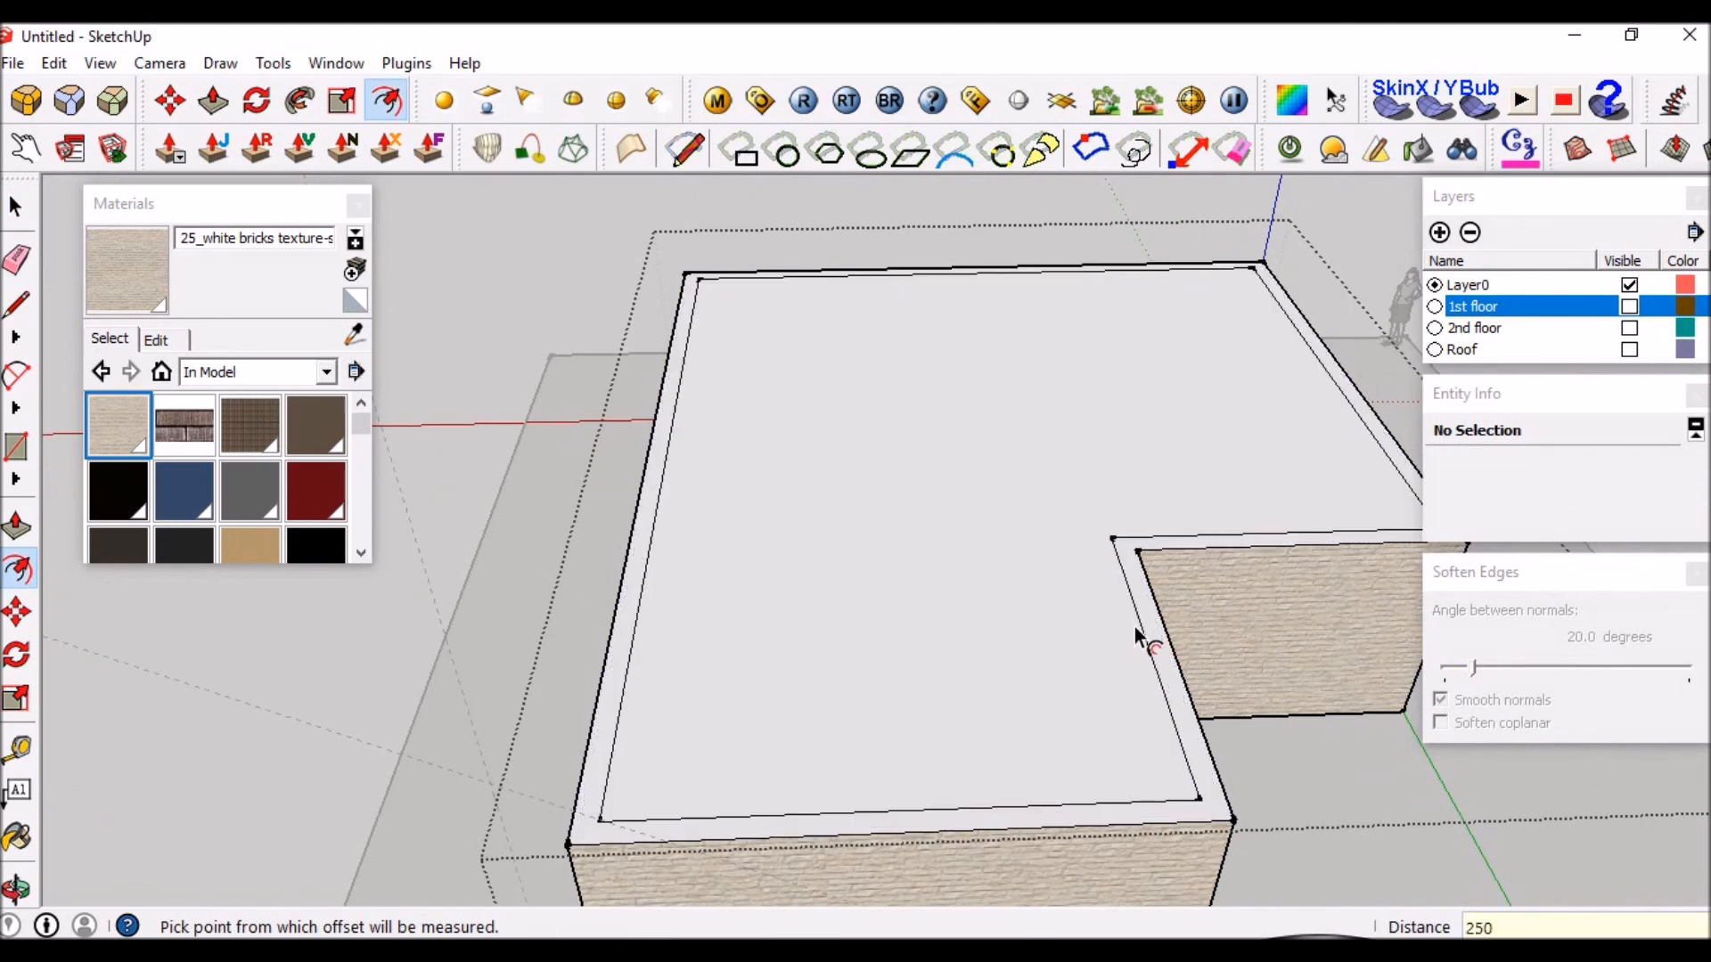
# Push the inner top face down 2700 mm to hollow out the ground floor.
pyautogui.press('space')
pyautogui.press('p')
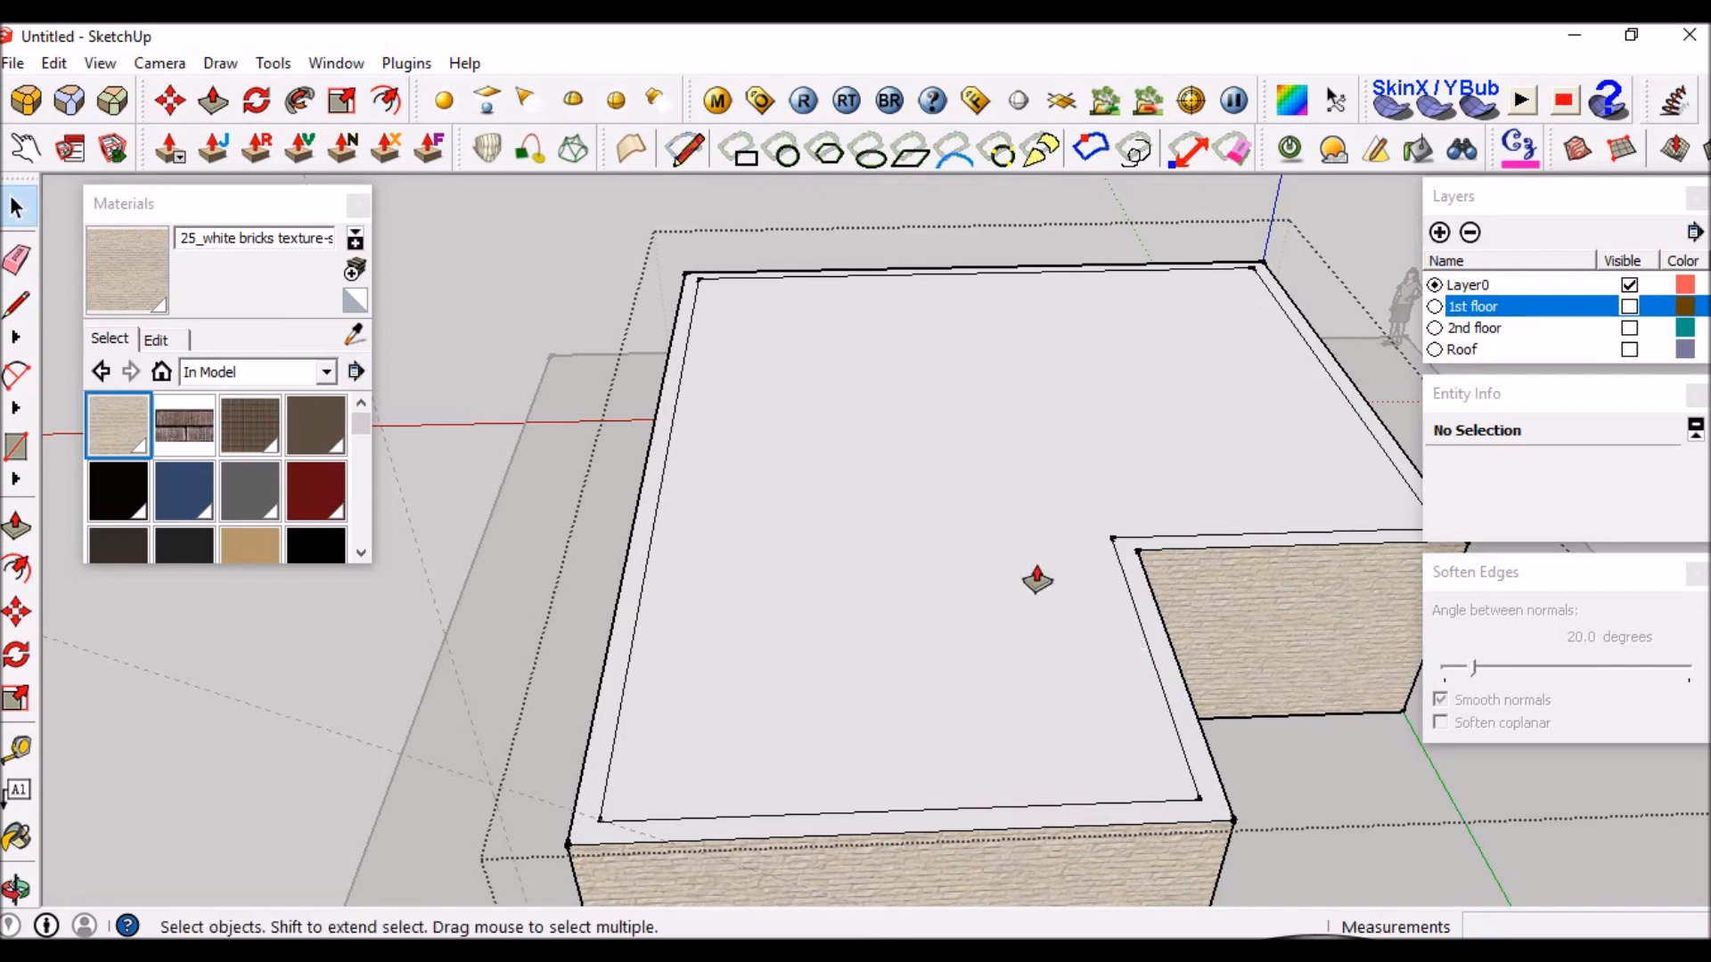
pyautogui.scroll(-2, 1031, 566)
pyautogui.click(1030, 567)
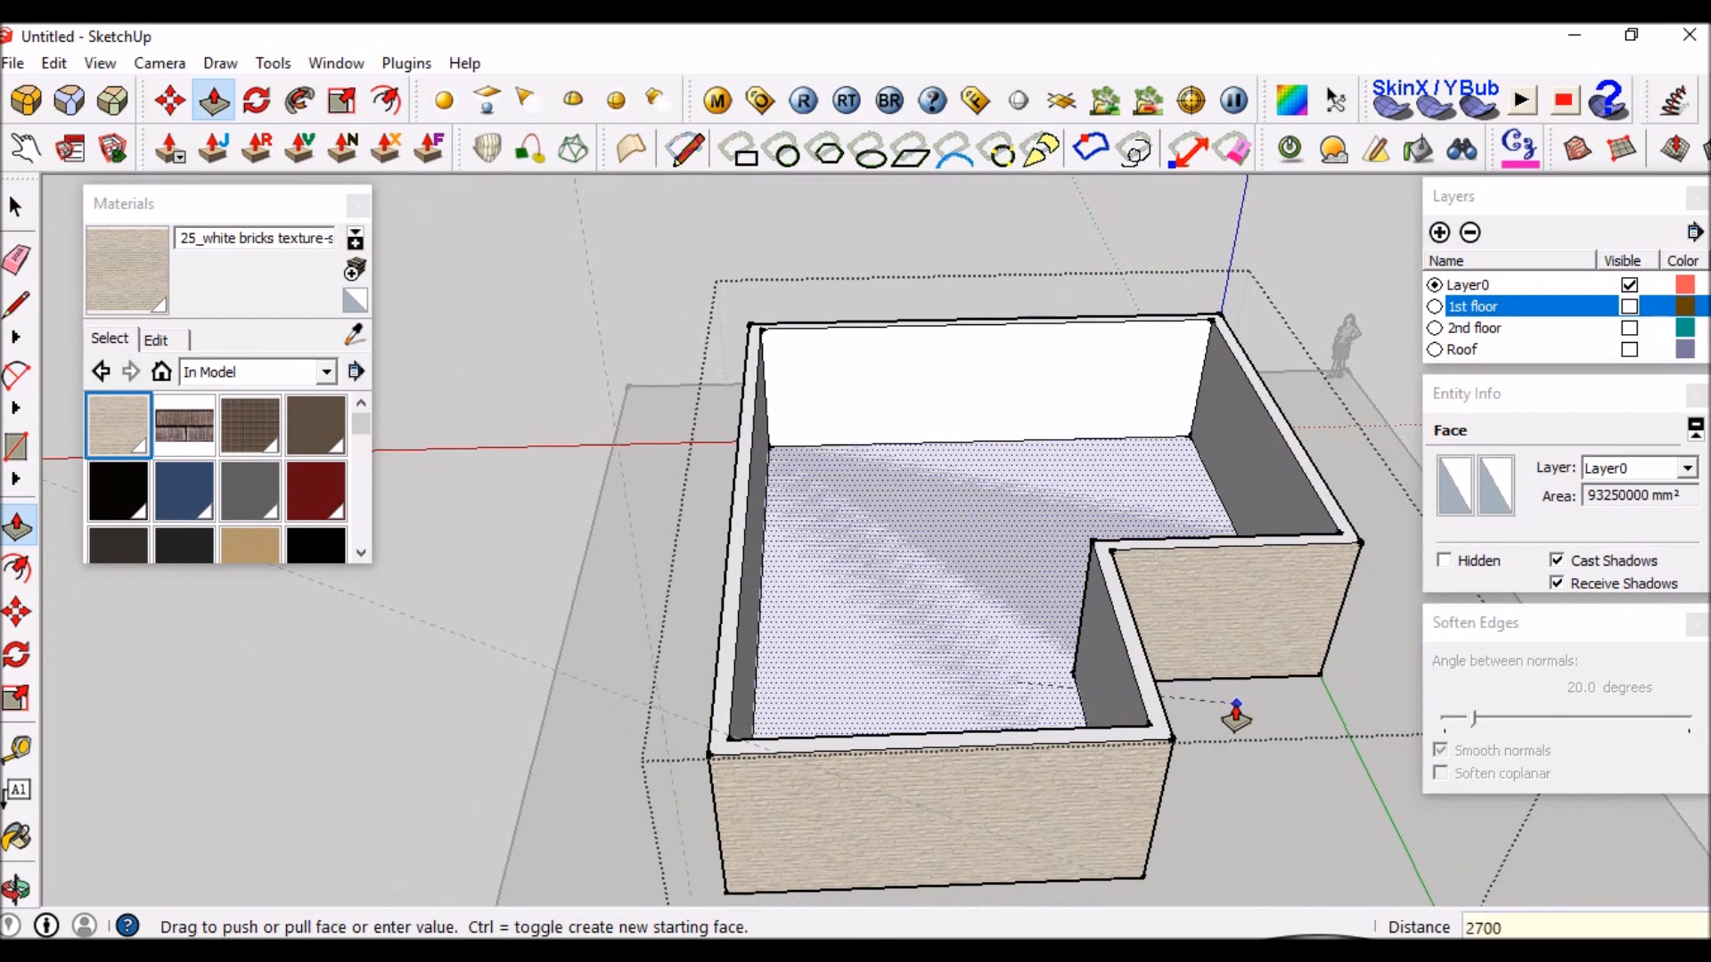
pyautogui.press('Return')
# Examine the hollowed ground floor's wall tops, interior and brick-clad outer faces from several angles.
pyautogui.moveTo(1021, 570); pyautogui.dragTo(1179, 329, button='middle')
pyautogui.scroll(8, 1176, 378)
pyautogui.moveTo(975, 302); pyautogui.dragTo(1069, 340, button='middle')
pyautogui.scroll(-5, 872, 445)
pyautogui.scroll(6, 871, 375)
pyautogui.scroll(-4, 871, 371)
pyautogui.moveTo(871, 370); pyautogui.dragTo(767, 515, button='middle')
pyautogui.scroll(-4, 767, 515)
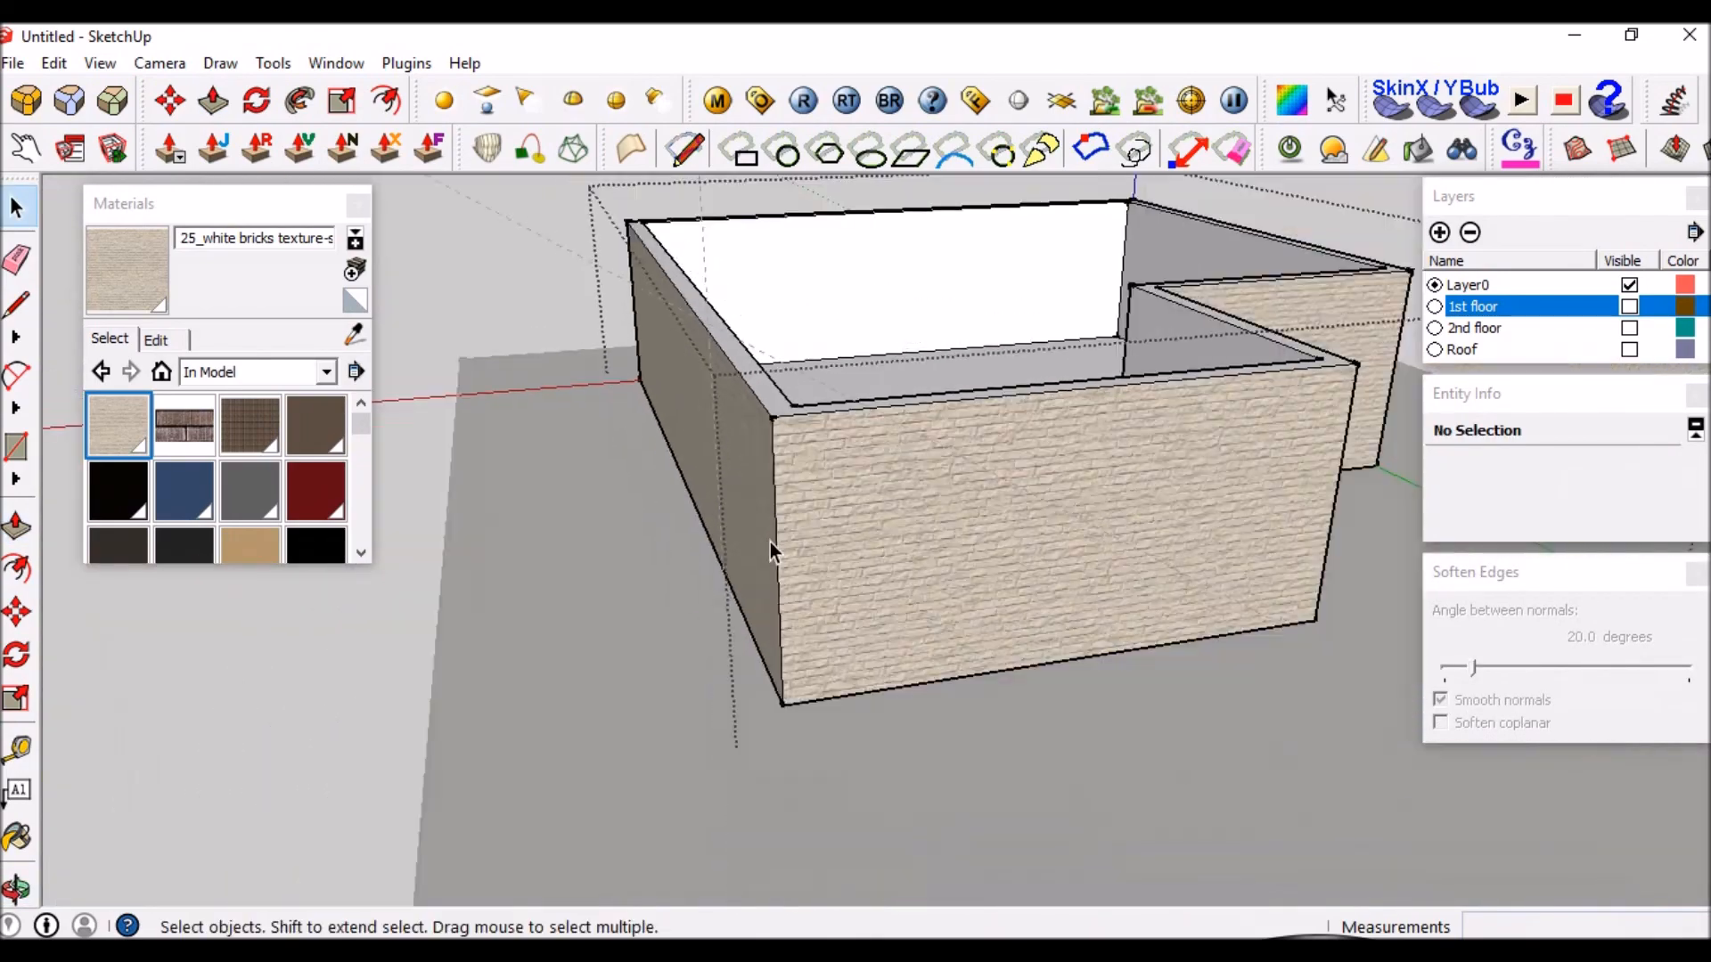
pyautogui.scroll(-4, 836, 670)
pyautogui.scroll(6, 935, 452)
pyautogui.scroll(-4, 932, 409)
pyautogui.scroll(-3, 1165, 324)
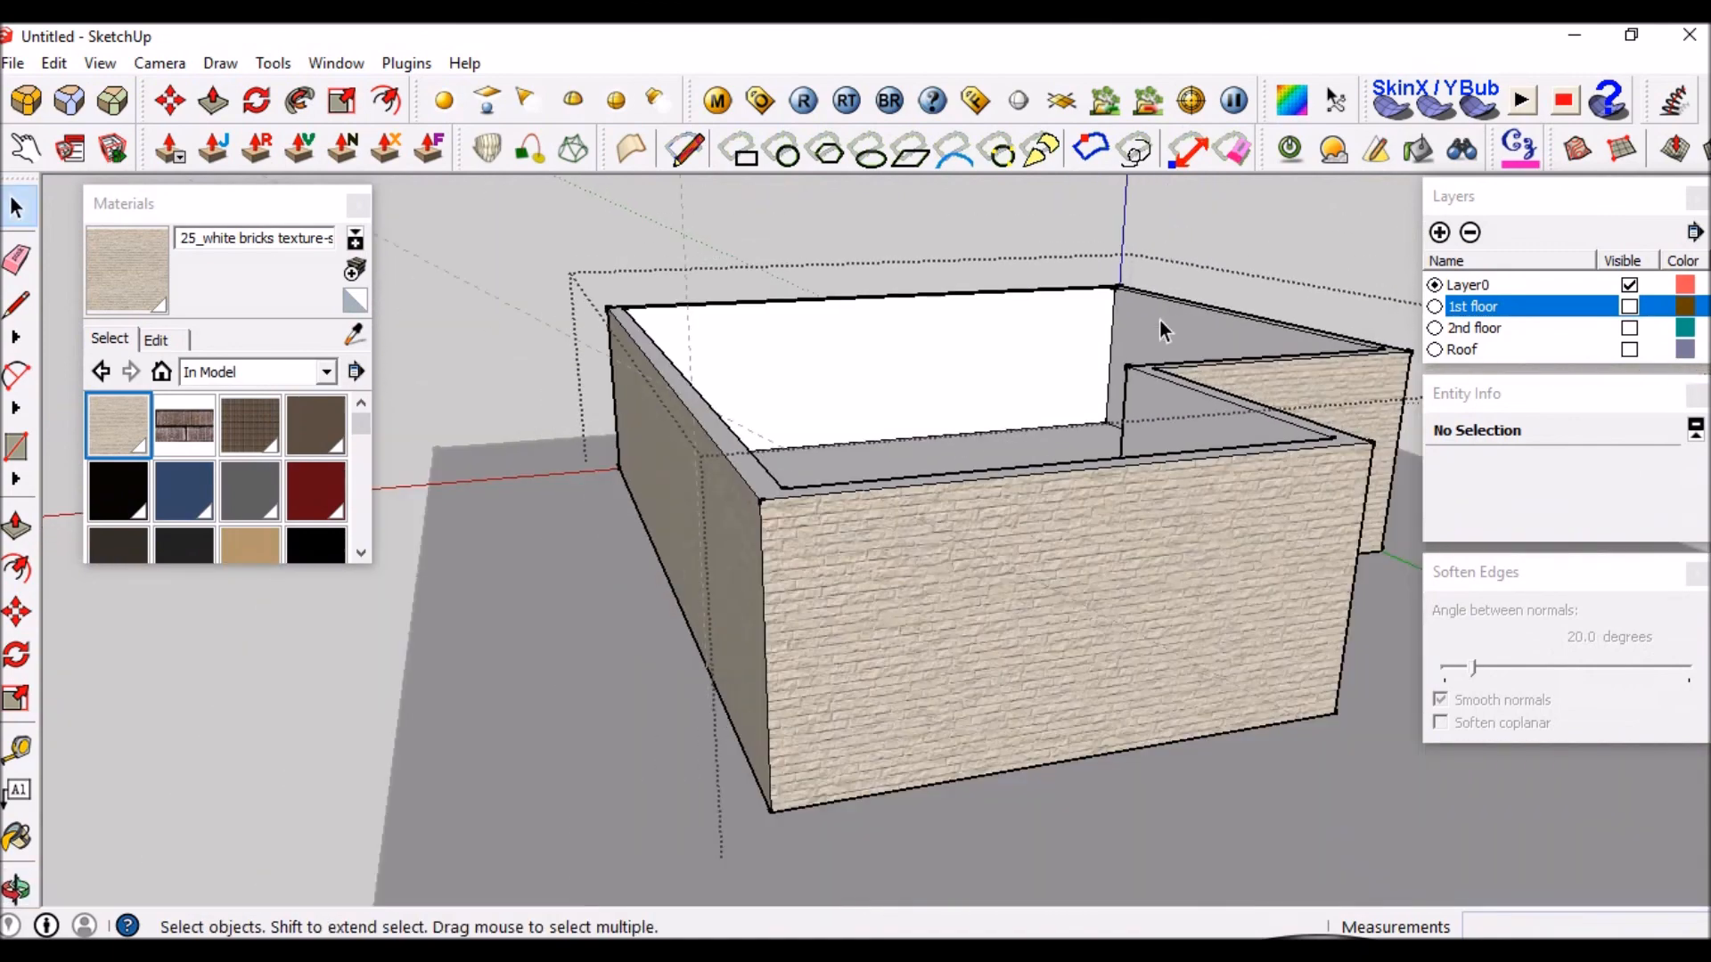
pyautogui.scroll(-2, 935, 335)
pyautogui.scroll(5, 1088, 317)
pyautogui.scroll(-4, 1085, 344)
# Show the 1st floor, 2nd floor and Roof layers and leave the ground-floor group.
pyautogui.click(1629, 306)
pyautogui.click(1629, 328)
pyautogui.click(1629, 350)
pyautogui.scroll(-5, 1306, 355)
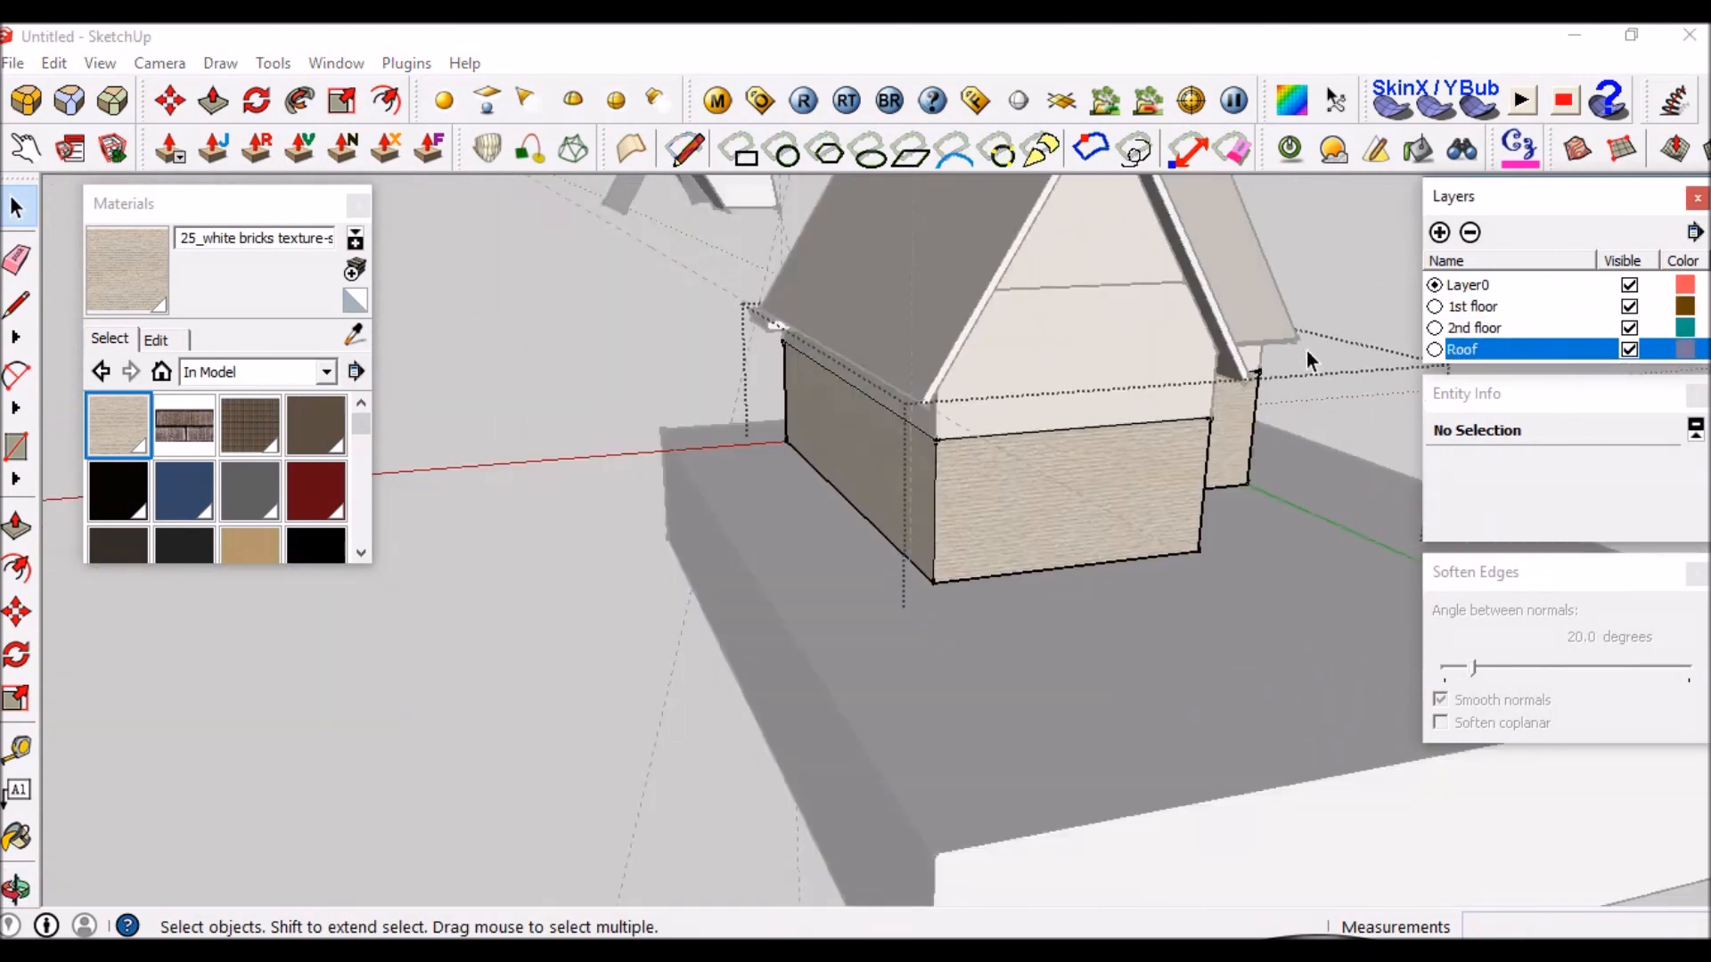
pyautogui.click(1358, 258)
# Inspect the white brick cladding, gables and roof trim from all sides of the house.
pyautogui.scroll(-3, 1318, 280)
pyautogui.scroll(3, 1279, 297)
pyautogui.moveTo(1265, 319); pyautogui.dragTo(969, 298, button='middle')
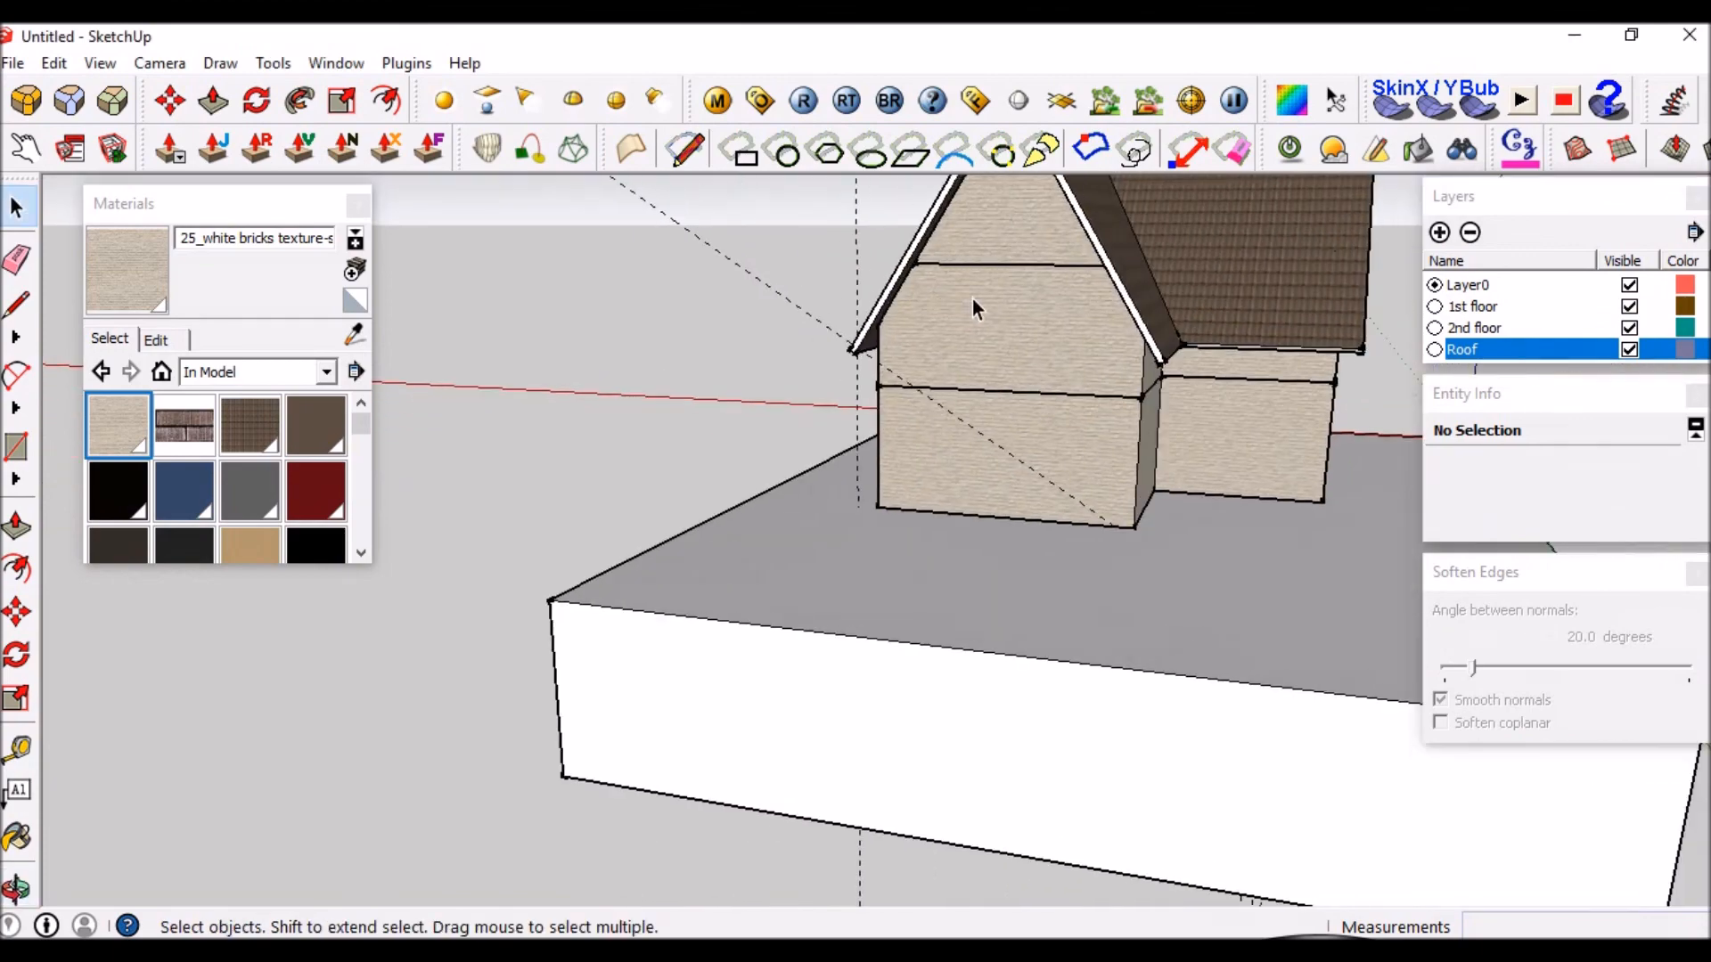
pyautogui.scroll(-2, 1069, 234)
pyautogui.scroll(4, 1060, 245)
pyautogui.moveTo(1047, 344); pyautogui.dragTo(609, 255, button='middle')
pyautogui.scroll(2, 920, 352)
pyautogui.moveTo(909, 356); pyautogui.dragTo(1331, 321, button='middle')
pyautogui.scroll(-2, 1187, 372)
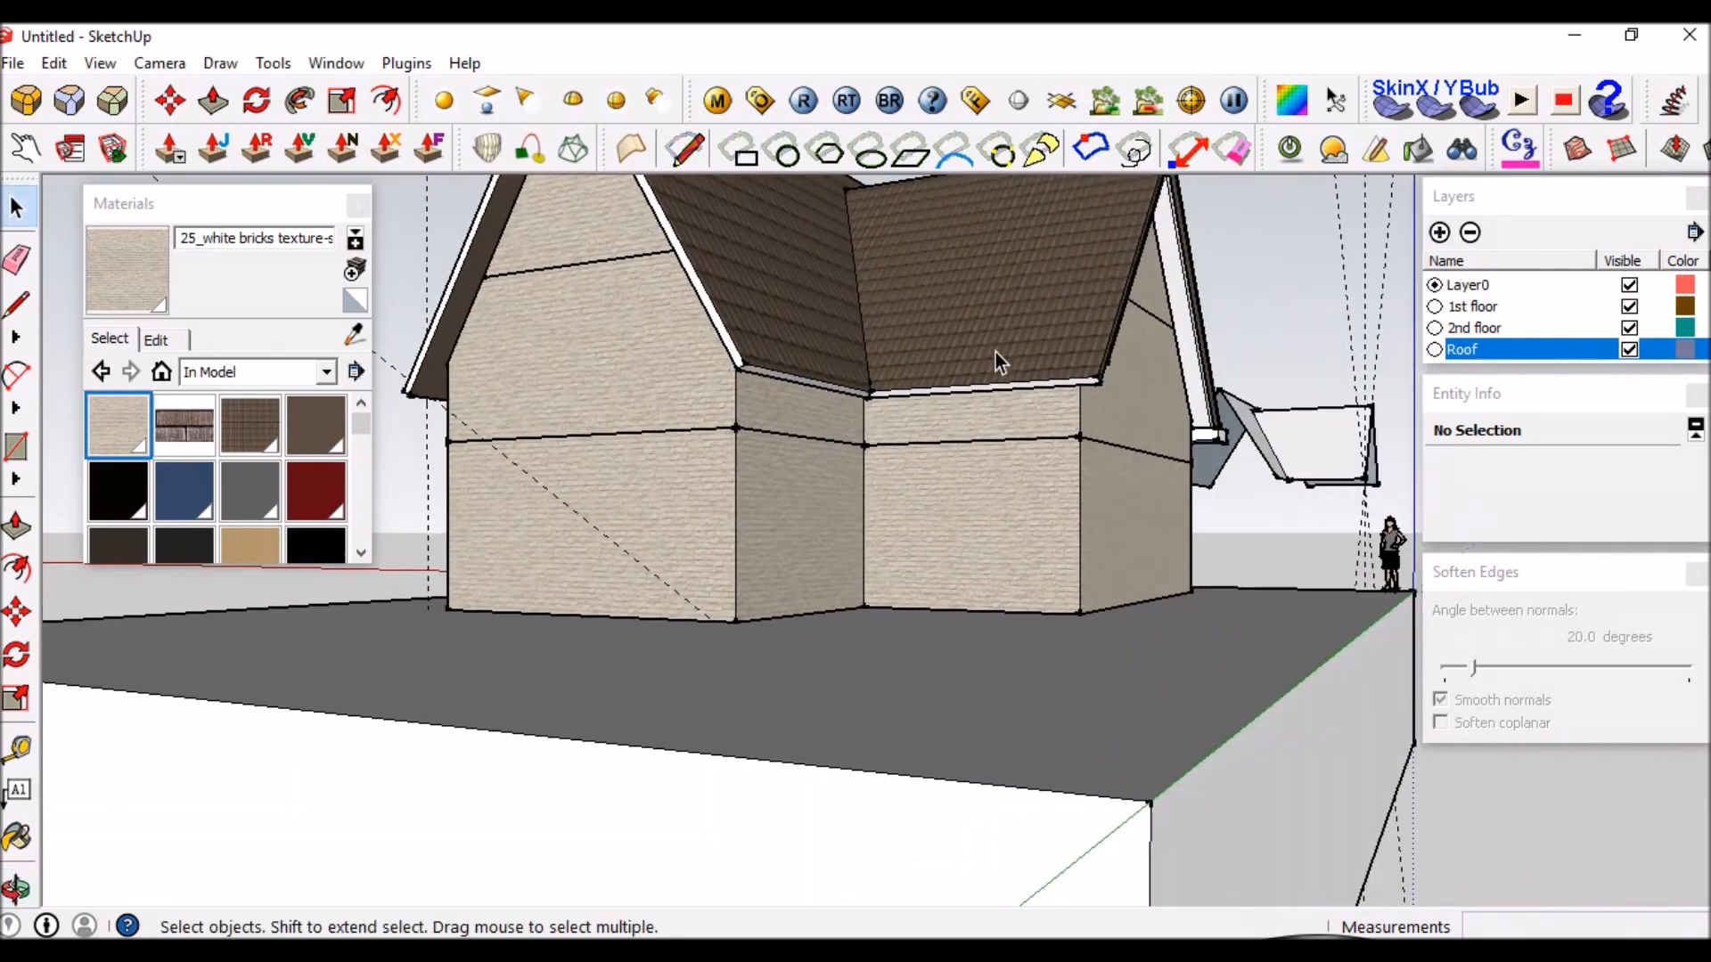
pyautogui.moveTo(1041, 383); pyautogui.dragTo(986, 326, button='middle')
pyautogui.scroll(3, 1088, 359)
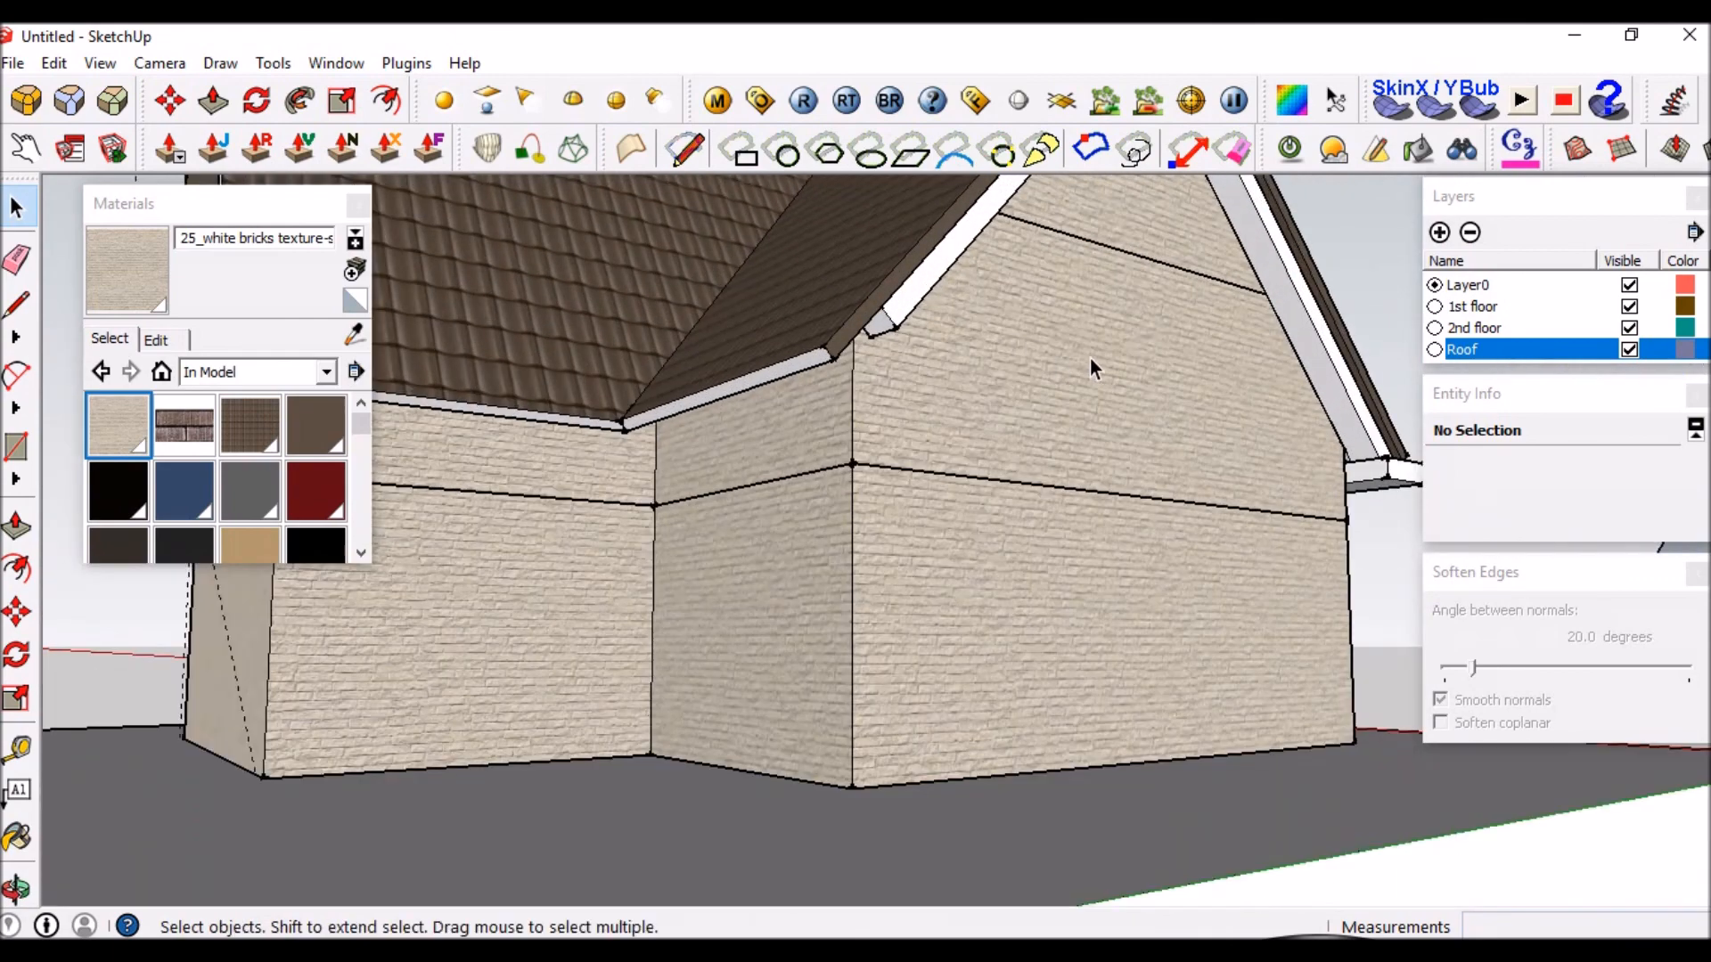
pyautogui.moveTo(1162, 374); pyautogui.dragTo(939, 412, button='middle')
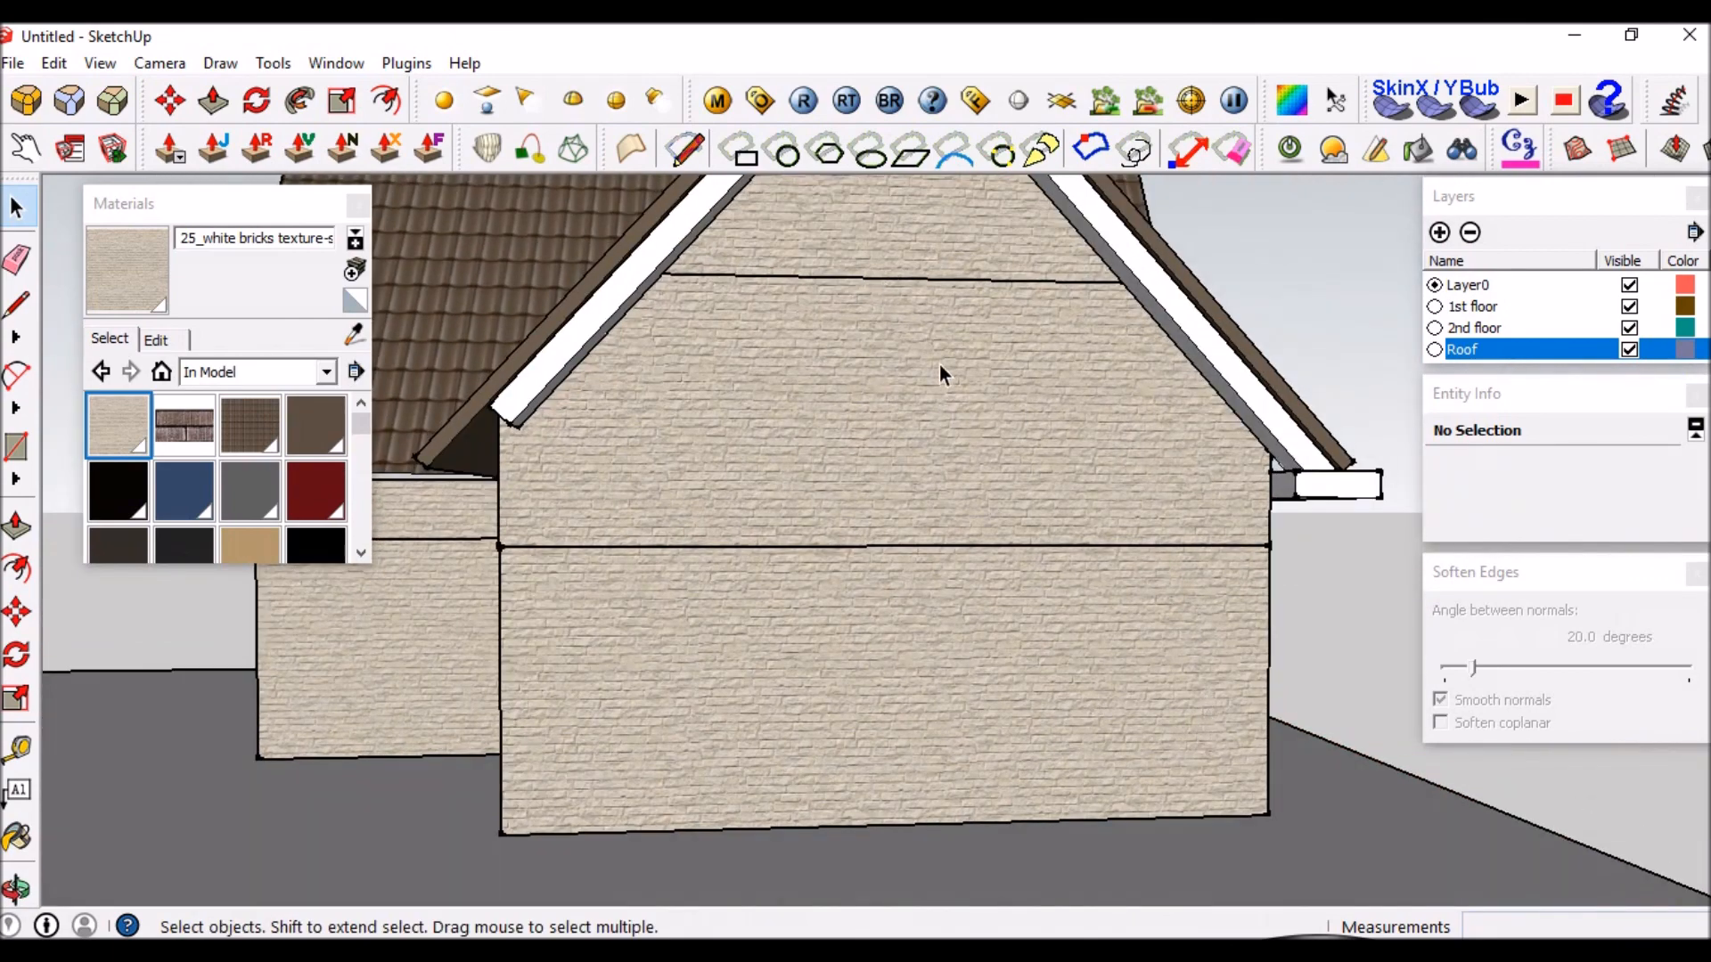
pyautogui.moveTo(956, 408); pyautogui.dragTo(1210, 559, button='middle')
pyautogui.moveTo(1112, 586); pyautogui.dragTo(912, 542, button='middle')
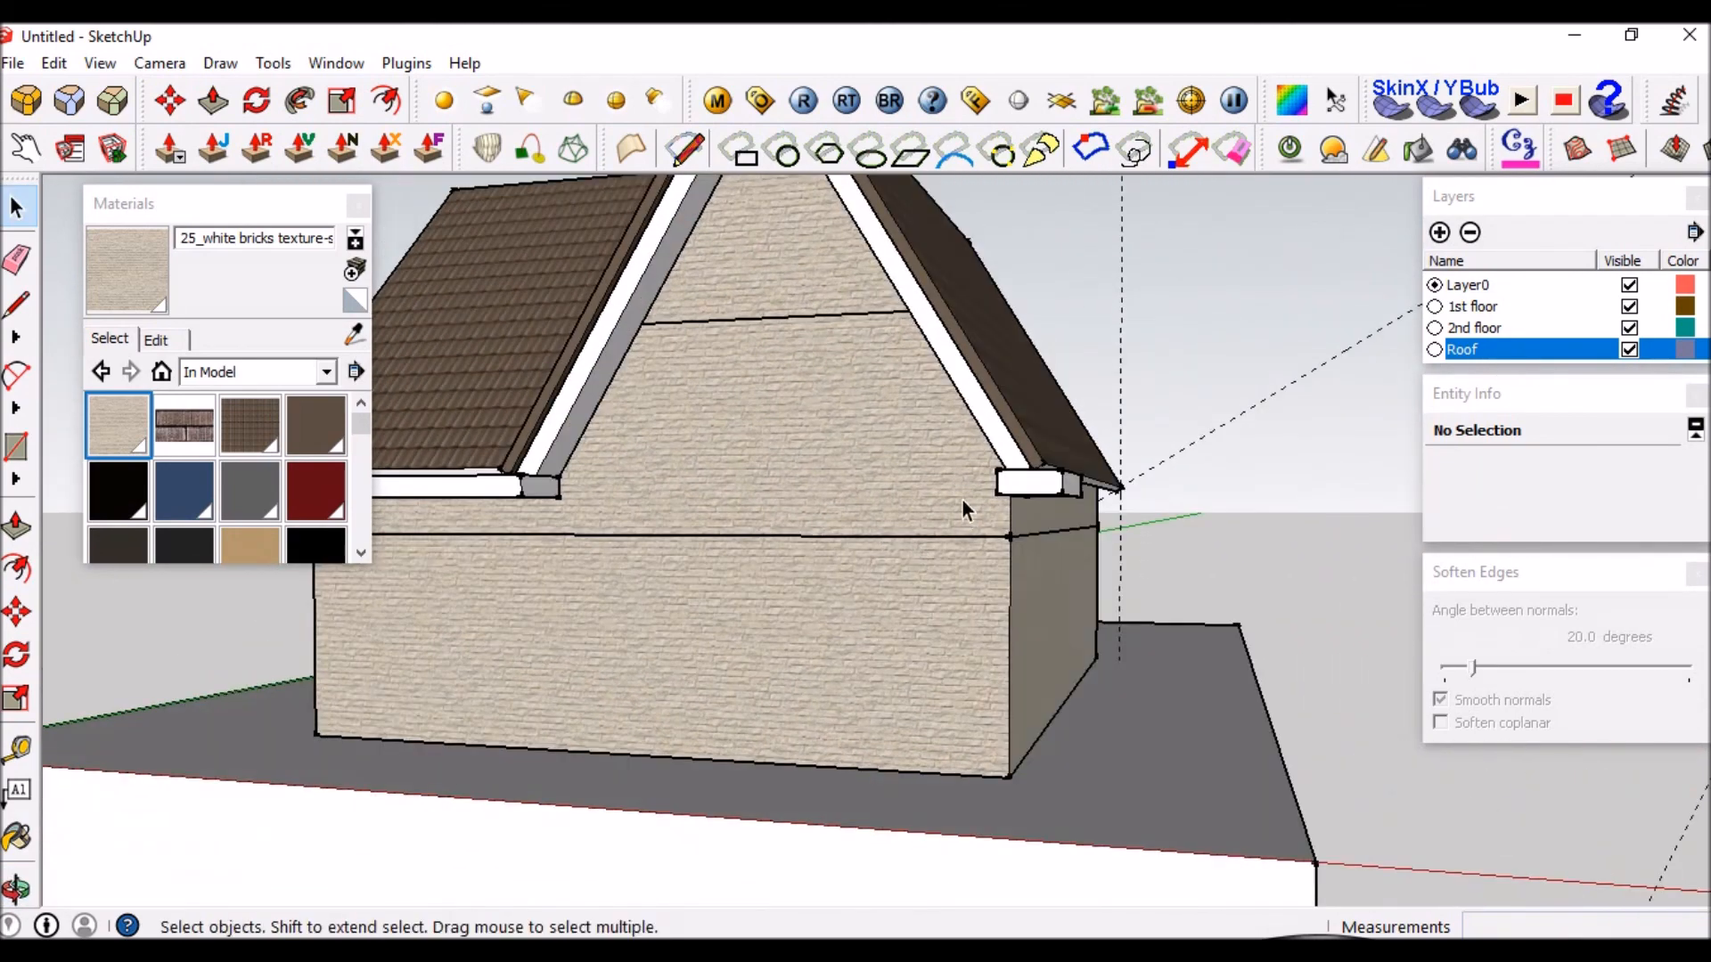
pyautogui.moveTo(922, 473); pyautogui.dragTo(629, 467, button='middle')
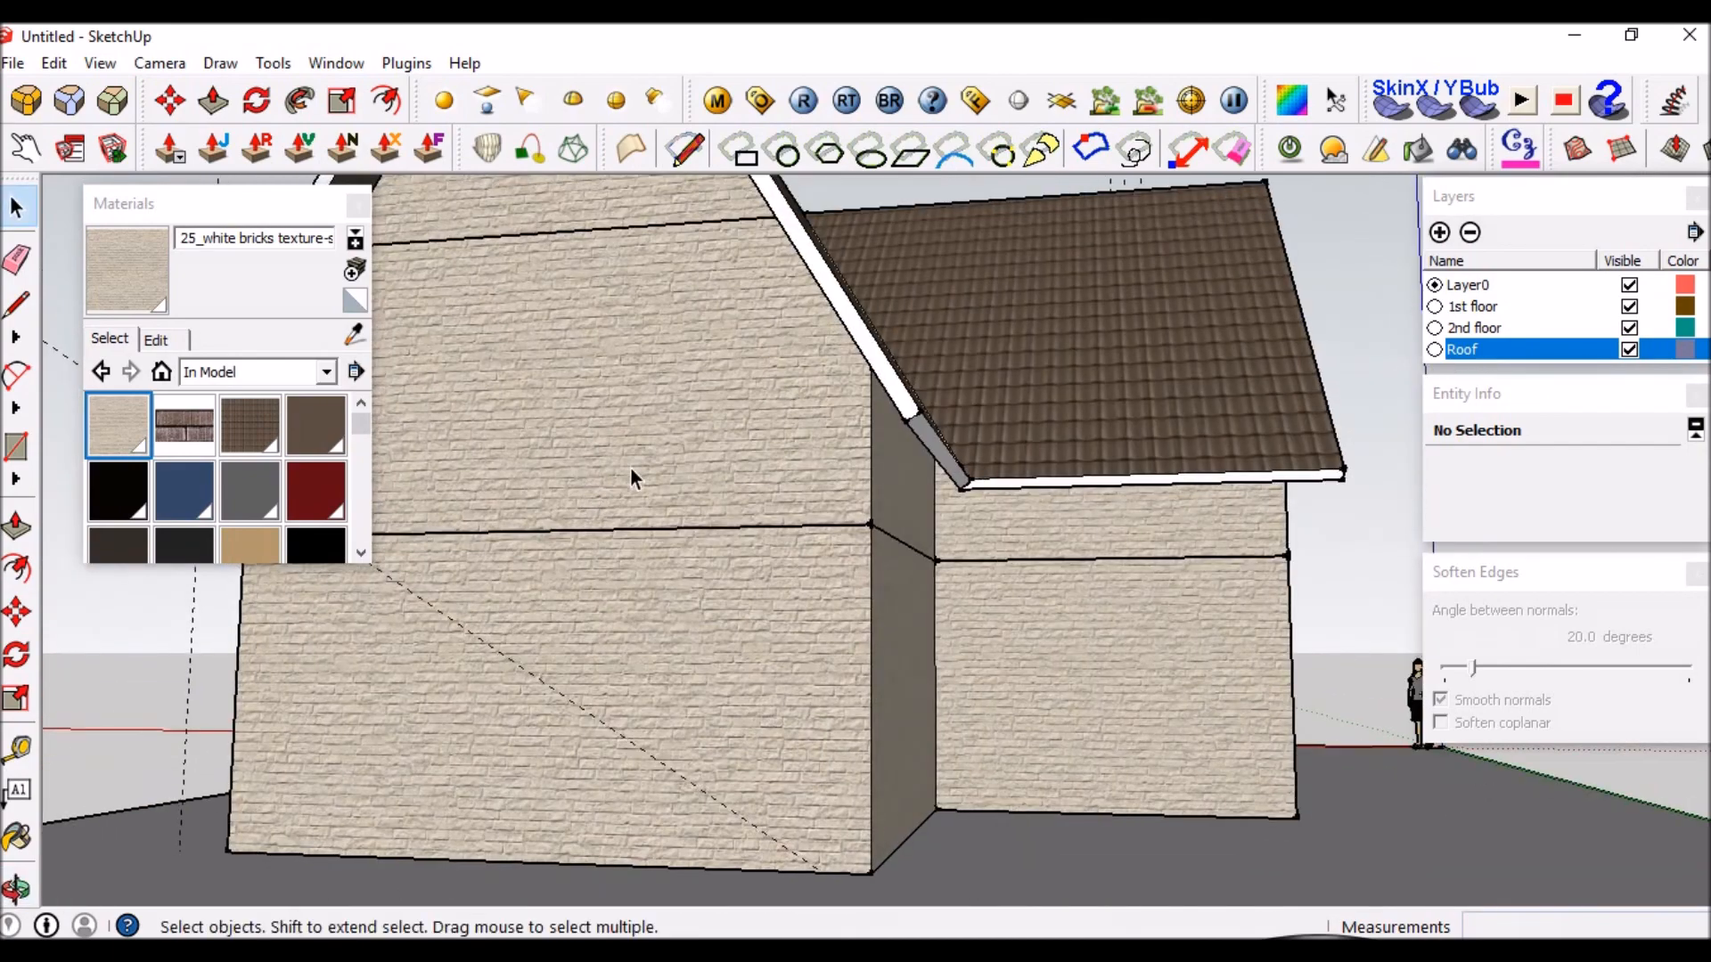
pyautogui.moveTo(898, 495); pyautogui.dragTo(923, 376, button='middle')
pyautogui.scroll(3, 686, 481)
pyautogui.moveTo(773, 432); pyautogui.dragTo(916, 462, button='middle')
pyautogui.scroll(-5, 1088, 390)
pyautogui.scroll(3, 1025, 549)
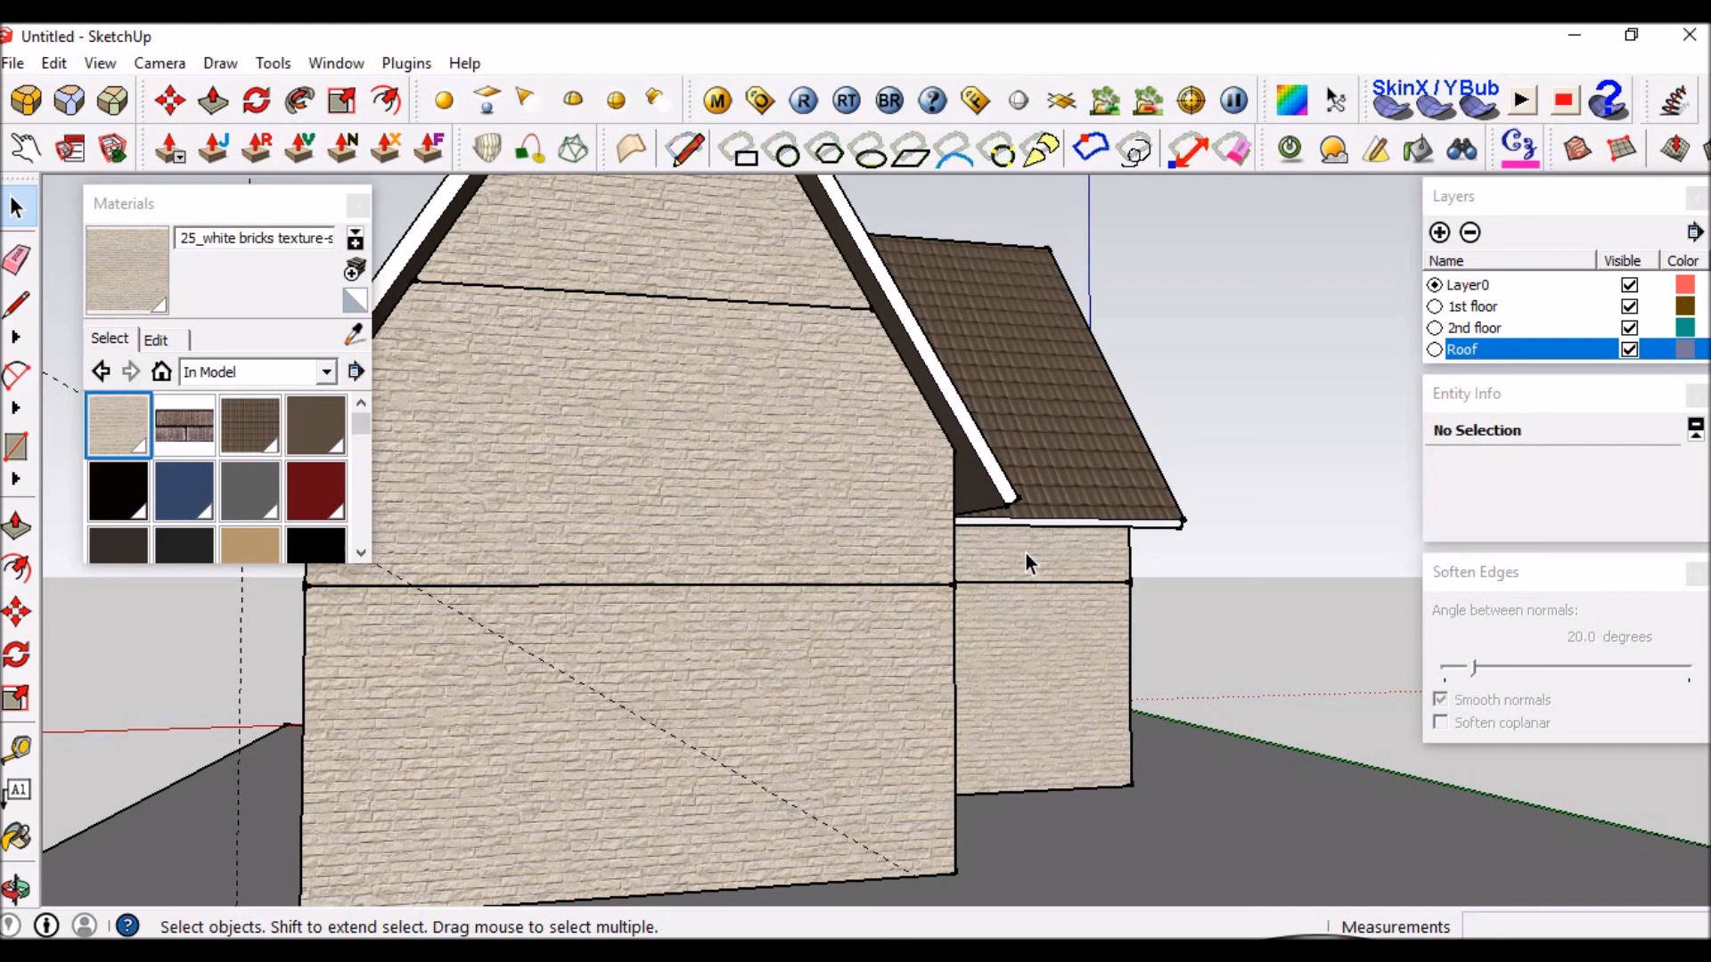
pyautogui.moveTo(1308, 953); pyautogui.dragTo(1336, 388)
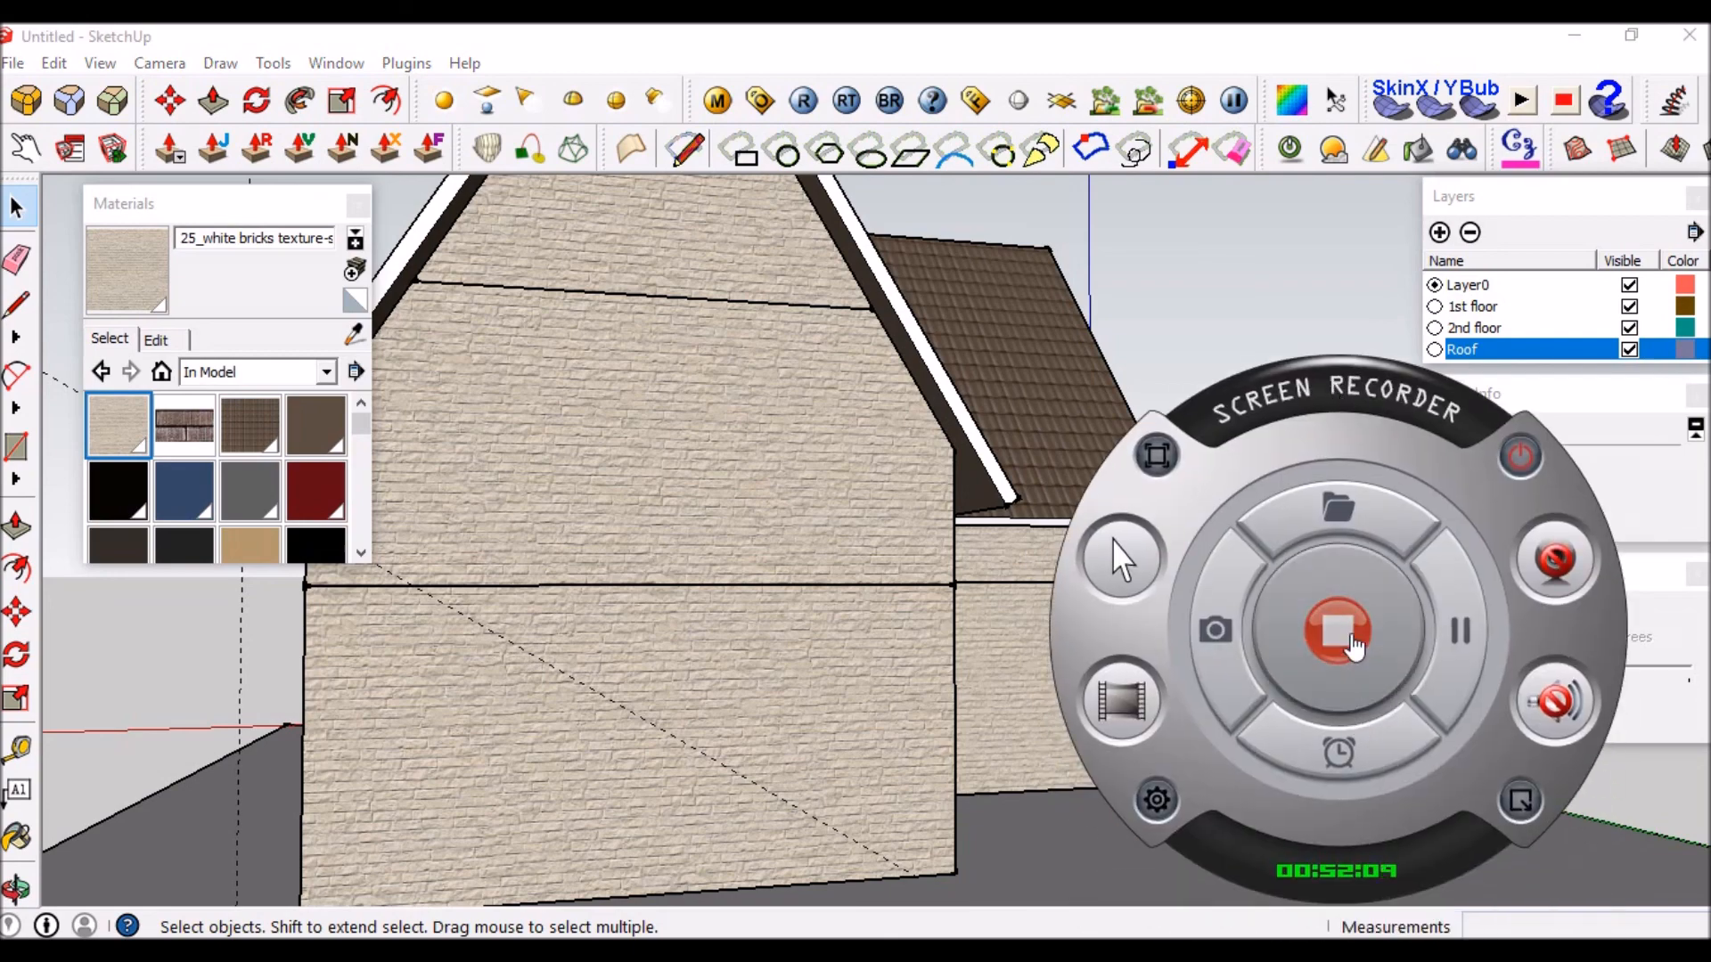